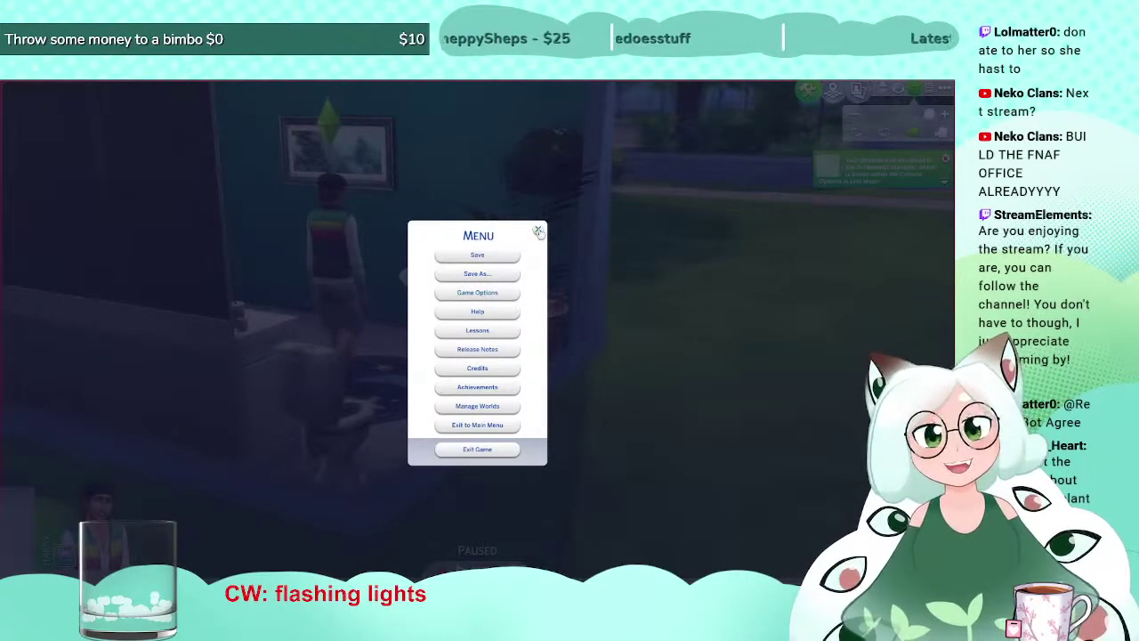
Exit The Sims 4 without saving and close the Origin launcher window.
left_click(538, 230)
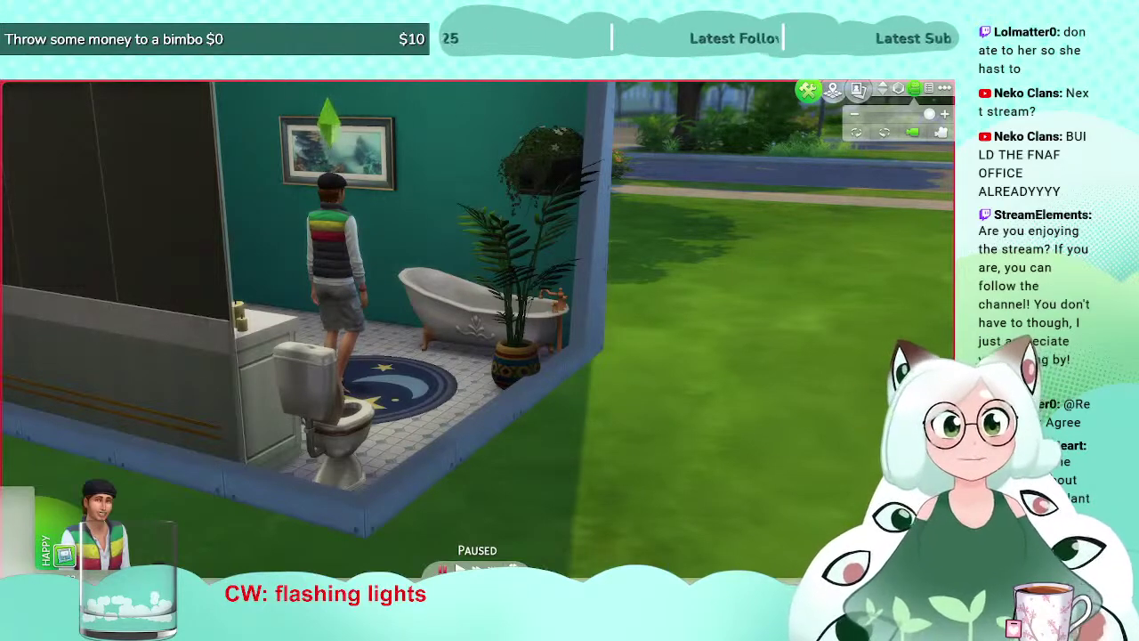
left_click(944, 90)
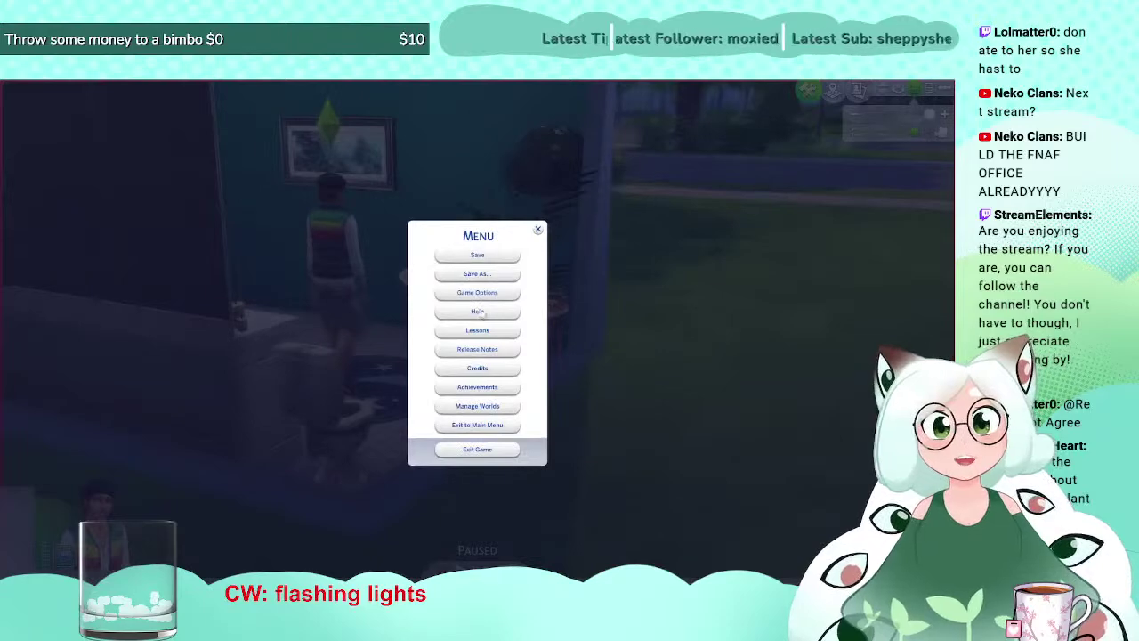
left_click(463, 457)
left_click(464, 343)
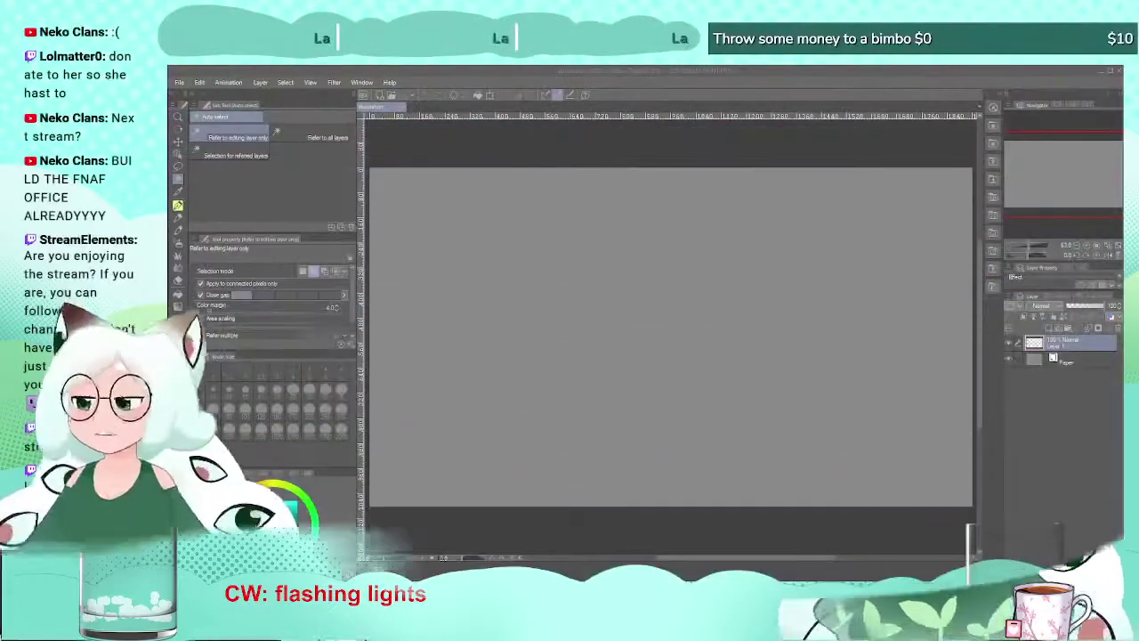
key("alt+Tab")
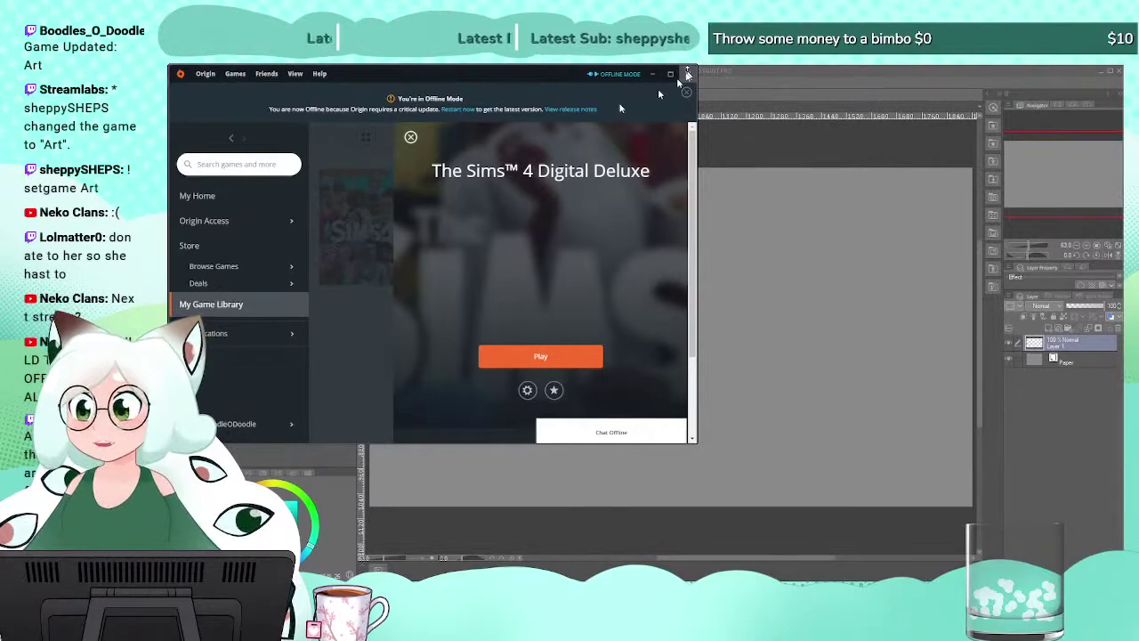
left_click(687, 75)
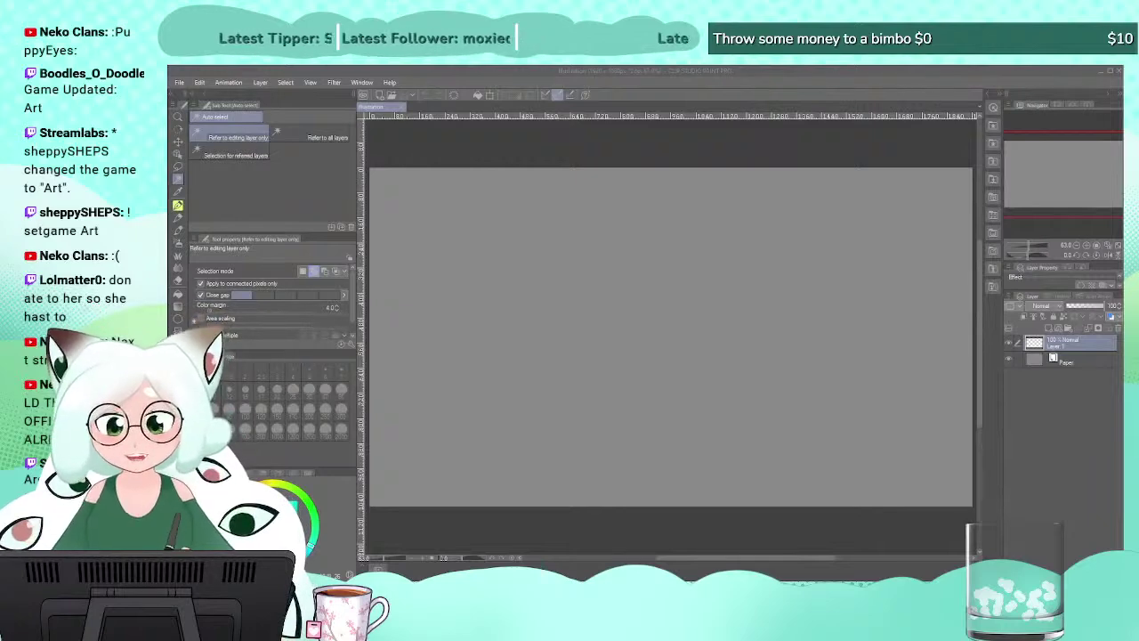
Switch to the Move layer tool and clear the wall selection on the bathtub screenshot.
left_click(626, 280)
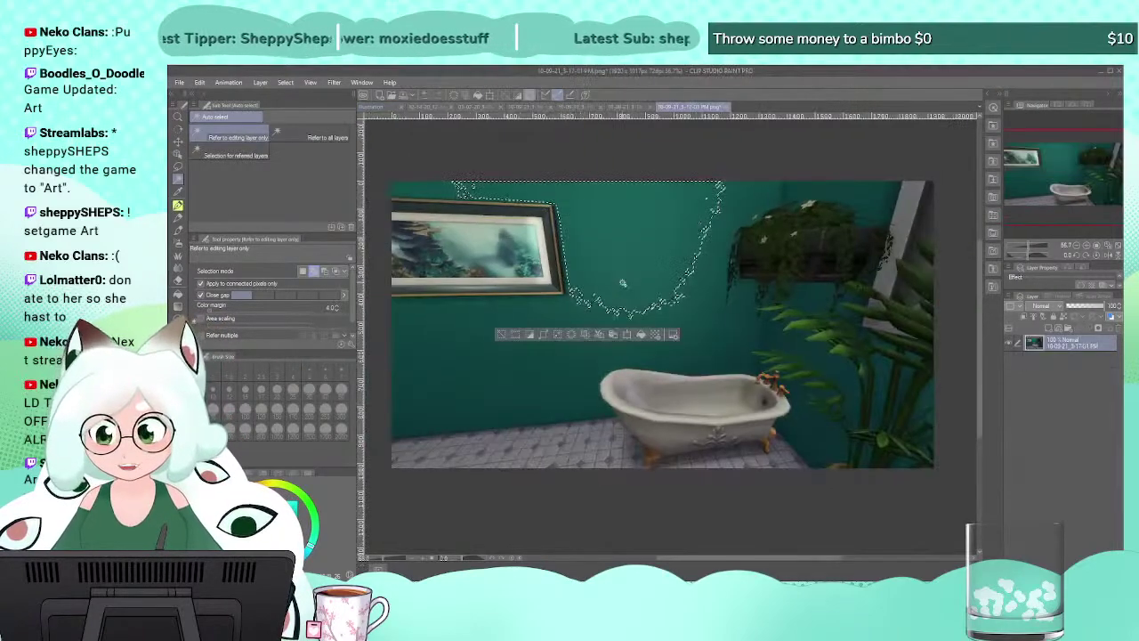
key("k")
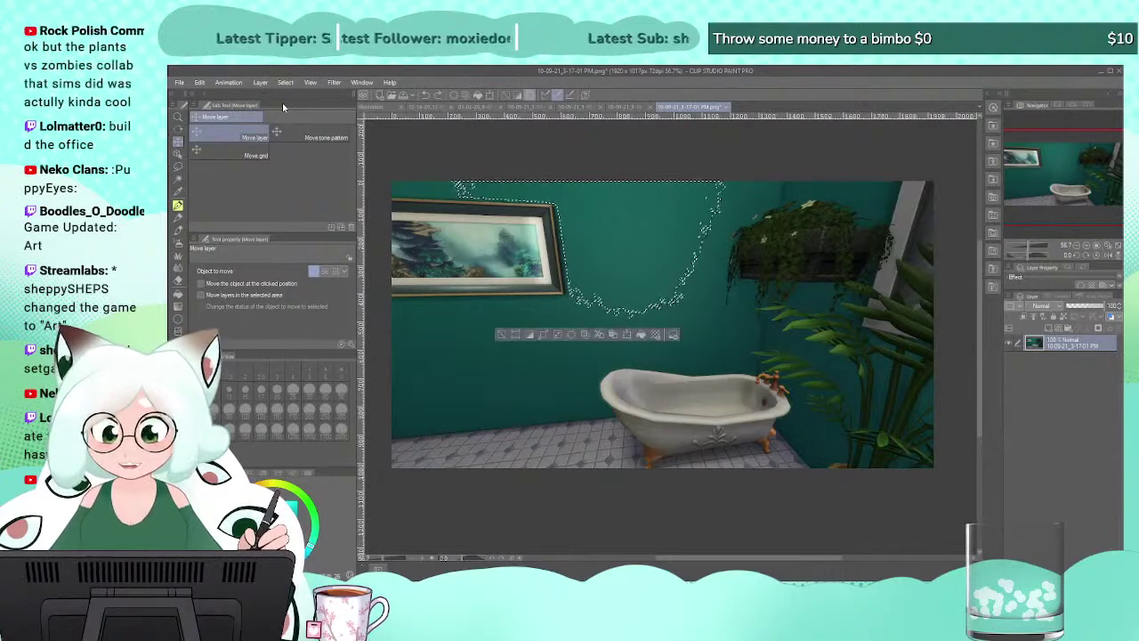
key("ctrl+d")
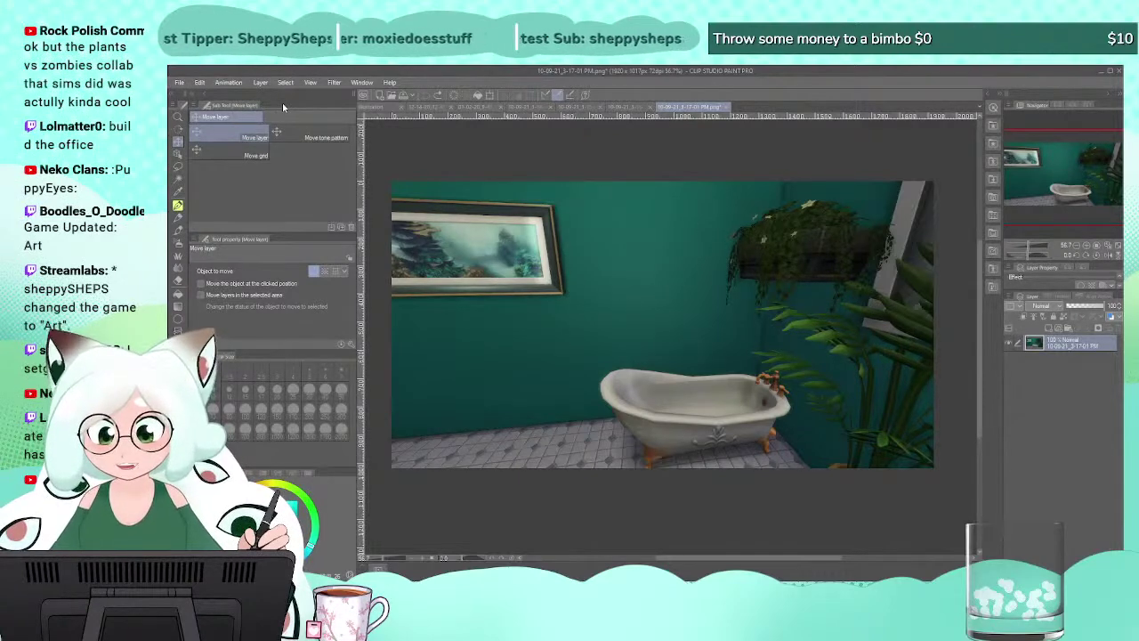
Close the bedroom screenshot and the blue-walled office screenshot.
left_click(435, 106)
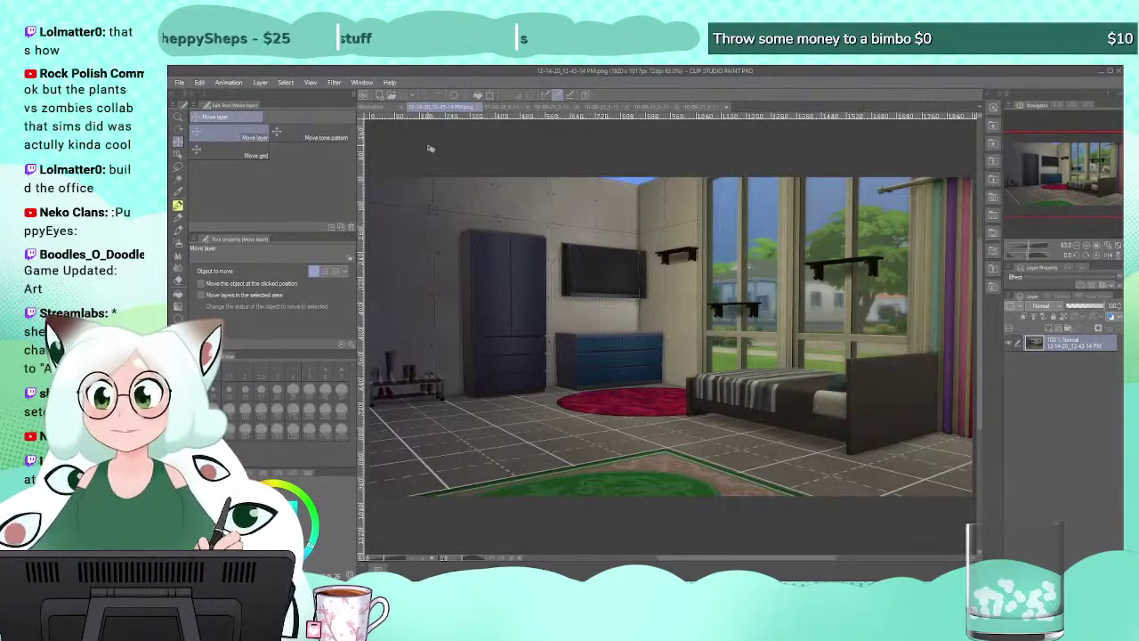
left_click(478, 109)
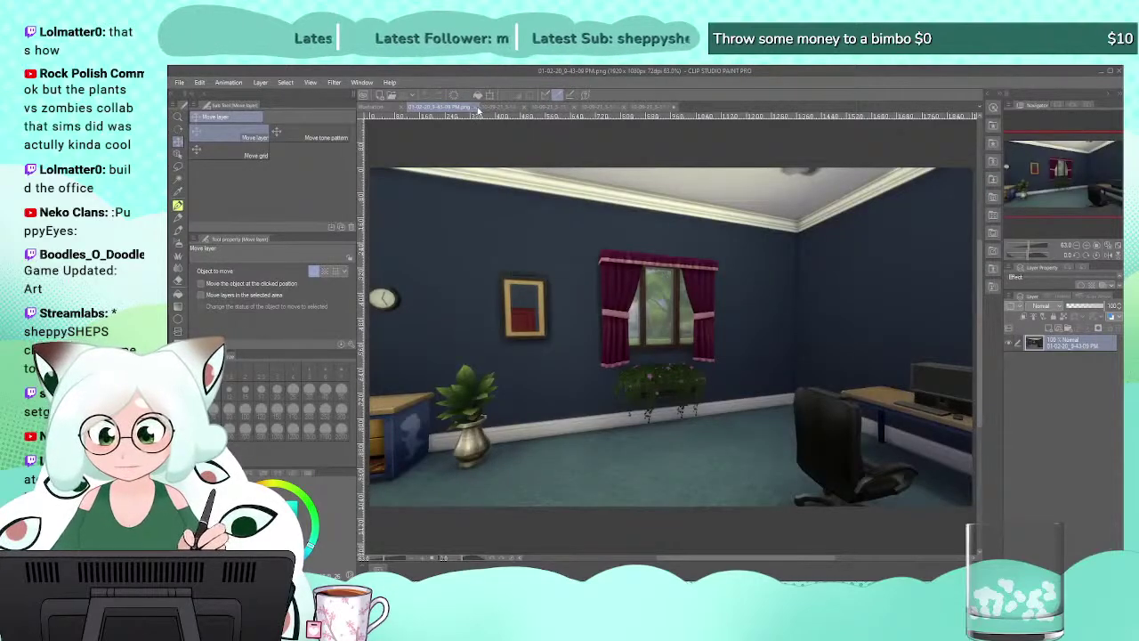
left_click(478, 108)
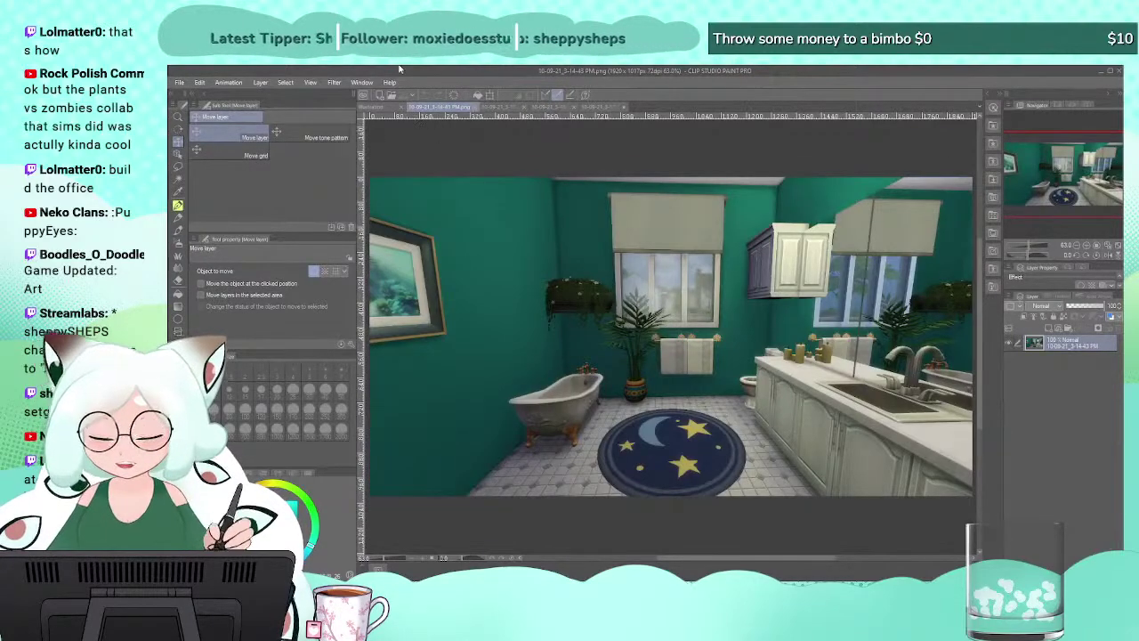
Compare the bathroom screenshots, then copy the angled vanity view and paste it as a layer into the Illustration document.
left_click(487, 108)
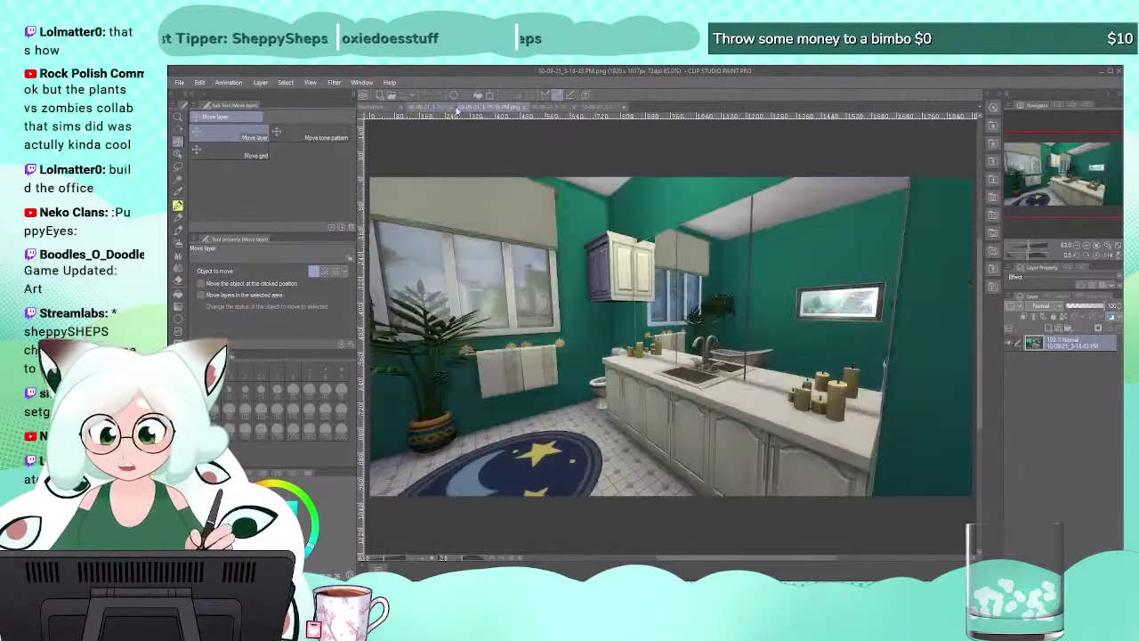
left_click(522, 107)
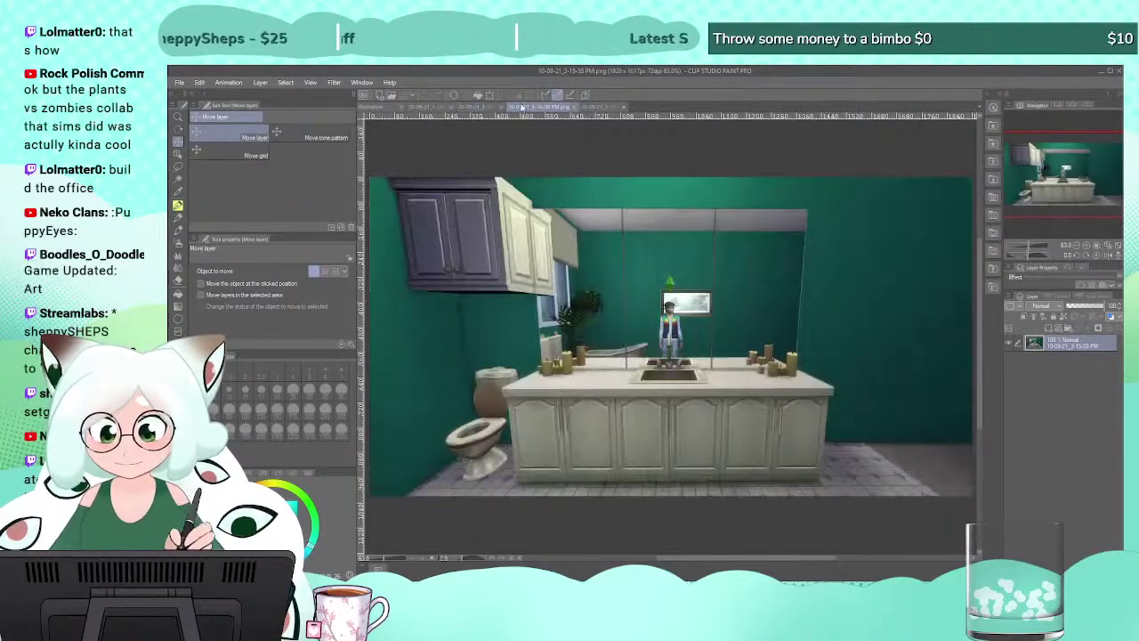
left_click(474, 109)
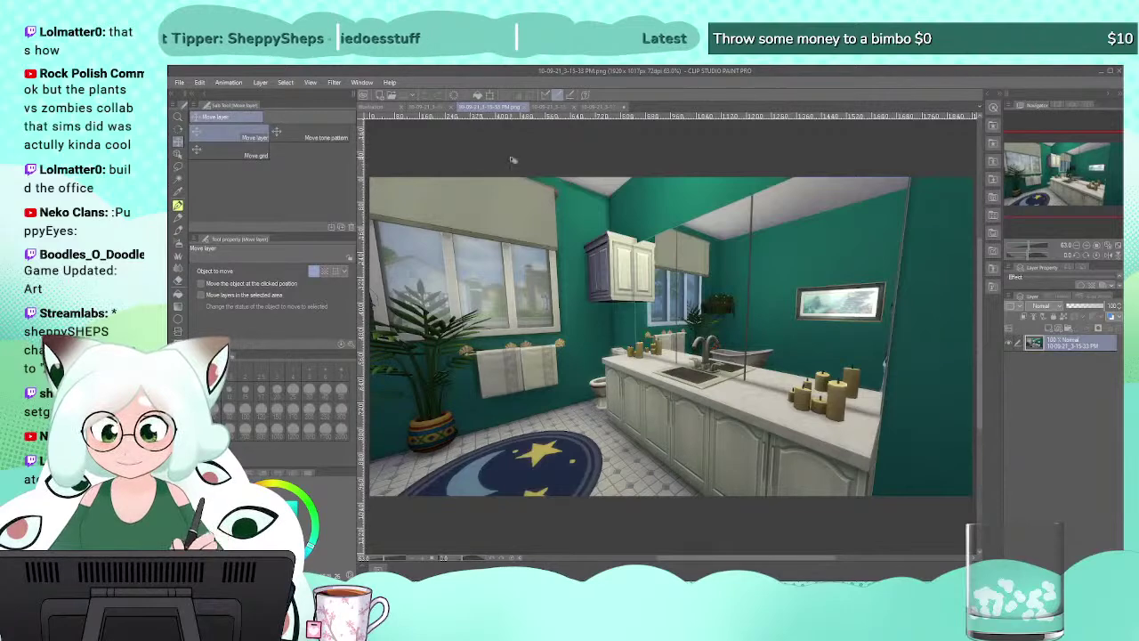
left_click(381, 107)
left_click(200, 82)
left_click(225, 149)
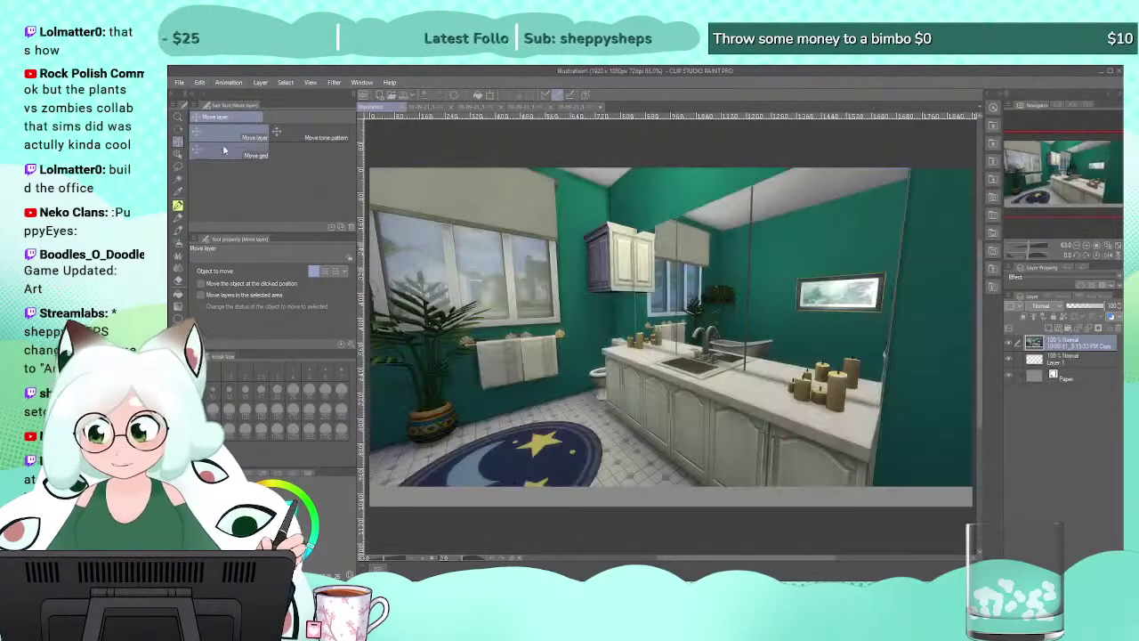
Paste the white-tiled bathroom reference photo as a new layer into the bathtub screenshot document.
left_click(485, 107)
left_click(573, 109)
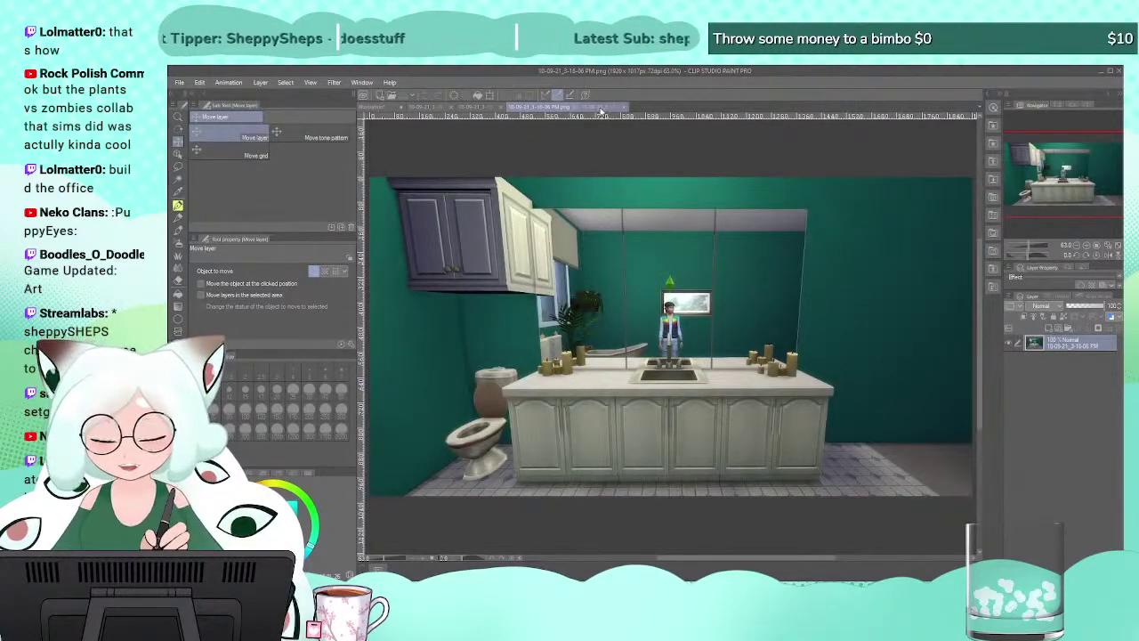
left_click(602, 108)
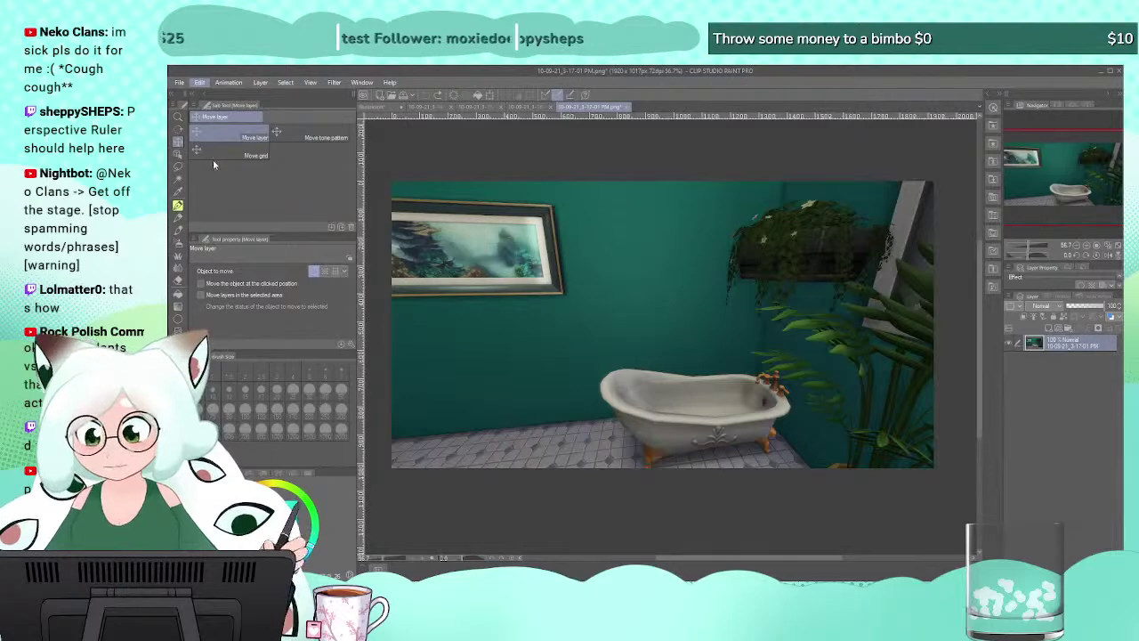
key("ctrl+v")
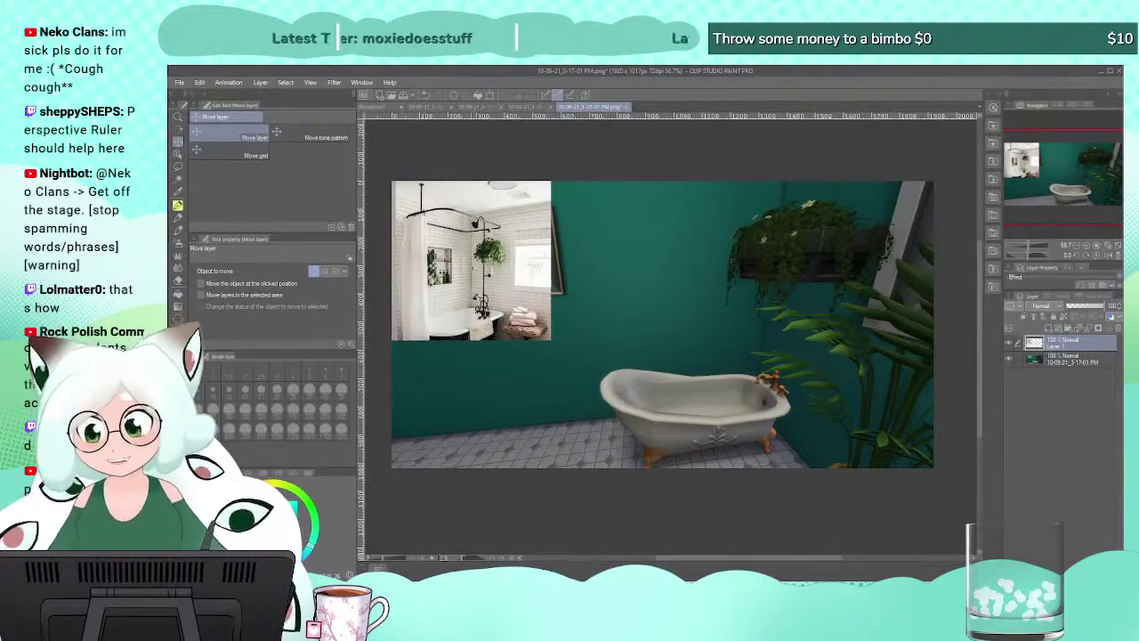
Move the pasted reference photo into the lower-left corner of the image, below the framed painting.
mouse_move(459, 289)
left_mouse_down()
mouse_move(532, 338)
mouse_move(468, 405)
left_mouse_up()
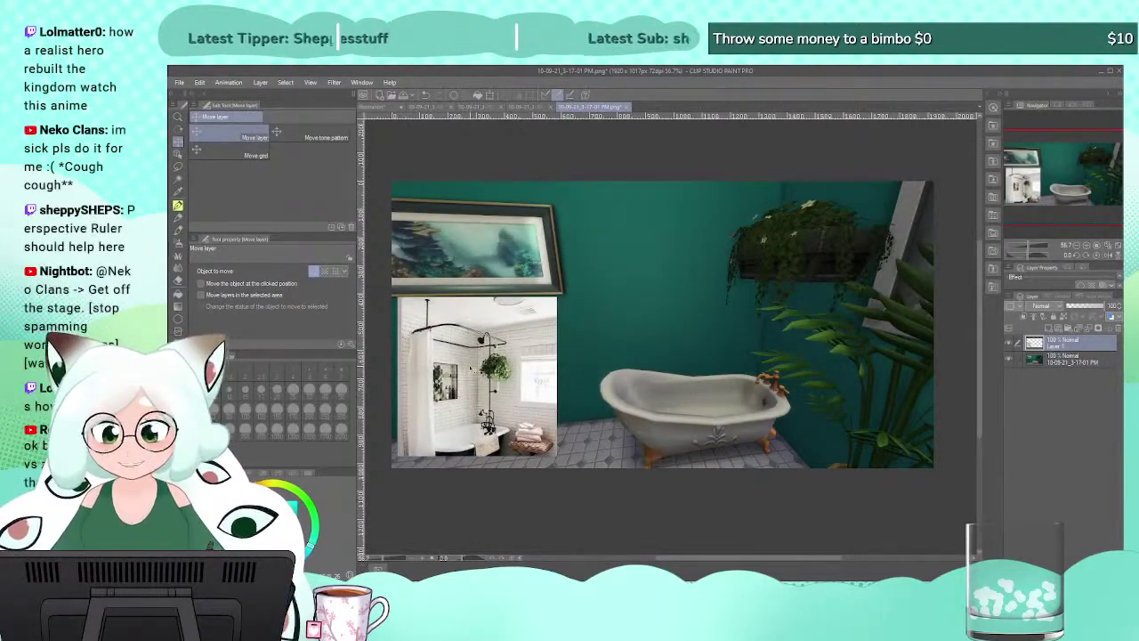
key("alt+Tab")
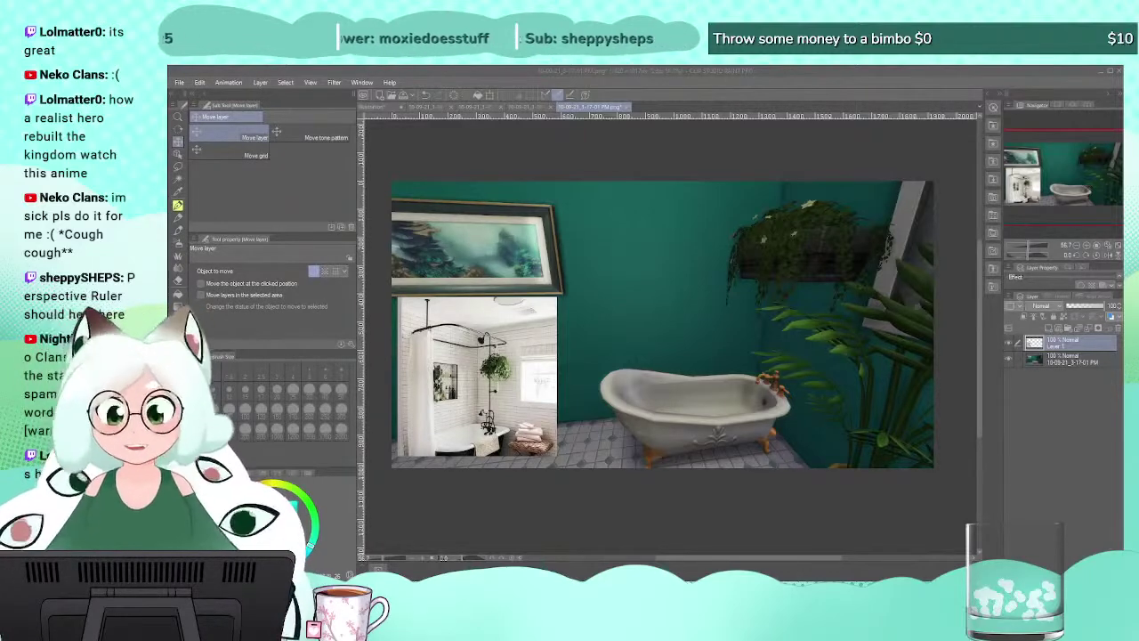
left_click_drag(477, 376, 408, 249)
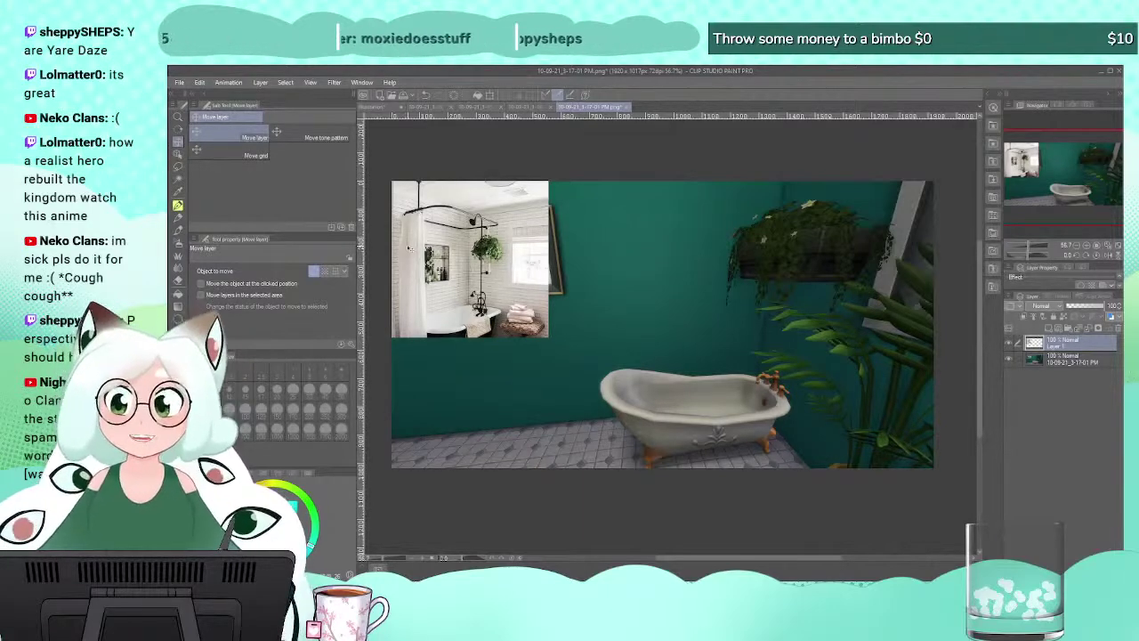
left_click_drag(470, 259, 466, 293)
mouse_move(423, 326)
left_mouse_down()
mouse_move(426, 420)
mouse_move(445, 413)
left_mouse_up()
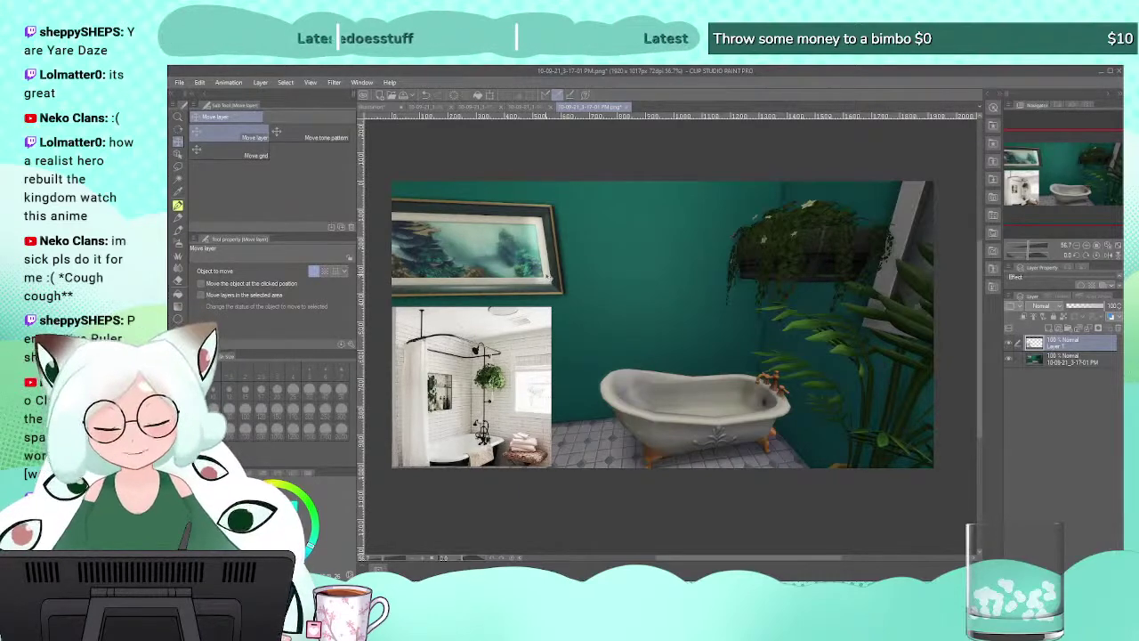
Select the bathtub screenshot layer and undo the moves of the reference photo.
left_click(1059, 359)
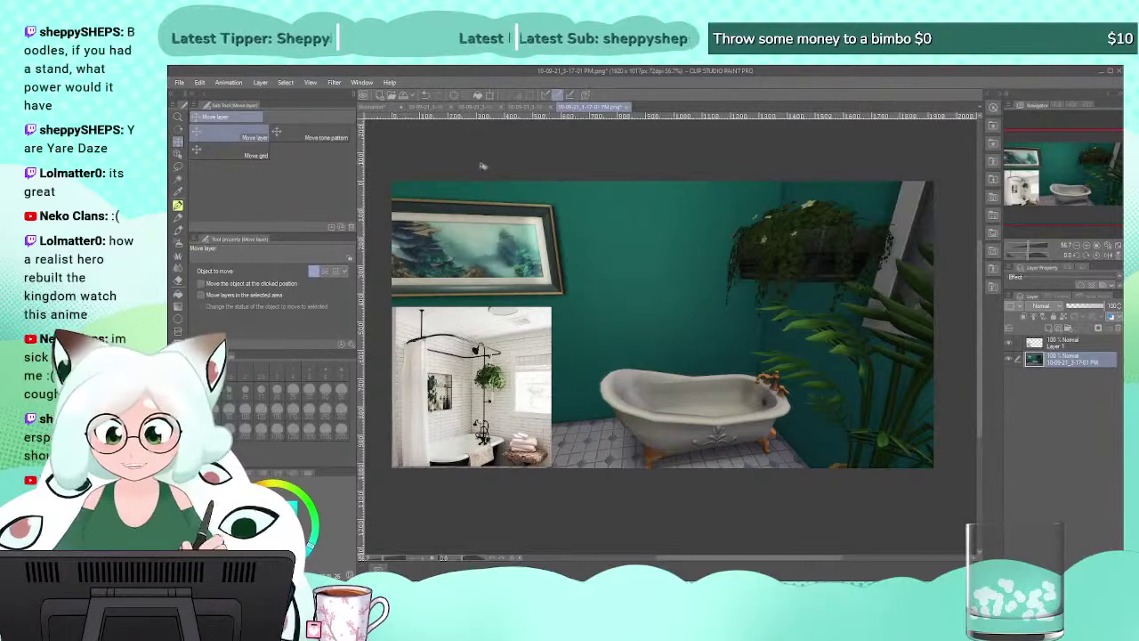
key("ctrl+z")
key("ctrl+z")
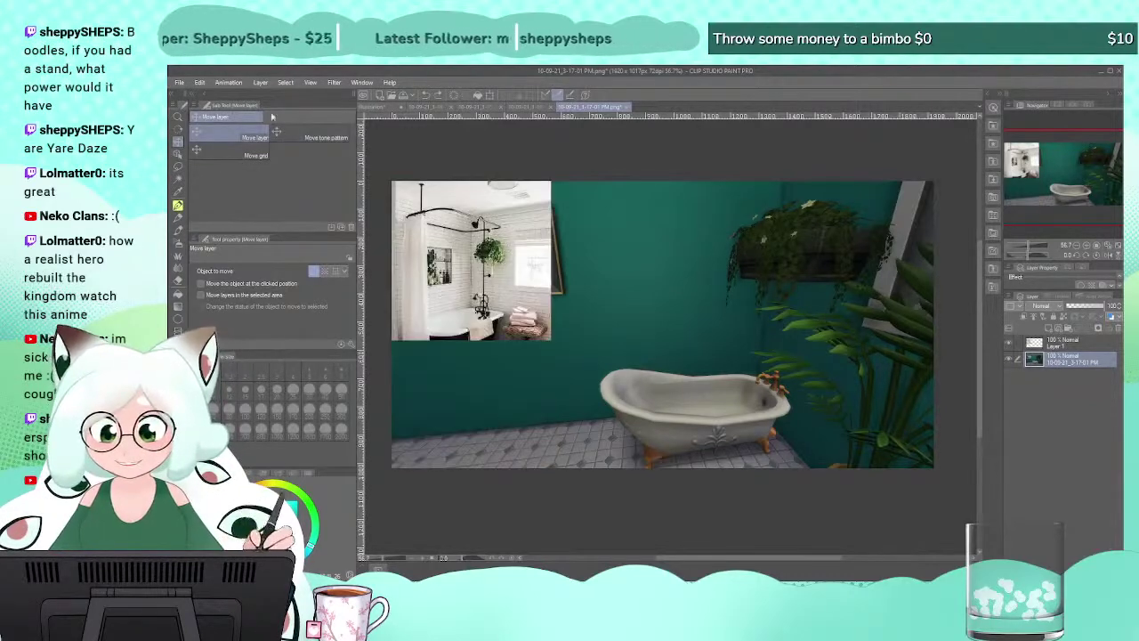
Paste the white-tiled bathroom reference photo as a new layer into the Illustration document.
left_click(379, 107)
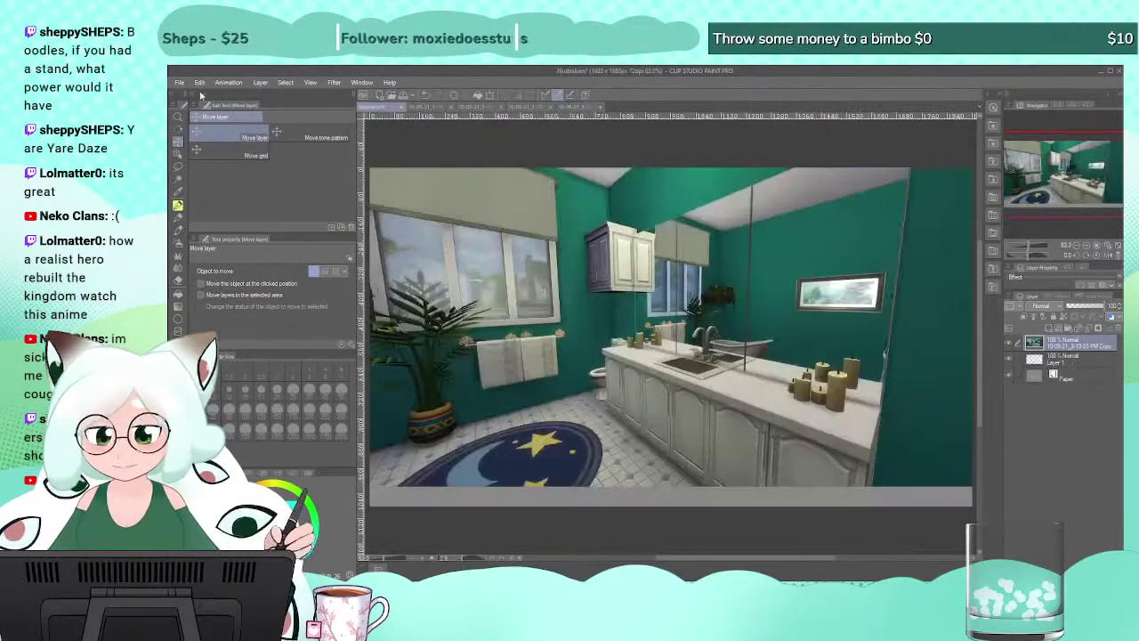
left_click(199, 83)
left_click(214, 153)
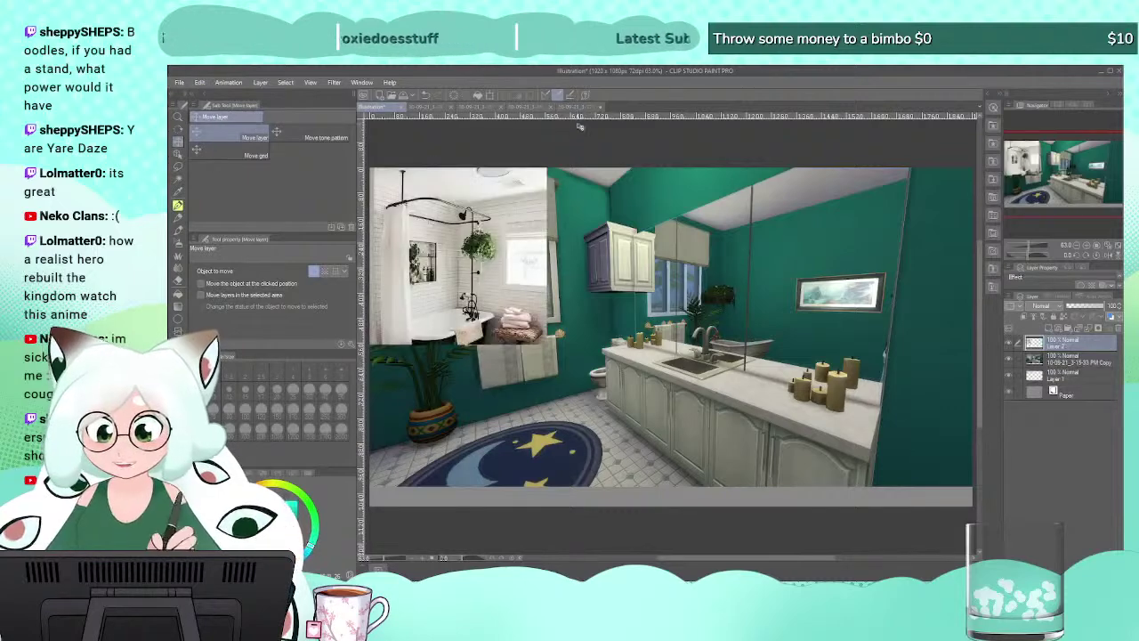
Copy the bathtub screenshot from its own document and paste it as a new layer into the Illustration document.
left_click(583, 107)
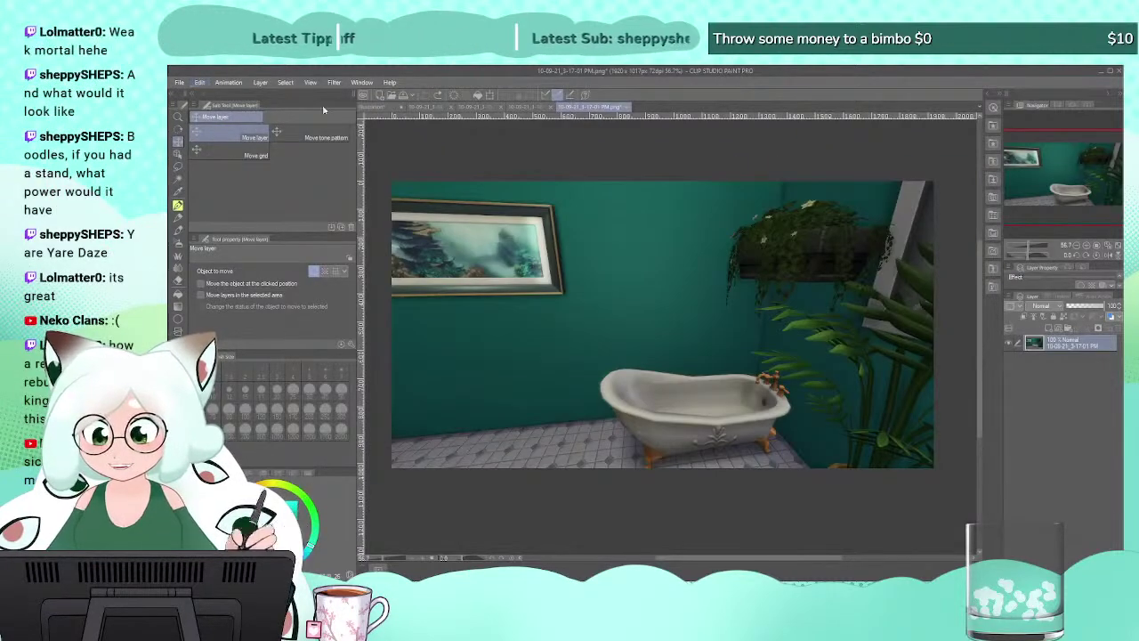
key("ctrl+Tab")
left_click(225, 85)
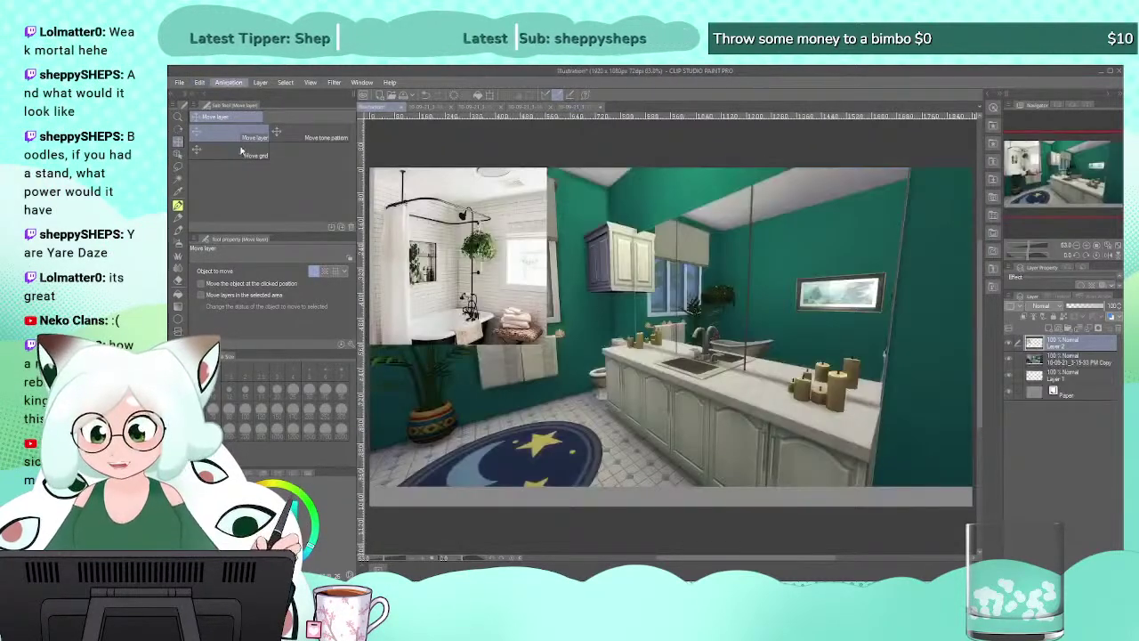
left_click(200, 83)
key("ctrl+v")
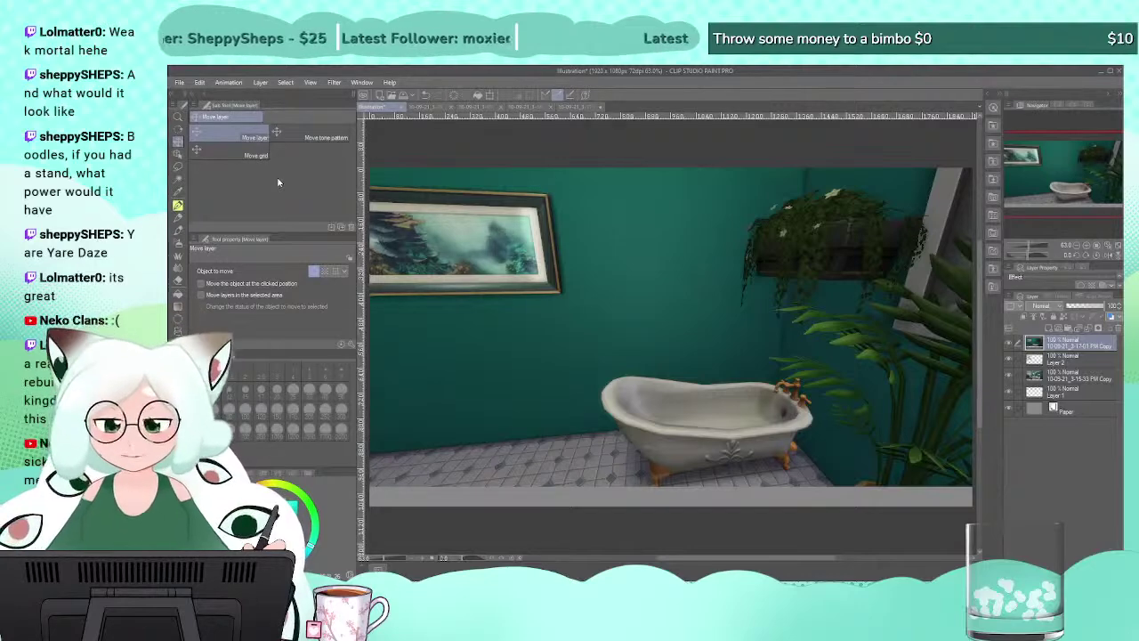
Scale the pasted bathtub screenshot to about a quarter of its size and place it near the canvas's upper-right corner.
key("ctrl+t")
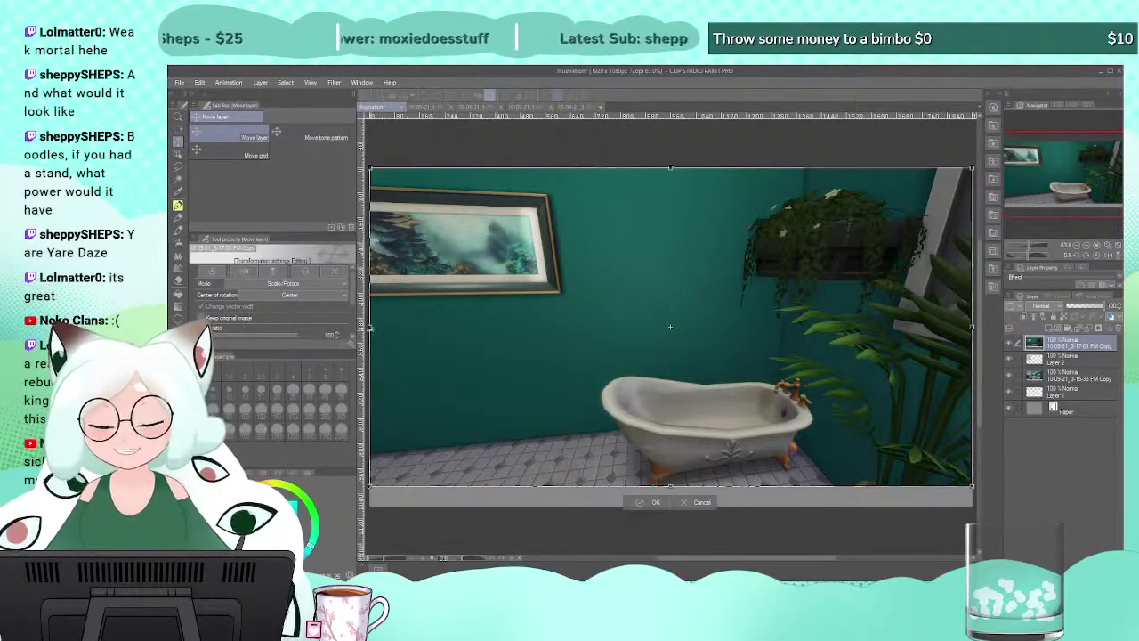
left_click_drag(522, 313, 740, 292)
left_click_drag(768, 330, 818, 225)
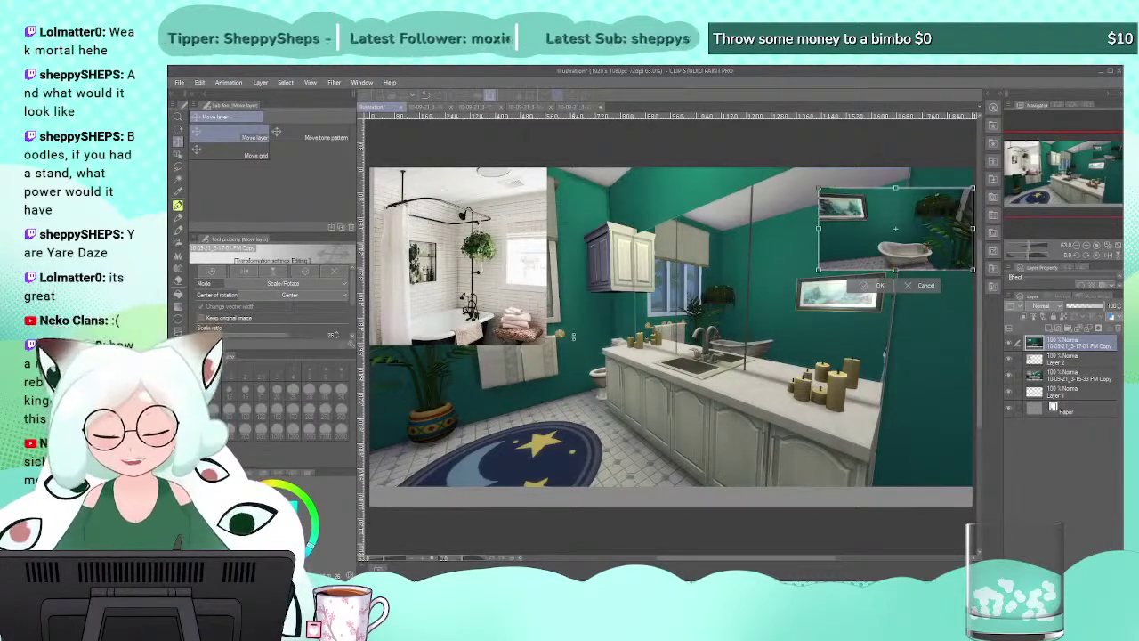
left_click(876, 285)
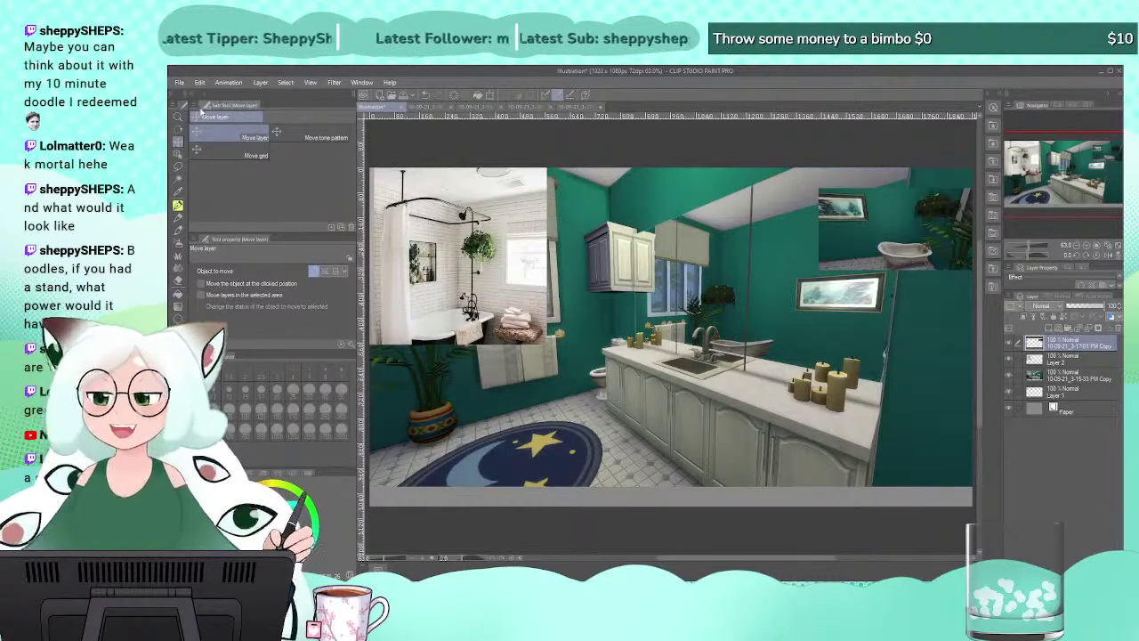
Save the reference illustration as bathroom and close the remaining screenshot documents.
left_click(179, 85)
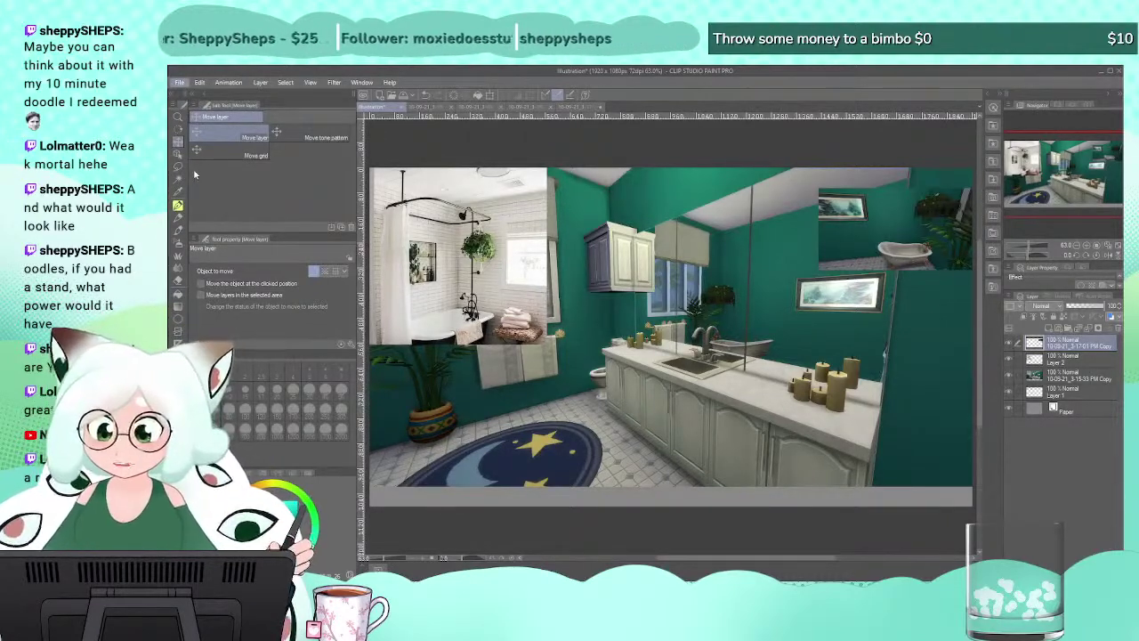
left_click(194, 172)
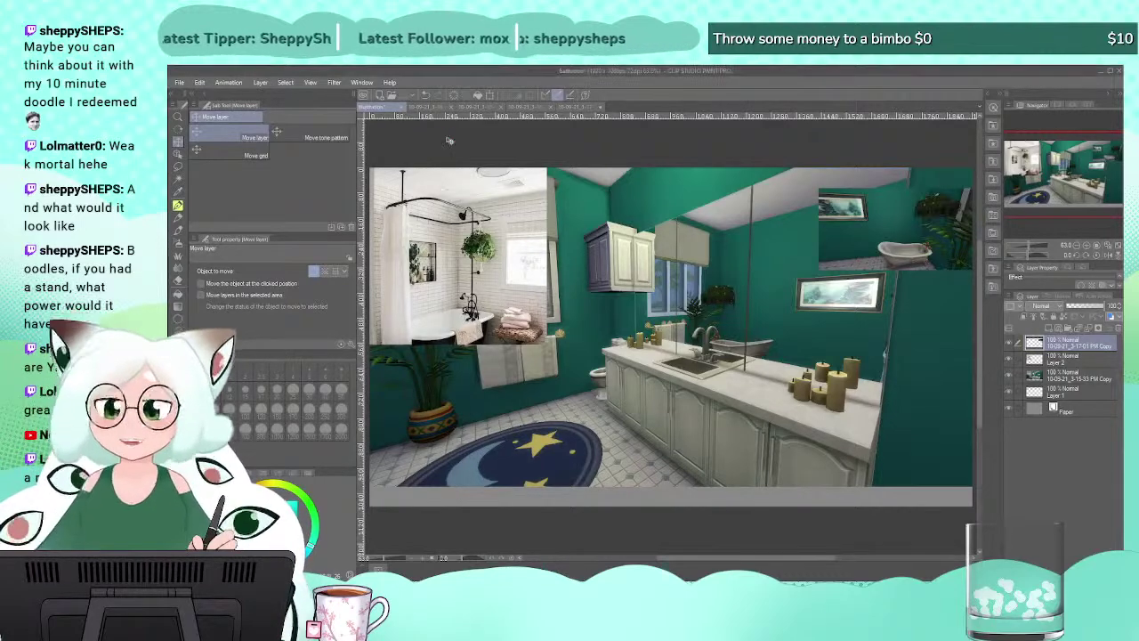
left_click(451, 108)
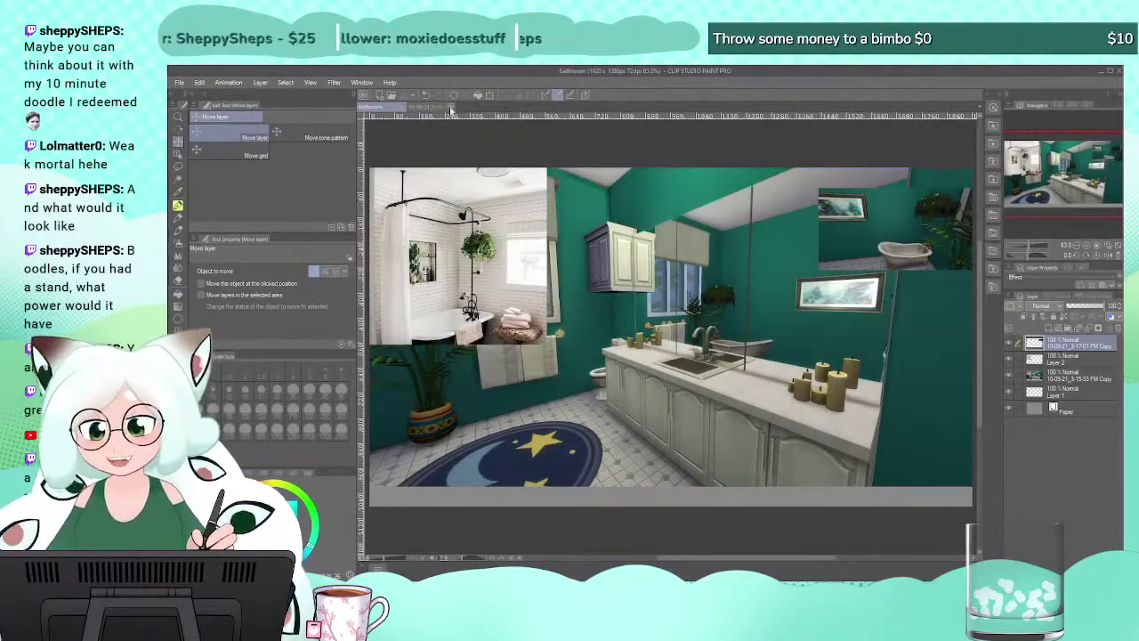
left_click(665, 262)
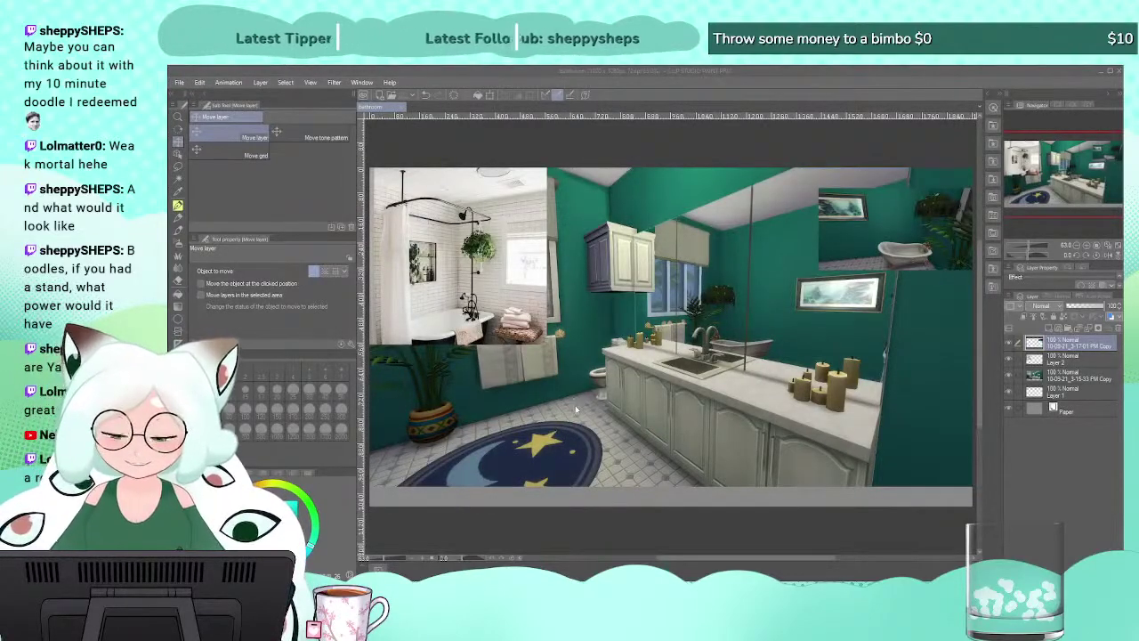
Create a new illustration canvas of 3000 x 3000 px at 300 dpi.
left_click(728, 188)
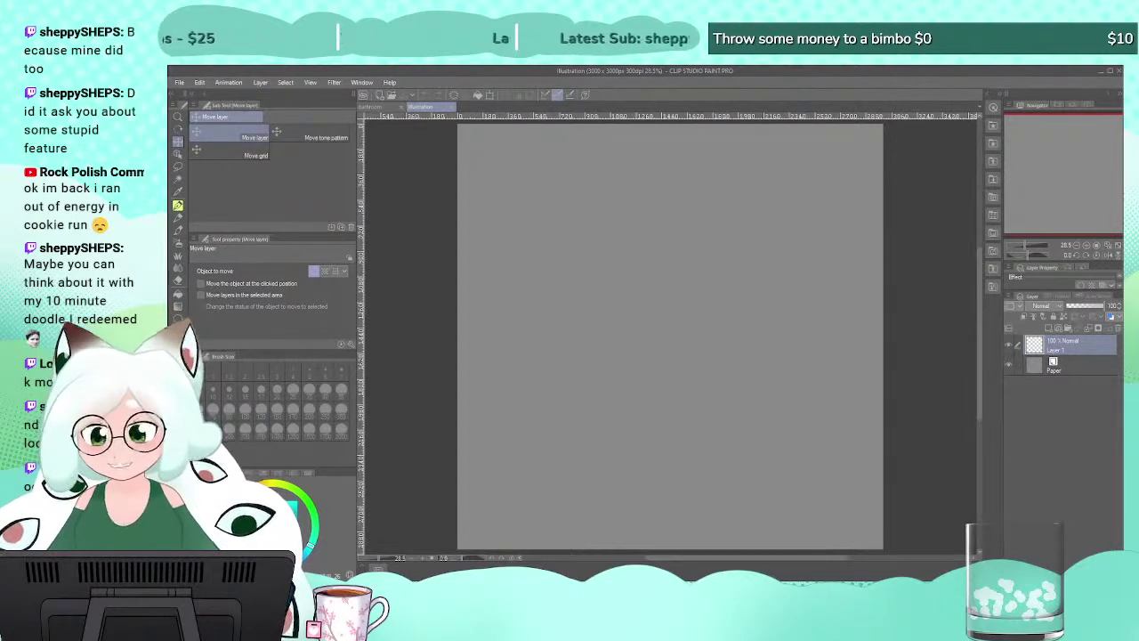
Try a pink colour on the Paper layer and undo it.
left_click(1036, 368)
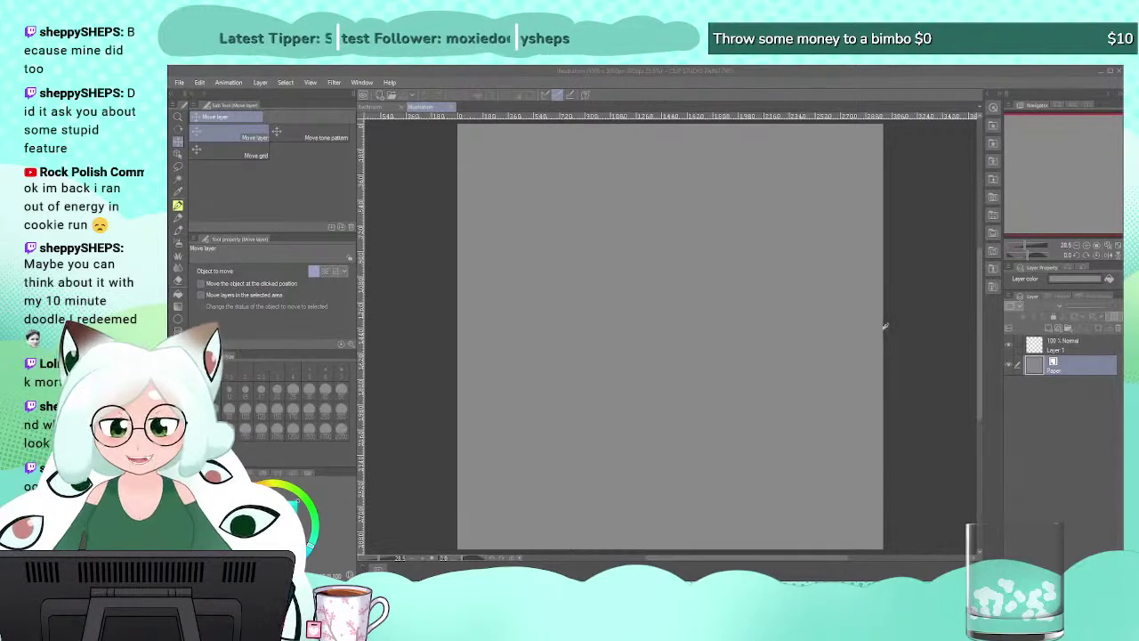
left_click(973, 326)
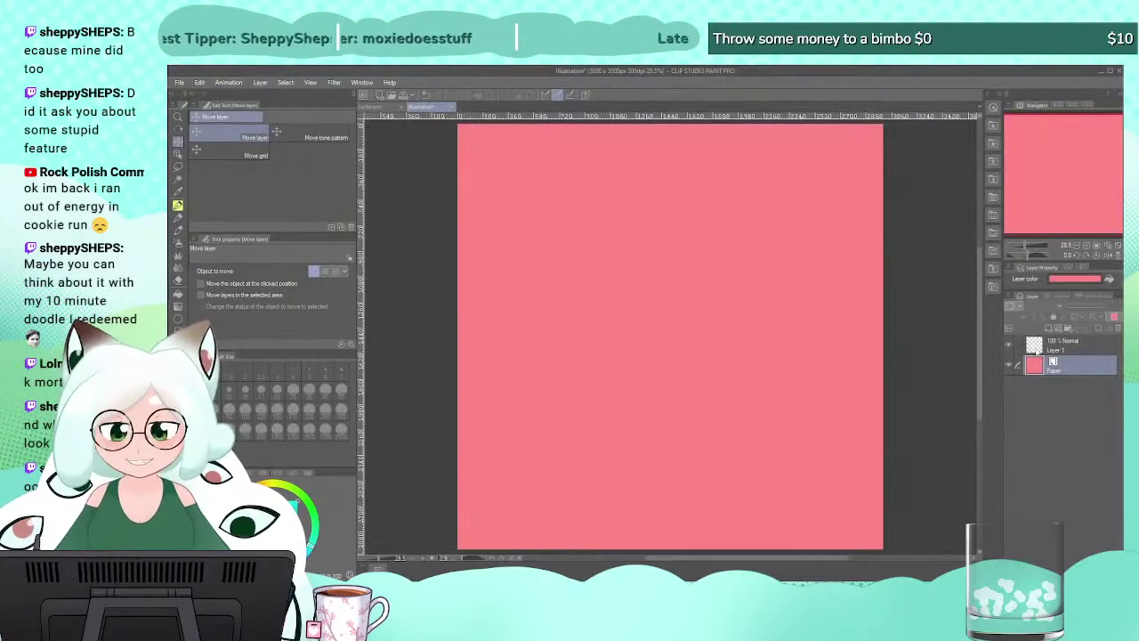
left_click(1016, 366)
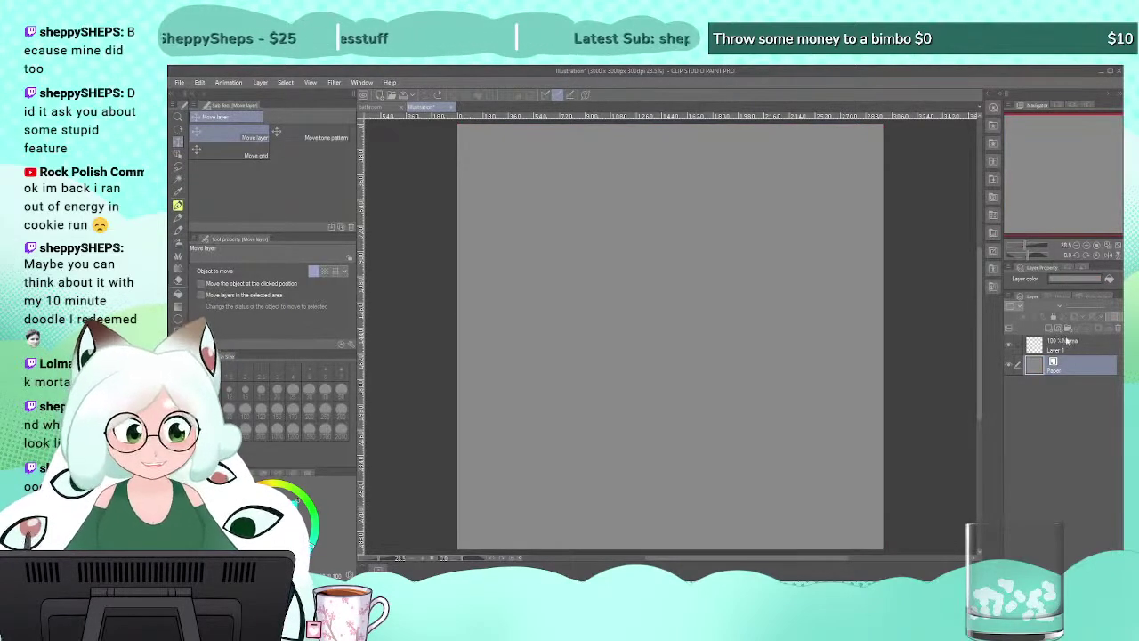
Select Layer 1 and choose the Marker pen at brush size 7 for sketching in red.
left_click(1060, 344)
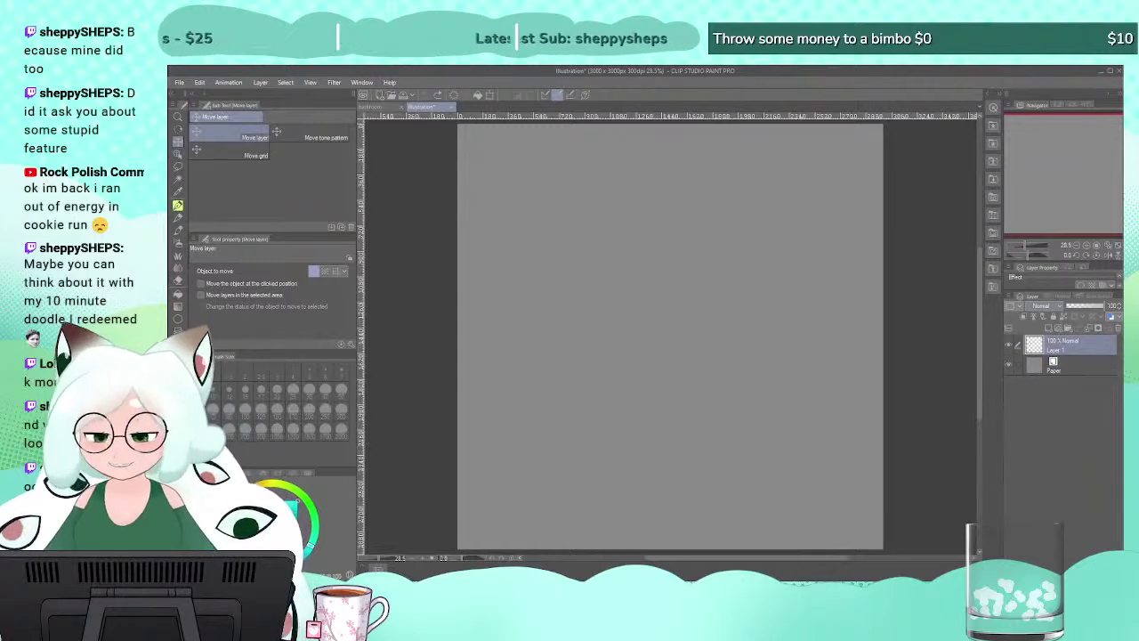
left_click(177, 218)
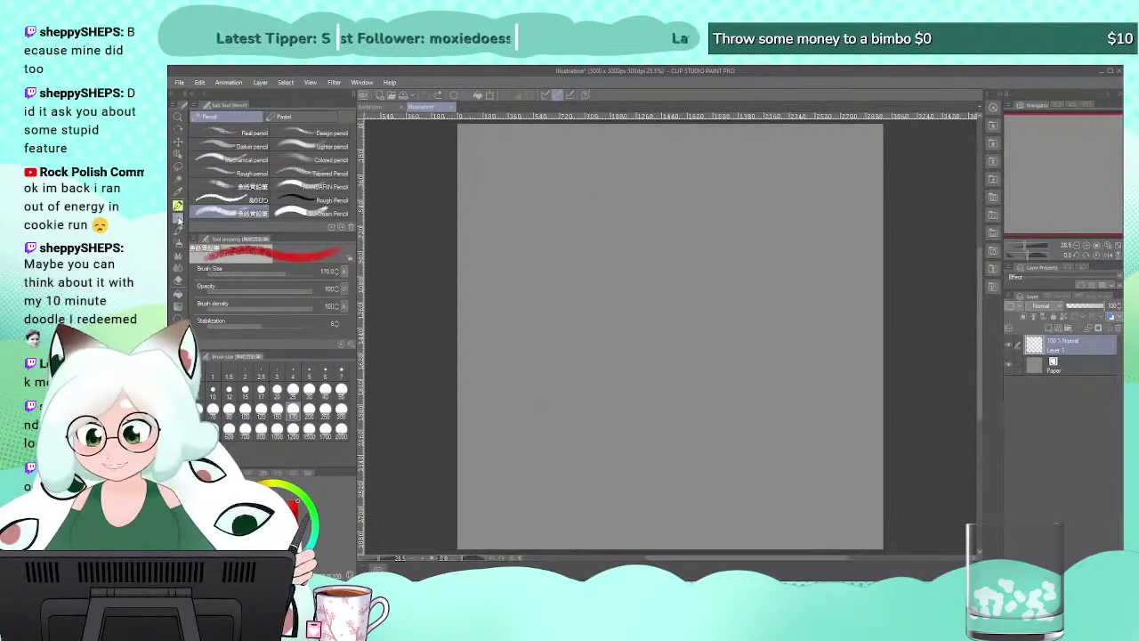
left_click(179, 230)
left_click(179, 206)
left_click(286, 116)
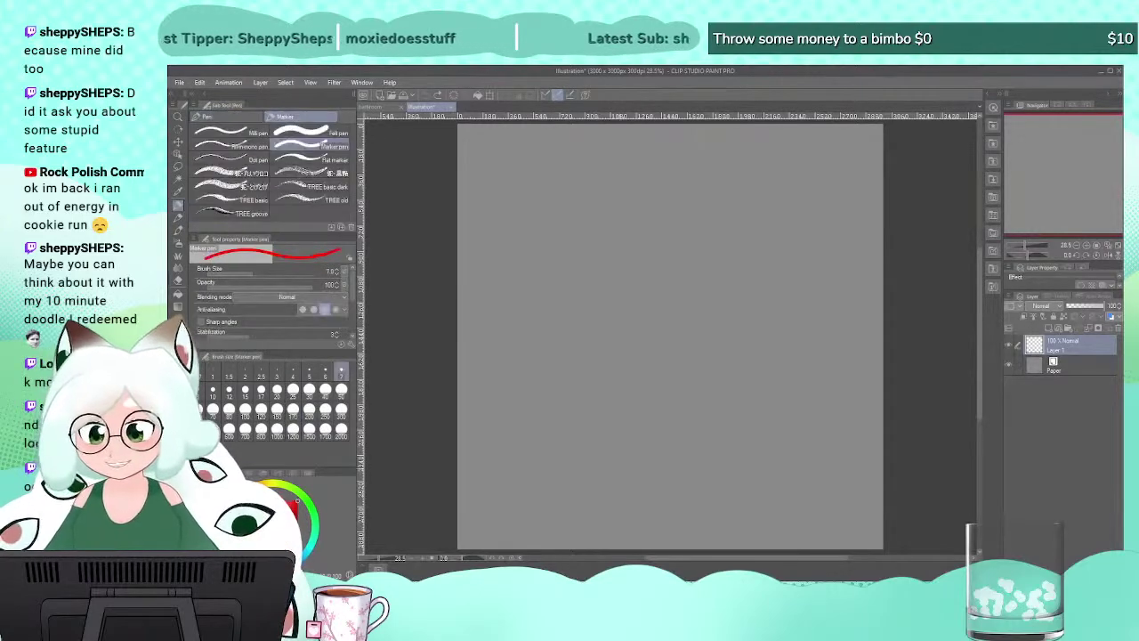
Try a few loose red marker strokes around the upper middle of the canvas and remove each one.
mouse_move(750, 423)
left_mouse_down()
mouse_move(683, 393)
mouse_move(714, 245)
mouse_move(799, 372)
mouse_move(649, 242)
mouse_move(846, 301)
left_mouse_up()
key("Delete")
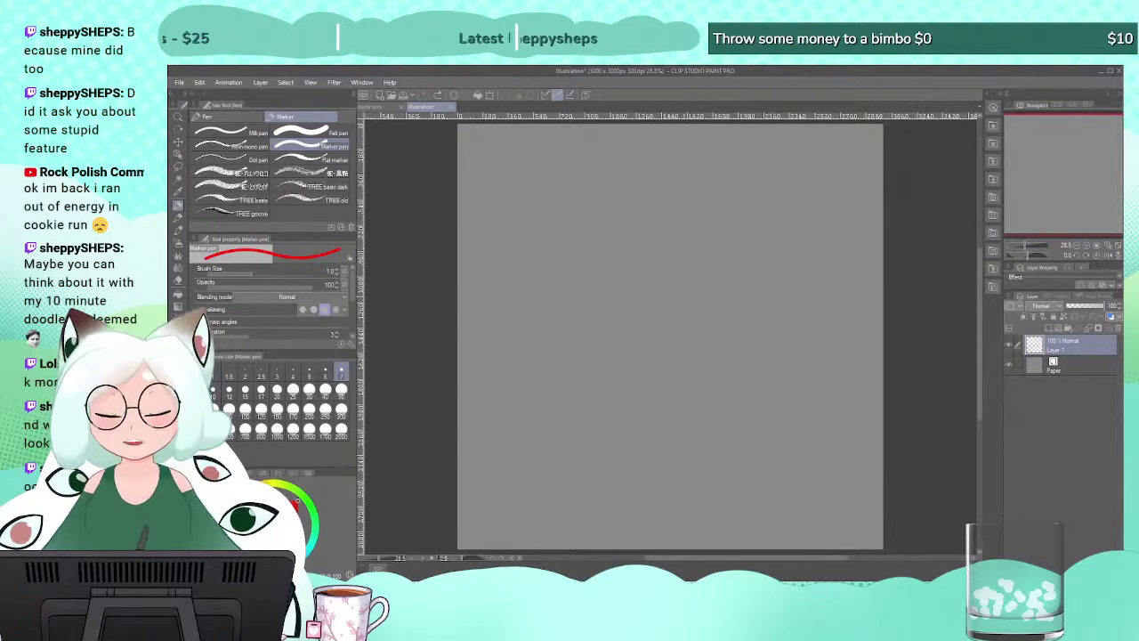
mouse_move(697, 324)
left_mouse_down()
mouse_move(656, 176)
mouse_move(594, 250)
mouse_move(658, 352)
mouse_move(739, 354)
mouse_move(646, 320)
mouse_move(756, 240)
mouse_move(767, 322)
mouse_move(774, 267)
left_mouse_up()
key("Delete")
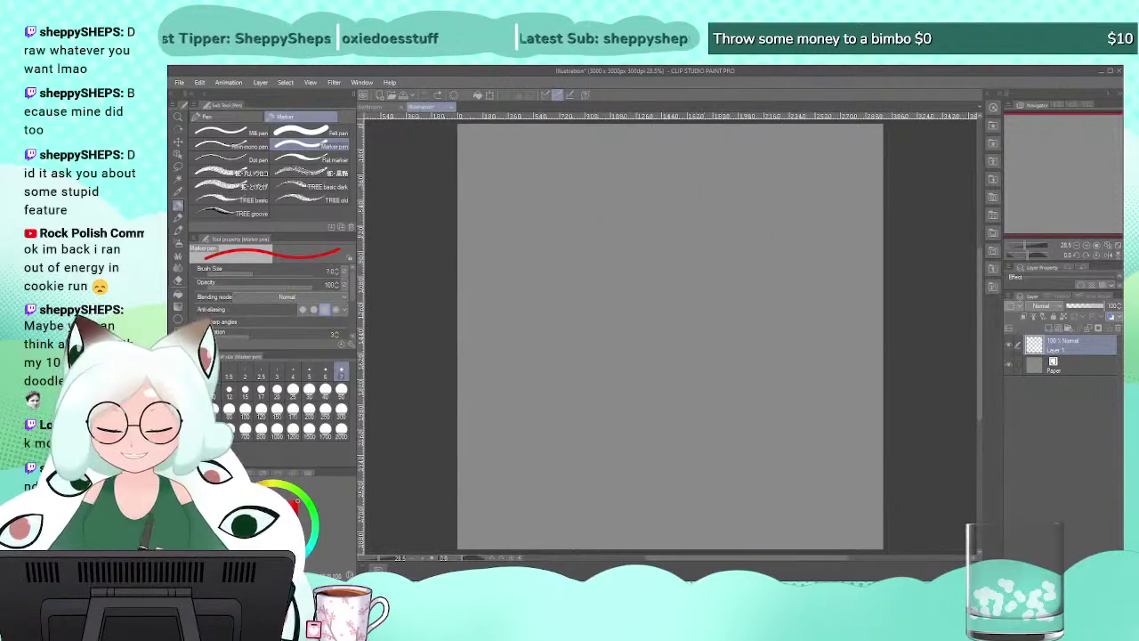
mouse_move(755, 227)
left_mouse_down()
mouse_move(701, 250)
mouse_move(671, 232)
mouse_move(666, 181)
left_mouse_up()
key("ctrl+z")
mouse_move(752, 285)
left_mouse_down()
mouse_move(686, 182)
mouse_move(743, 298)
left_mouse_up()
key("Delete")
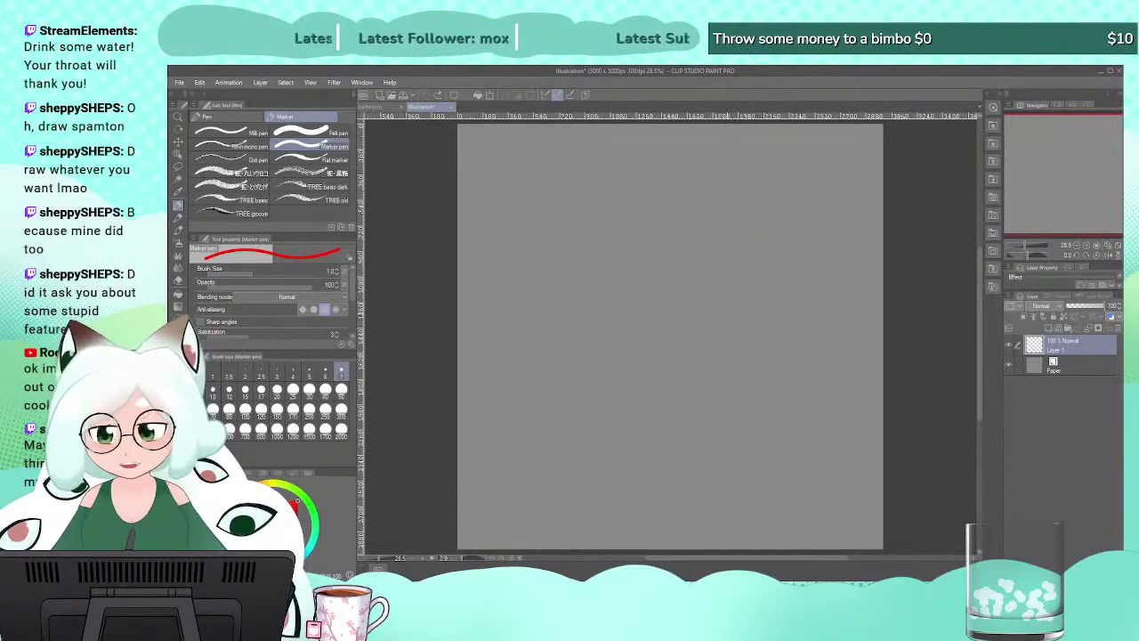
Try sketching a round head shape in several sizes and places, clearing the layer after each attempt.
mouse_move(628, 363)
left_mouse_down()
mouse_move(578, 342)
mouse_move(623, 369)
left_mouse_up()
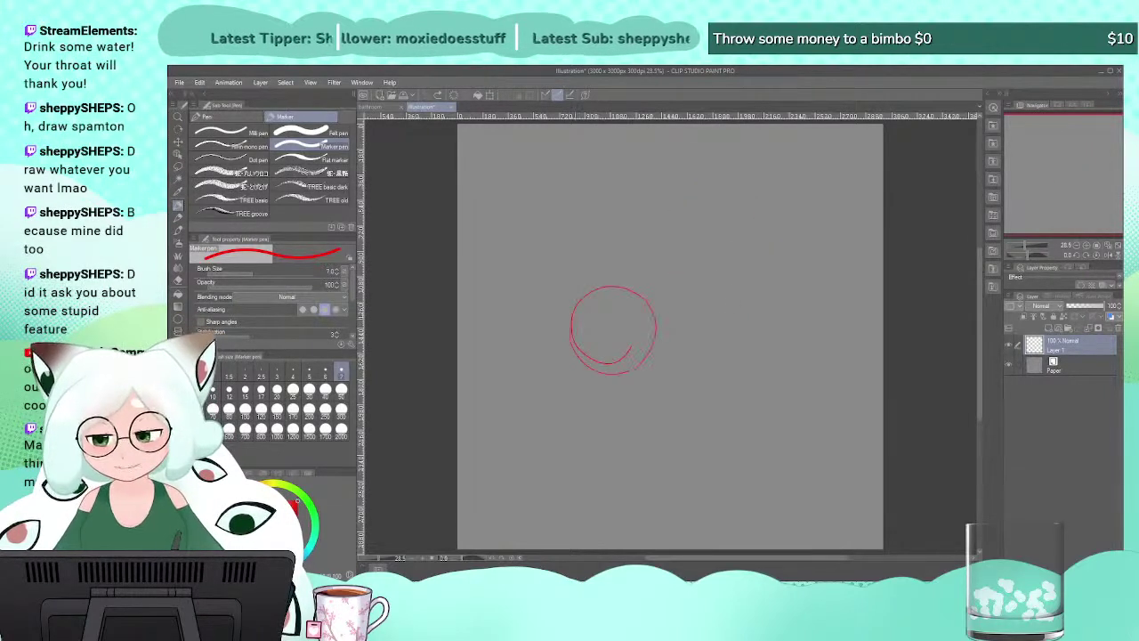
key("Delete")
mouse_move(605, 285)
left_mouse_down()
mouse_move(650, 302)
mouse_move(634, 286)
mouse_move(642, 365)
left_mouse_up()
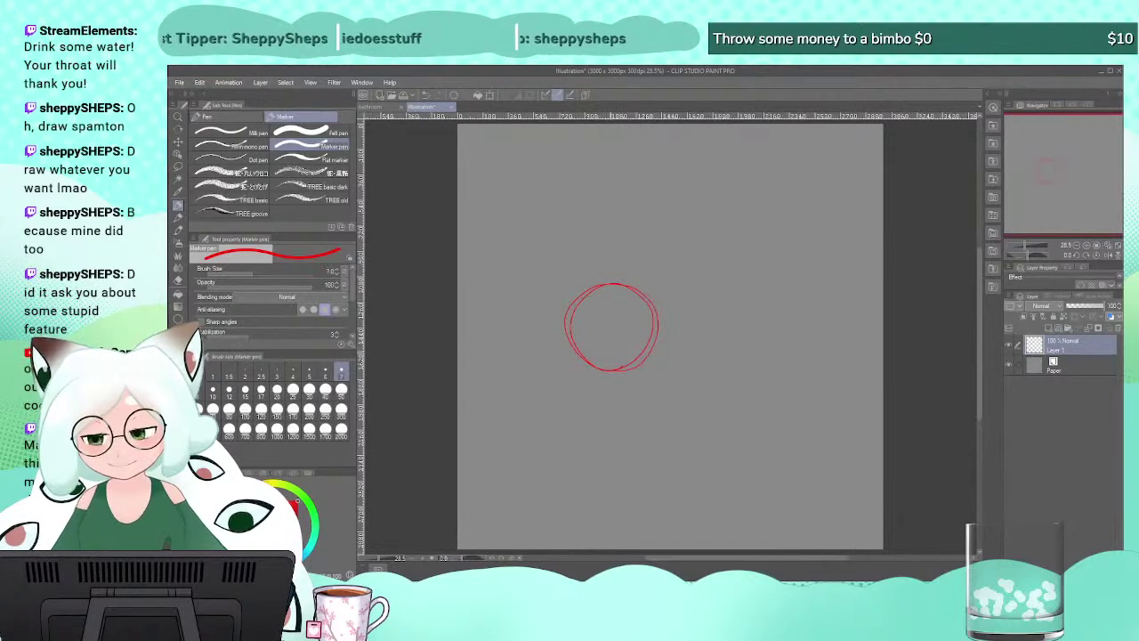
key("Delete")
mouse_move(592, 301)
left_mouse_down()
mouse_move(619, 372)
mouse_move(655, 346)
left_mouse_up()
key("Delete")
left_click_drag(641, 196, 725, 174)
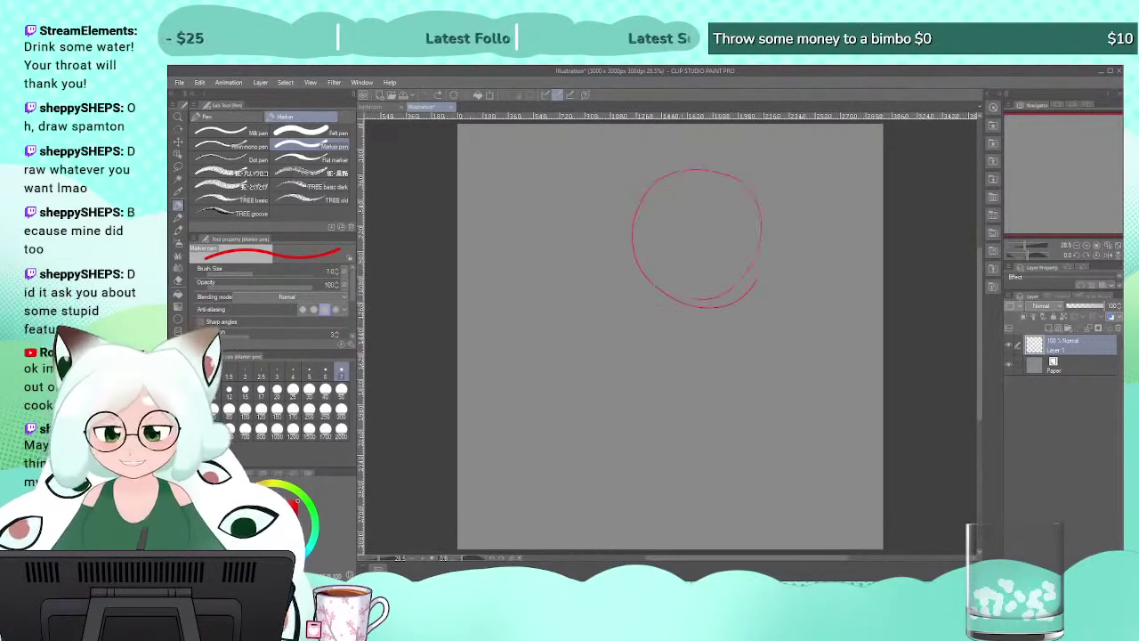
key("Delete")
mouse_move(654, 232)
left_mouse_down()
mouse_move(732, 263)
mouse_move(752, 254)
mouse_move(705, 252)
left_mouse_up()
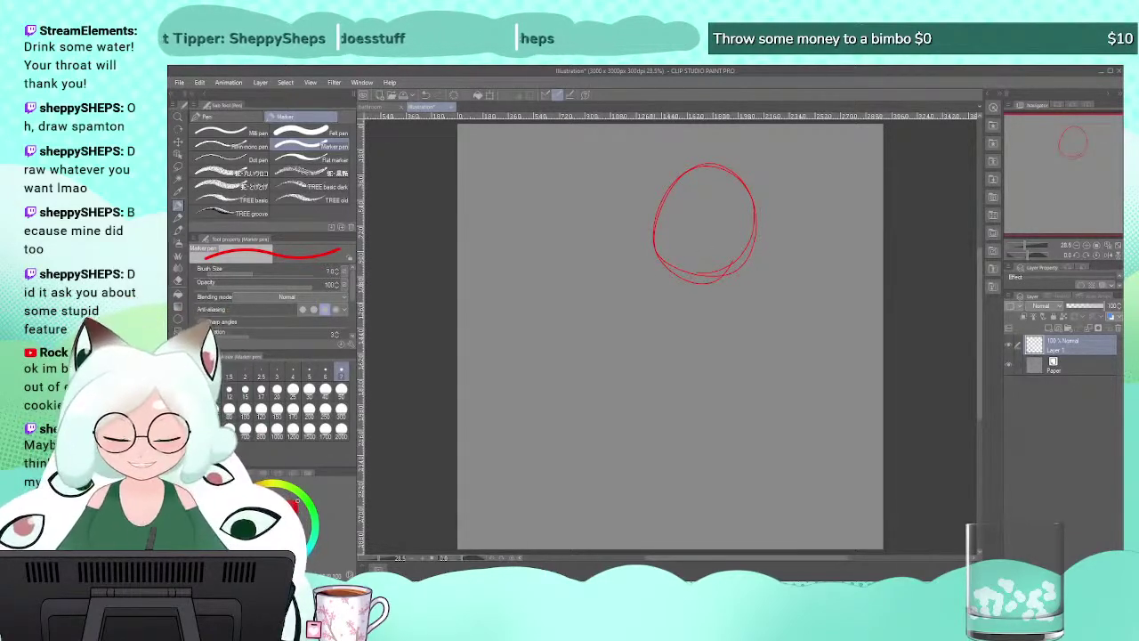
key("Delete")
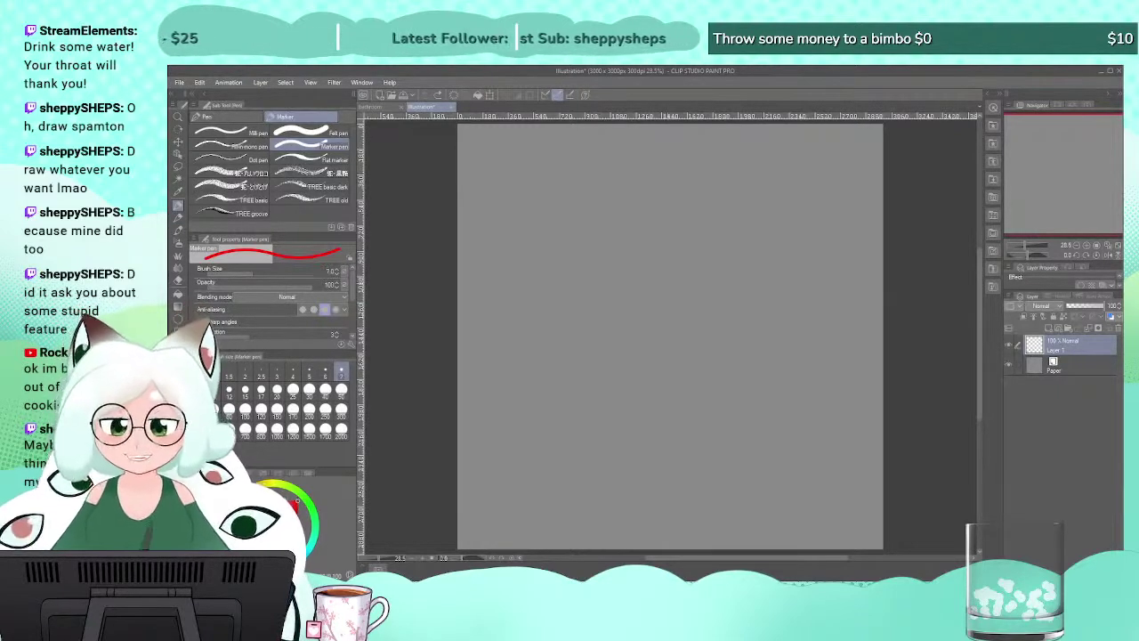
Try a large open head curve across the middle of the canvas and undo it.
key("ctrl+z")
mouse_move(690, 274)
left_mouse_down()
mouse_move(750, 360)
mouse_move(646, 425)
mouse_move(577, 372)
left_mouse_up()
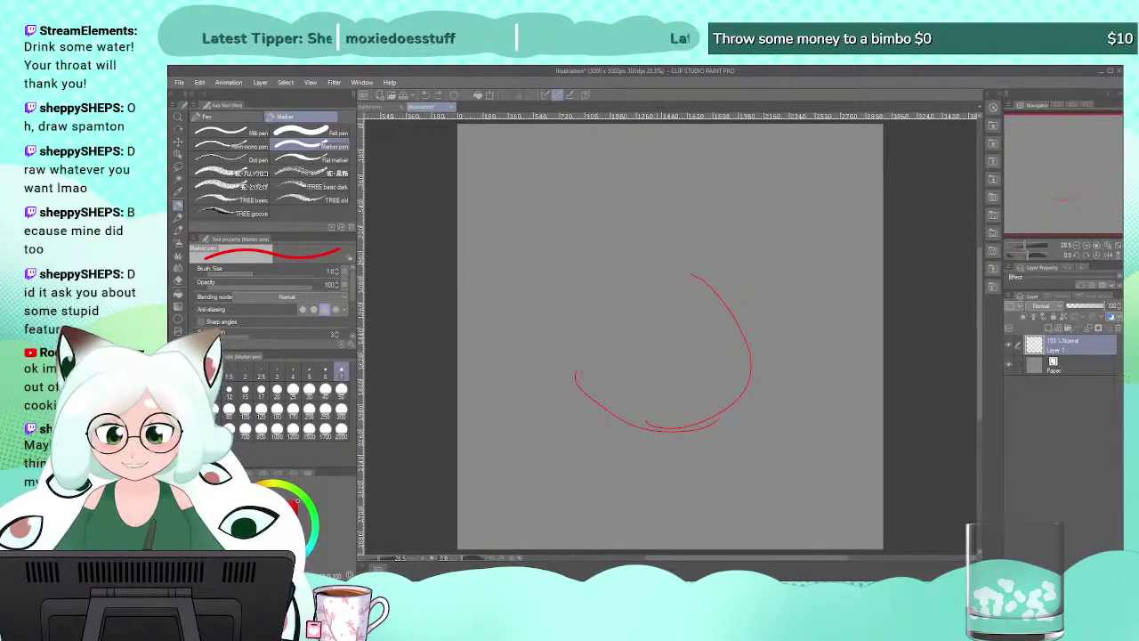
key("ctrl+z")
key("ctrl+z")
Sketch a pointed face with a flat brow line and two slanted oval eyes, undoing the small oval beside it.
mouse_move(683, 288)
left_mouse_down()
mouse_move(659, 332)
mouse_move(604, 280)
left_mouse_up()
left_click_drag(603, 279, 641, 336)
mouse_move(604, 275)
left_mouse_down()
mouse_move(673, 253)
mouse_move(691, 290)
mouse_move(665, 317)
mouse_move(622, 320)
left_mouse_up()
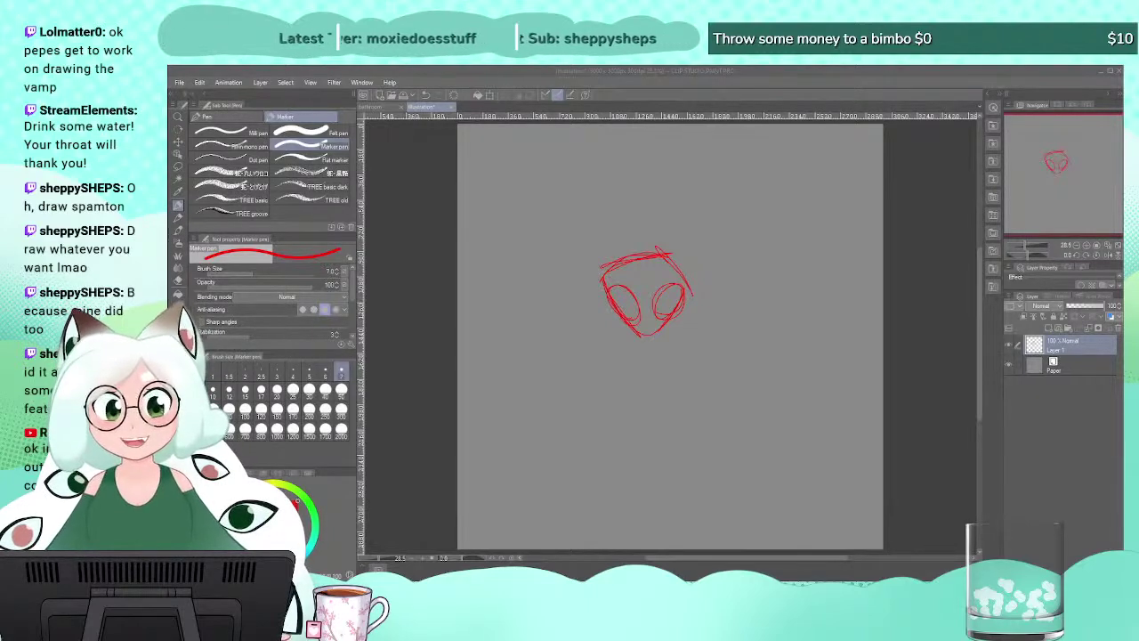
mouse_move(594, 321)
left_mouse_down()
mouse_move(579, 331)
mouse_move(595, 343)
left_mouse_up()
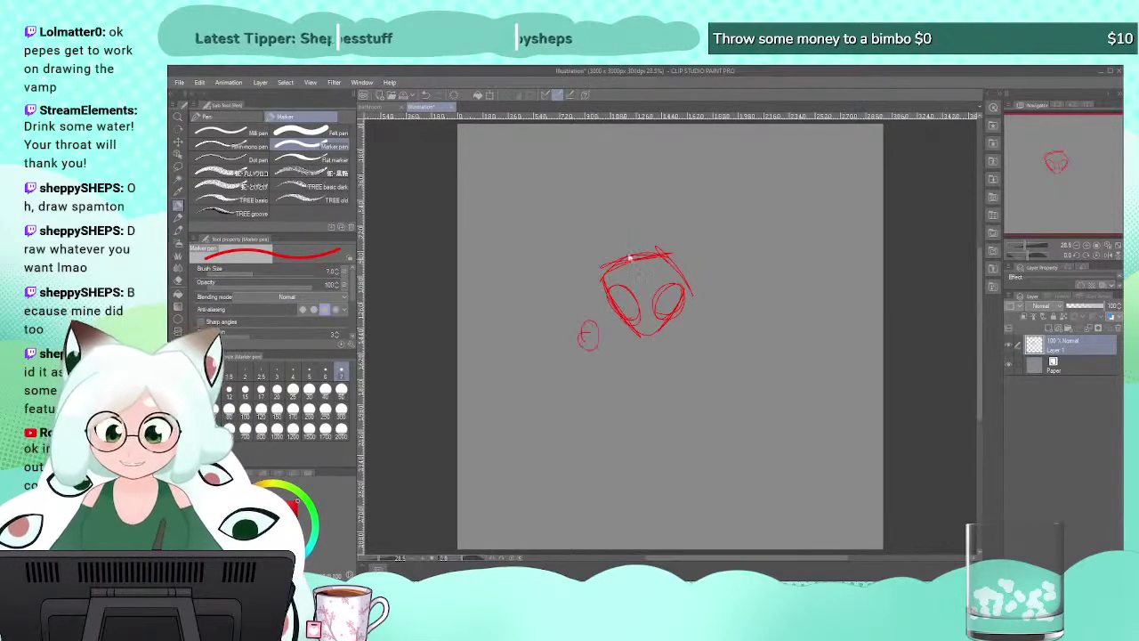
key("ctrl+z")
Undo all strokes of the slanted-eye face sketch until Layer 1 is empty.
left_click_drag(692, 296, 699, 425)
key("ctrl+z")
key("ctrl+z")
key("ctrl+z")
key("ctrl+z")
key("ctrl+z")
key("ctrl+z")
key("ctrl+z")
key("ctrl+z")
key("ctrl+z")
key("ctrl+z")
key("ctrl+z")
key("ctrl+z")
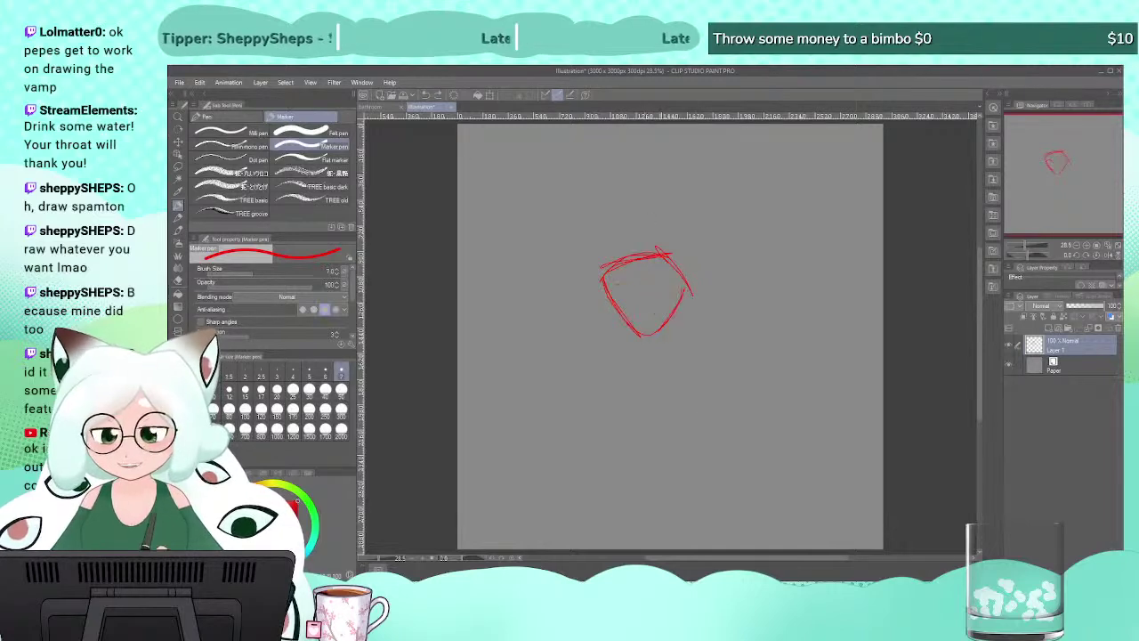
left_click_drag(663, 272, 638, 329)
key("ctrl+z")
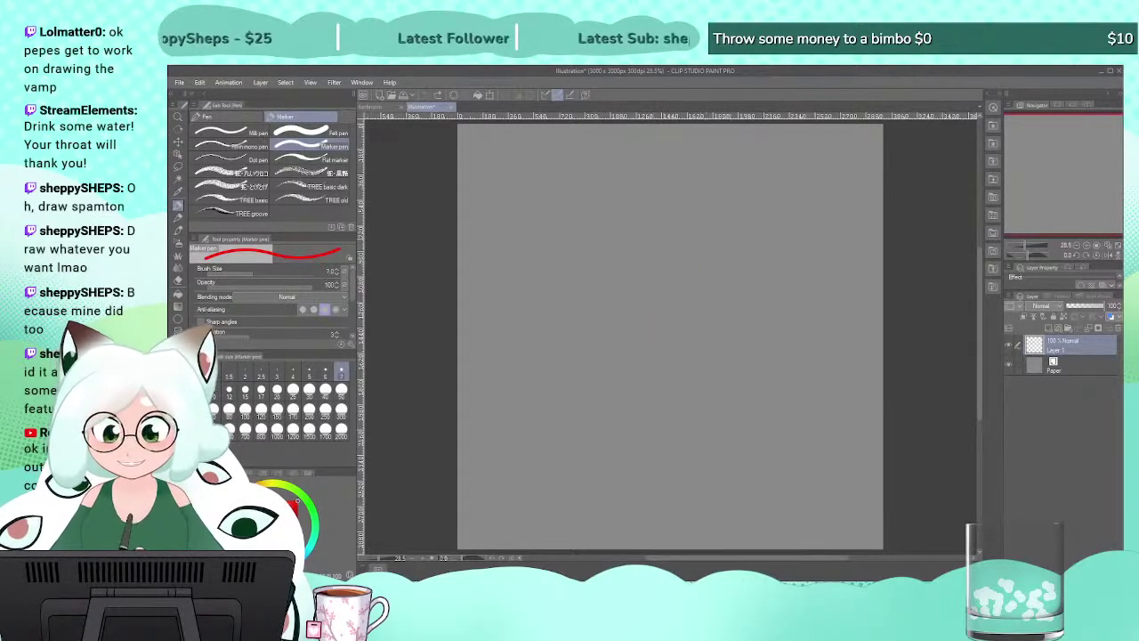
Sketch a new face outline in the upper part of the canvas with a curved brow, two round glasses lenses and small ovals above them.
mouse_move(740, 222)
left_mouse_down()
mouse_move(690, 268)
mouse_move(699, 281)
left_mouse_up()
mouse_move(672, 240)
left_mouse_down()
mouse_move(699, 278)
mouse_move(661, 229)
mouse_move(704, 176)
mouse_move(752, 184)
left_mouse_up()
key("ctrl+z")
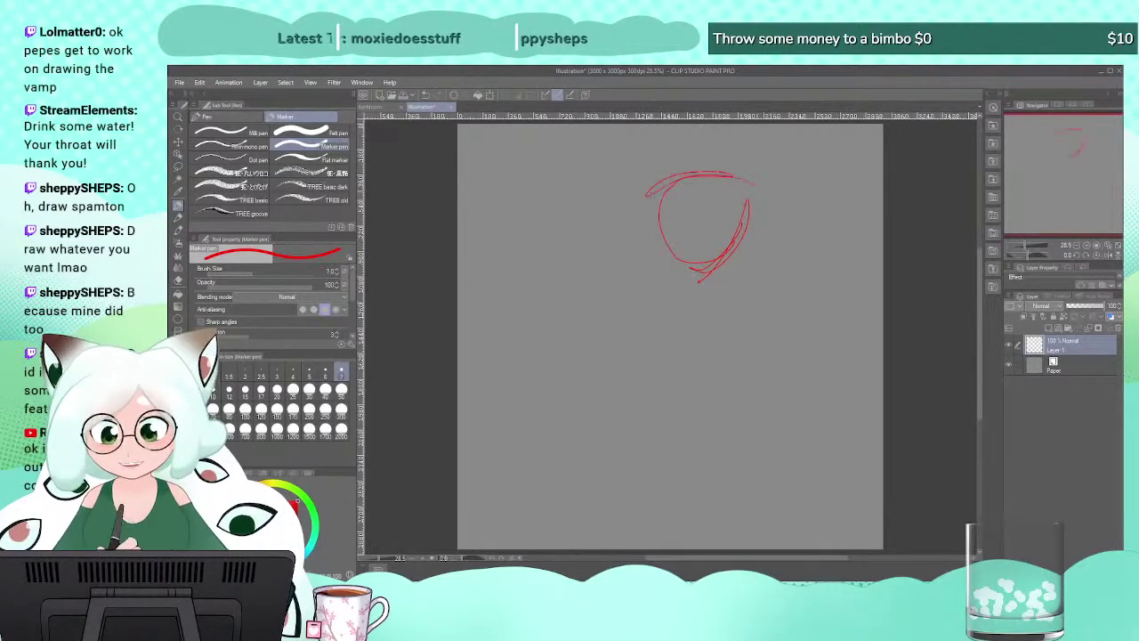
key("ctrl+z")
mouse_move(728, 236)
left_mouse_down()
mouse_move(705, 214)
mouse_move(693, 224)
mouse_move(714, 213)
mouse_move(661, 210)
left_mouse_up()
left_click_drag(730, 192, 670, 188)
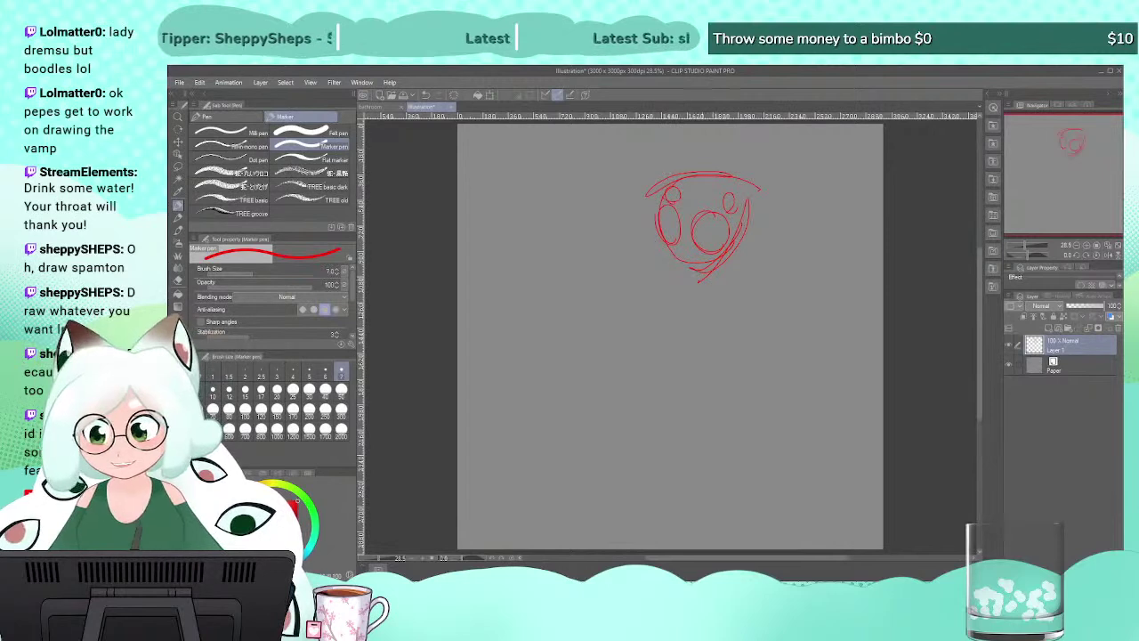
Sketch a pointed chin with a small oval beneath the face and join it to the face's left side.
left_click_drag(697, 272, 691, 287)
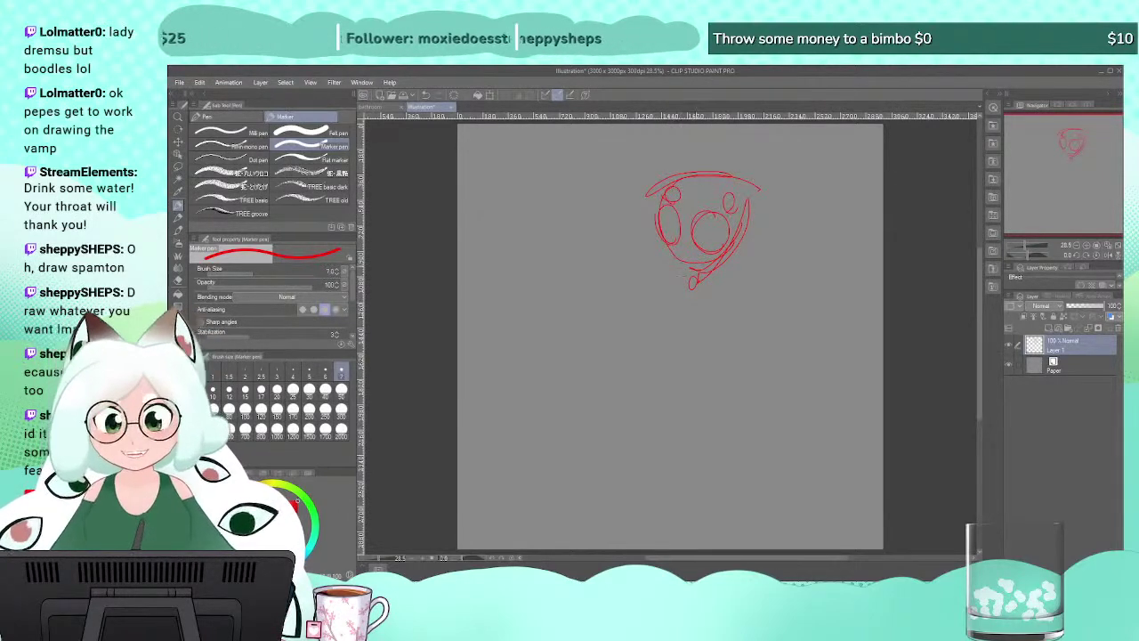
left_click_drag(695, 272, 687, 288)
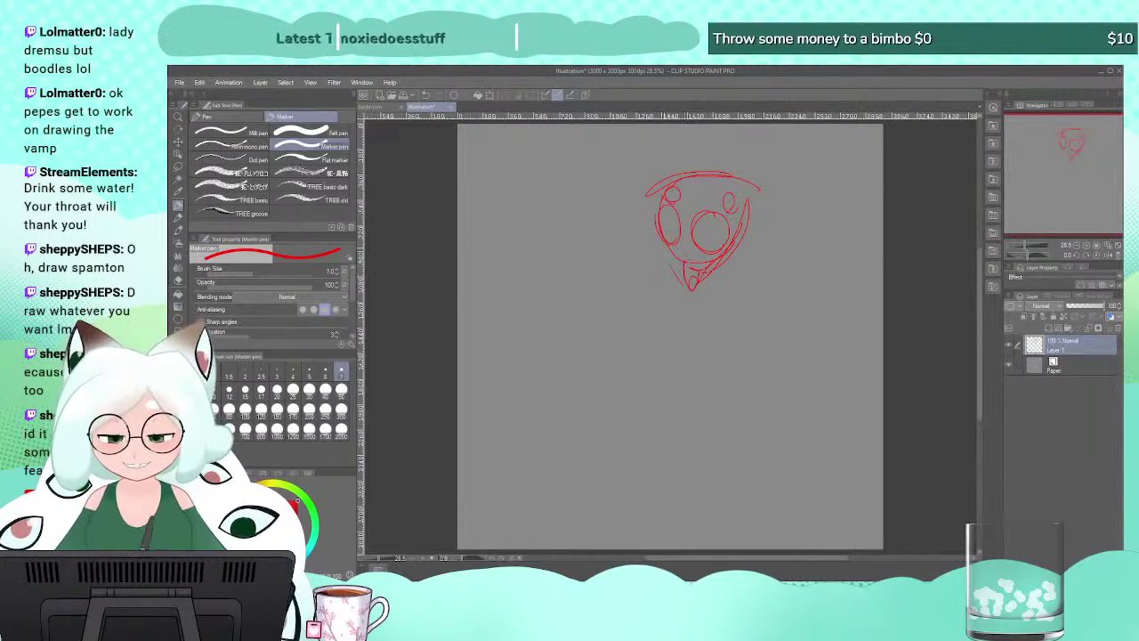
left_click_drag(666, 244, 685, 285)
left_click_drag(769, 217, 757, 255)
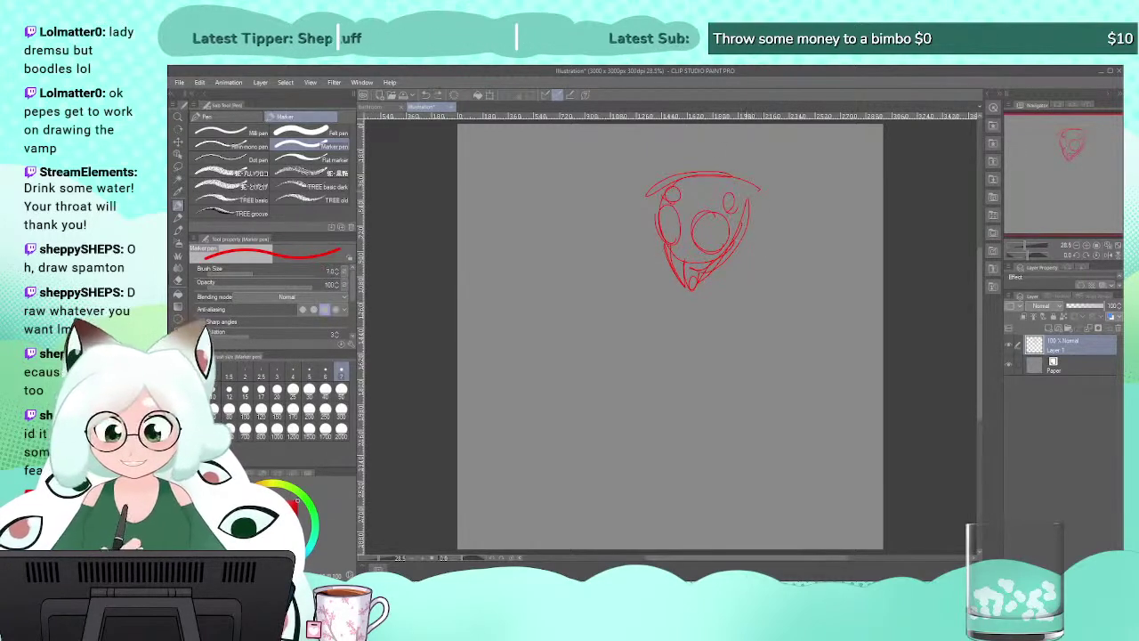
Strengthen the face's right contour and sketch a curve sweeping down and outwards from the top of the head, undoing the unwanted strokes.
left_click_drag(734, 176, 810, 239)
key("ctrl+z")
mouse_move(747, 183)
left_mouse_down()
mouse_move(784, 200)
mouse_move(753, 219)
mouse_move(787, 194)
mouse_move(761, 293)
mouse_move(728, 258)
left_mouse_up()
mouse_move(733, 266)
left_mouse_down()
mouse_move(774, 287)
mouse_move(821, 267)
mouse_move(820, 245)
mouse_move(691, 298)
left_mouse_up()
key("ctrl+z")
key("ctrl+z")
key("ctrl+z")
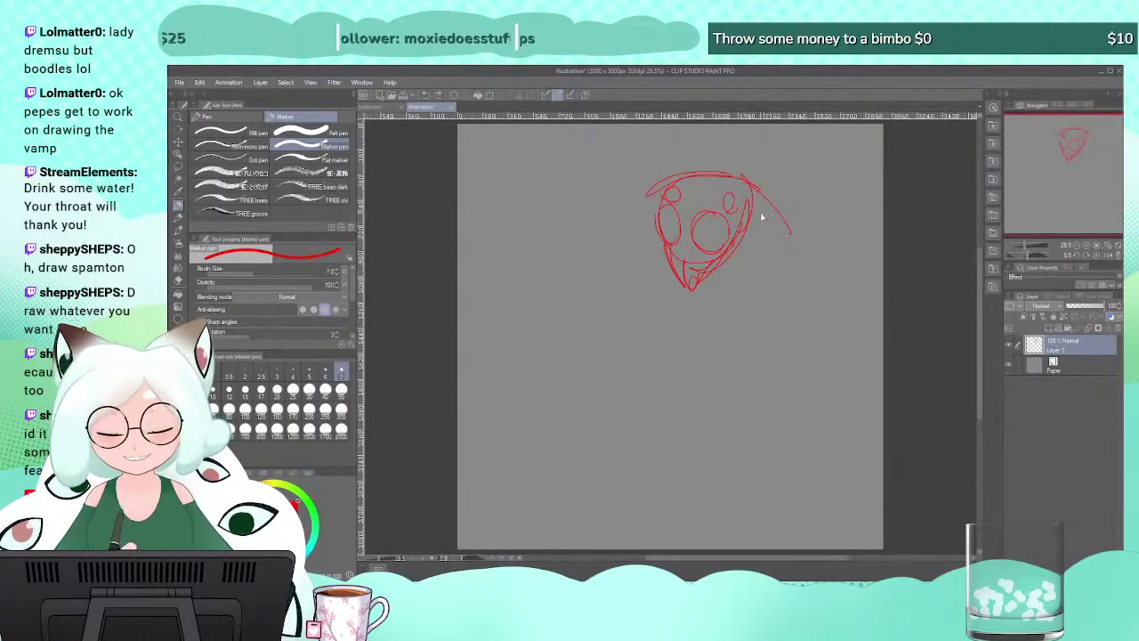
left_click_drag(751, 191, 788, 235)
key("ctrl+z")
key("ctrl+z")
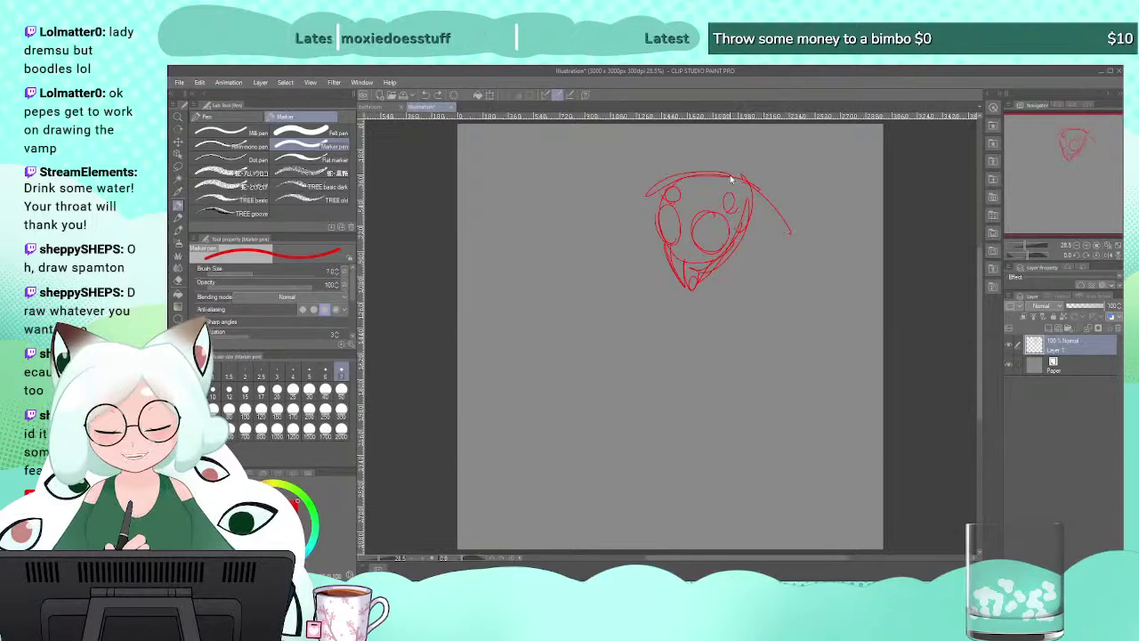
Lasso the head sketch, scale it down to about half its size, place it above the canvas centre, and deselect it.
left_click(178, 173)
mouse_move(634, 185)
left_mouse_down()
mouse_move(578, 238)
mouse_move(699, 242)
mouse_move(673, 274)
left_mouse_up()
key("ctrl+t")
left_click(657, 341)
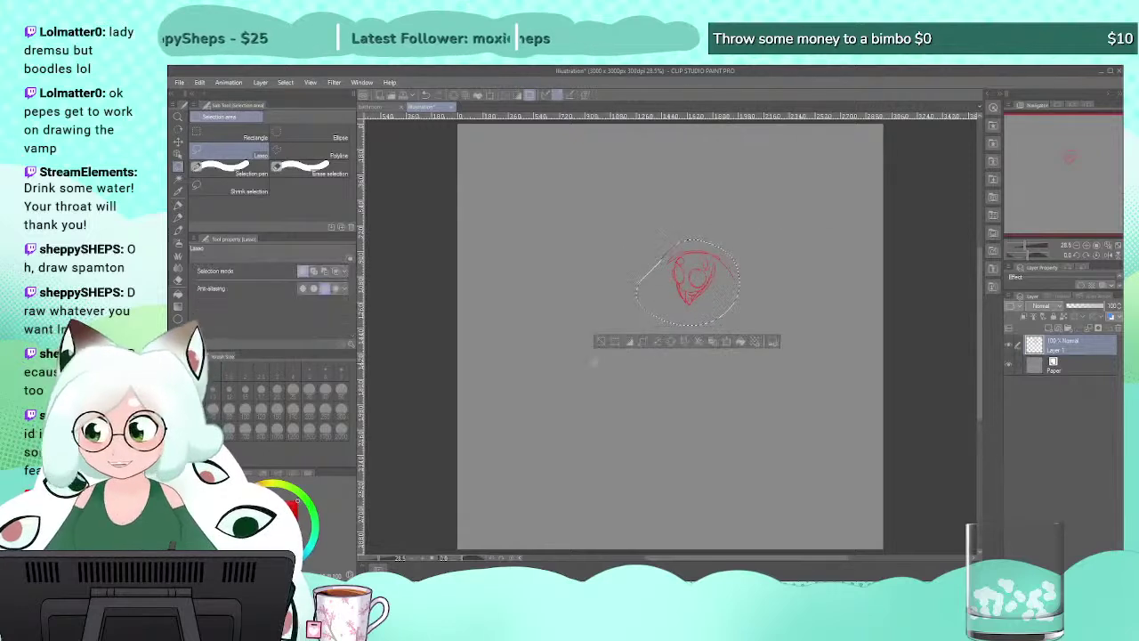
left_click(599, 341)
Change the Paper layer's colour to a very light grey and reselect Layer 1.
left_click(1023, 365)
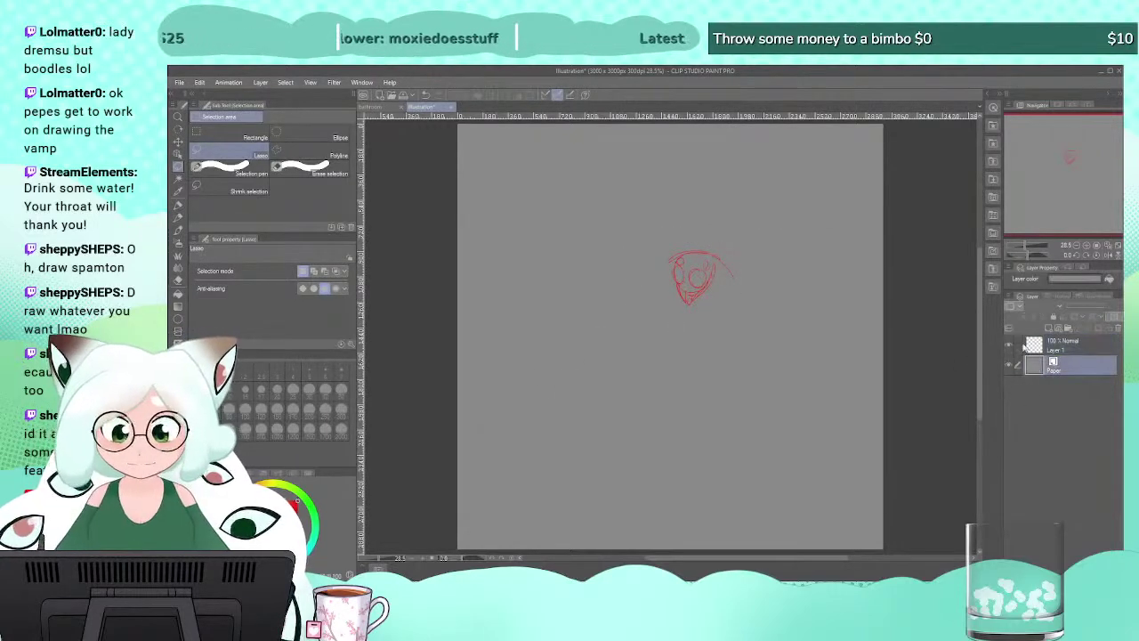
double_click(1031, 369)
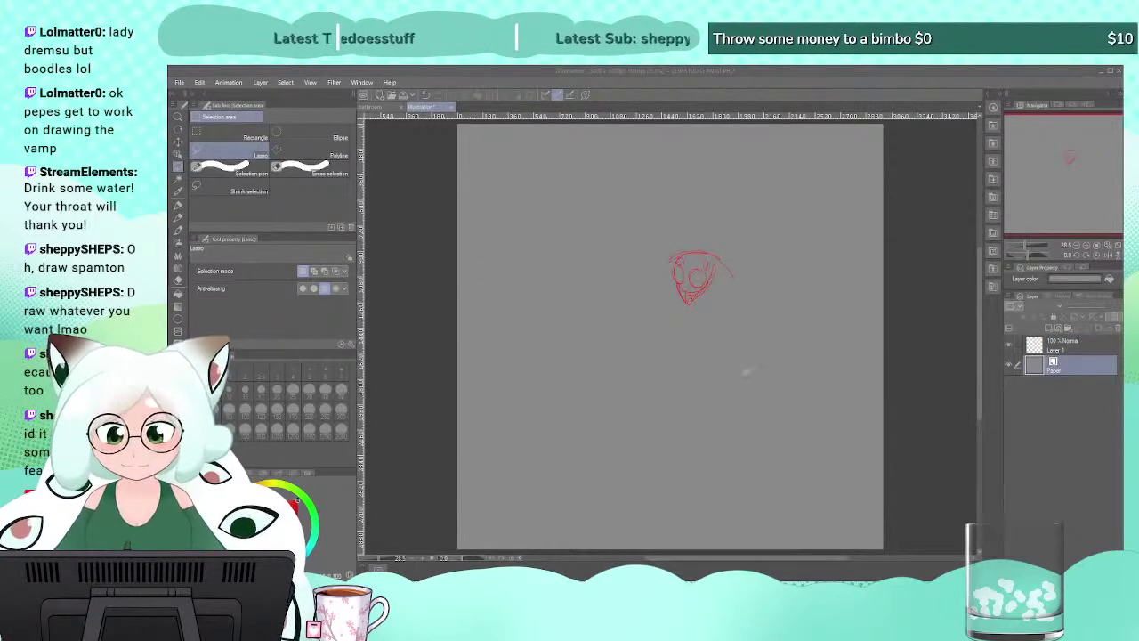
left_click(993, 354)
left_click(1055, 348)
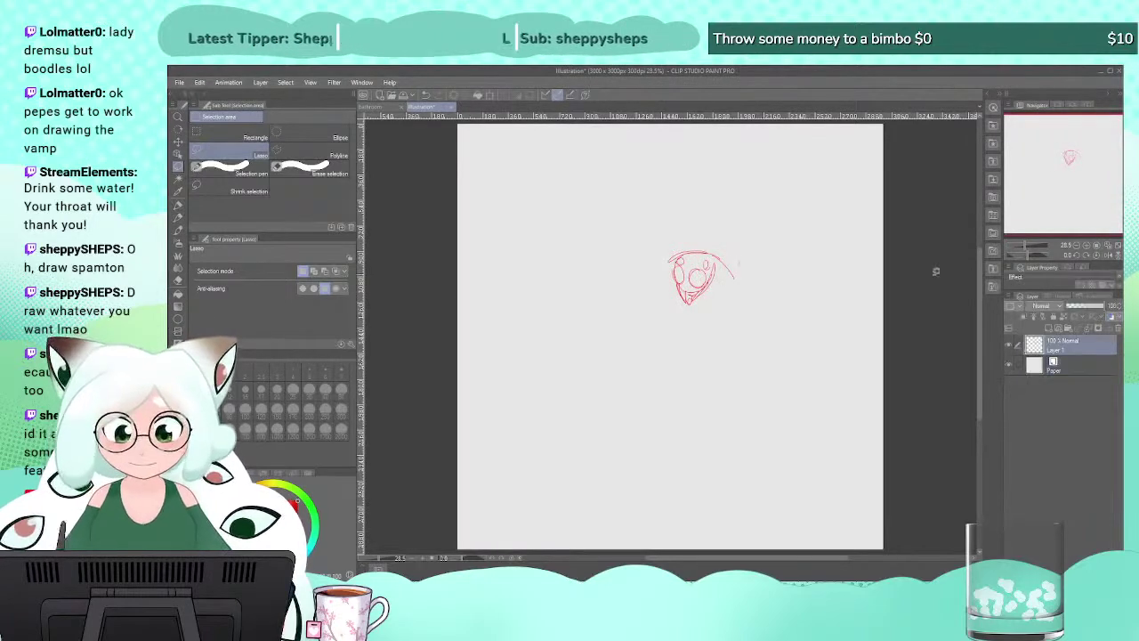
Lasso and delete the stray curve beside the head sketch, deselect, and switch back to the Marker pen.
mouse_move(728, 255)
left_mouse_down()
mouse_move(755, 241)
mouse_move(732, 246)
left_mouse_up()
key("Delete")
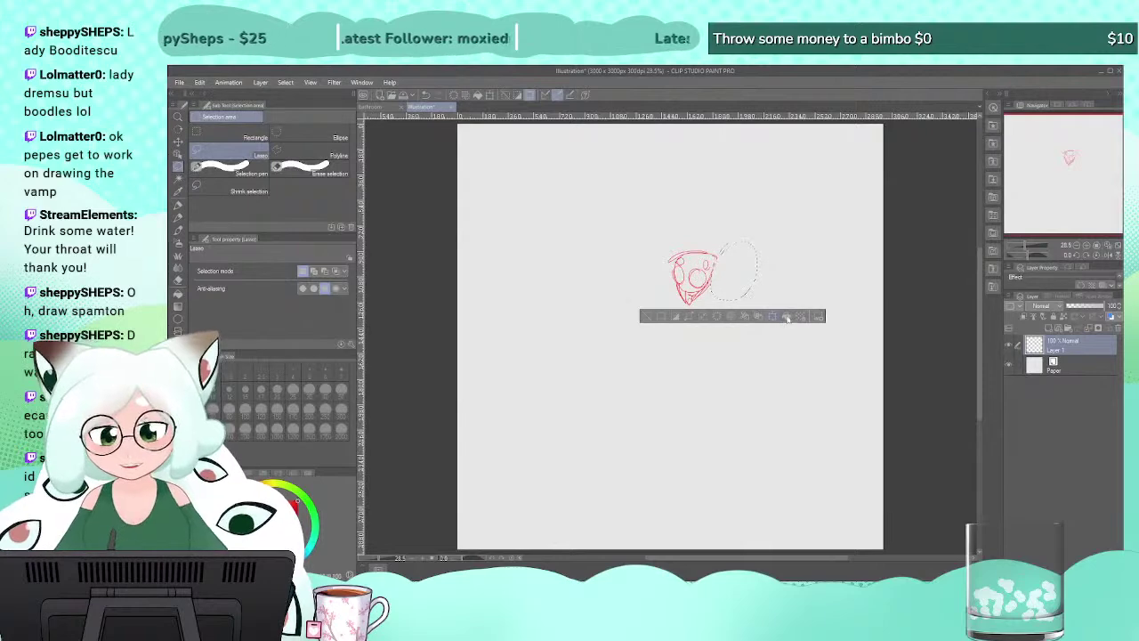
left_click(647, 316)
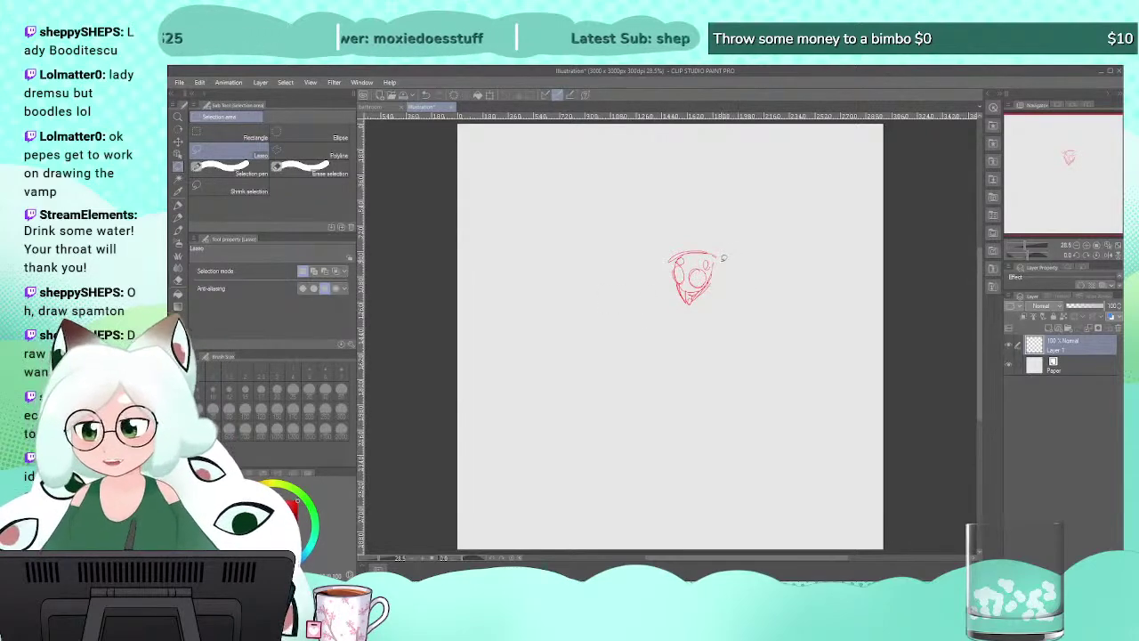
key("p")
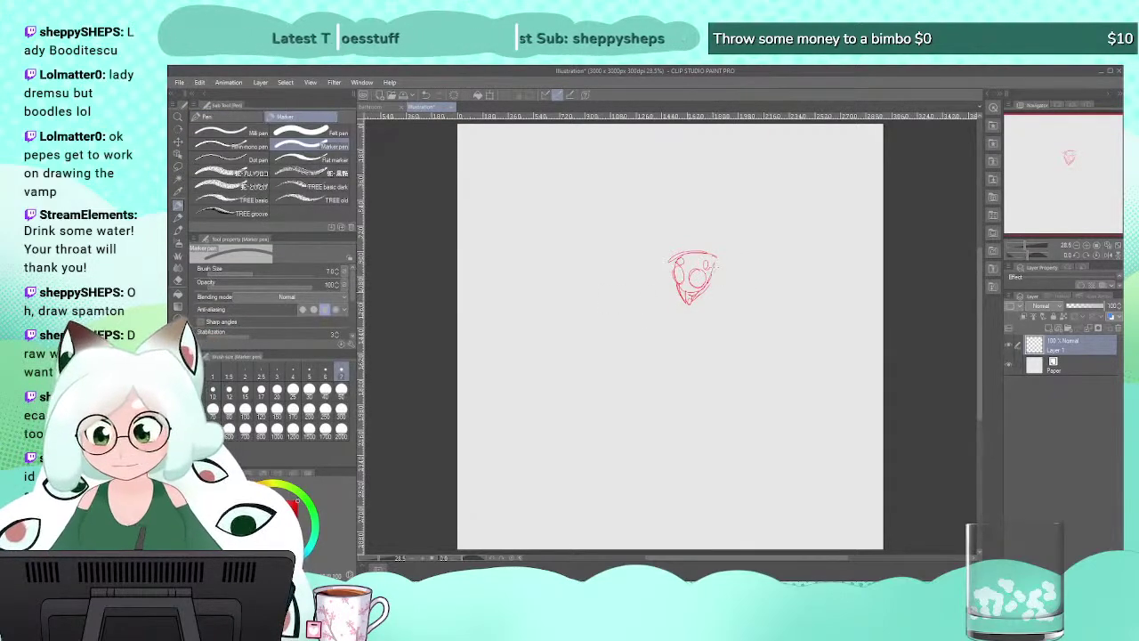
key("p")
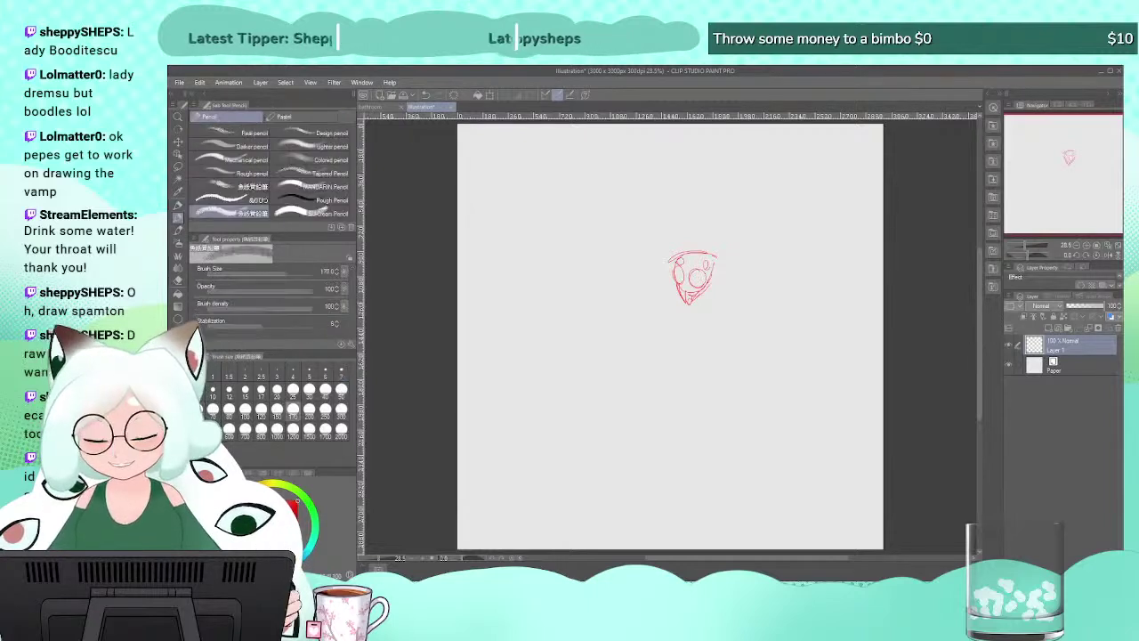
key("p")
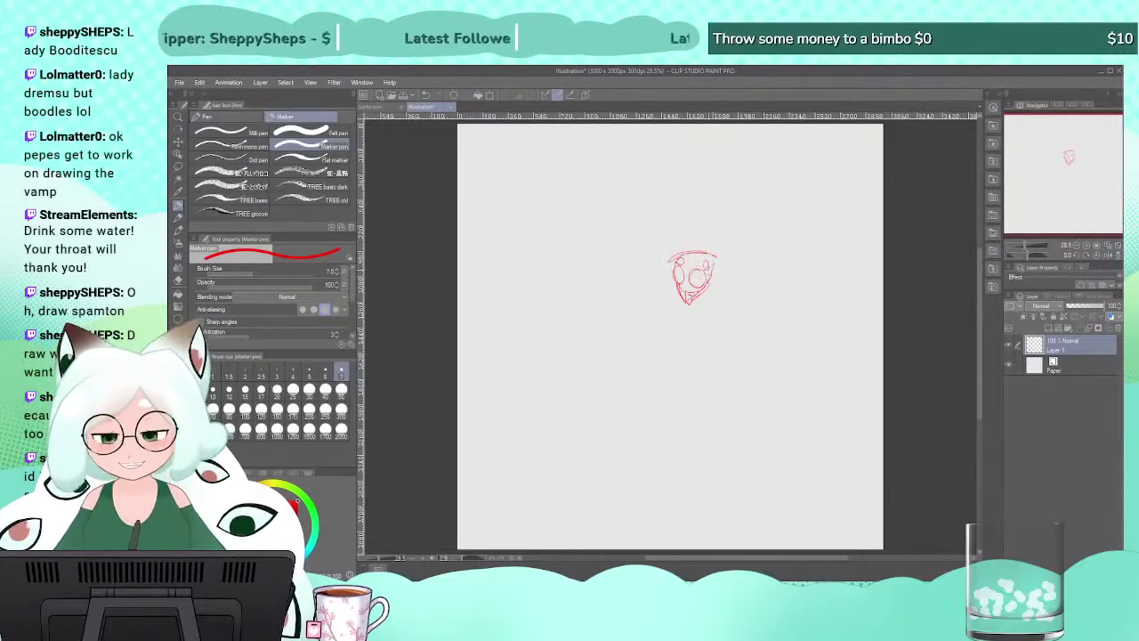
Try to sketch a curved back and front contour running down from the head, and undo those strokes.
mouse_move(715, 259)
left_mouse_down()
mouse_move(697, 293)
mouse_move(752, 218)
mouse_move(699, 246)
mouse_move(752, 177)
mouse_move(781, 273)
mouse_move(750, 266)
left_mouse_up()
key("ctrl+z")
key("ctrl+z")
key("ctrl+z")
key("ctrl+z")
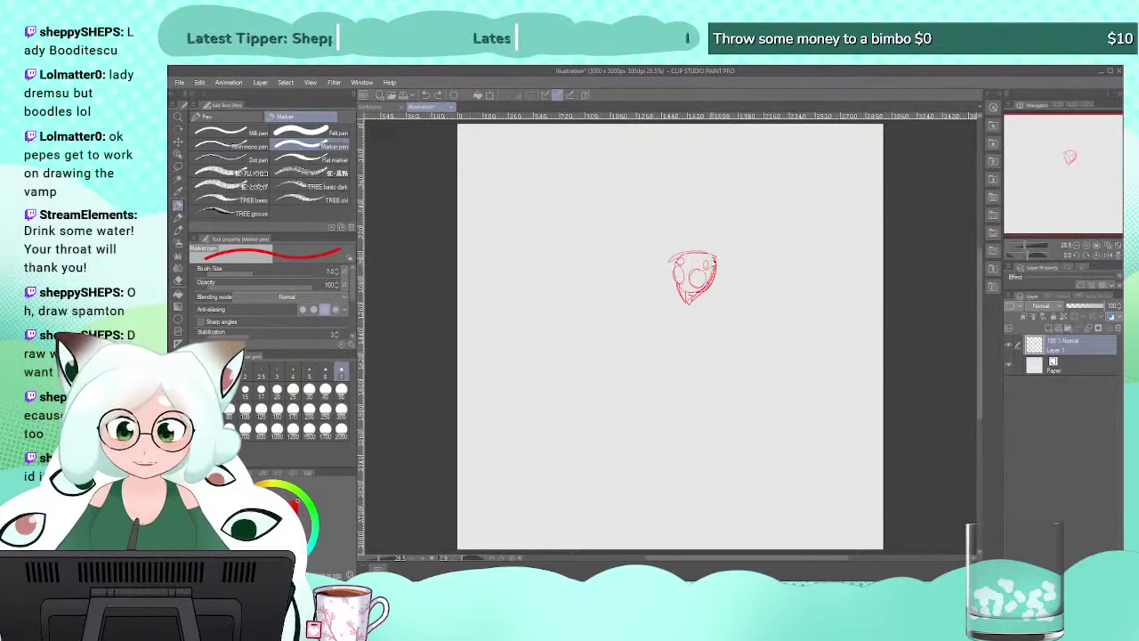
left_click_drag(714, 260, 726, 184)
key("ctrl+z")
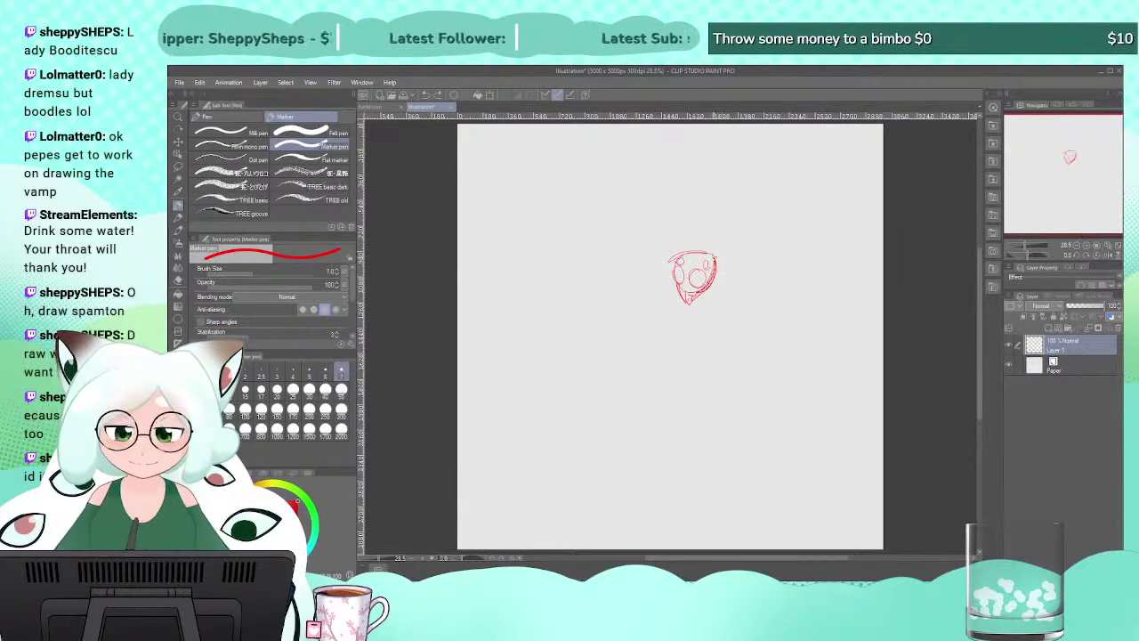
mouse_move(714, 265)
left_mouse_down()
mouse_move(745, 281)
mouse_move(716, 281)
mouse_move(768, 326)
mouse_move(756, 363)
mouse_move(735, 372)
left_mouse_up()
key("ctrl+z")
key("ctrl+z")
left_click_drag(710, 286, 688, 351)
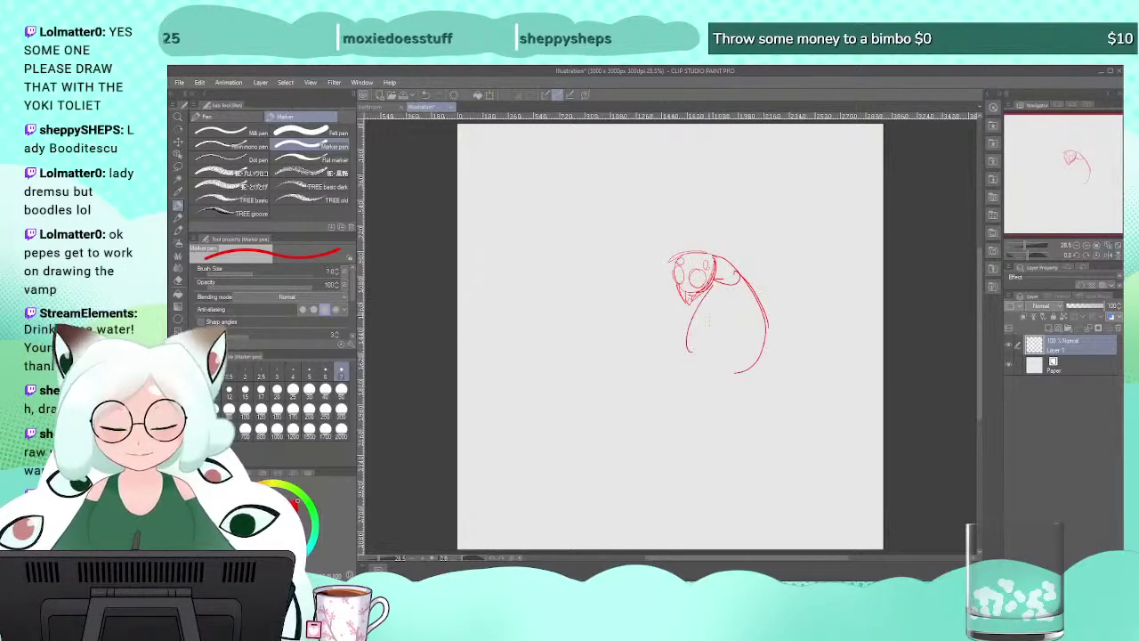
key("ctrl+z")
key("ctrl+z")
key("ctrl+z")
key("ctrl+z")
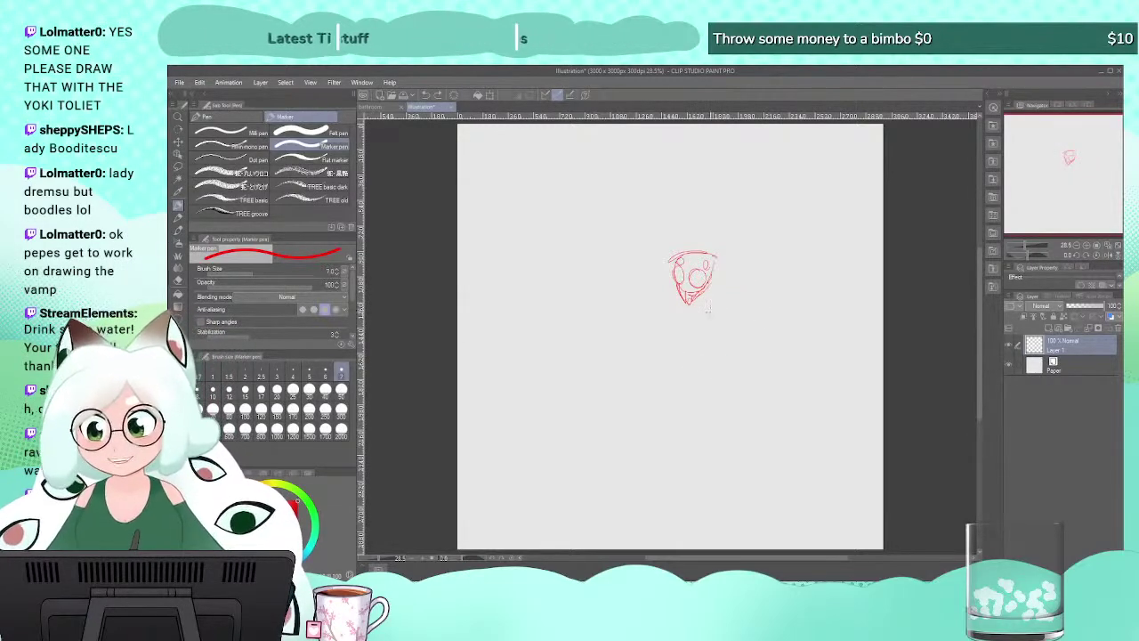
Erase the whole head sketch from Layer 1 and return to the Marker pen.
key("e")
mouse_move(694, 249)
left_mouse_down()
mouse_move(697, 292)
mouse_move(688, 261)
mouse_move(644, 268)
mouse_move(649, 238)
mouse_move(688, 288)
left_mouse_up()
key("p")
key("ctrl+z")
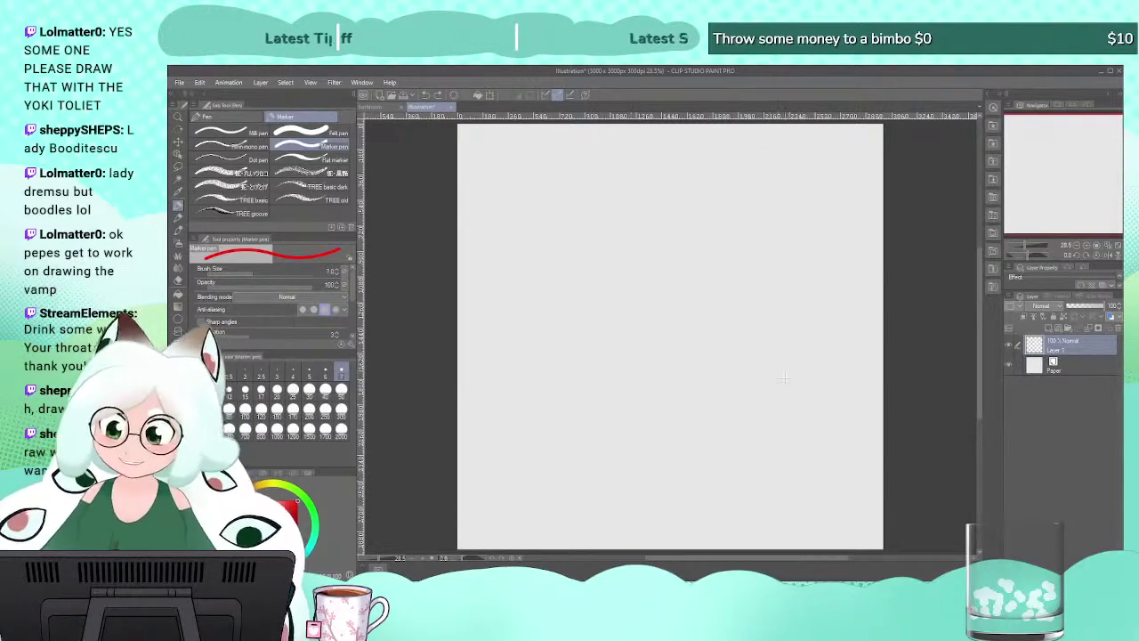
mouse_move(725, 358)
left_mouse_down()
mouse_move(735, 313)
mouse_move(649, 386)
left_mouse_up()
key("ctrl+z")
mouse_move(726, 403)
left_mouse_down()
mouse_move(750, 386)
mouse_move(673, 318)
mouse_move(732, 224)
left_mouse_up()
key("ctrl+z")
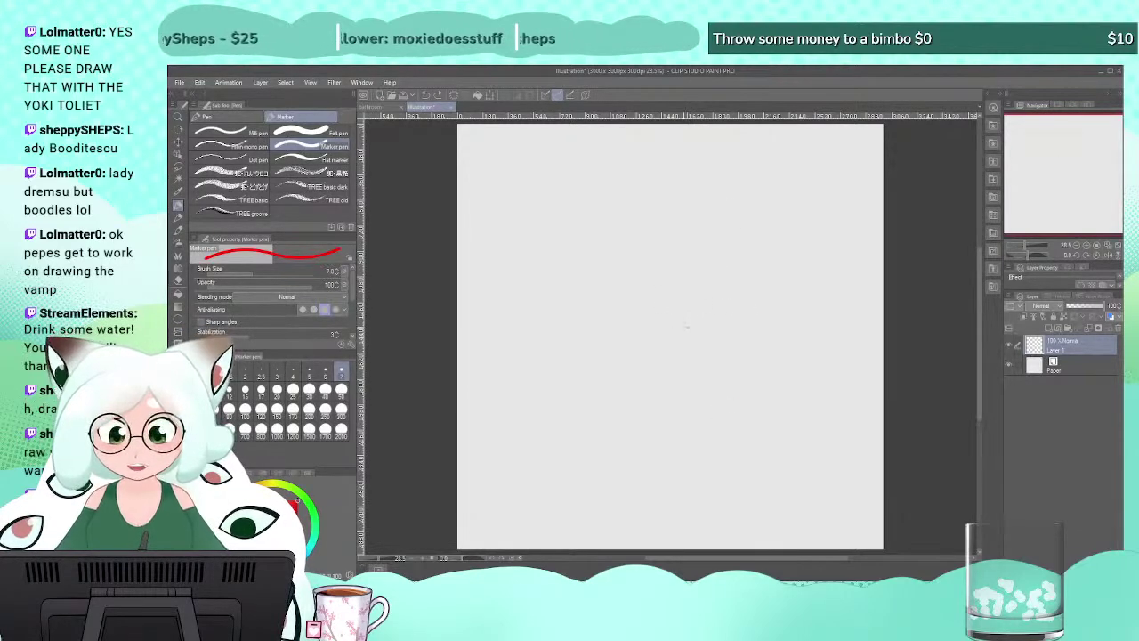
mouse_move(672, 331)
left_mouse_down()
mouse_move(633, 313)
mouse_move(671, 277)
mouse_move(641, 332)
left_mouse_up()
key("ctrl+z")
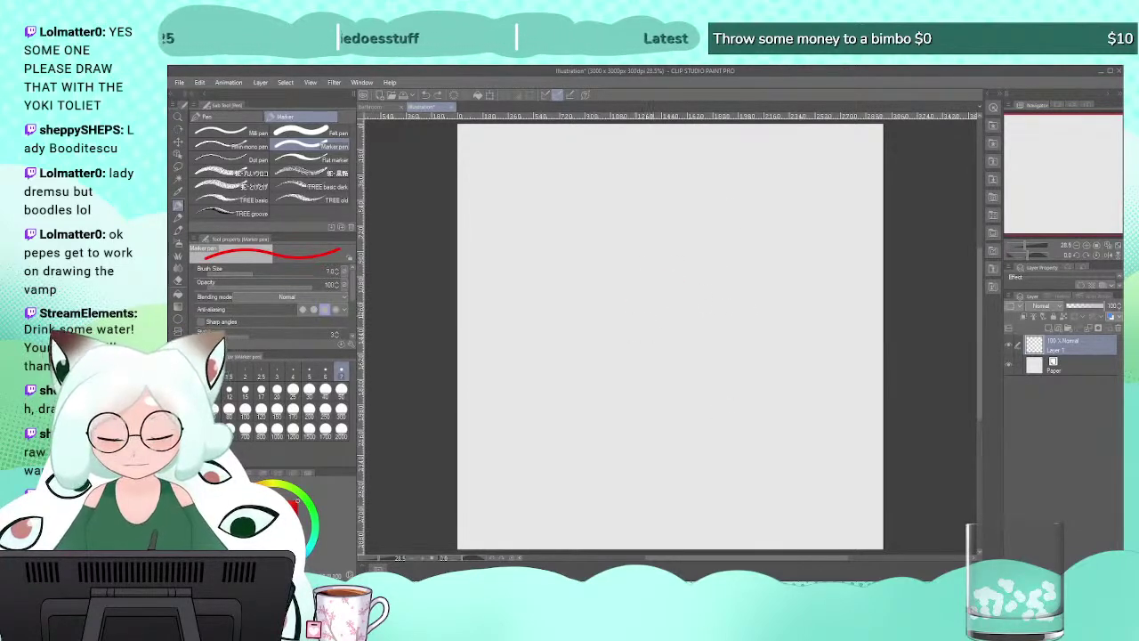
mouse_move(653, 263)
left_mouse_down()
mouse_move(668, 224)
mouse_move(621, 198)
mouse_move(661, 193)
mouse_move(648, 272)
left_mouse_up()
key("ctrl+z")
Sketch a round head with a curved centre line running down through a boxy, slanted torso.
mouse_move(641, 200)
left_mouse_down()
mouse_move(648, 270)
mouse_move(614, 445)
left_mouse_up()
mouse_move(648, 281)
left_mouse_down()
mouse_move(635, 395)
mouse_move(679, 279)
mouse_move(588, 317)
mouse_move(678, 280)
left_mouse_up()
mouse_move(678, 279)
left_mouse_down()
mouse_move(612, 307)
mouse_move(660, 382)
mouse_move(598, 382)
left_mouse_up()
left_click_drag(598, 382, 601, 309)
mouse_move(601, 311)
left_mouse_down()
mouse_move(612, 386)
mouse_move(559, 449)
left_mouse_up()
Sketch a flared, skirt-like hip shape beneath the torso and undo the extra stroke at the waist.
left_click_drag(620, 391, 561, 447)
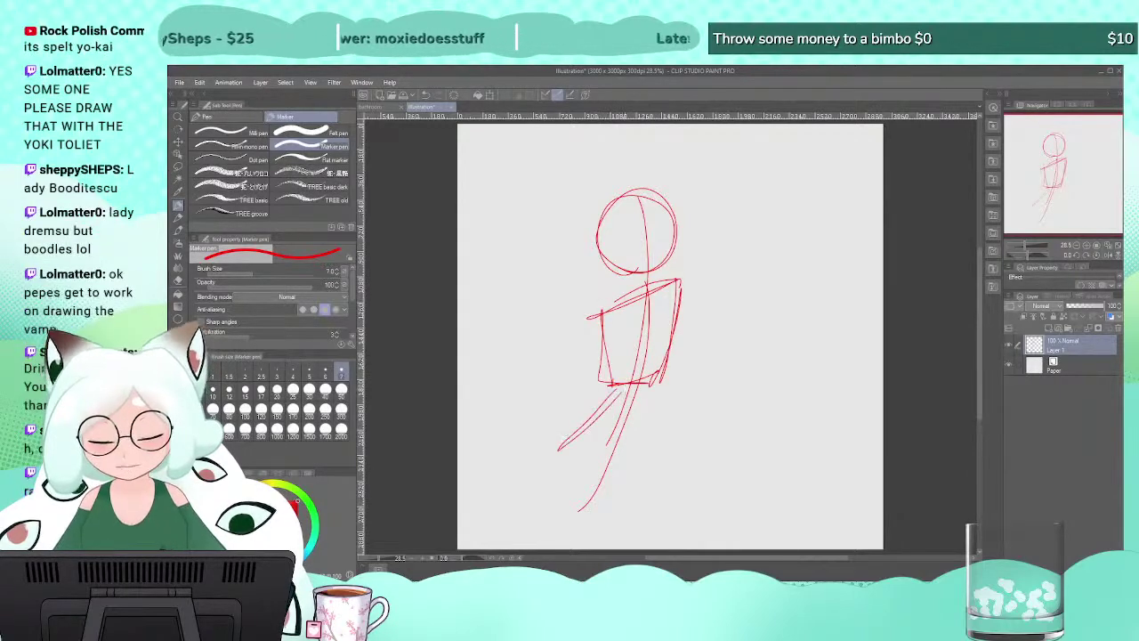
left_click_drag(665, 382, 655, 450)
mouse_move(568, 444)
left_mouse_down()
mouse_move(653, 458)
mouse_move(559, 447)
left_mouse_up()
left_click_drag(614, 384, 577, 432)
left_click_drag(603, 397, 573, 442)
mouse_move(607, 370)
left_mouse_down()
mouse_move(669, 360)
mouse_move(603, 368)
left_mouse_up()
key("ctrl+z")
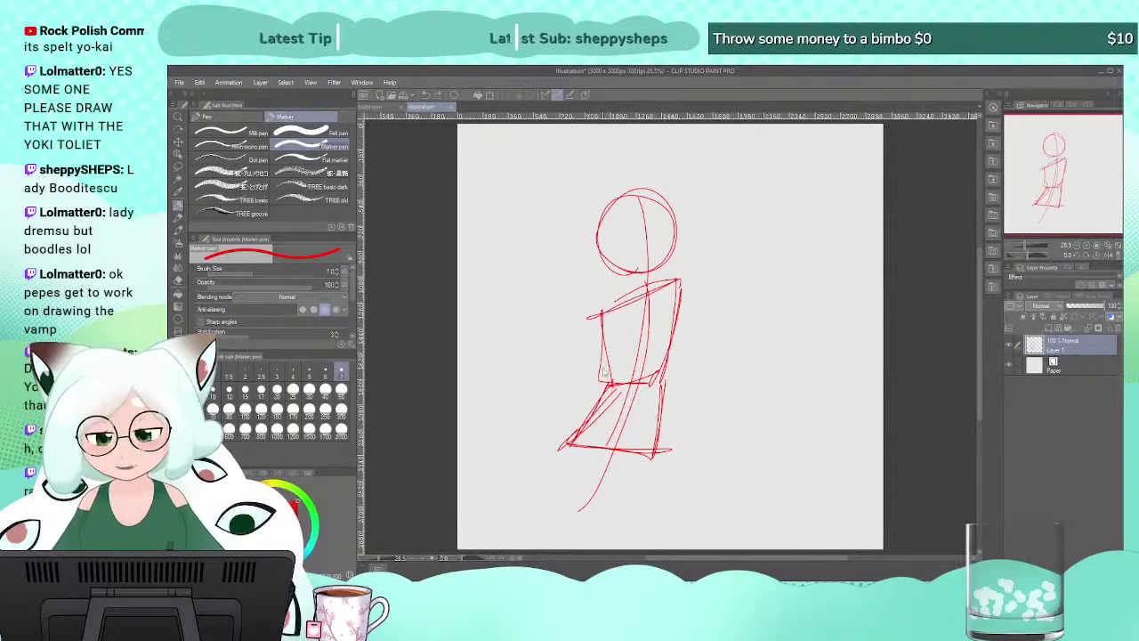
Sketch simple bent arm lines from both shoulders, redoing the left one so its forearm bends upwards.
left_click_drag(602, 317, 534, 382)
key("ctrl+z")
mouse_move(602, 328)
left_mouse_down()
mouse_move(529, 371)
mouse_move(523, 350)
left_mouse_up()
left_click_drag(523, 350, 560, 400)
left_click_drag(676, 285, 692, 370)
left_click_drag(710, 315, 703, 358)
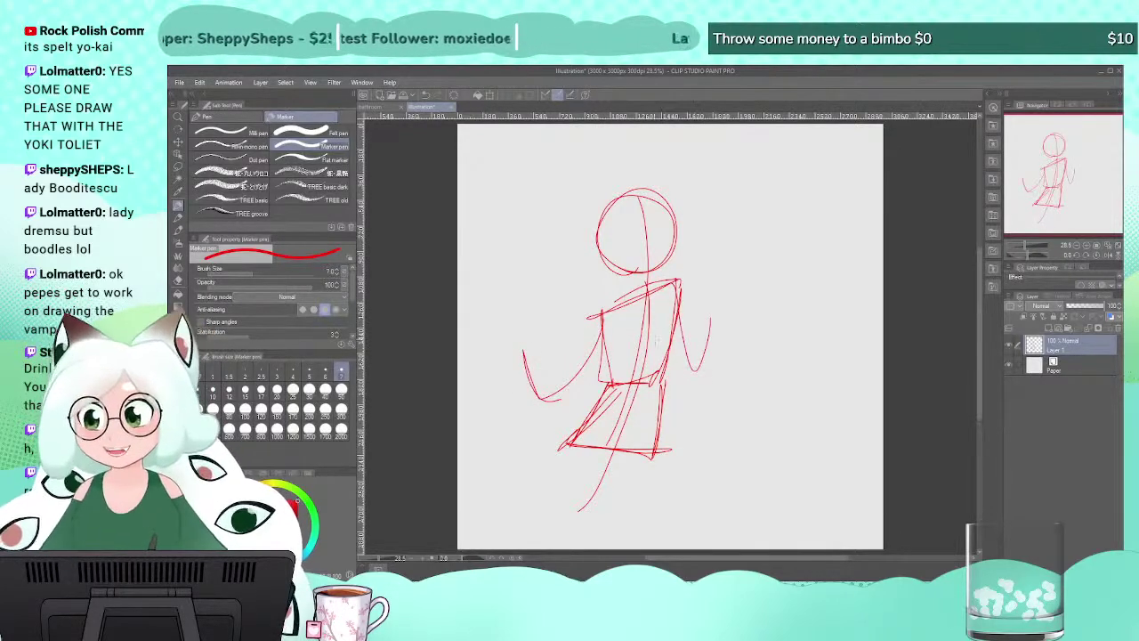
Undo the Rough eraser stroke and fade the figure sketch with the Kneaded eraser instead.
key("e")
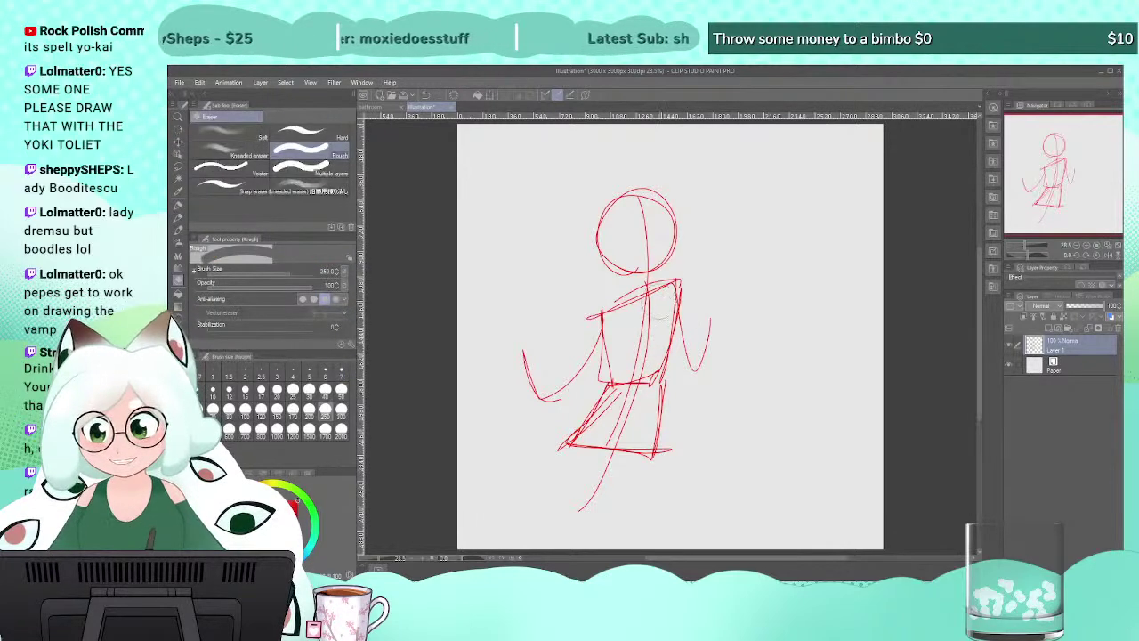
mouse_move(643, 233)
left_mouse_down()
mouse_move(655, 297)
mouse_move(611, 447)
left_mouse_up()
key("ctrl+z")
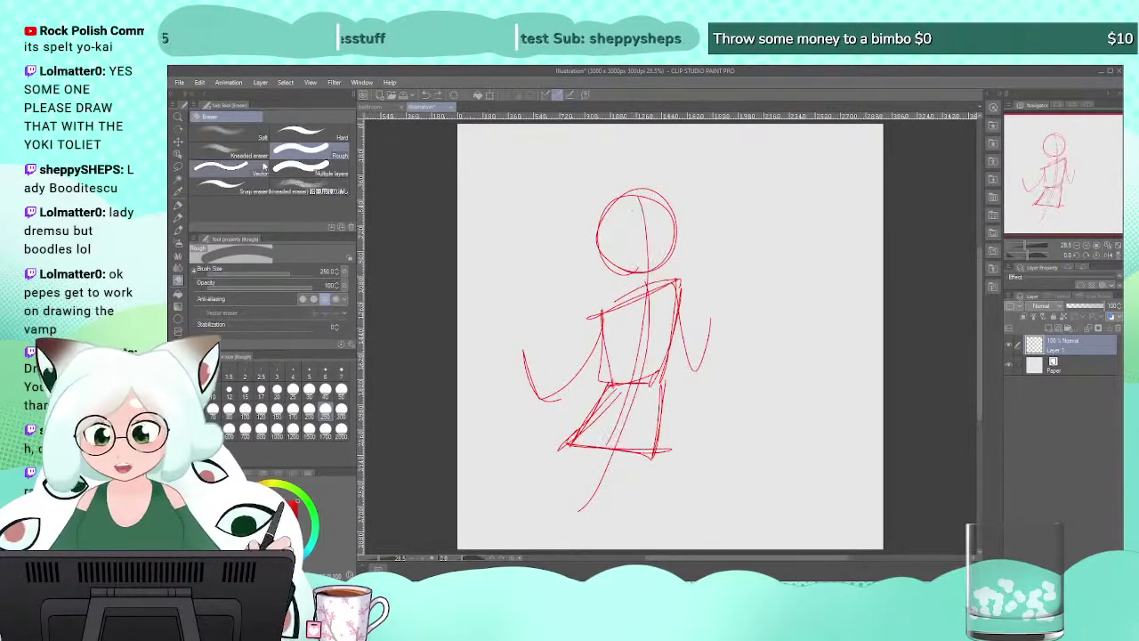
left_click(233, 153)
mouse_move(672, 245)
left_mouse_down()
mouse_move(645, 364)
mouse_move(630, 257)
mouse_move(598, 425)
mouse_move(575, 295)
mouse_move(676, 423)
mouse_move(645, 463)
mouse_move(588, 369)
mouse_move(635, 212)
mouse_move(661, 268)
mouse_move(639, 454)
mouse_move(672, 240)
mouse_move(593, 334)
mouse_move(623, 230)
mouse_move(663, 272)
mouse_move(625, 360)
mouse_move(635, 245)
mouse_move(617, 240)
mouse_move(665, 275)
mouse_move(656, 336)
mouse_move(605, 402)
left_mouse_up()
Sketch a large rounded spider abdomen over the faded hips with the Marker pen.
key("p")
left_click_drag(656, 349, 693, 422)
left_click_drag(655, 355, 693, 413)
mouse_move(658, 357)
left_mouse_down()
mouse_move(688, 398)
mouse_move(645, 470)
left_mouse_up()
mouse_move(693, 410)
left_mouse_down()
mouse_move(646, 468)
mouse_move(602, 482)
mouse_move(610, 465)
mouse_move(596, 403)
mouse_move(623, 359)
left_mouse_up()
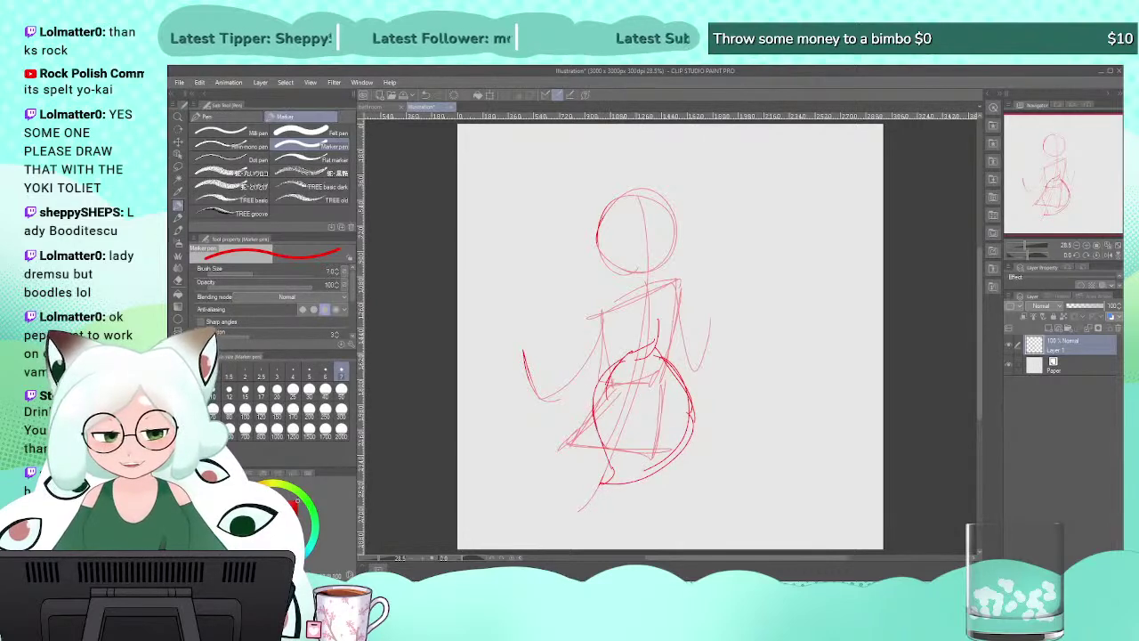
Sketch a small head with round eyes and pointed tufts above the abdomen, undoing the unwanted strokes around it.
left_click_drag(633, 318, 627, 355)
mouse_move(650, 297)
left_mouse_down()
mouse_move(665, 322)
mouse_move(664, 312)
left_mouse_up()
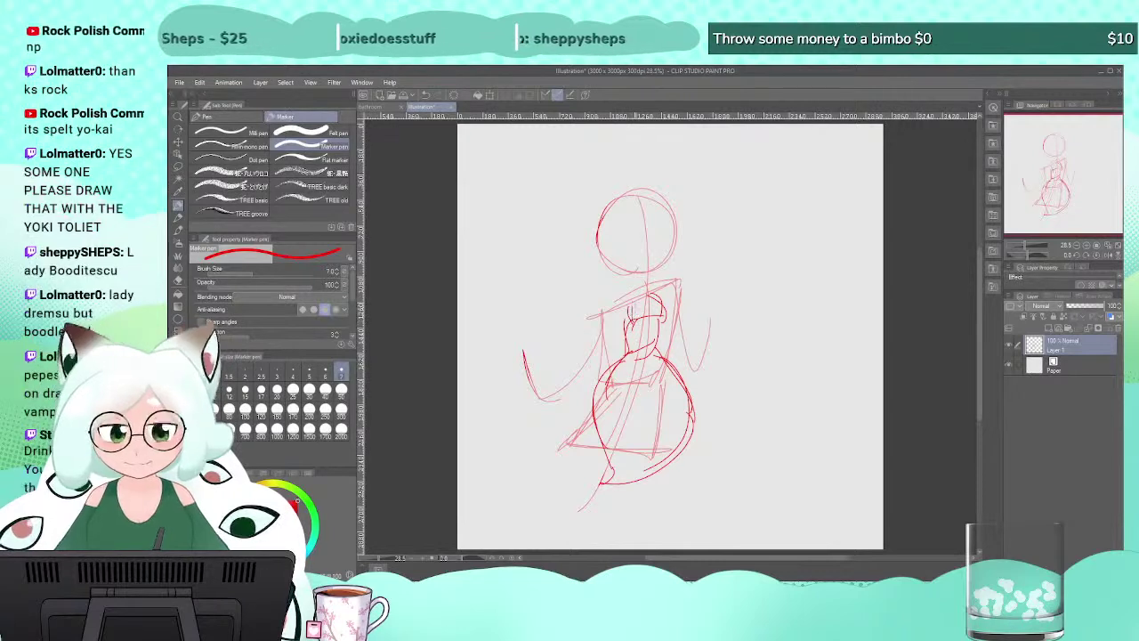
key("ctrl+z")
mouse_move(653, 296)
left_mouse_down()
mouse_move(659, 322)
mouse_move(635, 317)
left_mouse_up()
mouse_move(637, 299)
left_mouse_down()
mouse_move(627, 337)
mouse_move(658, 330)
mouse_move(648, 338)
mouse_move(557, 222)
left_mouse_up()
key("ctrl+z")
mouse_move(625, 329)
left_mouse_down()
mouse_move(557, 222)
mouse_move(515, 265)
mouse_move(507, 190)
left_mouse_up()
key("ctrl+z")
key("ctrl+z")
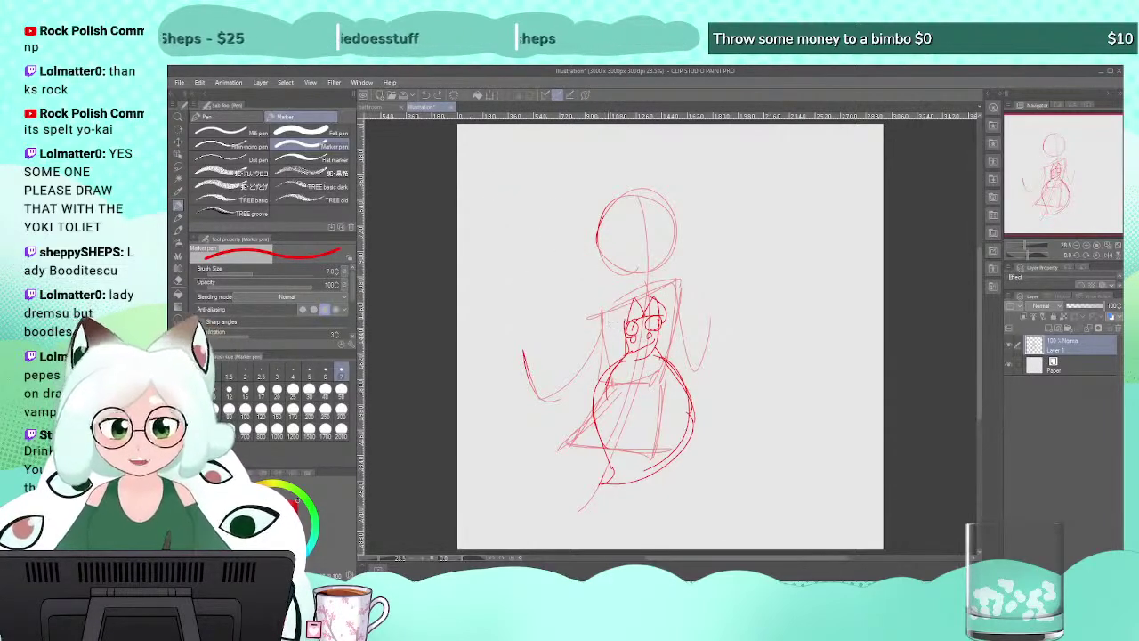
Sketch the upper-left spider leg rising from the small head, bending outwards and then down.
mouse_move(618, 340)
left_mouse_down()
mouse_move(557, 224)
mouse_move(477, 258)
left_mouse_up()
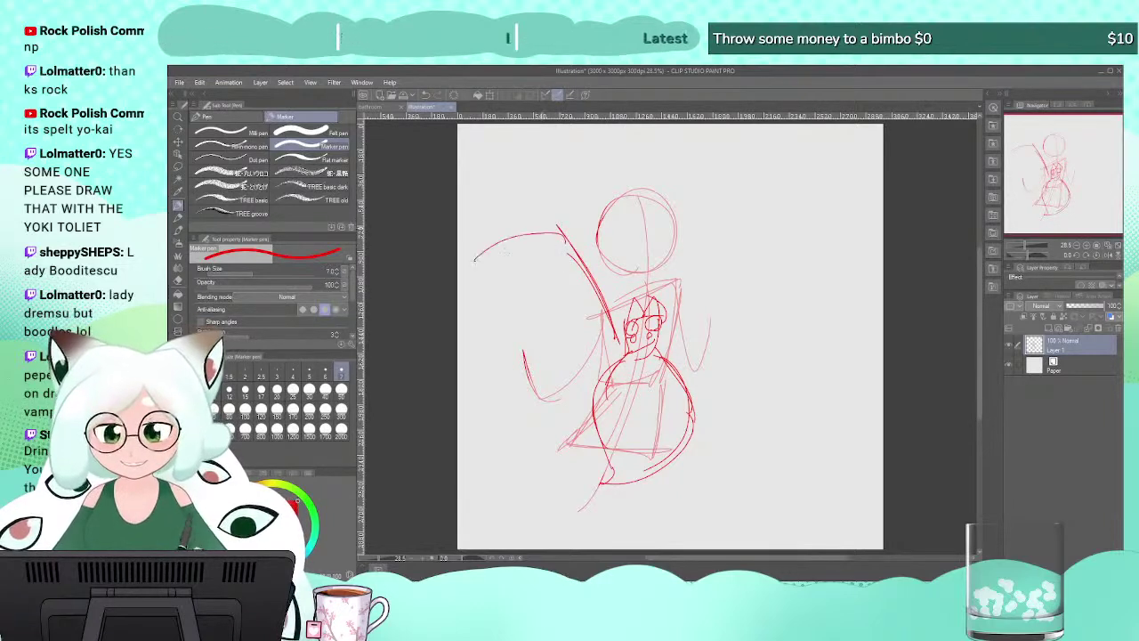
mouse_move(540, 229)
left_mouse_down()
mouse_move(482, 306)
mouse_move(506, 347)
left_mouse_up()
left_click_drag(509, 244, 496, 339)
mouse_move(497, 266)
left_mouse_down()
mouse_move(554, 249)
mouse_move(628, 347)
mouse_move(578, 272)
left_mouse_up()
left_click_drag(625, 327, 553, 222)
Sketch the upper-right spider leg rising beside the faded head circle and bending over its top, undoing unwanted strokes.
mouse_move(556, 224)
left_mouse_down()
mouse_move(606, 321)
mouse_move(618, 292)
mouse_move(609, 311)
mouse_move(694, 272)
left_mouse_up()
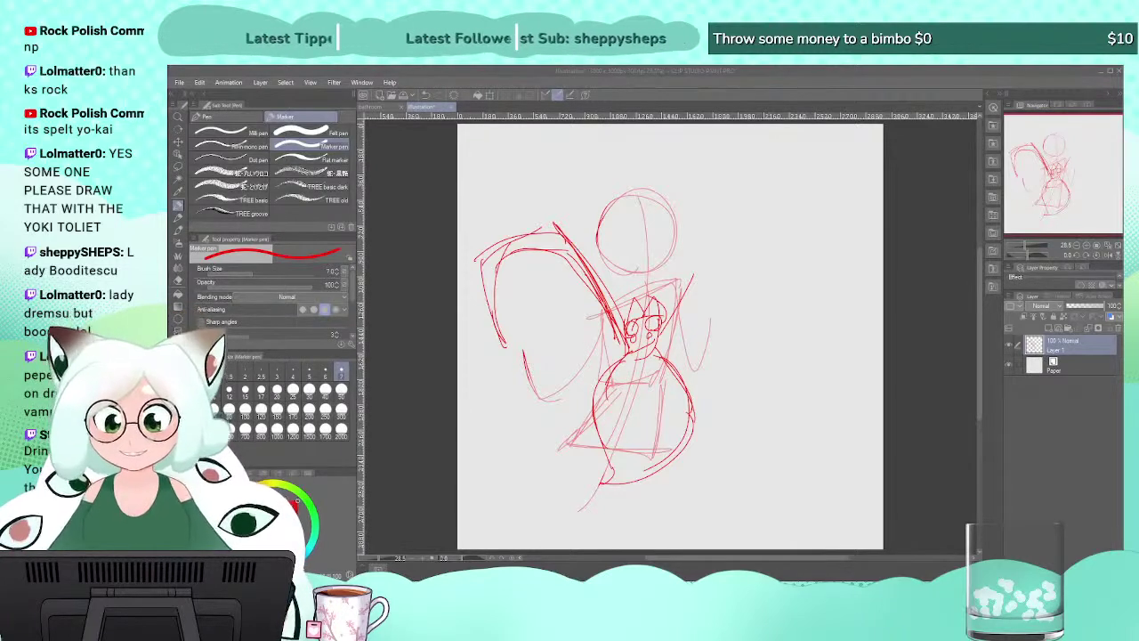
mouse_move(664, 322)
left_mouse_down()
mouse_move(714, 201)
mouse_move(657, 318)
left_mouse_up()
key("ctrl+z")
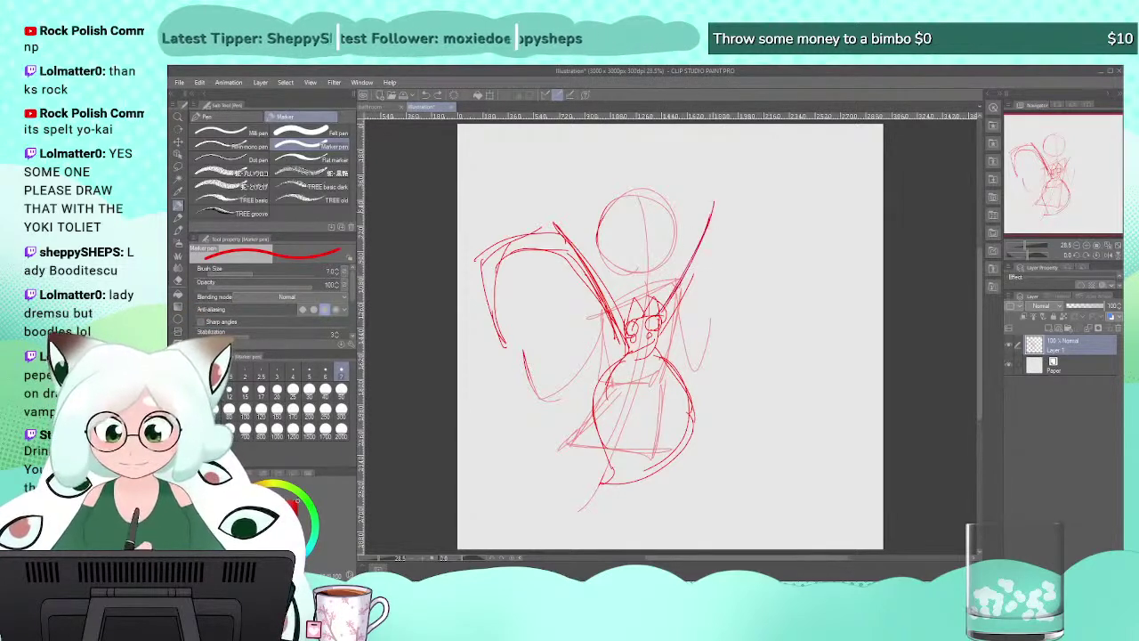
left_click_drag(710, 219, 685, 187)
left_click_drag(634, 154, 715, 199)
left_click_drag(638, 154, 733, 173)
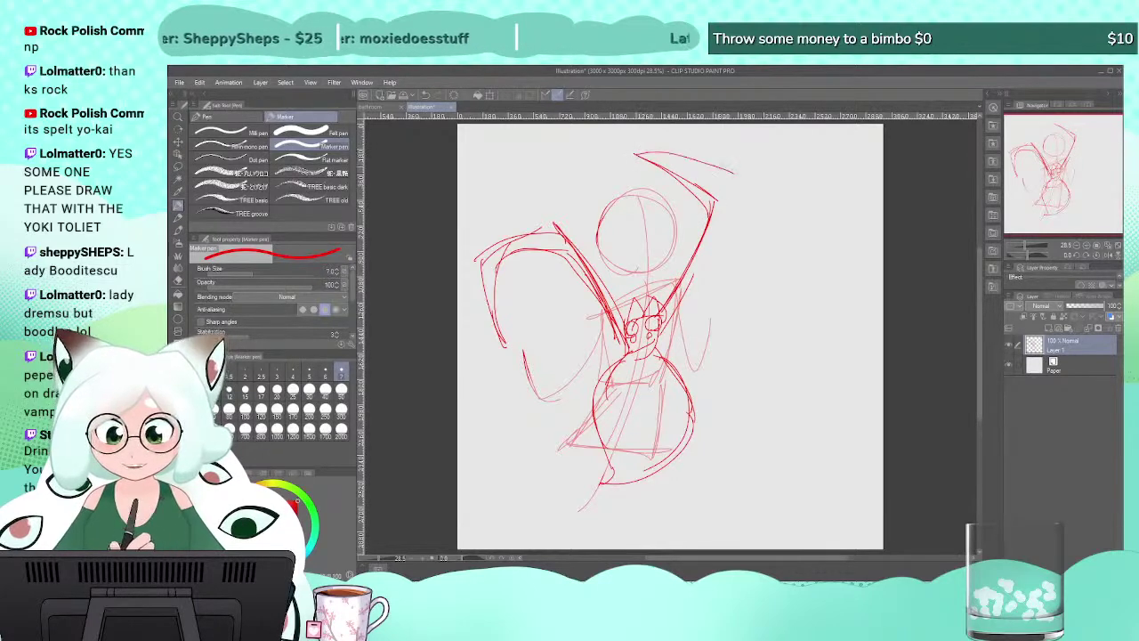
key("ctrl+z")
mouse_move(638, 158)
left_mouse_down()
mouse_move(592, 196)
mouse_move(649, 137)
mouse_move(748, 188)
left_mouse_up()
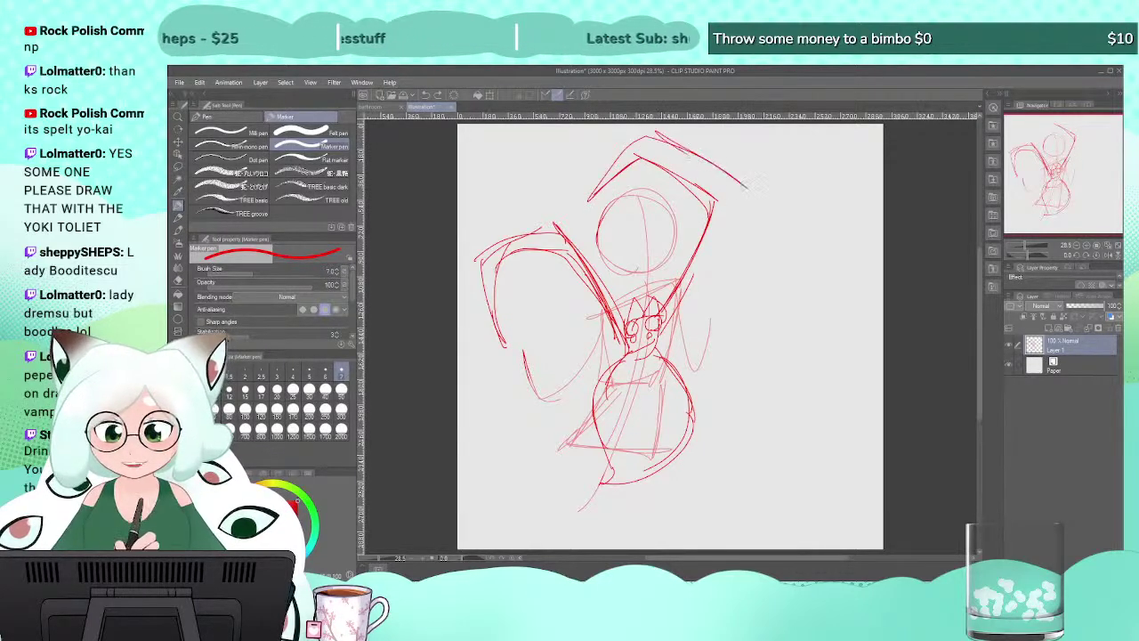
Draw the outer contour of the upper-right leg from its bend down to the body.
left_click_drag(686, 157, 739, 197)
left_click_drag(739, 194, 664, 335)
left_click_drag(736, 218, 725, 251)
left_click_drag(726, 251, 664, 331)
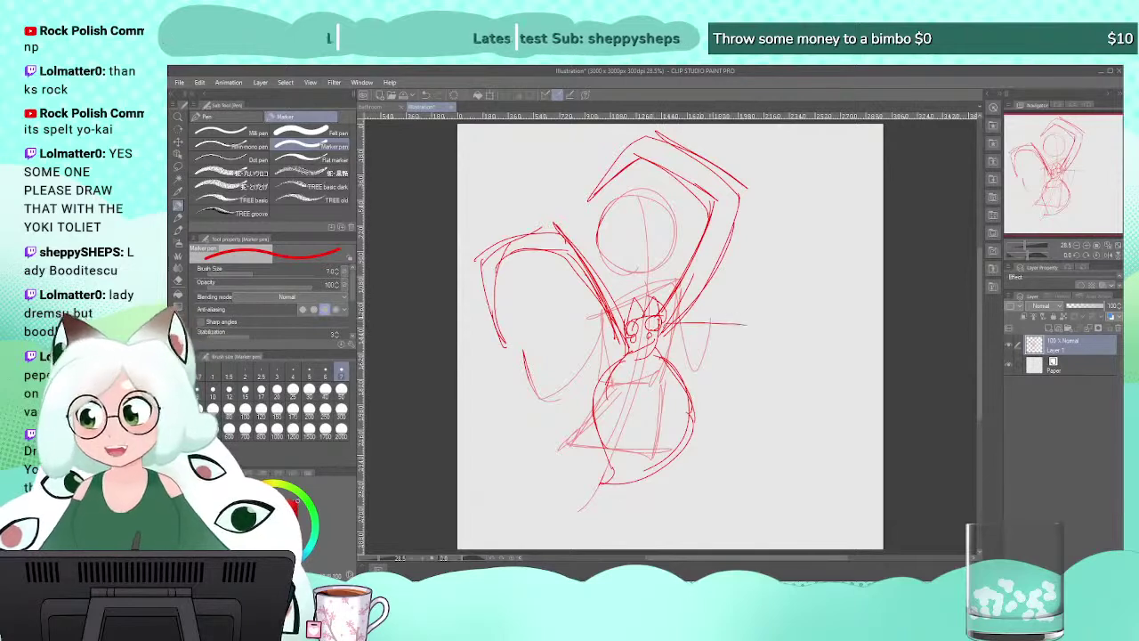
Sketch a second right leg outside the first, angled up from the body and bent at its tip.
mouse_move(679, 324)
left_mouse_down()
mouse_move(753, 242)
mouse_move(728, 251)
left_mouse_up()
mouse_move(740, 197)
left_mouse_down()
mouse_move(782, 267)
mouse_move(673, 353)
left_mouse_up()
mouse_move(741, 294)
left_mouse_down()
mouse_move(658, 343)
mouse_move(552, 271)
left_mouse_up()
Undo the unwanted stroke and sketch a second left leg that bends outwards and hangs down beside the abdomen.
key("ctrl+z")
left_click_drag(627, 349, 546, 275)
mouse_move(552, 274)
left_mouse_down()
mouse_move(506, 349)
mouse_move(534, 434)
left_mouse_up()
left_click_drag(625, 322, 553, 365)
mouse_move(559, 318)
left_mouse_down()
mouse_move(515, 361)
mouse_move(540, 439)
left_mouse_up()
left_click_drag(504, 383, 543, 443)
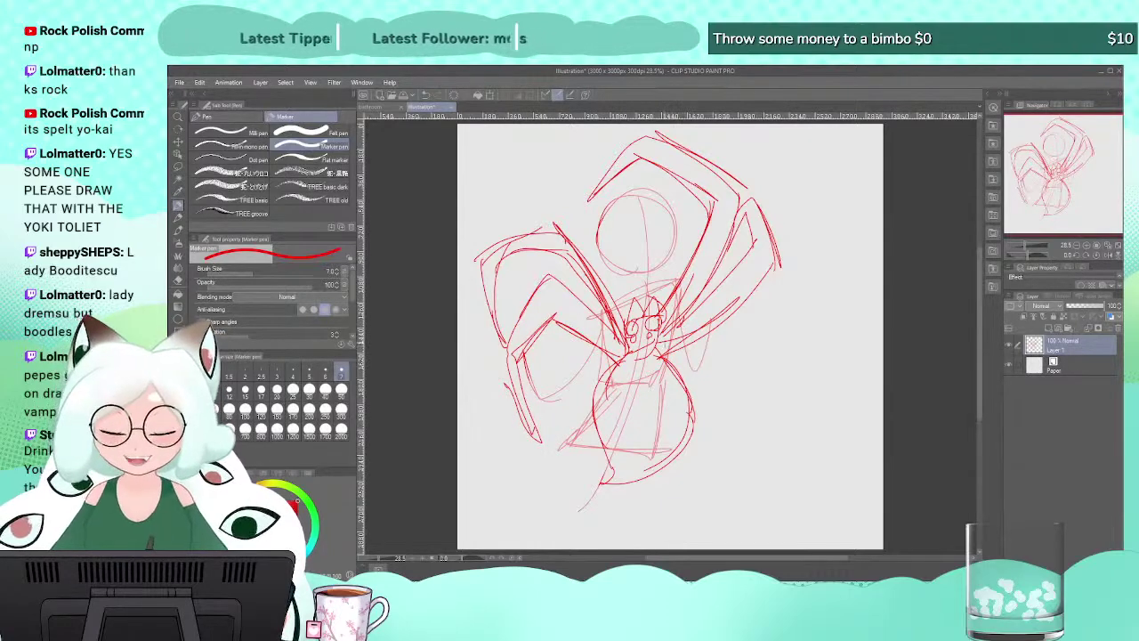
Fade out the outer part of the second right leg with the eraser.
key("e")
mouse_move(772, 274)
left_mouse_down()
mouse_move(746, 212)
mouse_move(749, 293)
left_mouse_up()
left_click_drag(772, 237, 777, 265)
Redraw the second right leg with a shorter rounded upper segment and a narrow segment above its joint.
key("p")
left_click_drag(698, 308, 746, 275)
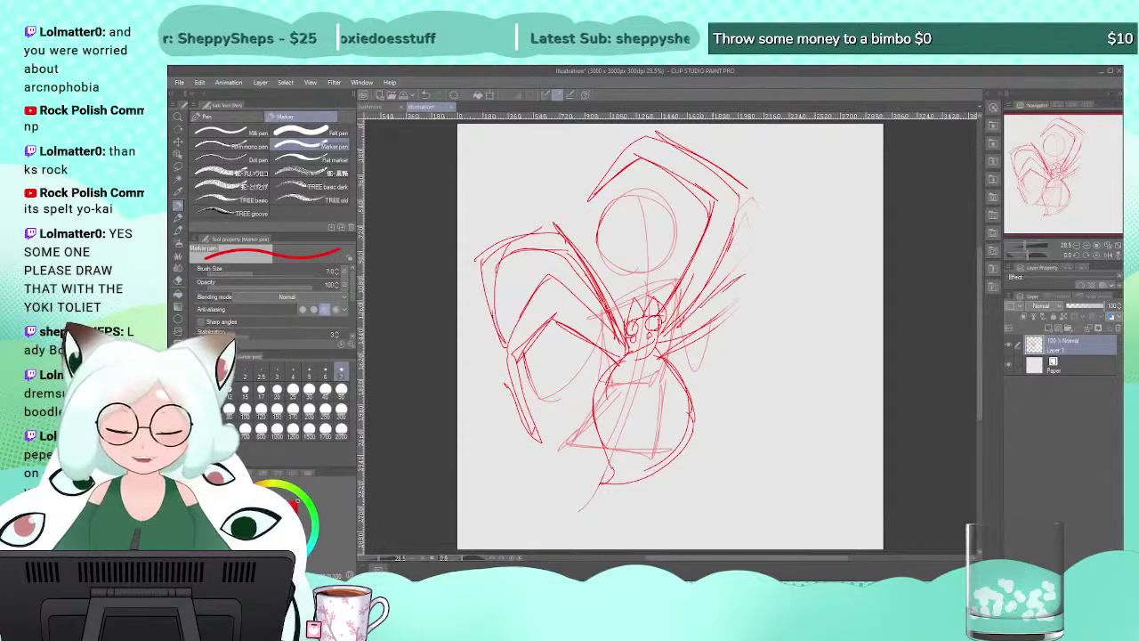
mouse_move(661, 338)
left_mouse_down()
mouse_move(739, 278)
mouse_move(750, 285)
mouse_move(662, 356)
left_mouse_up()
left_click_drag(742, 304, 676, 345)
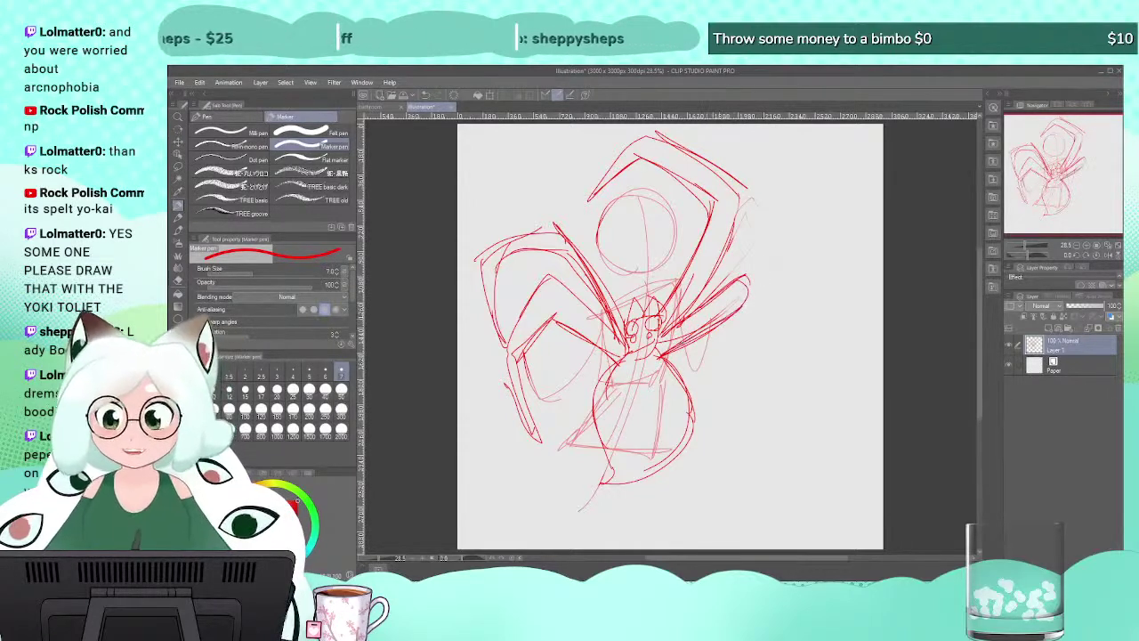
left_click_drag(757, 286, 749, 244)
key("ctrl+z")
mouse_move(750, 306)
left_mouse_down()
mouse_move(740, 223)
mouse_move(725, 288)
mouse_move(694, 306)
left_mouse_up()
Define the upper-right leg with a thick rounded base segment and a firmer segment over the head circle.
mouse_move(736, 190)
left_mouse_down()
mouse_move(689, 260)
mouse_move(728, 250)
left_mouse_up()
left_click_drag(723, 258, 701, 303)
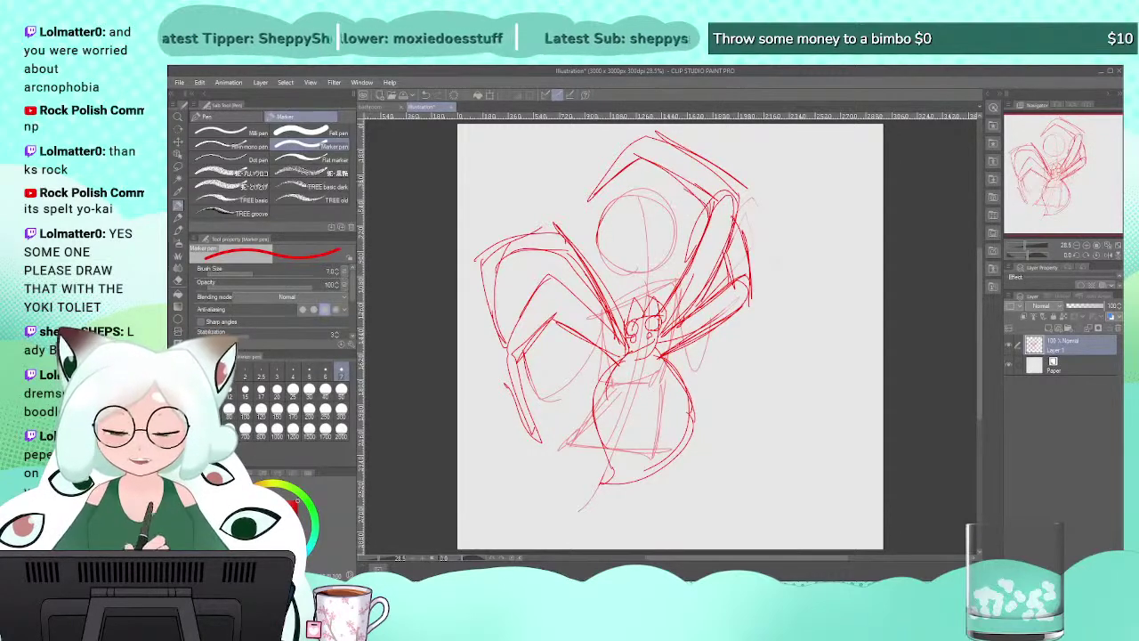
left_click_drag(637, 162, 714, 212)
mouse_move(645, 146)
left_mouse_down()
mouse_move(710, 170)
mouse_move(638, 165)
left_mouse_up()
left_click_drag(636, 137, 657, 132)
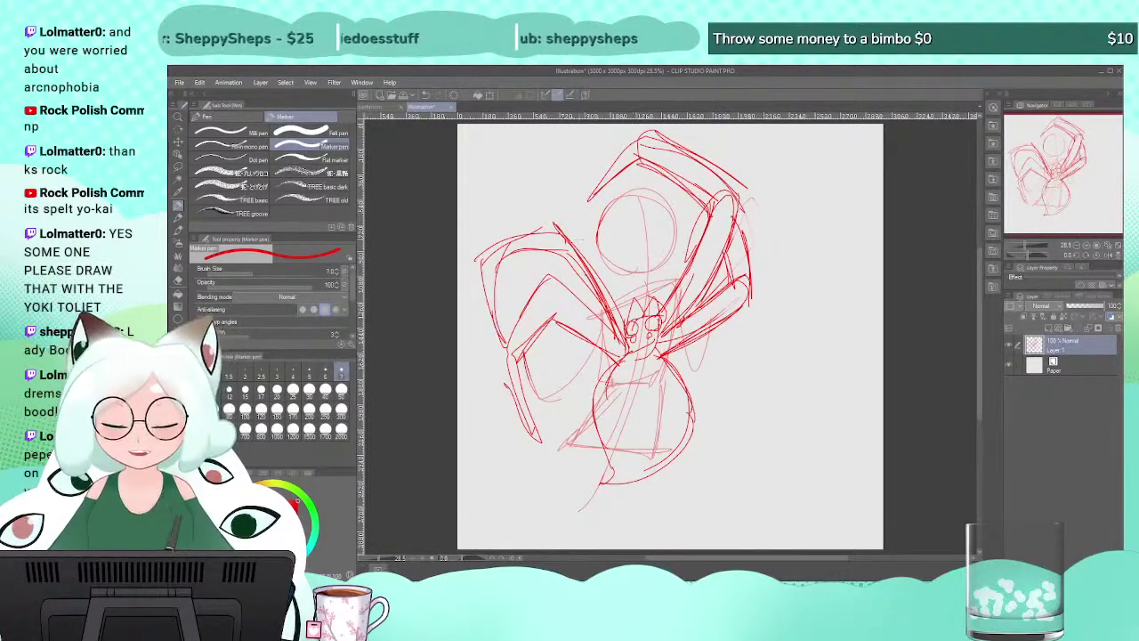
Thicken the base segment of the upper-left leg and rework the bend of the leg below it.
left_click_drag(553, 229, 623, 343)
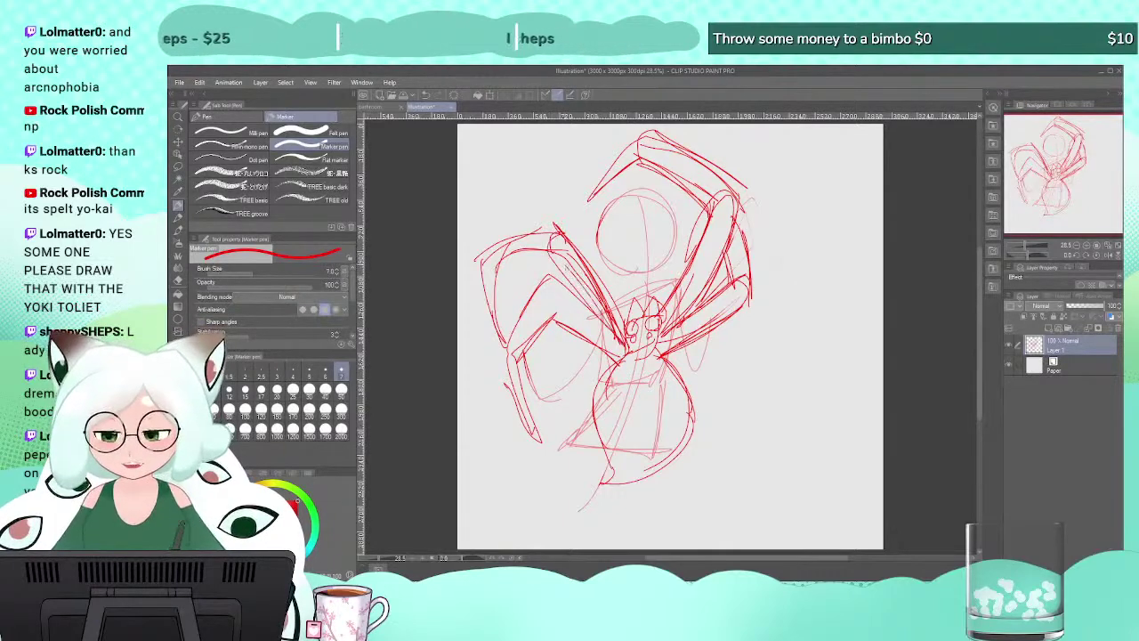
mouse_move(564, 265)
left_mouse_down()
mouse_move(612, 331)
mouse_move(598, 338)
mouse_move(550, 310)
left_mouse_up()
mouse_move(552, 312)
left_mouse_down()
mouse_move(611, 347)
mouse_move(515, 353)
left_mouse_up()
Fade the second left leg with the Kneaded eraser and return to the Marker pen.
key("e")
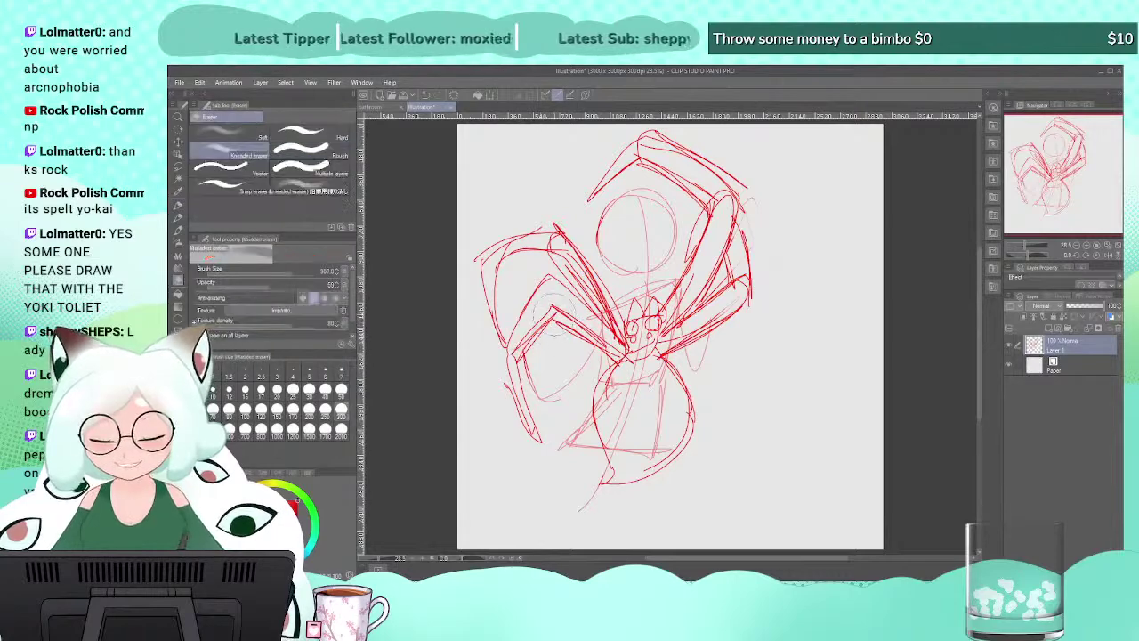
mouse_move(552, 318)
left_mouse_down()
mouse_move(621, 354)
mouse_move(518, 378)
mouse_move(566, 375)
left_mouse_up()
key("p")
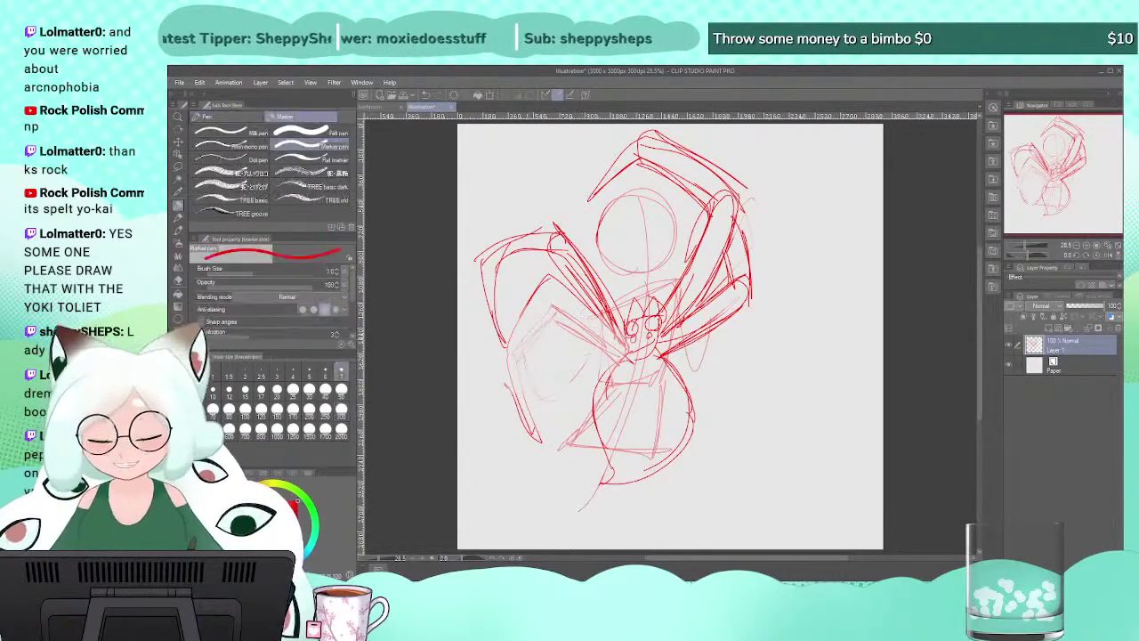
Redefine the second left leg's bend and narrow outer segment, and try an outline for the lower-left leg.
left_click_drag(553, 306, 516, 349)
mouse_move(550, 307)
left_mouse_down()
mouse_move(626, 360)
mouse_move(555, 367)
mouse_move(565, 466)
mouse_move(583, 497)
left_mouse_up()
key("ctrl+z")
left_click_drag(622, 358, 556, 337)
key("ctrl+z")
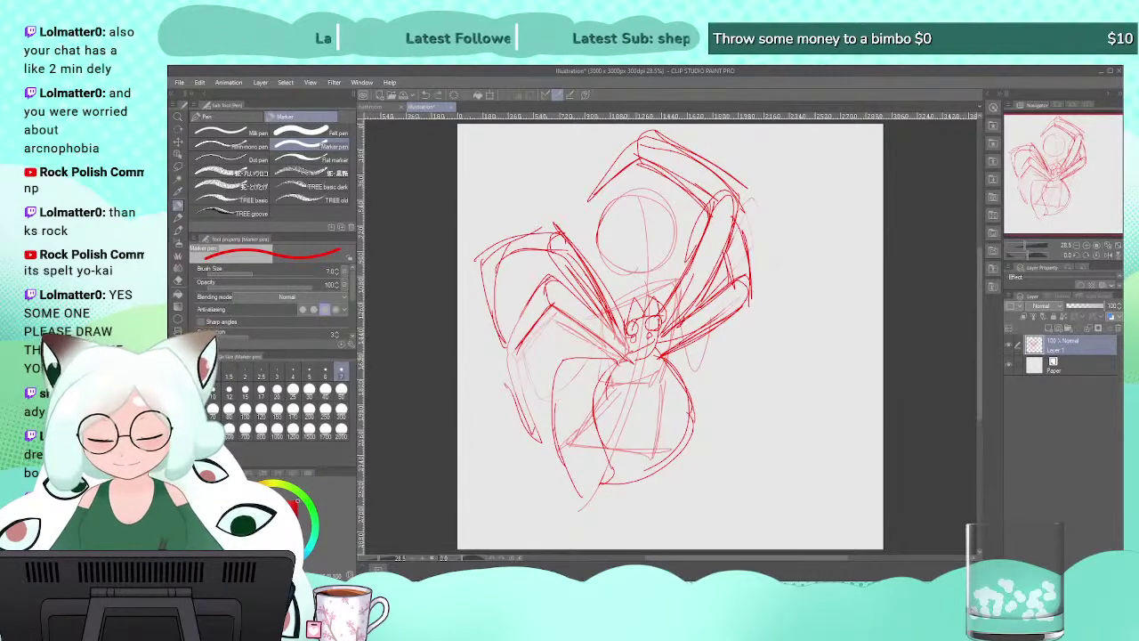
Draw the lower-left leg with a rounded base segment from the body and a segment descending from its joint.
left_click_drag(630, 359, 570, 340)
mouse_move(629, 353)
left_mouse_down()
mouse_move(570, 343)
mouse_move(554, 345)
mouse_move(556, 360)
left_mouse_up()
mouse_move(556, 359)
left_mouse_down()
mouse_move(582, 359)
mouse_move(527, 433)
left_mouse_up()
left_click_drag(538, 385, 528, 440)
mouse_move(558, 366)
left_mouse_down()
mouse_move(544, 440)
mouse_move(547, 413)
mouse_move(529, 441)
left_mouse_up()
mouse_move(549, 352)
left_mouse_down()
mouse_move(533, 392)
mouse_move(555, 384)
mouse_move(579, 478)
mouse_move(547, 392)
mouse_move(525, 448)
left_mouse_up()
key("e")
key("p")
Firm up the descending segment of the lower-left leg and add a pointed tip segment below it.
left_click_drag(557, 363, 541, 435)
left_click_drag(540, 393, 530, 434)
left_click_drag(551, 343, 528, 435)
left_click_drag(553, 342, 534, 383)
left_click_drag(537, 427, 577, 490)
left_click_drag(552, 445, 582, 495)
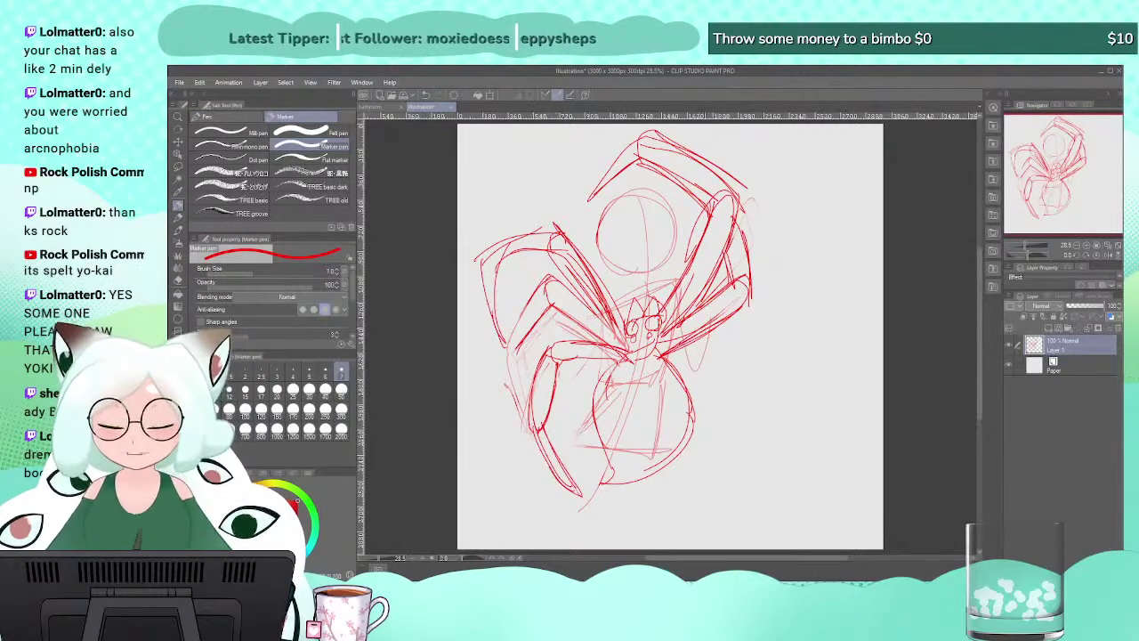
mouse_move(666, 347)
left_mouse_down()
mouse_move(716, 365)
mouse_move(732, 348)
mouse_move(760, 365)
left_mouse_up()
key("ctrl+z")
key("ctrl+z")
key("ctrl+z")
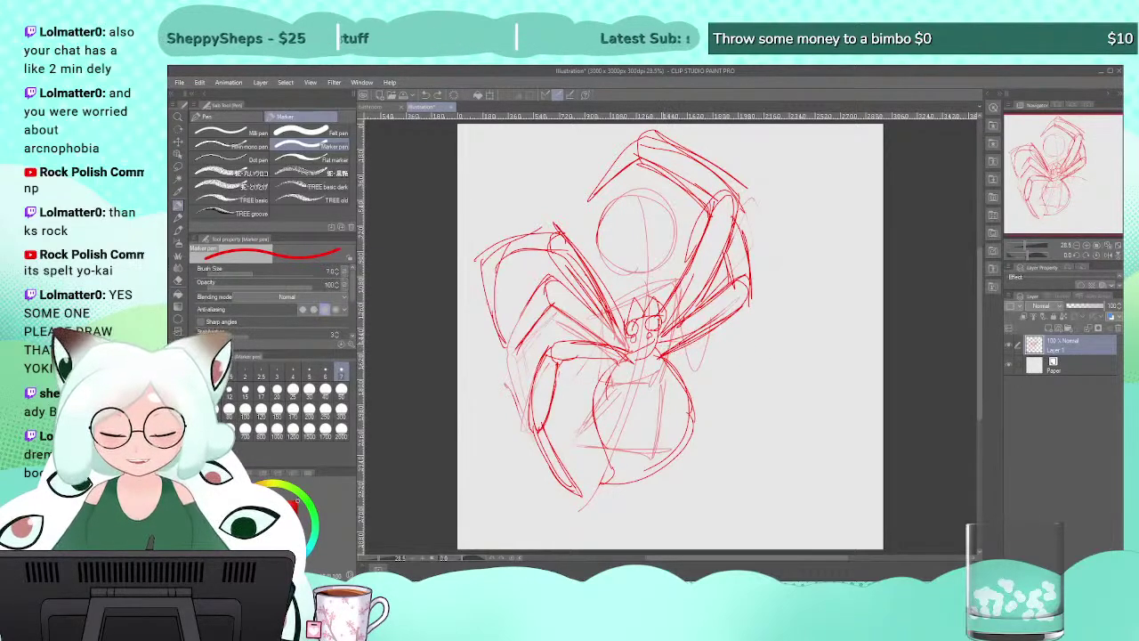
Draw the lower-right leg reaching out from the body, bending down and curving inward to a pointed tip.
mouse_move(663, 353)
left_mouse_down()
mouse_move(755, 340)
mouse_move(657, 365)
mouse_move(743, 356)
mouse_move(656, 359)
mouse_move(748, 355)
mouse_move(713, 430)
left_mouse_up()
key("ctrl+z")
key("ctrl+z")
key("ctrl+z")
key("ctrl+z")
mouse_move(753, 339)
left_mouse_down()
mouse_move(771, 412)
mouse_move(756, 386)
mouse_move(768, 424)
mouse_move(736, 453)
left_mouse_up()
left_click_drag(770, 417, 721, 459)
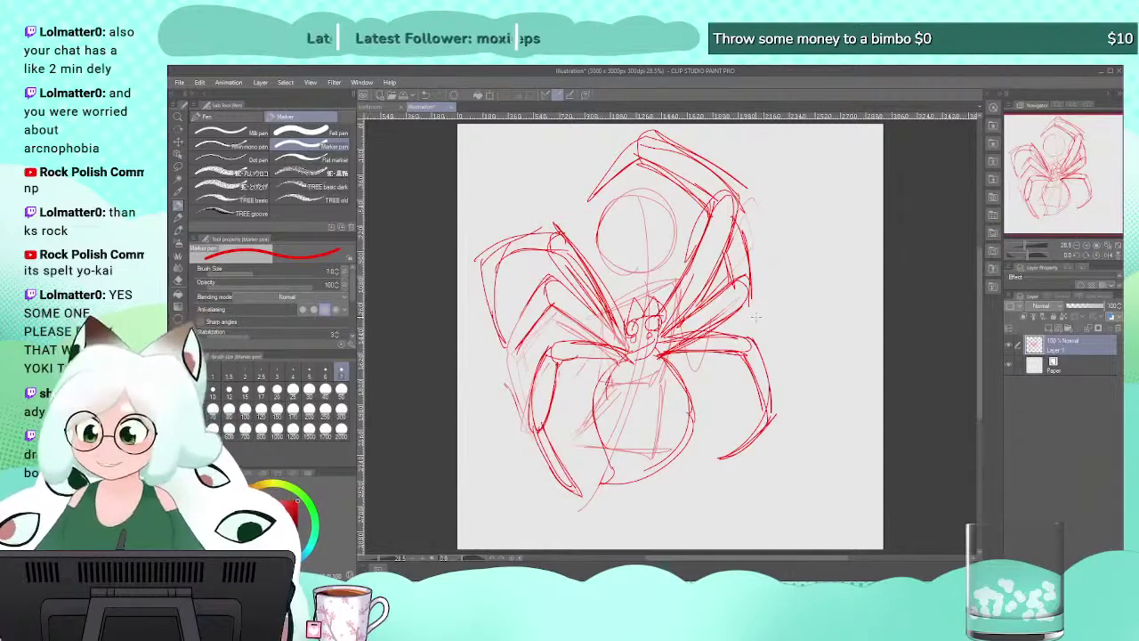
left_click_drag(678, 363, 713, 436)
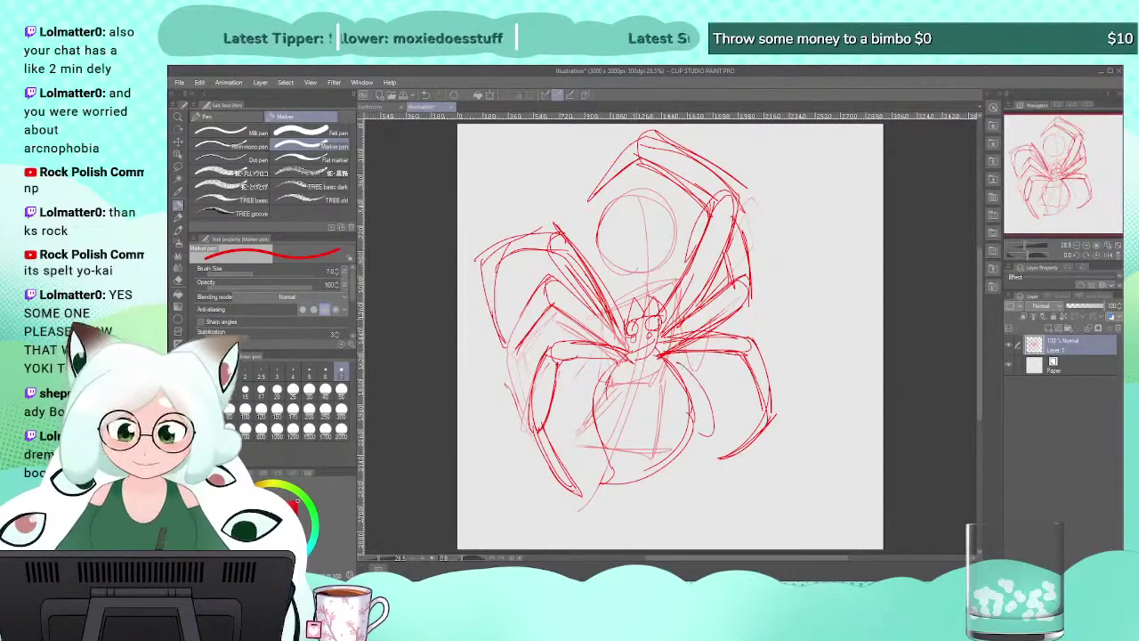
key("ctrl+z")
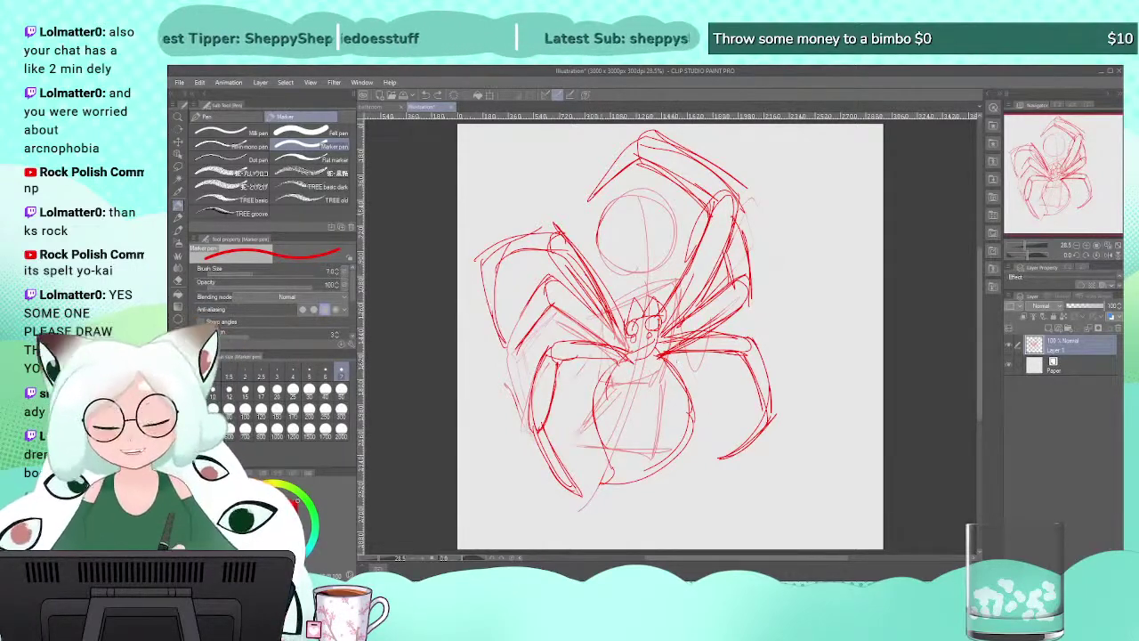
left_click_drag(660, 375, 639, 452)
key("ctrl+z")
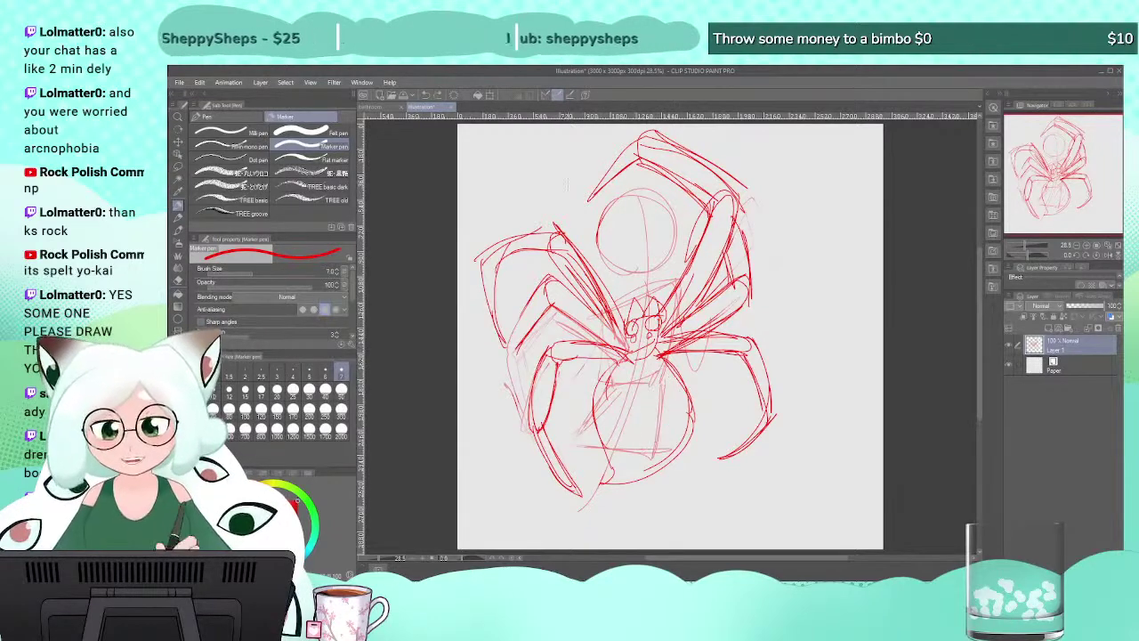
Scale the spider sketch down to about 44% and place it in the upper-left part of the canvas.
key("ctrl+t")
left_click_drag(473, 321, 615, 320)
mouse_move(683, 351)
left_mouse_down()
mouse_move(579, 280)
mouse_move(520, 261)
mouse_move(539, 259)
mouse_move(504, 260)
mouse_move(538, 257)
mouse_move(509, 262)
left_mouse_up()
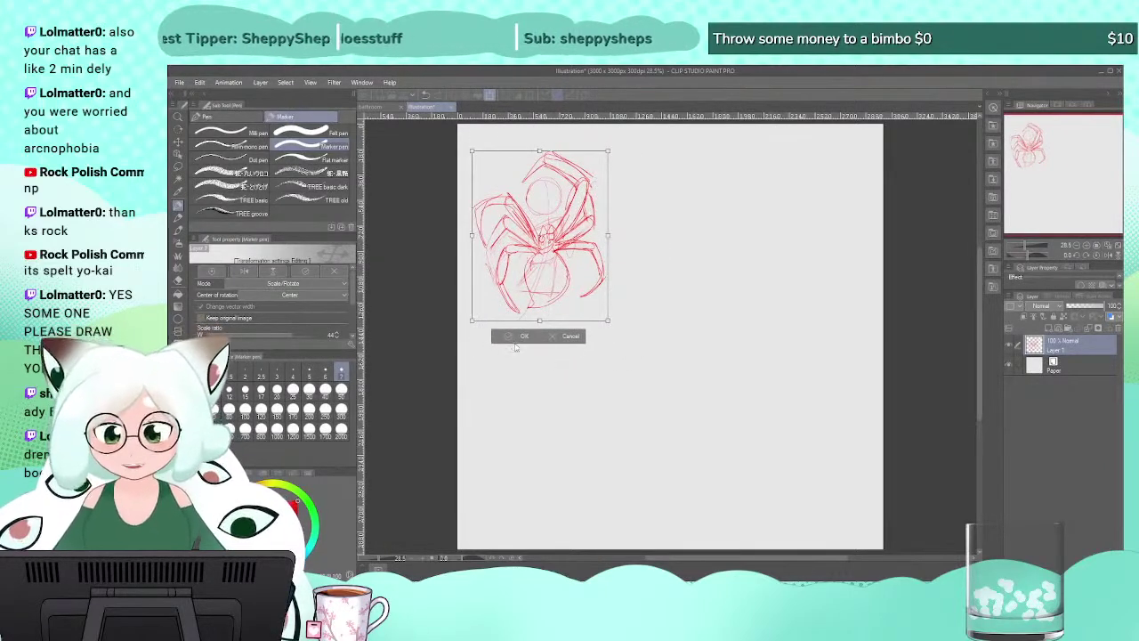
left_click(521, 336)
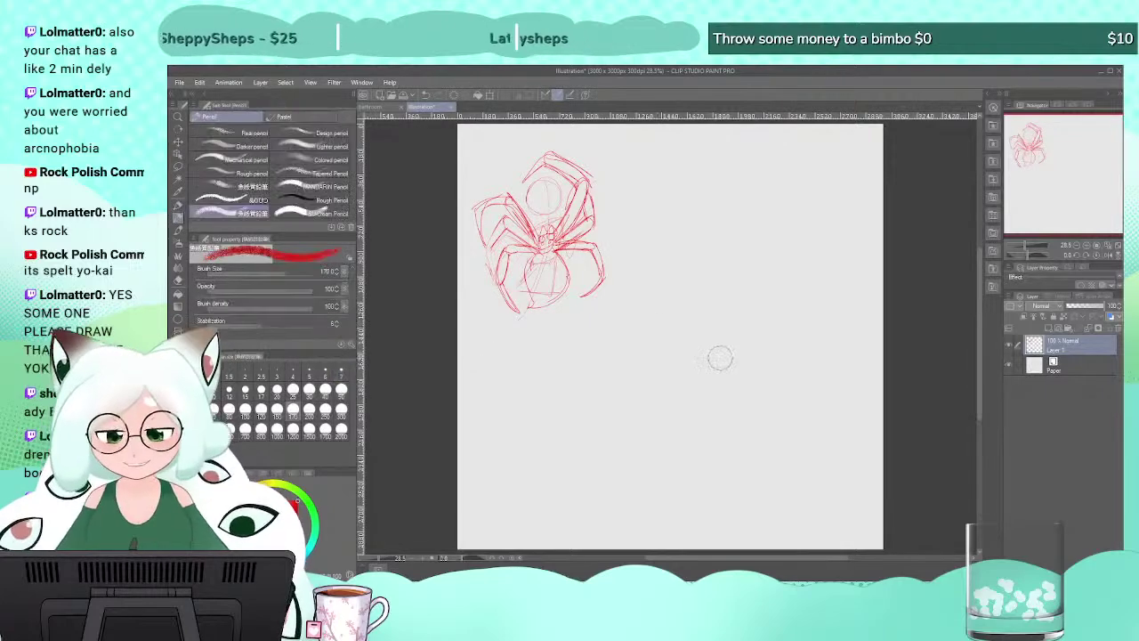
left_click_drag(680, 187, 663, 191)
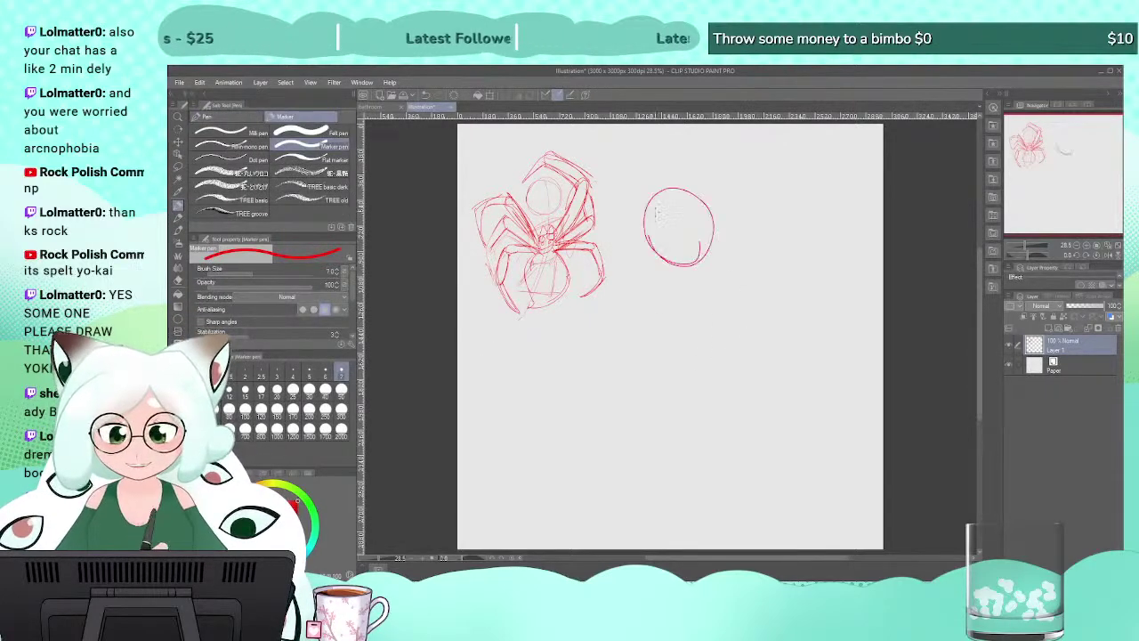
key("ctrl+z")
mouse_move(683, 256)
left_mouse_down()
mouse_move(659, 298)
mouse_move(678, 238)
left_mouse_up()
left_click_drag(707, 285, 670, 296)
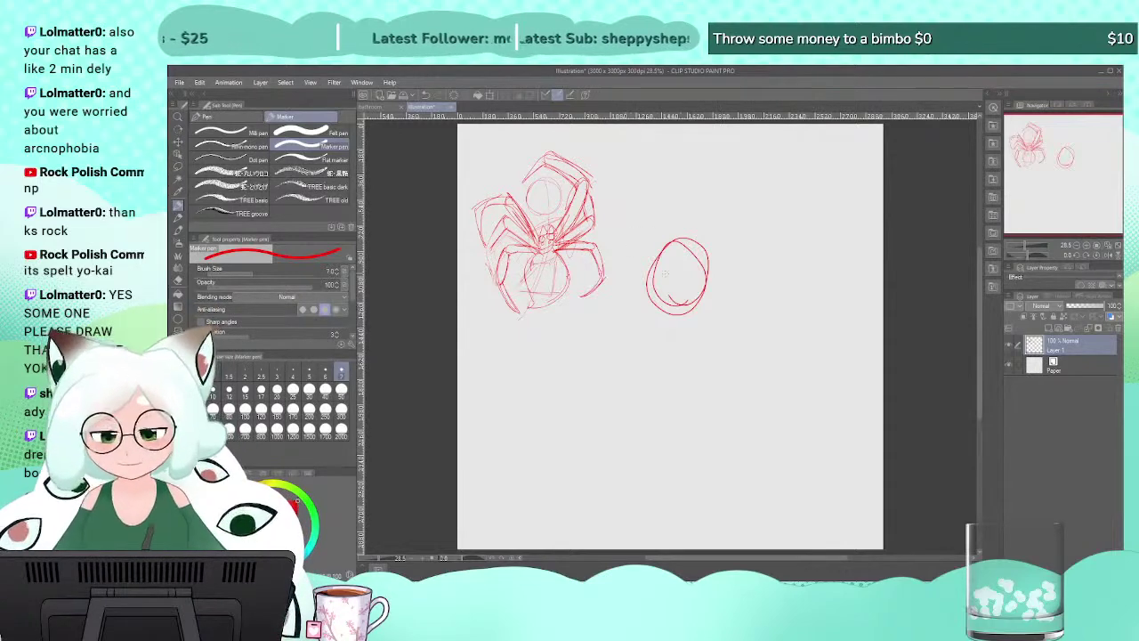
left_click_drag(655, 325, 670, 304)
key("ctrl+z")
key("ctrl+z")
key("ctrl+z")
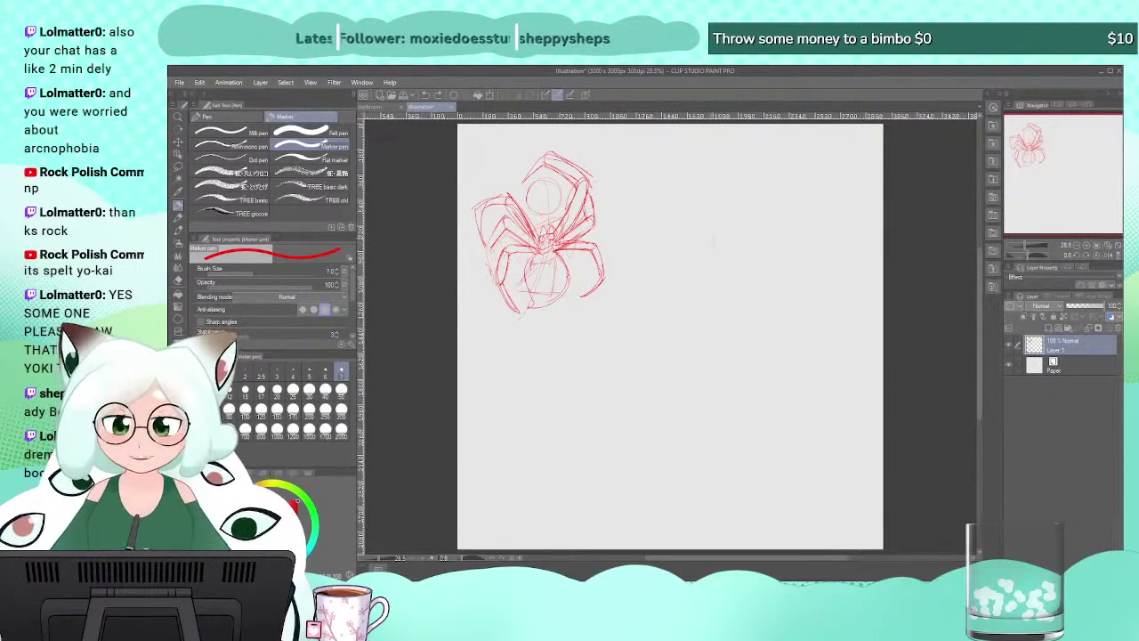
Start a humanoid figure beside the spider with a head circle, face guidelines, pointed jaw, shoulder line and raised right arm.
left_click_drag(713, 240, 705, 254)
key("ctrl+z")
mouse_move(676, 205)
left_mouse_down()
mouse_move(657, 253)
mouse_move(680, 301)
mouse_move(719, 233)
mouse_move(682, 301)
left_mouse_up()
mouse_move(652, 265)
left_mouse_down()
mouse_move(682, 295)
mouse_move(695, 285)
mouse_move(701, 332)
mouse_move(741, 265)
mouse_move(837, 298)
mouse_move(776, 187)
mouse_move(758, 214)
mouse_move(779, 196)
left_mouse_up()
key("ctrl+z")
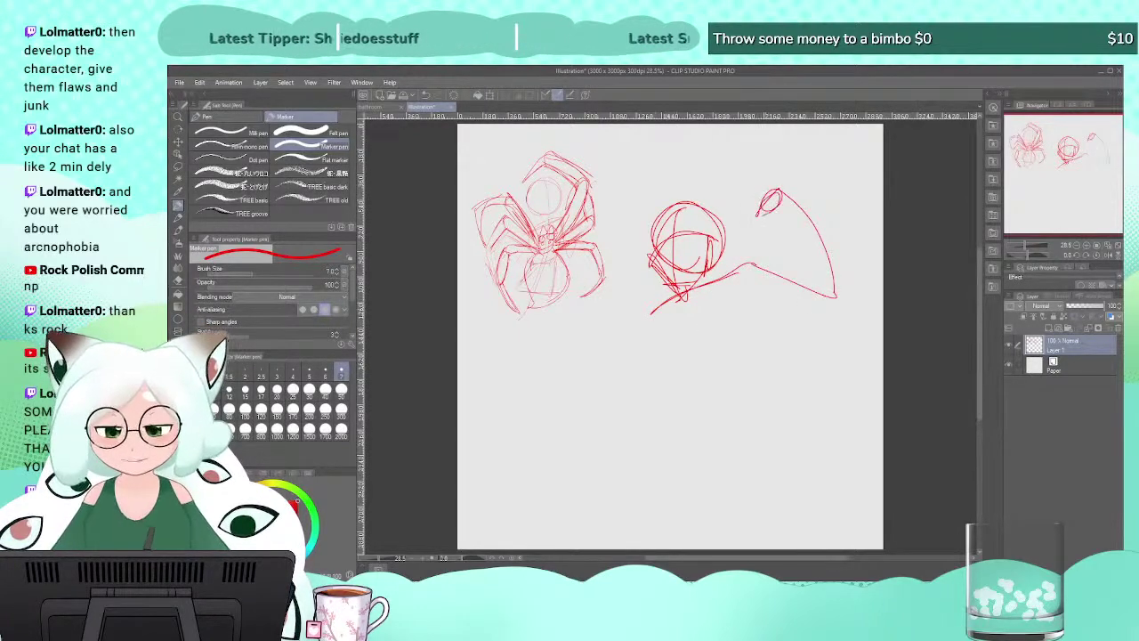
Add the figure's bent left arm with an oval hand, and block in the torso sides, waist line and hip lines.
left_click_drag(652, 322, 596, 382)
mouse_move(648, 325)
left_mouse_down()
mouse_move(598, 381)
mouse_move(587, 319)
left_mouse_up()
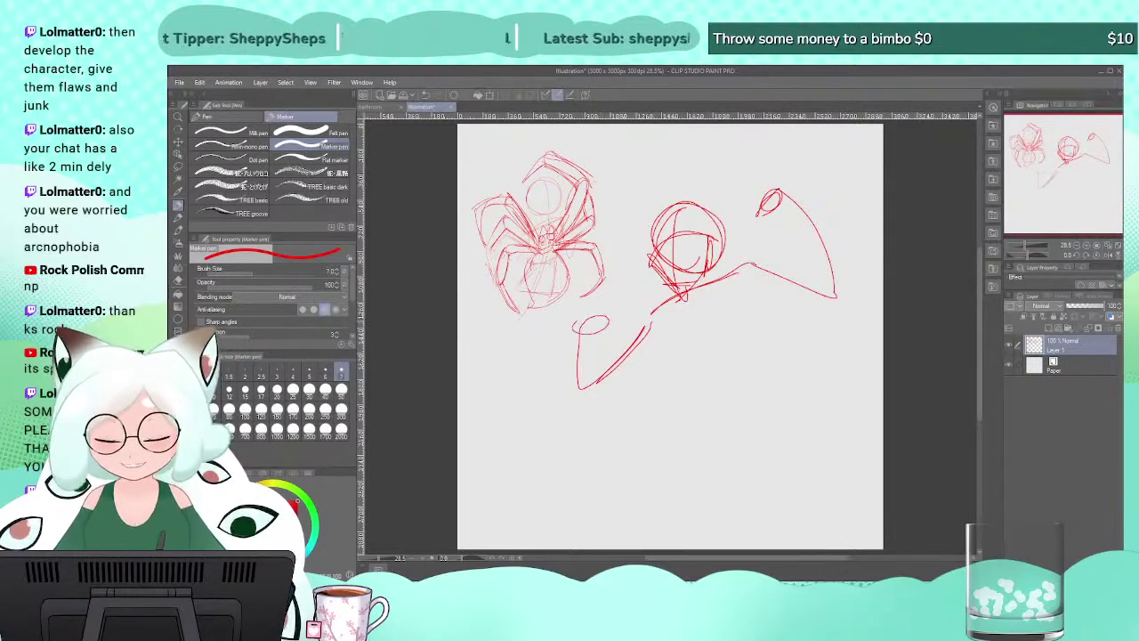
mouse_move(735, 269)
left_mouse_down()
mouse_move(719, 369)
mouse_move(731, 372)
left_mouse_up()
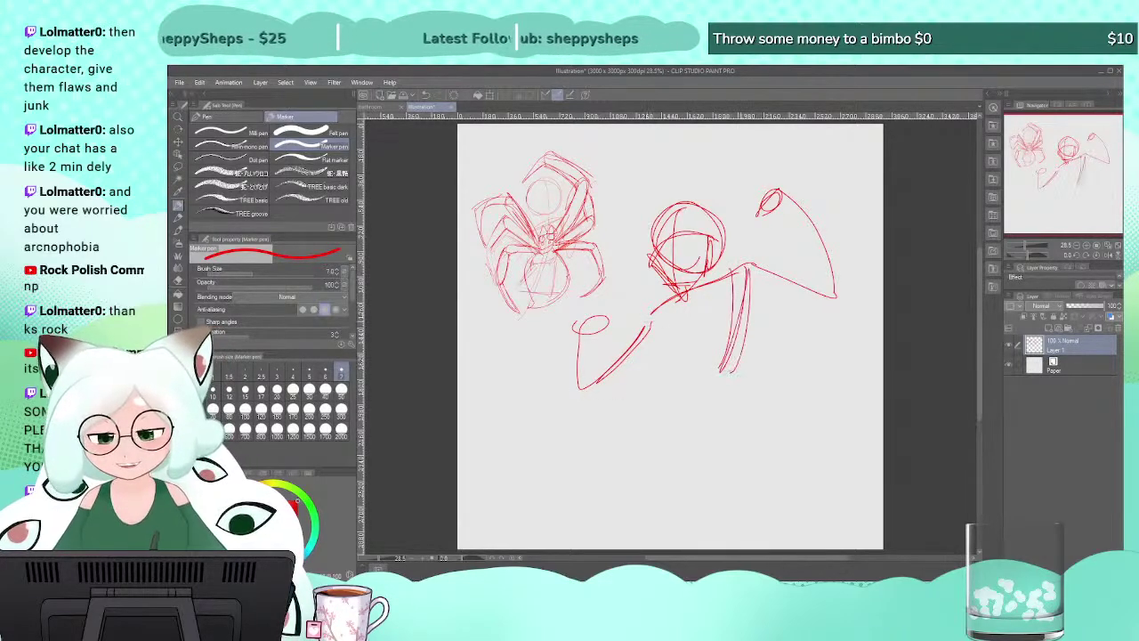
mouse_move(653, 322)
left_mouse_down()
mouse_move(671, 392)
mouse_move(744, 372)
left_mouse_up()
left_click_drag(670, 392, 626, 452)
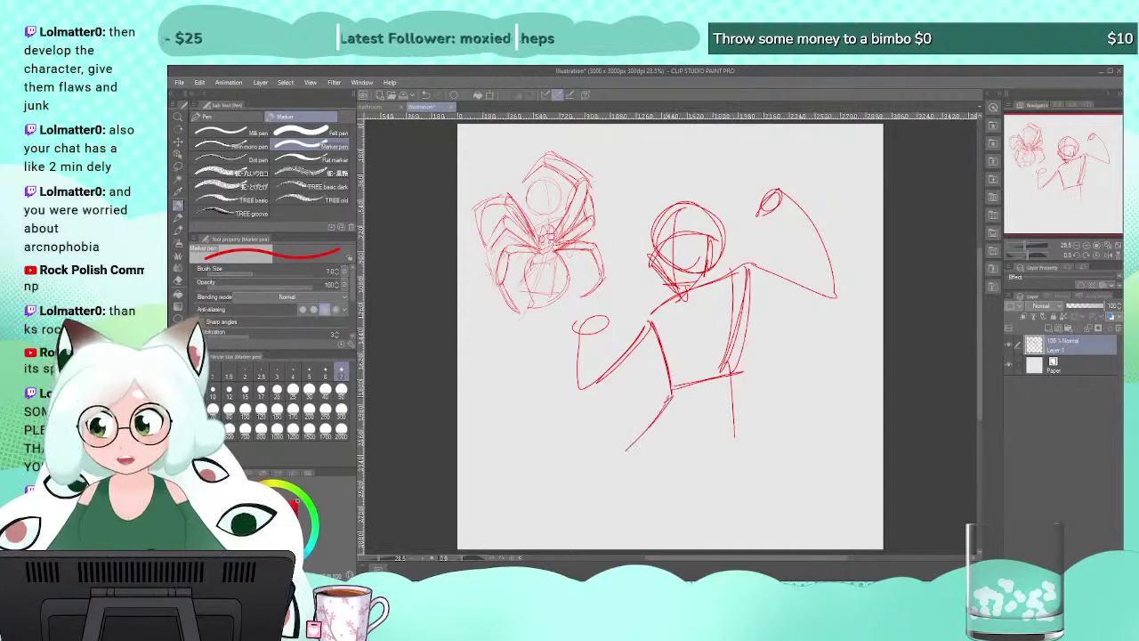
left_click_drag(733, 381, 734, 461)
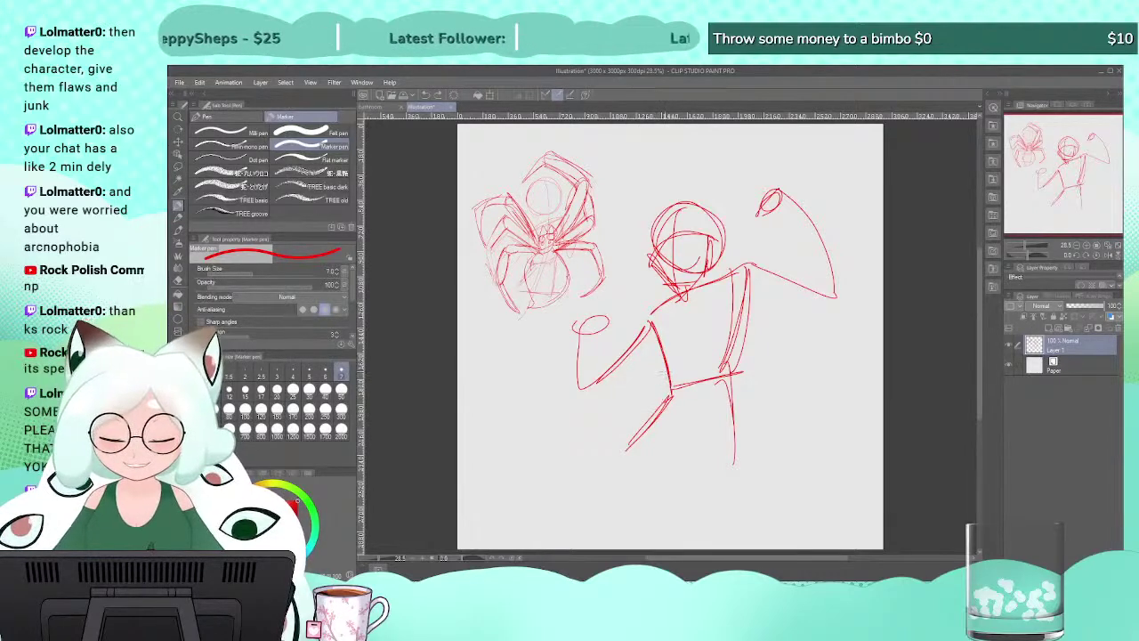
Fade the figure's torso, waist and hip lines with the Kneaded eraser and return to the Marker pen.
key("e")
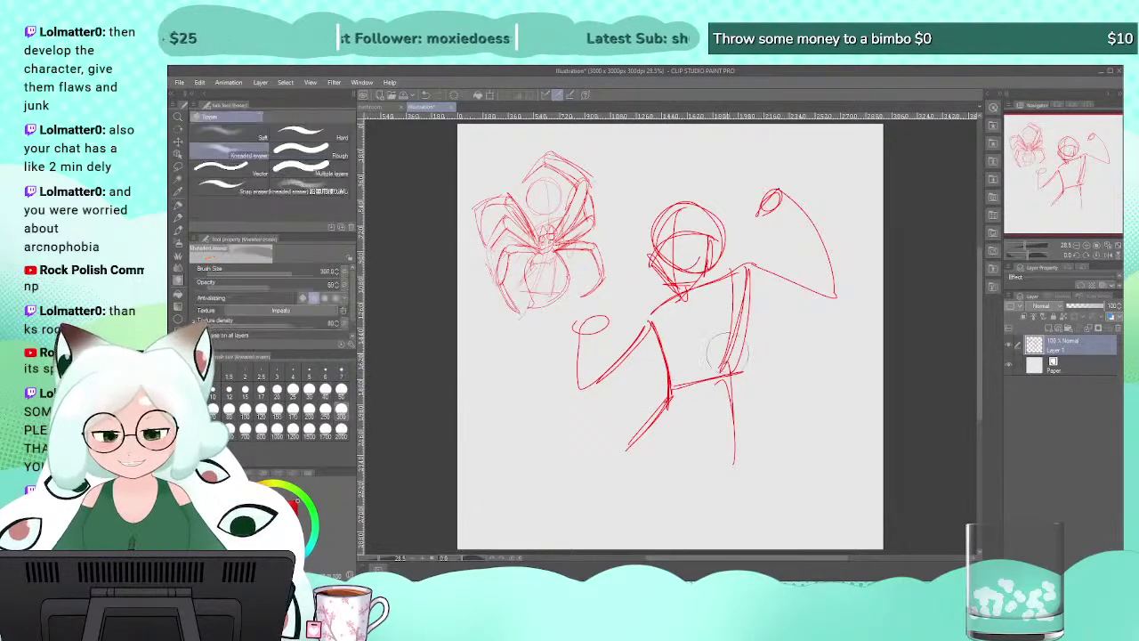
mouse_move(744, 329)
left_mouse_down()
mouse_move(717, 451)
mouse_move(728, 300)
mouse_move(639, 444)
mouse_move(705, 311)
mouse_move(697, 426)
mouse_move(696, 324)
mouse_move(724, 298)
mouse_move(670, 317)
mouse_move(674, 349)
left_mouse_up()
key("p")
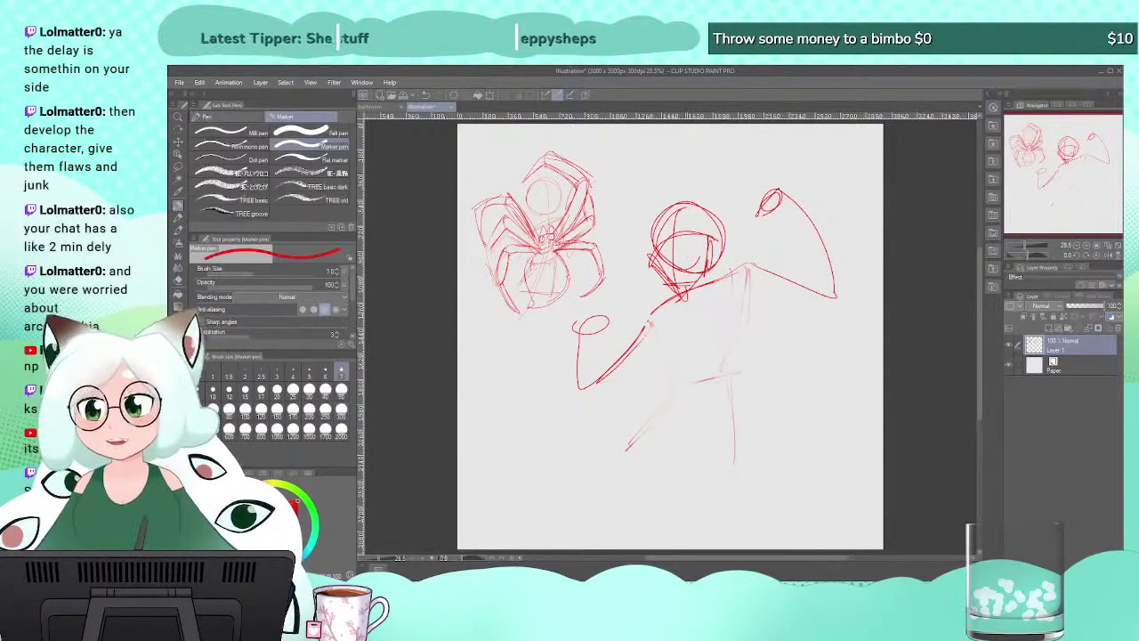
Redraw the torso with a long right side line and a left side that narrows and flares out at the hip.
left_click_drag(710, 252, 736, 372)
key("ctrl+z")
left_click_drag(746, 276, 732, 467)
mouse_move(648, 322)
left_mouse_down()
mouse_move(662, 349)
mouse_move(623, 448)
left_mouse_up()
left_click_drag(667, 392, 626, 446)
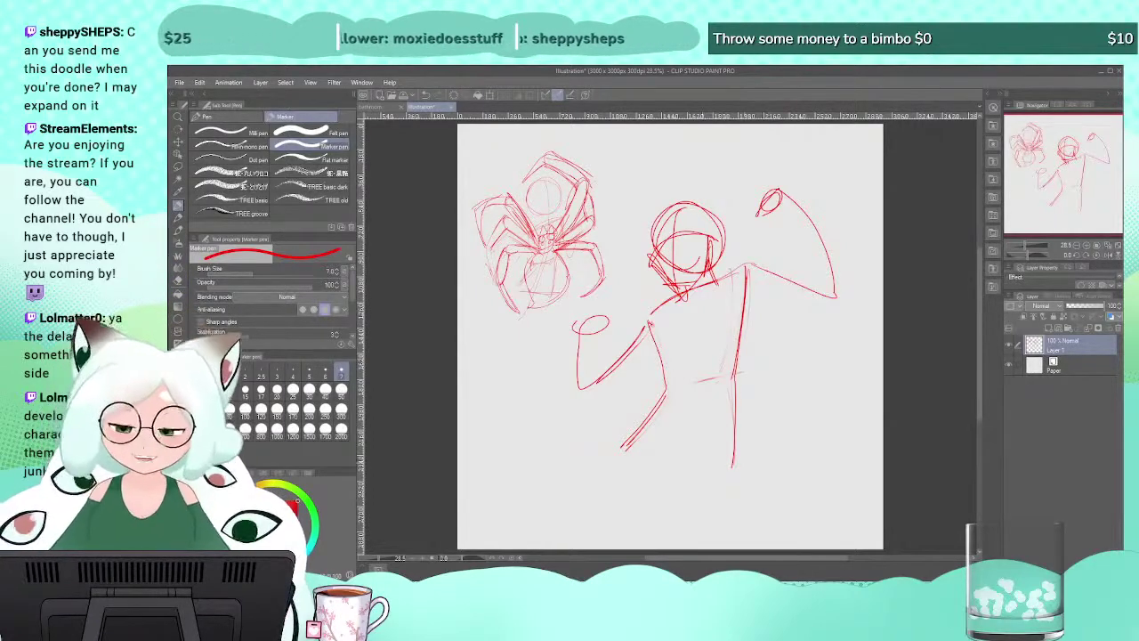
left_click_drag(637, 438, 722, 440)
left_click_drag(584, 443, 722, 436)
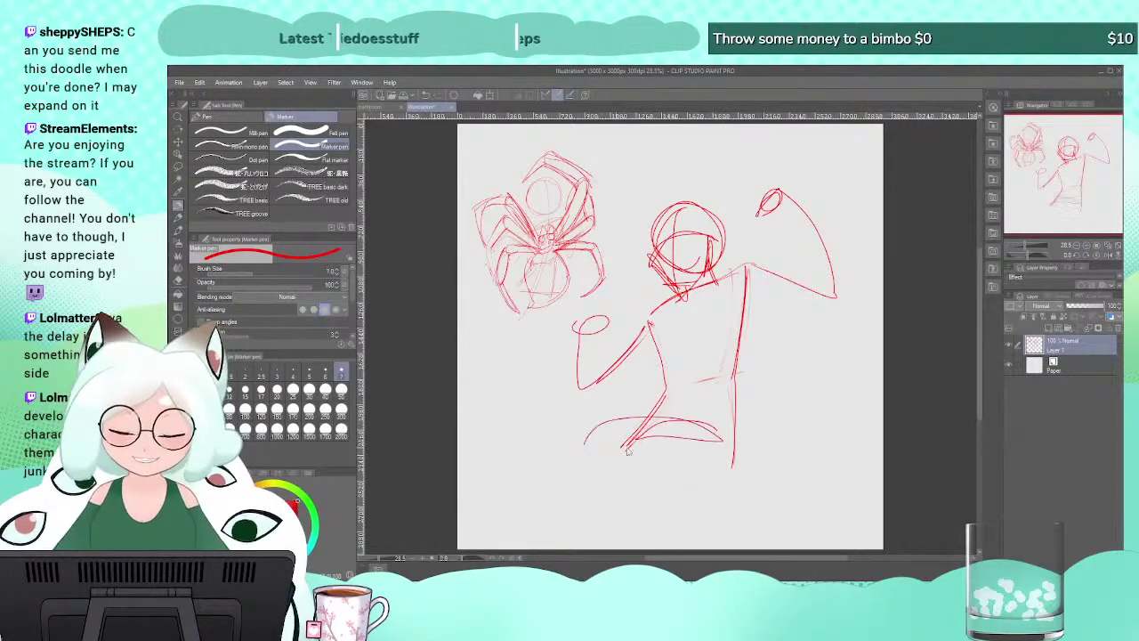
key("ctrl+z")
key("ctrl+z")
mouse_move(730, 360)
left_mouse_down()
mouse_move(730, 273)
mouse_move(737, 372)
left_mouse_up()
key("ctrl+z")
key("ctrl+z")
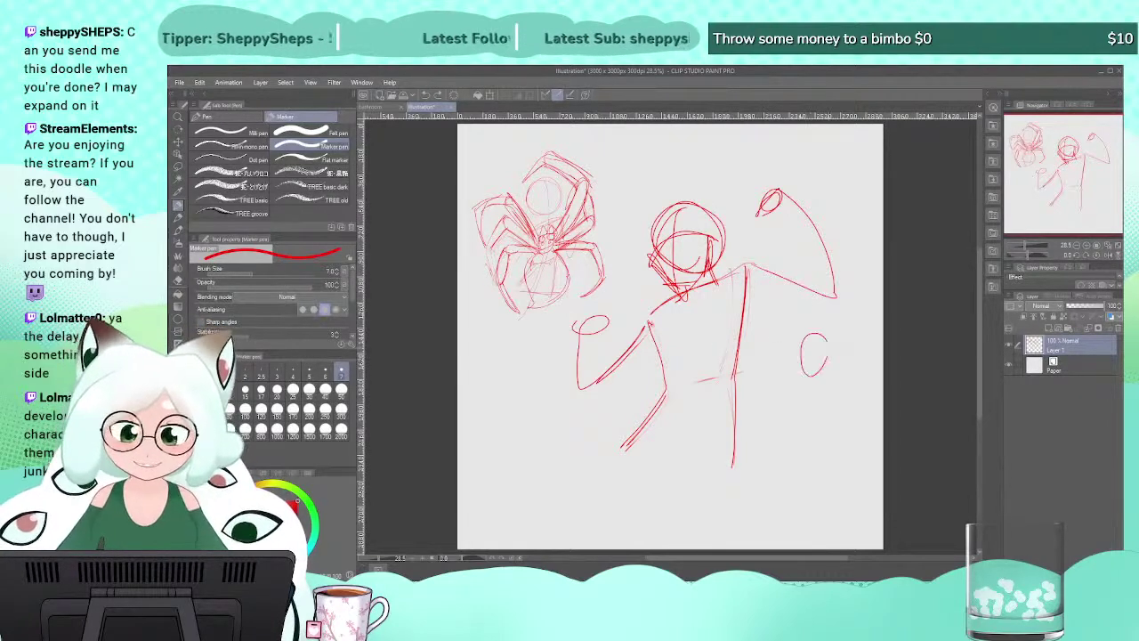
Sketch a small second figure at the canvas's right with a head circle, rounded chest, face circles and wavy hair.
mouse_move(807, 324)
left_mouse_down()
mouse_move(801, 361)
mouse_move(828, 372)
mouse_move(812, 409)
left_mouse_up()
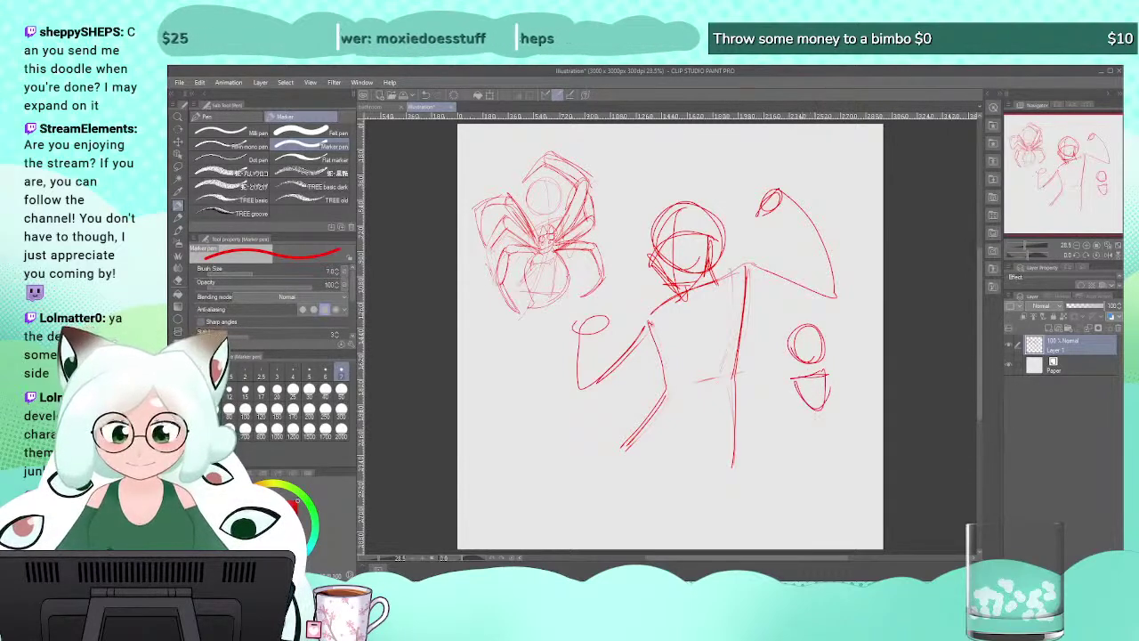
mouse_move(819, 335)
left_mouse_down()
mouse_move(788, 338)
mouse_move(788, 363)
mouse_move(786, 318)
mouse_move(771, 376)
mouse_move(837, 356)
mouse_move(781, 367)
left_mouse_up()
key("ctrl+z")
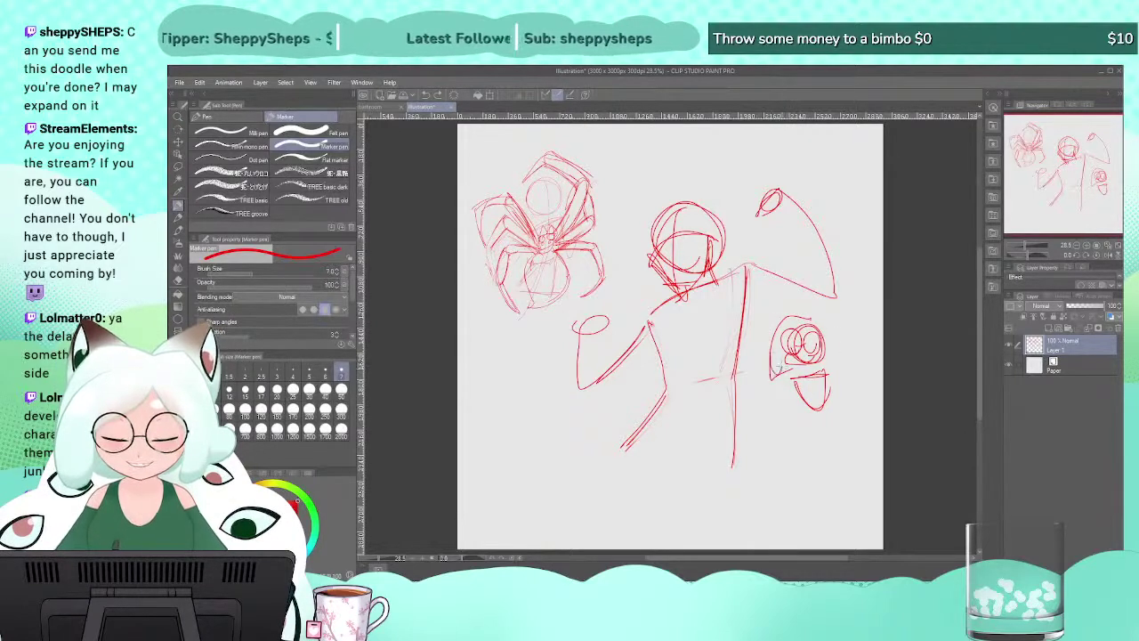
mouse_move(808, 317)
left_mouse_down()
mouse_move(842, 358)
mouse_move(763, 416)
left_mouse_up()
Give the small figure simple line arms, a waist line and two spread legs.
mouse_move(825, 372)
left_mouse_down()
mouse_move(864, 432)
mouse_move(821, 489)
left_mouse_up()
mouse_move(794, 440)
left_mouse_down()
mouse_move(840, 438)
mouse_move(799, 428)
mouse_move(772, 484)
left_mouse_up()
key("ctrl+z")
mouse_move(833, 430)
left_mouse_down()
mouse_move(844, 498)
mouse_move(820, 429)
mouse_move(820, 448)
mouse_move(818, 428)
mouse_move(830, 429)
left_mouse_up()
key("e")
key("p")
left_click_drag(831, 430, 845, 497)
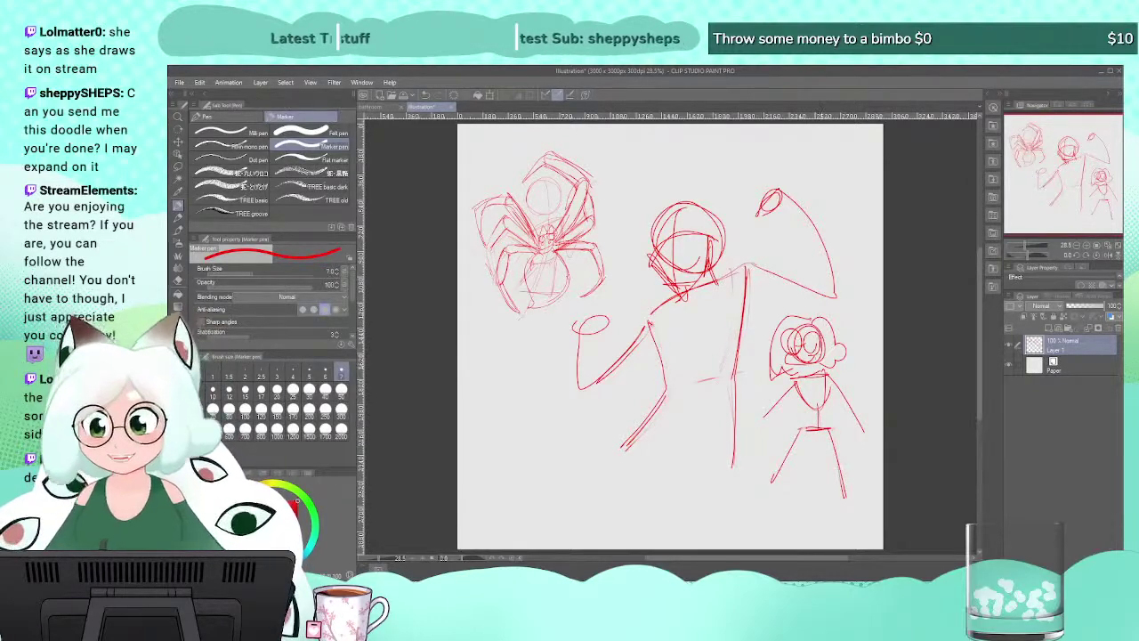
Draw a bent spider leg rising from the right side of the small figure's upper body.
left_click_drag(826, 372, 877, 353)
key("ctrl+z")
mouse_move(878, 353)
left_mouse_down()
mouse_move(849, 302)
mouse_move(878, 354)
left_mouse_up()
mouse_move(850, 303)
left_mouse_down()
mouse_move(839, 323)
mouse_move(855, 298)
mouse_move(880, 349)
mouse_move(830, 379)
mouse_move(882, 365)
left_mouse_up()
Add a bent upper spider leg on the small figure's left and lower spider legs on both sides.
mouse_move(798, 383)
left_mouse_down()
mouse_move(760, 358)
mouse_move(769, 308)
mouse_move(792, 317)
mouse_move(768, 301)
left_mouse_up()
key("ctrl+z")
left_click_drag(768, 301, 754, 356)
mouse_move(753, 356)
left_mouse_down()
mouse_move(794, 383)
mouse_move(870, 388)
mouse_move(883, 408)
left_mouse_up()
key("ctrl+z")
left_click_drag(828, 387, 883, 407)
mouse_move(868, 345)
left_mouse_down()
mouse_move(882, 407)
mouse_move(869, 348)
mouse_move(875, 406)
mouse_move(843, 396)
mouse_move(746, 417)
mouse_move(771, 376)
mouse_move(755, 413)
left_mouse_up()
left_click_drag(789, 219, 760, 318)
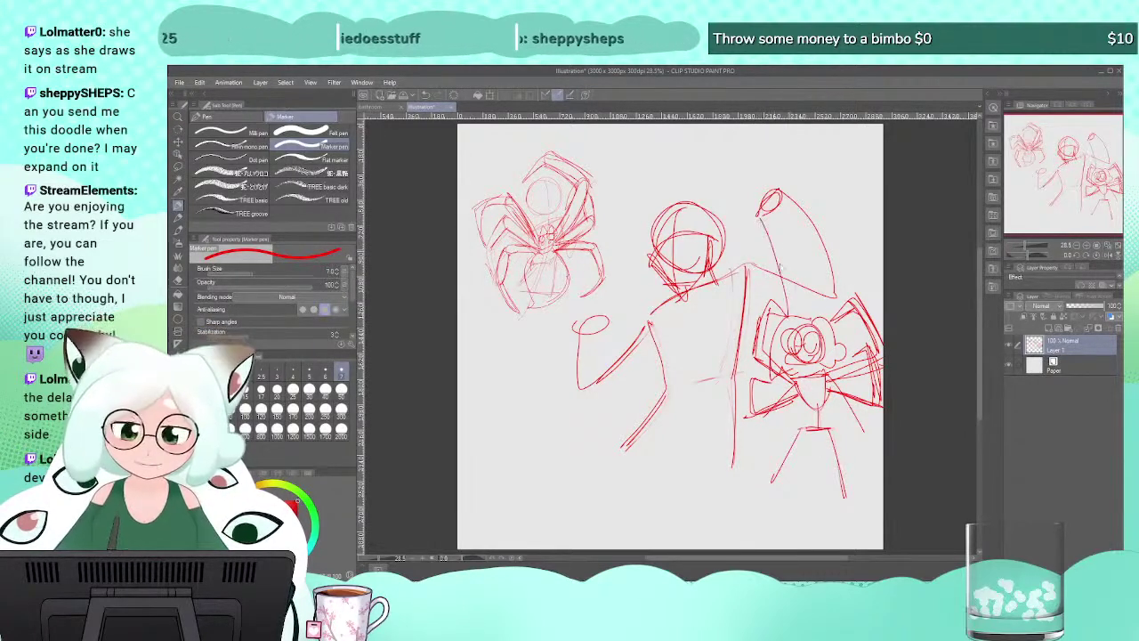
key("ctrl+z")
Sketch the shoulder contours and upper chest curve on the large figure's torso.
mouse_move(728, 266)
left_mouse_down()
mouse_move(835, 312)
mouse_move(728, 326)
mouse_move(726, 372)
mouse_move(729, 356)
left_mouse_up()
left_click_drag(671, 303, 658, 377)
mouse_move(729, 319)
left_mouse_down()
mouse_move(644, 383)
mouse_move(696, 329)
left_mouse_up()
left_click_drag(668, 347, 649, 388)
Add curved bands sweeping across the large figure's waist down to the left hip.
left_click_drag(742, 342, 664, 394)
mouse_move(724, 347)
left_mouse_down()
mouse_move(658, 415)
mouse_move(674, 382)
left_mouse_up()
left_click_drag(664, 393, 649, 414)
left_click_drag(742, 372, 685, 386)
left_click_drag(682, 388, 657, 425)
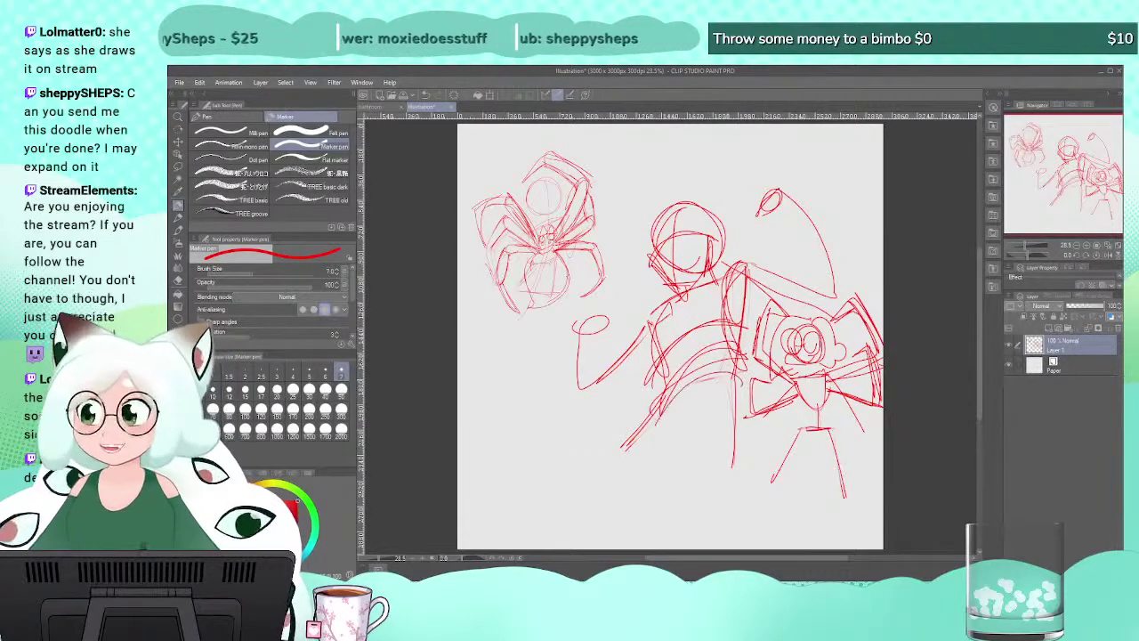
Thicken the large figure's raised right arm and left upper arm with second contour lines.
mouse_move(779, 199)
left_mouse_down()
mouse_move(814, 276)
mouse_move(794, 264)
mouse_move(846, 304)
mouse_move(733, 264)
mouse_move(839, 308)
left_mouse_up()
left_click_drag(749, 287, 831, 300)
left_click_drag(834, 246, 824, 294)
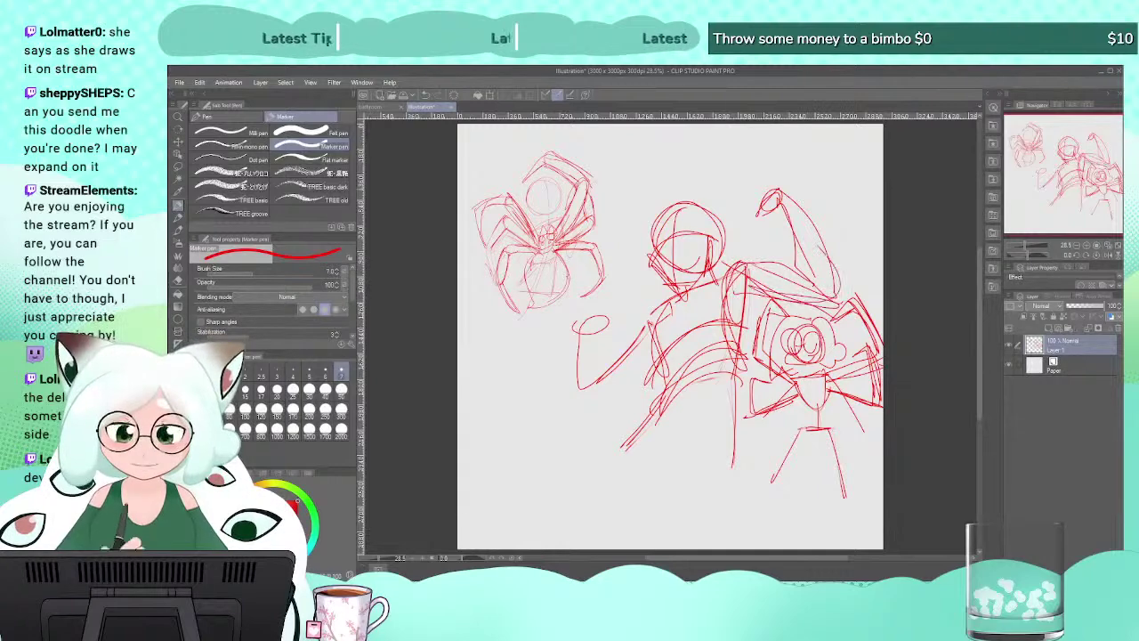
left_click_drag(666, 299, 614, 365)
left_click_drag(655, 345, 594, 388)
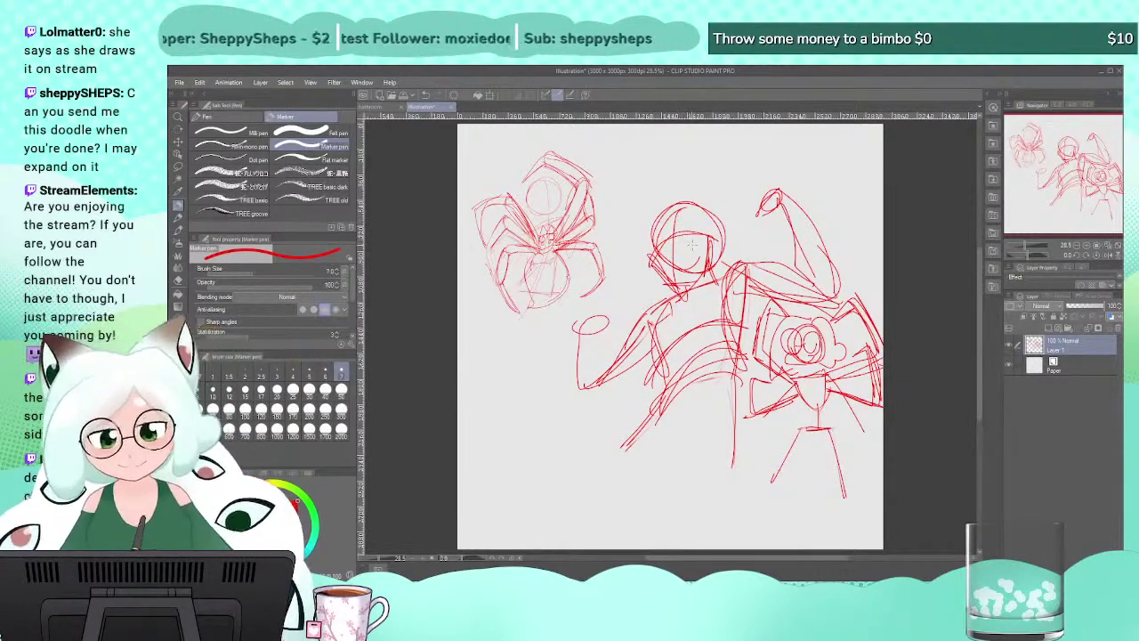
mouse_move(692, 210)
left_mouse_down()
mouse_move(661, 239)
mouse_move(665, 222)
mouse_move(662, 242)
mouse_move(682, 209)
mouse_move(656, 226)
mouse_move(668, 217)
mouse_move(672, 240)
mouse_move(661, 243)
mouse_move(747, 256)
left_mouse_up()
key("ctrl+z")
key("ctrl+z")
key("ctrl+z")
key("ctrl+z")
key("ctrl+z")
key("ctrl+z")
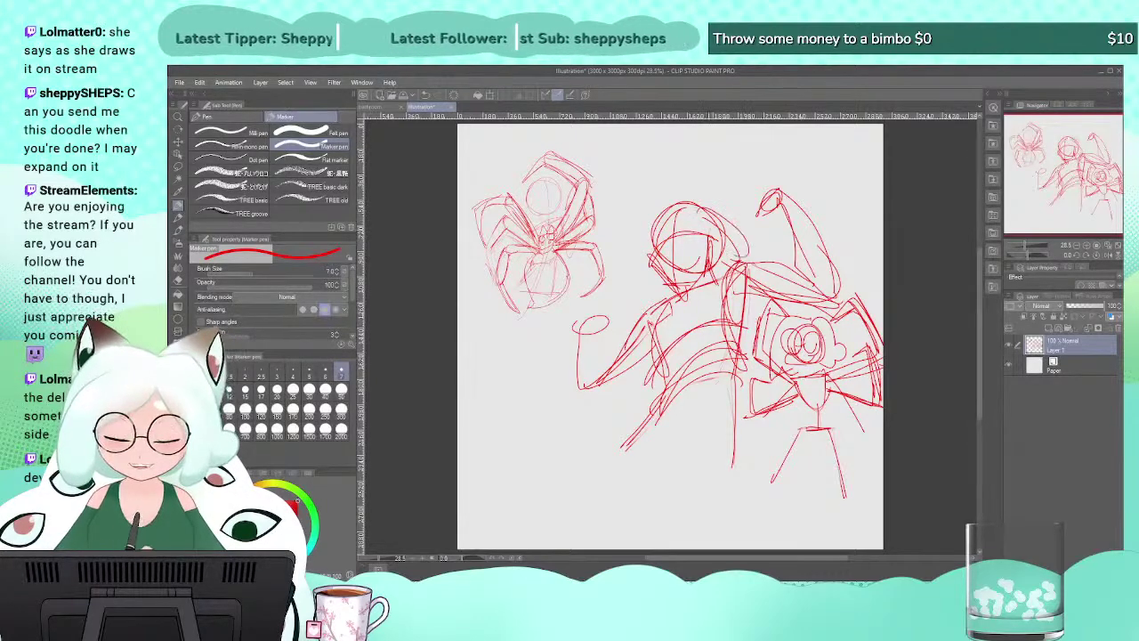
key("ctrl+z")
key("ctrl+z")
mouse_move(685, 230)
left_mouse_down()
mouse_move(657, 251)
mouse_move(686, 207)
mouse_move(642, 223)
mouse_move(678, 246)
mouse_move(649, 254)
mouse_move(663, 255)
mouse_move(692, 222)
mouse_move(684, 242)
mouse_move(704, 254)
mouse_move(680, 222)
mouse_move(692, 227)
mouse_move(669, 255)
left_mouse_up()
key("ctrl+z")
key("ctrl+z")
key("ctrl+z")
Fade the large figure's head circle and face guidelines with the Kneaded eraser and return to the Marker pen.
key("e")
key("p")
key("ctrl+z")
key("ctrl+z")
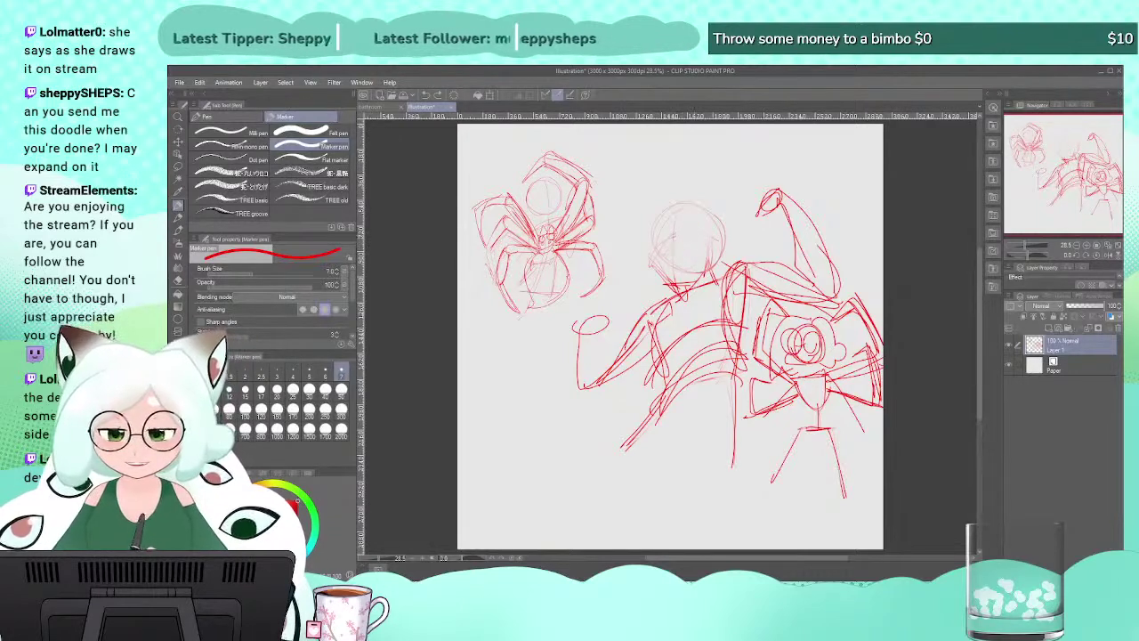
Outline rounded hair over the large figure's head, with a full back and a parted fringe framing the face.
mouse_move(680, 190)
left_mouse_down()
mouse_move(716, 245)
mouse_move(659, 202)
left_mouse_up()
mouse_move(667, 212)
left_mouse_down()
mouse_move(739, 195)
mouse_move(725, 255)
mouse_move(752, 190)
left_mouse_up()
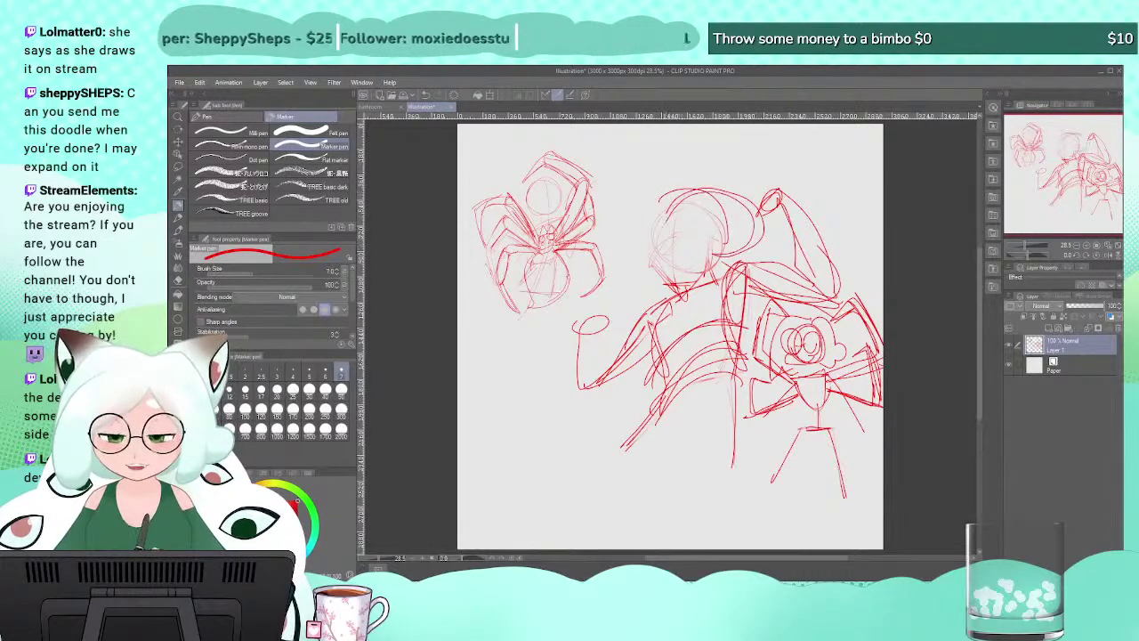
mouse_move(683, 238)
left_mouse_down()
mouse_move(654, 254)
mouse_move(696, 219)
left_mouse_up()
mouse_move(695, 222)
left_mouse_down()
mouse_move(659, 259)
mouse_move(670, 255)
mouse_move(683, 292)
left_mouse_up()
mouse_move(746, 249)
left_mouse_down()
mouse_move(688, 283)
mouse_move(734, 258)
mouse_move(722, 252)
left_mouse_up()
Define the large figure's tapered jaw and draw round eyes and small marks on the face.
mouse_move(652, 235)
left_mouse_down()
mouse_move(619, 279)
mouse_move(676, 290)
mouse_move(655, 226)
mouse_move(676, 285)
left_mouse_up()
left_click_drag(714, 258, 680, 293)
left_click_drag(713, 253, 678, 297)
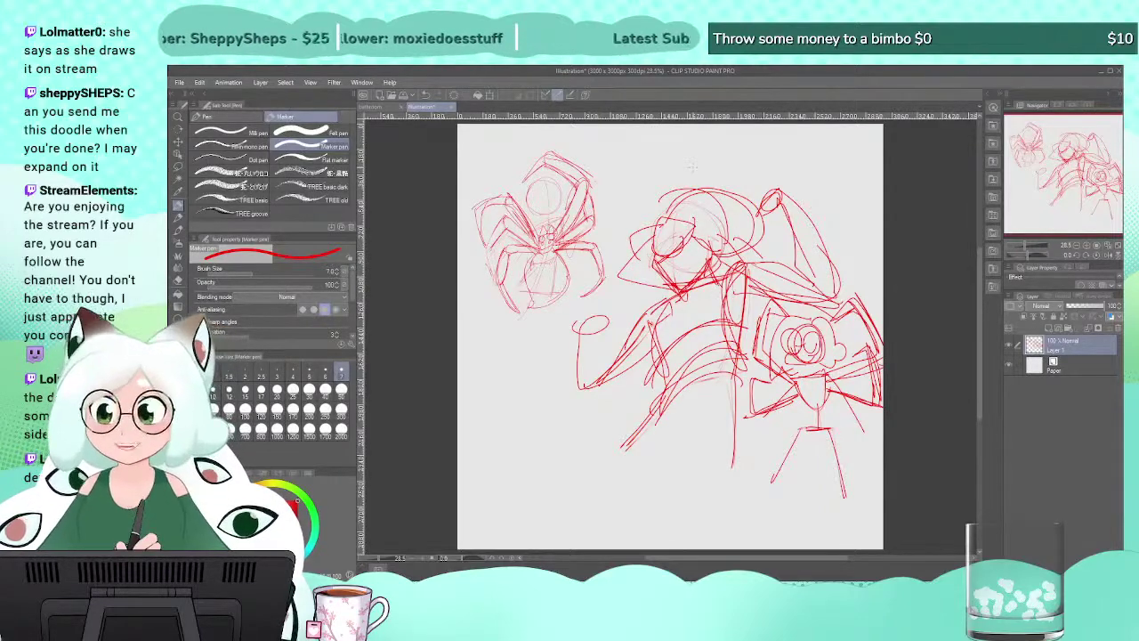
mouse_move(685, 224)
left_mouse_down()
mouse_move(673, 244)
mouse_move(655, 242)
mouse_move(675, 218)
left_mouse_up()
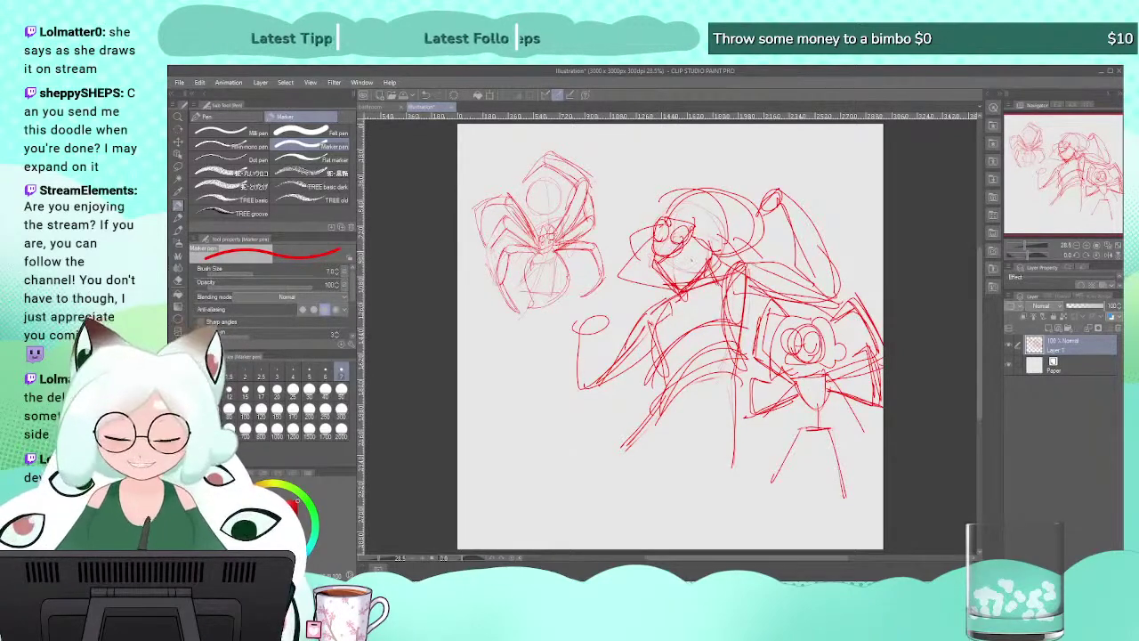
mouse_move(680, 242)
left_mouse_down()
mouse_move(648, 254)
mouse_move(711, 256)
left_mouse_up()
left_click_drag(688, 235, 703, 244)
Add hair strands along the right side of the large figure's face and down to the nape.
left_click_drag(763, 222, 687, 279)
mouse_move(717, 232)
left_mouse_down()
mouse_move(740, 254)
mouse_move(690, 279)
left_mouse_up()
left_click_drag(758, 231, 739, 262)
left_click_drag(758, 261, 707, 286)
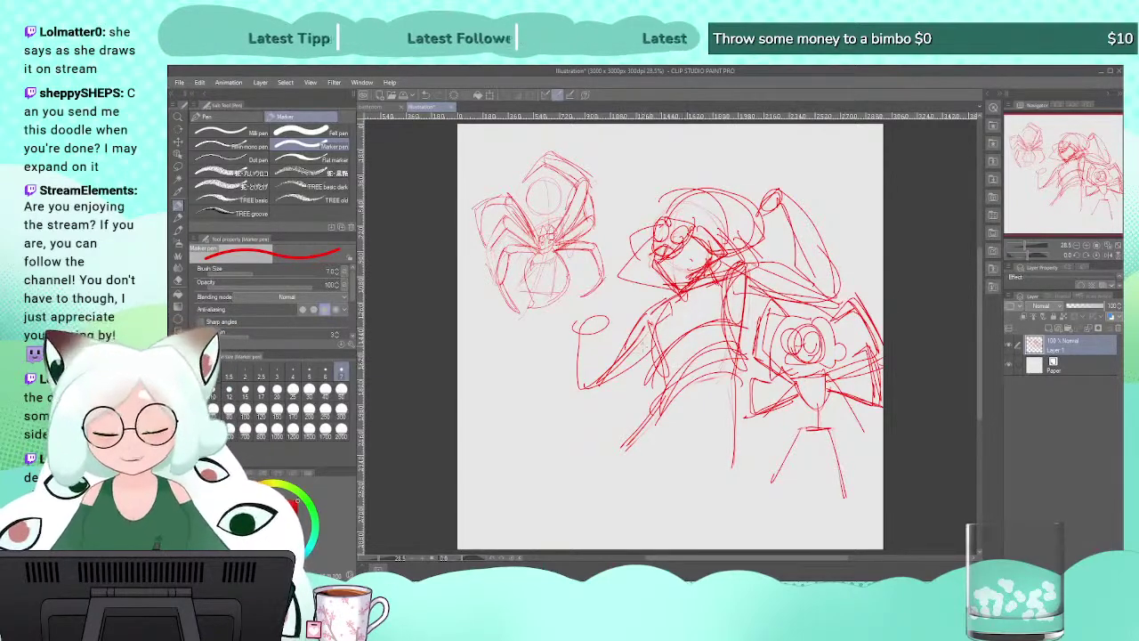
Try to fade the spider and figure sketches with large sweeps of the Kneaded eraser, returning to the Marker pen.
key("e")
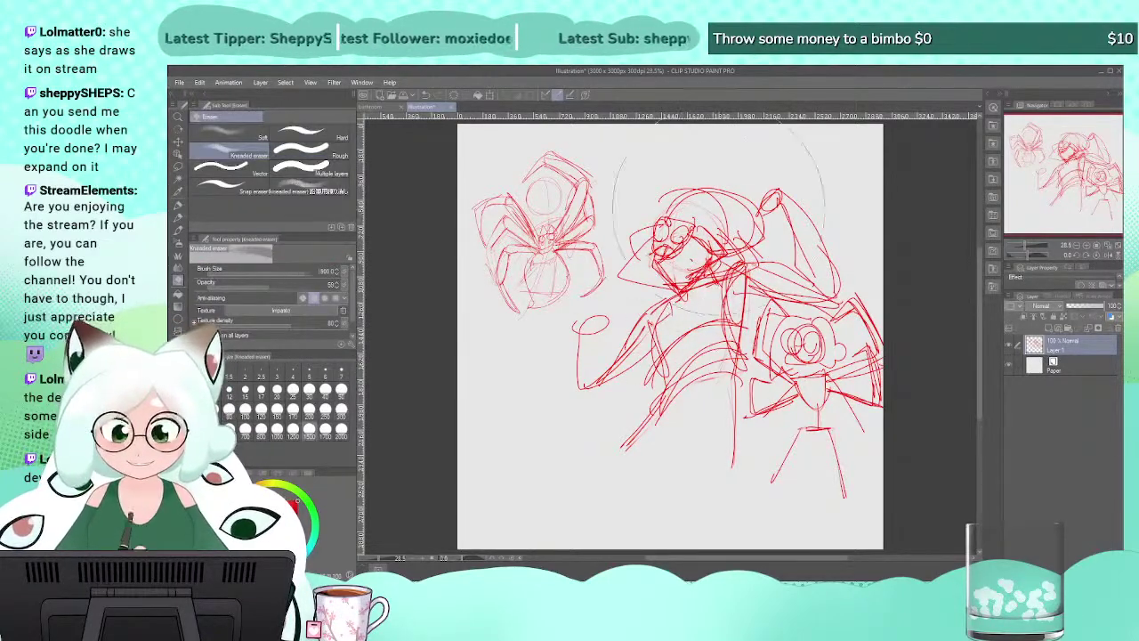
mouse_move(719, 210)
left_mouse_down()
mouse_move(744, 330)
mouse_move(687, 357)
mouse_move(737, 223)
mouse_move(836, 302)
left_mouse_up()
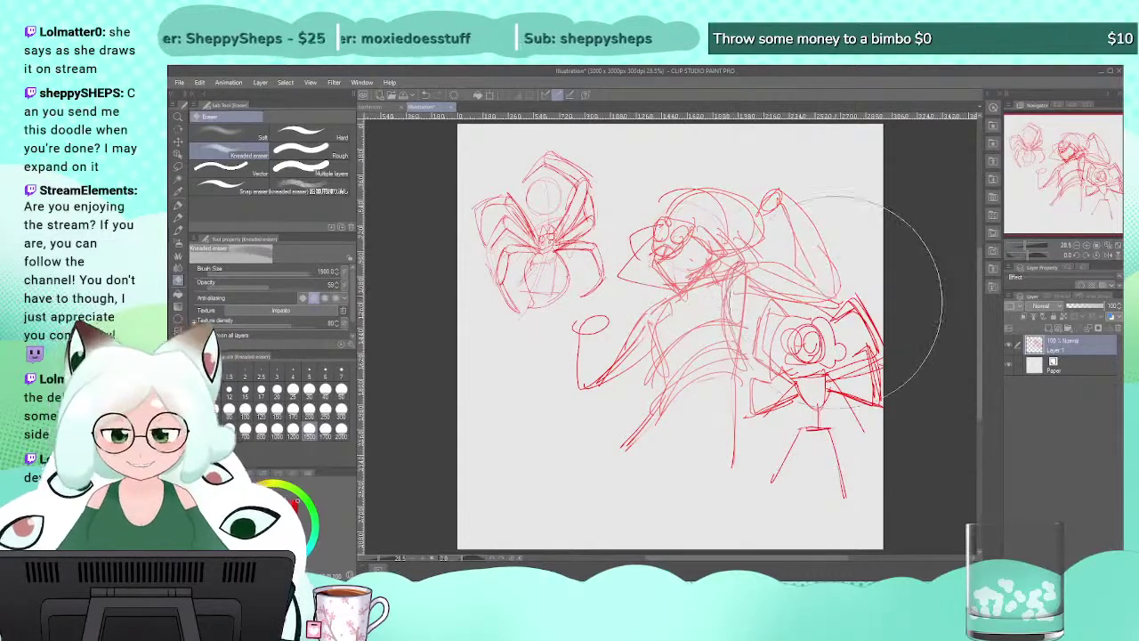
key("p")
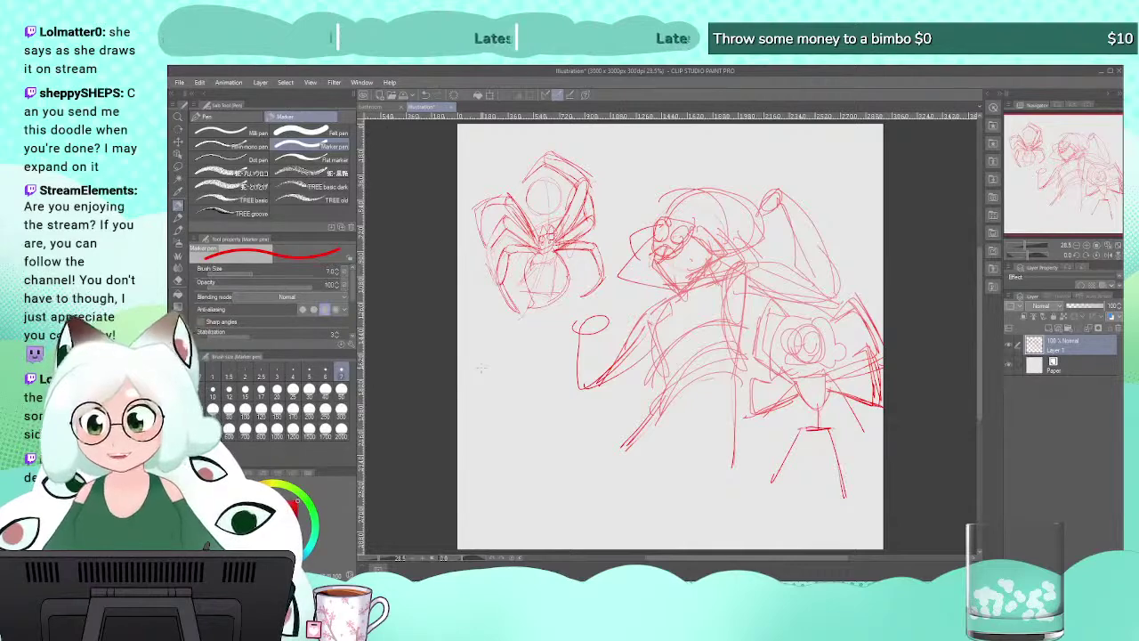
mouse_move(549, 385)
left_mouse_down()
mouse_move(544, 417)
mouse_move(524, 417)
left_mouse_up()
key("ctrl+z")
key("e")
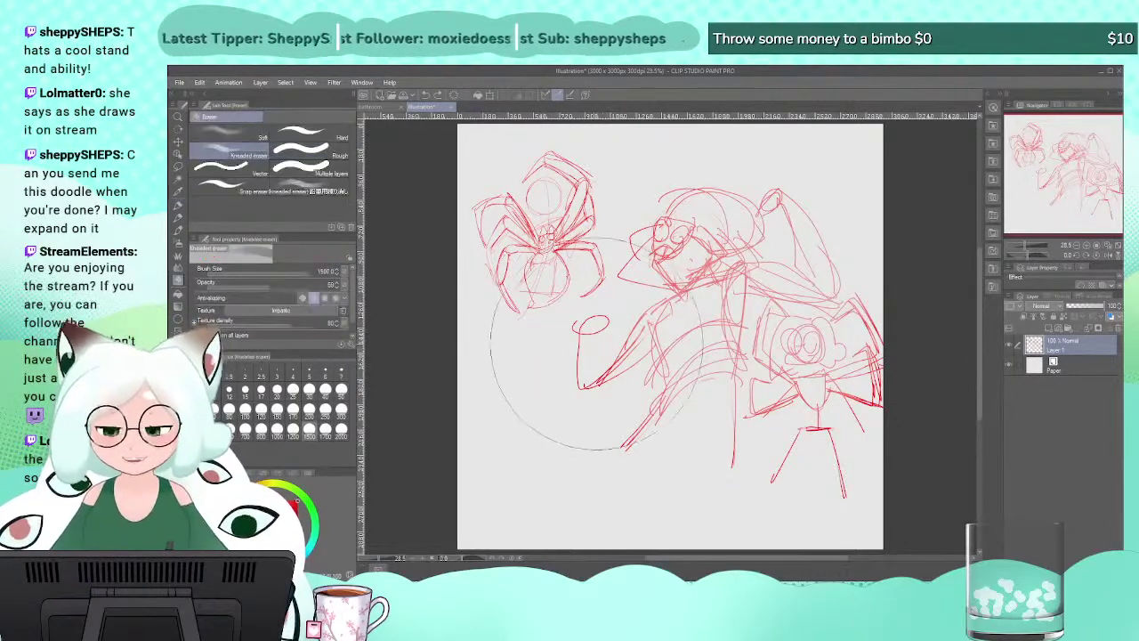
mouse_move(605, 419)
left_mouse_down()
mouse_move(597, 481)
mouse_move(585, 471)
left_mouse_up()
mouse_move(601, 307)
left_mouse_down()
mouse_move(552, 351)
mouse_move(534, 298)
mouse_move(578, 449)
mouse_move(597, 445)
left_mouse_up()
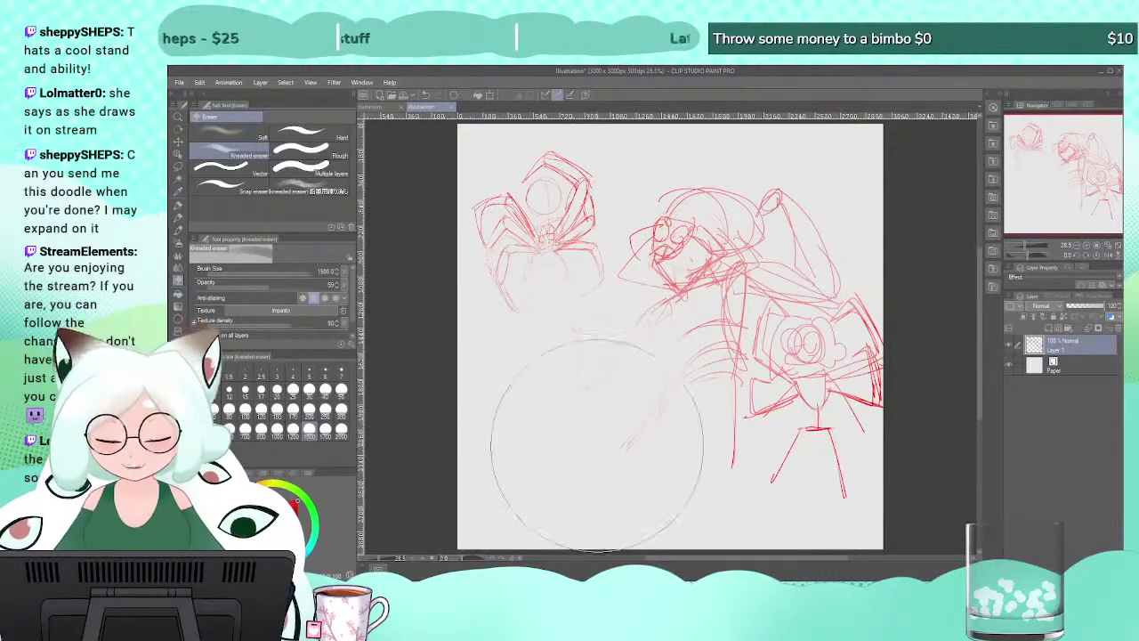
key("p")
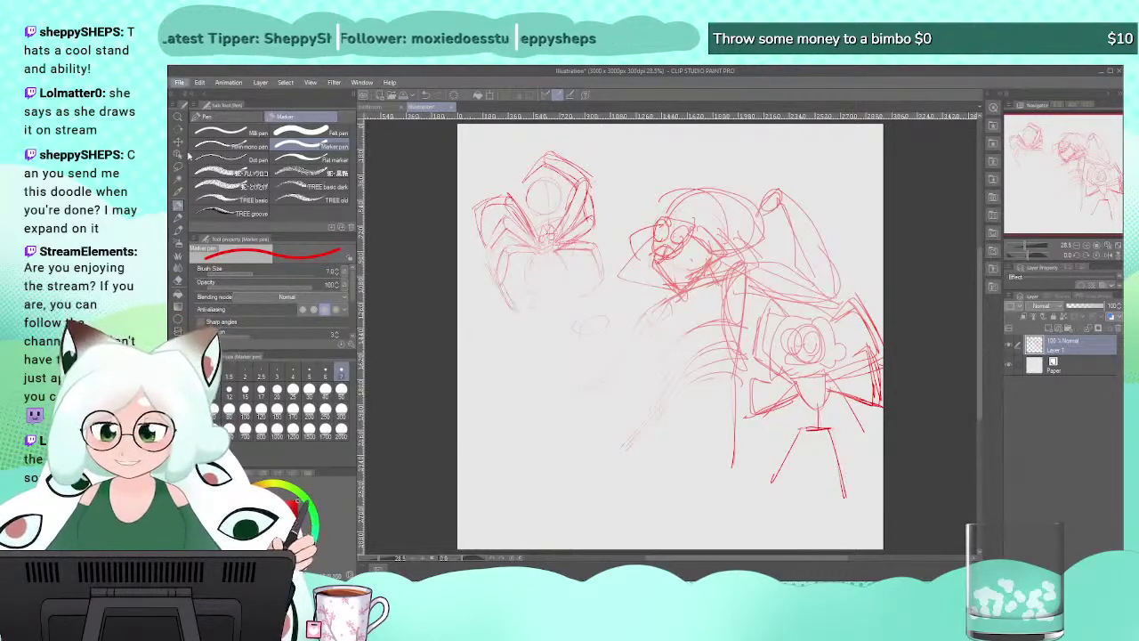
Save the doodle under the name "stand scribble" and close its document to return to the bathroom canvas.
left_click(199, 175)
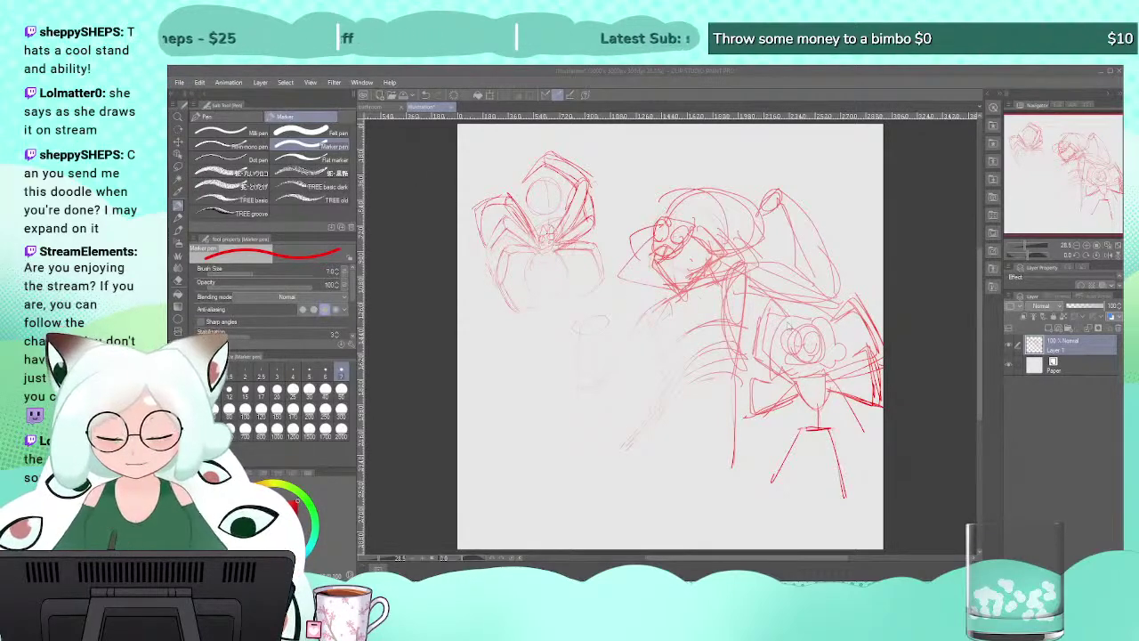
left_click(789, 326)
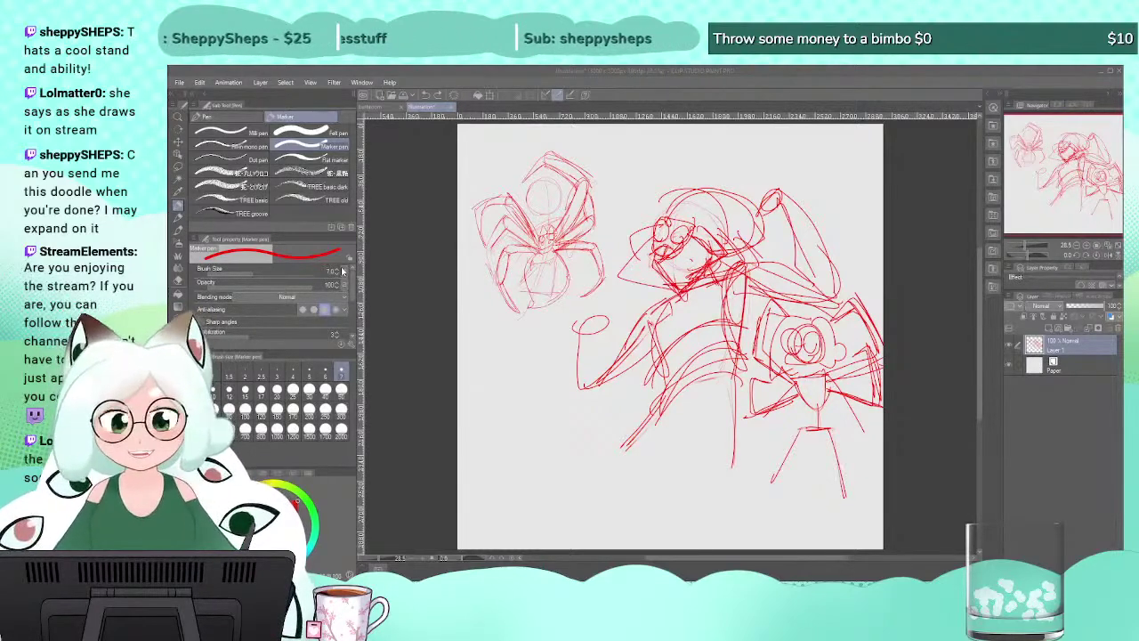
key("Return")
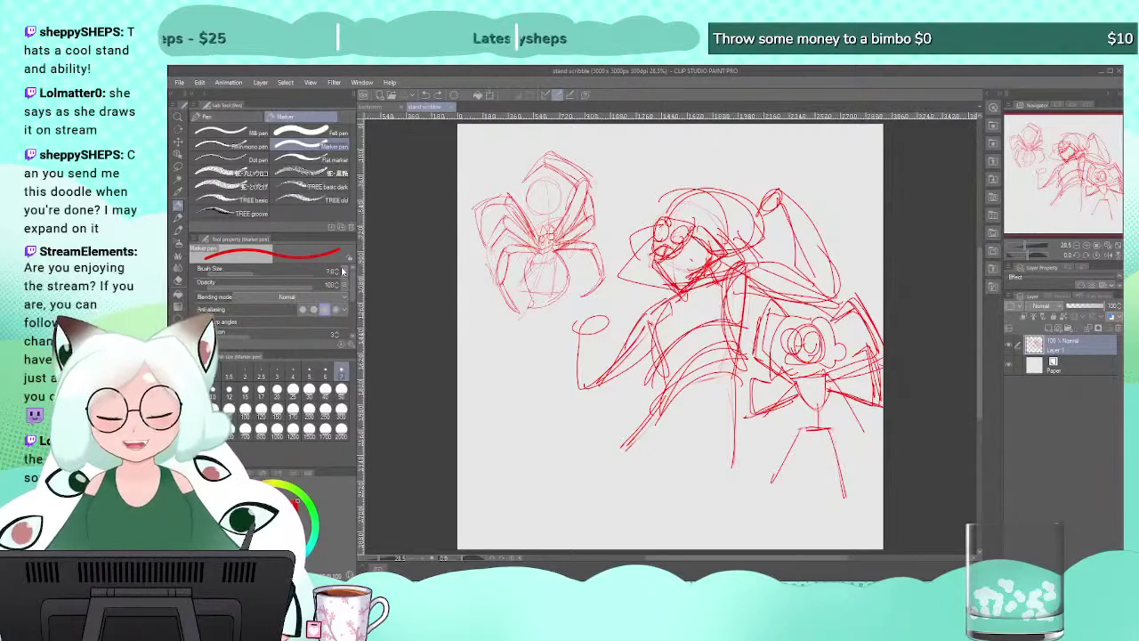
left_click(451, 107)
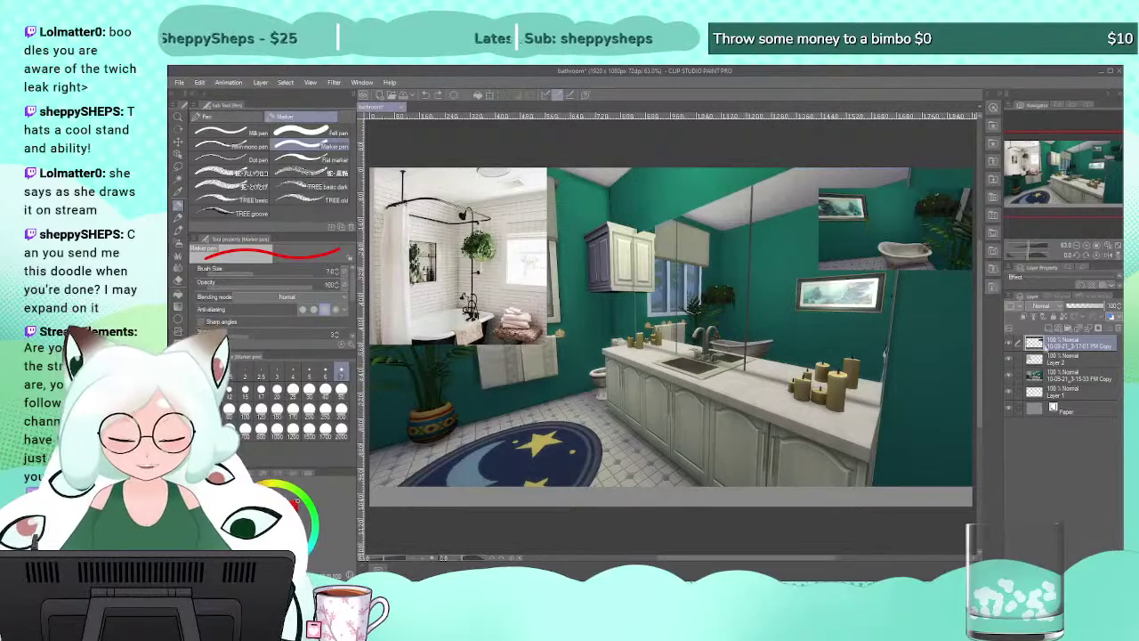
Toggle the visibility of the bathtub picture layer and Layer 2 to check which reference image each holds.
left_click(1008, 345)
left_click(1050, 375)
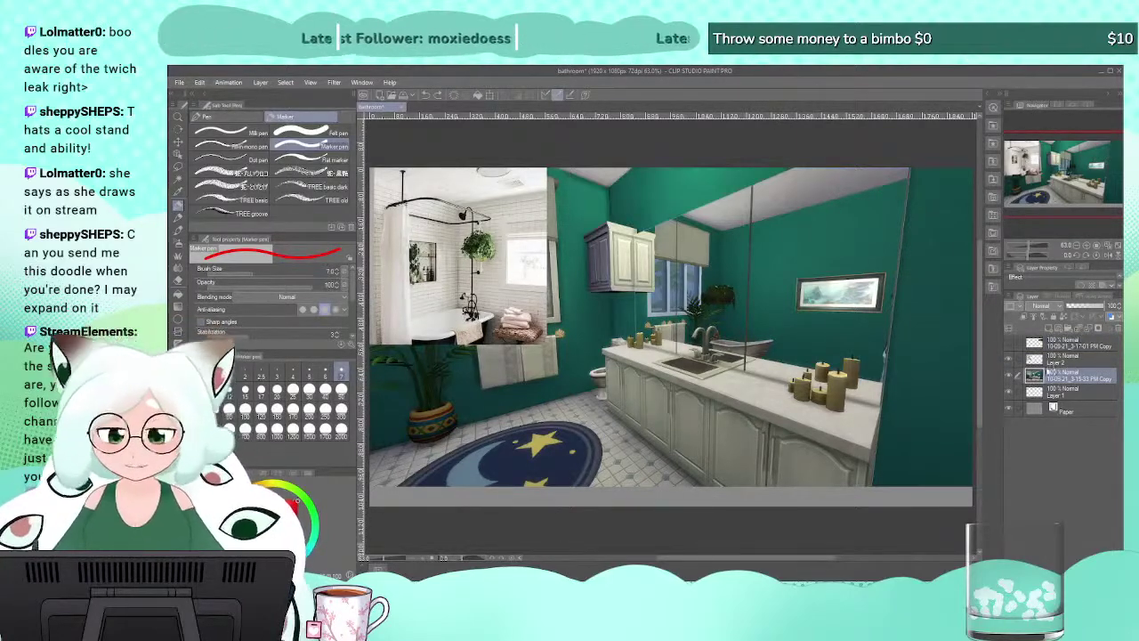
left_click(1064, 361)
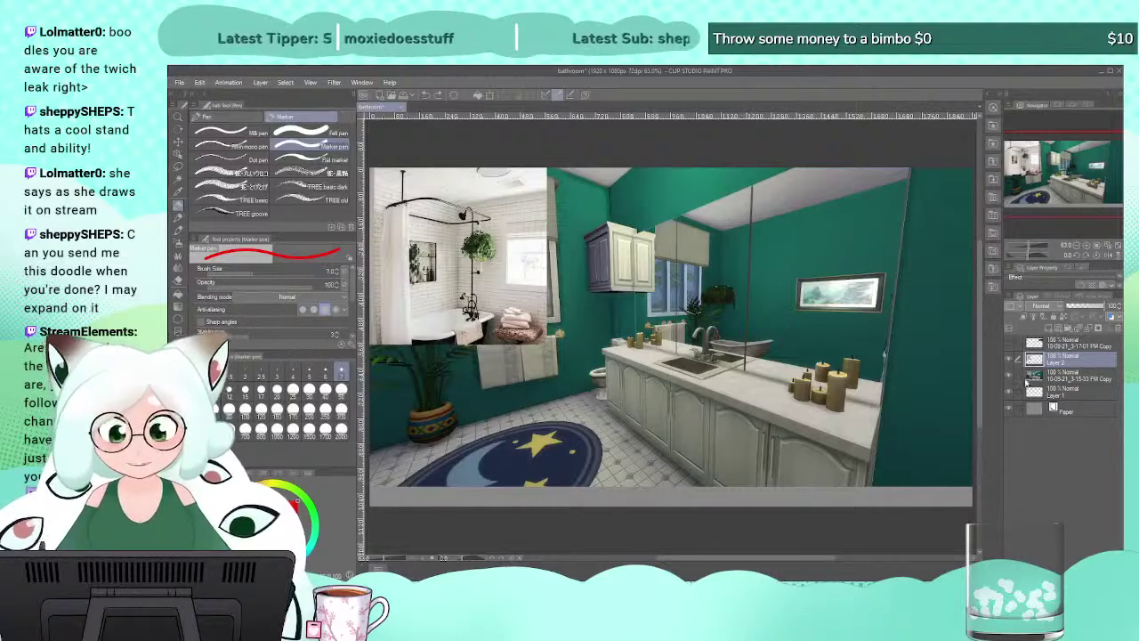
left_click(1009, 361)
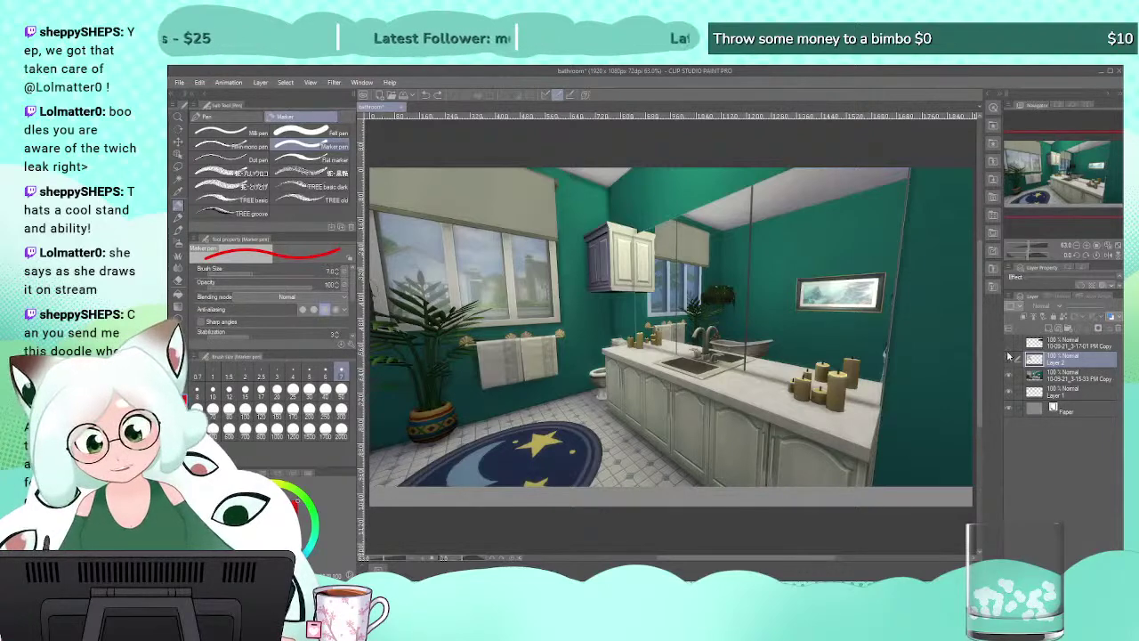
left_click(1008, 343)
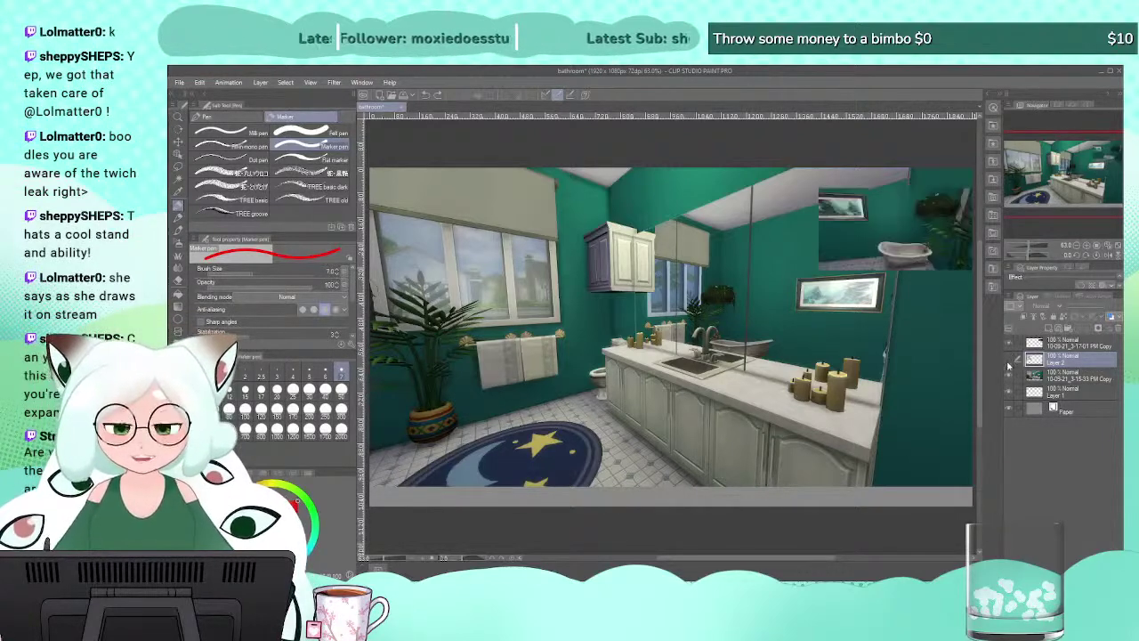
left_click(1008, 360)
Scale the small bathtub picture on the top layer to about 155% and place it over the vanity mirror.
left_click(1064, 344)
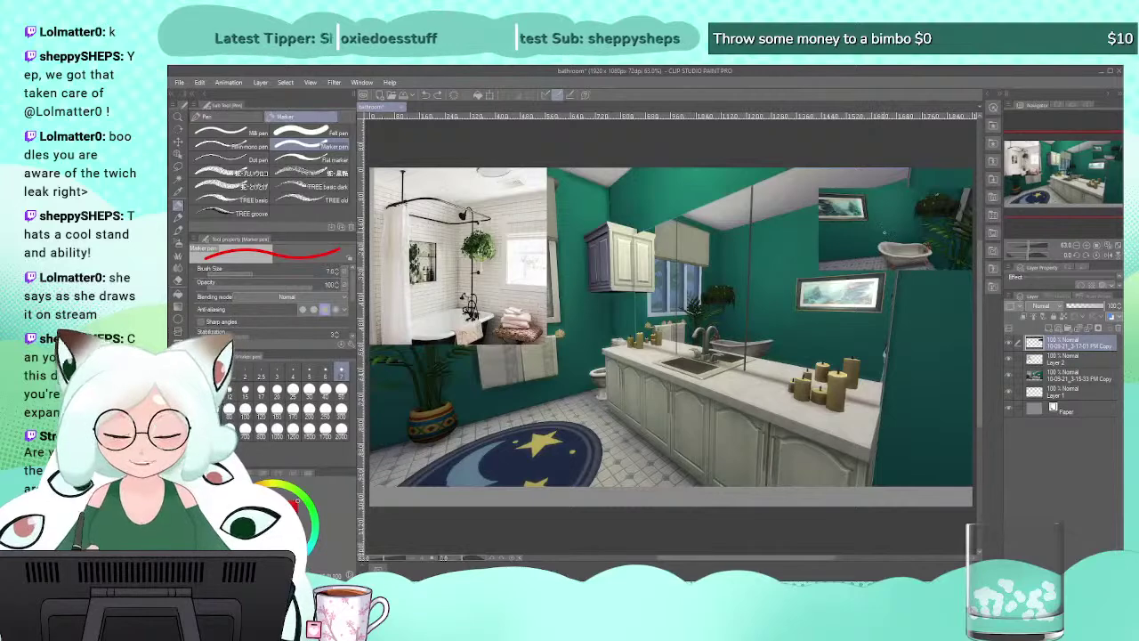
mouse_move(894, 226)
left_mouse_down()
mouse_move(863, 219)
mouse_move(816, 221)
left_mouse_up()
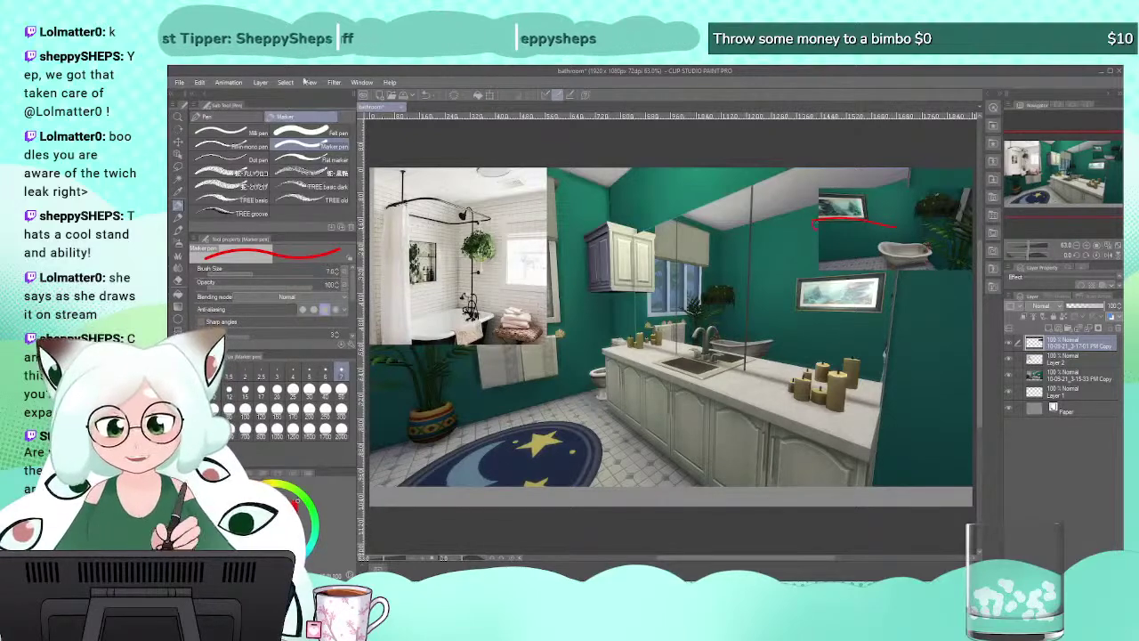
key("ctrl+z")
left_click(178, 143)
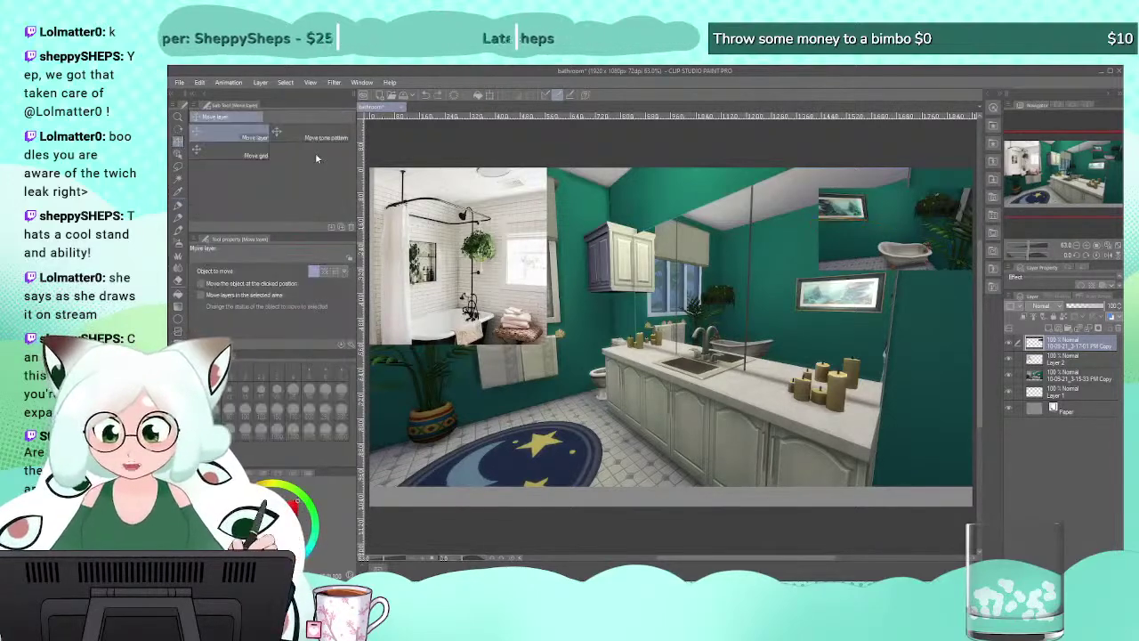
left_click(491, 96)
left_click_drag(818, 269, 489, 443)
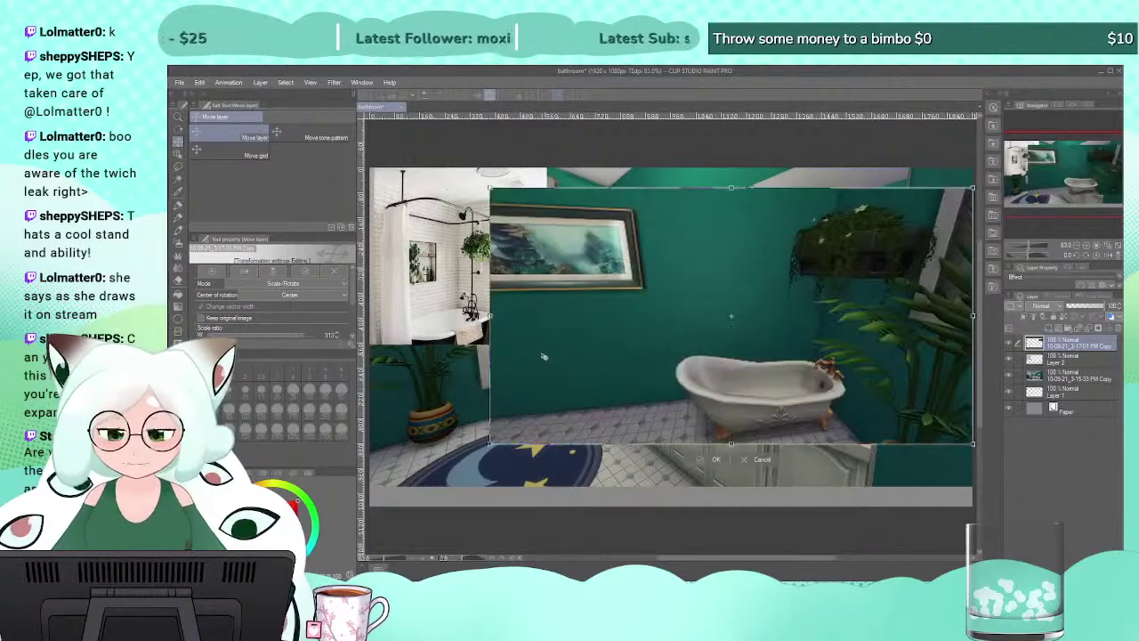
left_click_drag(544, 356, 481, 343)
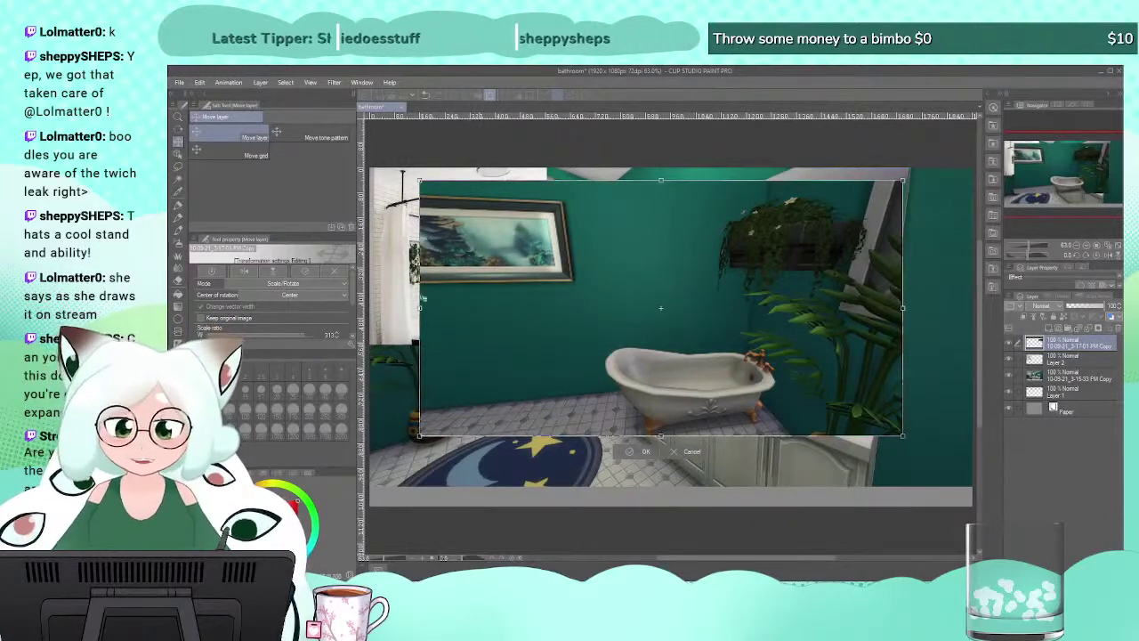
left_click_drag(420, 308, 663, 308)
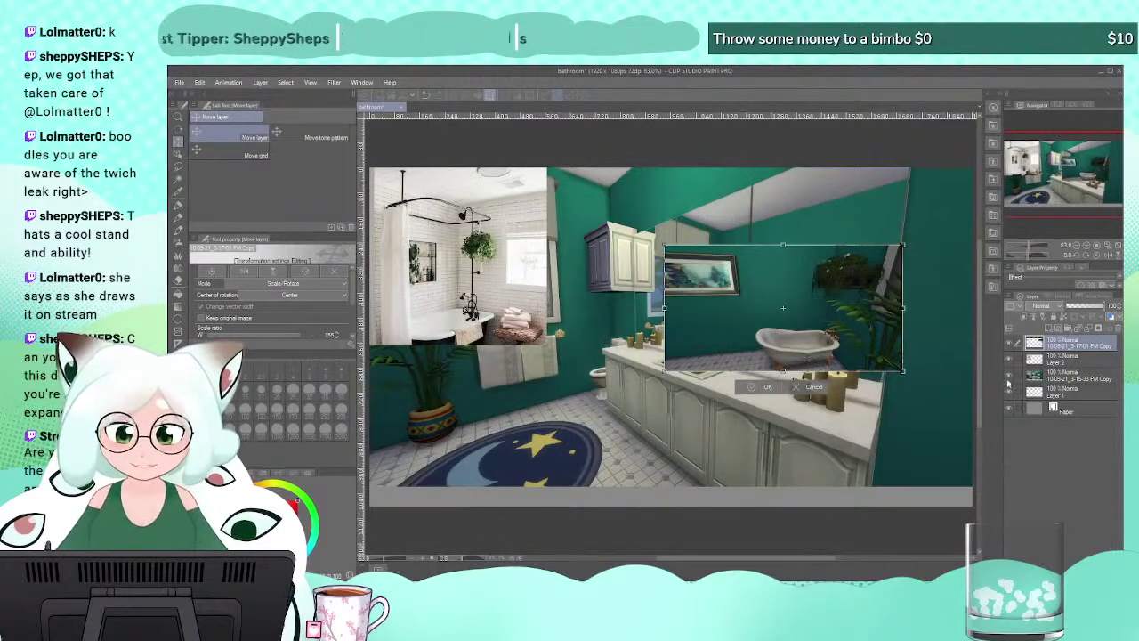
left_click(1009, 375)
key("Return")
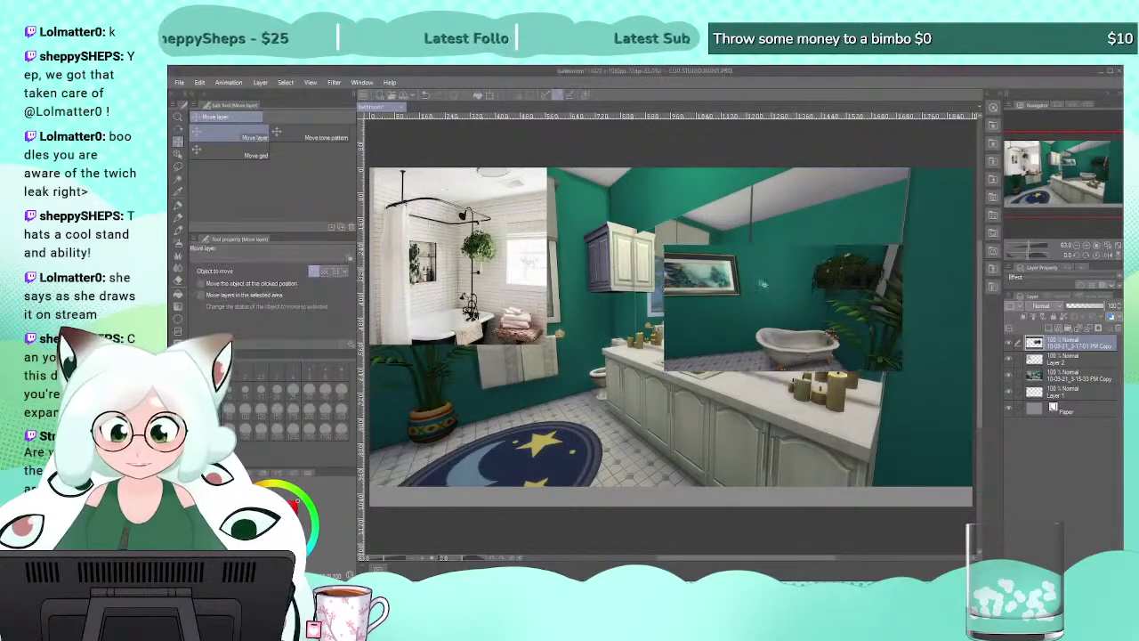
Hide the large vanity room picture layer and move the bathtub picture to the canvas's upper-right corner.
left_click(1061, 383)
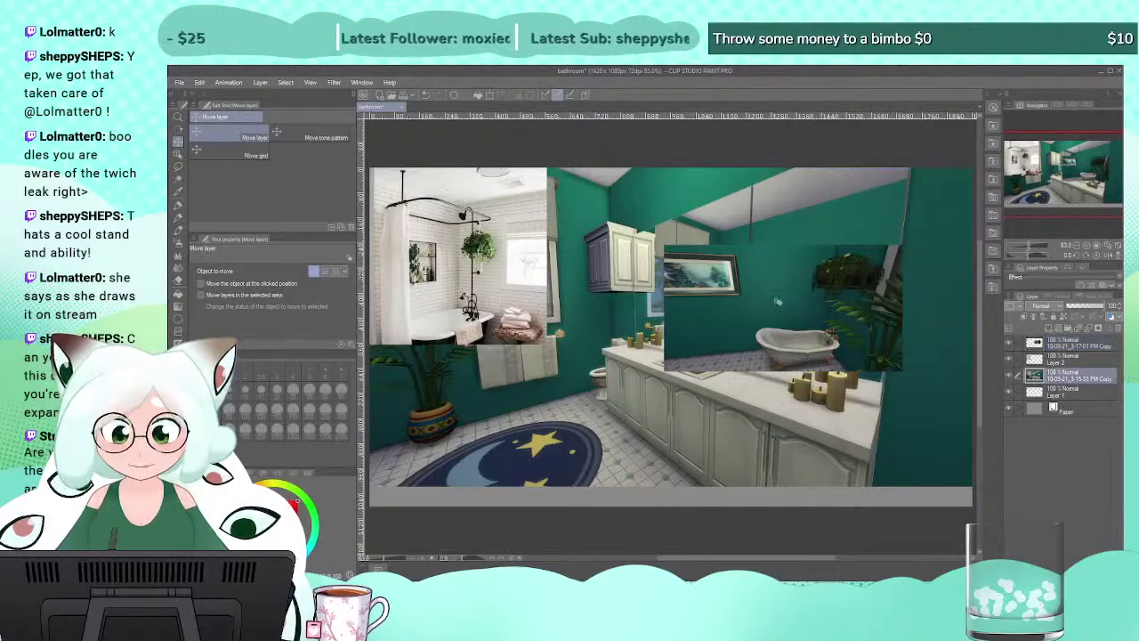
left_click_drag(757, 298, 731, 339)
left_click(1009, 376)
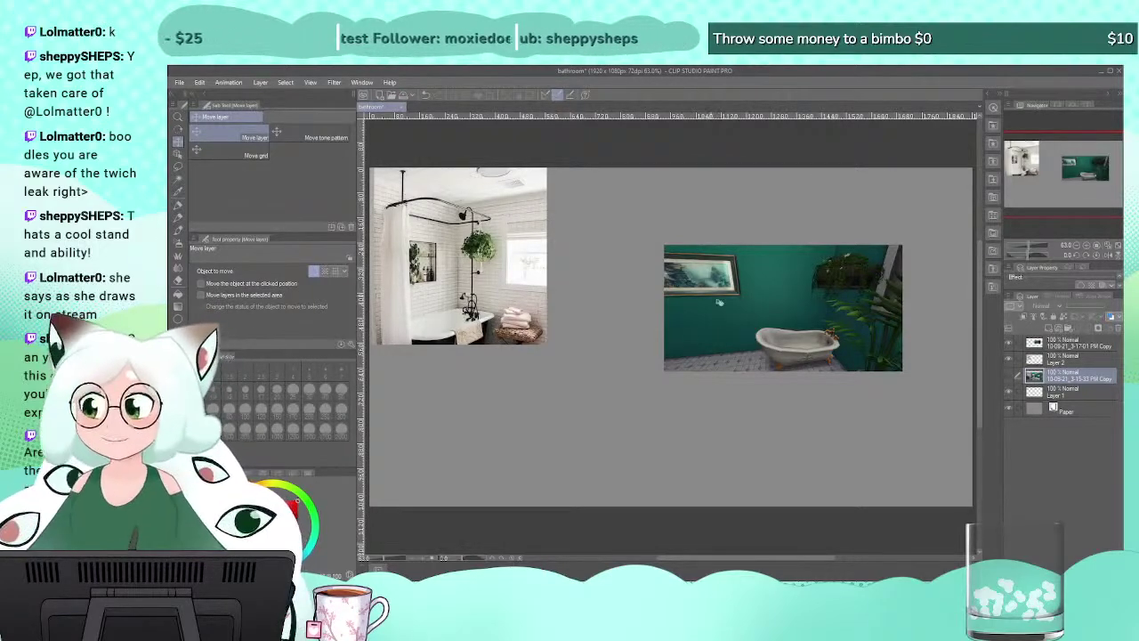
left_click(1072, 342)
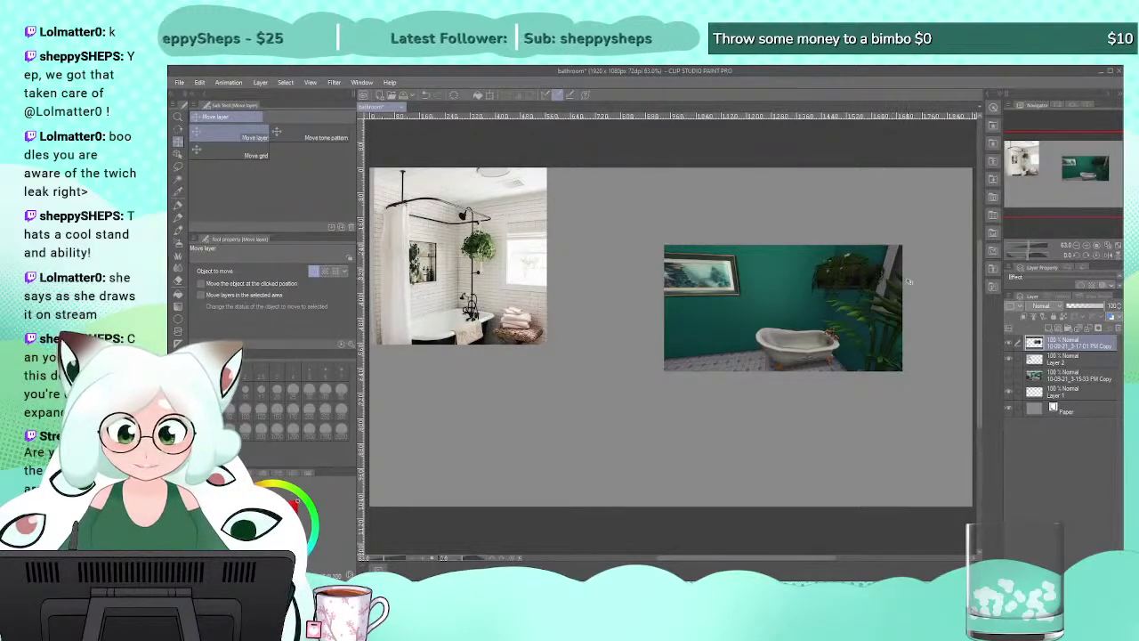
left_click_drag(810, 312, 882, 227)
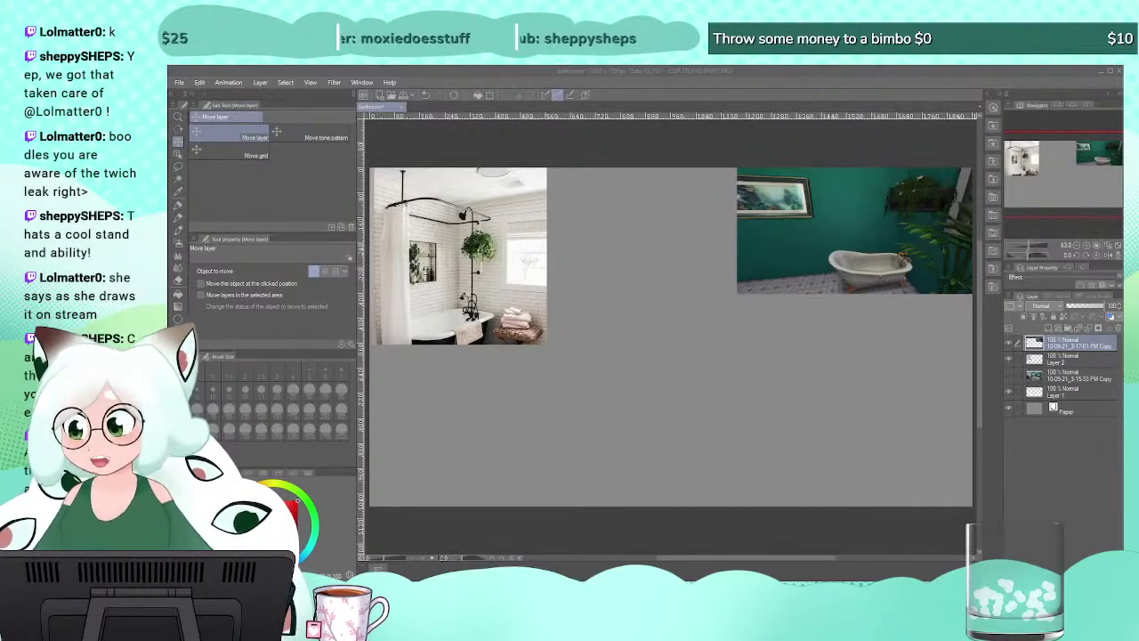
Switch to Floor Plan Creator and delete the bathtub and the 200 × 78 cm box from the room.
key("alt+Tab")
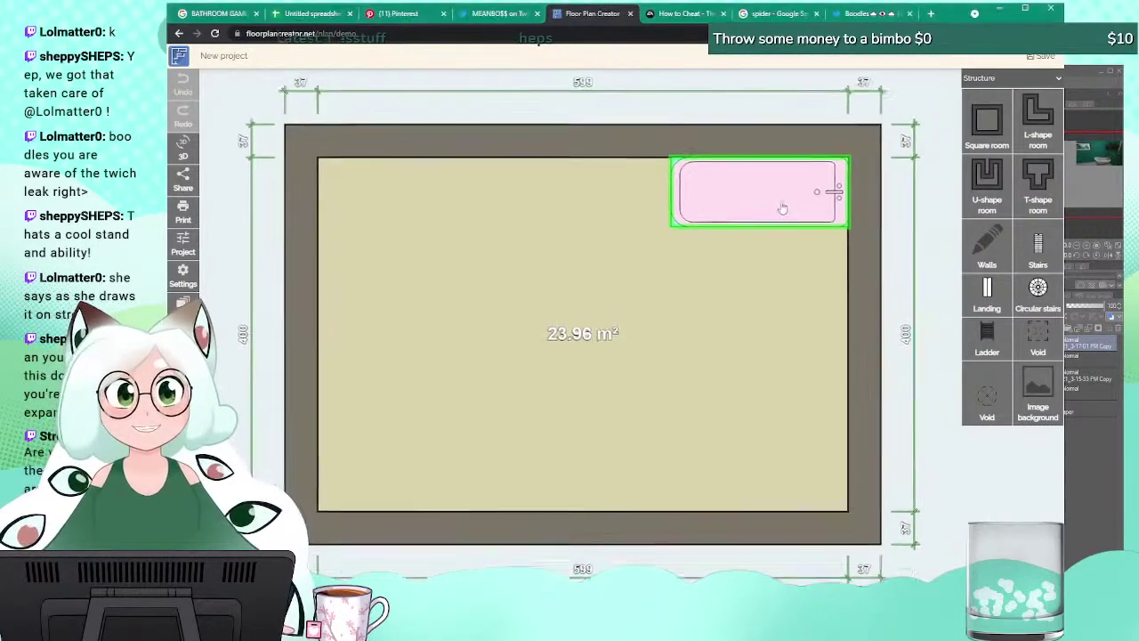
left_click_drag(783, 208, 683, 204)
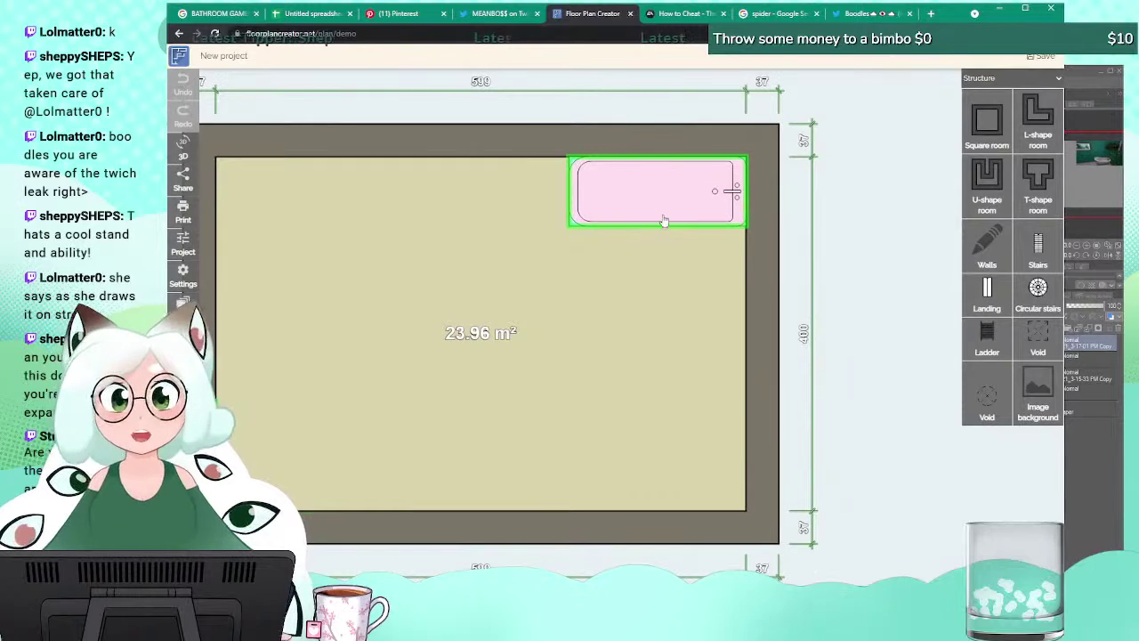
left_click(651, 221)
mouse_move(633, 192)
left_mouse_down()
mouse_move(602, 208)
mouse_move(606, 239)
mouse_move(628, 186)
mouse_move(596, 292)
left_mouse_up()
left_click_drag(598, 218, 542, 237)
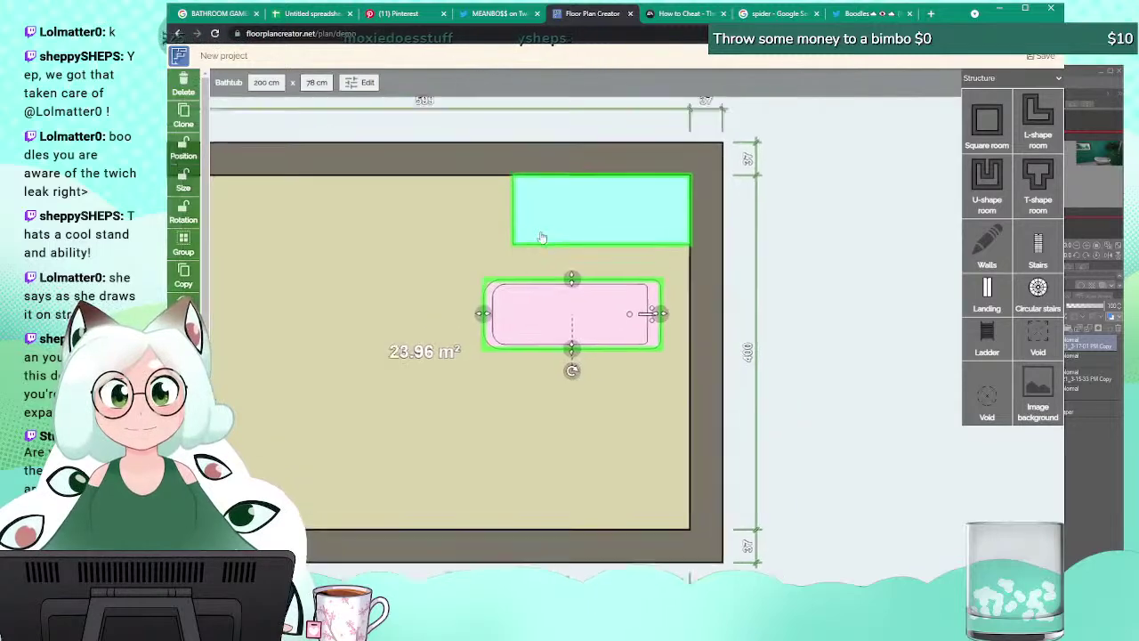
left_click(634, 175)
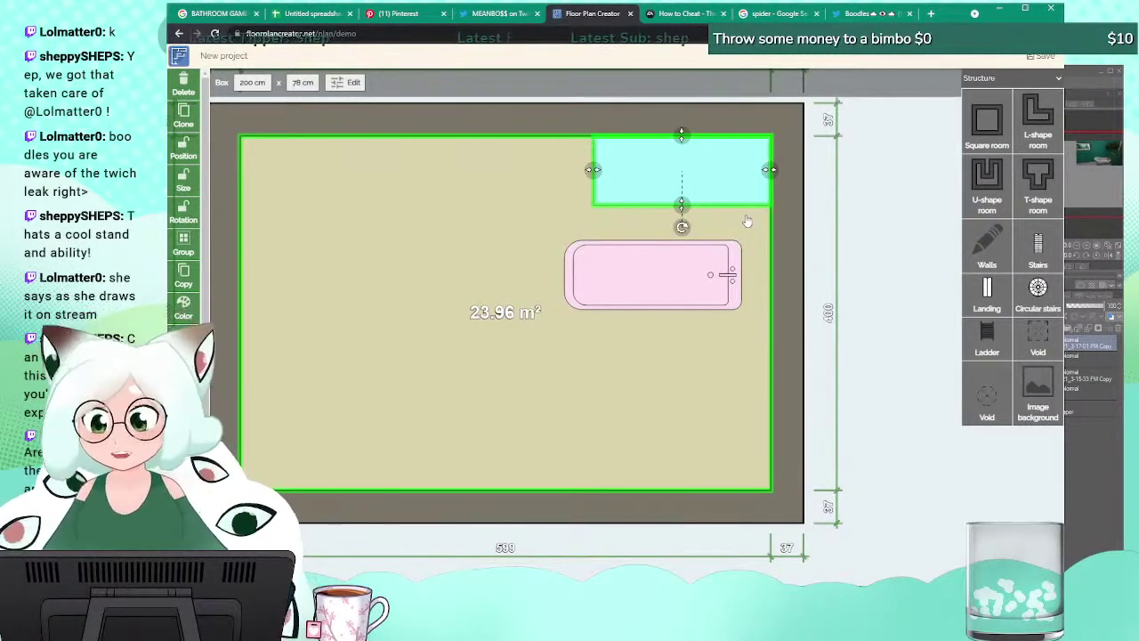
key("Delete")
left_click(666, 287)
key("Delete")
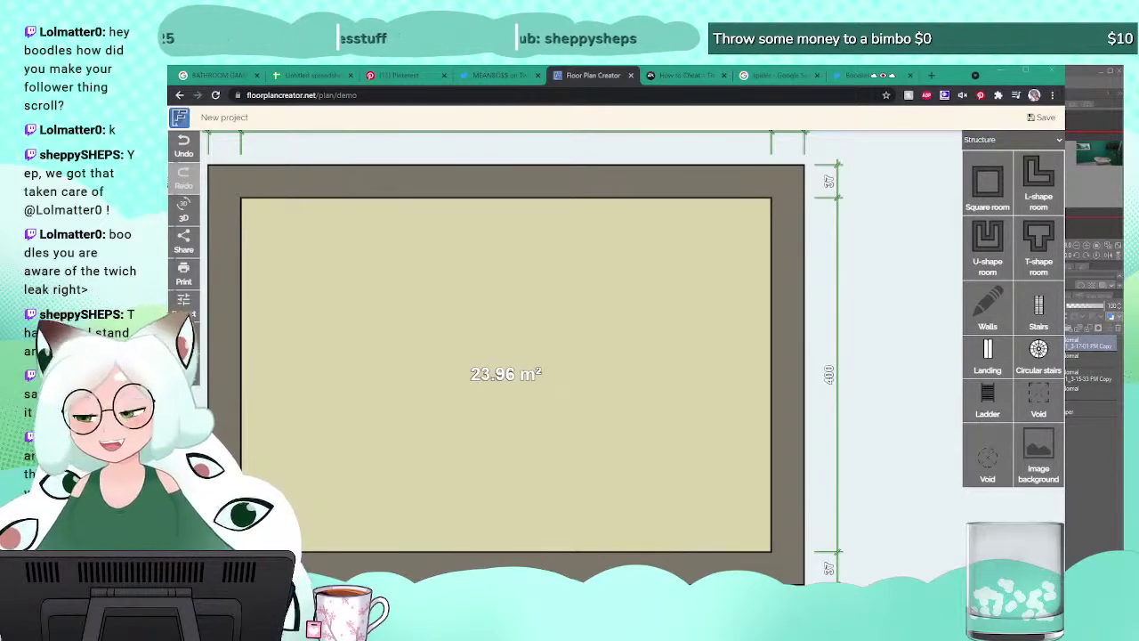
Narrow the browser window so the reference canvas shows beside it, and list the Bathroom fixtures in the object library.
left_click(961, 87)
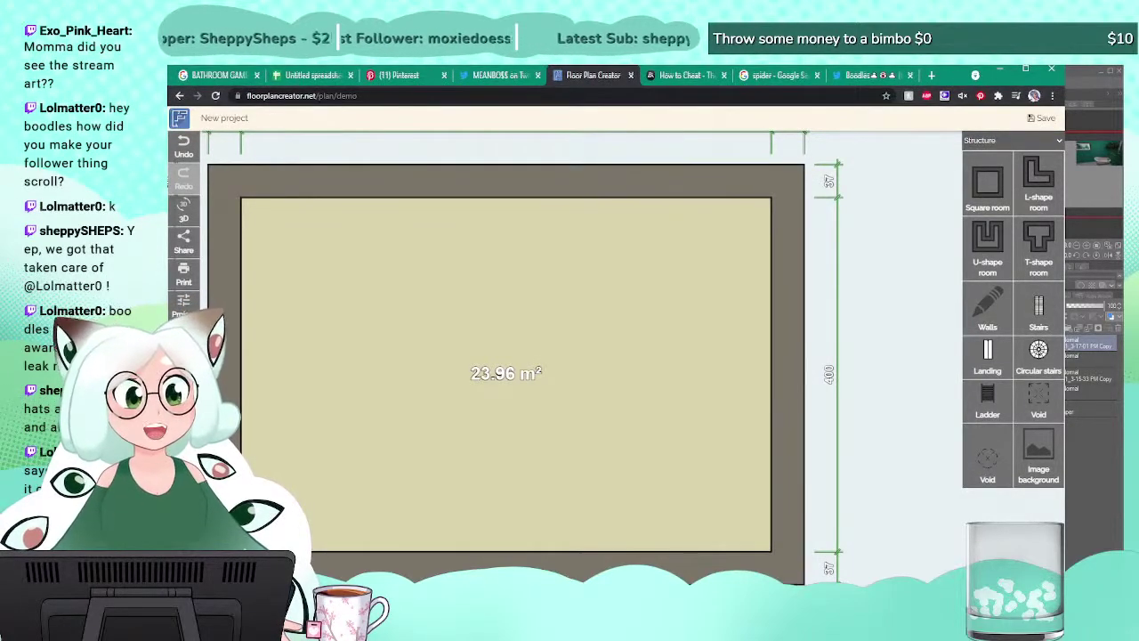
left_click_drag(1064, 65, 930, 81)
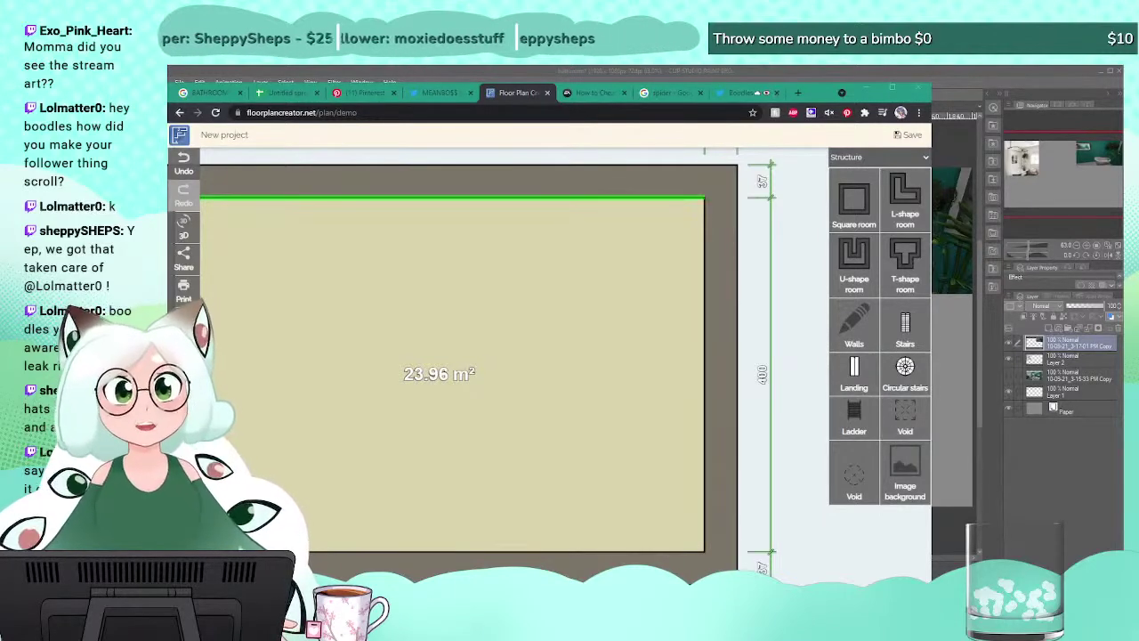
left_click(271, 198)
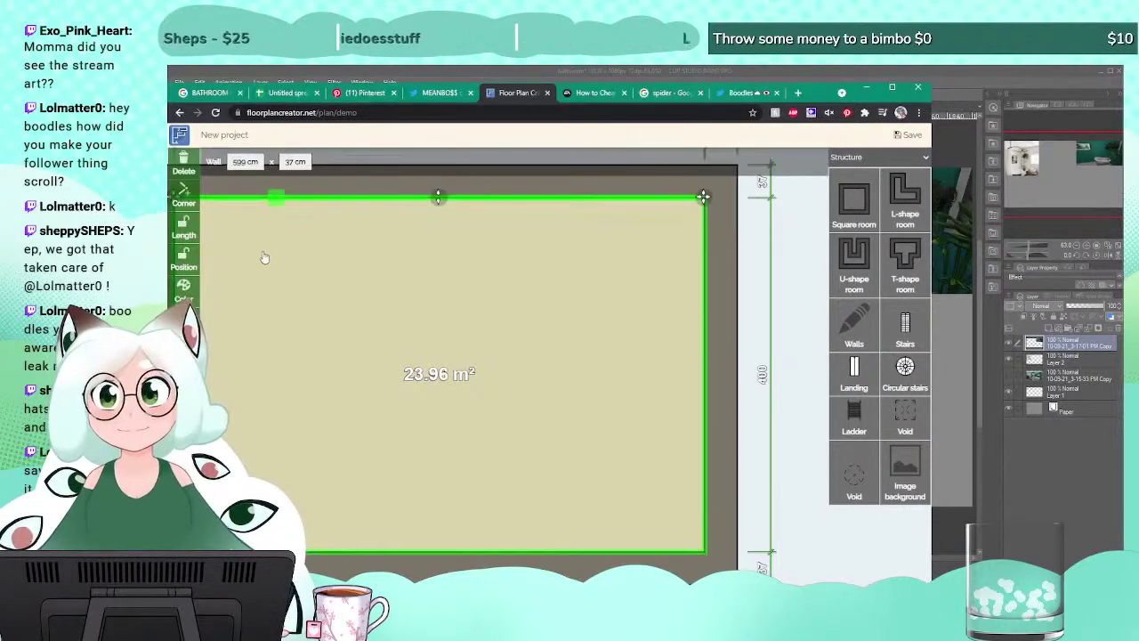
left_click(793, 292)
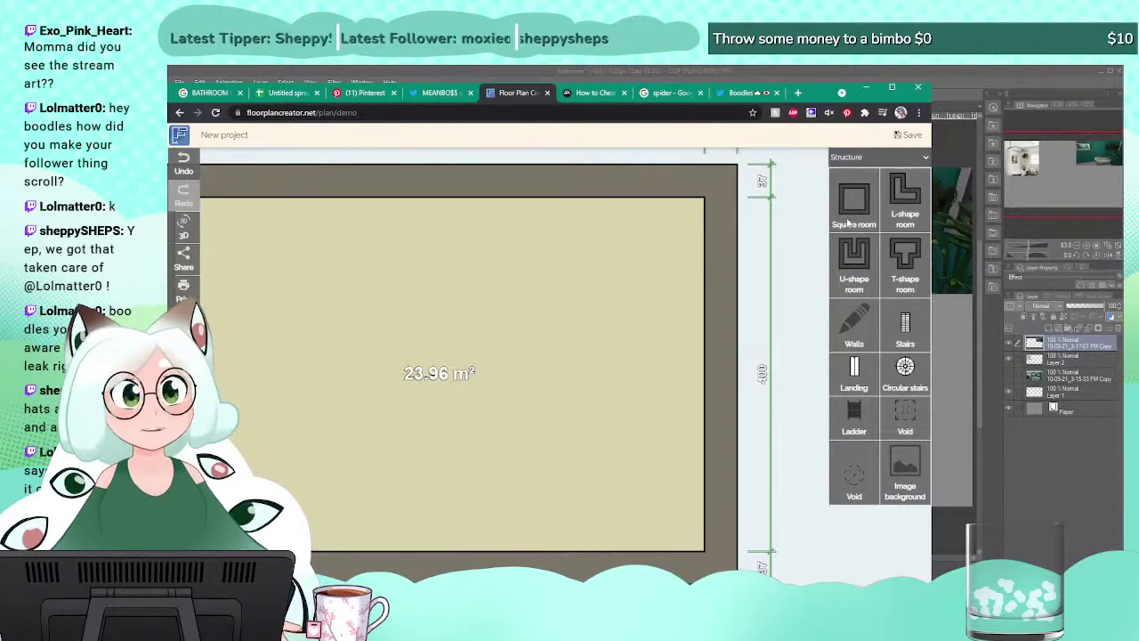
scroll(847, 223, "down", 5)
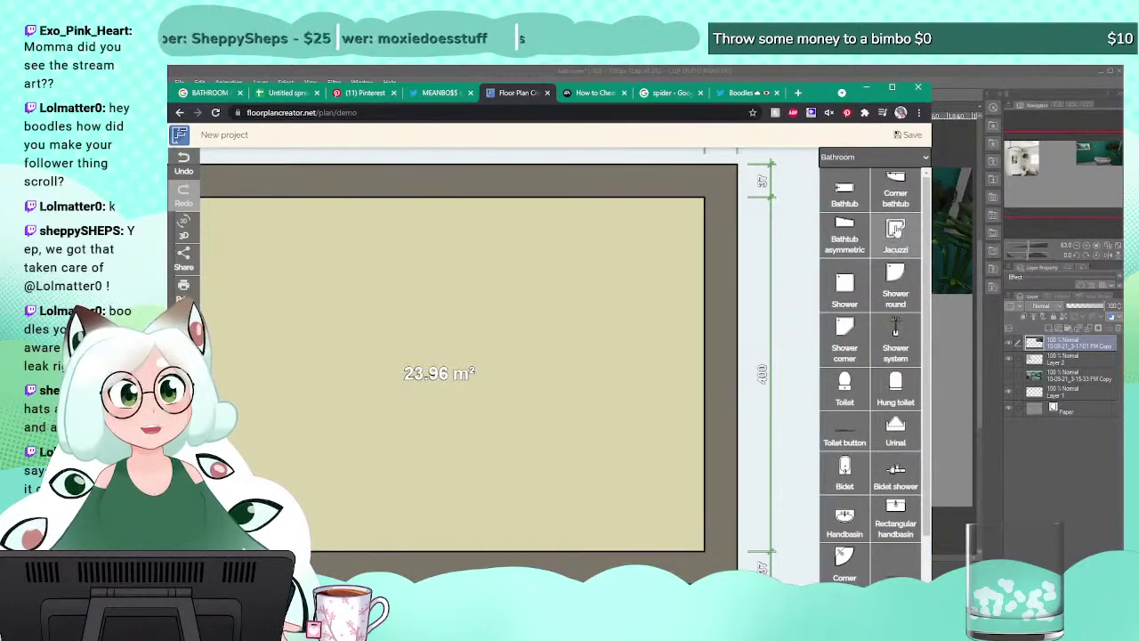
Place a Bathtub in the room's upper-right corner and rotate it 180° so its taps face the right wall.
scroll(879, 431, "down", 3)
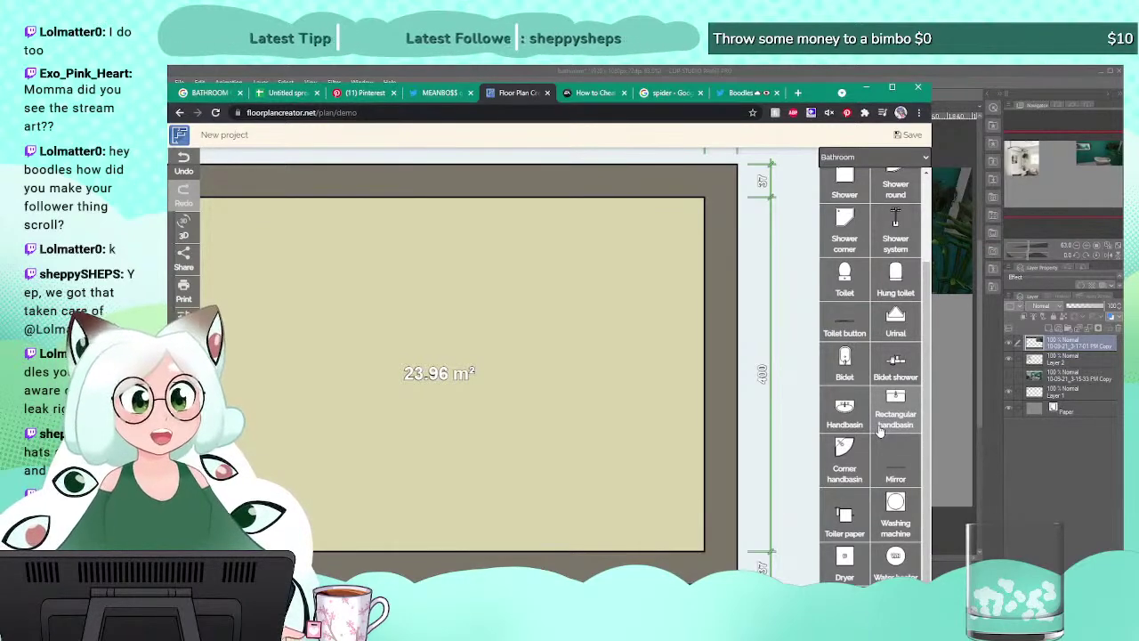
scroll(879, 429, "up", 3)
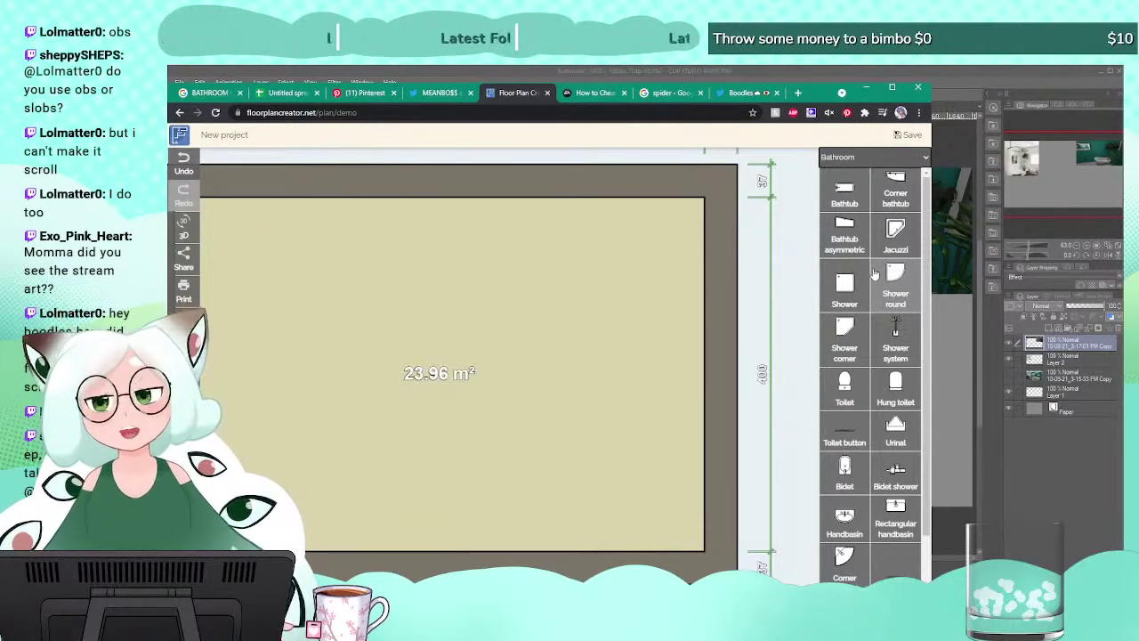
left_click(850, 192)
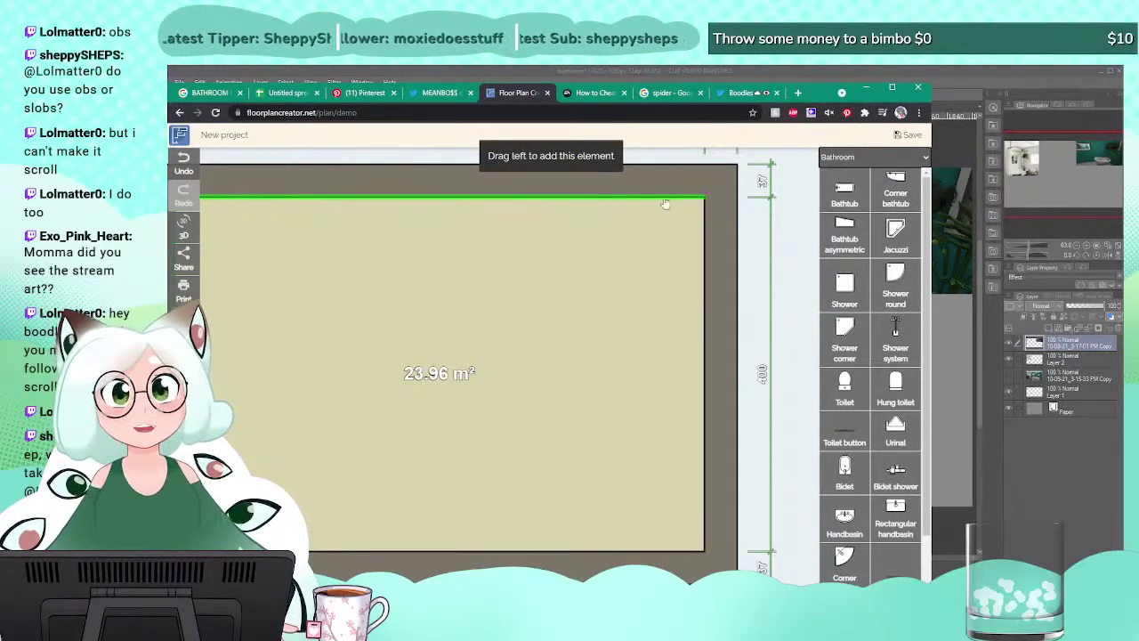
mouse_move(846, 192)
left_mouse_down()
mouse_move(784, 191)
mouse_move(614, 238)
mouse_move(639, 231)
left_mouse_up()
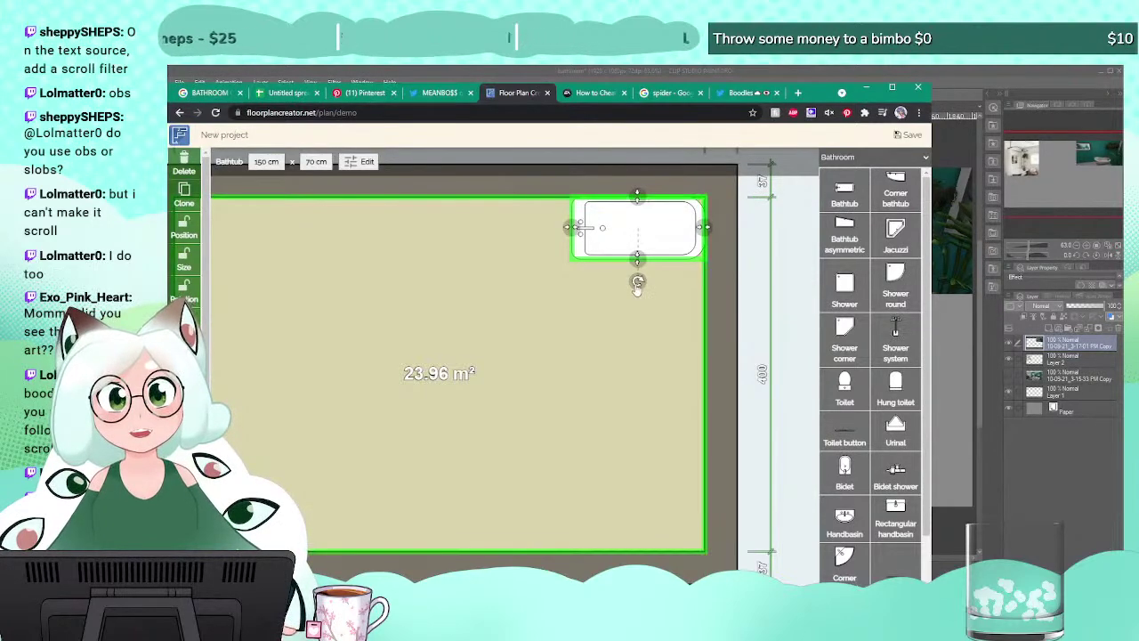
left_click_drag(637, 281, 637, 103)
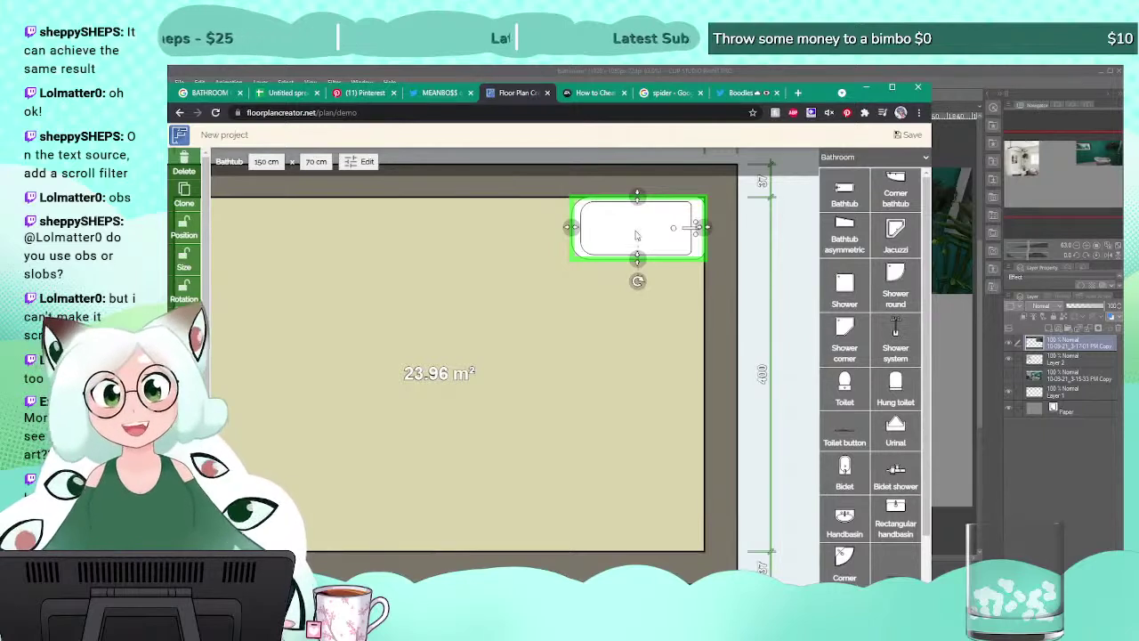
left_click_drag(636, 236, 631, 233)
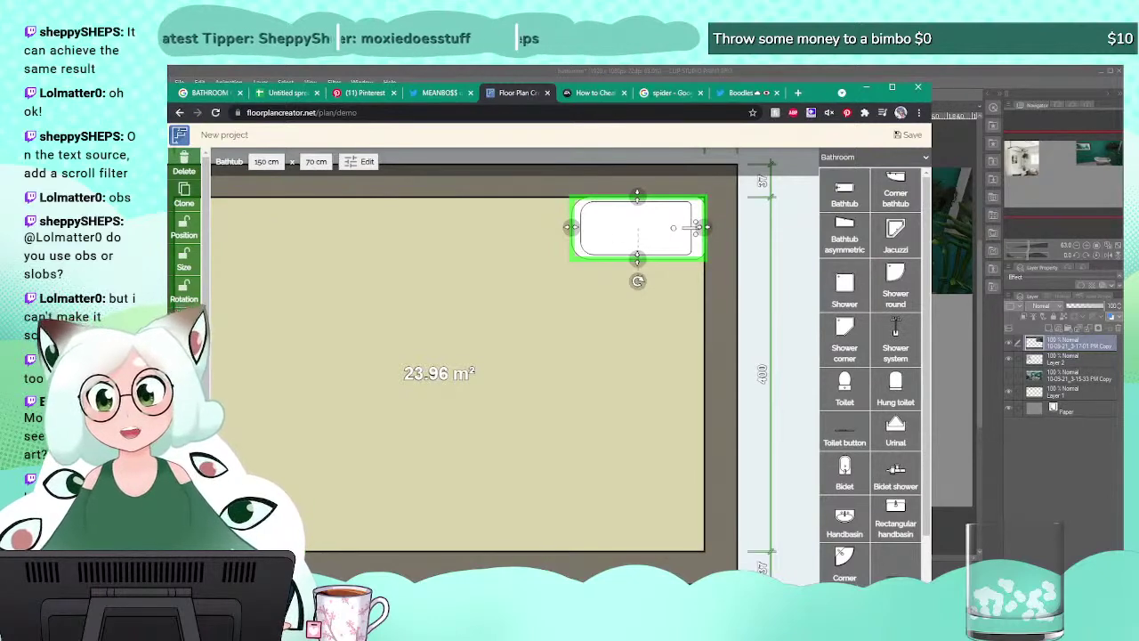
left_click(818, 301)
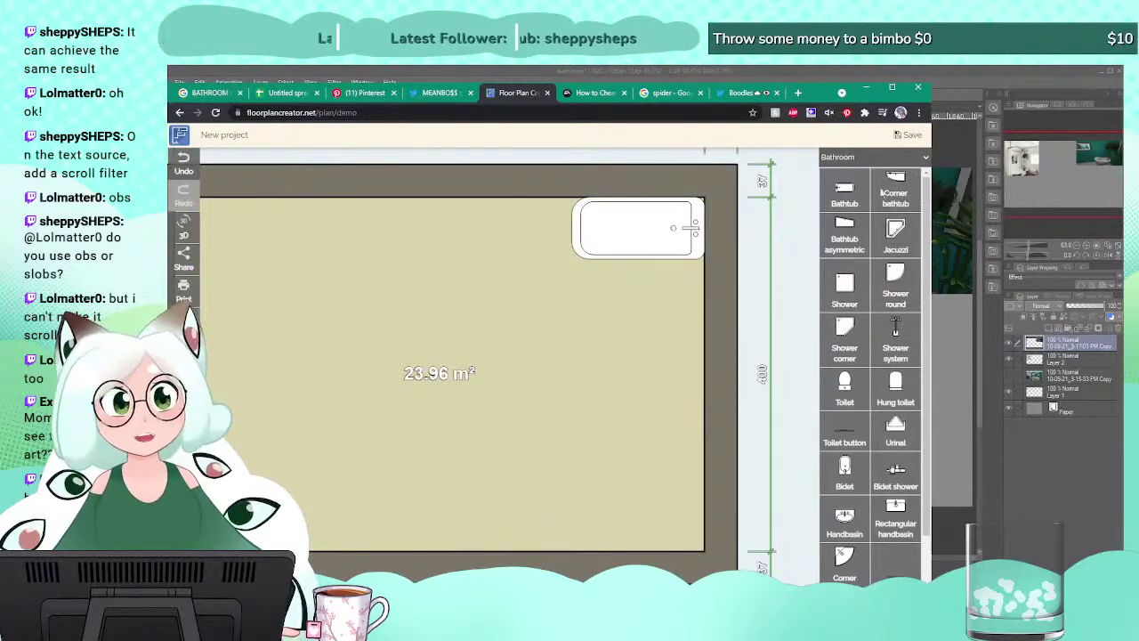
left_click(827, 300)
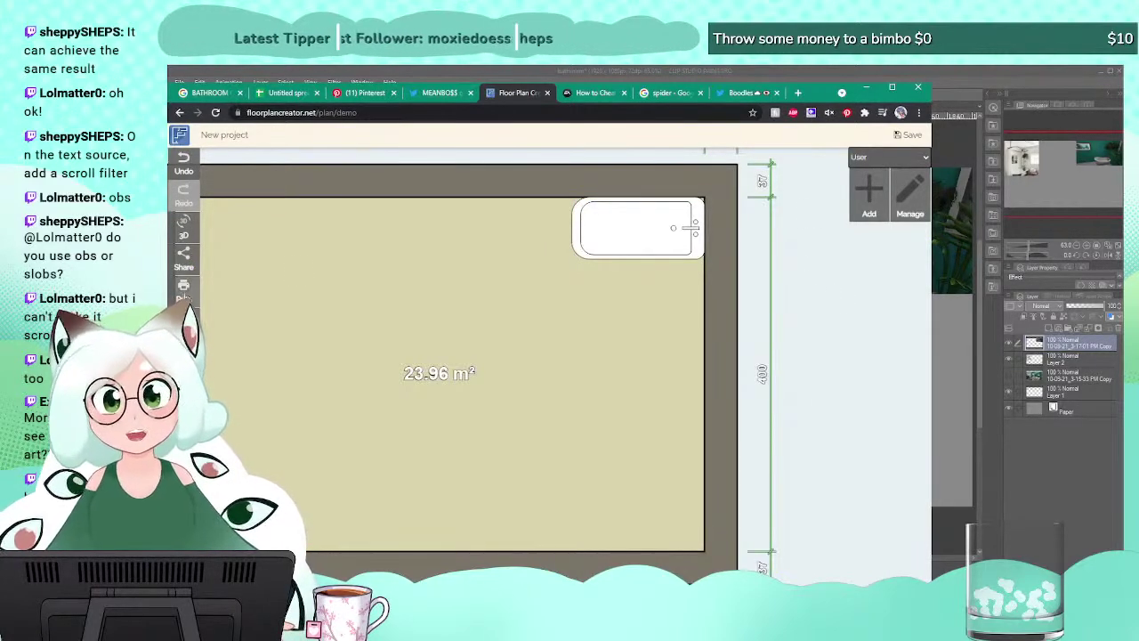
Show the room in 3D and bring the corner bathtub into a close view.
left_click(184, 230)
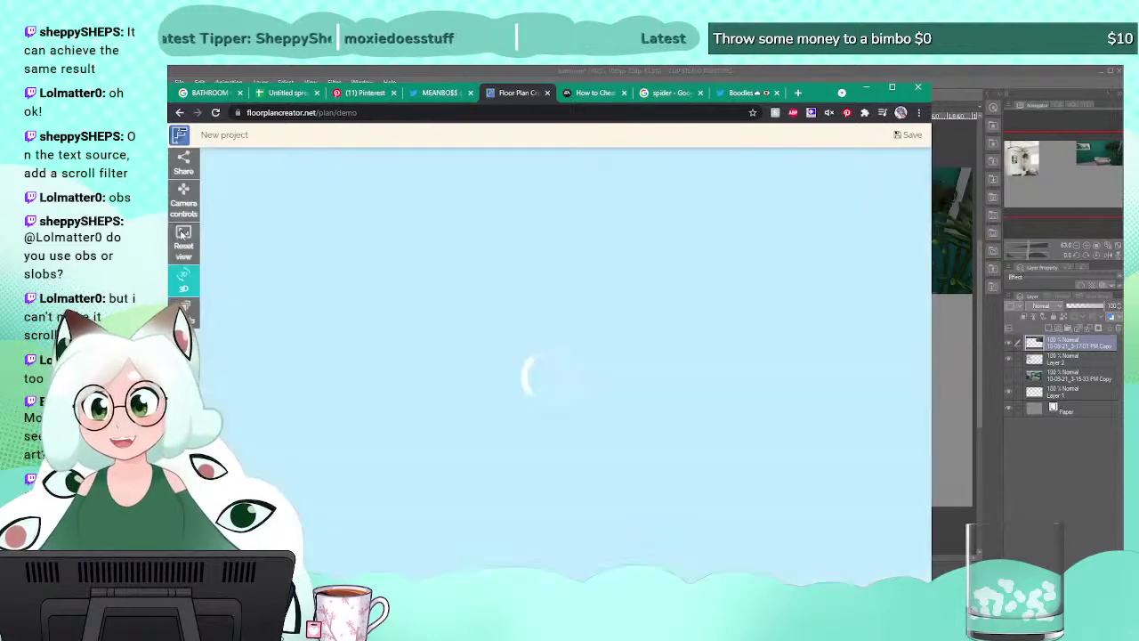
scroll(756, 423, "up", 5)
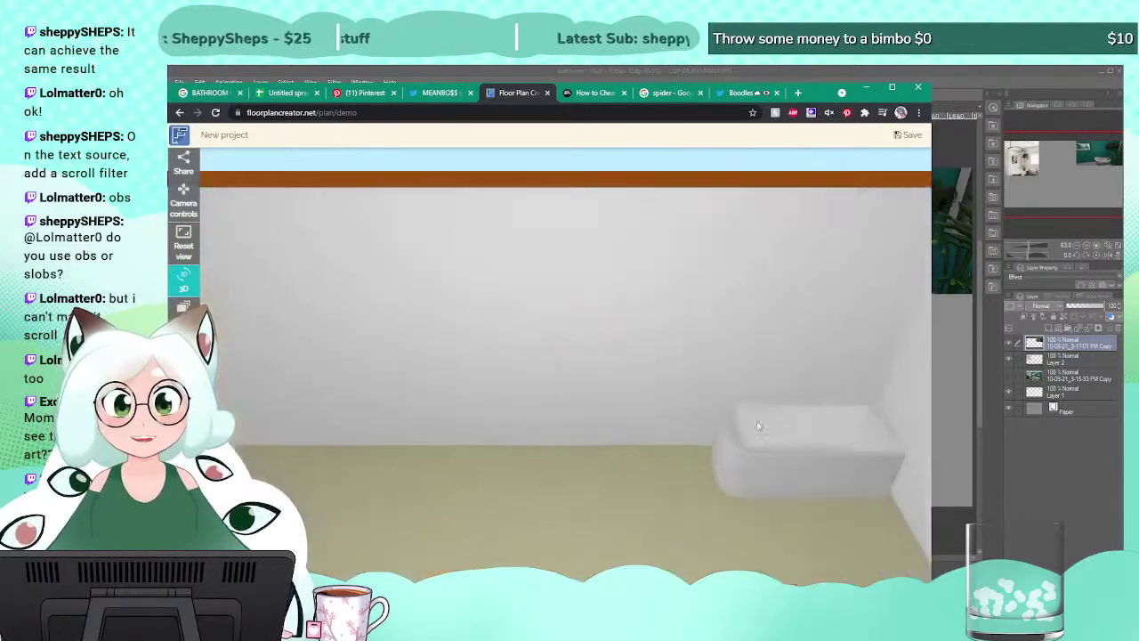
scroll(756, 425, "down", 5)
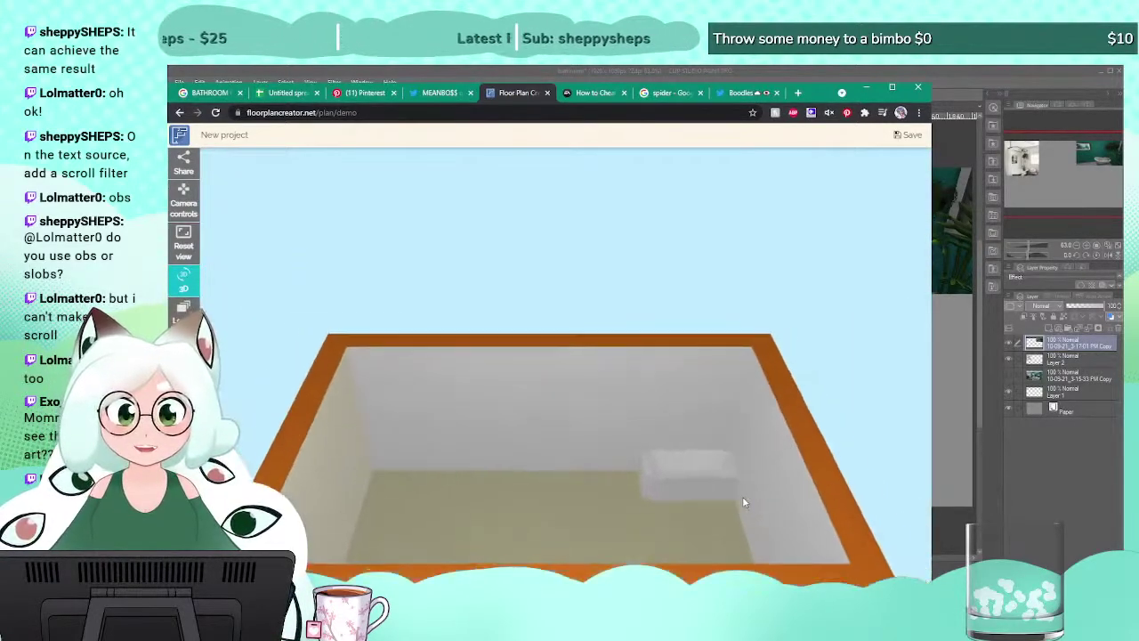
scroll(742, 498, "down", 2)
left_click_drag(681, 474, 603, 367)
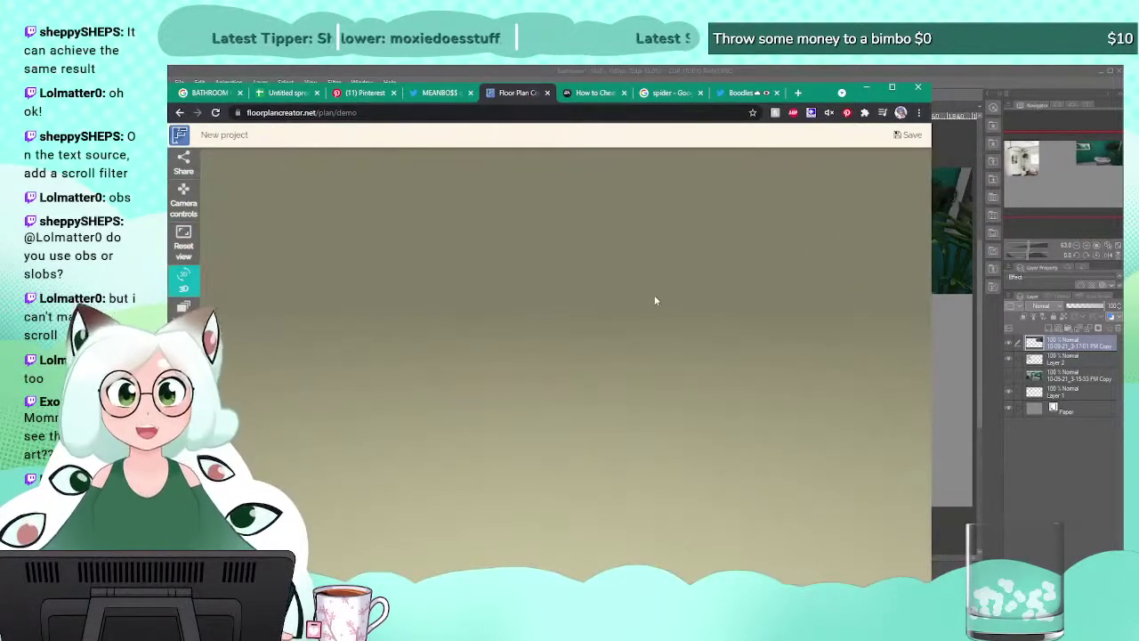
scroll(654, 296, "down", 5)
scroll(591, 400, "up", 4)
left_click_drag(585, 422, 646, 415)
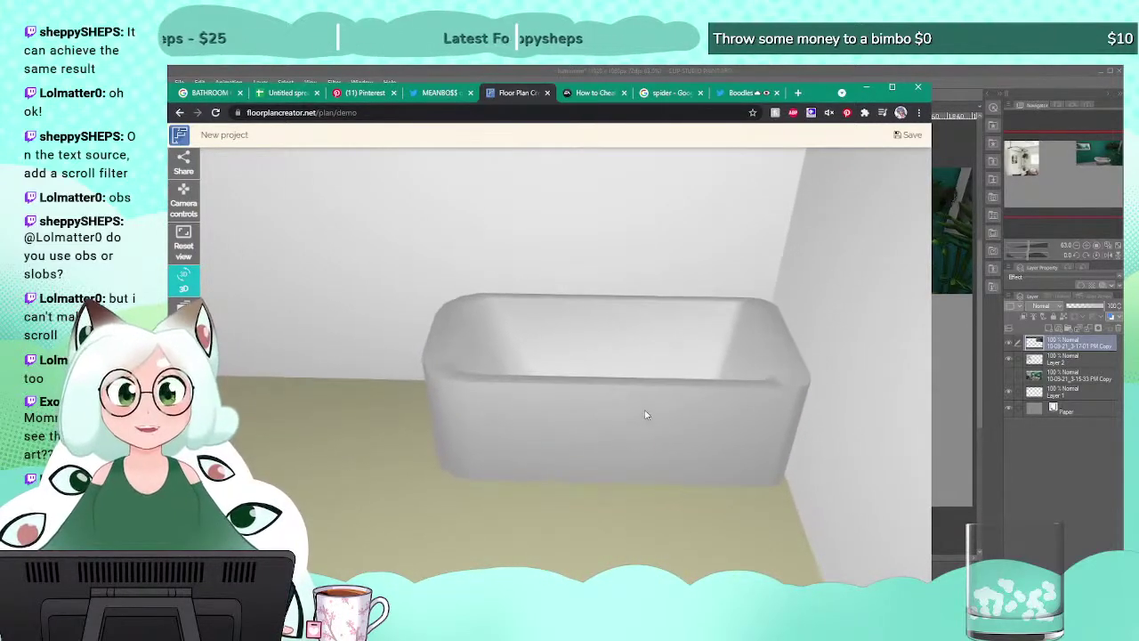
Set the 3D camera mode to First person (old) and look at the bathtub from the front and above.
left_click(185, 203)
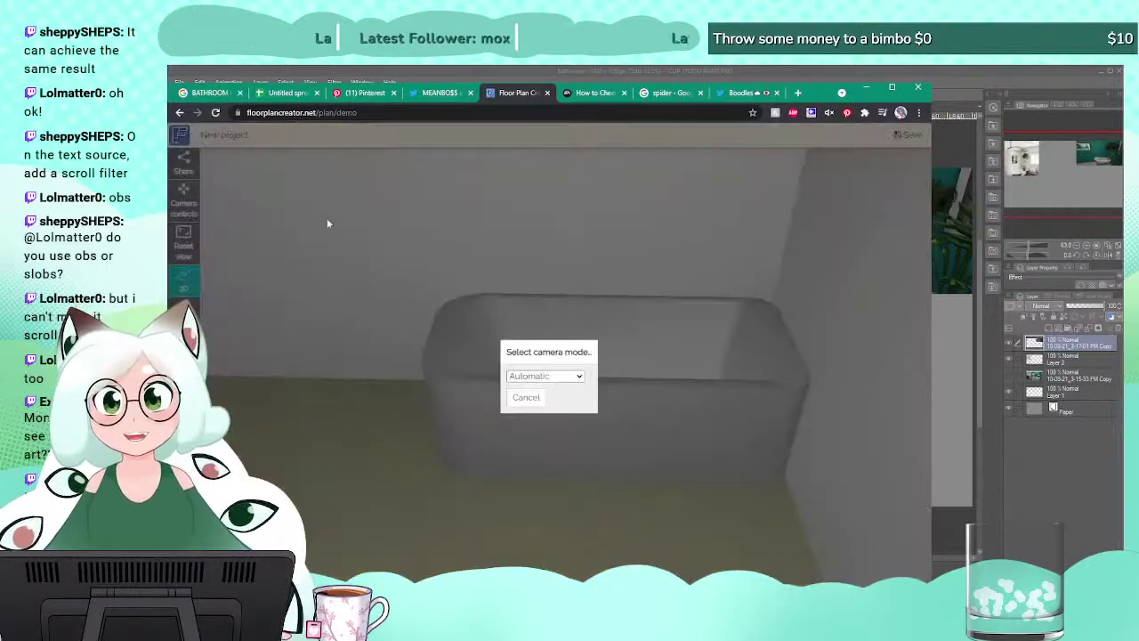
left_click(526, 397)
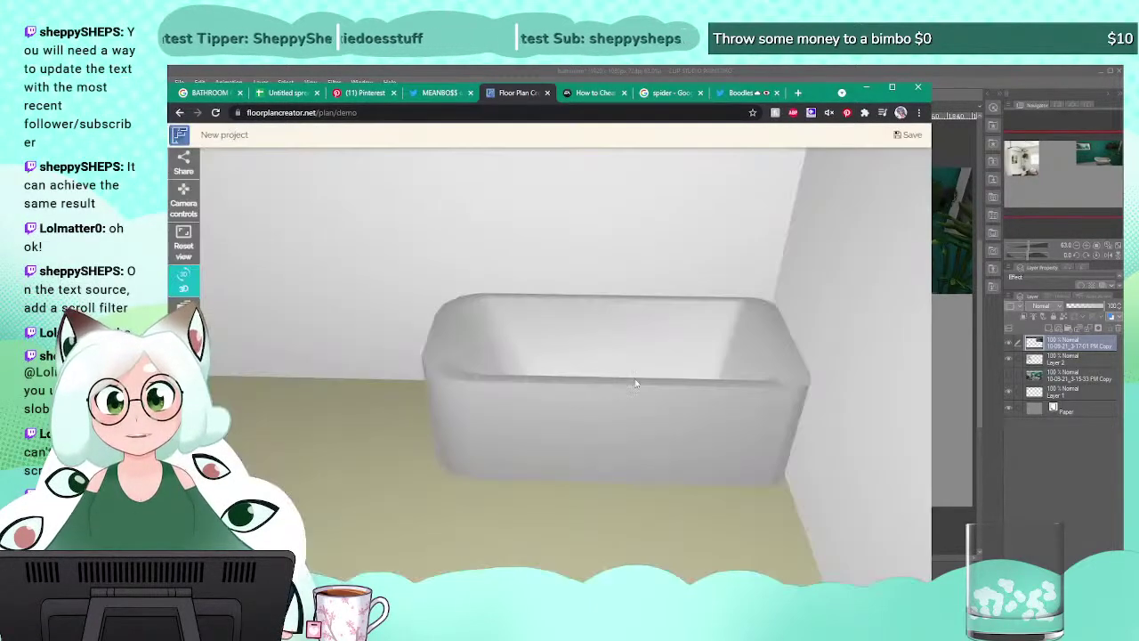
mouse_move(659, 399)
left_mouse_down()
mouse_move(668, 348)
mouse_move(662, 371)
mouse_move(676, 370)
mouse_move(663, 381)
left_mouse_up()
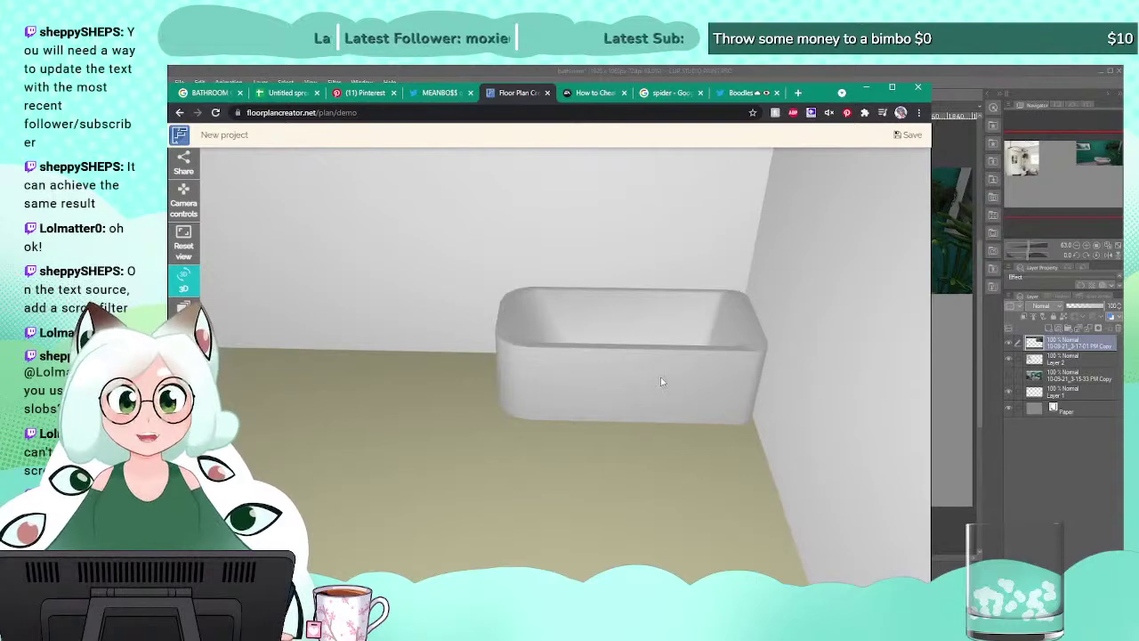
scroll(663, 381, "down", 6)
scroll(666, 380, "up", 15)
scroll(678, 325, "up", 4)
scroll(680, 327, "down", 13)
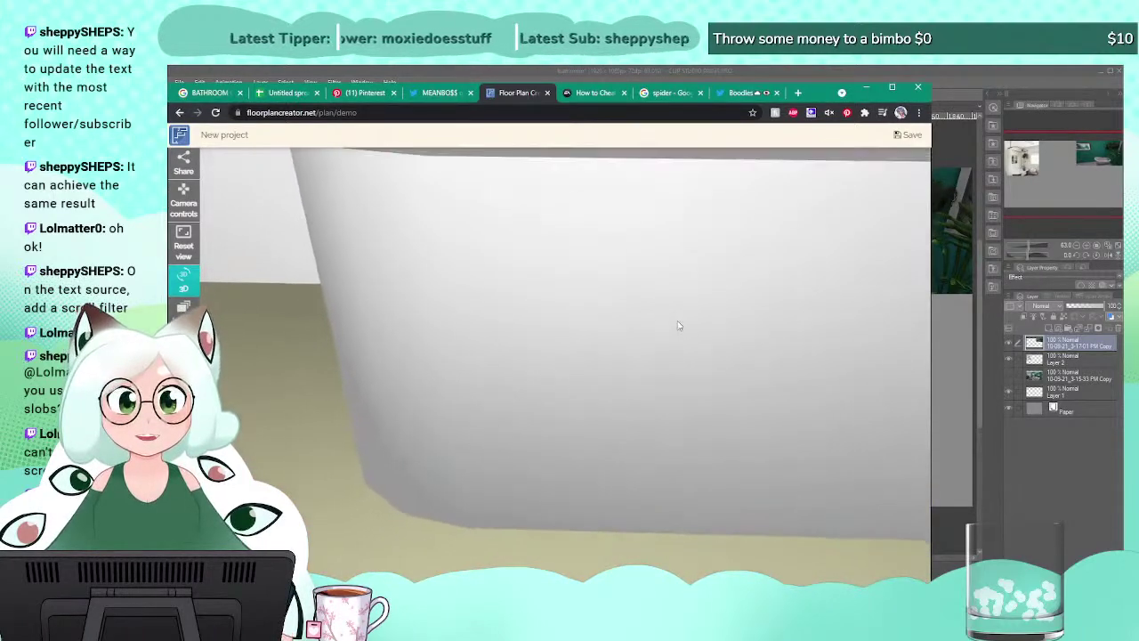
left_click_drag(715, 341, 651, 386)
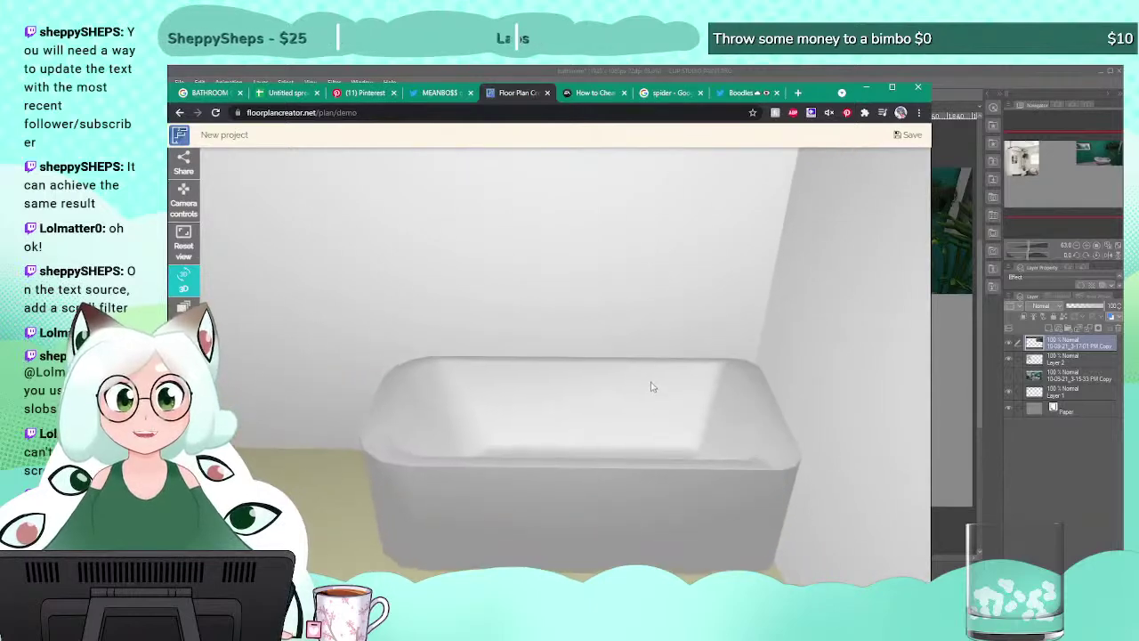
Revisit the camera mode, frame the bathtub and room corner from a low front angle, and paste a capture into the Clip Studio Paint canvas.
left_click(189, 196)
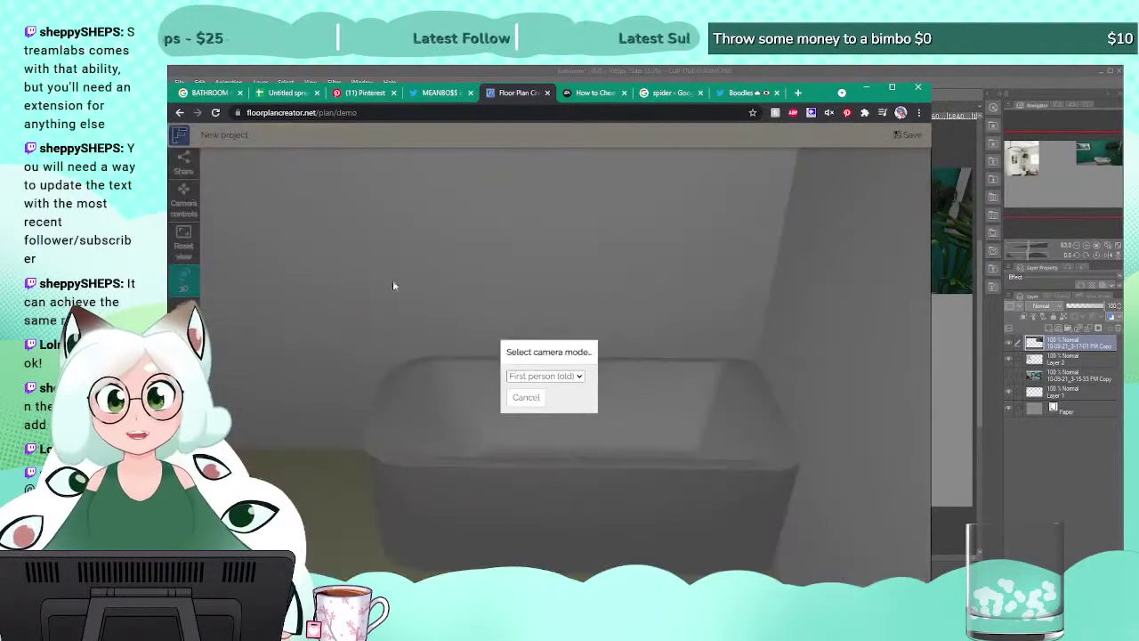
left_click(525, 397)
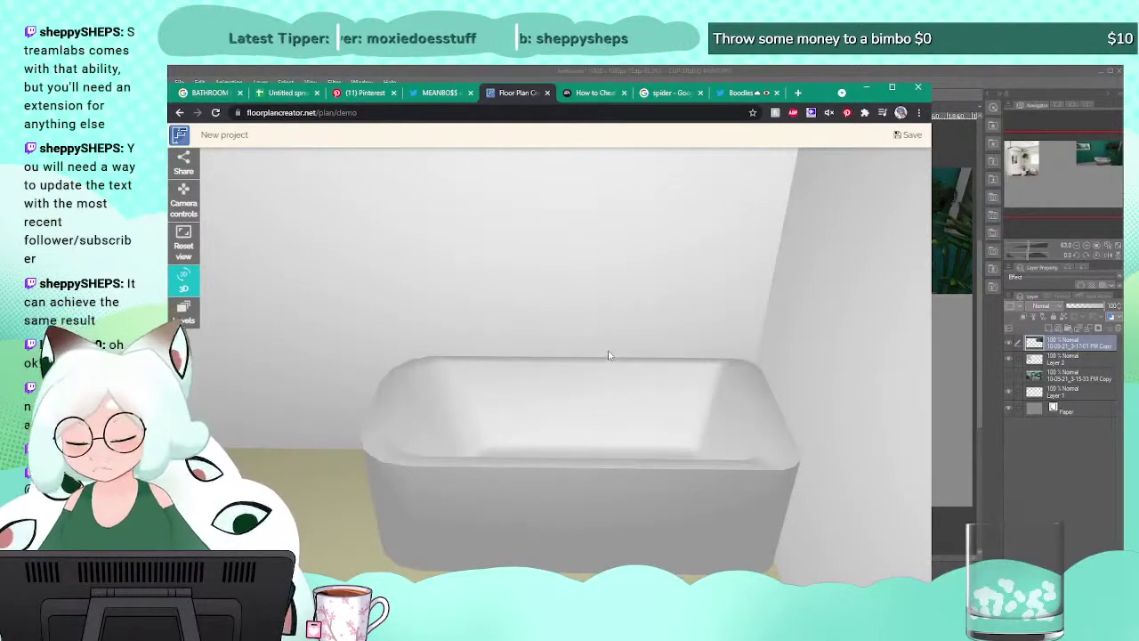
left_click_drag(595, 383, 602, 265)
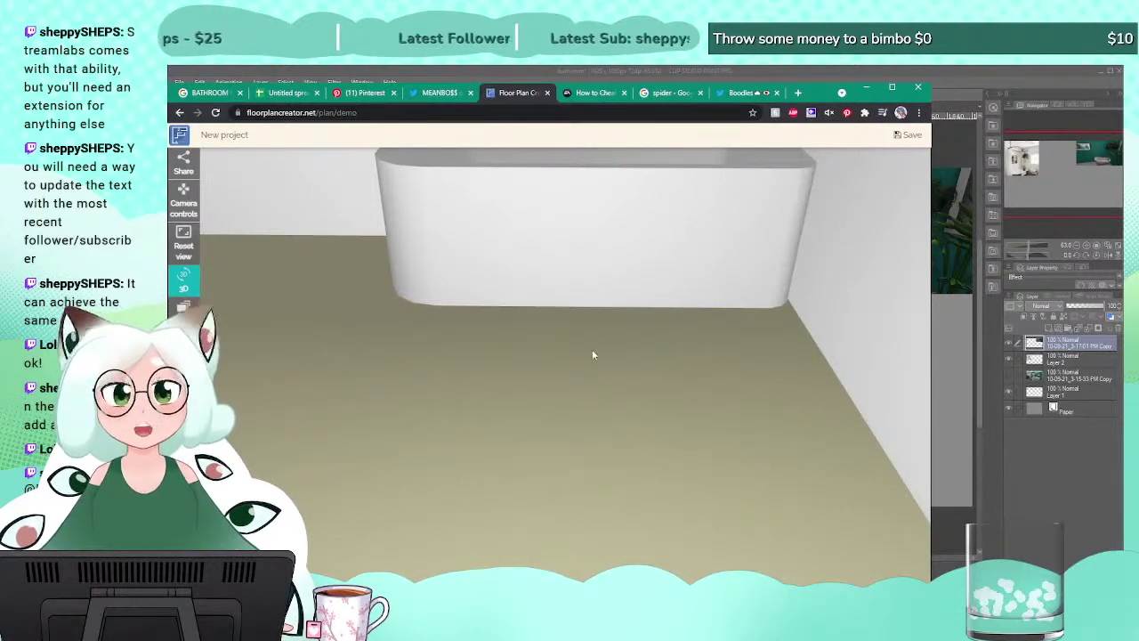
left_click_drag(593, 356, 590, 450)
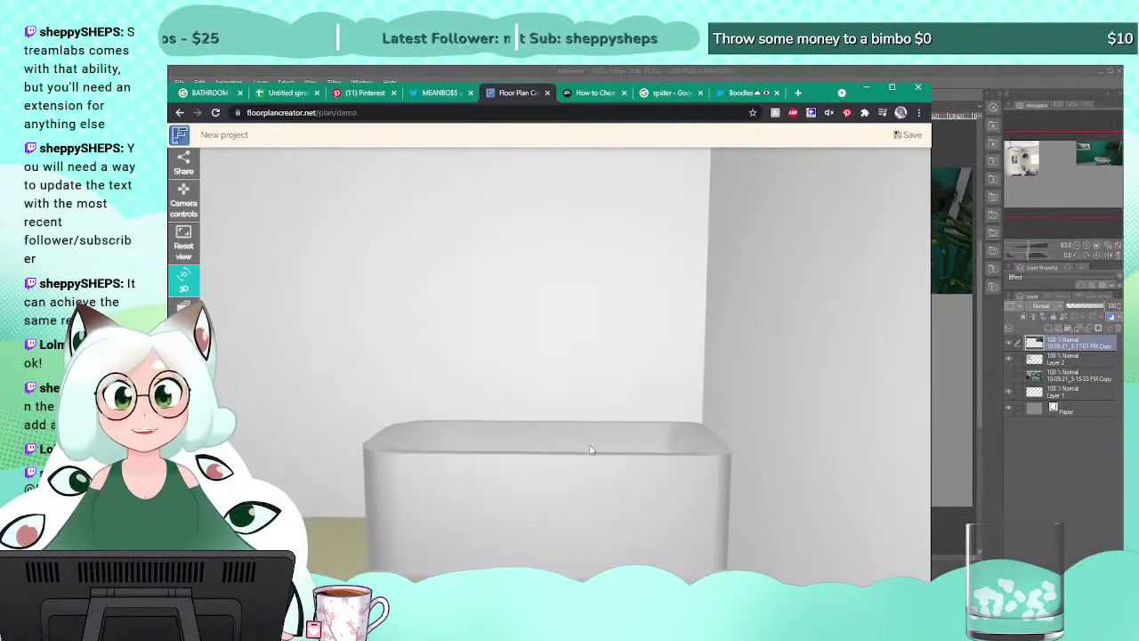
scroll(591, 450, "up", 1)
scroll(591, 450, "down", 3)
scroll(591, 450, "up", 3)
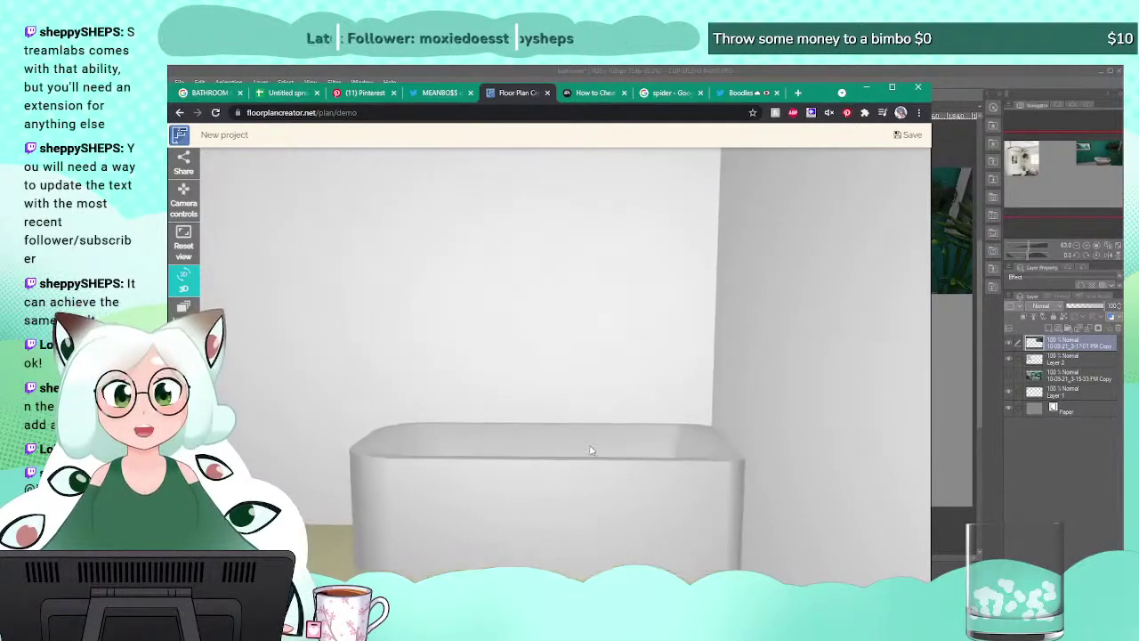
scroll(590, 450, "down", 5)
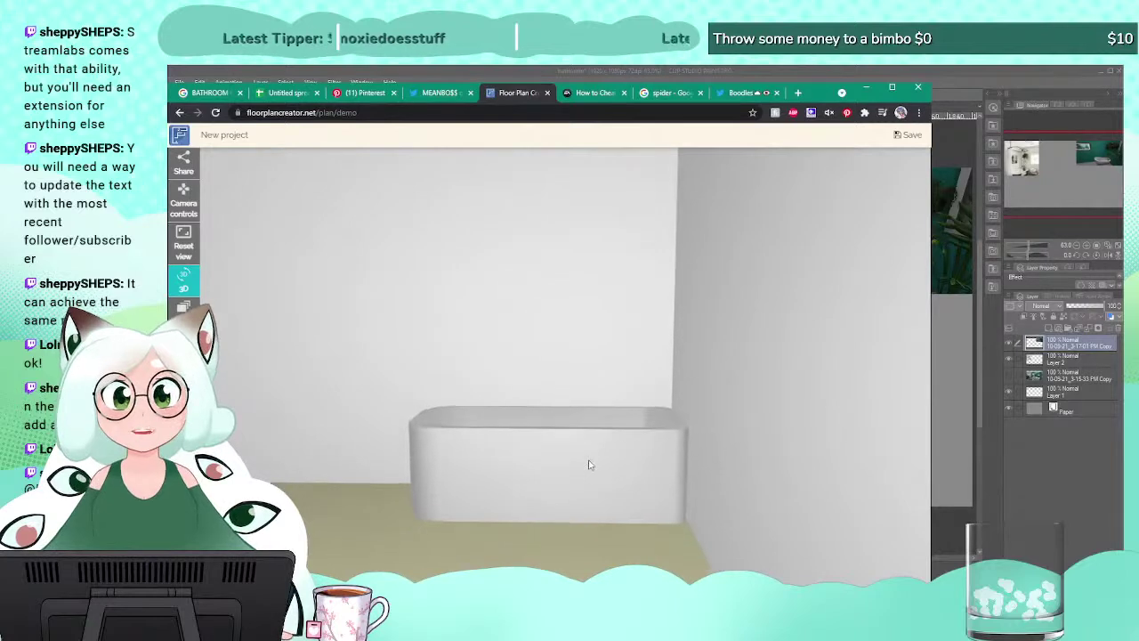
left_click_drag(588, 464, 599, 447)
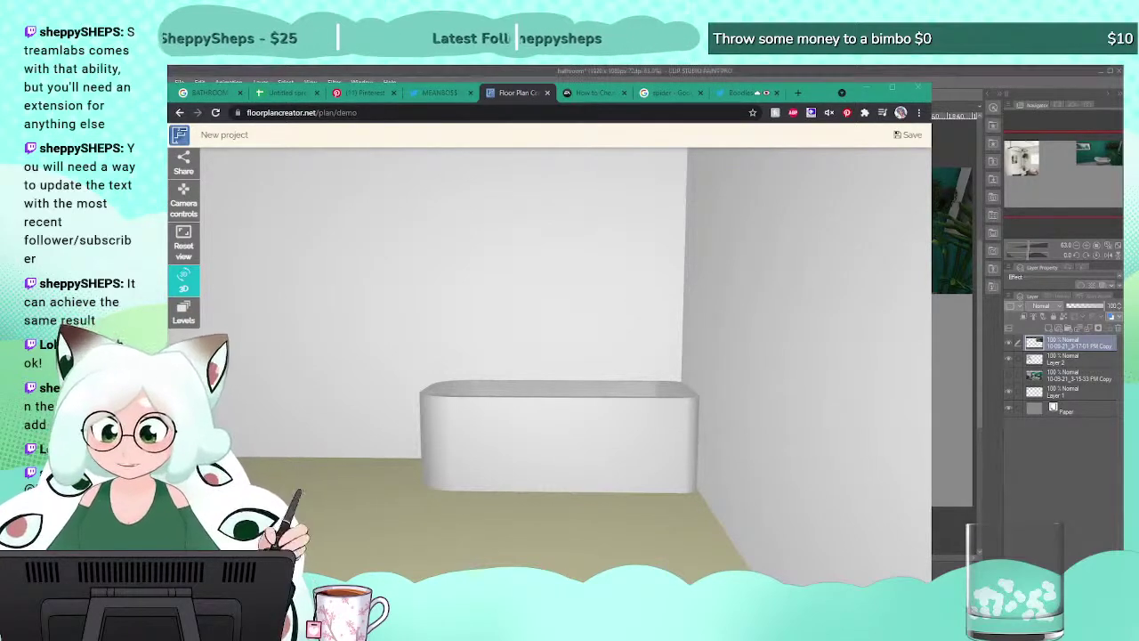
key("ctrl+v")
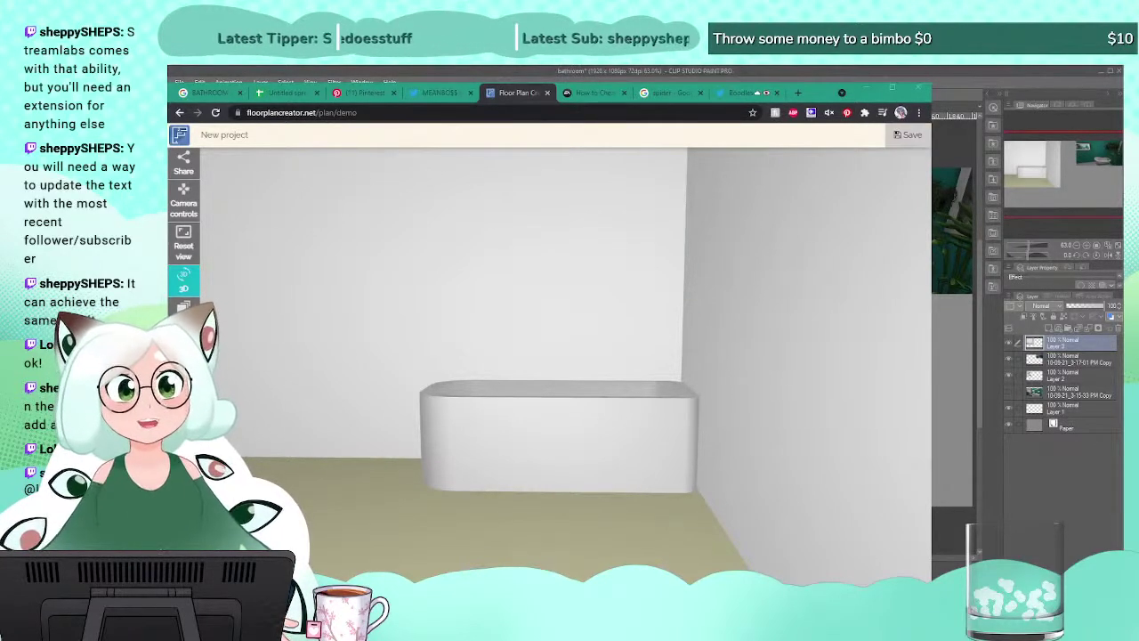
left_click(814, 137)
left_click(908, 135)
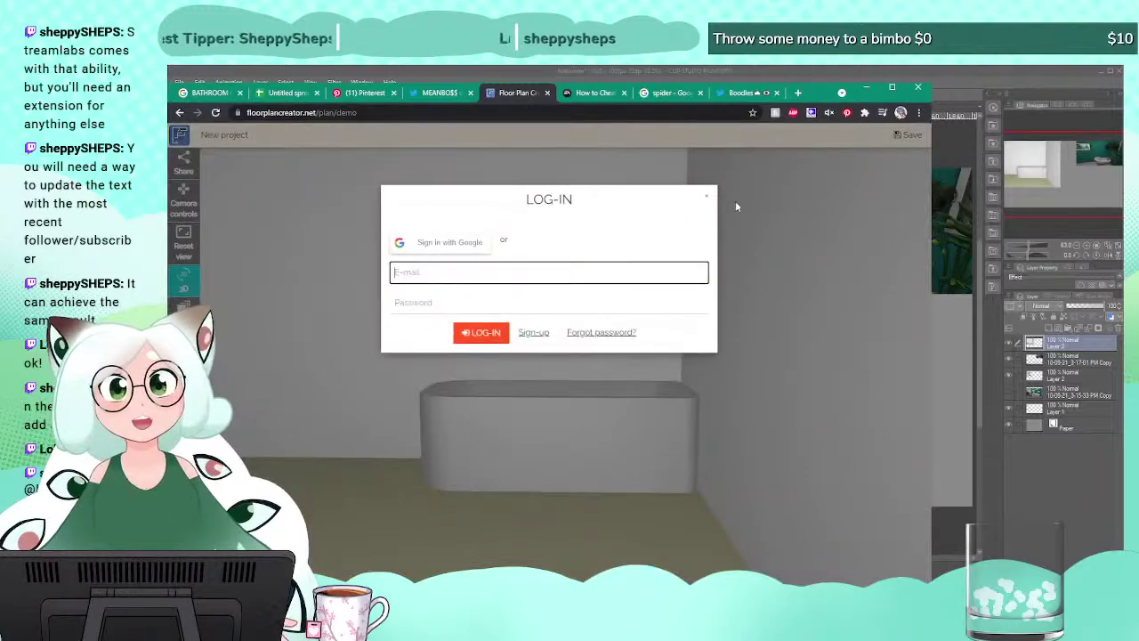
left_click(706, 196)
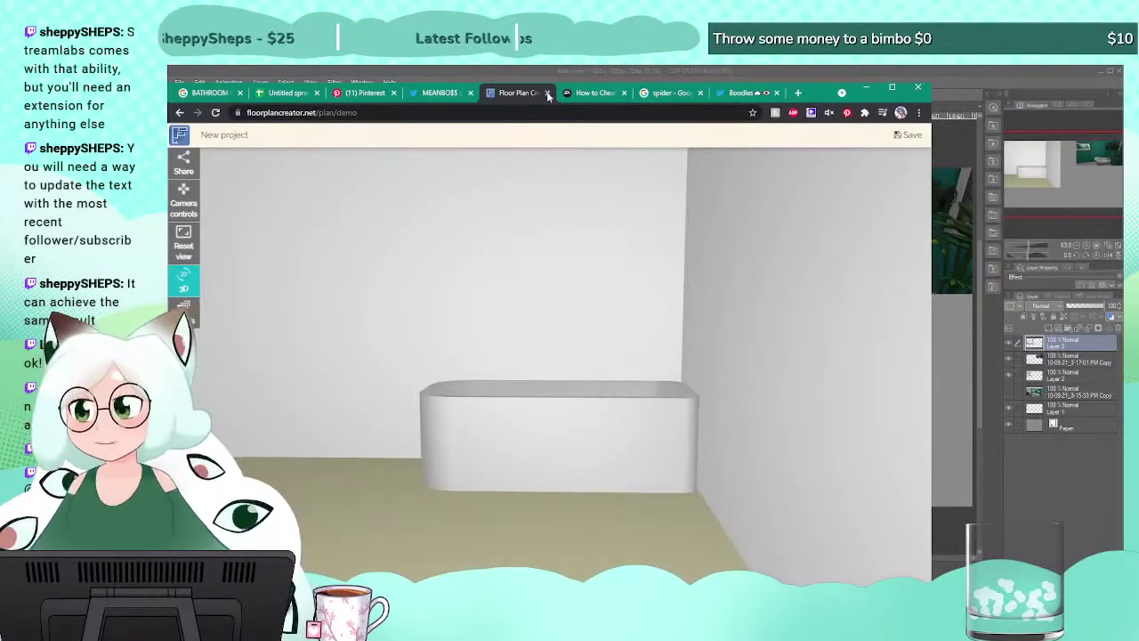
Close the Floor Plan Creator page and minimize the browser to return to the Clip Studio Paint canvas.
key("ctrl+w")
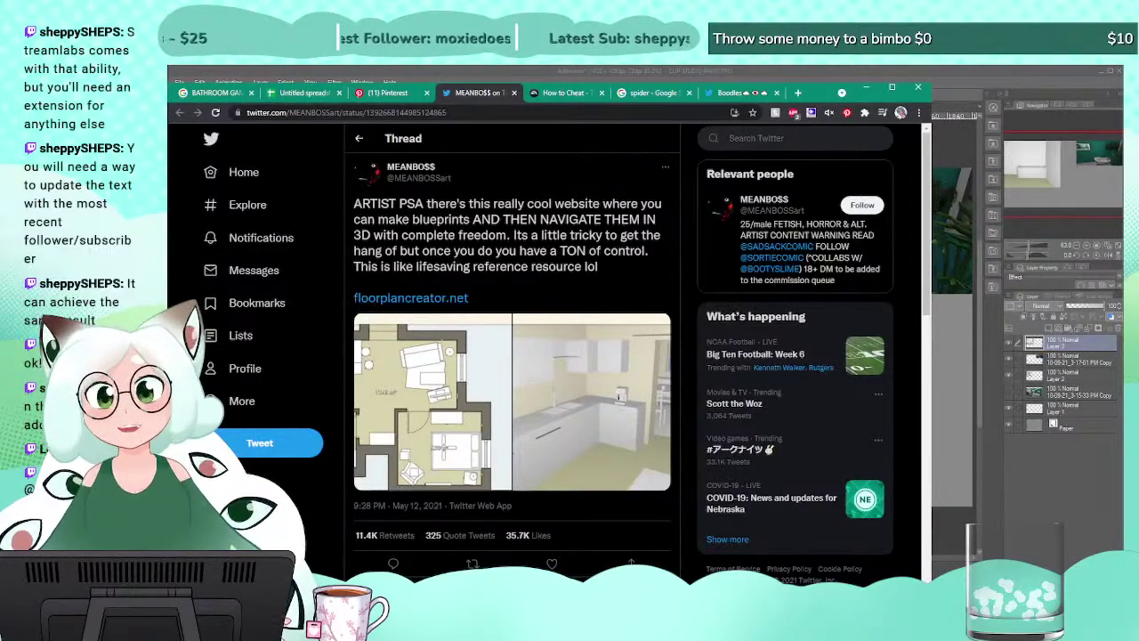
left_click(867, 87)
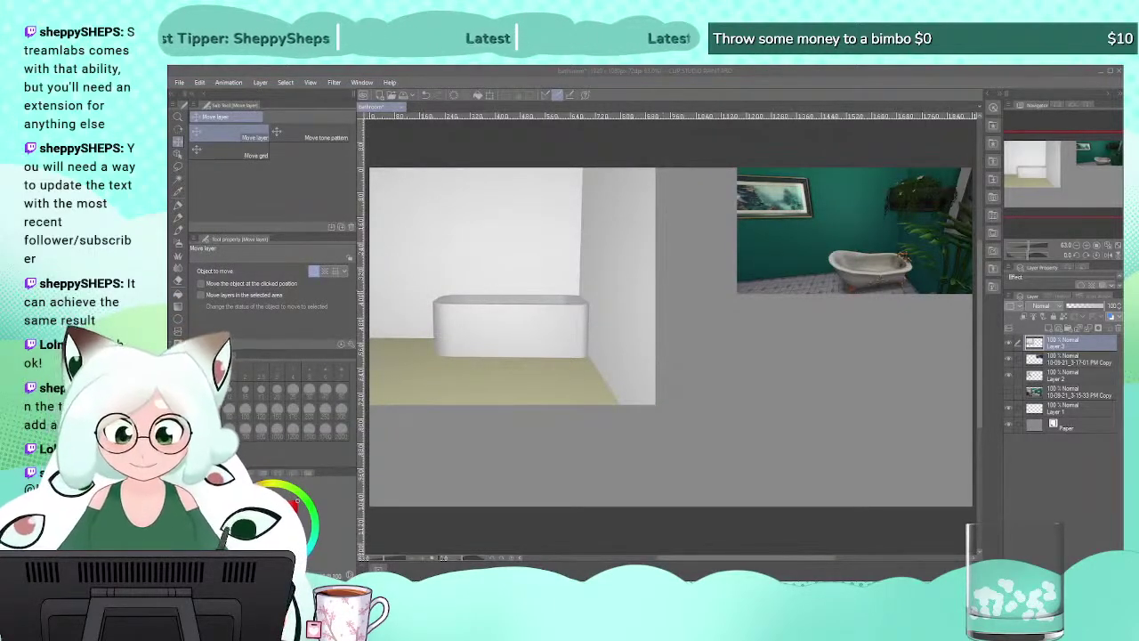
Move the pasted bathtub capture toward the canvas centre and scale it up until it covers the whole canvas.
left_click_drag(423, 298, 570, 291)
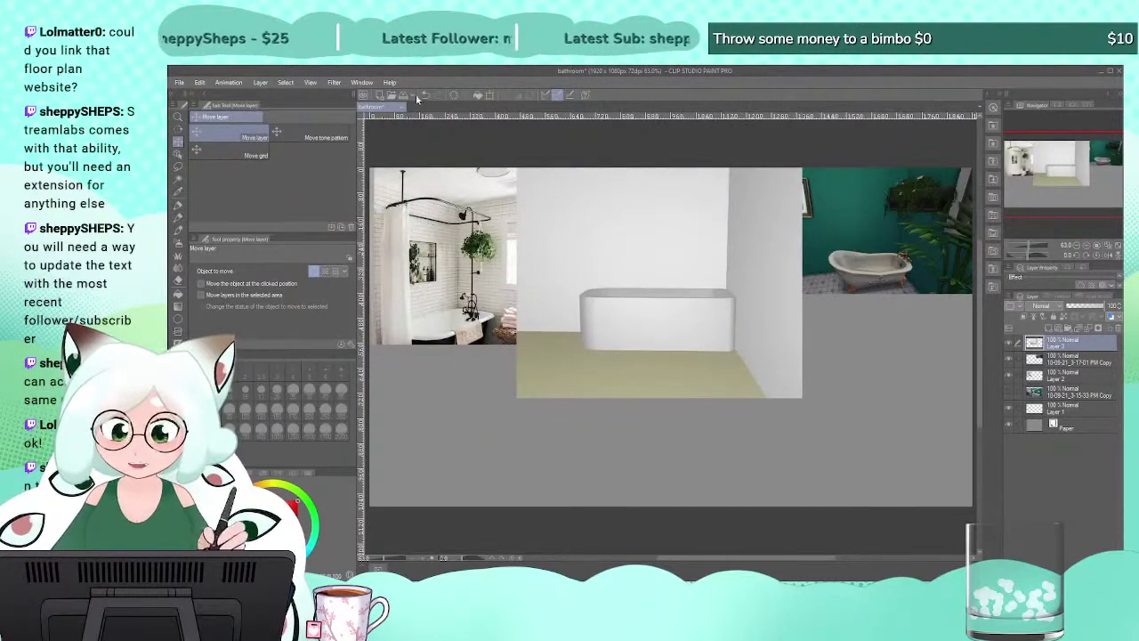
key("ctrl+t")
left_click_drag(476, 280, 575, 344)
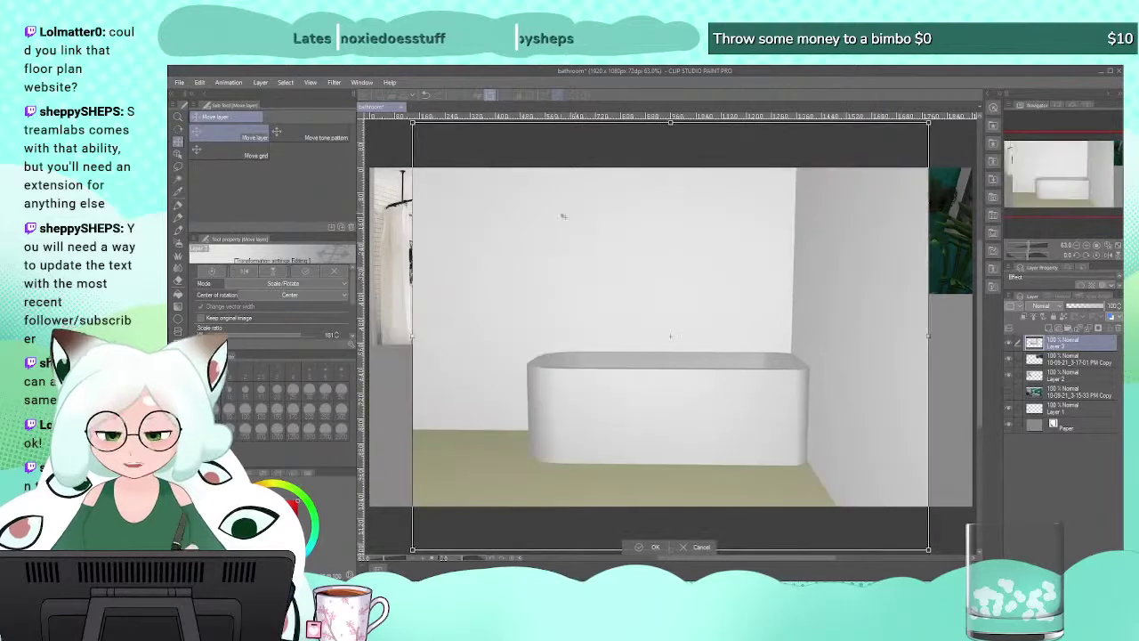
key("ctrl+minus")
left_click_drag(466, 338, 532, 354)
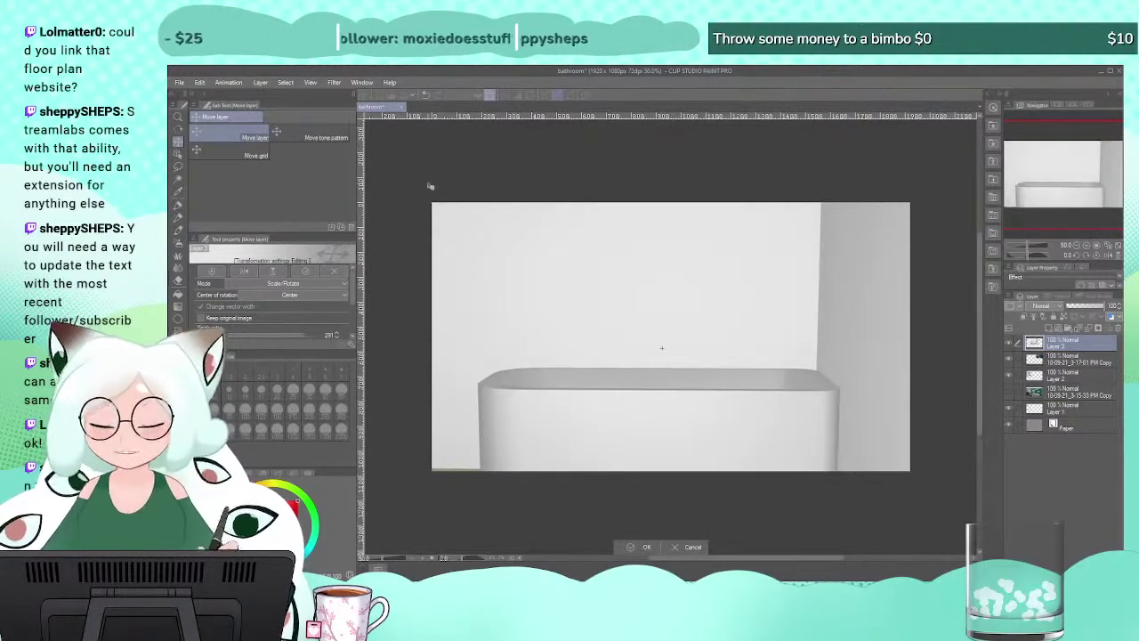
key("ctrl+minus")
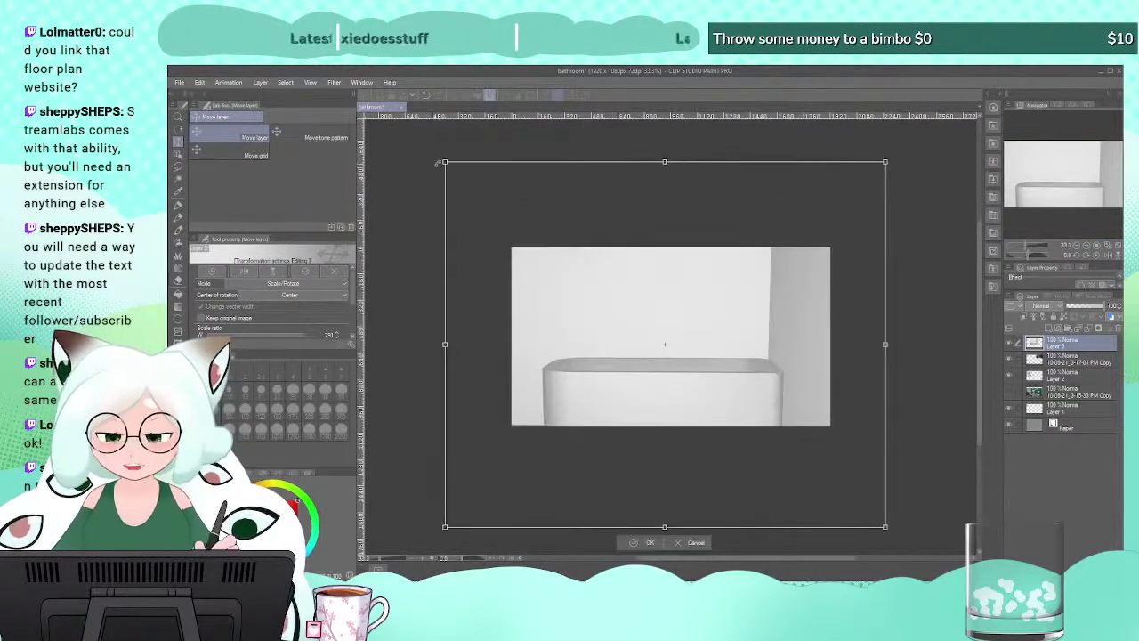
Rotate the bathtub capture slightly counterclockwise and reposition it so the tub sits in the lower part of the canvas.
left_click_drag(434, 160, 432, 158)
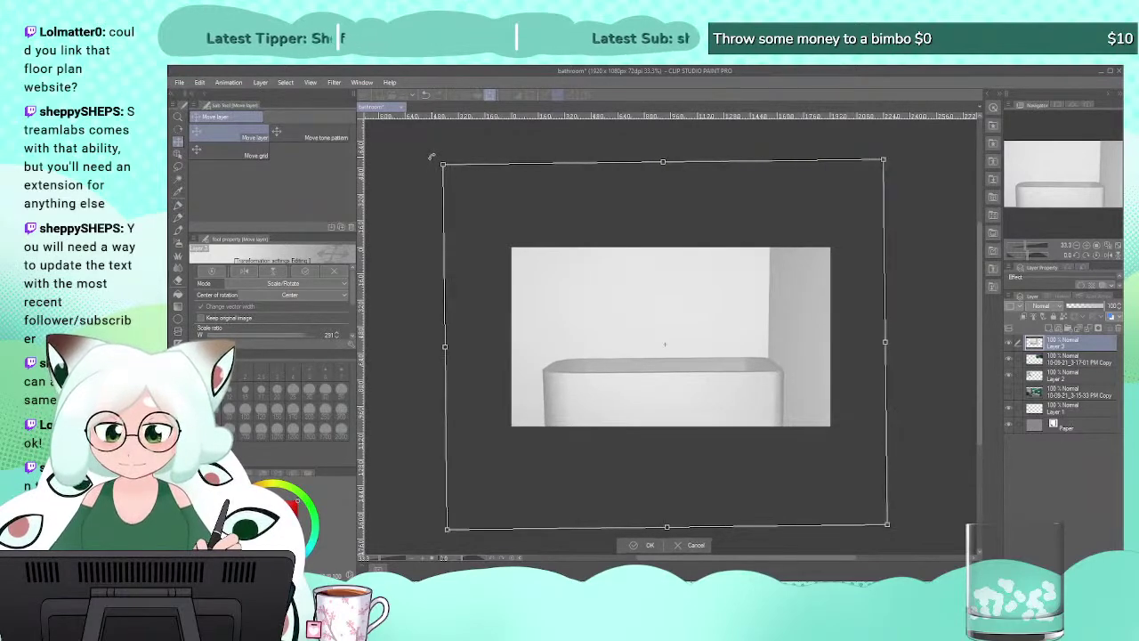
left_click_drag(553, 357, 565, 355)
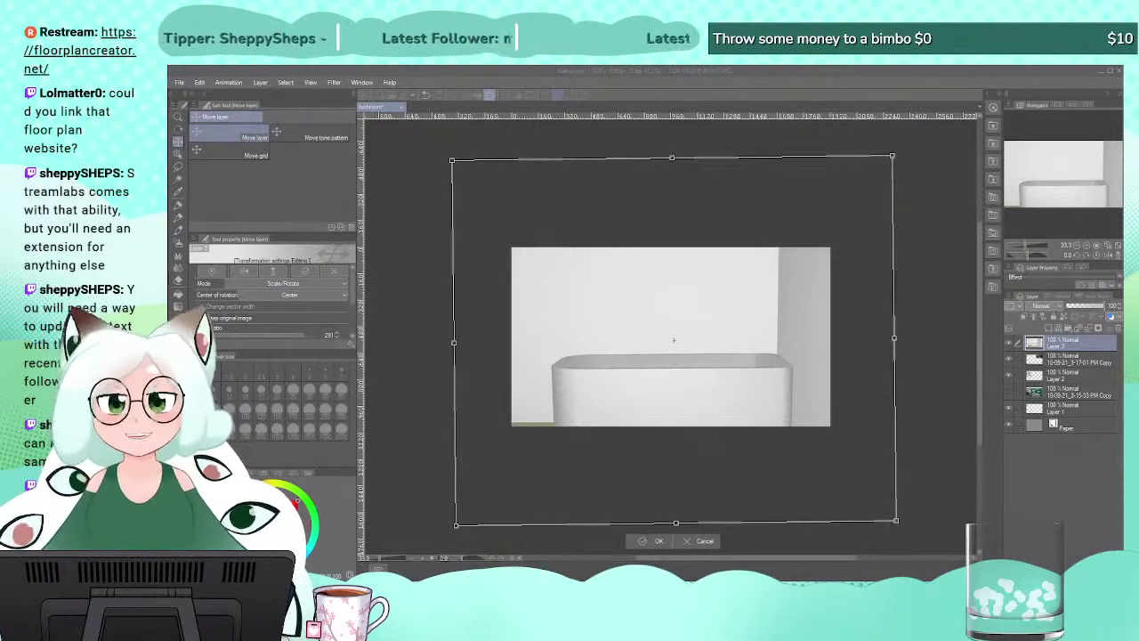
left_click_drag(544, 325, 542, 295)
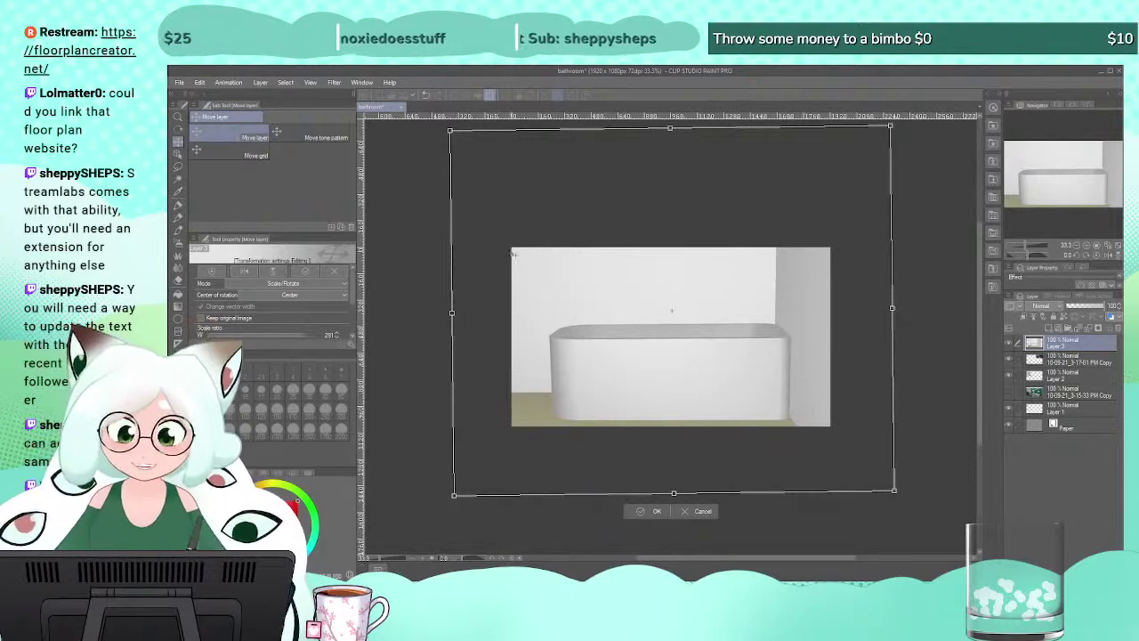
left_click_drag(547, 346, 546, 367)
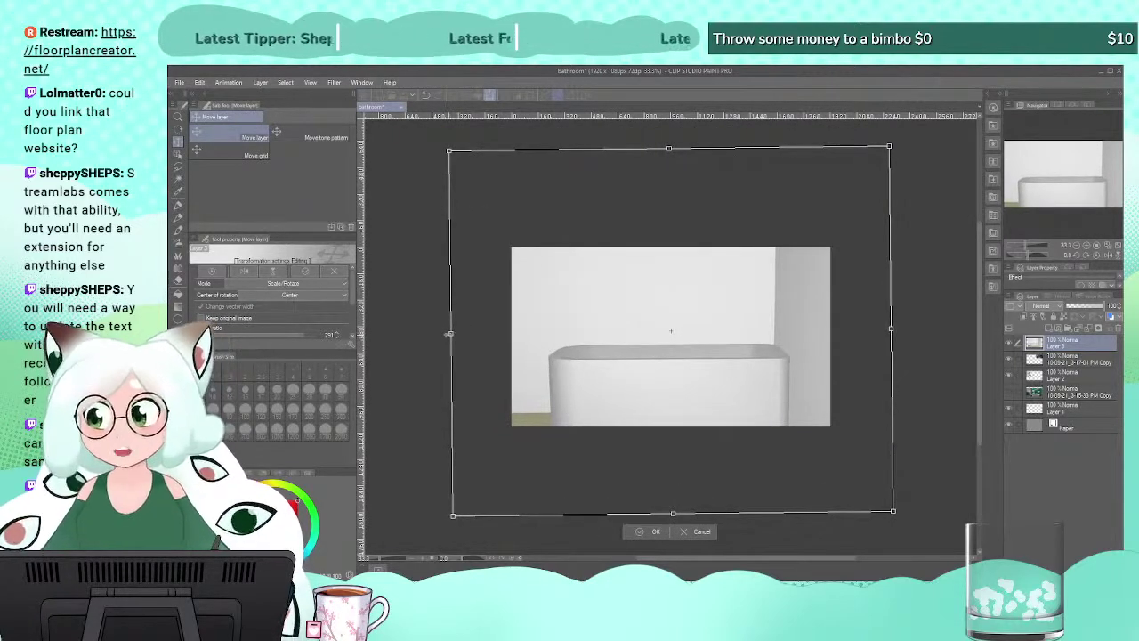
left_click_drag(449, 335, 452, 344)
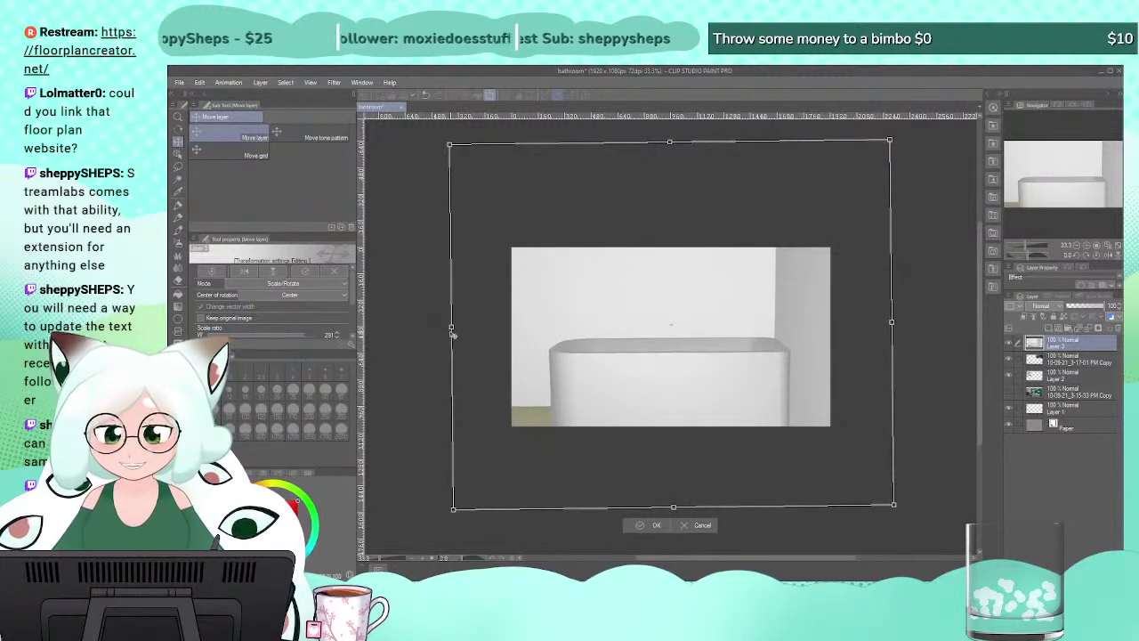
left_click_drag(537, 379, 539, 343)
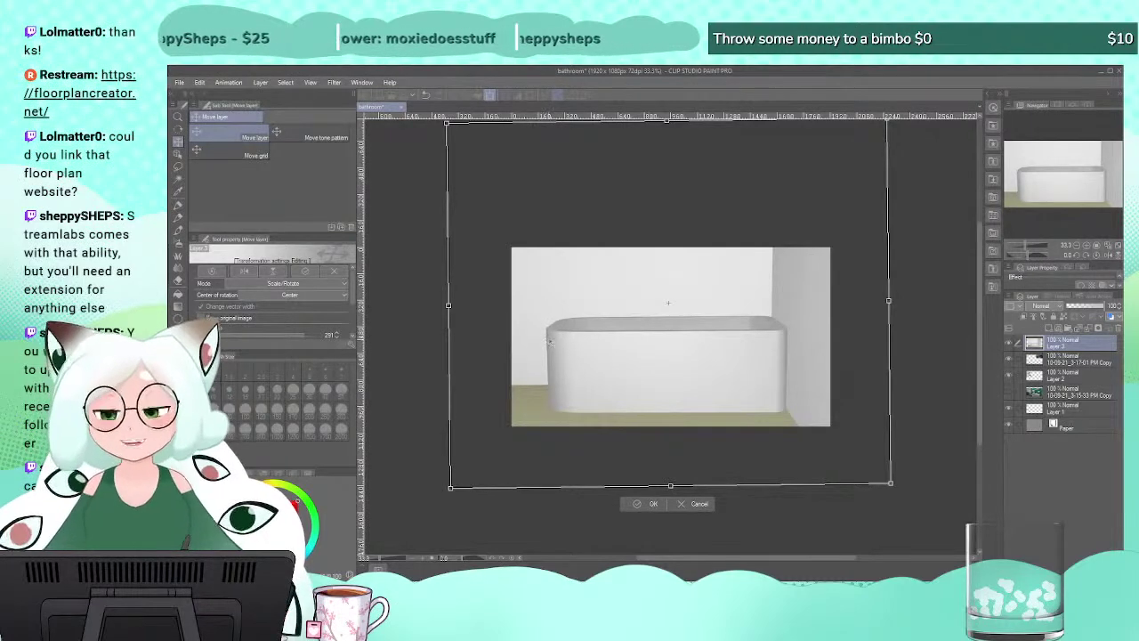
left_click_drag(551, 348, 545, 346)
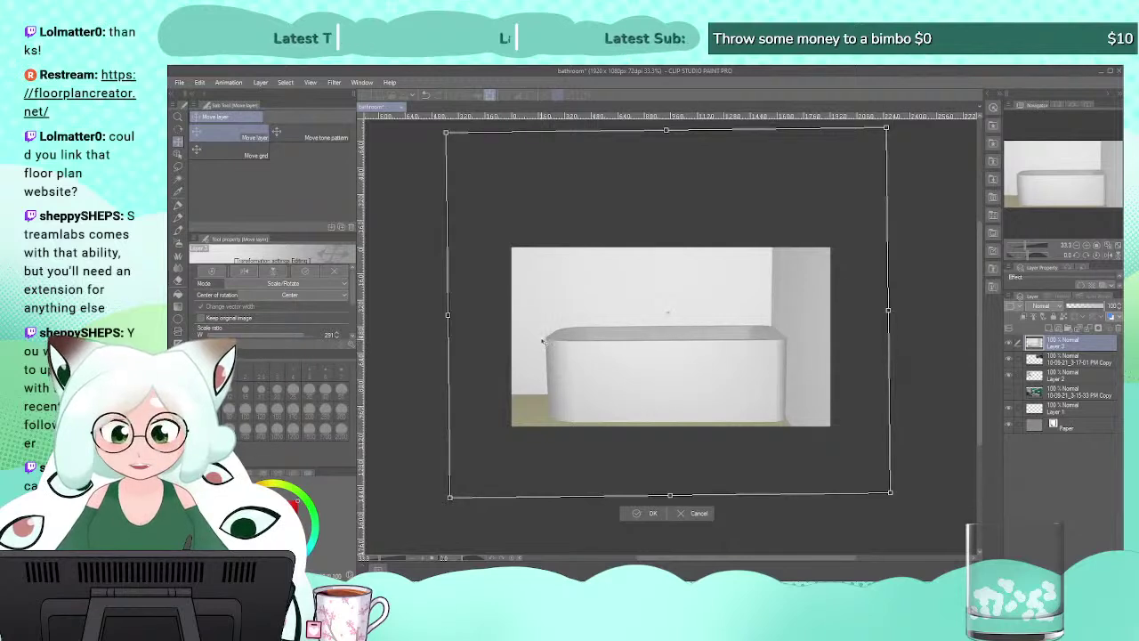
Enlarge the bathtub capture further so the tub spans most of the canvas width, adjusting its scale and position.
left_click_drag(447, 315, 355, 317)
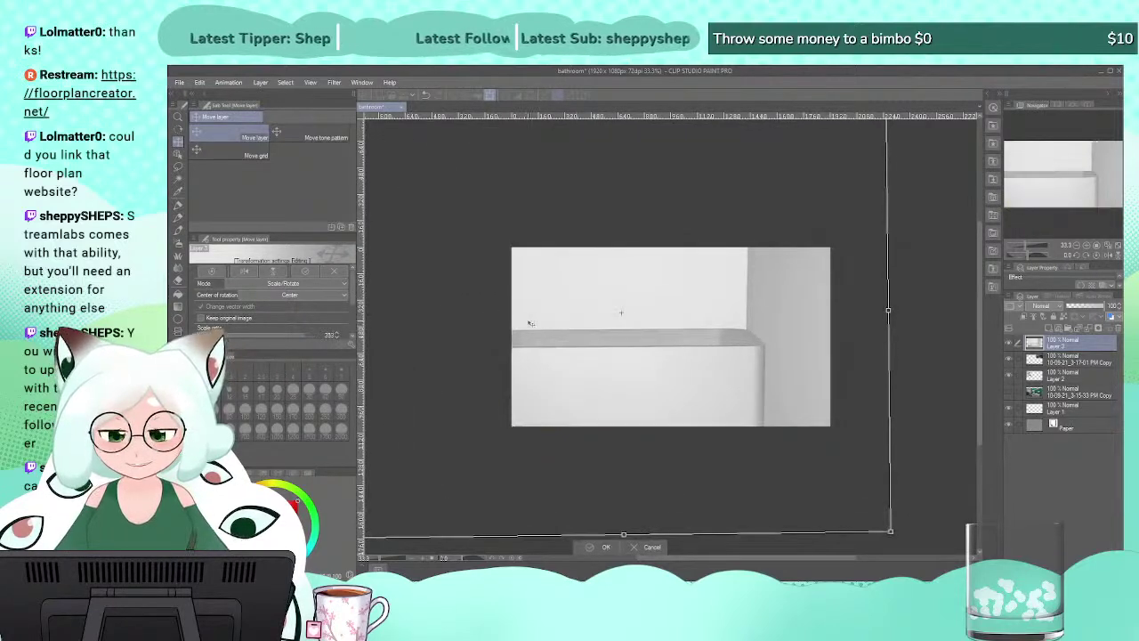
left_click_drag(529, 323, 577, 339)
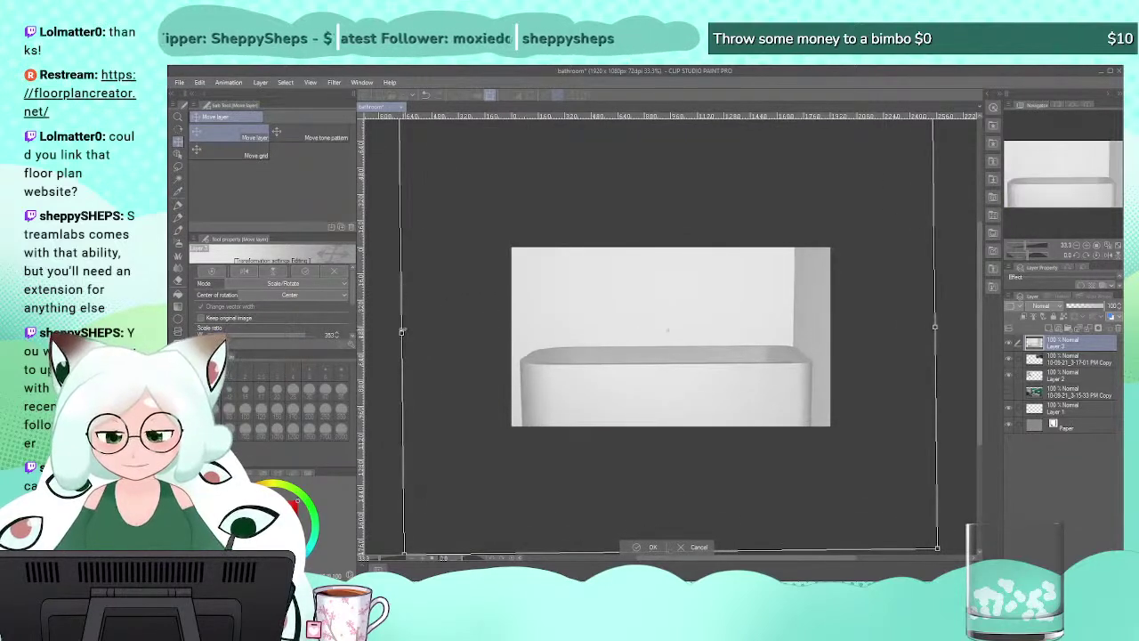
left_click_drag(402, 332, 330, 334)
left_click_drag(524, 342, 562, 374)
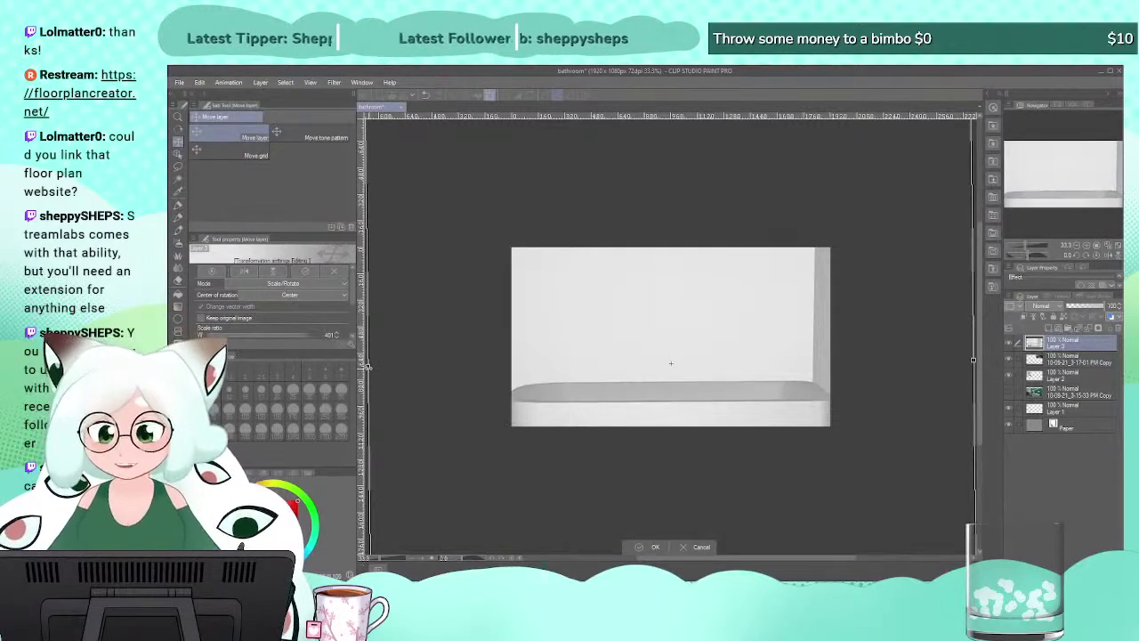
left_click_drag(368, 365, 495, 359)
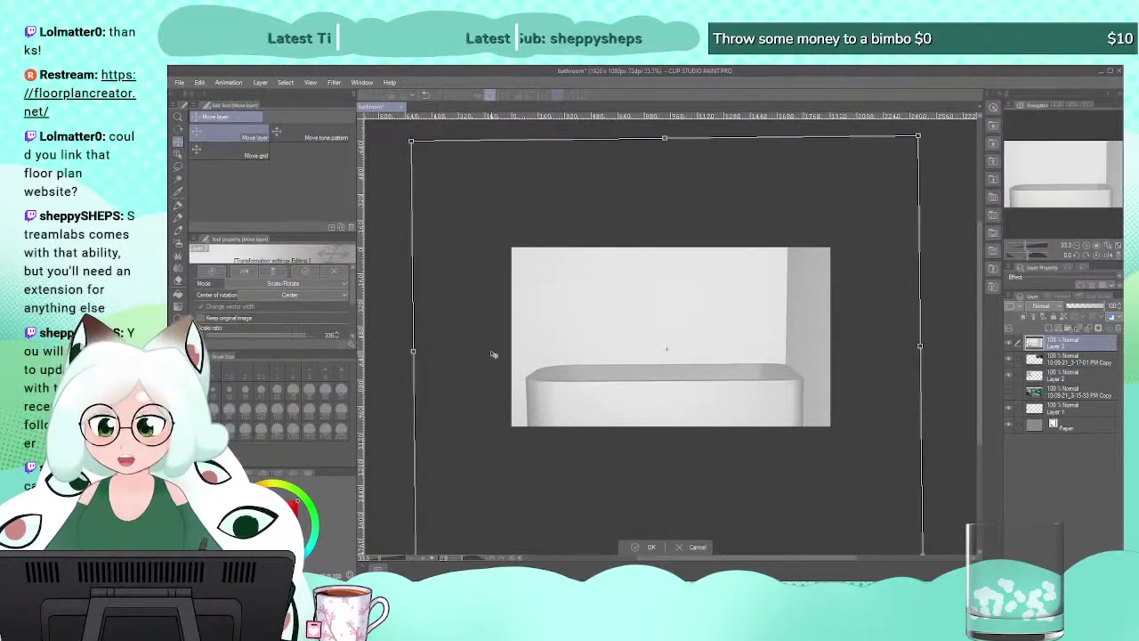
Fine-tune the capture's position and tilt so the tub is centred with its base cropped by the canvas edge, and apply the transformation.
left_click_drag(495, 362, 496, 366)
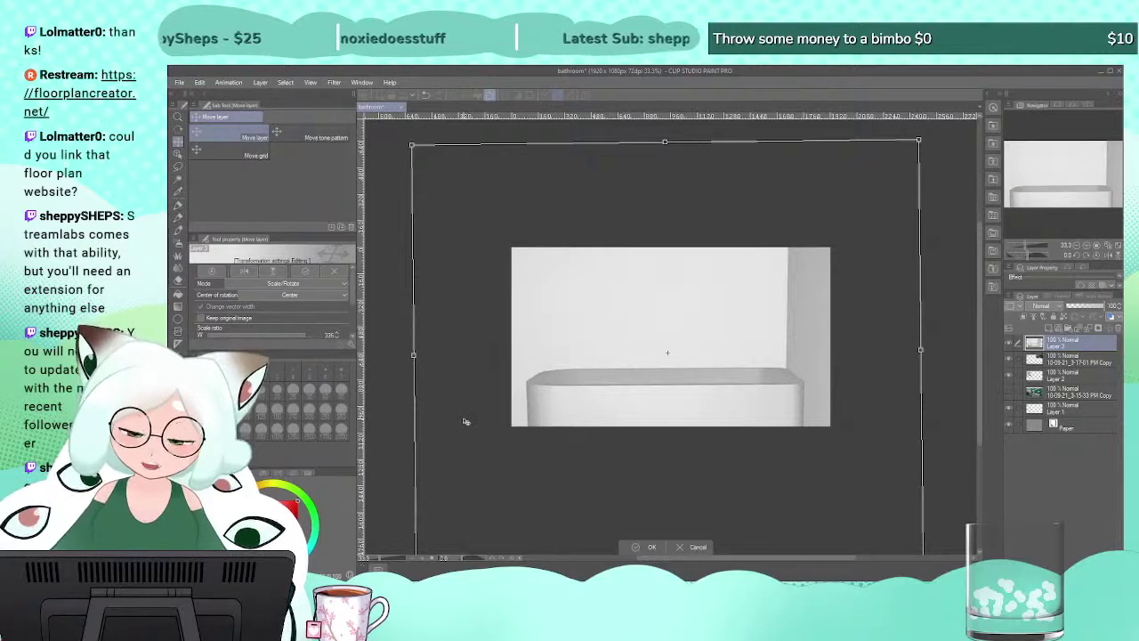
left_click_drag(509, 321, 512, 318)
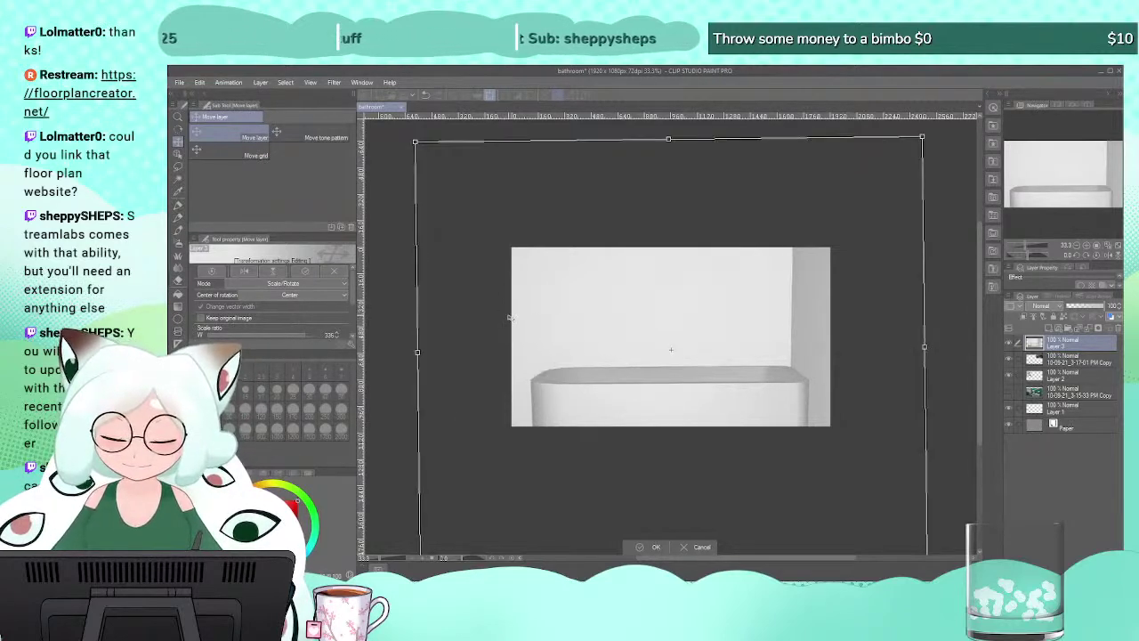
mouse_move(401, 154)
left_mouse_down()
mouse_move(401, 145)
mouse_move(402, 155)
left_mouse_up()
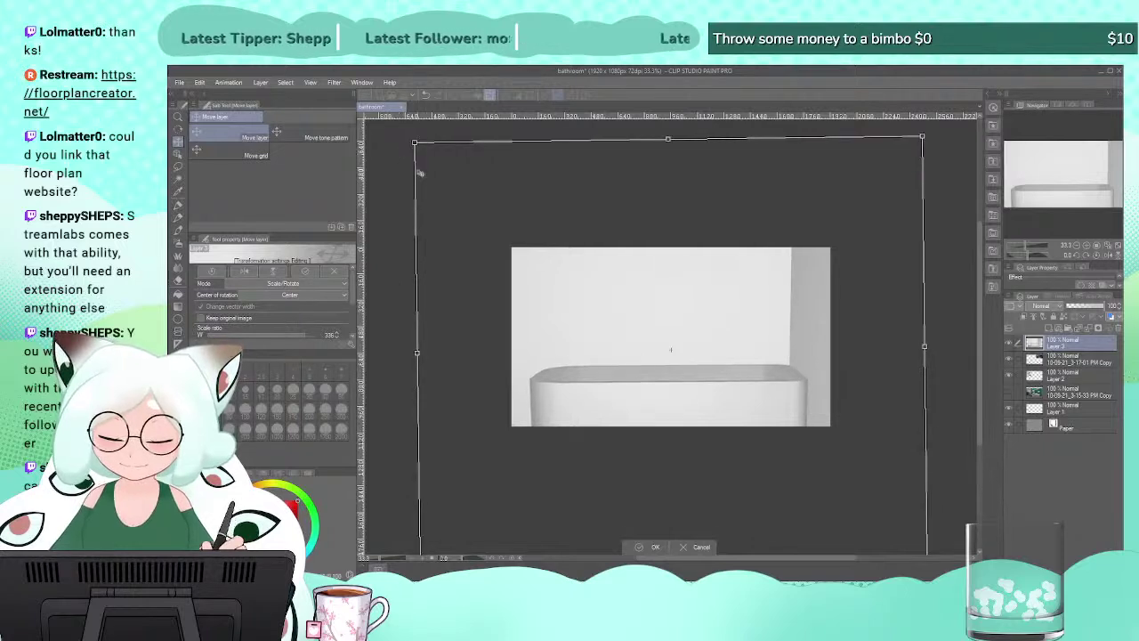
mouse_move(550, 386)
left_mouse_down()
mouse_move(547, 358)
mouse_move(550, 382)
left_mouse_up()
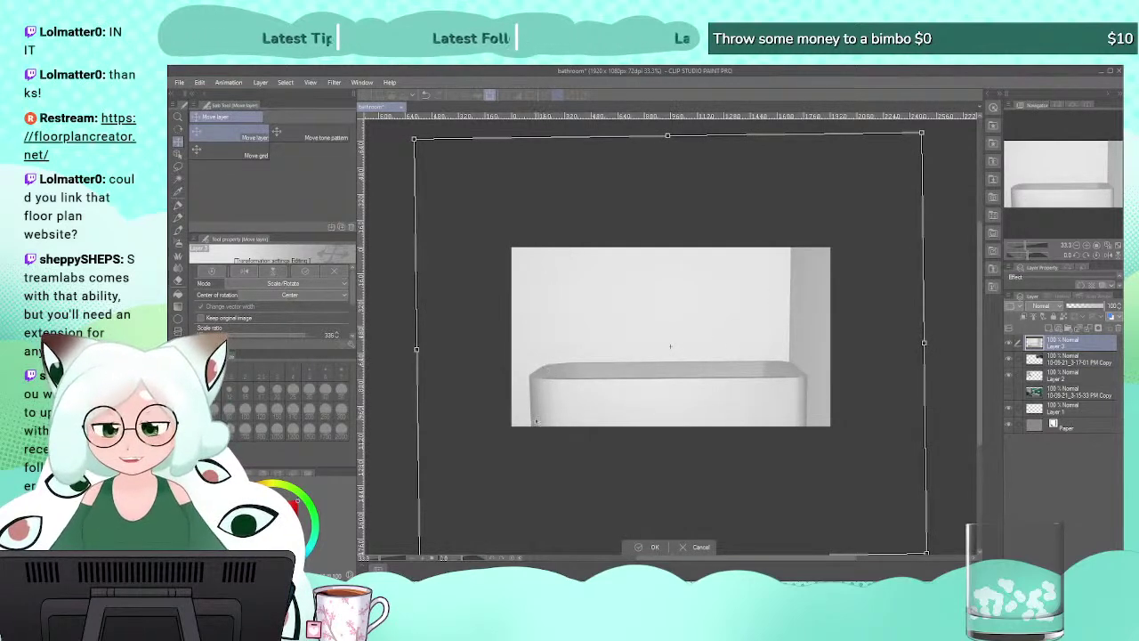
left_click_drag(565, 326, 578, 354)
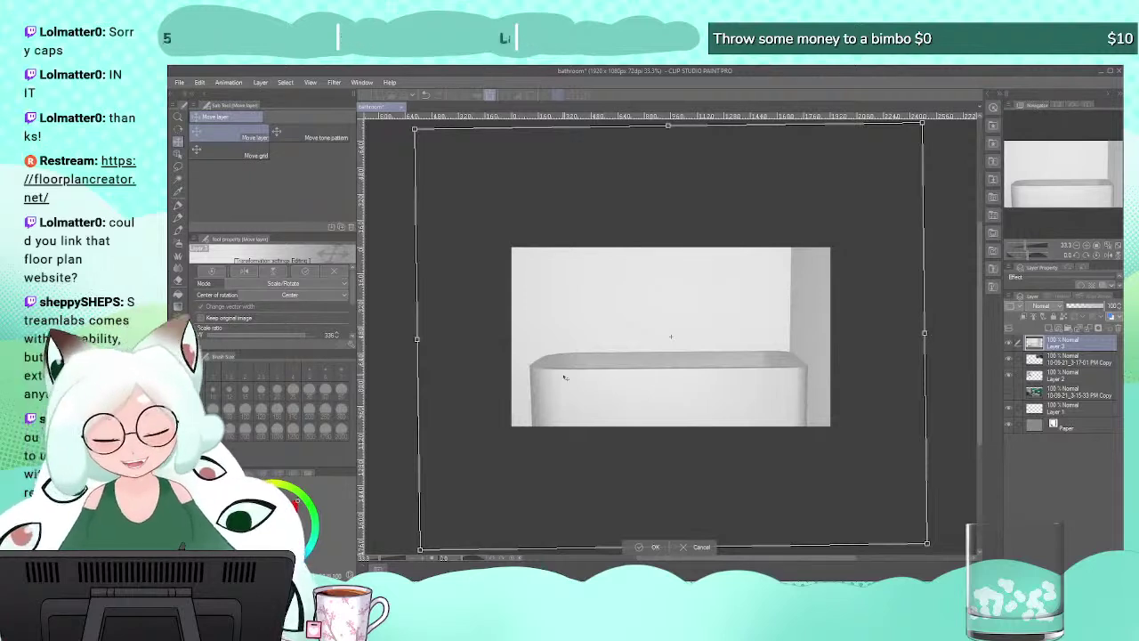
left_click_drag(553, 357, 554, 361)
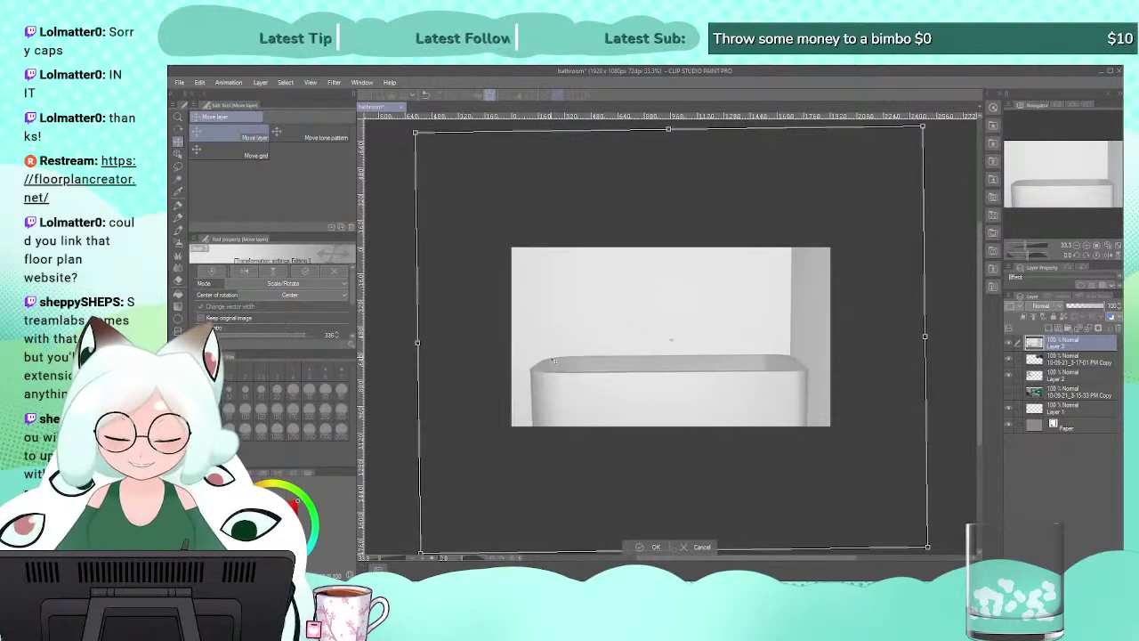
left_click(635, 548)
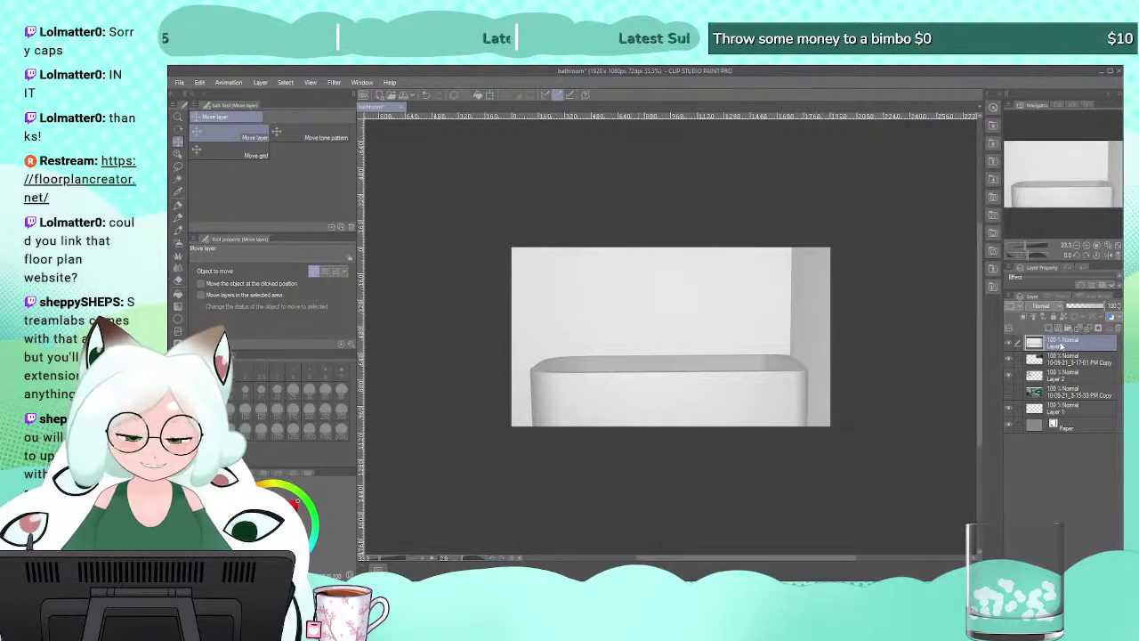
Place the bathtub capture layer beneath the two visible reference pictures, and lock it at about 30% opacity.
left_click_drag(1062, 343, 1063, 392)
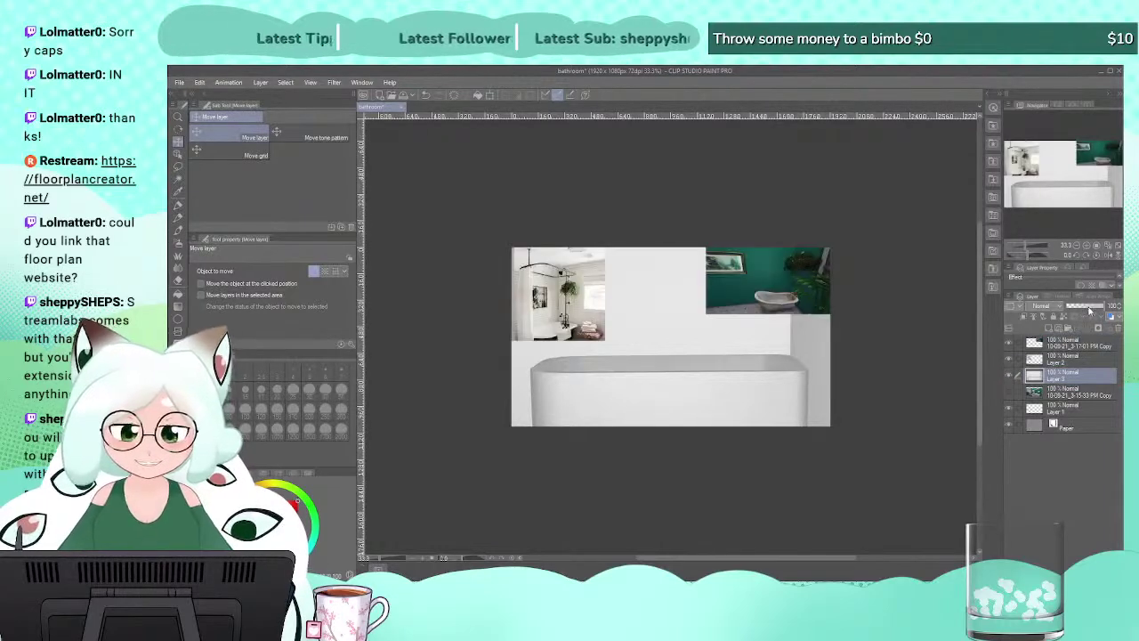
left_click(1081, 307)
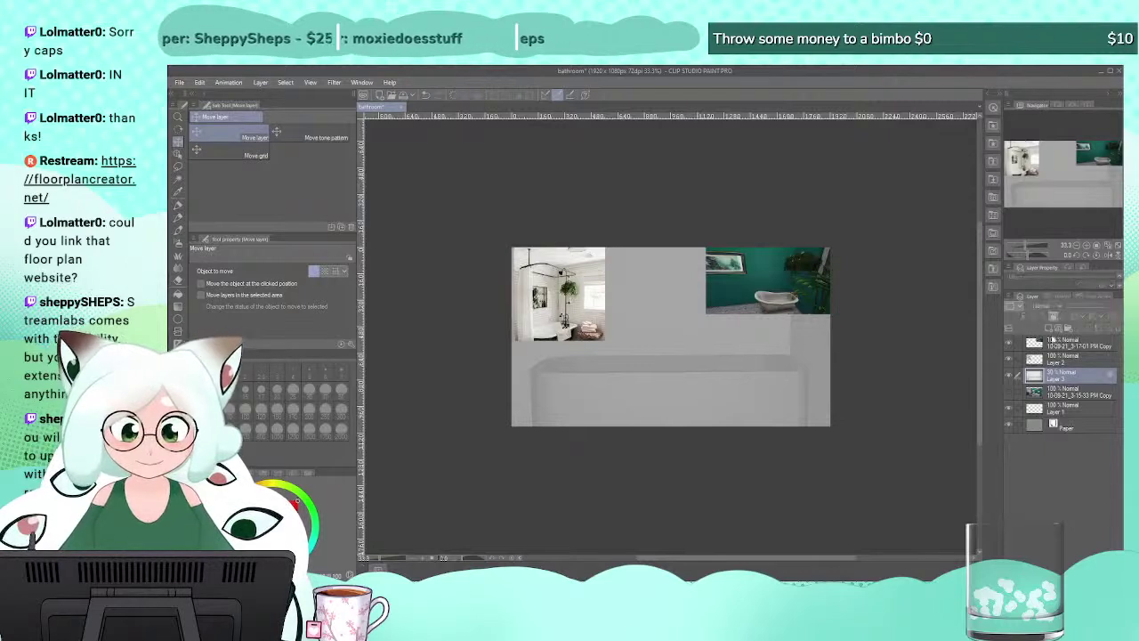
left_click(1059, 359)
left_click(1032, 401)
left_click(1045, 380)
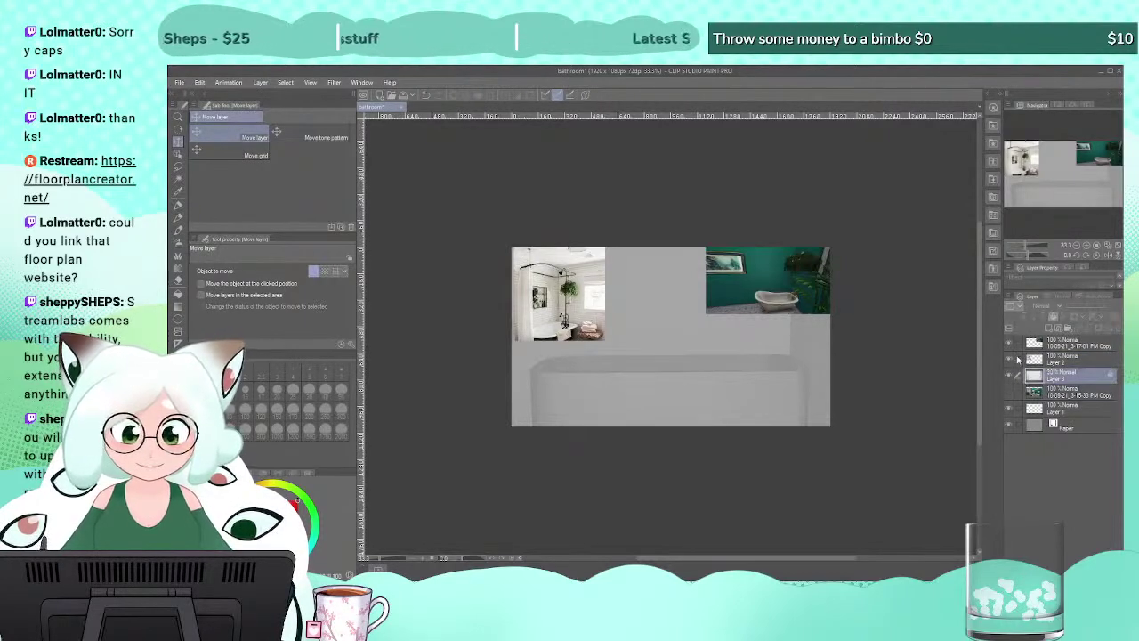
Group the bathtub capture layer and the two reference picture layers above it into one folder.
left_click_drag(1019, 358, 1027, 317)
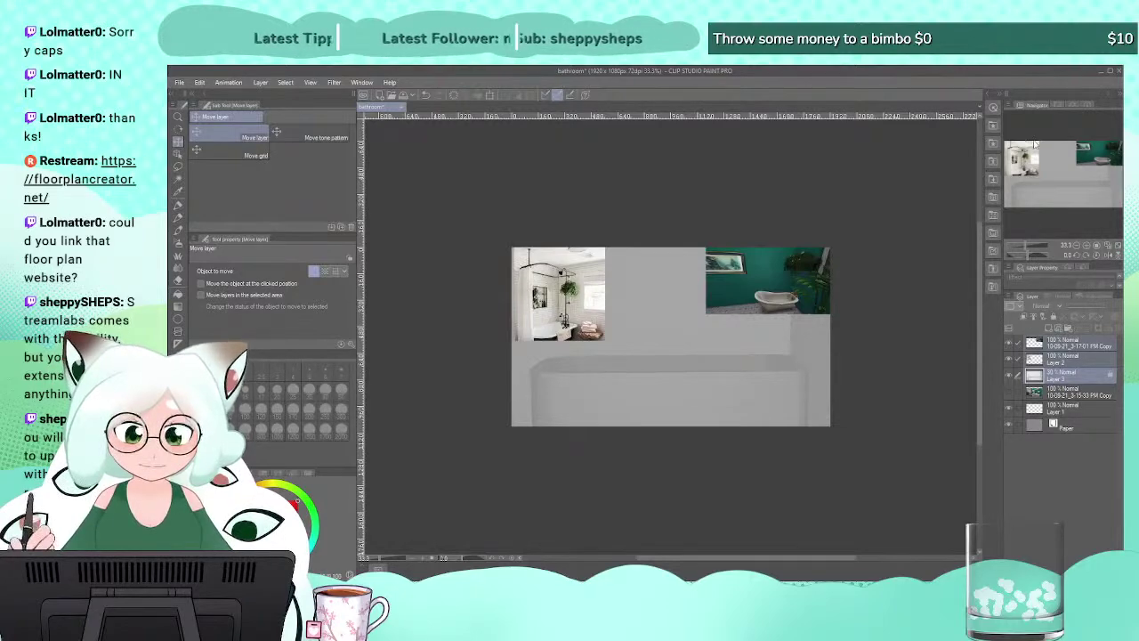
key("ctrl+g")
left_click(1066, 375)
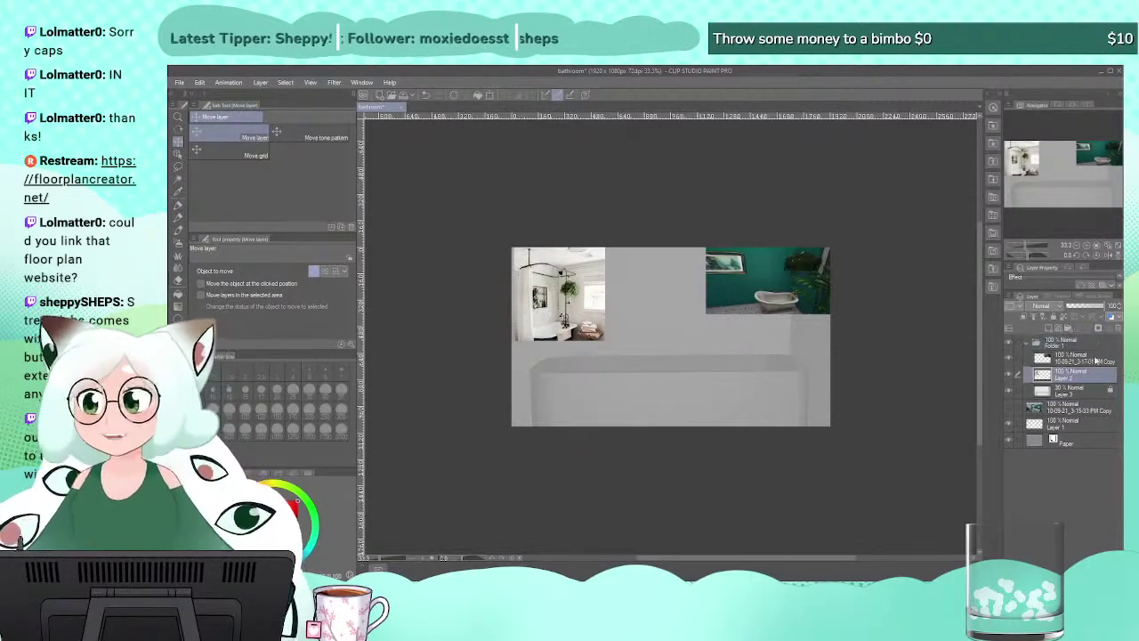
Shift the green bathroom reference picture slightly down, away from the canvas edge.
left_click(1086, 244)
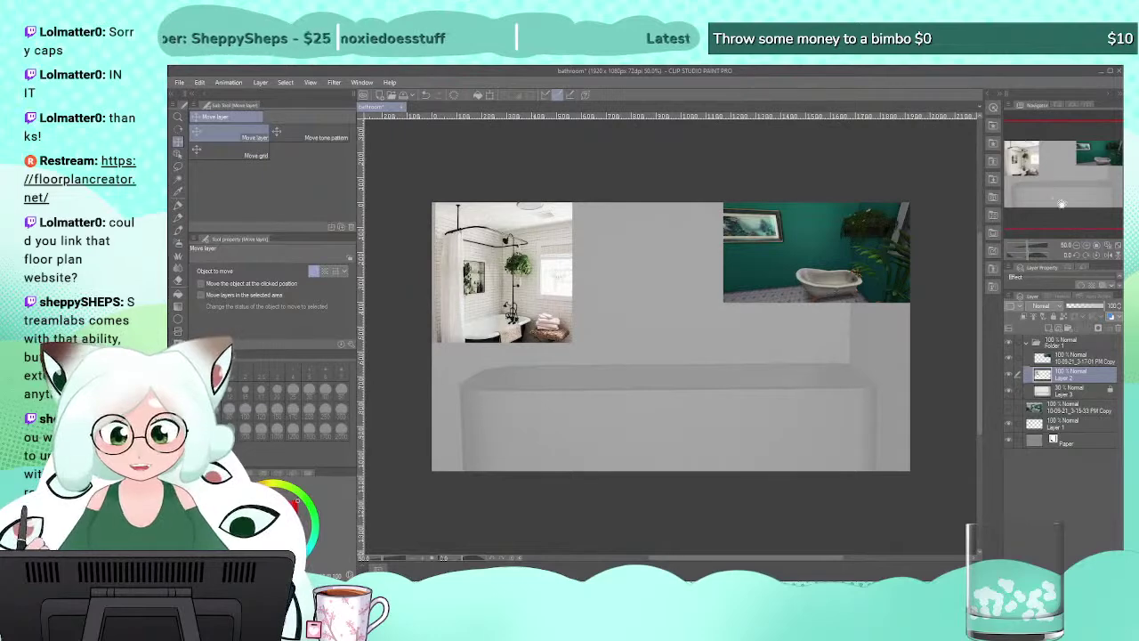
left_click_drag(1048, 189, 1050, 186)
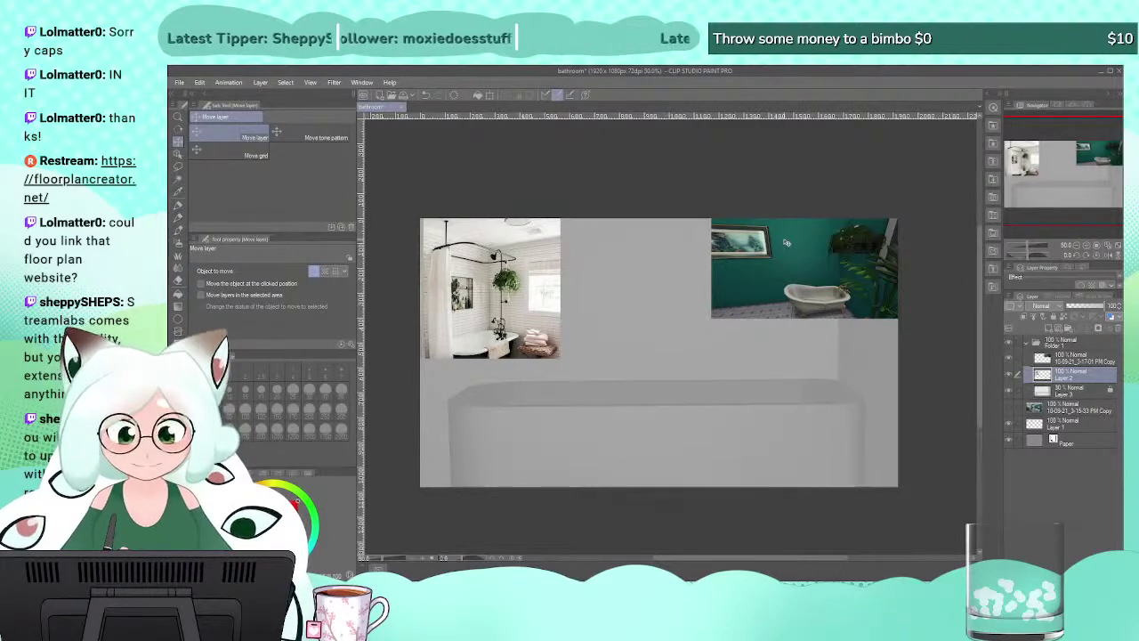
left_click(1068, 359)
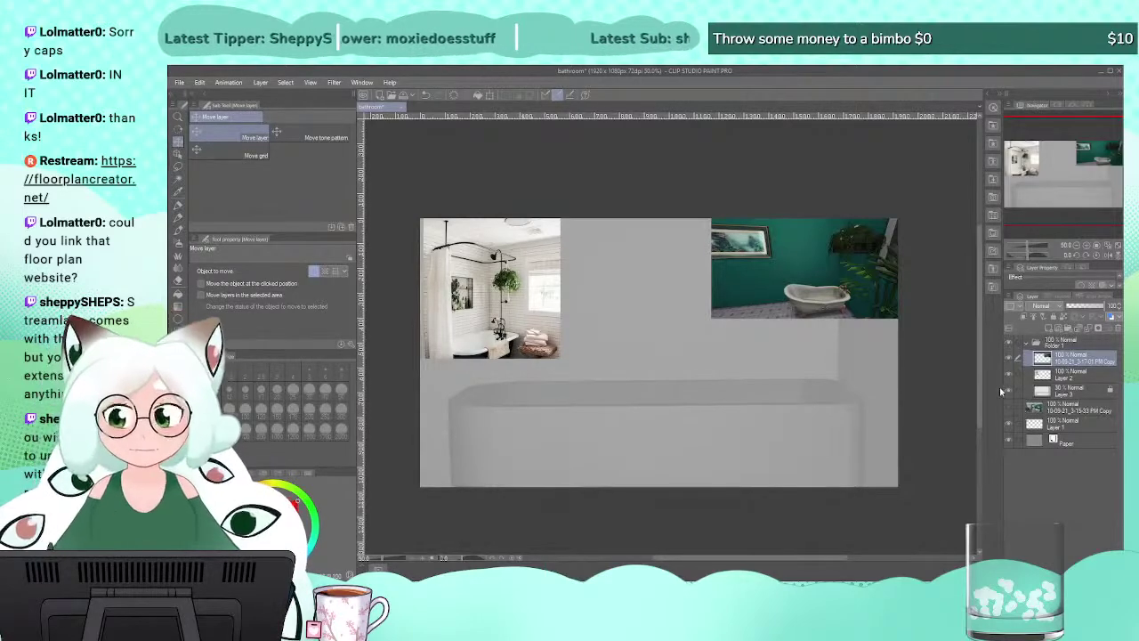
left_click_drag(754, 280, 749, 303)
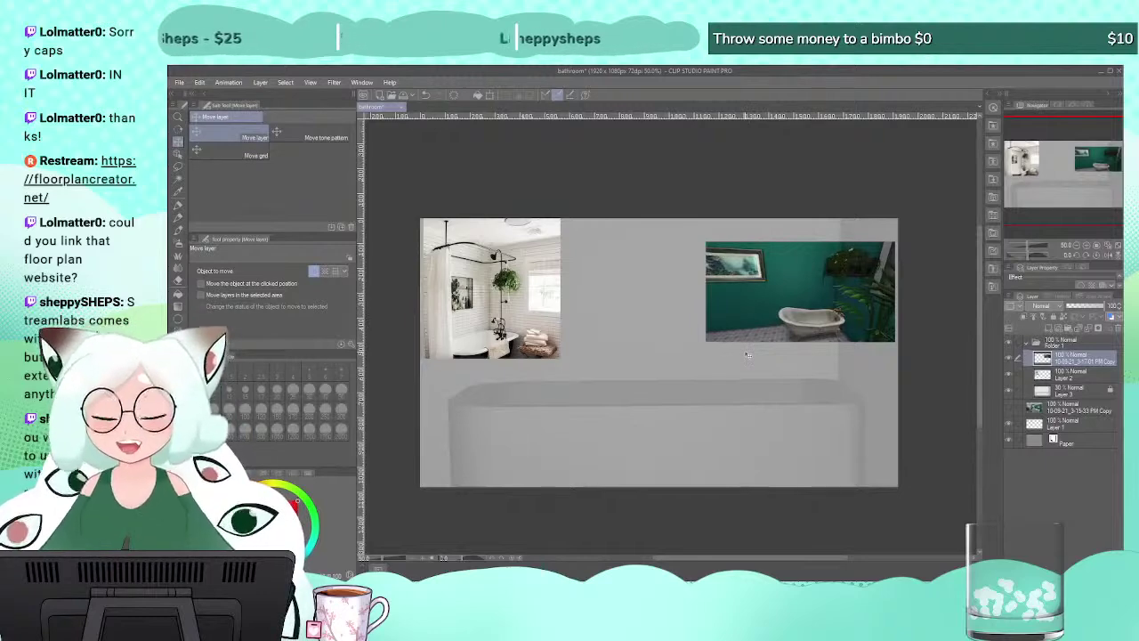
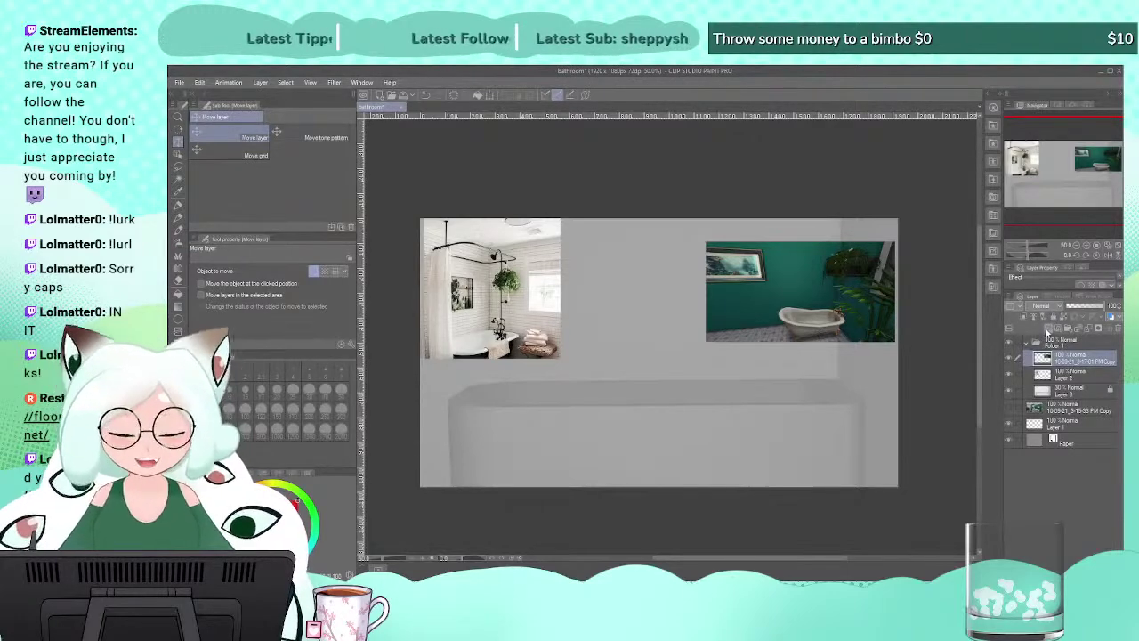
Add a new layer above the references in the folder, set the red pencil to size 10, and undo the test scribble.
left_click(1047, 329)
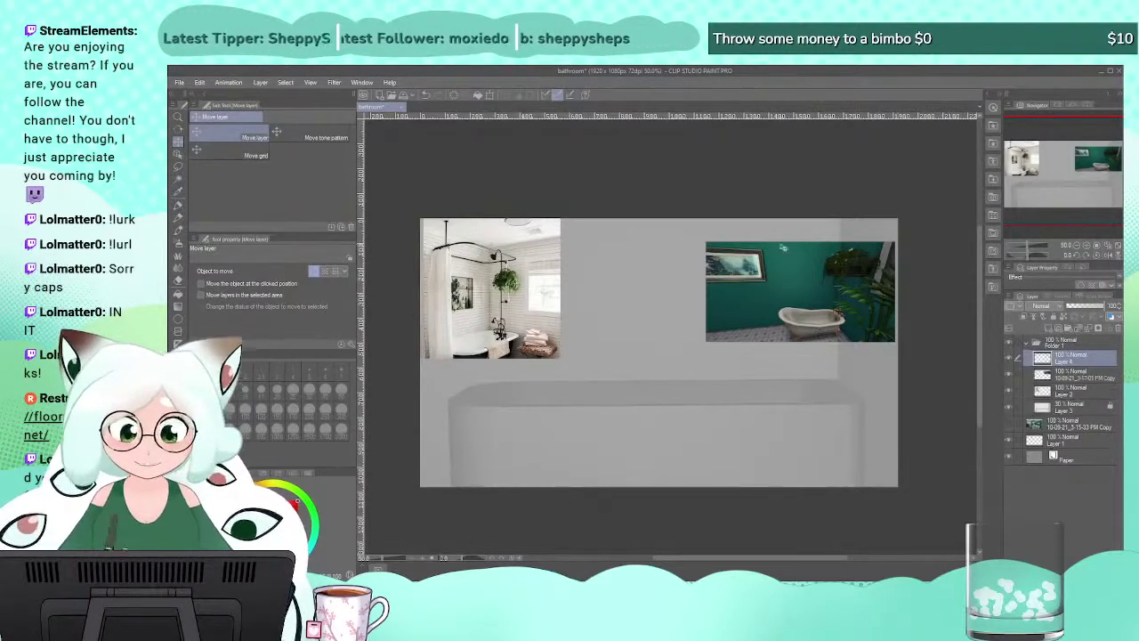
key("u")
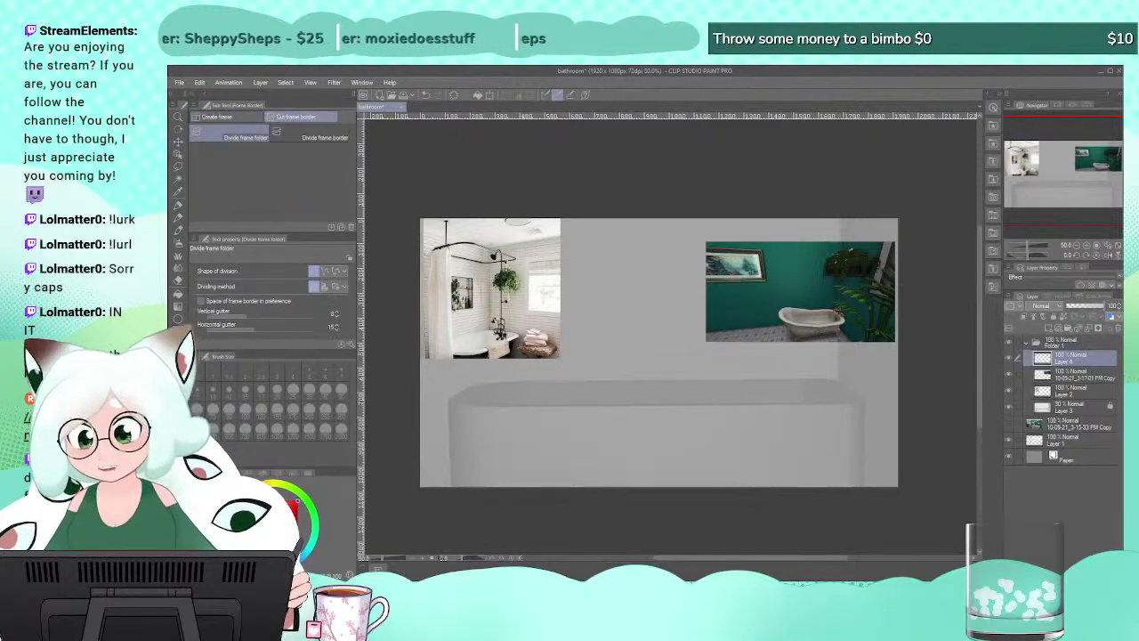
left_click(180, 217)
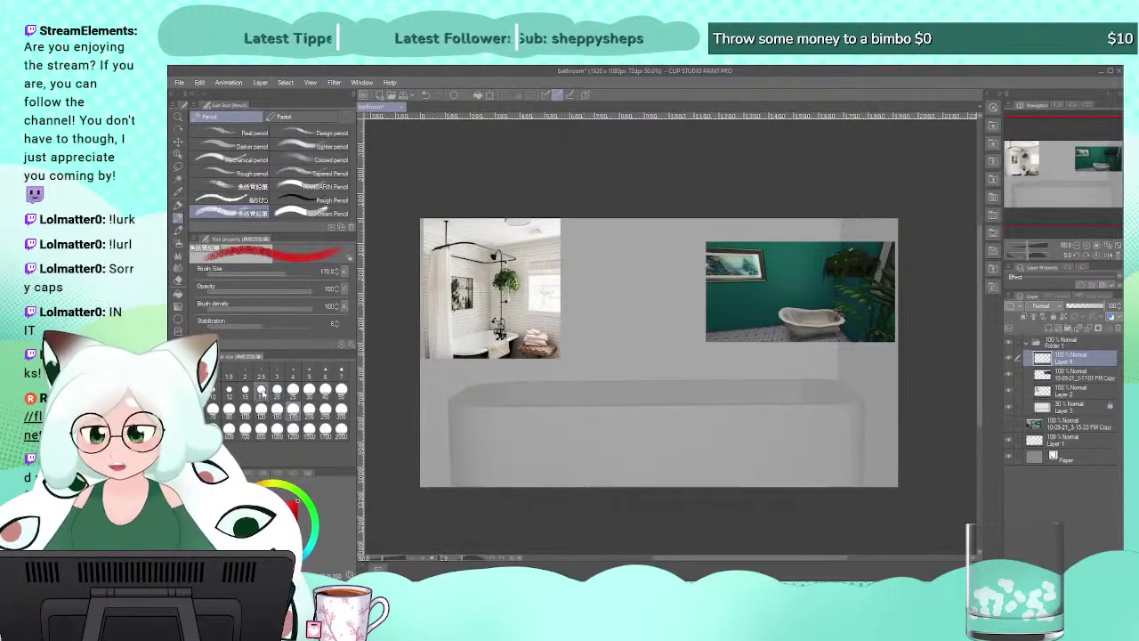
left_click(261, 390)
mouse_move(564, 458)
left_mouse_down()
mouse_move(481, 440)
mouse_move(450, 378)
left_mouse_up()
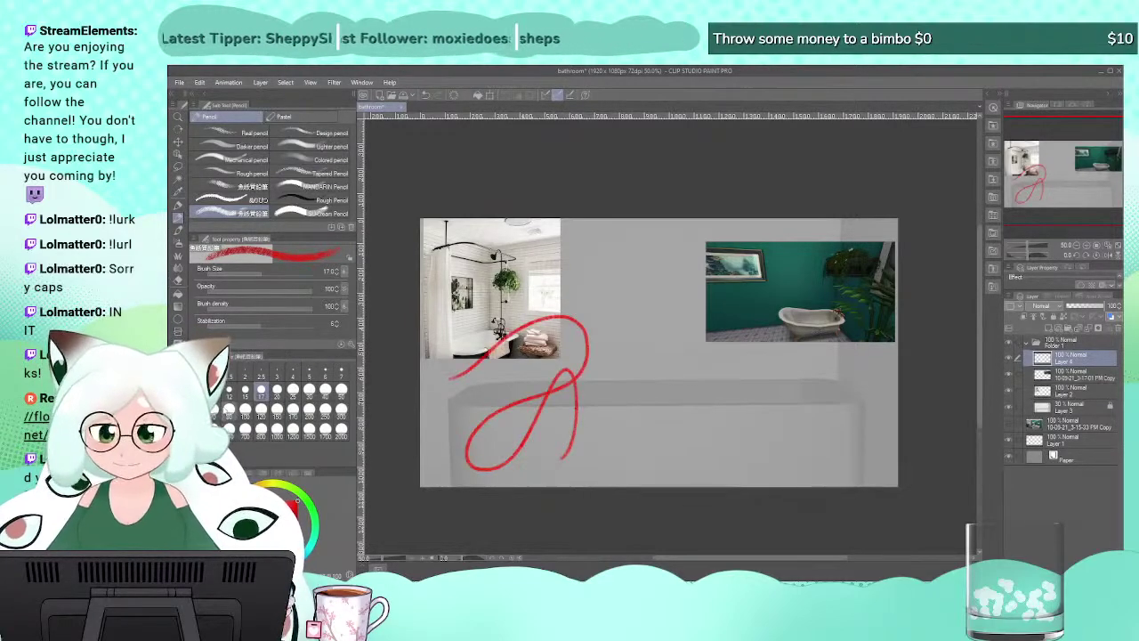
left_click(230, 394)
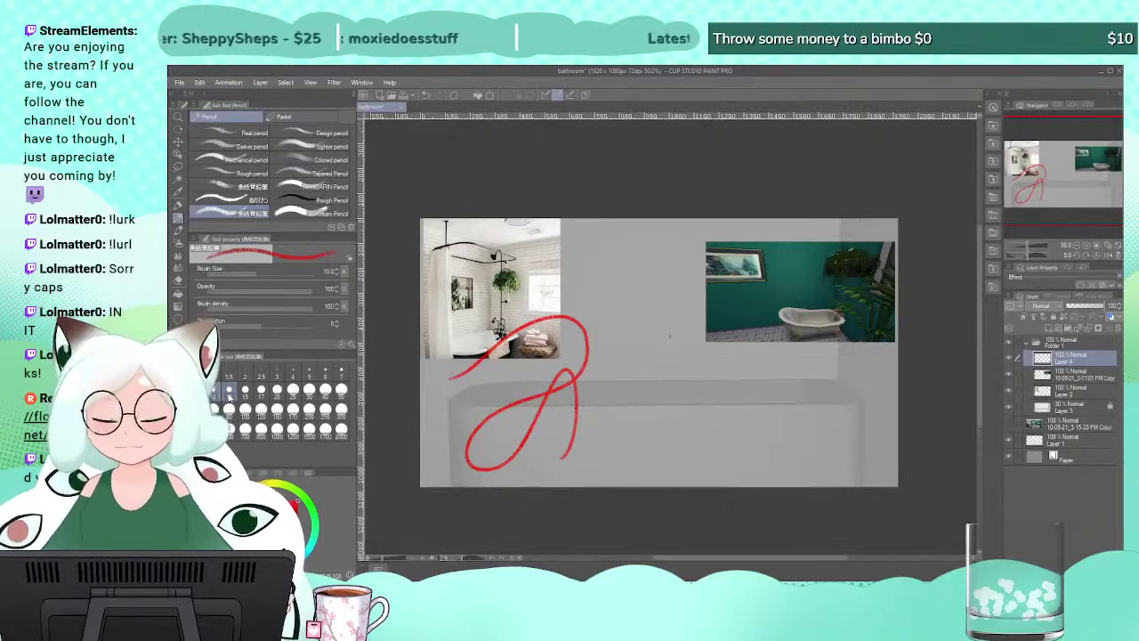
key("ctrl+z")
mouse_move(462, 485)
left_mouse_down()
mouse_move(449, 381)
mouse_move(446, 472)
mouse_move(451, 368)
left_mouse_up()
key("ctrl+z")
key("ctrl+z")
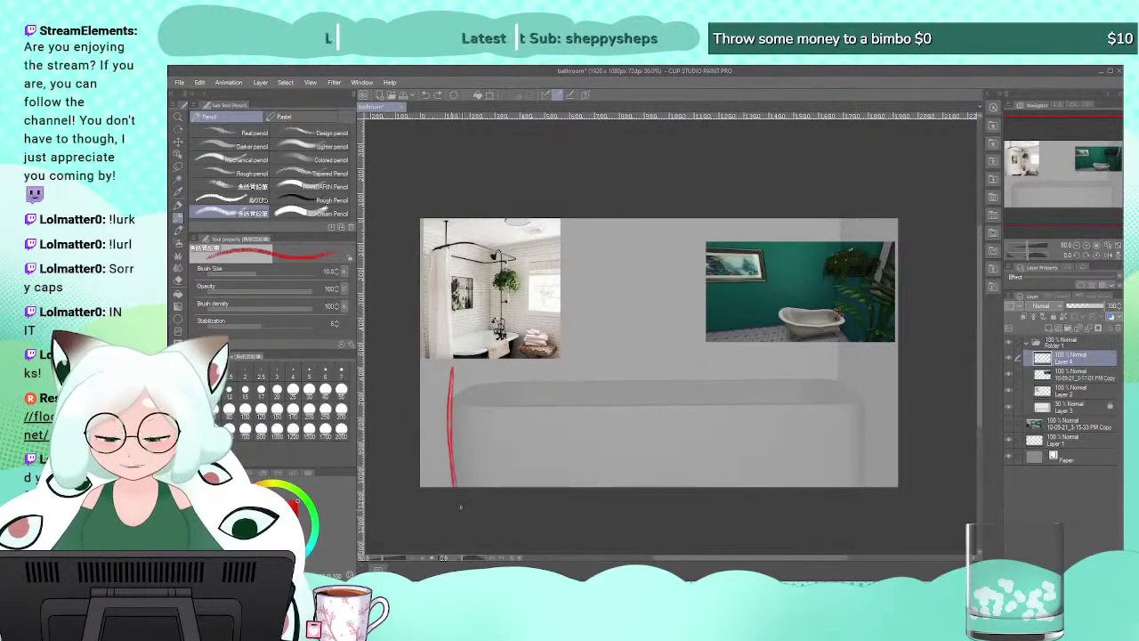
key("ctrl+z")
mouse_move(465, 492)
left_mouse_down()
mouse_move(448, 367)
mouse_move(492, 349)
mouse_move(580, 376)
left_mouse_up()
key("ctrl+z")
key("ctrl+z")
Sketch the tub's raised, rounded left end in red, with the rim sloping down to the middle and the side reaching the canvas edge.
left_click_drag(643, 410, 470, 357)
mouse_move(573, 396)
left_mouse_down()
mouse_move(459, 359)
mouse_move(443, 407)
left_mouse_up()
mouse_move(448, 424)
left_mouse_down()
mouse_move(479, 357)
mouse_move(619, 414)
left_mouse_up()
mouse_move(513, 366)
left_mouse_down()
mouse_move(641, 420)
mouse_move(467, 354)
left_mouse_up()
key("ctrl+z")
mouse_move(452, 425)
left_mouse_down()
mouse_move(435, 399)
mouse_move(441, 364)
left_mouse_up()
mouse_move(437, 407)
left_mouse_down()
mouse_move(458, 357)
mouse_move(640, 418)
mouse_move(709, 424)
left_mouse_up()
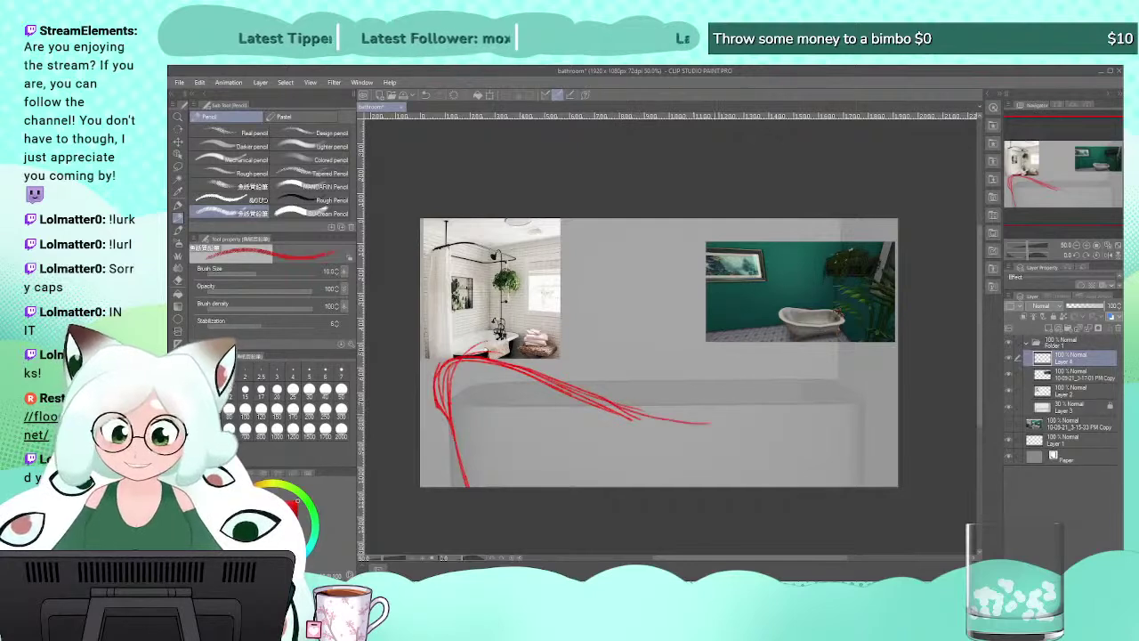
Continue the sketched rim across the tub's right half and curve it over the right end into the side wall.
left_click_drag(633, 420, 833, 408)
mouse_move(748, 416)
left_mouse_down()
mouse_move(852, 409)
mouse_move(859, 486)
left_mouse_up()
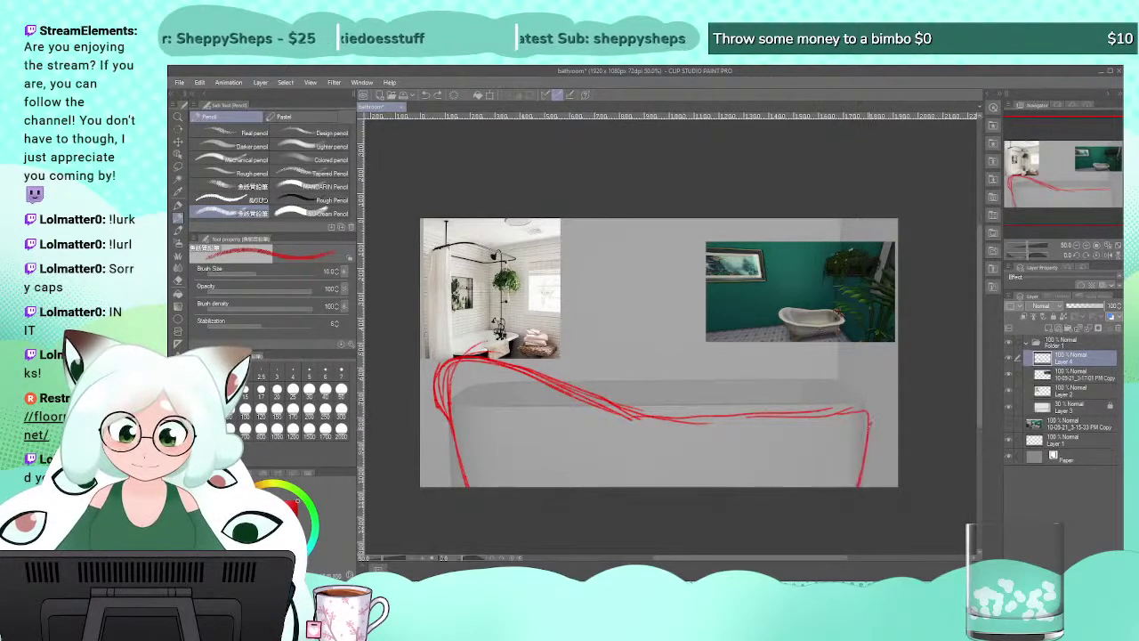
key("ctrl+z")
mouse_move(849, 412)
left_mouse_down()
mouse_move(873, 431)
mouse_move(857, 487)
left_mouse_up()
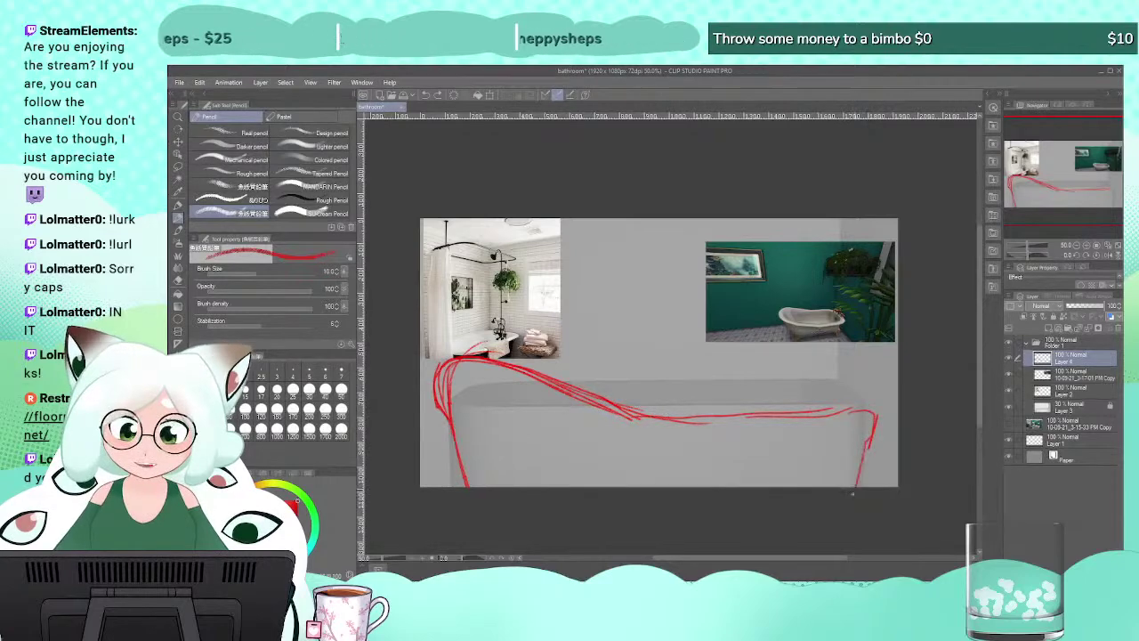
left_click_drag(866, 449, 790, 416)
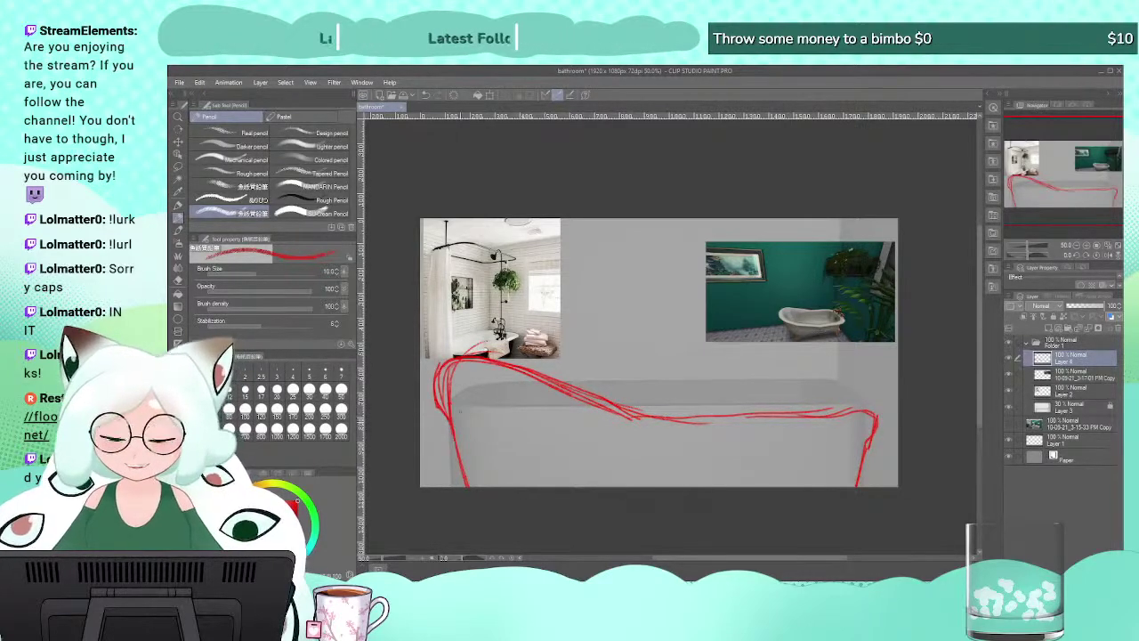
Try a light contour line under the rim across the tub's front.
left_click_drag(869, 441, 806, 457)
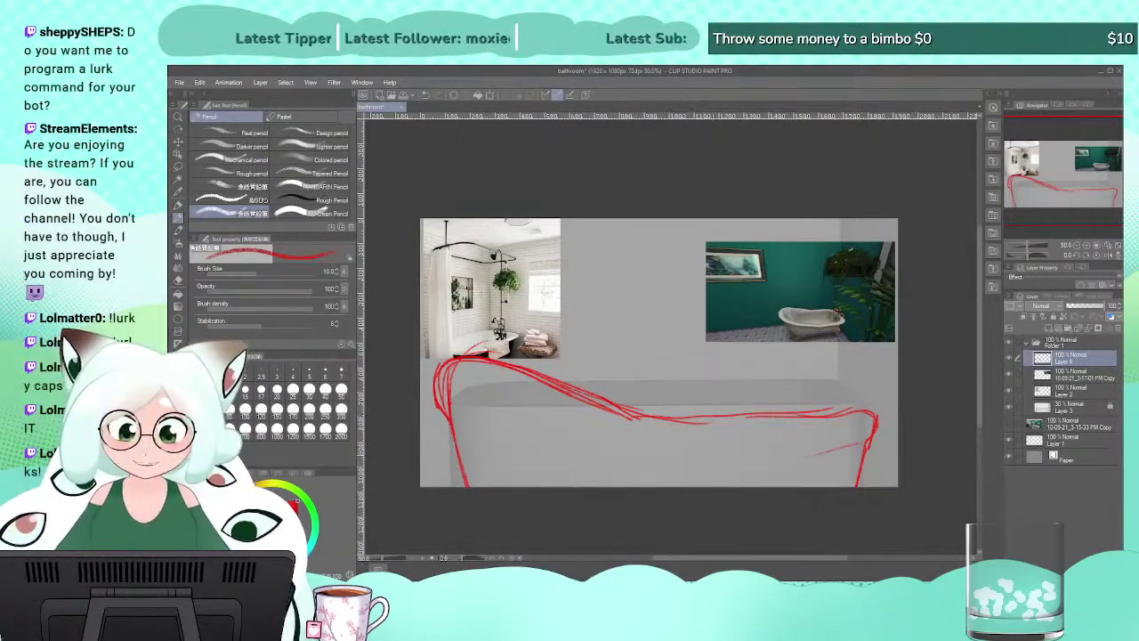
key("ctrl+z")
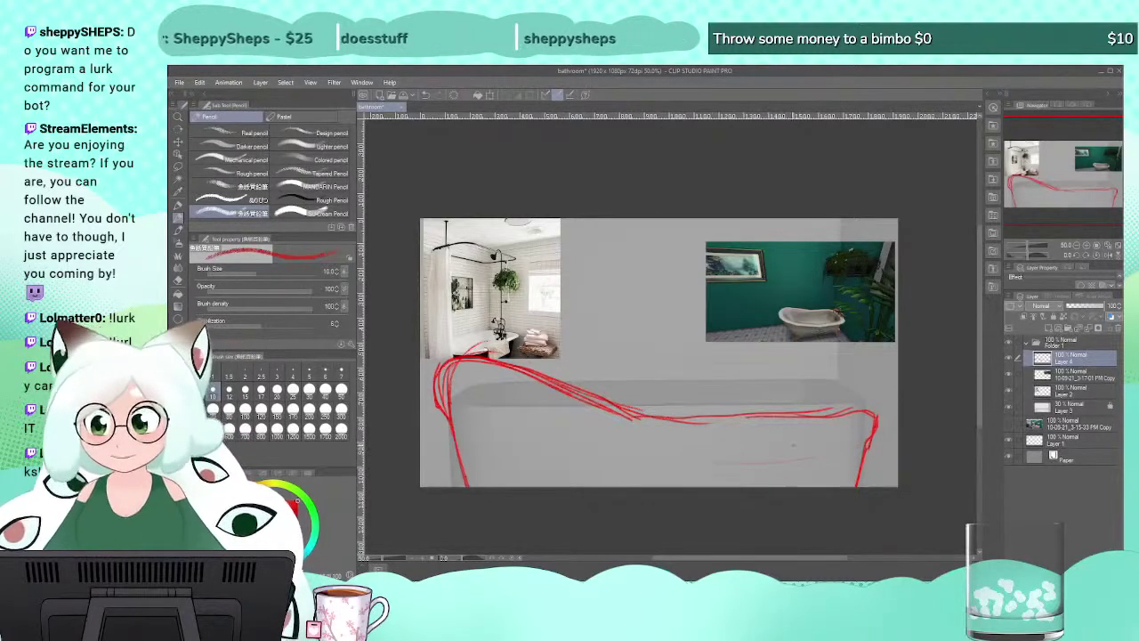
left_click_drag(845, 449, 771, 458)
key("ctrl+z")
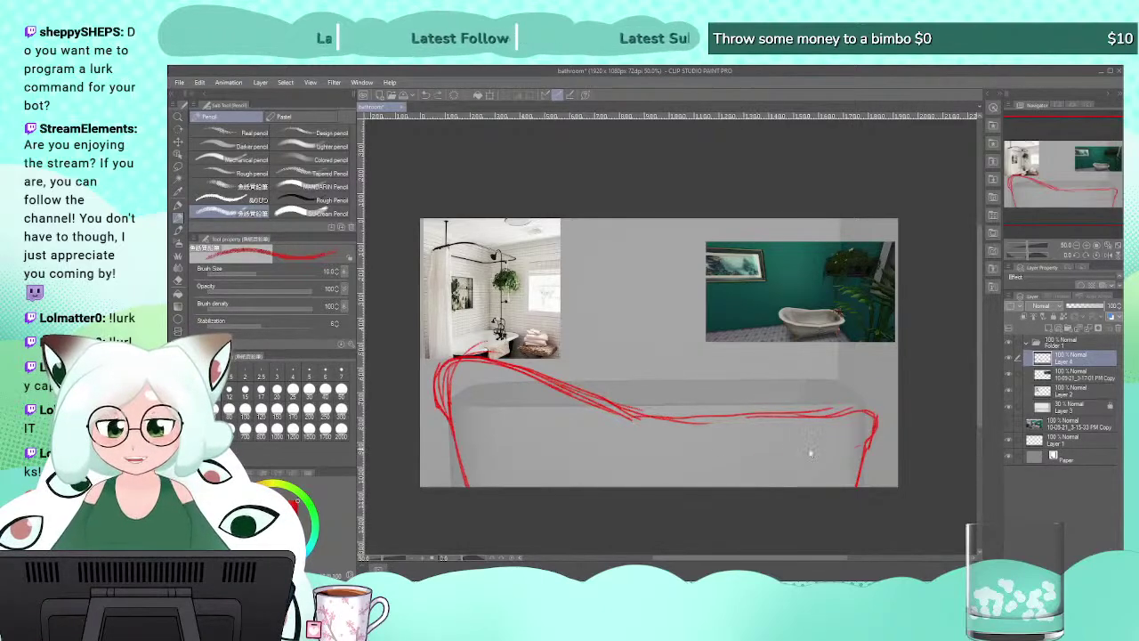
left_click_drag(853, 447, 736, 455)
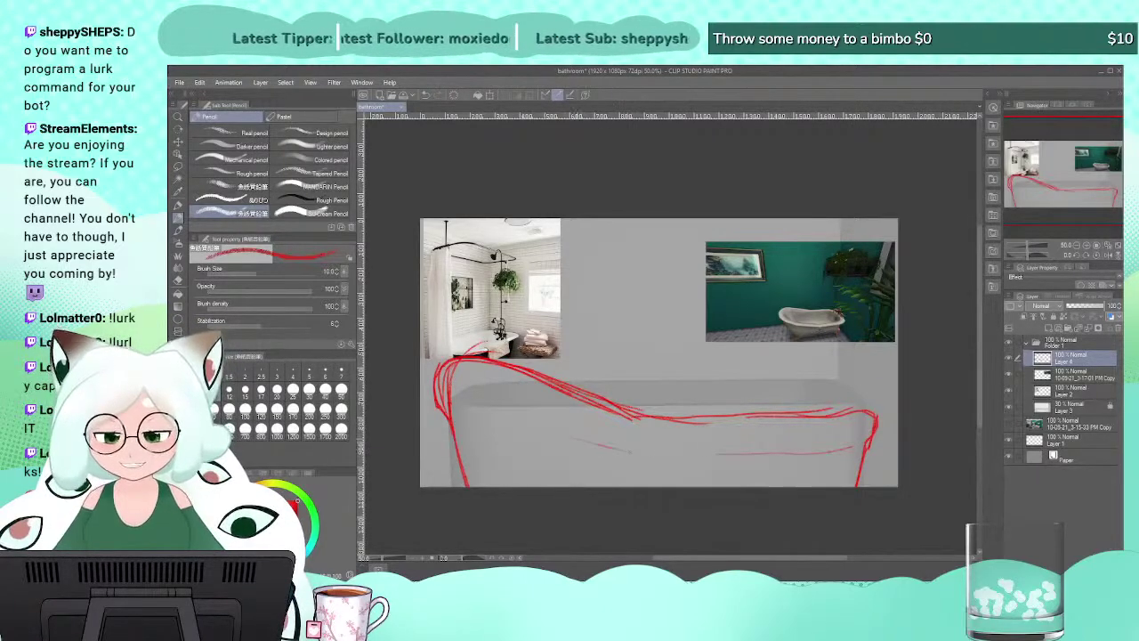
key("ctrl+z")
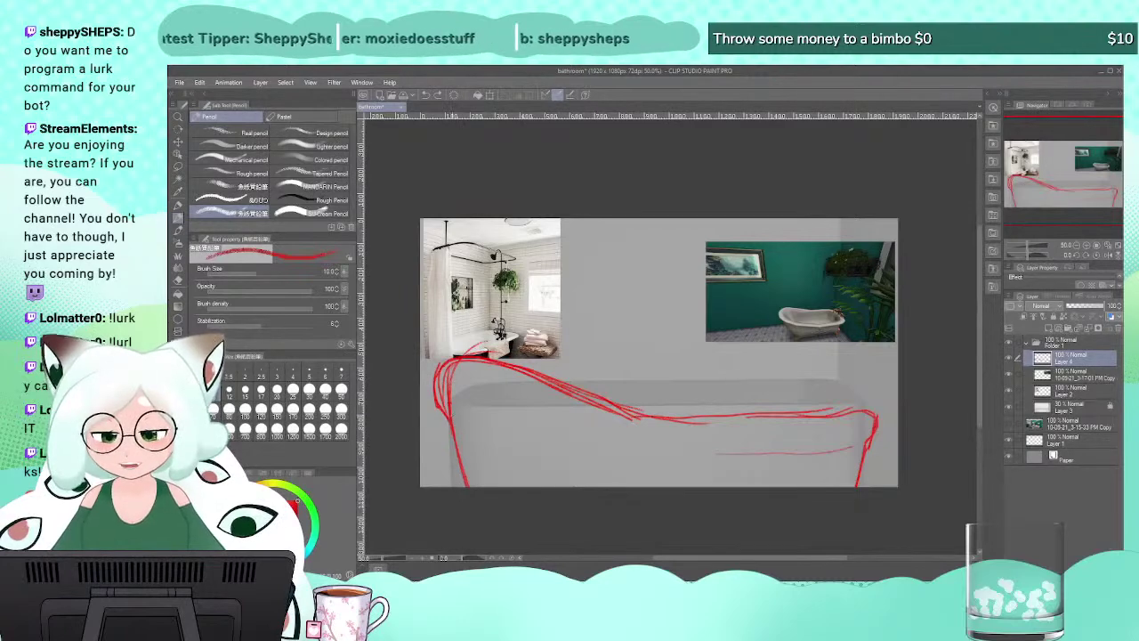
left_click_drag(479, 424, 494, 430)
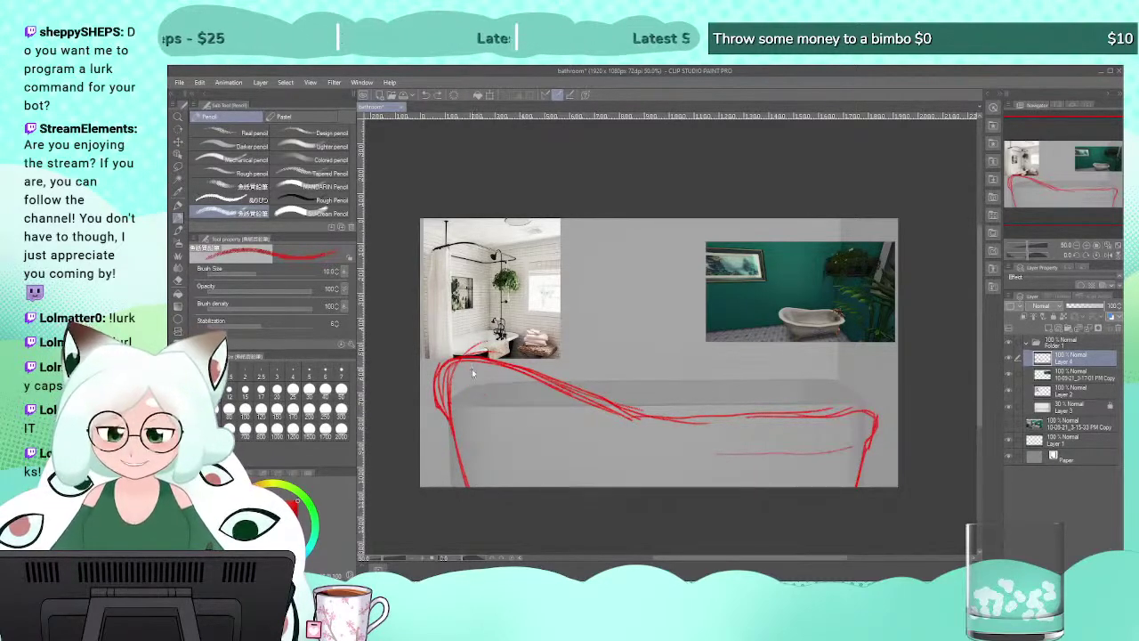
Fade the red tub sketch with the Kneaded eraser, reducing its size to 120 for the sloping rim.
key("e")
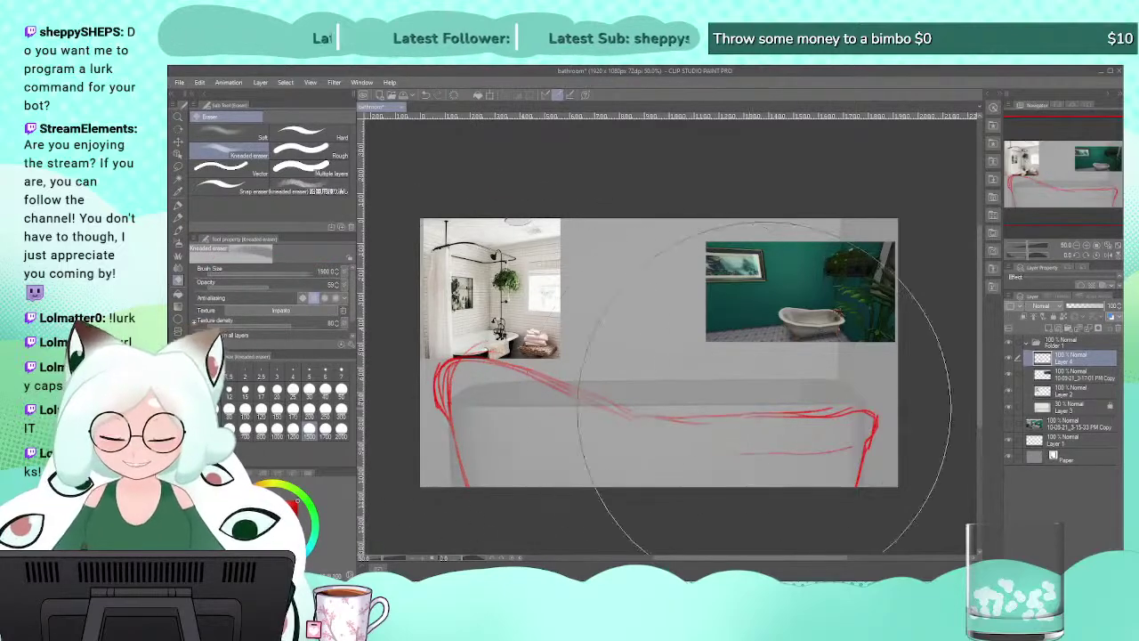
left_click(261, 410)
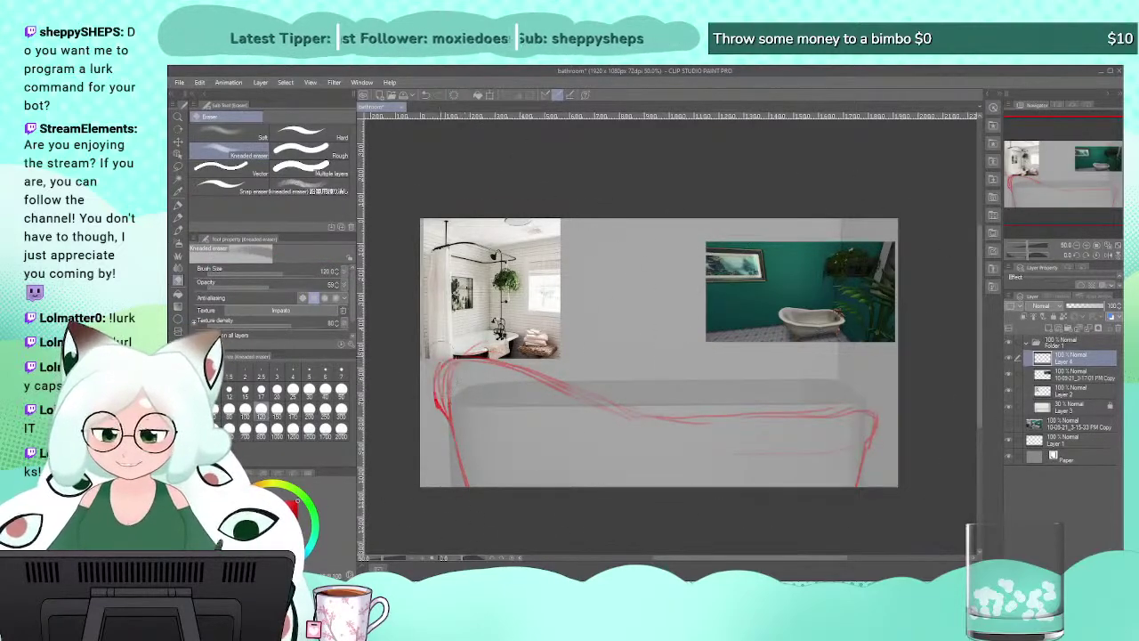
mouse_move(545, 377)
left_mouse_down()
mouse_move(858, 405)
mouse_move(807, 451)
mouse_move(654, 414)
left_mouse_up()
Try out a curved tub rim with the Marker pen, sweeping from the right end to the left, and undo the attempts.
key("p")
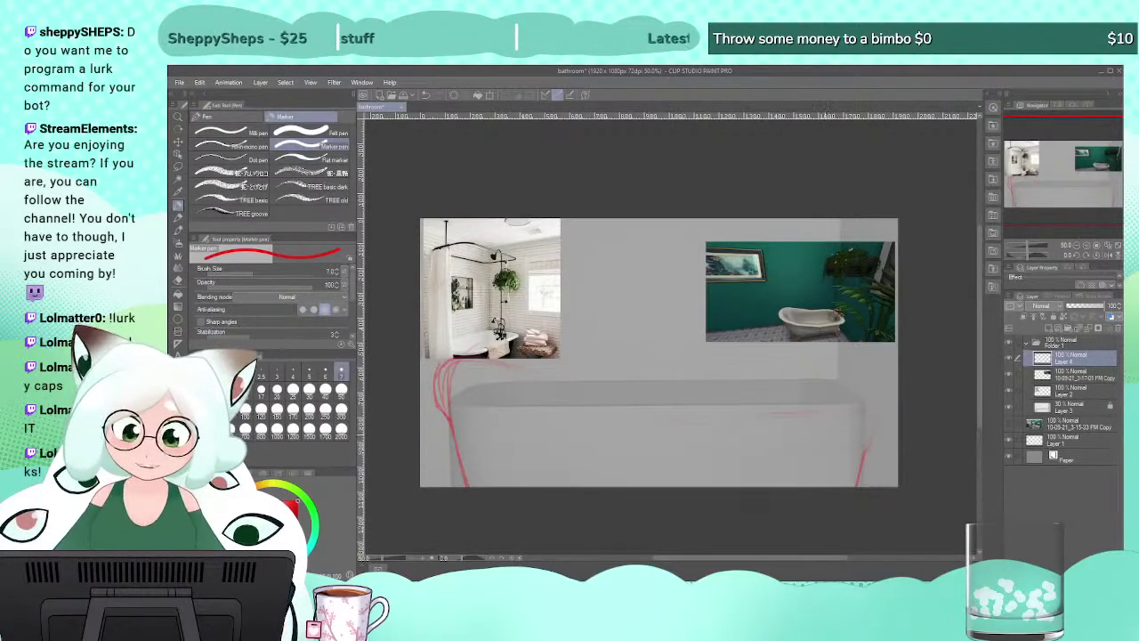
mouse_move(827, 439)
left_mouse_down()
mouse_move(807, 400)
mouse_move(836, 433)
mouse_move(767, 408)
mouse_move(846, 434)
left_mouse_up()
key("ctrl+z")
key("ctrl+z")
key("ctrl+z")
mouse_move(777, 395)
left_mouse_down()
mouse_move(833, 399)
mouse_move(711, 399)
left_mouse_up()
key("ctrl+z")
key("ctrl+z")
mouse_move(789, 438)
left_mouse_down()
mouse_move(851, 414)
mouse_move(813, 397)
mouse_move(840, 403)
mouse_move(785, 440)
mouse_move(852, 410)
mouse_move(857, 421)
mouse_move(793, 432)
mouse_move(716, 429)
left_mouse_up()
key("ctrl+z")
key("ctrl+z")
key("ctrl+z")
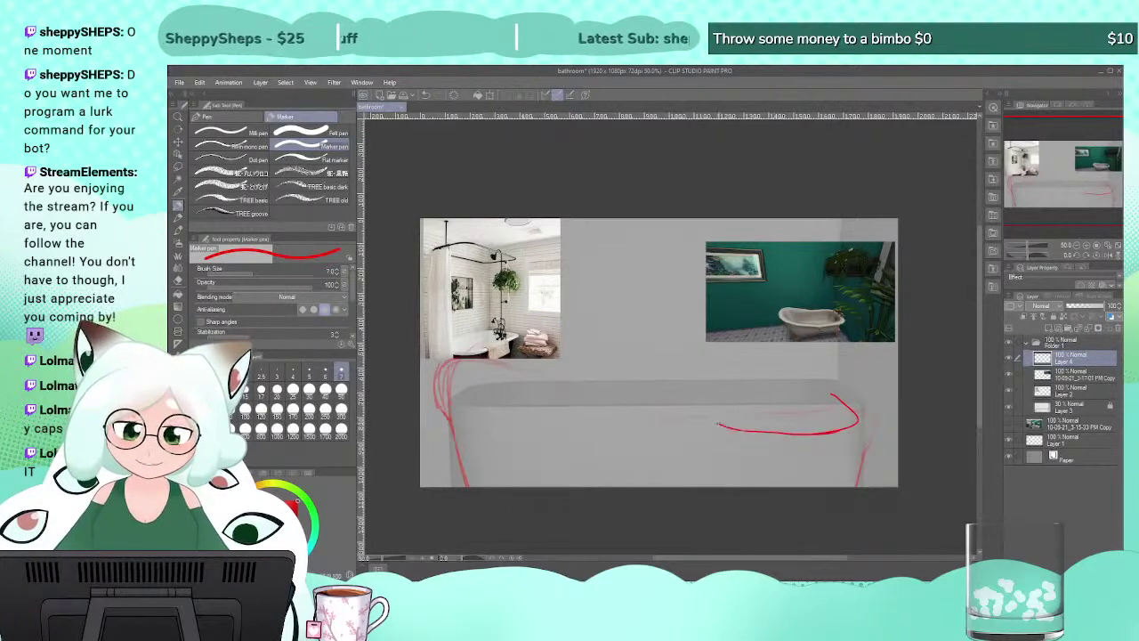
key("ctrl+z")
key("ctrl+z")
key("ctrl+z")
mouse_move(837, 397)
left_mouse_down()
mouse_move(811, 436)
mouse_move(708, 429)
left_mouse_up()
key("ctrl+z")
left_click_drag(845, 421, 711, 432)
key("ctrl+z")
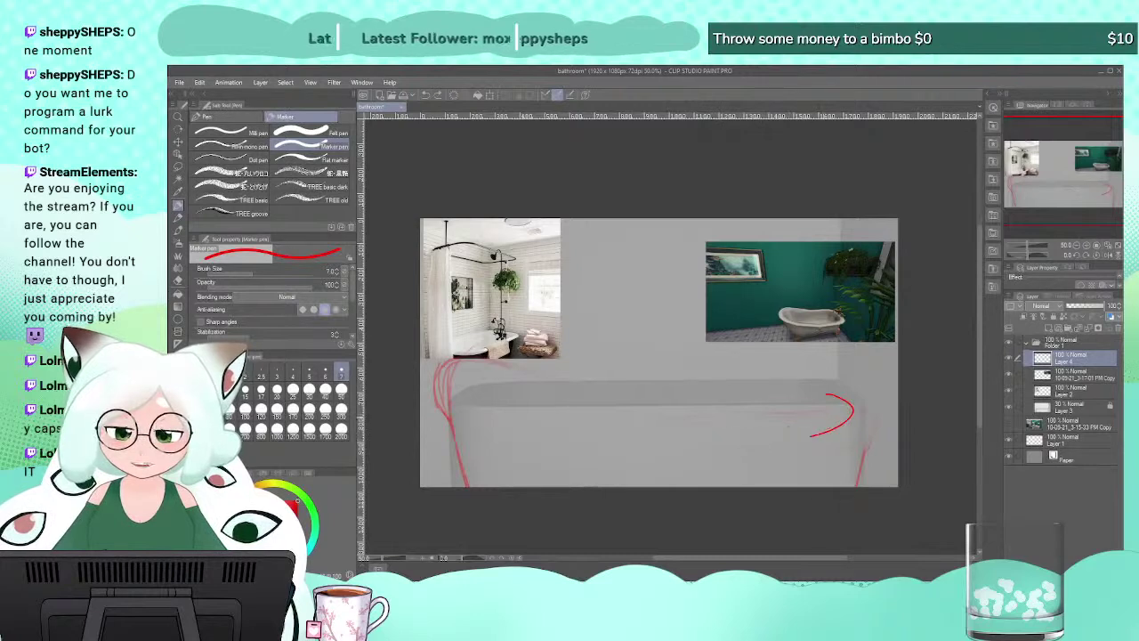
key("ctrl+z")
mouse_move(827, 391)
left_mouse_down()
mouse_move(811, 431)
mouse_move(669, 426)
left_mouse_up()
key("ctrl+z")
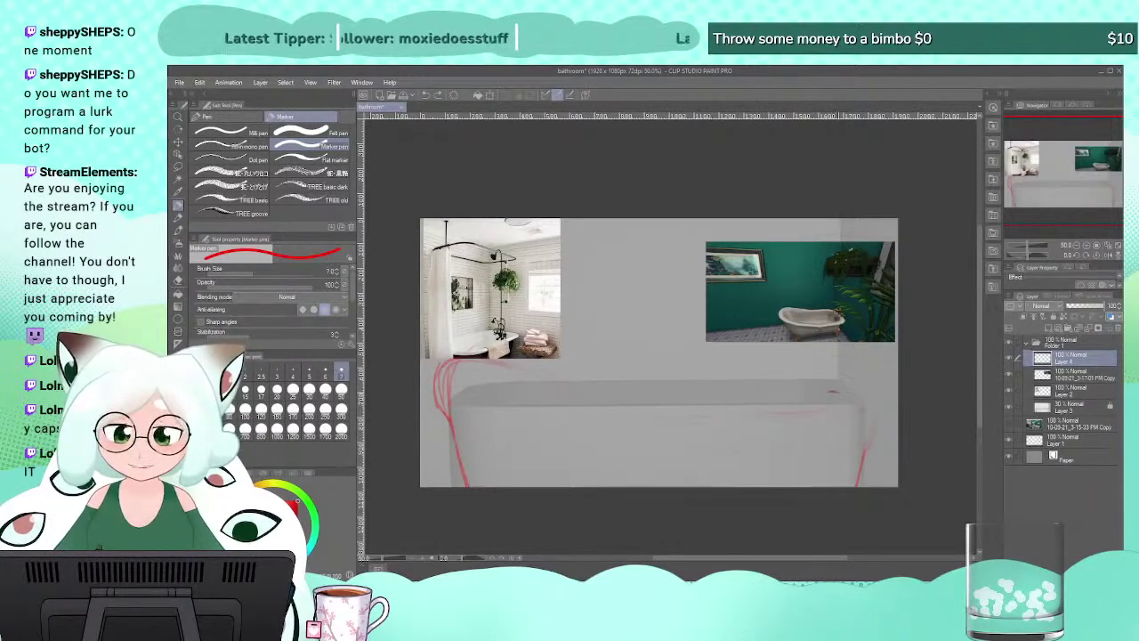
mouse_move(835, 391)
left_mouse_down()
mouse_move(781, 425)
mouse_move(669, 422)
mouse_move(741, 426)
left_mouse_up()
mouse_move(665, 426)
left_mouse_down()
mouse_move(580, 403)
mouse_move(550, 411)
mouse_move(489, 380)
mouse_move(647, 418)
mouse_move(764, 429)
mouse_move(843, 418)
left_mouse_up()
key("ctrl+z")
key("ctrl+z")
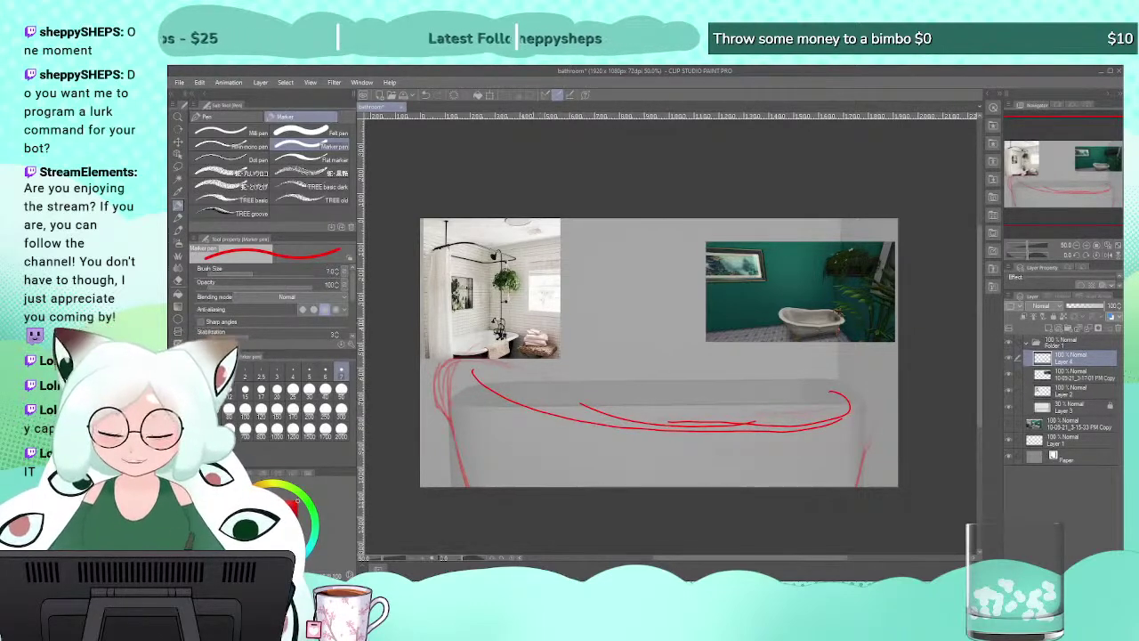
mouse_move(487, 375)
left_mouse_down()
mouse_move(586, 405)
mouse_move(687, 410)
mouse_move(838, 399)
left_mouse_up()
key("ctrl+z")
key("ctrl+z")
key("ctrl+z")
key("ctrl+z")
key("ctrl+z")
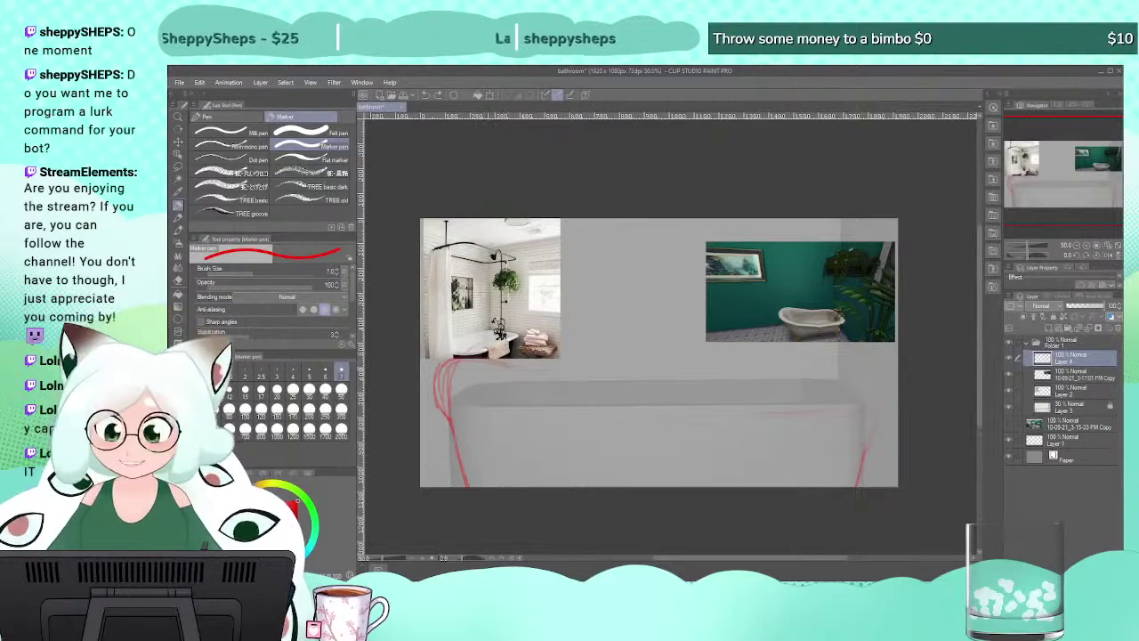
Erase the remaining faded tub sketch with the Kneaded eraser, enlarging it to size 250.
key("e")
left_click_drag(450, 397, 442, 370)
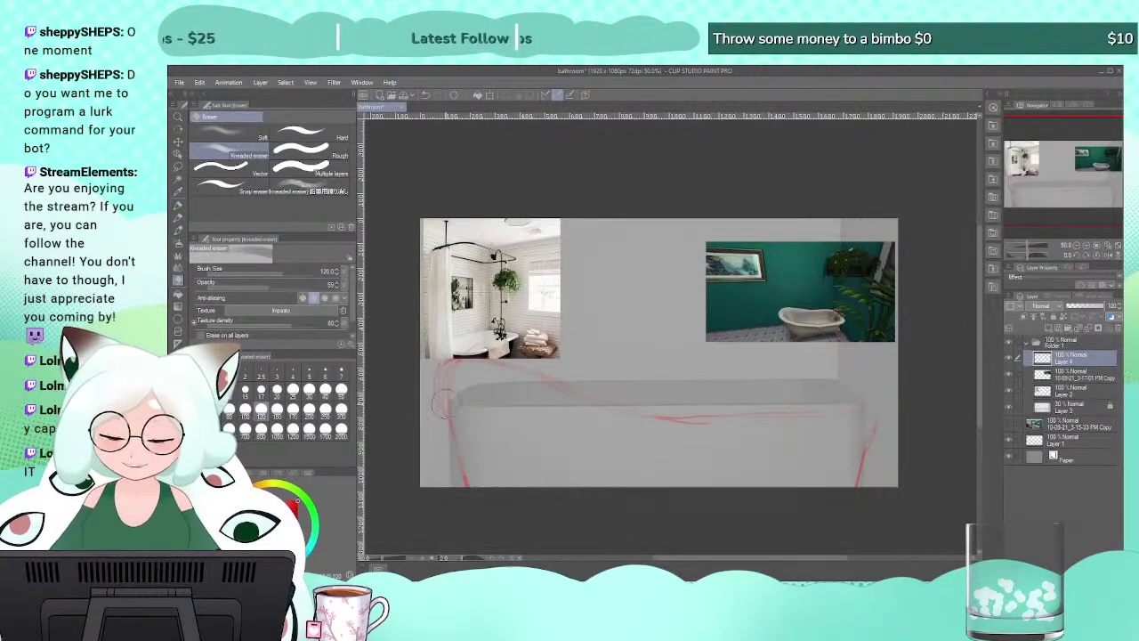
key("bracketright")
key("bracketright")
key("bracketright")
key("bracketright")
left_click_drag(472, 499, 444, 378)
left_click_drag(664, 463, 868, 436)
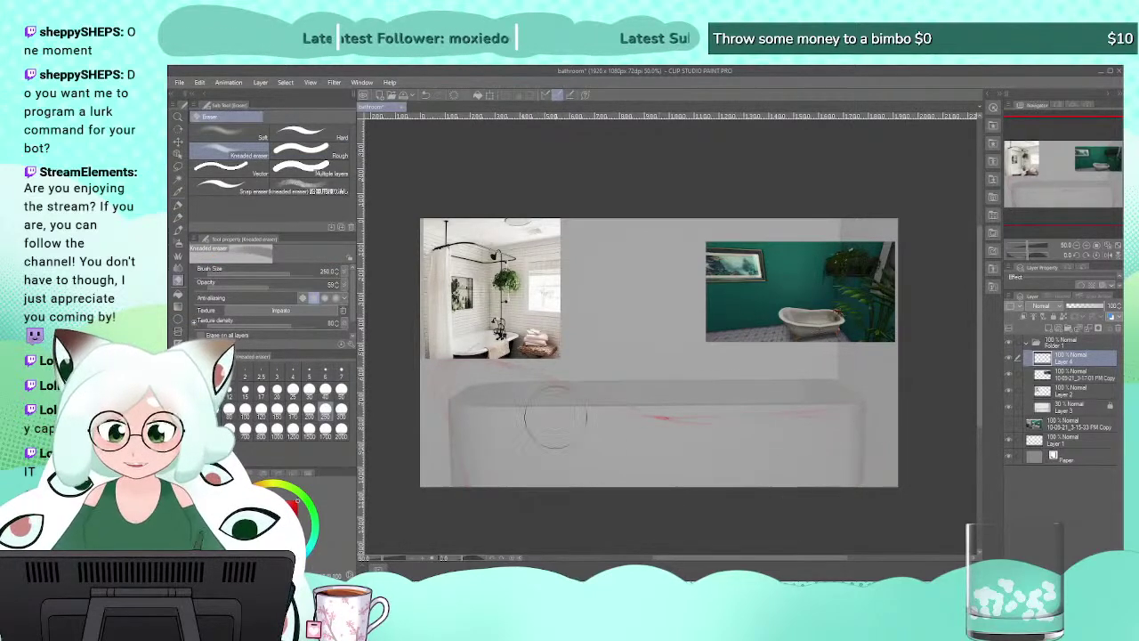
Draw the tub's front rim with the Marker pen at size 7 as one nearly straight line along the capture's front edge.
key("p")
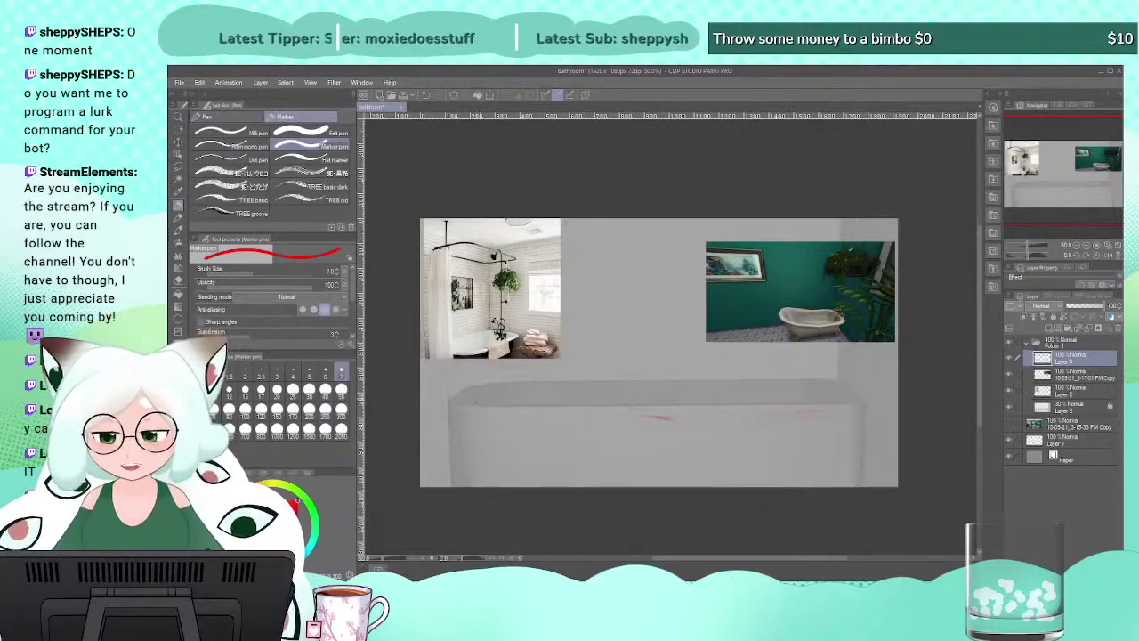
left_click_drag(467, 406, 830, 403)
key("ctrl+z")
left_click_drag(472, 406, 842, 405)
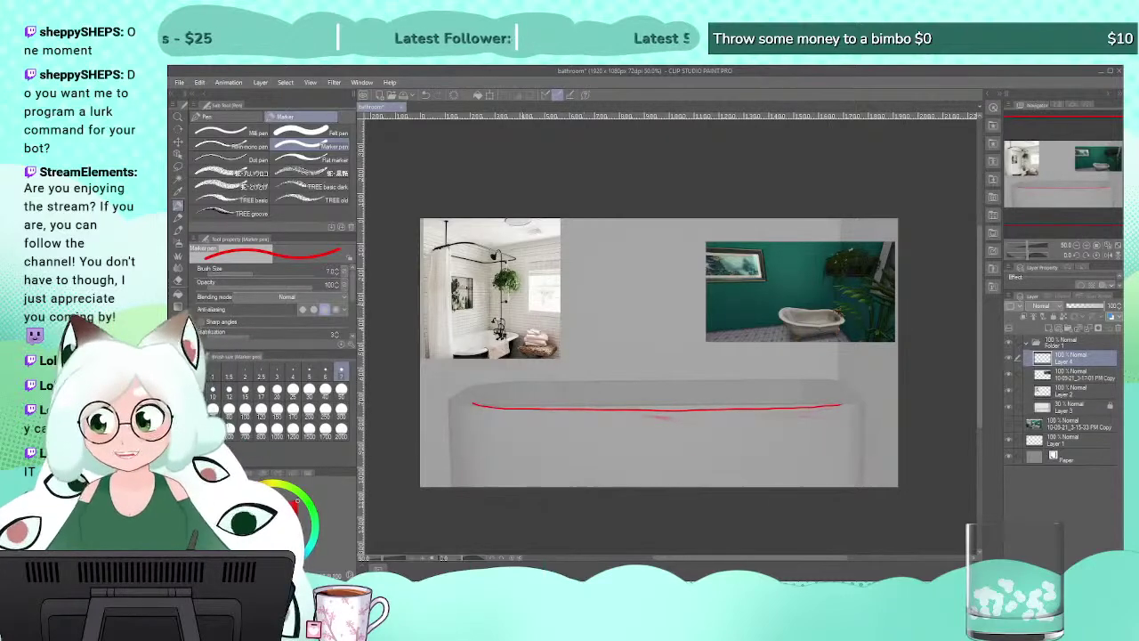
Try a curved left end for the tub rim that joins the front rim line, and undo the strokes.
left_click_drag(652, 415, 450, 334)
key("ctrl+z")
mouse_move(602, 407)
left_mouse_down()
mouse_move(438, 359)
mouse_move(447, 447)
left_mouse_up()
key("ctrl+z")
left_click_drag(597, 411, 481, 377)
key("ctrl+z")
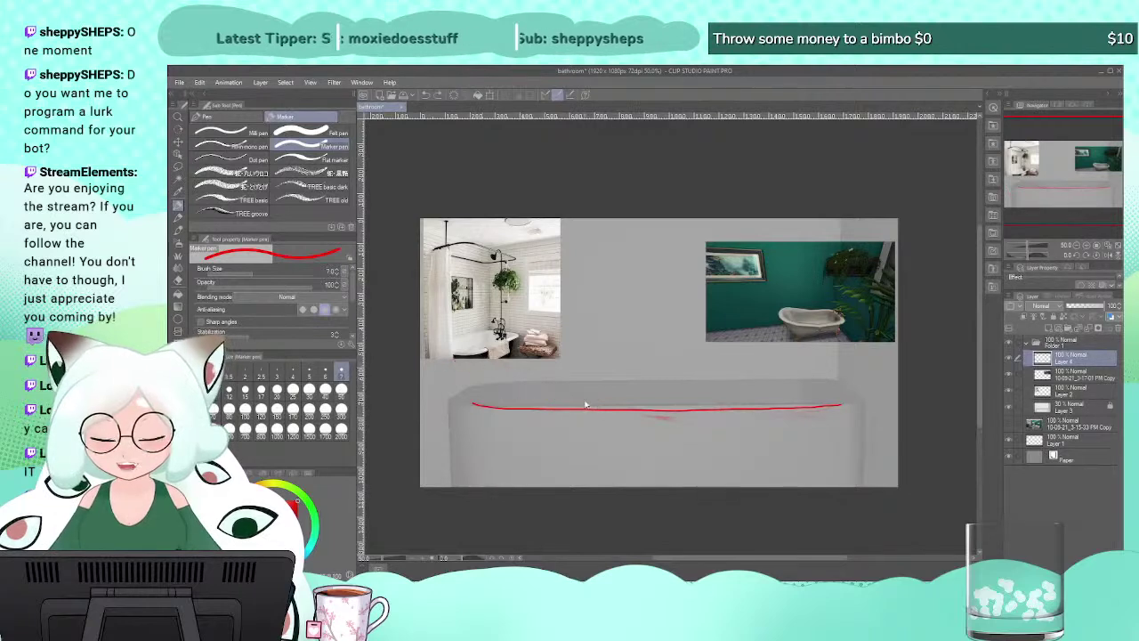
mouse_move(639, 414)
left_mouse_down()
mouse_move(482, 388)
mouse_move(473, 402)
mouse_move(574, 411)
left_mouse_up()
key("ctrl+z")
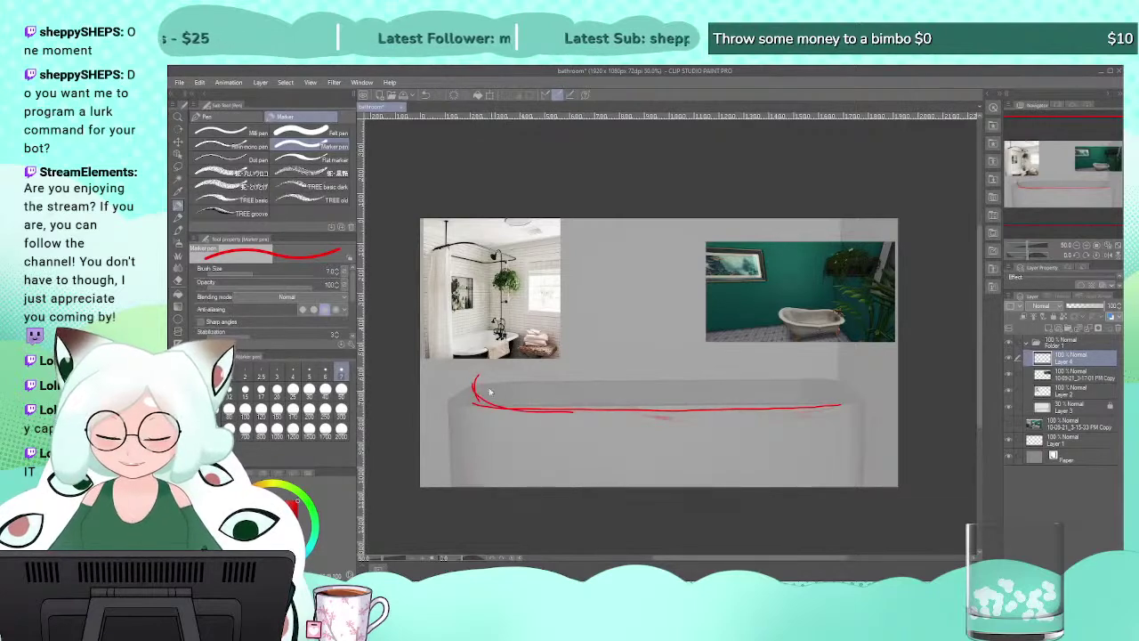
key("ctrl+z")
key("ctrl+z")
mouse_move(483, 391)
left_mouse_down()
mouse_move(627, 410)
mouse_move(561, 409)
left_mouse_up()
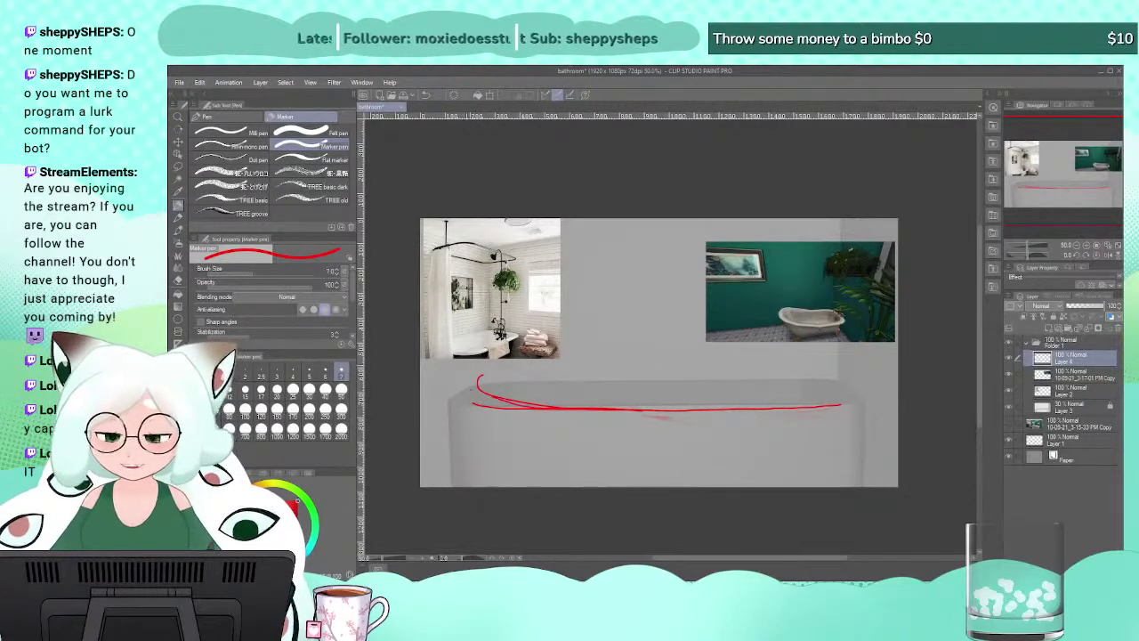
mouse_move(647, 382)
left_mouse_down()
mouse_move(503, 343)
mouse_move(550, 367)
mouse_move(520, 356)
left_mouse_up()
key("ctrl+z")
key("ctrl+z")
key("ctrl+z")
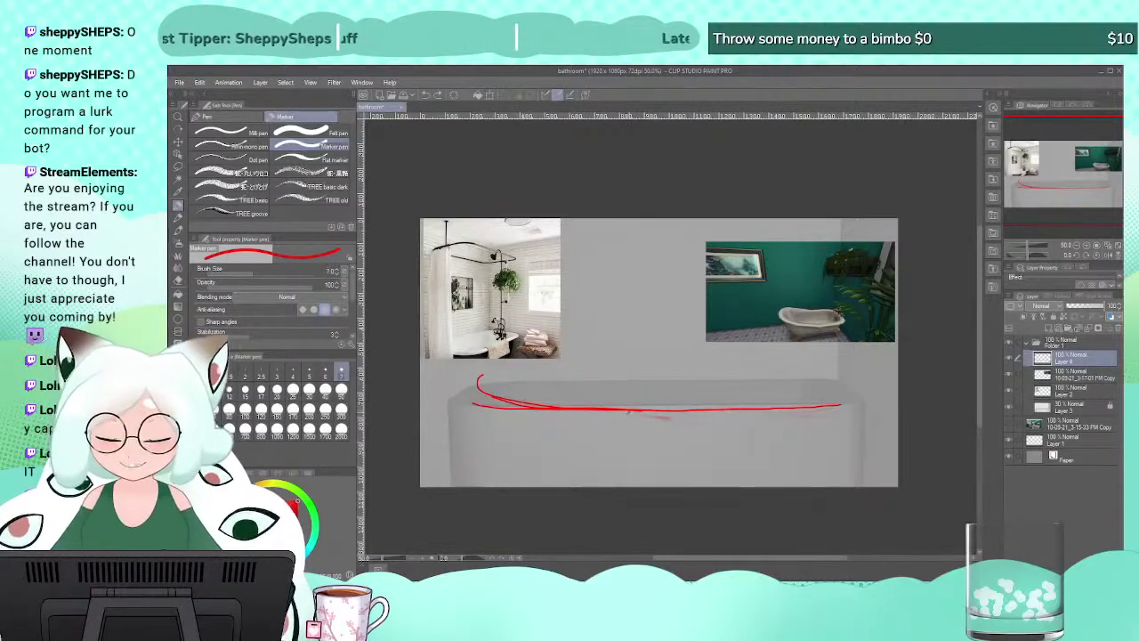
key("ctrl+z")
key("ctrl+z")
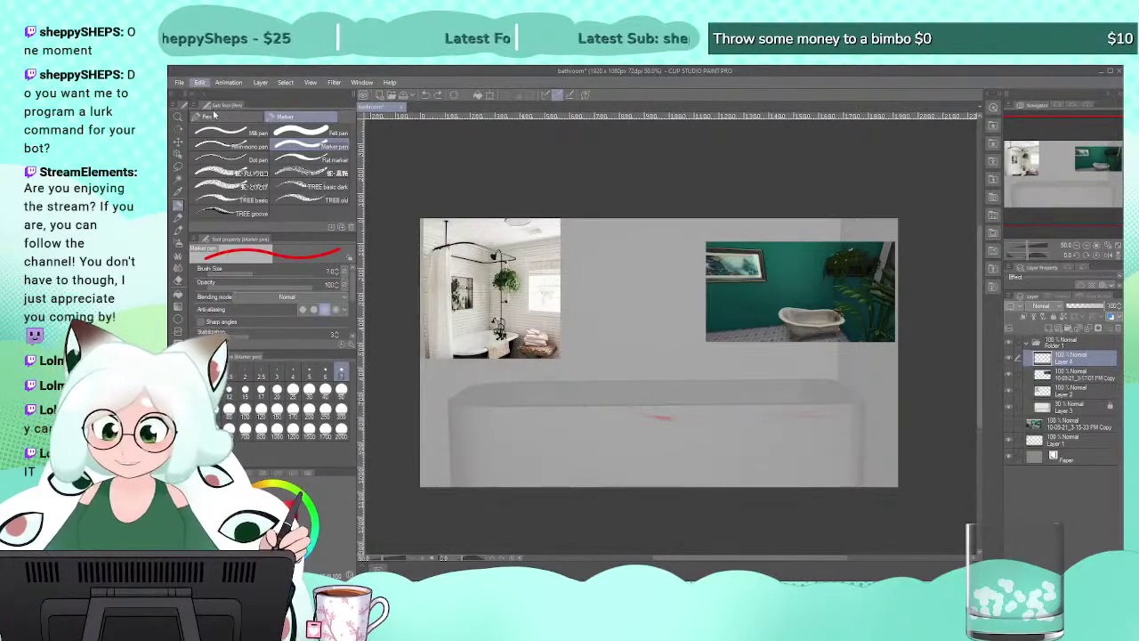
Restore the front rim line, then draw the rim's rounded right end and the tub's right side slanting inward to the canvas edge.
key("ctrl+y")
key("ctrl+z")
mouse_move(757, 410)
left_mouse_down()
mouse_move(829, 405)
mouse_move(841, 395)
mouse_move(826, 379)
mouse_move(860, 401)
mouse_move(863, 425)
left_mouse_up()
key("ctrl+z")
key("ctrl+z")
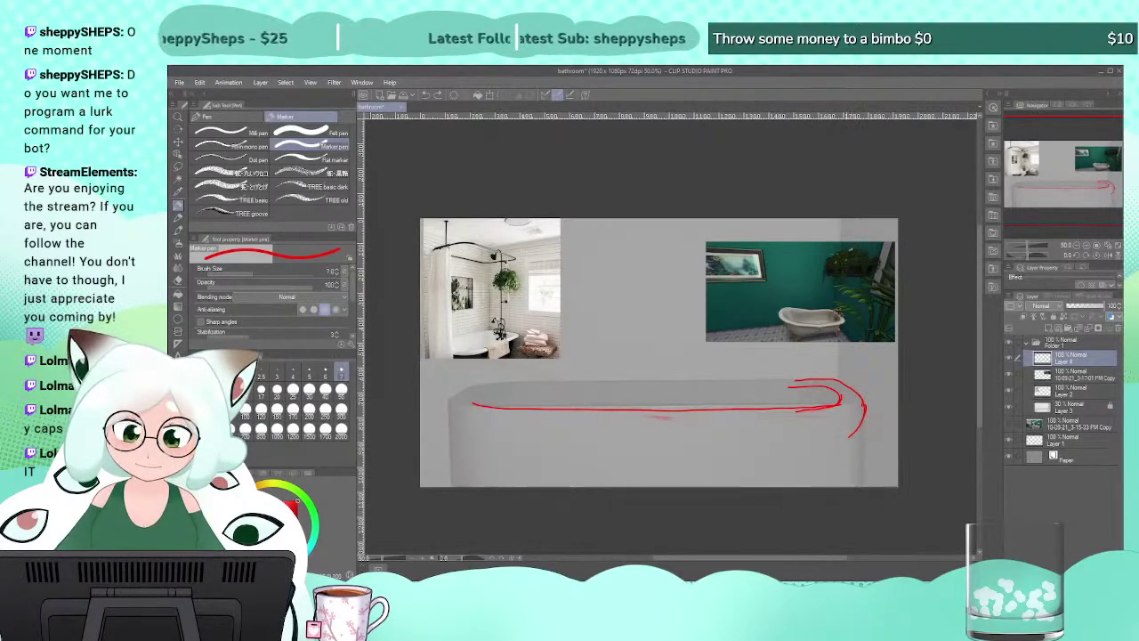
left_click_drag(852, 436, 833, 488)
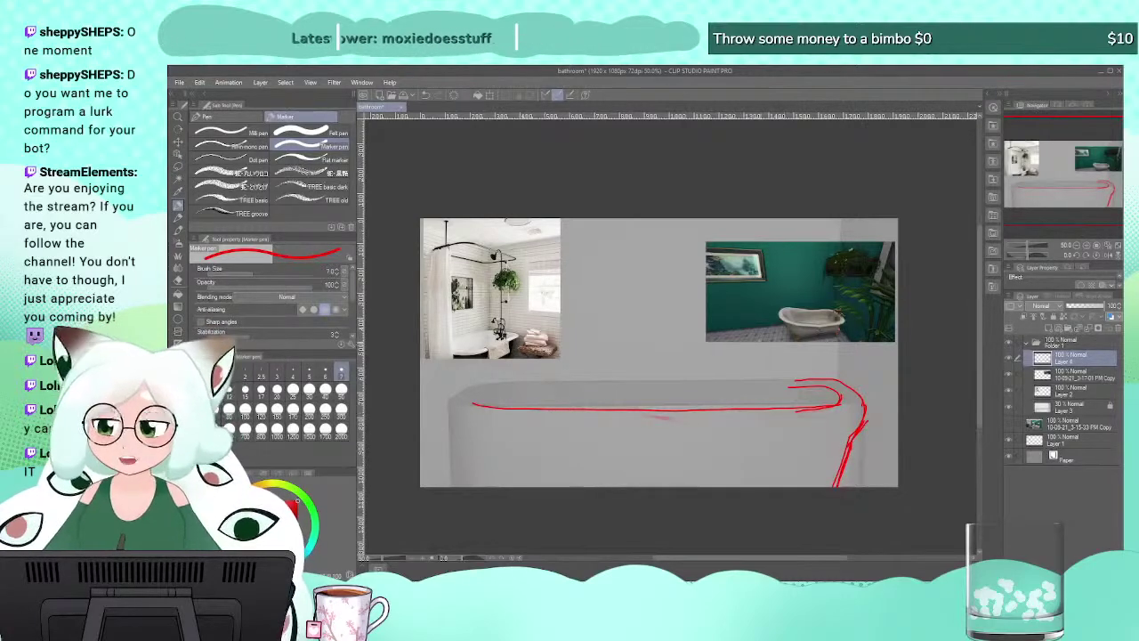
Extend the tub's back rim line toward the middle and draw the front rim sweeping up to a raised left end, retrying the curve.
mouse_move(805, 379)
left_mouse_down()
mouse_move(669, 379)
mouse_move(469, 337)
left_mouse_up()
key("ctrl+z")
left_click_drag(655, 410, 467, 344)
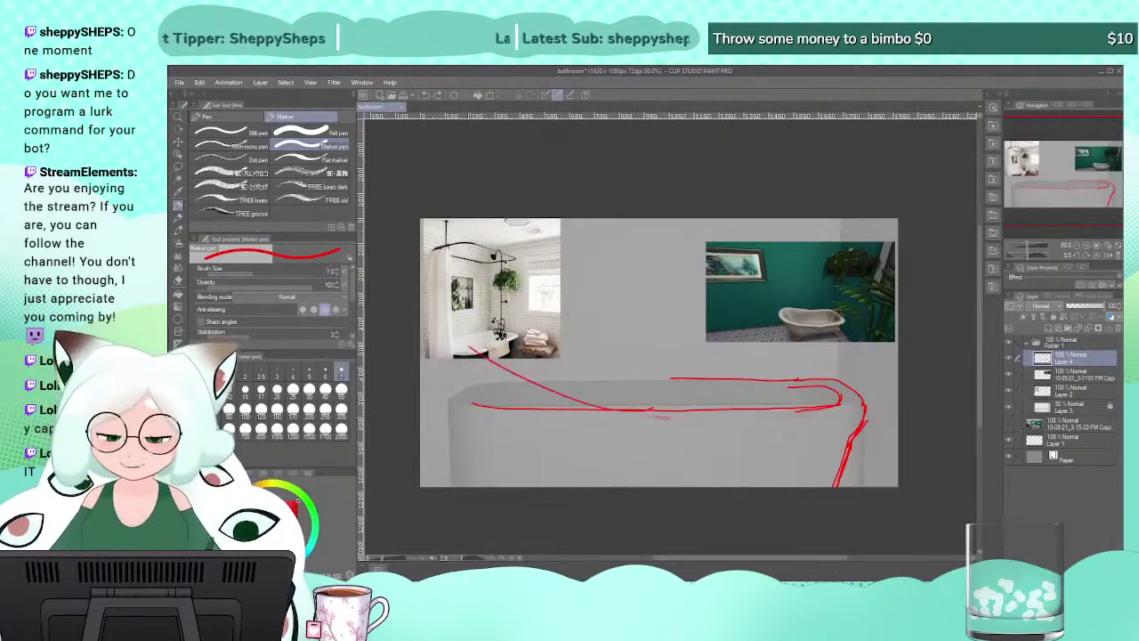
key("ctrl+z")
mouse_move(621, 410)
left_mouse_down()
mouse_move(455, 359)
mouse_move(490, 376)
mouse_move(444, 346)
mouse_move(528, 388)
mouse_move(449, 343)
mouse_move(439, 322)
mouse_move(455, 348)
mouse_move(447, 339)
left_mouse_up()
key("ctrl+z")
key("ctrl+z")
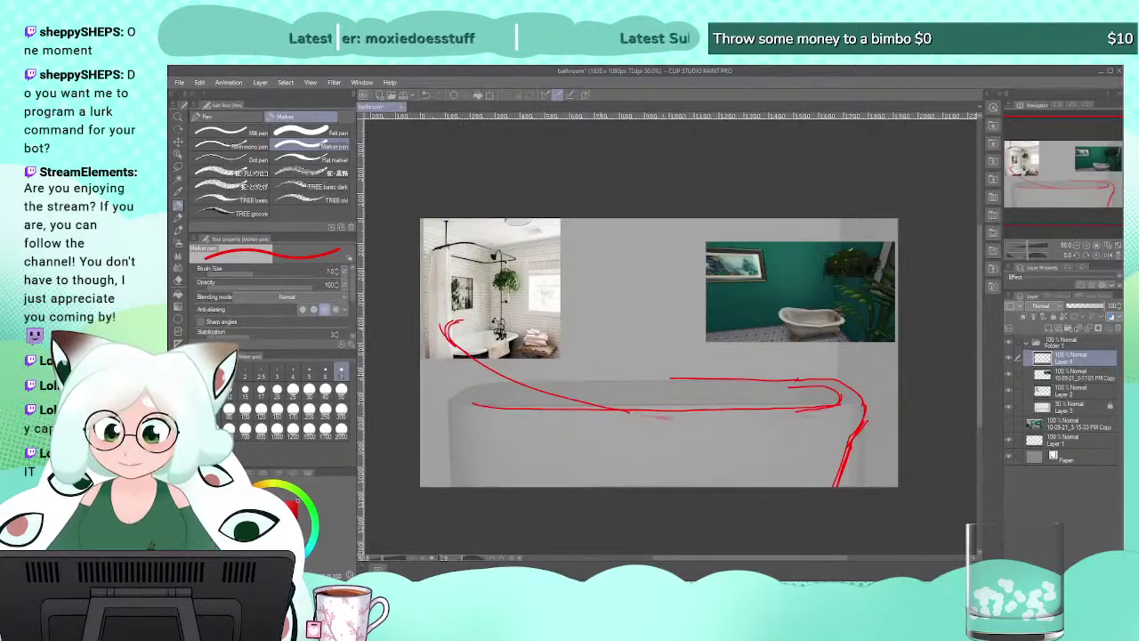
Draw the back edge of the raised left end sloping down to the back rim, erasing the first attempt and redrawing it steeper.
mouse_move(677, 378)
left_mouse_down()
mouse_move(571, 373)
mouse_move(476, 326)
mouse_move(458, 344)
mouse_move(511, 346)
mouse_move(567, 370)
left_mouse_up()
key("e")
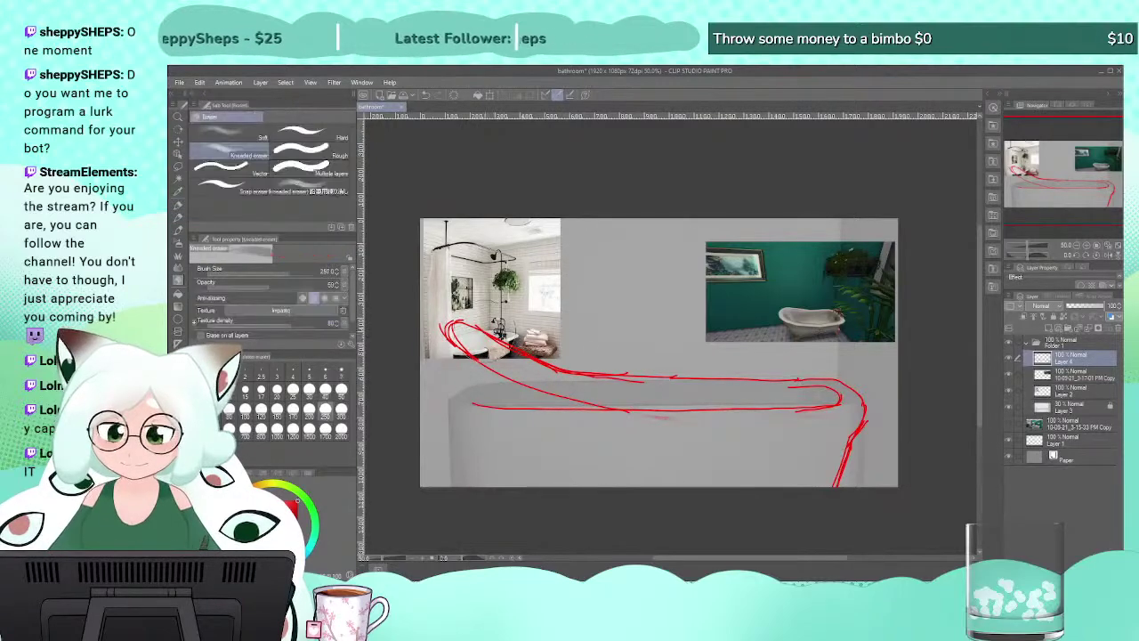
mouse_move(495, 339)
left_mouse_down()
mouse_move(571, 368)
mouse_move(541, 349)
left_mouse_up()
key("p")
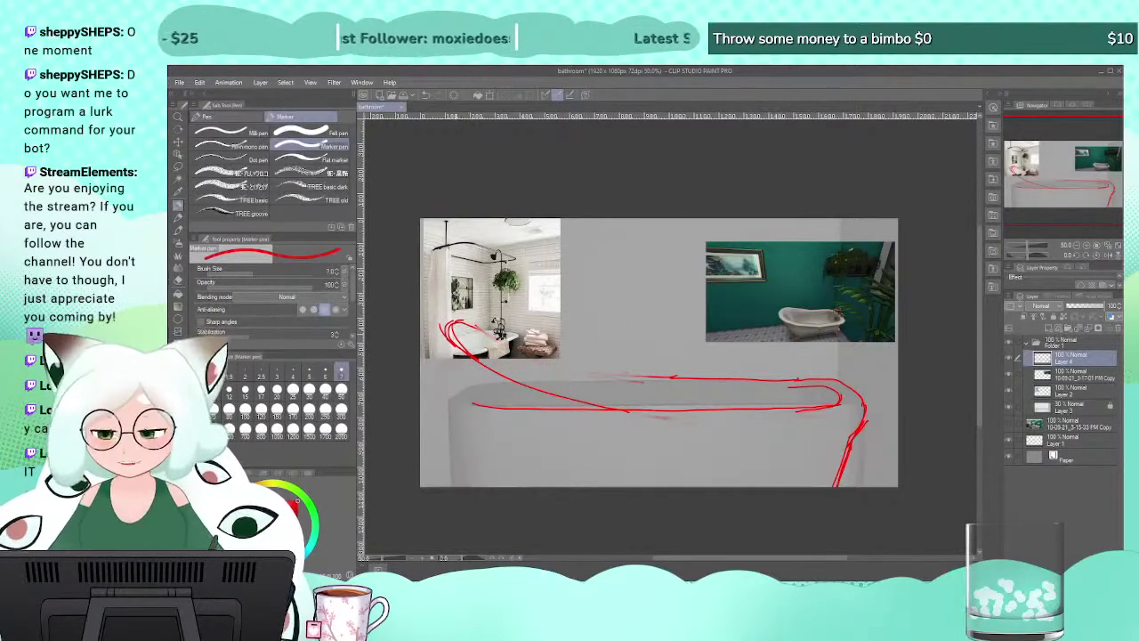
left_click_drag(458, 324, 591, 372)
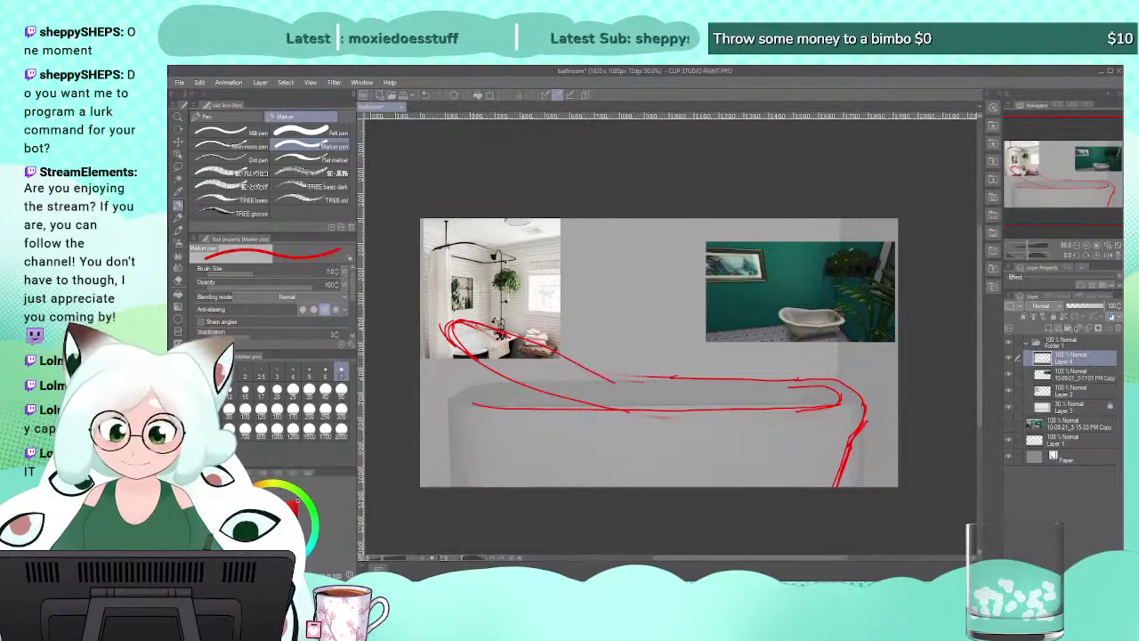
mouse_move(468, 324)
left_mouse_down()
mouse_move(598, 374)
mouse_move(680, 380)
left_mouse_up()
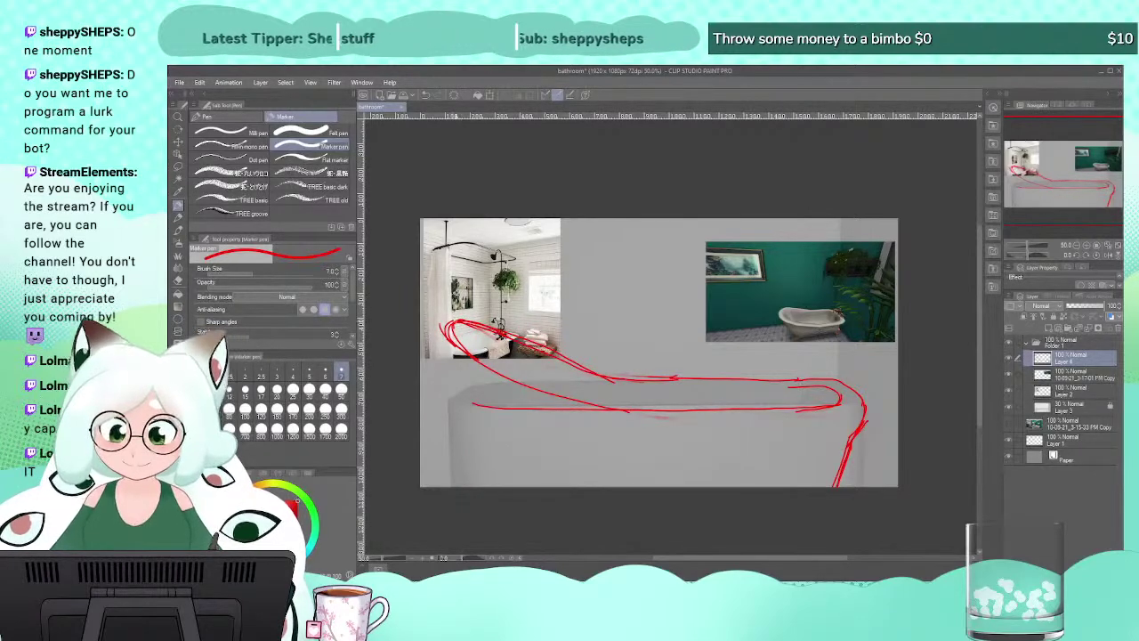
Draw the tub's left side slanting down to the canvas edge, then fade and redraw the rounded left rim end.
mouse_move(456, 320)
left_mouse_down()
mouse_move(425, 340)
mouse_move(465, 488)
left_mouse_up()
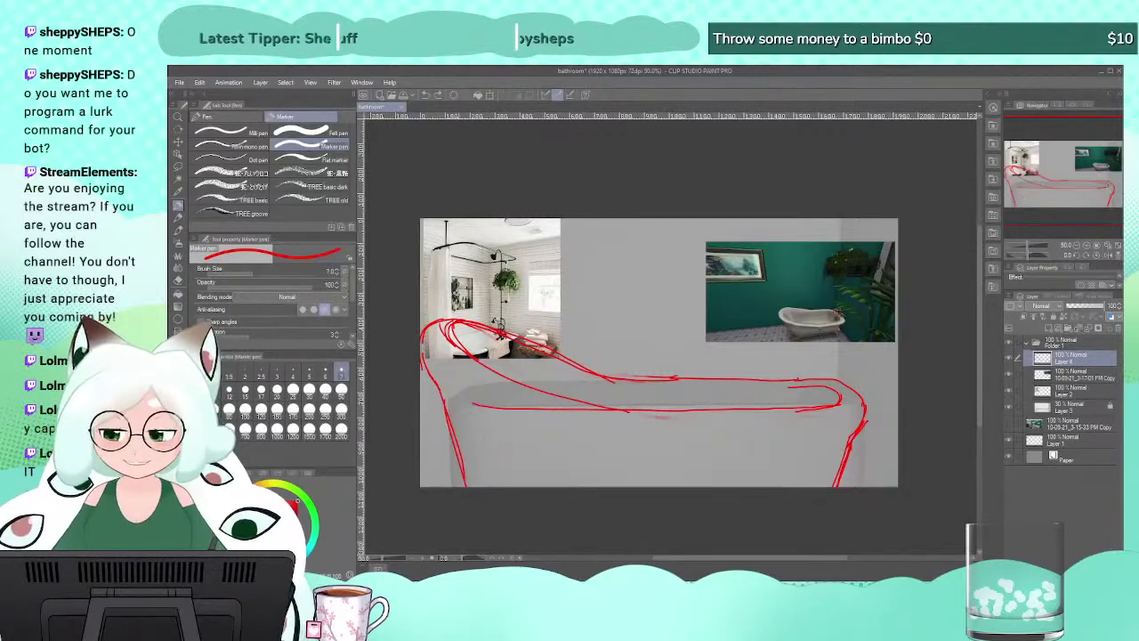
key("e")
mouse_move(463, 342)
left_mouse_down()
mouse_move(537, 383)
mouse_move(420, 395)
mouse_move(441, 325)
left_mouse_up()
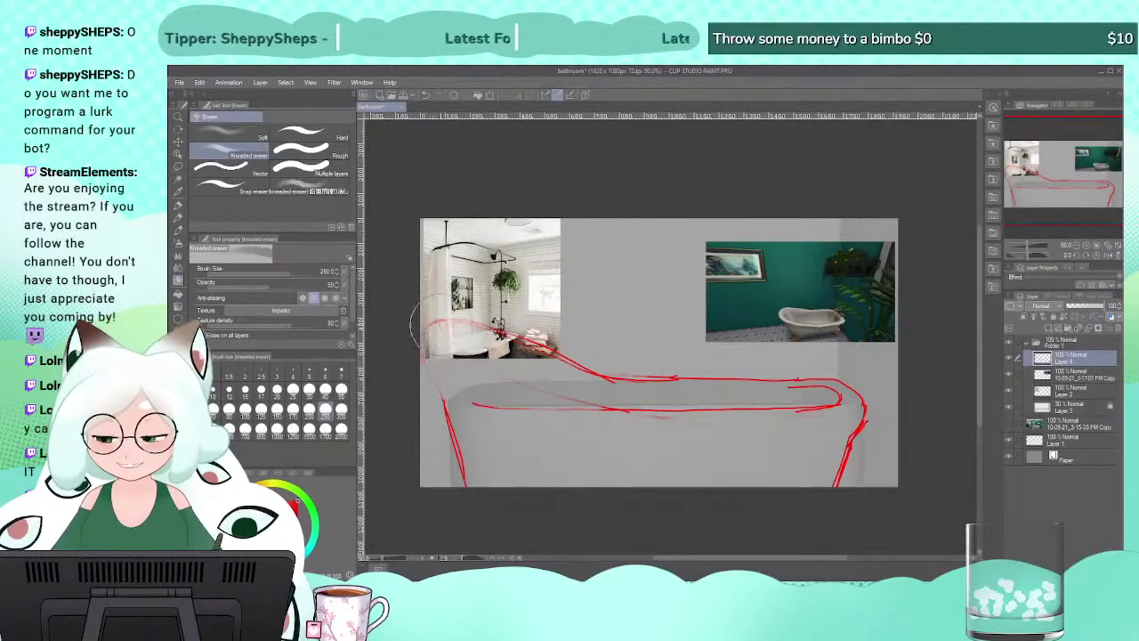
key("p")
left_click_drag(444, 408, 425, 380)
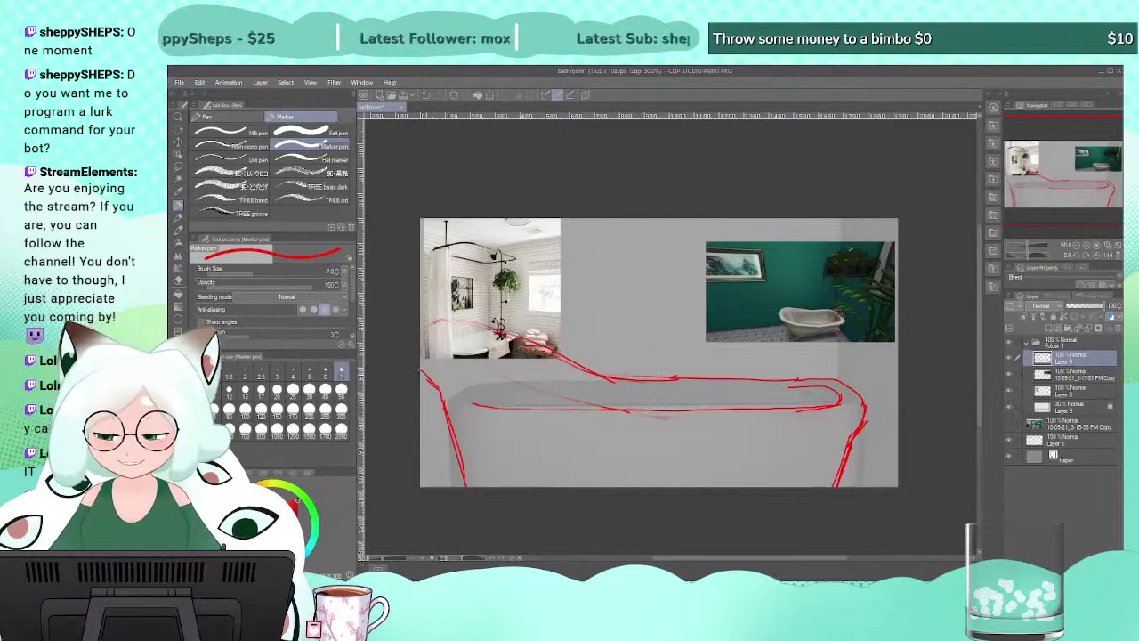
mouse_move(420, 340)
left_mouse_down()
mouse_move(426, 321)
mouse_move(466, 328)
left_mouse_up()
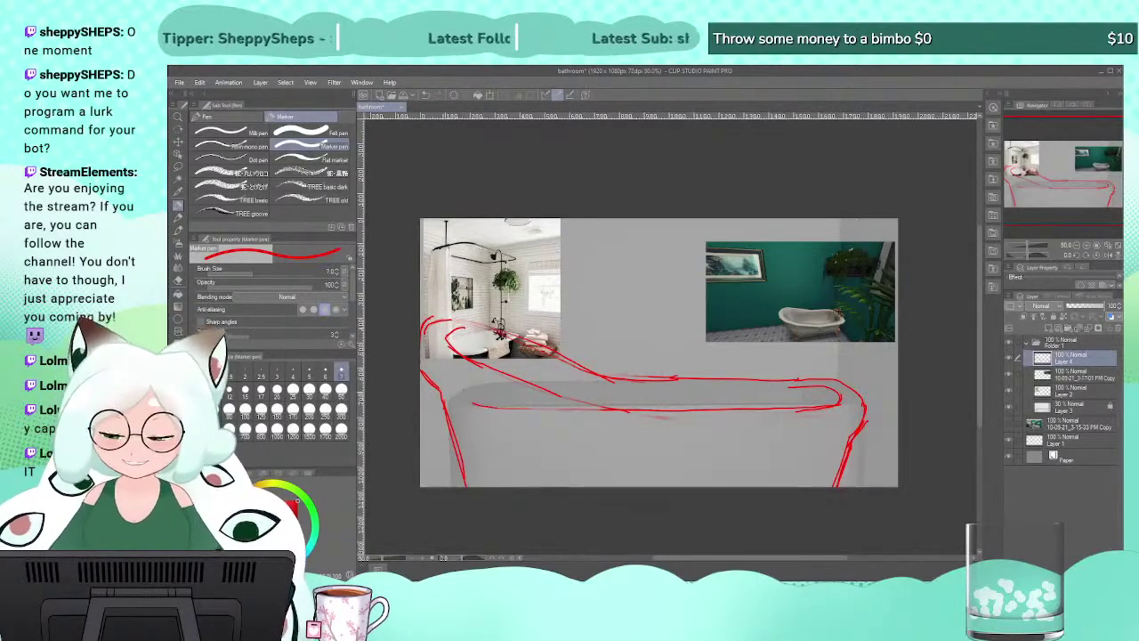
Sketch short curved strokes for the rim's lower edge below the front rim line, running inward from both ends.
left_click_drag(473, 413, 492, 425)
left_click_drag(848, 438, 740, 460)
key("ctrl+z")
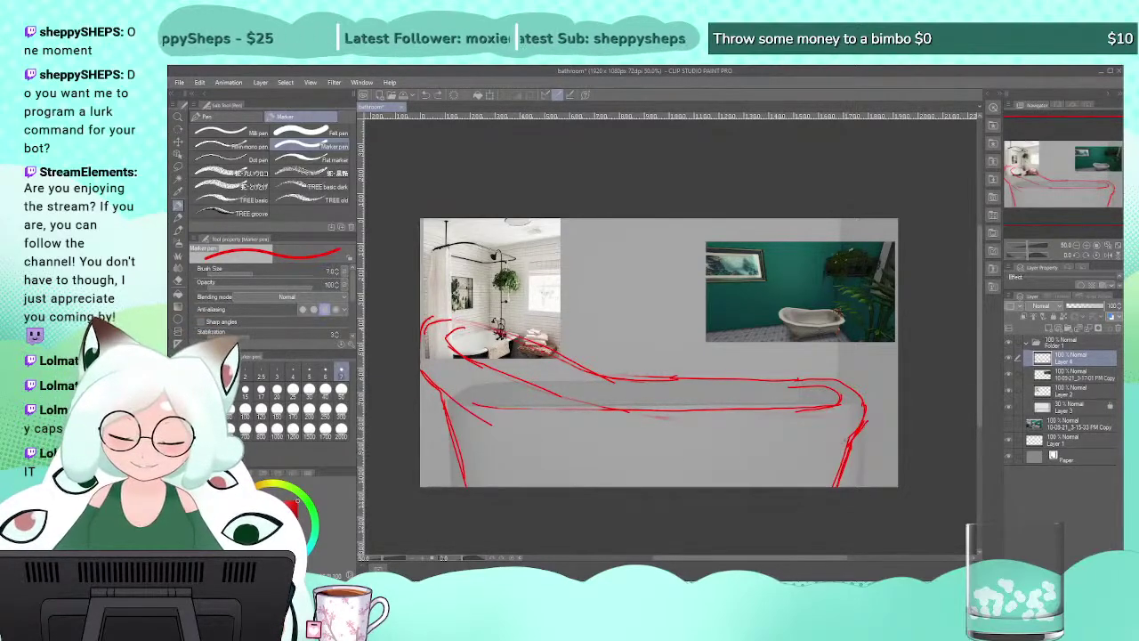
left_click_drag(849, 439, 731, 455)
left_click_drag(534, 438, 612, 455)
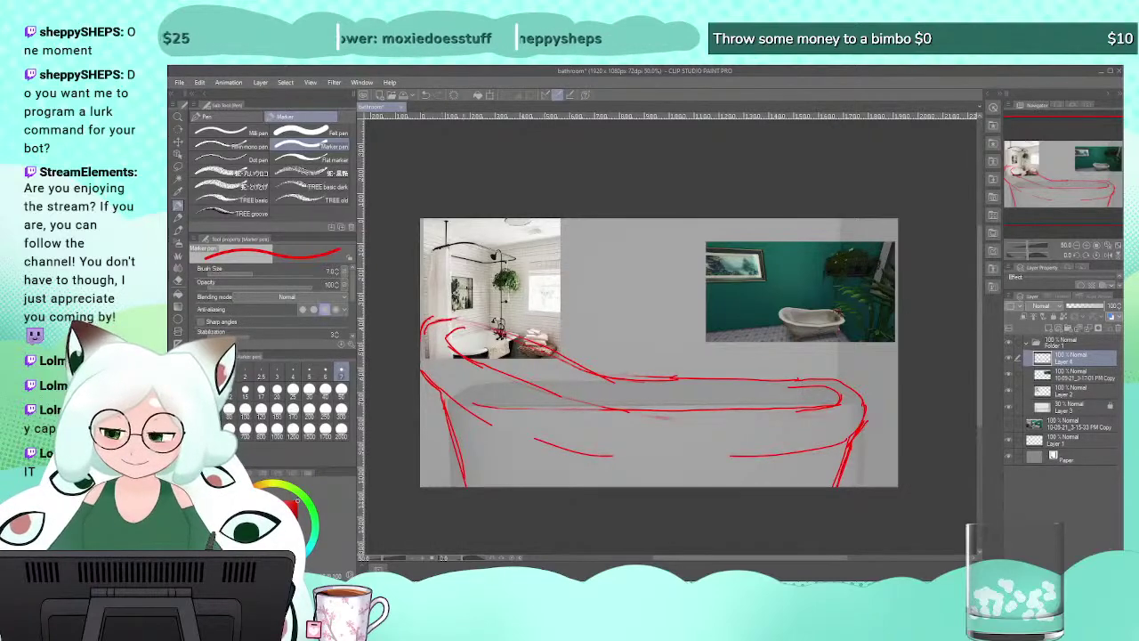
Fade the slope behind the raised left end with the Kneaded eraser and redraw it meeting the back rim farther right.
key("e")
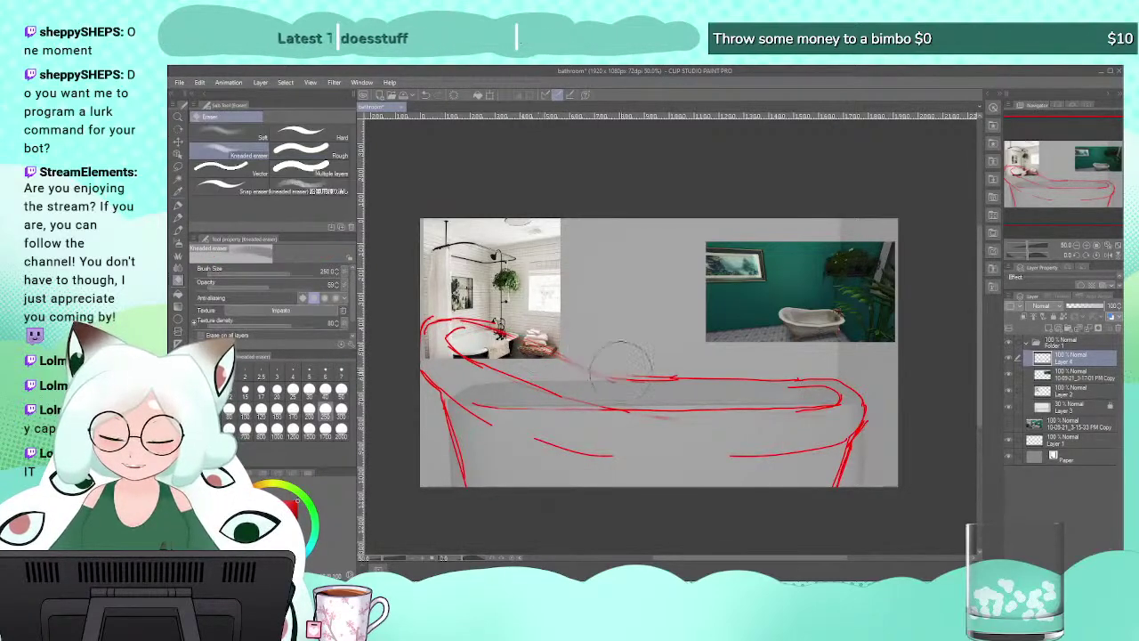
left_click_drag(621, 373, 630, 377)
key("p")
left_click_drag(474, 322, 633, 375)
left_click_drag(531, 342, 620, 372)
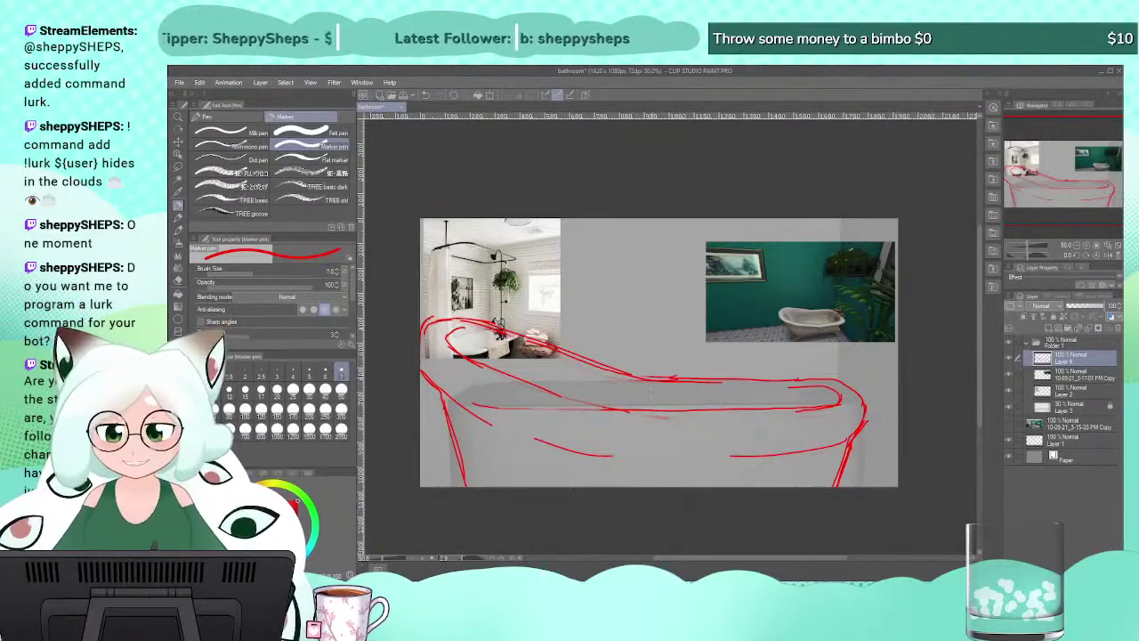
key("p")
key("p")
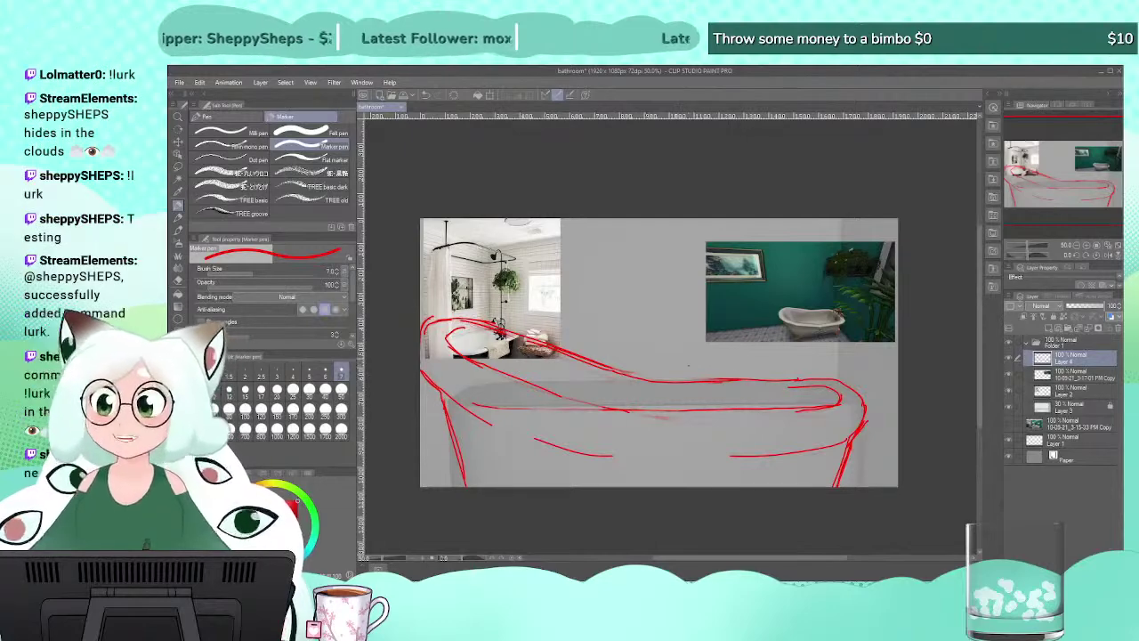
Fade the lower rim strokes, redraw that edge as longer lines on a rotated canvas, and reset the rotation.
key("e")
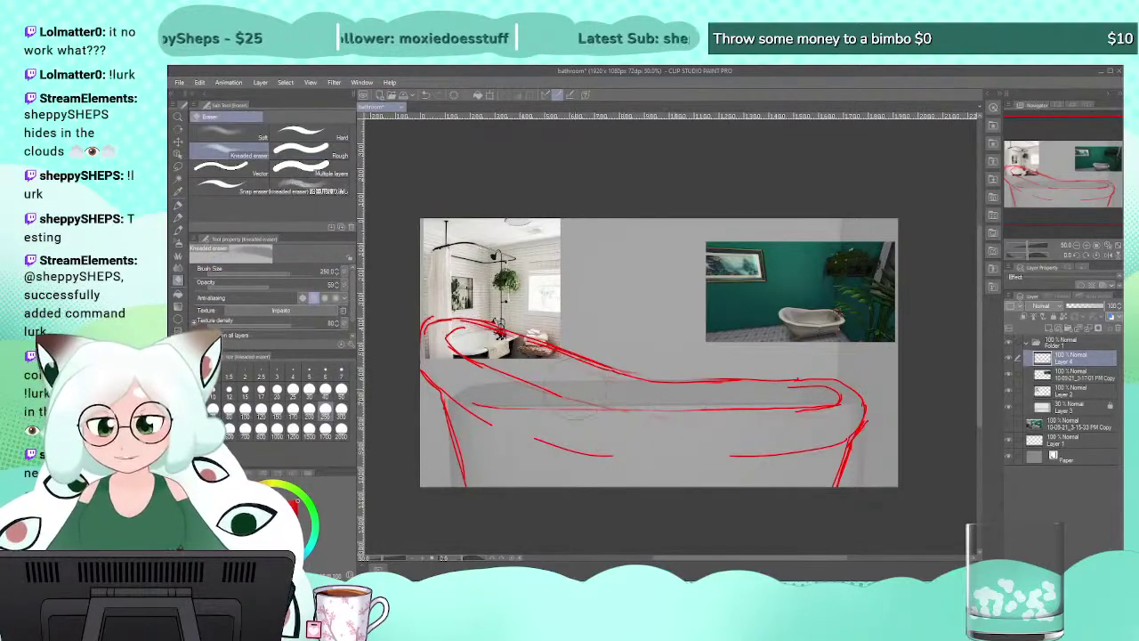
mouse_move(721, 458)
left_mouse_down()
mouse_move(655, 457)
mouse_move(716, 446)
mouse_move(763, 473)
left_mouse_up()
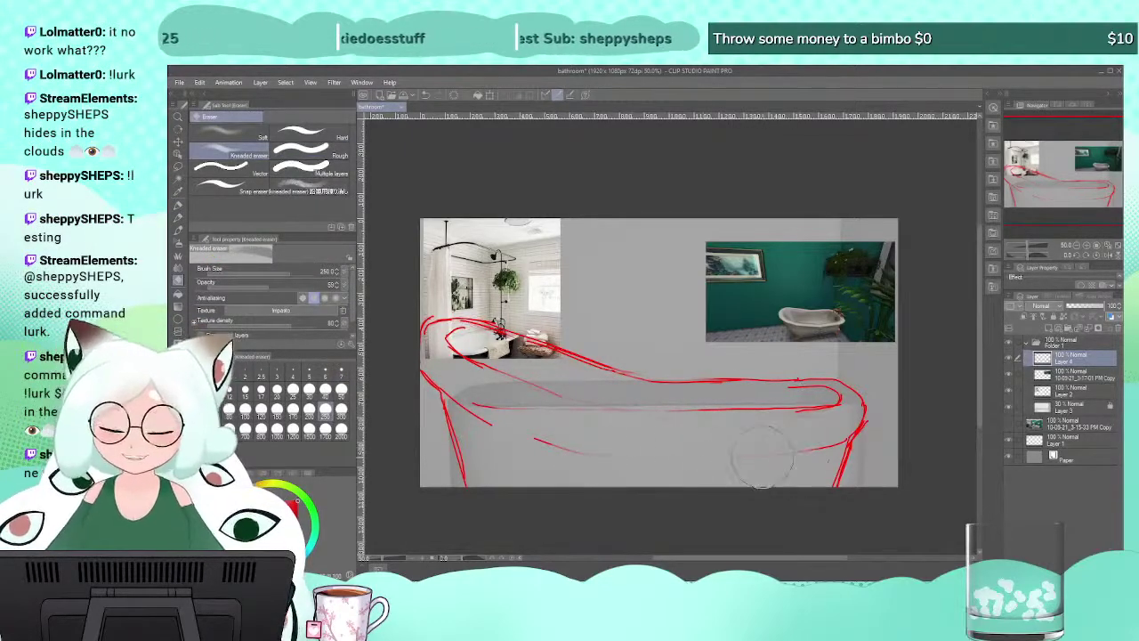
left_click_drag(458, 558, 450, 559)
key("p")
mouse_move(789, 165)
left_mouse_down()
mouse_move(794, 282)
mouse_move(791, 259)
left_mouse_up()
mouse_move(784, 336)
left_mouse_down()
mouse_move(770, 466)
mouse_move(745, 509)
left_mouse_up()
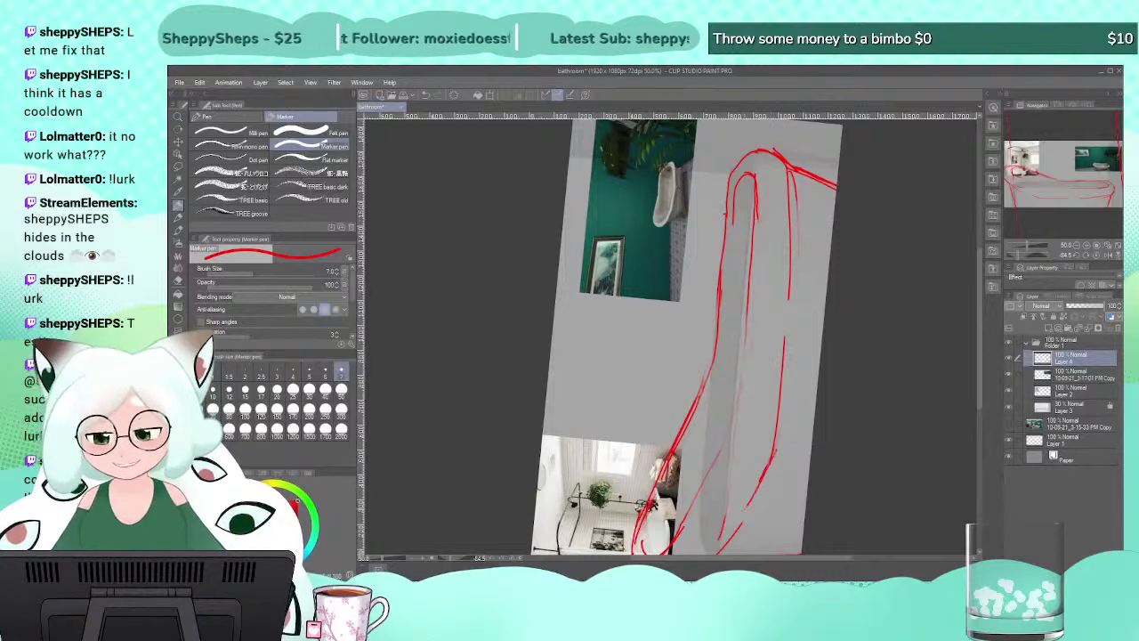
left_click(511, 559)
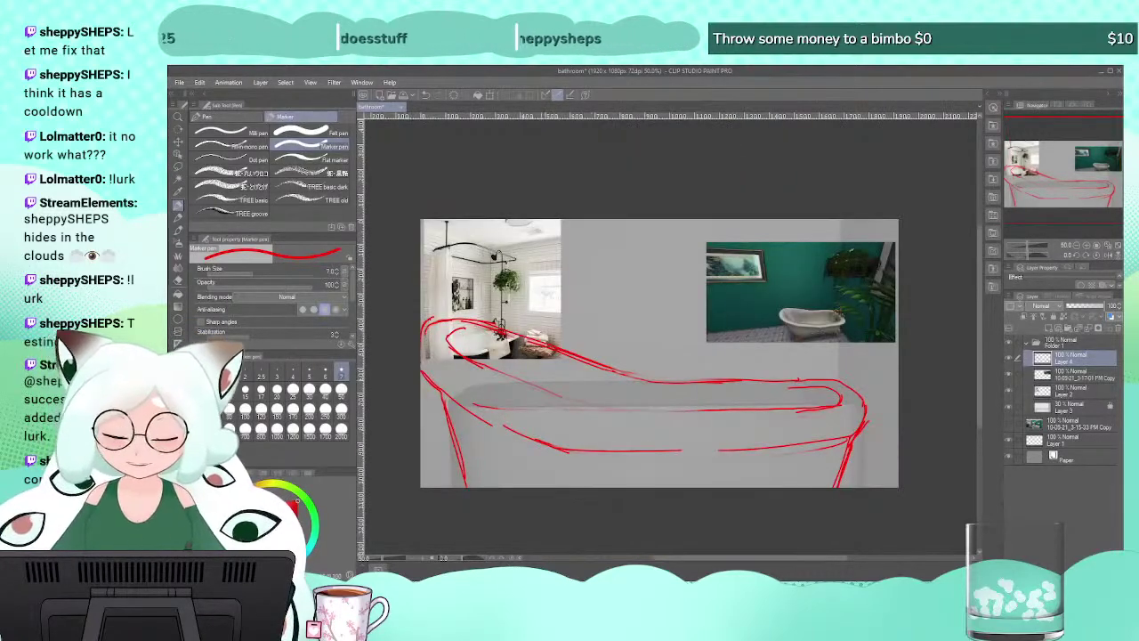
Redraw the inner front rim from the raised left end to the right end and strengthen the back slope.
left_click_drag(458, 353, 596, 415)
key("ctrl+z")
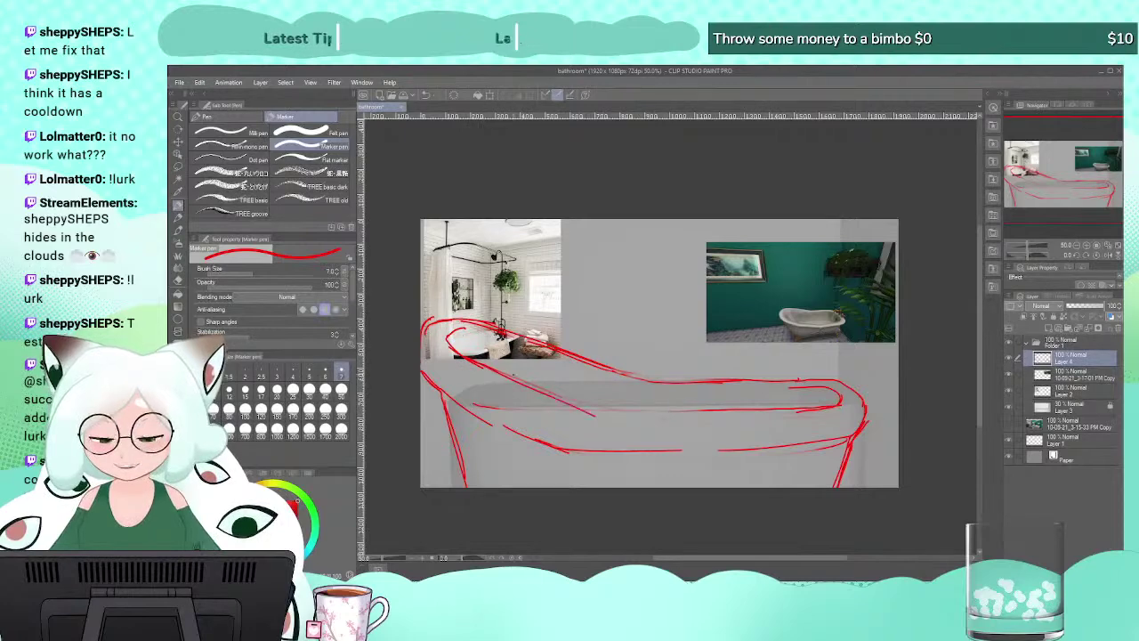
mouse_move(500, 371)
left_mouse_down()
mouse_move(611, 413)
mouse_move(776, 408)
left_mouse_up()
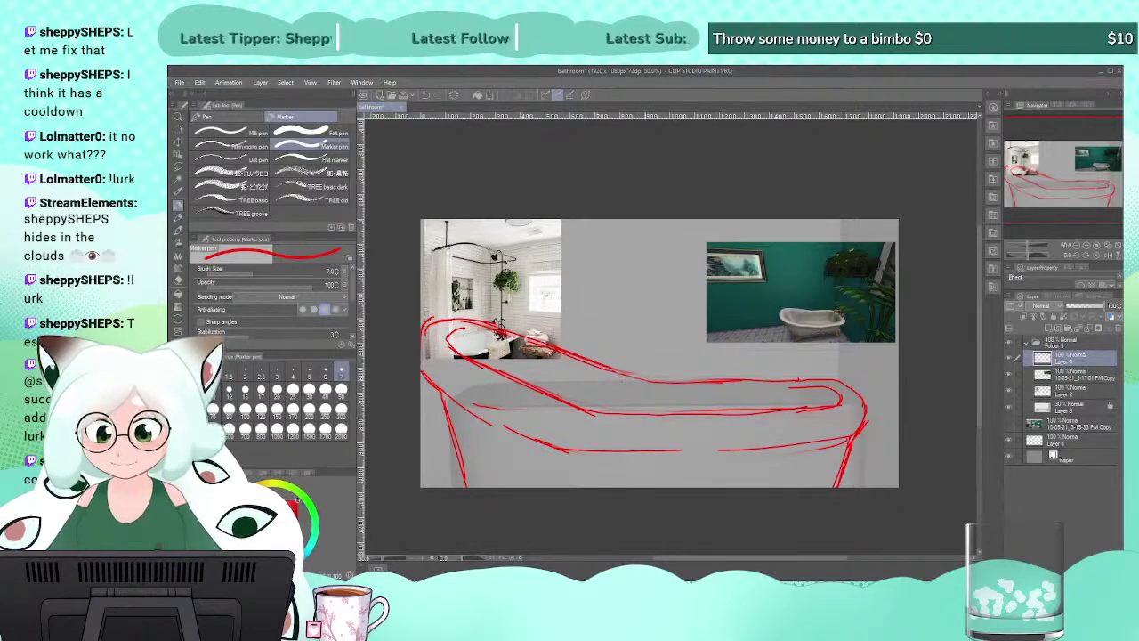
left_click_drag(648, 383, 516, 333)
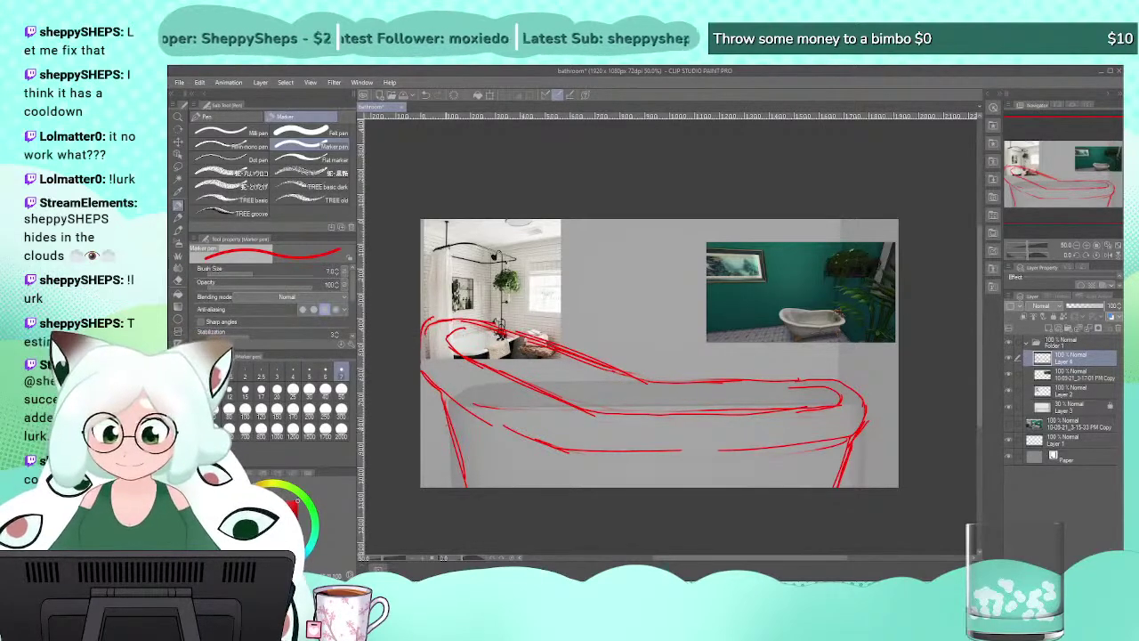
Fade and redraw the raised left end's inner opening narrower, then redraw the lower rim edge from the left corner to the middle.
key("e")
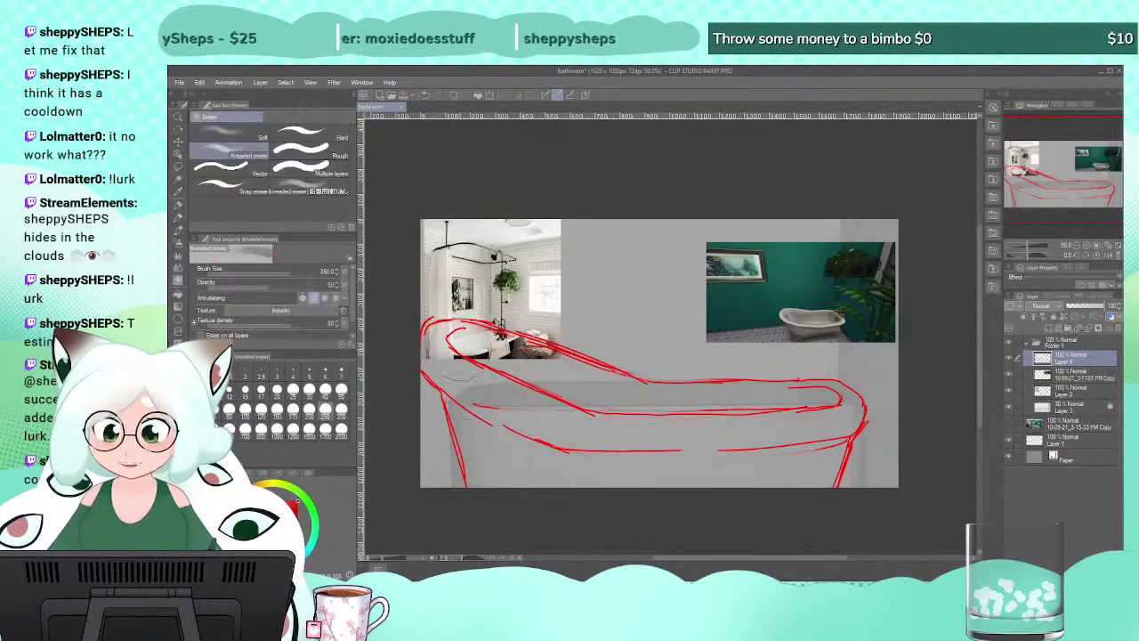
mouse_move(459, 320)
left_mouse_down()
mouse_move(561, 392)
mouse_move(636, 383)
mouse_move(534, 342)
mouse_move(516, 378)
mouse_move(547, 441)
mouse_move(583, 417)
mouse_move(460, 353)
left_mouse_up()
key("p")
key("ctrl+z")
mouse_move(633, 413)
left_mouse_down()
mouse_move(571, 383)
mouse_move(462, 357)
mouse_move(594, 382)
mouse_move(626, 405)
left_mouse_up()
key("e")
left_click_drag(627, 405, 477, 358)
key("p")
mouse_move(673, 413)
left_mouse_down()
mouse_move(619, 410)
mouse_move(452, 350)
mouse_move(534, 340)
mouse_move(609, 377)
left_mouse_up()
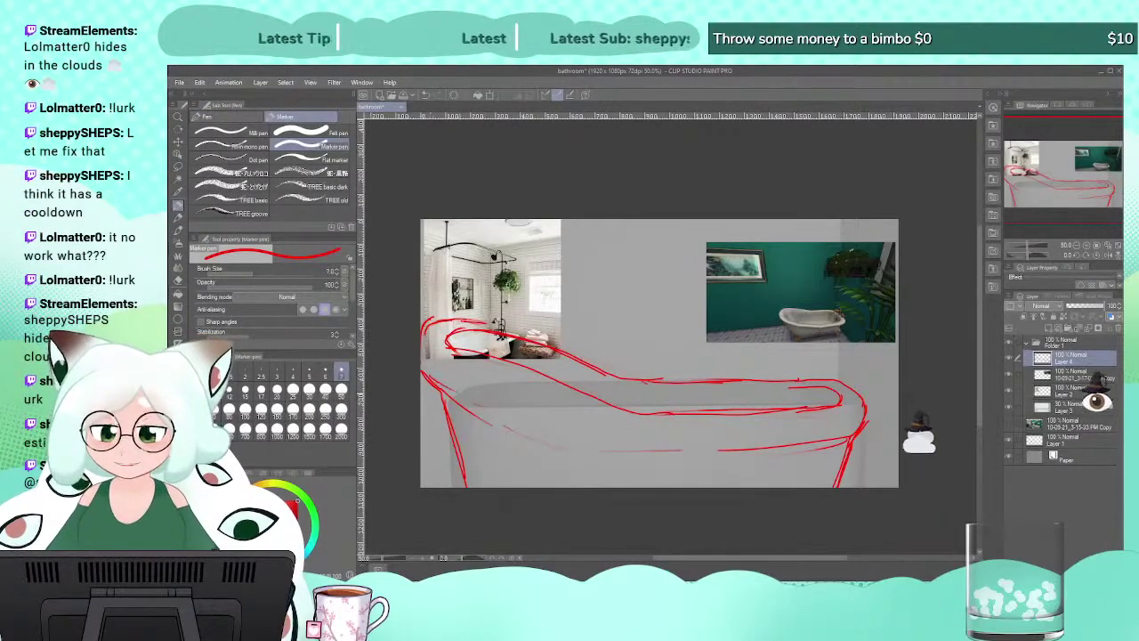
mouse_move(423, 374)
left_mouse_down()
mouse_move(525, 419)
mouse_move(655, 442)
left_mouse_up()
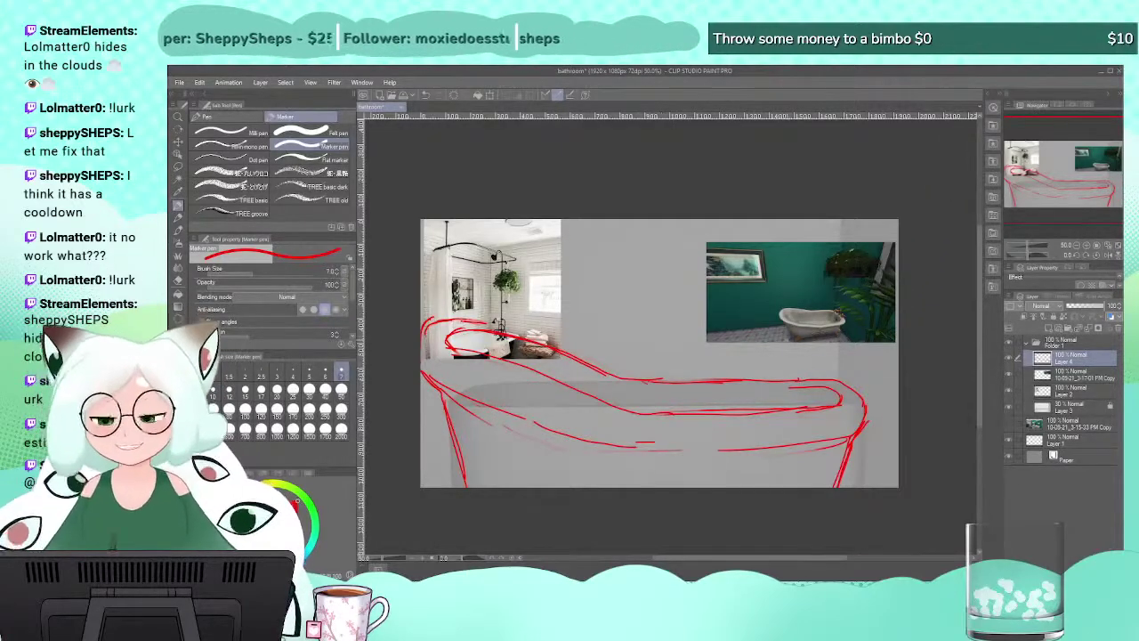
Fade the rim's right end with the Kneaded eraser and redraw the right tip of the inner opening with the Marker pen.
key("e")
mouse_move(801, 409)
left_mouse_down()
mouse_move(806, 393)
mouse_move(878, 413)
mouse_move(838, 416)
mouse_move(871, 427)
mouse_move(757, 381)
mouse_move(840, 394)
left_mouse_up()
key("p")
key("ctrl+z")
mouse_move(727, 414)
left_mouse_down()
mouse_move(824, 403)
mouse_move(733, 412)
left_mouse_up()
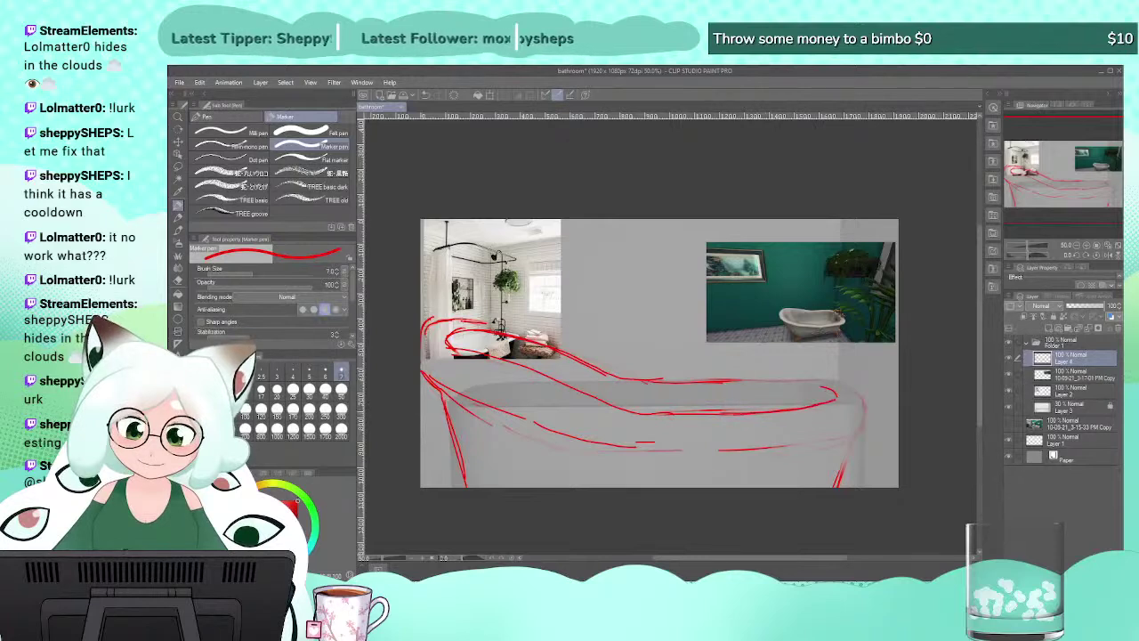
Redraw the rim's rounded outer right end and the tub's right side, reinforcing the adjoining lower rim edge and back rim.
mouse_move(832, 378)
left_mouse_down()
mouse_move(870, 422)
mouse_move(835, 486)
left_mouse_up()
left_click_drag(852, 446, 843, 465)
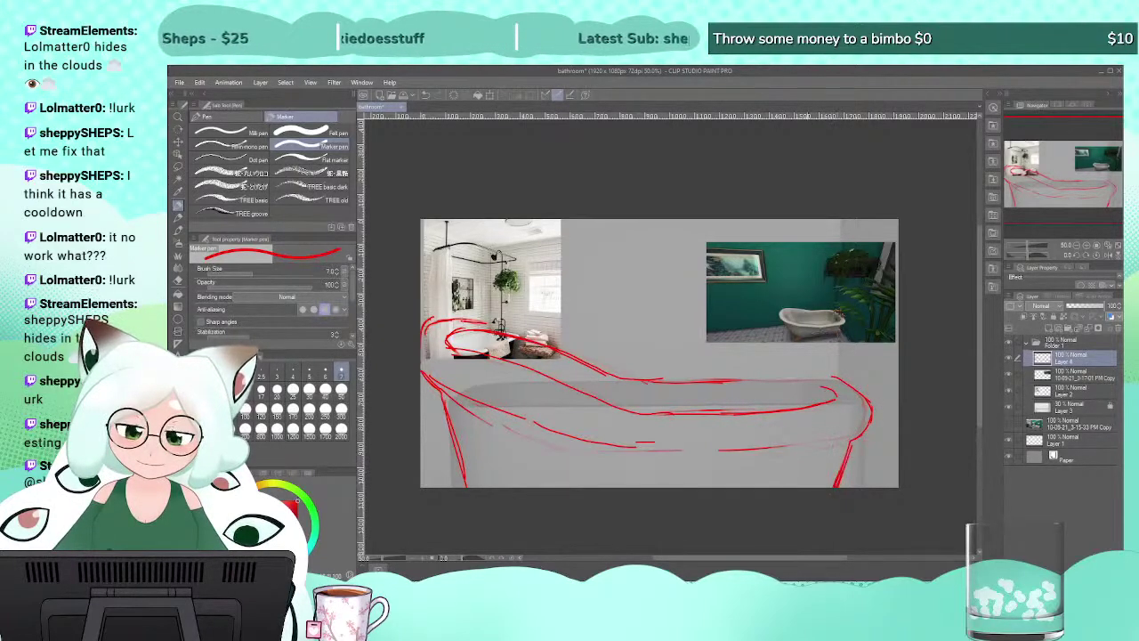
left_click_drag(759, 452, 837, 441)
left_click_drag(840, 377, 689, 383)
Clean up the leftover strokes inside the rim's right end with the Kneaded eraser and tidy the inner opening's tip.
key("e")
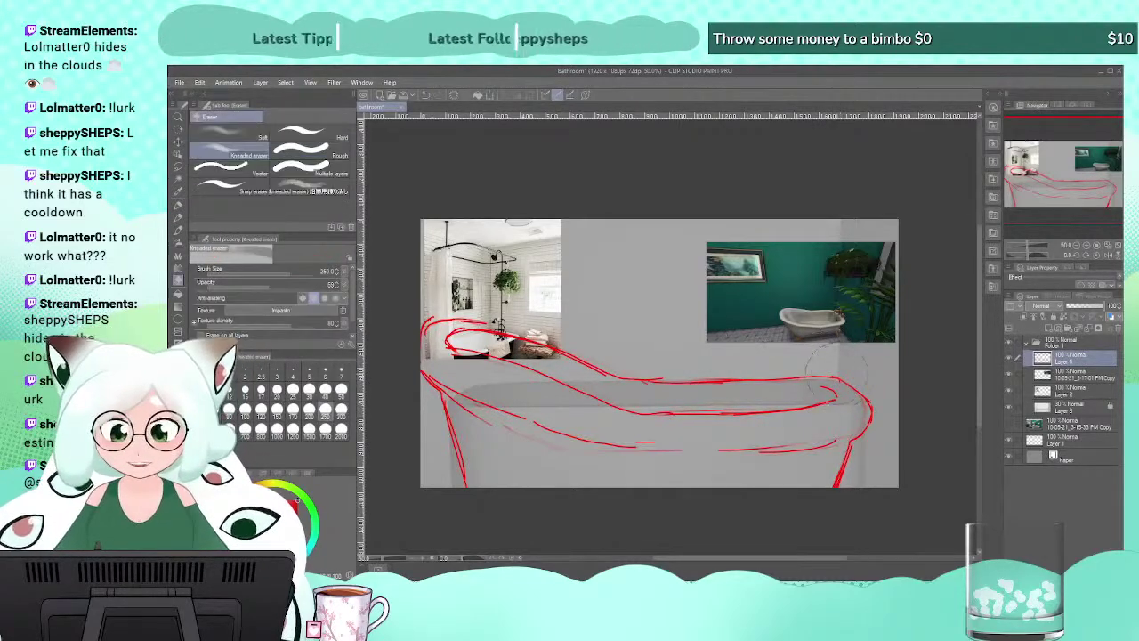
mouse_move(787, 360)
left_mouse_down()
mouse_move(840, 369)
mouse_move(755, 378)
mouse_move(841, 384)
mouse_move(867, 399)
mouse_move(802, 408)
left_mouse_up()
key("p")
key("ctrl+z")
key("ctrl+z")
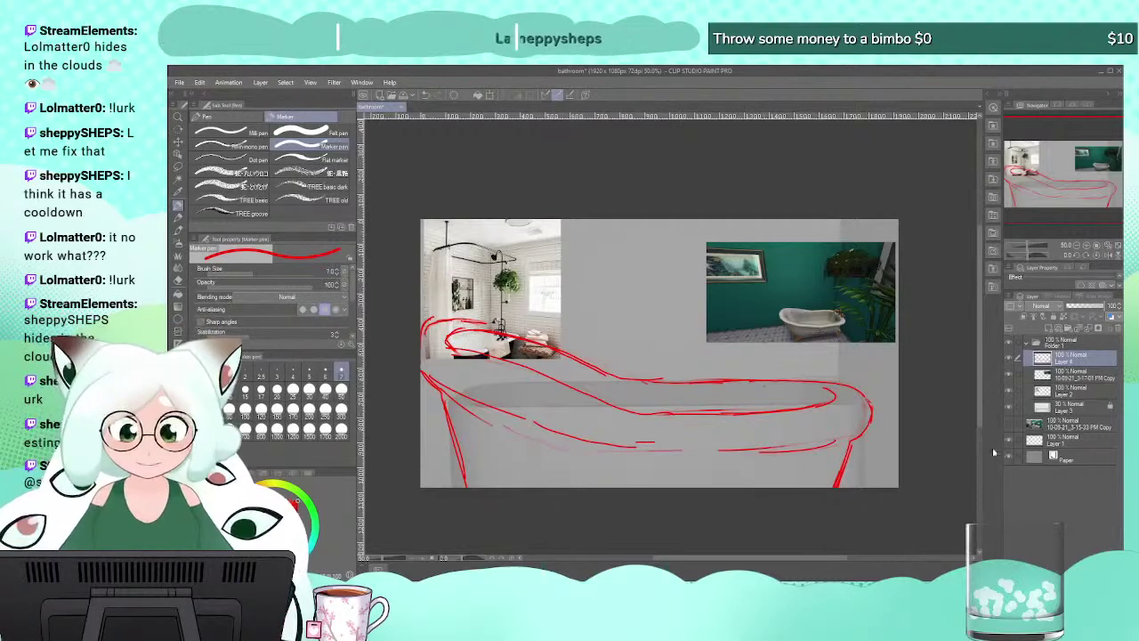
Hide the faded 3D capture layer to check the tub sketch alone, show it again, and undo a stray stroke.
left_click(1008, 407)
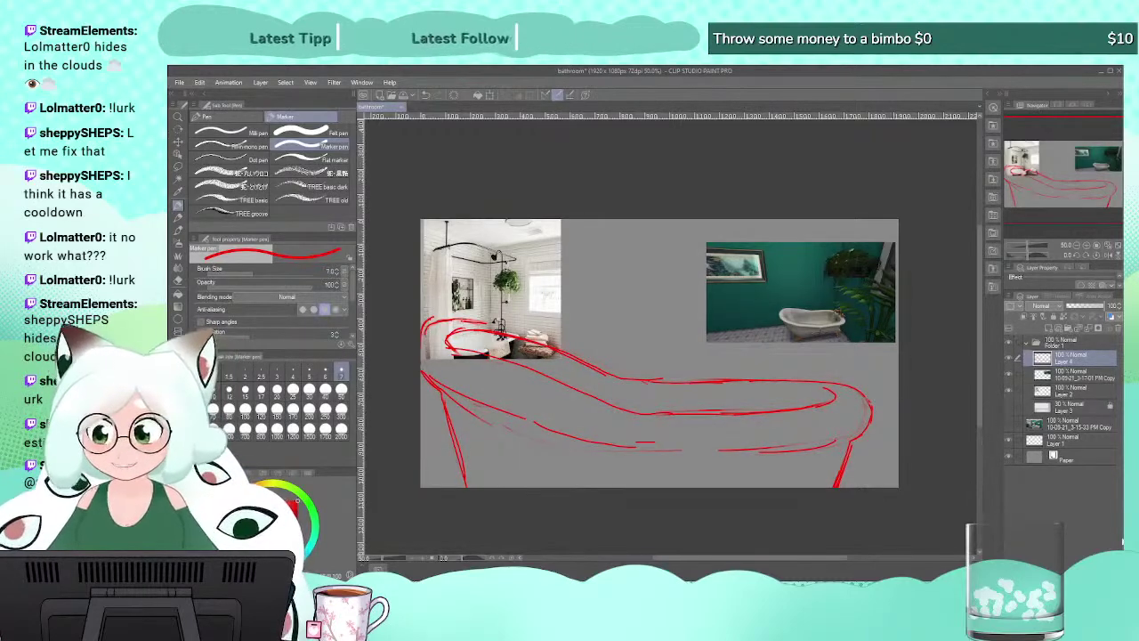
left_click(1009, 408)
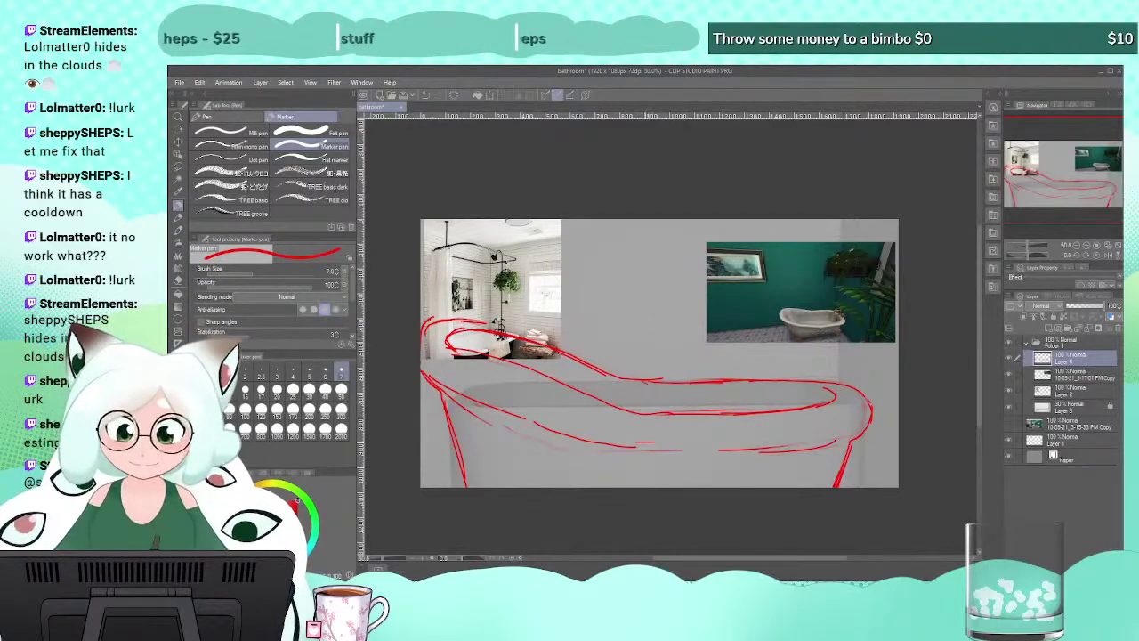
left_click_drag(644, 278, 623, 275)
key("ctrl+z")
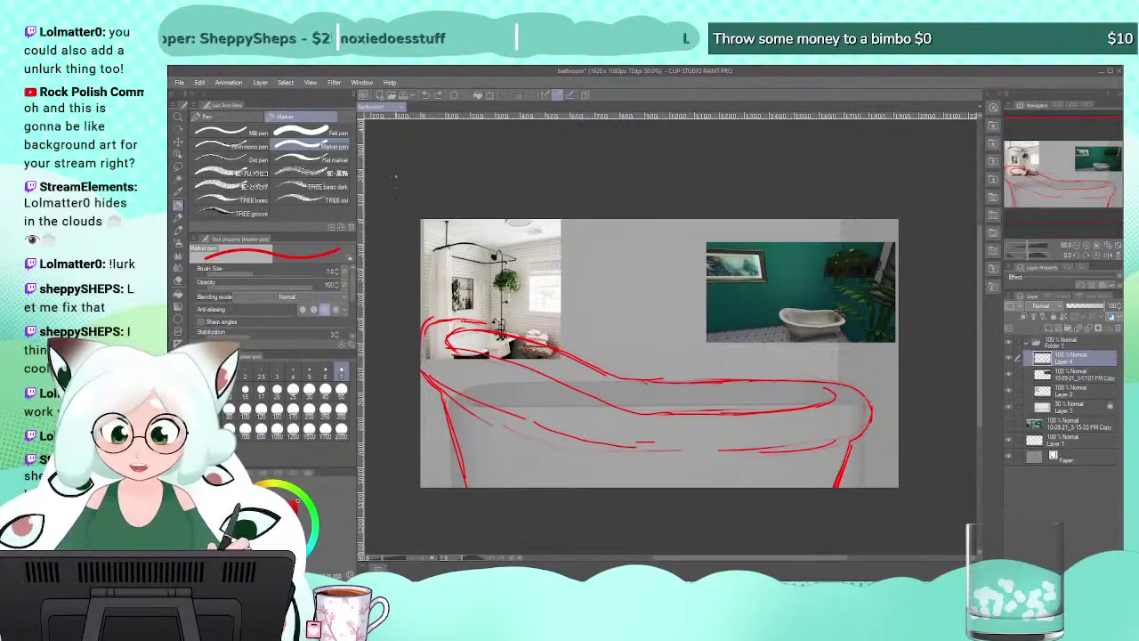
Shift the white bathroom reference photo on Layer 2 slightly up and left within the canvas's upper-left corner.
left_click(1068, 392)
left_click_drag(447, 268, 486, 266)
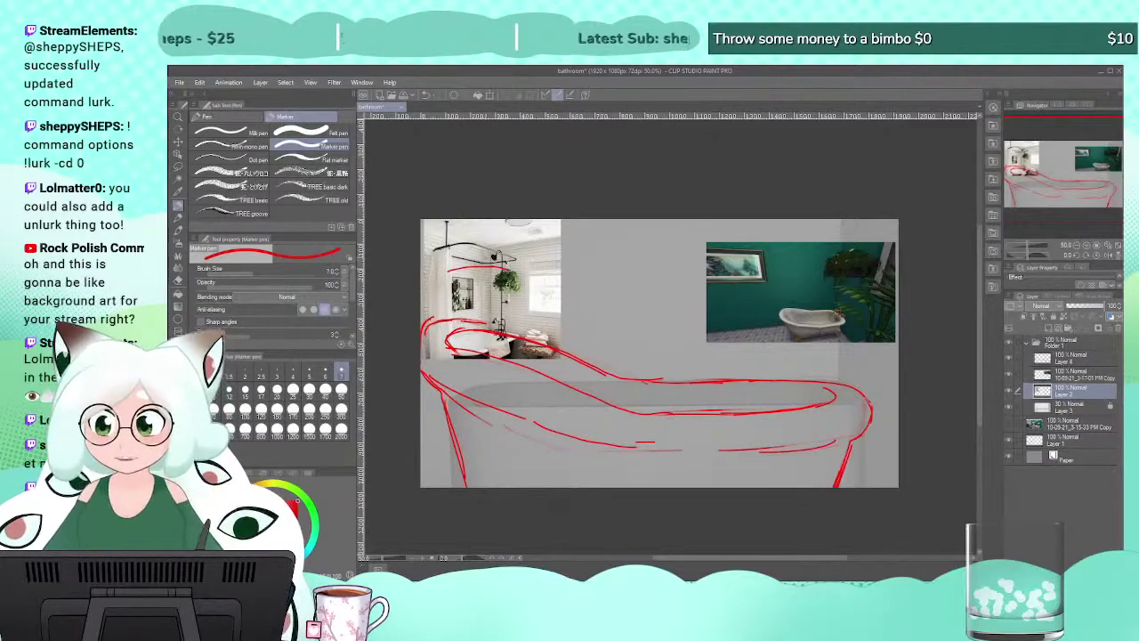
key("ctrl+z")
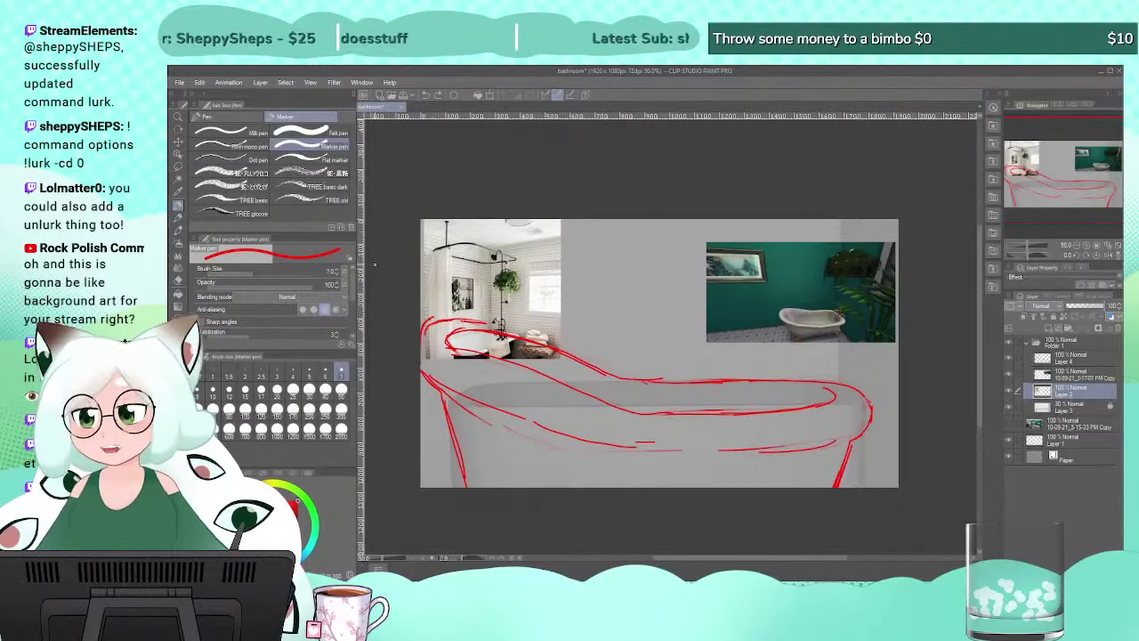
left_click(178, 142)
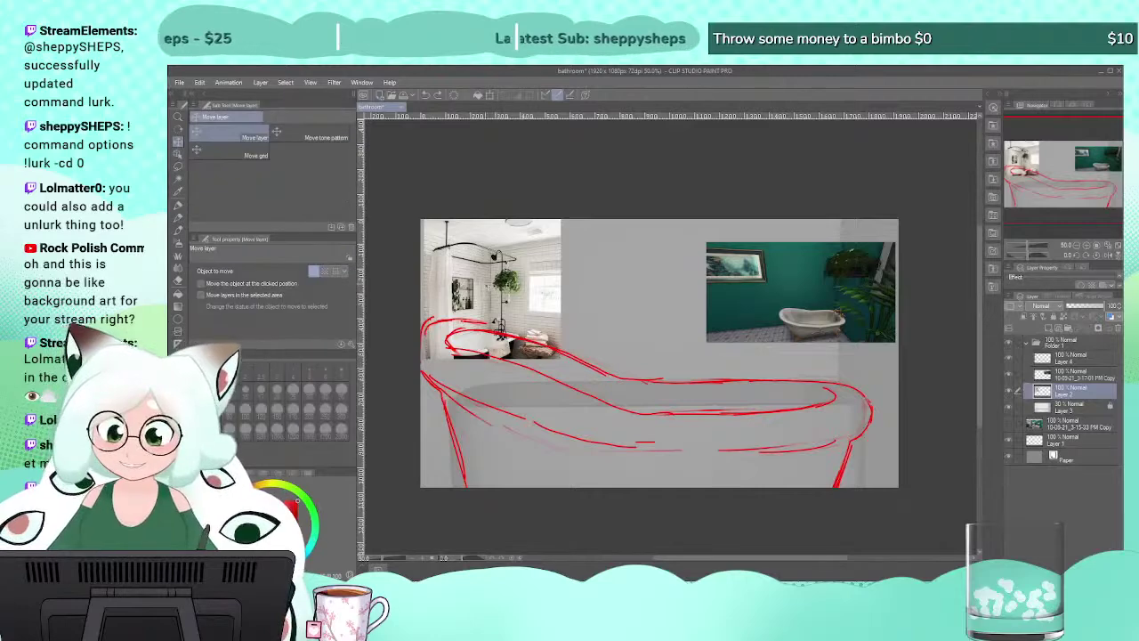
mouse_move(491, 287)
left_mouse_down()
mouse_move(599, 271)
mouse_move(614, 285)
mouse_move(712, 284)
mouse_move(460, 284)
mouse_move(485, 308)
mouse_move(484, 286)
mouse_move(490, 294)
left_mouse_up()
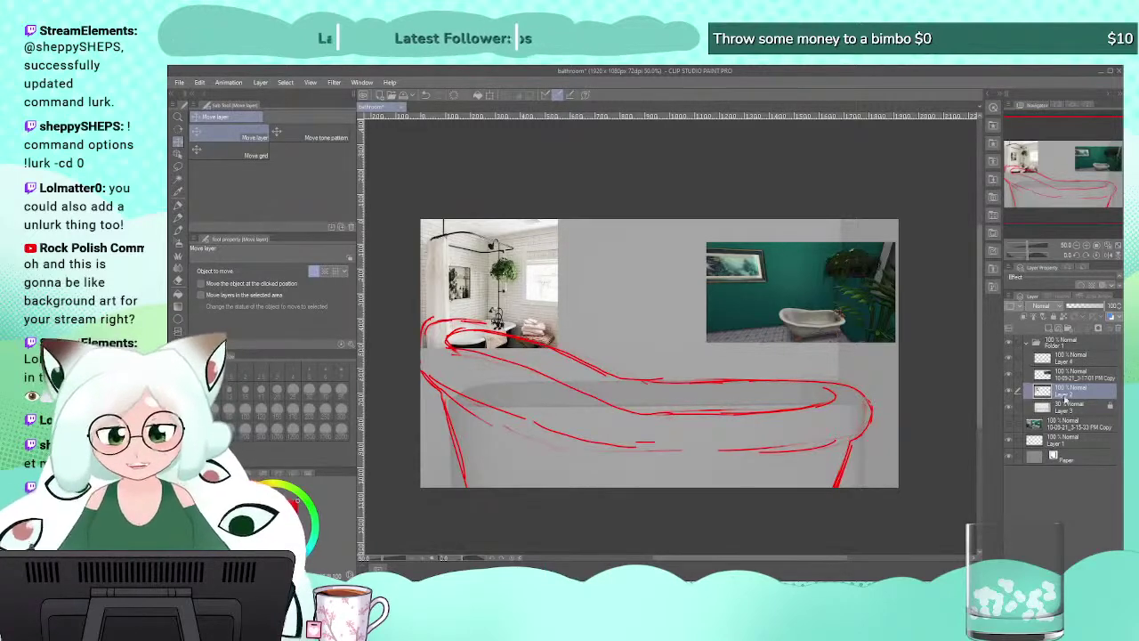
On Layer 4, sketch a hanging vine stem with its first large leaves over the green bathroom photo using the red Marker pen.
left_click(1071, 359)
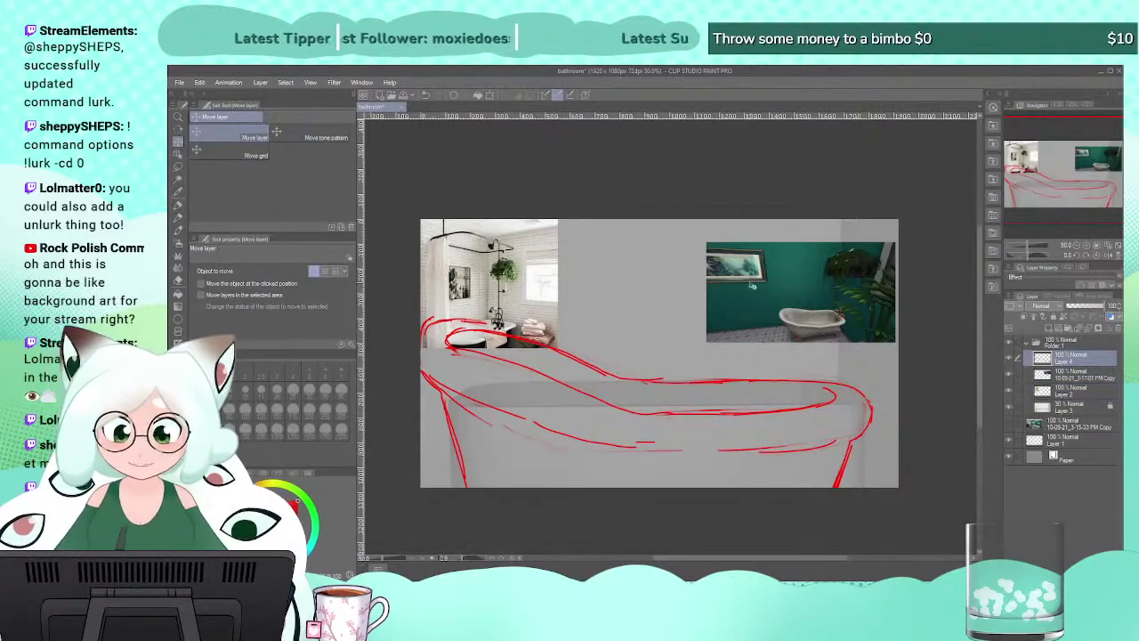
mouse_move(862, 246)
left_mouse_down()
mouse_move(862, 263)
mouse_move(870, 255)
left_mouse_up()
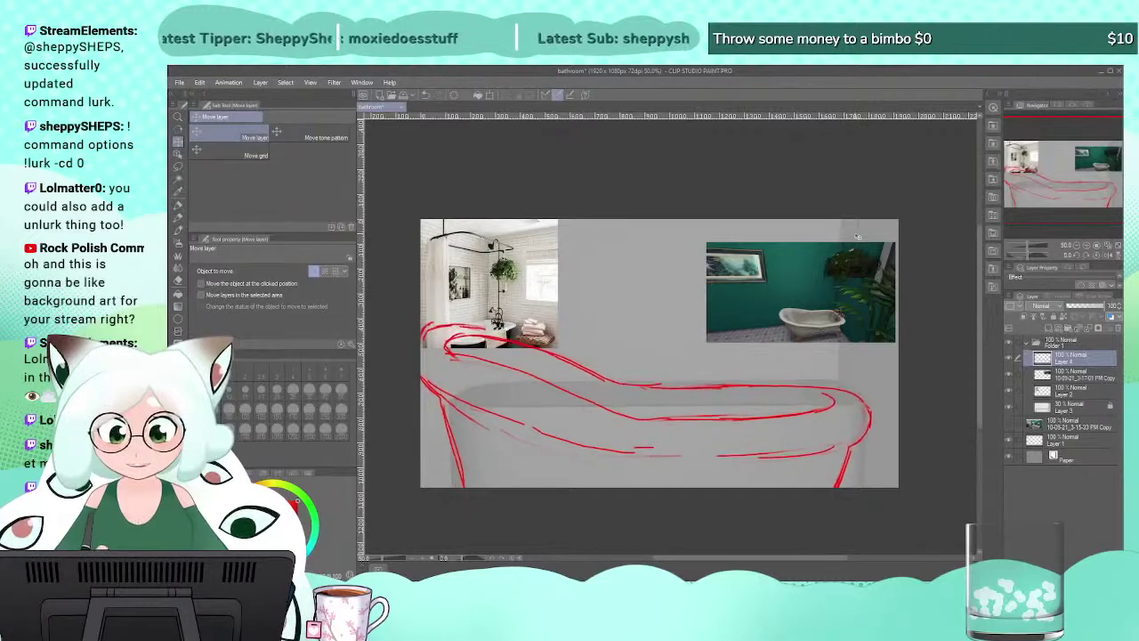
key("ctrl+z")
key("p")
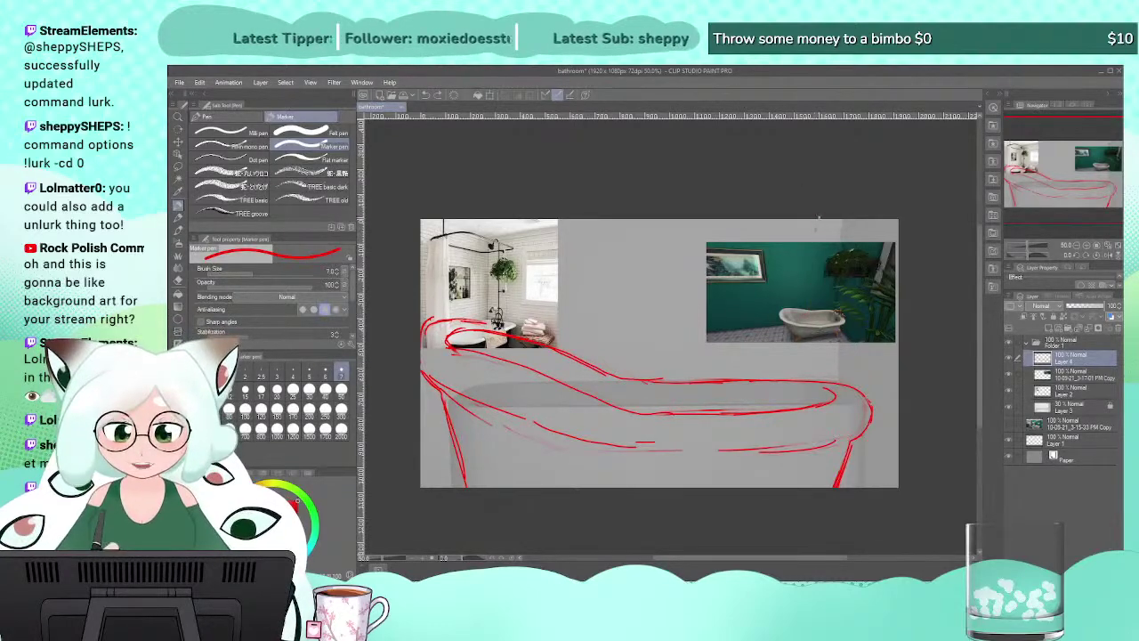
mouse_move(818, 220)
left_mouse_down()
mouse_move(817, 278)
mouse_move(810, 240)
mouse_move(841, 312)
mouse_move(819, 345)
left_mouse_up()
left_click_drag(820, 270, 835, 321)
left_click_drag(824, 220, 824, 243)
mouse_move(826, 311)
left_mouse_down()
mouse_move(804, 338)
mouse_move(806, 366)
mouse_move(813, 290)
mouse_move(822, 298)
mouse_move(840, 264)
mouse_move(831, 268)
mouse_move(856, 297)
left_mouse_up()
key("ctrl+z")
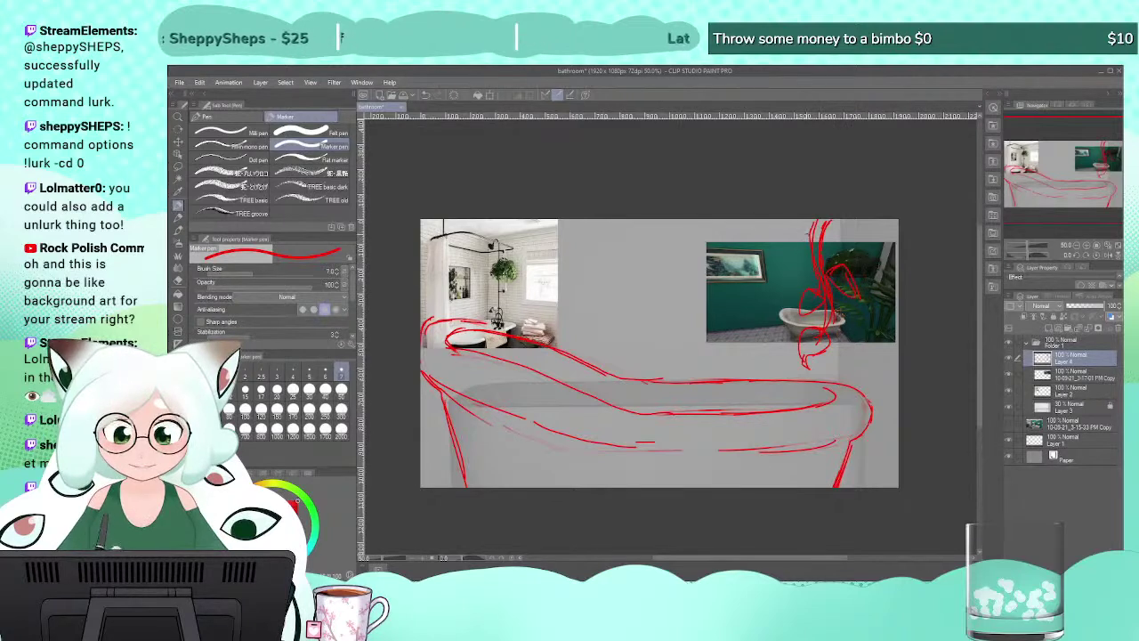
Add clusters of pointed leaves on both sides of the vine's upper part, up to the canvas's top edge.
mouse_move(809, 229)
left_mouse_down()
mouse_move(784, 261)
mouse_move(802, 234)
mouse_move(841, 245)
left_mouse_up()
mouse_move(791, 218)
left_mouse_down()
mouse_move(785, 242)
mouse_move(797, 240)
left_mouse_up()
mouse_move(799, 220)
left_mouse_down()
mouse_move(801, 235)
mouse_move(858, 260)
left_mouse_up()
left_click_drag(870, 219, 860, 249)
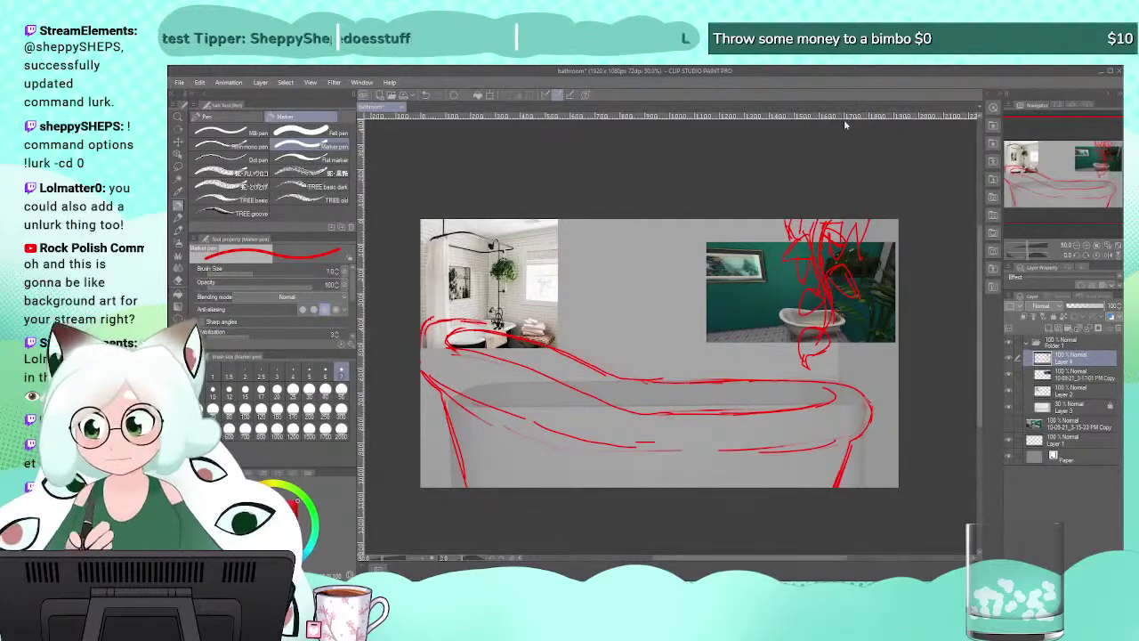
left_click_drag(879, 419, 874, 488)
key("ctrl+z")
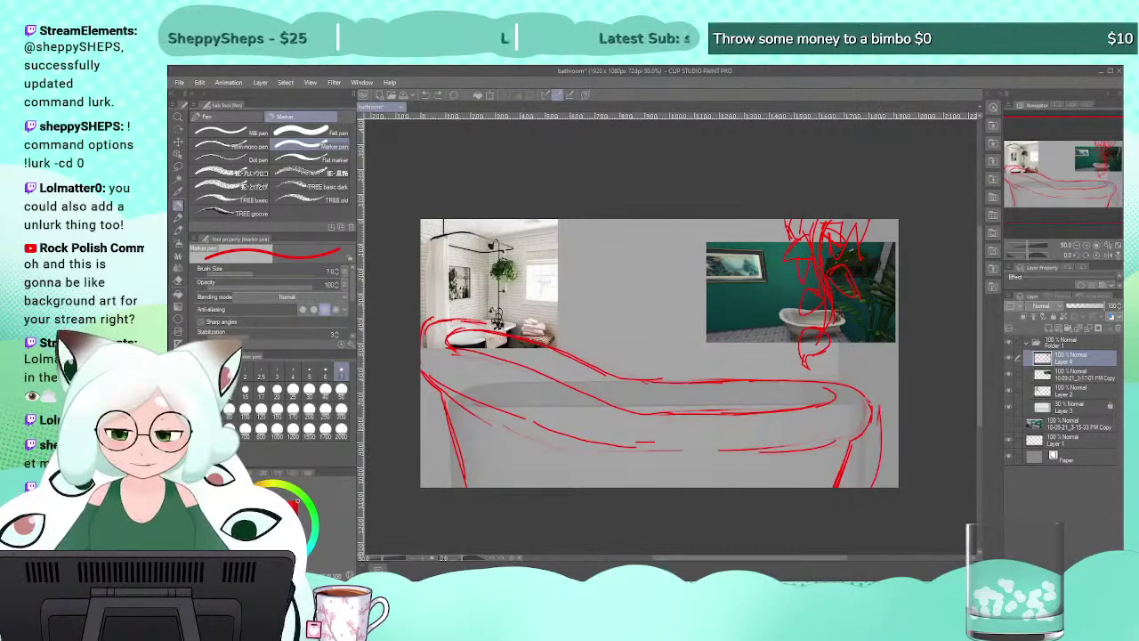
key("ctrl+z")
left_click_drag(873, 422, 872, 490)
key("ctrl+z")
left_click_drag(871, 422, 876, 488)
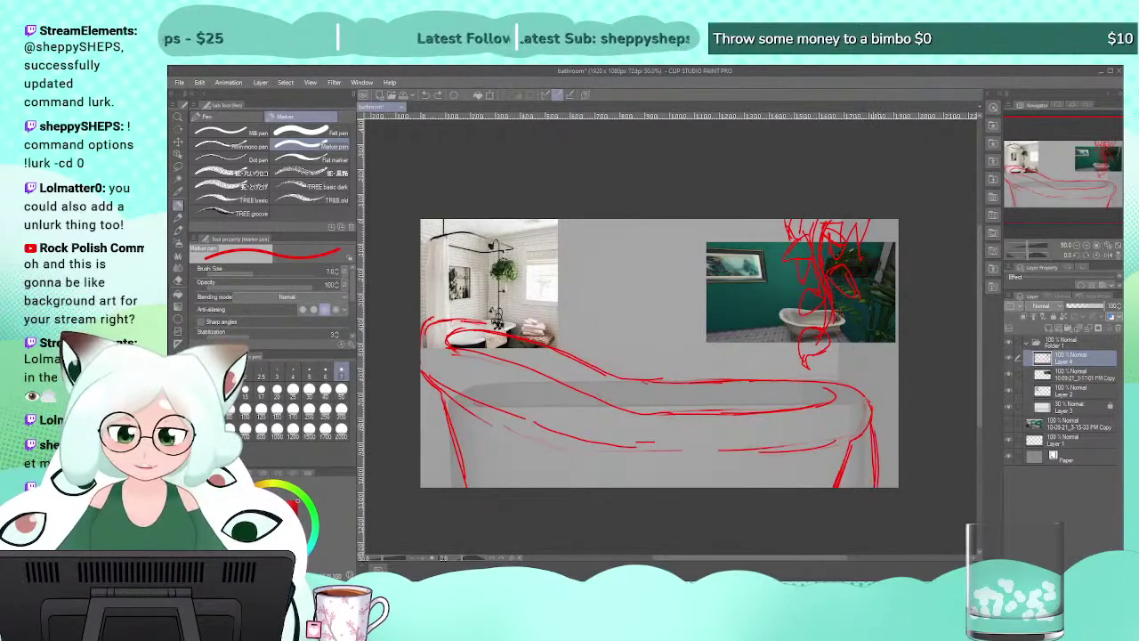
key("ctrl+z")
left_click_drag(851, 388, 877, 487)
key("ctrl+z")
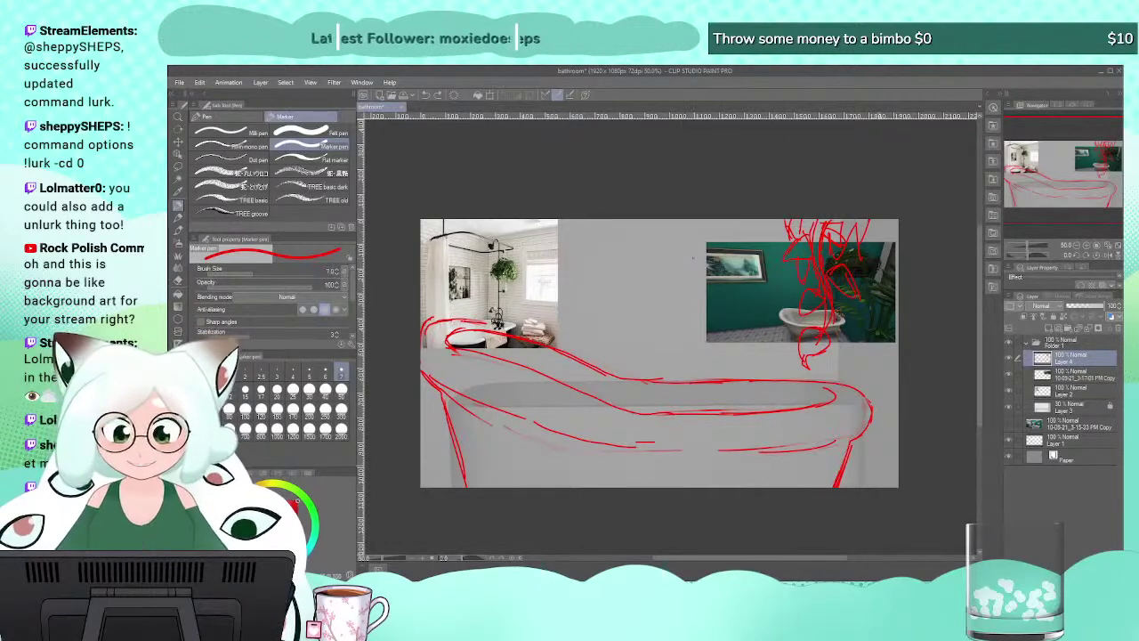
key("ctrl+z")
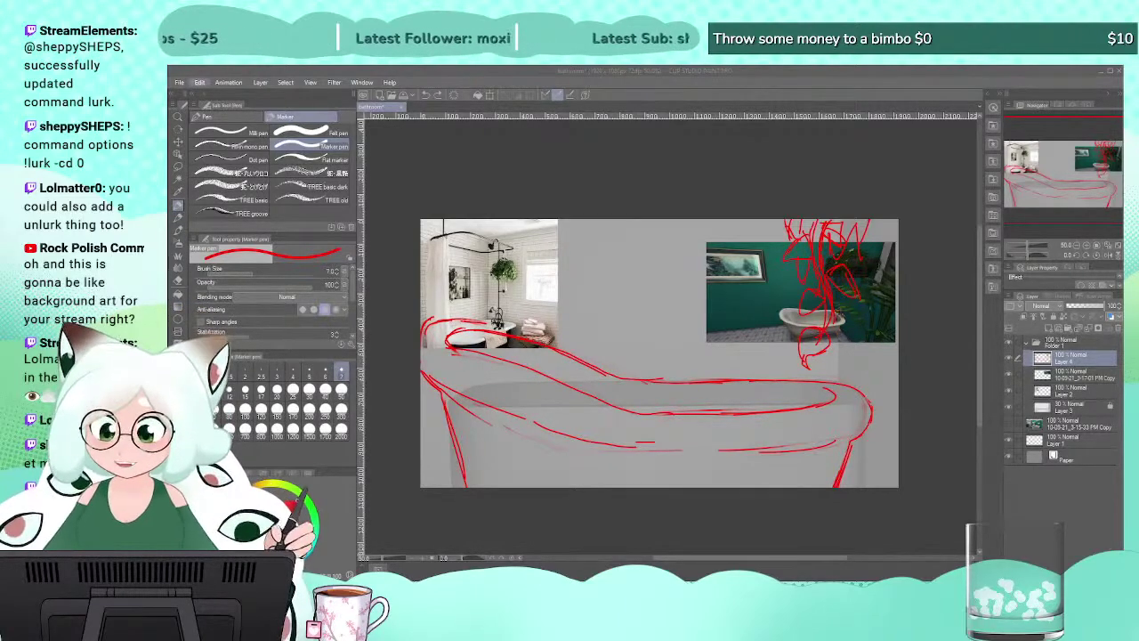
Paste the potted plant photo onto a new layer and move it off the white bathroom photo.
left_click(200, 83)
left_click(216, 156)
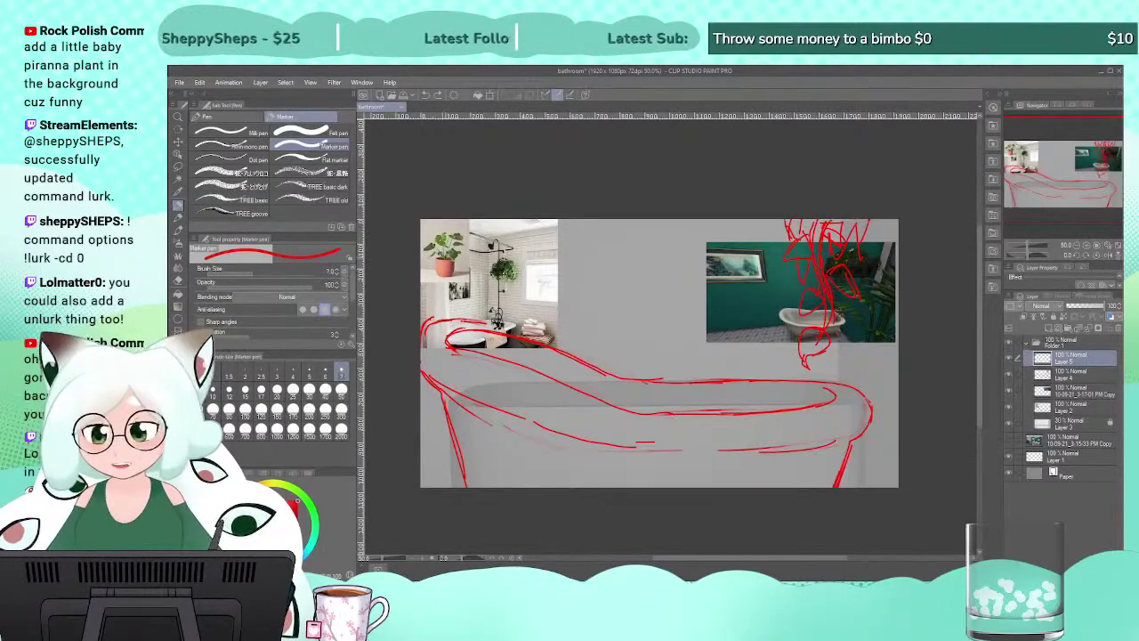
key("k")
left_click_drag(448, 259, 650, 273)
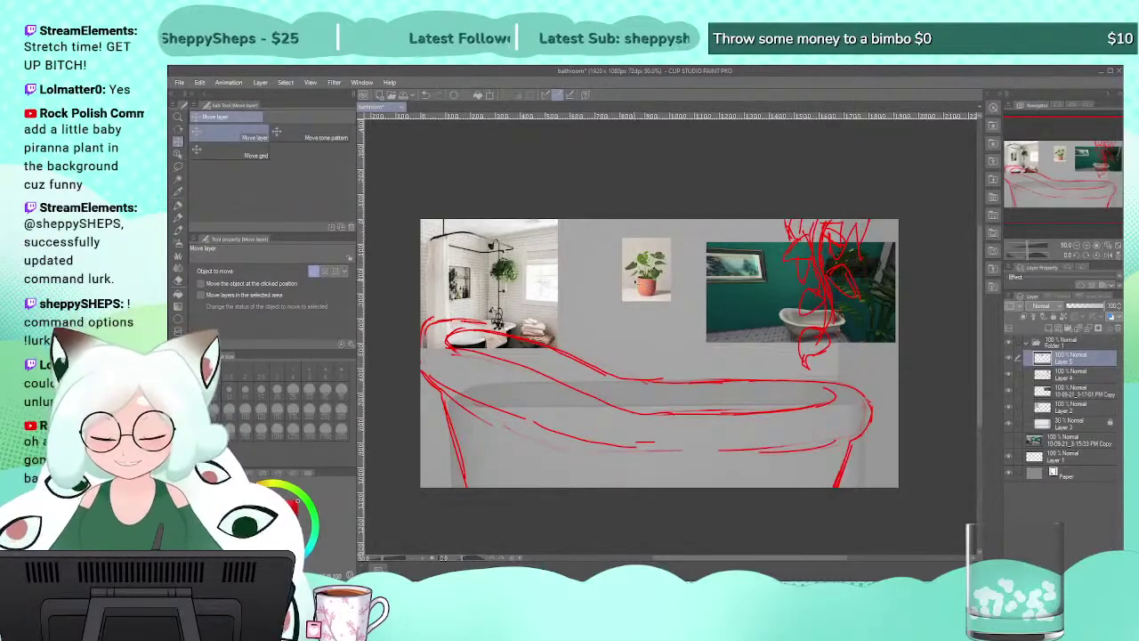
left_click_drag(636, 281, 739, 305)
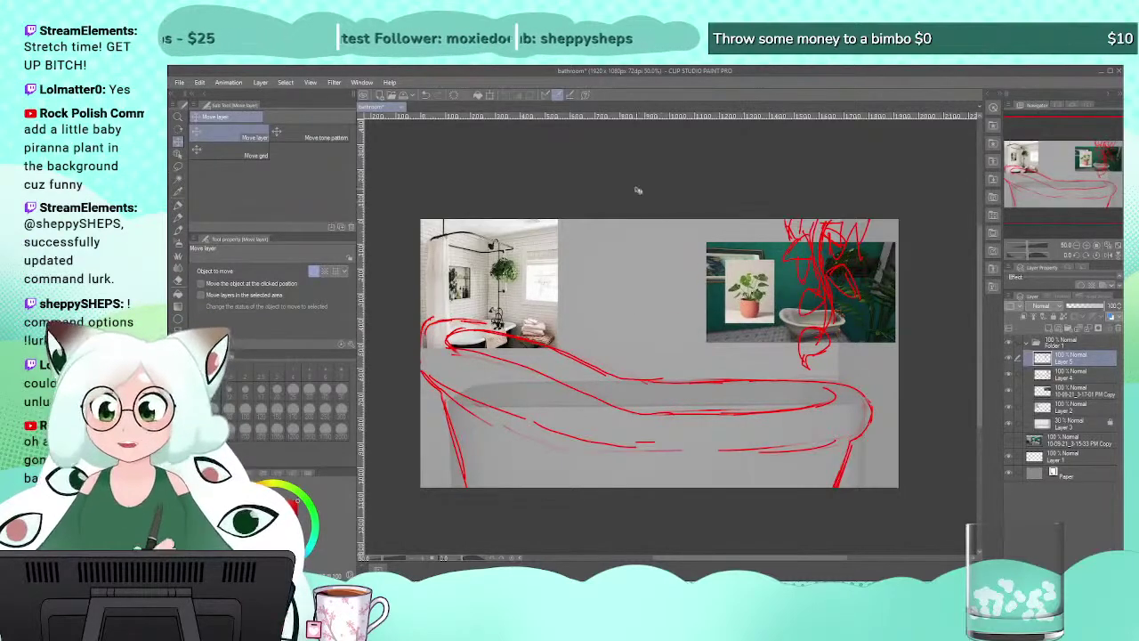
Enlarge the potted plant photo and place it between the two bathroom reference photos.
left_click(489, 97)
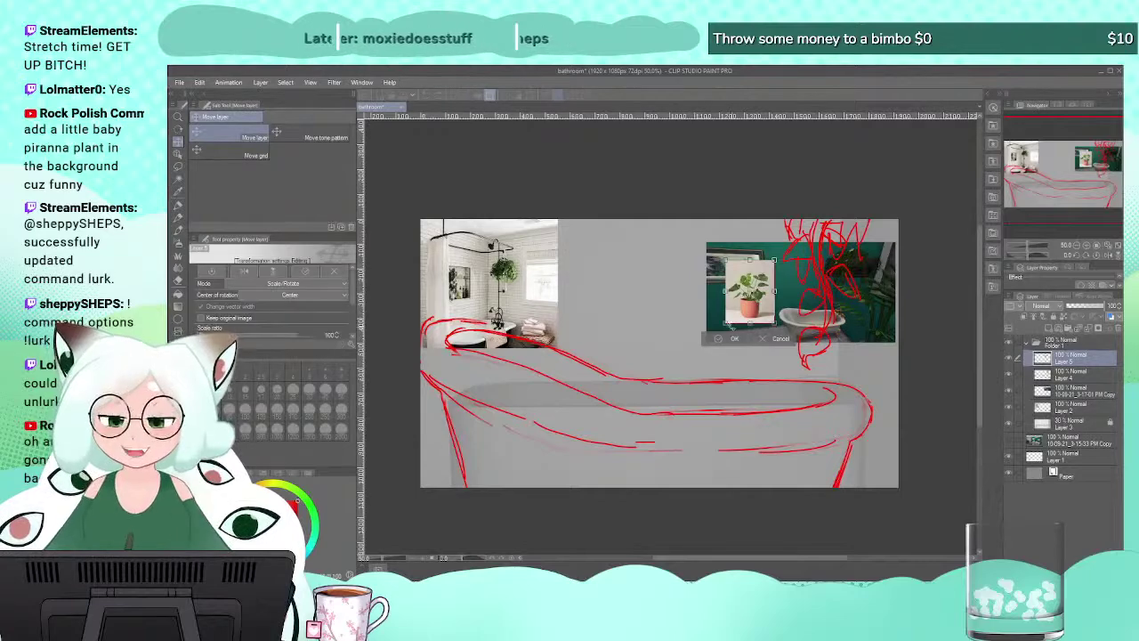
left_click_drag(725, 323, 627, 287)
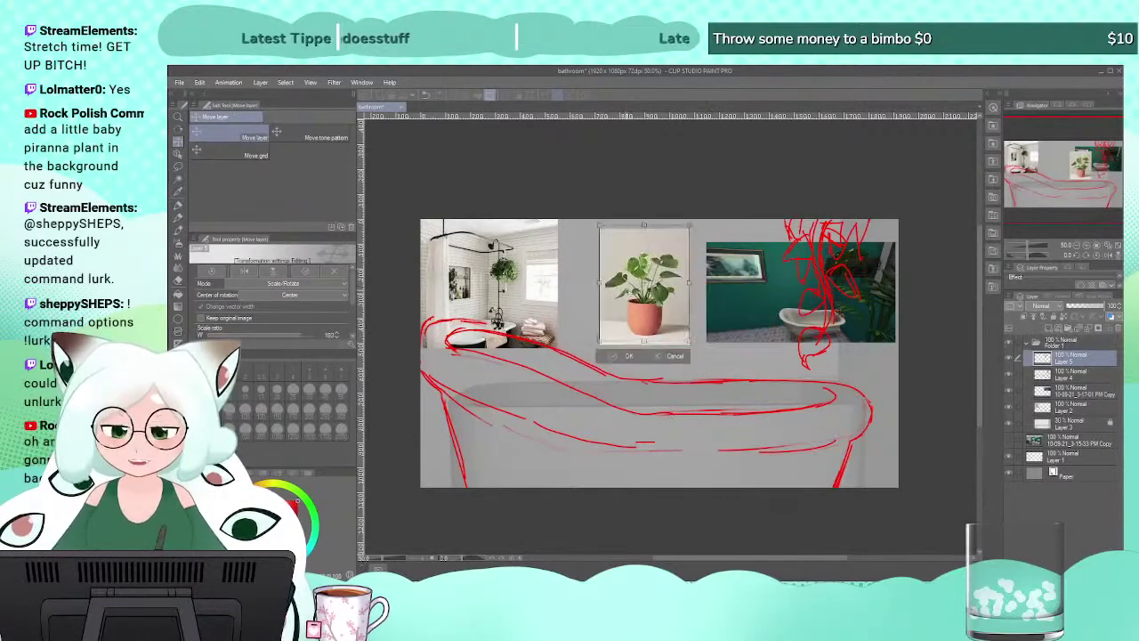
left_click(628, 356)
On Layer 4, sketch a slanted red line beyond the tub's right end, running down to the canvas edge.
left_click(1070, 376)
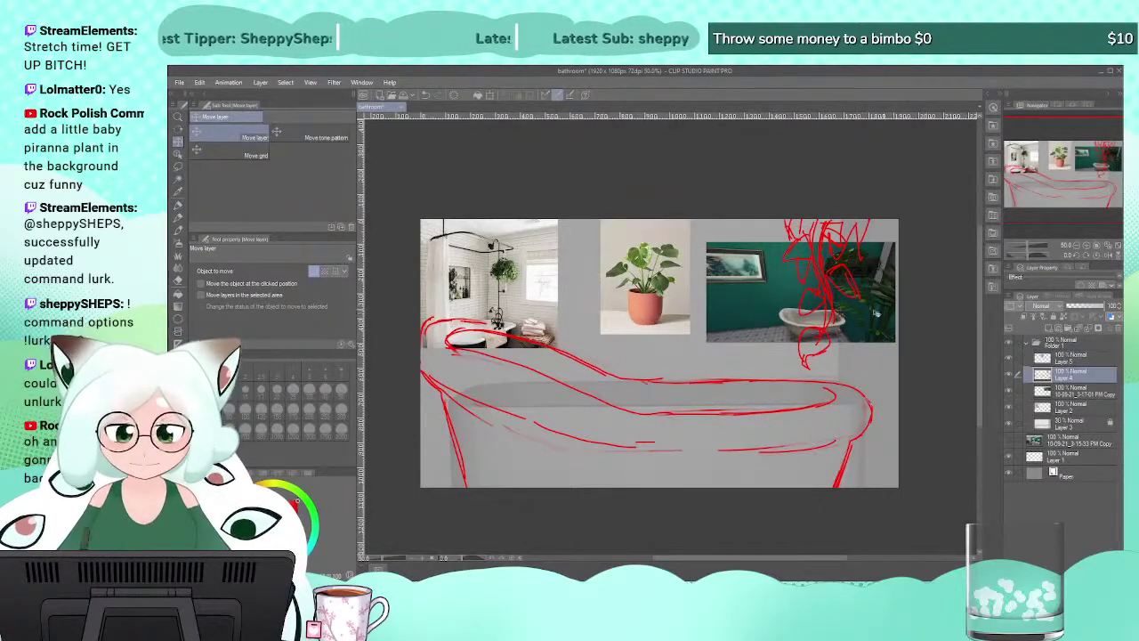
key("p")
mouse_move(877, 418)
left_mouse_down()
mouse_move(882, 487)
mouse_move(893, 488)
left_mouse_up()
key("ctrl+z")
key("ctrl+z")
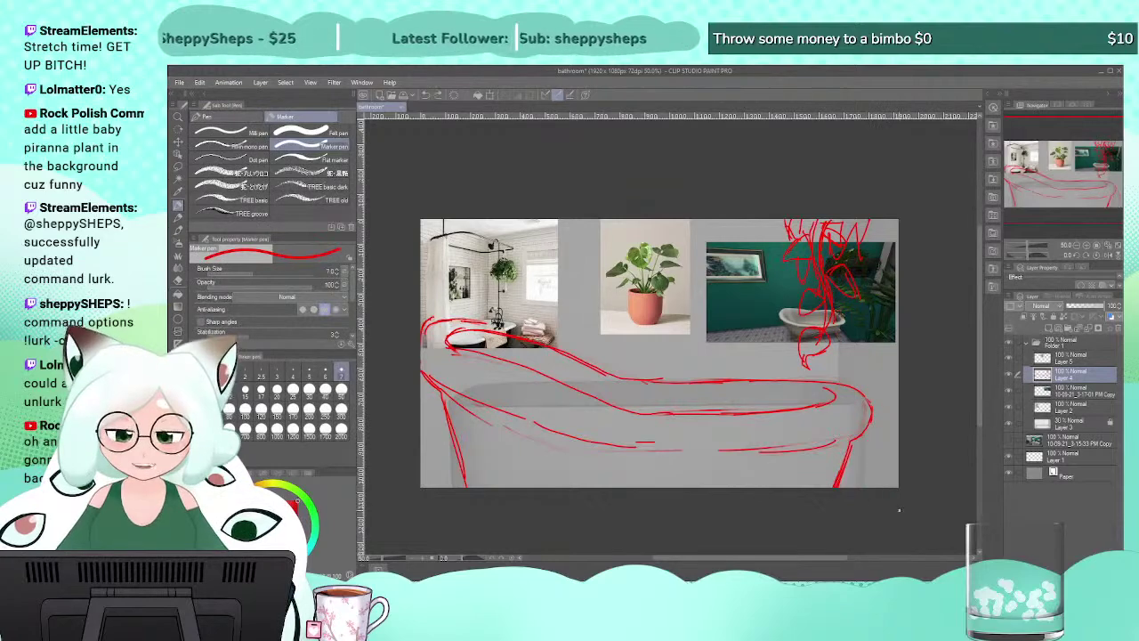
mouse_move(870, 379)
left_mouse_down()
mouse_move(899, 452)
mouse_move(859, 409)
left_mouse_up()
key("ctrl+z")
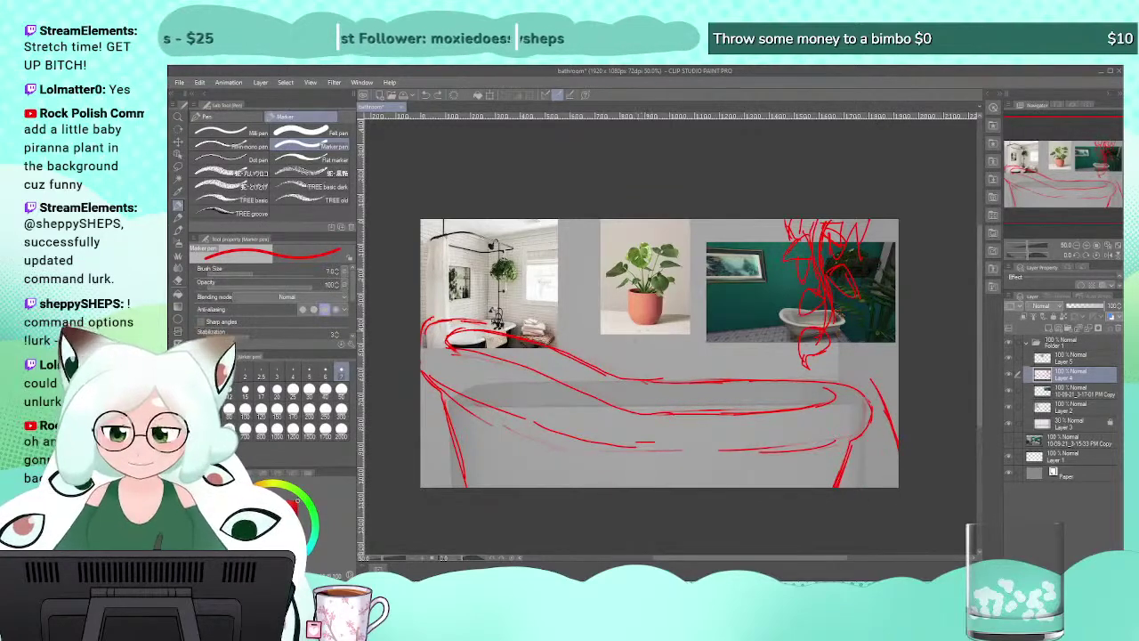
Test a red shelf line running across the potted plant photo and move the photo's layer below Layer 4.
mouse_move(588, 284)
left_mouse_down()
mouse_move(587, 303)
mouse_move(551, 295)
left_mouse_up()
key("ctrl+z")
left_click_drag(596, 287, 582, 310)
key("ctrl+z")
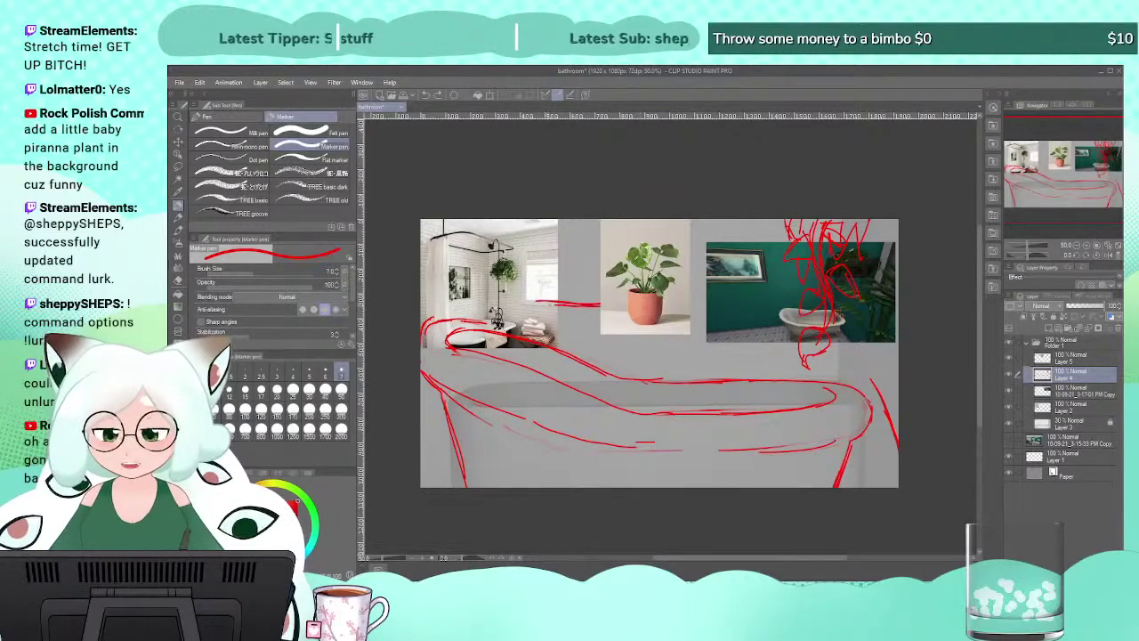
left_click_drag(1061, 363, 1066, 389)
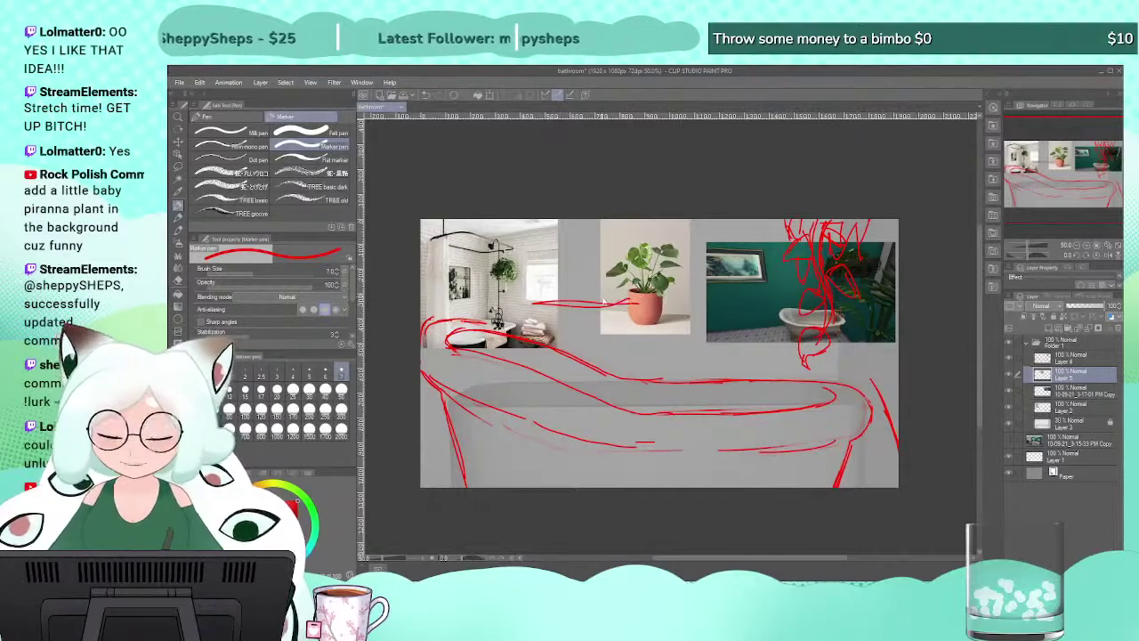
Sketch a long thin shelf across the potted plant photo towards the vine, with a pump soap bottle standing on its left part.
left_click_drag(517, 294, 652, 297)
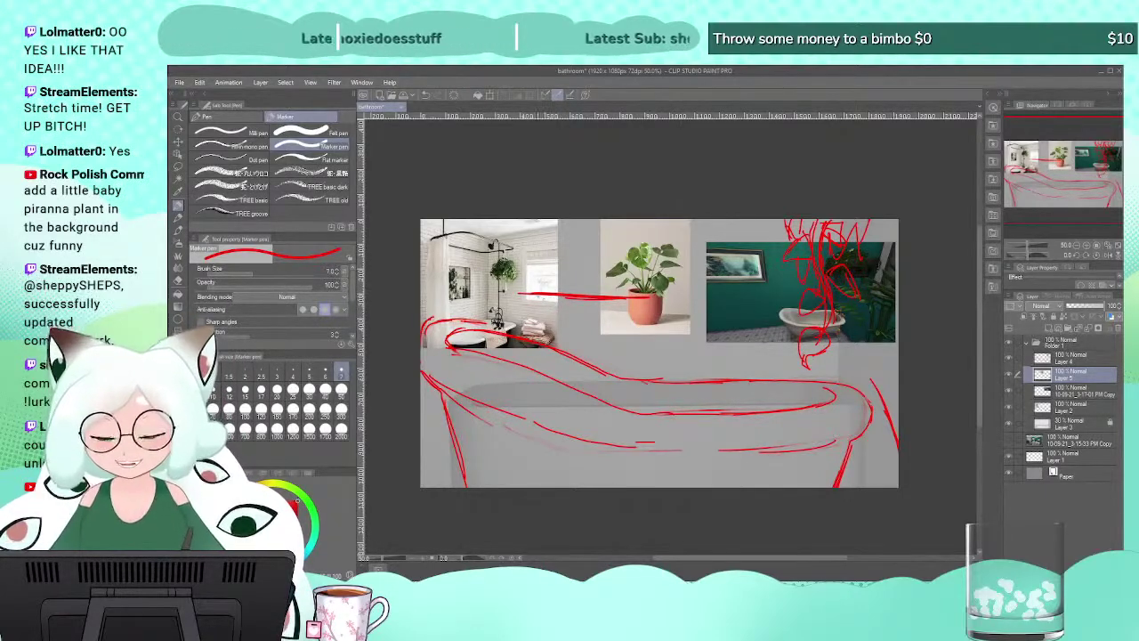
key("ctrl+z")
mouse_move(549, 296)
left_mouse_down()
mouse_move(798, 297)
mouse_move(527, 289)
mouse_move(639, 294)
left_mouse_up()
key("ctrl+z")
mouse_move(789, 297)
left_mouse_down()
mouse_move(545, 293)
mouse_move(710, 297)
mouse_move(660, 292)
left_mouse_up()
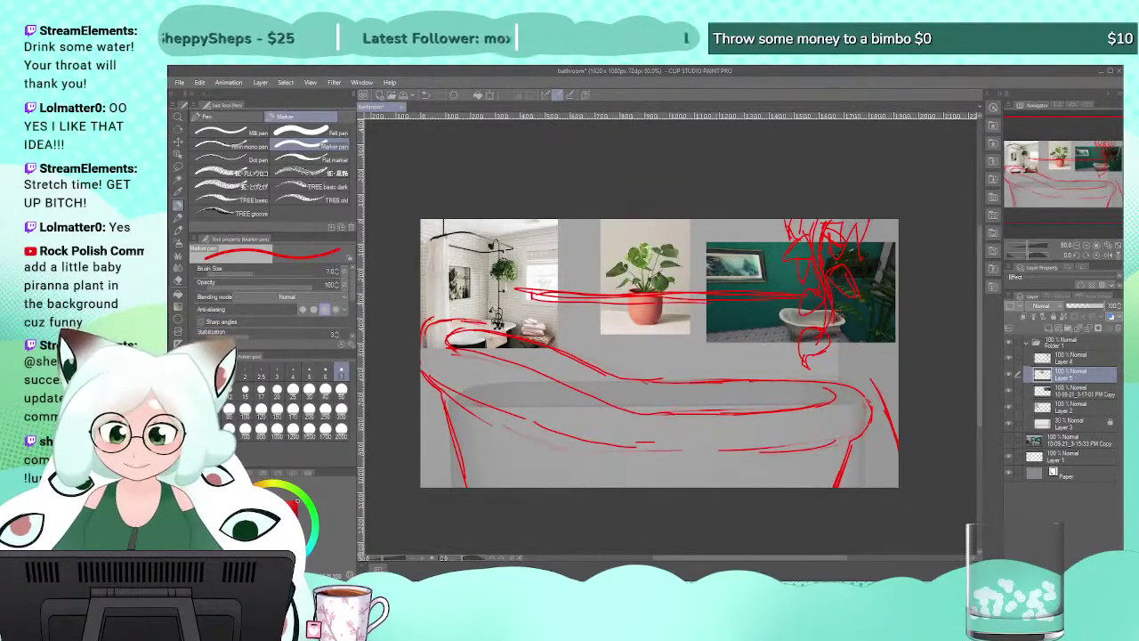
left_click_drag(658, 294, 707, 296)
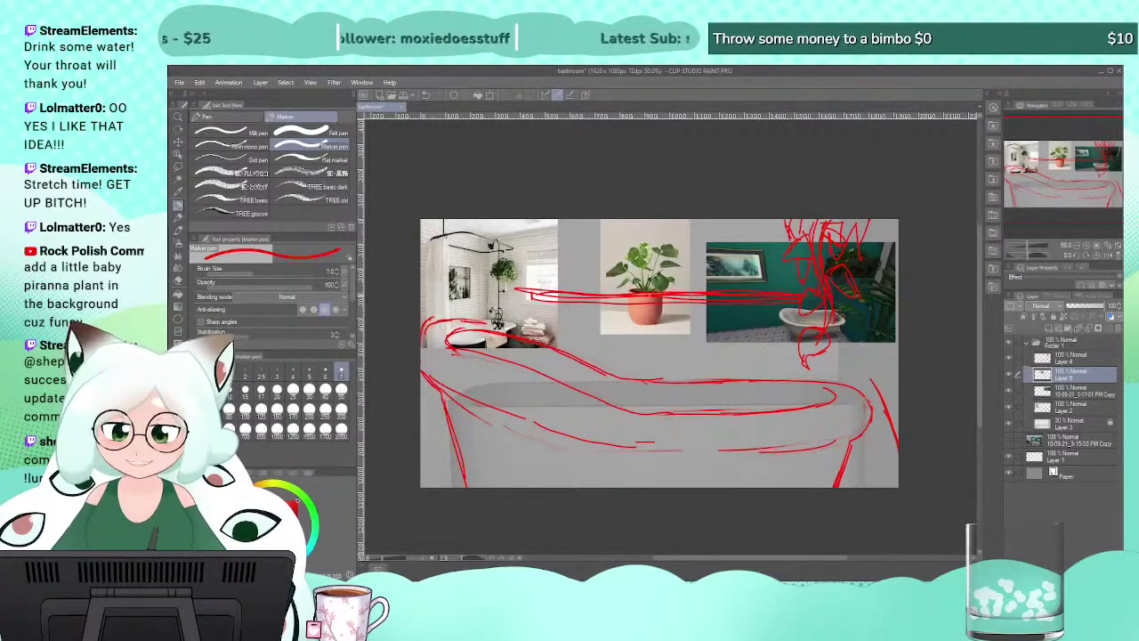
mouse_move(532, 291)
left_mouse_down()
mouse_move(605, 297)
mouse_move(566, 301)
mouse_move(760, 295)
left_mouse_up()
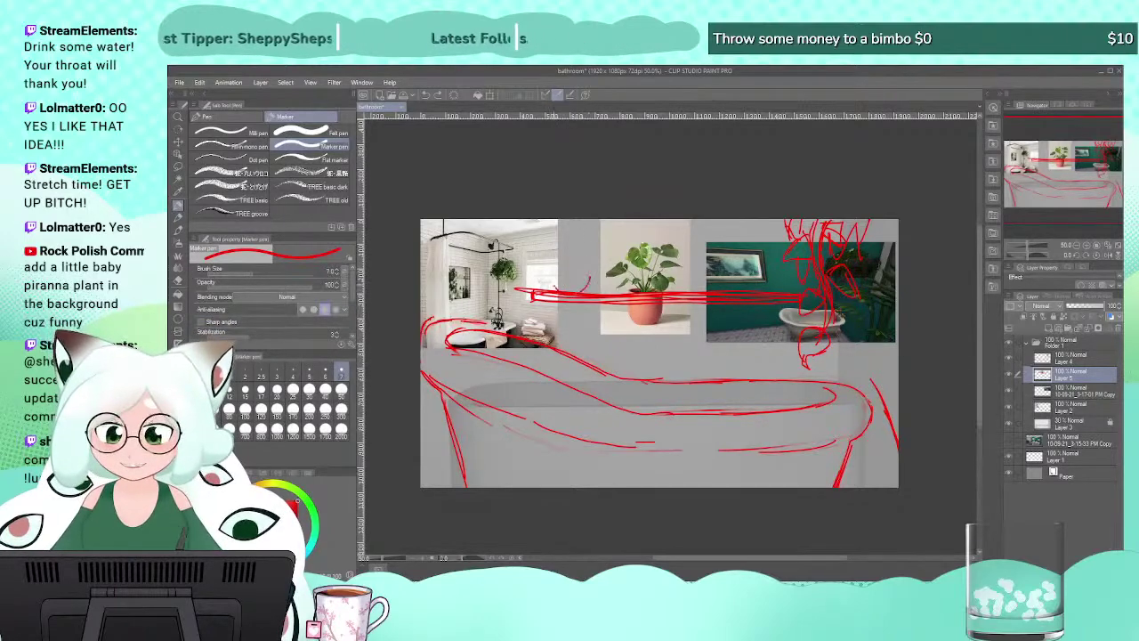
mouse_move(590, 292)
left_mouse_down()
mouse_move(587, 251)
mouse_move(558, 252)
mouse_move(553, 290)
left_mouse_up()
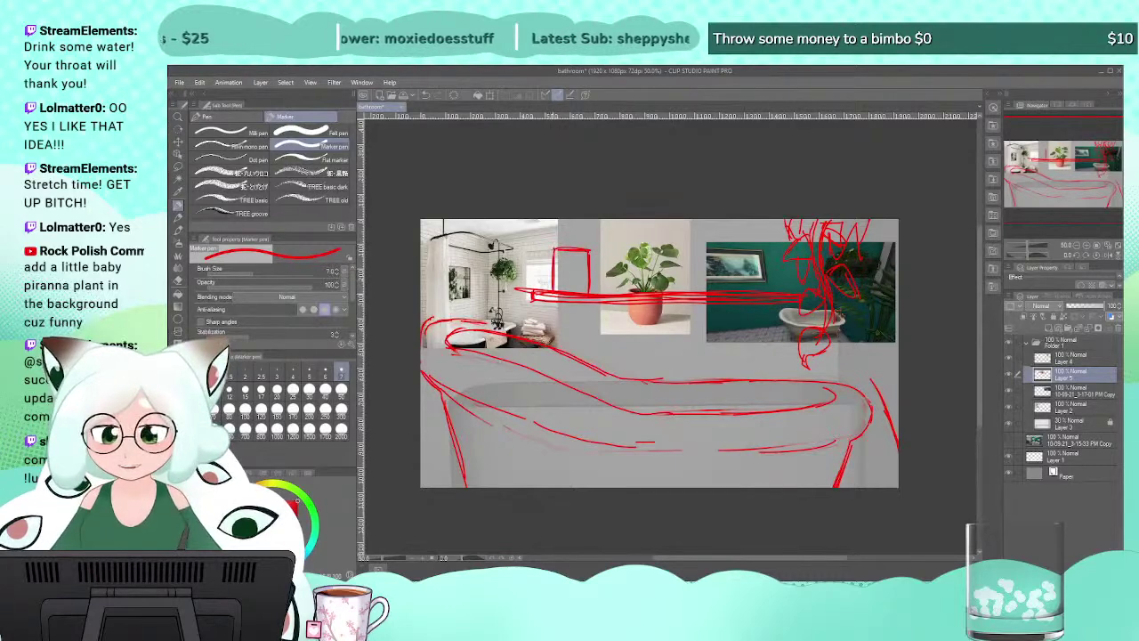
left_click_drag(568, 249, 585, 230)
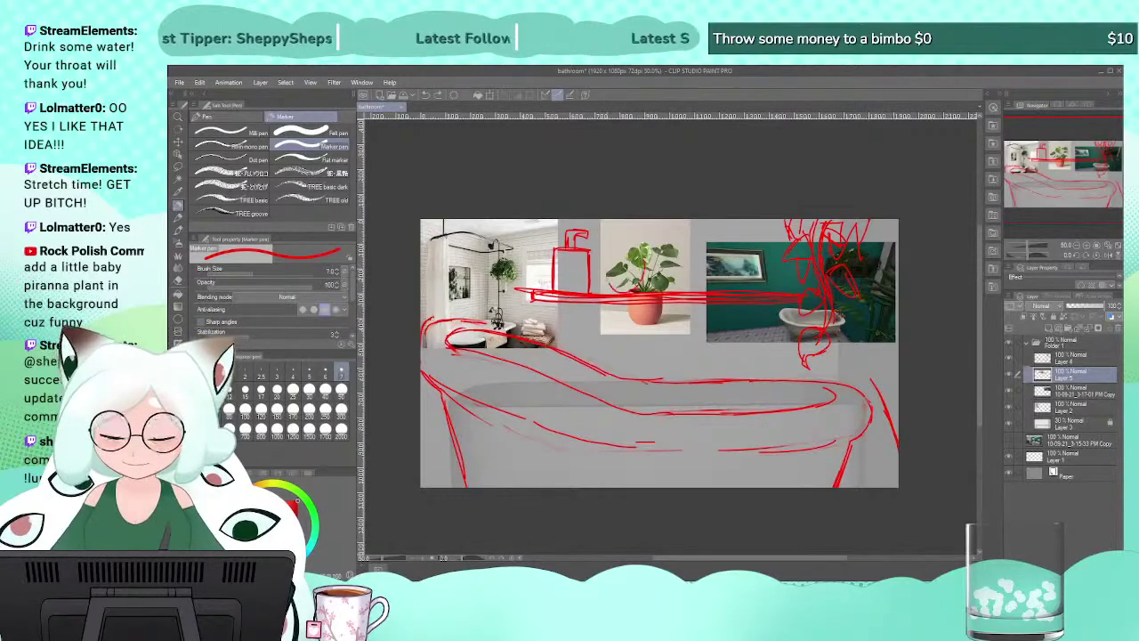
Hide the layers of the white and the green bathroom reference photos.
left_click(1011, 360)
left_click(1010, 359)
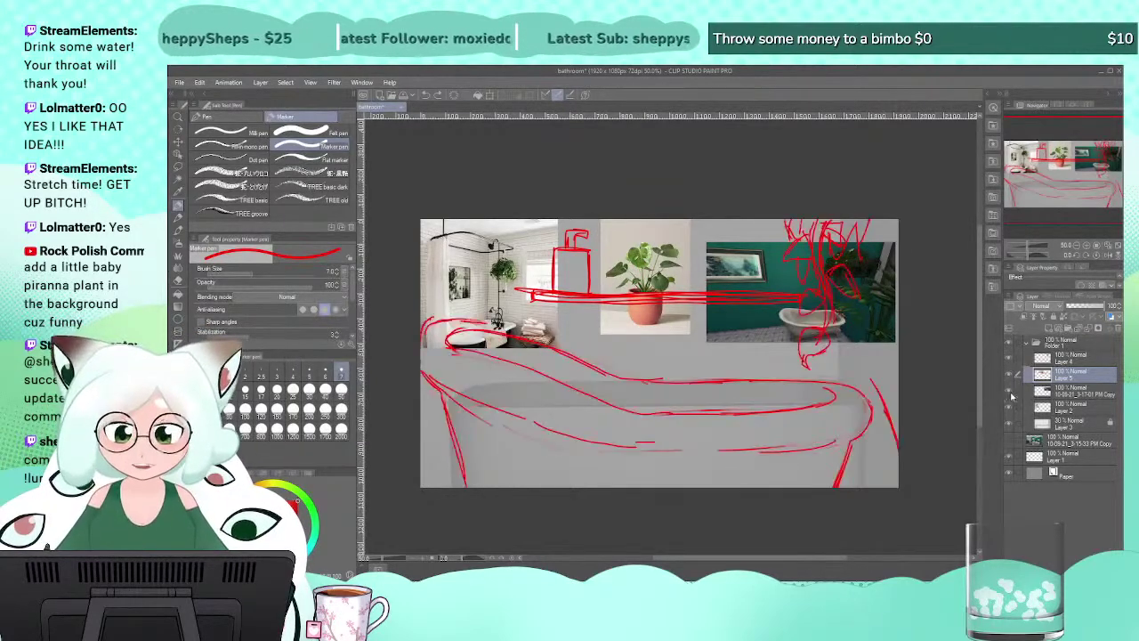
left_click(1010, 392)
left_click(1011, 392)
left_click(1010, 407)
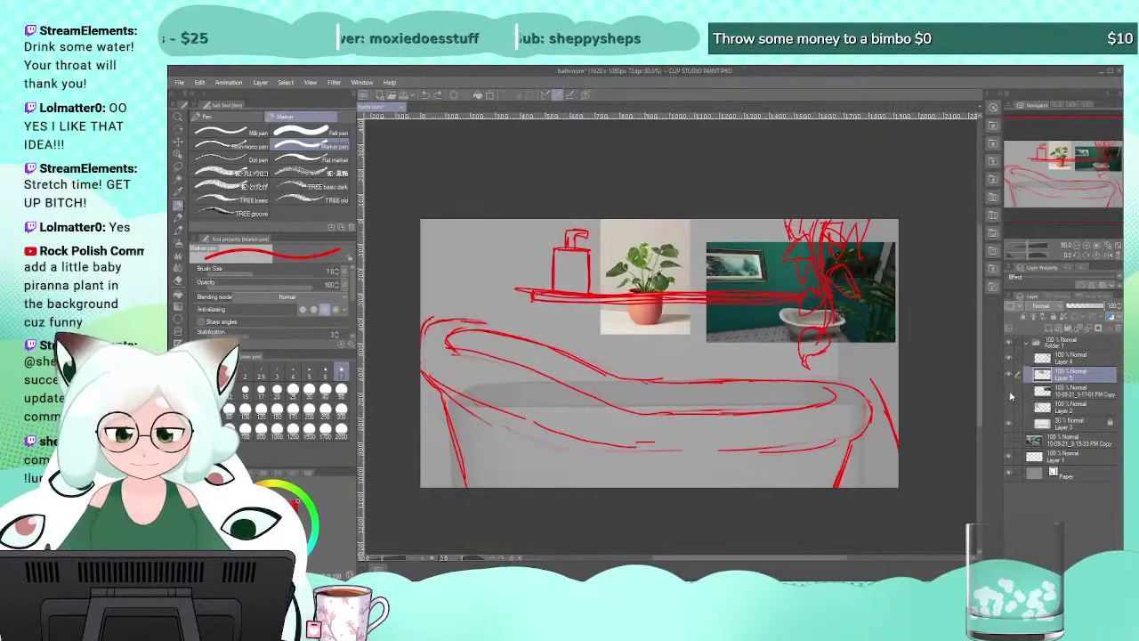
left_click(1011, 392)
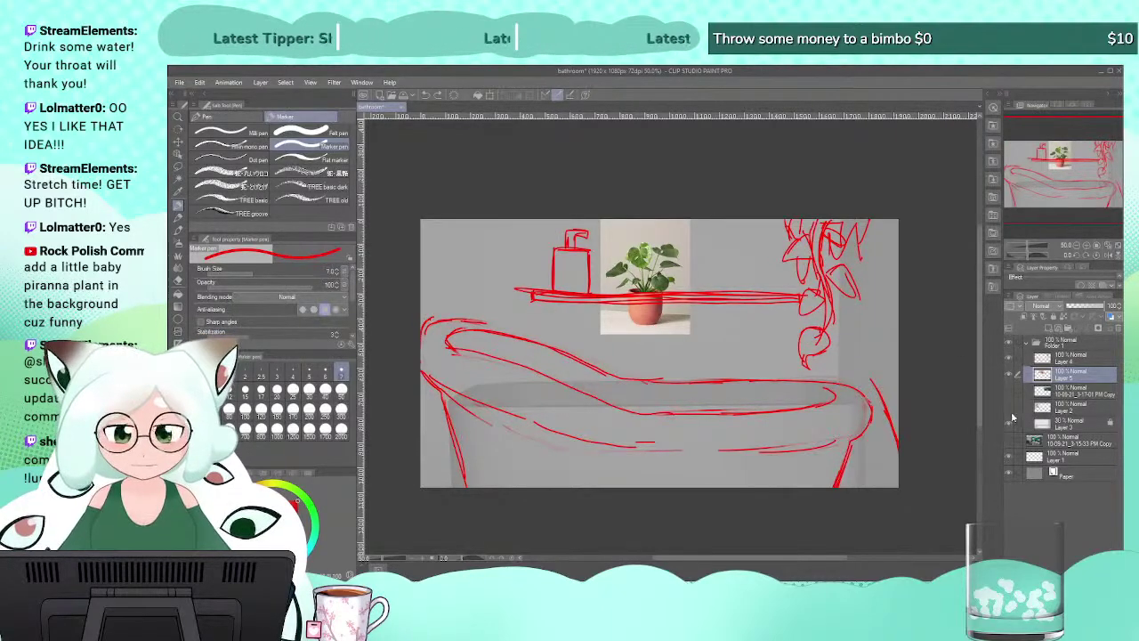
Try to shift the shelf drawing down, and undo the move along with the soap bottle and shelf strokes.
left_click(178, 143)
left_click_drag(635, 233, 636, 247)
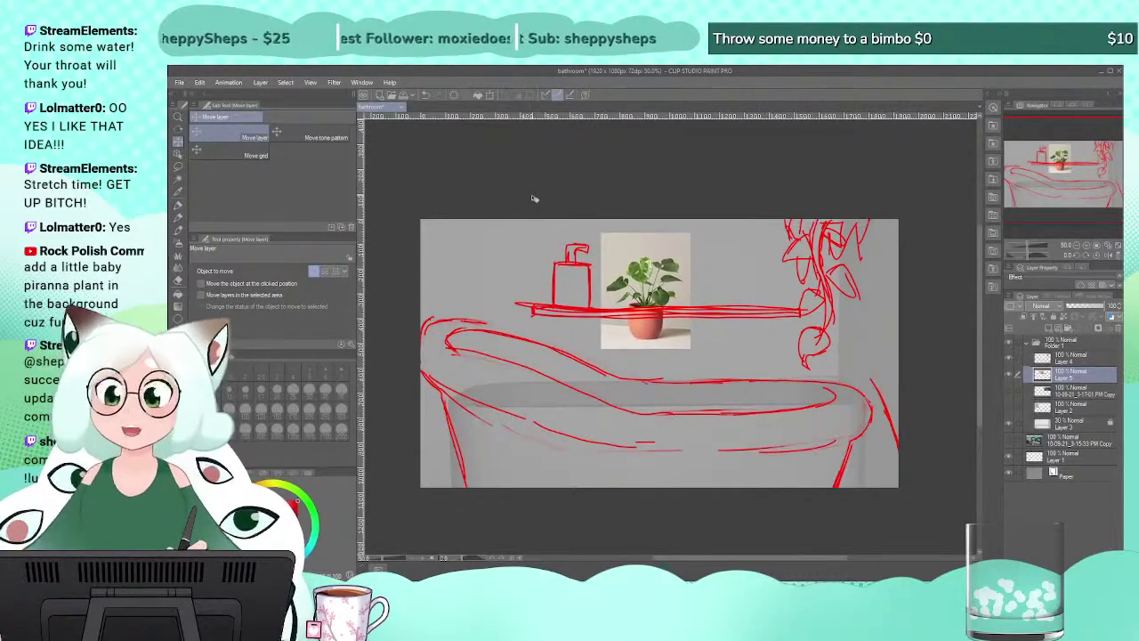
key("ctrl+z")
key("ctrl+z")
key("ctrl+z")
key("ctrl+z")
key("ctrl+z")
key("ctrl+z")
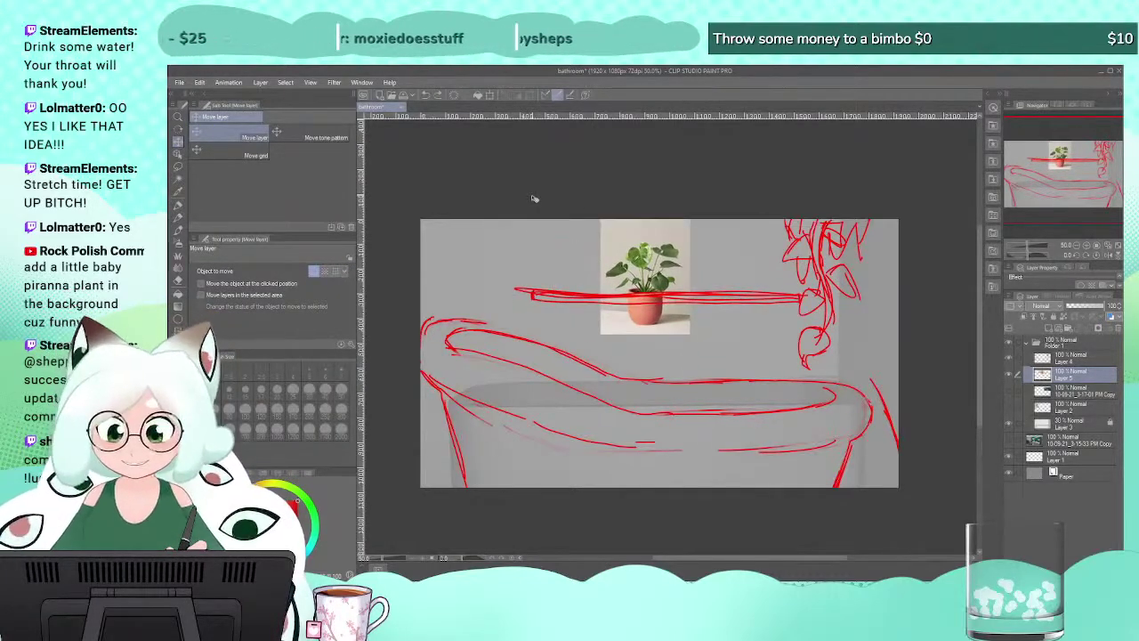
key("ctrl+z")
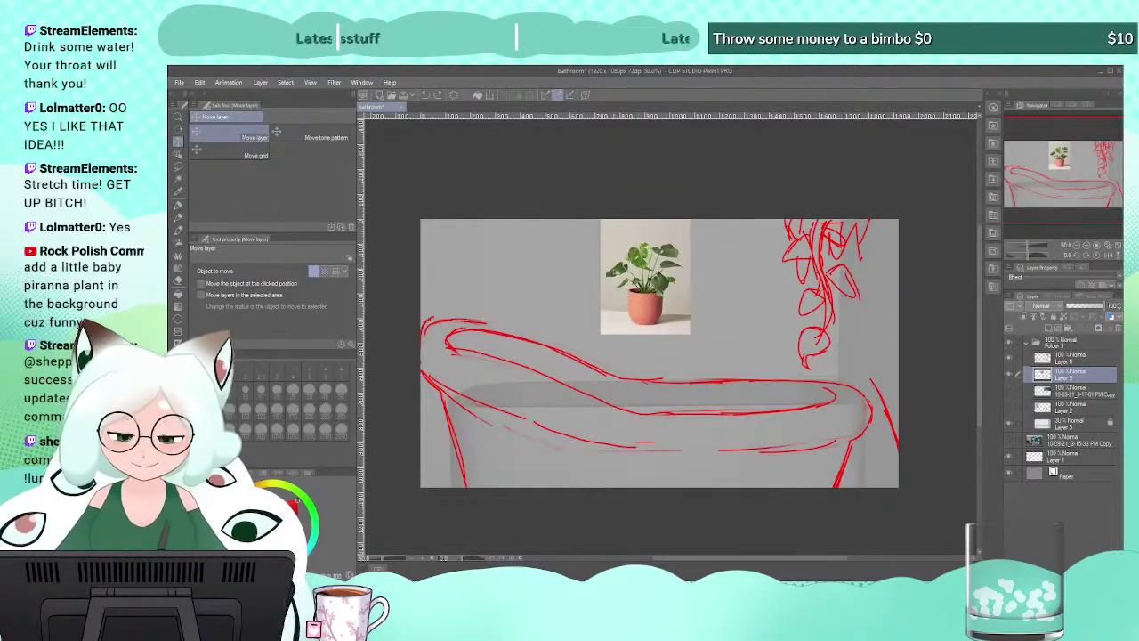
Move the potted plant photo to the canvas's right edge beside the hanging vine.
left_click_drag(618, 274, 861, 309)
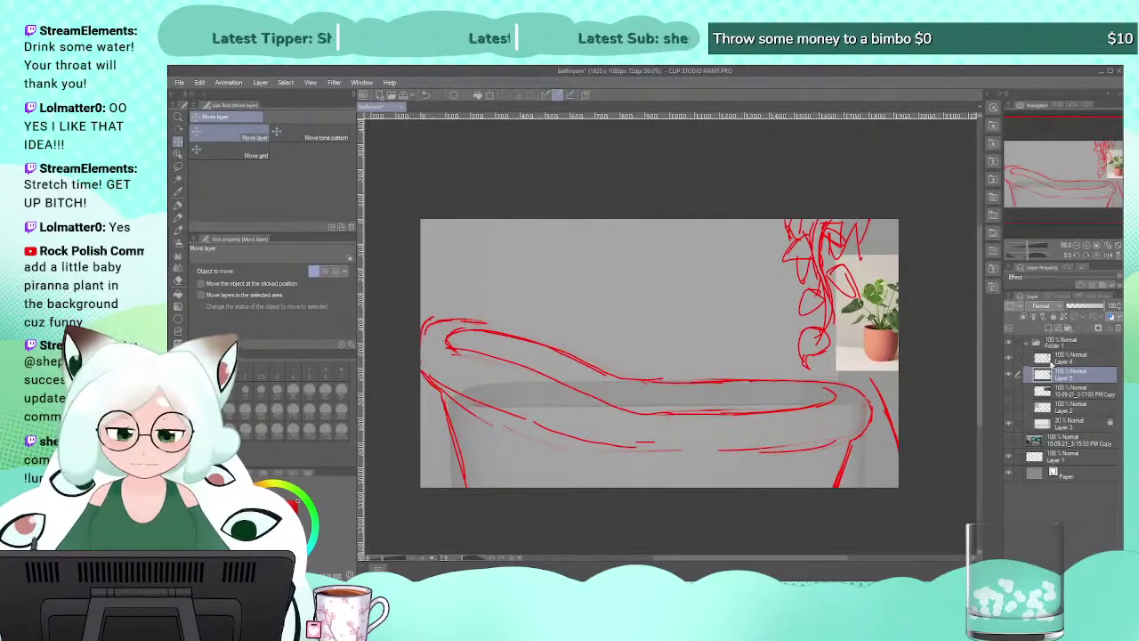
mouse_move(707, 313)
left_mouse_down()
mouse_move(576, 314)
mouse_move(607, 314)
left_mouse_up()
key("ctrl+z")
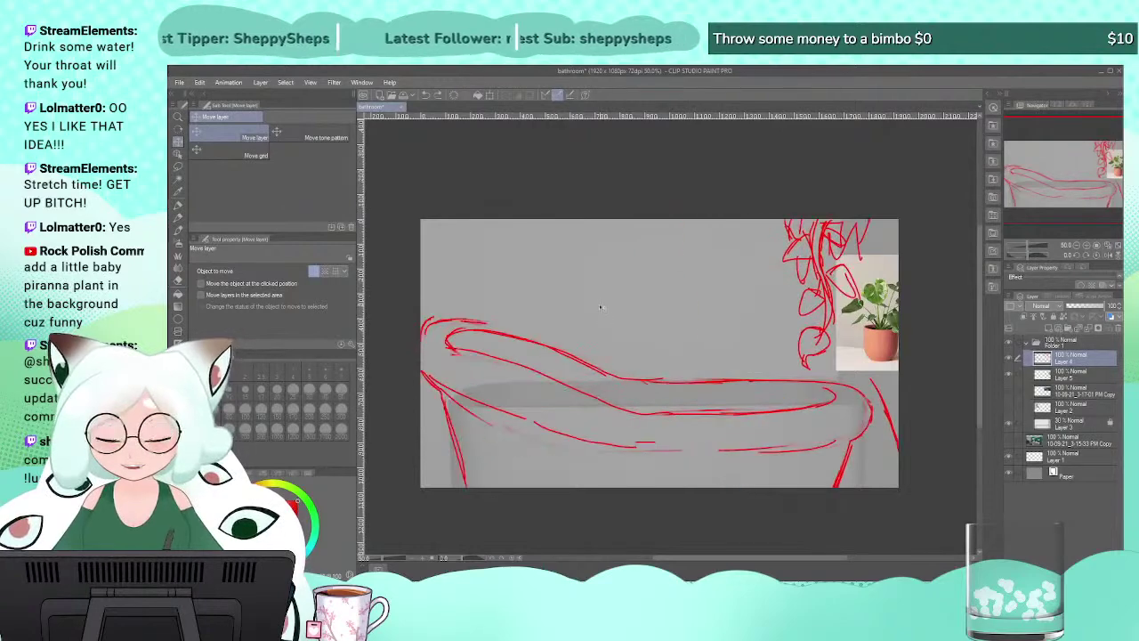
On Layer 4, sketch a stepped two-level shelf above the tub with the Marker pen, giving the upper left board its thickness.
key("p")
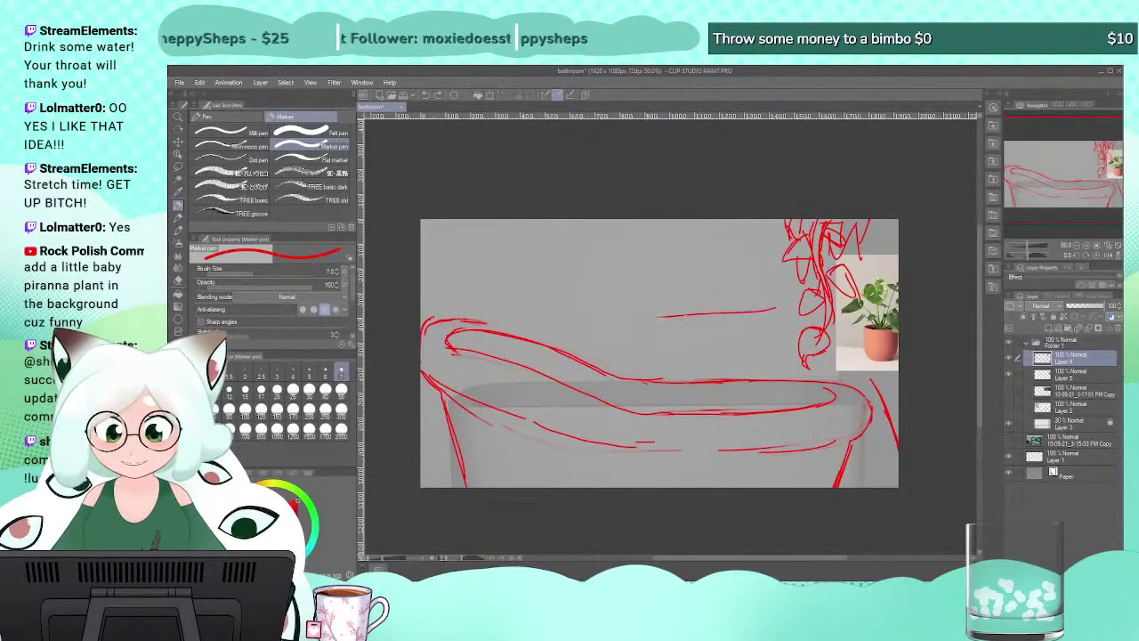
mouse_move(785, 312)
left_mouse_down()
mouse_move(637, 312)
mouse_move(636, 281)
mouse_move(547, 278)
left_mouse_up()
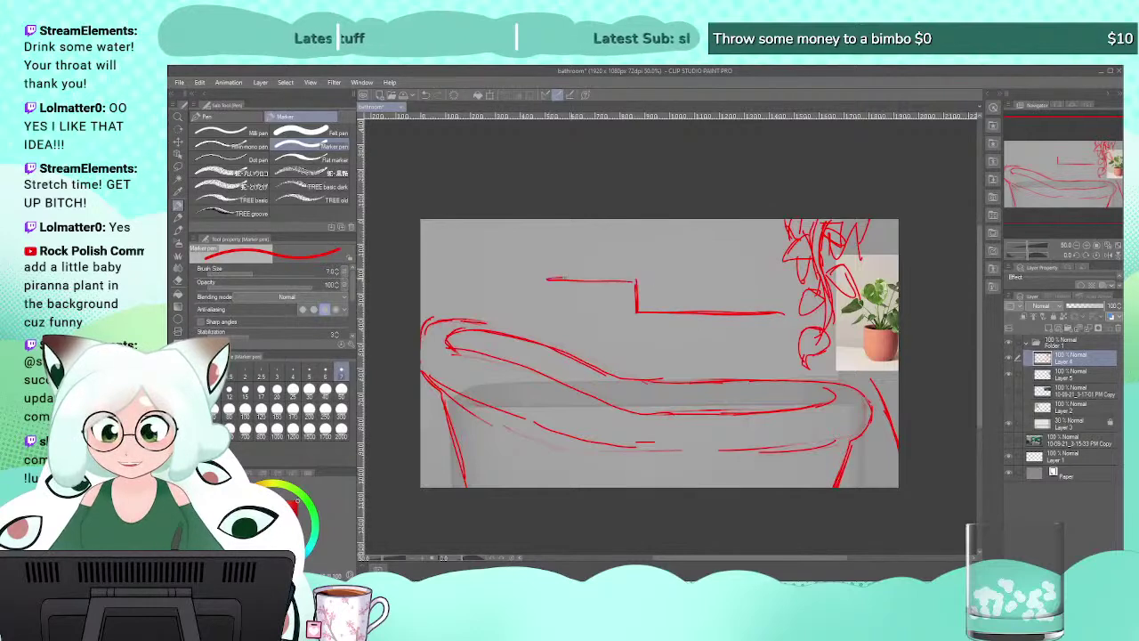
mouse_move(621, 280)
left_mouse_down()
mouse_move(516, 277)
mouse_move(638, 268)
left_mouse_up()
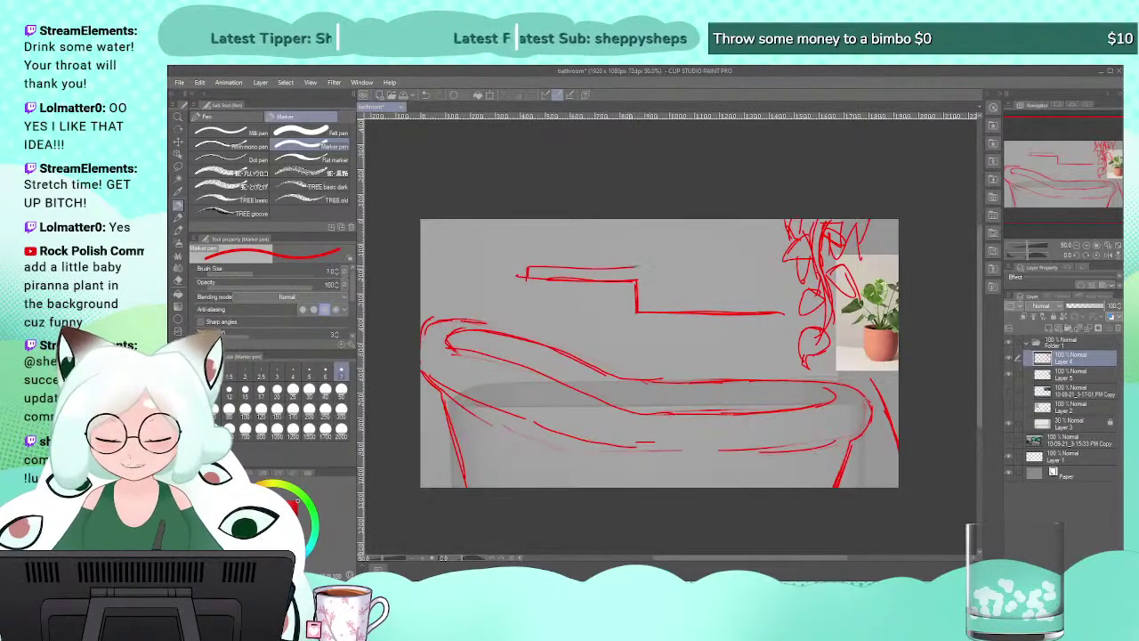
Undo the strokes of the stepped shelf above the bathtub.
key("ctrl+z")
key("ctrl+z")
key("ctrl+z")
key("ctrl+z")
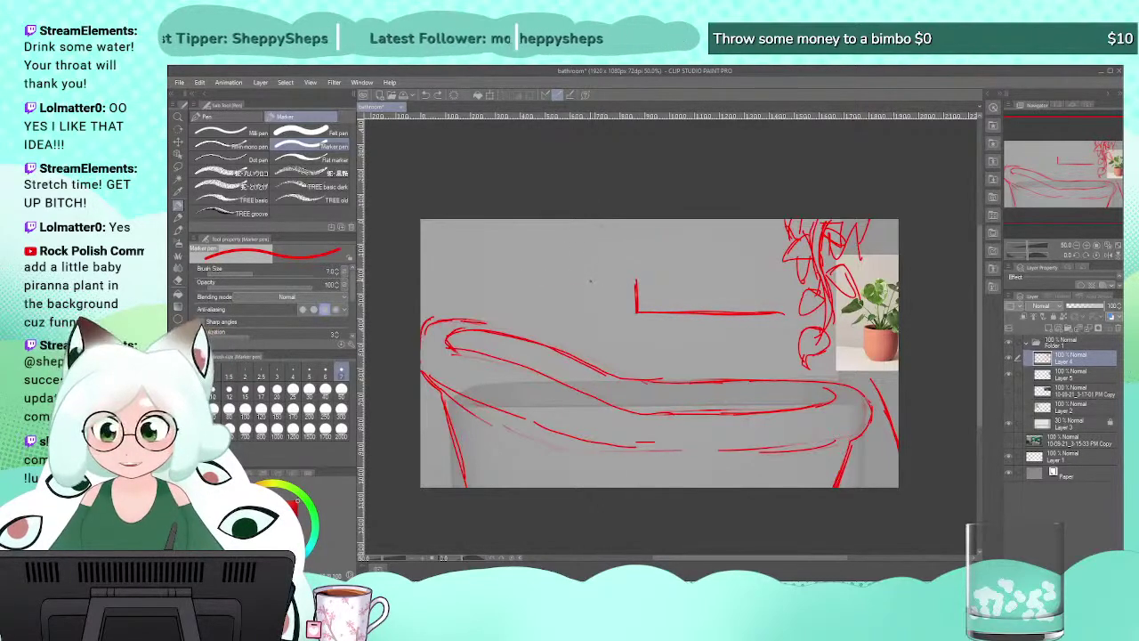
key("ctrl+z")
key("ctrl+z")
Sketch one long, thin, straight horizontal shelf on the wall above the bathtub with the red marker.
mouse_move(626, 304)
left_mouse_down()
mouse_move(780, 305)
mouse_move(539, 299)
left_mouse_up()
left_click_drag(538, 300, 779, 305)
mouse_move(779, 304)
left_mouse_down()
mouse_move(545, 303)
mouse_move(780, 297)
left_mouse_up()
left_click_drag(779, 298, 526, 292)
left_click_drag(526, 293, 780, 305)
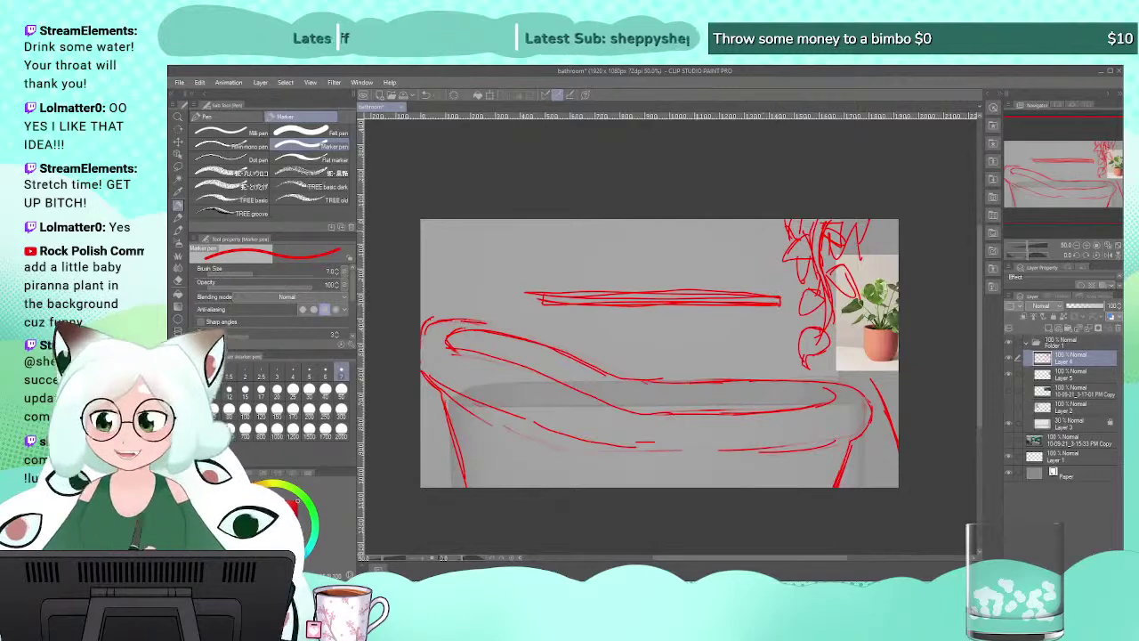
mouse_move(623, 294)
left_mouse_down()
mouse_move(647, 288)
mouse_move(624, 299)
mouse_move(564, 273)
mouse_move(603, 278)
left_mouse_up()
key("ctrl+z")
key("ctrl+z")
key("ctrl+z")
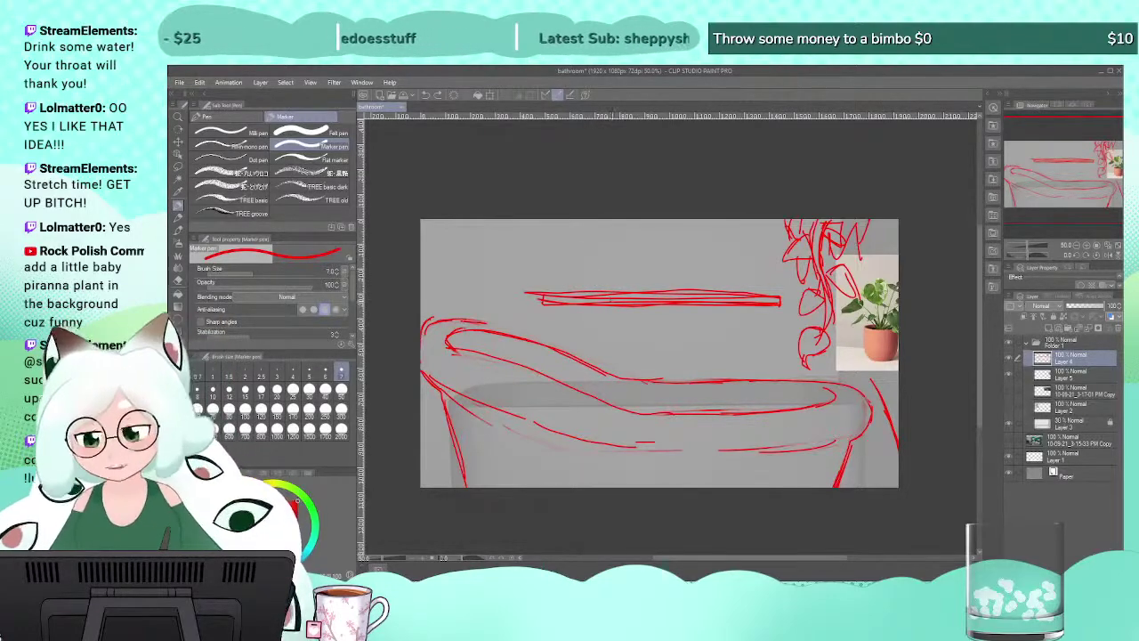
left_click_drag(609, 258, 608, 292)
key("ctrl+z")
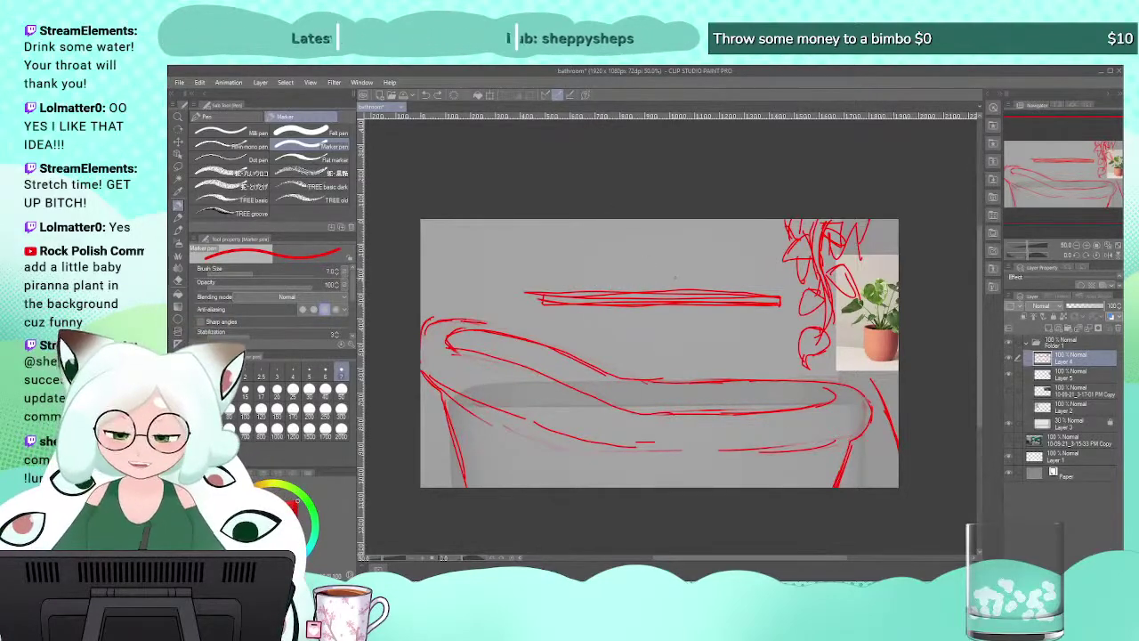
Sketch a rounded pump bottle with a V-shaped collar and dotted pattern on the middle of the shelf.
mouse_move(677, 276)
left_mouse_down()
mouse_move(644, 278)
mouse_move(660, 260)
mouse_move(642, 248)
mouse_move(658, 273)
mouse_move(644, 276)
mouse_move(648, 290)
left_mouse_up()
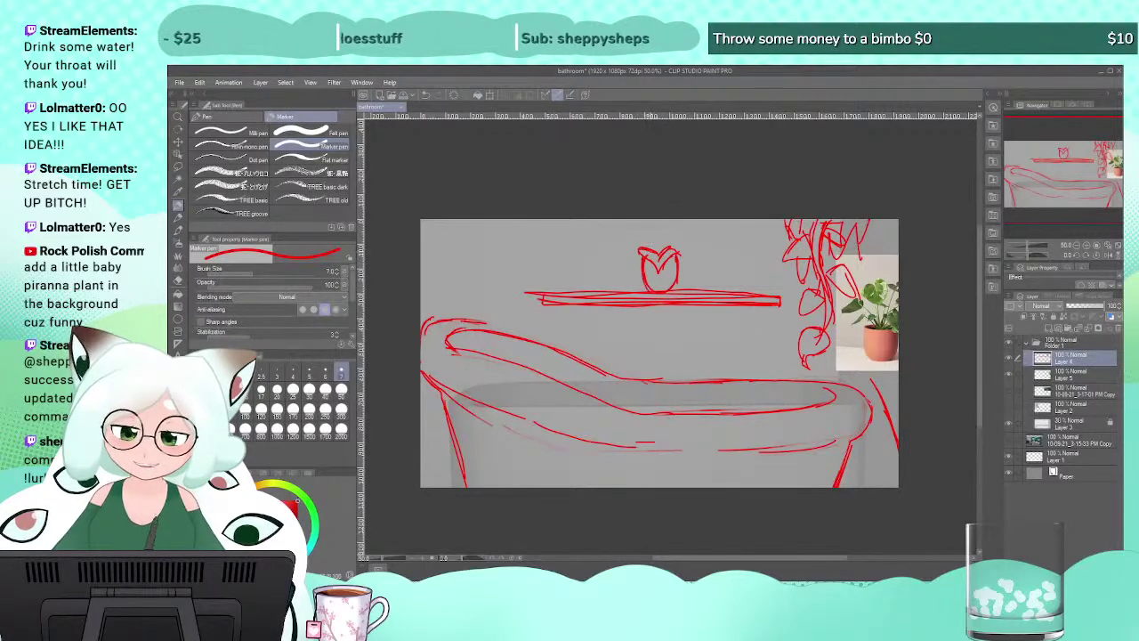
mouse_move(653, 235)
left_mouse_down()
mouse_move(652, 251)
mouse_move(673, 232)
left_mouse_up()
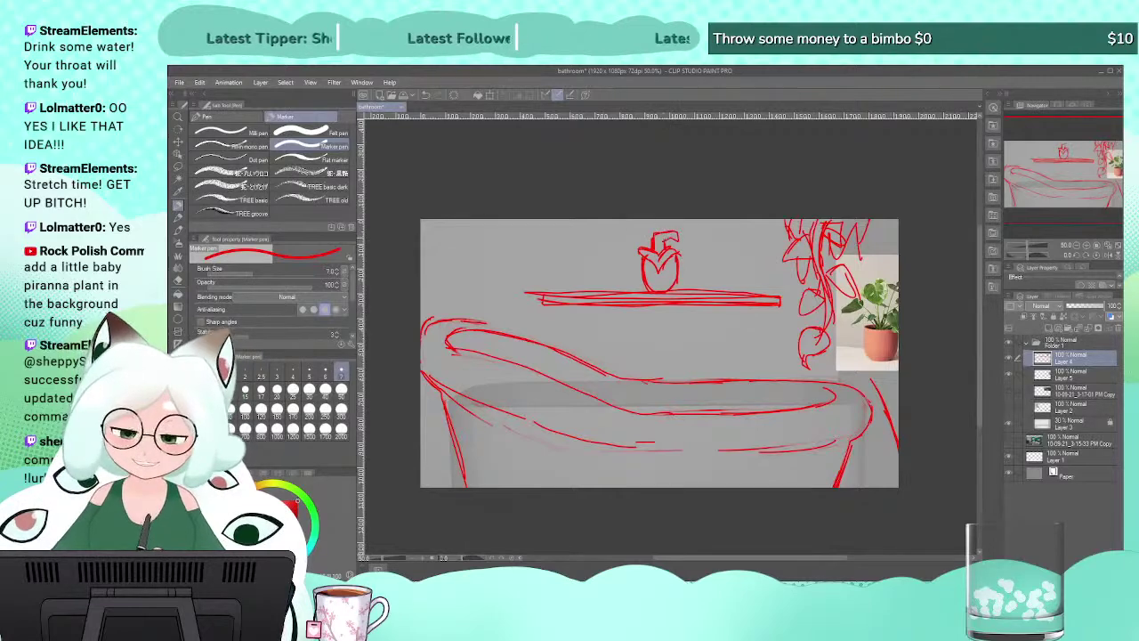
key("e")
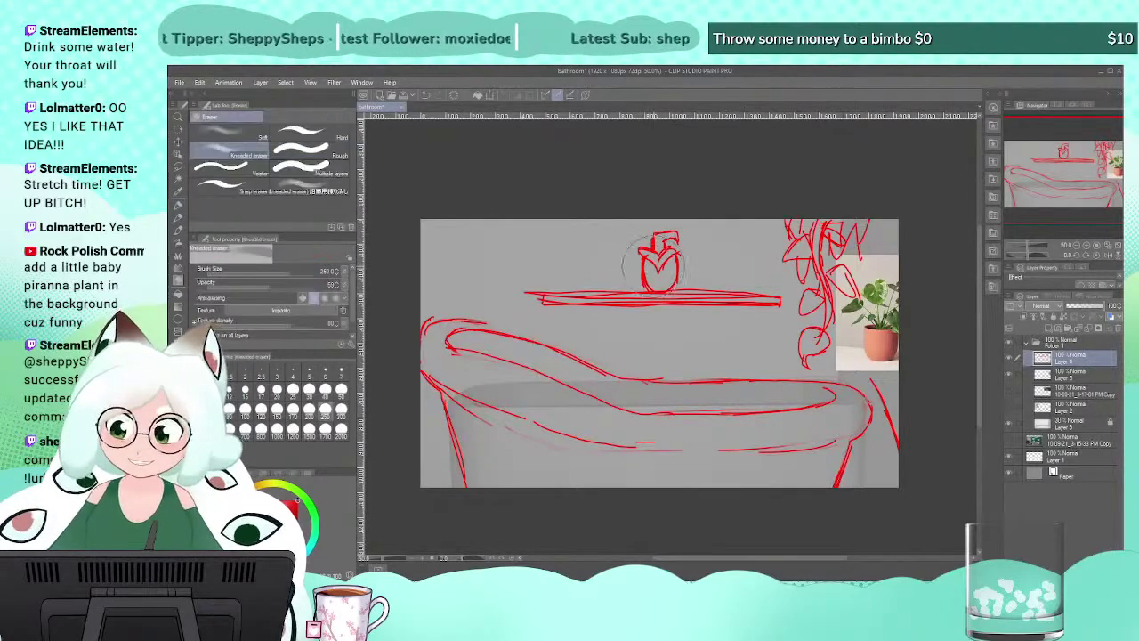
mouse_move(664, 253)
left_mouse_down()
mouse_move(657, 271)
mouse_move(635, 242)
mouse_move(664, 251)
mouse_move(660, 274)
left_mouse_up()
key("p")
mouse_move(660, 274)
left_mouse_down()
mouse_move(642, 255)
mouse_move(662, 254)
mouse_move(670, 292)
mouse_move(648, 290)
mouse_move(642, 281)
mouse_move(675, 268)
left_mouse_up()
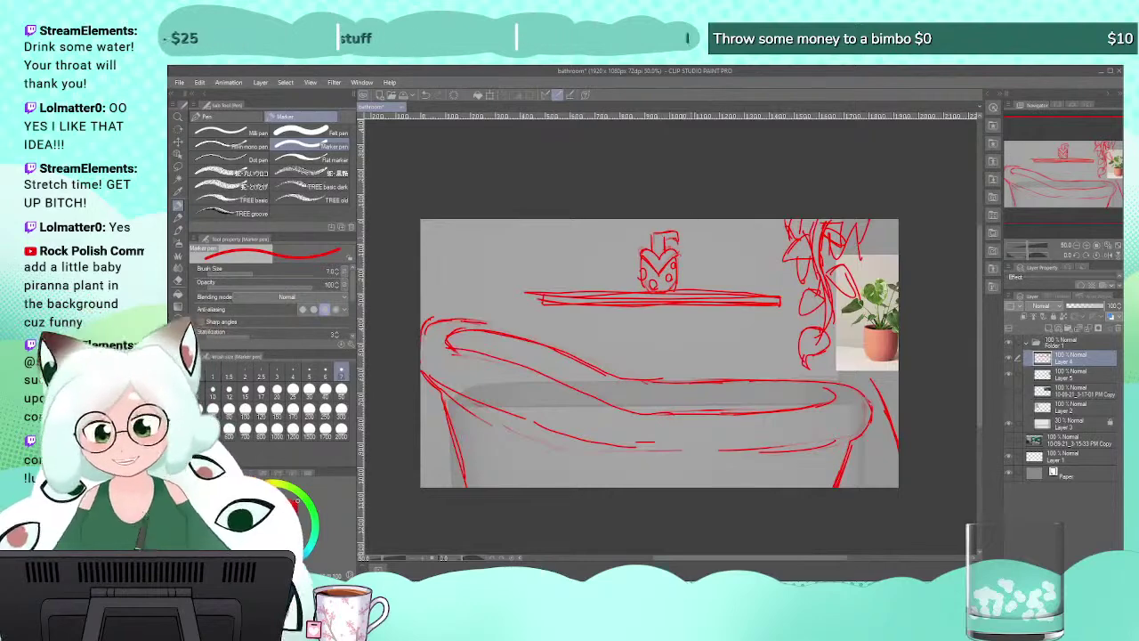
Clean up the bottle's pump neck and nozzle and redraw its upper shoulder on the shelf.
mouse_move(666, 248)
left_mouse_down()
mouse_move(678, 256)
mouse_move(666, 225)
mouse_move(651, 251)
mouse_move(680, 231)
mouse_move(664, 241)
mouse_move(666, 256)
mouse_move(682, 237)
mouse_move(674, 249)
left_mouse_up()
key("e")
key("p")
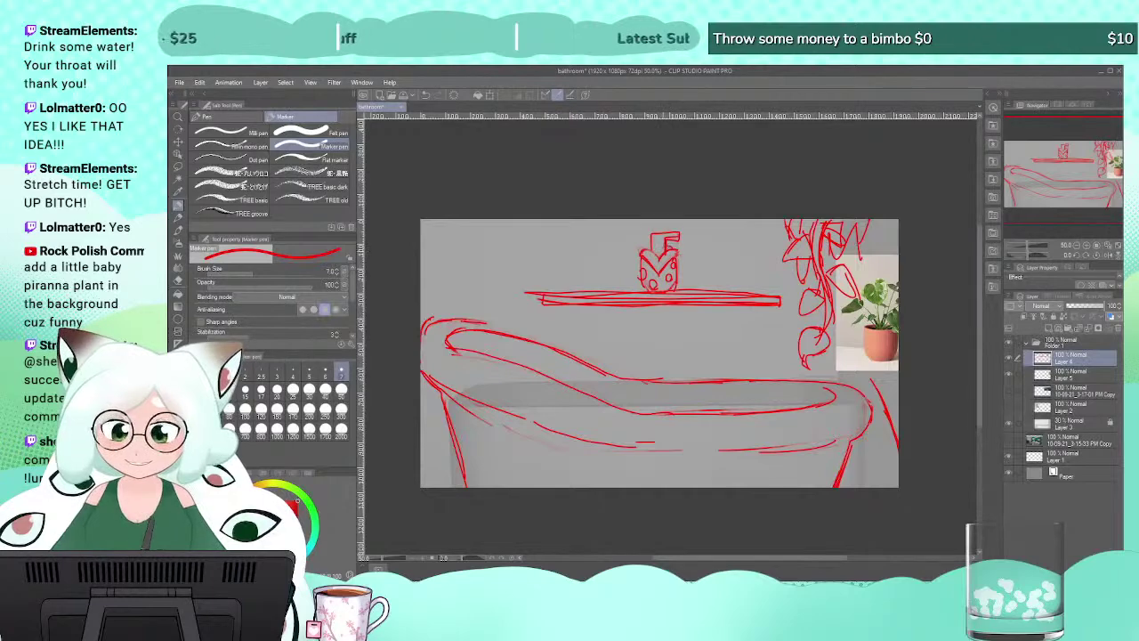
left_click_drag(651, 244, 643, 254)
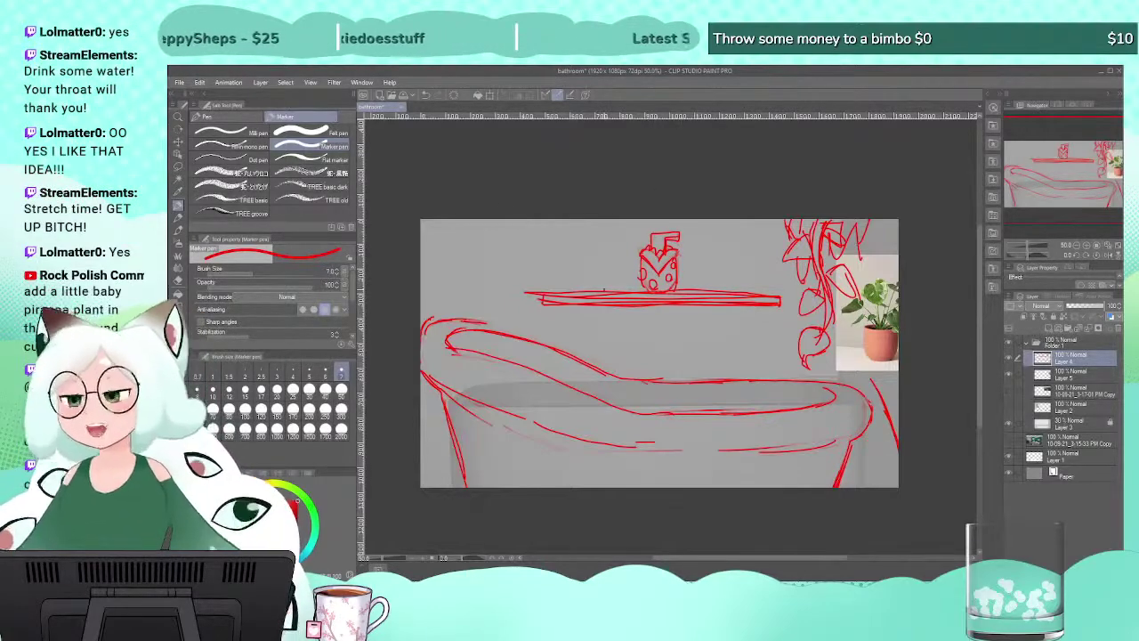
key("e")
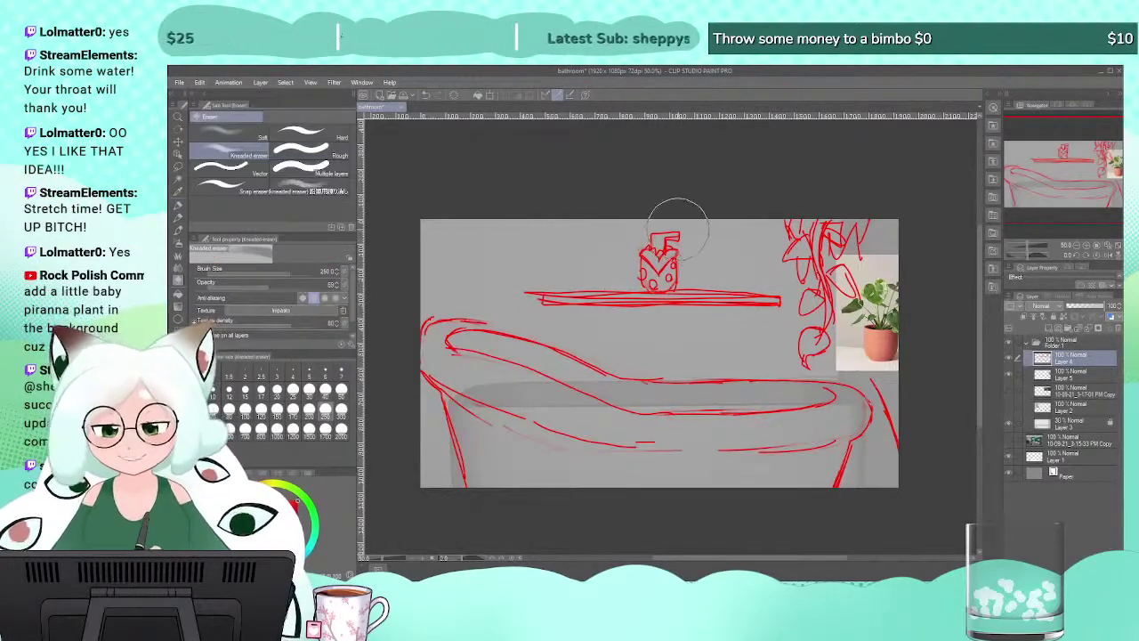
mouse_move(679, 229)
left_mouse_down()
mouse_move(679, 240)
mouse_move(668, 234)
left_mouse_up()
key("p")
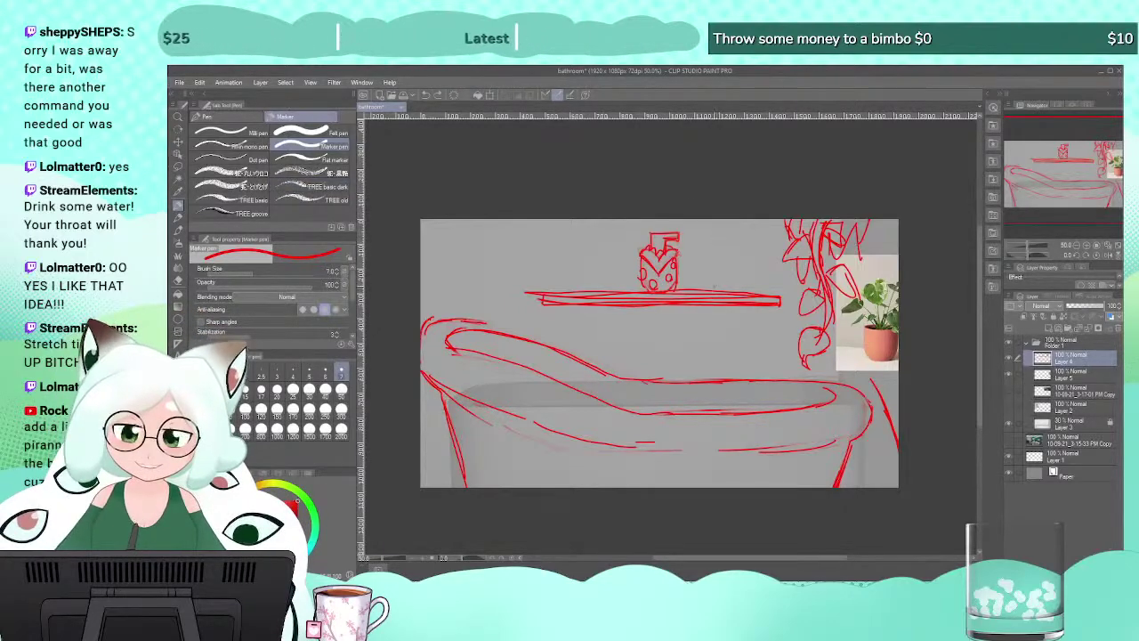
Sketch a rubber duck on the shelf beside the pump bottle, undoing the unwanted strokes.
left_click_drag(706, 293, 707, 252)
key("ctrl+z")
key("ctrl+z")
mouse_move(747, 292)
left_mouse_down()
mouse_move(709, 273)
mouse_move(679, 293)
mouse_move(719, 286)
mouse_move(681, 274)
mouse_move(684, 255)
mouse_move(683, 269)
mouse_move(712, 289)
mouse_move(730, 263)
mouse_move(722, 290)
mouse_move(705, 263)
mouse_move(686, 263)
mouse_move(709, 257)
left_mouse_up()
key("ctrl+z")
key("ctrl+z")
key("ctrl+z")
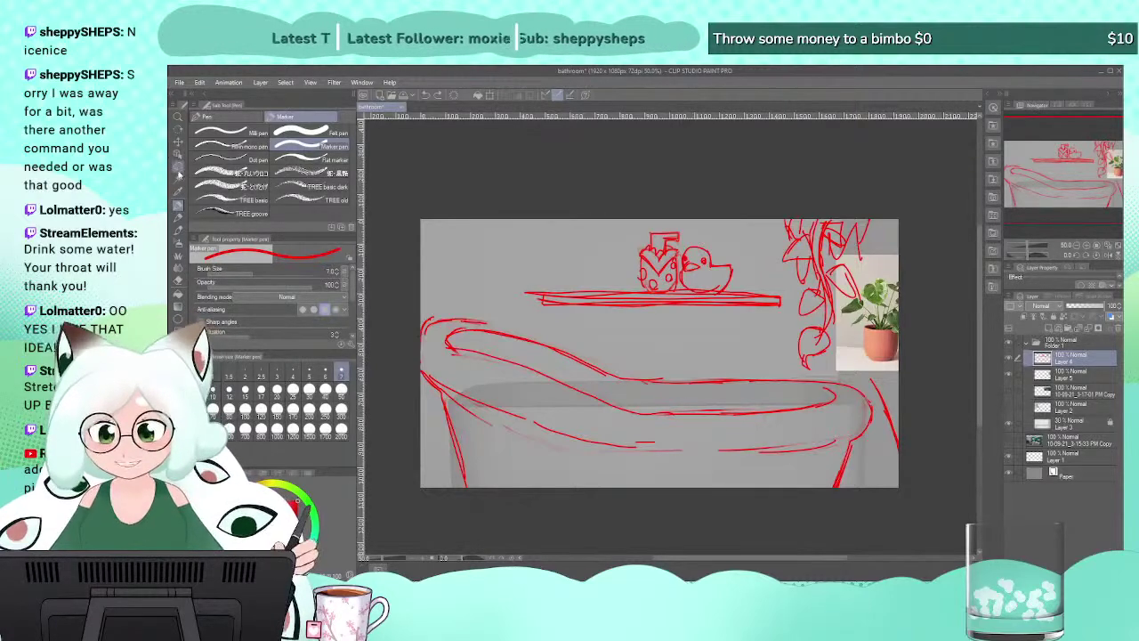
Lasso the rubber duck and shift it slightly away from the pump bottle.
left_click(178, 166)
mouse_move(683, 259)
left_mouse_down()
mouse_move(683, 279)
mouse_move(723, 292)
mouse_move(700, 250)
left_mouse_up()
left_click(749, 309)
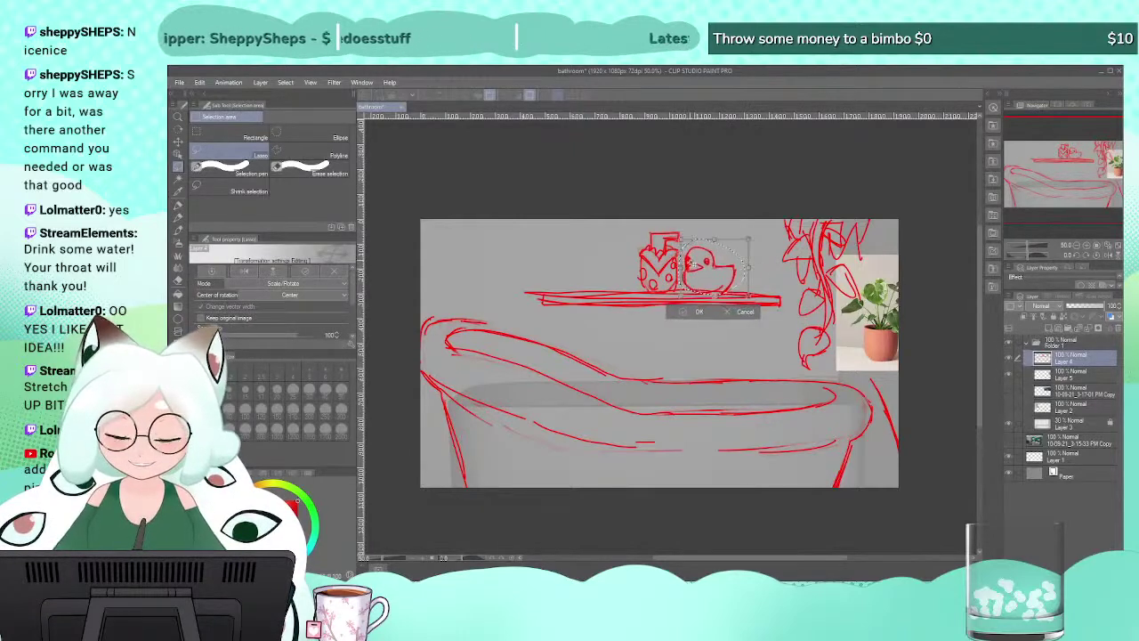
left_click(688, 311)
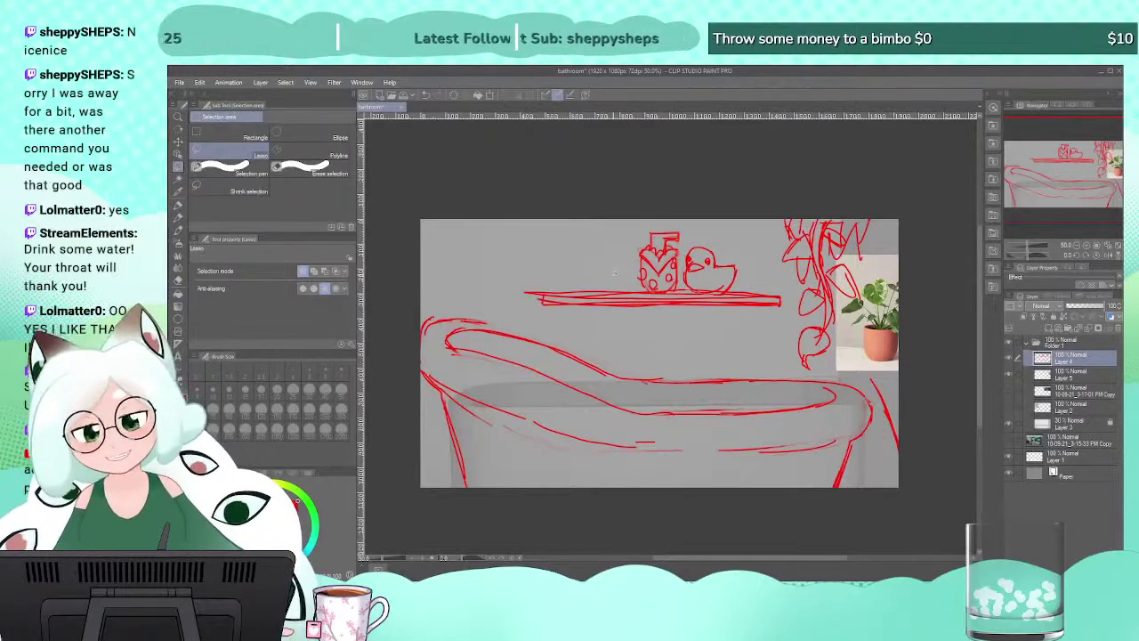
key("p")
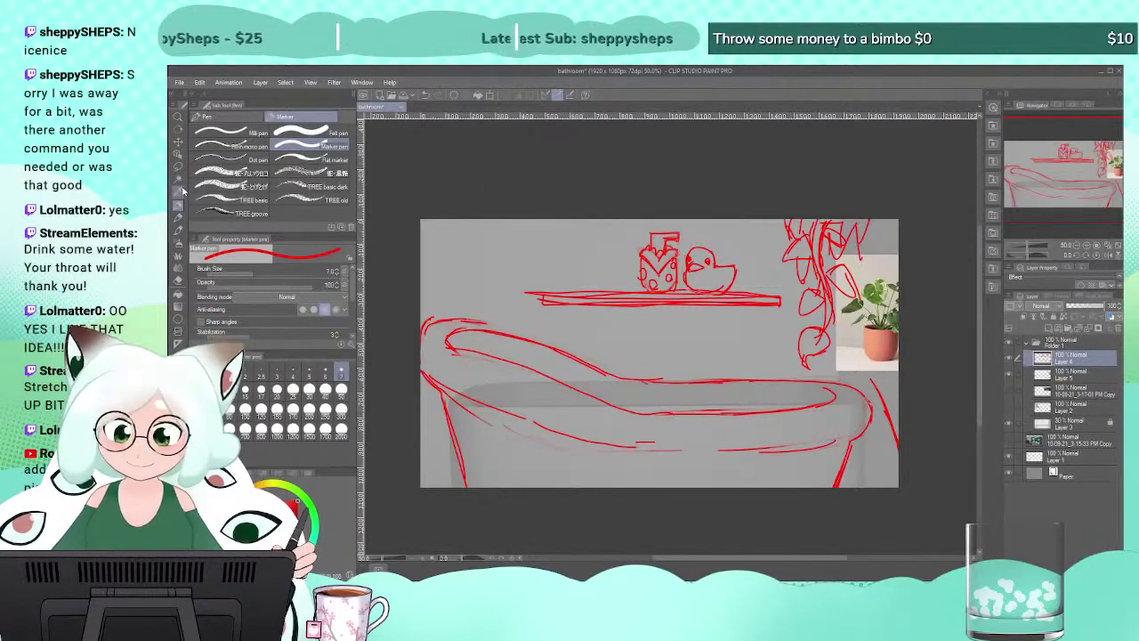
left_click(178, 166)
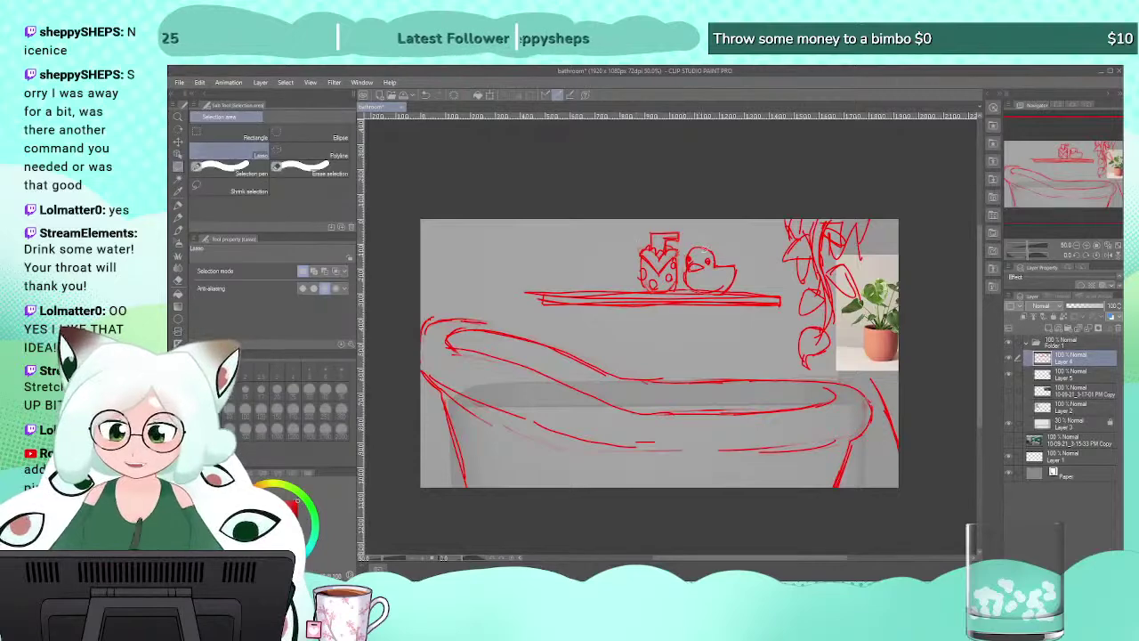
mouse_move(687, 240)
left_mouse_down()
mouse_move(683, 267)
mouse_move(712, 292)
mouse_move(740, 251)
mouse_move(698, 239)
left_mouse_up()
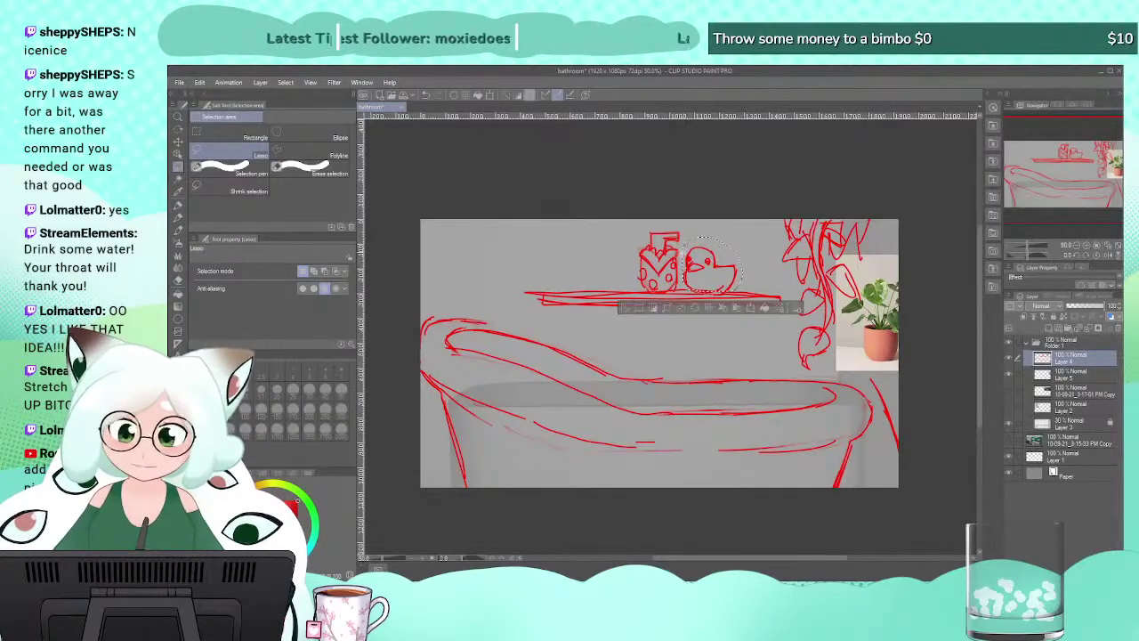
left_click(626, 307)
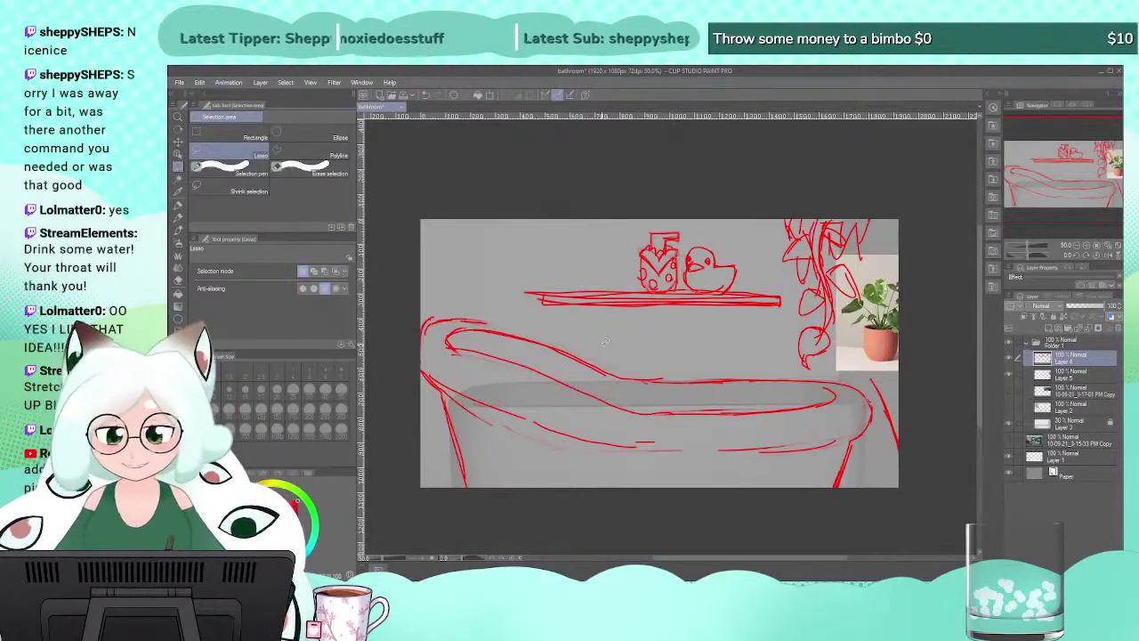
key("p")
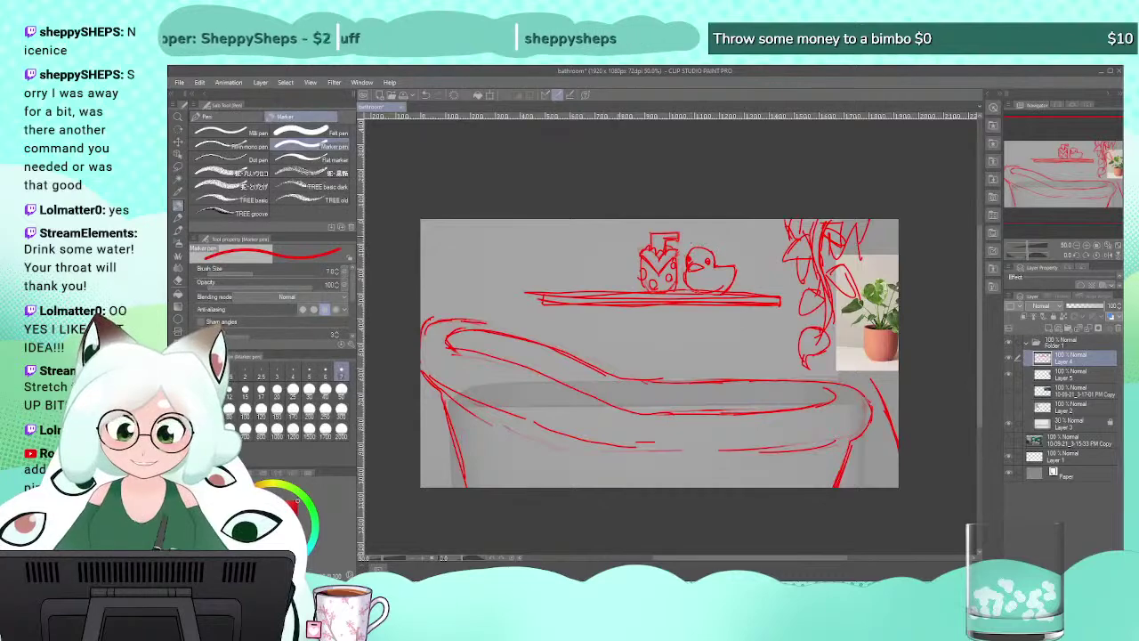
Sketch the two vertical sides of a tall bottle on the shelf, reaching the canvas's upper edge.
mouse_move(606, 288)
left_mouse_down()
mouse_move(606, 233)
mouse_move(563, 234)
mouse_move(606, 278)
mouse_move(603, 234)
mouse_move(570, 228)
mouse_move(564, 271)
mouse_move(570, 235)
left_mouse_up()
key("ctrl+z")
key("ctrl+z")
key("ctrl+z")
left_click_drag(570, 295, 569, 219)
mouse_move(608, 297)
left_mouse_down()
mouse_move(609, 213)
mouse_move(612, 252)
mouse_move(611, 230)
left_mouse_up()
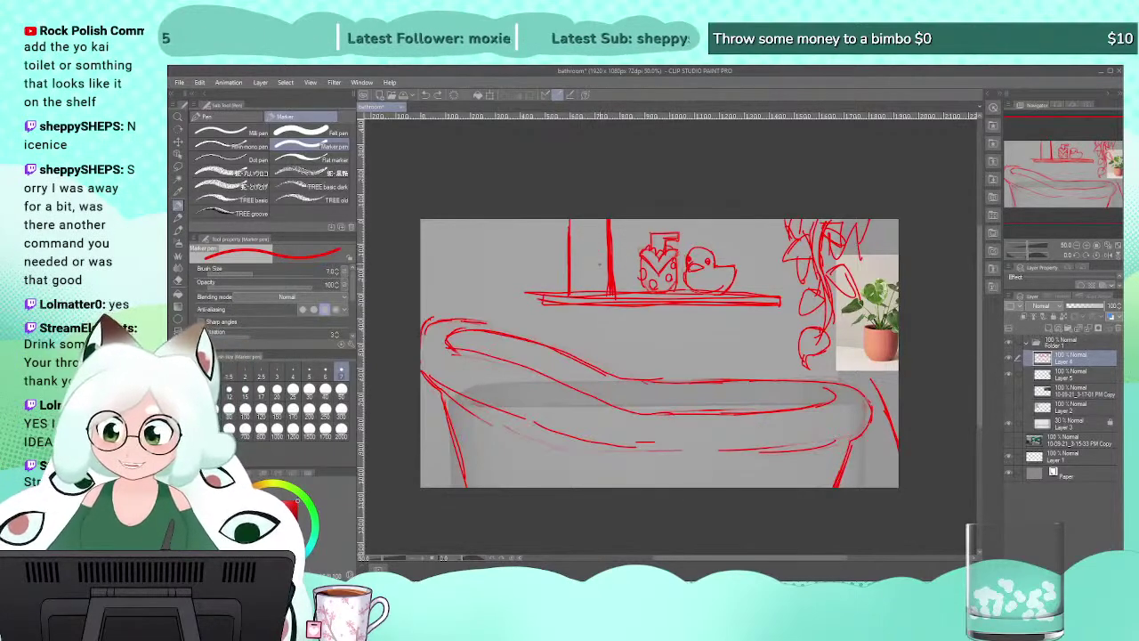
mouse_move(577, 259)
left_mouse_down()
mouse_move(588, 271)
mouse_move(600, 258)
left_mouse_up()
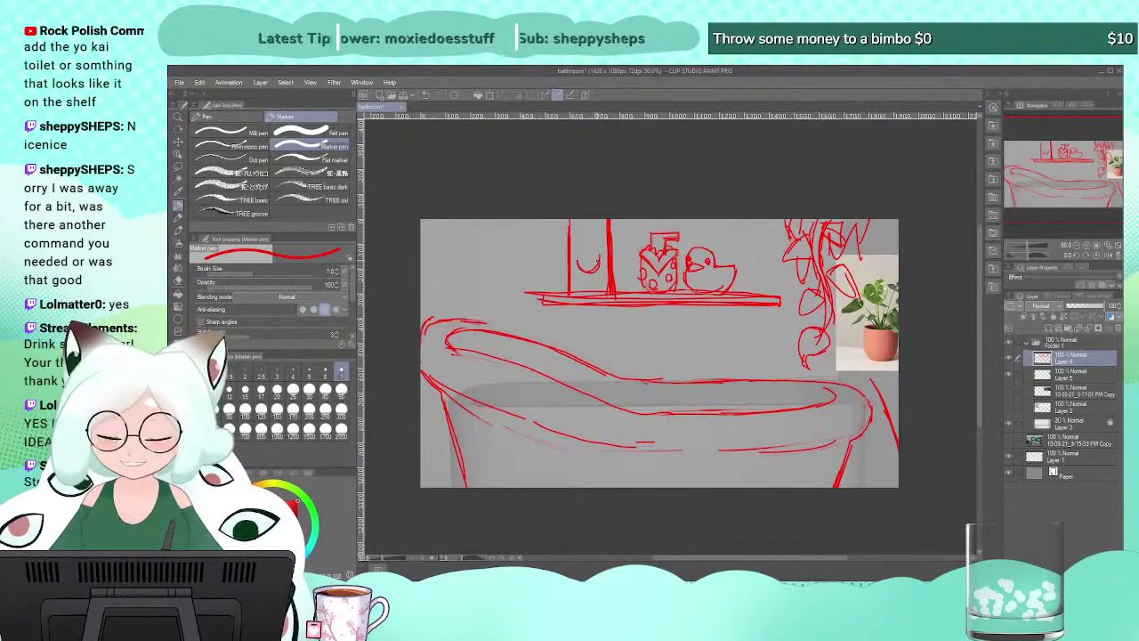
key("ctrl+z")
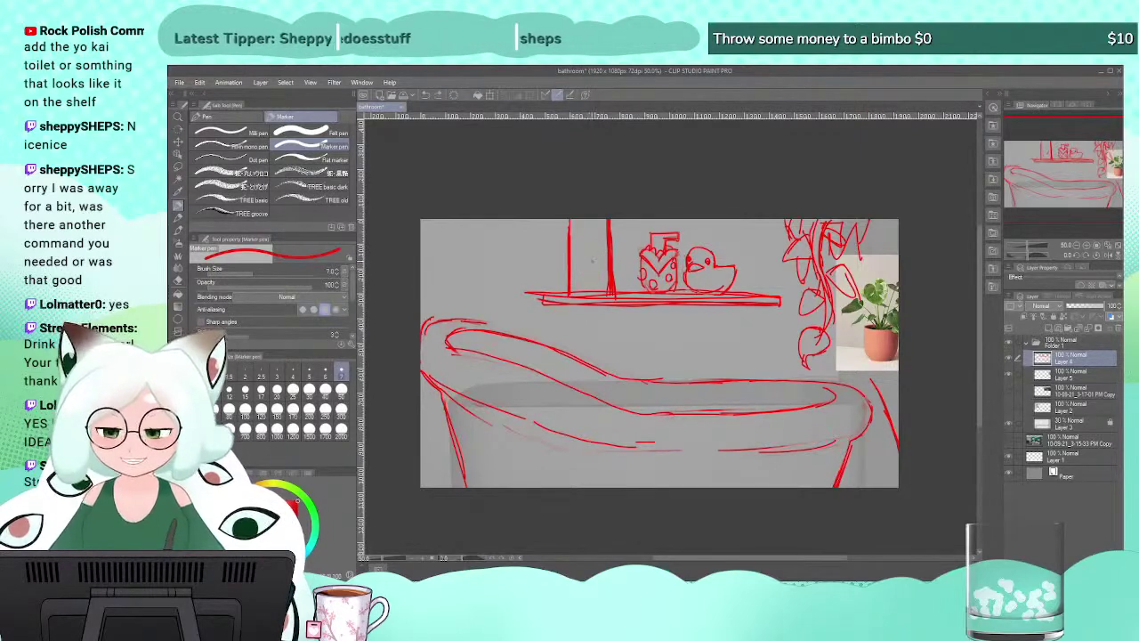
mouse_move(575, 256)
left_mouse_down()
mouse_move(602, 252)
mouse_move(595, 261)
mouse_move(606, 241)
left_mouse_up()
key("ctrl+z")
key("ctrl+z")
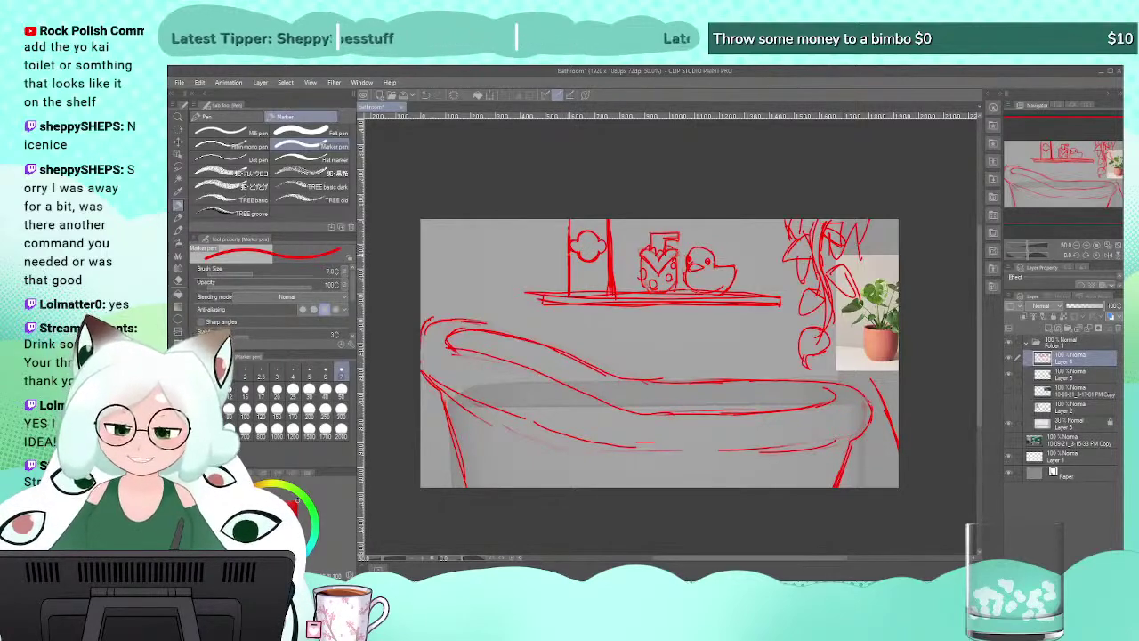
key("ctrl+z")
key("ctrl+z")
Draw a round label with a small lobe on each side on the tall bottle and erase the overlapping lines.
mouse_move(578, 251)
left_mouse_down()
mouse_move(599, 255)
mouse_move(595, 233)
left_mouse_up()
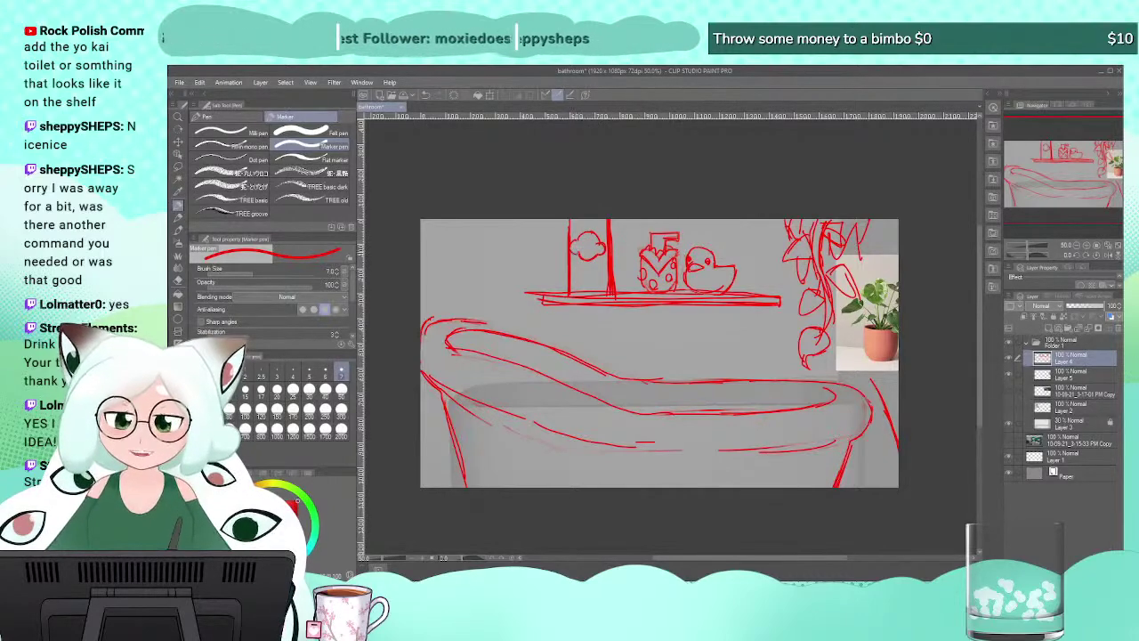
key("ctrl+z")
key("ctrl+z")
key("ctrl+z")
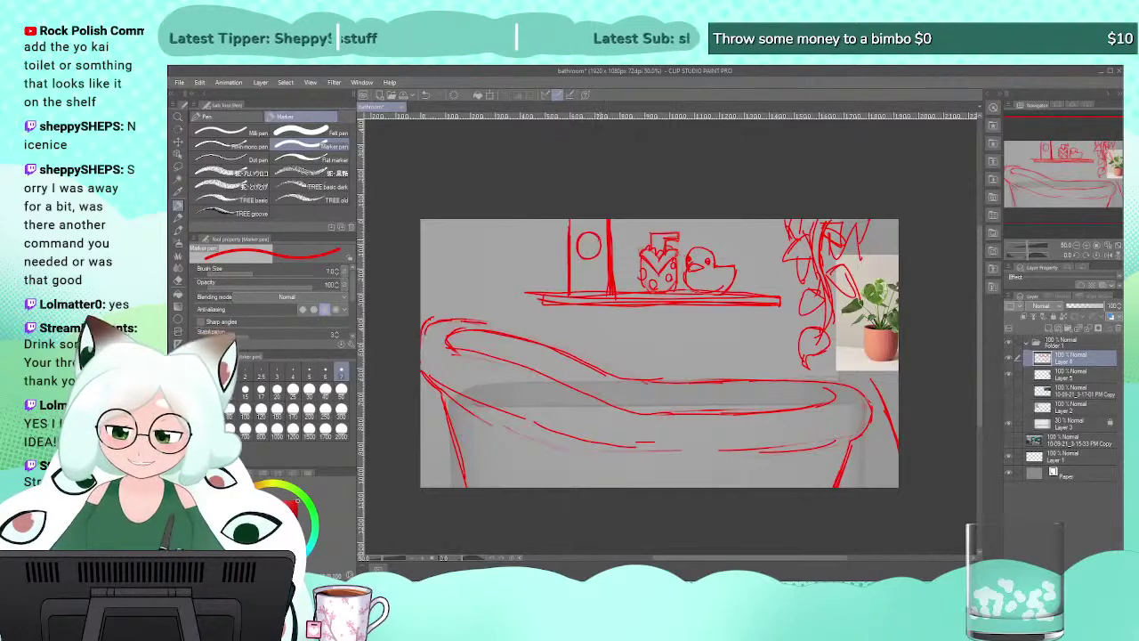
left_click_drag(602, 238, 605, 253)
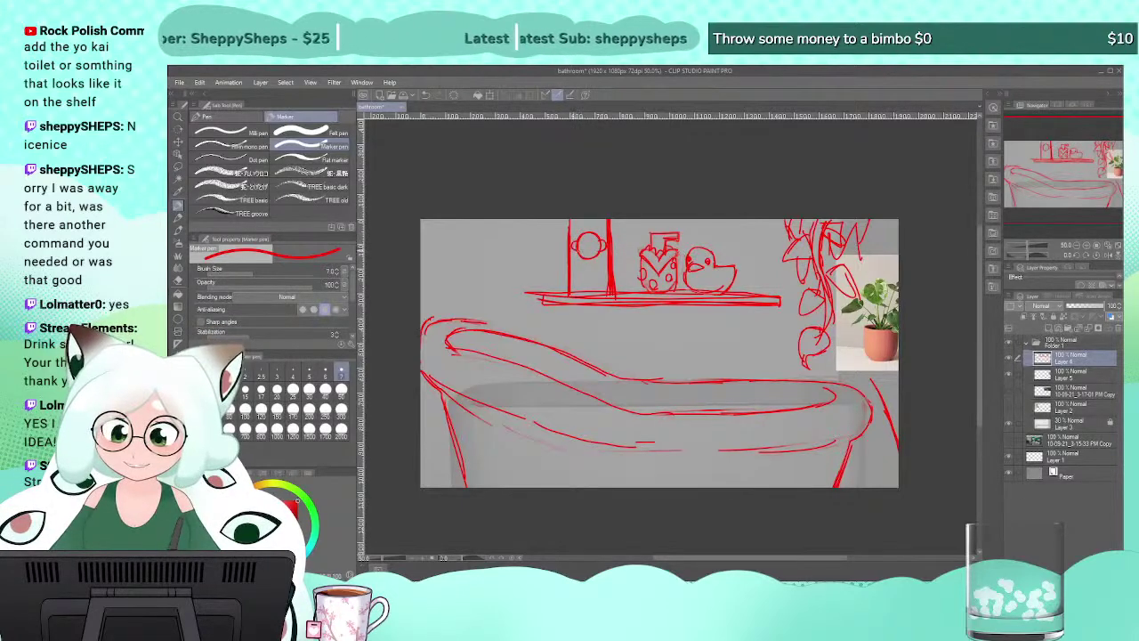
key("e")
mouse_move(586, 251)
left_mouse_down()
mouse_move(598, 232)
mouse_move(579, 232)
mouse_move(603, 253)
mouse_move(578, 255)
mouse_move(610, 271)
left_mouse_up()
key("p")
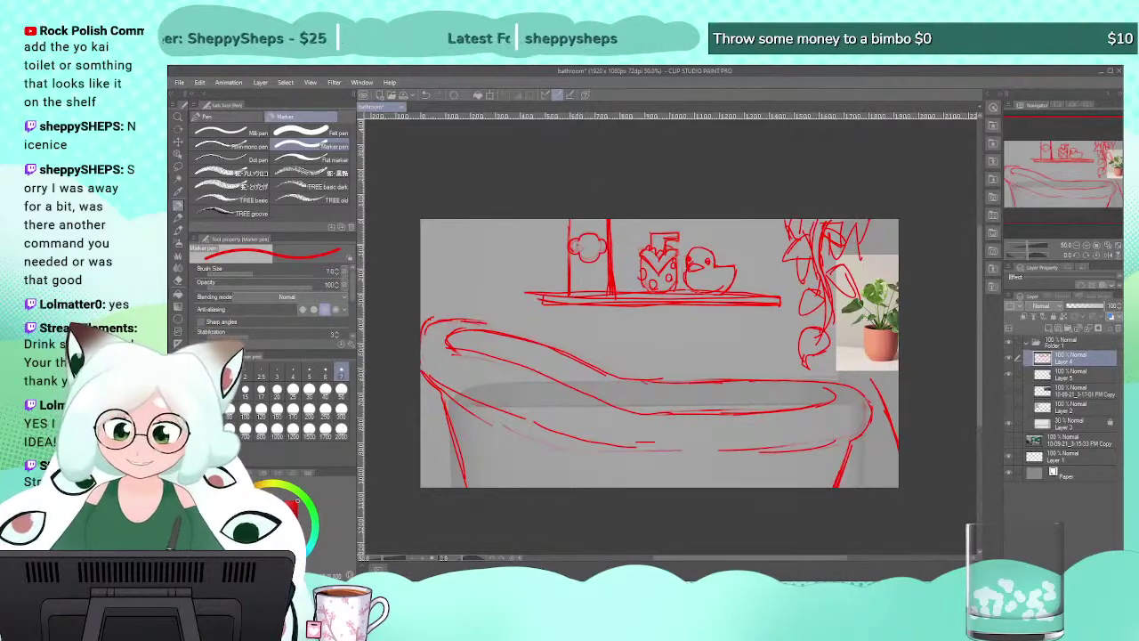
Add rough lettering inside the tall bottle's label and reinforce the bottle's side outlines.
left_click_drag(579, 240, 590, 254)
left_click_drag(589, 238, 595, 251)
left_click_drag(598, 238, 604, 252)
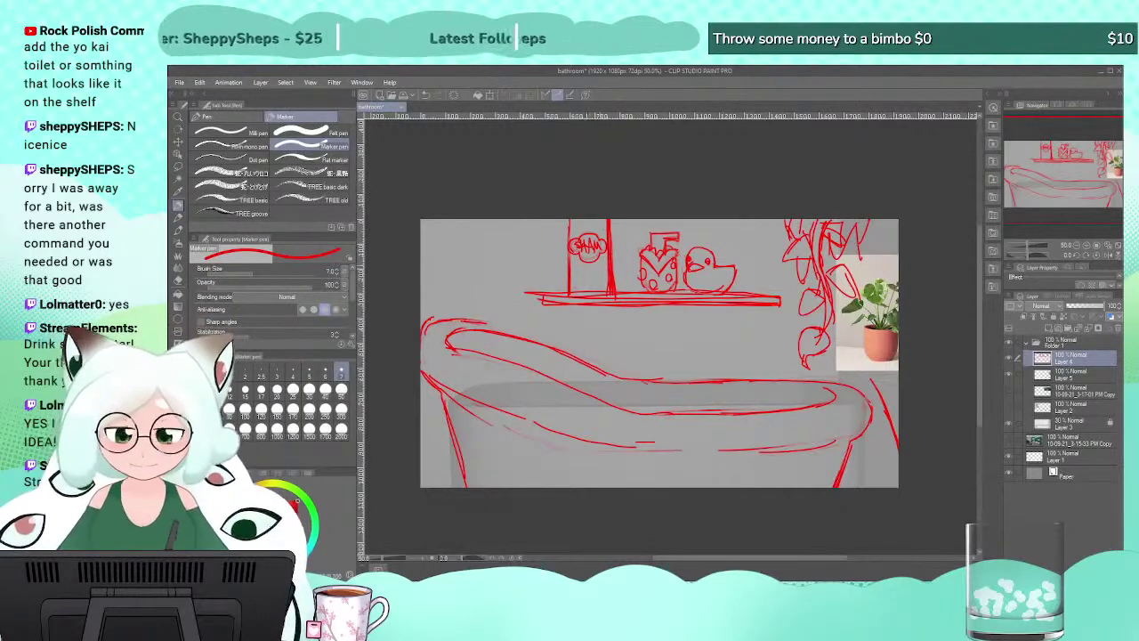
left_click_drag(571, 295, 570, 216)
left_click_drag(570, 295, 573, 275)
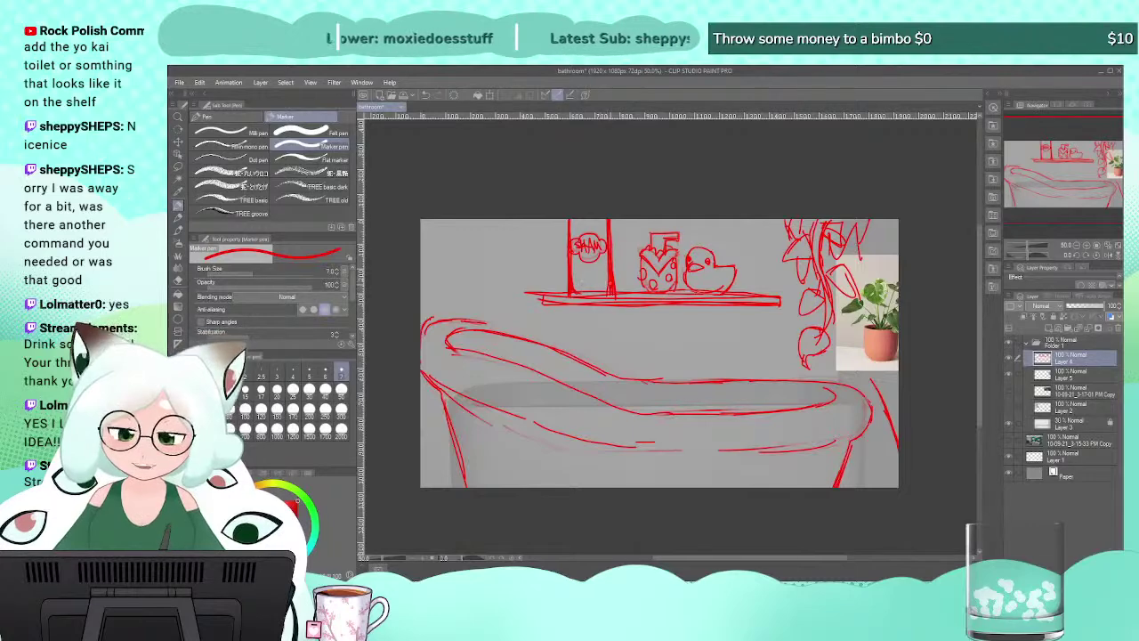
mouse_move(609, 292)
left_mouse_down()
mouse_move(579, 293)
mouse_move(599, 259)
left_mouse_up()
key("ctrl+z")
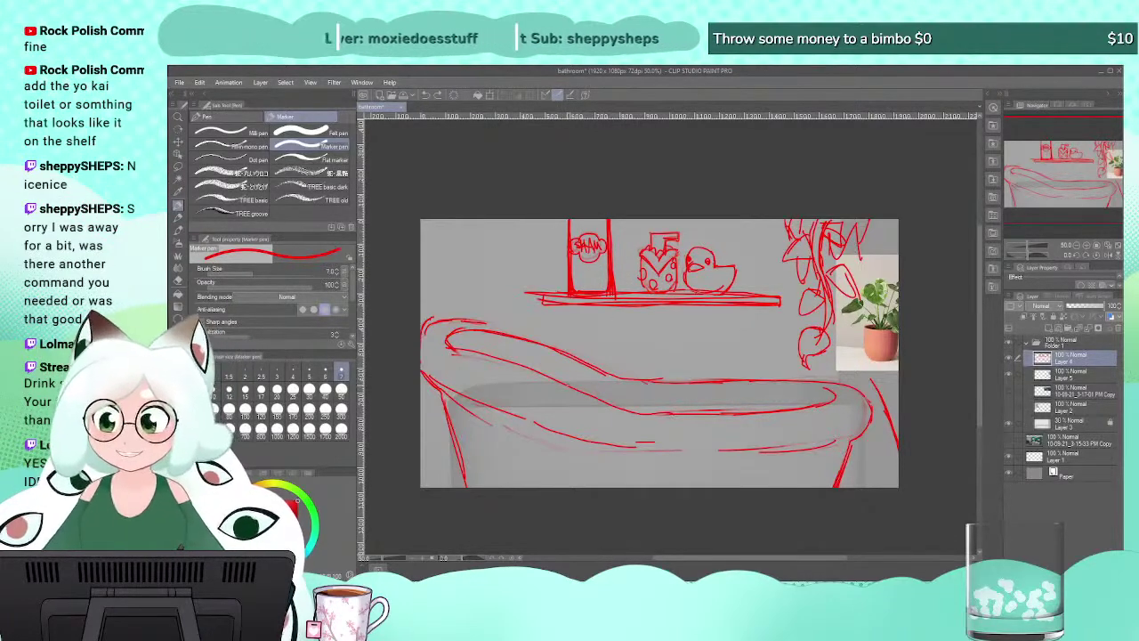
Sketch a wavy water surface line inside the bathtub's opening.
mouse_move(568, 381)
left_mouse_down()
mouse_move(649, 397)
mouse_move(820, 391)
left_mouse_up()
key("ctrl+z")
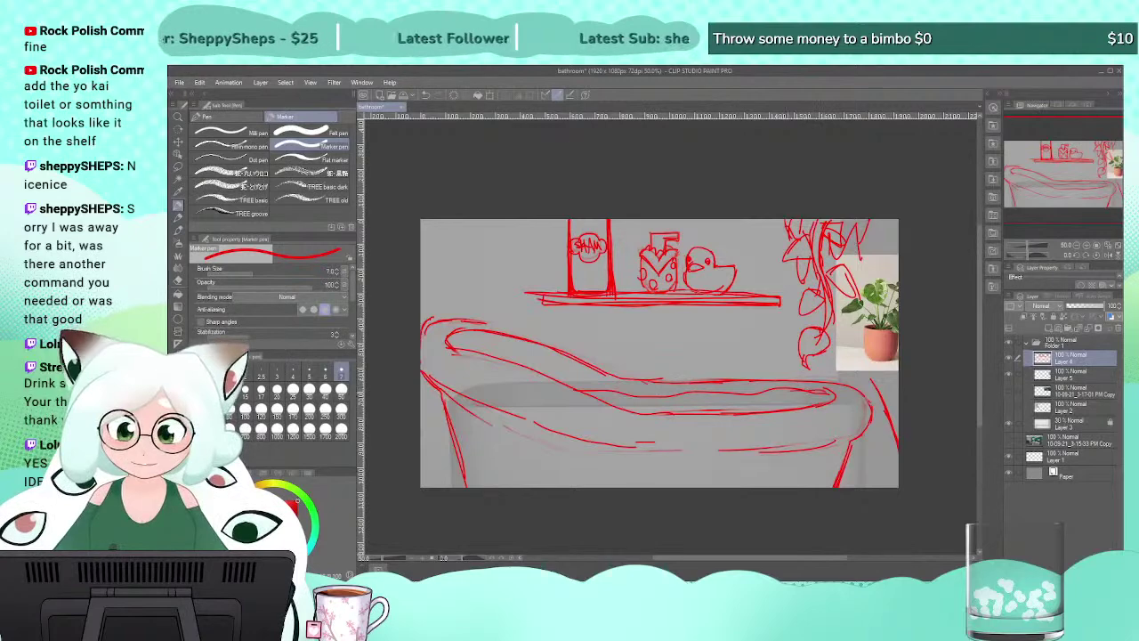
left_click_drag(829, 390, 587, 391)
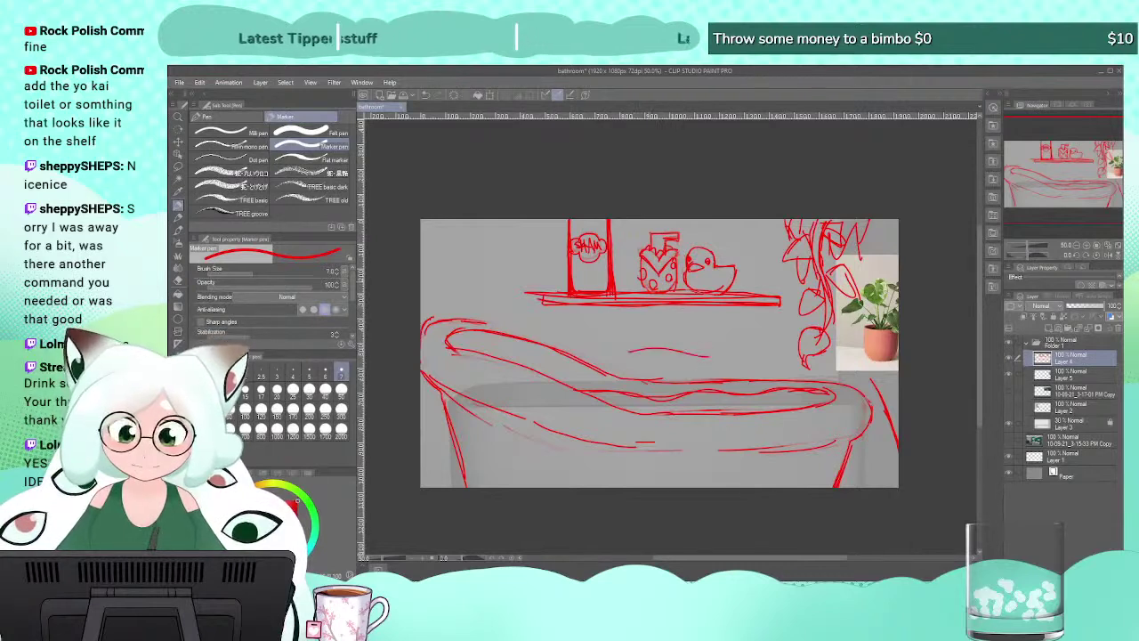
mouse_move(897, 484)
left_mouse_down()
mouse_move(869, 394)
mouse_move(855, 458)
mouse_move(829, 464)
left_mouse_up()
key("ctrl+z")
key("ctrl+z")
left_click_drag(893, 428, 851, 472)
key("ctrl+z")
mouse_move(869, 422)
left_mouse_down()
mouse_move(893, 430)
mouse_move(869, 471)
mouse_move(859, 464)
mouse_move(868, 466)
left_mouse_up()
left_click_drag(867, 463, 809, 485)
key("ctrl+z")
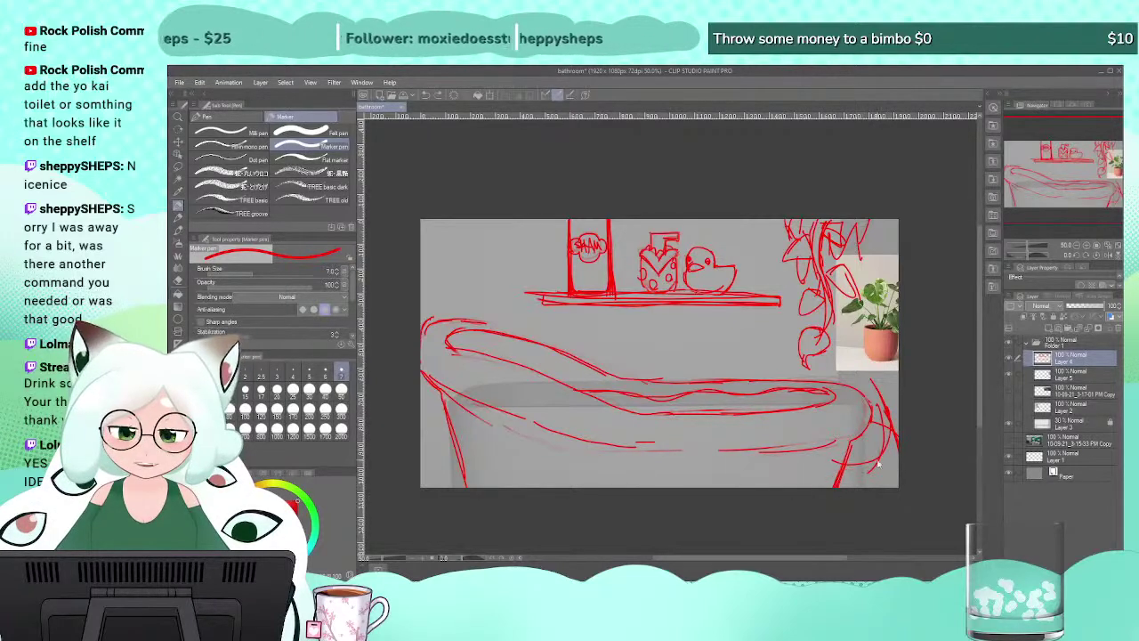
Sketch a large curved outline over the bathtub's right end, with an upright form rising above it at the canvas edge.
left_click_drag(882, 460, 837, 485)
mouse_move(781, 455)
left_mouse_down()
mouse_move(780, 486)
mouse_move(805, 414)
left_mouse_up()
mouse_move(779, 466)
left_mouse_down()
mouse_move(798, 421)
mouse_move(870, 415)
left_mouse_up()
mouse_move(893, 435)
left_mouse_down()
mouse_move(888, 464)
mouse_move(852, 486)
left_mouse_up()
left_click_drag(898, 439, 854, 487)
mouse_move(845, 418)
left_mouse_down()
mouse_move(897, 443)
mouse_move(897, 361)
left_mouse_up()
key("ctrl+z")
left_click_drag(849, 394, 863, 415)
mouse_move(844, 350)
left_mouse_down()
mouse_move(854, 406)
mouse_move(898, 355)
mouse_move(847, 408)
left_mouse_up()
Erase the bathtub's old right rim and side and the stray strokes inside the new curved outline.
key("e")
mouse_move(856, 457)
left_mouse_down()
mouse_move(838, 454)
mouse_move(863, 431)
left_mouse_up()
left_click_drag(901, 391, 846, 504)
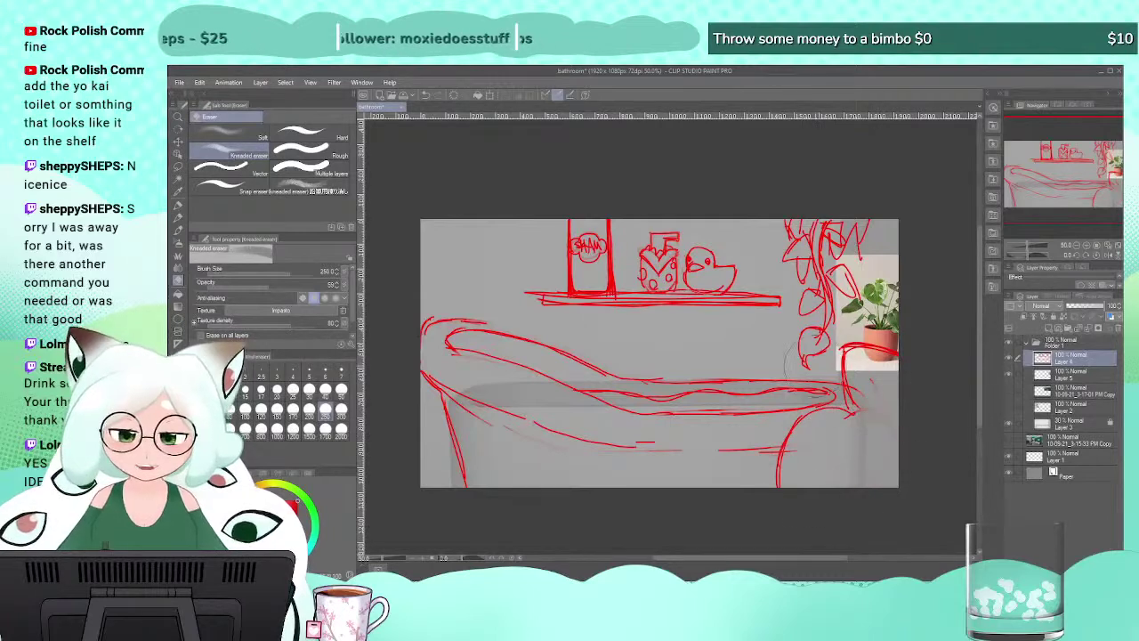
Sketch curved contours in the lower corner beside the bathtub's right end and reinforce the bathtub's left side line.
key("p")
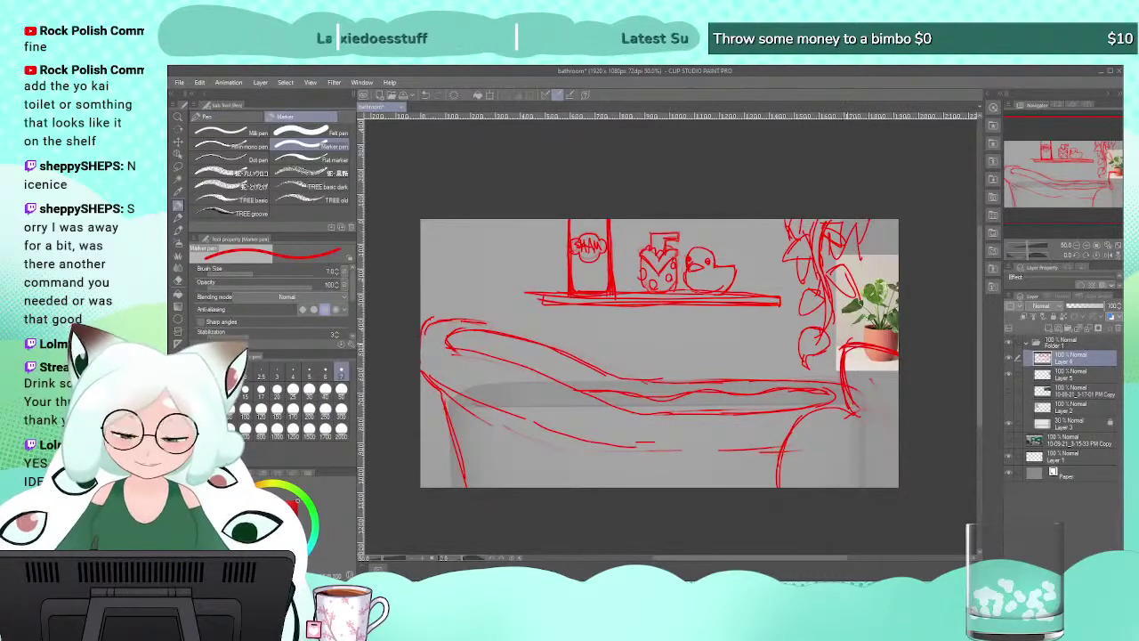
mouse_move(860, 416)
left_mouse_down()
mouse_move(894, 430)
mouse_move(891, 402)
mouse_move(877, 409)
mouse_move(889, 457)
mouse_move(832, 504)
mouse_move(890, 466)
left_mouse_up()
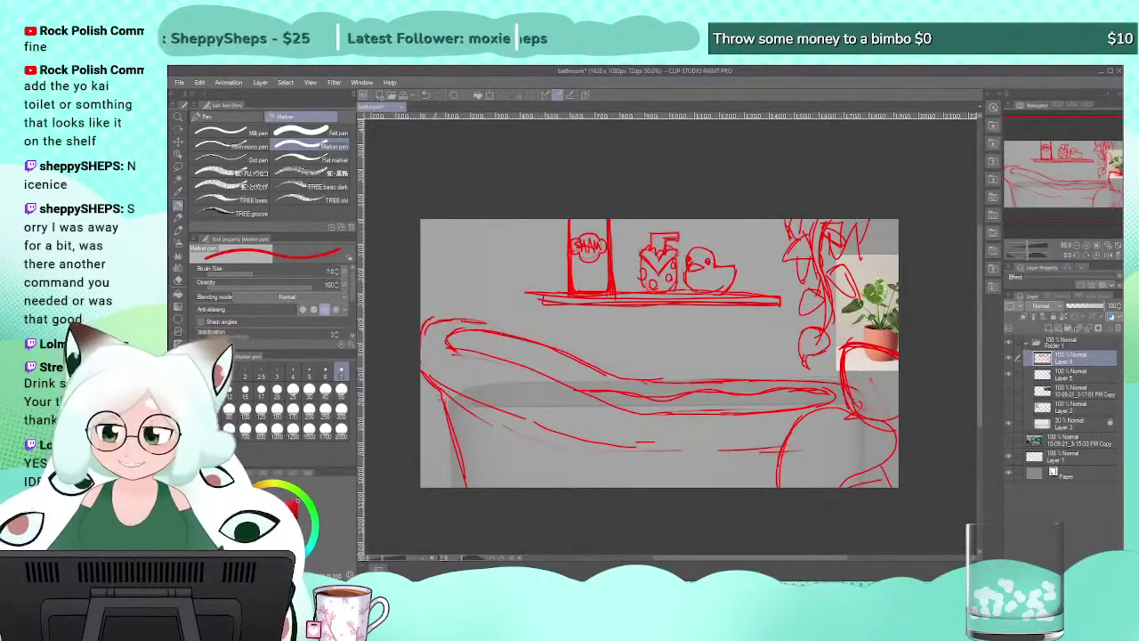
left_click_drag(437, 389, 464, 484)
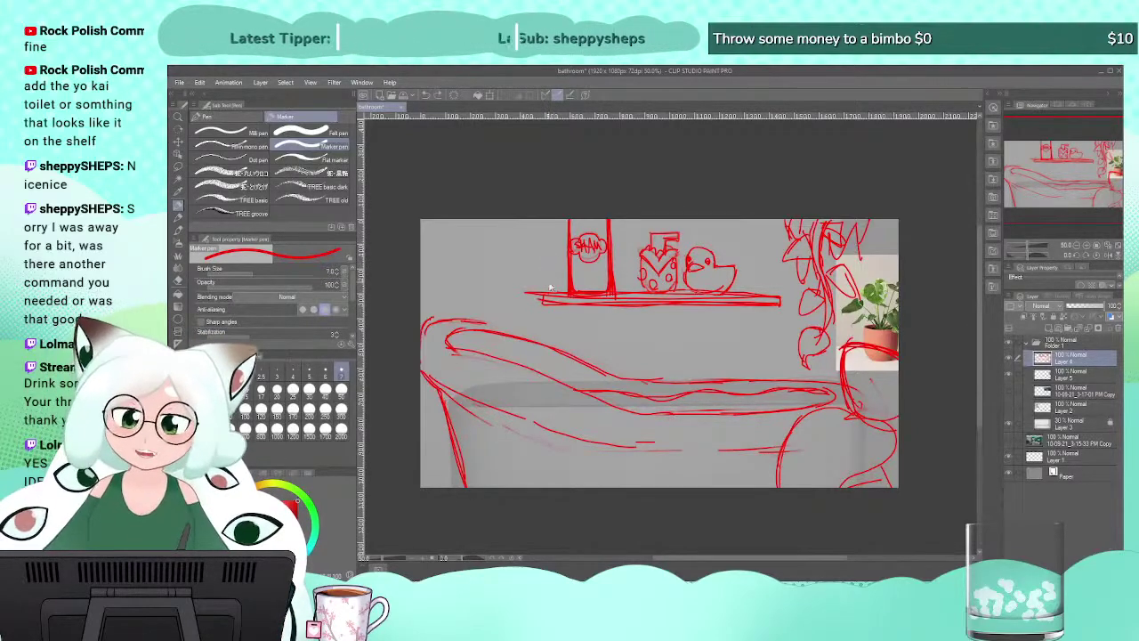
Select the tall bottle, scale it down and shift it right on the shelf, and draw its rounded top.
key("m")
mouse_move(557, 228)
left_mouse_down()
mouse_move(562, 287)
mouse_move(623, 280)
mouse_move(559, 224)
mouse_move(591, 225)
mouse_move(588, 243)
mouse_move(599, 229)
mouse_move(594, 246)
left_mouse_up()
key("ctrl+t")
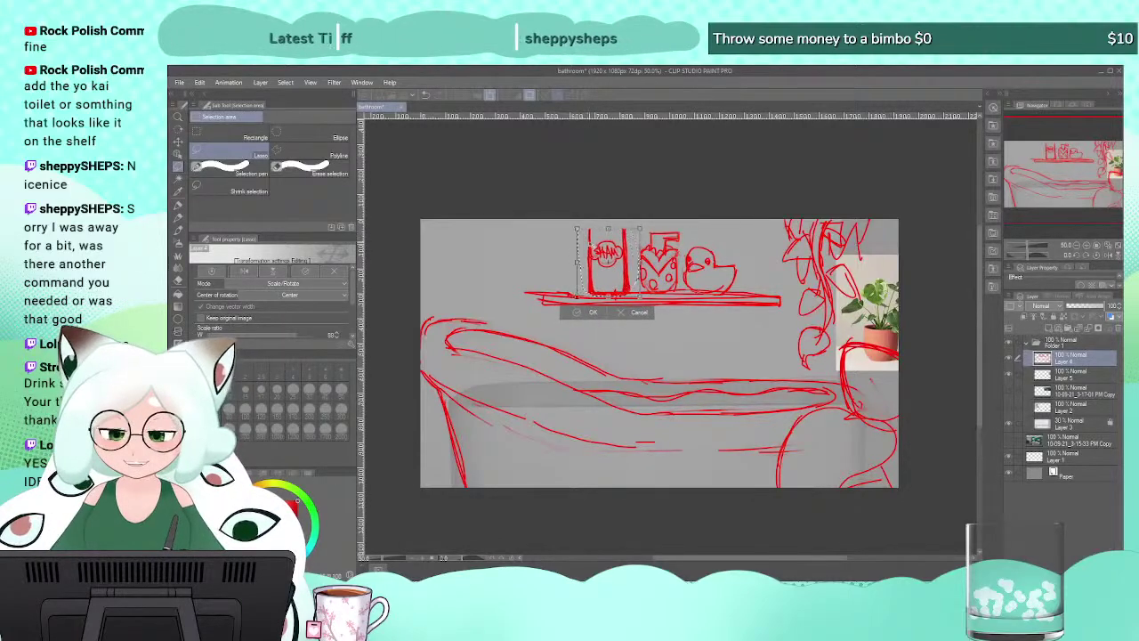
left_click(579, 313)
left_click(522, 311)
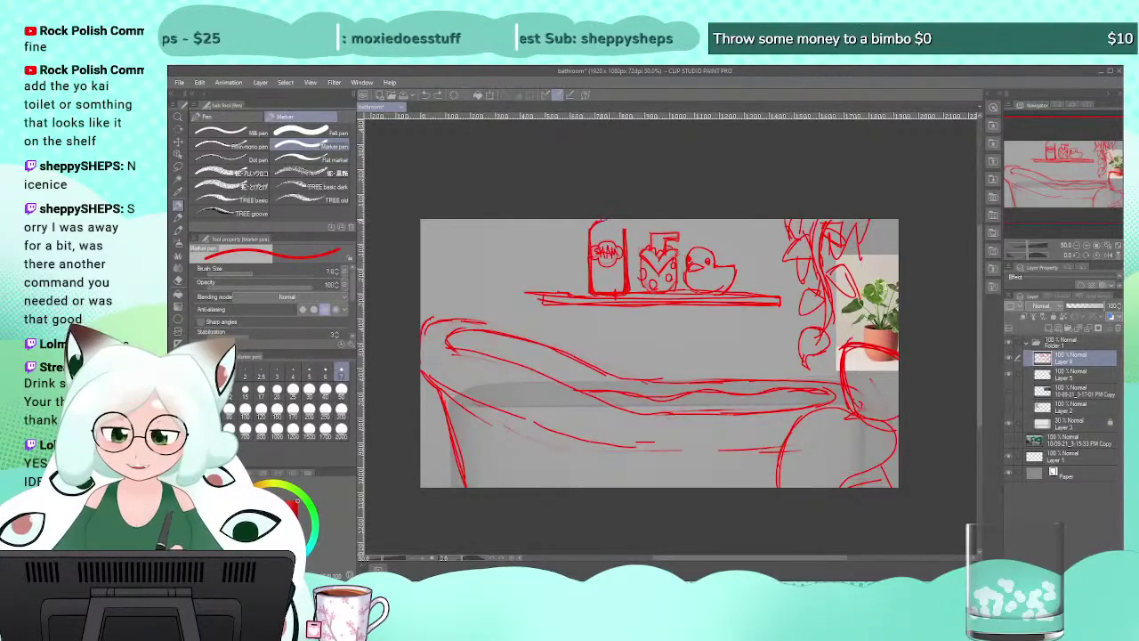
left_click_drag(612, 219, 625, 233)
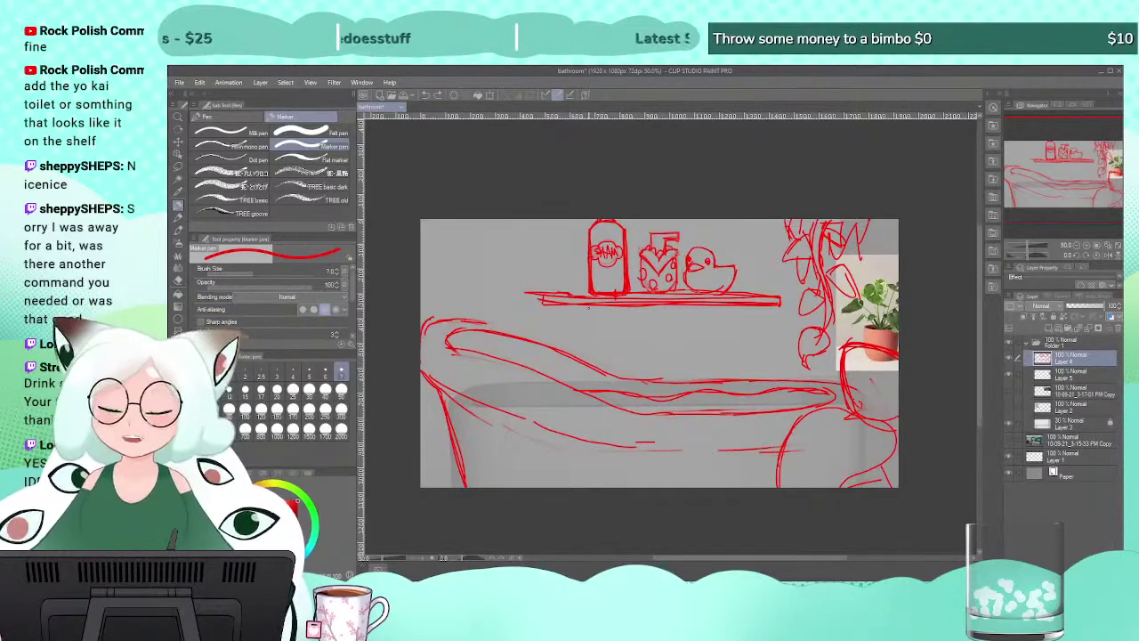
Fade the shelf's rough lines and redraw its long edges with the canvas rotated, restoring the upright view afterward.
mouse_move(544, 294)
left_mouse_down()
mouse_move(783, 291)
mouse_move(534, 298)
left_mouse_up()
key("e")
key("p")
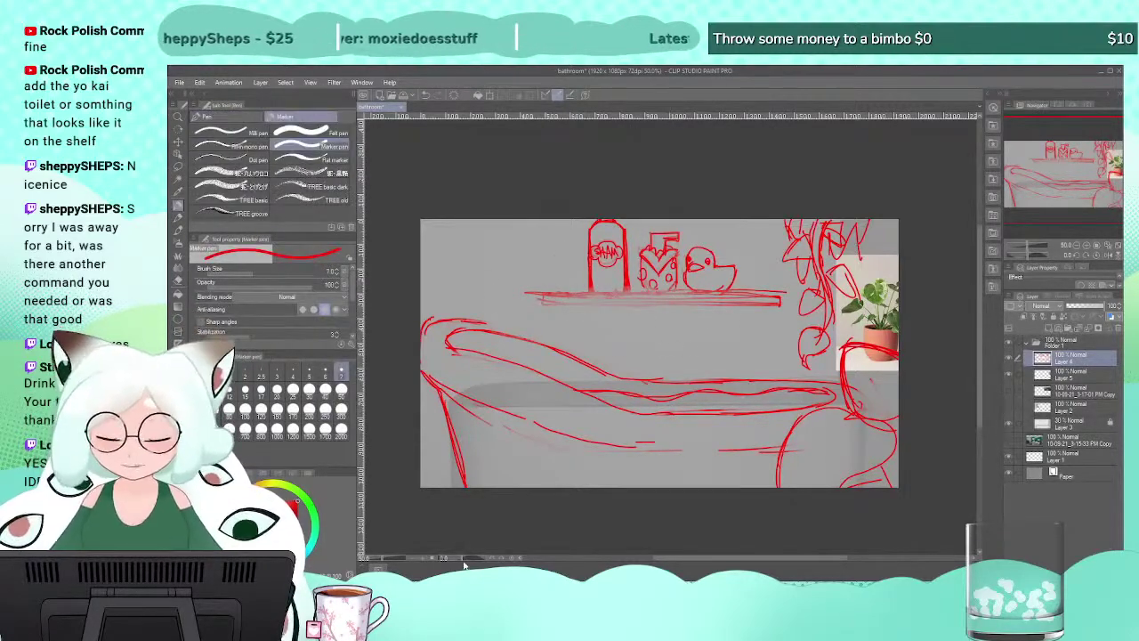
left_click_drag(463, 560, 451, 560)
mouse_move(638, 228)
left_mouse_down()
mouse_move(615, 470)
mouse_move(644, 263)
mouse_move(622, 463)
left_mouse_up()
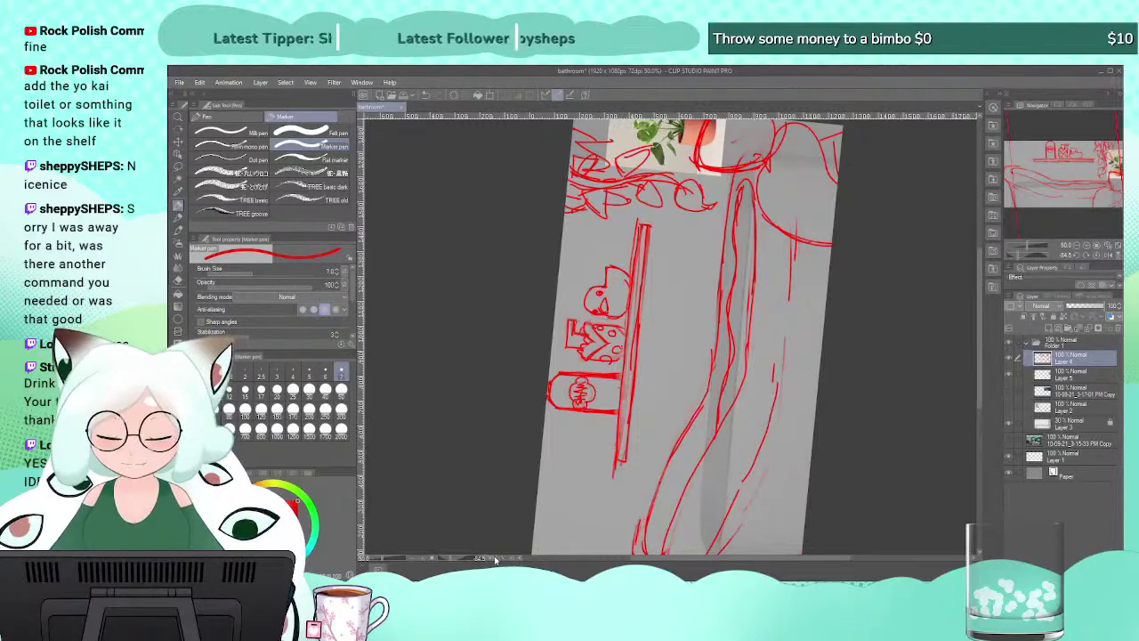
left_click(508, 559)
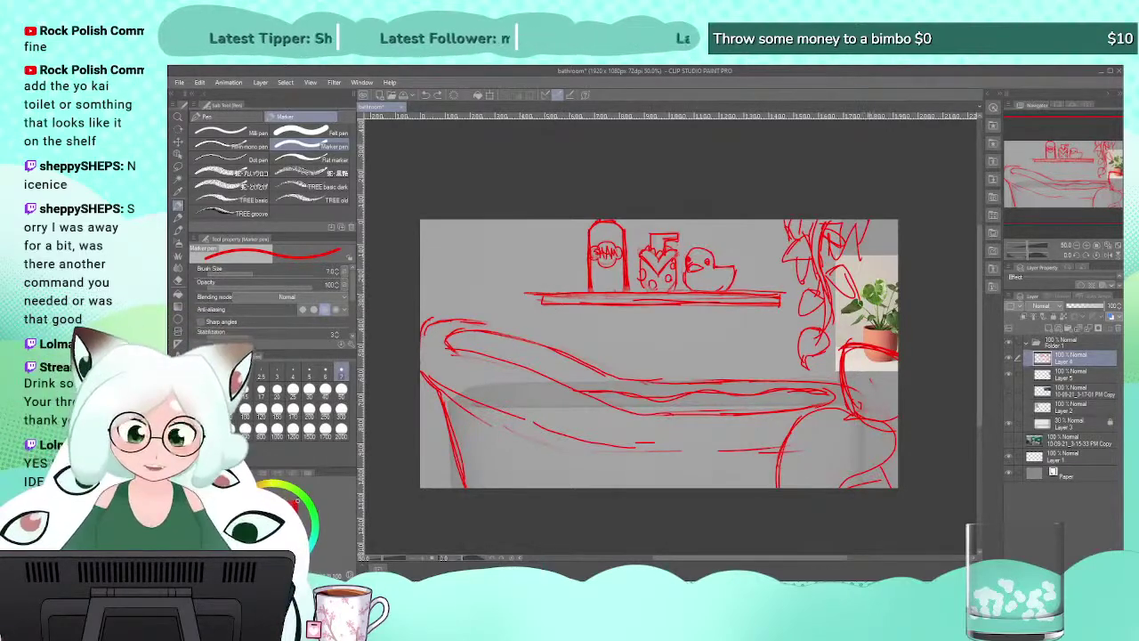
Add a small oval detail in the lower right corner and a curved inner contour inside the bathtub's right end outline.
key("ctrl+z")
mouse_move(871, 453)
left_mouse_down()
mouse_move(852, 476)
mouse_move(840, 459)
mouse_move(868, 466)
left_mouse_up()
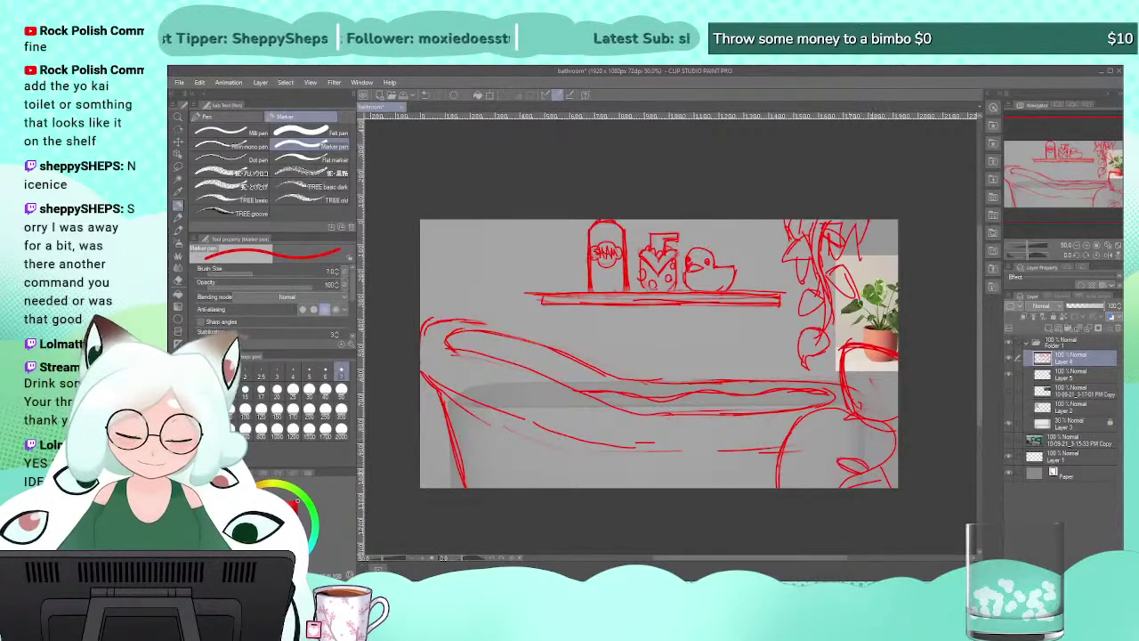
mouse_move(794, 436)
left_mouse_down()
mouse_move(825, 425)
mouse_move(807, 434)
mouse_move(822, 454)
left_mouse_up()
key("ctrl+z")
key("ctrl+z")
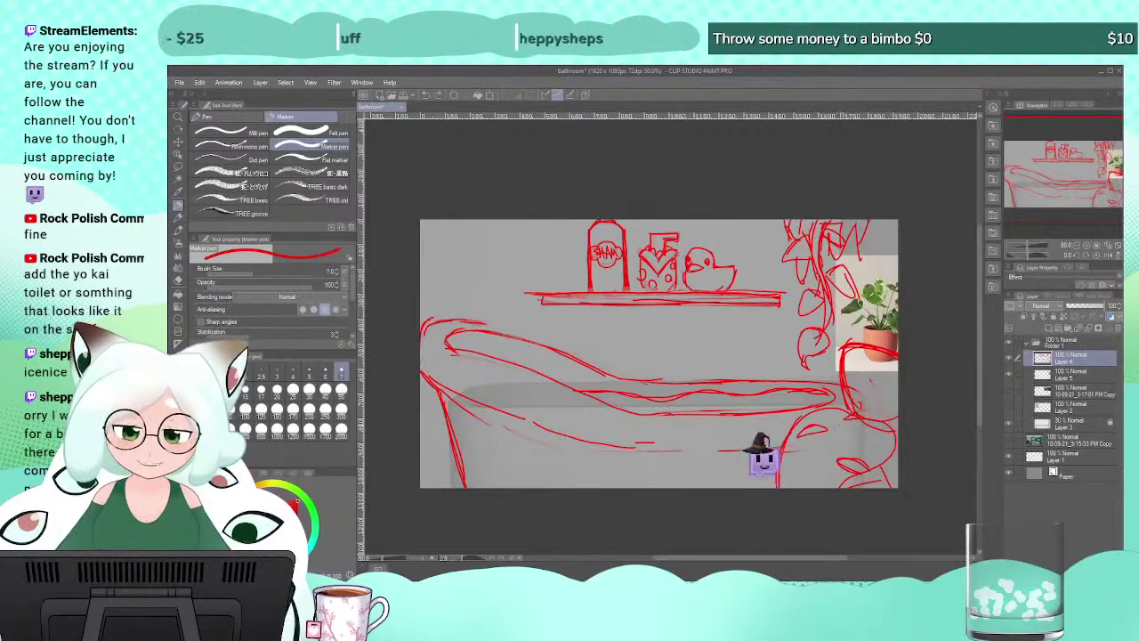
left_click_drag(845, 419, 808, 476)
key("ctrl+z")
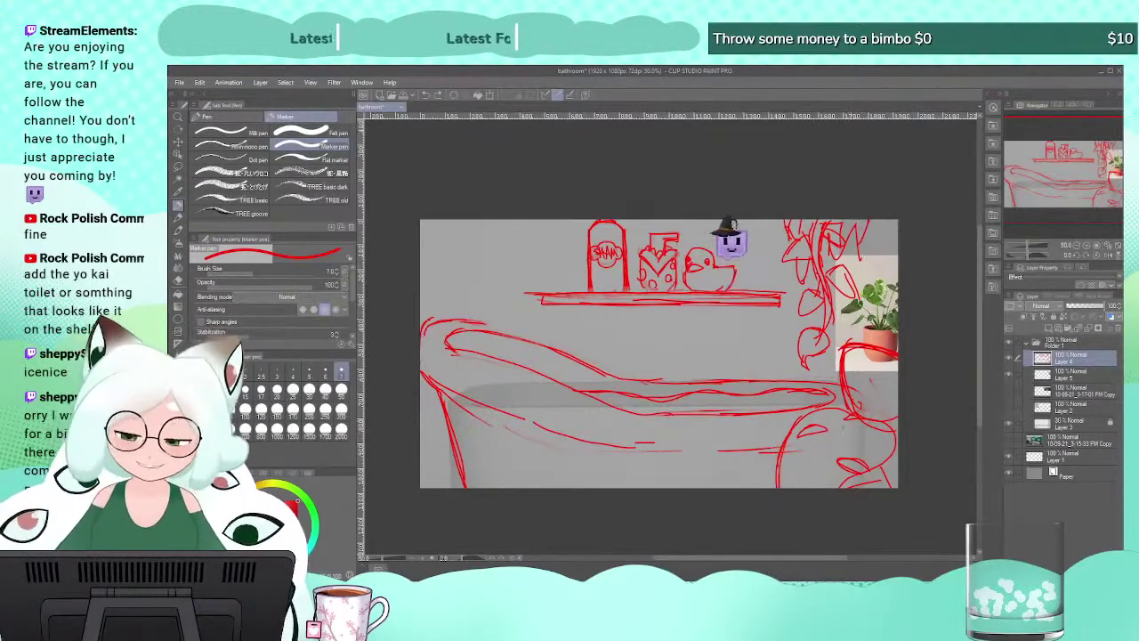
left_click_drag(852, 418, 806, 477)
key("ctrl+z")
key("ctrl+z")
left_click_drag(852, 418, 807, 477)
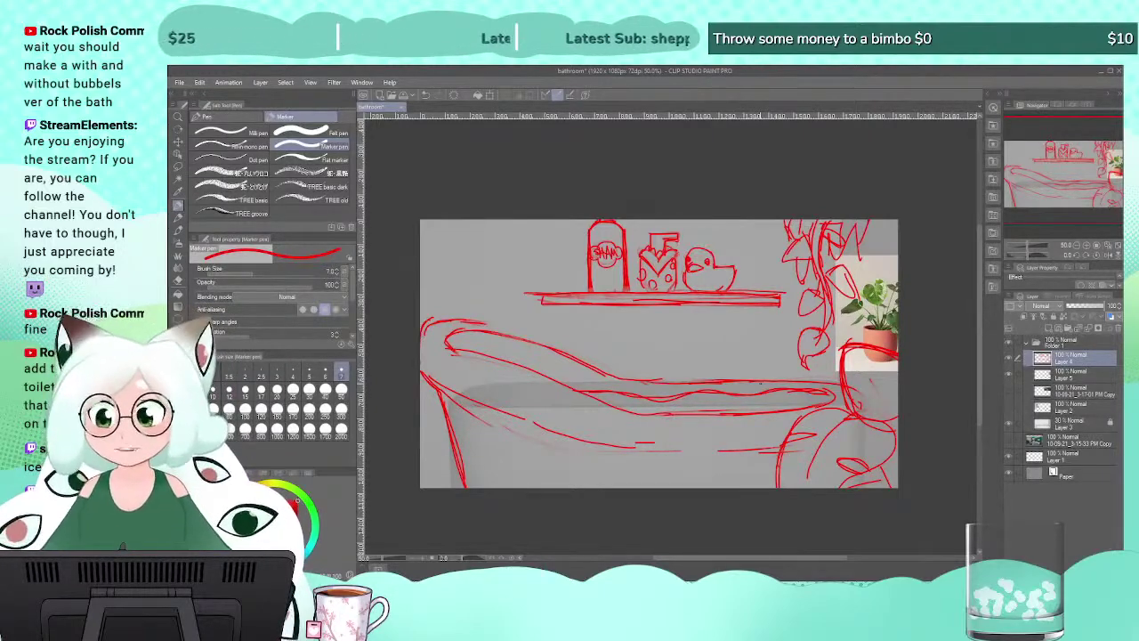
Try a row of large rounded foam bubbles along the bathtub's opening and undo them.
mouse_move(482, 356)
left_mouse_down()
mouse_move(637, 354)
mouse_move(784, 372)
mouse_move(816, 403)
left_mouse_up()
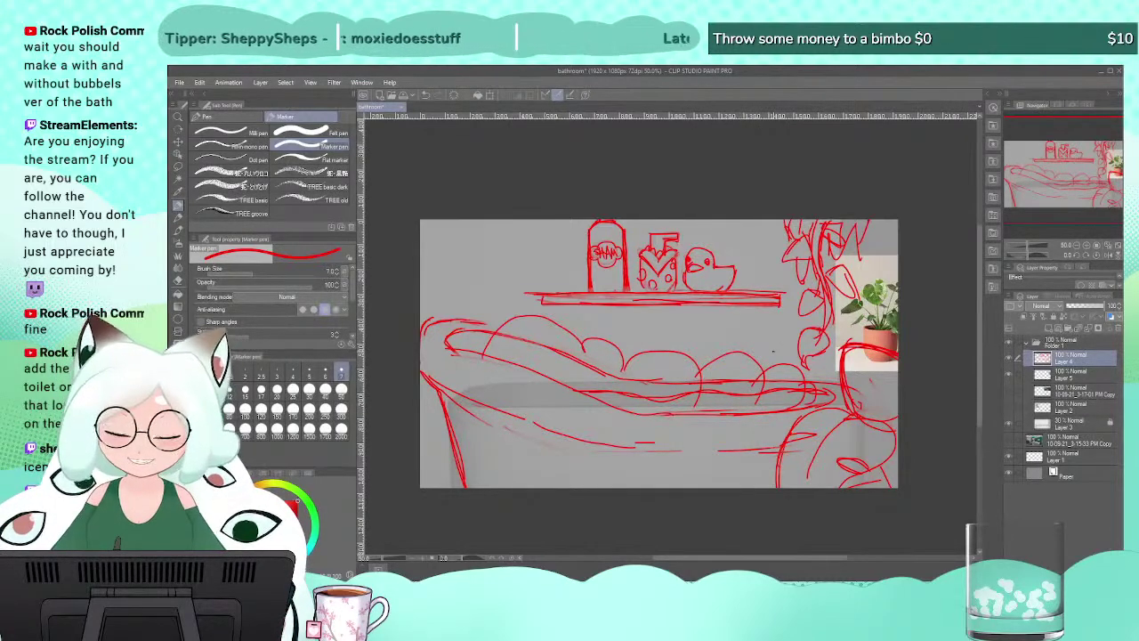
key("ctrl+z")
key("ctrl+z")
key("ctrl+z")
key("ctrl+z")
key("ctrl+z")
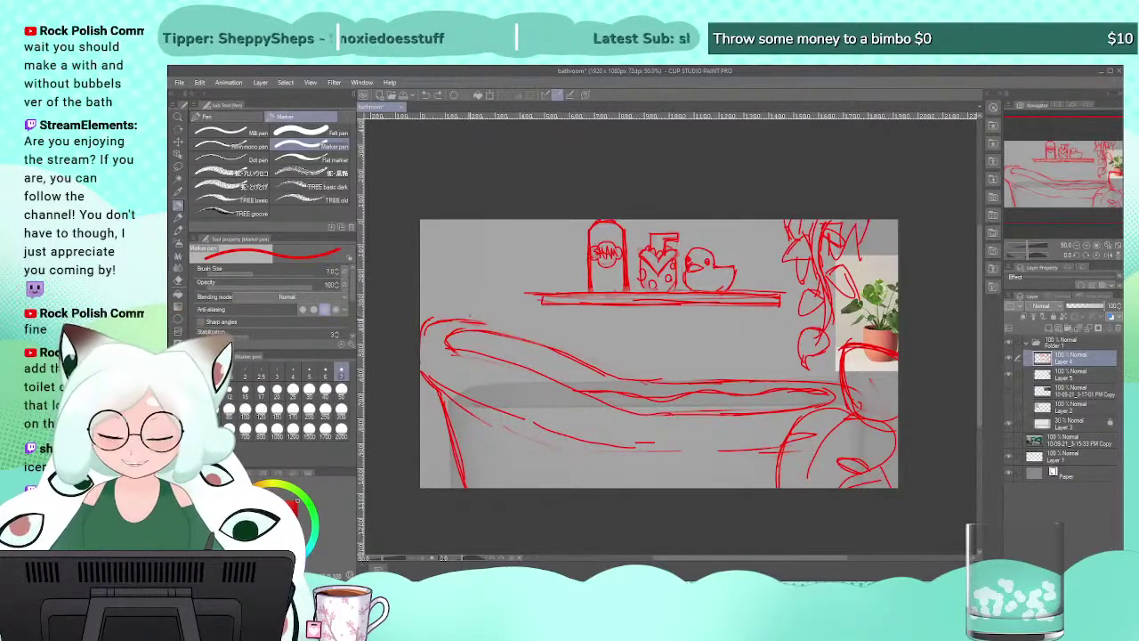
Sketch a shorter bottle with rounded shoulders and a narrow neck on the shelf, left of the tall bottle.
mouse_move(505, 265)
left_mouse_down()
mouse_move(512, 287)
mouse_move(567, 250)
left_mouse_up()
key("ctrl+z")
mouse_move(567, 250)
left_mouse_down()
mouse_move(566, 294)
mouse_move(564, 244)
left_mouse_up()
key("ctrl+z")
key("ctrl+z")
mouse_move(563, 292)
left_mouse_down()
mouse_move(564, 242)
mouse_move(556, 294)
mouse_move(550, 247)
left_mouse_up()
key("ctrl+z")
key("ctrl+z")
key("ctrl+z")
mouse_move(550, 253)
left_mouse_down()
mouse_move(550, 292)
mouse_move(564, 238)
mouse_move(591, 249)
mouse_move(566, 222)
mouse_move(580, 239)
left_mouse_up()
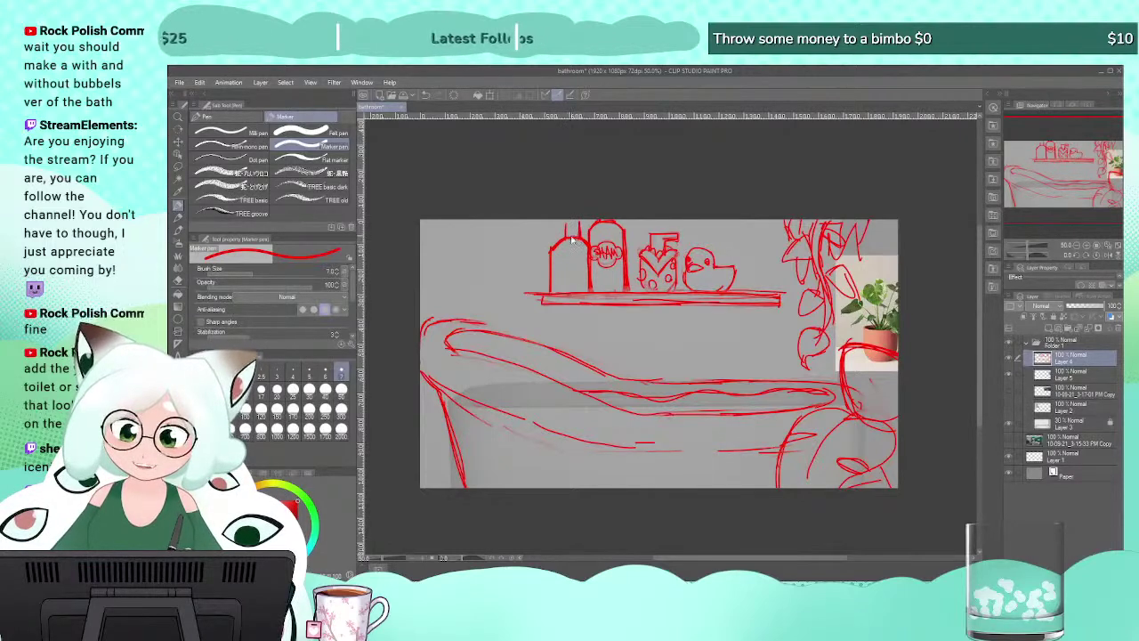
Finish the new bottle's cap and add a label band with rough "condis" lettering.
key("ctrl+z")
key("ctrl+z")
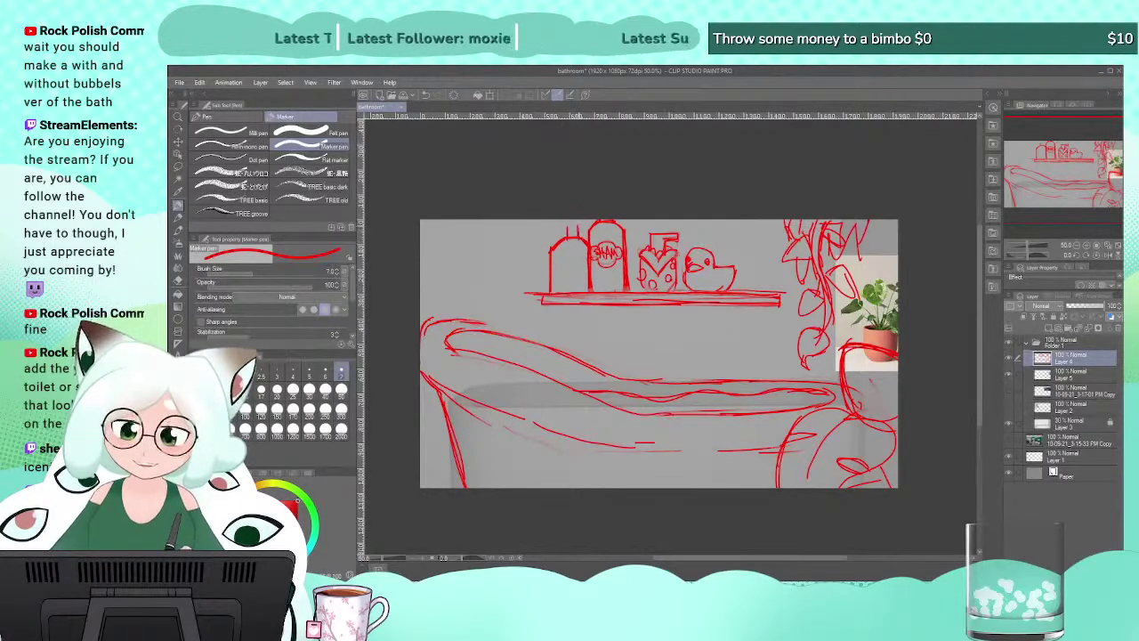
mouse_move(565, 227)
left_mouse_down()
mouse_move(580, 226)
mouse_move(580, 239)
mouse_move(565, 237)
left_mouse_up()
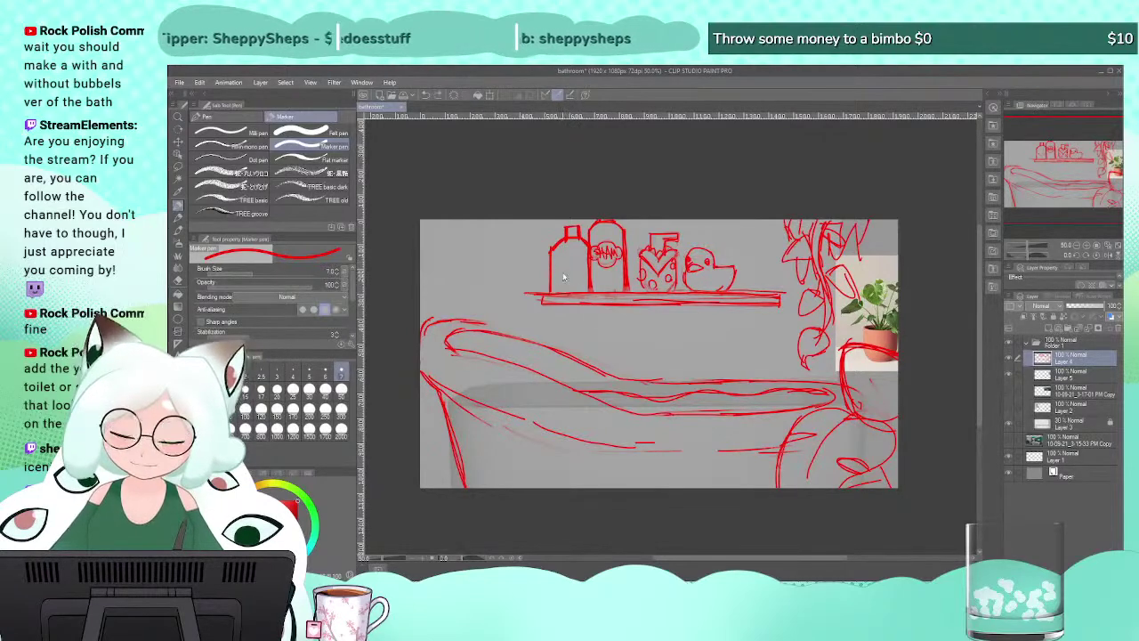
left_click_drag(552, 256, 586, 256)
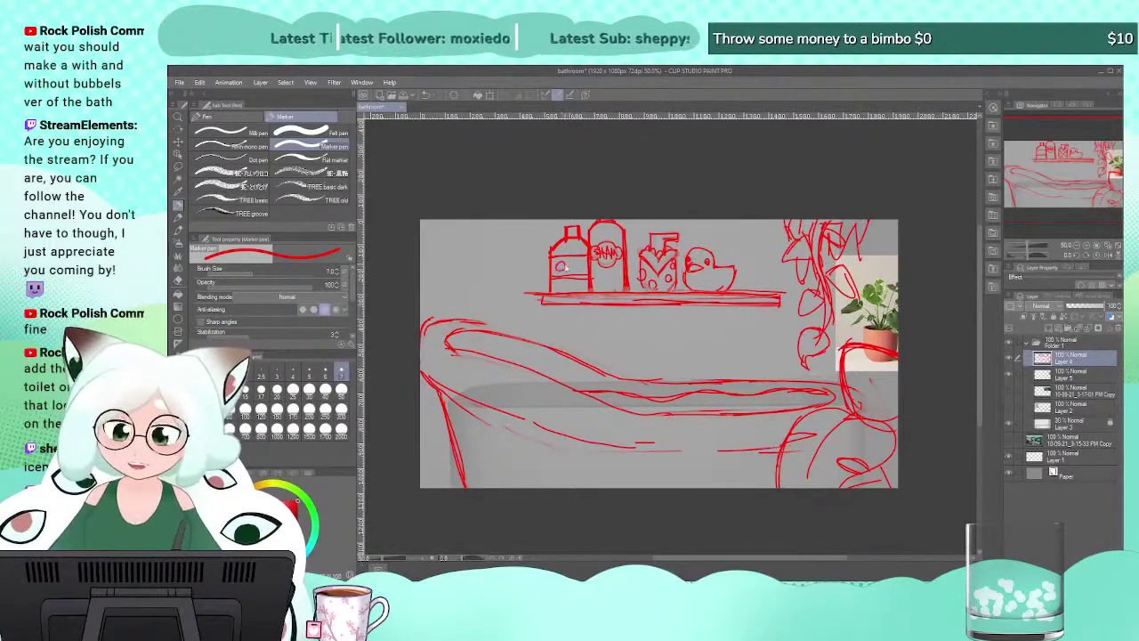
left_click_drag(564, 263, 585, 270)
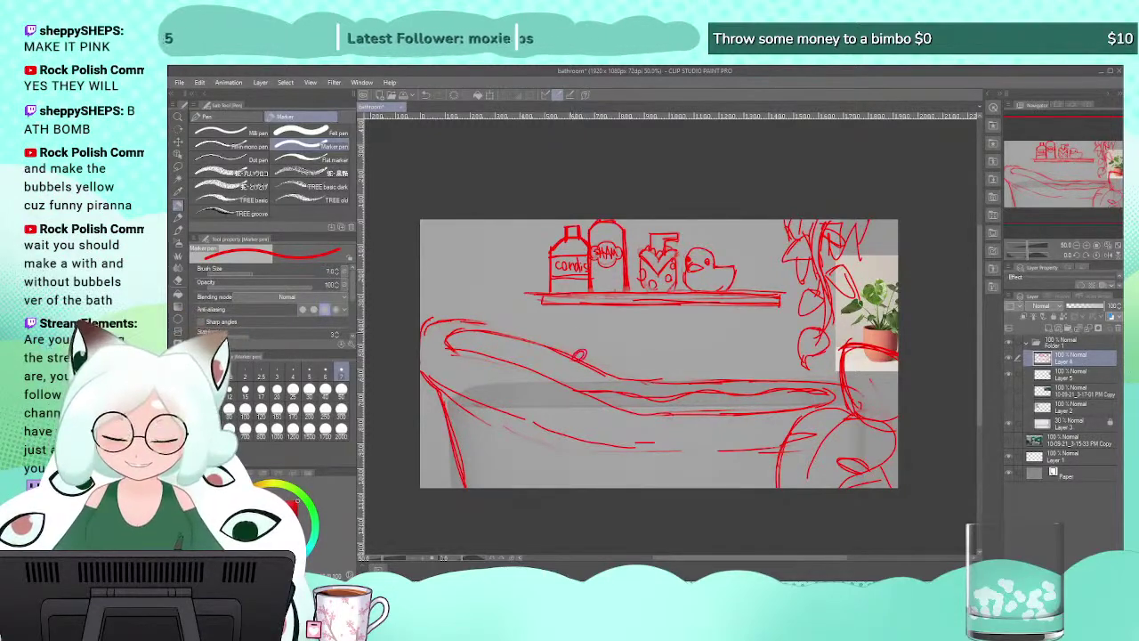
Rework the upright form at the right canvas edge with extra contour strokes along its top and inner side.
mouse_move(894, 418)
left_mouse_down()
mouse_move(890, 379)
mouse_move(849, 347)
left_mouse_up()
key("ctrl+z")
mouse_move(893, 399)
left_mouse_down()
mouse_move(847, 348)
mouse_move(896, 388)
left_mouse_up()
left_click_drag(844, 345, 852, 415)
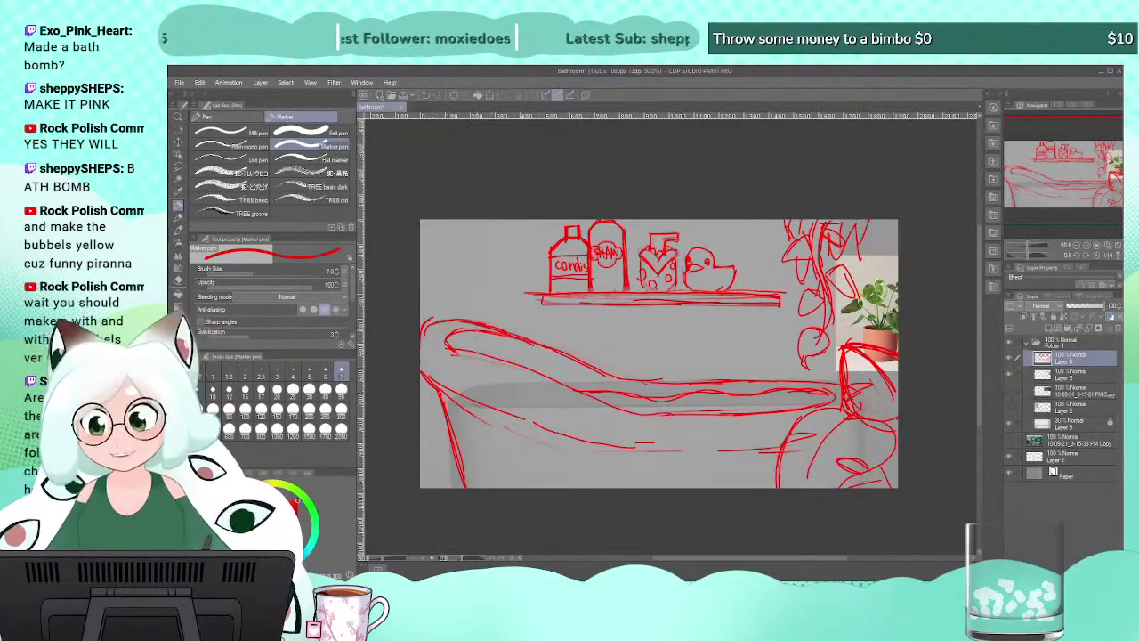
Erase the rough upper edge of the bathtub's raised left rim and redraw it as a smoother pencil curve.
key("e")
mouse_move(504, 322)
left_mouse_down()
mouse_move(472, 322)
mouse_move(540, 340)
left_mouse_up()
key("p")
key("p")
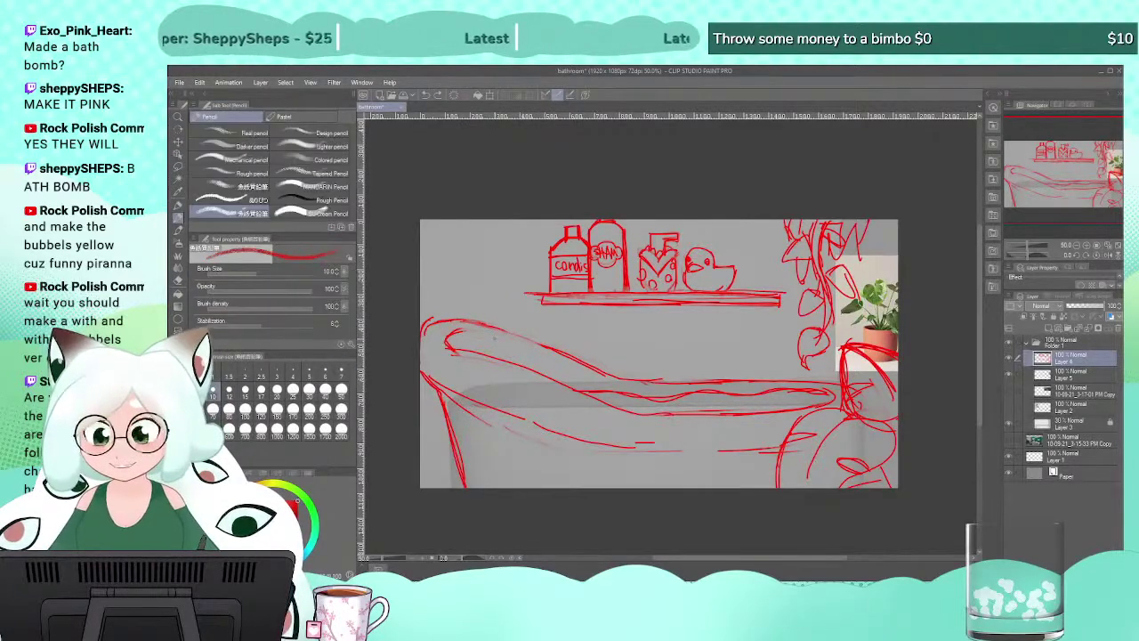
left_click_drag(491, 328, 552, 348)
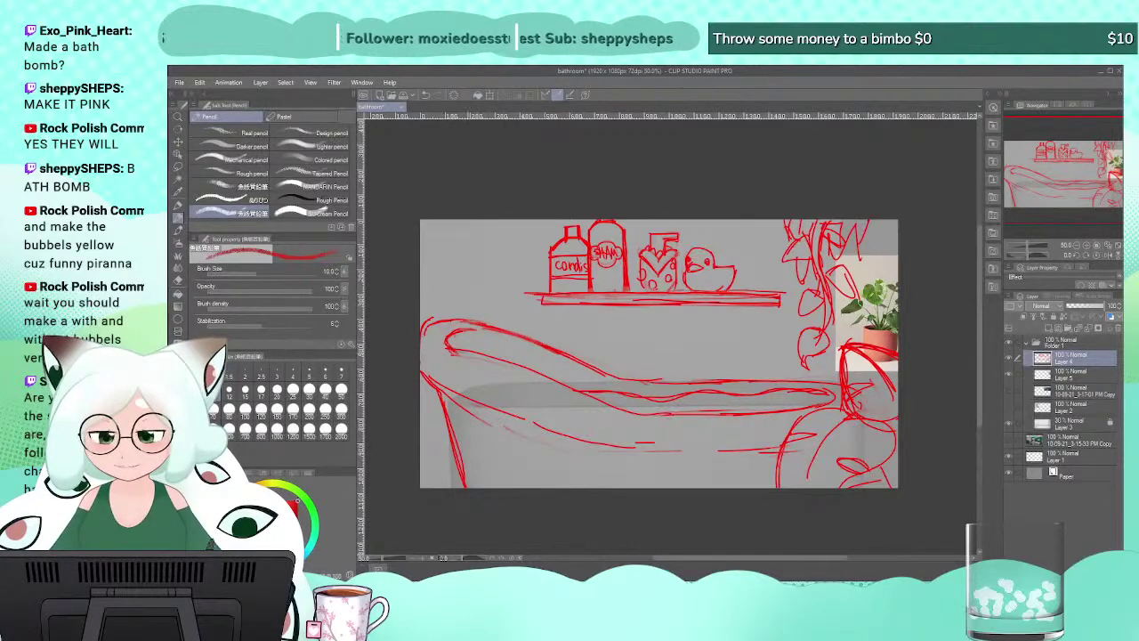
Clean up the rounded left end of the bathtub's inner opening and redraw its curve and lower edge.
key("e")
left_click_drag(473, 352, 446, 358)
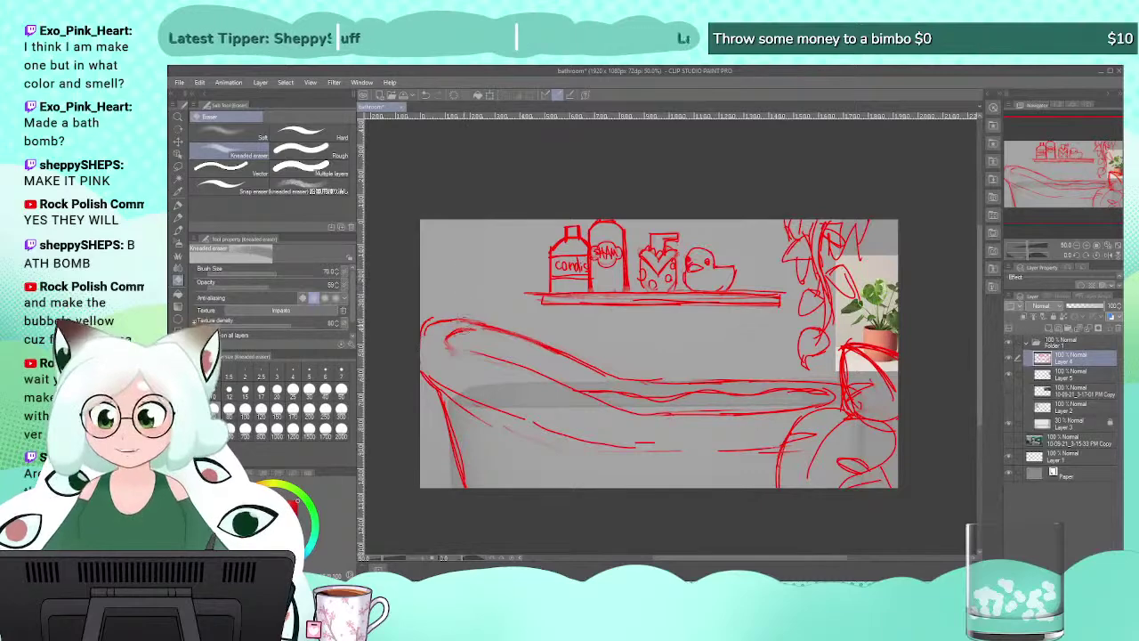
key("p")
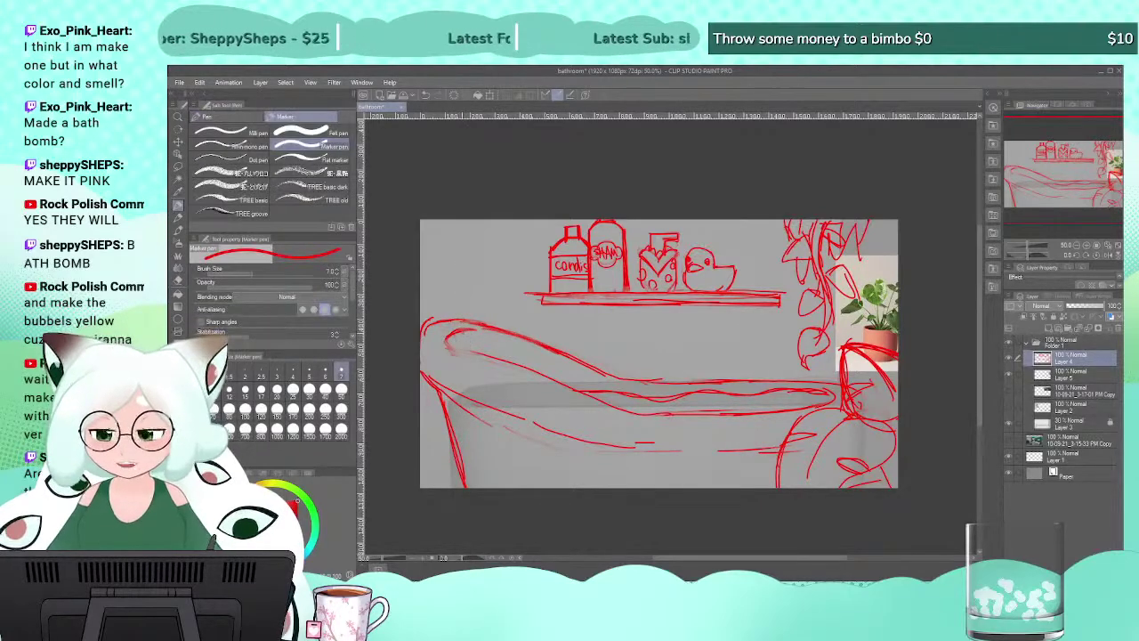
mouse_move(445, 341)
left_mouse_down()
mouse_move(612, 409)
mouse_move(776, 417)
left_mouse_up()
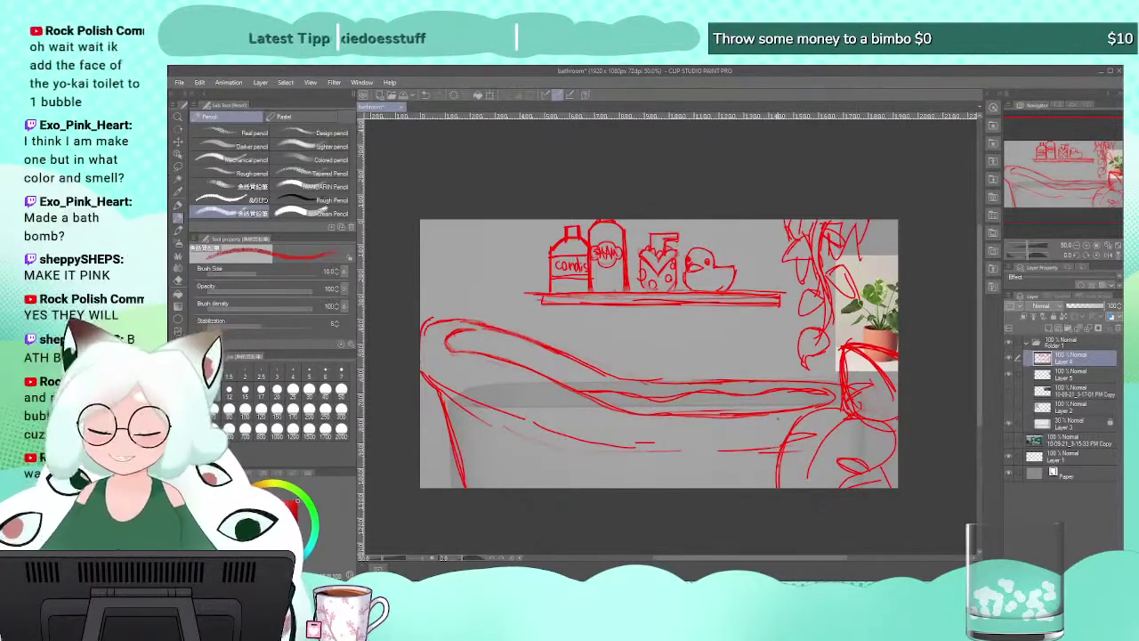
key("e")
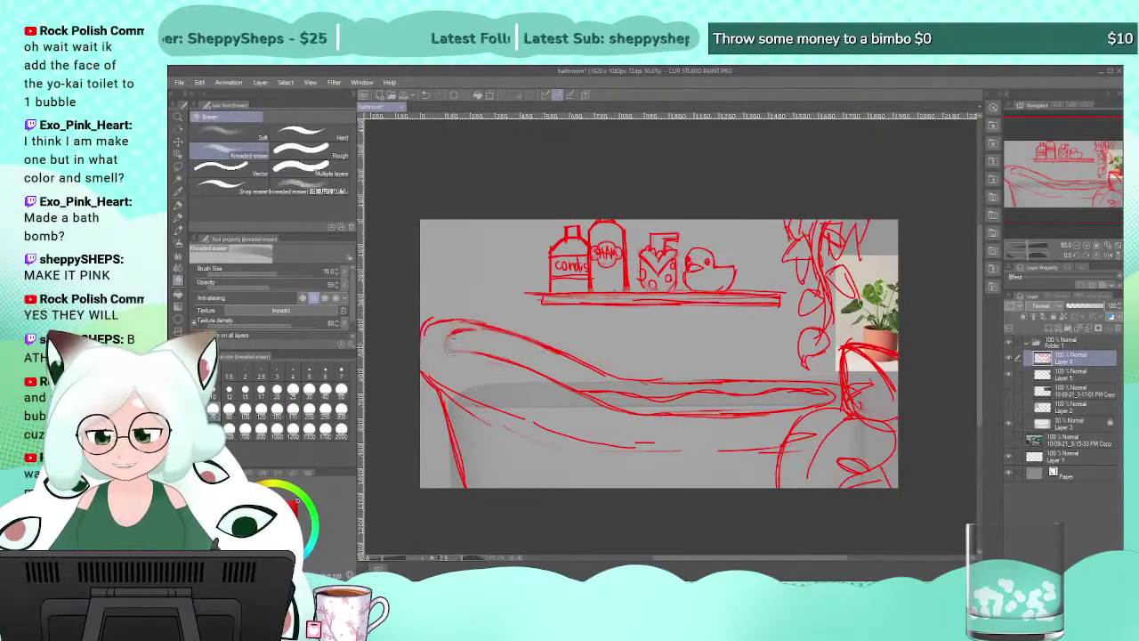
key("p")
key("p")
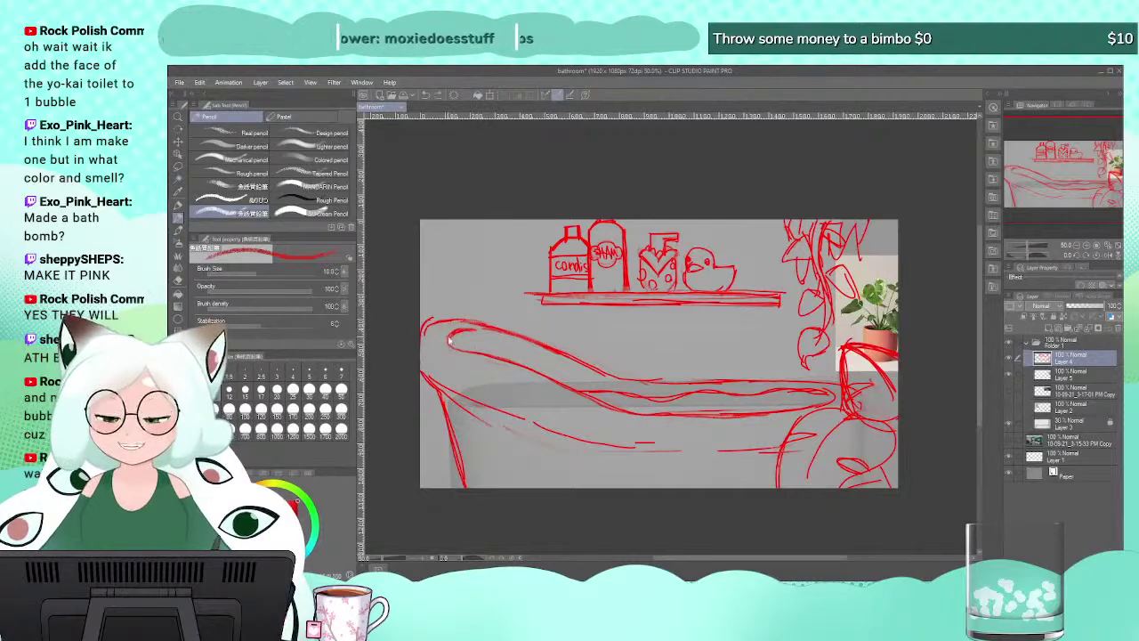
mouse_move(483, 355)
left_mouse_down()
mouse_move(446, 343)
mouse_move(483, 332)
left_mouse_up()
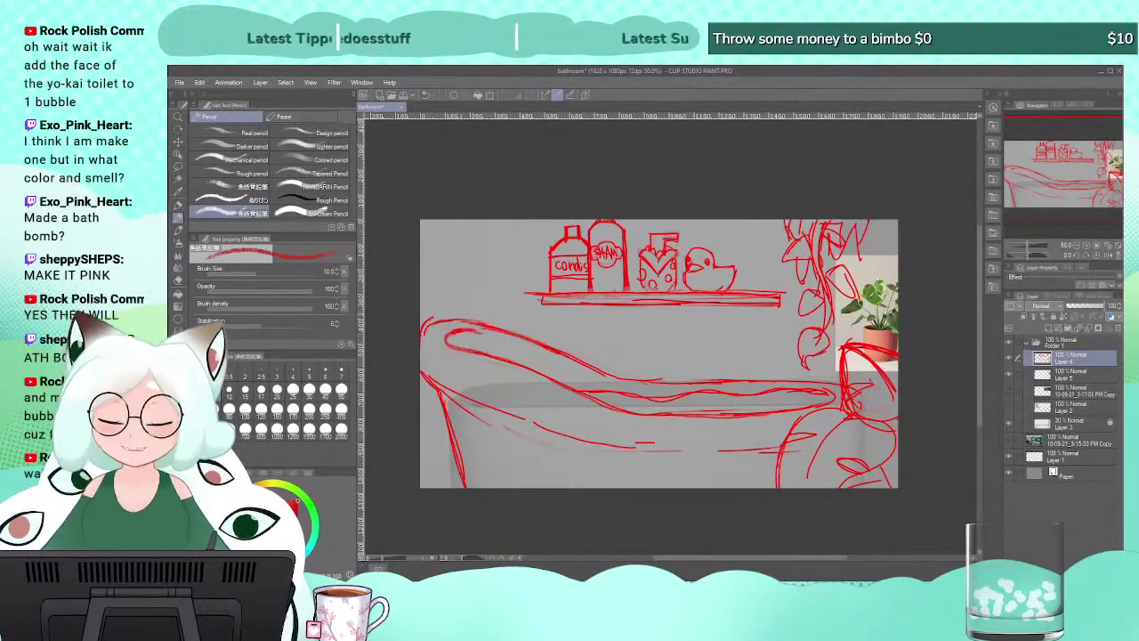
Erase the broken curved lines on the bathtub's lower left body and redraw them more cleanly in pencil.
key("p")
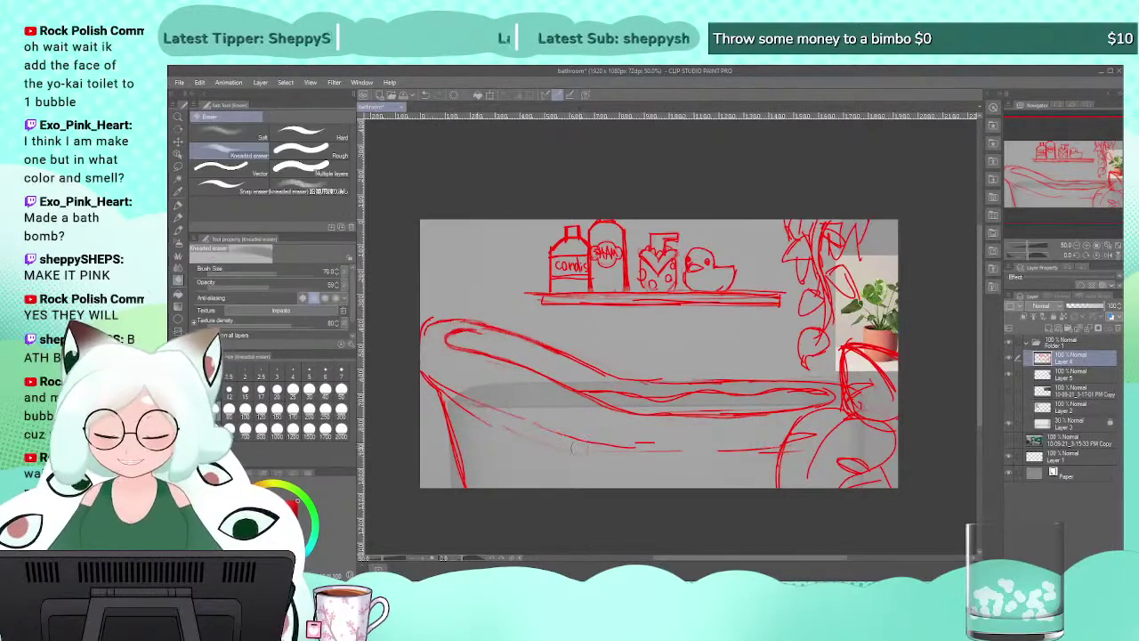
left_click_drag(623, 441, 585, 443)
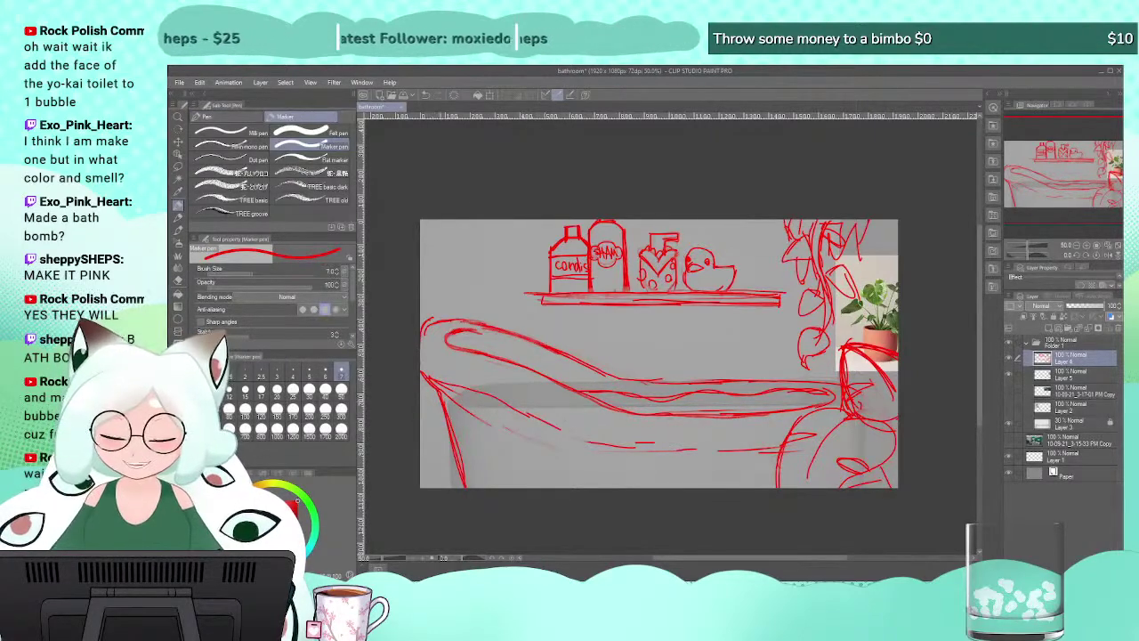
key("e")
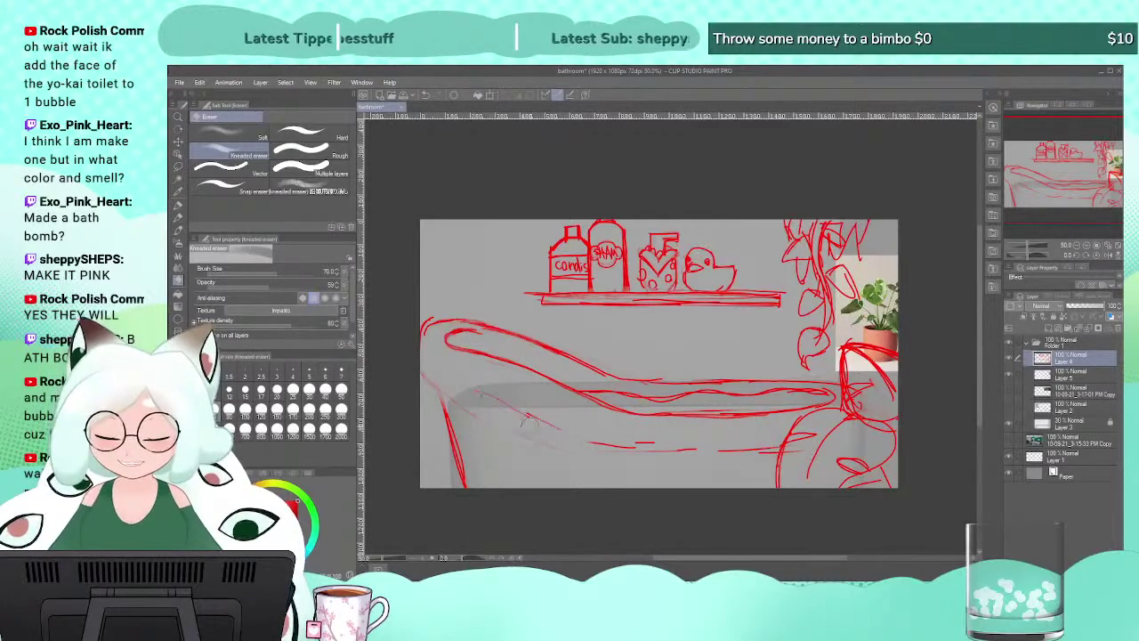
key("p")
key("p")
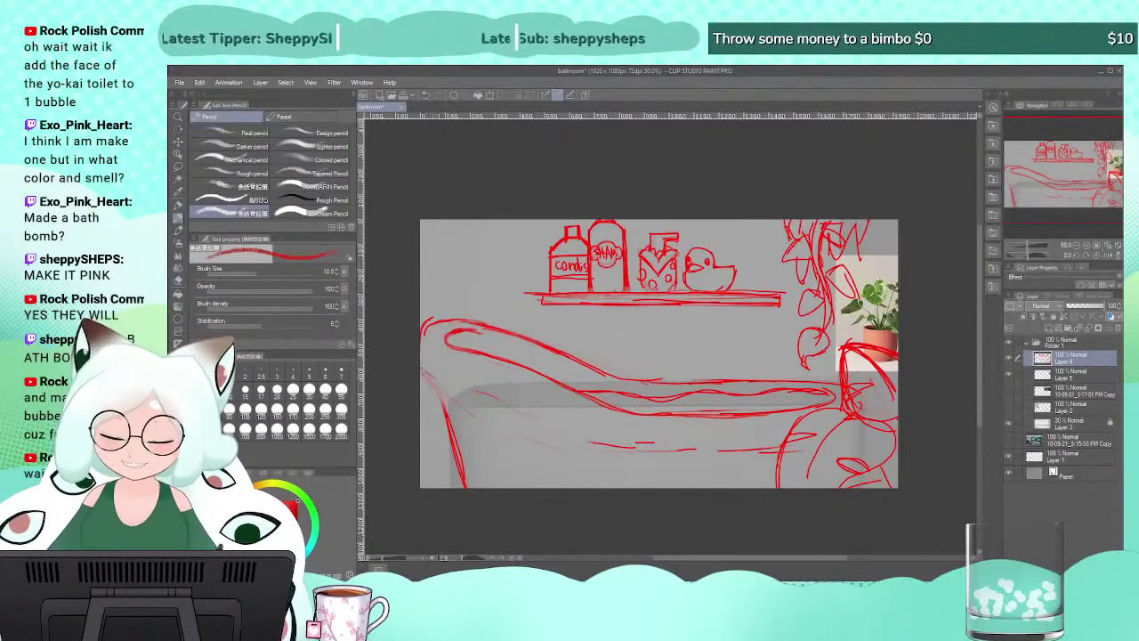
mouse_move(434, 379)
left_mouse_down()
mouse_move(445, 416)
mouse_move(503, 399)
mouse_move(580, 442)
left_mouse_up()
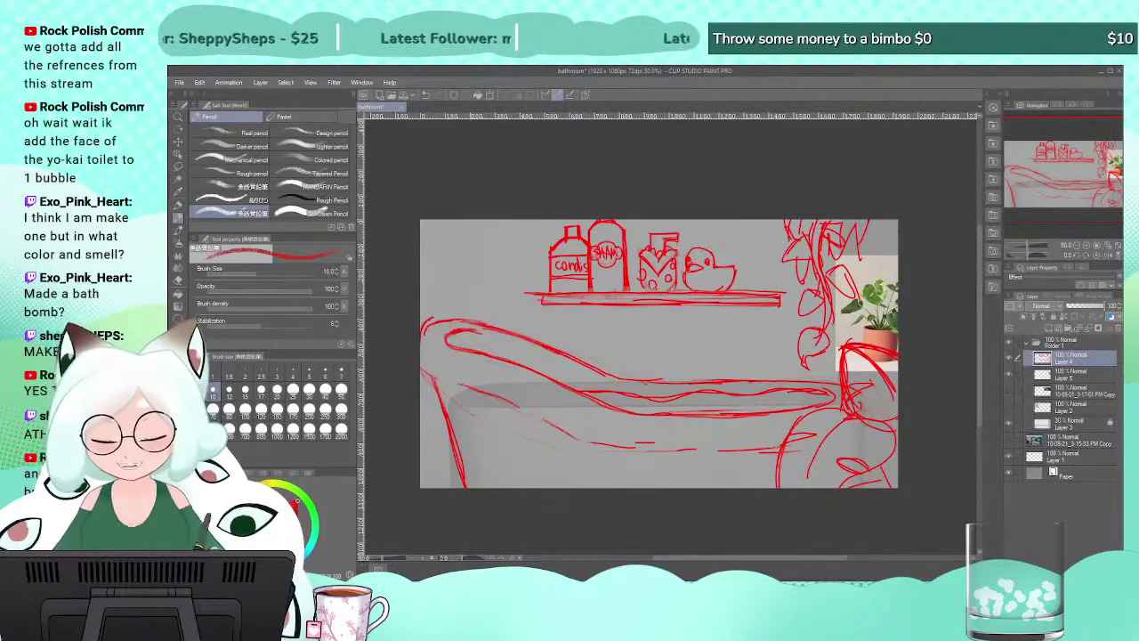
key("m")
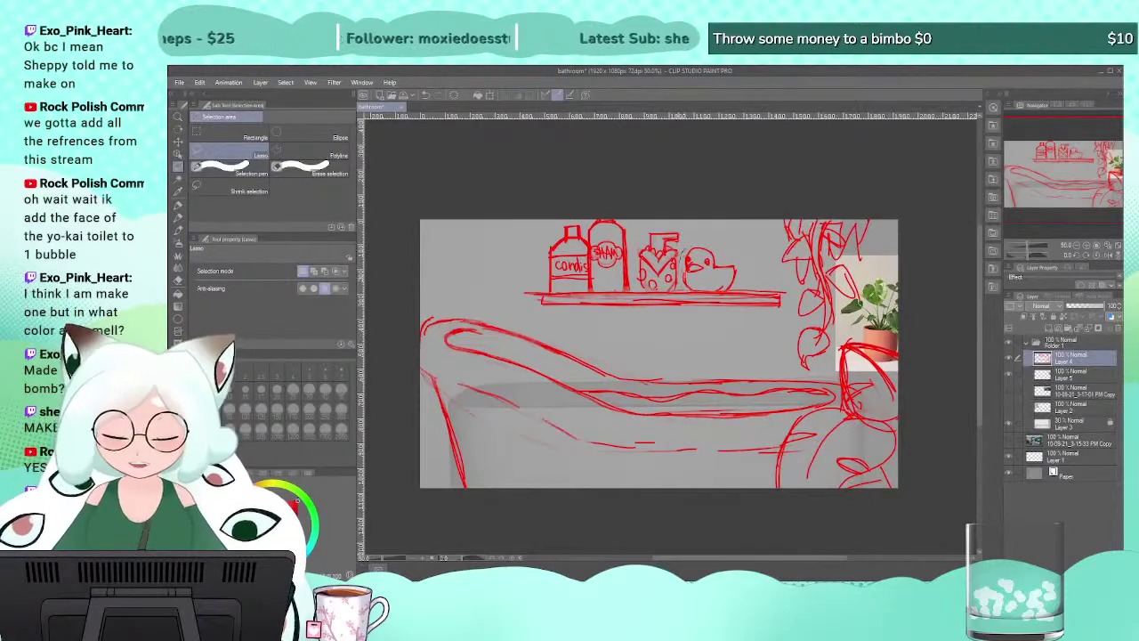
Lasso the rubber duck on the shelf and scale it down slightly so it sits smaller beside the heart-patterned bottle.
mouse_move(683, 278)
left_mouse_down()
mouse_move(726, 290)
mouse_move(747, 260)
mouse_move(687, 233)
left_mouse_up()
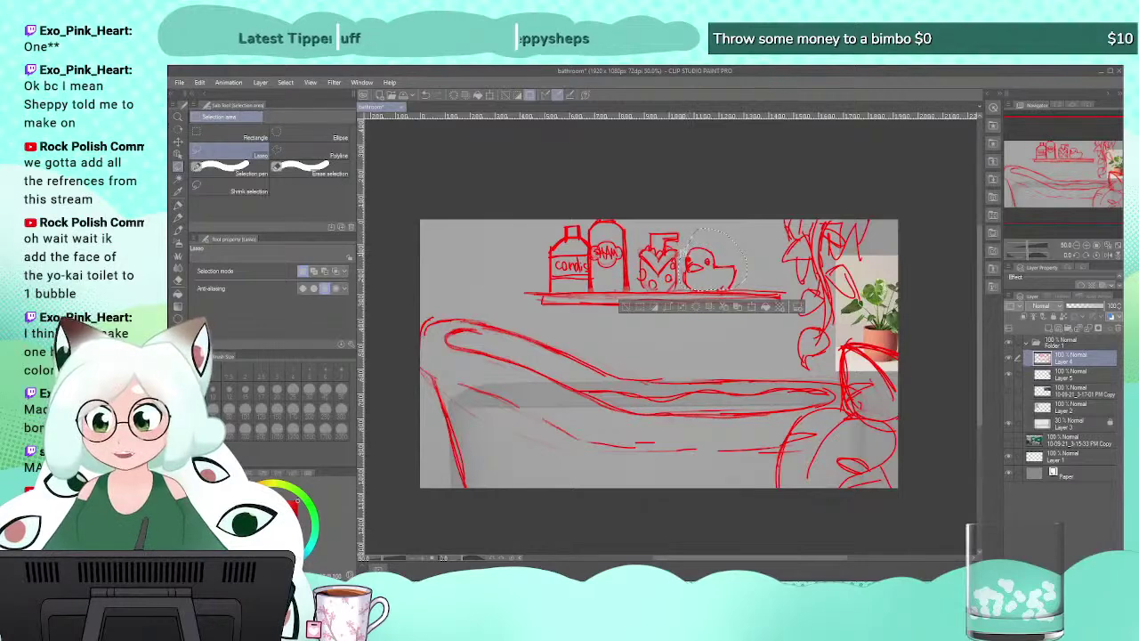
key("ctrl+t")
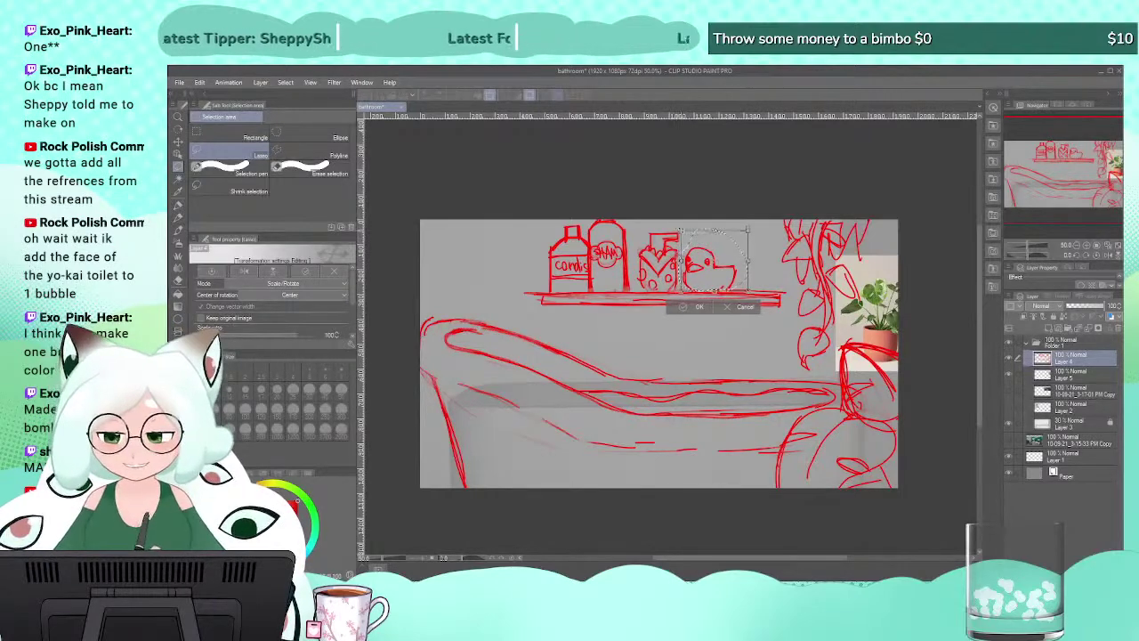
left_click_drag(681, 230, 704, 274)
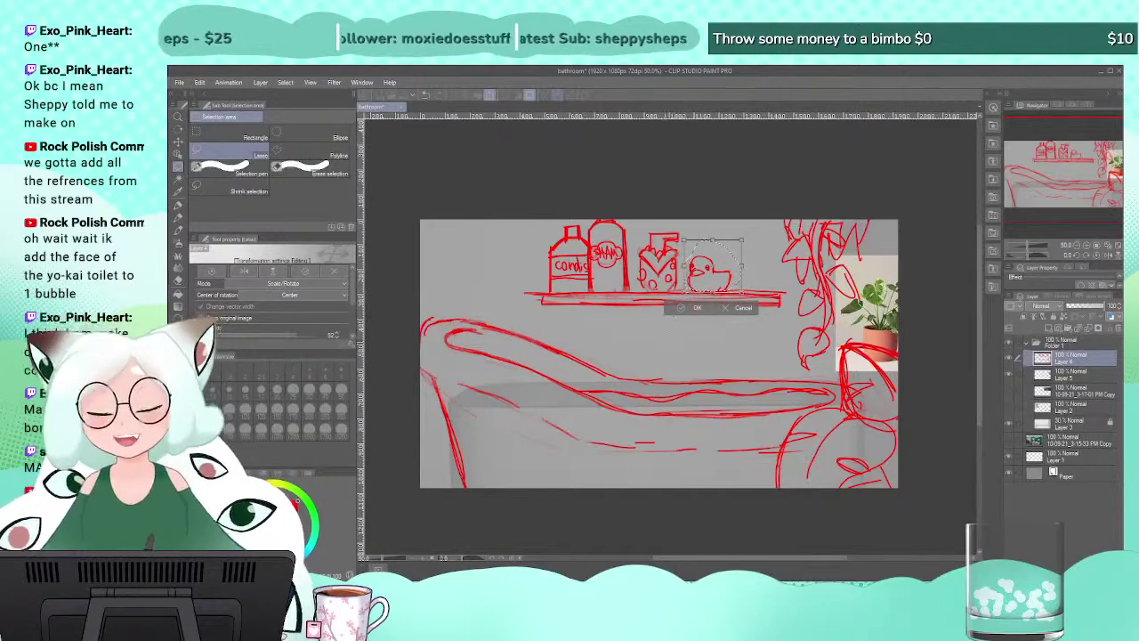
left_click(682, 309)
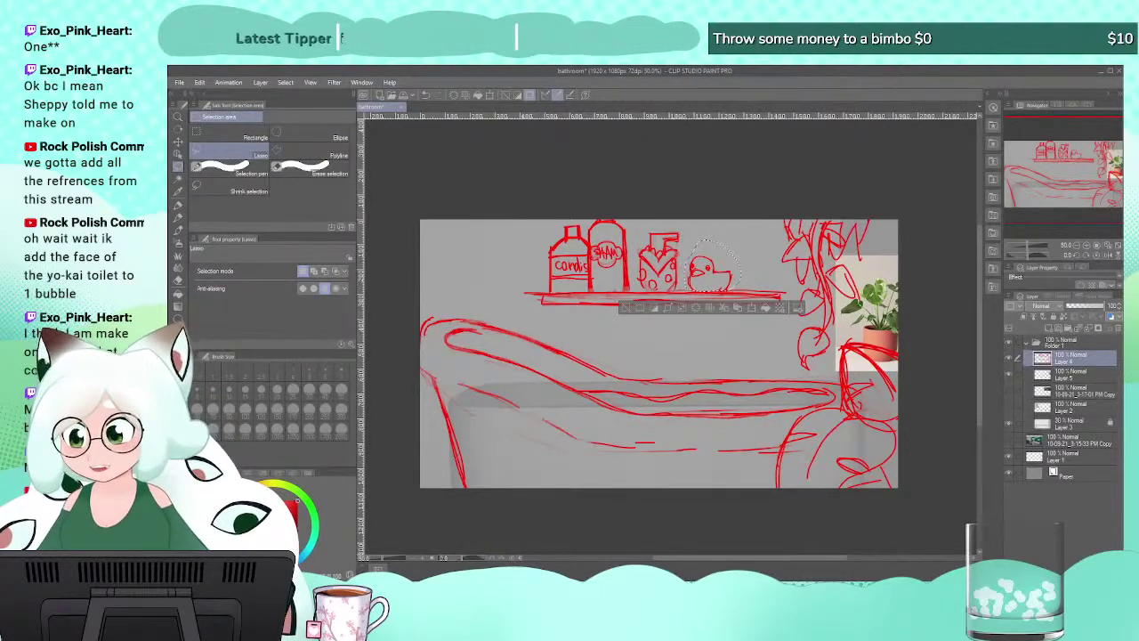
Look through the ULTIMATE BATHROOM Pinterest board and its bath bomb water pin in the browser, then return to the drawing.
key("alt+Tab")
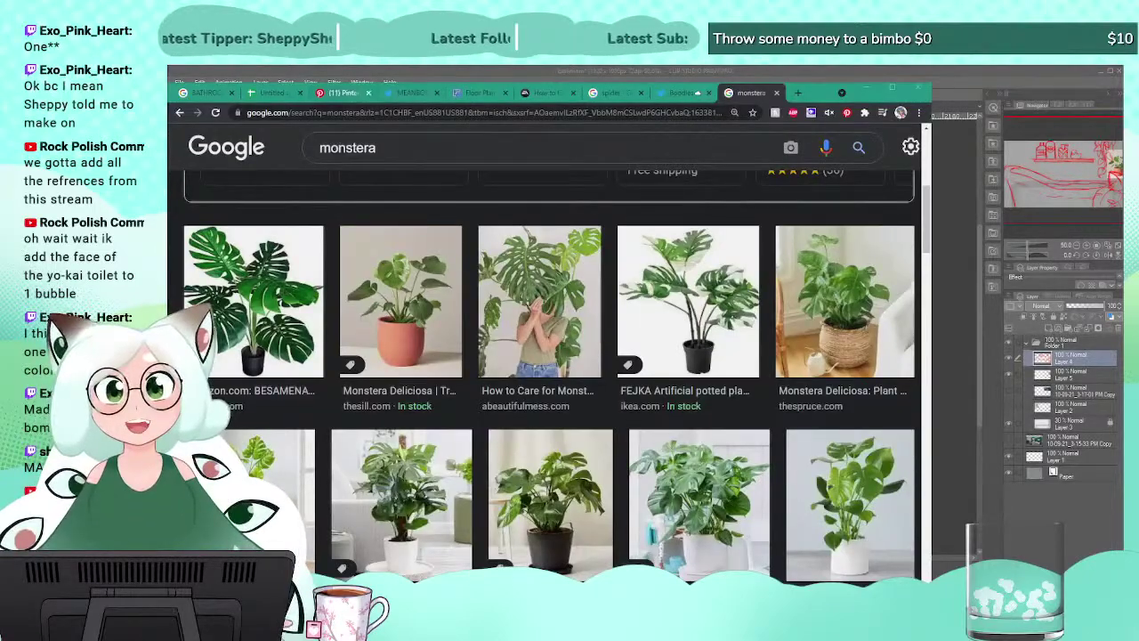
left_click(341, 93)
left_click(189, 192)
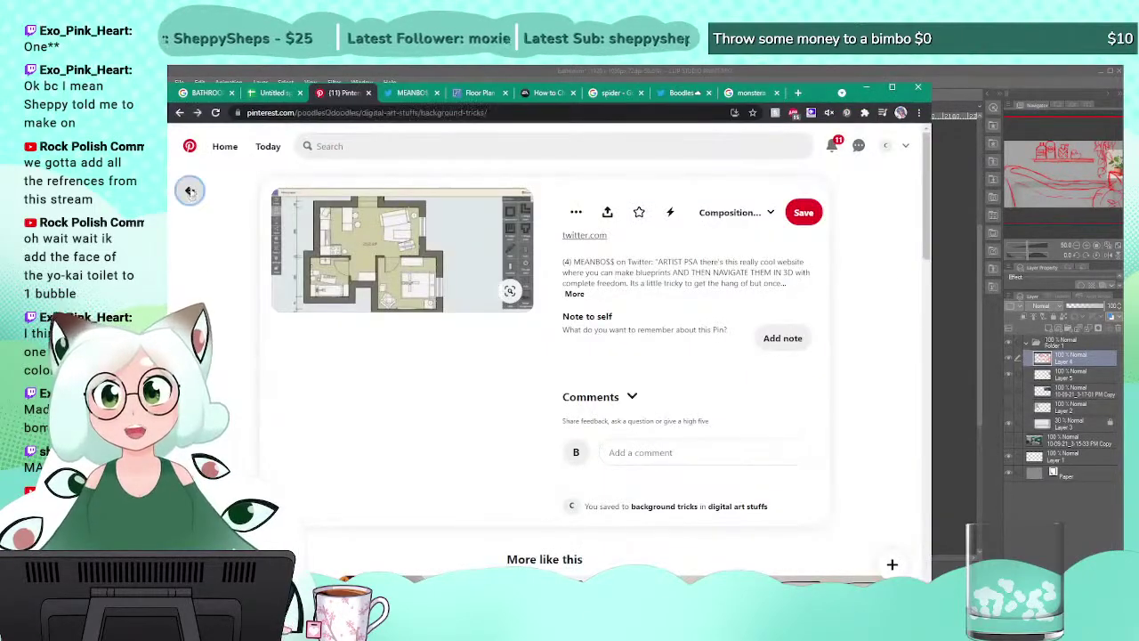
left_click(189, 190)
left_click(179, 112)
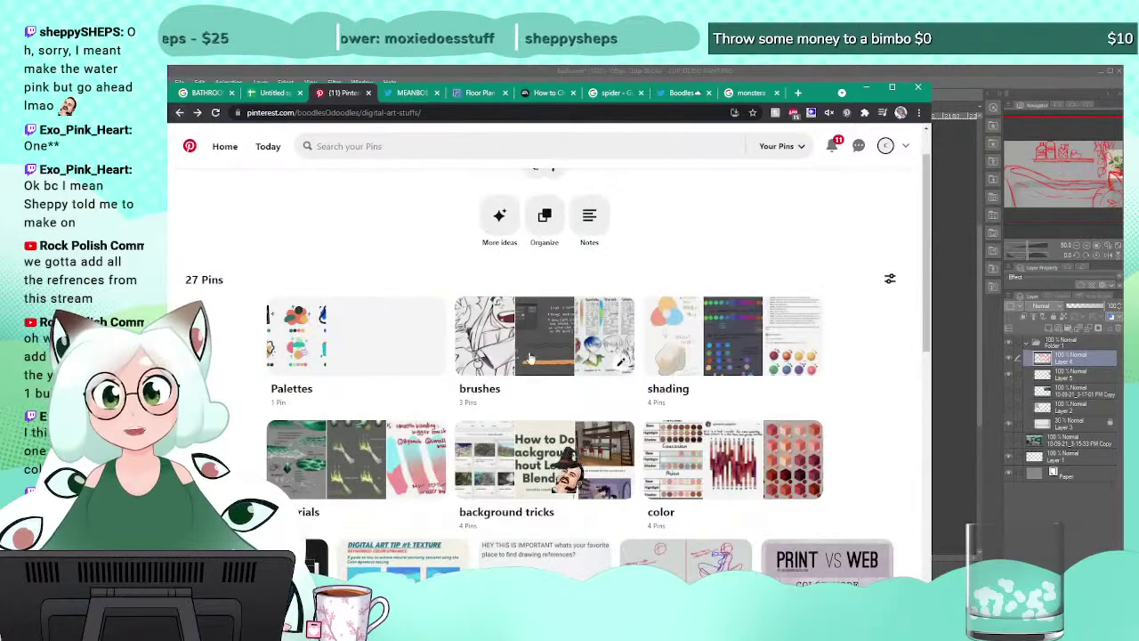
scroll(512, 349, "down", 1)
left_click(179, 112)
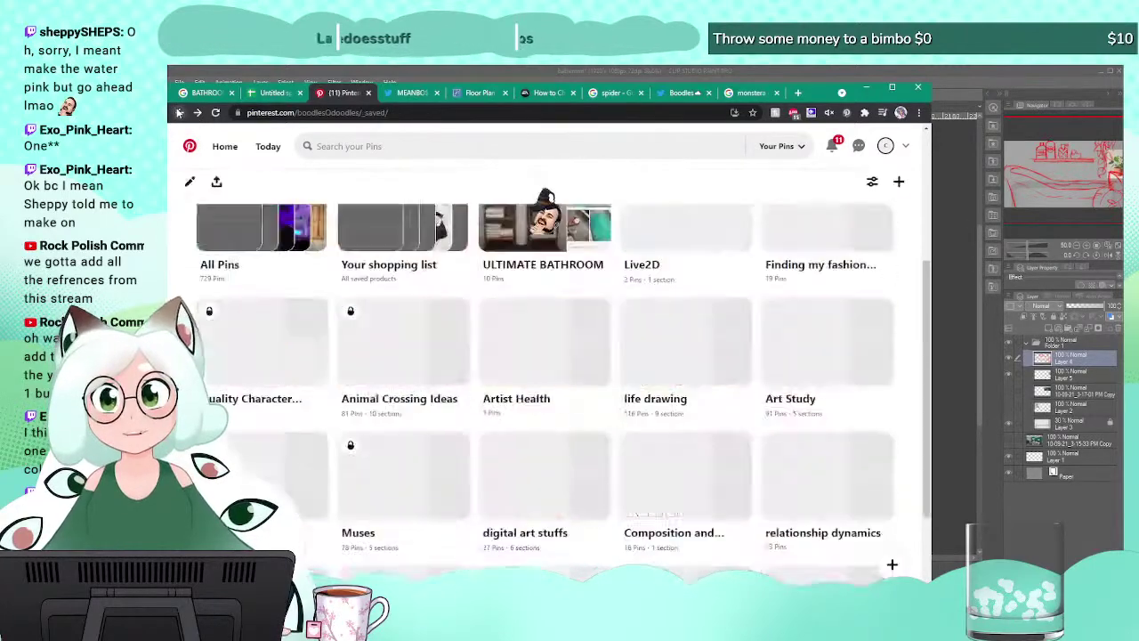
left_click(544, 229)
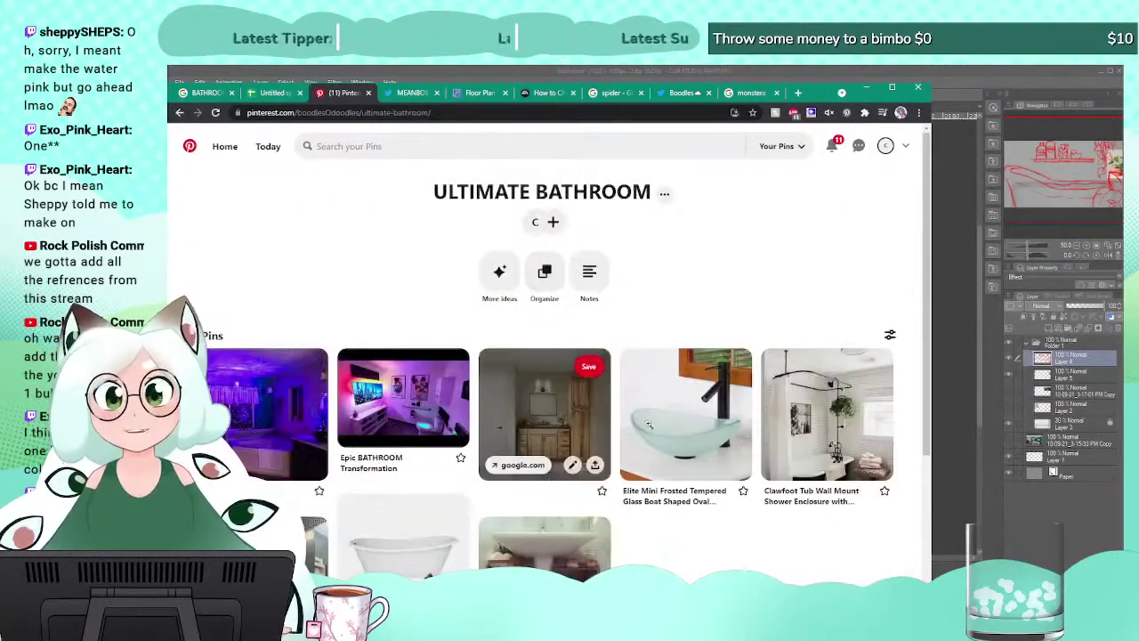
scroll(649, 426, "down", 2)
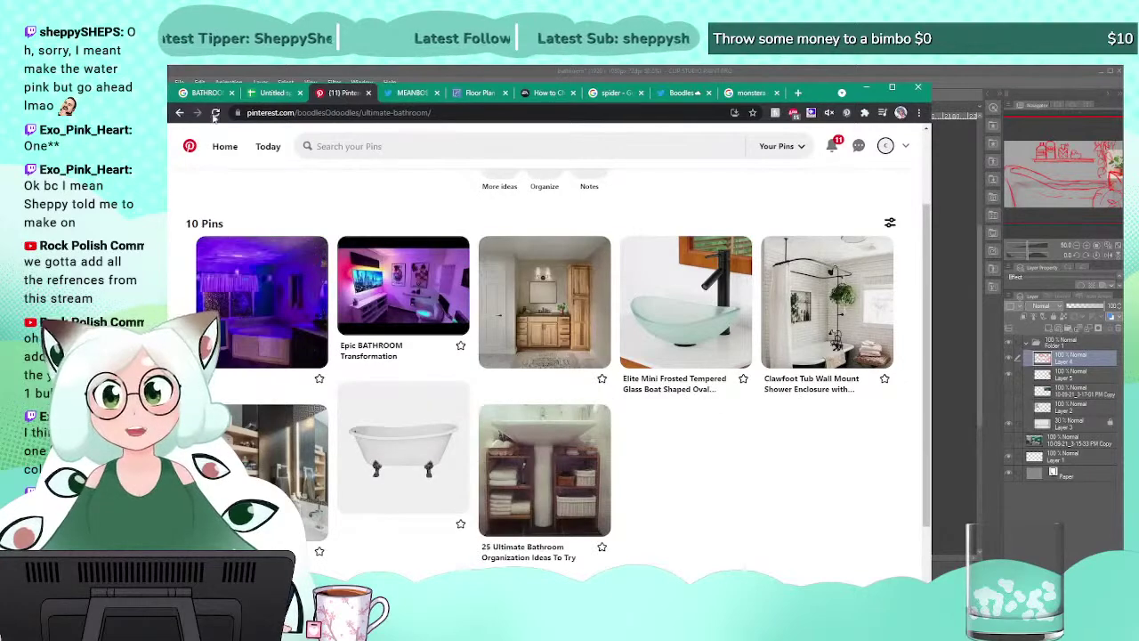
left_click(215, 113)
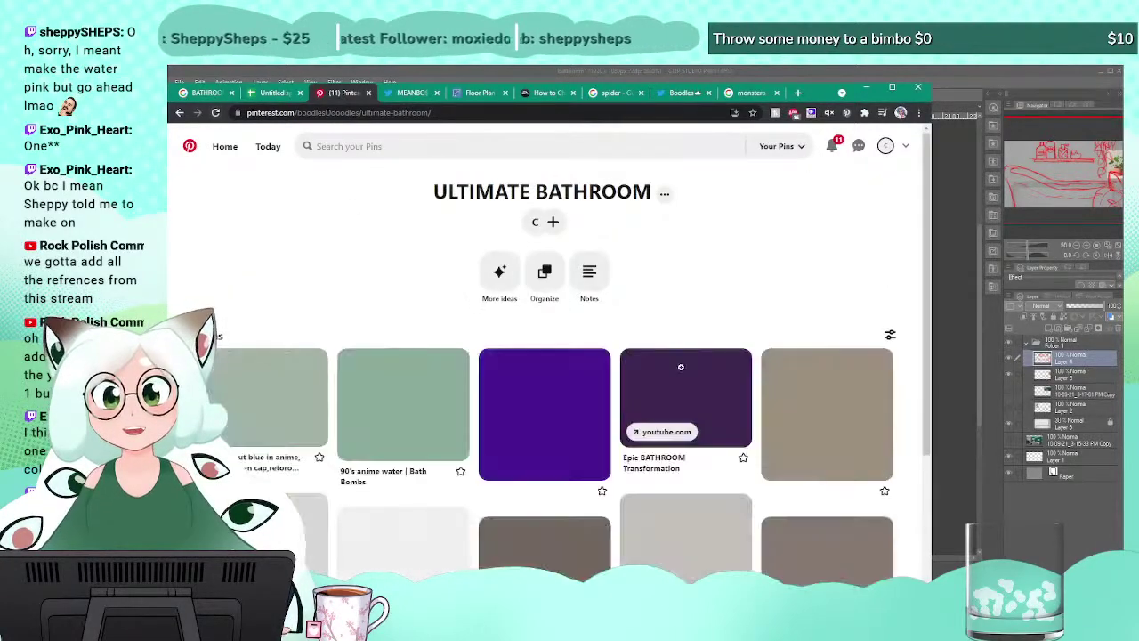
left_click(449, 391)
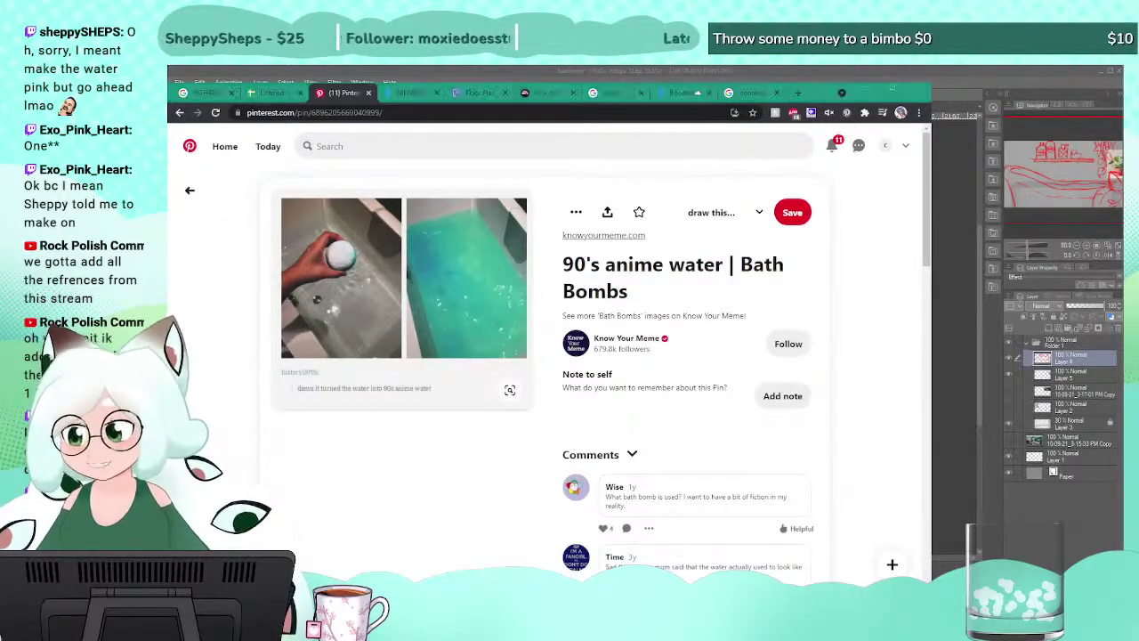
key("alt+Tab")
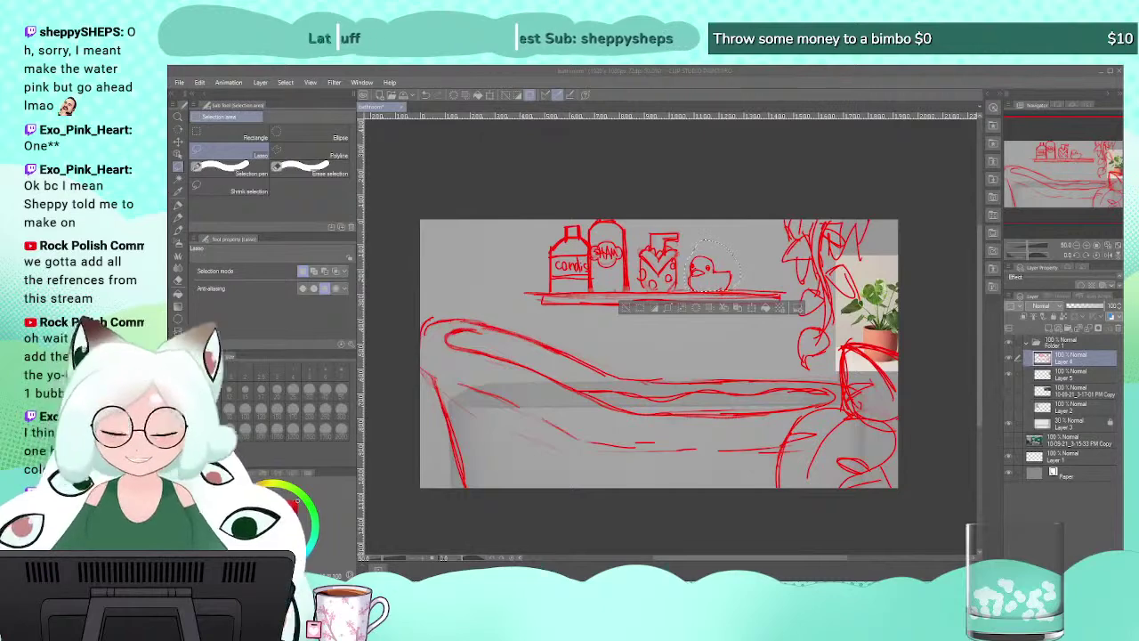
Move the selected rubber duck along the shelf, farther from the heart-patterned bottle, and apply the transformation.
left_click_drag(714, 267, 720, 269)
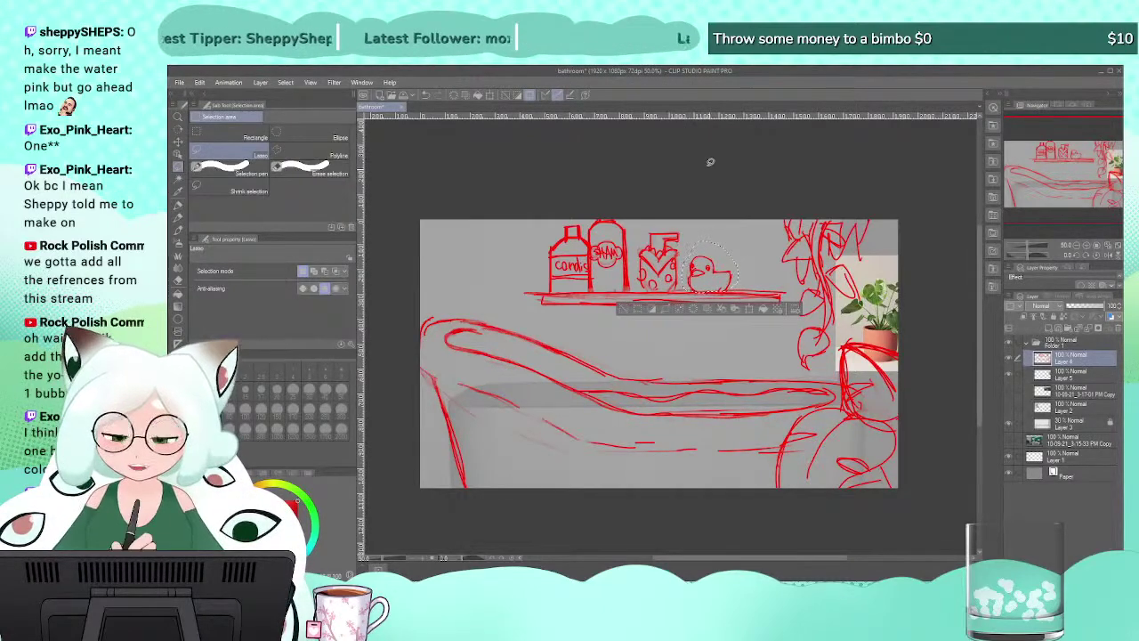
left_click(747, 308)
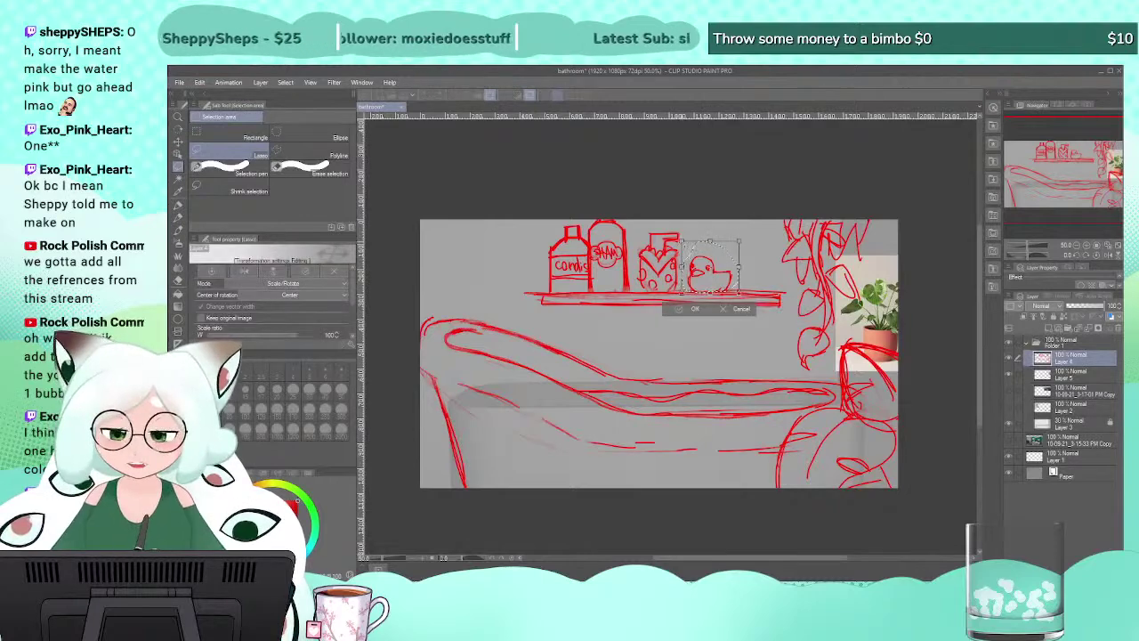
left_click_drag(683, 240, 721, 267)
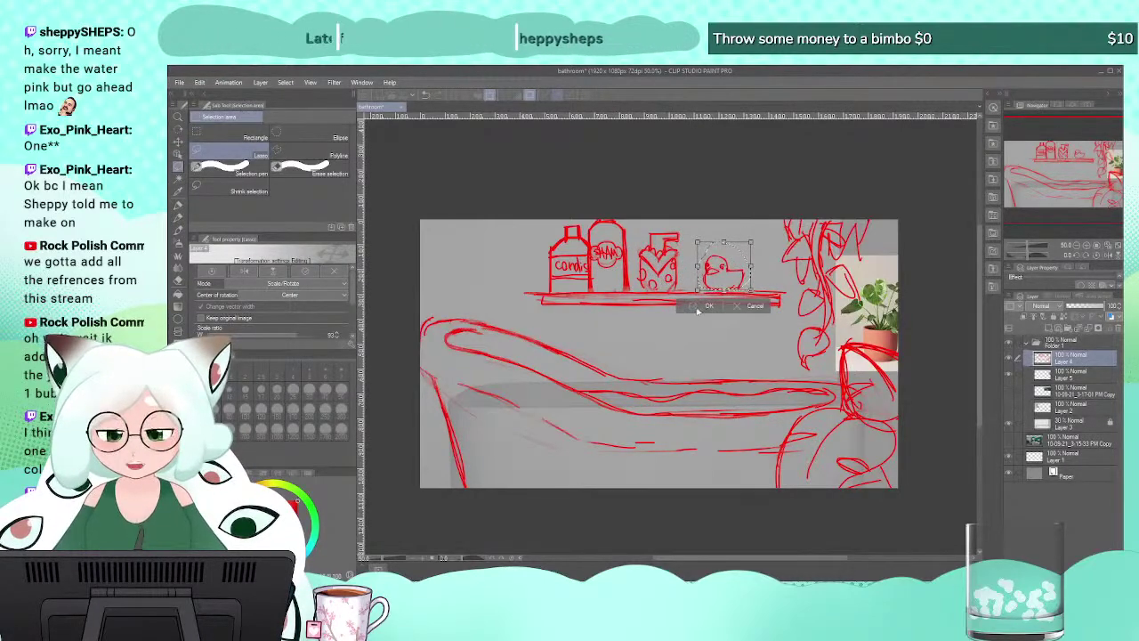
left_click(708, 306)
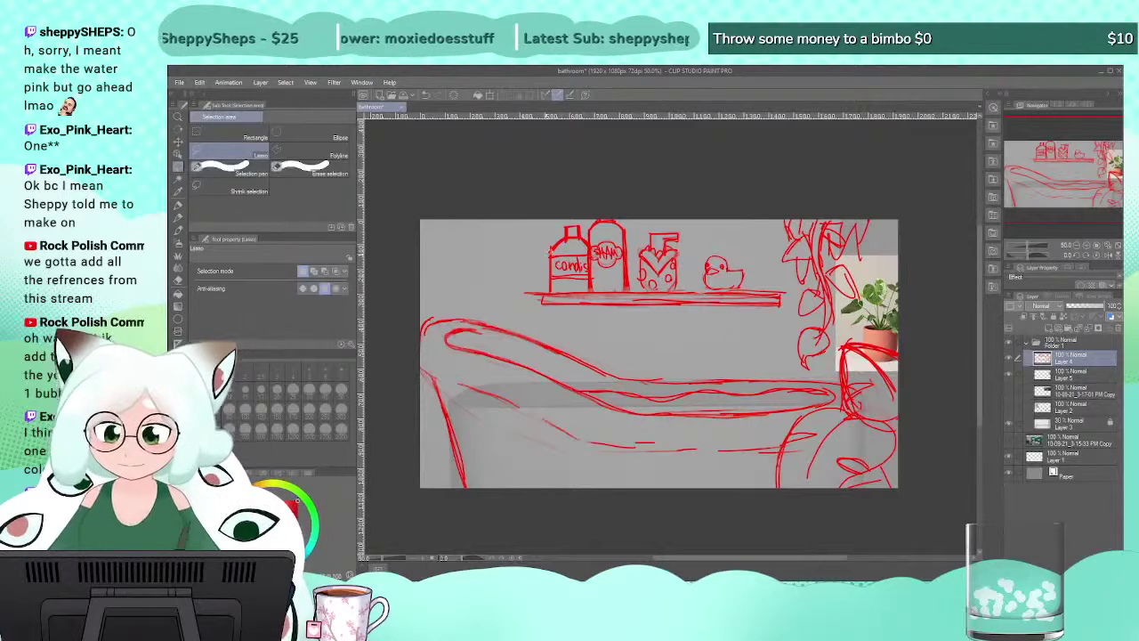
Lasso the conditioner bottle and move it along the shelf until it overlaps the shampoo bottle, clearing the selection.
mouse_move(545, 271)
left_mouse_down()
mouse_move(569, 213)
mouse_move(589, 234)
mouse_move(590, 279)
mouse_move(548, 294)
mouse_move(543, 277)
mouse_move(574, 258)
left_mouse_up()
left_click(602, 310)
left_click(546, 307)
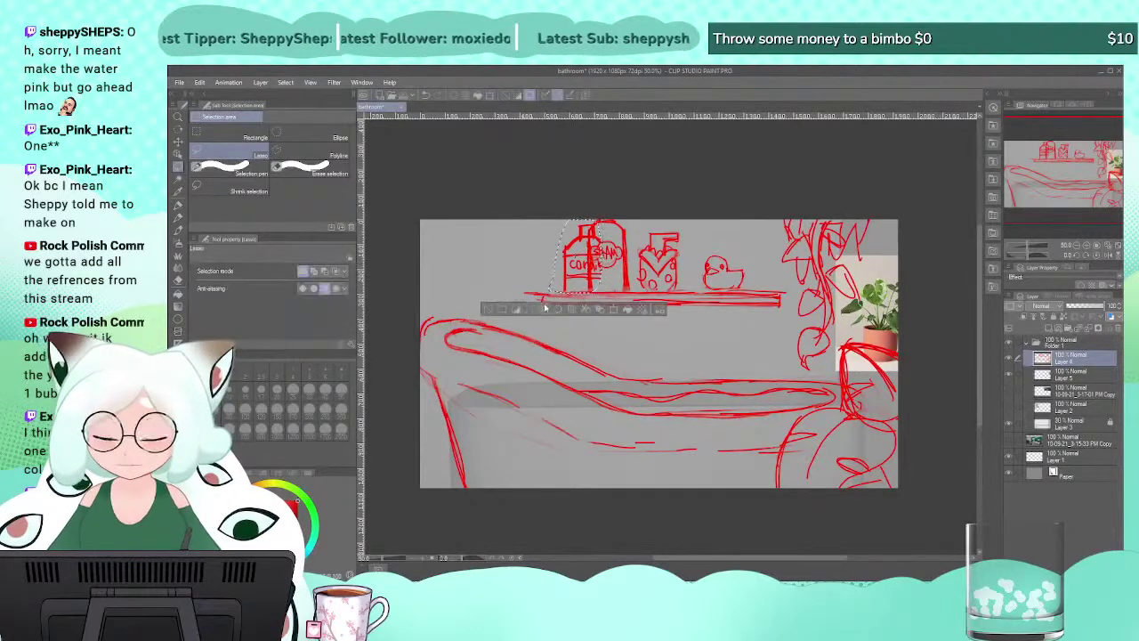
left_click(489, 309)
Erase the conditioner bottle's lines overlapping the shampoo bottle with a size 30 kneaded eraser and touch up the shampoo label with the marker pen.
key("e")
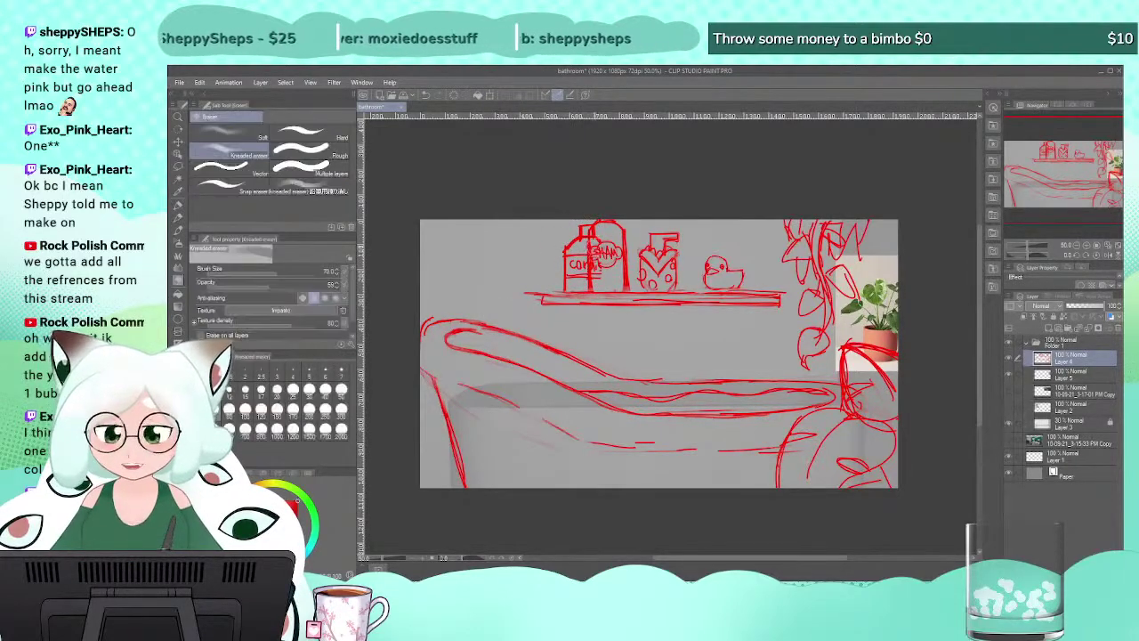
key("bracketleft")
key("bracketleft")
key("bracketleft")
key("bracketleft")
left_click_drag(596, 230, 599, 281)
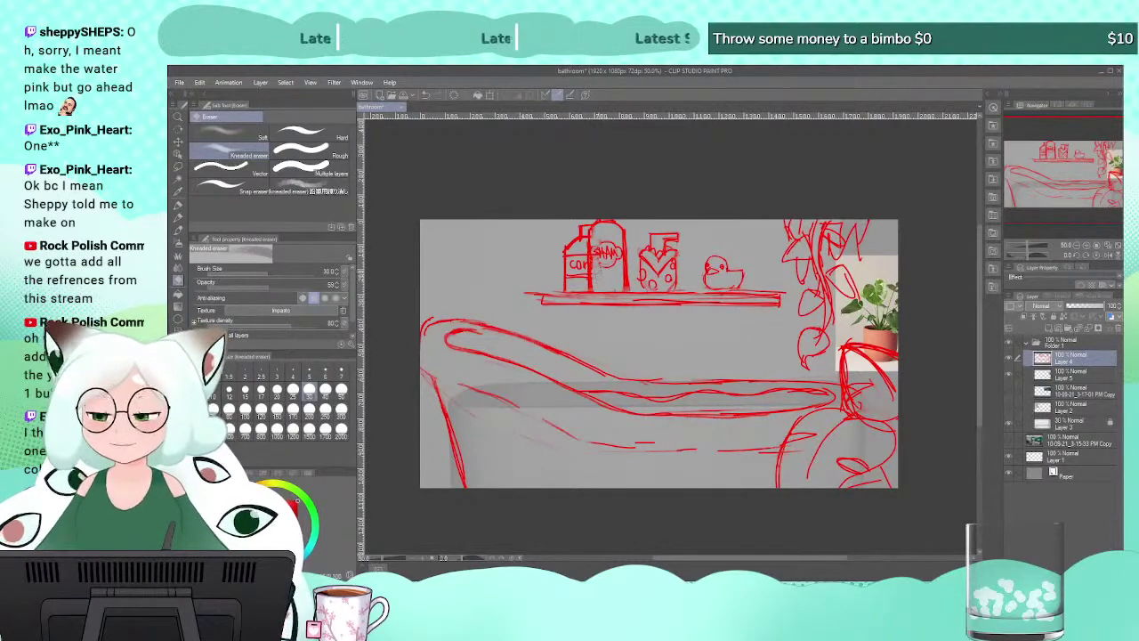
key("p")
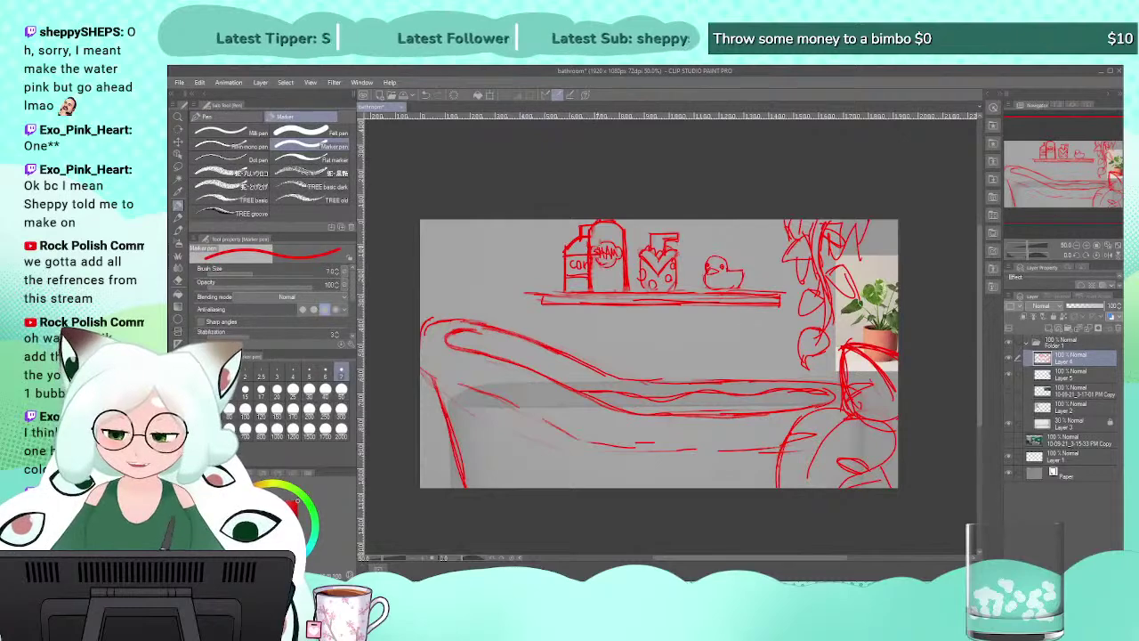
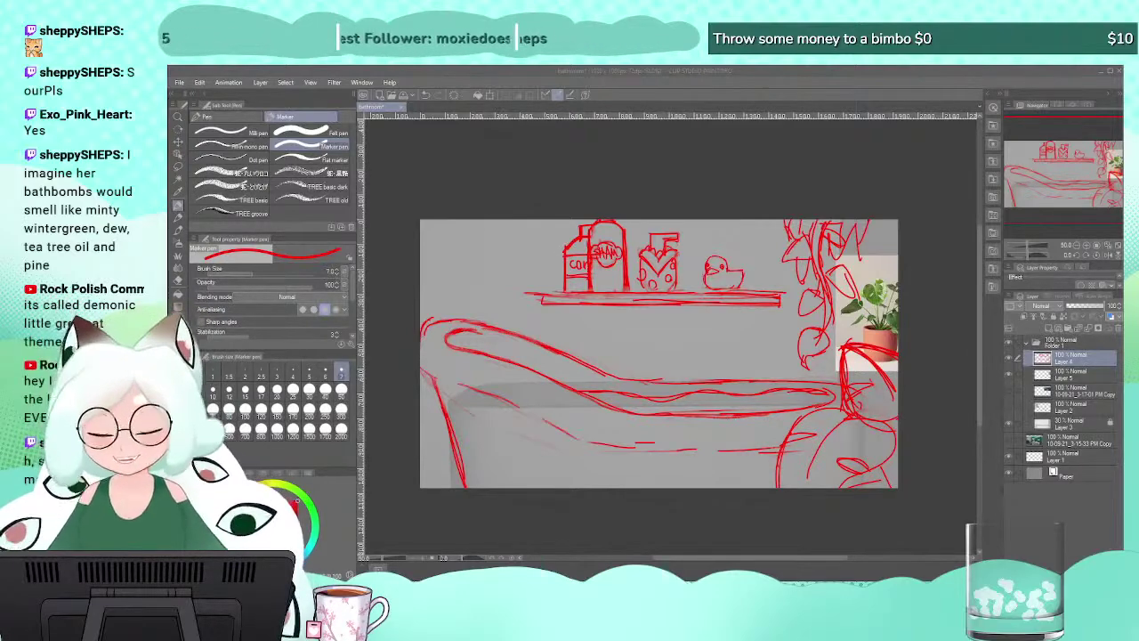
Lasso the rubber duck again, adjust its placement on the shelf with a small transformation, and clear the selection.
left_click(662, 392)
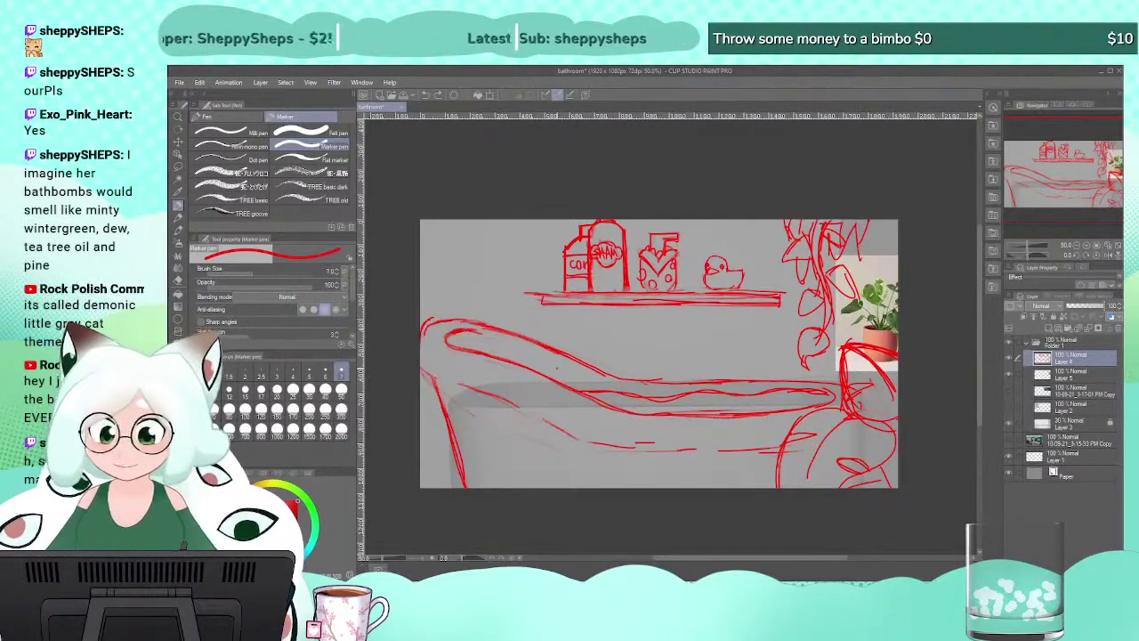
key("m")
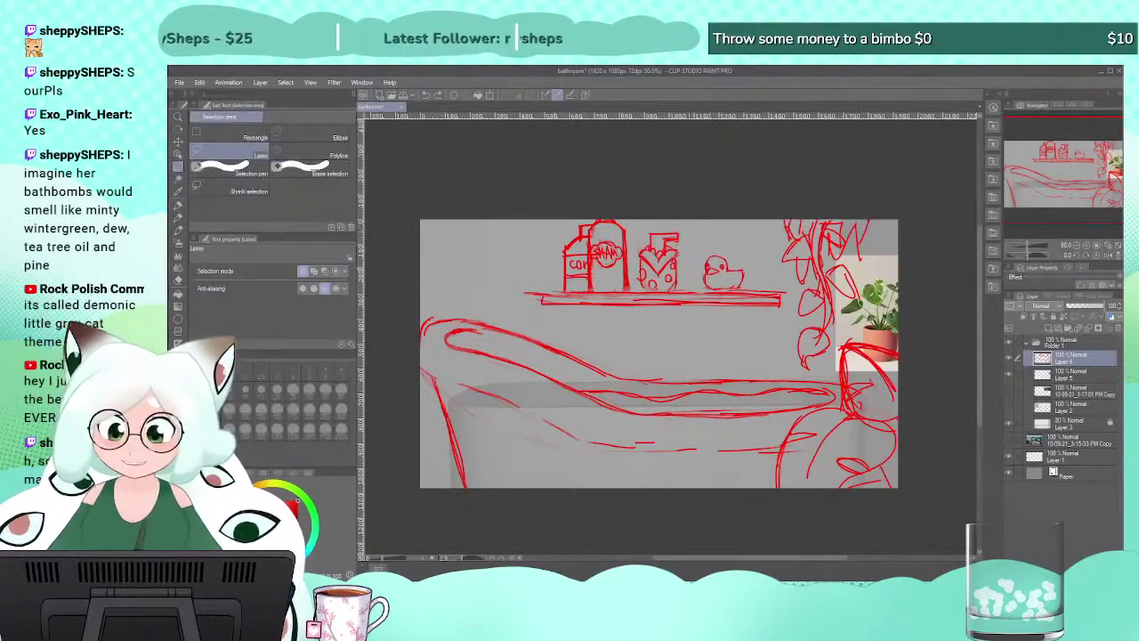
left_click_drag(699, 283, 725, 276)
left_click(767, 306)
left_click(701, 308)
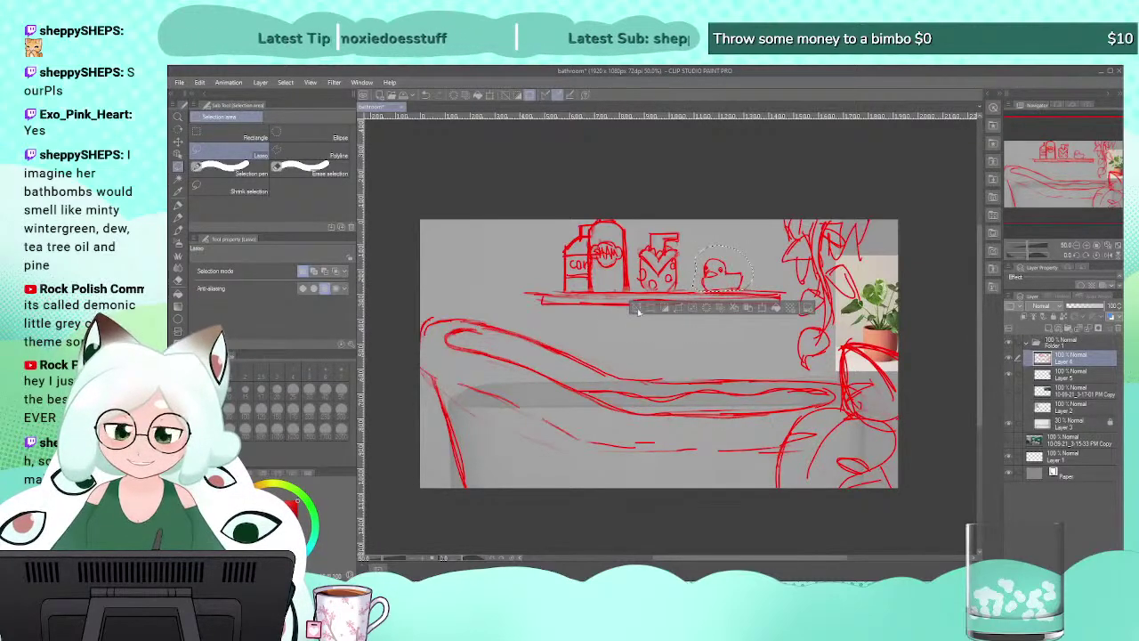
key("ctrl+d")
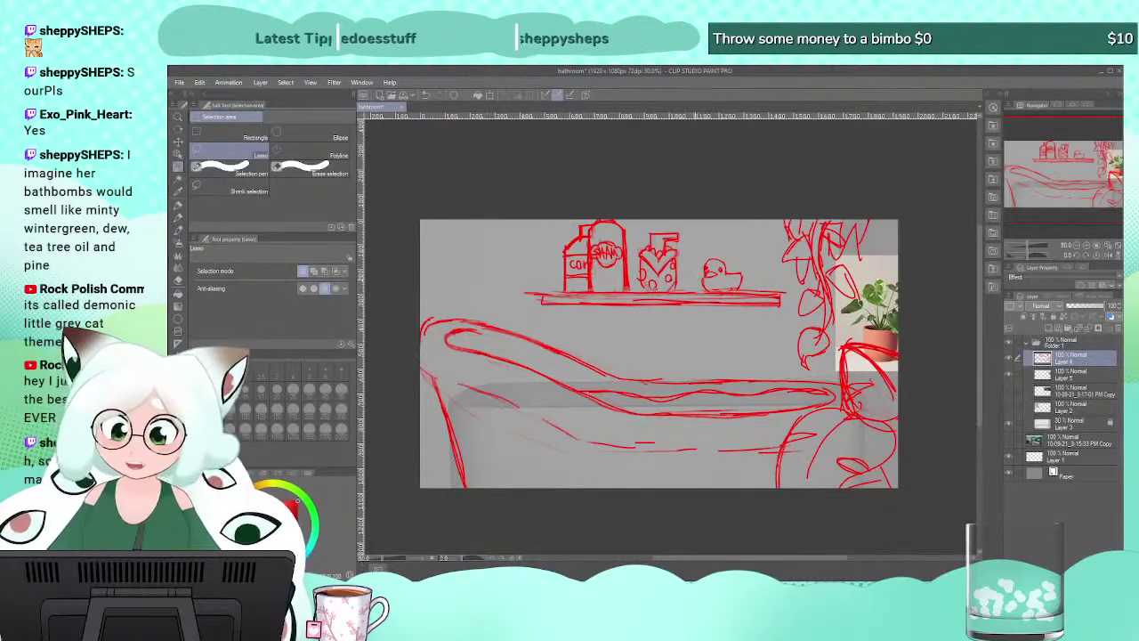
Try to move the rubber duck into the gap between the shampoo bottle and the heart-patterned bottle.
mouse_move(699, 278)
left_mouse_down()
mouse_move(744, 291)
mouse_move(688, 272)
mouse_move(614, 274)
mouse_move(626, 273)
left_mouse_up()
left_click(747, 307)
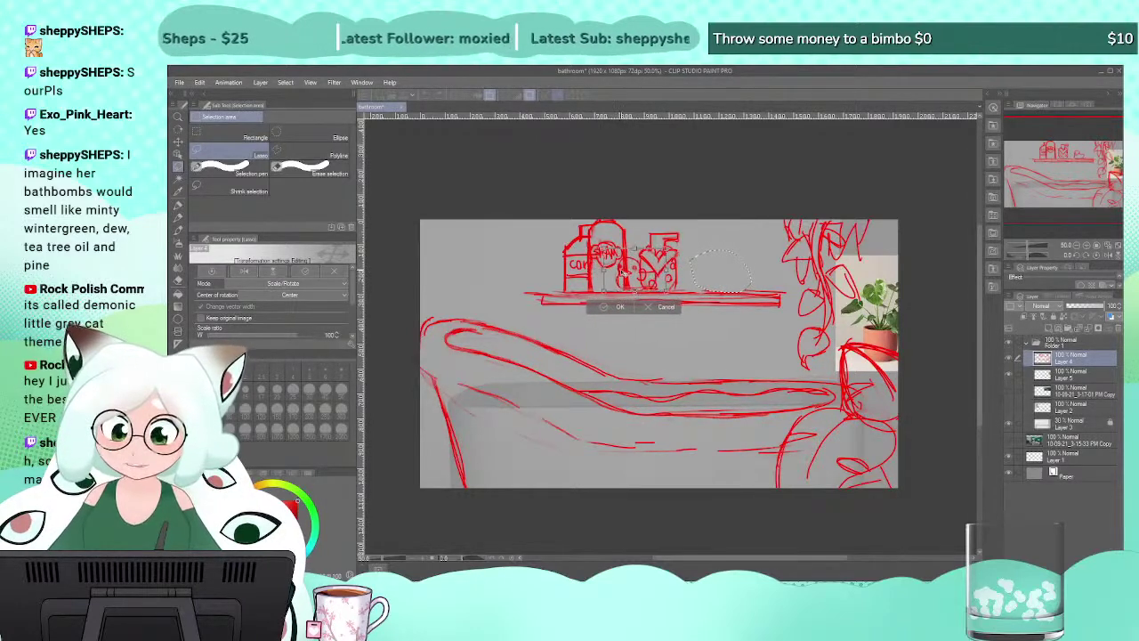
left_click(605, 306)
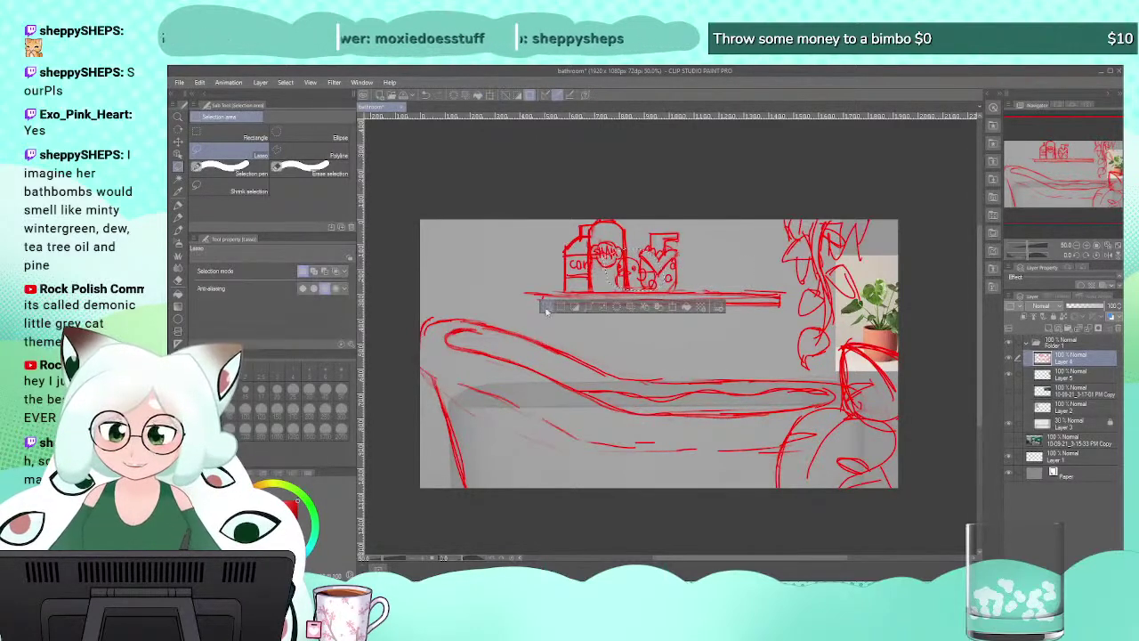
left_click(548, 307)
Try to clean up the overlapping lines around the duck and bottles with the kneaded eraser and the Rough eraser at size 20.
key("e")
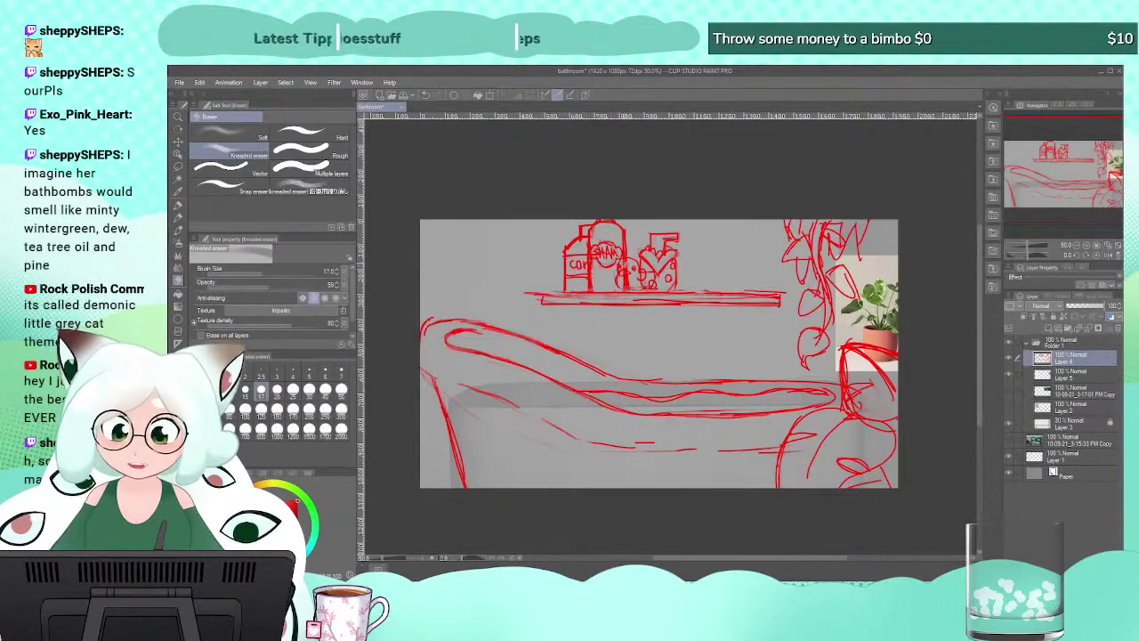
mouse_move(626, 265)
left_mouse_down()
mouse_move(627, 290)
mouse_move(629, 276)
left_mouse_up()
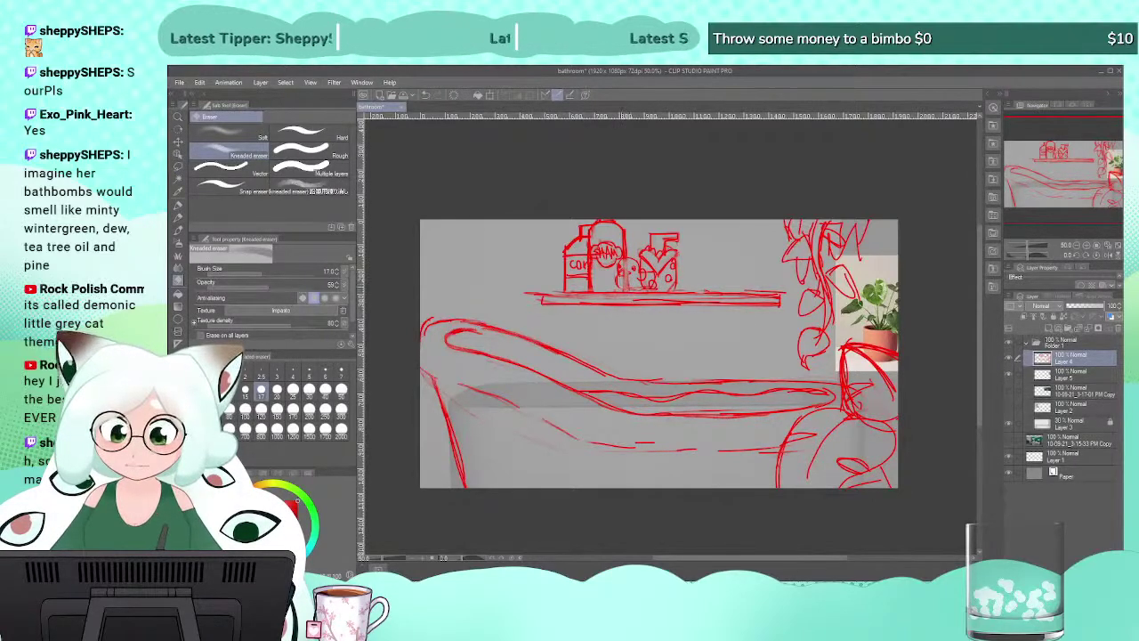
left_click(302, 156)
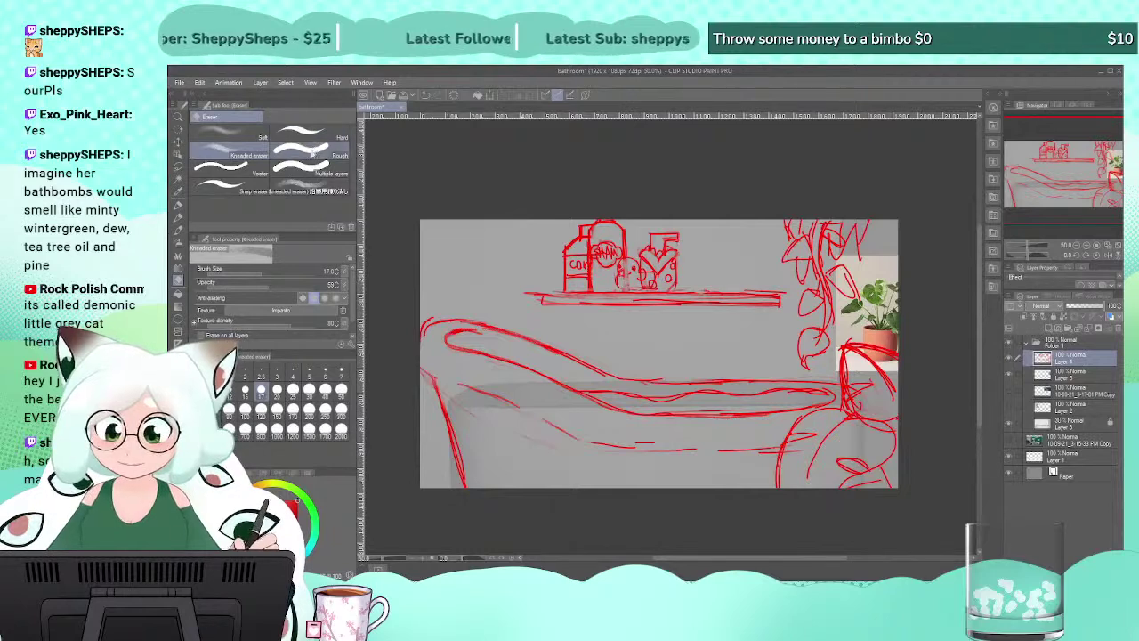
left_click(277, 389)
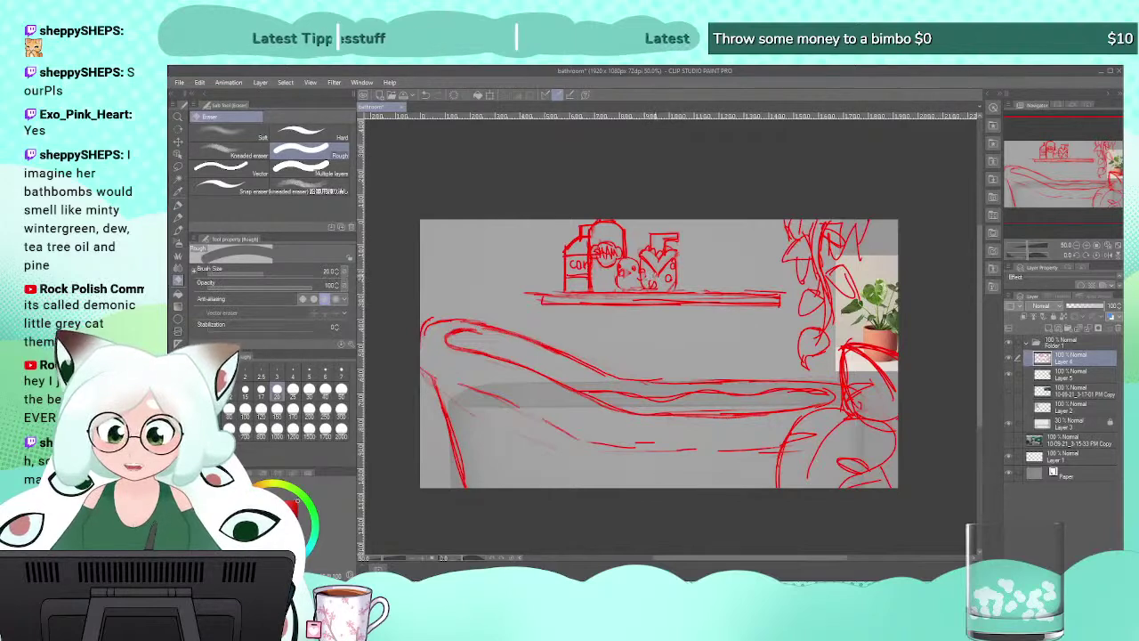
key("p")
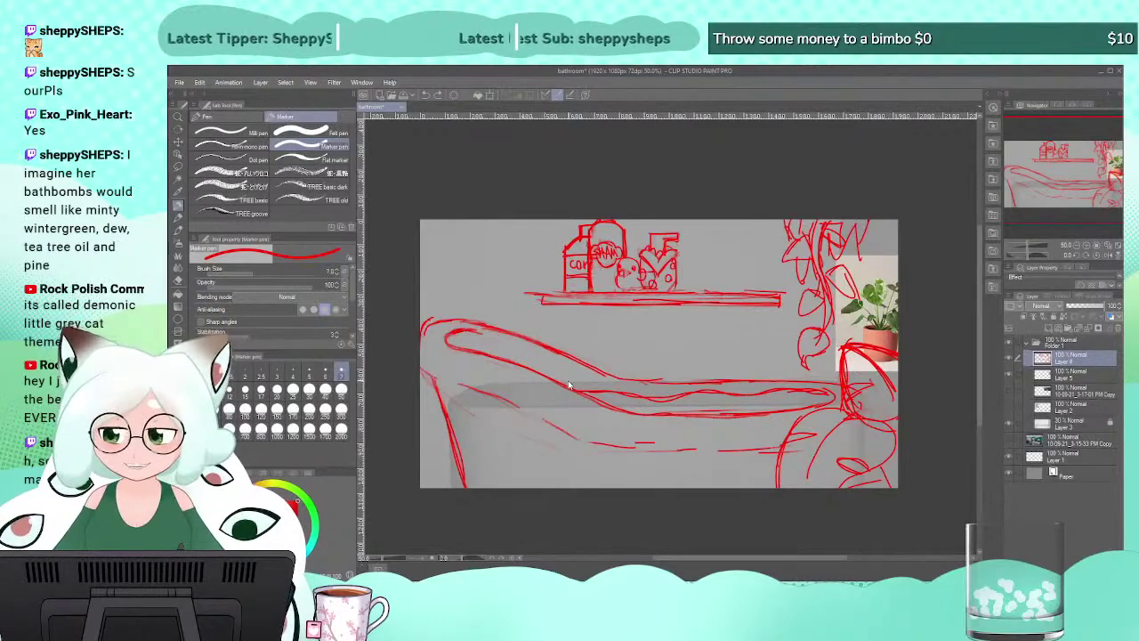
Undo the cleanup around the duck and move the rubber duck to the shelf end beside the hanging plant.
key("ctrl+z")
key("ctrl+z")
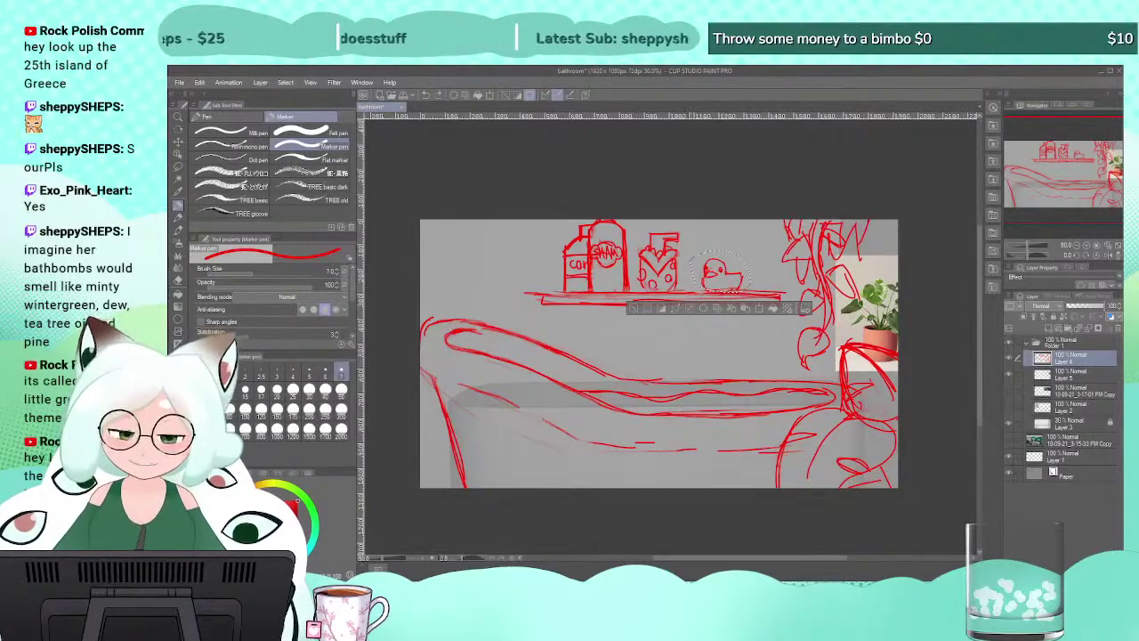
left_click(748, 309)
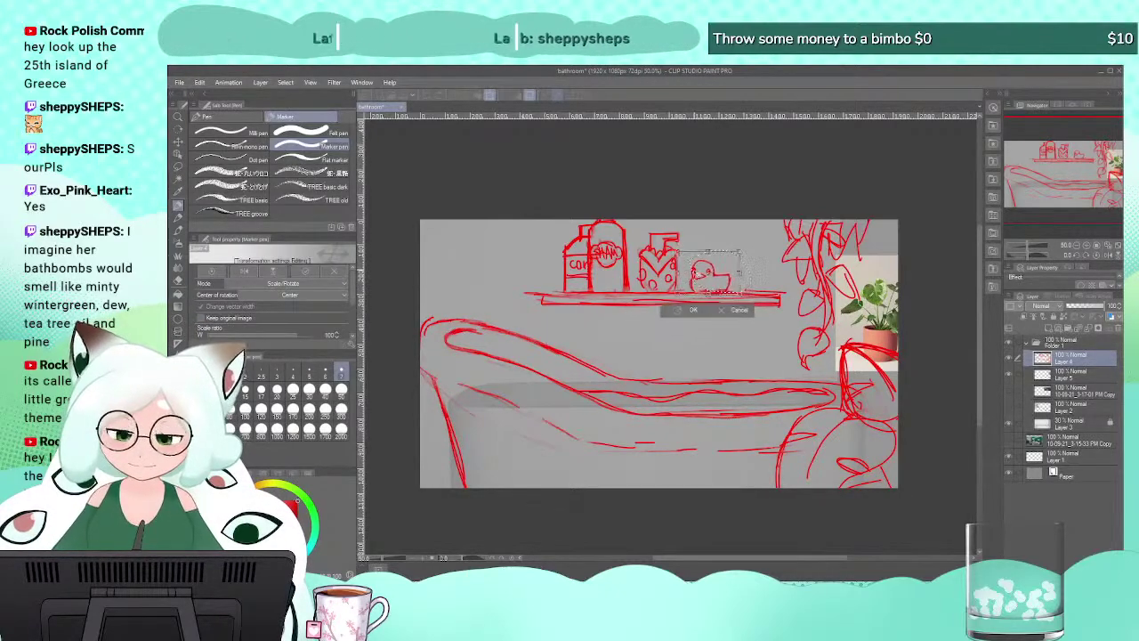
left_click_drag(707, 275, 756, 276)
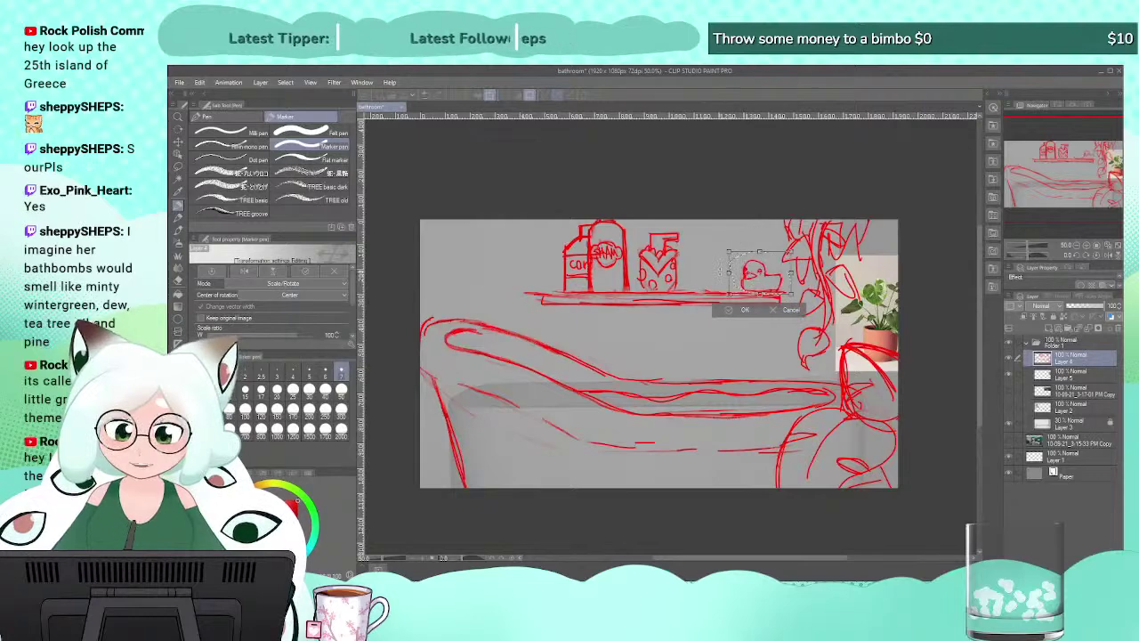
left_click(745, 309)
Try to sketch a rounded outline on the shelf between the heart-patterned bottle and the rubber duck.
key("p")
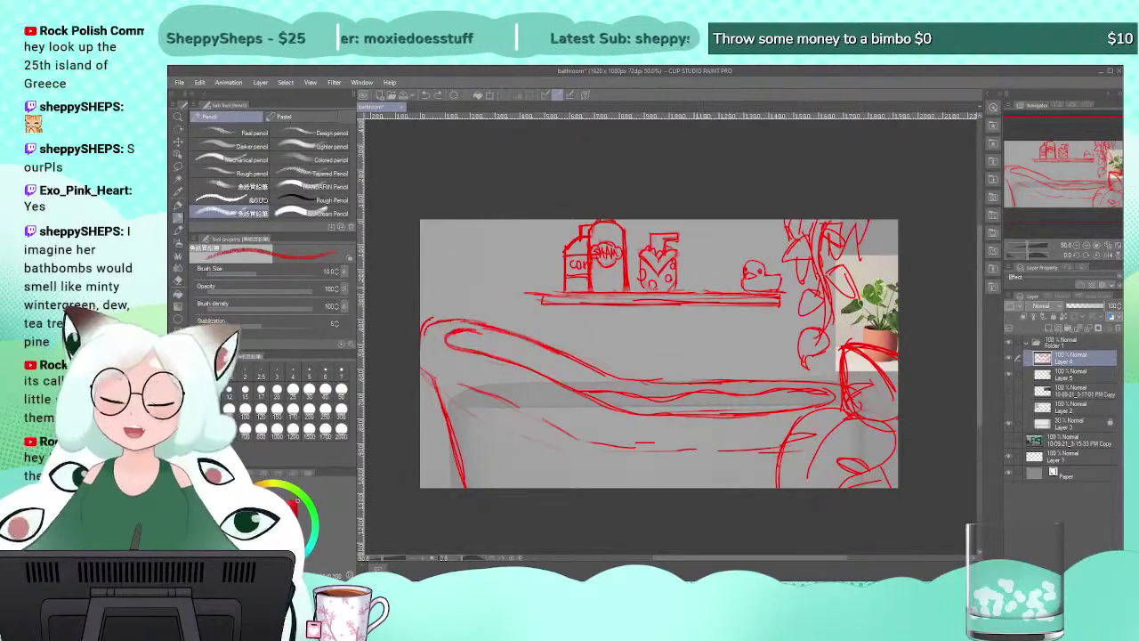
left_click_drag(741, 268, 704, 247)
key("ctrl+z")
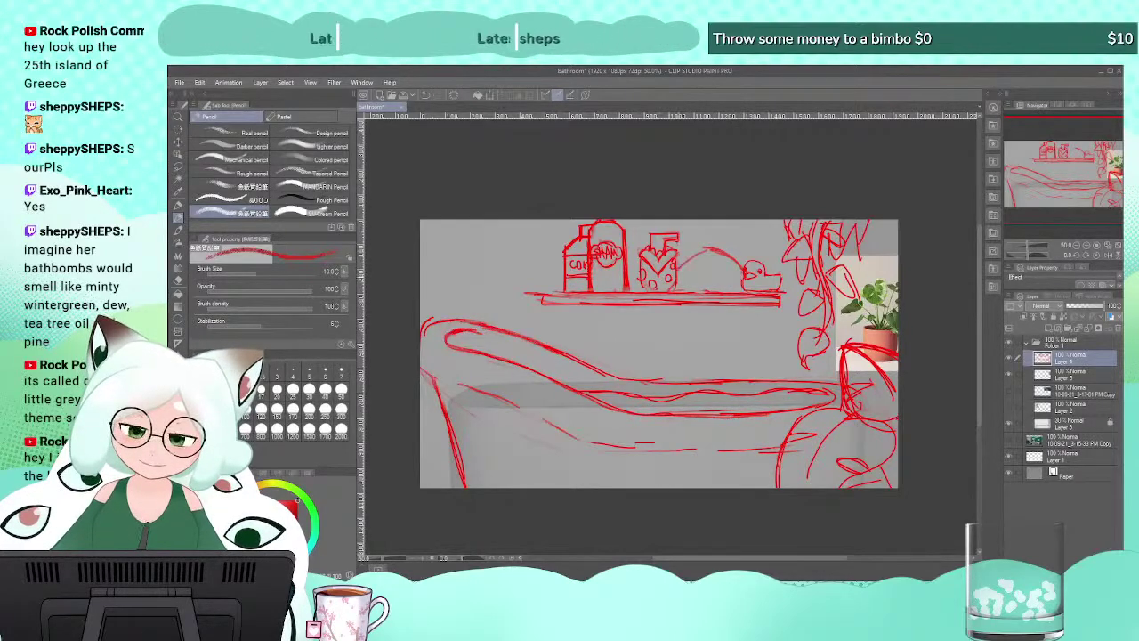
key("ctrl+z")
mouse_move(721, 256)
left_mouse_down()
mouse_move(742, 279)
mouse_move(680, 269)
mouse_move(725, 254)
mouse_move(710, 244)
mouse_move(713, 223)
mouse_move(746, 234)
mouse_move(741, 256)
left_mouse_up()
key("ctrl+z")
mouse_move(744, 255)
left_mouse_down()
mouse_move(725, 265)
mouse_move(744, 249)
mouse_move(724, 253)
left_mouse_up()
key("ctrl+z")
key("ctrl+z")
key("ctrl+z")
key("ctrl+z")
key("ctrl+z")
key("ctrl+z")
Sketch a round tied pouch between the heart-patterned bottle and the duck, cleaning overlapping lines with the Rough eraser at size 20.
mouse_move(727, 252)
left_mouse_down()
mouse_move(741, 234)
mouse_move(725, 239)
mouse_move(740, 233)
mouse_move(738, 292)
mouse_move(687, 293)
left_mouse_up()
key("e")
left_click_drag(705, 251, 685, 270)
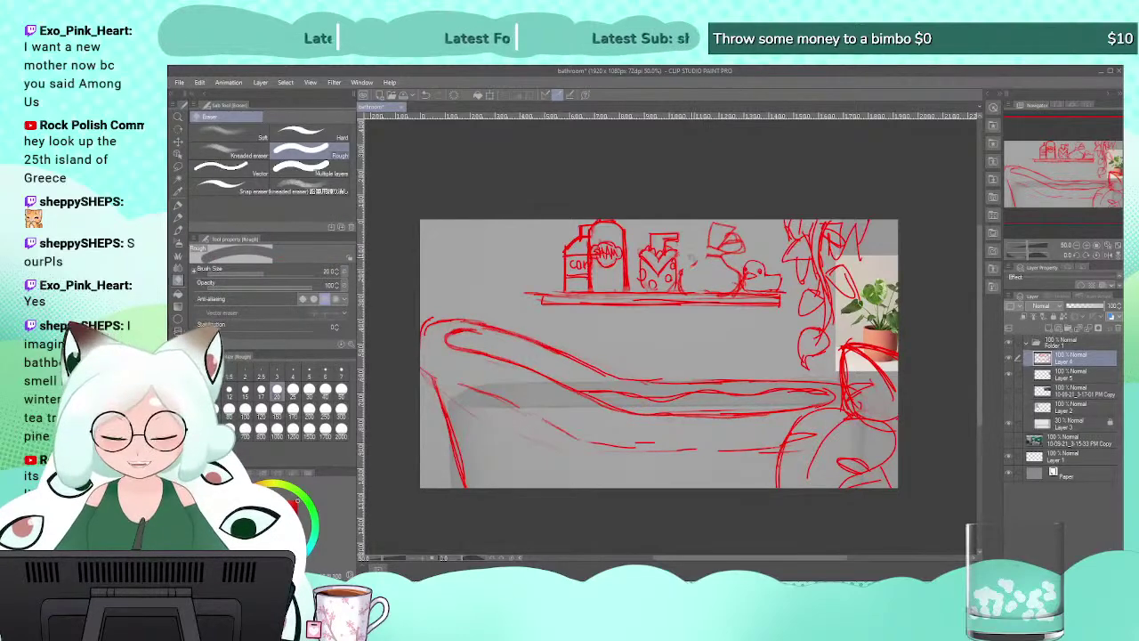
key("p")
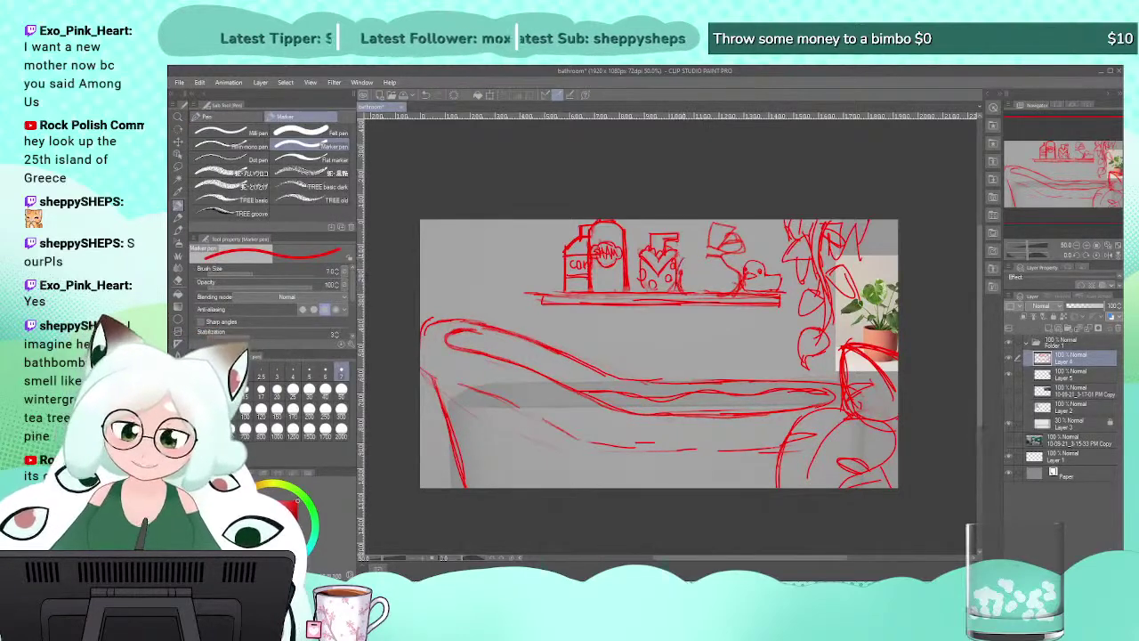
key("ctrl+z")
key("e")
mouse_move(680, 270)
left_mouse_down()
mouse_move(681, 294)
mouse_move(699, 259)
mouse_move(680, 268)
mouse_move(683, 291)
left_mouse_up()
key("p")
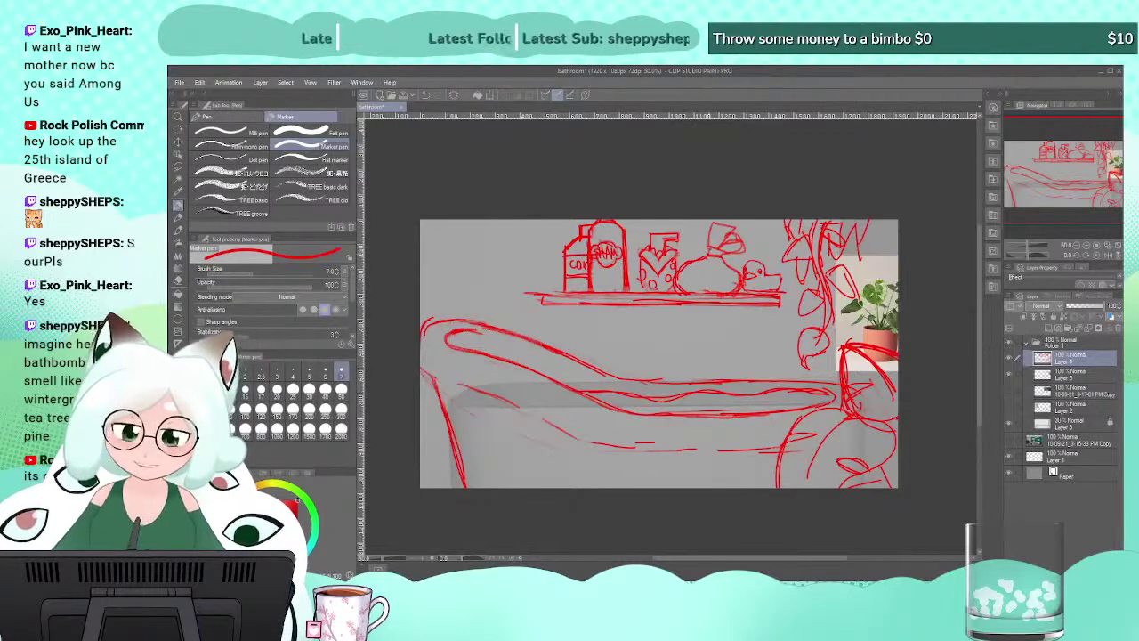
Lasso the pouch's gathered top and shift it slightly down toward the pouch body.
key("m")
left_click_drag(750, 250, 715, 258)
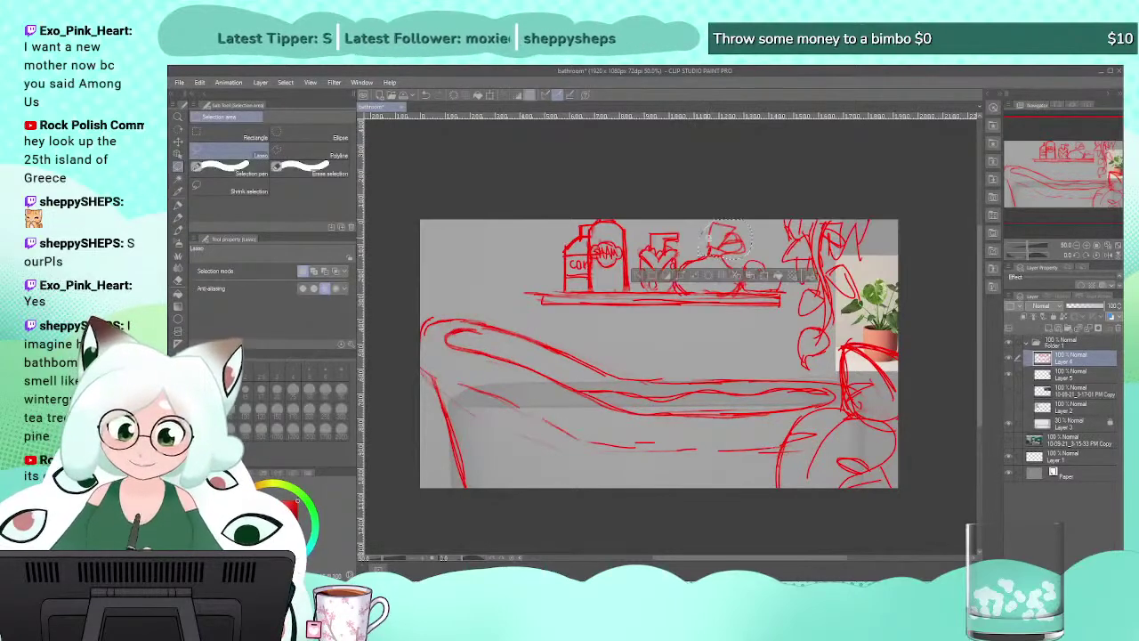
left_click(752, 276)
left_click_drag(727, 220, 726, 225)
left_click(692, 278)
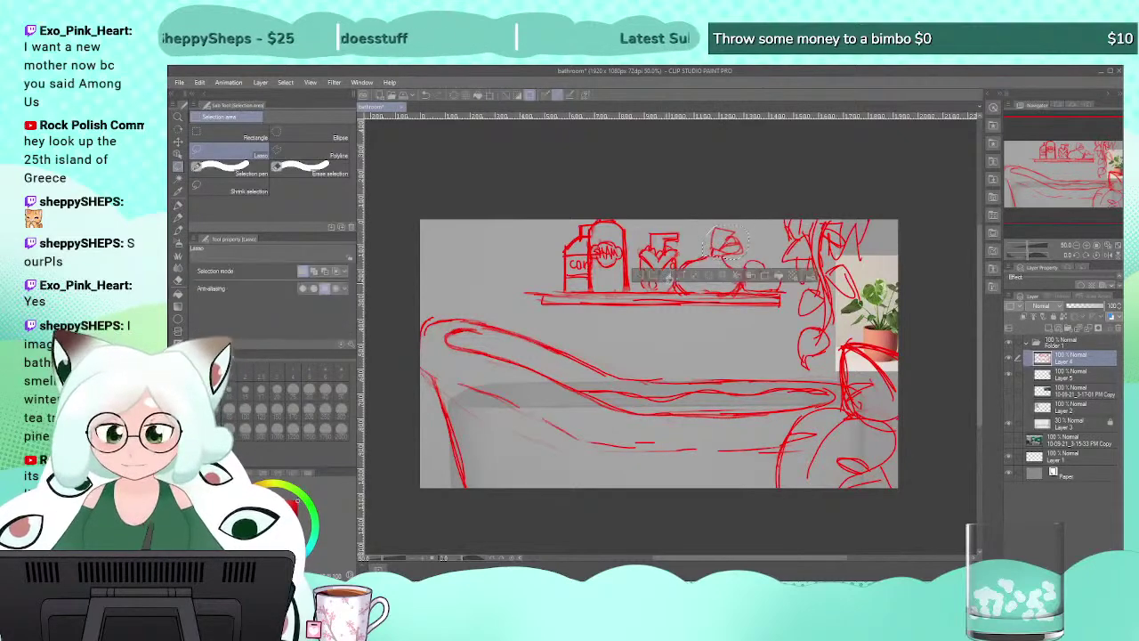
Try to draw a long vertical line down the wall beside the shelf's conditioner end with the marker pen.
key("p")
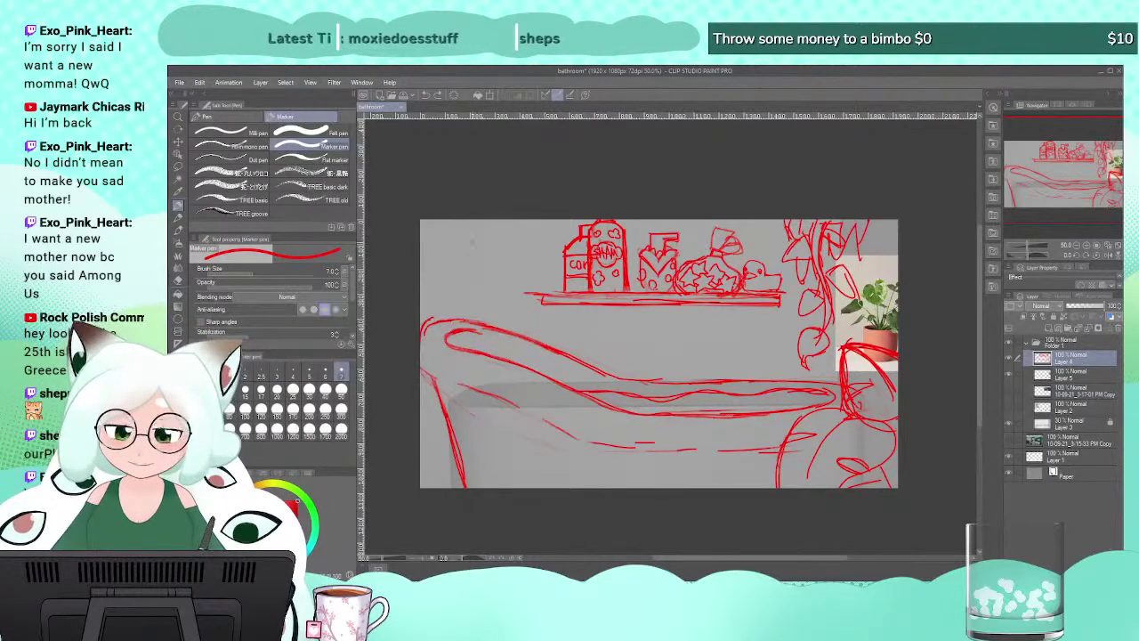
left_click_drag(499, 210, 510, 420)
key("ctrl+z")
mouse_move(527, 303)
left_mouse_down()
mouse_move(539, 536)
mouse_move(519, 166)
left_mouse_up()
key("ctrl+z")
key("ctrl+z")
left_click_drag(509, 219, 513, 488)
left_click_drag(516, 466, 516, 217)
key("ctrl+z")
key("ctrl+z")
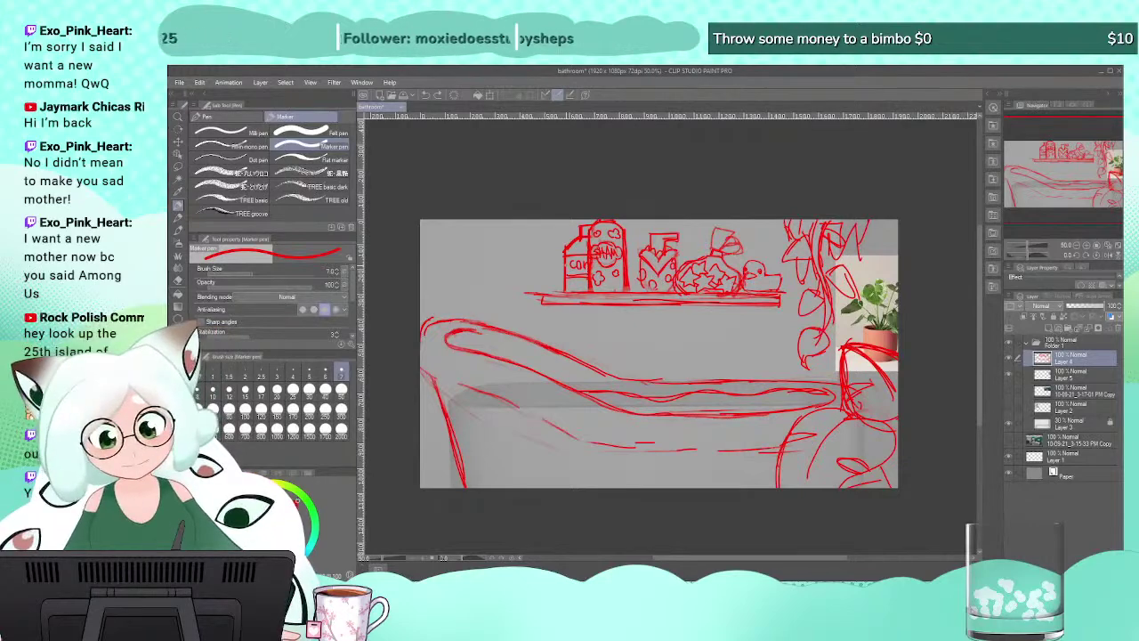
Hide the plant photo on Layer 5 and the tub shading on Layer 3, and draw a vertical wall line behind the hanging plant.
left_click(1008, 407)
left_click(1005, 437)
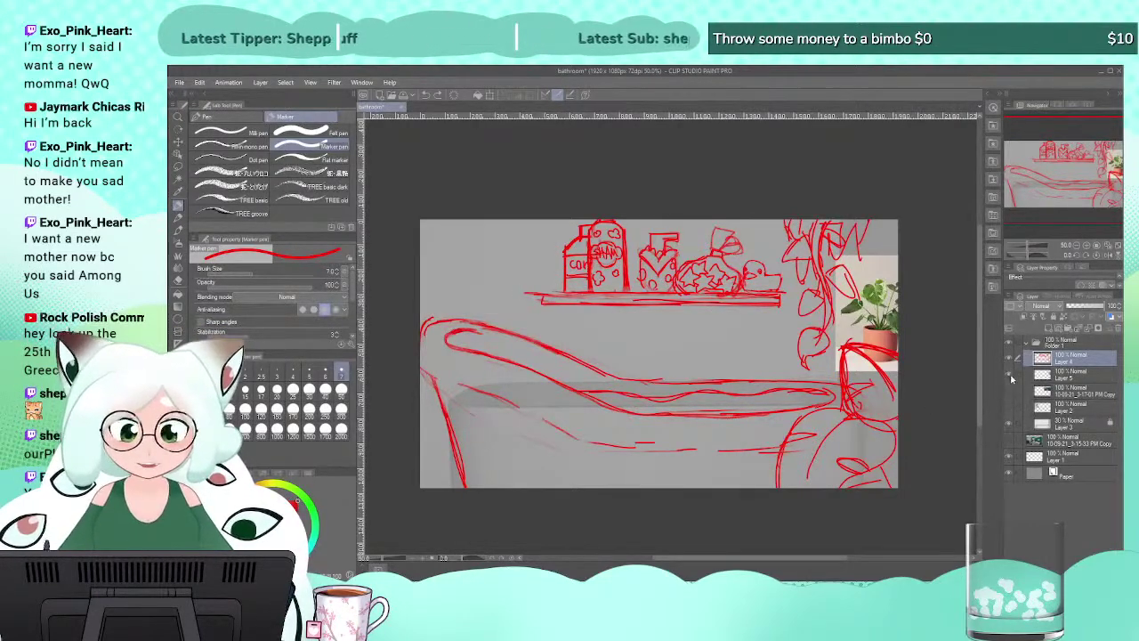
left_click(1009, 376)
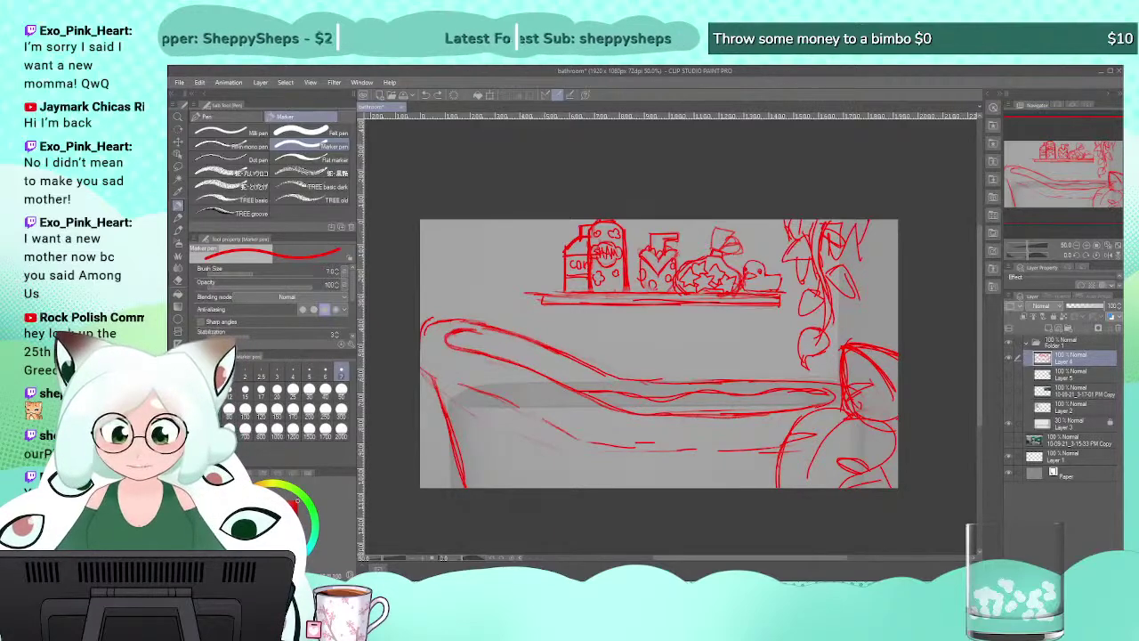
left_click_drag(834, 382, 835, 287)
key("ctrl+z")
left_click_drag(841, 220, 838, 311)
left_click(1009, 424)
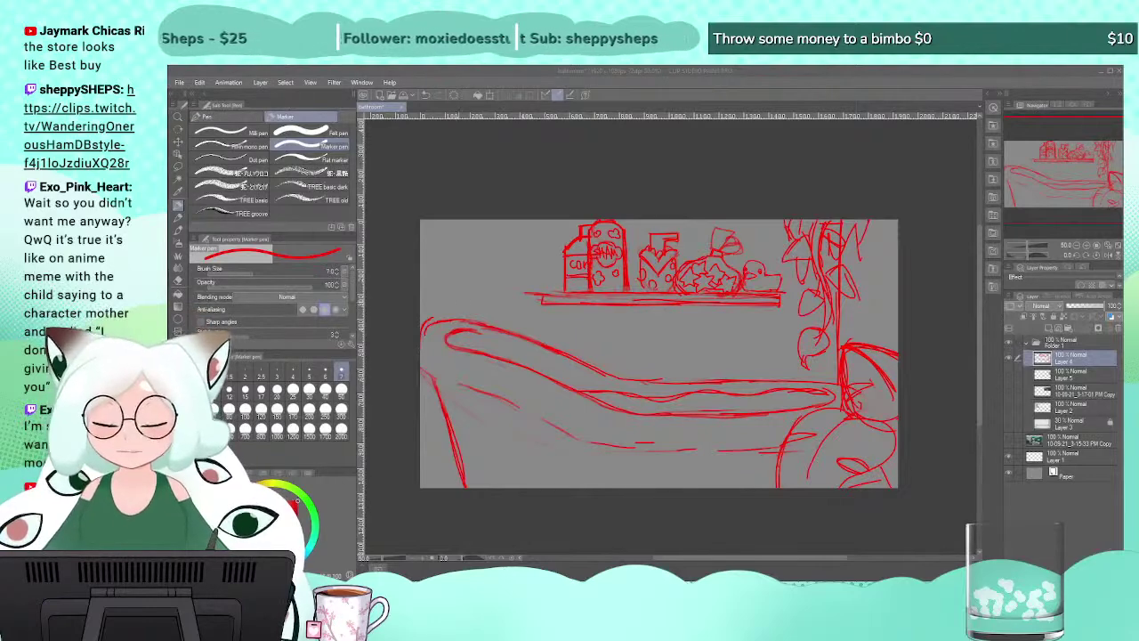
Redraw the bathtub's raised end where it meets the canvas edge, cleaning stray lines with the Rough eraser.
left_click_drag(421, 370, 434, 383)
key("ctrl+z")
left_click_drag(423, 332, 434, 387)
key("e")
key("ctrl+z")
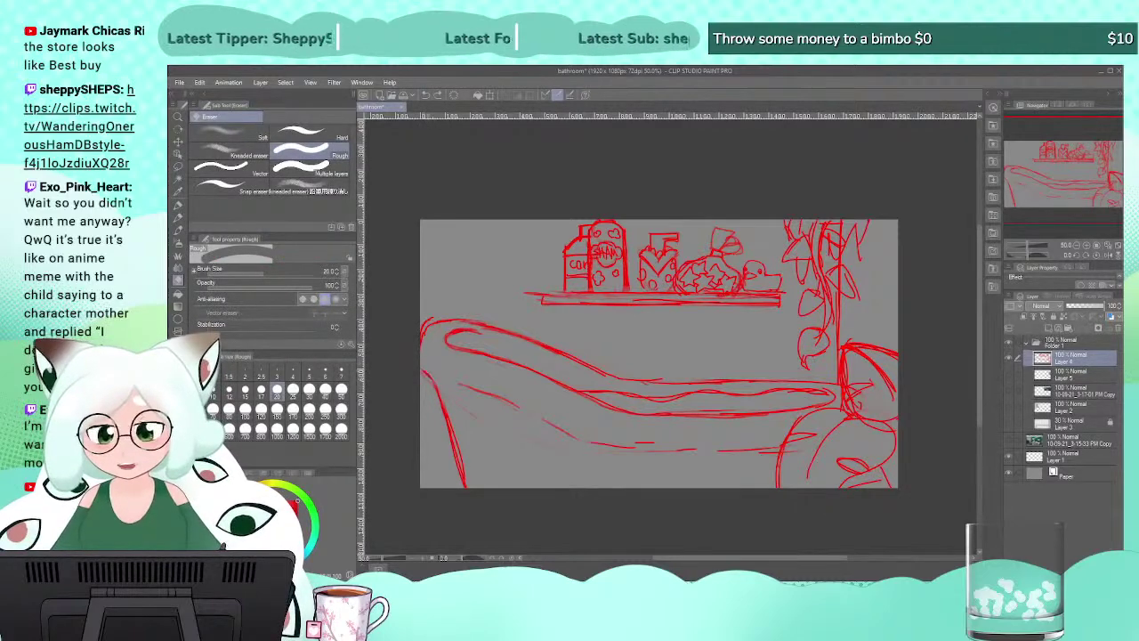
key("p")
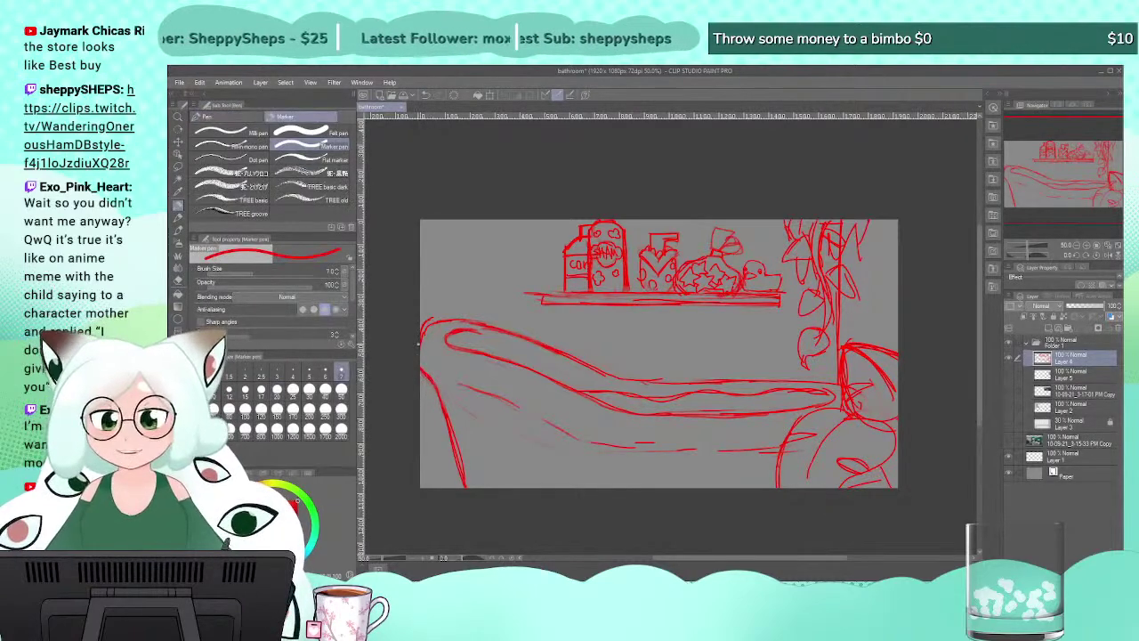
key("e")
mouse_move(423, 343)
left_mouse_down()
mouse_move(432, 326)
mouse_move(465, 316)
mouse_move(511, 331)
left_mouse_up()
key("p")
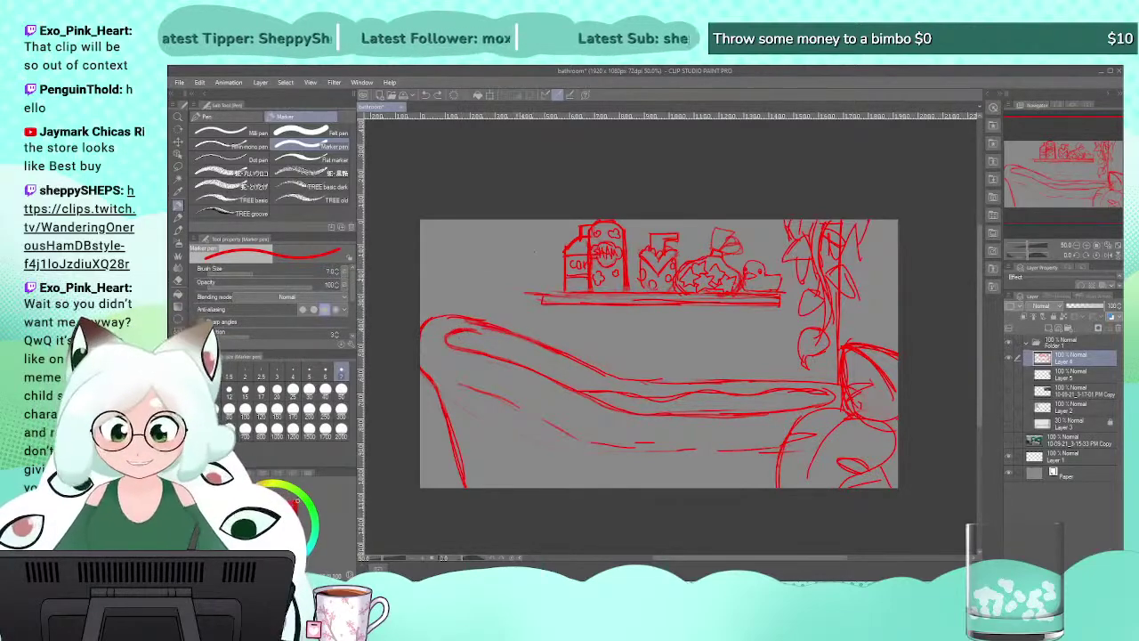
Try several vertical curtain lines running from the canvas's upper edge toward the tub near the conditioner bottle.
left_click_drag(534, 321, 532, 220)
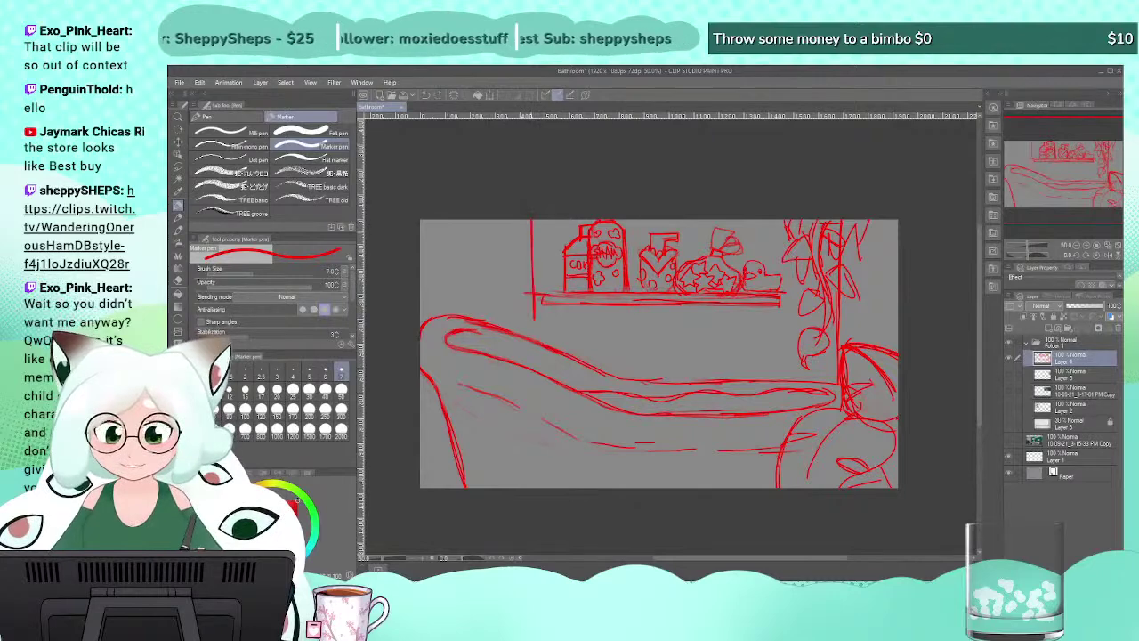
key("ctrl+z")
mouse_move(536, 342)
left_mouse_down()
mouse_move(531, 220)
mouse_move(533, 338)
mouse_move(508, 221)
mouse_move(555, 348)
left_mouse_up()
key("ctrl+z")
key("ctrl+z")
key("ctrl+z")
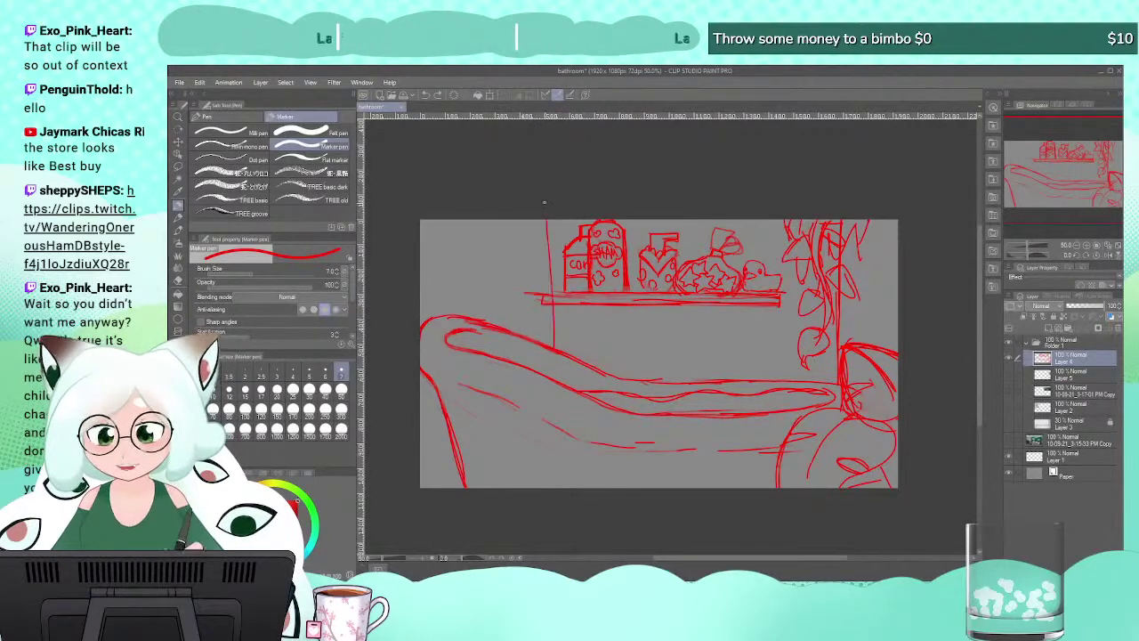
left_click_drag(550, 250, 553, 342)
left_click_drag(518, 221, 518, 353)
left_click_drag(518, 221, 522, 334)
key("ctrl+z")
key("ctrl+z")
key("ctrl+z")
key("ctrl+z")
left_click_drag(562, 221, 569, 356)
key("ctrl+z")
key("ctrl+z")
key("ctrl+z")
Draw vertical curtain fold lines between the conditioner bottle and the nearest canvas edge, extending the curtain below the raised tub end.
left_click_drag(566, 218, 580, 360)
mouse_move(527, 219)
left_mouse_down()
mouse_move(532, 359)
mouse_move(507, 327)
left_mouse_up()
left_click_drag(481, 237, 474, 318)
left_click_drag(435, 218, 436, 317)
left_click_drag(429, 222, 433, 320)
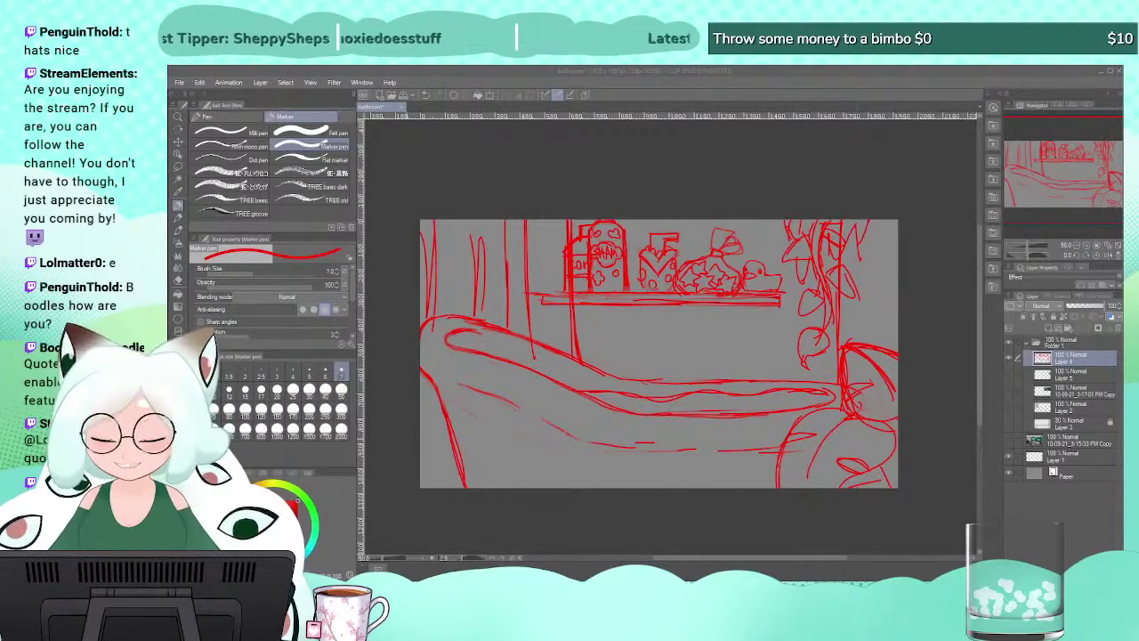
left_click(422, 361)
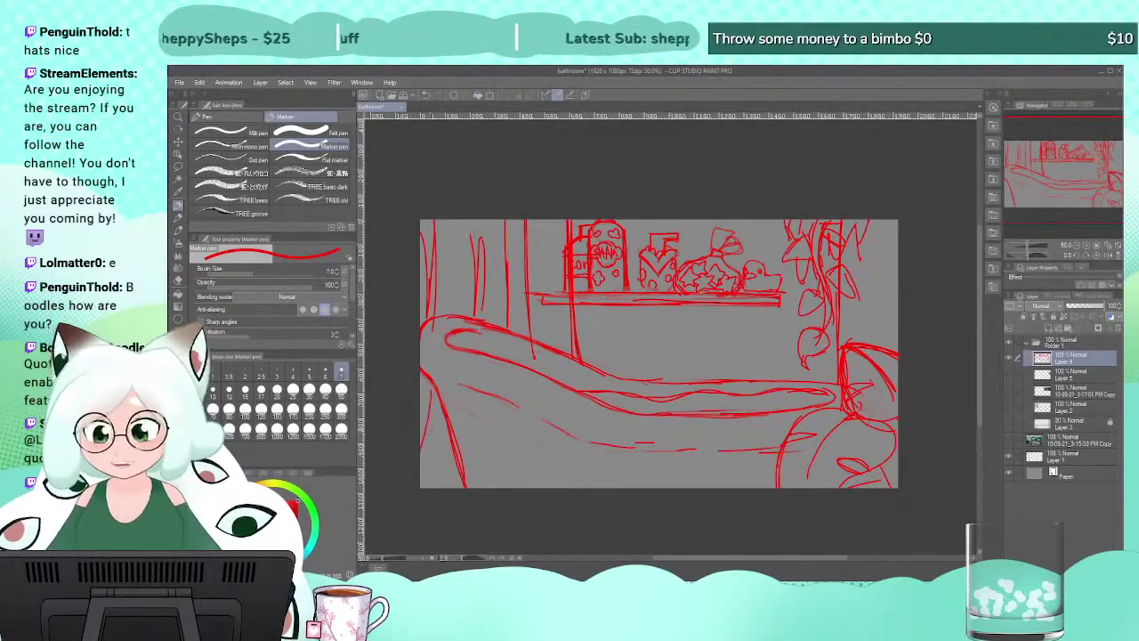
left_click_drag(422, 391, 435, 459)
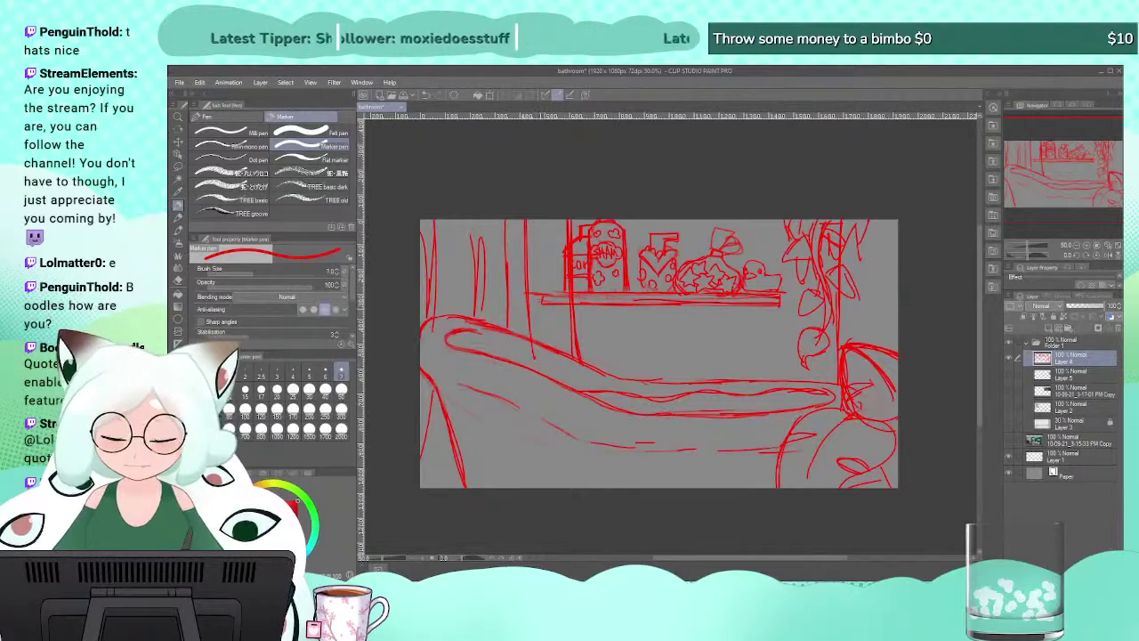
Erase the curtain line crossing the shelf and below it with the Rough eraser, and redraw the shelf's upper edge.
key("e")
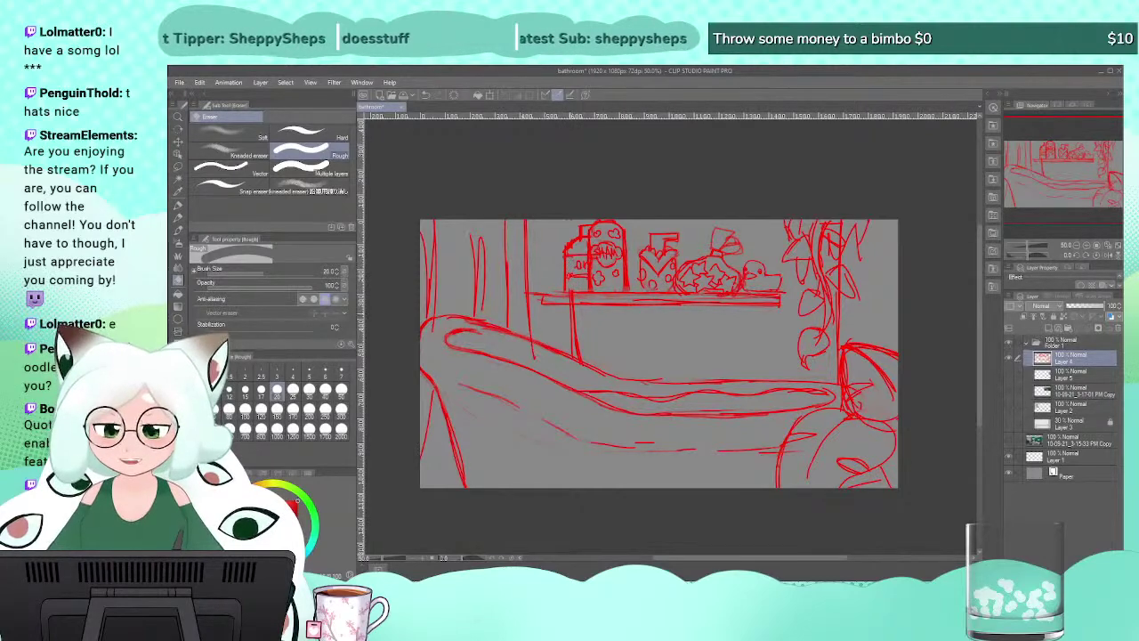
left_click_drag(573, 308, 578, 354)
left_click_drag(571, 292, 573, 301)
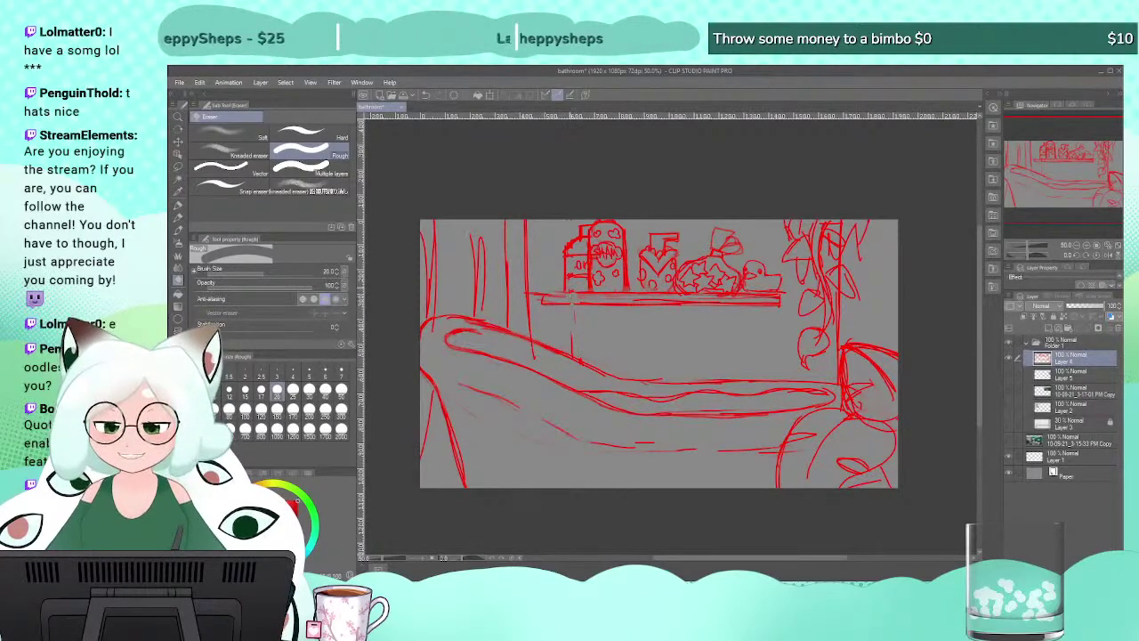
key("p")
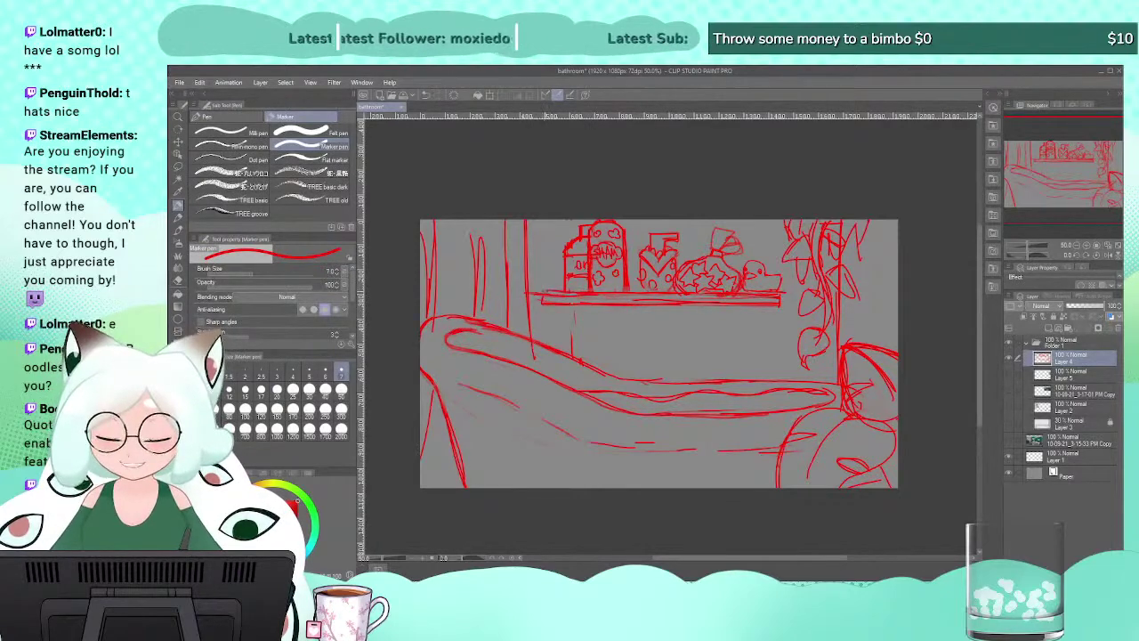
left_click_drag(560, 293, 593, 295)
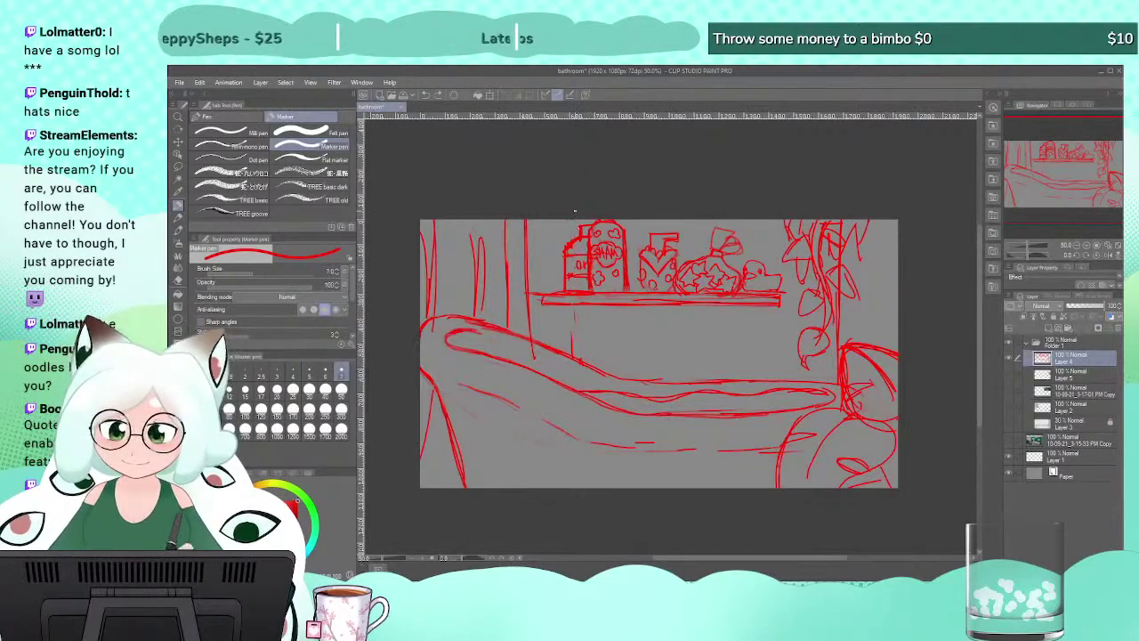
Redraw the curtain's inner edge from the canvas's upper edge through the conditioner bottle down to the tub rim.
left_click_drag(573, 267, 600, 382)
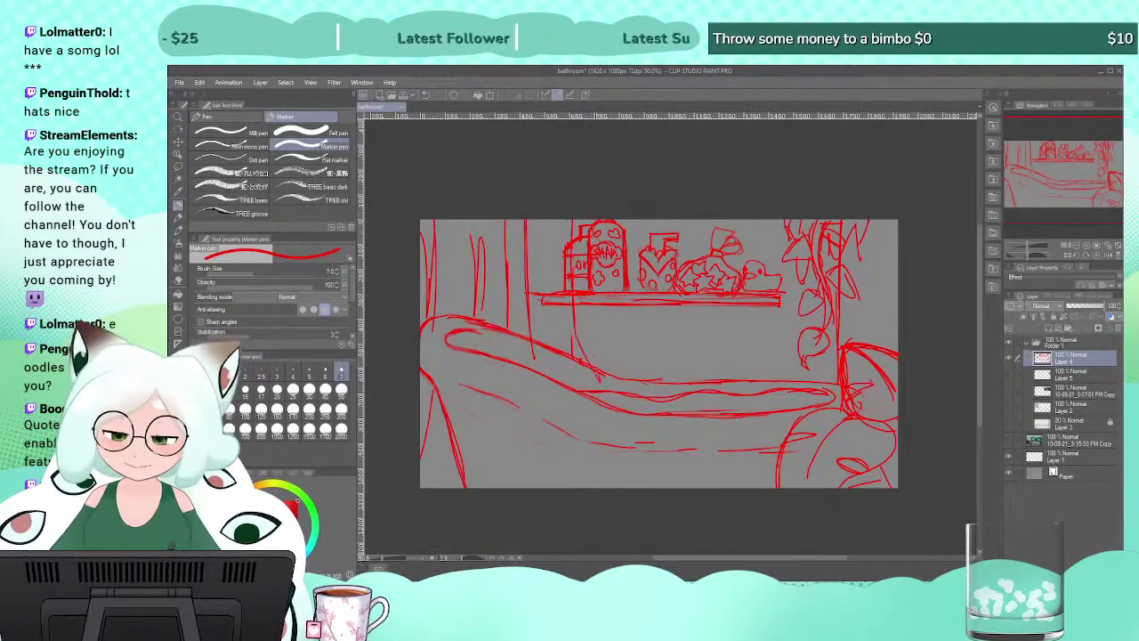
mouse_move(576, 332)
left_mouse_down()
mouse_move(597, 367)
mouse_move(573, 212)
left_mouse_up()
key("ctrl+z")
key("ctrl+z")
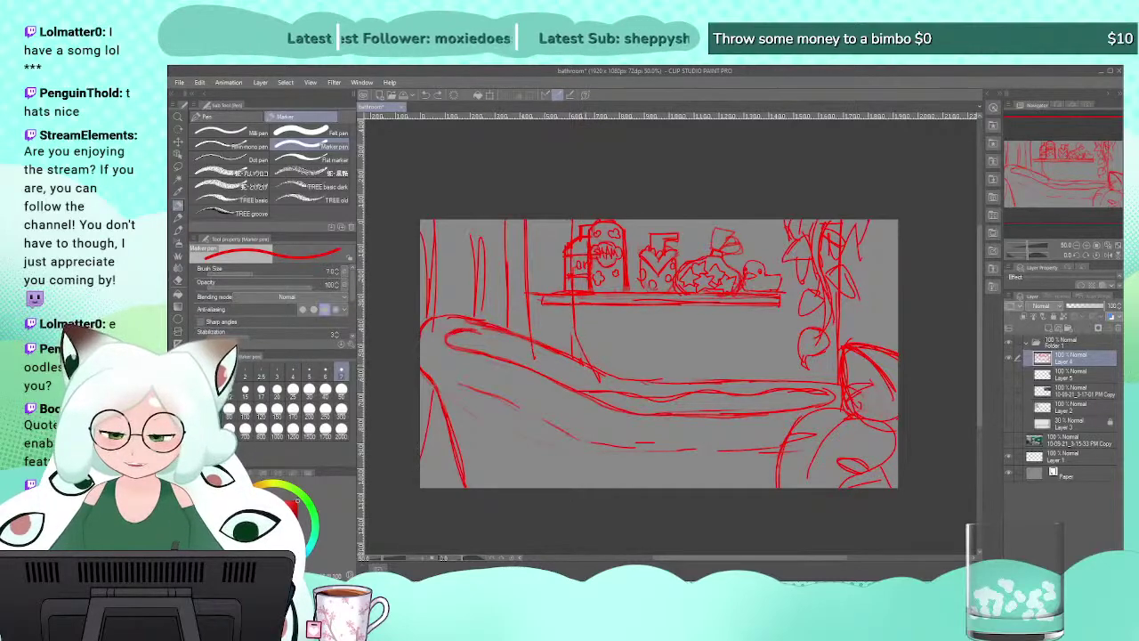
key("ctrl+z")
left_click_drag(588, 371, 574, 219)
left_click_drag(574, 277, 583, 361)
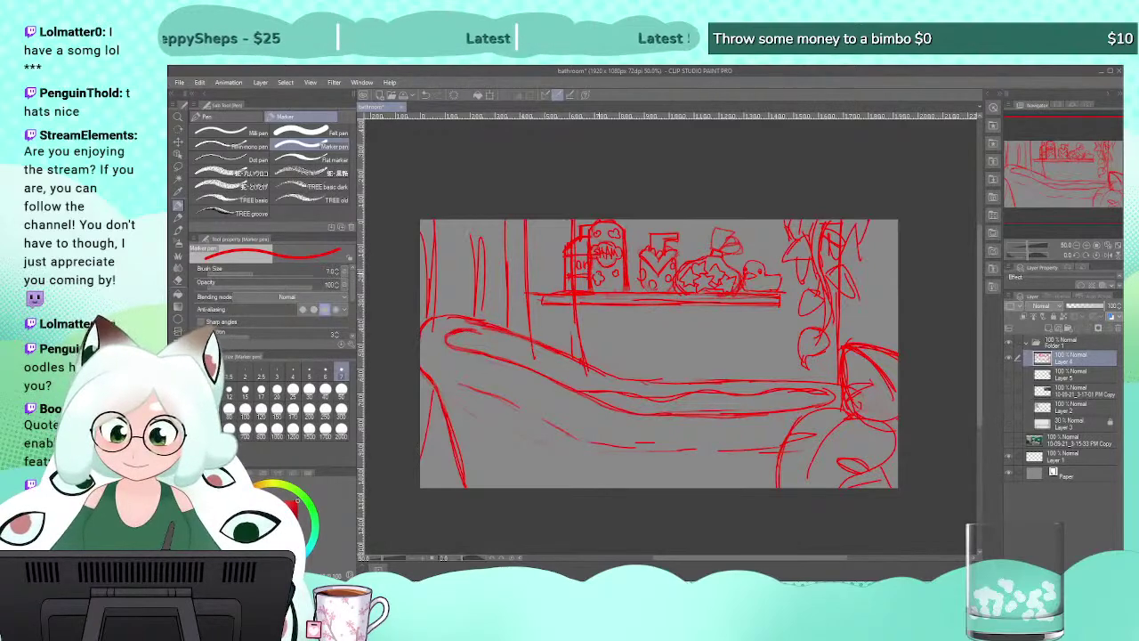
Flip the canvas view horizontally, sketch another leafy vine between the hanging plant and the canvas edge, and flip the view back.
left_click(1109, 255)
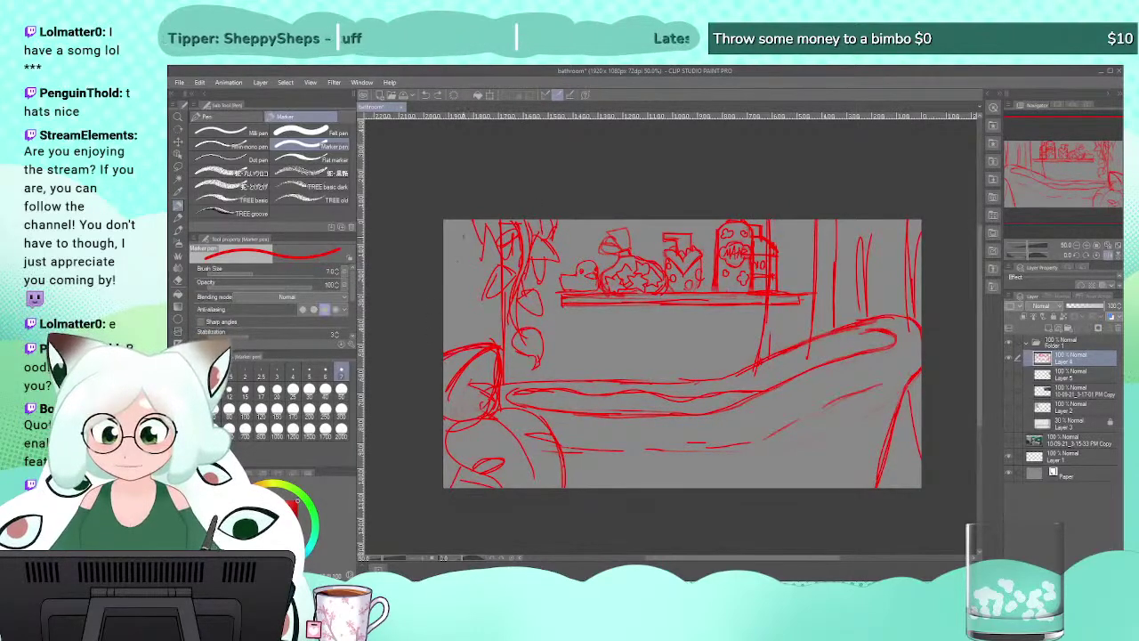
mouse_move(466, 223)
left_mouse_down()
mouse_move(458, 283)
mouse_move(480, 328)
left_mouse_up()
mouse_move(464, 265)
left_mouse_down()
mouse_move(485, 287)
mouse_move(461, 301)
left_mouse_up()
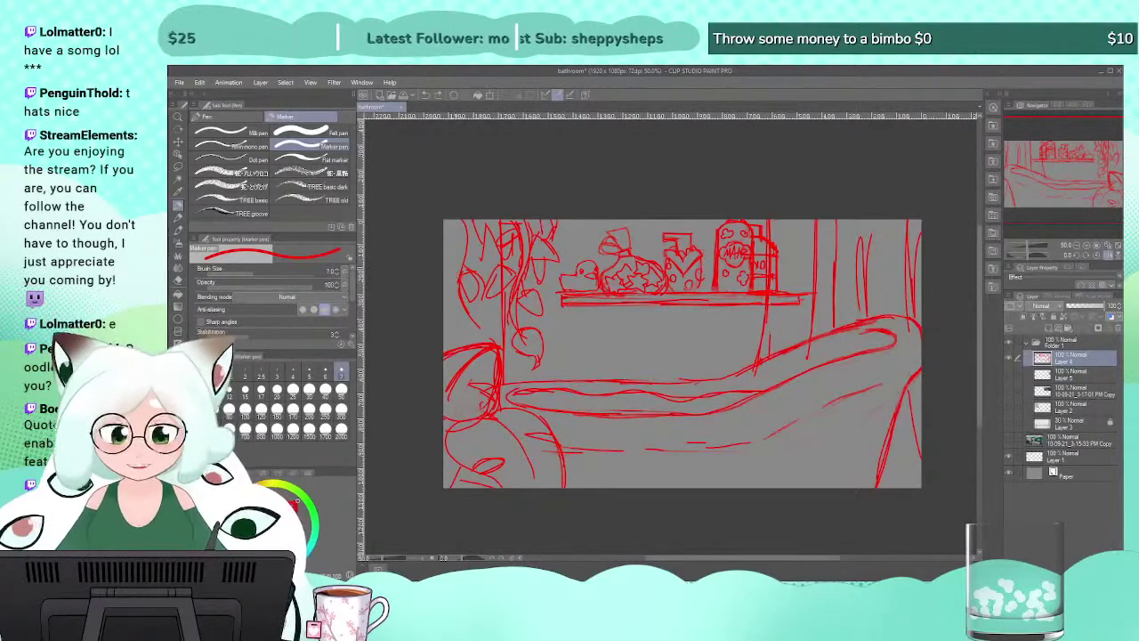
left_click_drag(455, 255, 464, 264)
mouse_move(477, 331)
left_mouse_down()
mouse_move(466, 311)
mouse_move(476, 330)
left_mouse_up()
mouse_move(483, 233)
left_mouse_down()
mouse_move(472, 251)
mouse_move(447, 235)
left_mouse_up()
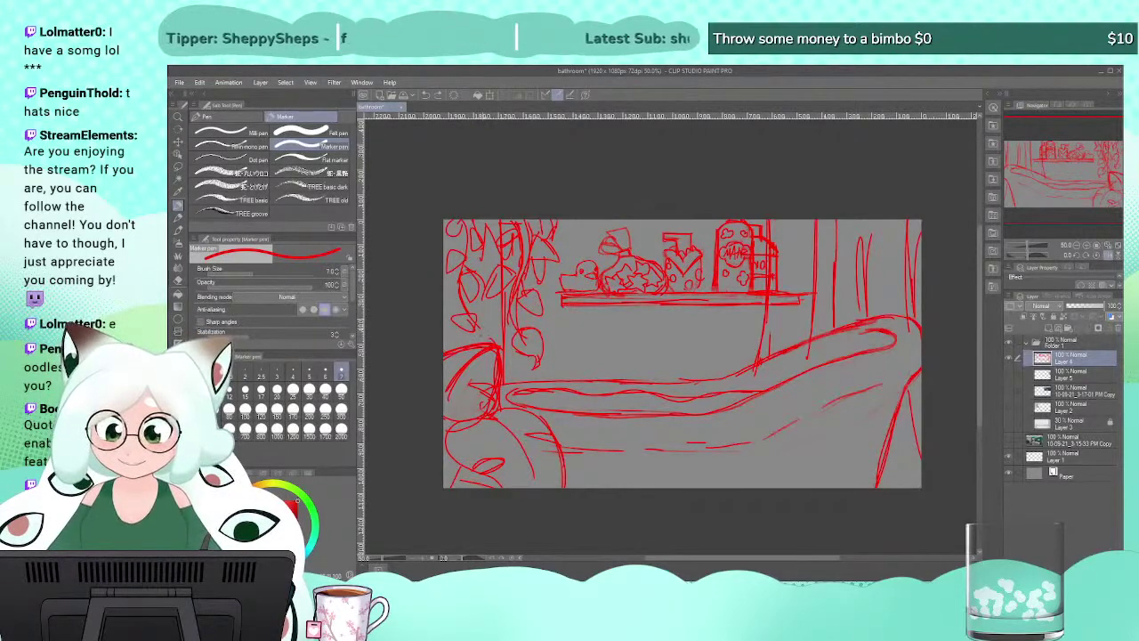
left_click(1107, 257)
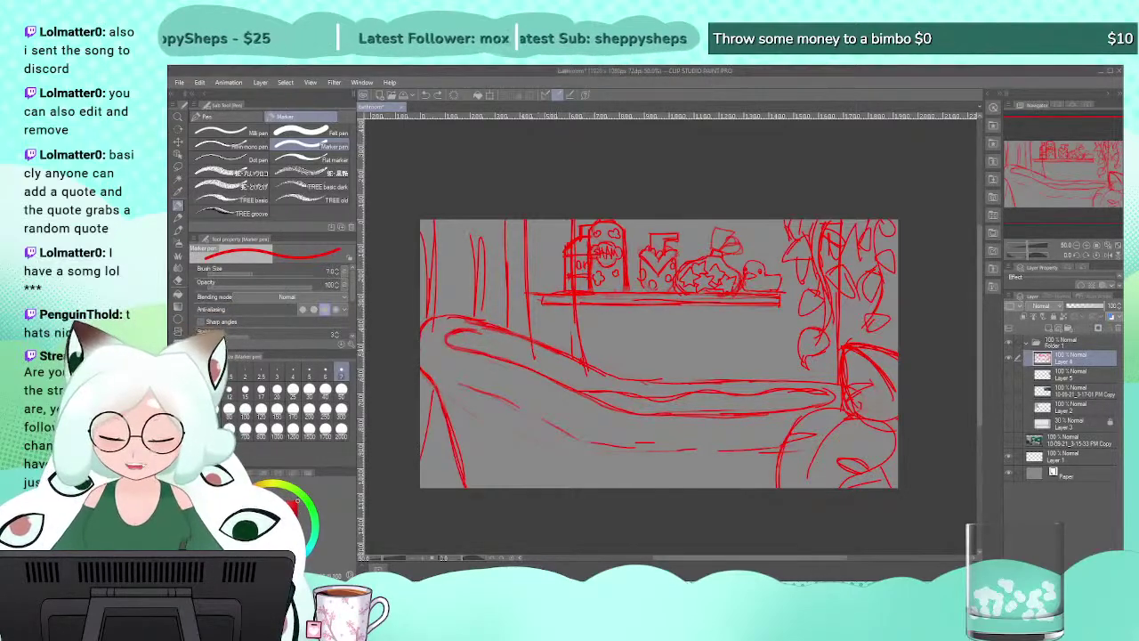
mouse_move(562, 356)
left_mouse_down()
mouse_move(607, 378)
mouse_move(576, 361)
mouse_move(654, 386)
mouse_move(731, 388)
left_mouse_up()
key("ctrl+z")
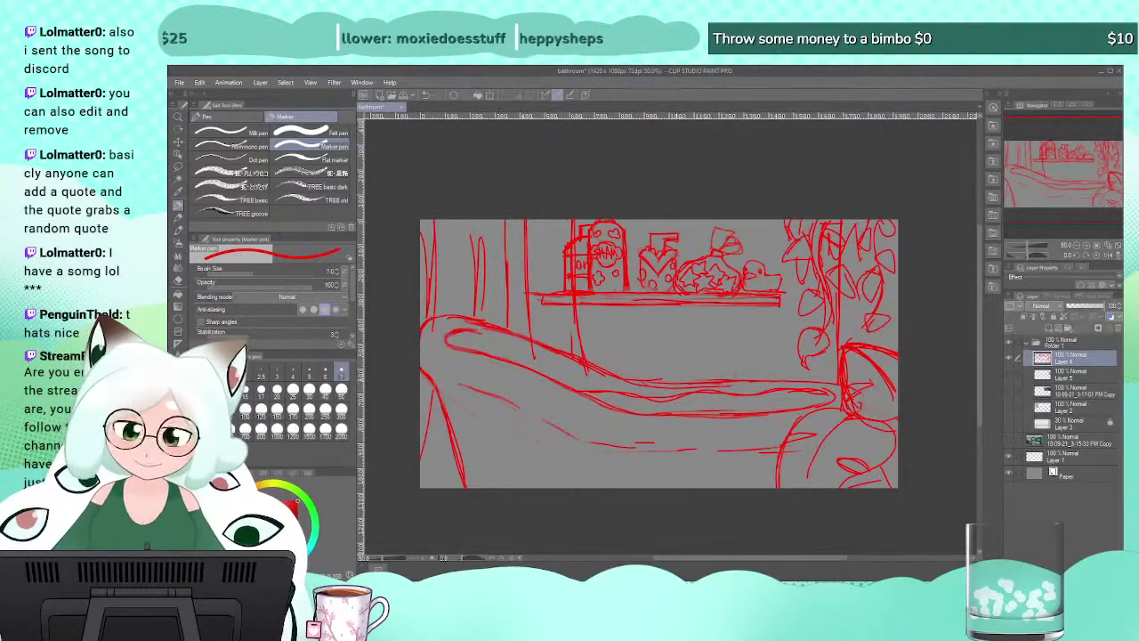
key("ctrl+z")
left_click_drag(623, 380, 795, 383)
key("ctrl+z")
key("ctrl+z")
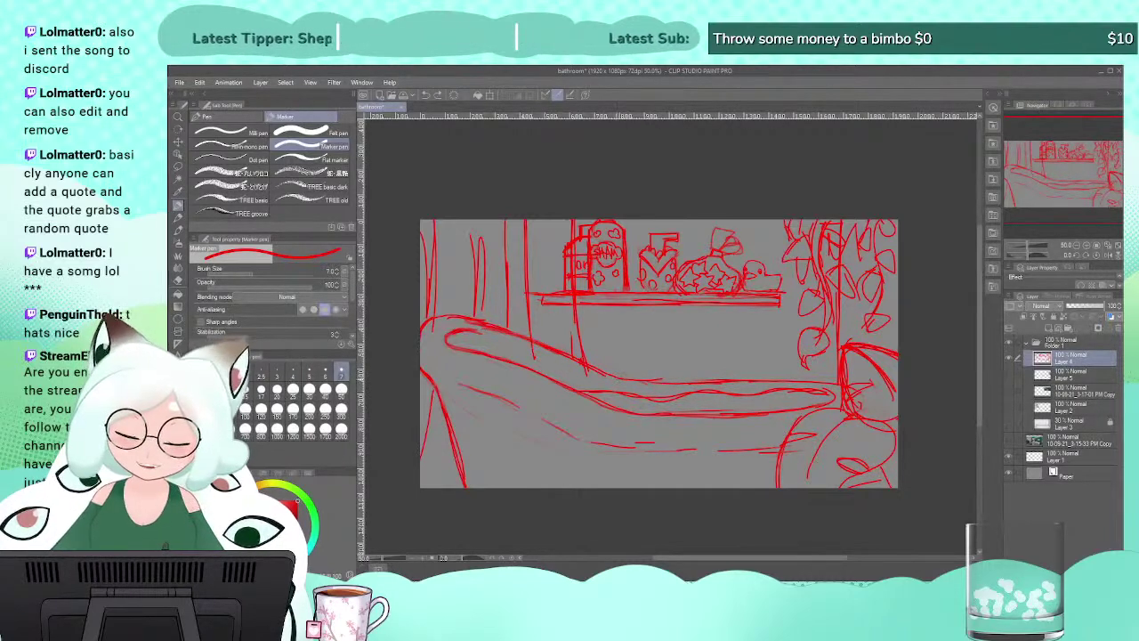
mouse_move(628, 380)
left_mouse_down()
mouse_move(839, 385)
mouse_move(815, 379)
left_mouse_up()
key("ctrl+z")
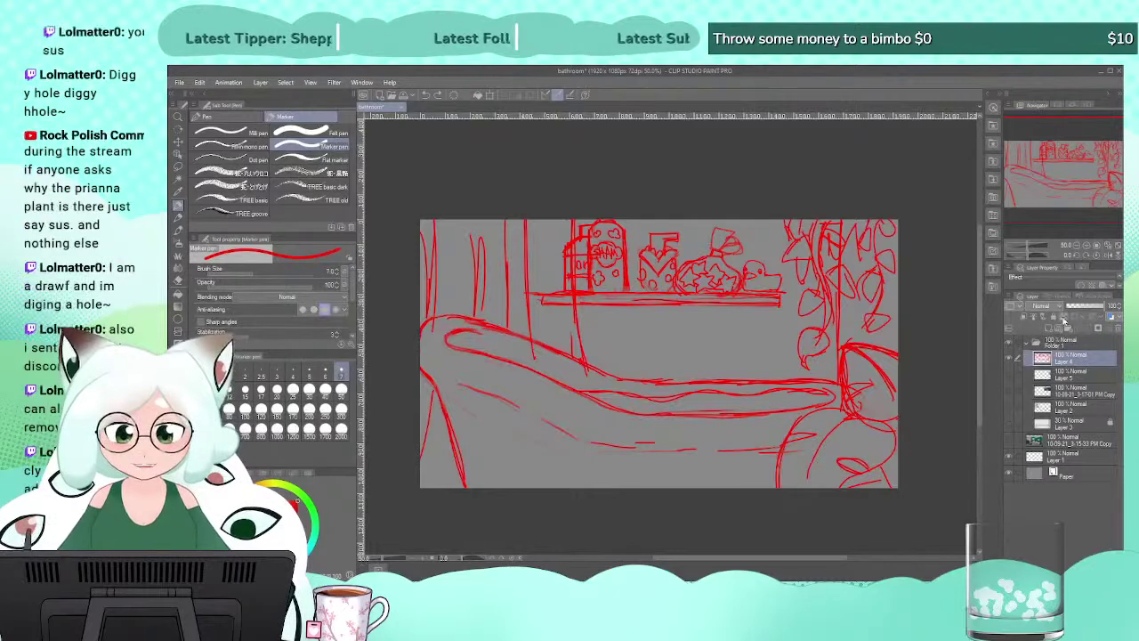
Recolor all the existing sketch lines on the layer from red to dark blue with a fill.
left_click(478, 96)
left_click(277, 570)
left_click(477, 95)
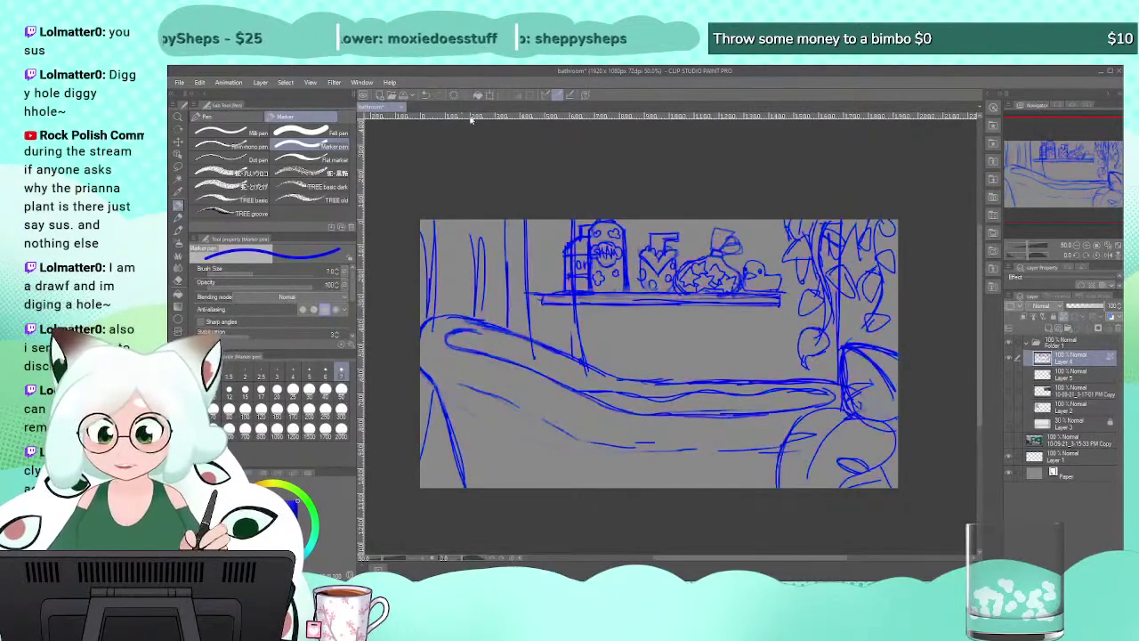
left_click(478, 95)
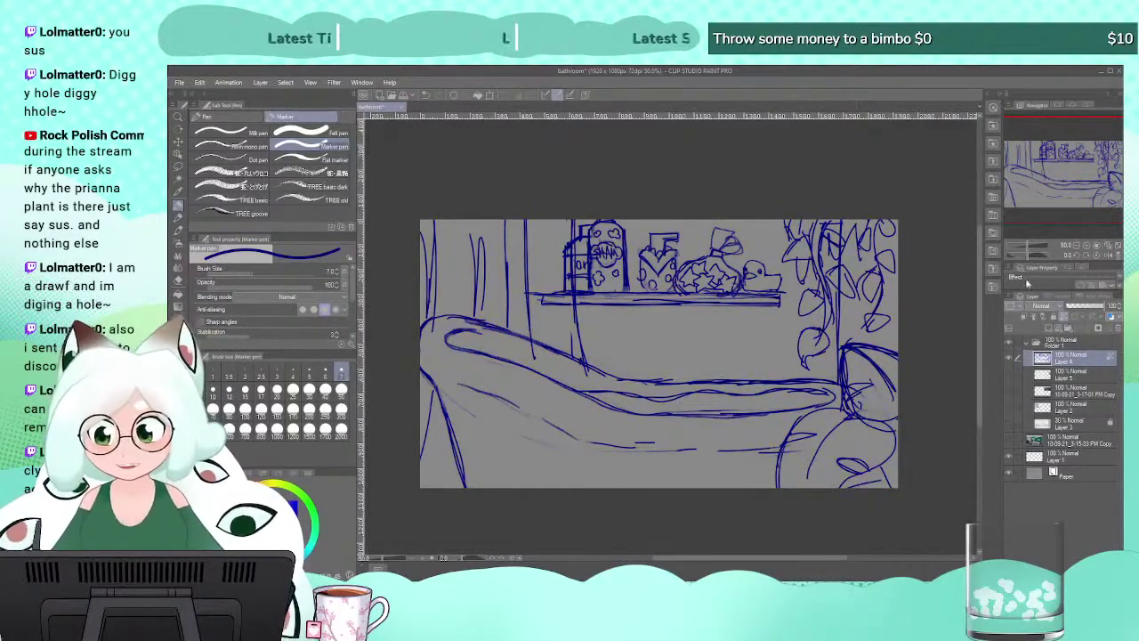
Lower the blue sketch layer's opacity to 11% and add a new layer above it for the clean lines.
left_click_drag(1094, 308, 1072, 305)
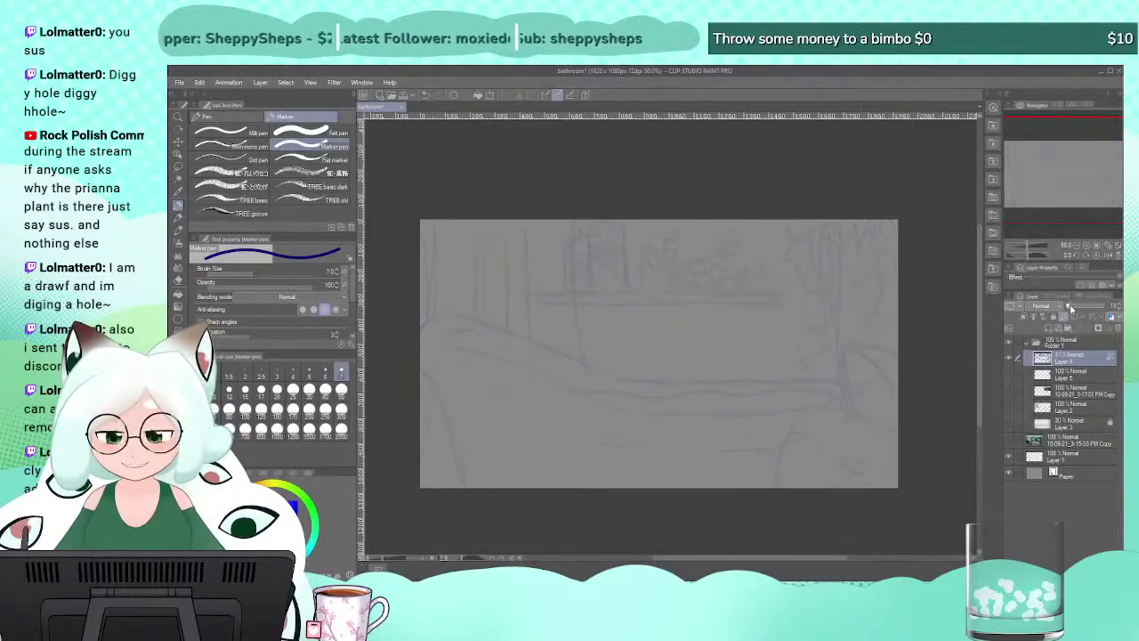
left_click(1055, 329)
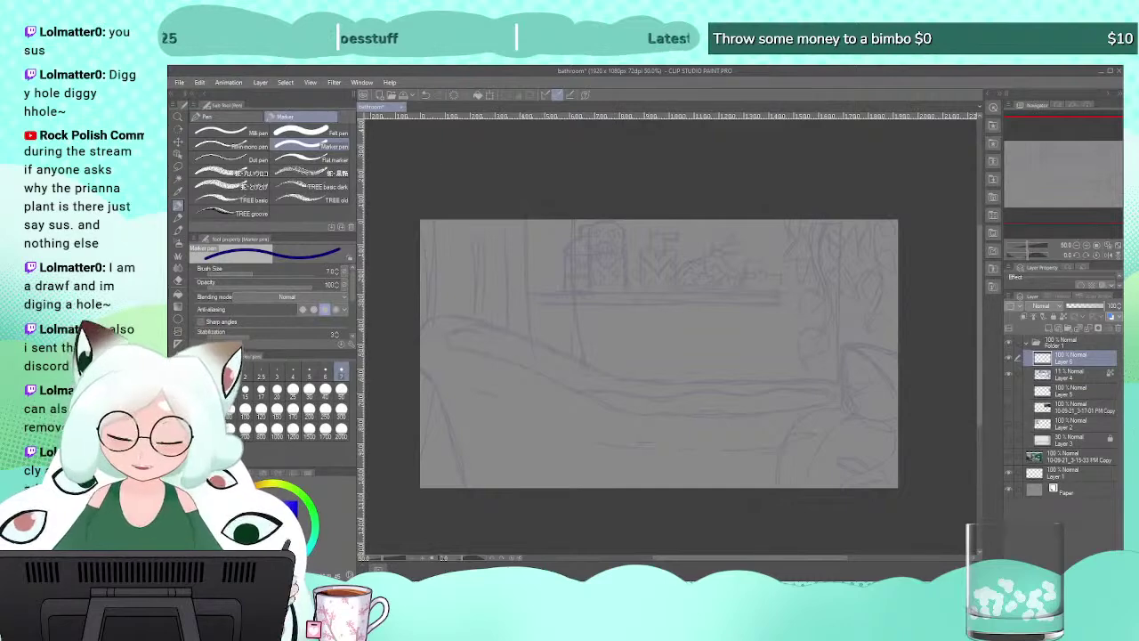
key("u")
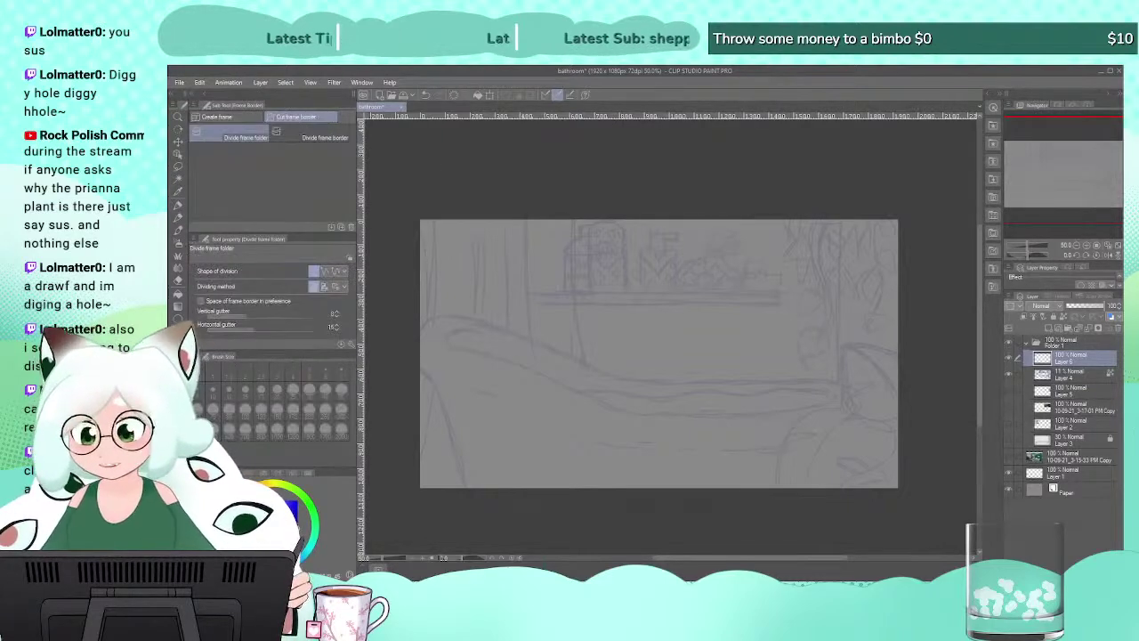
left_click(1107, 255)
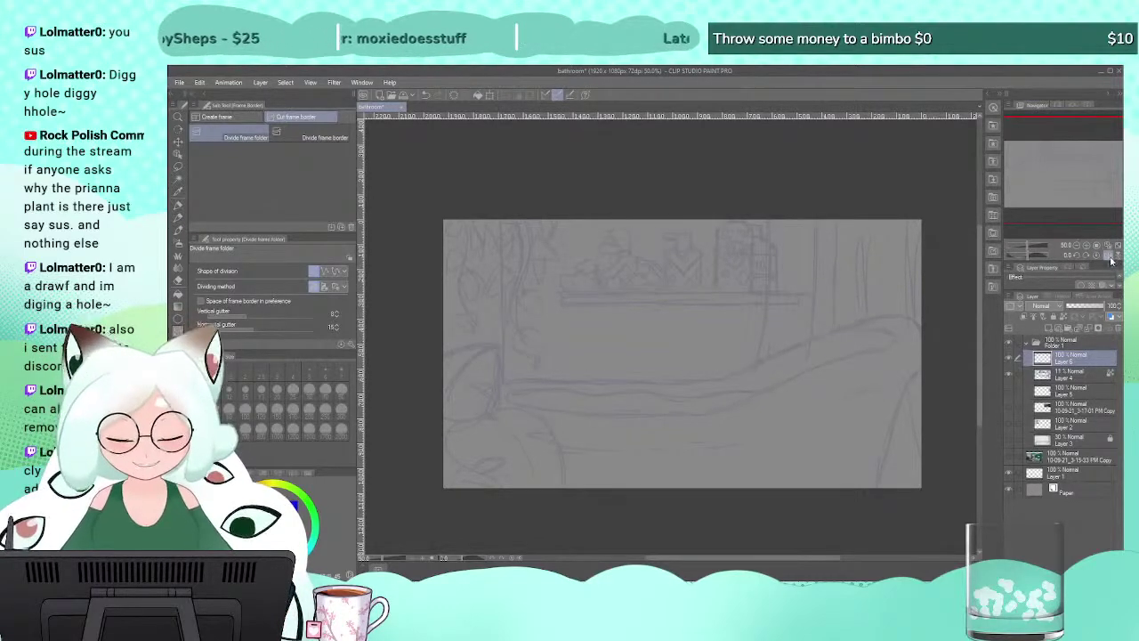
left_click(1108, 257)
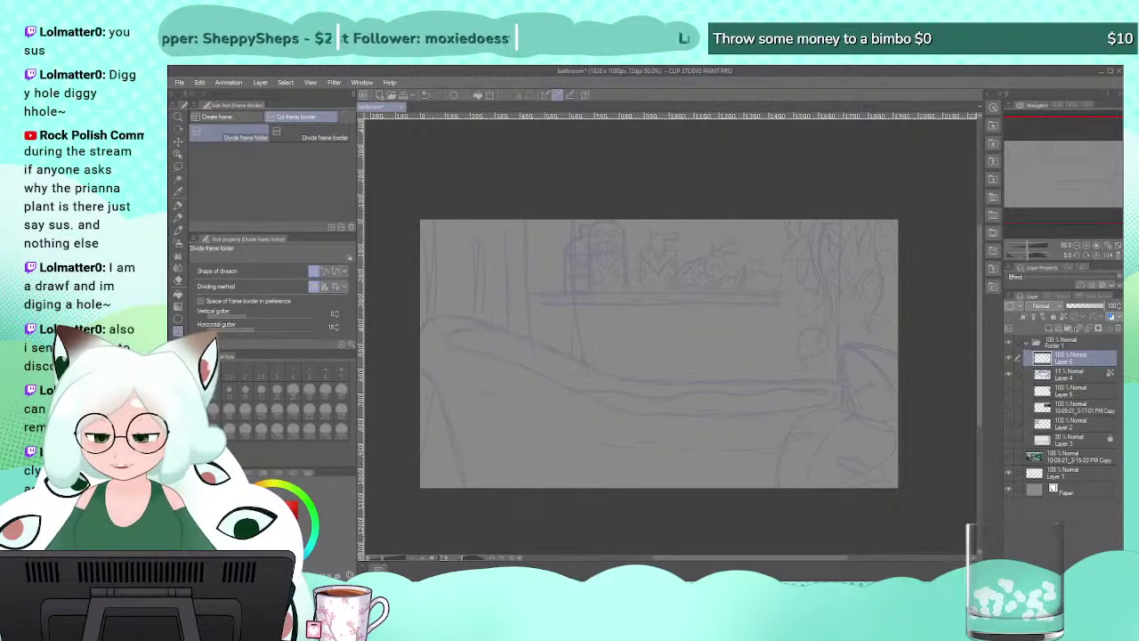
key("p")
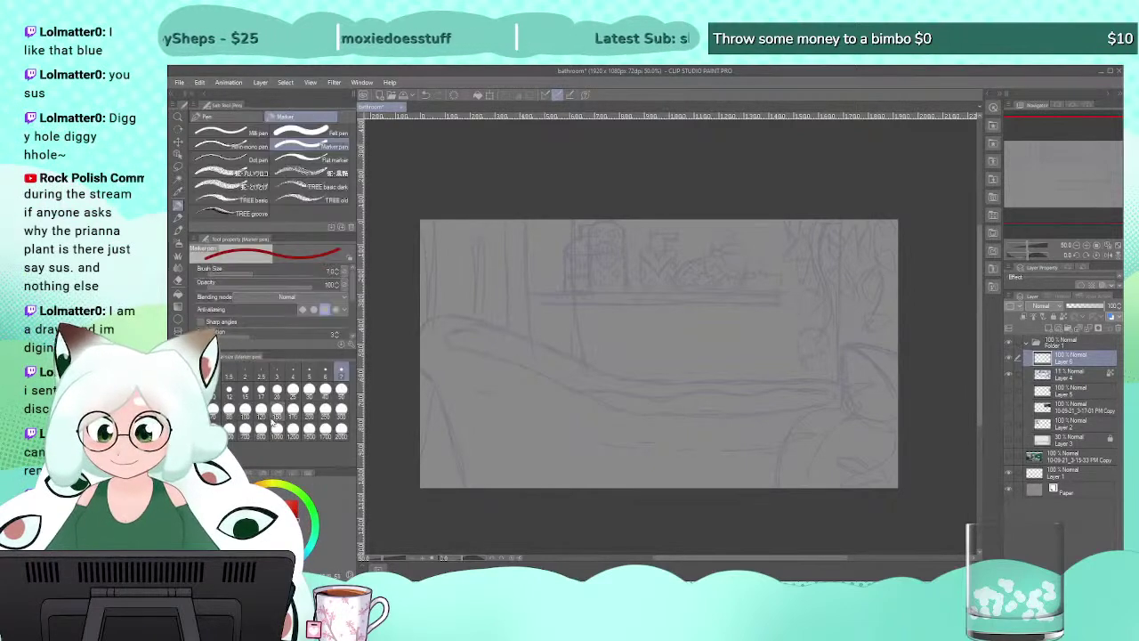
mouse_move(656, 394)
left_mouse_down()
mouse_move(593, 391)
mouse_move(565, 300)
left_mouse_up()
key("ctrl+z")
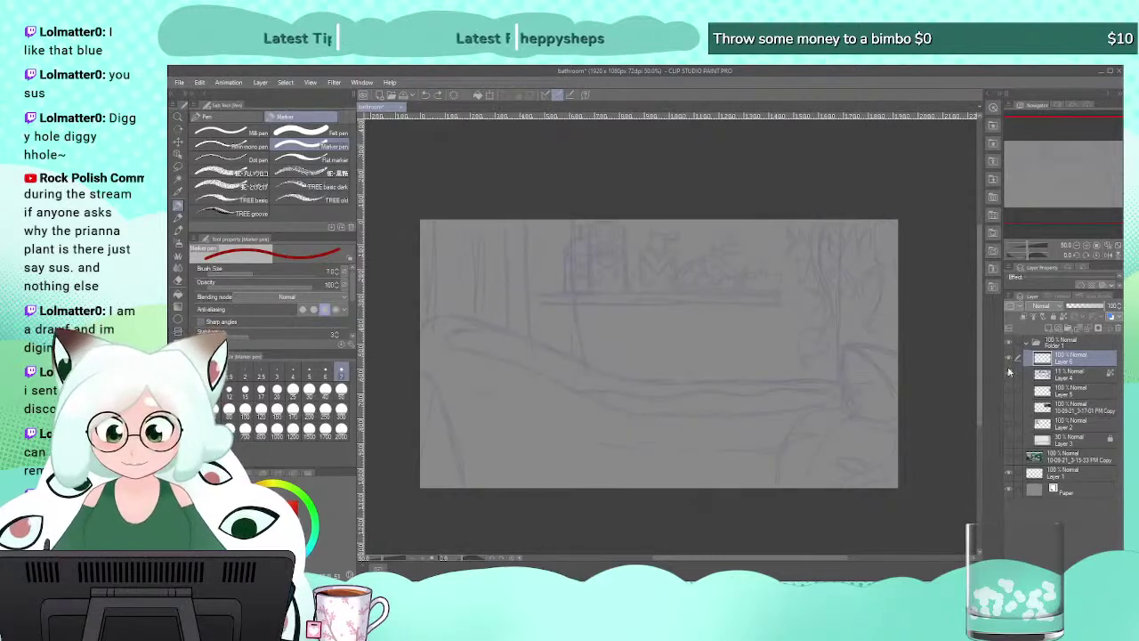
left_click_drag(641, 381, 612, 328)
key("ctrl+z")
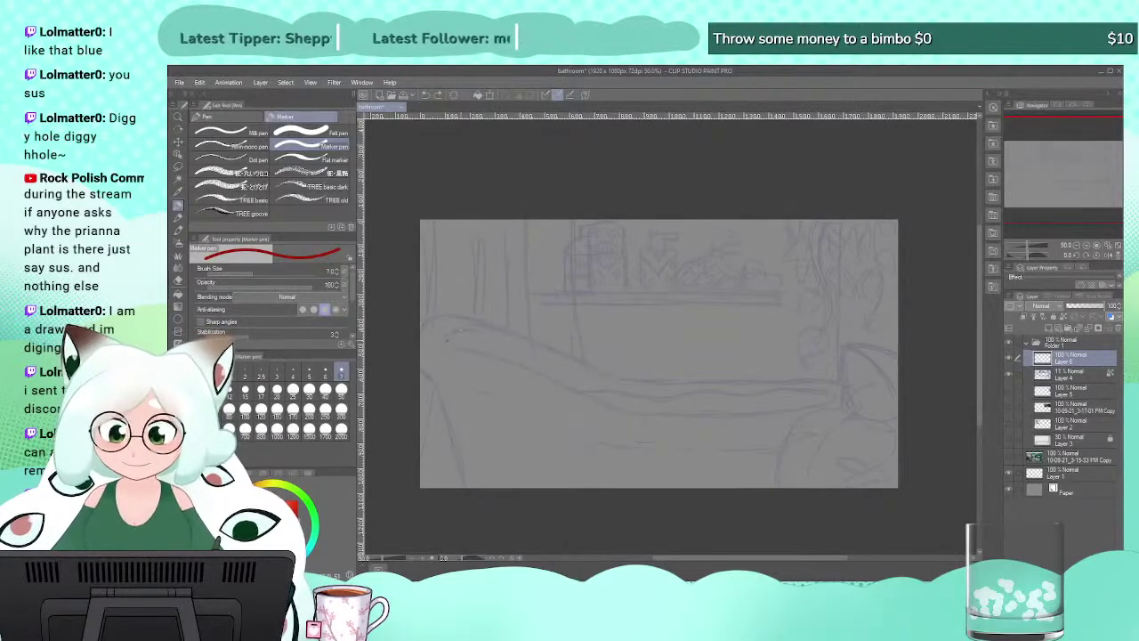
key("ctrl+z")
mouse_move(458, 329)
left_mouse_down()
mouse_move(636, 411)
mouse_move(717, 421)
mouse_move(797, 417)
mouse_move(832, 405)
left_mouse_up()
key("ctrl+z")
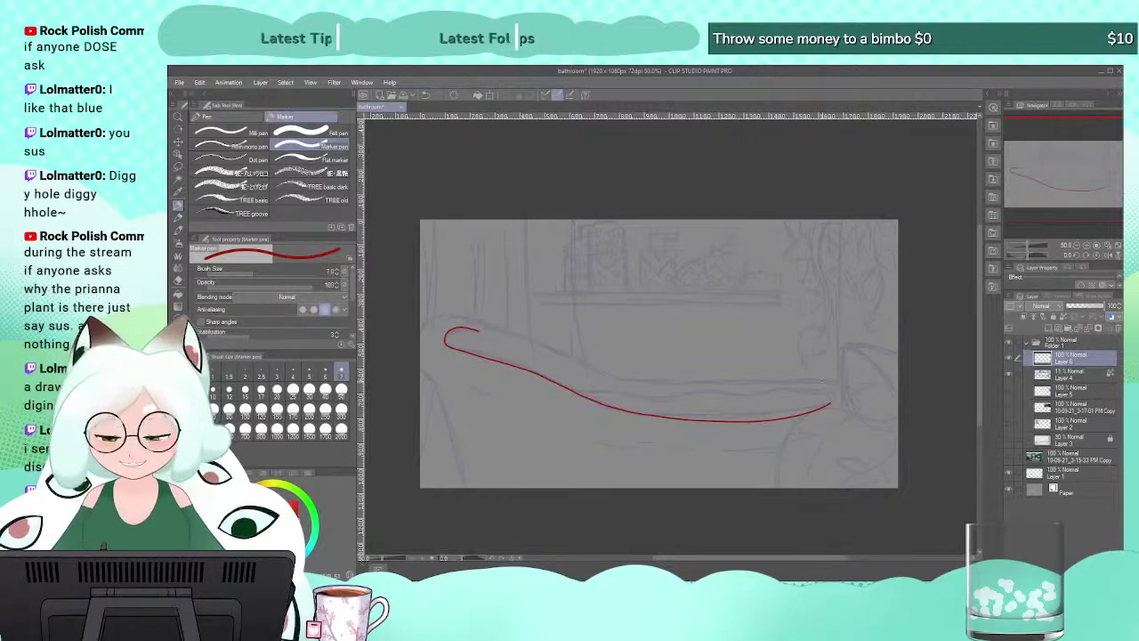
key("ctrl+z")
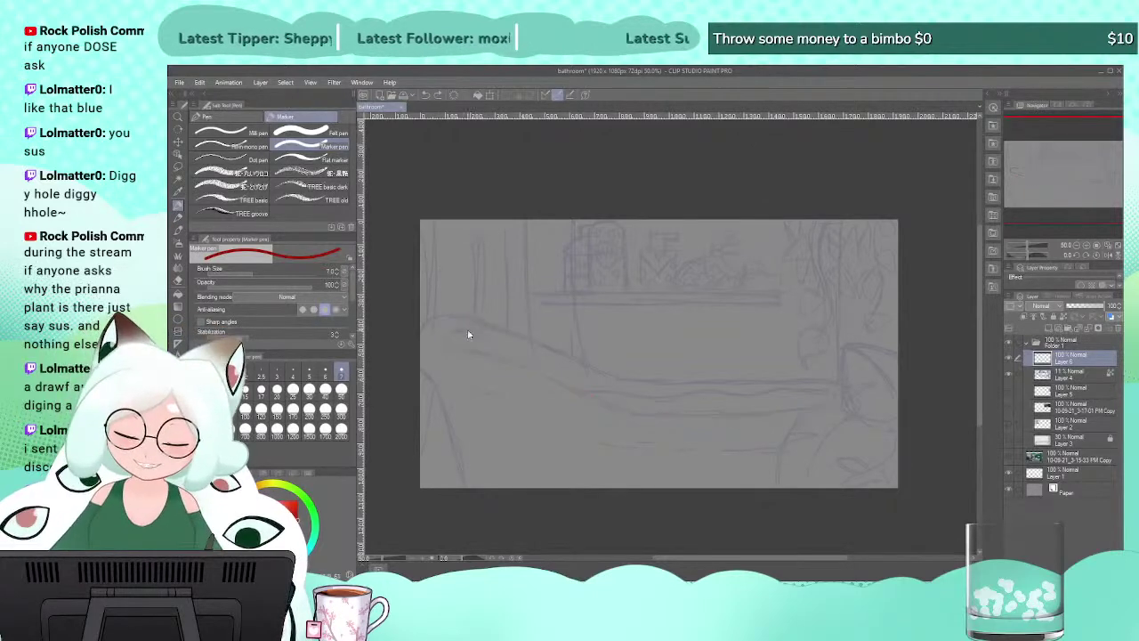
mouse_move(478, 330)
left_mouse_down()
mouse_move(447, 344)
mouse_move(623, 409)
mouse_move(827, 393)
left_mouse_up()
key("ctrl+z")
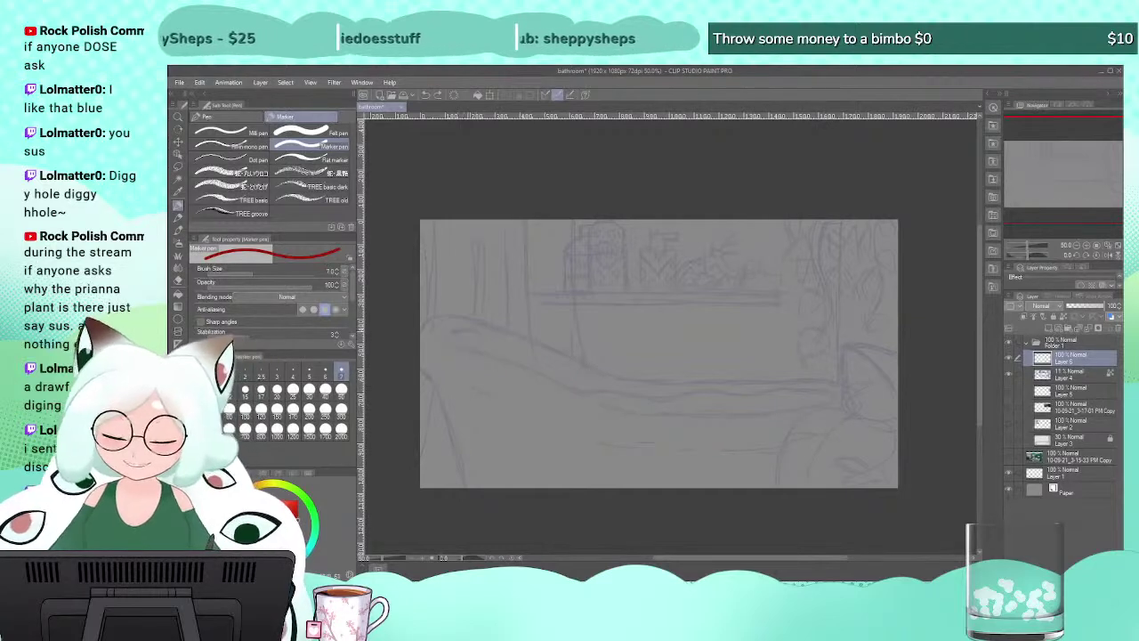
mouse_move(478, 330)
left_mouse_down()
mouse_move(447, 346)
mouse_move(611, 404)
mouse_move(768, 414)
mouse_move(830, 393)
left_mouse_up()
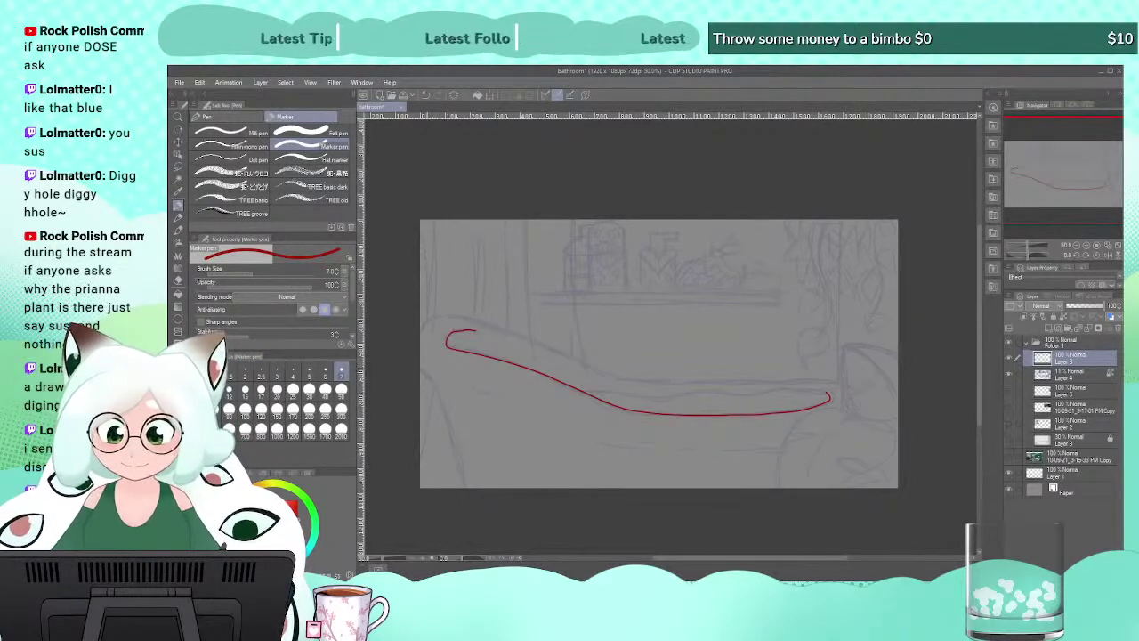
left_click_drag(421, 367, 433, 381)
key("ctrl+z")
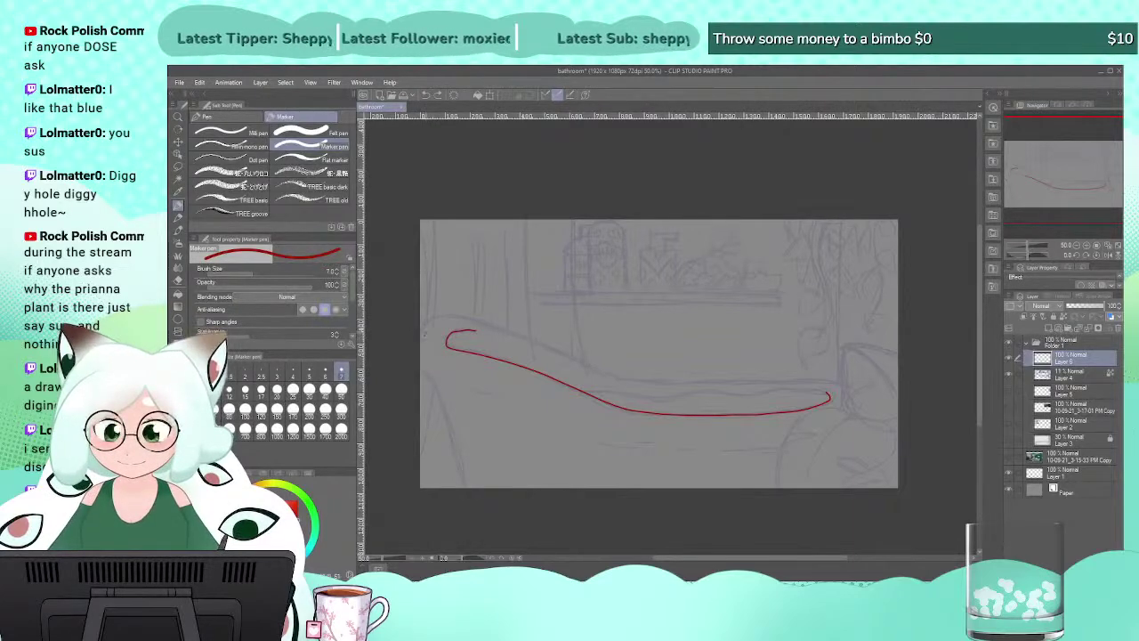
key("ctrl+z")
Flip the canvas view horizontally and trace the bathtub's near inner rim edge and the broken contour below it in dark red.
left_click(1099, 251)
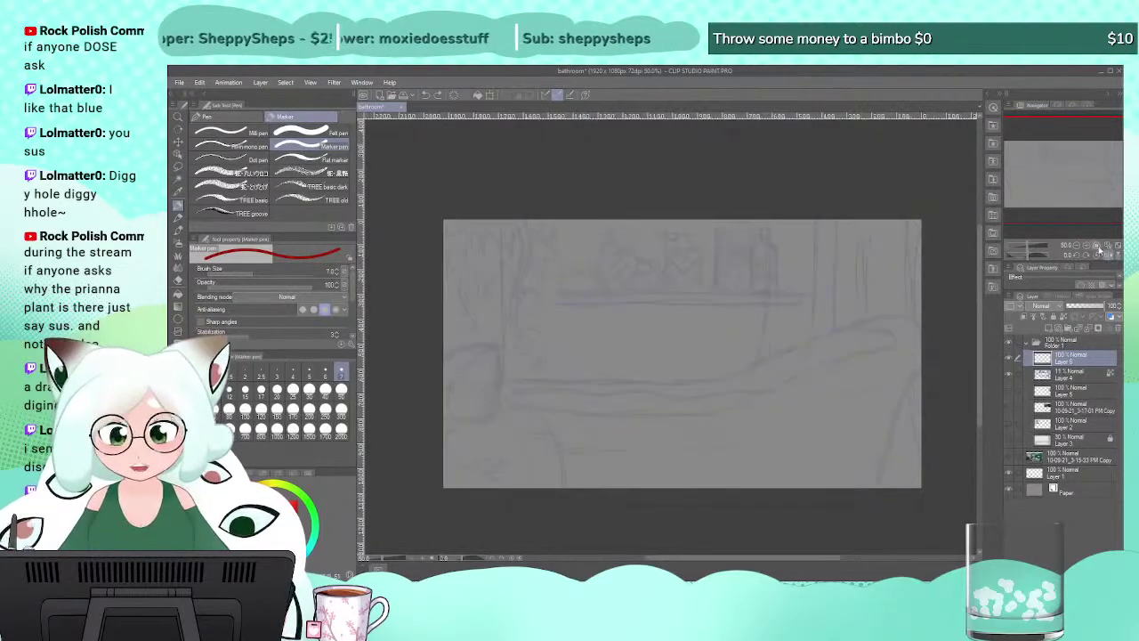
mouse_move(894, 347)
left_mouse_down()
mouse_move(691, 414)
mouse_move(512, 402)
left_mouse_up()
key("ctrl+z")
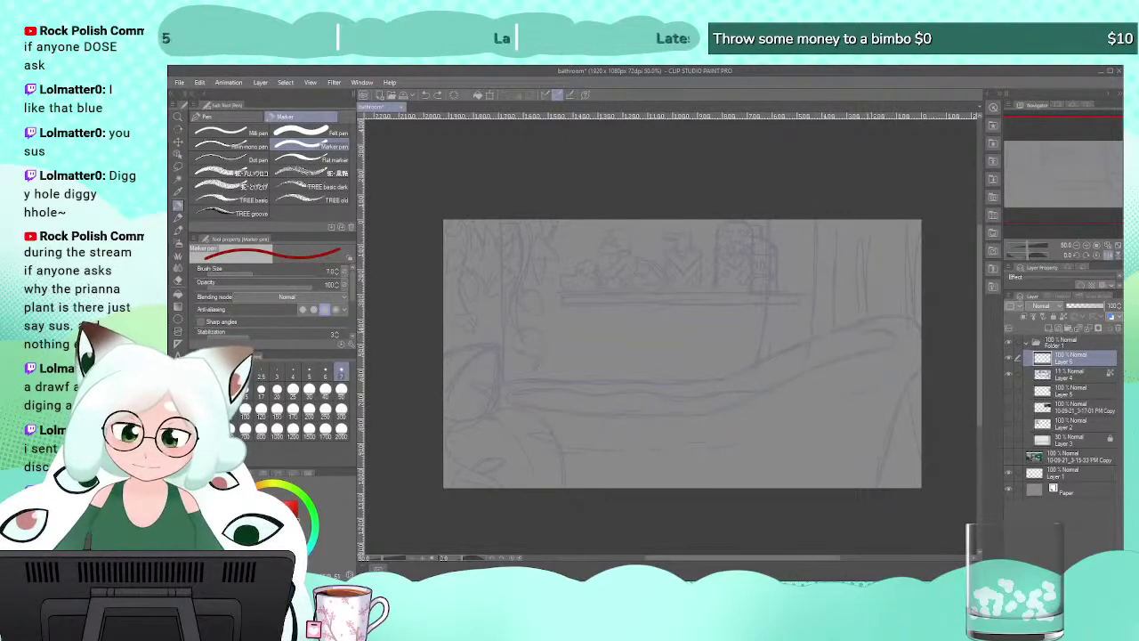
mouse_move(865, 329)
left_mouse_down()
mouse_move(891, 346)
mouse_move(700, 414)
mouse_move(551, 422)
mouse_move(513, 396)
left_mouse_up()
key("ctrl+z")
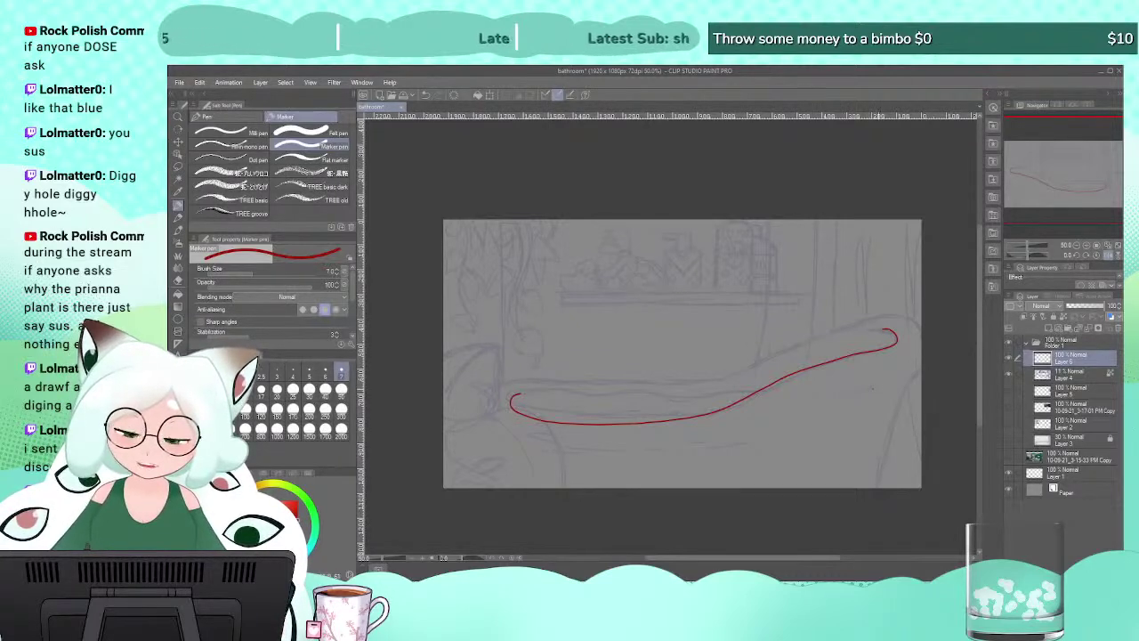
mouse_move(872, 388)
left_mouse_down()
mouse_move(719, 459)
mouse_move(563, 461)
left_mouse_up()
left_click_drag(920, 370, 899, 386)
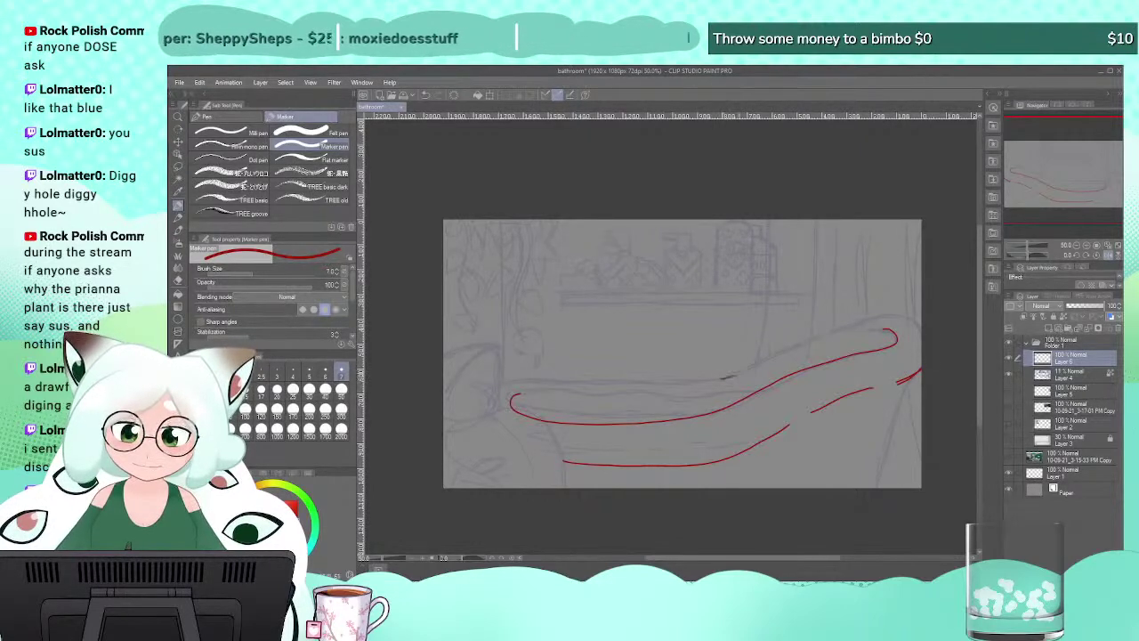
mouse_move(494, 397)
left_mouse_down()
mouse_move(505, 383)
mouse_move(569, 377)
mouse_move(661, 388)
mouse_move(832, 322)
mouse_move(942, 316)
left_mouse_up()
left_click(1109, 258)
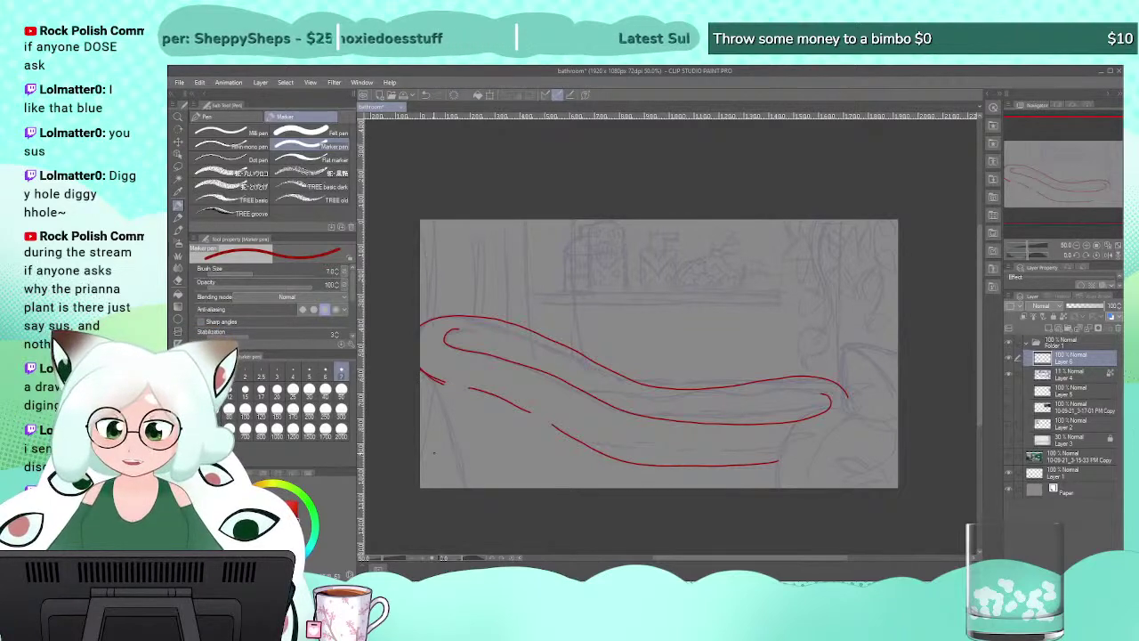
key("ctrl+z")
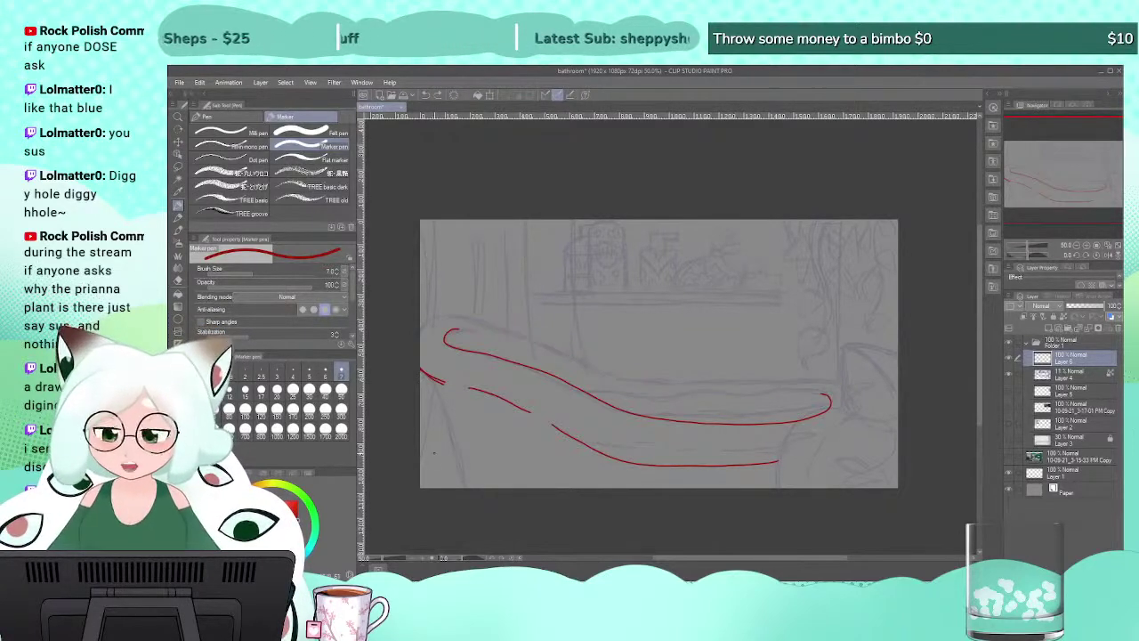
left_click(1110, 255)
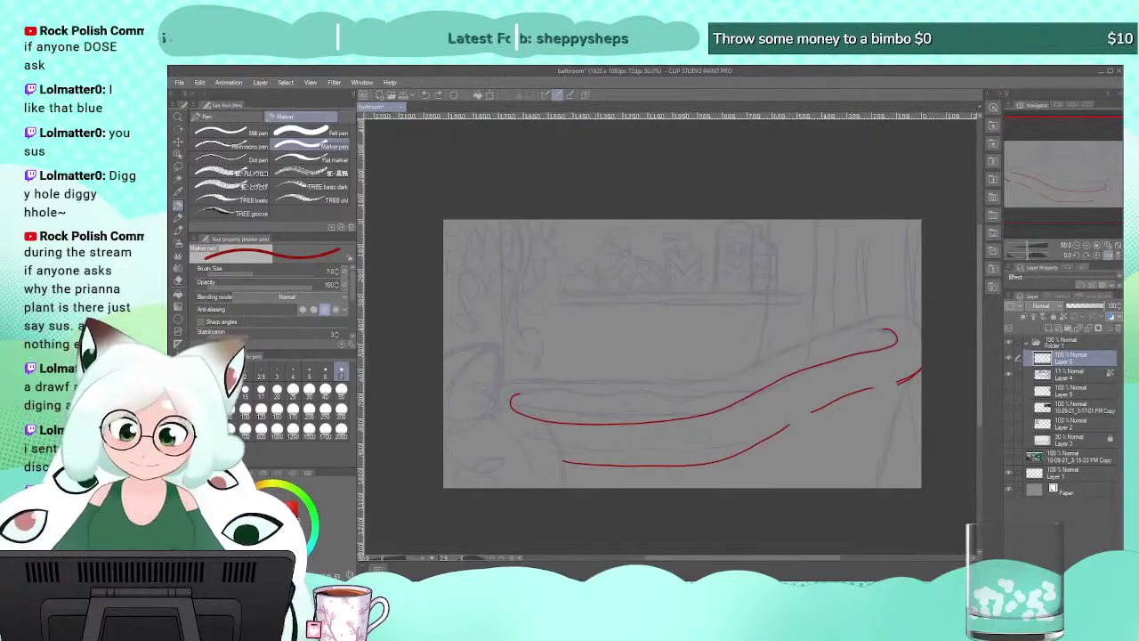
Draw the bathtub's outer rim as one long dark red curve from the plant end around the raised end.
left_click_drag(468, 559, 455, 559)
left_click_drag(678, 172, 715, 335)
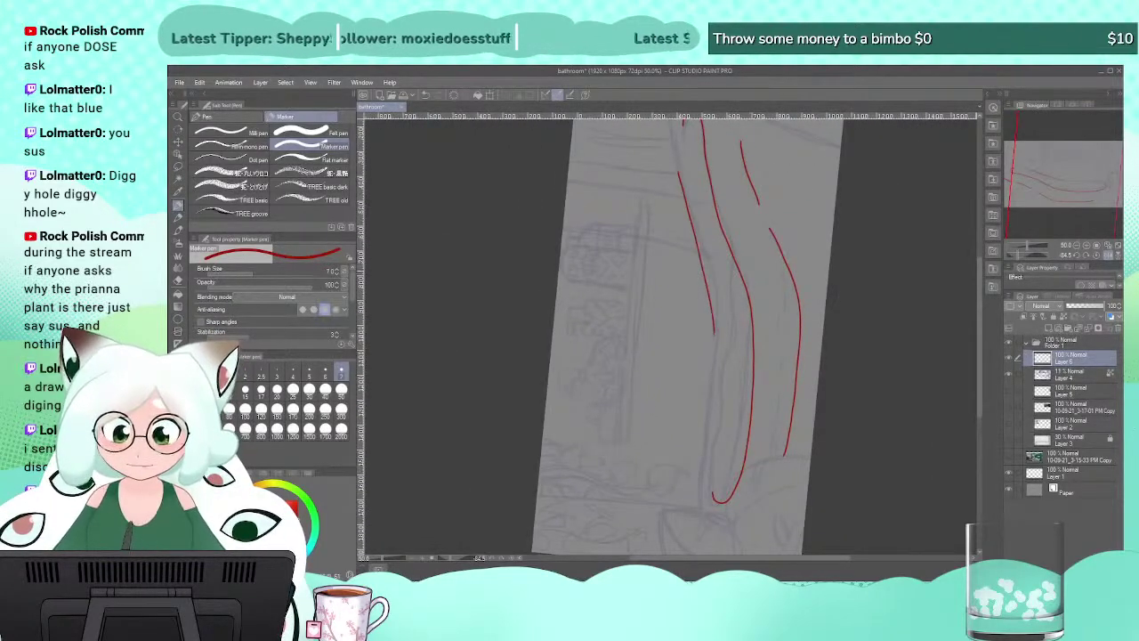
left_click(513, 560)
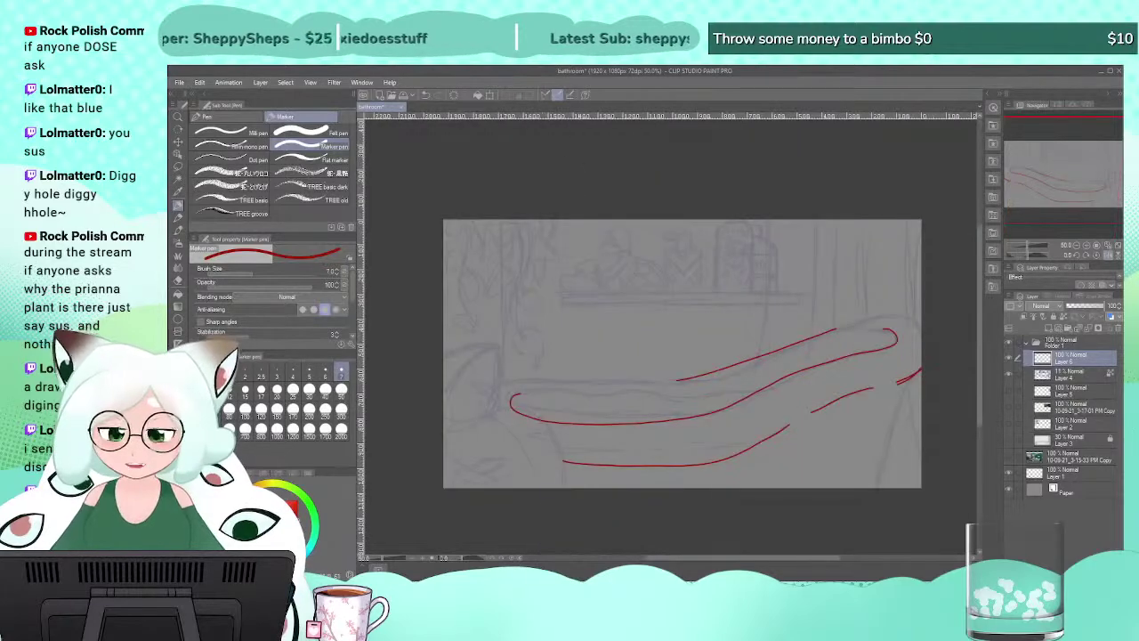
left_click_drag(464, 560, 475, 559)
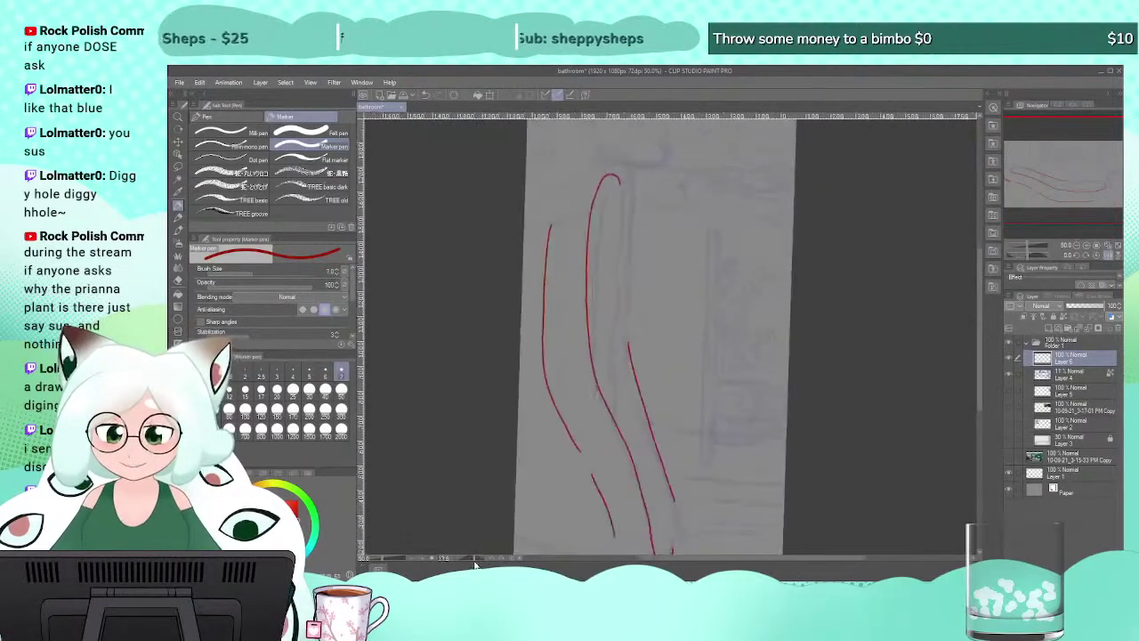
left_click_drag(1041, 199, 1045, 207)
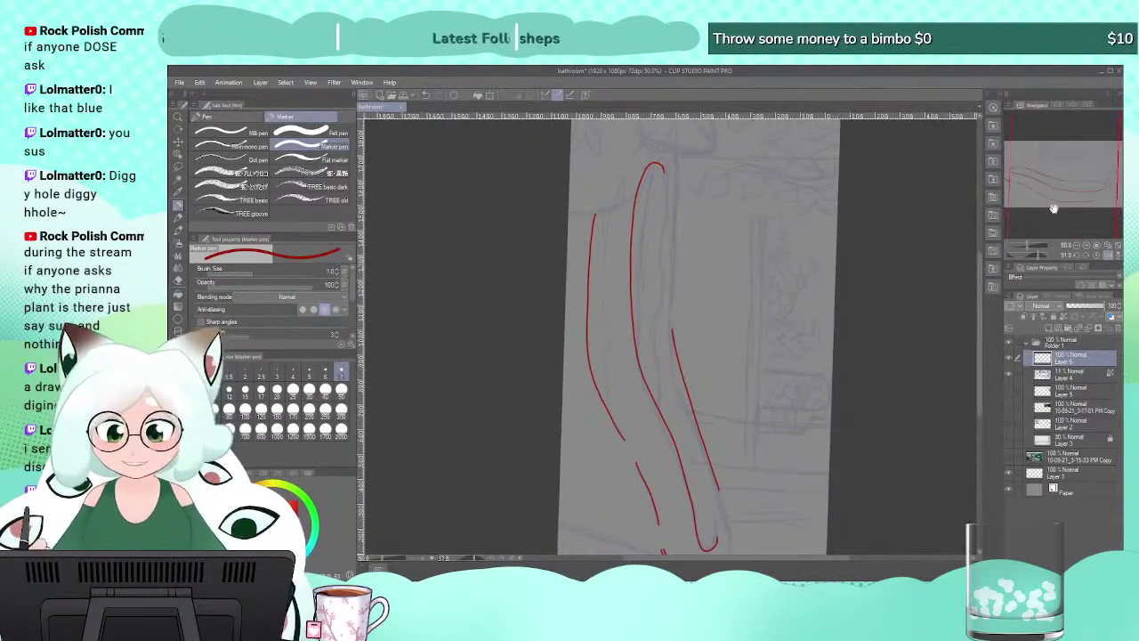
key("ctrl+z")
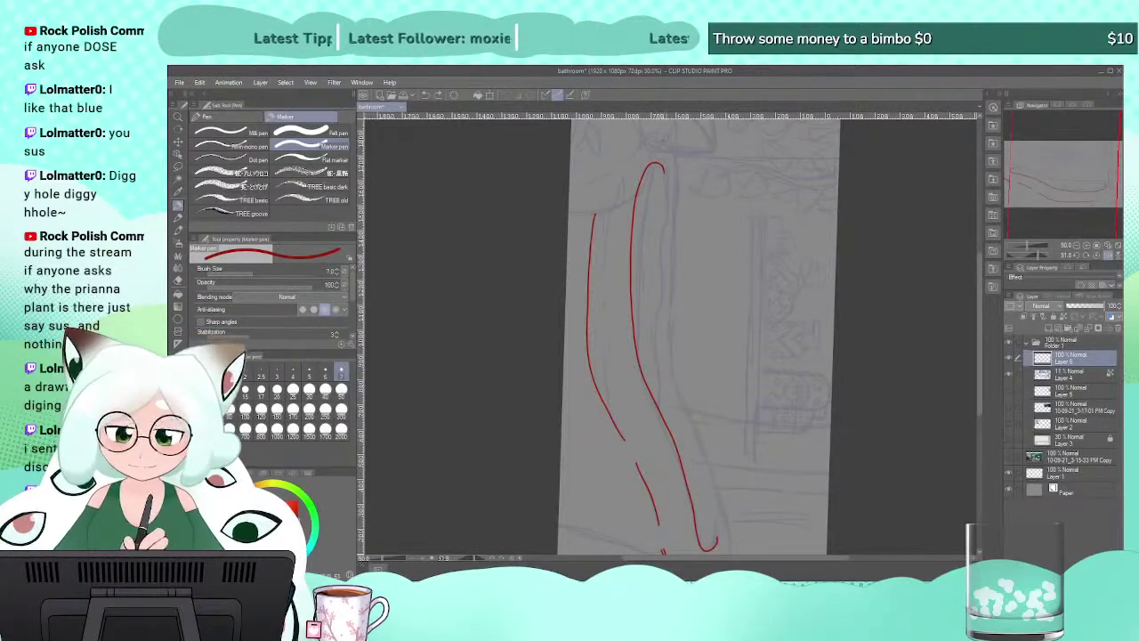
mouse_move(663, 143)
left_mouse_down()
mouse_move(679, 196)
mouse_move(677, 378)
mouse_move(719, 469)
mouse_move(733, 546)
left_mouse_up()
left_click(512, 559)
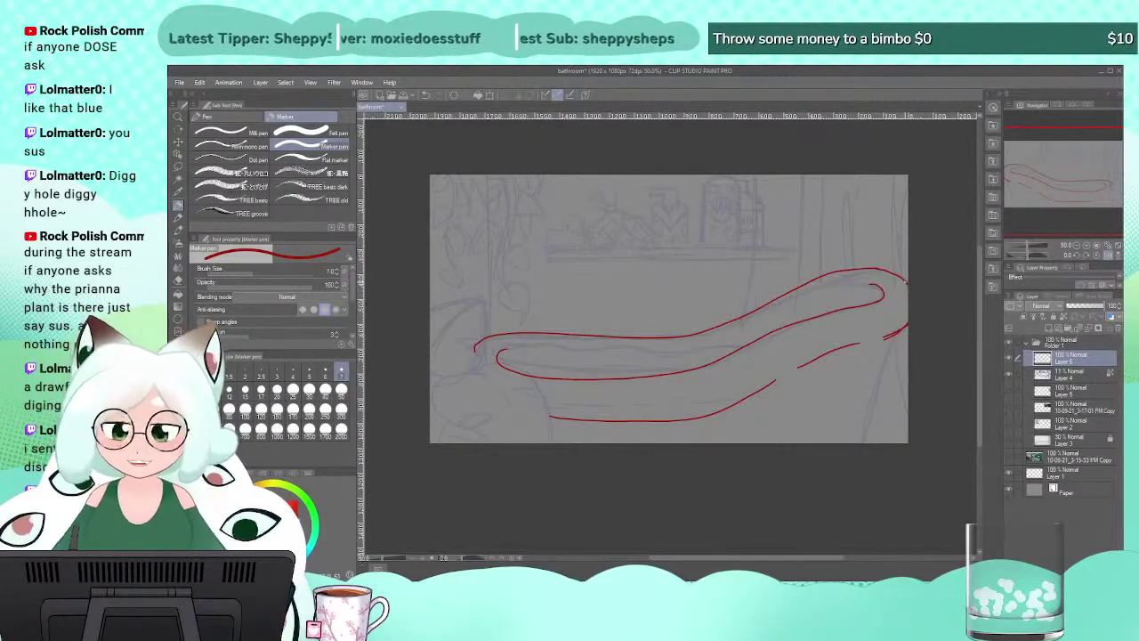
Erase the middle of the bathtub's inner rim line with the Rough eraser at size 120, keeping its curved ends.
key("e")
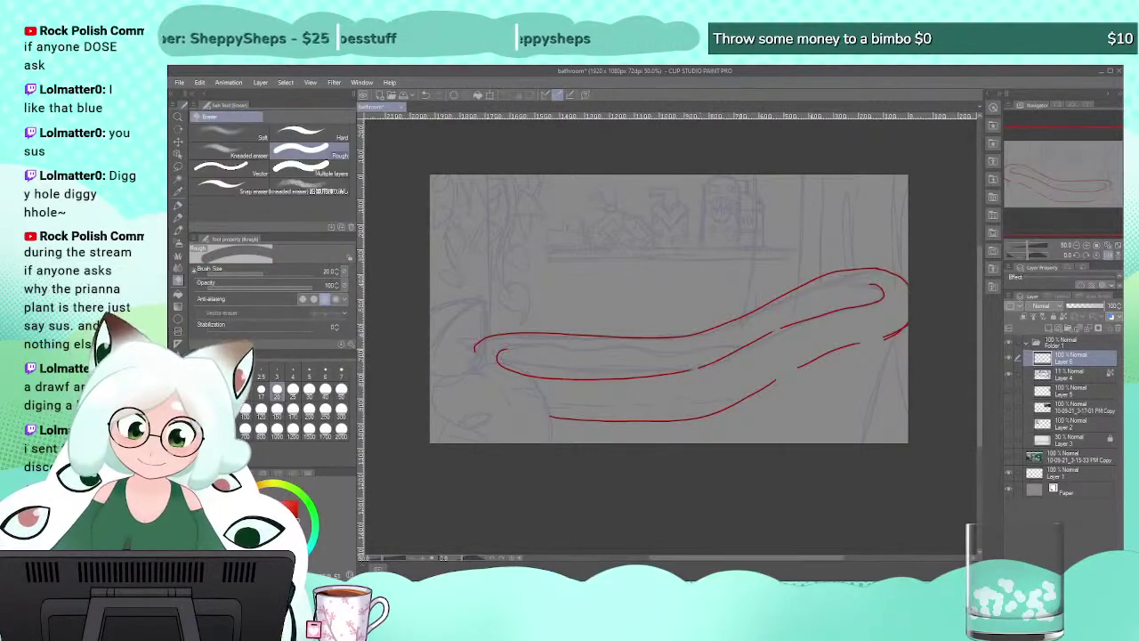
key("bracketright")
key("bracketright")
key("bracketright")
key("bracketright")
key("bracketright")
key("bracketright")
key("bracketright")
key("bracketright")
mouse_move(537, 375)
left_mouse_down()
mouse_move(694, 370)
mouse_move(857, 304)
left_mouse_up()
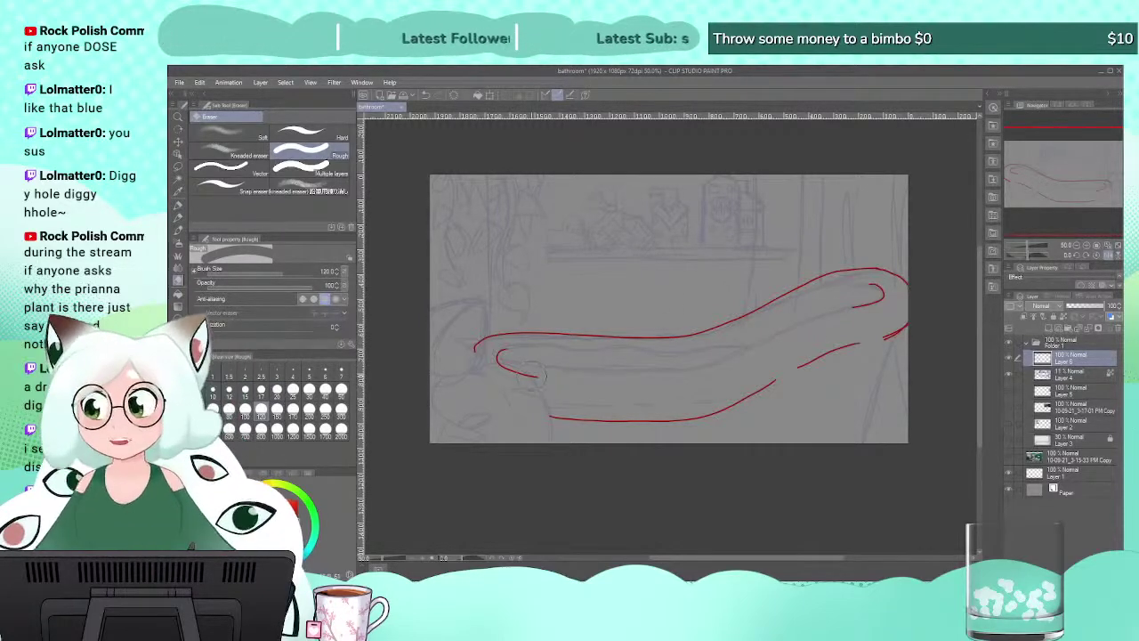
left_click_drag(509, 368, 536, 375)
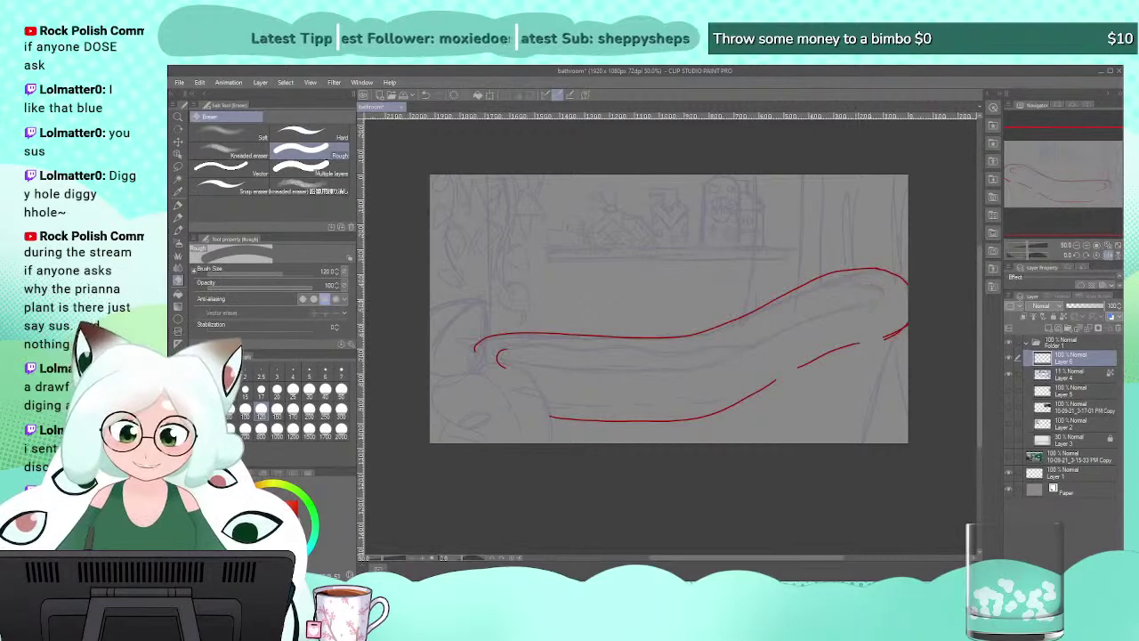
key("ctrl+z")
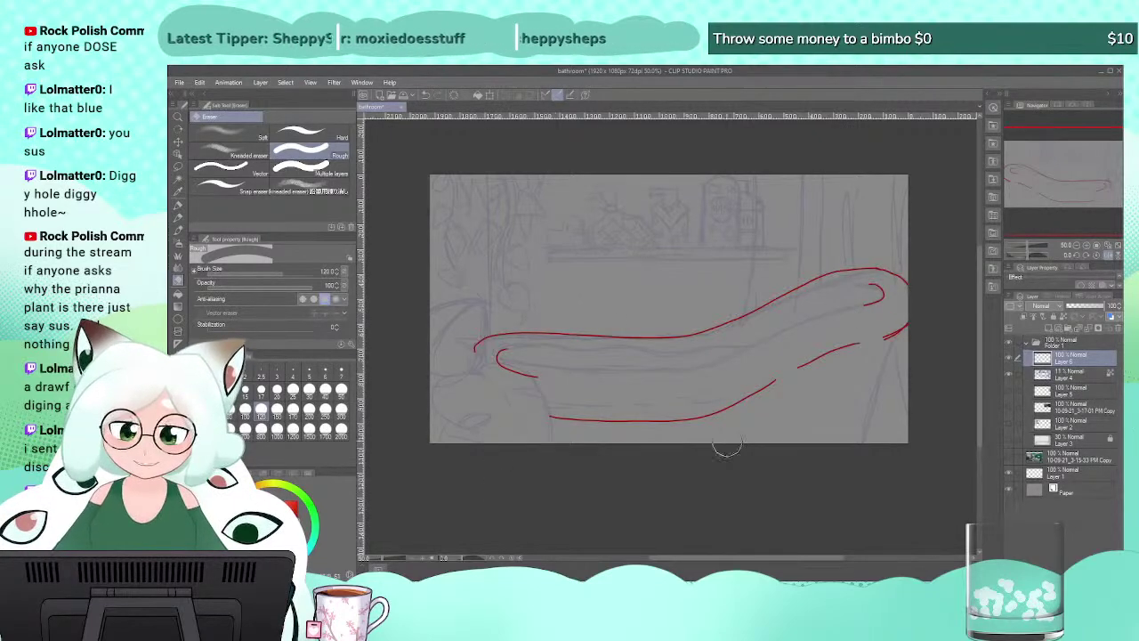
Erase the broken contour below the bathtub's inner rim and return to the Marker pen.
mouse_move(859, 346)
left_mouse_down()
mouse_move(585, 433)
mouse_move(539, 417)
left_mouse_up()
left_click_drag(463, 559, 452, 559)
key("p")
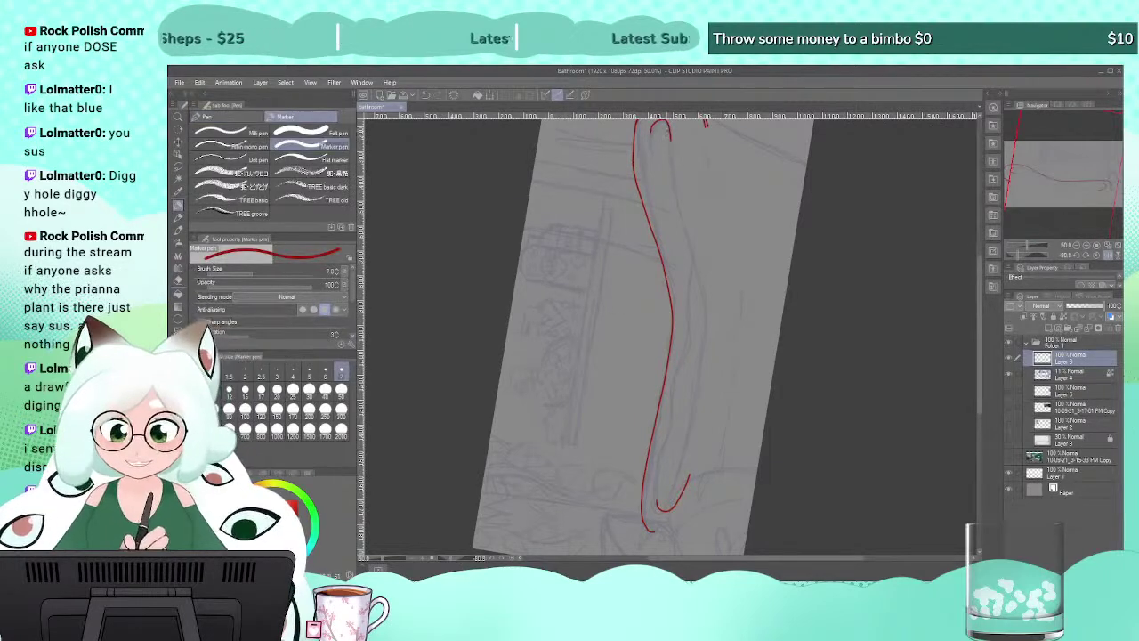
Try several long dark red curves for the near edge of the bathtub's inner rim, undoing each attempt.
left_click_drag(668, 126, 691, 273)
key("ctrl+z")
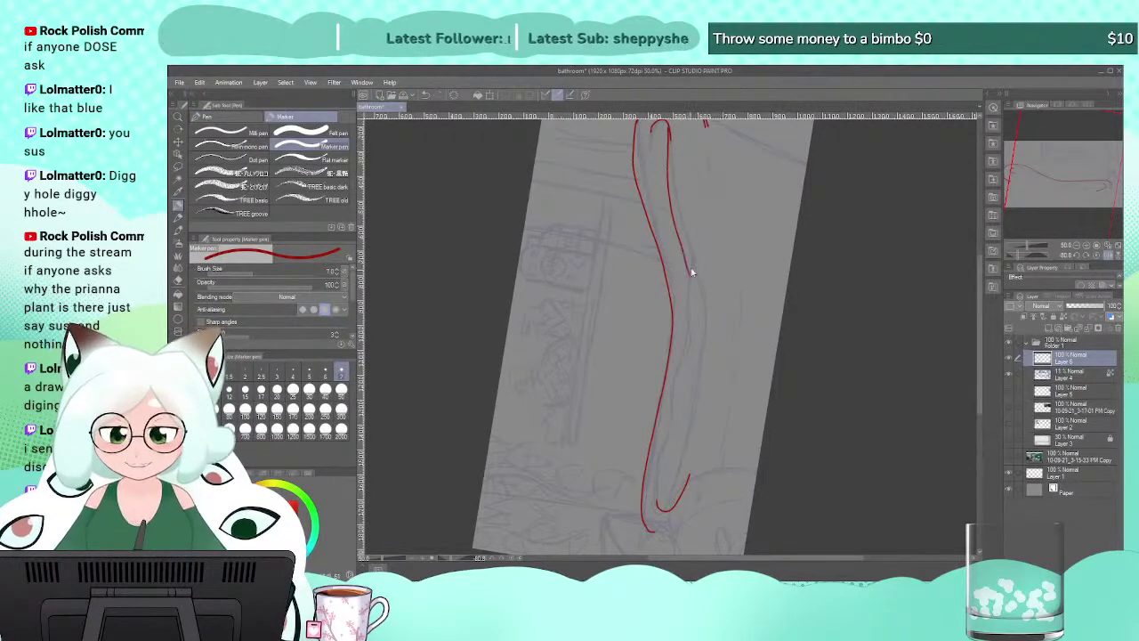
key("ctrl+z")
mouse_move(667, 125)
left_mouse_down()
mouse_move(699, 319)
mouse_move(683, 486)
left_mouse_up()
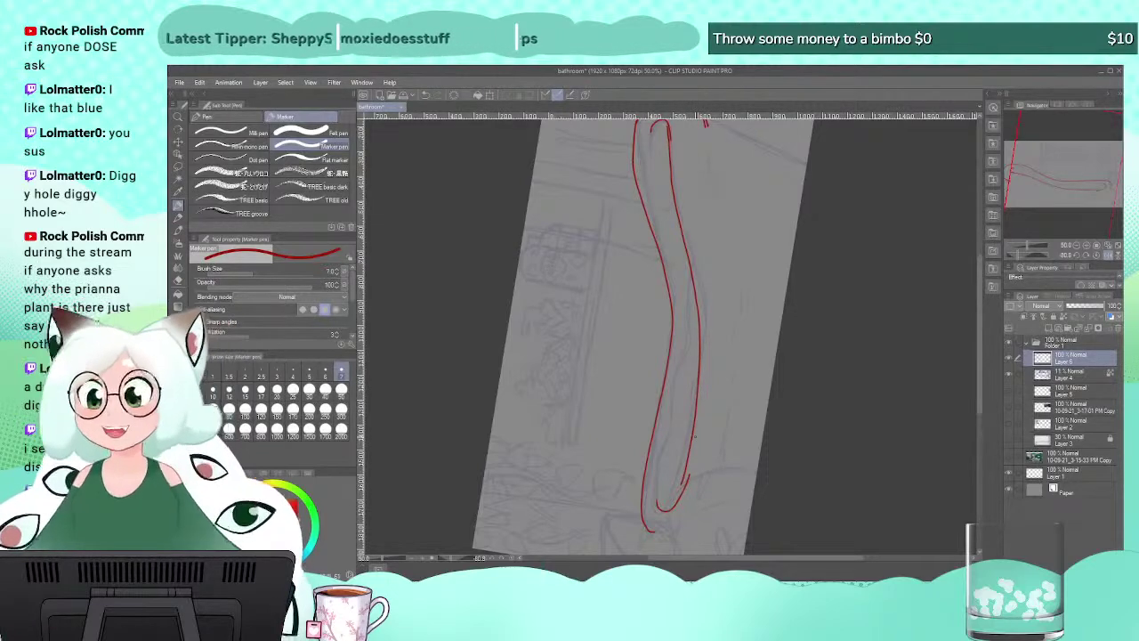
left_click(511, 558)
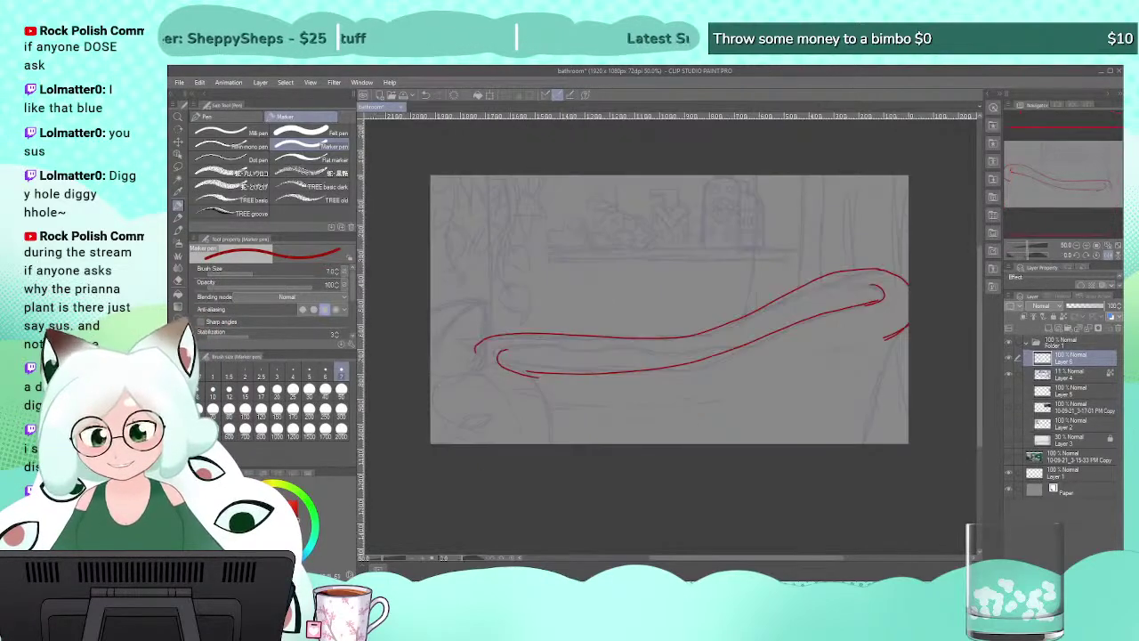
key("ctrl+z")
mouse_move(828, 316)
left_mouse_down()
mouse_move(880, 300)
mouse_move(730, 358)
mouse_move(549, 364)
left_mouse_up()
key("ctrl+z")
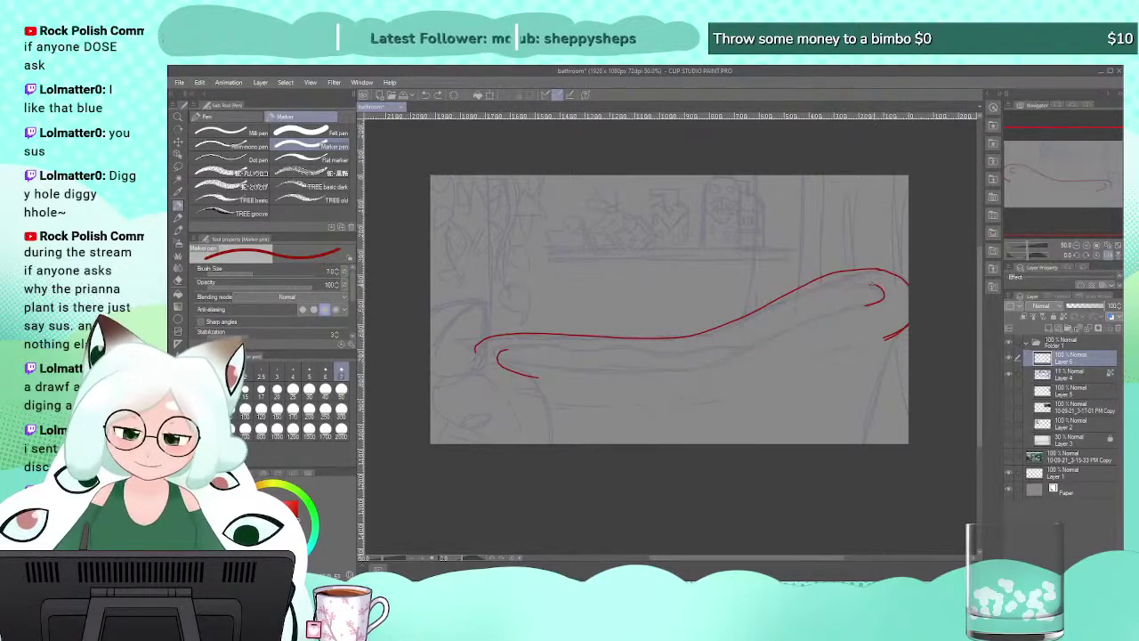
mouse_move(879, 295)
left_mouse_down()
mouse_move(786, 342)
mouse_move(612, 370)
mouse_move(529, 369)
left_mouse_up()
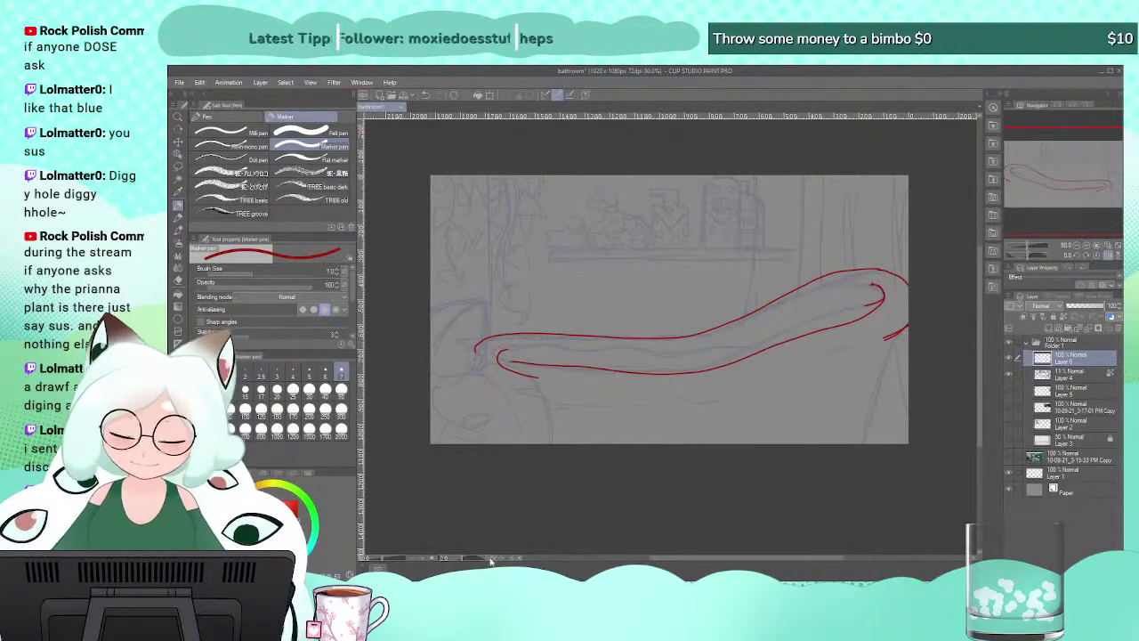
left_click_drag(472, 559, 476, 559)
key("ctrl+z")
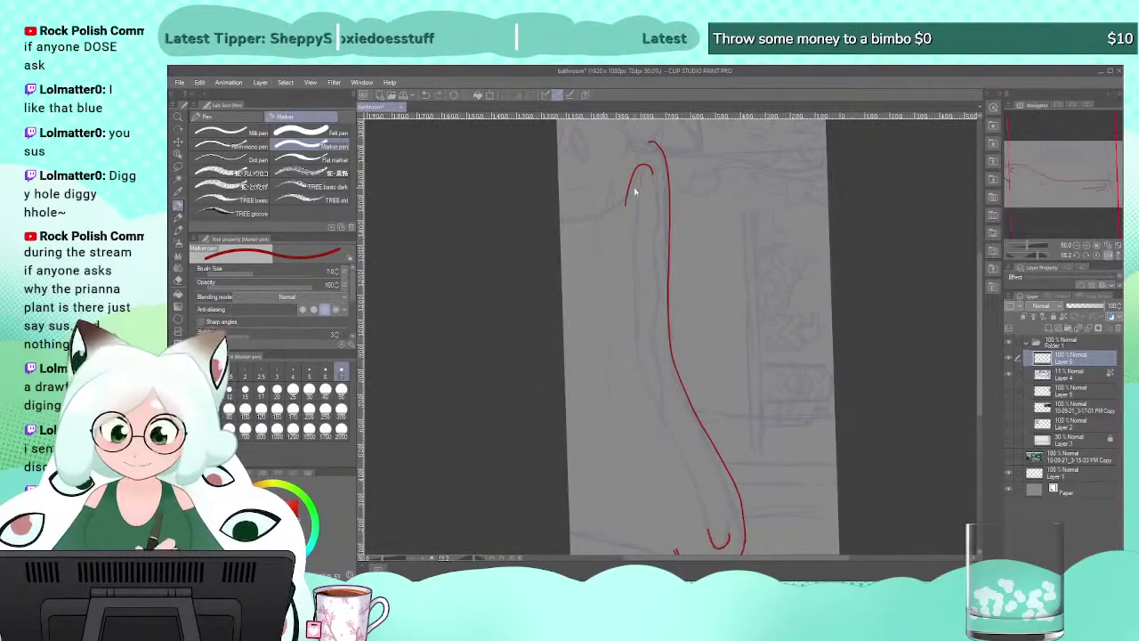
Trim the inner rim's plant-end curve and join both curved ends with one long dark red near edge.
key("e")
mouse_move(626, 203)
left_mouse_down()
mouse_move(650, 169)
mouse_move(637, 196)
mouse_move(629, 318)
left_mouse_up()
key("p")
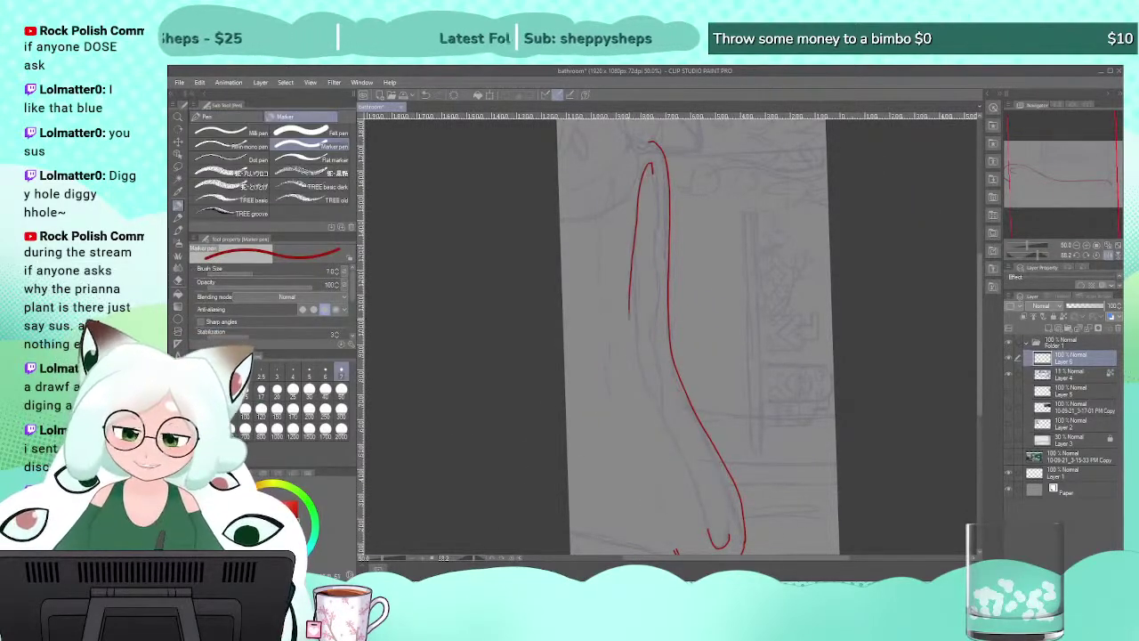
key("ctrl+z")
mouse_move(649, 166)
left_mouse_down()
mouse_move(637, 285)
mouse_move(660, 415)
mouse_move(711, 537)
left_mouse_up()
left_click(513, 558)
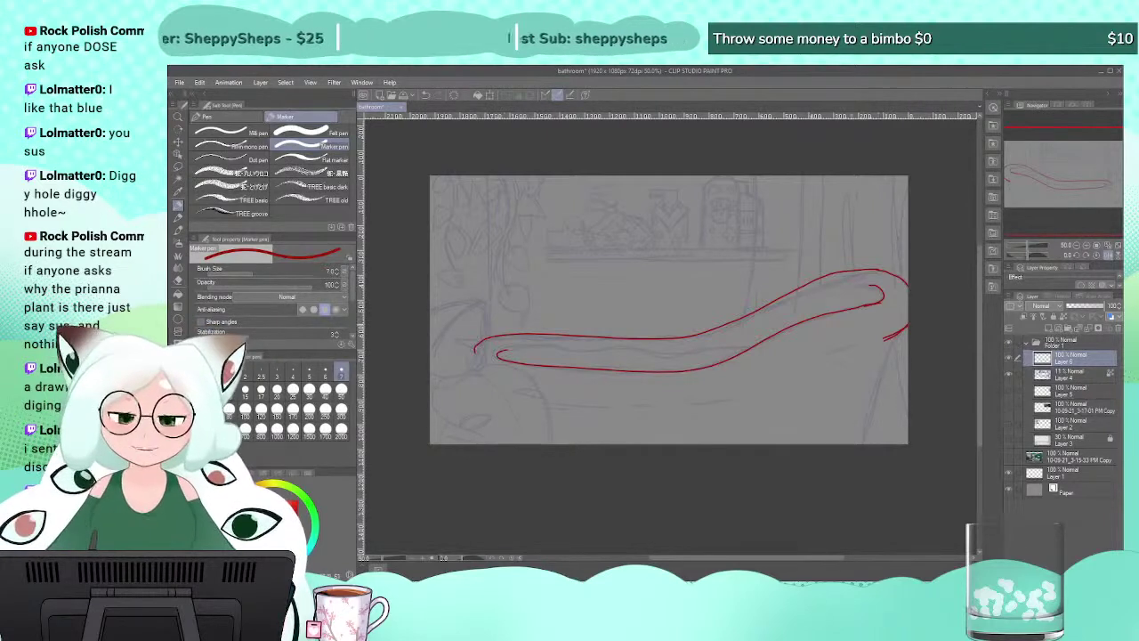
Trace the bathtub's lower rim contour beneath the inner rim as a broken dark red line.
mouse_move(871, 341)
left_mouse_down()
mouse_move(700, 412)
mouse_move(589, 415)
left_mouse_up()
key("ctrl+z")
key("ctrl+z")
mouse_move(867, 342)
left_mouse_down()
mouse_move(685, 406)
mouse_move(525, 404)
left_mouse_up()
key("ctrl+z")
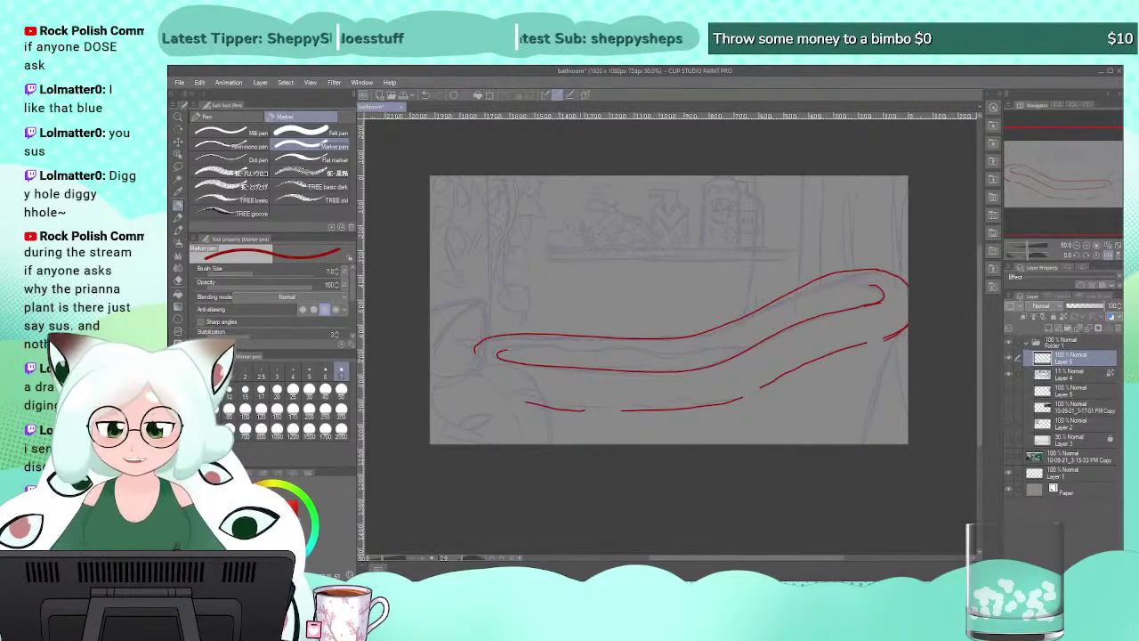
Draw the bathtub's slanted side from the raised end's rim down to the canvas's lower edge, redoing it until the angle fits.
left_click_drag(904, 329, 863, 444)
key("ctrl+z")
key("ctrl+z")
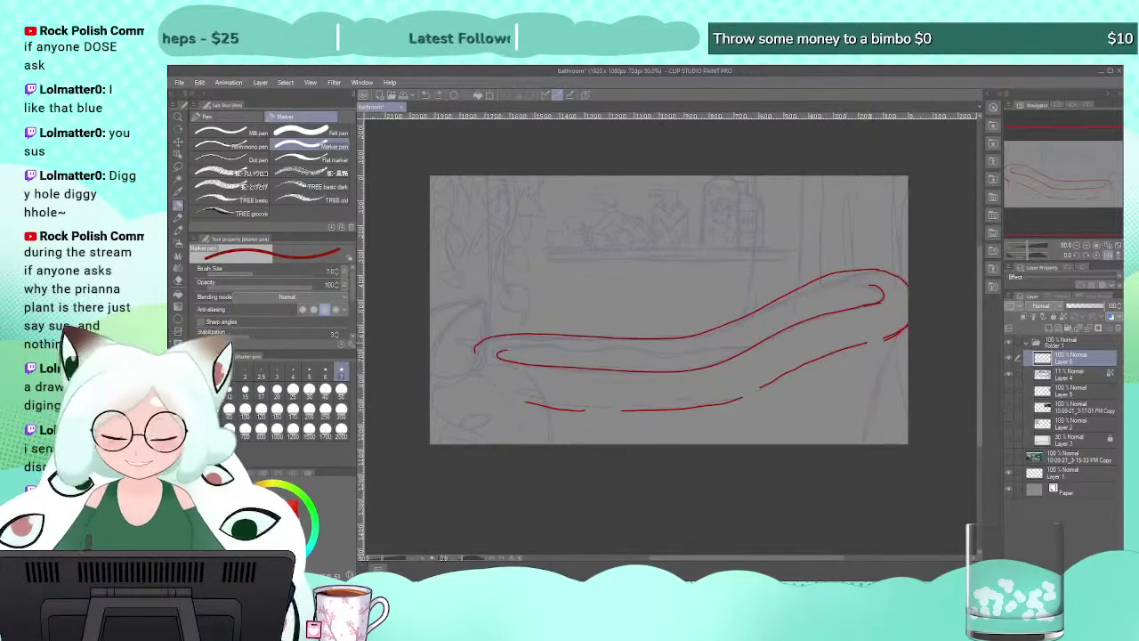
left_click_drag(899, 332, 861, 443)
key("ctrl+z")
left_click_drag(891, 348, 850, 443)
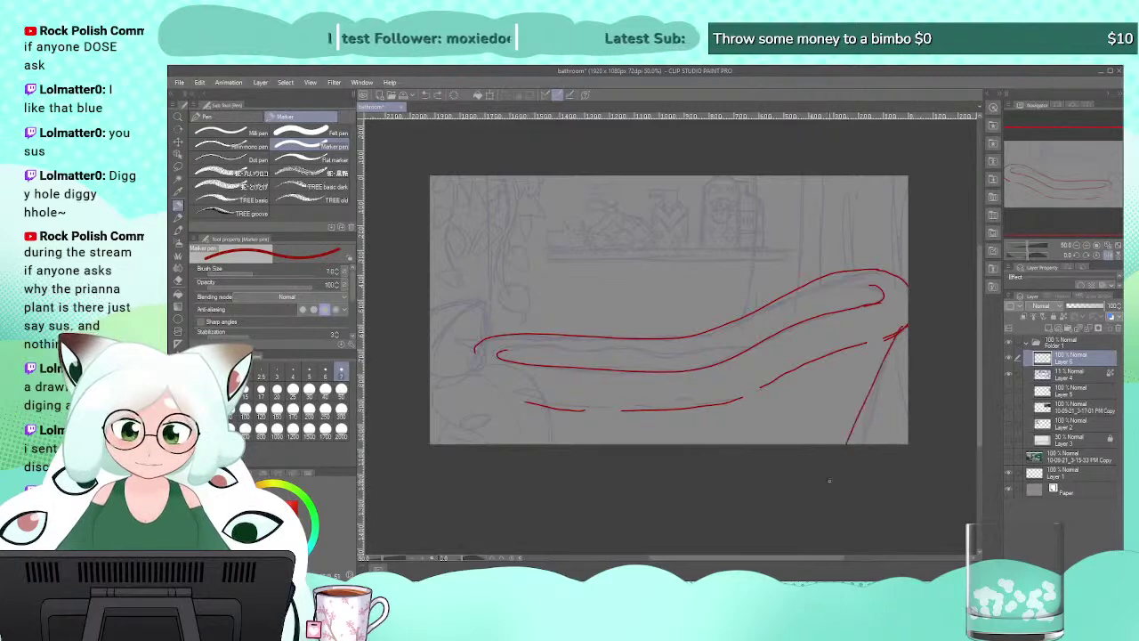
left_click(1009, 376)
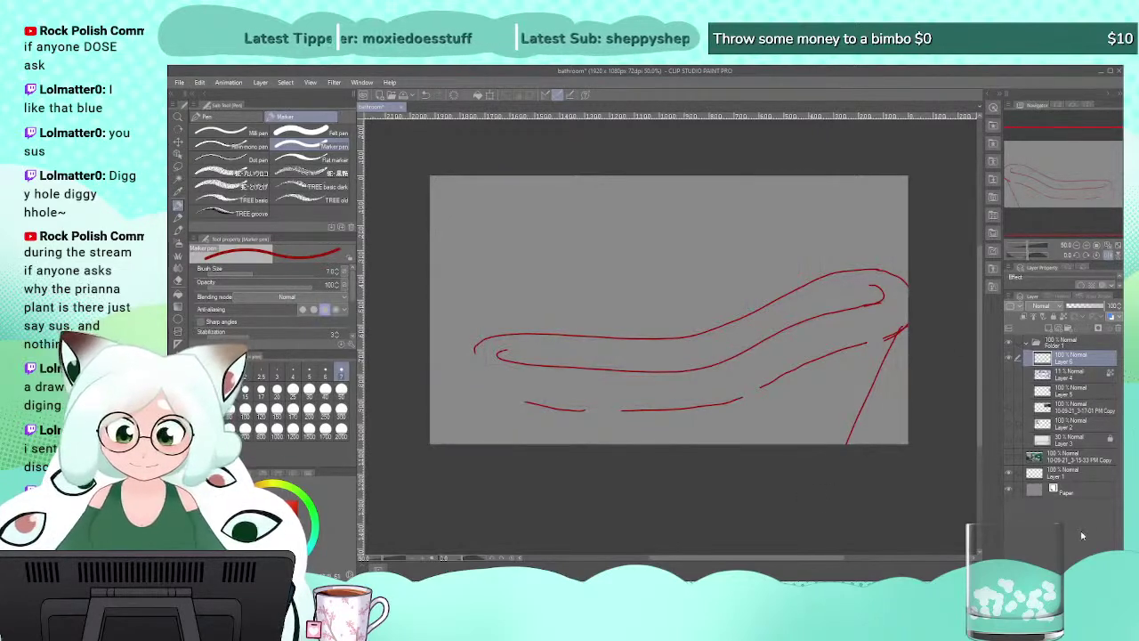
left_click(1009, 376)
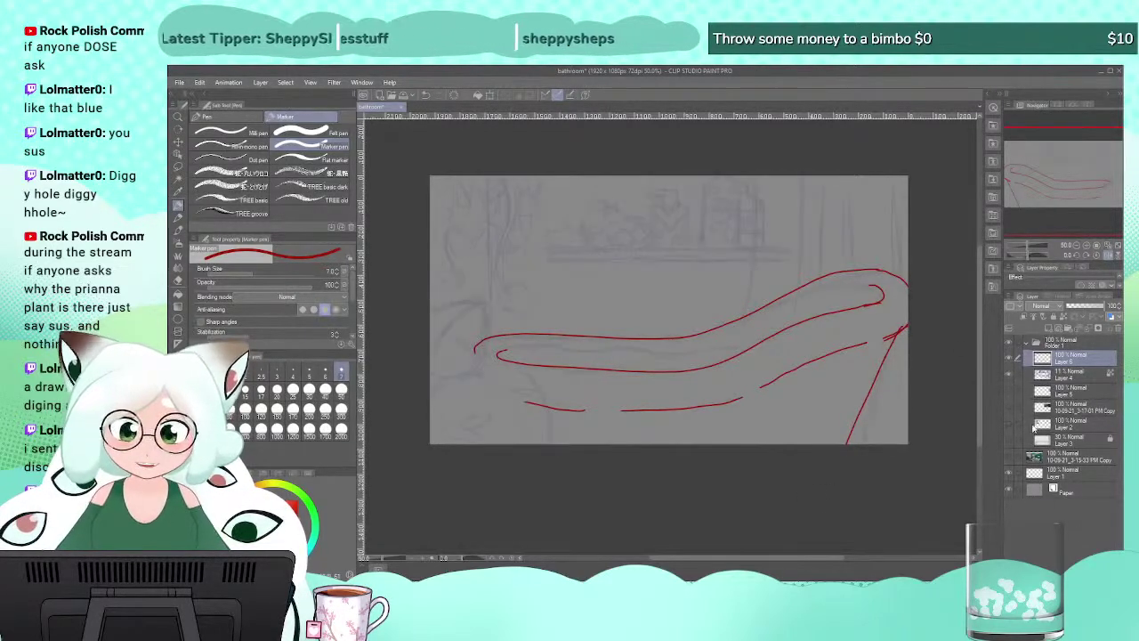
key("ctrl+z")
key("ctrl+z")
left_click_drag(897, 335, 855, 444)
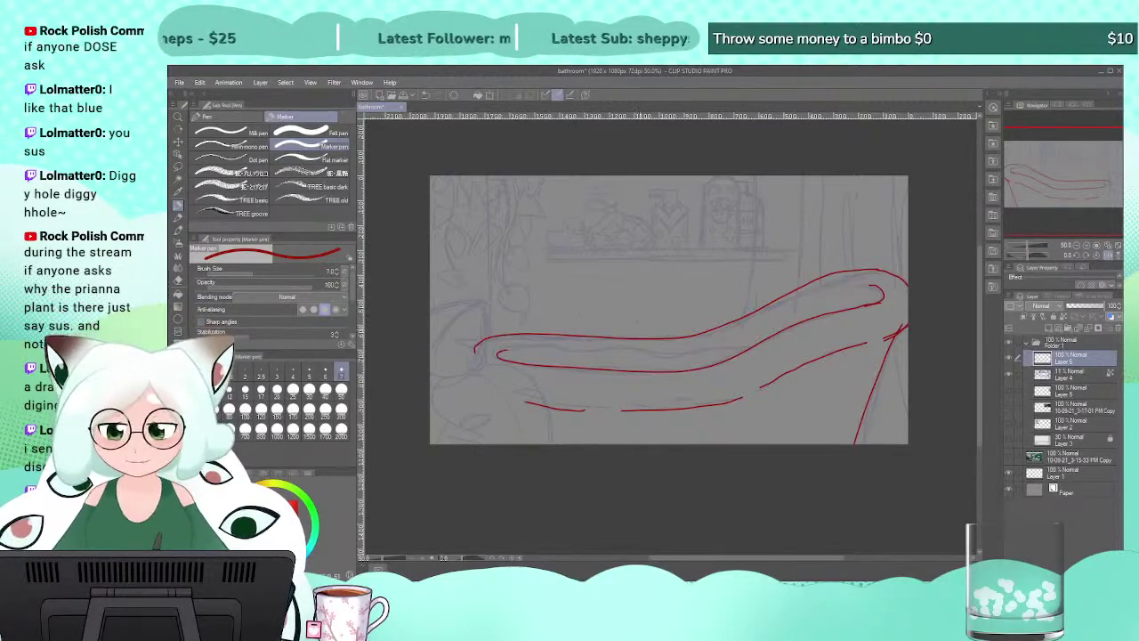
Add a new layer above the clean bathtub lines and save the file.
left_click(1048, 329)
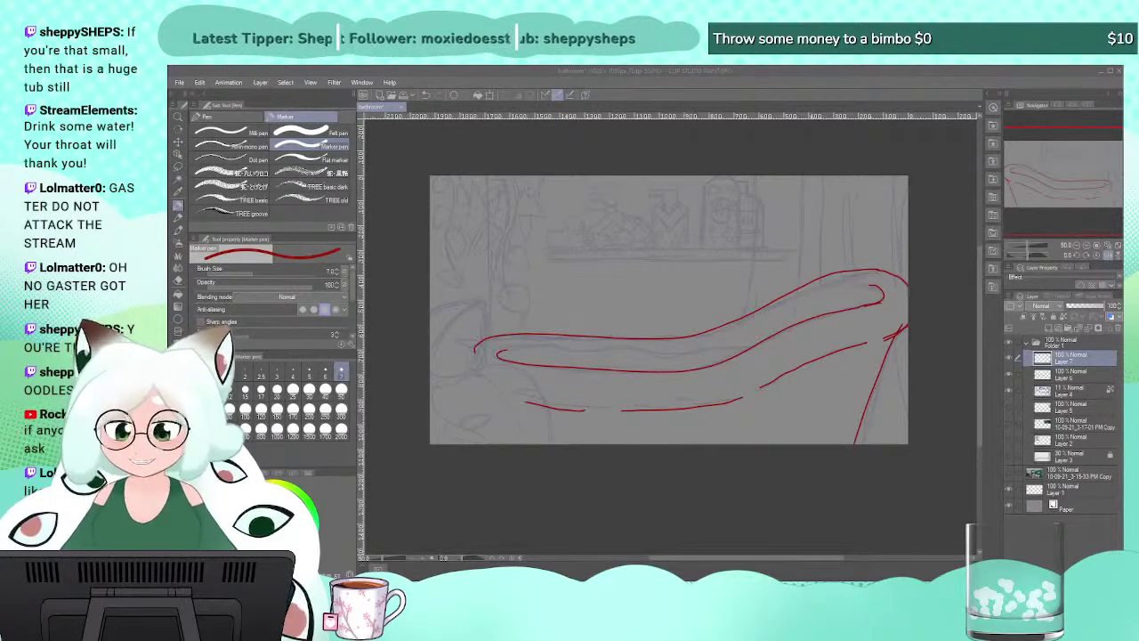
left_click(180, 83)
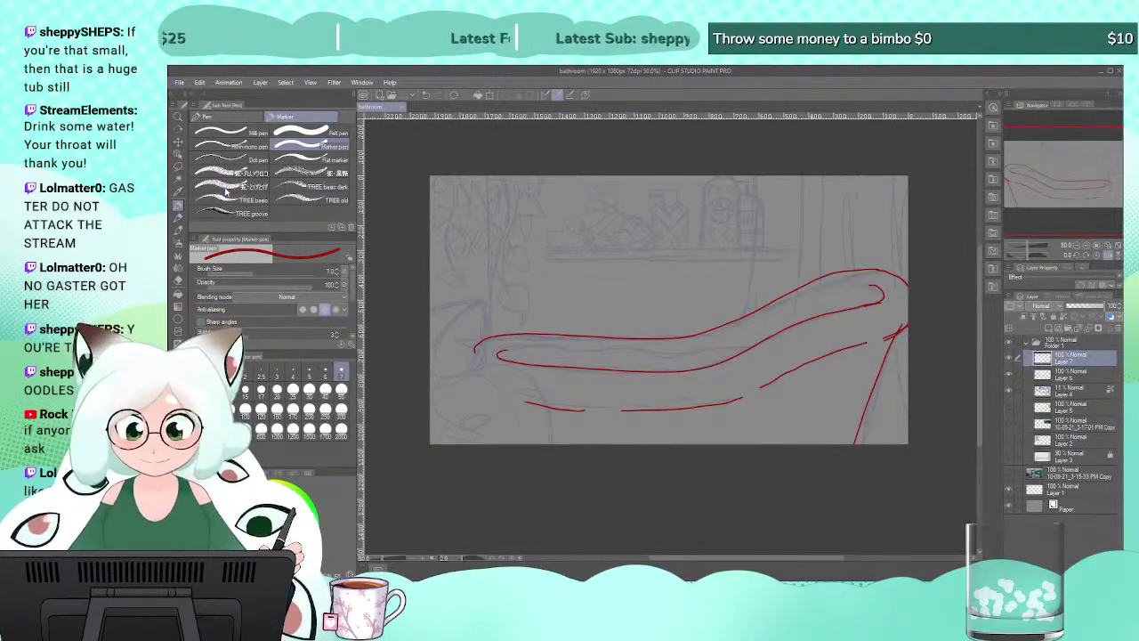
Try to draw the bathtub's rounded plant-end rim and the slanted side below it down to the canvas edge.
left_click_drag(475, 380, 468, 424)
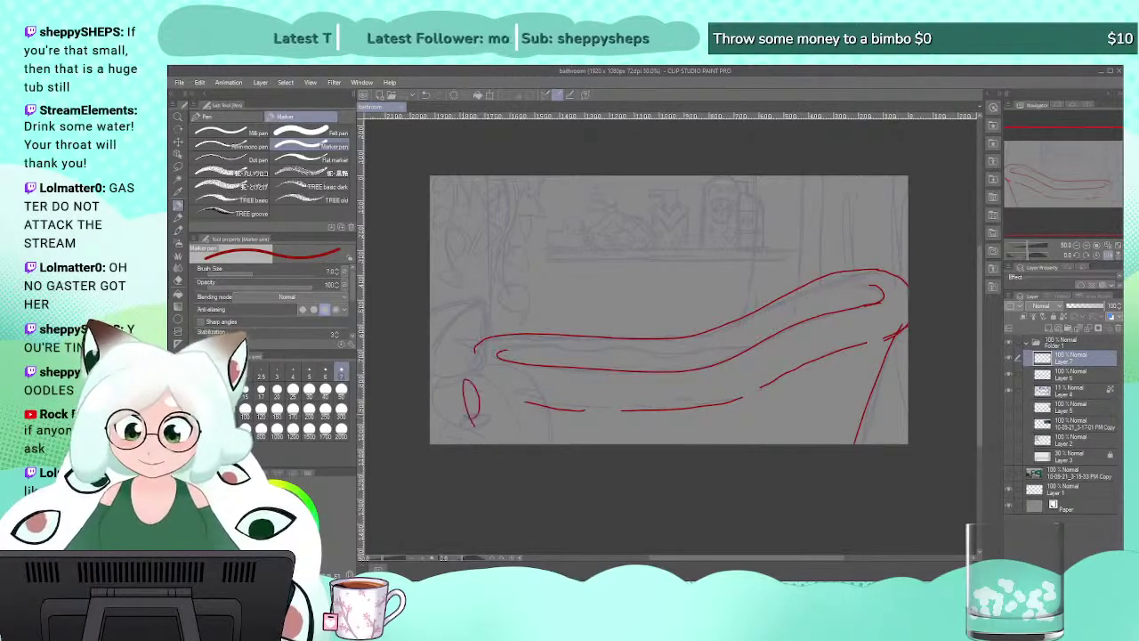
key("ctrl+z")
mouse_move(476, 347)
left_mouse_down()
mouse_move(469, 380)
mouse_move(469, 370)
mouse_move(492, 443)
left_mouse_up()
key("ctrl+z")
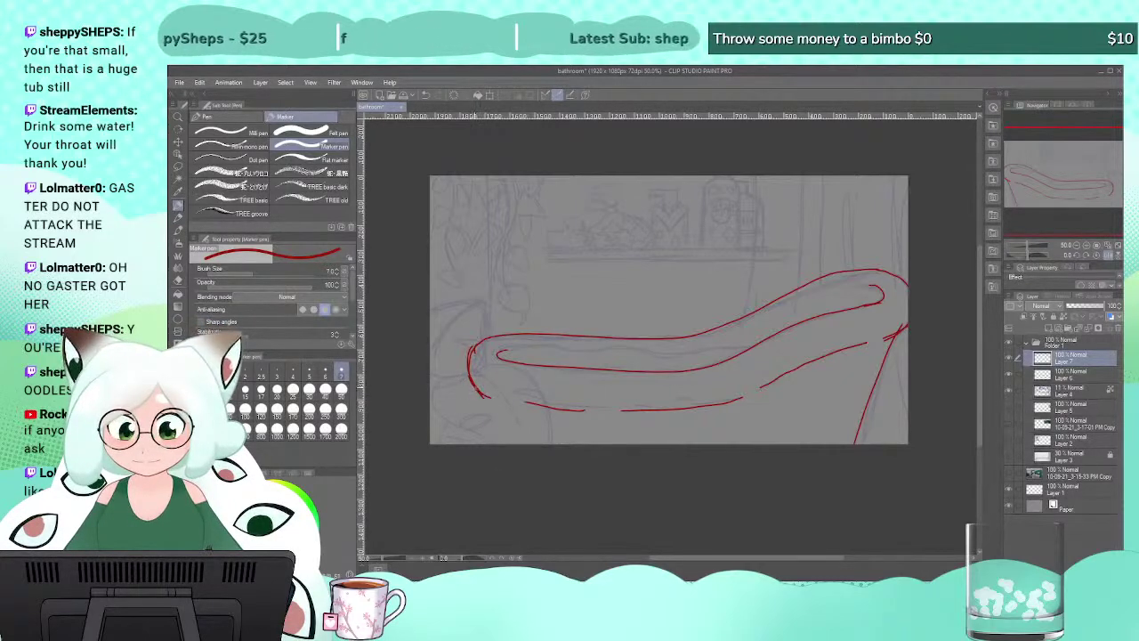
key("ctrl+z")
key("ctrl+z")
left_click_drag(474, 346, 497, 445)
left_click_drag(487, 397, 501, 445)
key("ctrl+z")
key("ctrl+z")
key("ctrl+z")
key("ctrl+z")
left_click_drag(484, 393, 496, 444)
key("ctrl+z")
key("ctrl+z")
key("ctrl+z")
left_click_drag(487, 406, 500, 446)
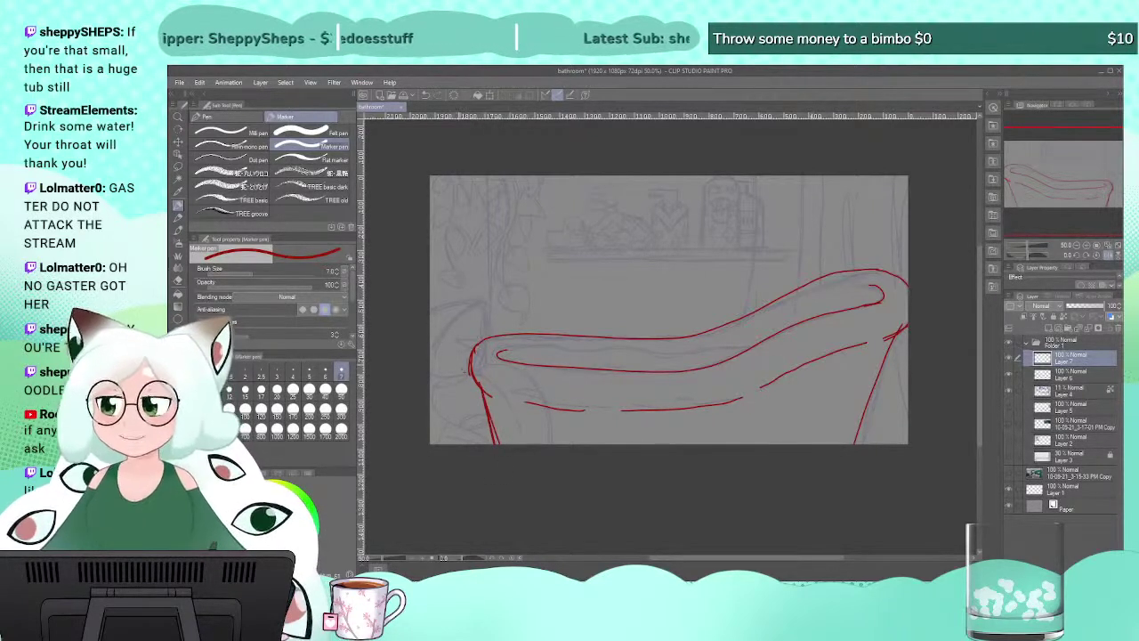
Erase the rough strokes at the bathtub's plant end with the Kneaded eraser enlarged to size 150.
key("e")
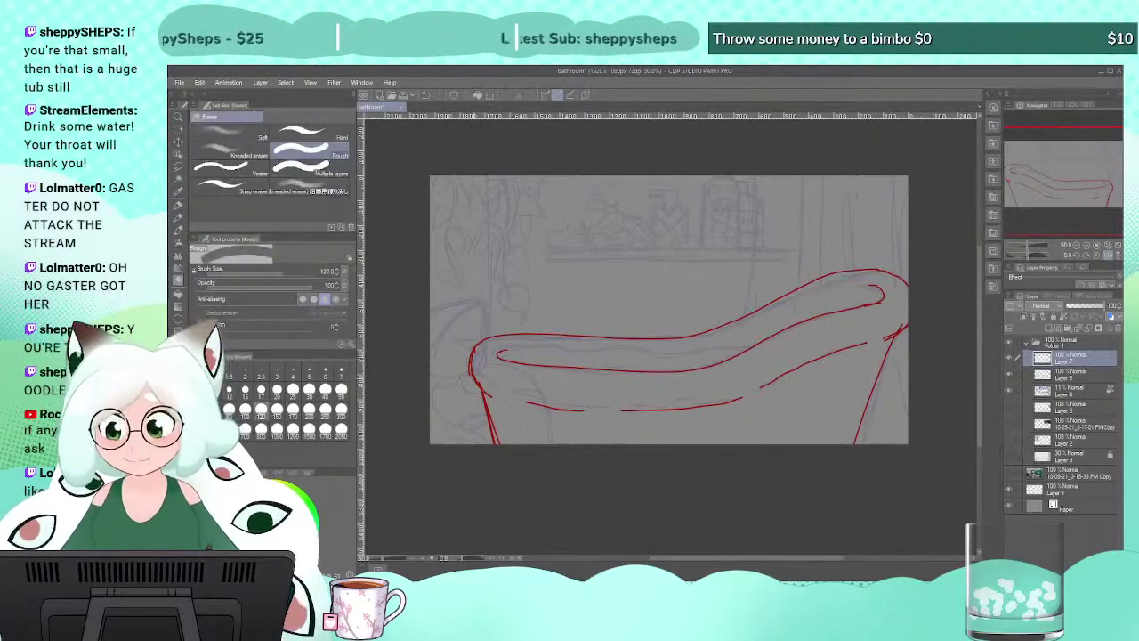
left_click_drag(471, 351, 492, 419)
key("ctrl+z")
left_click(231, 152)
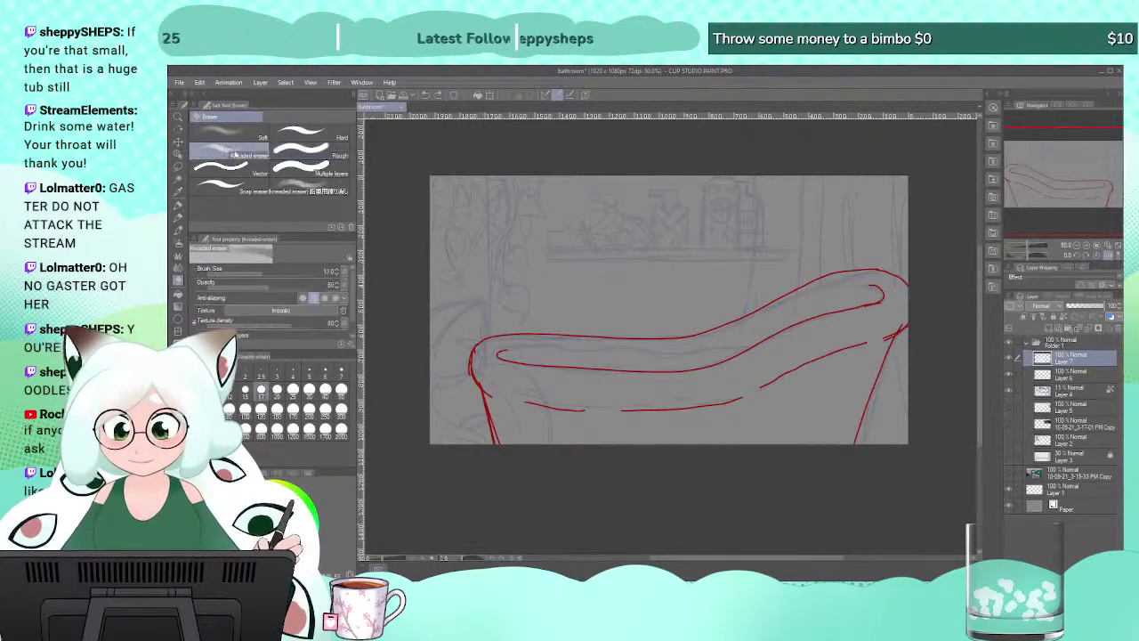
left_click_drag(473, 379, 469, 366)
key("bracketright")
key("bracketright")
key("bracketright")
key("bracketright")
key("bracketright")
key("bracketright")
key("bracketright")
key("bracketright")
key("bracketright")
key("bracketright")
key("bracketright")
mouse_move(487, 408)
left_mouse_down()
mouse_move(489, 427)
mouse_move(484, 405)
left_mouse_up()
Redraw the bathtub's rounded plant-end rim and its slanted side down to the canvas edge in dark red.
key("p")
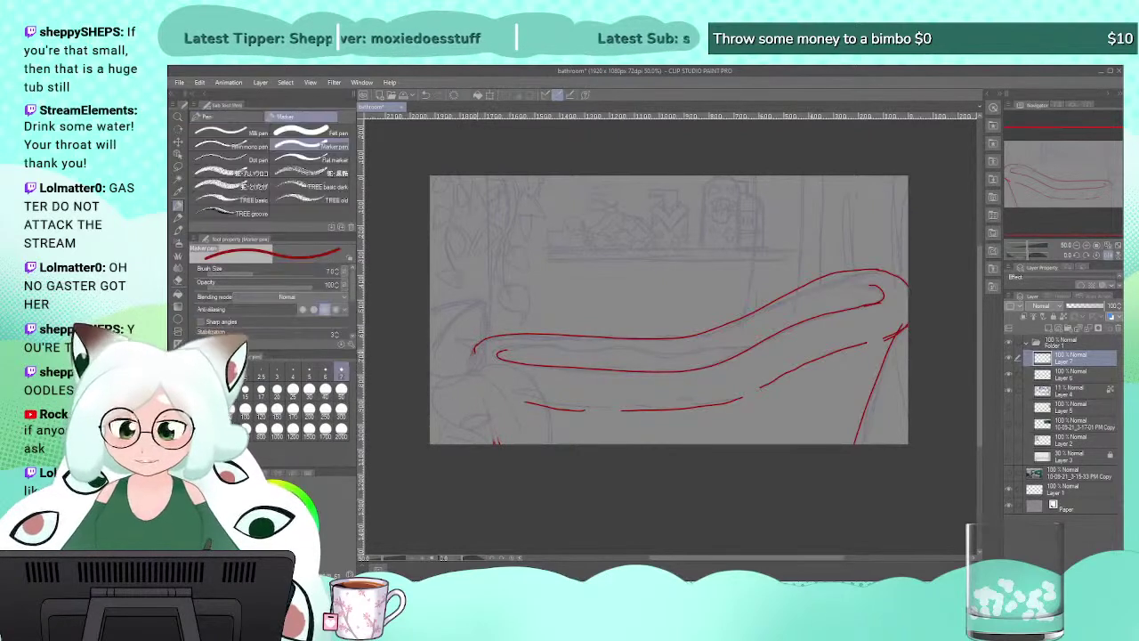
mouse_move(479, 344)
left_mouse_down()
mouse_move(470, 385)
mouse_move(496, 442)
left_mouse_up()
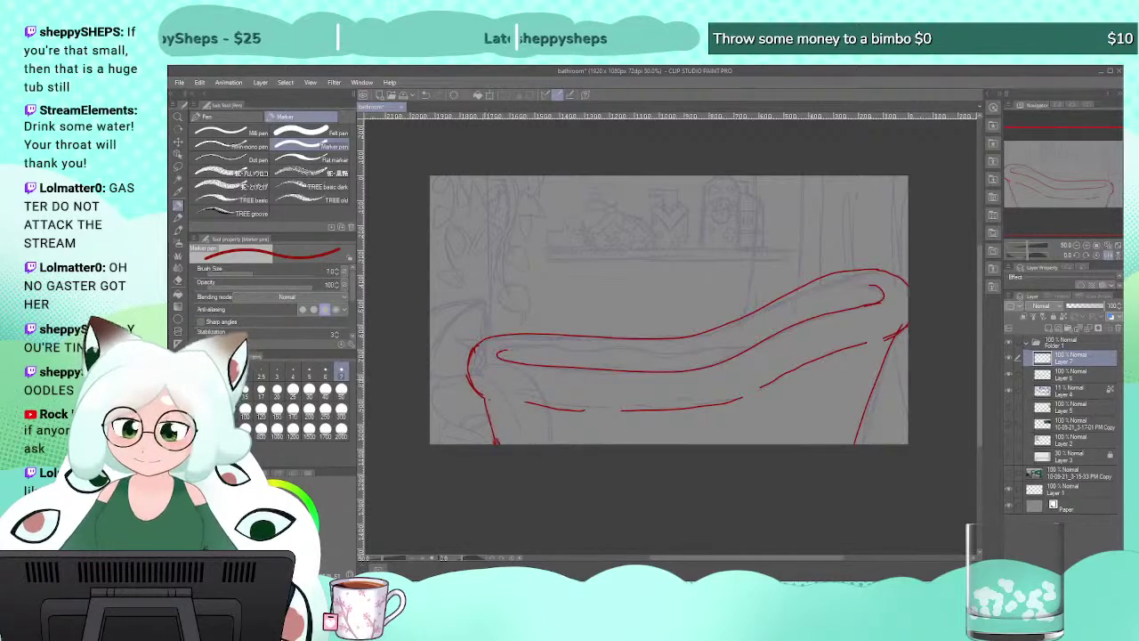
Check which lines are on Layer 7 and Layer 6, then merge Layer 7 down into Layer 6.
key("e")
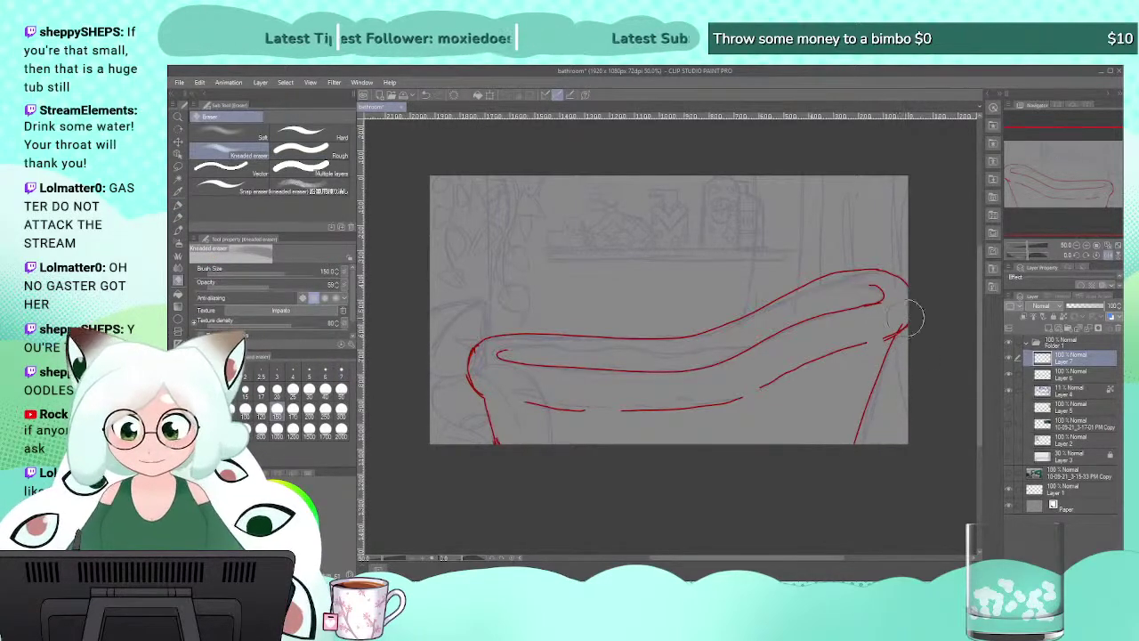
left_click(1068, 374)
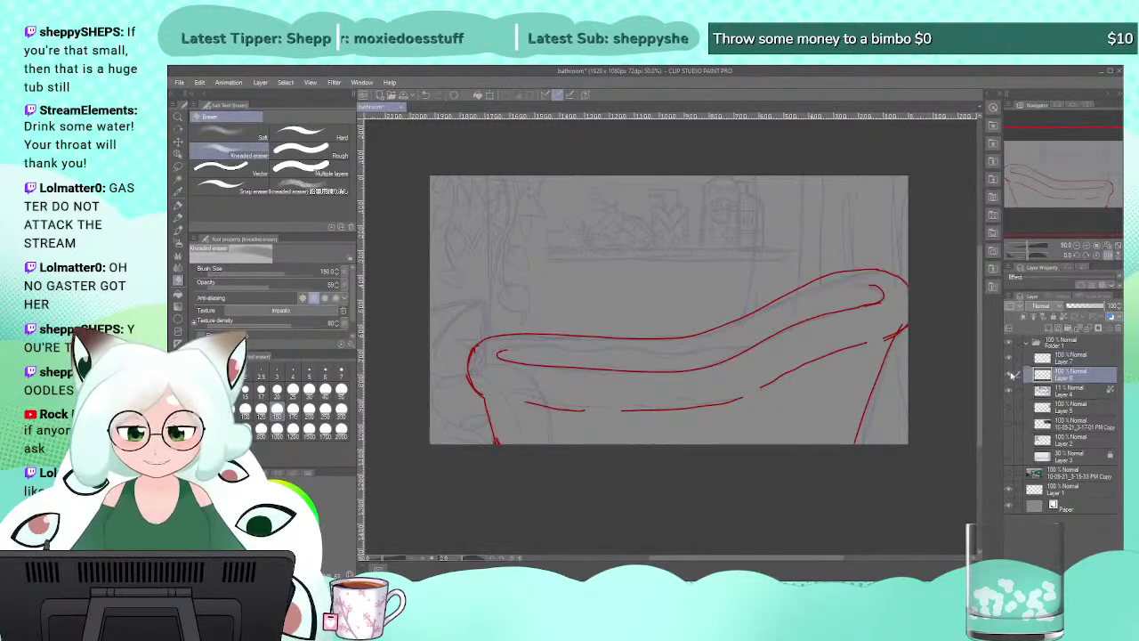
left_click(1010, 357)
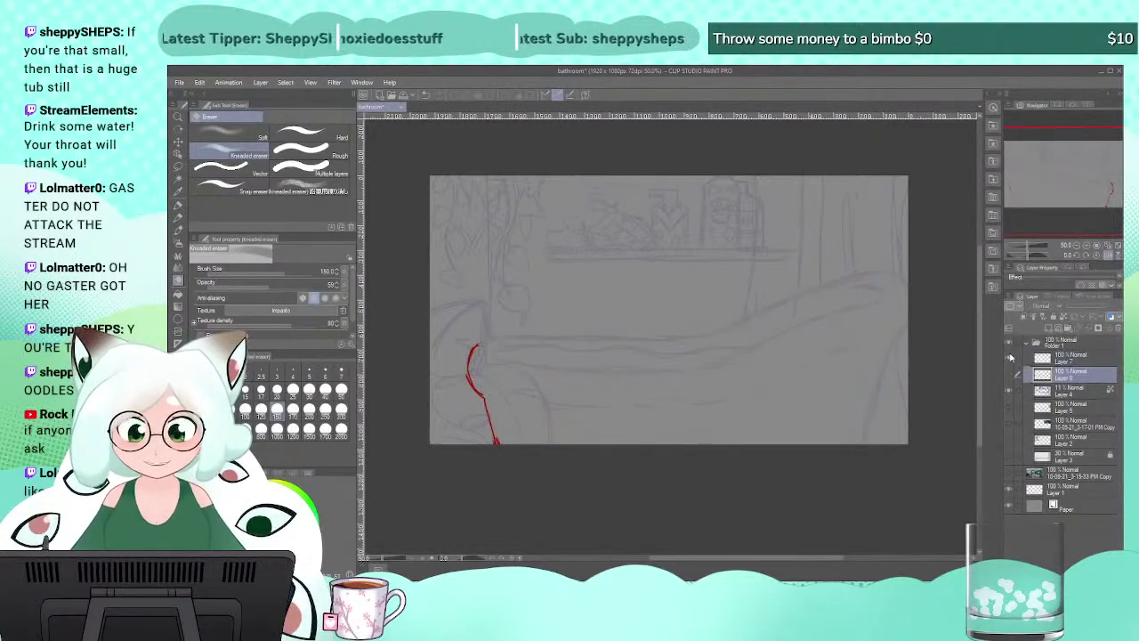
left_click(1075, 358)
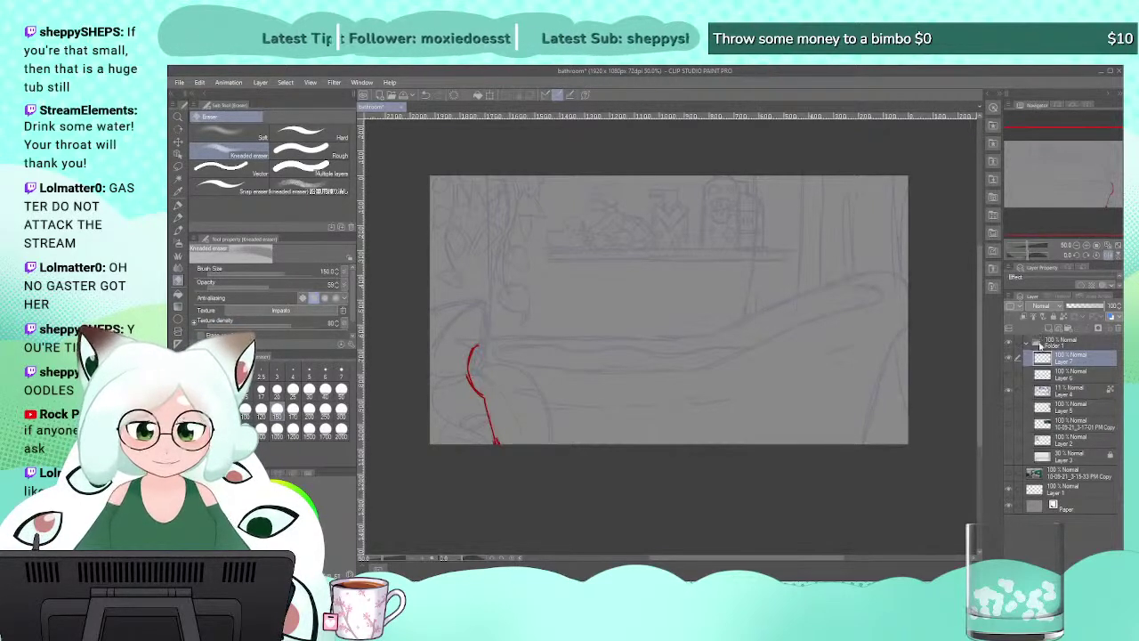
left_click(1011, 373)
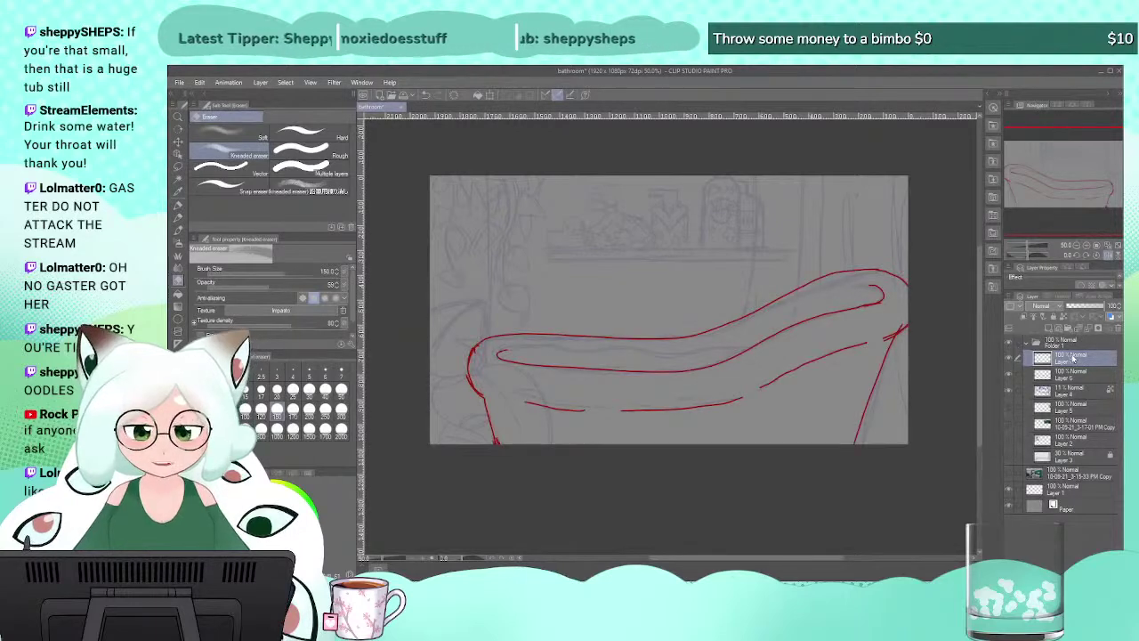
key("ctrl+e")
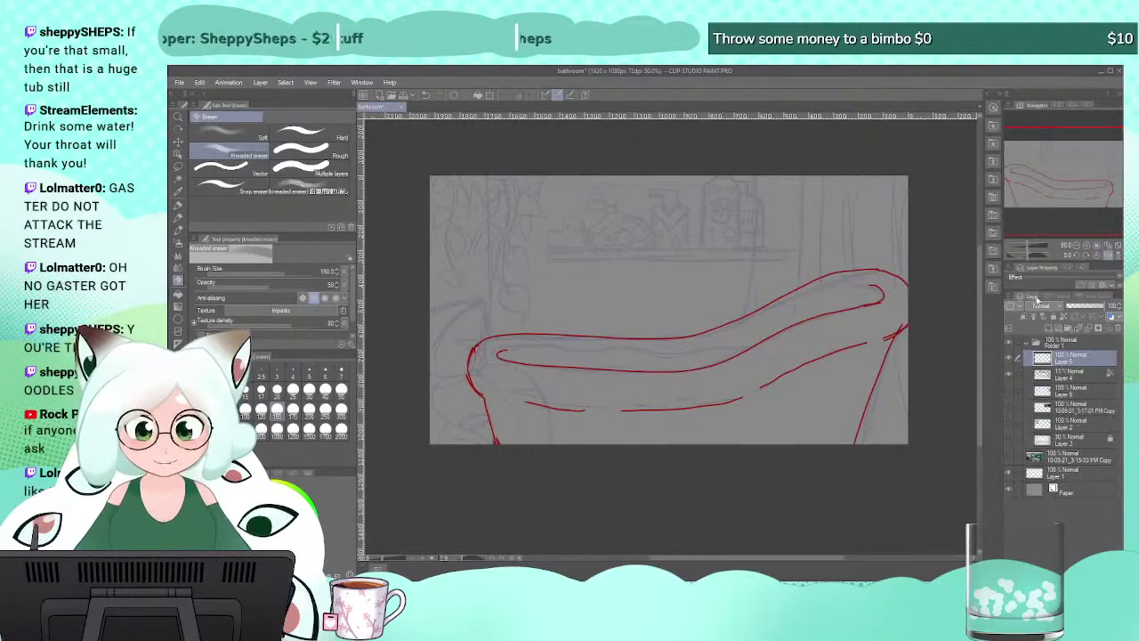
Erase the overlapping line ends below the bathtub's raised end and redraw the top of the side line to meet the rim.
left_click_drag(901, 330, 911, 318)
key("p")
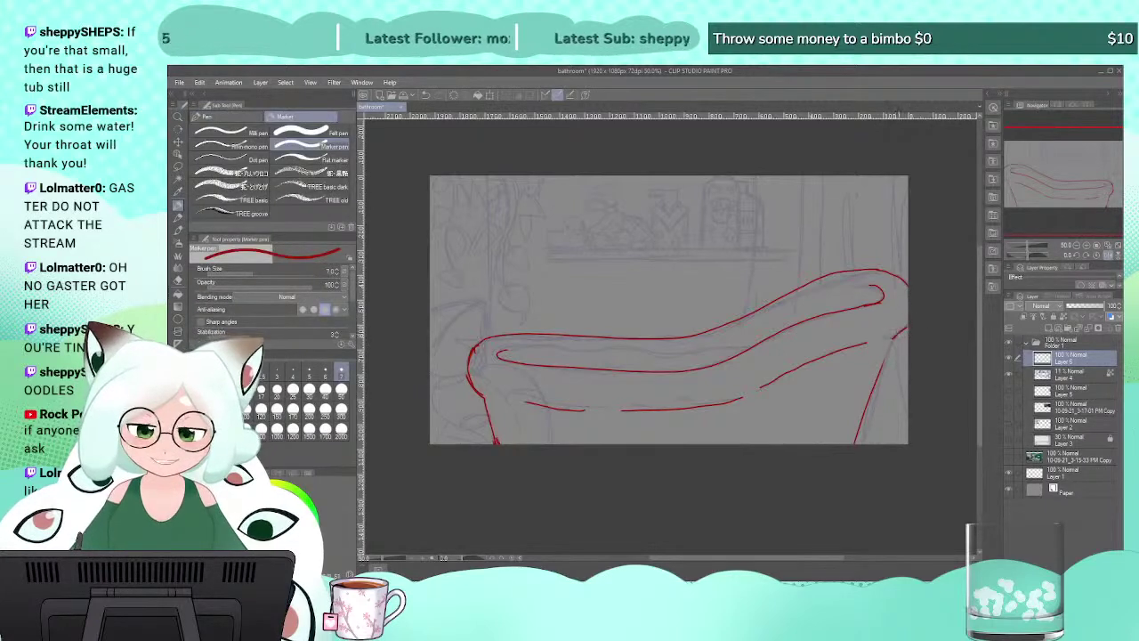
mouse_move(889, 340)
left_mouse_down()
mouse_move(909, 326)
mouse_move(883, 363)
left_mouse_up()
key("ctrl+z")
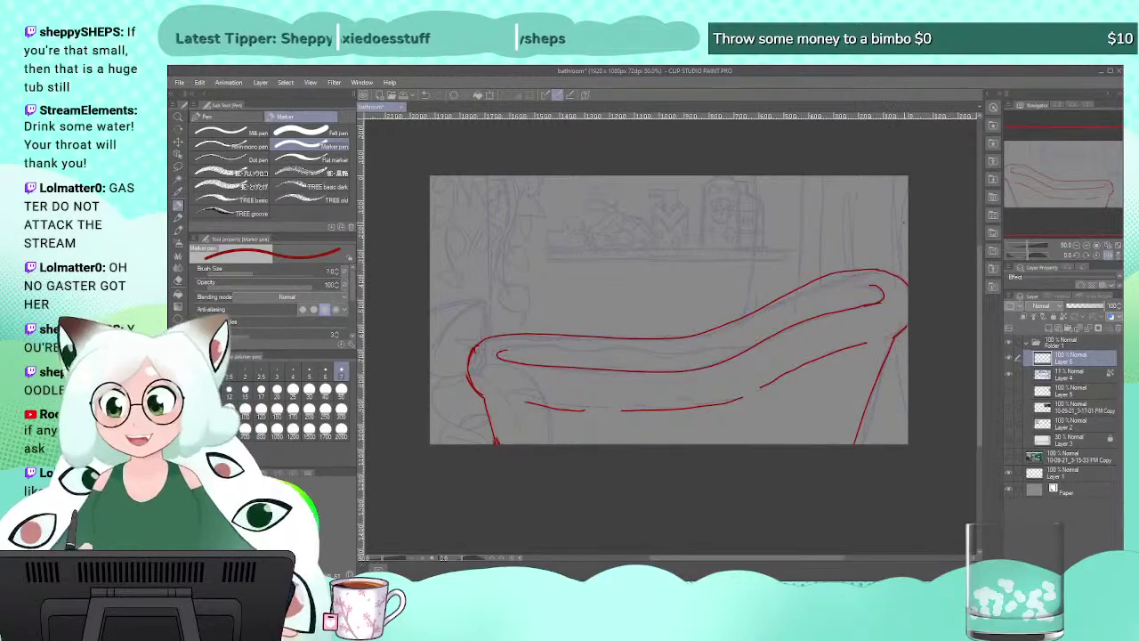
Try to outline the plant leaves beside the bathtub in dark red, undoing the strokes.
mouse_move(455, 261)
left_mouse_down()
mouse_move(459, 272)
mouse_move(458, 234)
left_mouse_up()
key("ctrl+z")
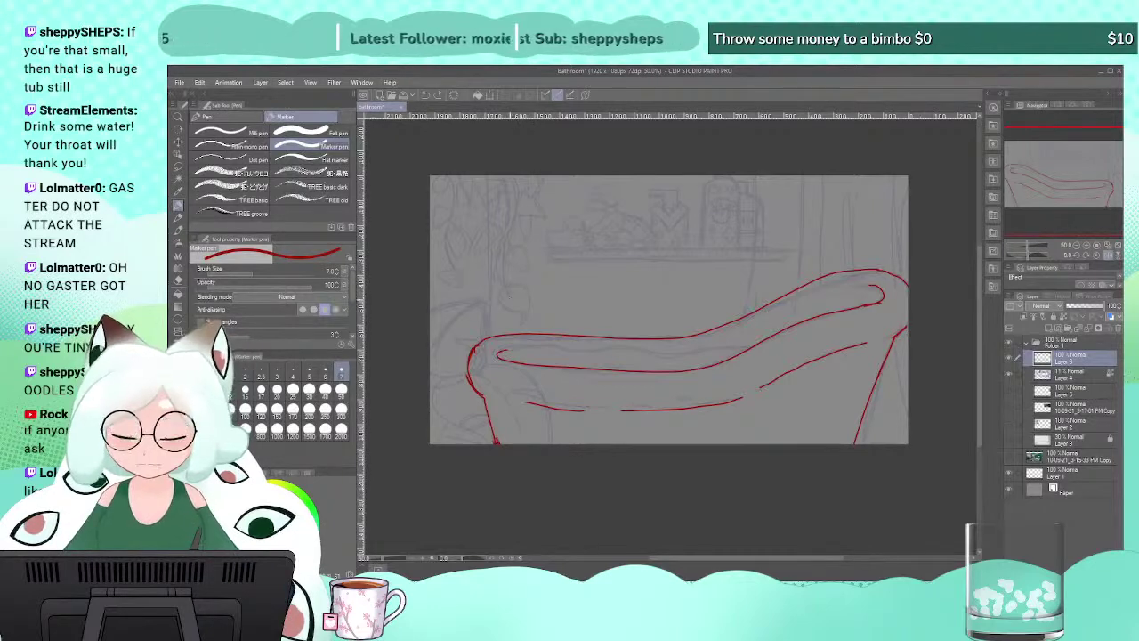
mouse_move(436, 369)
left_mouse_down()
mouse_move(438, 335)
mouse_move(453, 320)
mouse_move(432, 366)
mouse_move(497, 342)
mouse_move(498, 438)
mouse_move(514, 451)
mouse_move(434, 439)
left_mouse_up()
key("ctrl+z")
key("ctrl+z")
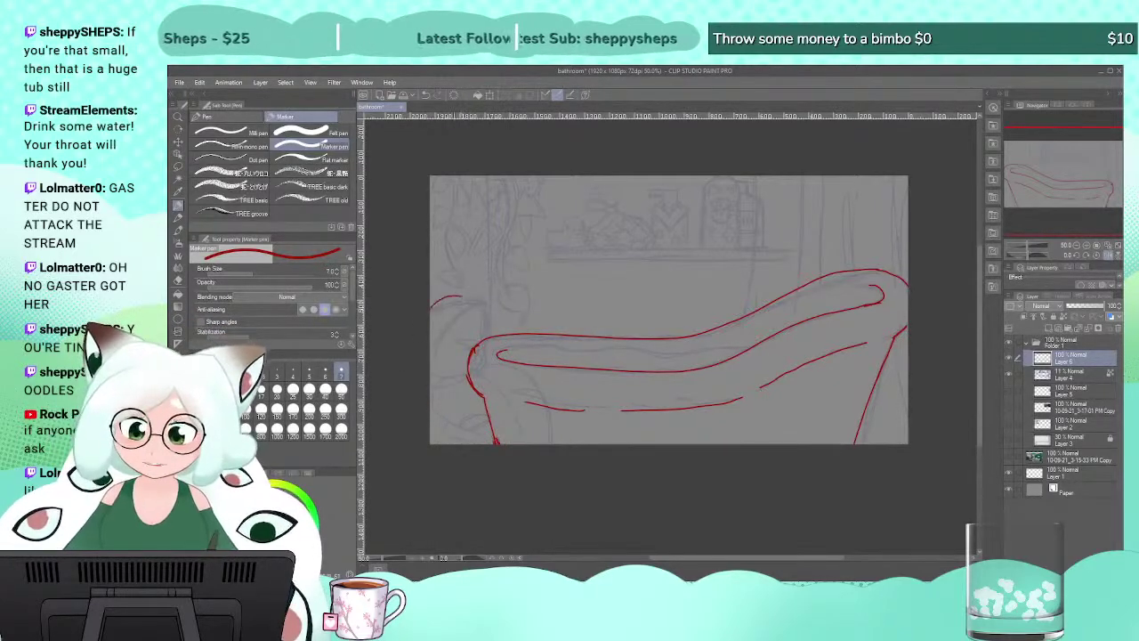
Show the hidden bathroom photo reference on the canvas.
left_click(1018, 442)
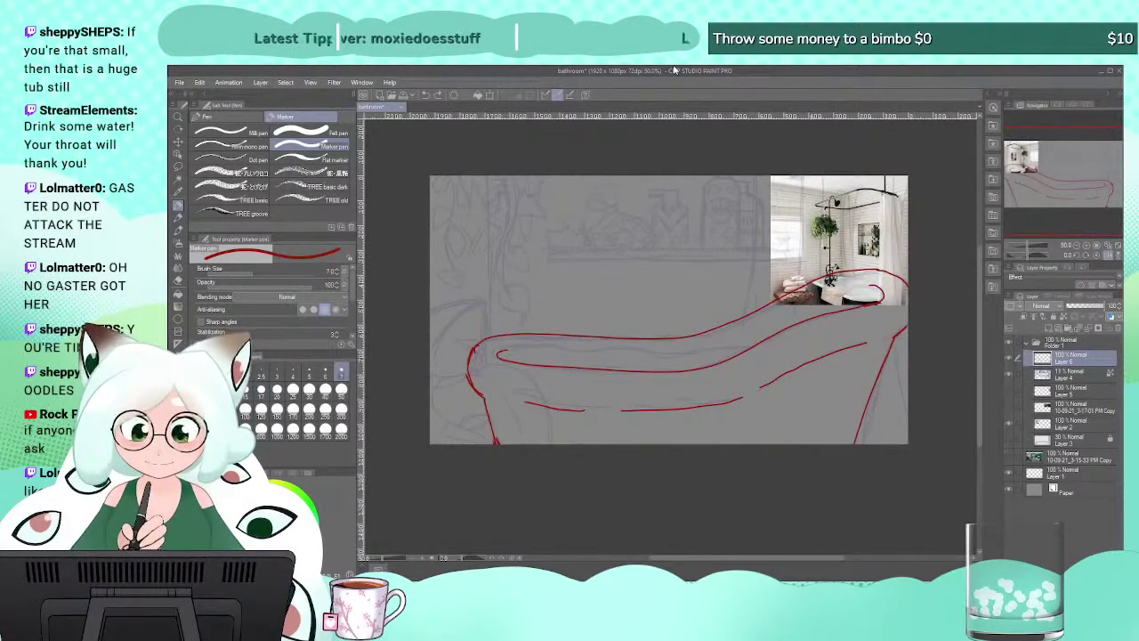
Hide the bathroom photo and show the potted plant photo as the reference on the canvas.
left_click(1009, 427)
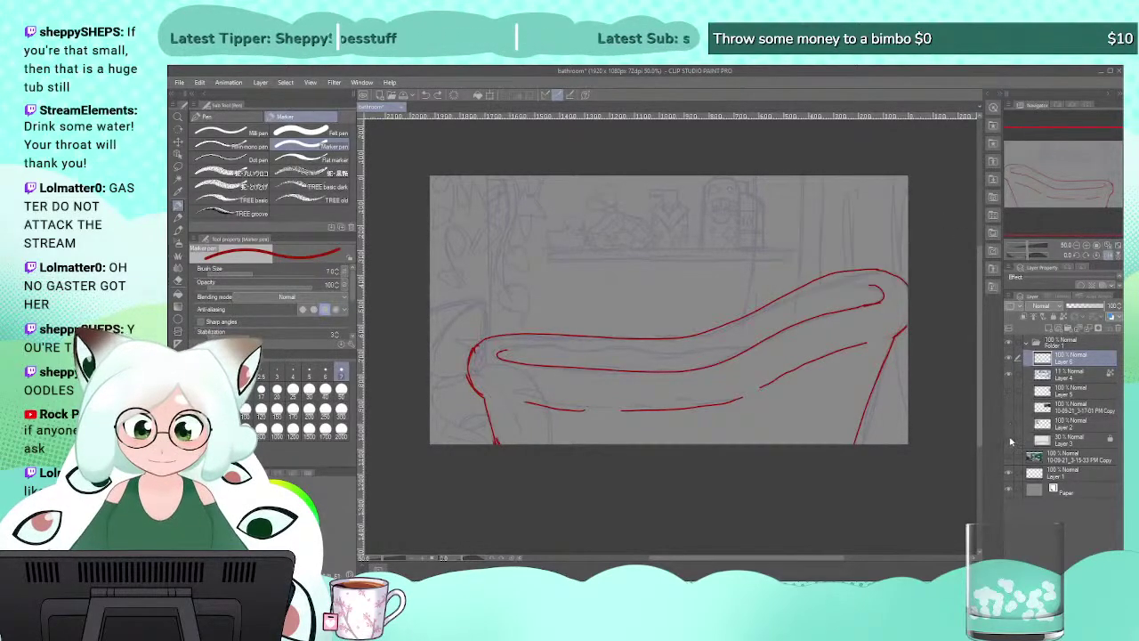
left_click(1009, 392)
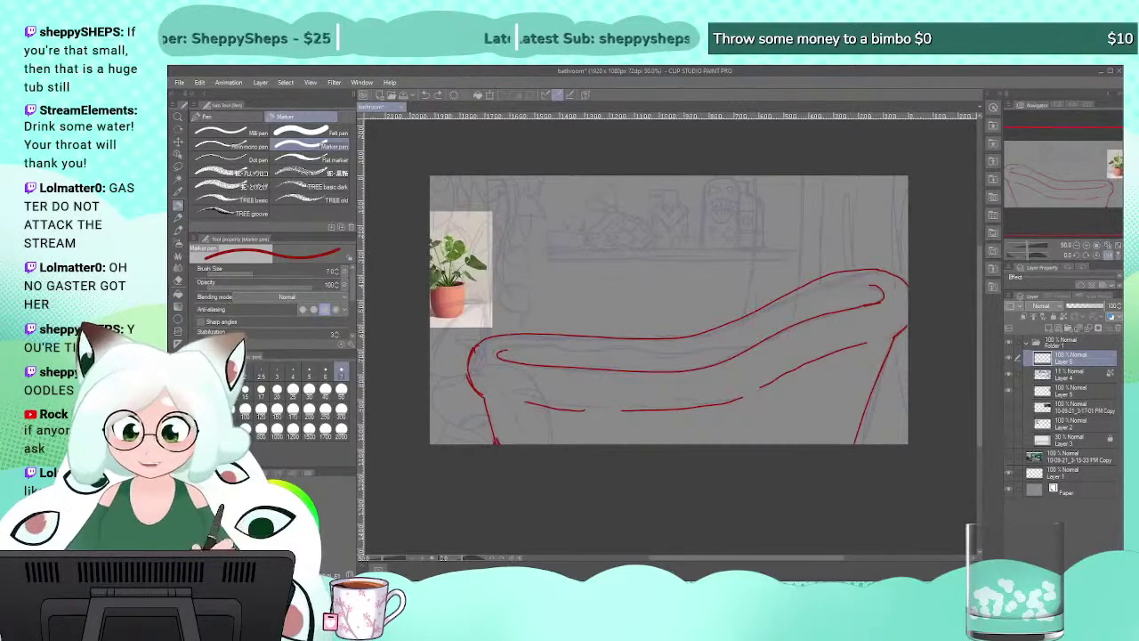
key("ctrl+t")
left_click_drag(476, 156, 484, 148)
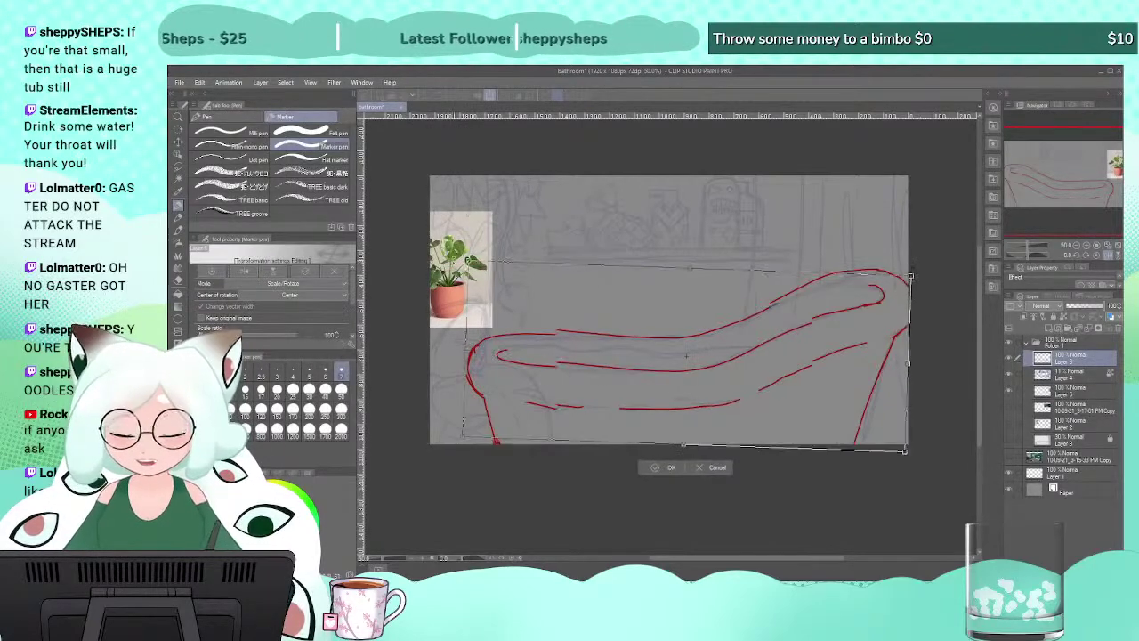
key("ctrl+z")
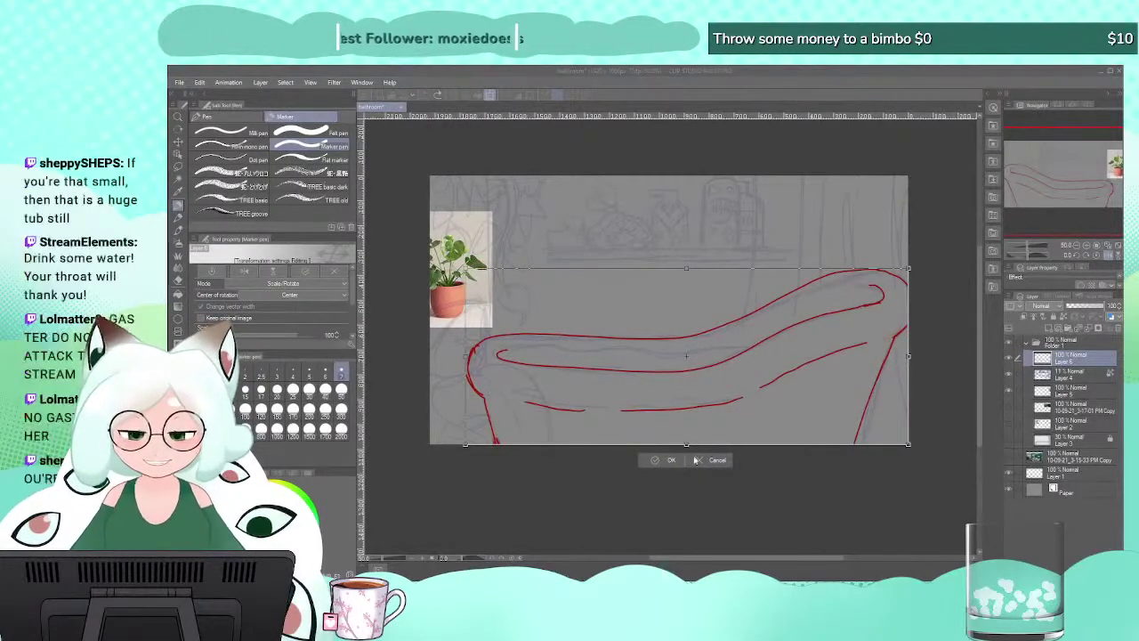
key("Return")
Move the potted plant photo on Layer 5 from the canvas edge to the middle, over the bathtub.
left_click(177, 141)
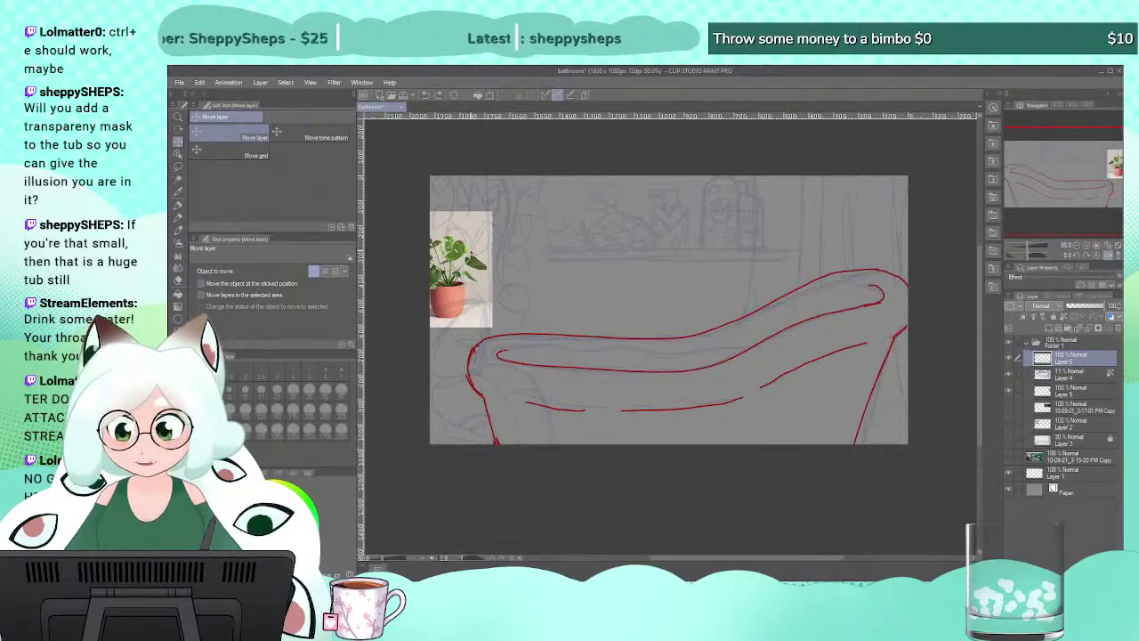
left_click(1068, 375)
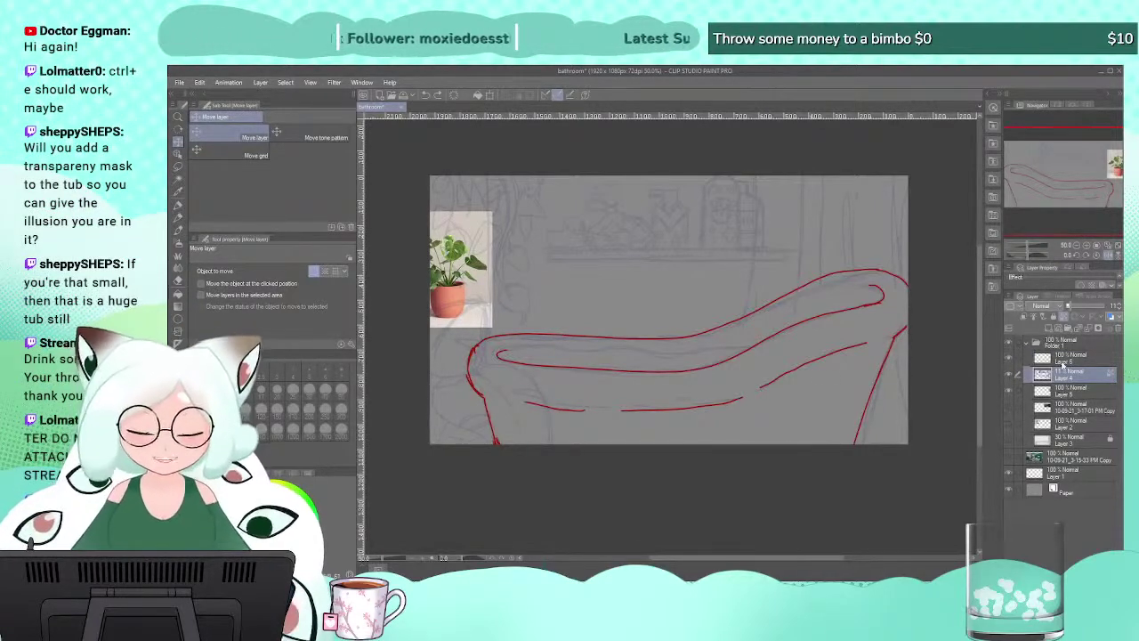
left_click(1064, 359)
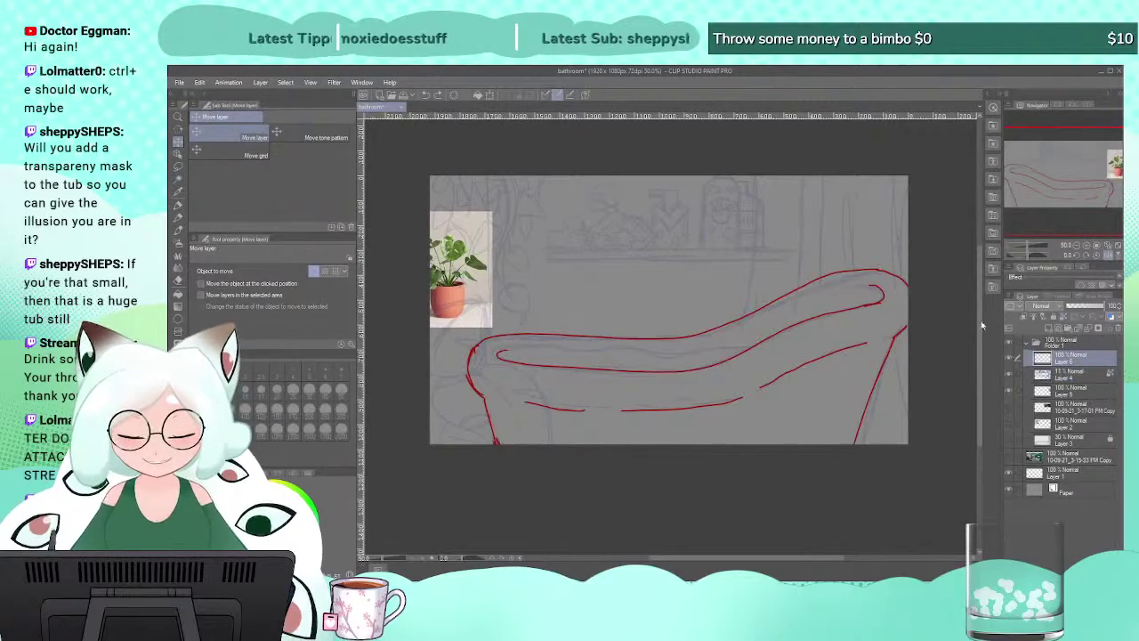
left_click_drag(440, 233, 598, 297)
key("ctrl+z")
left_click(1064, 390)
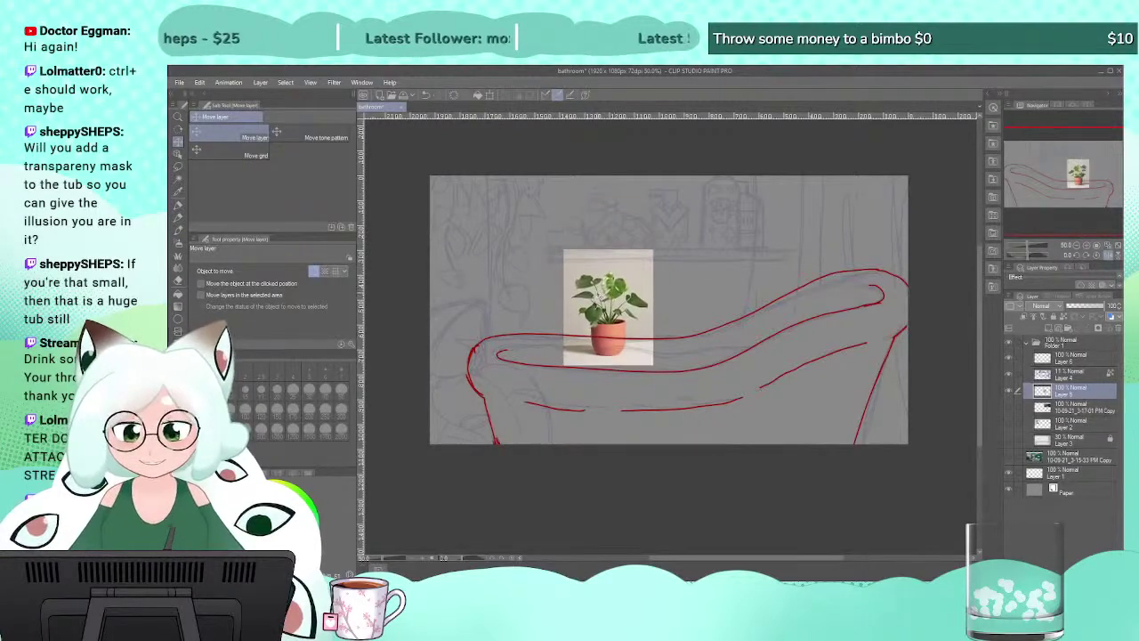
Enlarge the potted plant photo to about 177% and make the line art layer, Layer 6, active again.
left_click(491, 95)
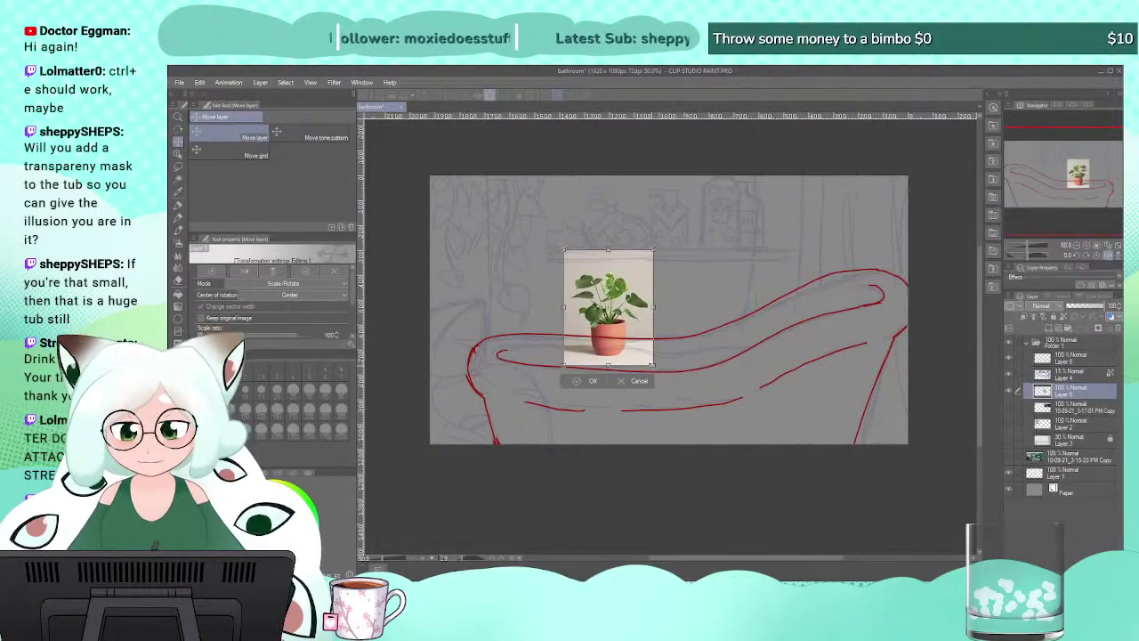
mouse_move(653, 365)
left_mouse_down()
mouse_move(722, 455)
mouse_move(649, 366)
left_mouse_up()
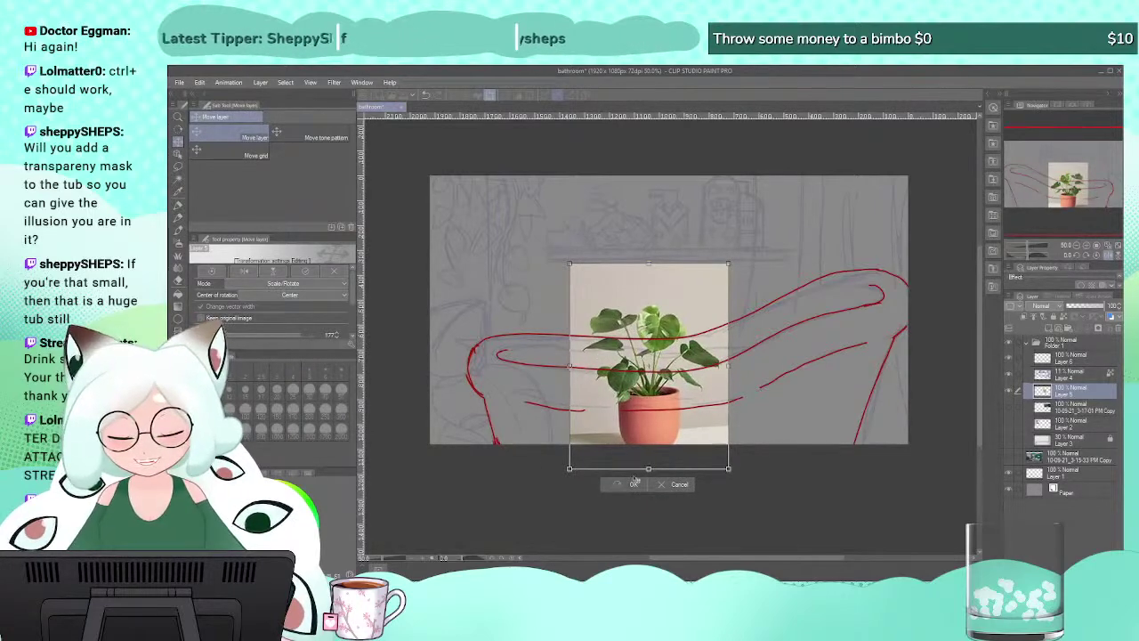
left_click(634, 483)
left_click(1077, 359)
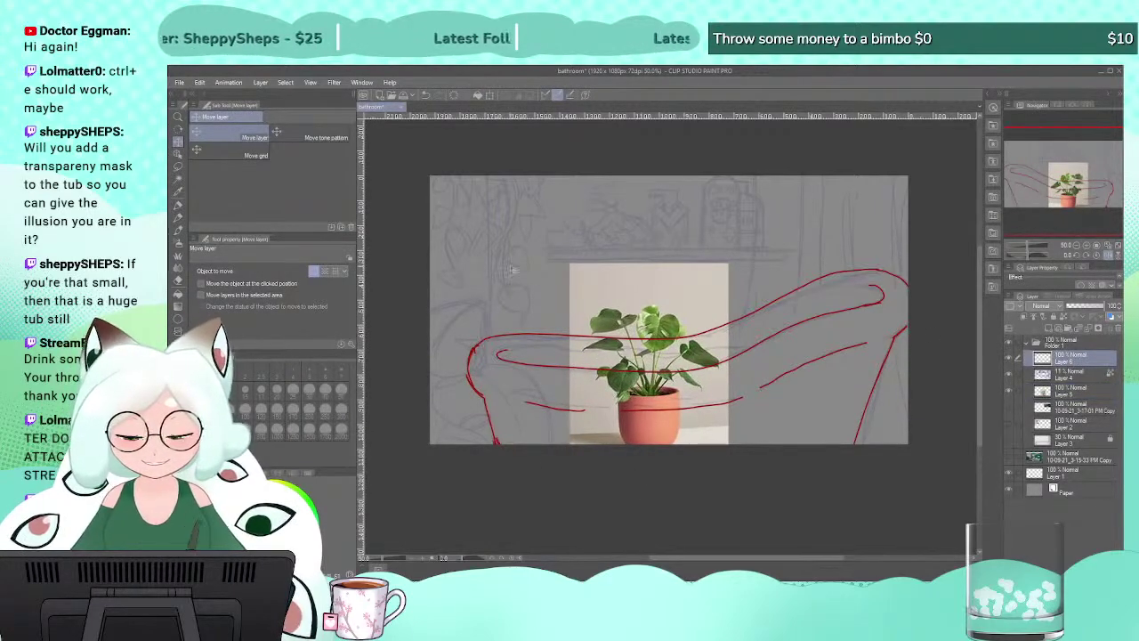
Try outlining a large rounded leaf over the bathtub's low end in dark red with the Marker pen.
key("p")
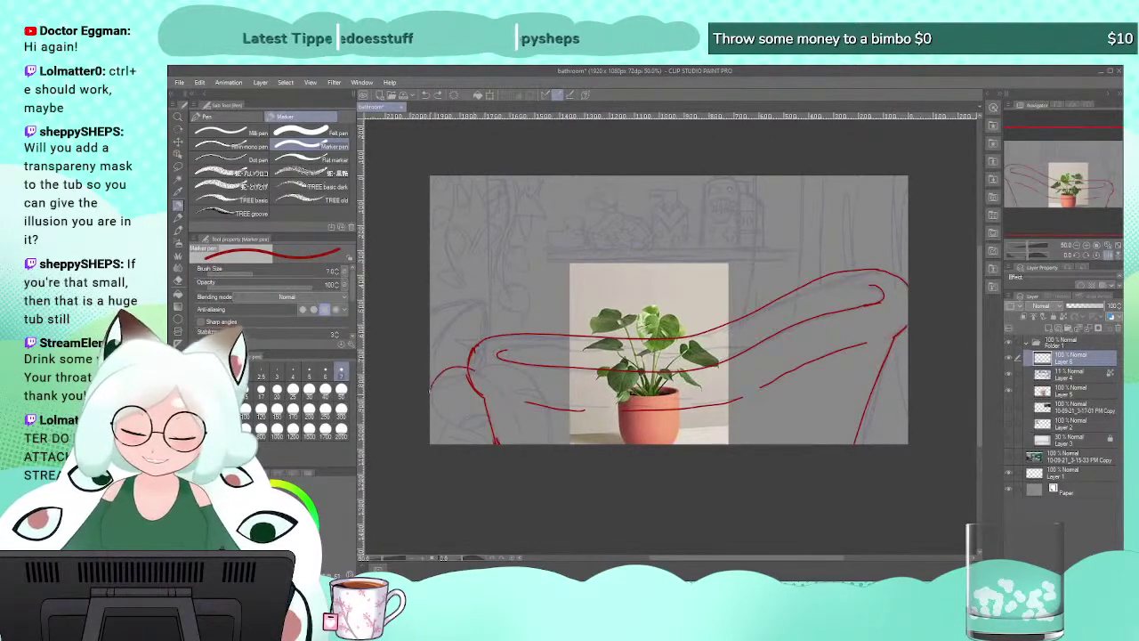
mouse_move(470, 372)
left_mouse_down()
mouse_move(431, 383)
mouse_move(508, 358)
mouse_move(430, 381)
mouse_move(520, 357)
mouse_move(504, 364)
mouse_move(550, 440)
left_mouse_up()
key("ctrl+z")
key("ctrl+z")
key("ctrl+z")
key("ctrl+z")
key("ctrl+z")
key("ctrl+z")
key("ctrl+z")
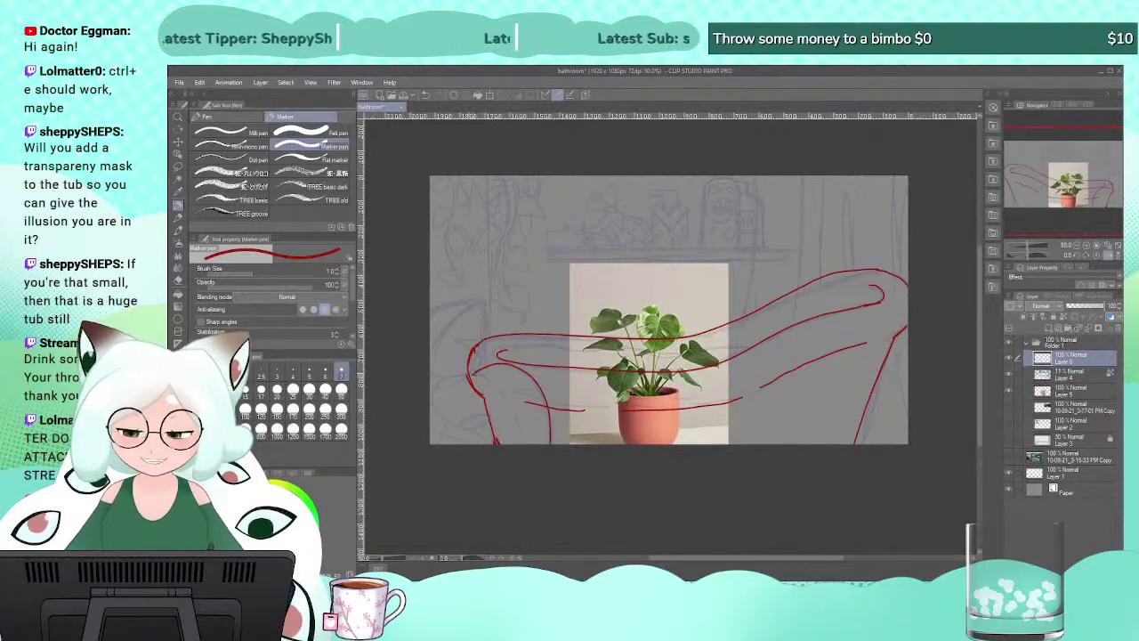
mouse_move(476, 372)
left_mouse_down()
mouse_move(431, 386)
mouse_move(439, 379)
mouse_move(431, 420)
mouse_move(467, 443)
left_mouse_up()
key("ctrl+z")
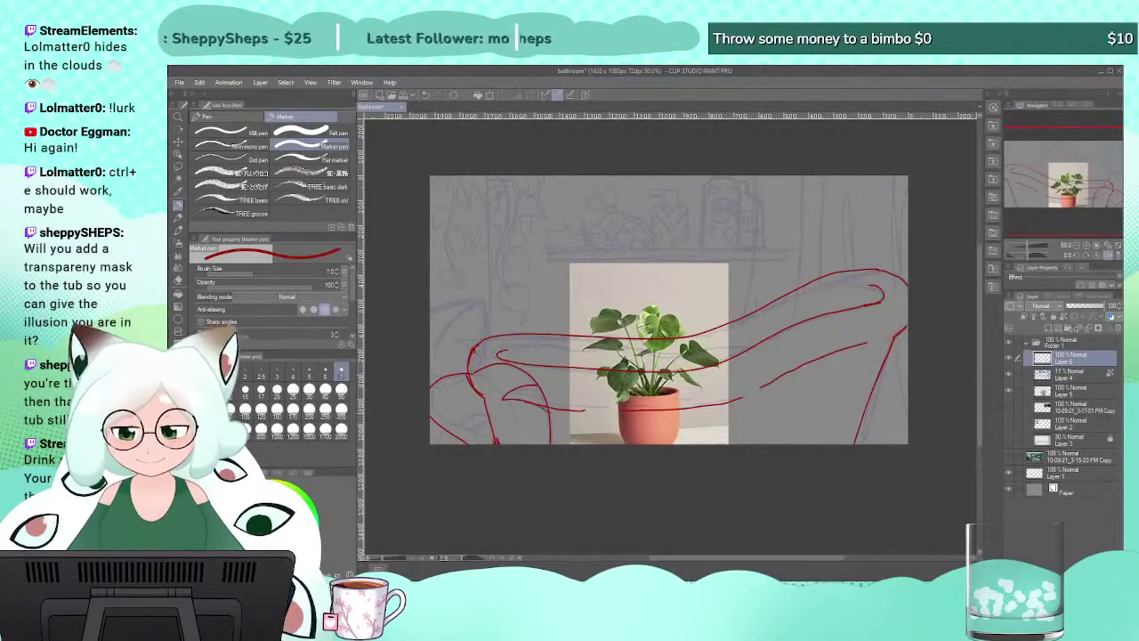
Try adding a notch to the outer edge of the rounded leaf, undoing the strokes.
key("ctrl+z")
mouse_move(546, 390)
left_mouse_down()
mouse_move(507, 404)
mouse_move(552, 422)
mouse_move(516, 393)
mouse_move(560, 425)
left_mouse_up()
key("ctrl+z")
key("ctrl+z")
key("ctrl+z")
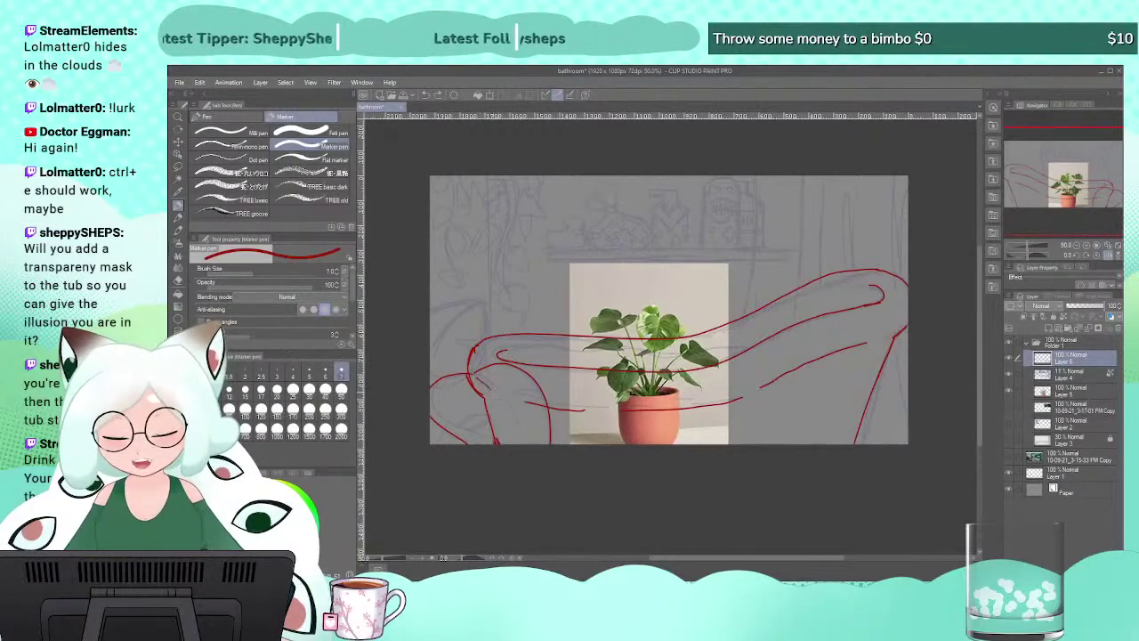
key("ctrl+z")
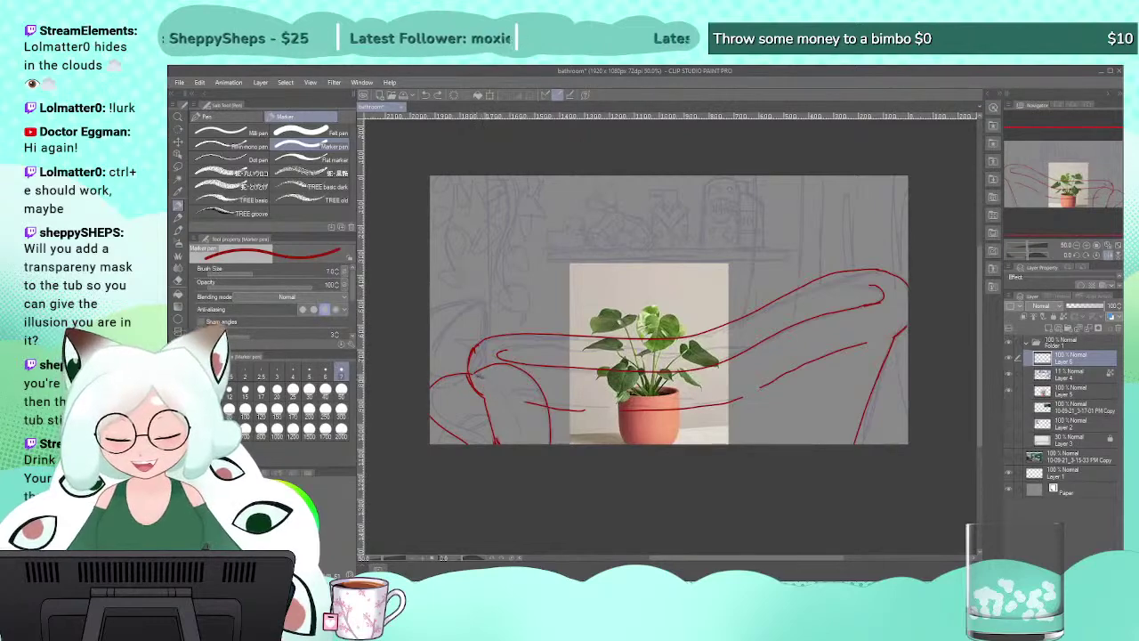
Try a broken midrib line down the rounded leaf and a cut-out beside it.
mouse_move(476, 375)
left_mouse_down()
mouse_move(504, 398)
mouse_move(522, 456)
left_mouse_up()
key("ctrl+z")
key("ctrl+z")
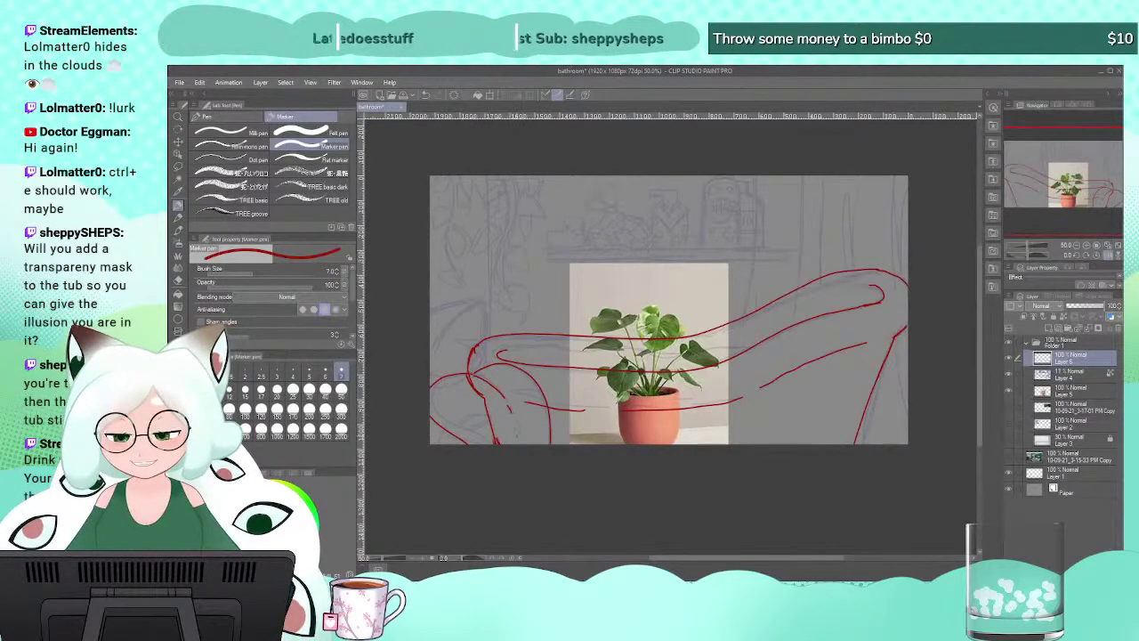
key("ctrl+z")
left_click_drag(517, 422, 522, 445)
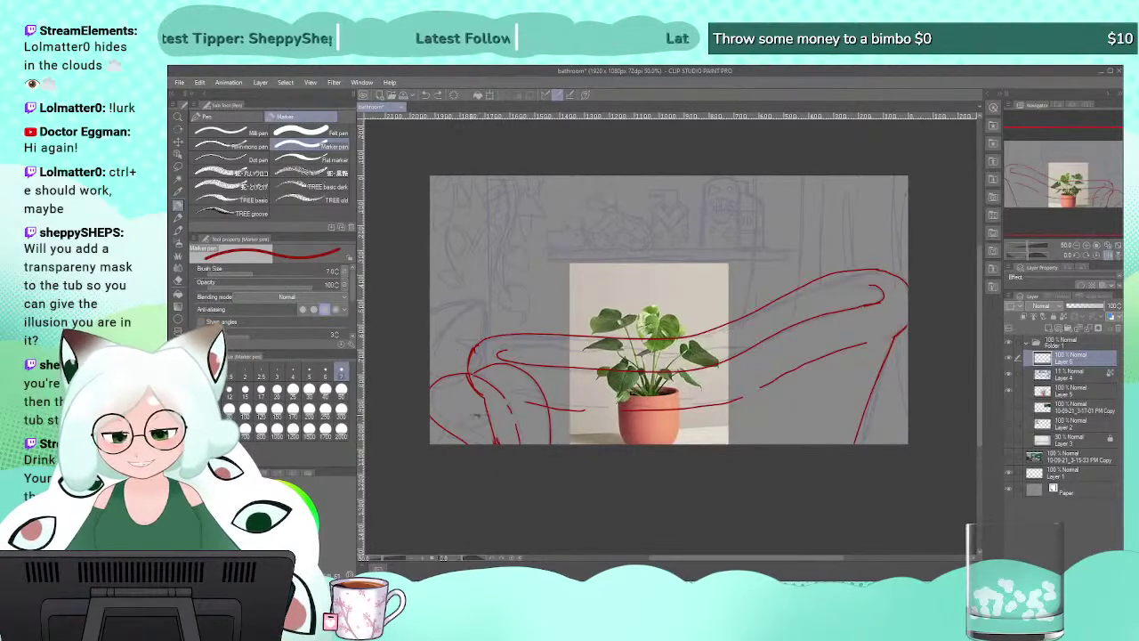
left_click_drag(477, 417, 451, 444)
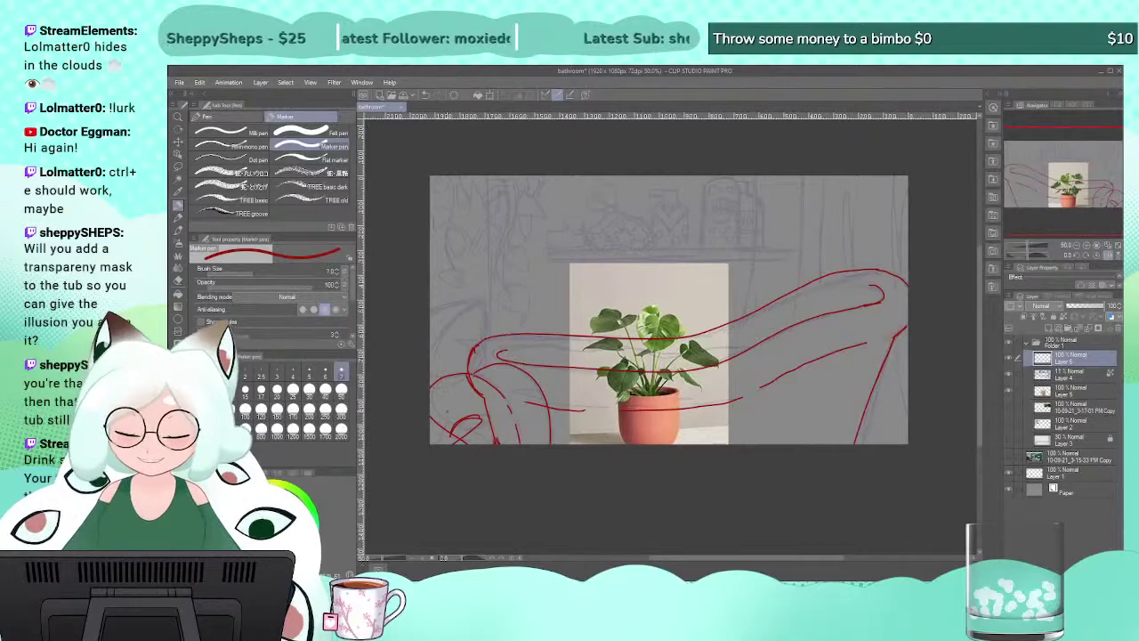
key("ctrl+z")
Erase the bathtub's side line where it crosses the rounded leaf, using the Kneaded eraser.
key("e")
left_click_drag(474, 384, 501, 448)
left_click_drag(474, 383, 503, 452)
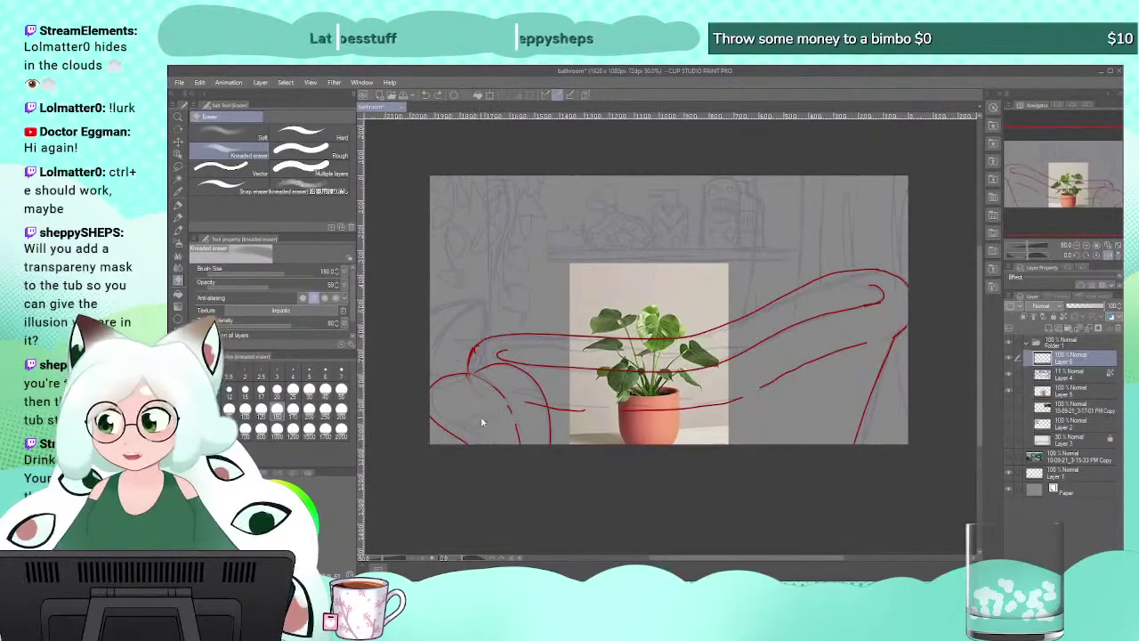
left_click_drag(475, 414, 465, 410)
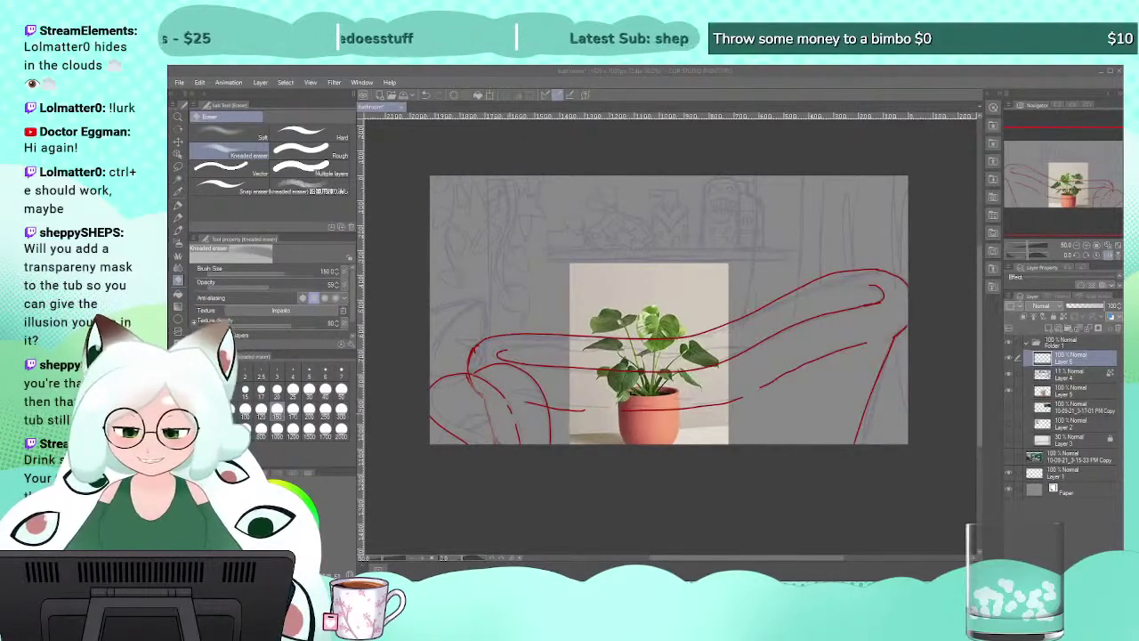
mouse_move(478, 392)
left_mouse_down()
mouse_move(488, 431)
mouse_move(478, 413)
left_mouse_up()
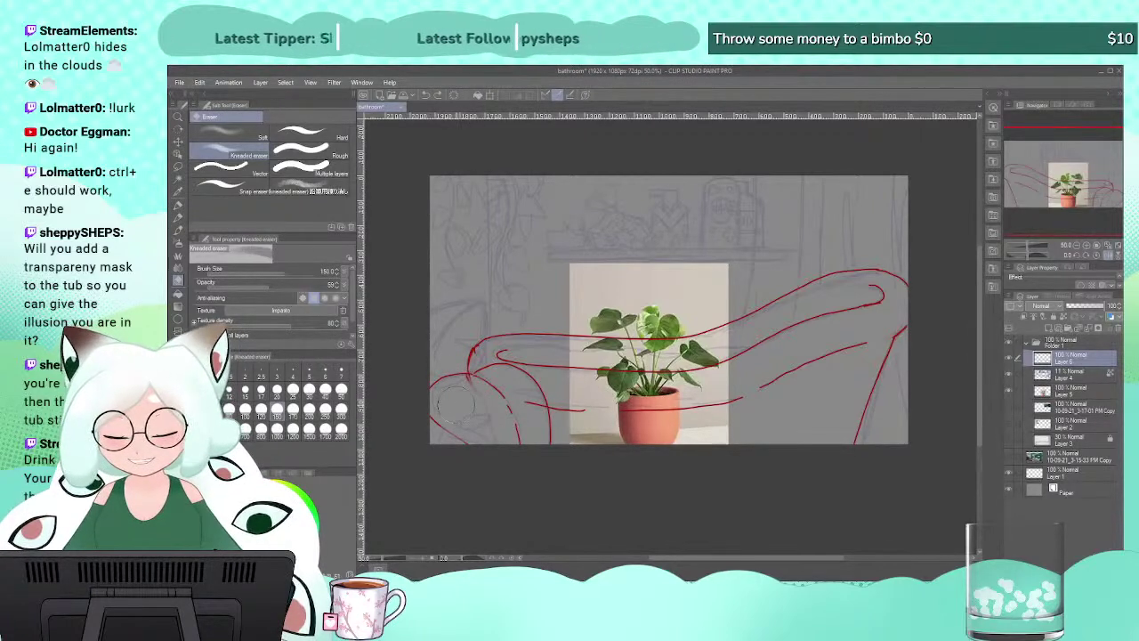
key("[")
key("[")
key("[")
Try drawing a pointed cut-out along the lower edge of the rounded leaf in dark red.
key("p")
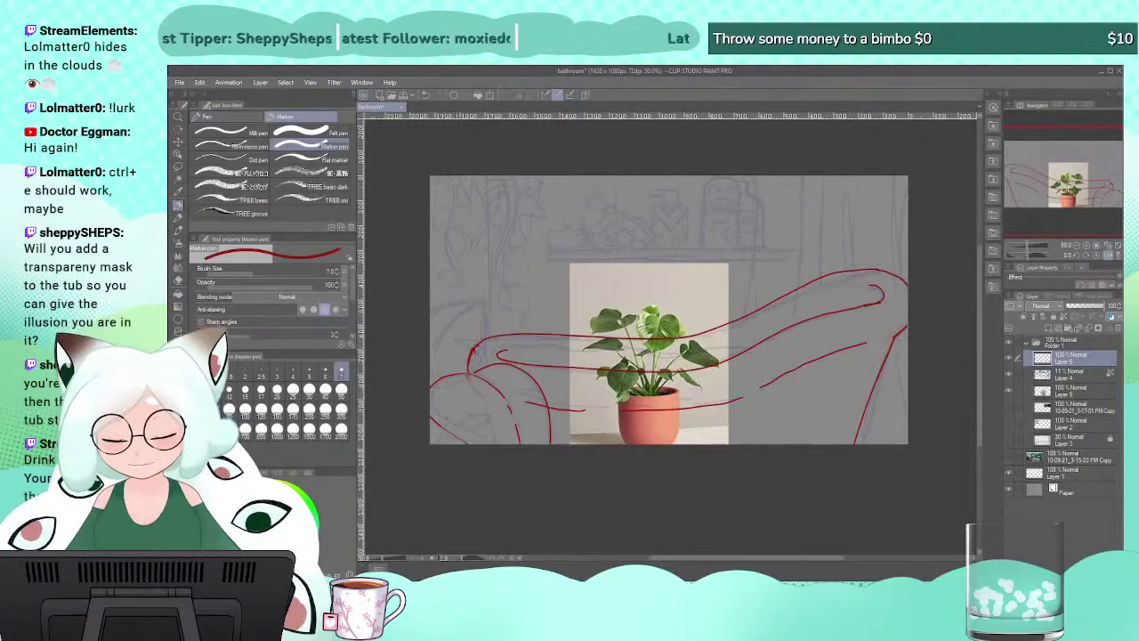
left_click_drag(459, 439, 488, 409)
key("ctrl+z")
key("ctrl+z")
key("ctrl+z")
key("ctrl+z")
mouse_move(484, 410)
left_mouse_down()
mouse_move(439, 429)
mouse_move(469, 409)
mouse_move(454, 437)
left_mouse_up()
key("ctrl+z")
key("ctrl+z")
mouse_move(452, 438)
left_mouse_down()
mouse_move(482, 409)
mouse_move(462, 428)
left_mouse_up()
mouse_move(455, 428)
left_mouse_down()
mouse_move(464, 442)
mouse_move(440, 437)
left_mouse_up()
Choose the Rough eraser and reduce its brush size to 40.
key("e")
left_click(311, 153)
key("bracketleft")
key("bracketleft")
key("bracketleft")
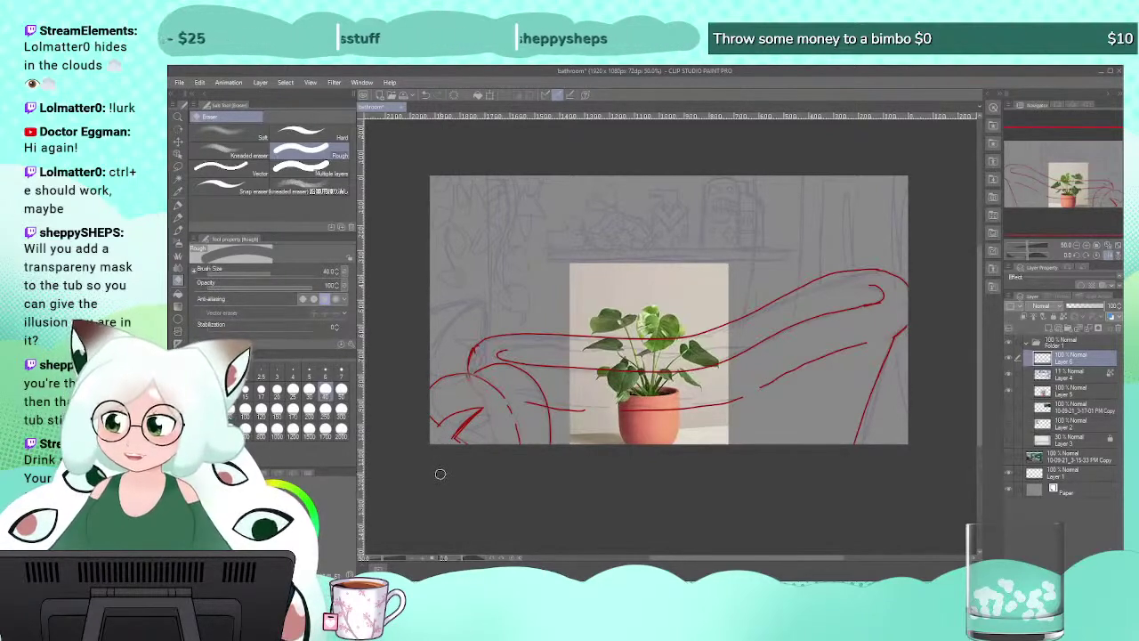
Undo all the rounded leaf's strokes and erasures, keeping the potted plant photo moved and enlarged.
key("ctrl+z")
key("ctrl+z")
key("ctrl+z")
key("ctrl+z")
key("ctrl+z")
key("ctrl+z")
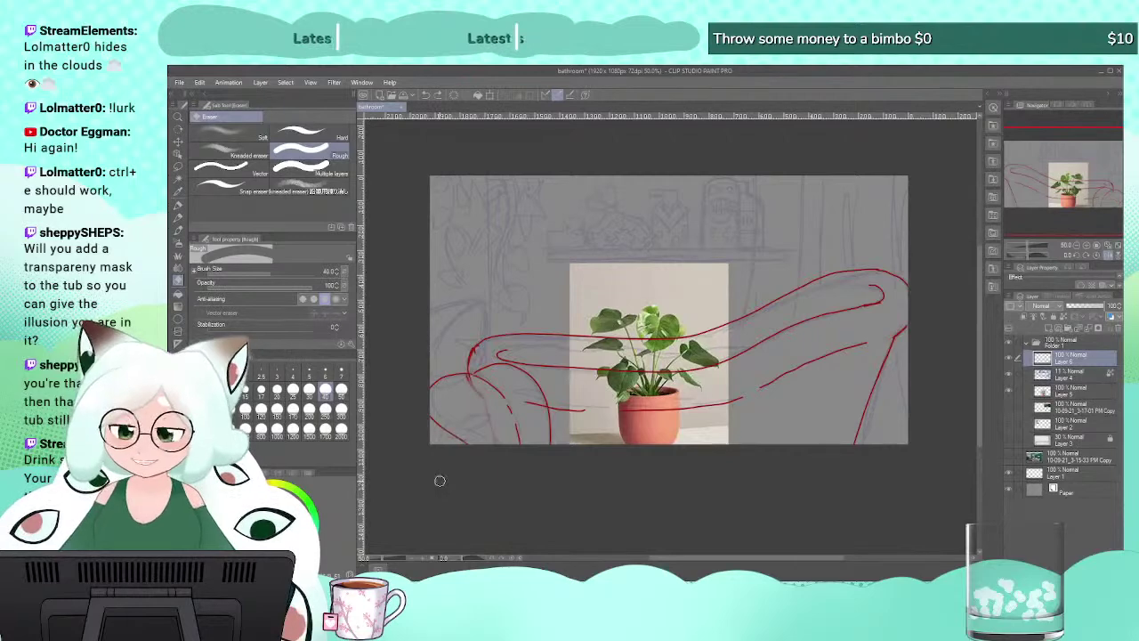
key("ctrl+z")
key("ctrl+z")
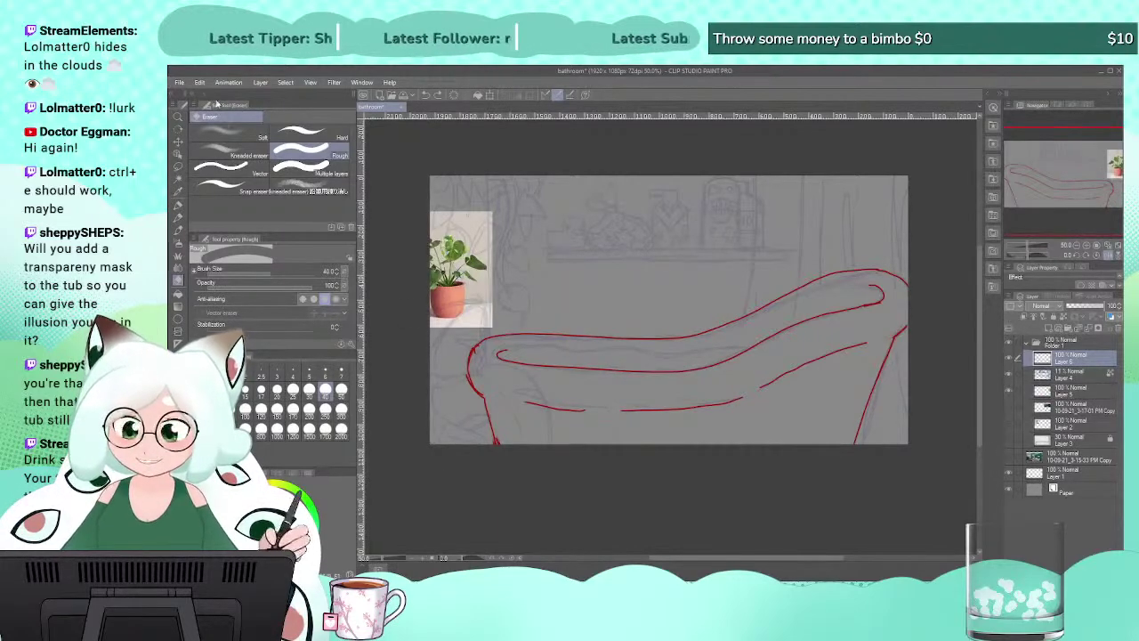
key("ctrl+y")
key("ctrl+y")
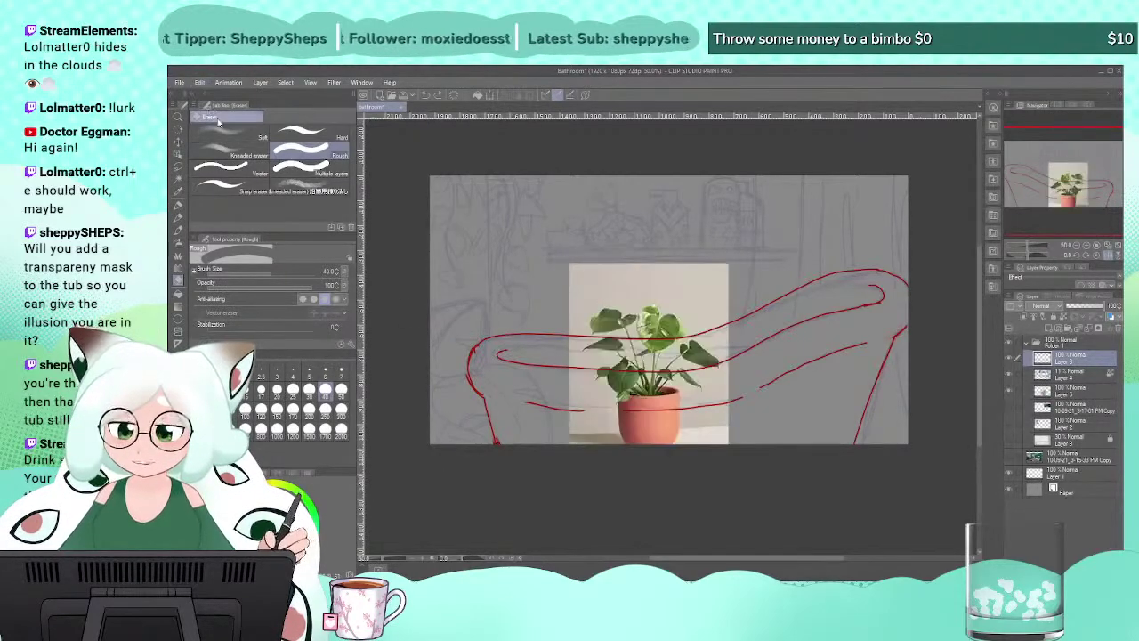
Outline a broad leaf from the canvas edge across the bathtub's low end in dark red and add its curved midrib.
key("p")
key("ctrl+z")
mouse_move(423, 408)
left_mouse_down()
mouse_move(465, 376)
mouse_move(528, 379)
mouse_move(518, 444)
left_mouse_up()
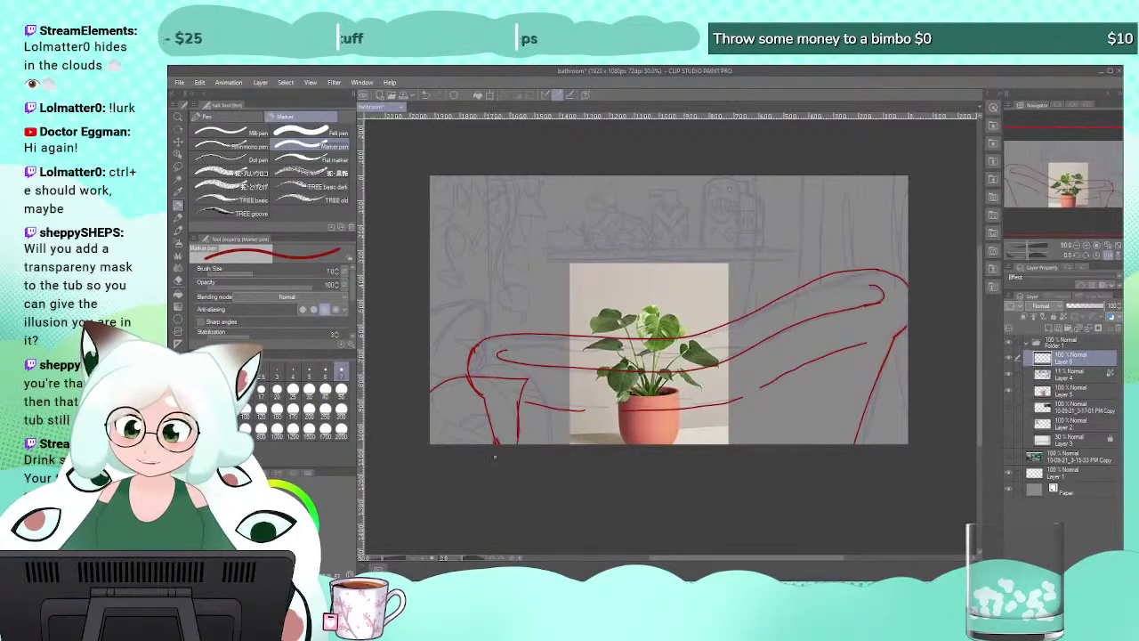
key("ctrl+z")
key("ctrl+z")
mouse_move(430, 392)
left_mouse_down()
mouse_move(518, 379)
mouse_move(527, 444)
left_mouse_up()
left_click_drag(525, 383, 527, 431)
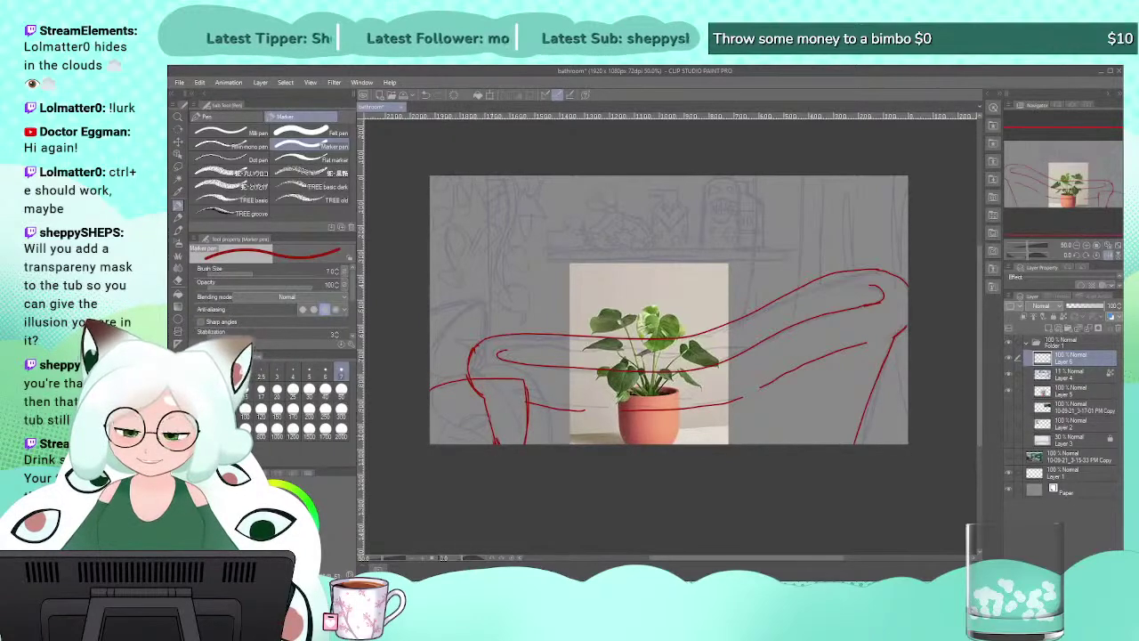
left_click_drag(441, 445, 513, 391)
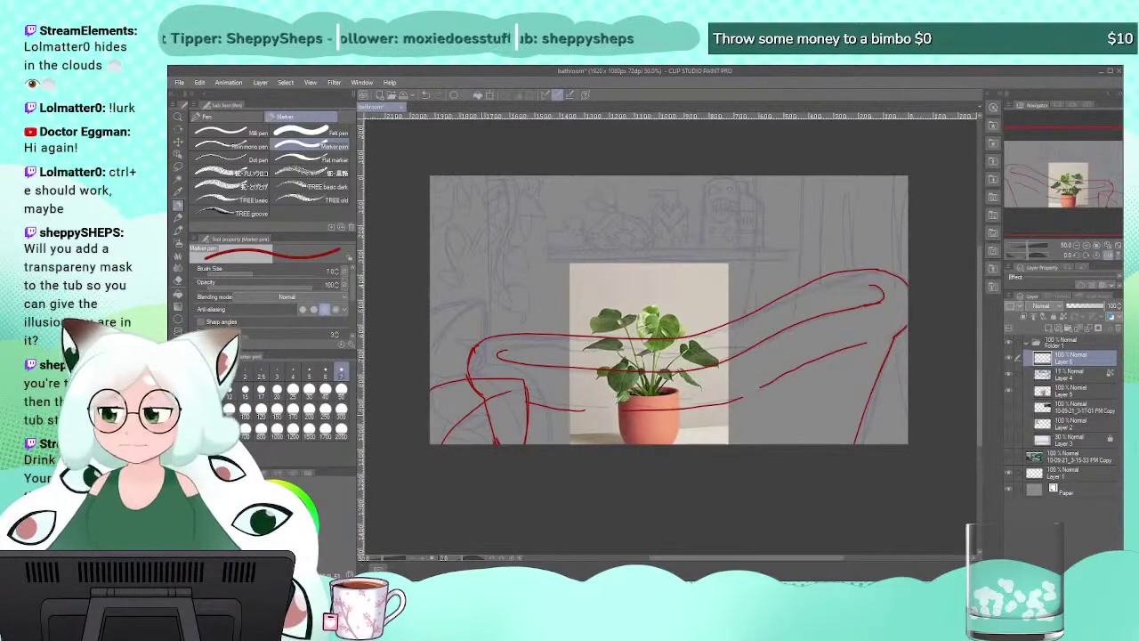
Erase the bathtub's side line inside the new leaf with the Rough and Kneaded erasers.
key("e")
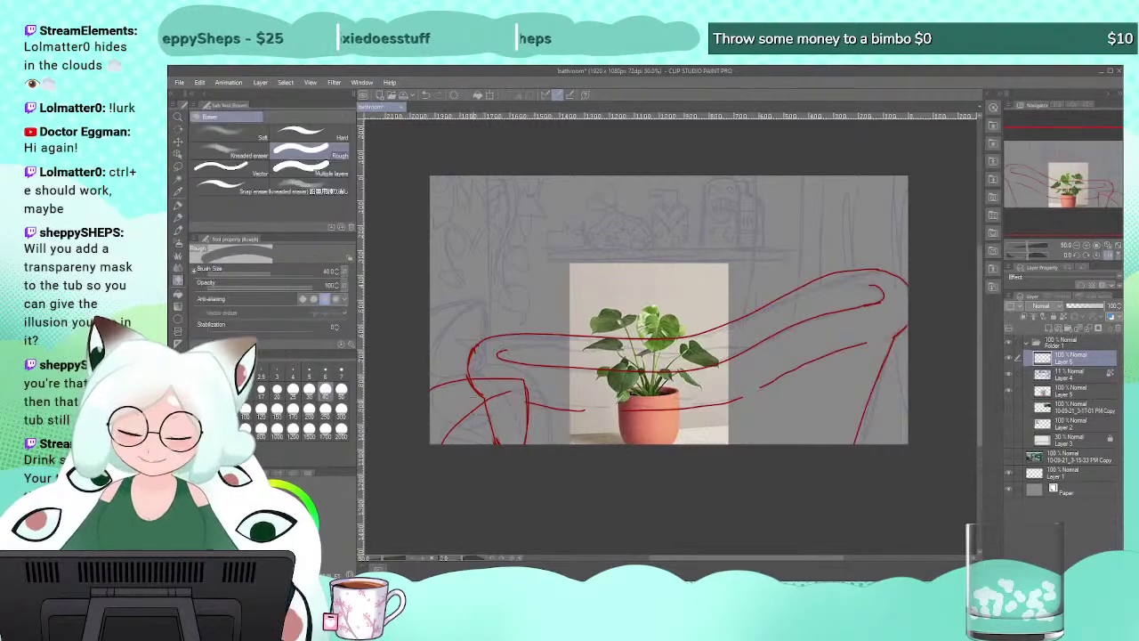
mouse_move(484, 401)
left_mouse_down()
mouse_move(469, 384)
mouse_move(498, 453)
left_mouse_up()
left_click(233, 153)
left_click_drag(472, 380, 491, 458)
Try drawing pointed cut-outs on both sides of the broad leaf's midrib, undoing the strokes.
key("p")
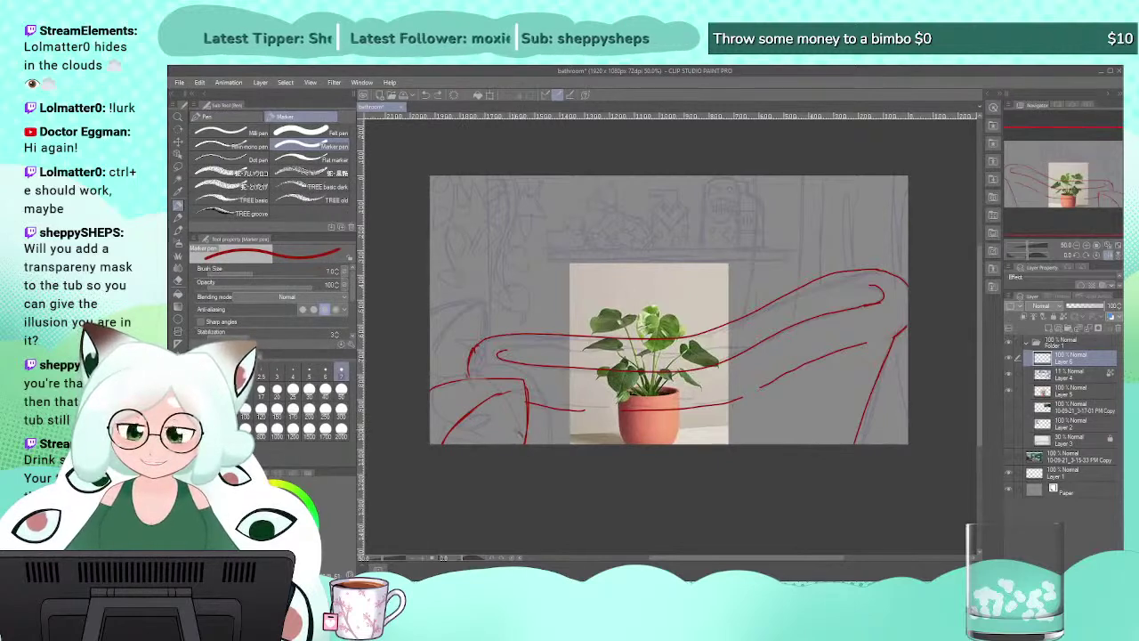
mouse_move(488, 418)
left_mouse_down()
mouse_move(506, 443)
mouse_move(498, 409)
mouse_move(524, 433)
left_mouse_up()
key("ctrl+z")
key("ctrl+z")
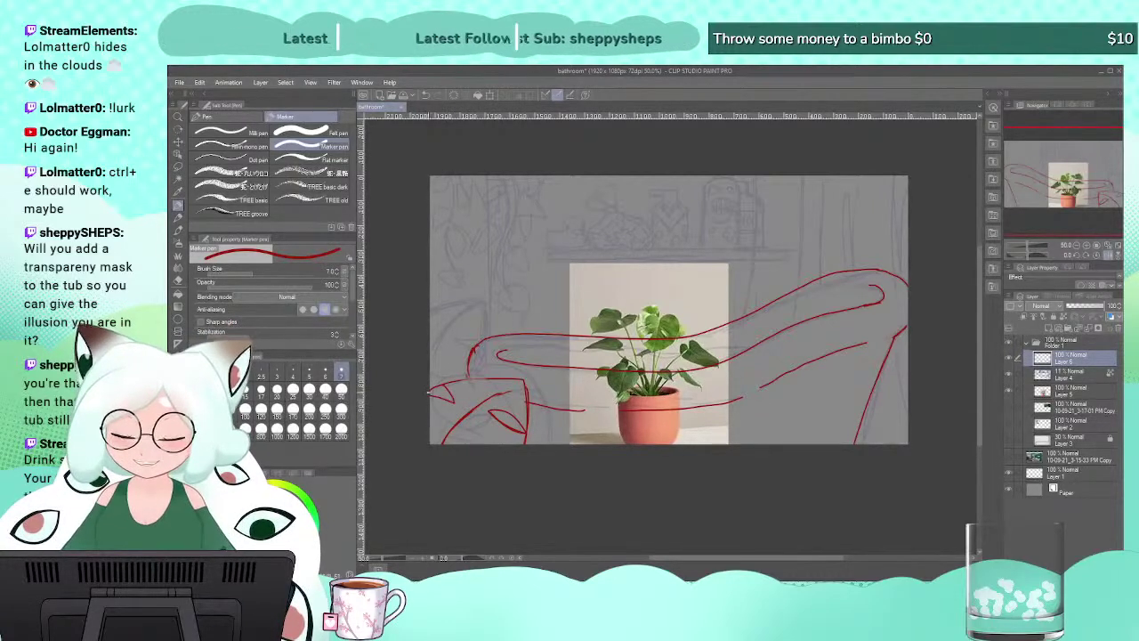
key("ctrl+z")
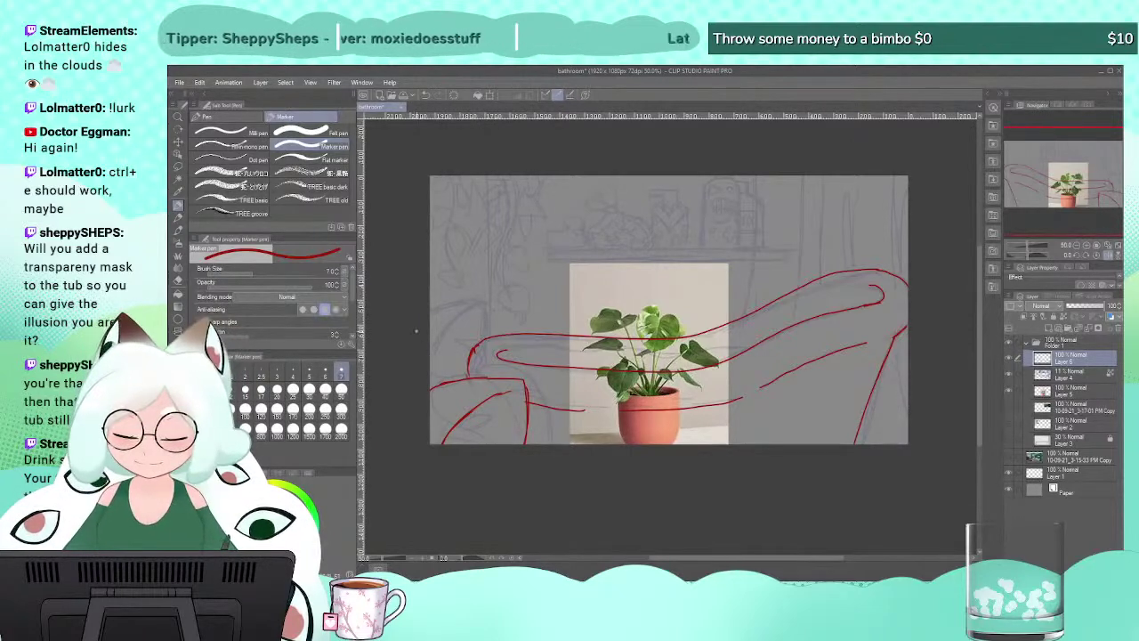
Try outlining a second leaf above the broad leaf at the canvas edge with dark red curves.
mouse_move(432, 311)
left_mouse_down()
mouse_move(483, 300)
mouse_move(463, 301)
left_mouse_up()
key("ctrl+z")
key("ctrl+z")
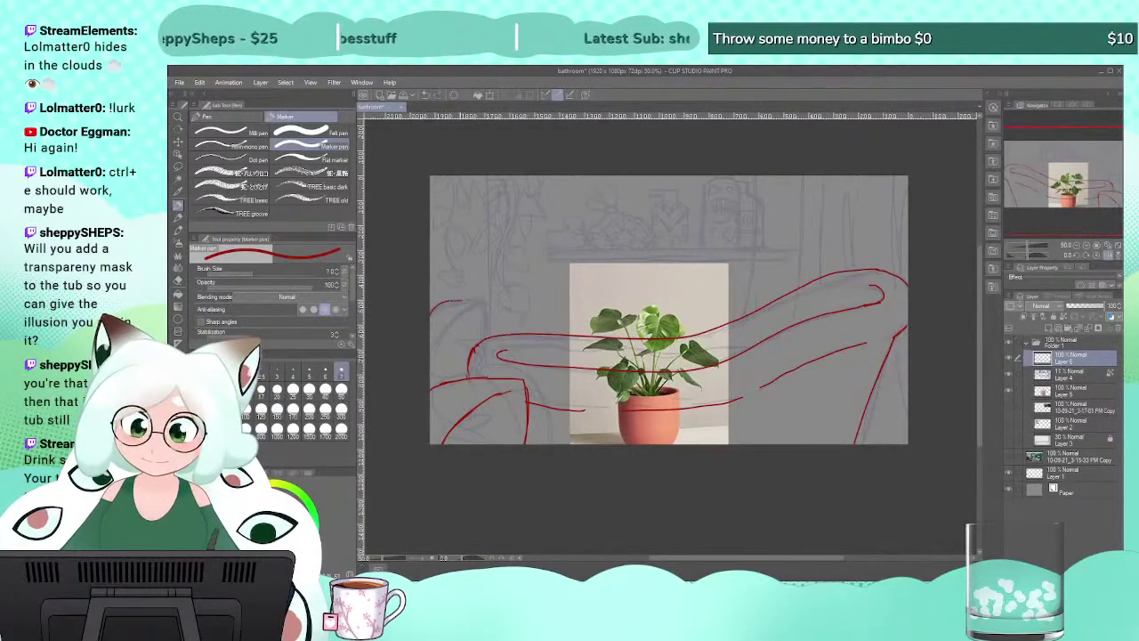
key("ctrl+z")
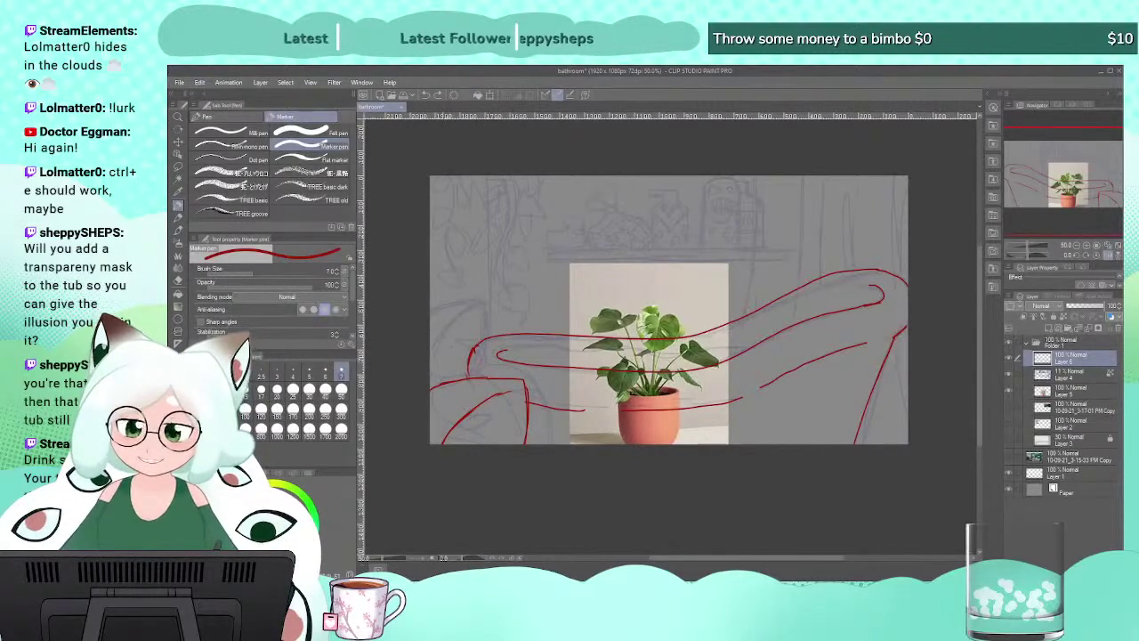
mouse_move(438, 366)
left_mouse_down()
mouse_move(458, 340)
mouse_move(497, 309)
left_mouse_up()
key("ctrl+z")
key("ctrl+z")
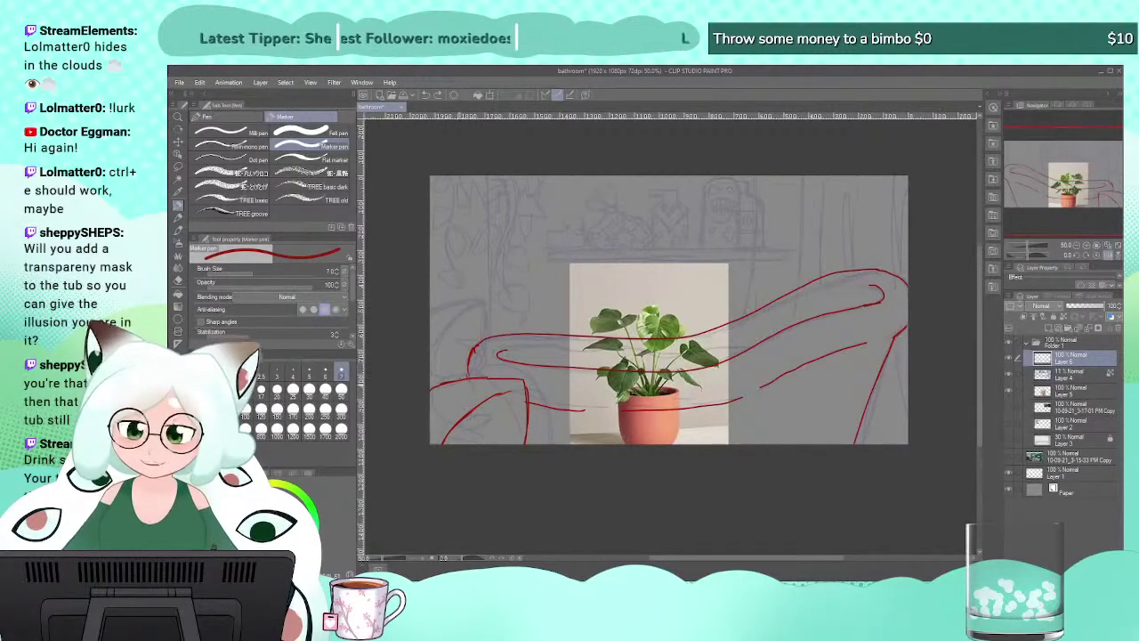
left_click_drag(457, 385, 494, 303)
key("ctrl+z")
key("ctrl+z")
key("ctrl+z")
Try arcing the second leaf's side and inner curve upward from the bathtub's low end.
left_click_drag(430, 365, 470, 304)
mouse_move(446, 342)
left_mouse_down()
mouse_move(476, 308)
mouse_move(452, 320)
mouse_move(467, 367)
mouse_move(448, 326)
mouse_move(468, 312)
left_mouse_up()
key("ctrl+z")
key("ctrl+z")
key("ctrl+z")
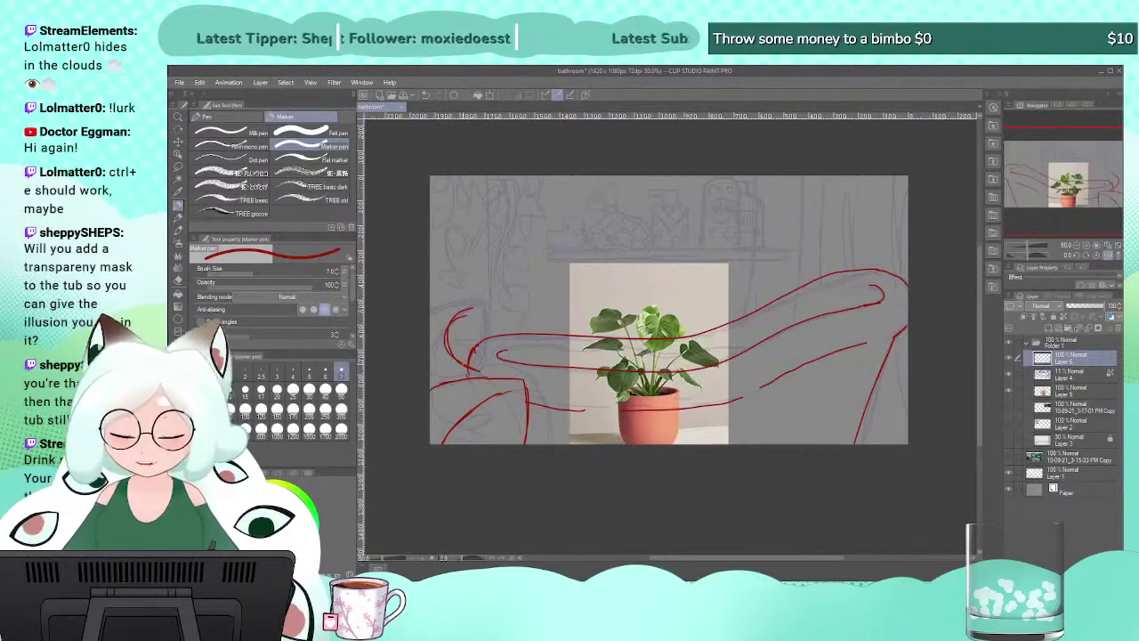
key("ctrl+z")
key("ctrl+z")
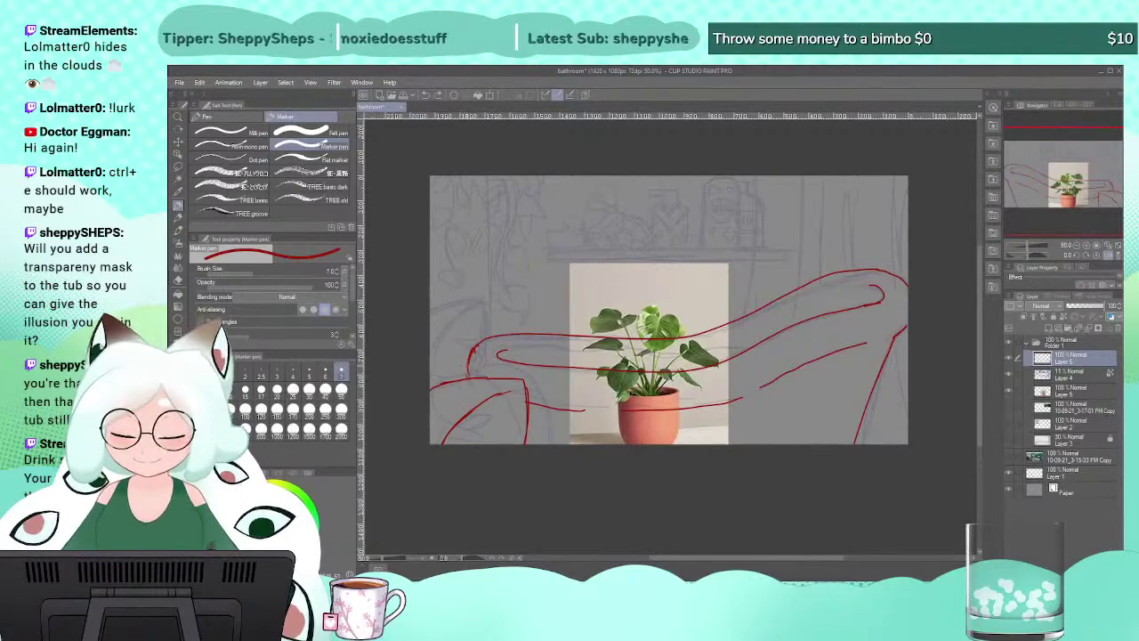
Flip the canvas view horizontally and try new curved edges for the leaf over the bathtub's rounded rim.
left_click_drag(472, 370, 451, 316)
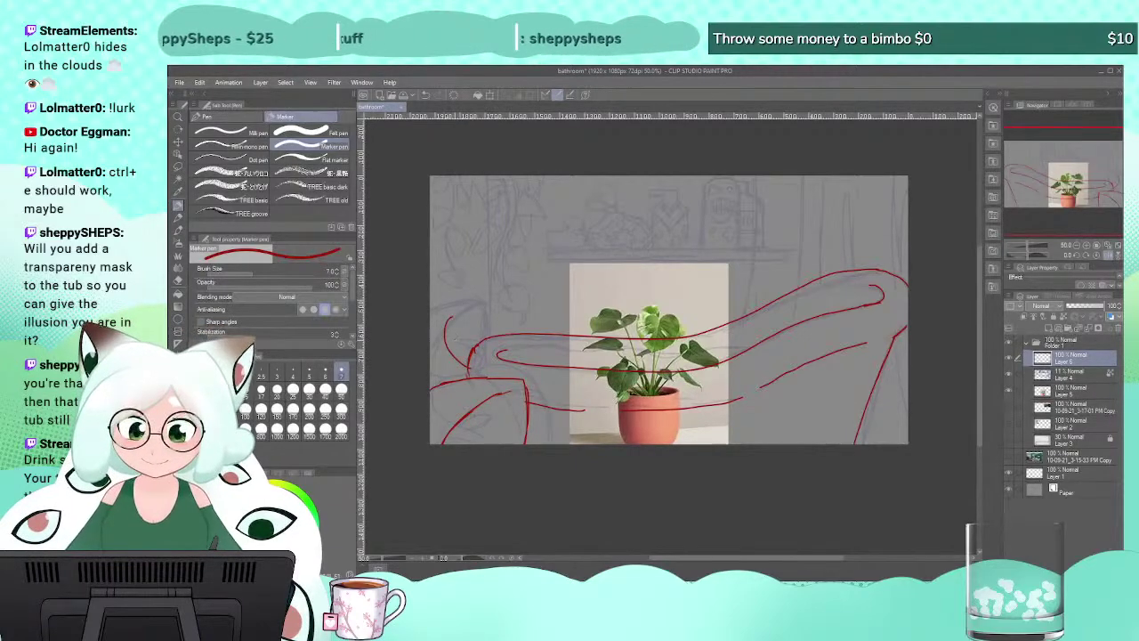
left_click(1108, 256)
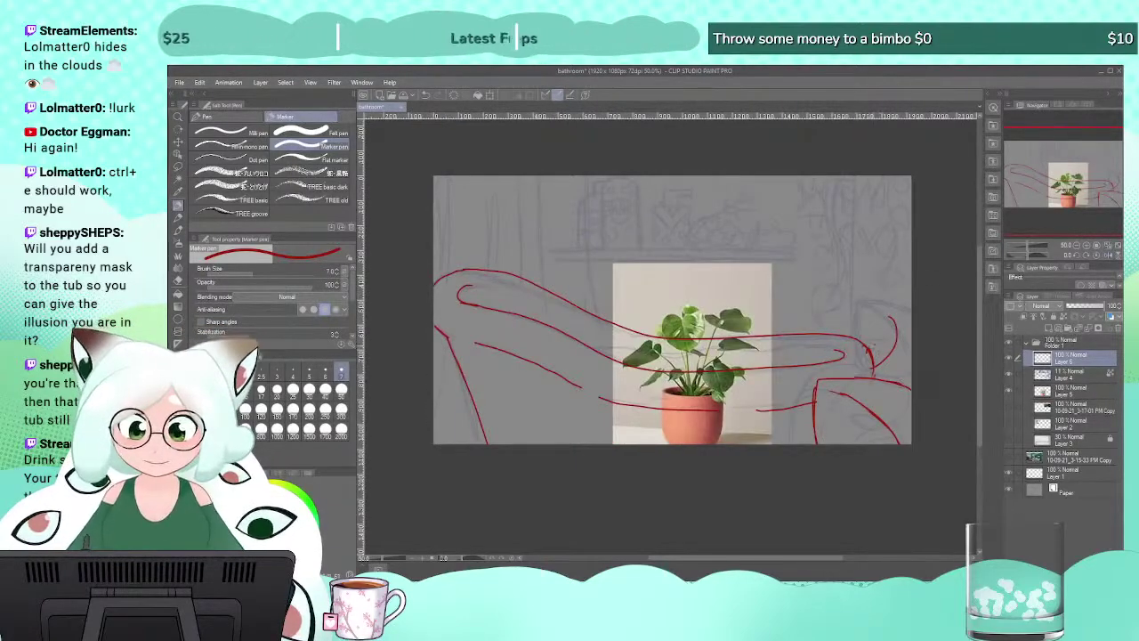
key("ctrl+z")
mouse_move(885, 381)
left_mouse_down()
mouse_move(909, 347)
mouse_move(893, 302)
mouse_move(829, 324)
mouse_move(854, 348)
mouse_move(863, 378)
mouse_move(817, 318)
left_mouse_up()
key("ctrl+z")
key("ctrl+z")
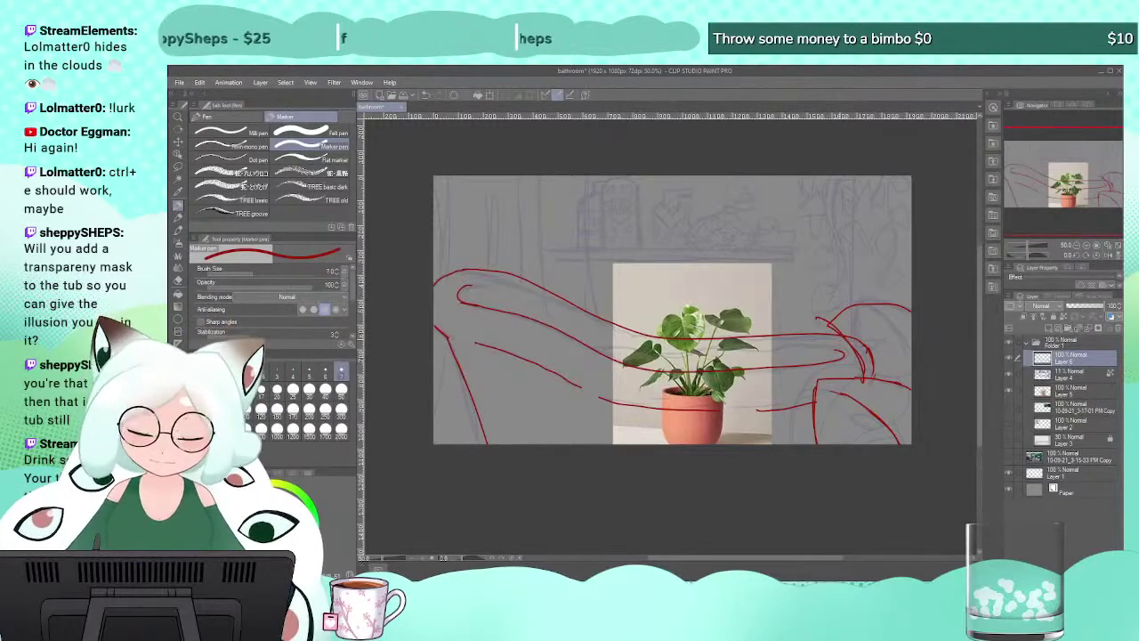
key("ctrl+z")
key("ctrl+z")
key("ctrl+z")
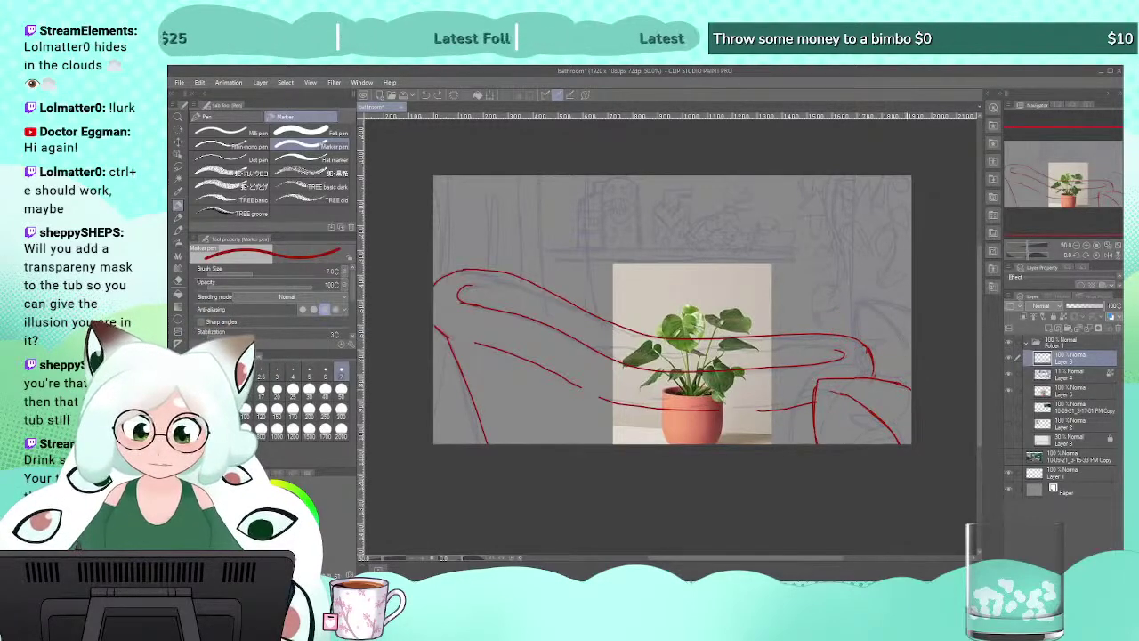
key("ctrl+z")
mouse_move(910, 390)
left_mouse_down()
mouse_move(887, 330)
mouse_move(858, 307)
mouse_move(887, 329)
mouse_move(843, 312)
mouse_move(833, 361)
mouse_move(845, 376)
left_mouse_up()
key("ctrl+z")
key("ctrl+z")
key("ctrl+z")
Outline a notched leaf behind the broad leaf in dark red, erasing the bathtub's rim inside it and reinforcing where the leaves meet.
left_click_drag(850, 313, 828, 380)
mouse_move(843, 315)
left_mouse_down()
mouse_move(902, 380)
mouse_move(893, 317)
mouse_move(918, 326)
mouse_move(882, 328)
left_mouse_up()
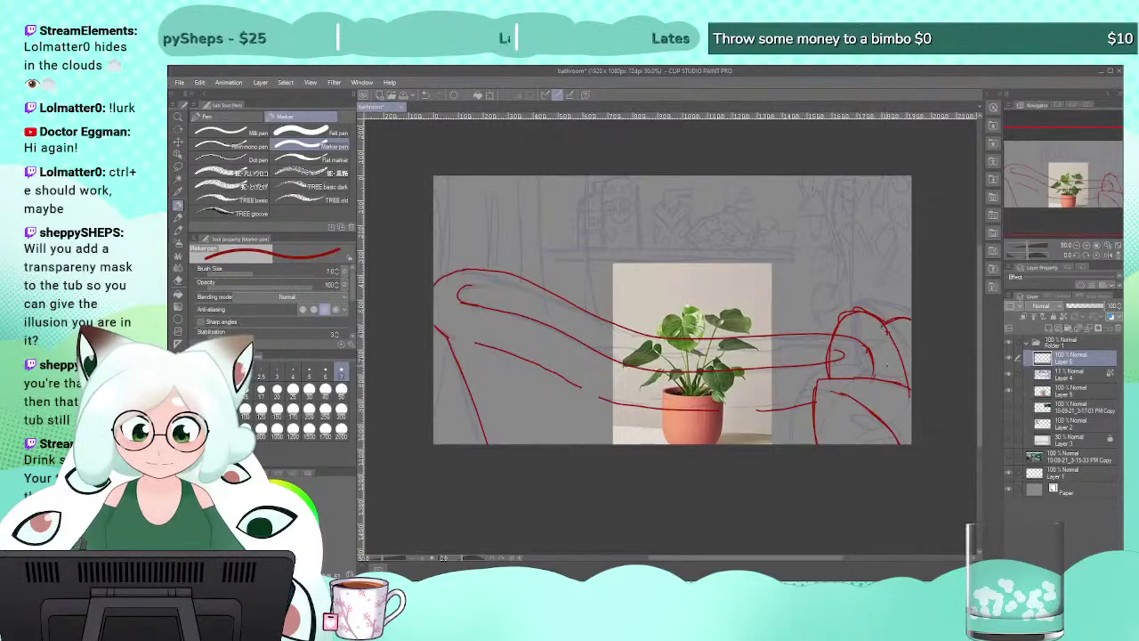
left_click_drag(910, 364, 878, 386)
mouse_move(911, 362)
left_mouse_down()
mouse_move(872, 391)
mouse_move(827, 368)
mouse_move(846, 381)
mouse_move(842, 341)
mouse_move(832, 376)
left_mouse_up()
key("e")
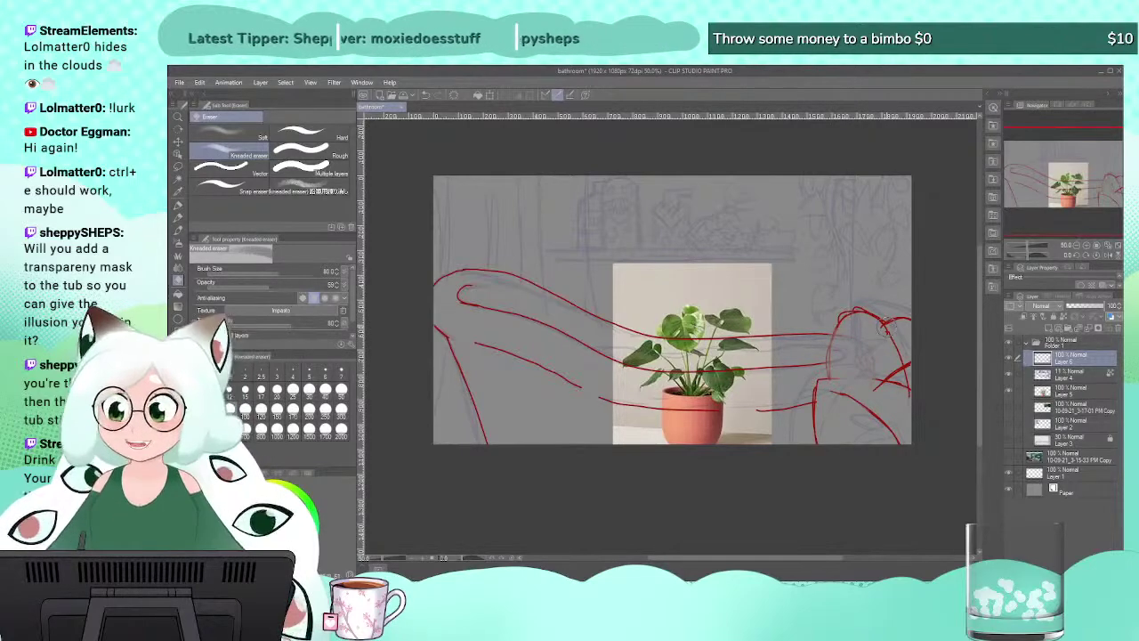
key("p")
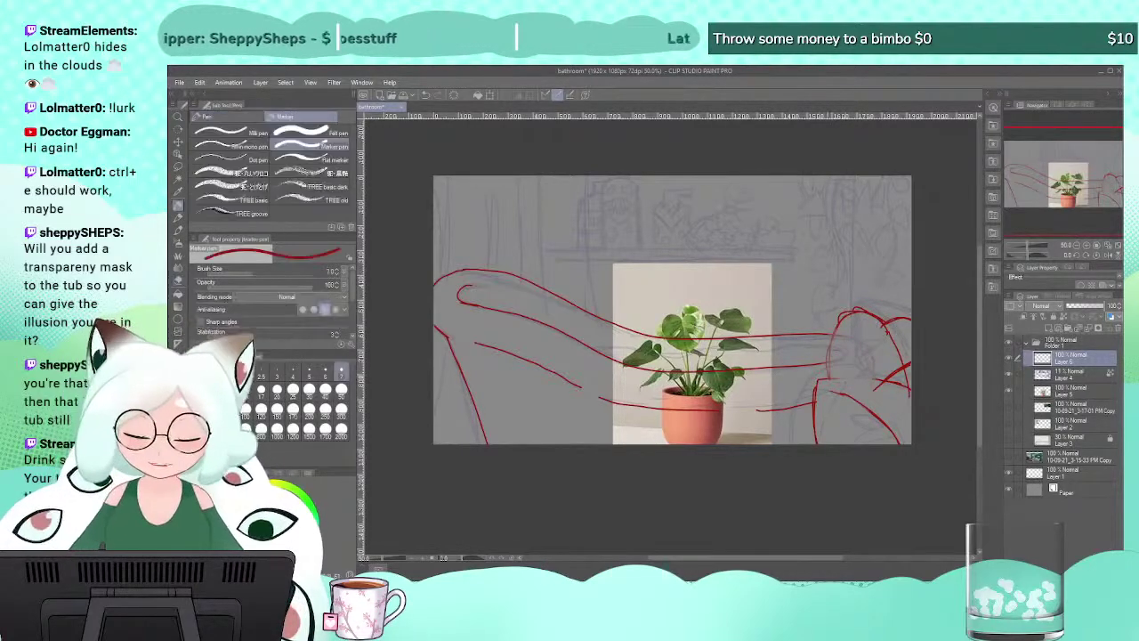
left_click_drag(824, 380, 888, 386)
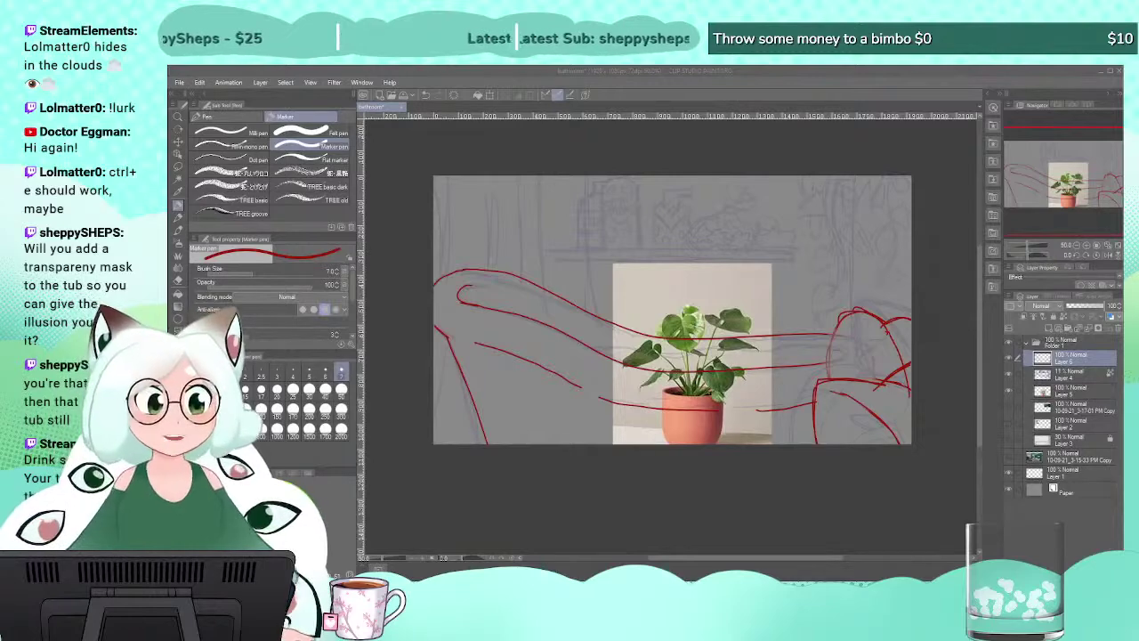
left_click_drag(827, 379, 850, 320)
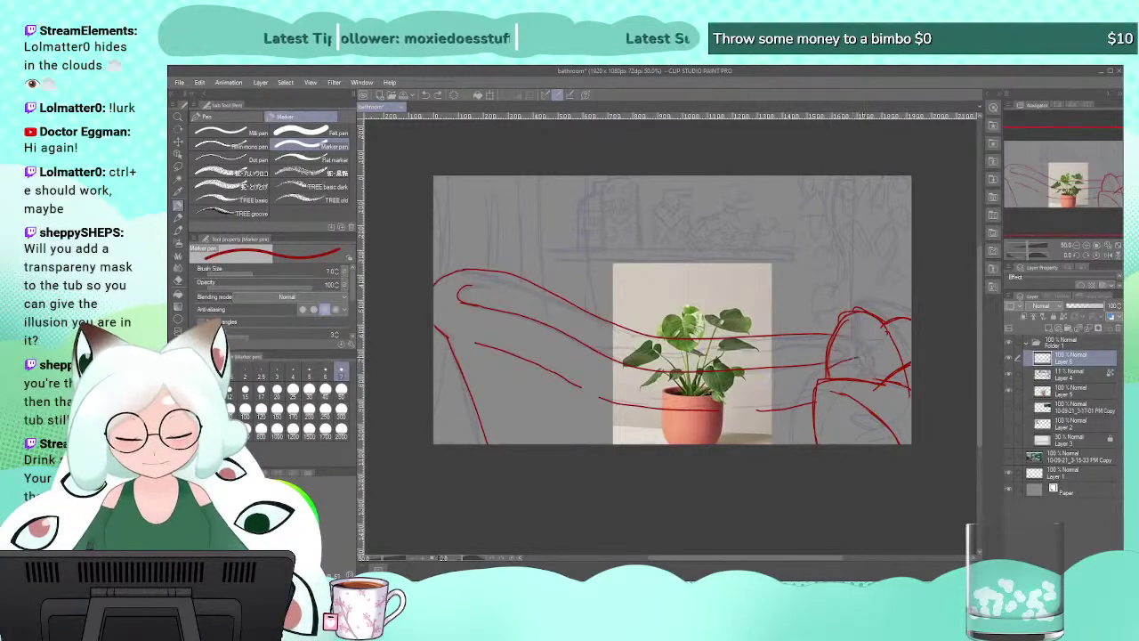
Add a midrib and a pointed side cut-out to the notched leaf, erasing its outline across the cut-out's opening.
mouse_move(829, 365)
left_mouse_down()
mouse_move(863, 357)
mouse_move(840, 343)
mouse_move(867, 361)
left_mouse_up()
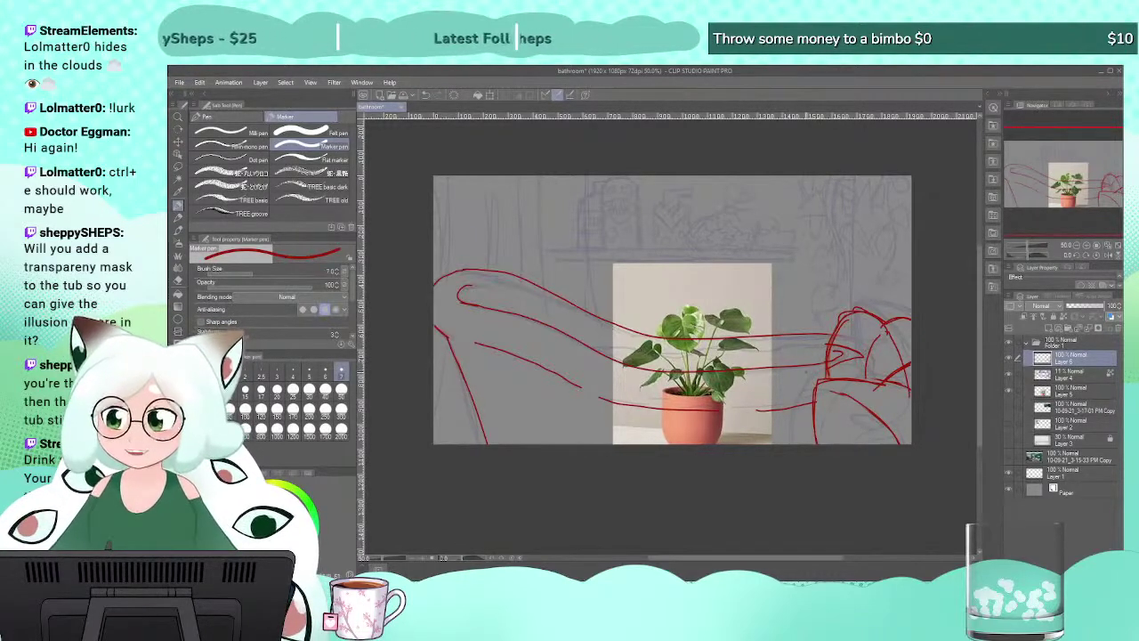
key("e")
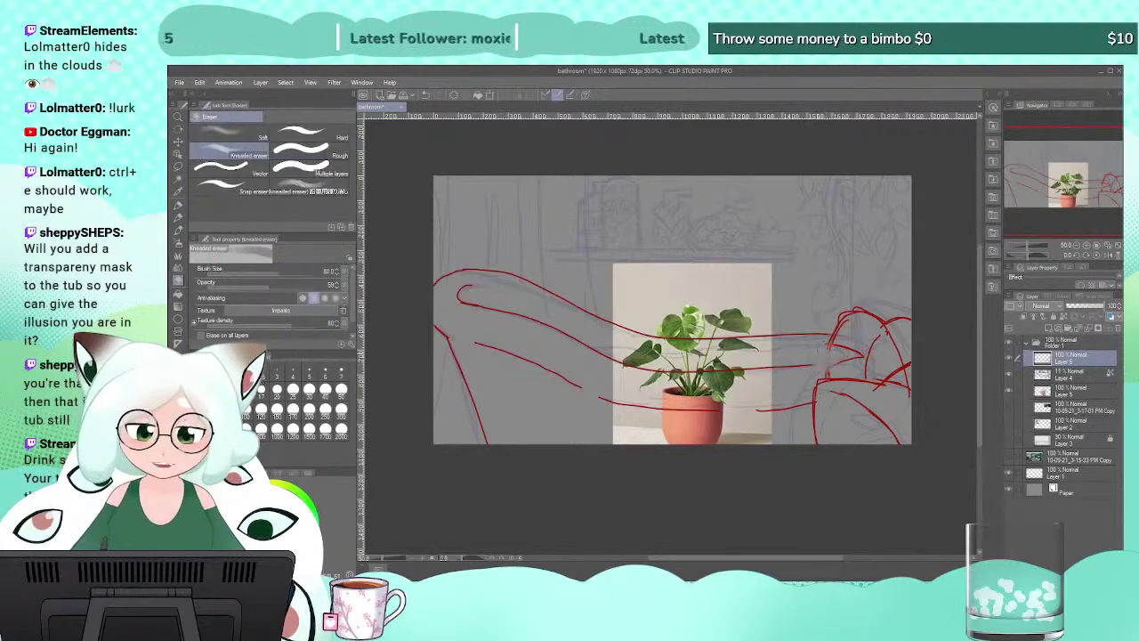
key("p")
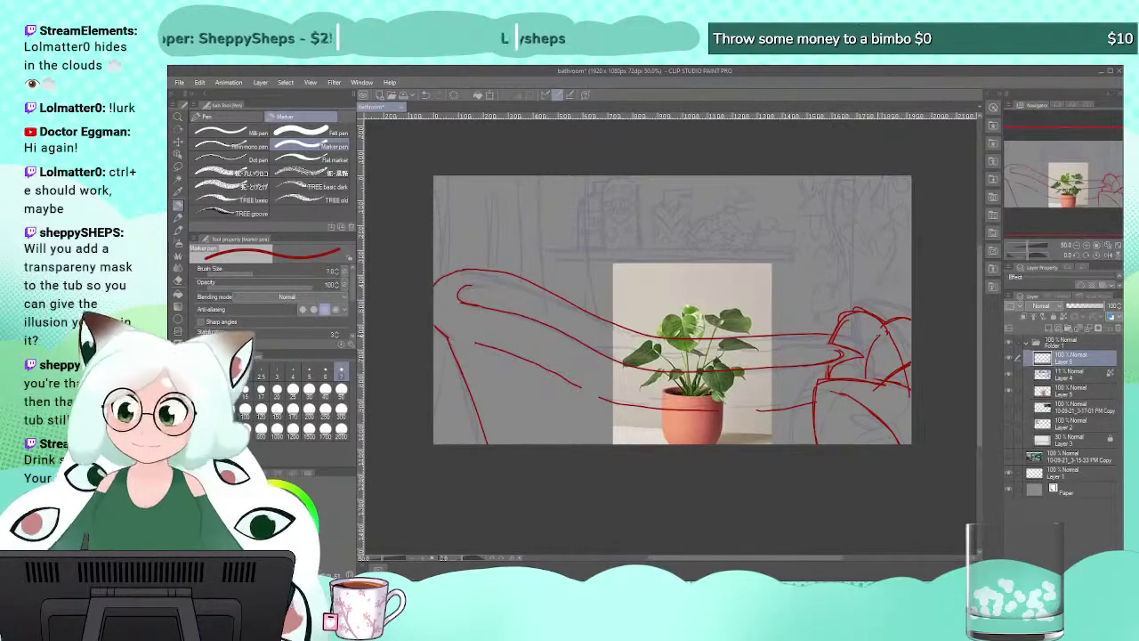
Undo all the notched leaf's strokes and erasures back to the bare bathtub rim and broad leaf.
key("ctrl+z")
key("ctrl+z")
key("ctrl+z")
key("ctrl+z")
key("ctrl+z")
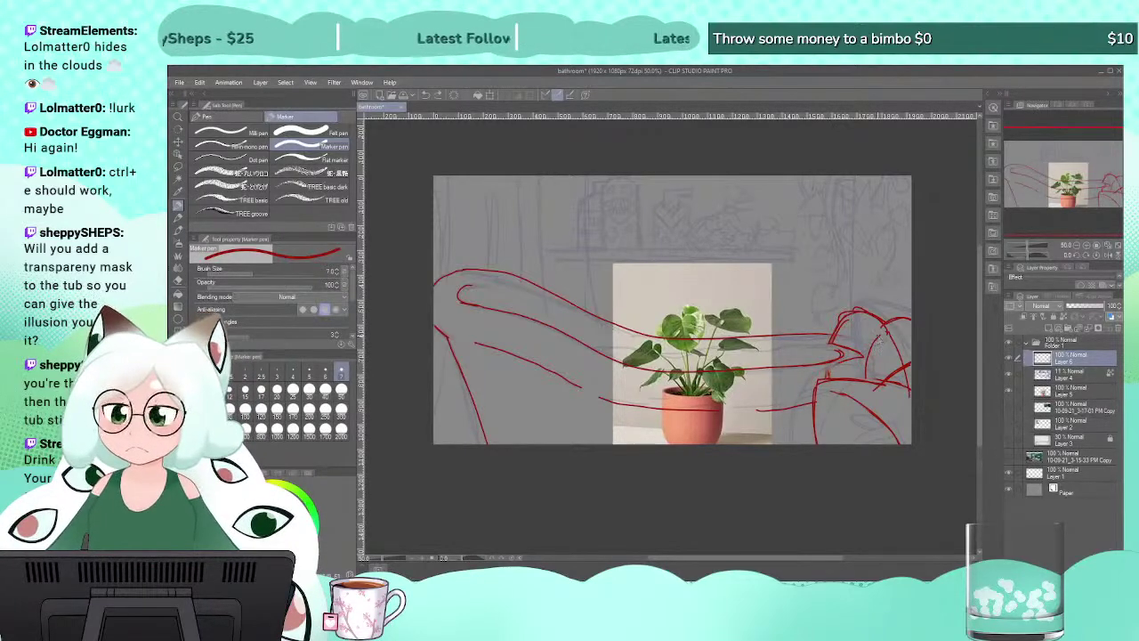
key("ctrl+z")
key("ctrl+z")
key("ctrl+z")
key("ctrl+z")
key("ctrl+z")
key("ctrl+z")
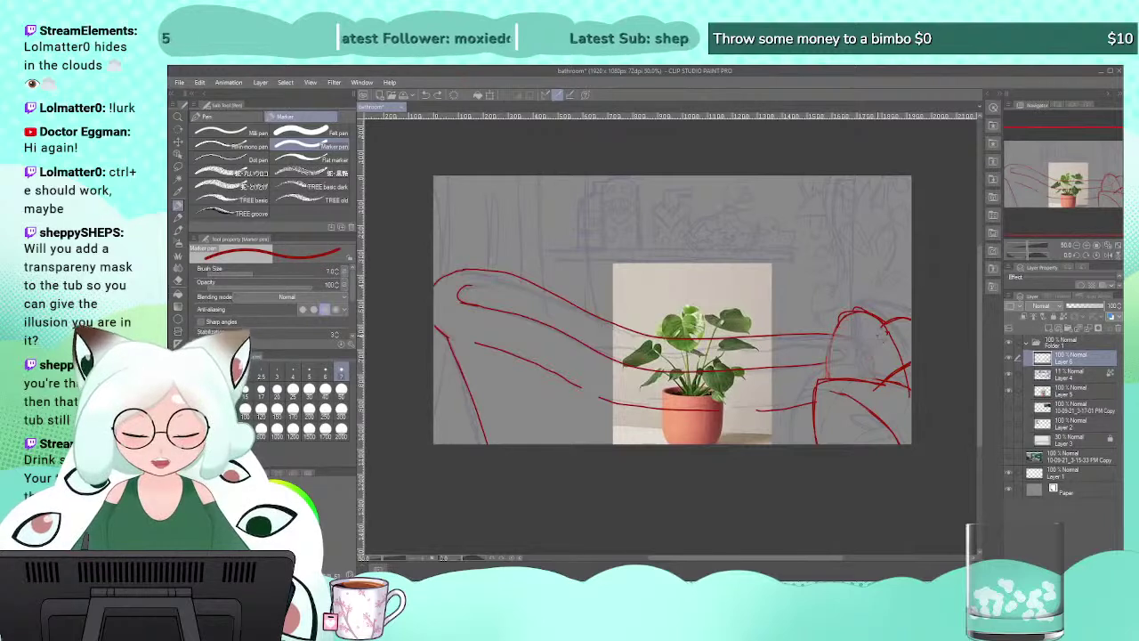
key("ctrl+z")
key("ctrl+z")
key("ctrl+z")
key("ctrl+z")
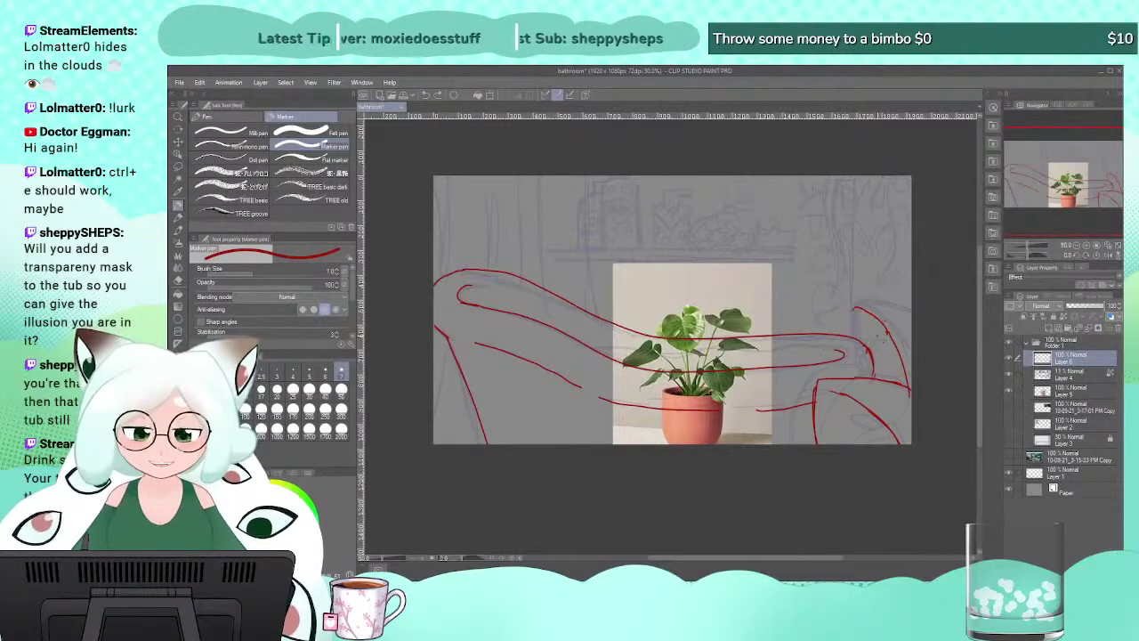
key("ctrl+z")
Try outlining a more angular leaf with straighter sides rising from the broad leaf's upper edge.
mouse_move(877, 384)
left_mouse_down()
mouse_move(889, 315)
mouse_move(868, 315)
left_mouse_up()
key("ctrl+z")
mouse_move(858, 383)
left_mouse_down()
mouse_move(846, 317)
mouse_move(926, 335)
left_mouse_up()
key("ctrl+z")
mouse_move(861, 388)
left_mouse_down()
mouse_move(857, 331)
mouse_move(879, 308)
mouse_move(910, 322)
left_mouse_up()
left_click_drag(905, 393, 861, 317)
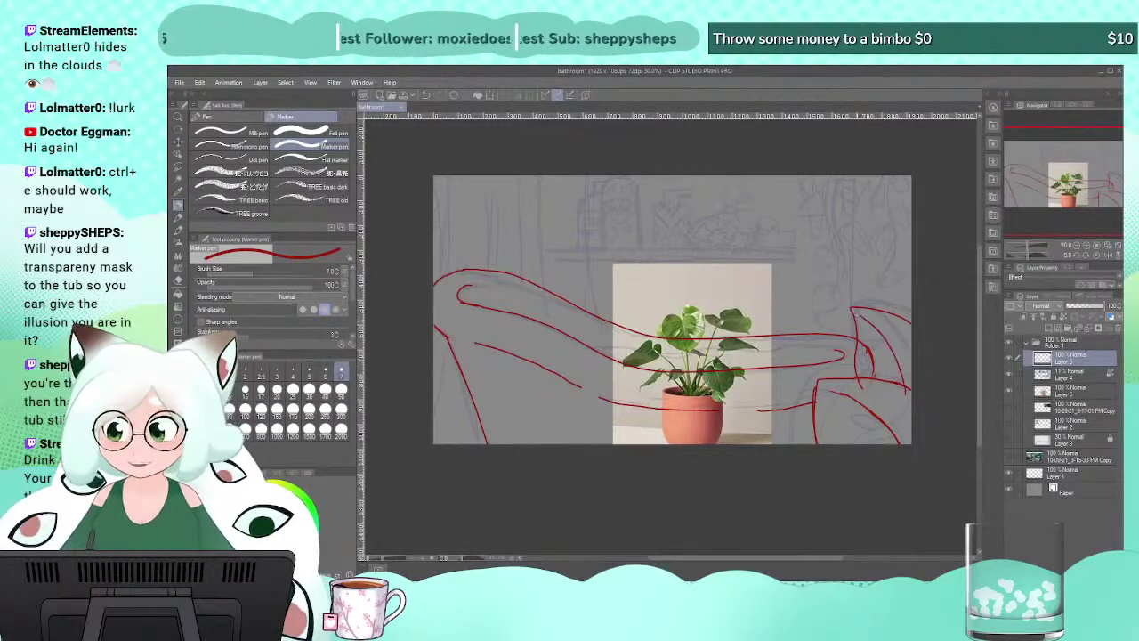
key("ctrl+z")
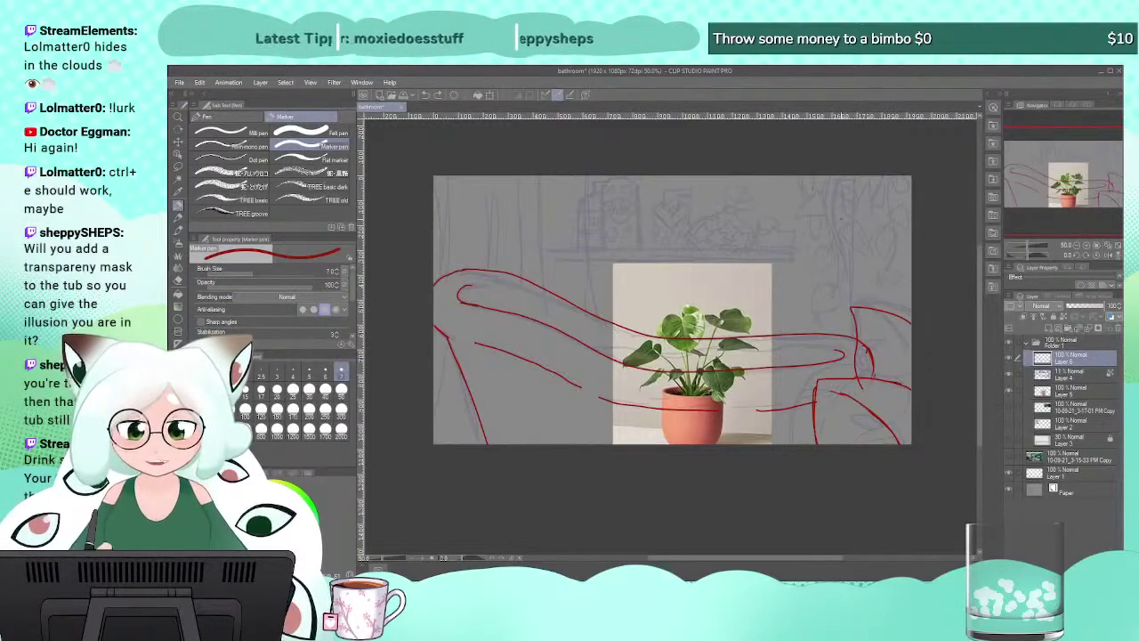
key("ctrl+z")
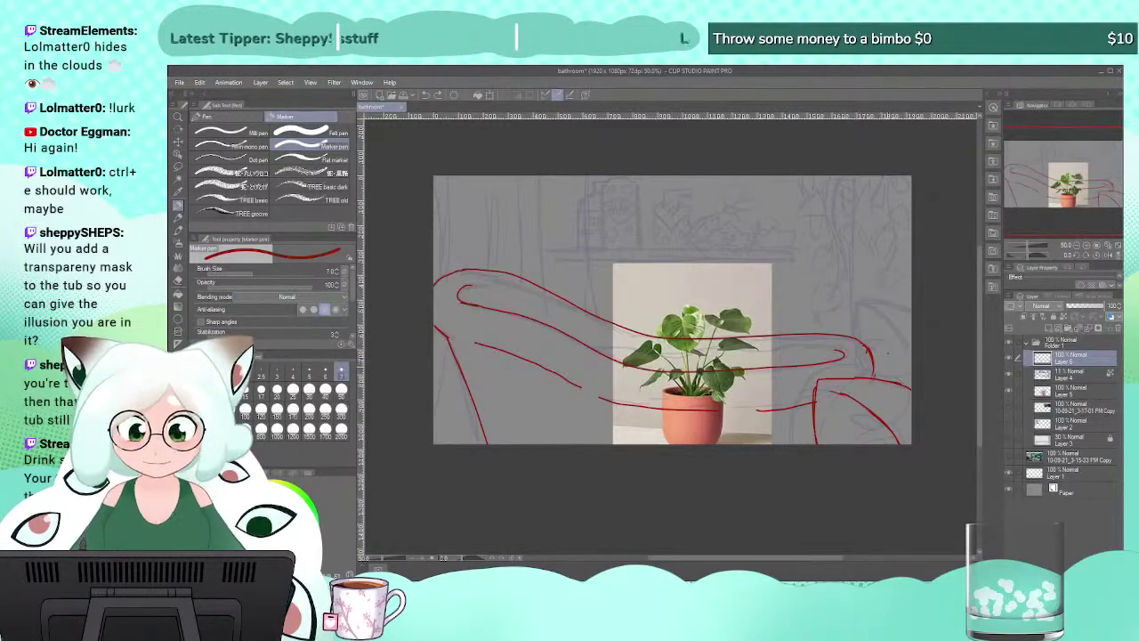
key("ctrl+z")
mouse_move(885, 367)
left_mouse_down()
mouse_move(885, 322)
mouse_move(867, 375)
mouse_move(877, 380)
mouse_move(850, 323)
mouse_move(887, 323)
mouse_move(847, 332)
mouse_move(874, 383)
left_mouse_up()
key("ctrl+z")
key("ctrl+z")
Outline a heart-shaped leaf behind the broad leaf in dark red, erase the bathtub's rim inside it and add its curved midrib.
mouse_move(882, 324)
left_mouse_down()
mouse_move(910, 302)
mouse_move(846, 324)
mouse_move(874, 383)
mouse_move(885, 382)
left_mouse_up()
key("e")
key("p")
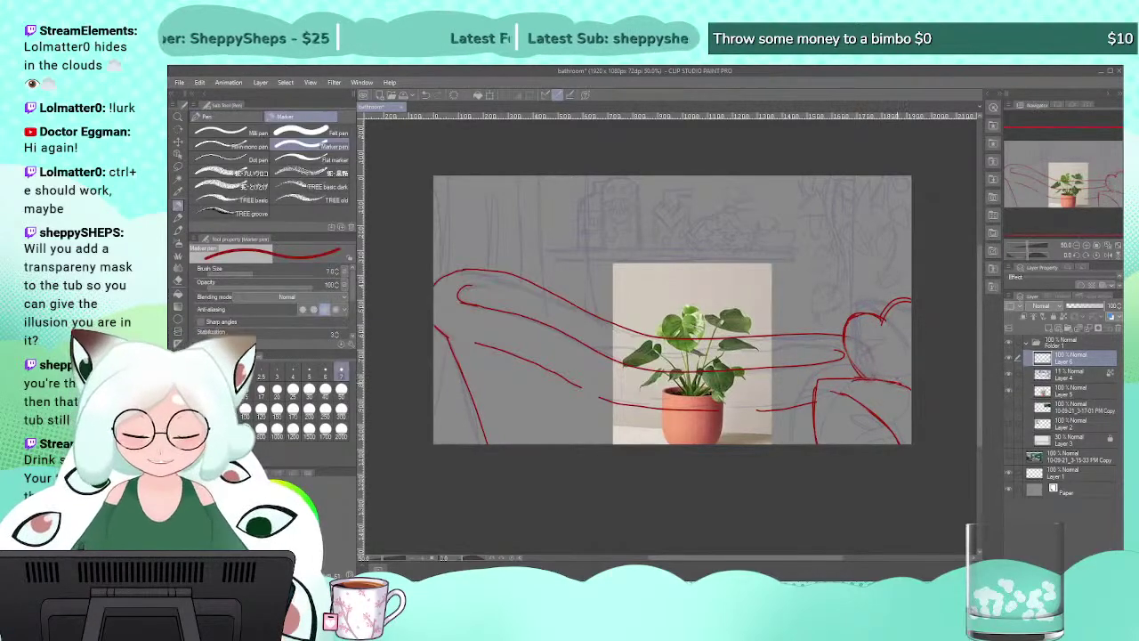
left_click_drag(891, 336, 907, 381)
key("ctrl+z")
left_click_drag(888, 324, 902, 375)
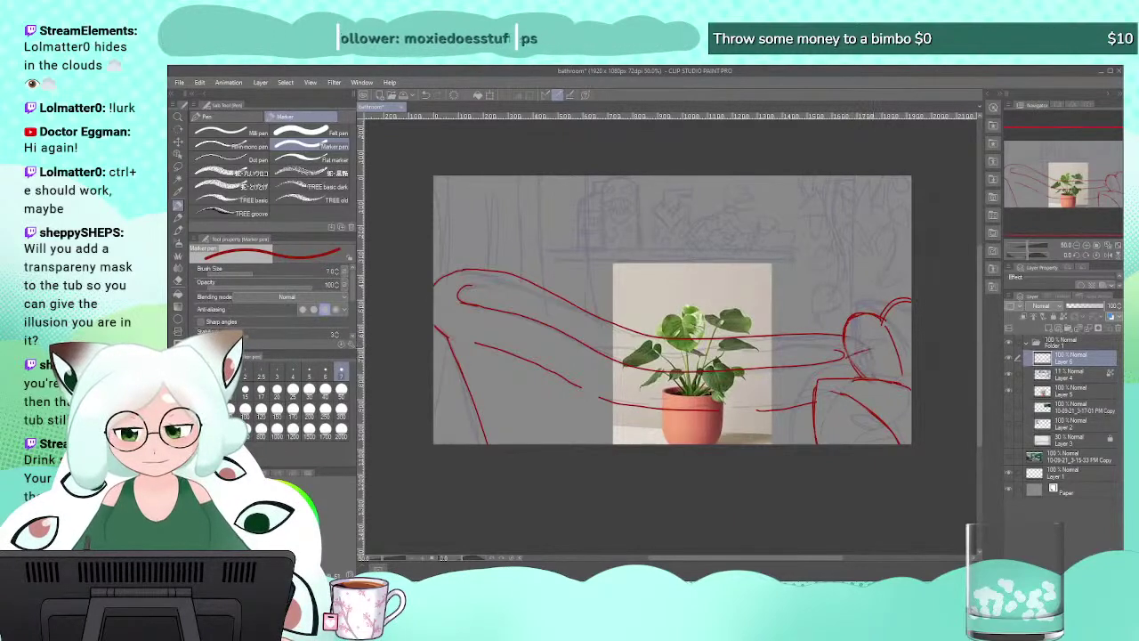
key("ctrl+z")
Try drawing a narrow pointed cut-out inside the heart-shaped leaf's lower lobe.
mouse_move(856, 368)
left_mouse_down()
mouse_move(876, 347)
mouse_move(866, 364)
mouse_move(887, 356)
mouse_move(856, 366)
mouse_move(884, 356)
left_mouse_up()
key("ctrl+z")
key("ctrl+z")
key("ctrl+z")
key("ctrl+z")
left_click_drag(887, 352, 855, 363)
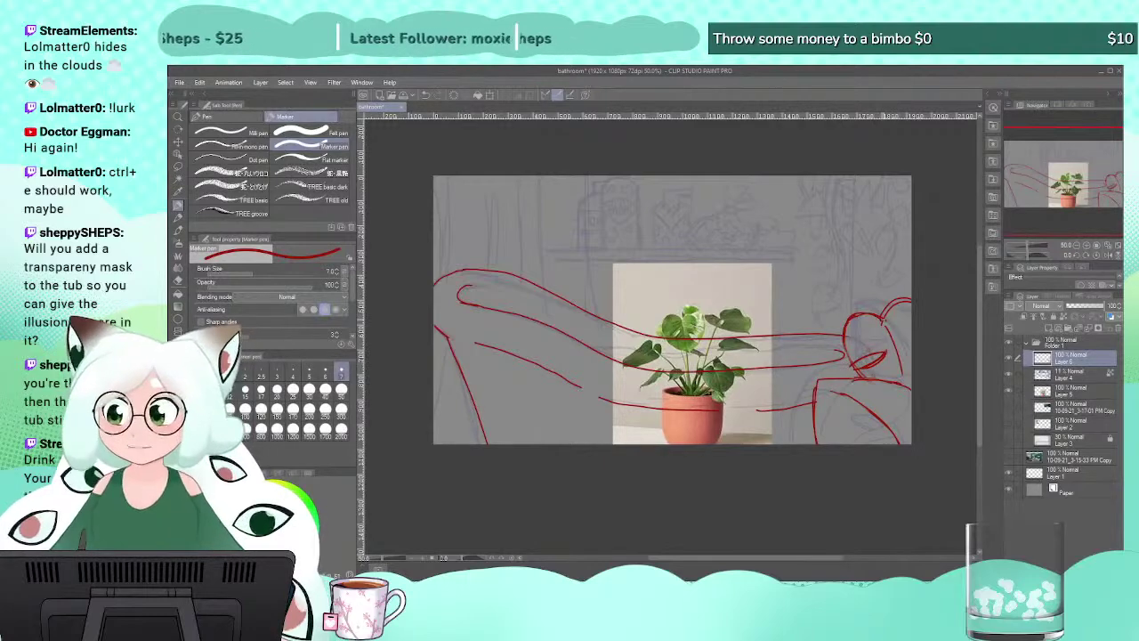
key("ctrl+z")
key("ctrl+z")
key("ctrl+z")
key("ctrl+z")
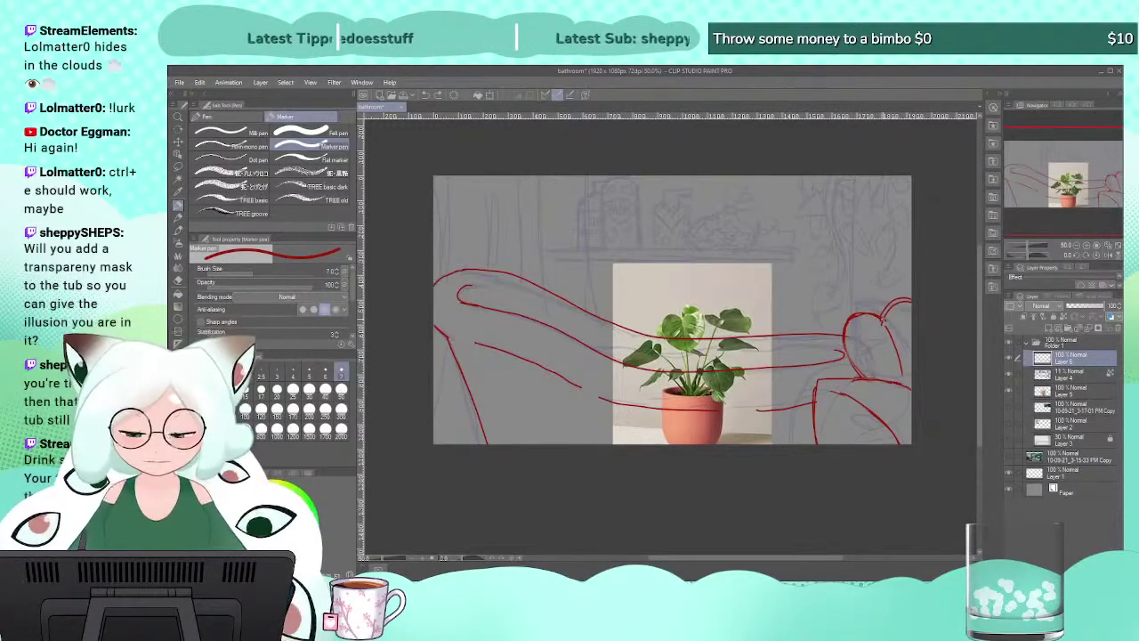
left_click_drag(858, 370, 882, 359)
key("ctrl+z")
key("ctrl+z")
key("ctrl+z")
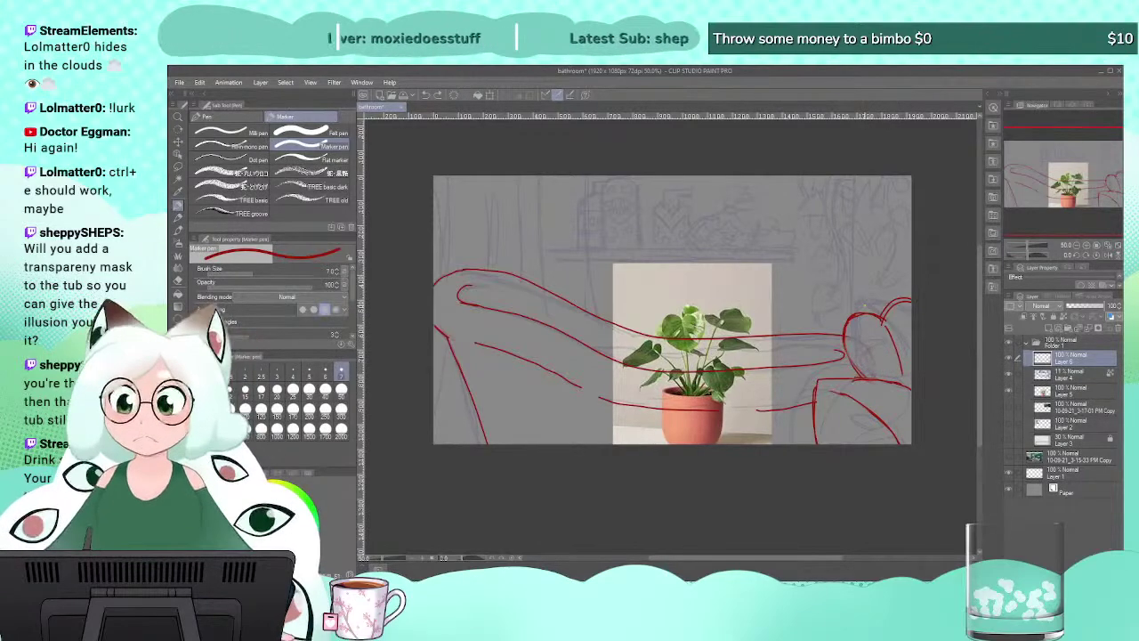
Draw a pointed cut-out in the heart-shaped leaf's lower lobe and open the leaf's outline across it with the Rough eraser at size 15.
left_click_drag(874, 378, 882, 356)
key("ctrl+z")
left_click_drag(882, 356, 853, 361)
key("ctrl+z")
key("ctrl+z")
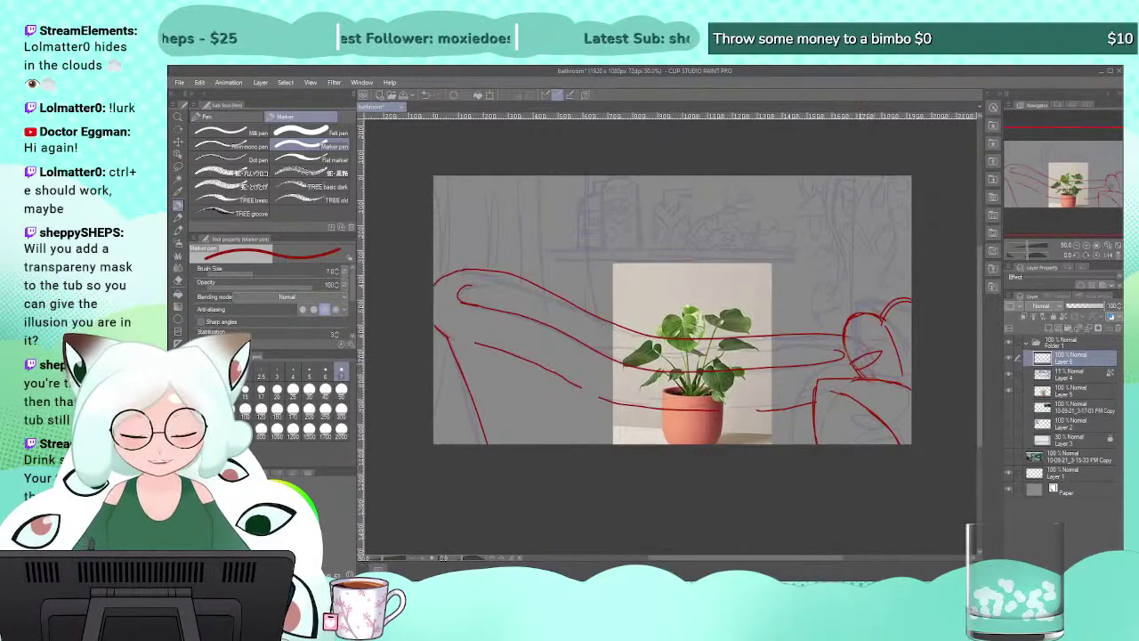
key("e")
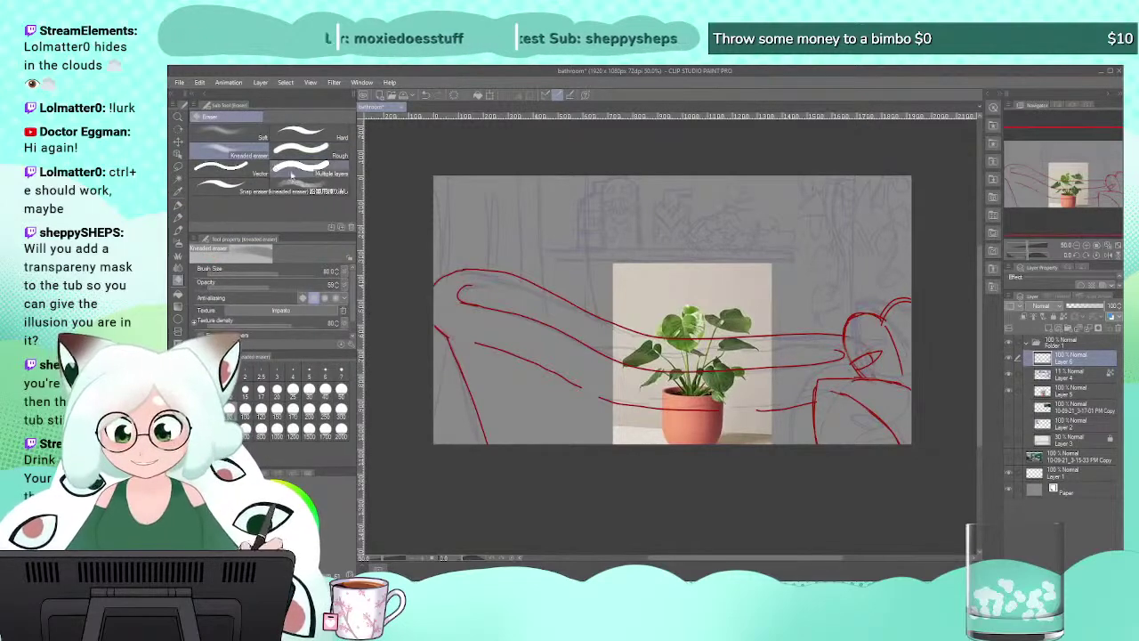
key("bracketleft")
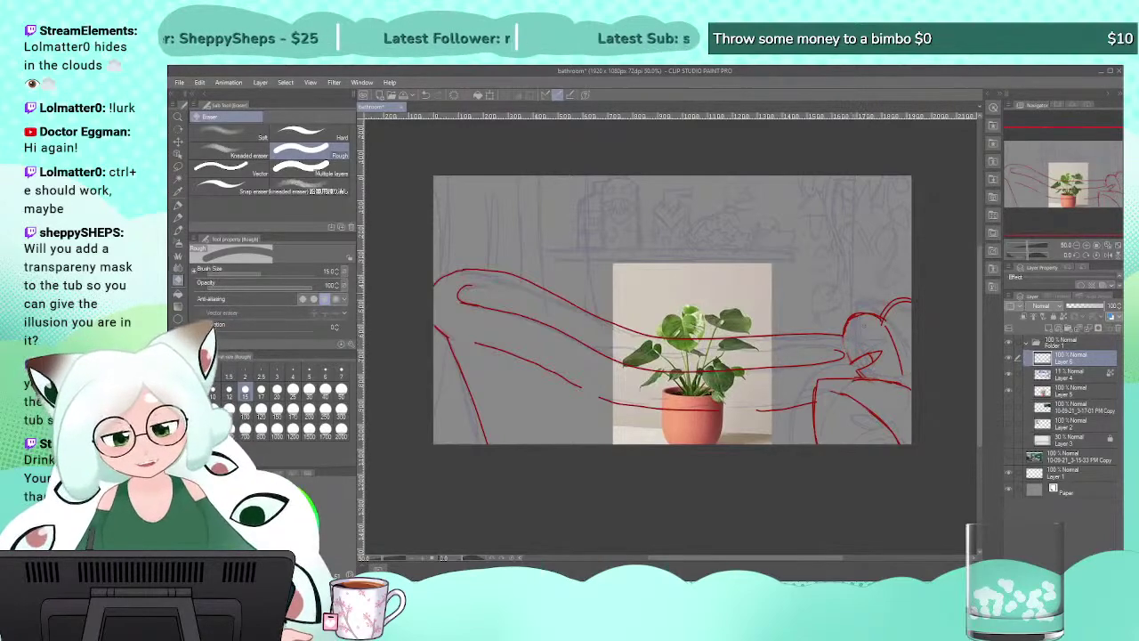
Lower the opacity of the sketch on Layer 4 to 5%, flip the canvas view back and reselect Layer 6.
left_click(1067, 373)
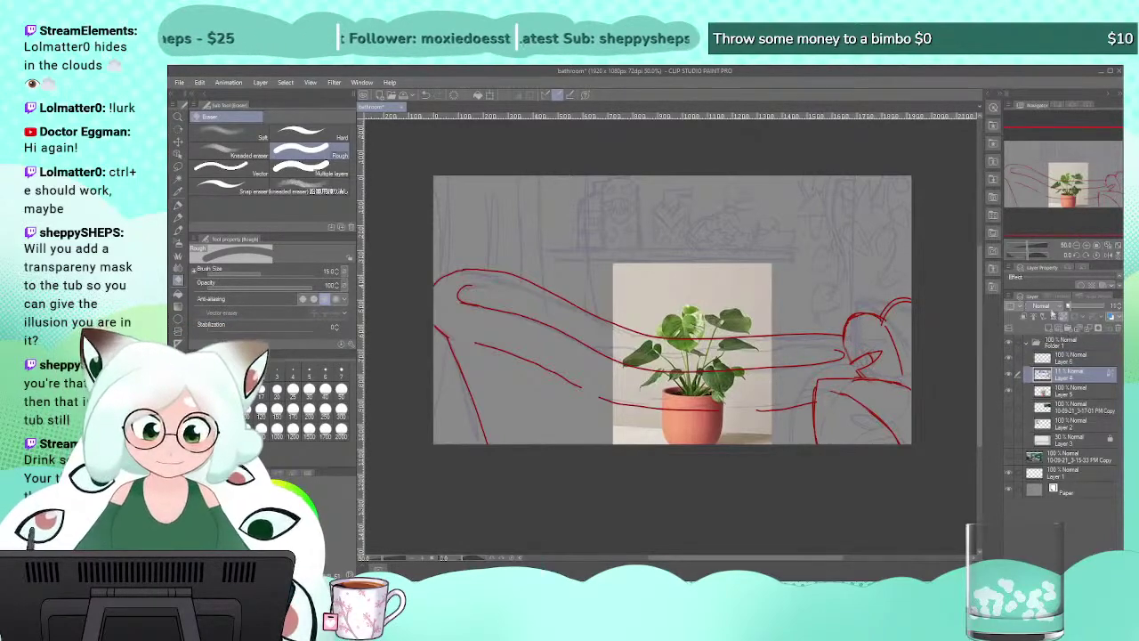
left_click(1069, 307)
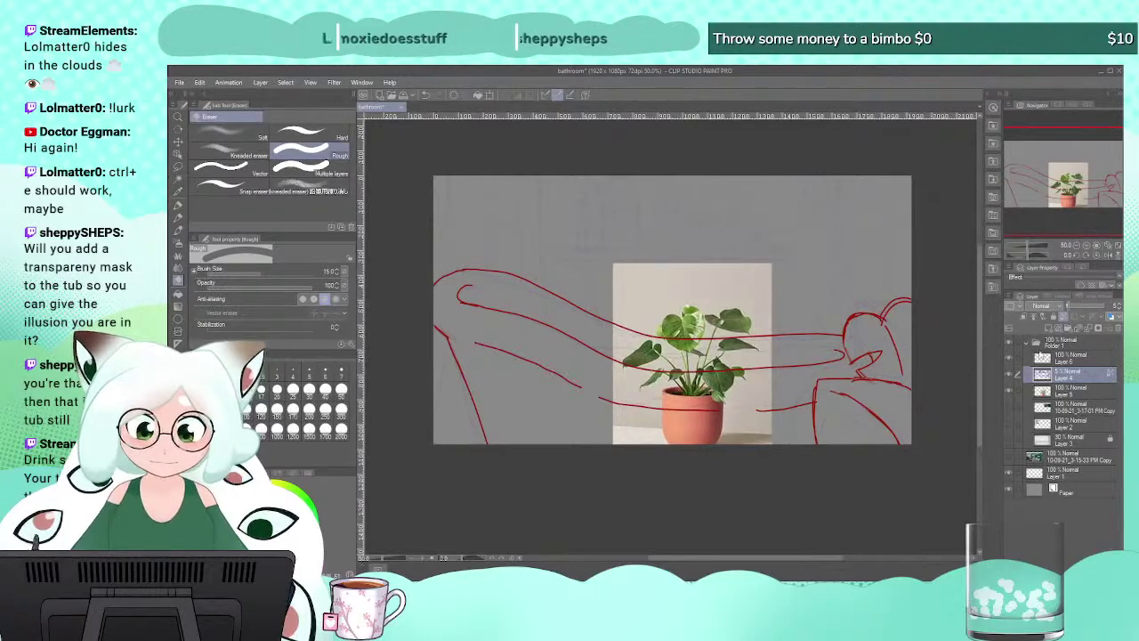
left_click(1100, 256)
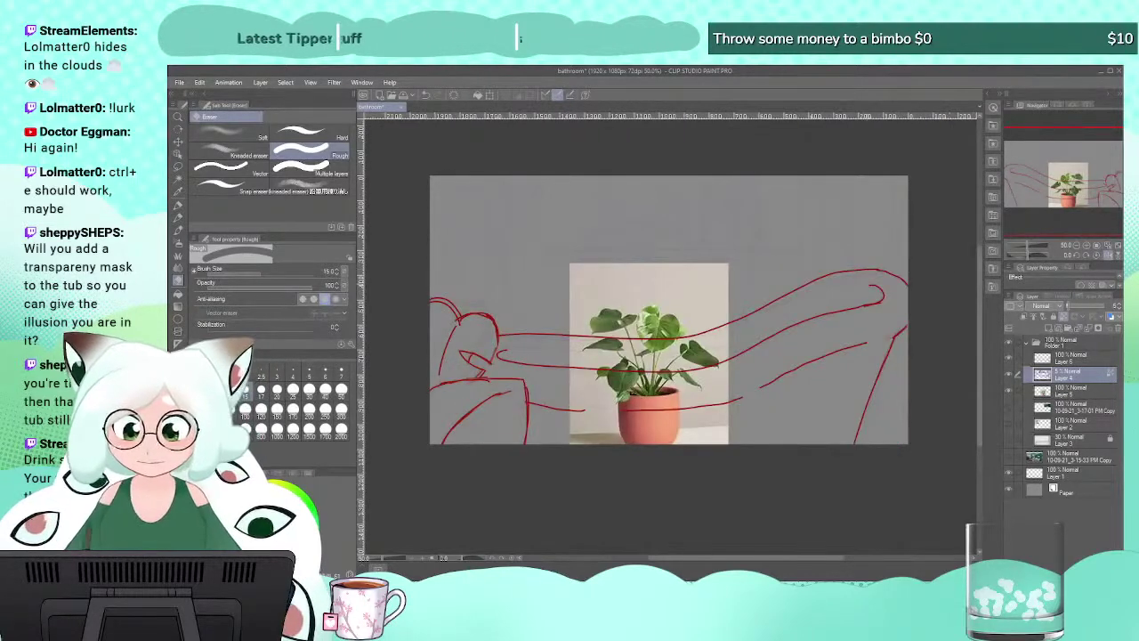
left_click(1077, 357)
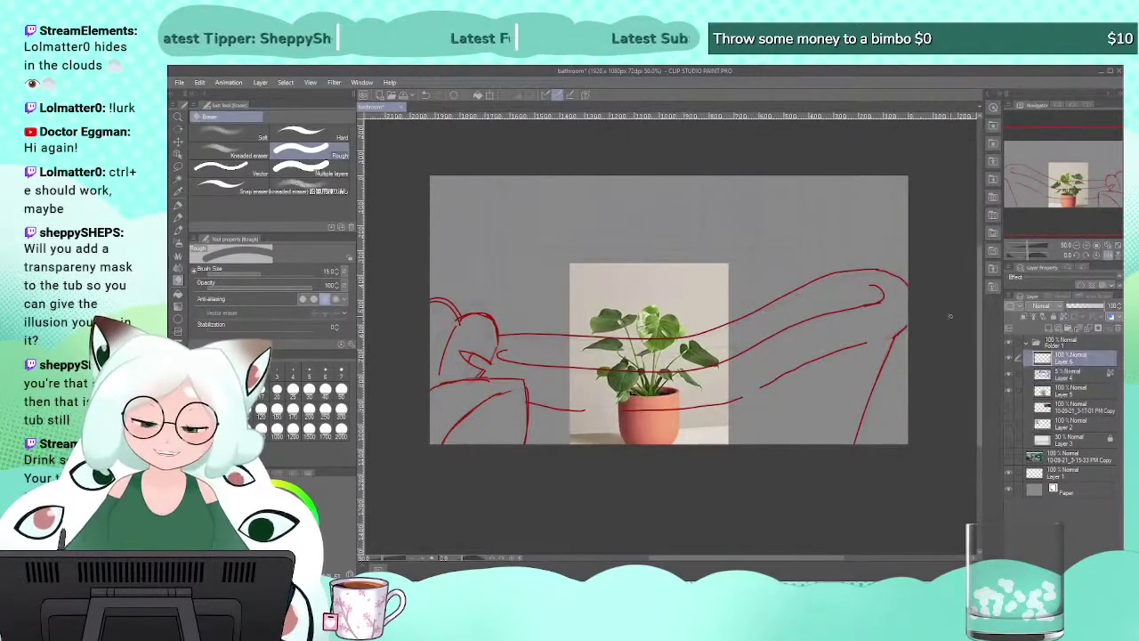
Erase the heart-shaped leaf's pointed cut-out, hide the sketch layer and undo the leaf's outline strokes.
left_click_drag(463, 356, 489, 365)
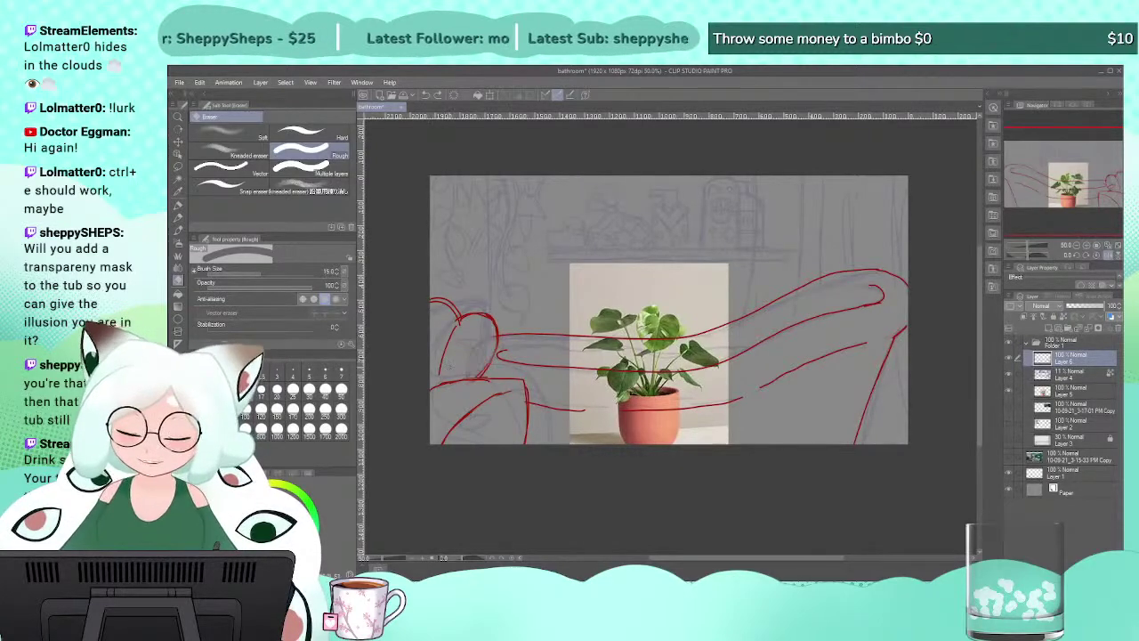
key("p")
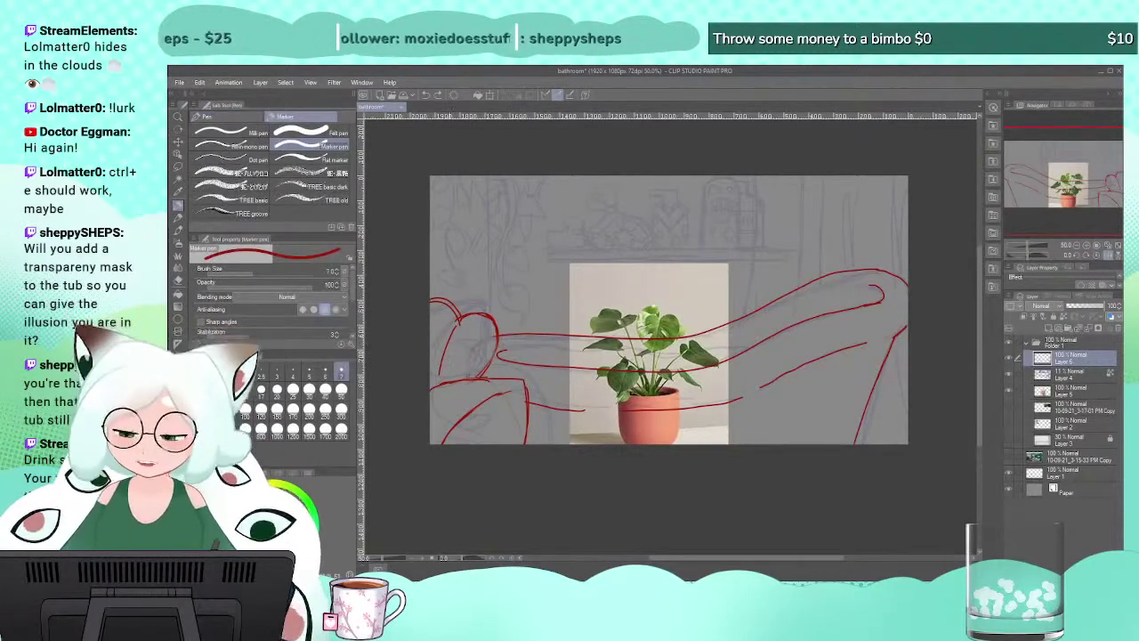
left_click(1008, 375)
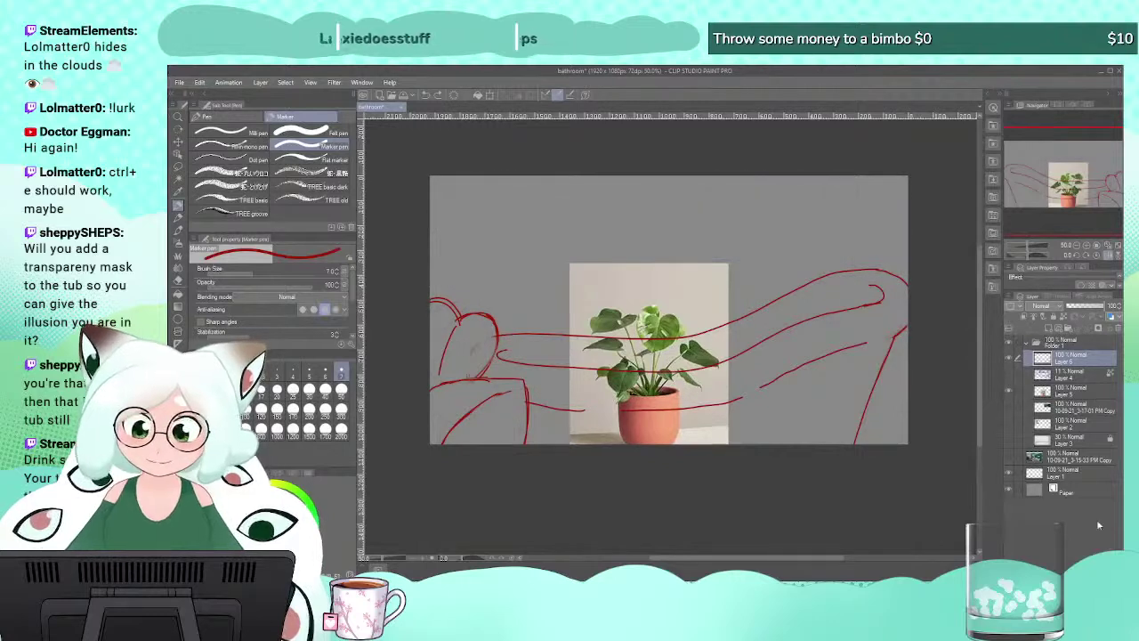
key("ctrl+z")
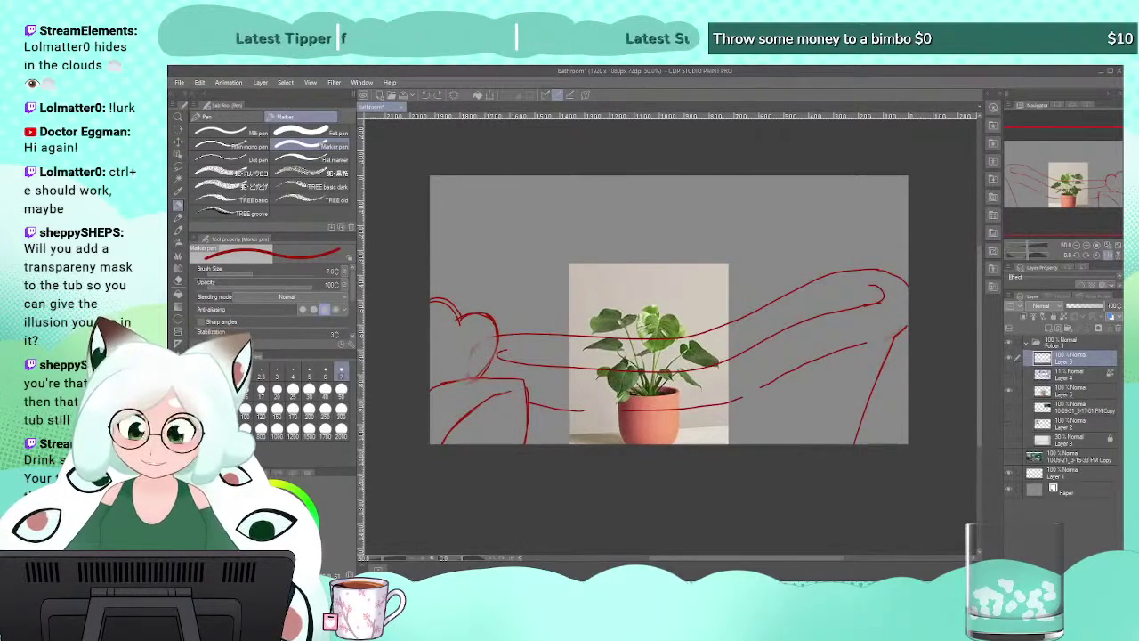
left_click_drag(487, 339, 468, 376)
key("ctrl+z")
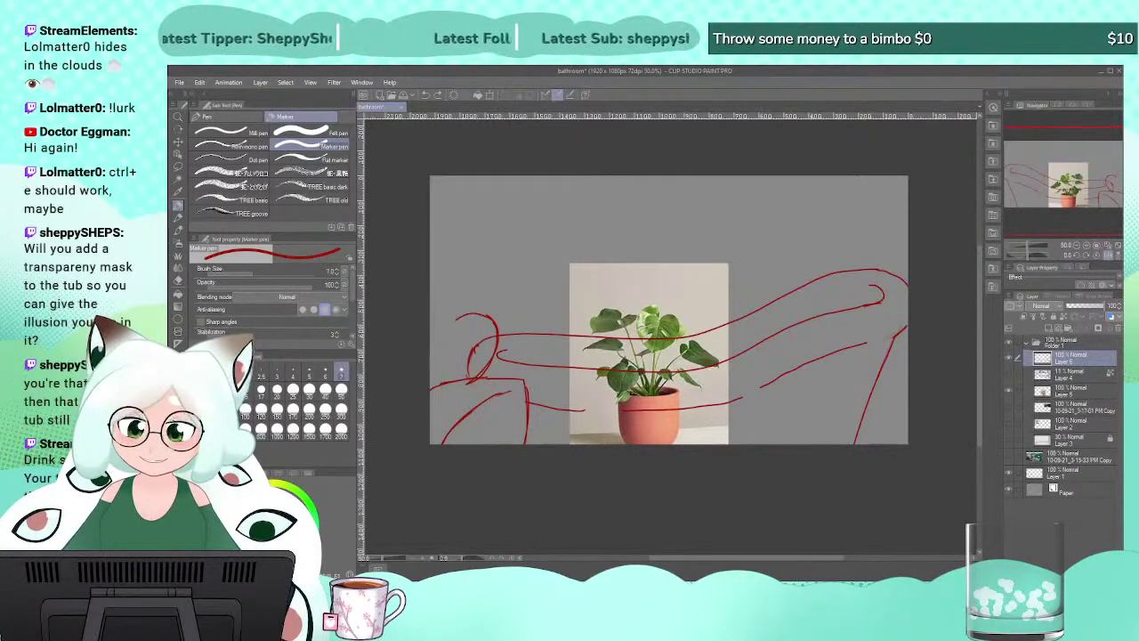
key("ctrl+z")
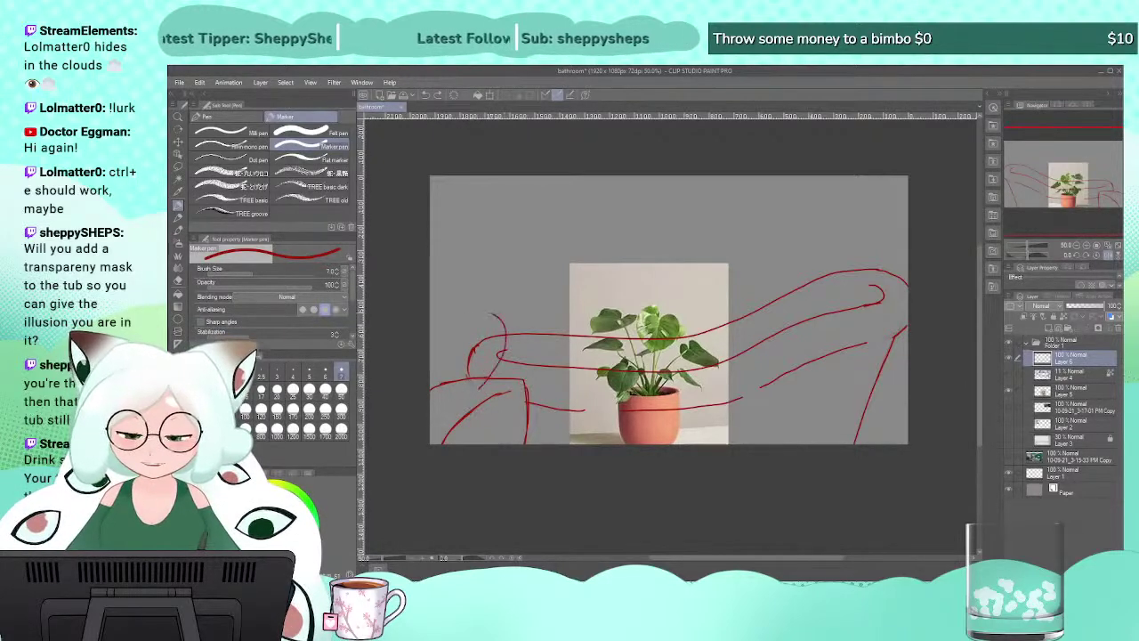
Try redrawing the heart-shaped leaf above the broad leaf with a lower, rounder outline and straight midrib, erasing the bathtub's edge inside it.
left_click_drag(481, 388, 469, 346)
key("ctrl+z")
mouse_move(466, 391)
left_mouse_down()
mouse_move(477, 378)
mouse_move(445, 330)
mouse_move(414, 325)
mouse_move(490, 346)
mouse_move(454, 392)
left_mouse_up()
left_click_drag(444, 334, 441, 384)
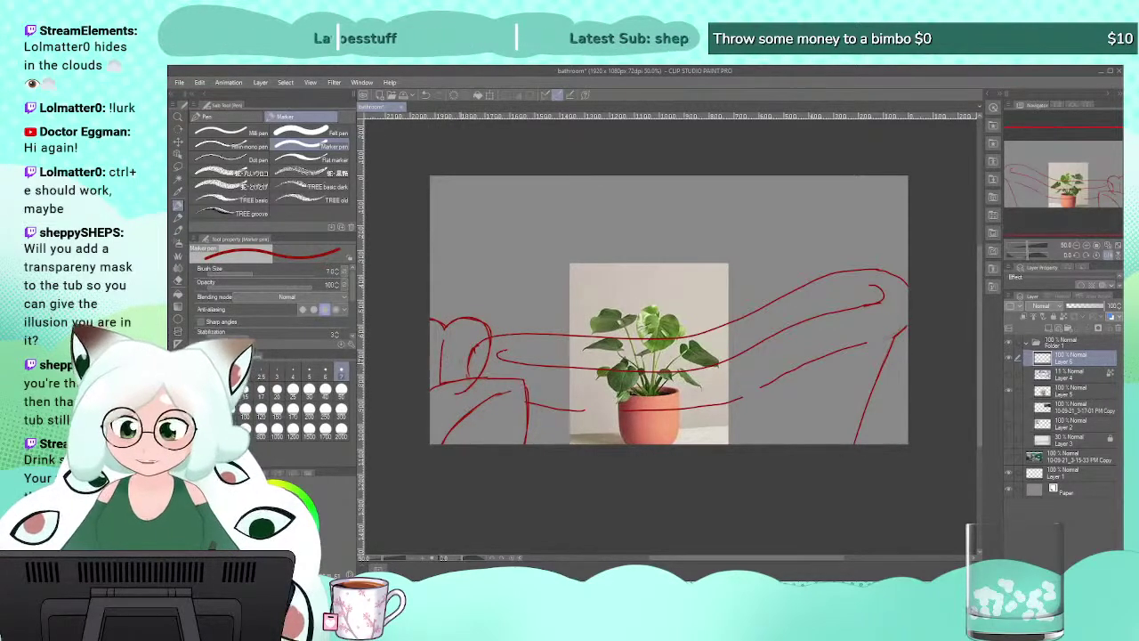
key("e")
mouse_move(487, 342)
left_mouse_down()
mouse_move(472, 366)
mouse_move(474, 343)
left_mouse_up()
left_click_drag(475, 383, 468, 389)
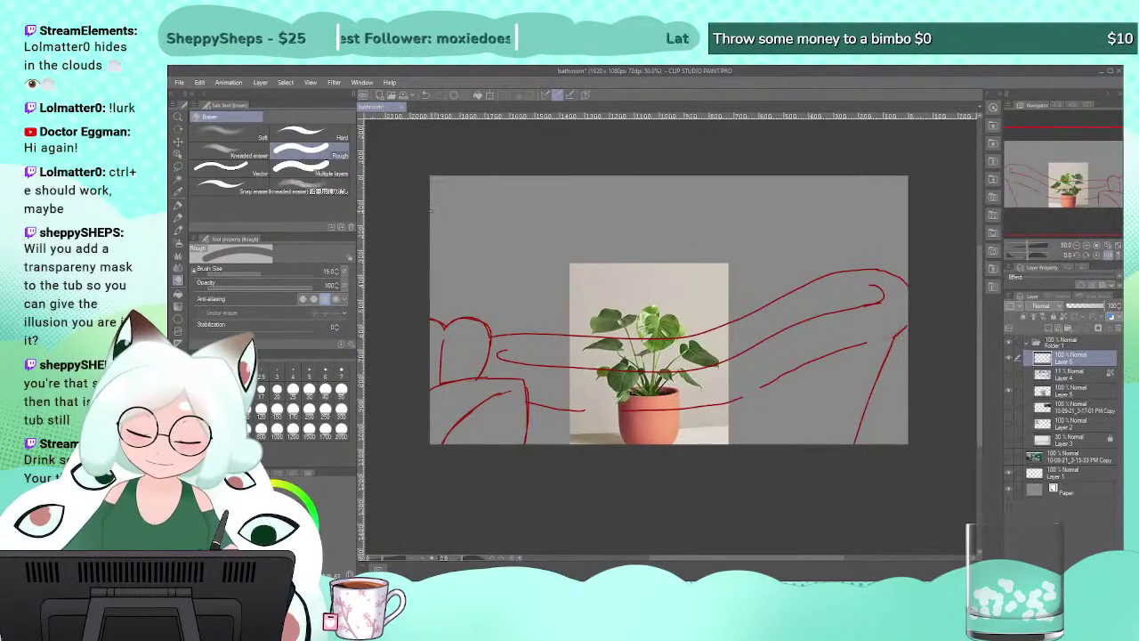
Try adding a small pointed cut-out to the redrawn leaf's edge beside the bathtub's rim.
key("p")
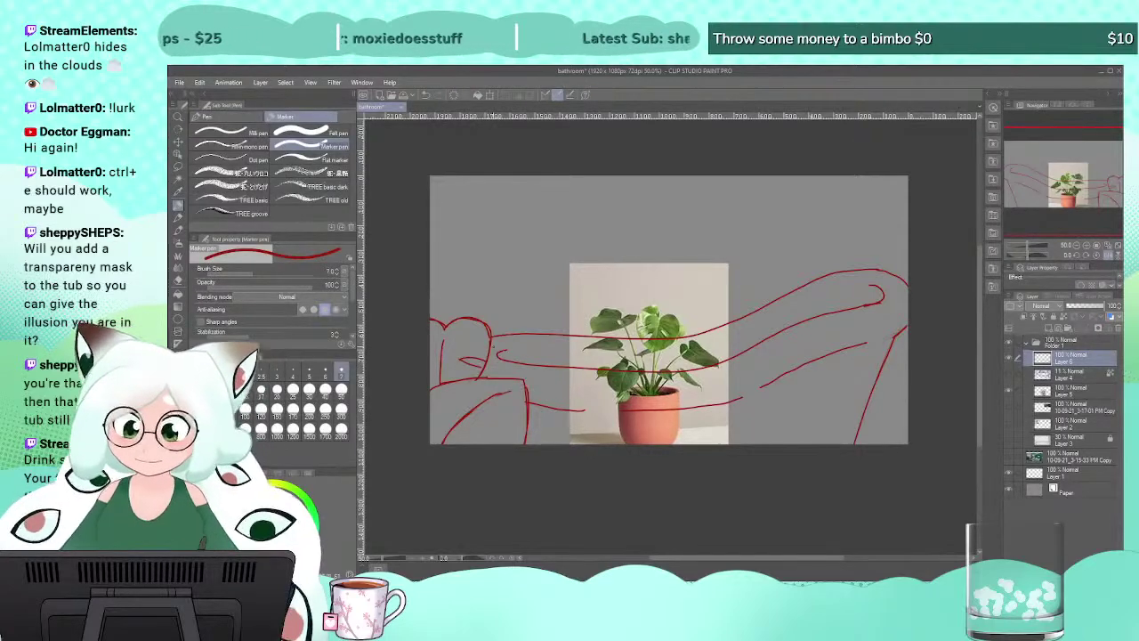
mouse_move(488, 355)
left_mouse_down()
mouse_move(470, 360)
mouse_move(484, 368)
left_mouse_up()
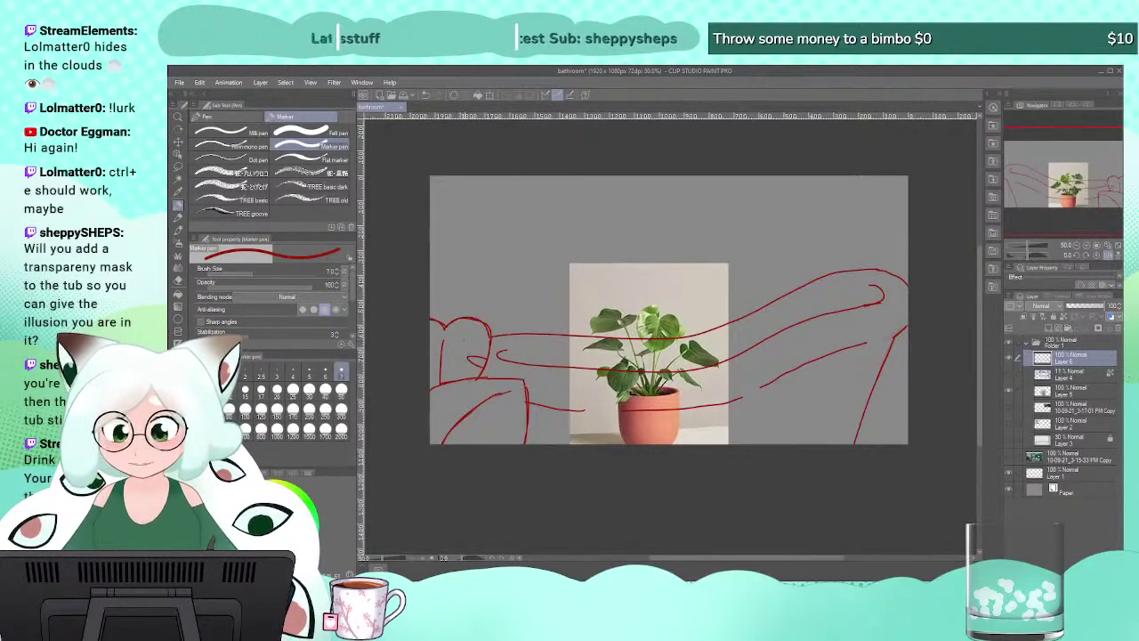
key("e")
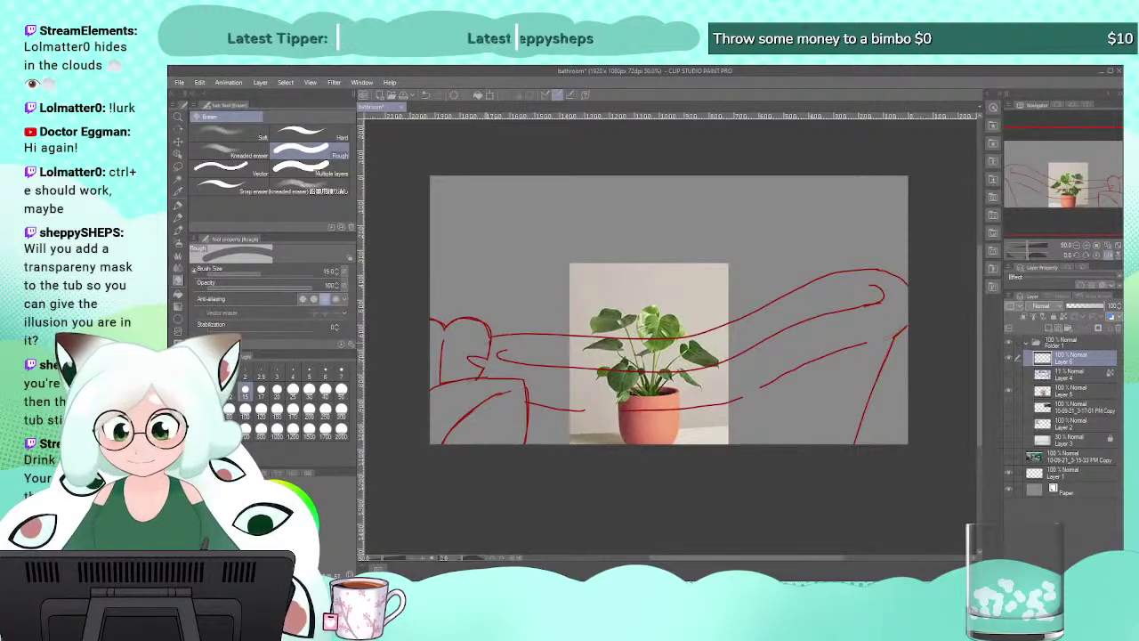
Flip the canvas view and try drawing a second line beside the heart-shaped leaf's midrib with the Marker pen.
left_click(1108, 255)
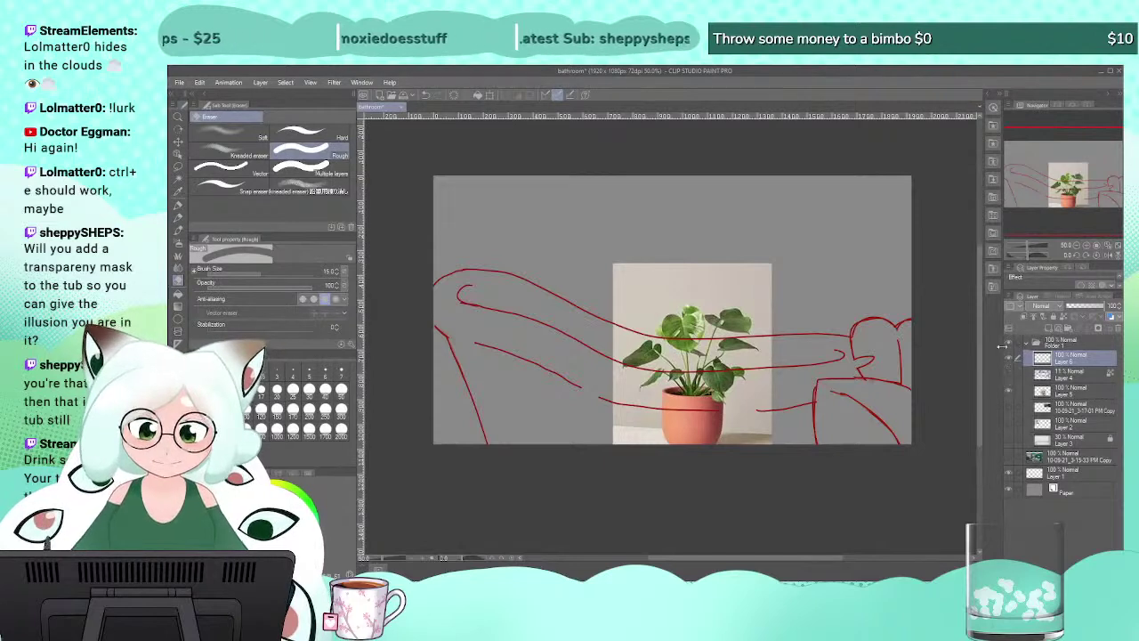
key("p")
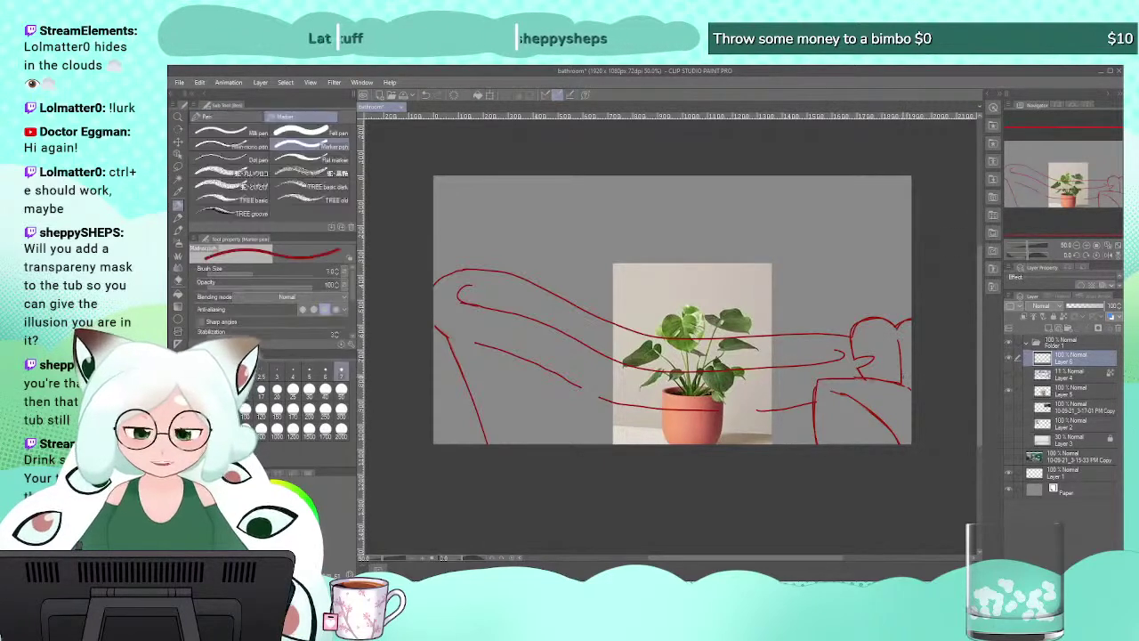
left_click_drag(900, 335, 908, 388)
key("ctrl+z")
mouse_move(900, 345)
left_mouse_down()
mouse_move(908, 387)
mouse_move(898, 347)
left_mouse_up()
key("ctrl+z")
key("ctrl+z")
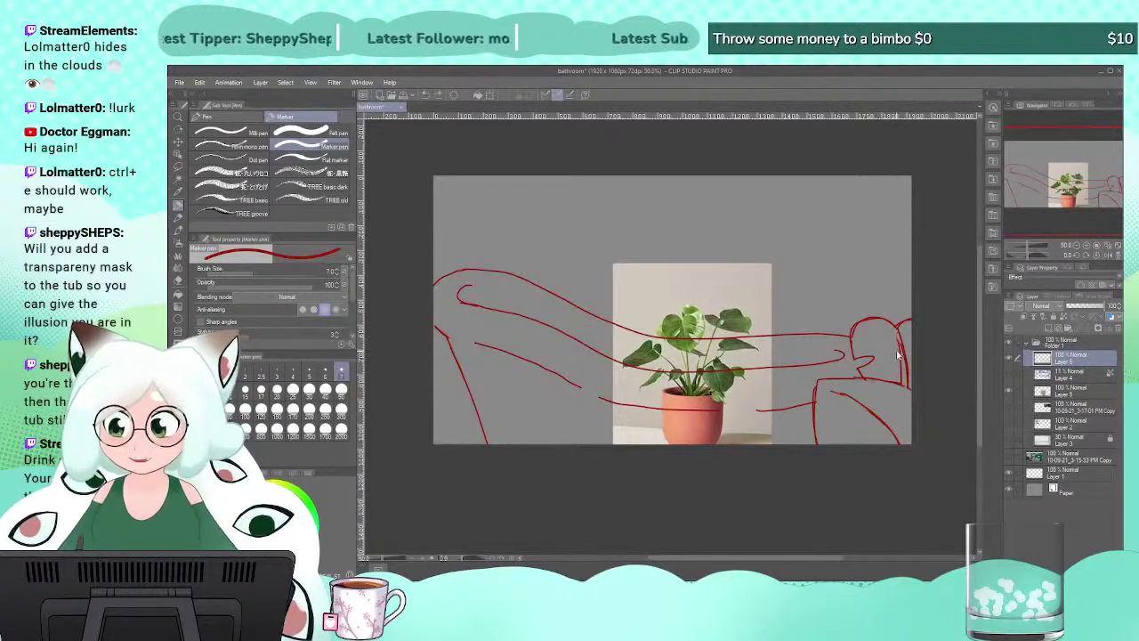
mouse_move(907, 367)
left_mouse_down()
mouse_move(902, 340)
mouse_move(908, 389)
mouse_move(898, 336)
mouse_move(907, 386)
left_mouse_up()
key("ctrl+z")
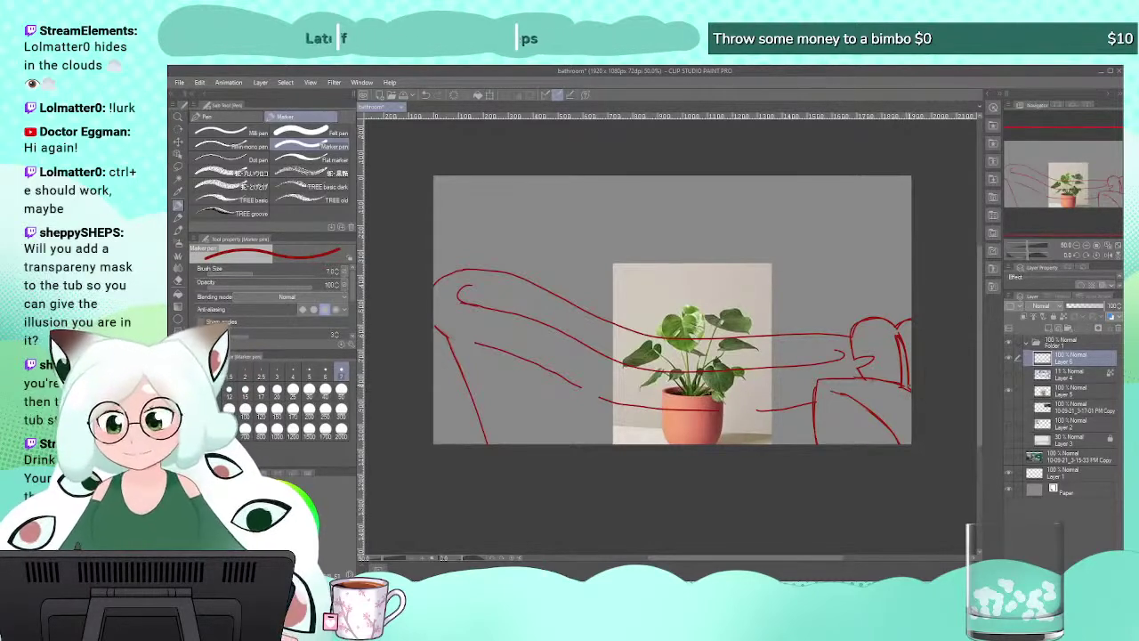
Compare the drawing with the sketch, hide the potted plant photo and undo the heart-shaped leaf.
left_click(1009, 373)
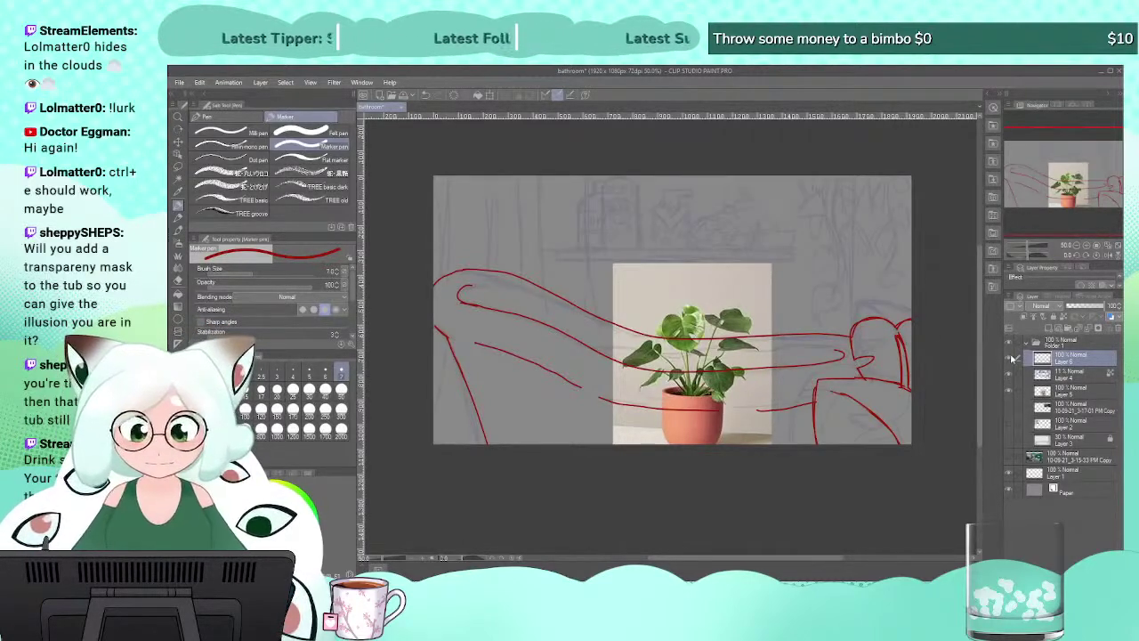
left_click(1006, 375)
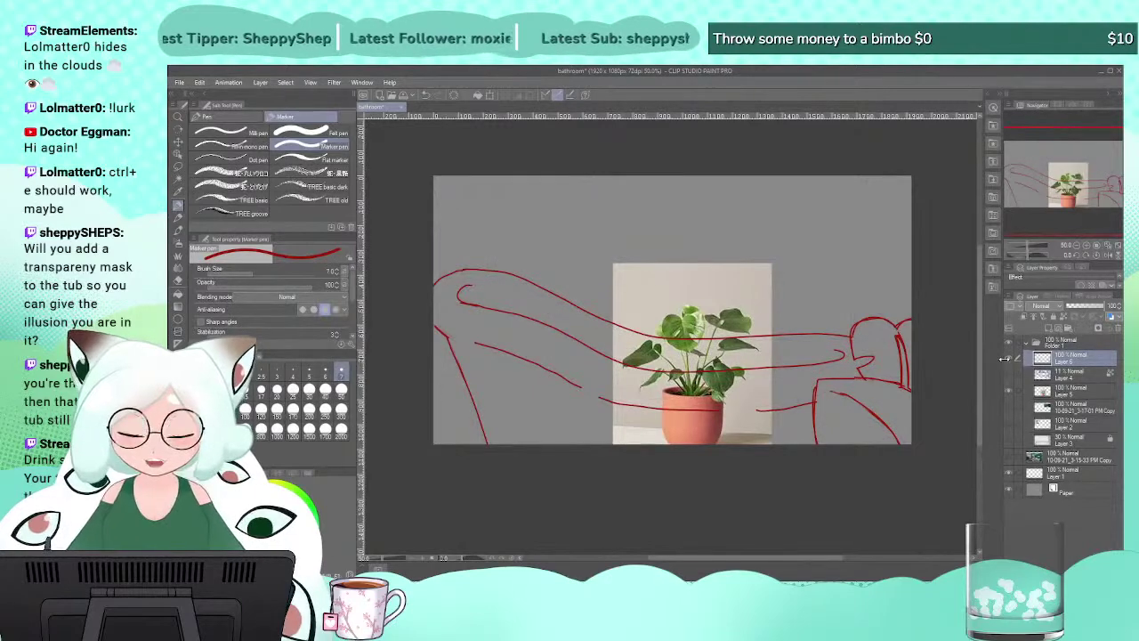
left_click(1009, 408)
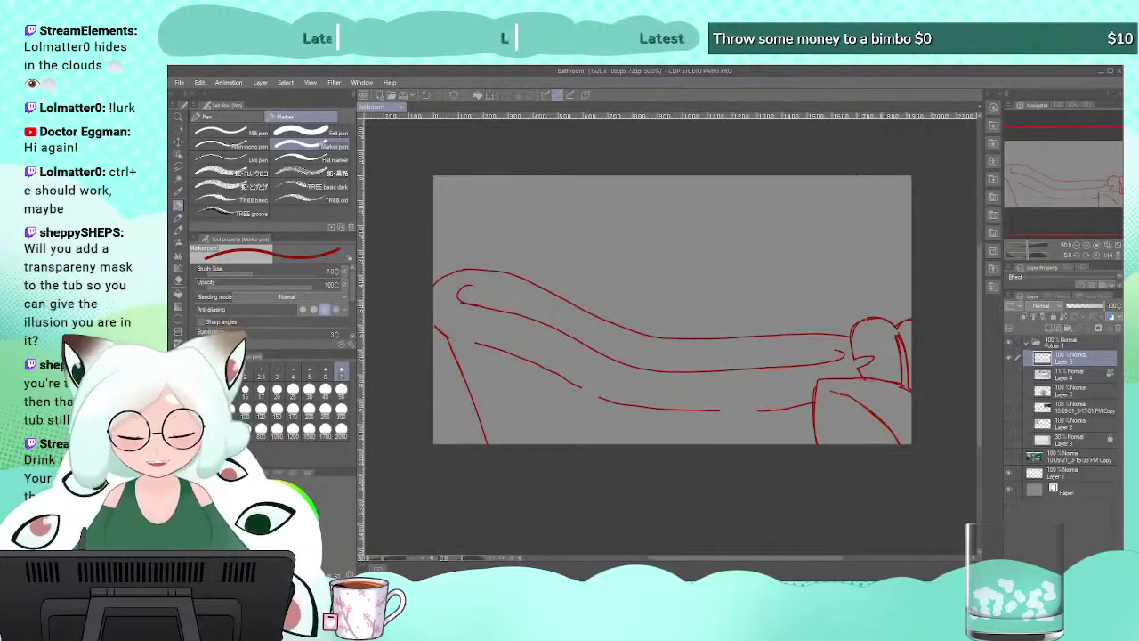
key("ctrl+z")
key("ctrl+z")
key("ctrl+z")
key("ctrl+z")
key("ctrl+z")
key("ctrl+z")
key("ctrl+z")
key("ctrl+z")
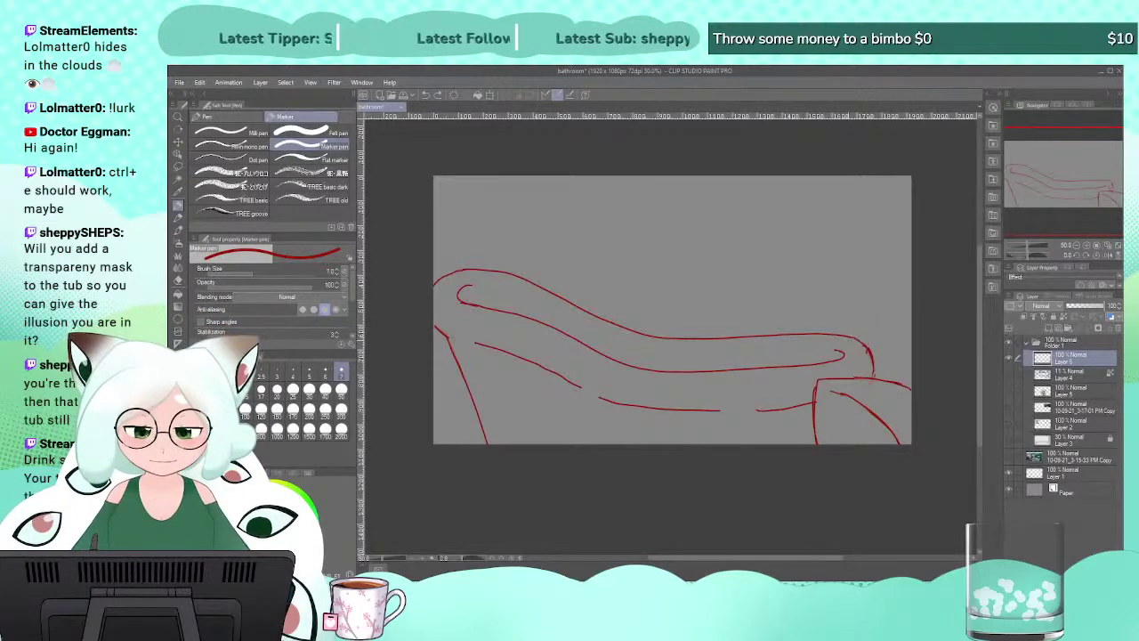
Show the faded sketch and undo the remaining broad leaf strokes until only the bathtub's outline is left.
left_click(1010, 389)
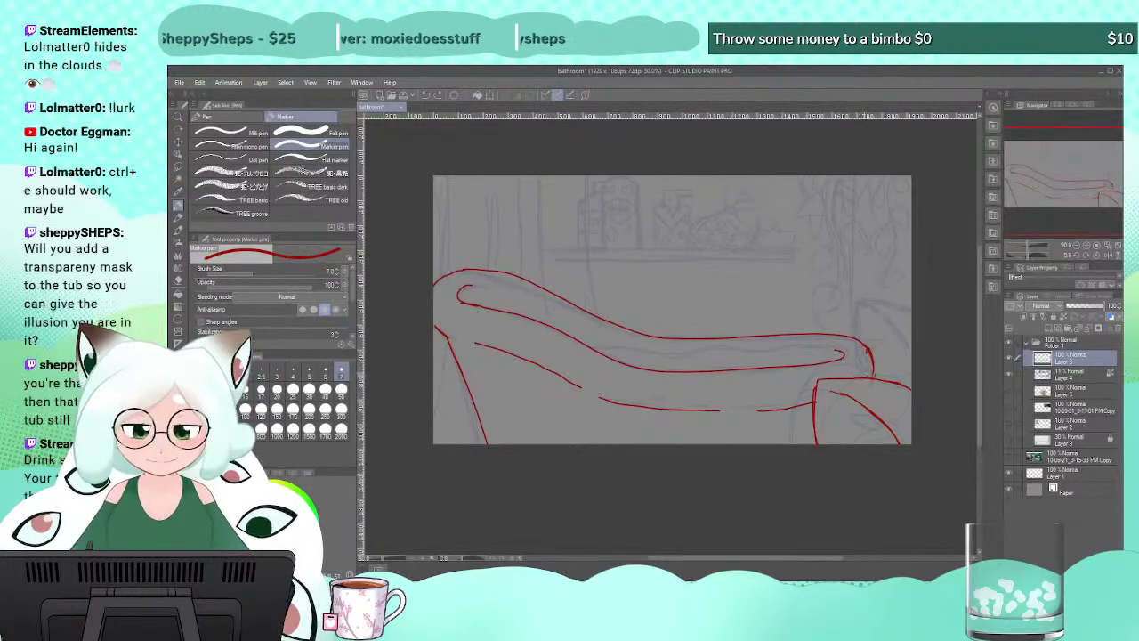
left_click_drag(858, 375, 869, 318)
key("ctrl+z")
key("ctrl+z")
key("ctrl+z")
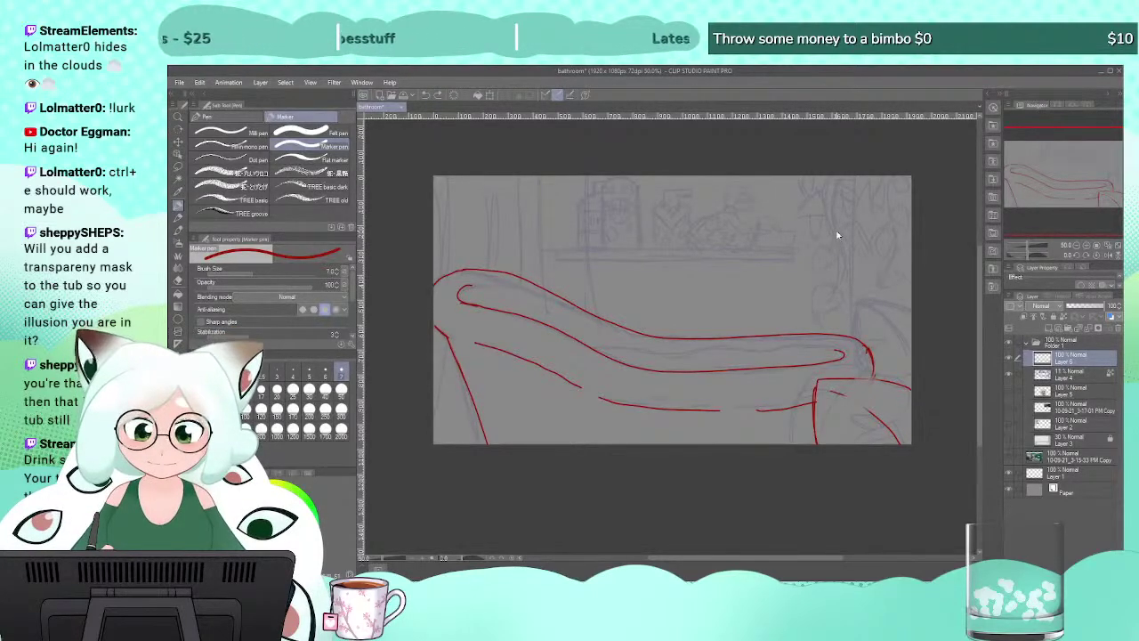
key("ctrl+z")
key("ctrl+z")
key("ctrl+z")
key("ctrl+z")
key("ctrl+z")
key("ctrl+z")
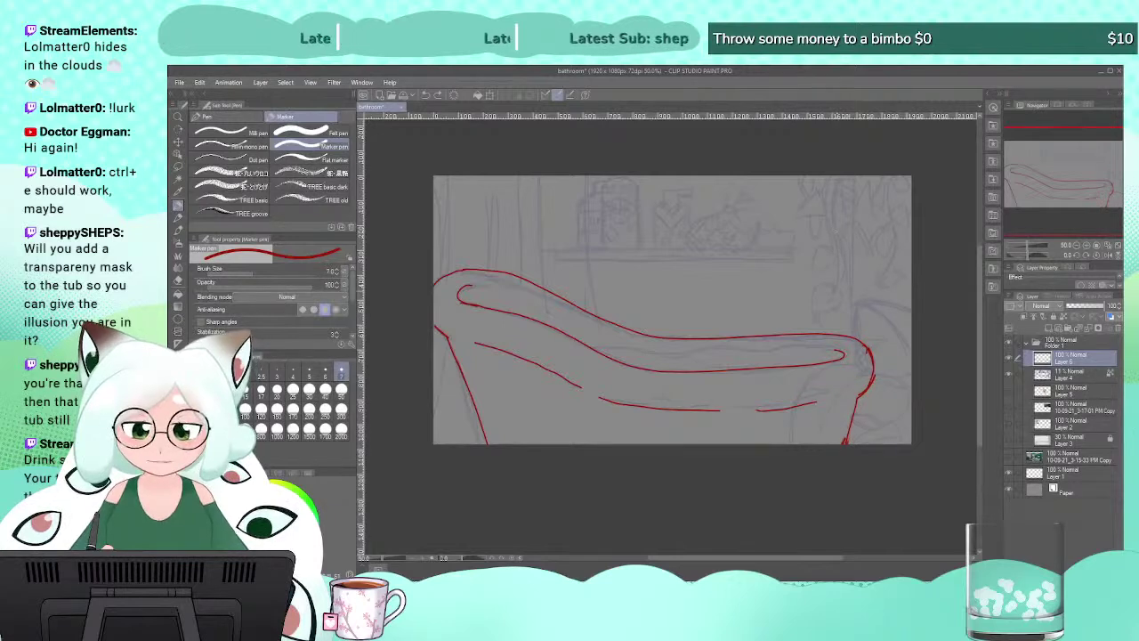
Draw two overlapping rounded leaves with a pointed notch and a midrib over the bathtub's low end, using the size 10 pencil.
key("p")
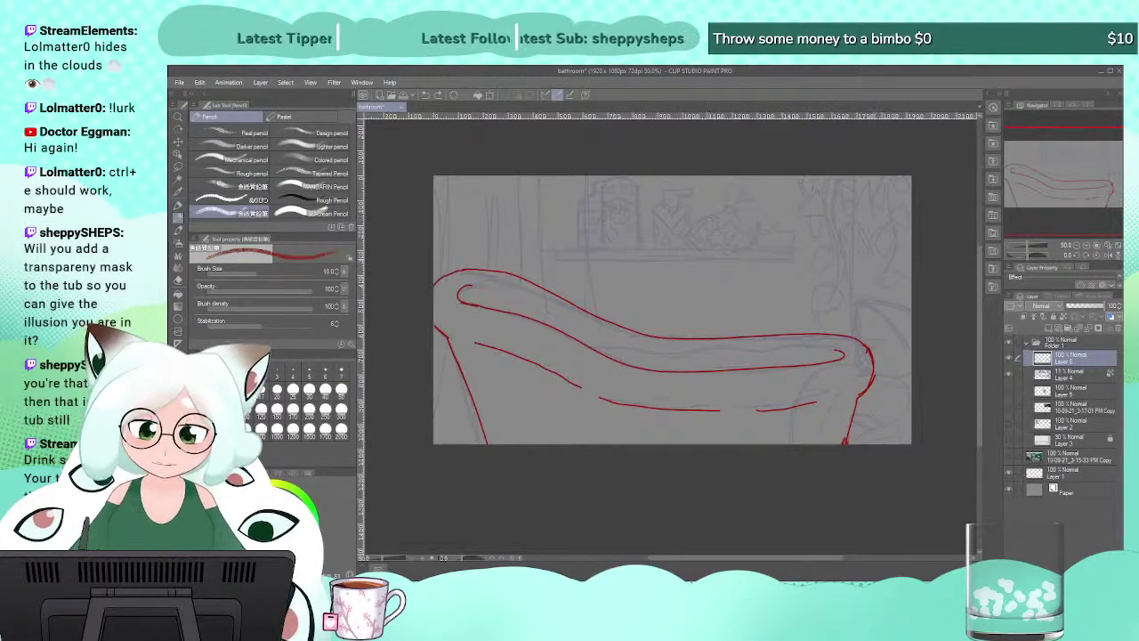
left_click(1107, 256)
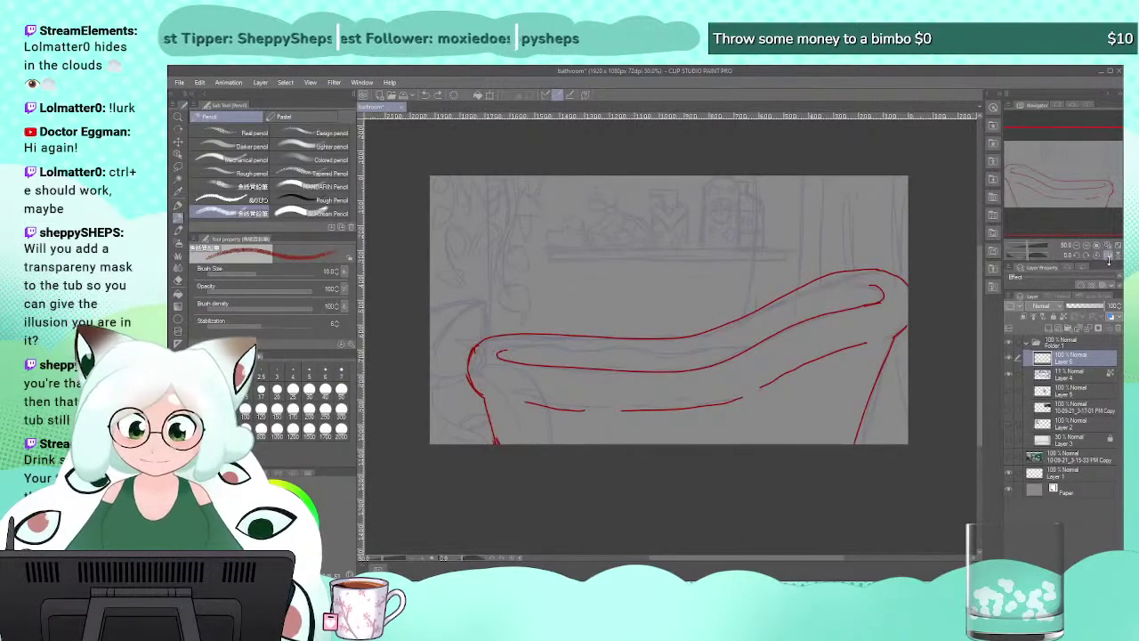
left_click(1108, 256)
mouse_move(794, 448)
left_mouse_down()
mouse_move(826, 375)
mouse_move(913, 389)
left_mouse_up()
key("ctrl+z")
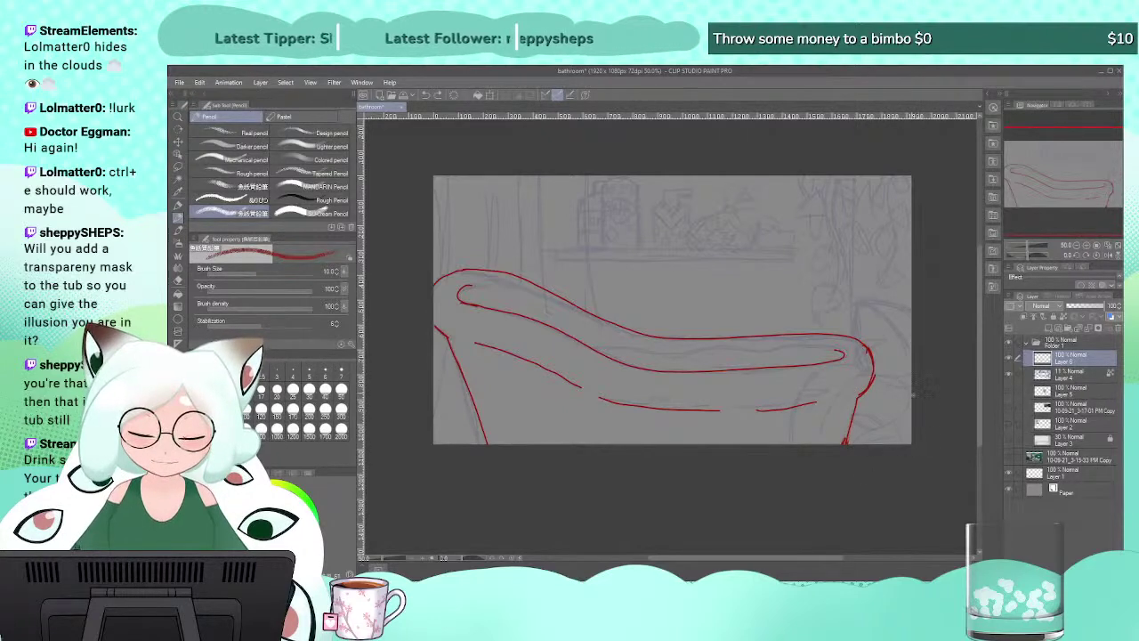
mouse_move(913, 392)
left_mouse_down()
mouse_move(814, 374)
mouse_move(783, 457)
mouse_move(813, 424)
mouse_move(778, 440)
left_mouse_up()
key("ctrl+z")
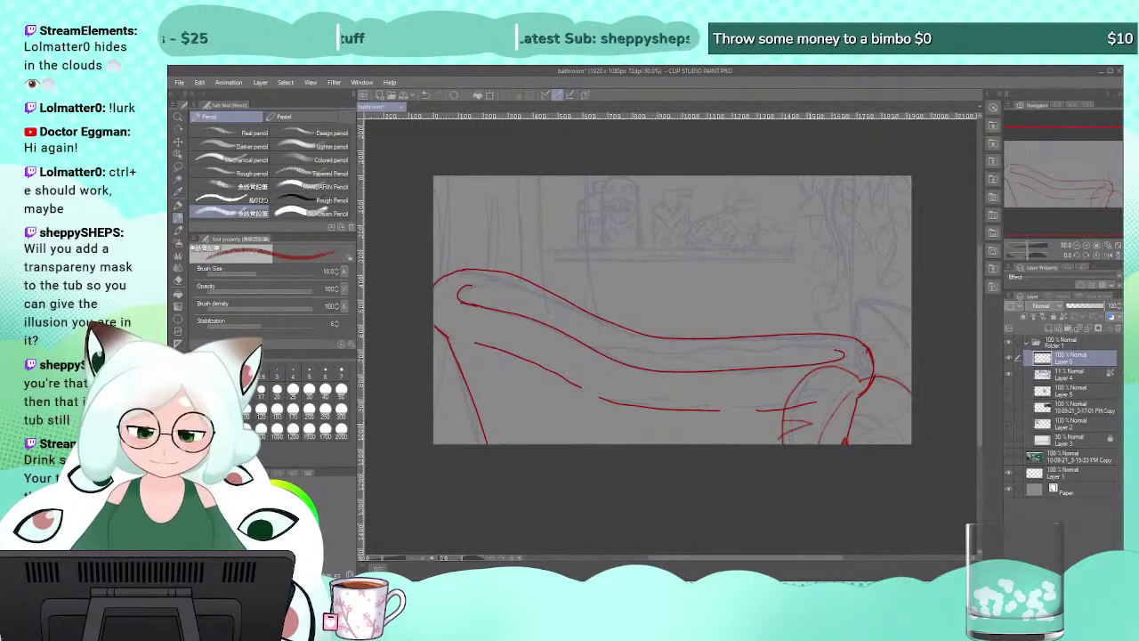
mouse_move(903, 421)
left_mouse_down()
mouse_move(877, 411)
mouse_move(889, 442)
left_mouse_up()
key("ctrl+z")
key("ctrl+z")
key("ctrl+z")
Erase the bathtub's side and lower rim lines inside the two leaves with the Rough eraser at size 15.
key("e")
left_click_drag(861, 394, 850, 441)
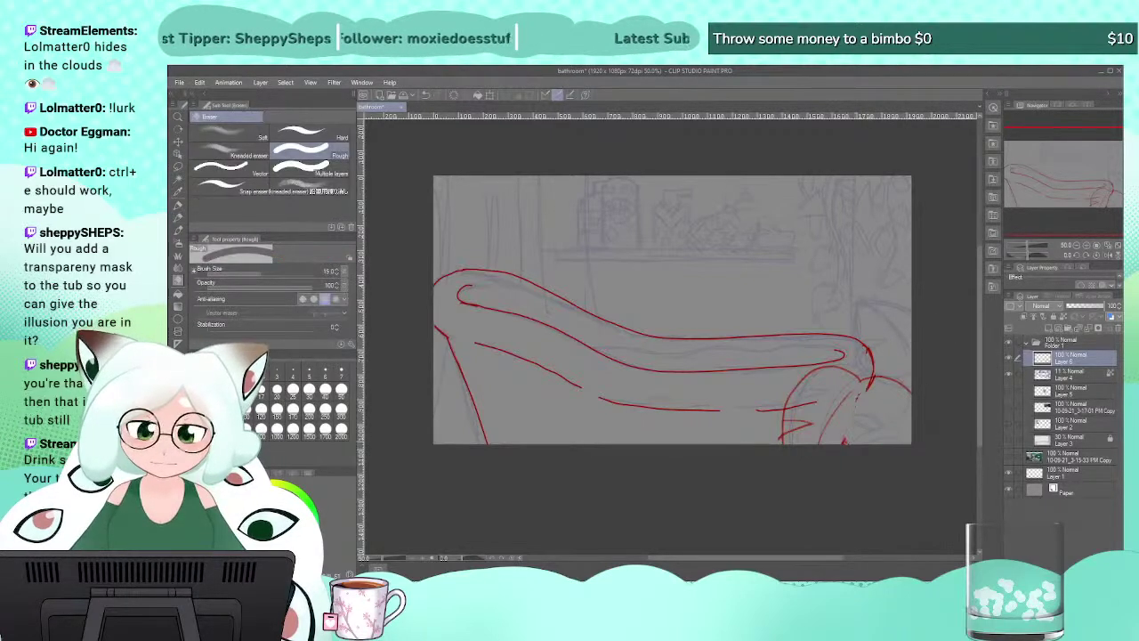
left_click_drag(871, 387, 861, 394)
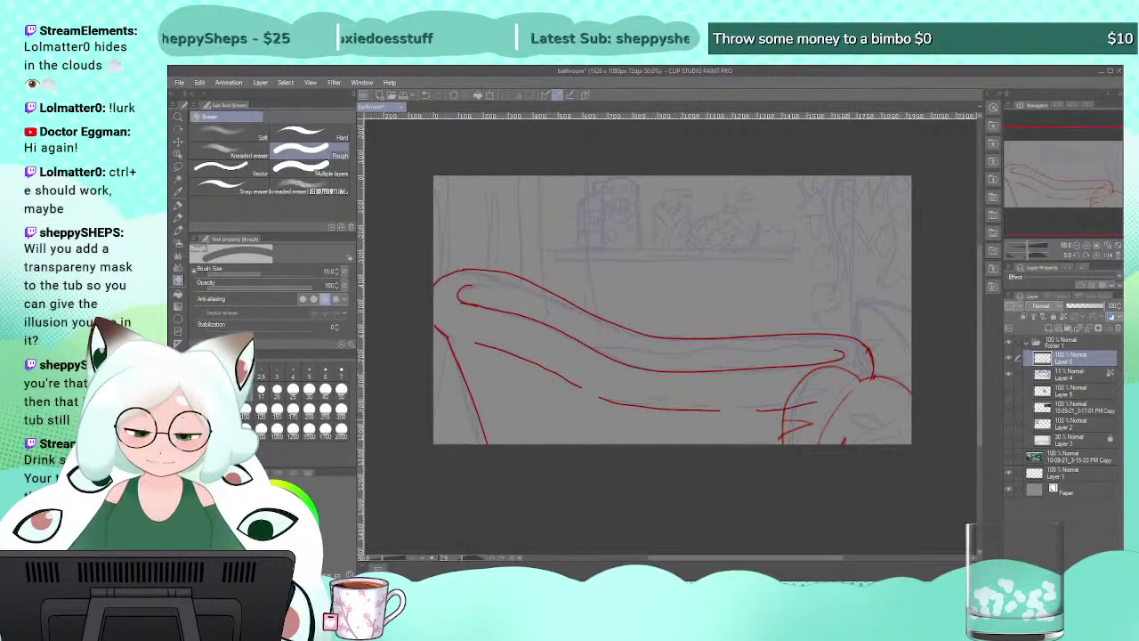
left_click_drag(846, 434, 843, 445)
left_click_drag(815, 403, 789, 408)
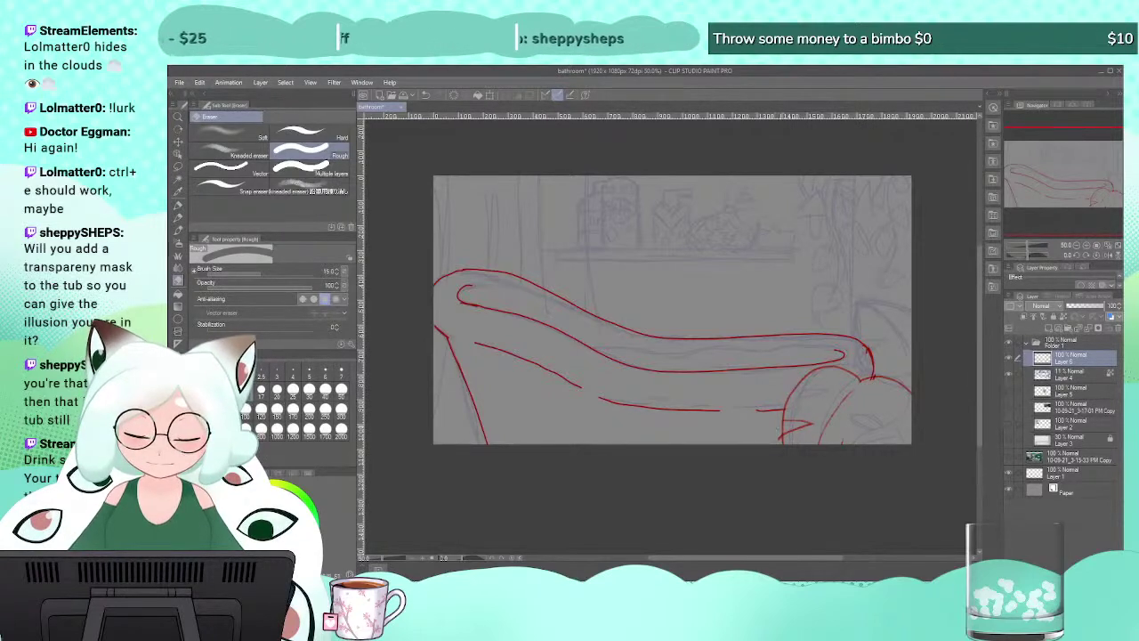
Hide the sketch, close the front leaf's outer edge and strengthen its midrib with the dark red Marker pen at size 7.
left_click(1009, 374)
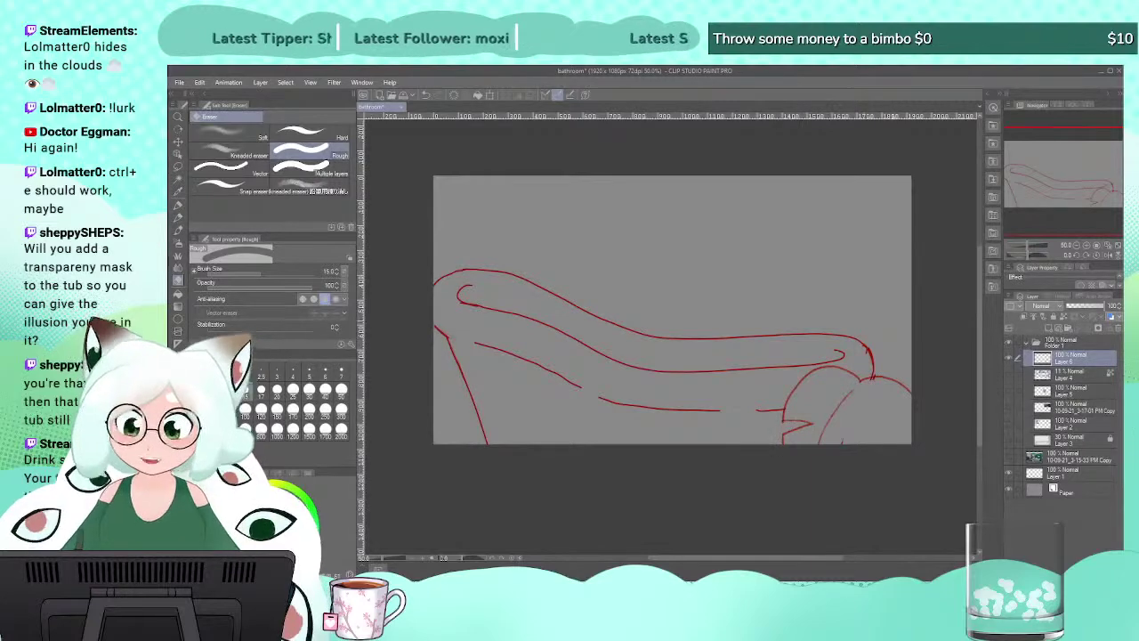
key("p")
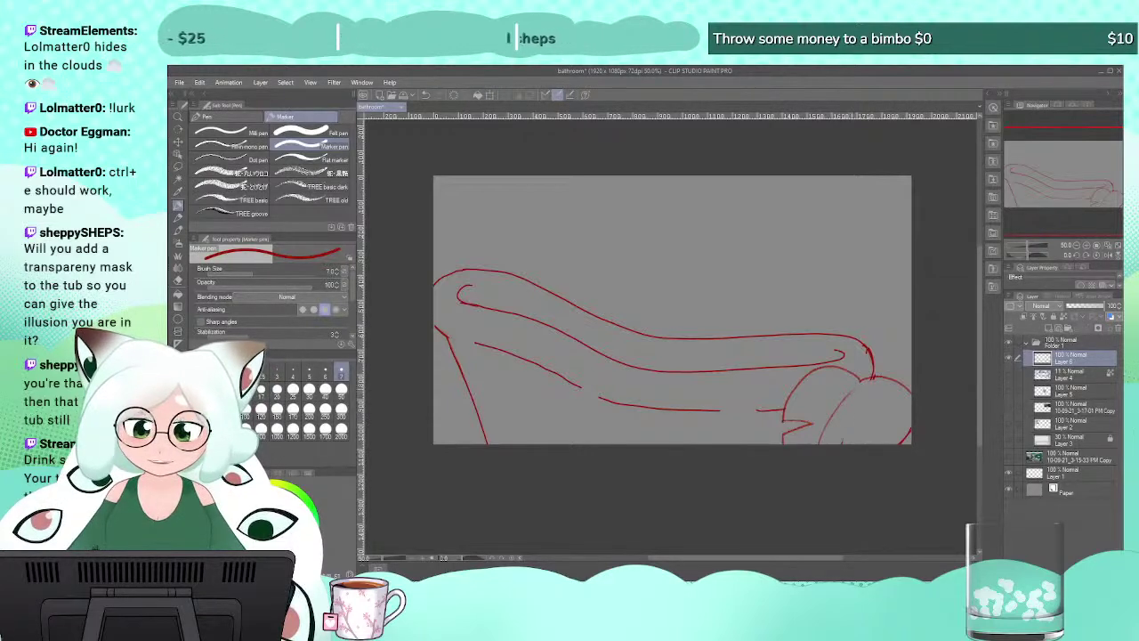
left_click_drag(852, 389, 821, 442)
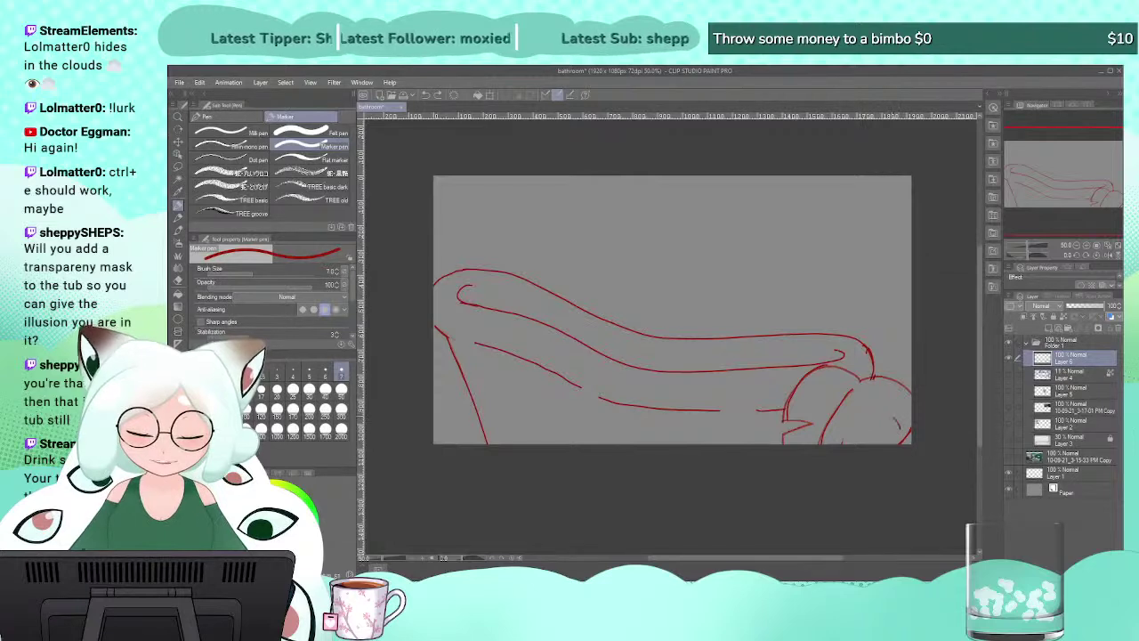
Draw a narrow oval hole with an inner line in the front leaf.
left_click_drag(866, 408, 896, 435)
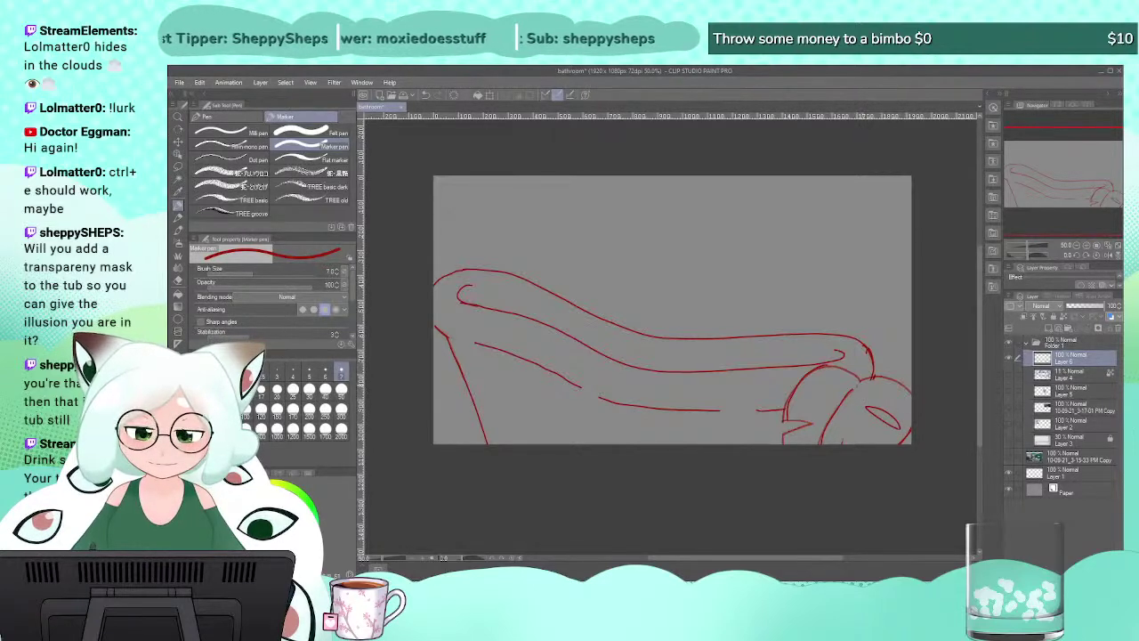
mouse_move(857, 388)
left_mouse_down()
mouse_move(885, 411)
mouse_move(876, 395)
mouse_move(895, 431)
mouse_move(871, 386)
left_mouse_up()
key("ctrl+z")
key("e")
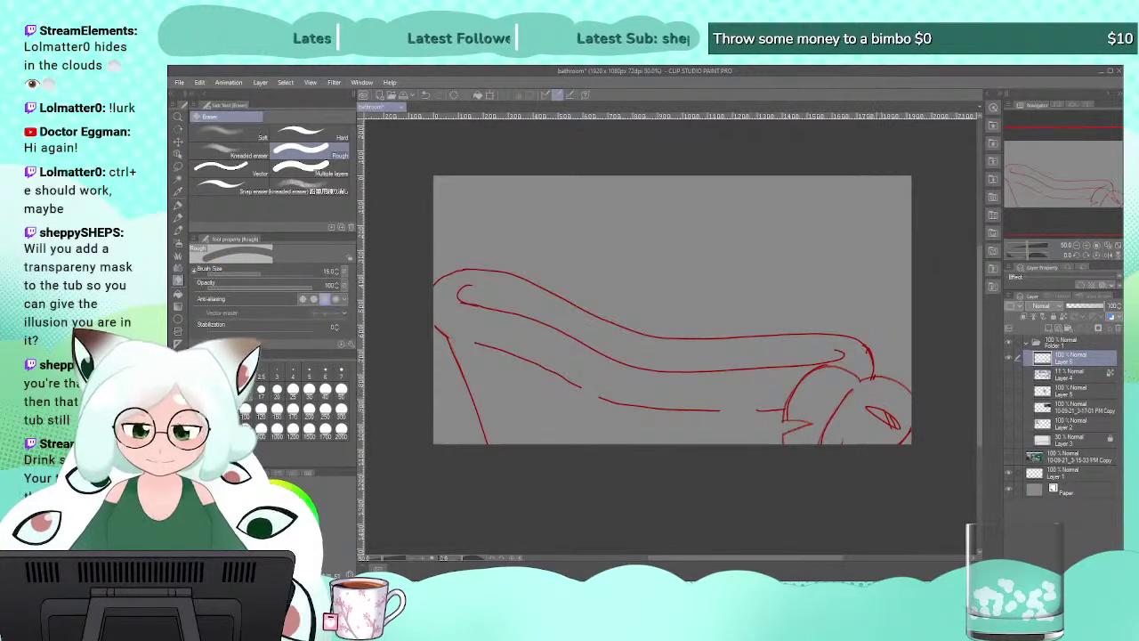
key("p")
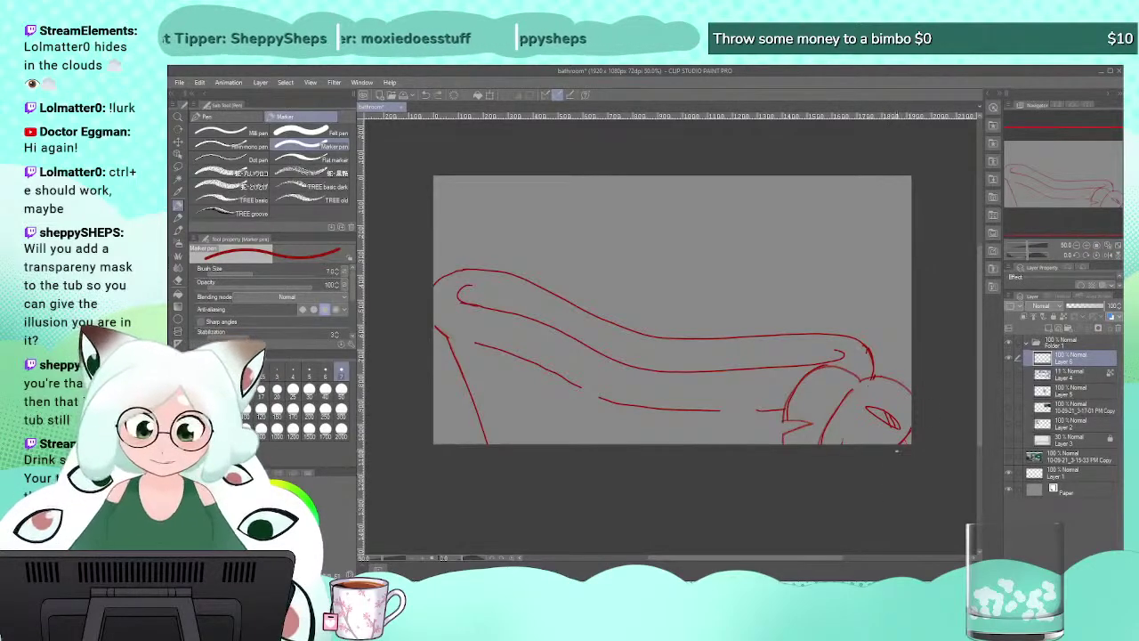
Show the sketch and outline a pointed leaf rising above the bathtub's low end, behind the two rounded leaves.
left_click(1007, 372)
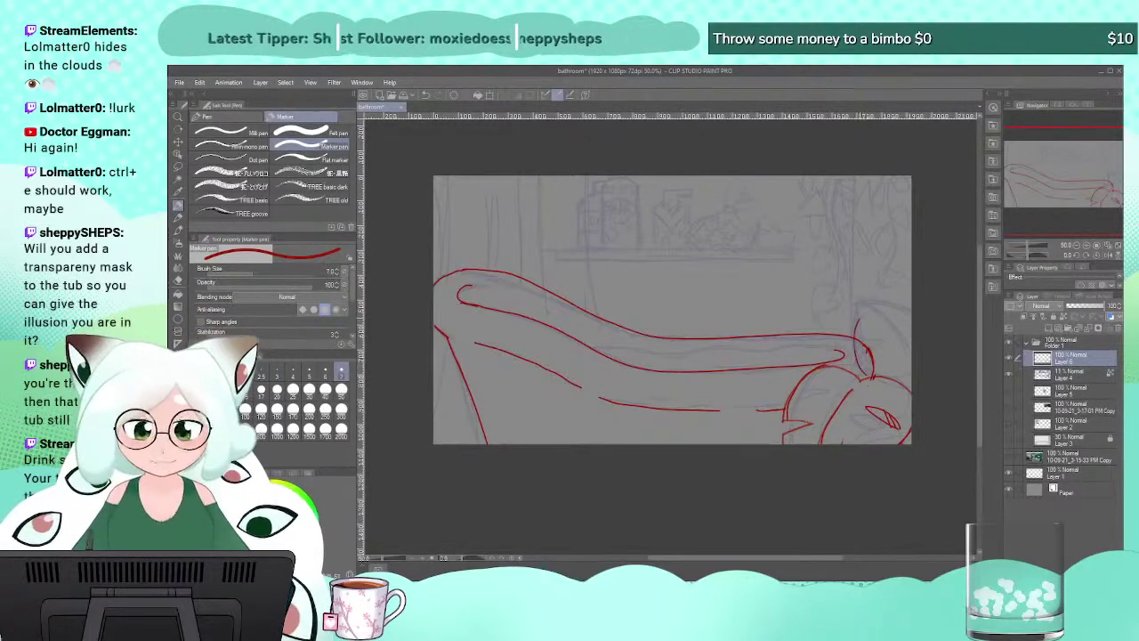
left_click_drag(863, 378, 851, 295)
key("ctrl+z")
mouse_move(863, 377)
left_mouse_down()
mouse_move(845, 300)
mouse_move(909, 308)
mouse_move(910, 369)
left_mouse_up()
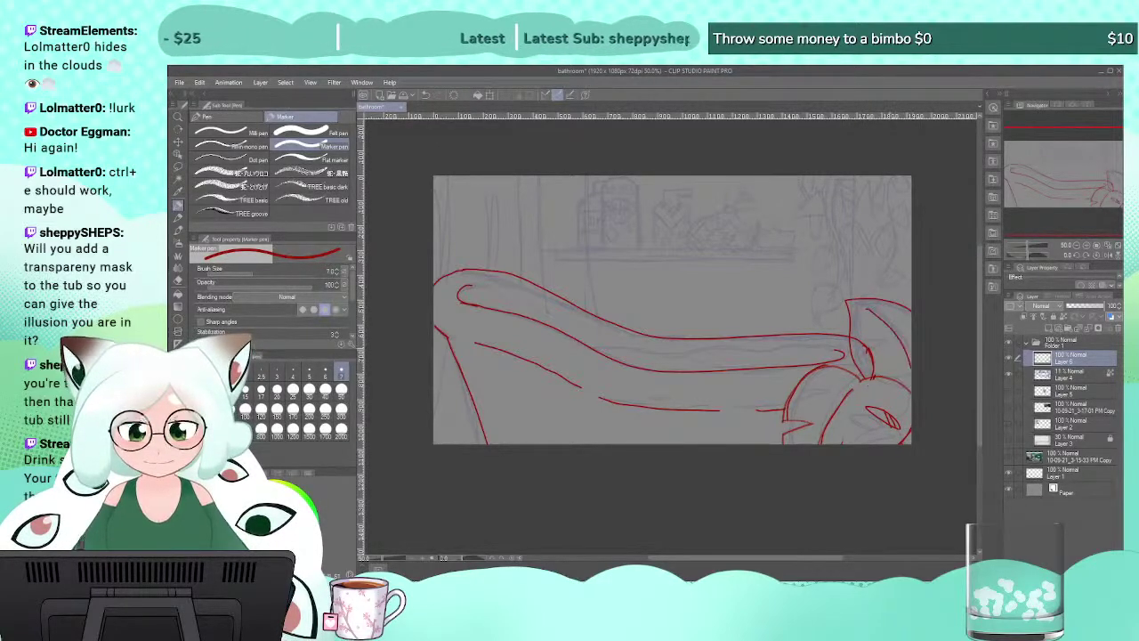
key("ctrl+z")
left_click_drag(867, 307, 910, 364)
key("ctrl+z")
left_click_drag(869, 308, 910, 370)
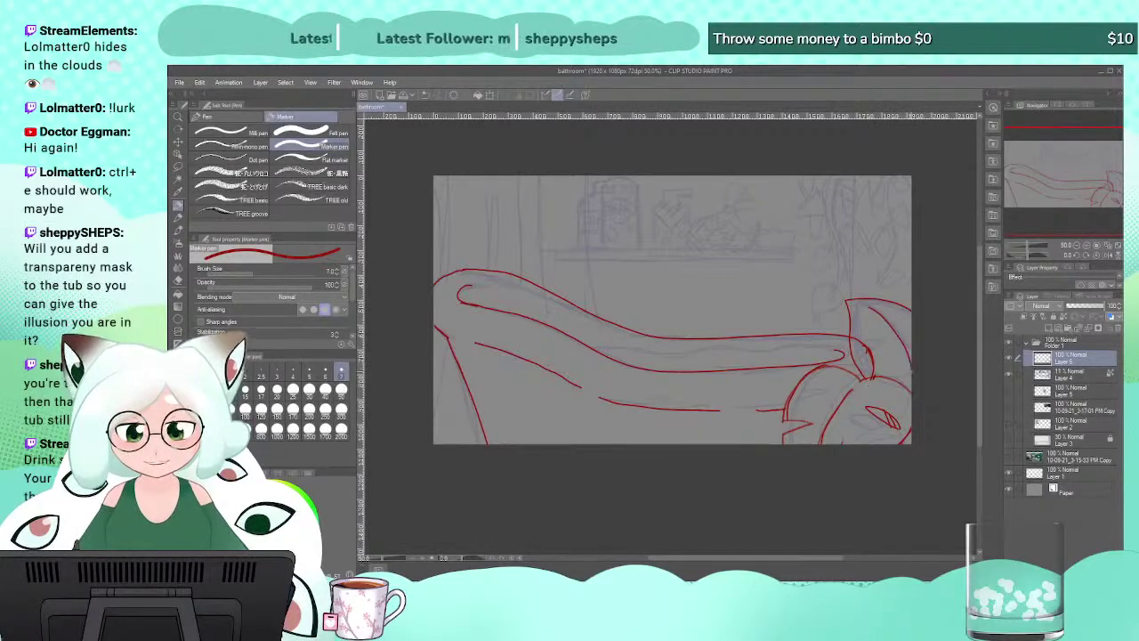
key("ctrl+z")
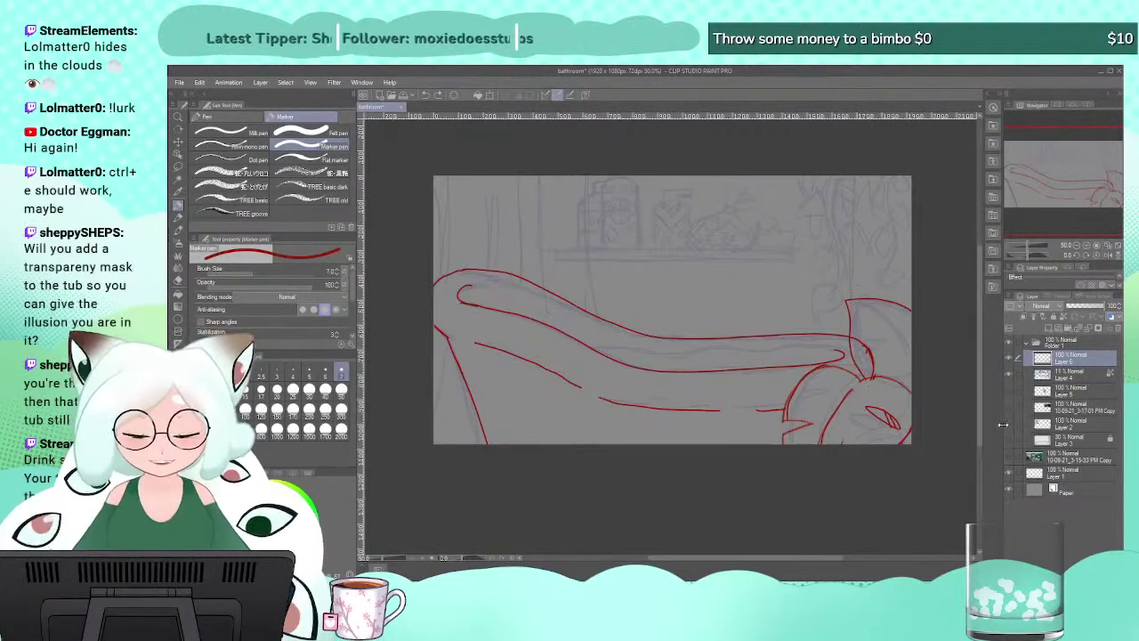
Show the potted plant photo, hide the sketch, and draw a slanted midrib and a narrow slit at the base inside the upper leaf.
left_click(1009, 392)
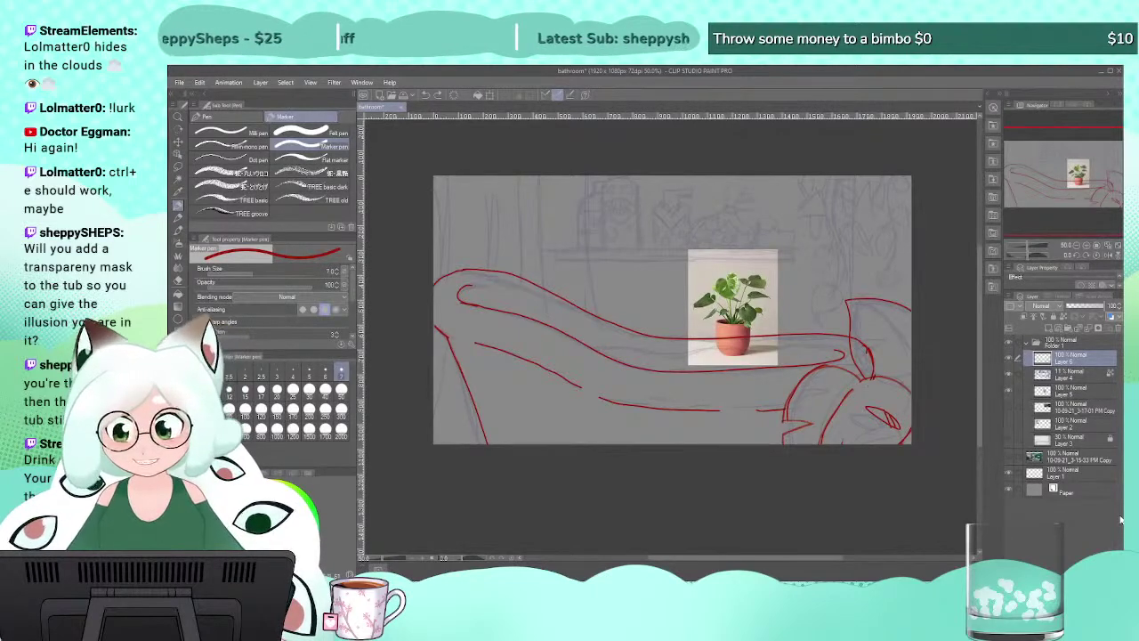
left_click(1008, 376)
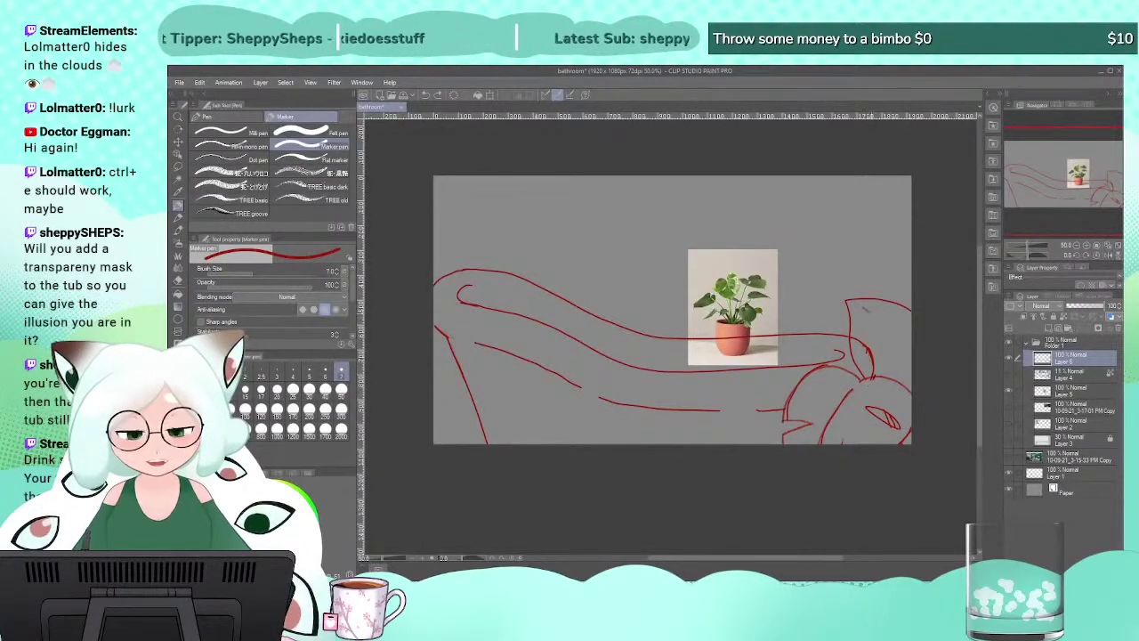
left_click_drag(862, 306, 899, 336)
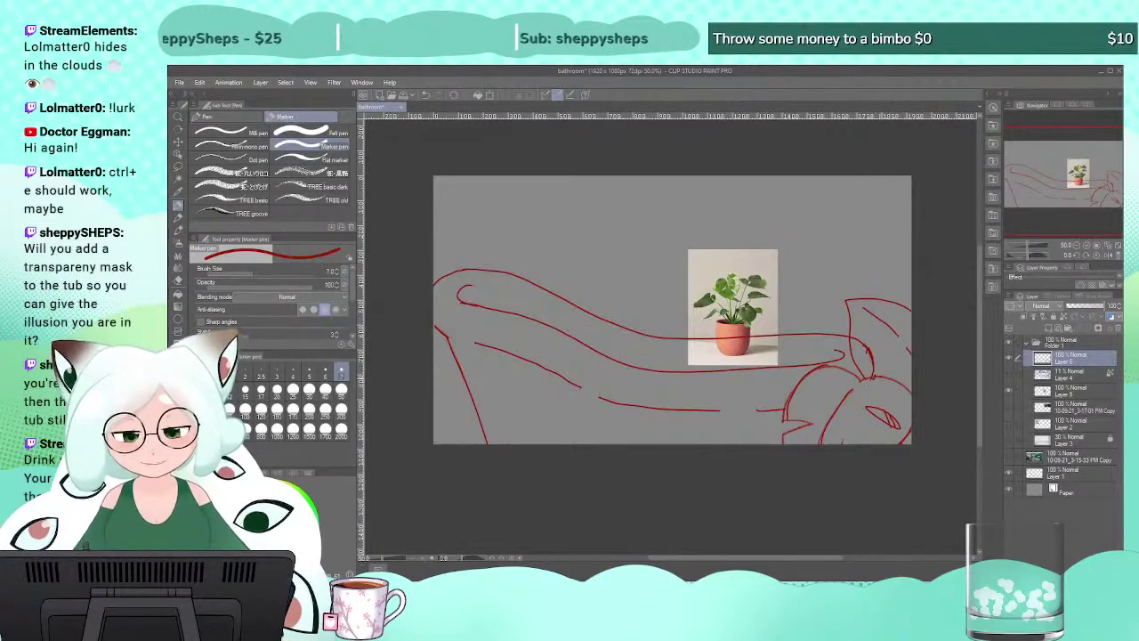
key("ctrl+z")
mouse_move(883, 379)
left_mouse_down()
mouse_move(893, 354)
mouse_move(886, 379)
mouse_move(901, 361)
mouse_move(886, 380)
left_mouse_up()
key("ctrl+z")
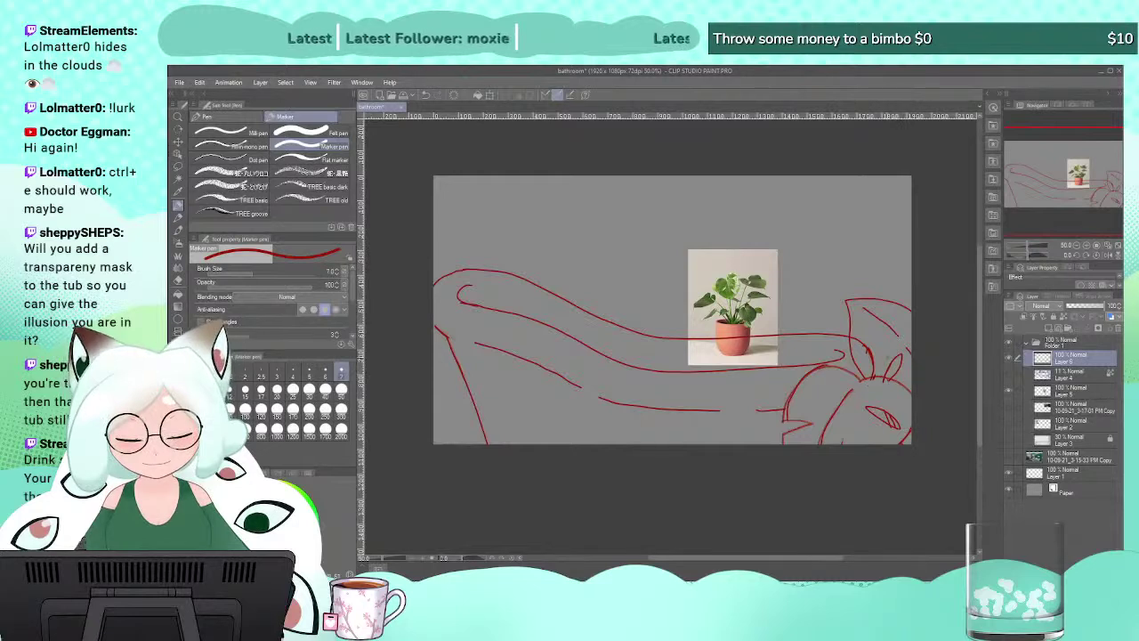
Show the sketch again, redraw the narrow slit at the upper leaf's base and add a small curved hole under its top edge.
left_click(1008, 374)
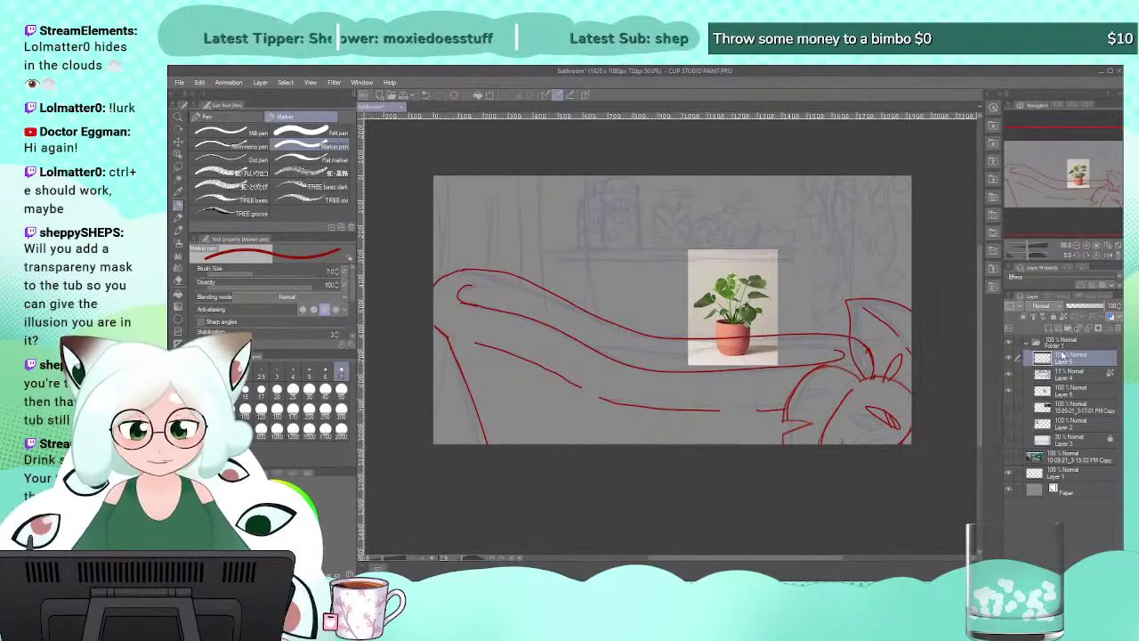
key("ctrl+z")
mouse_move(887, 380)
left_mouse_down()
mouse_move(903, 358)
mouse_move(884, 380)
left_mouse_up()
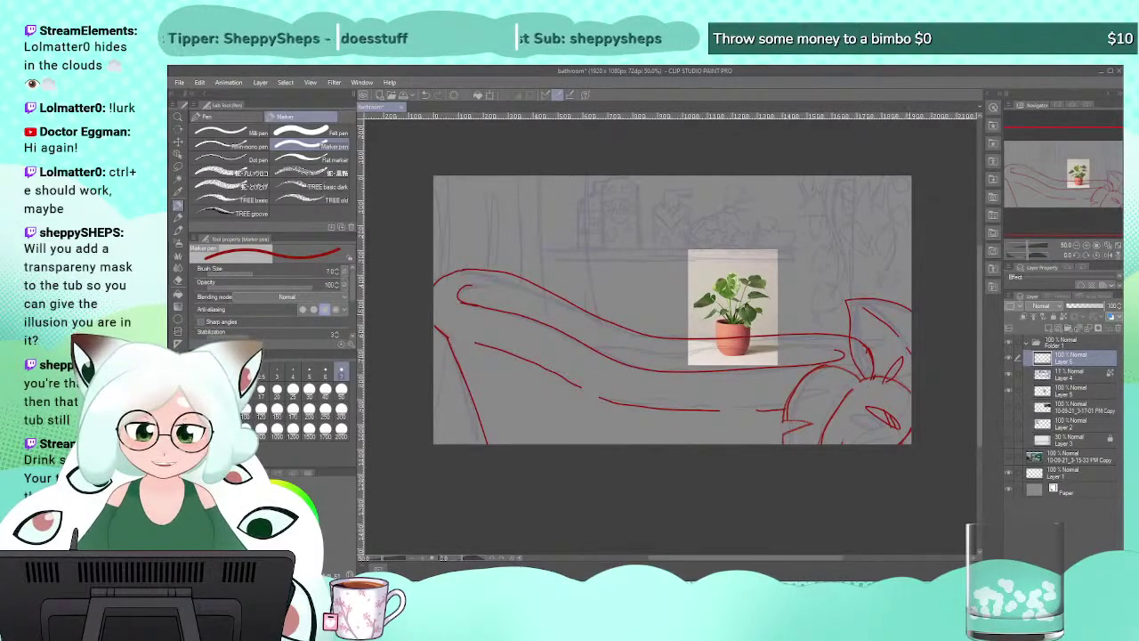
mouse_move(889, 315)
left_mouse_down()
mouse_move(898, 303)
mouse_move(889, 316)
left_mouse_up()
key("ctrl+z")
key("ctrl+z")
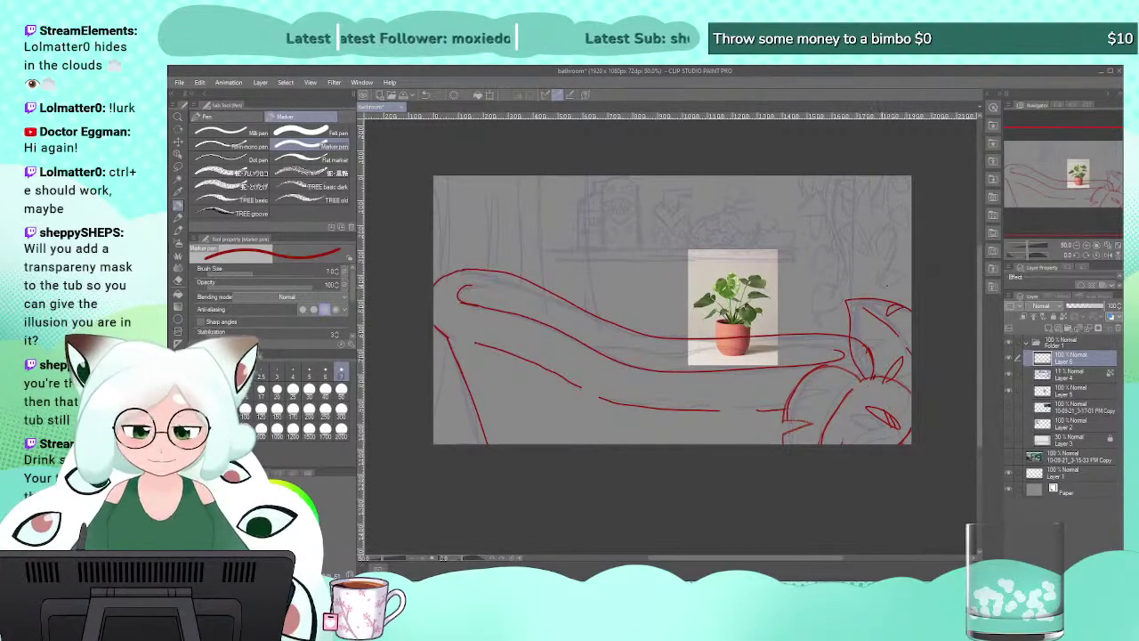
Fade the bathtub rim's end inside the upper leaf with the Kneaded eraser, and hide the sketch and the plant photo.
key("e")
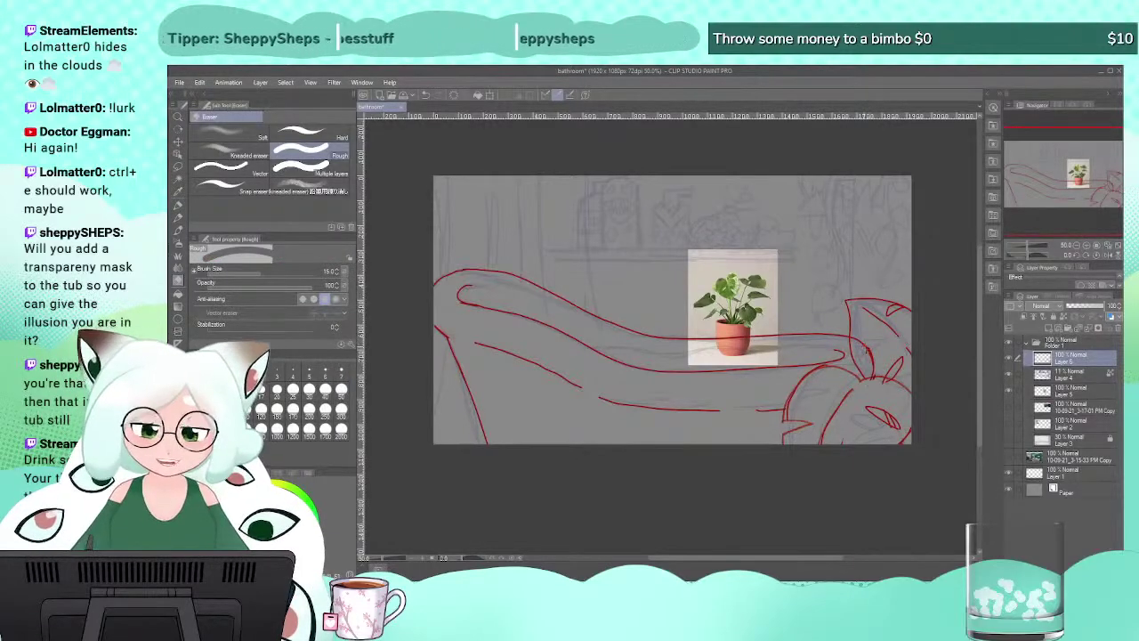
left_click(218, 157)
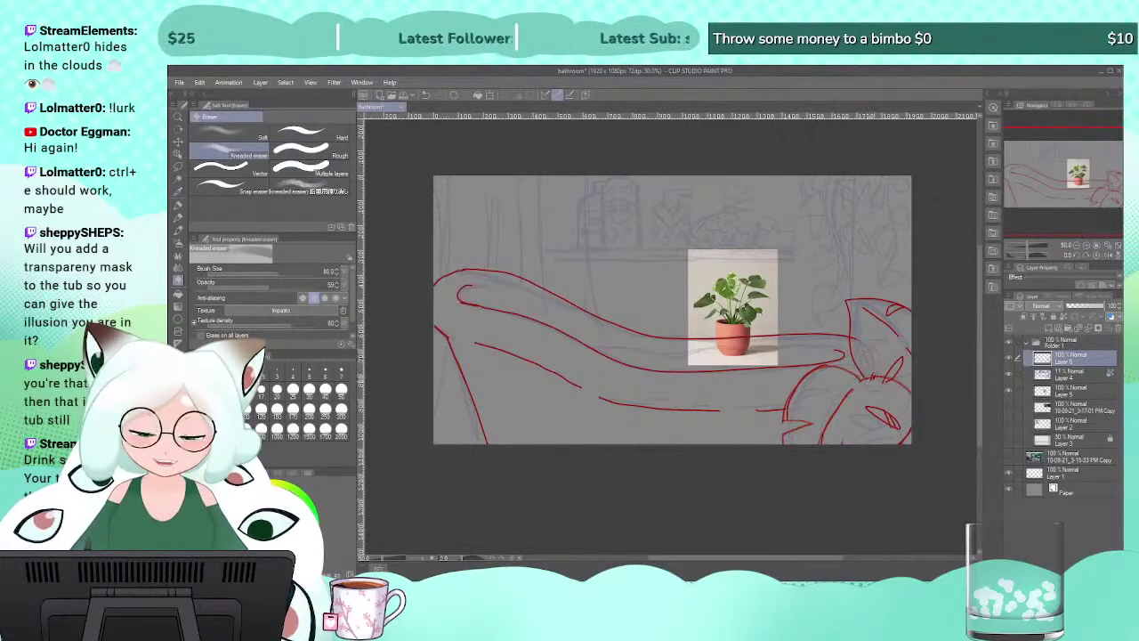
key("p")
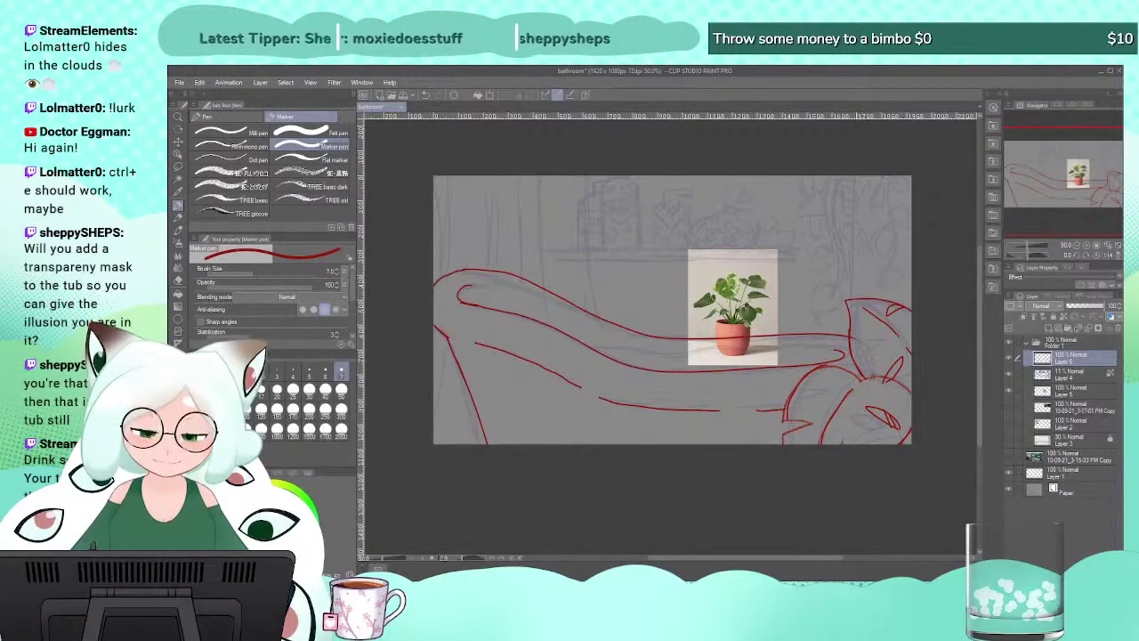
left_click(1009, 374)
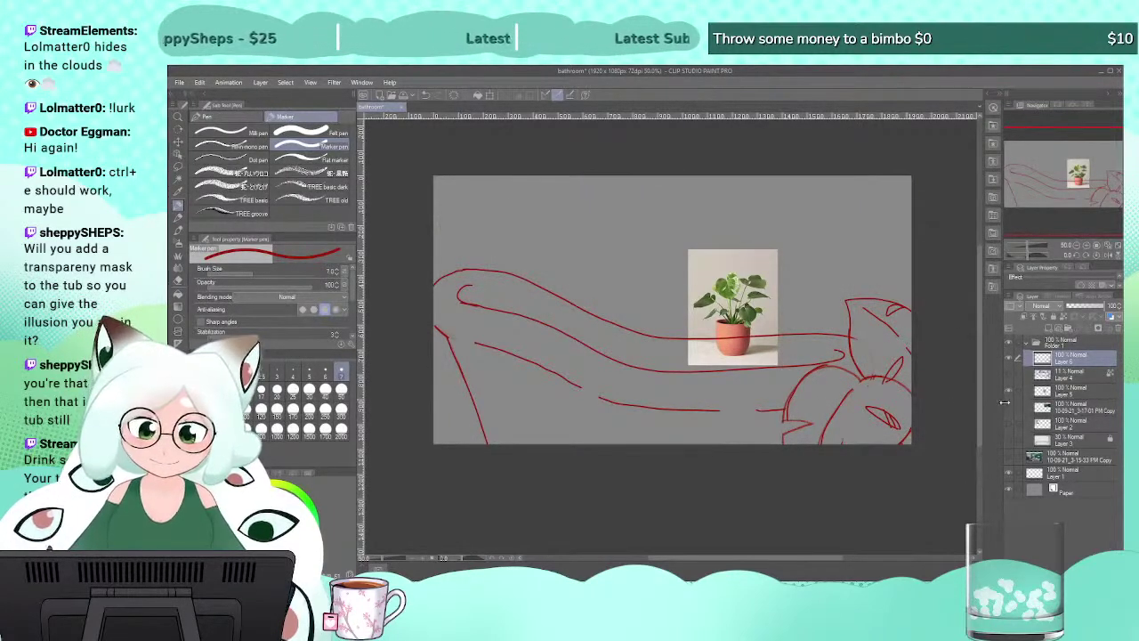
left_click(1009, 455)
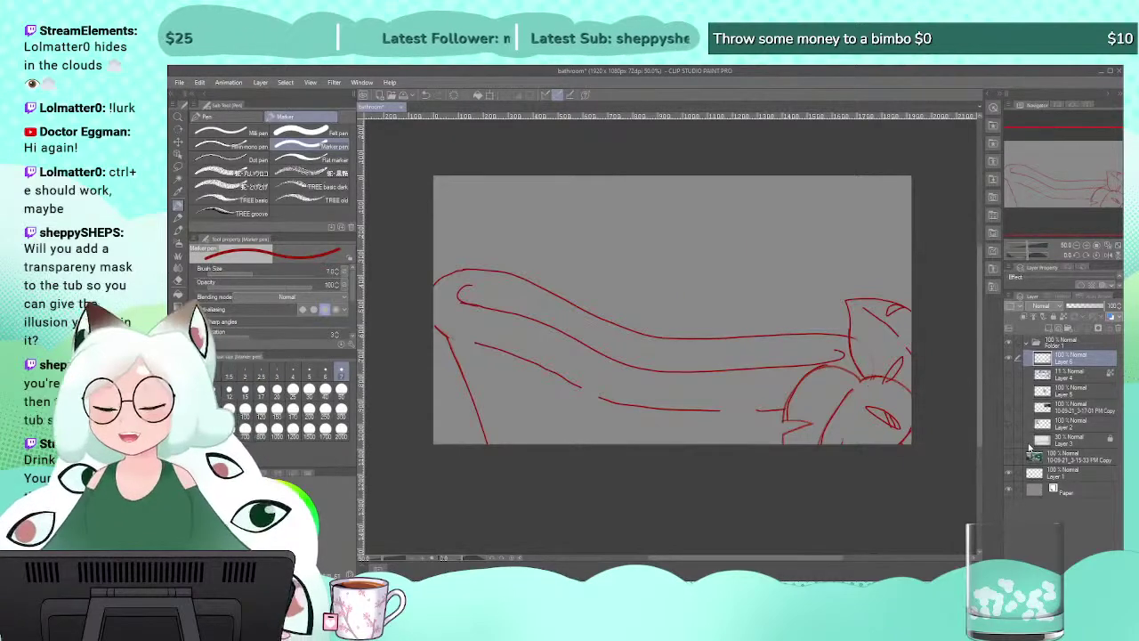
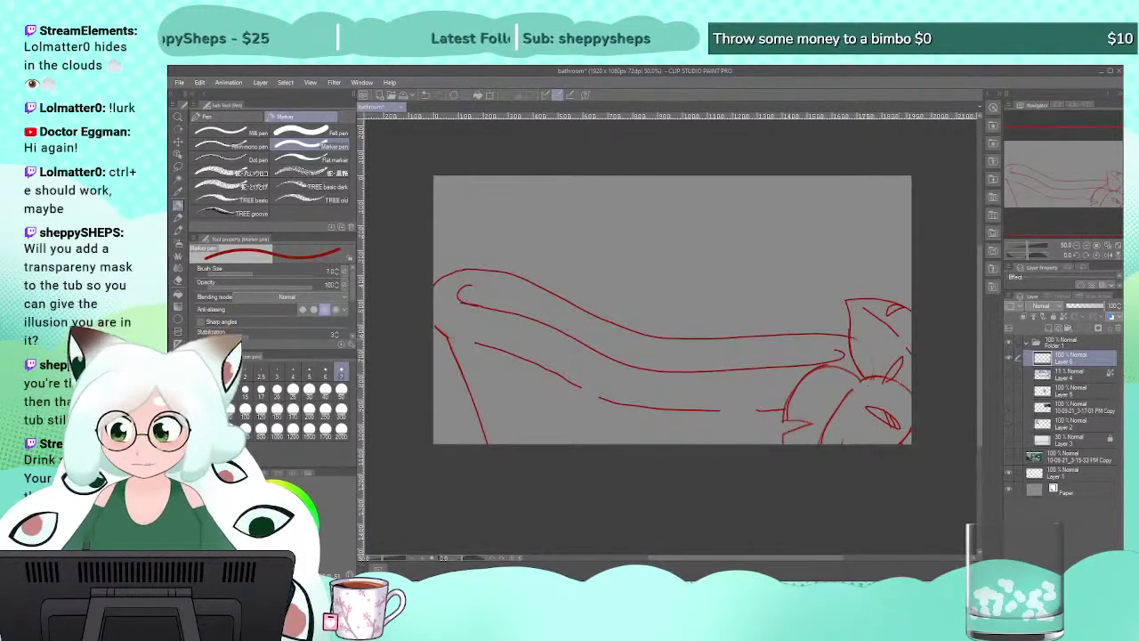
left_click(1087, 245)
left_click(1086, 245)
left_click(1087, 245)
left_click_drag(1088, 187, 1117, 185)
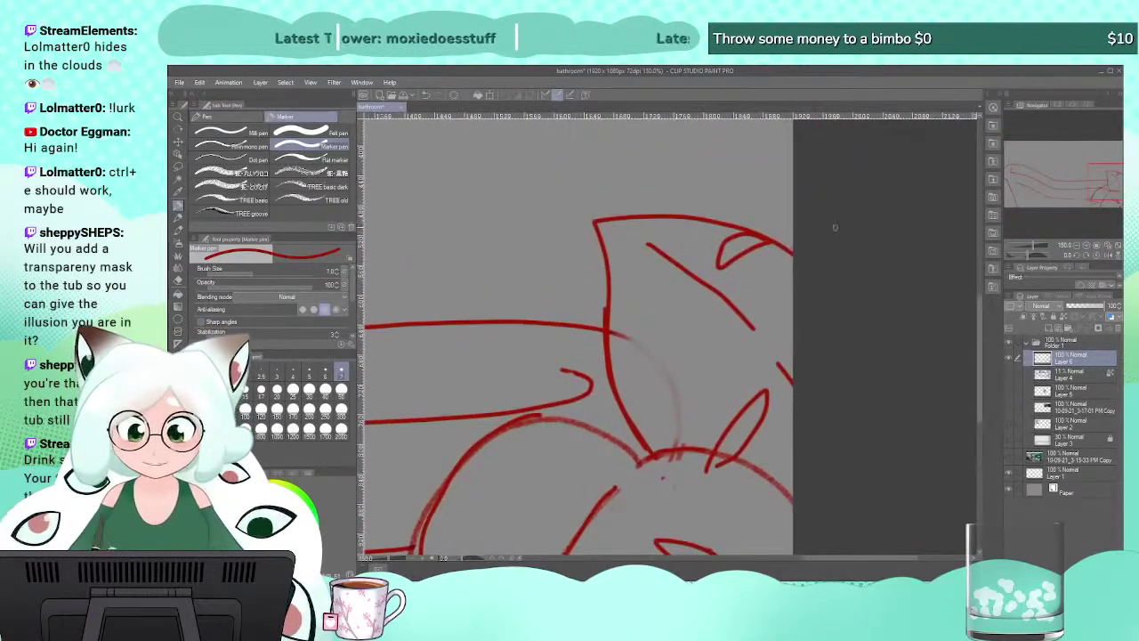
mouse_move(685, 446)
left_mouse_down()
mouse_move(776, 457)
mouse_move(729, 485)
left_mouse_up()
key("ctrl+z")
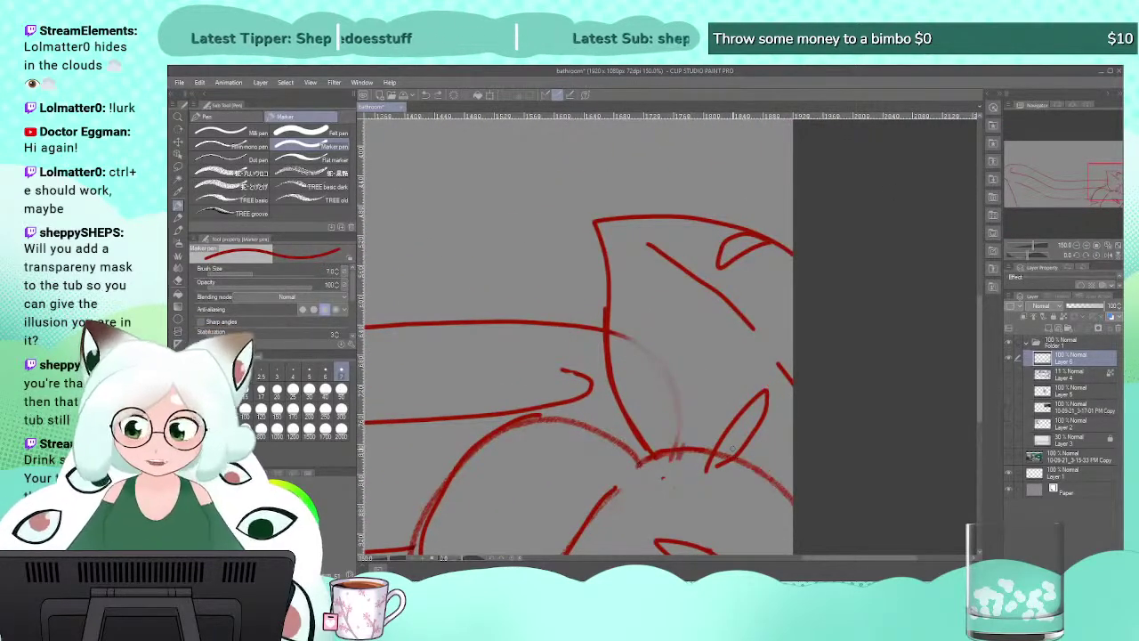
left_click(1108, 255)
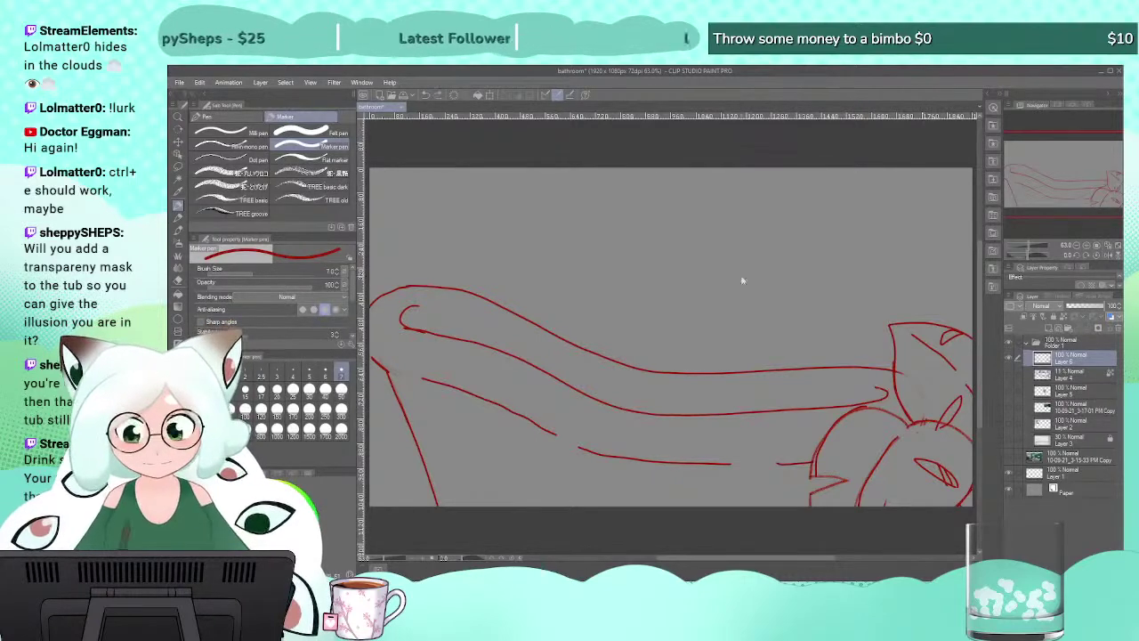
Erase the narrow slit at the upper leaf's base with the Rough eraser at size 15.
key("e")
left_click(325, 157)
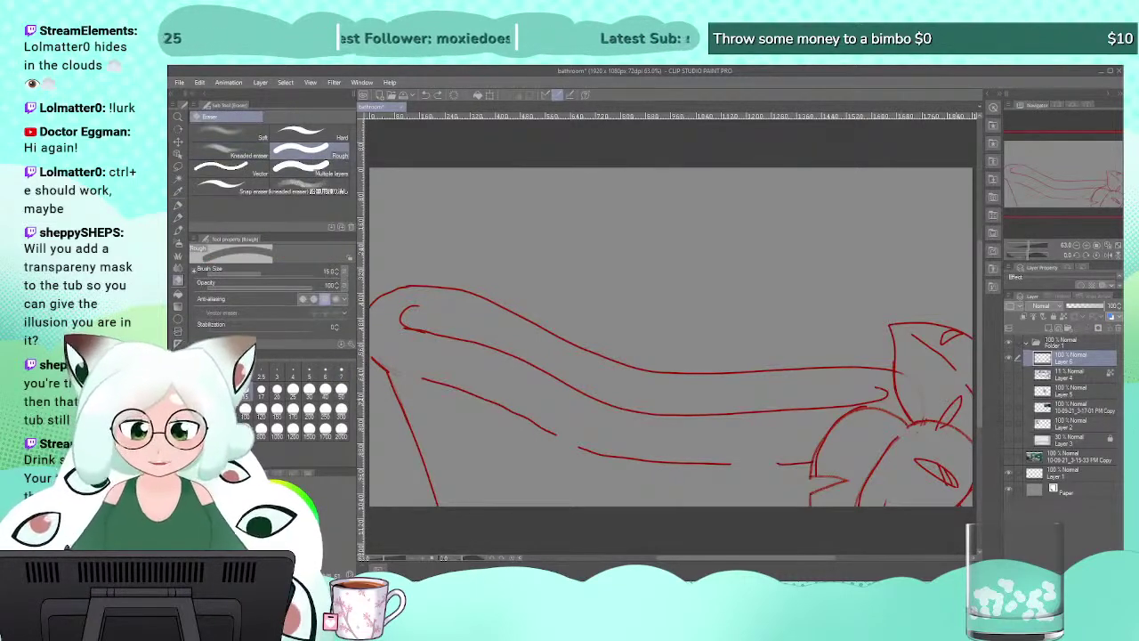
mouse_move(945, 421)
left_mouse_down()
mouse_move(956, 402)
mouse_move(933, 430)
left_mouse_up()
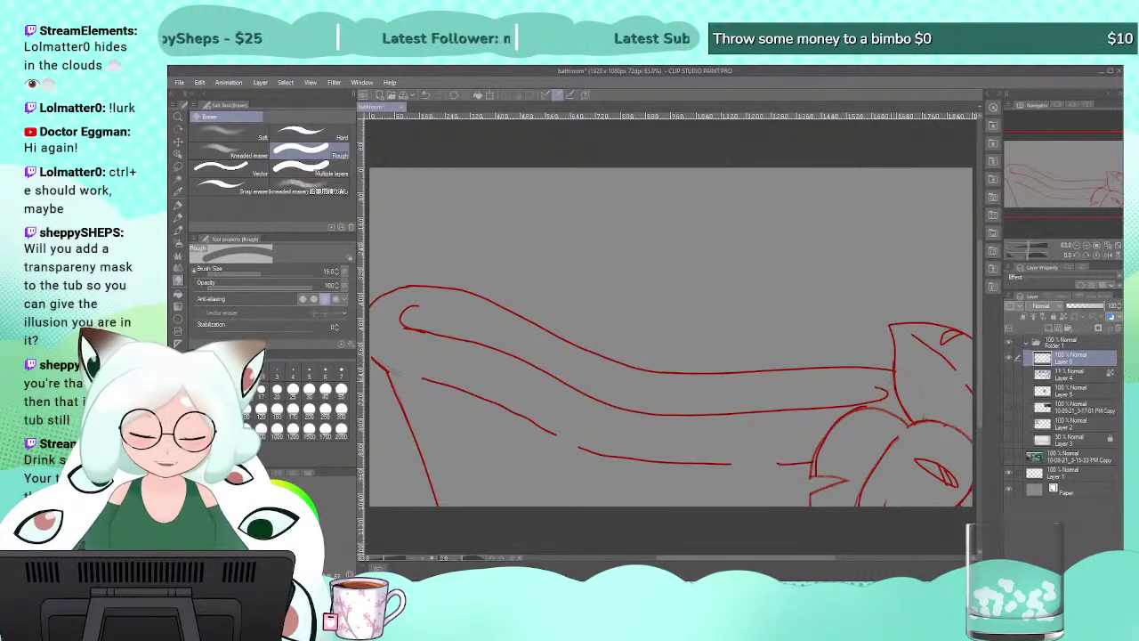
Try cutting a pointed notch into the upper leaf's inner edge, erasing the outline across its opening and the hole under the top edge.
key("p")
mouse_move(906, 375)
left_mouse_down()
mouse_move(942, 372)
mouse_move(904, 413)
mouse_move(920, 391)
left_mouse_up()
key("ctrl+z")
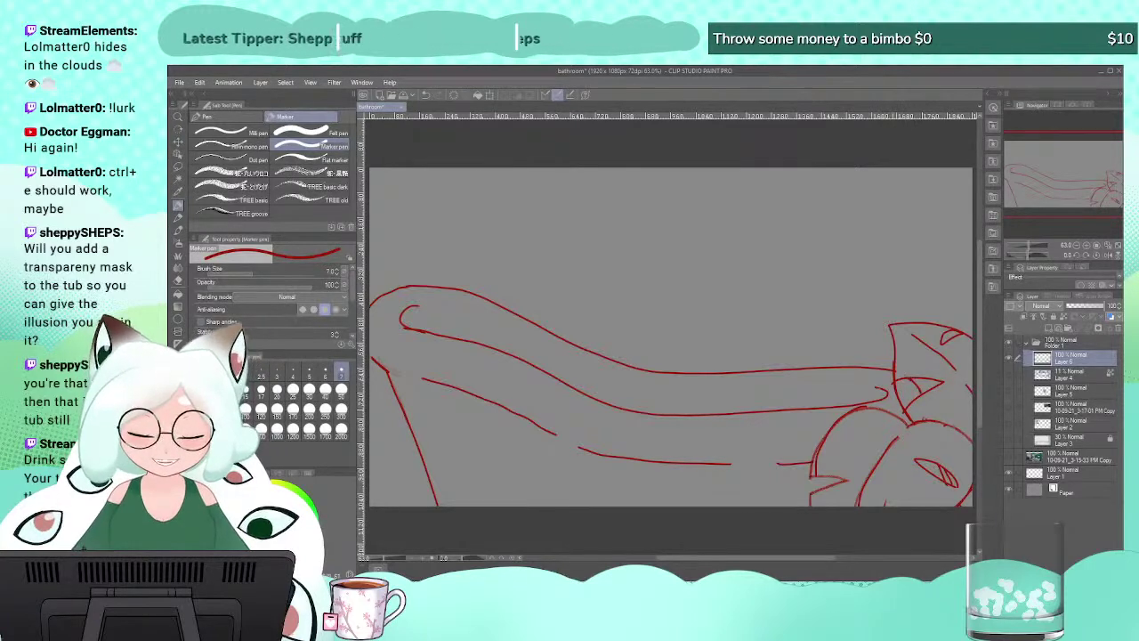
key("e")
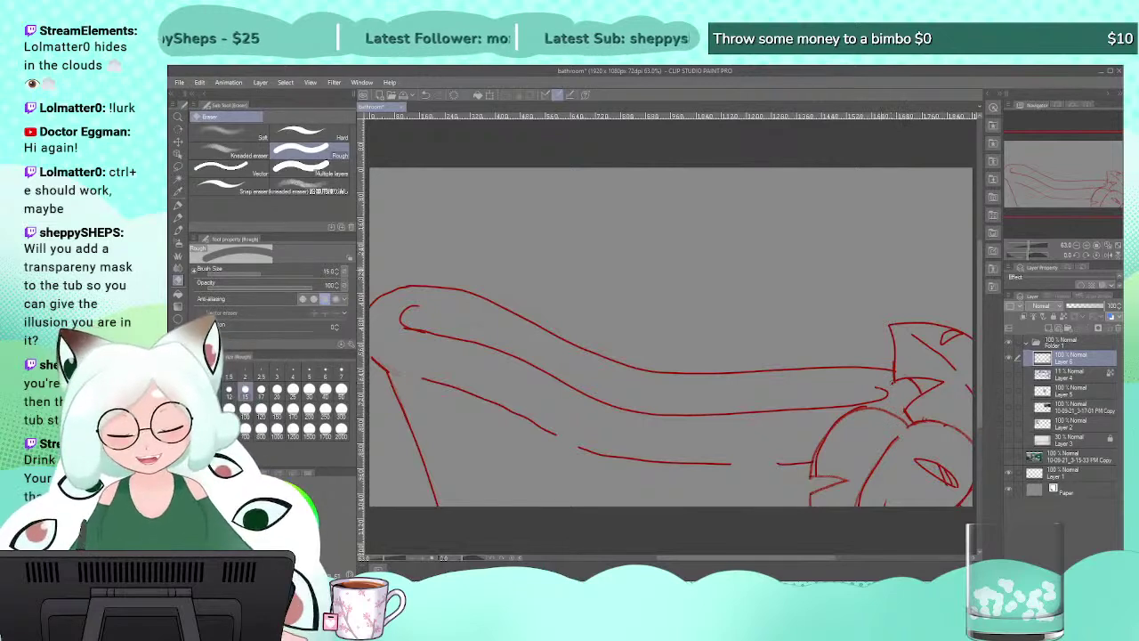
mouse_move(944, 345)
left_mouse_down()
mouse_move(955, 337)
mouse_move(946, 332)
left_mouse_up()
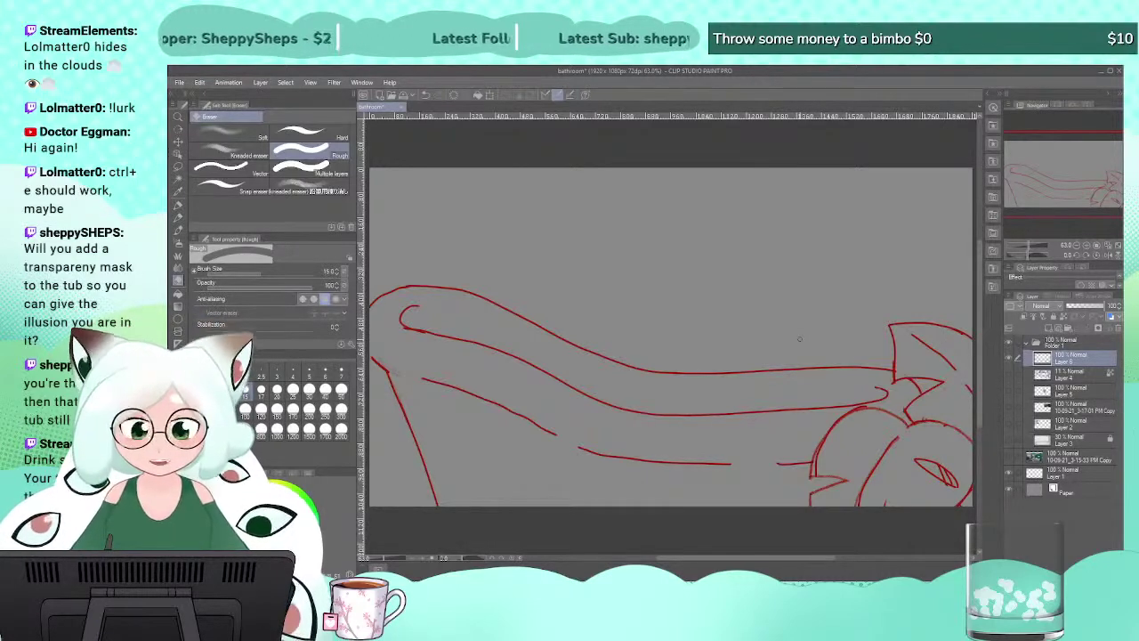
key("ctrl+z")
key("ctrl+z")
key("ctrl+z")
key("ctrl+z")
key("ctrl+z")
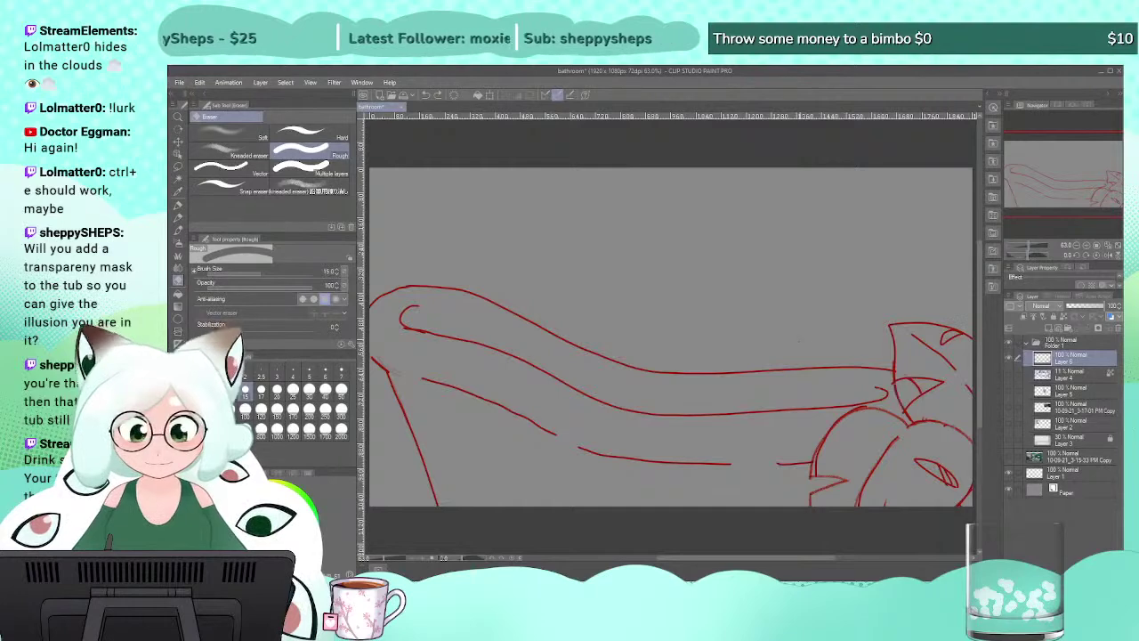
Draw a small closed oval hole with an inner line in the lower part of the upper leaf, using the Marker pen.
key("p")
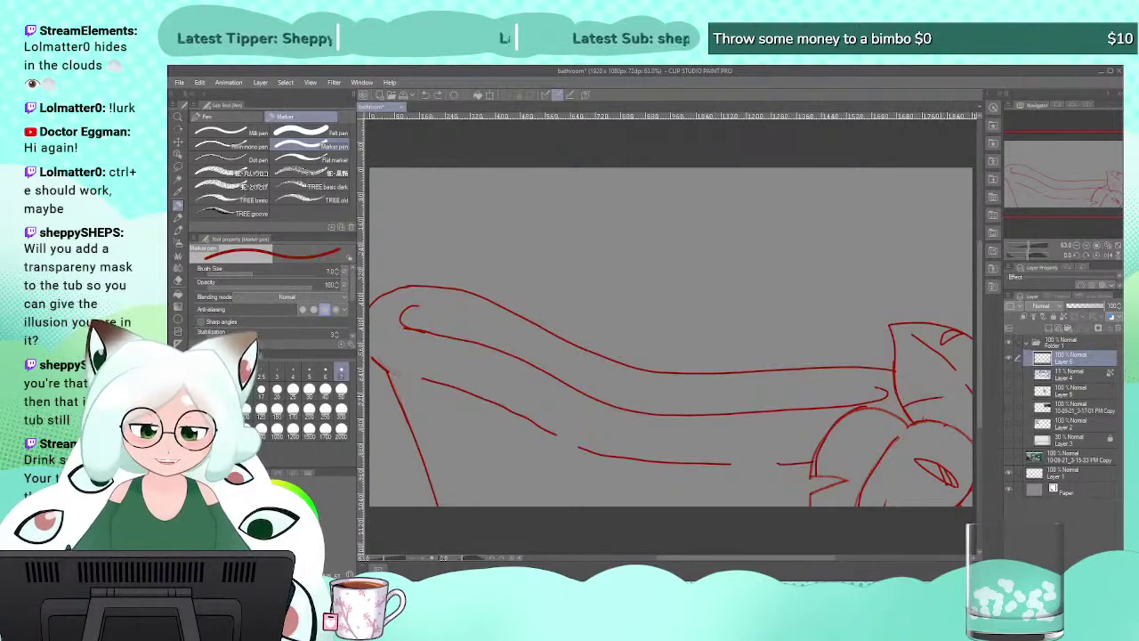
left_click_drag(935, 397, 910, 405)
key("ctrl+z")
key("ctrl+z")
mouse_move(910, 402)
left_mouse_down()
mouse_move(931, 384)
mouse_move(949, 389)
left_mouse_up()
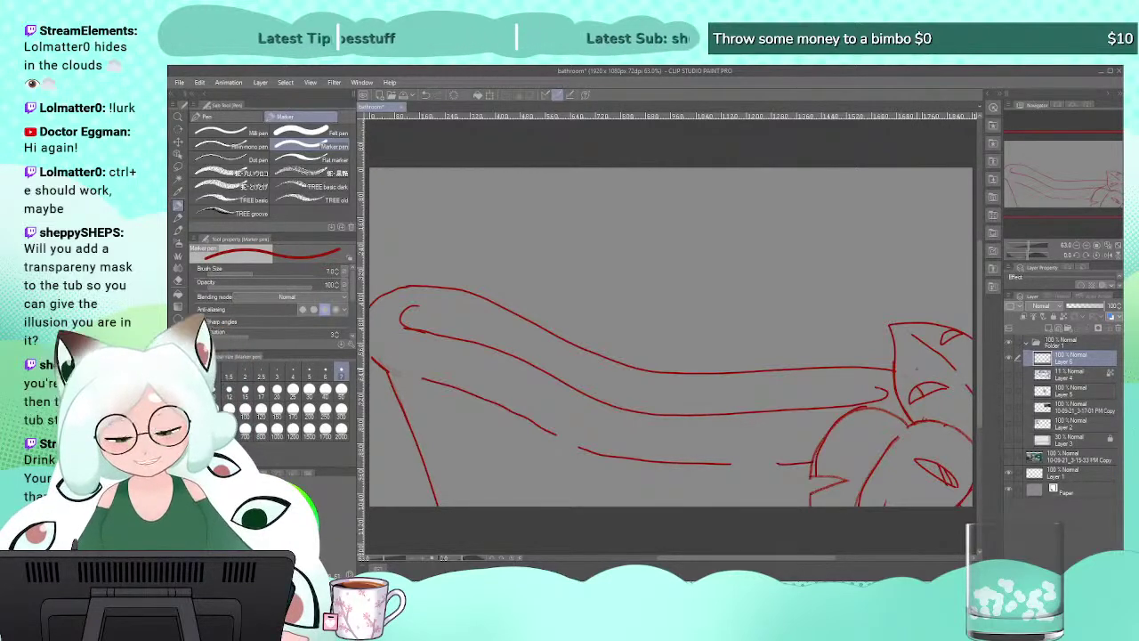
Erase the small unfinished mark inside the pointed shape at the tub's right end, and briefly show and hide the potted plant photo.
key("e")
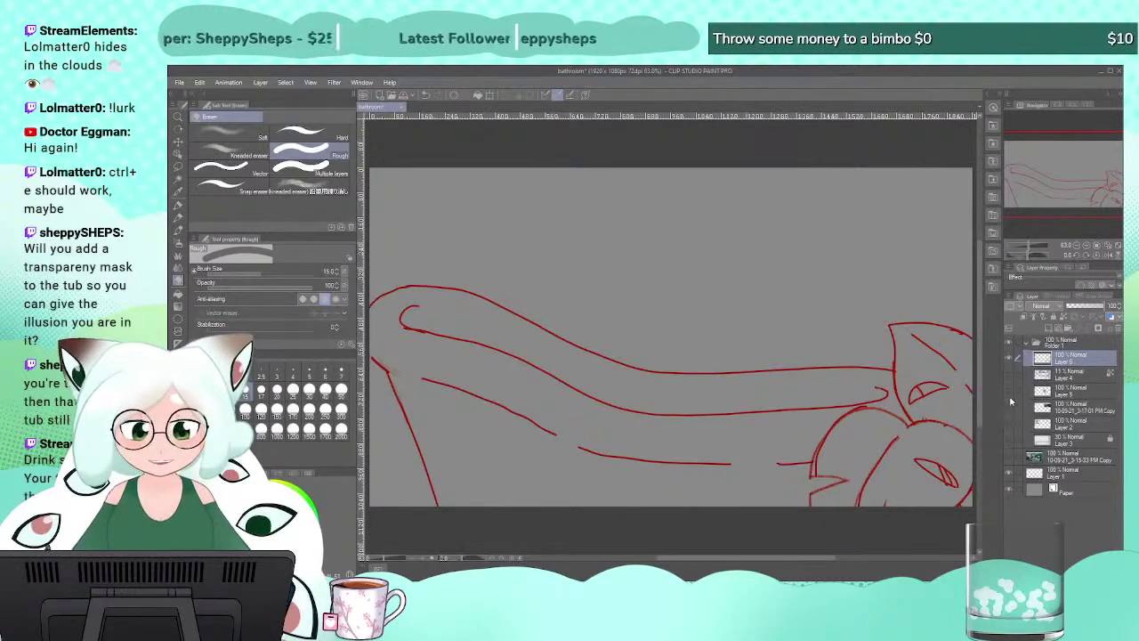
key("ctrl+v")
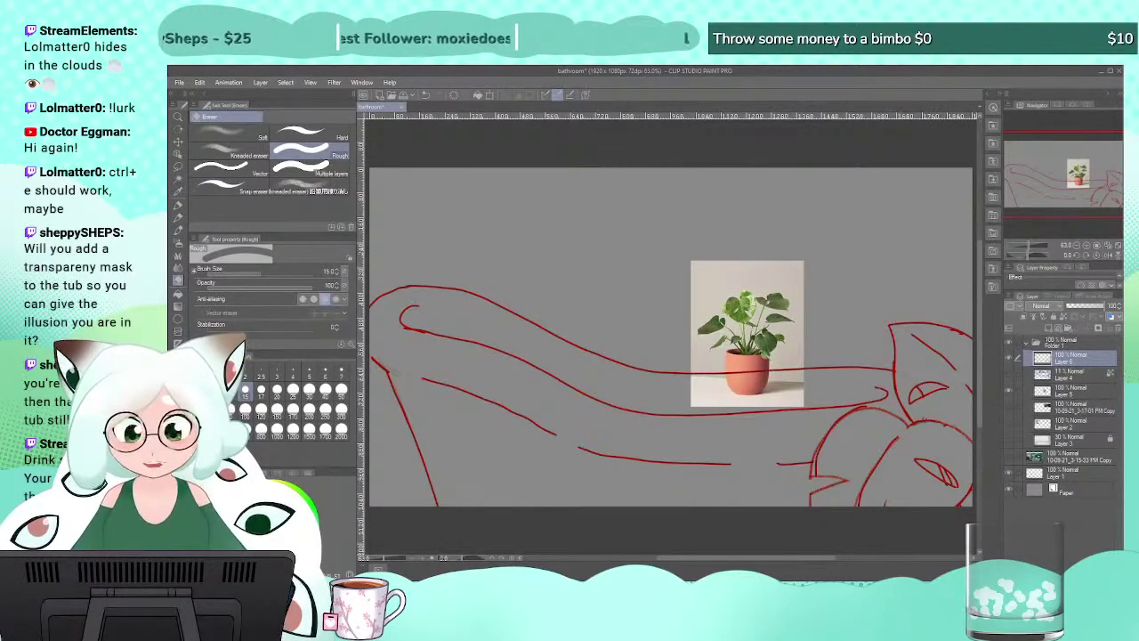
left_click(1008, 390)
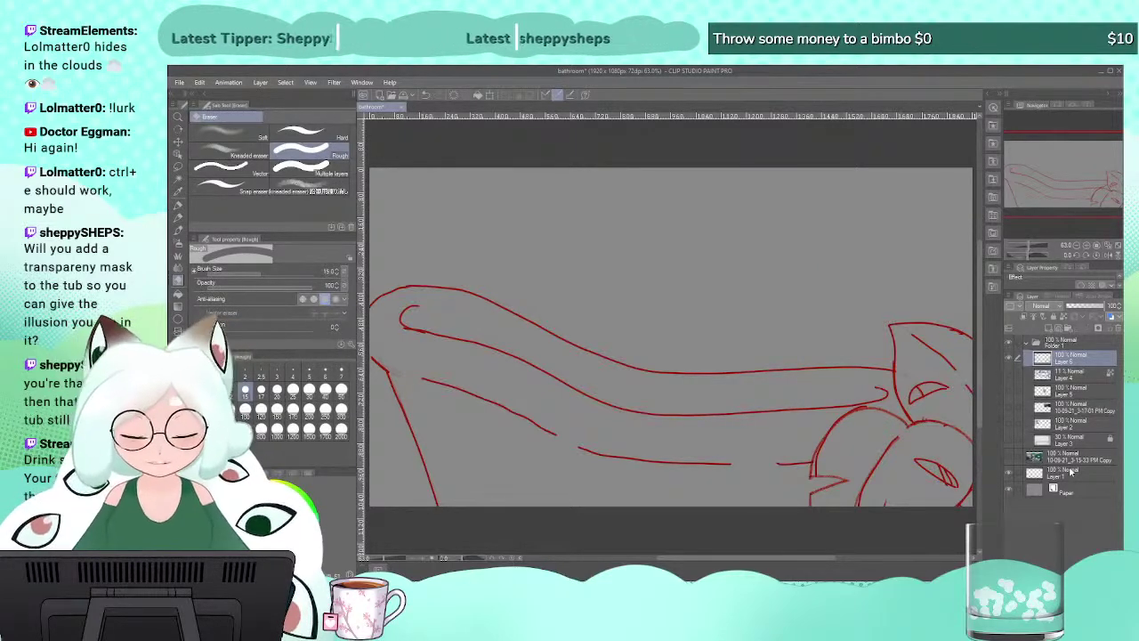
Check the line art mirrored horizontally, restore the normal orientation and return to the Marker pen.
left_click(1108, 254)
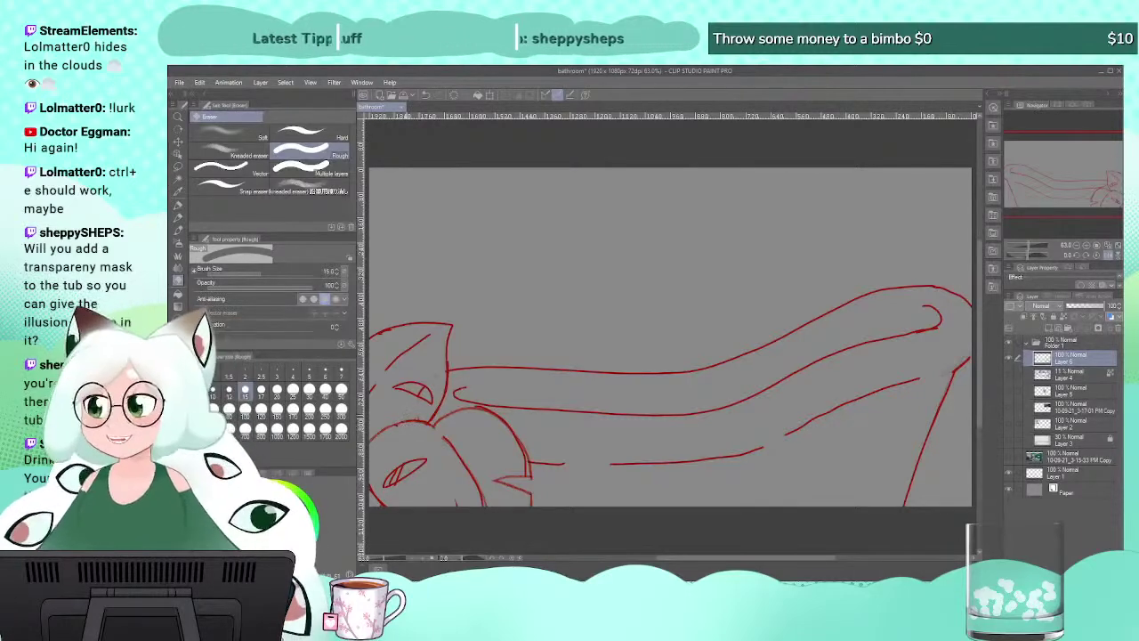
left_click(1108, 256)
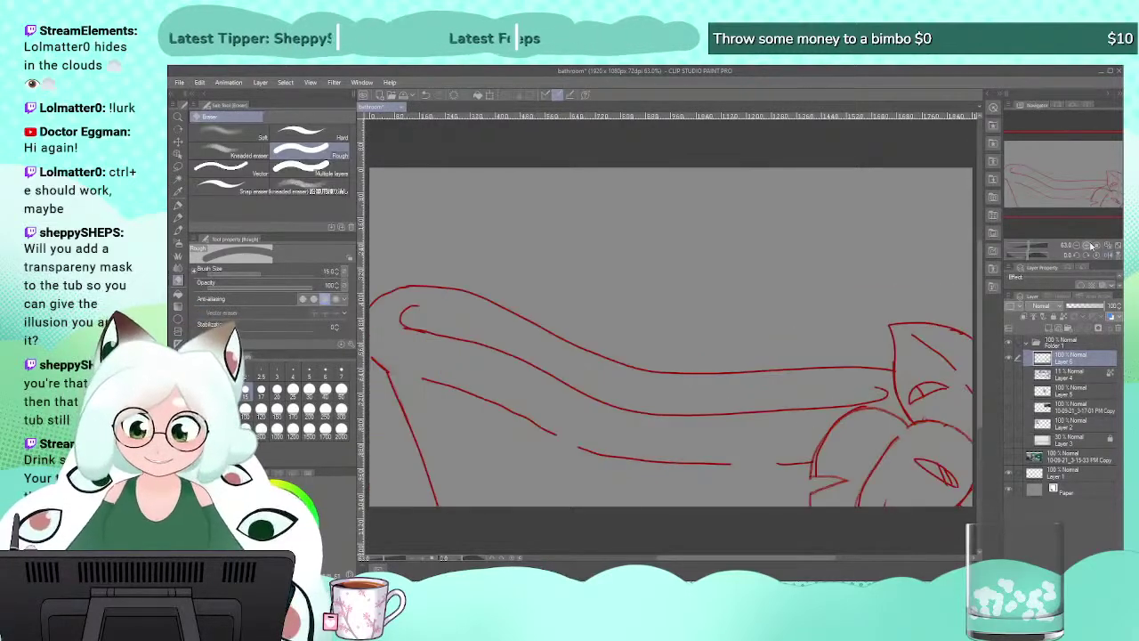
key("p")
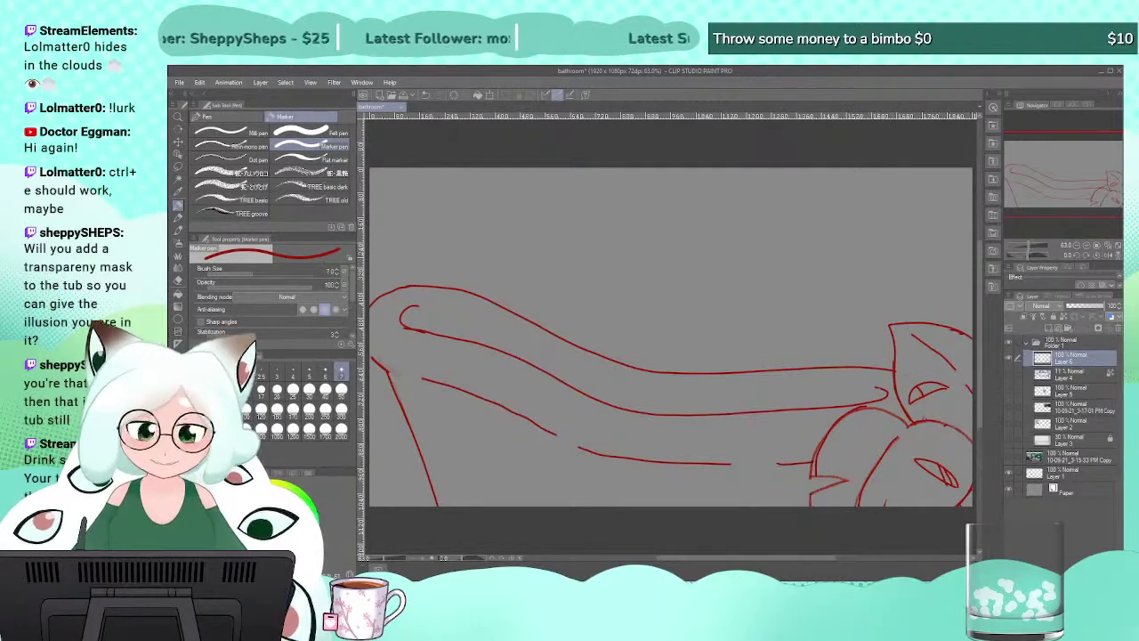
Show the faint sketch layer and paste the copied hanging plant photo onto a new layer.
left_click(1010, 377)
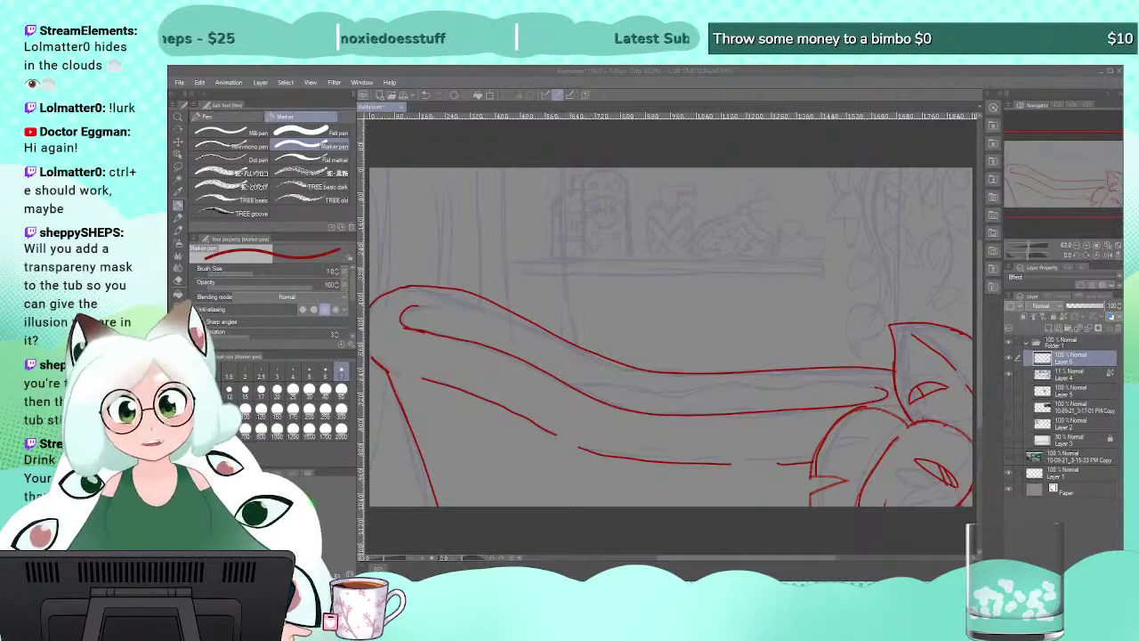
left_click(203, 111)
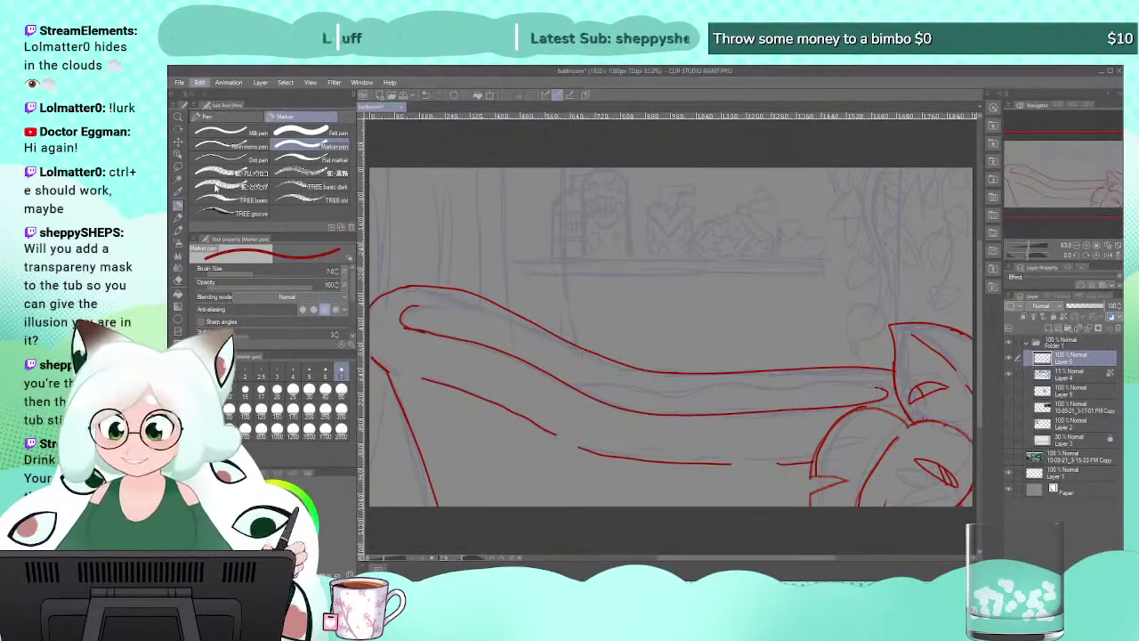
key("ctrl+v")
Scale the hanging plant photo and place it at the canvas's upper middle, so its trailing vine hangs just above the tub.
key("ctrl+t")
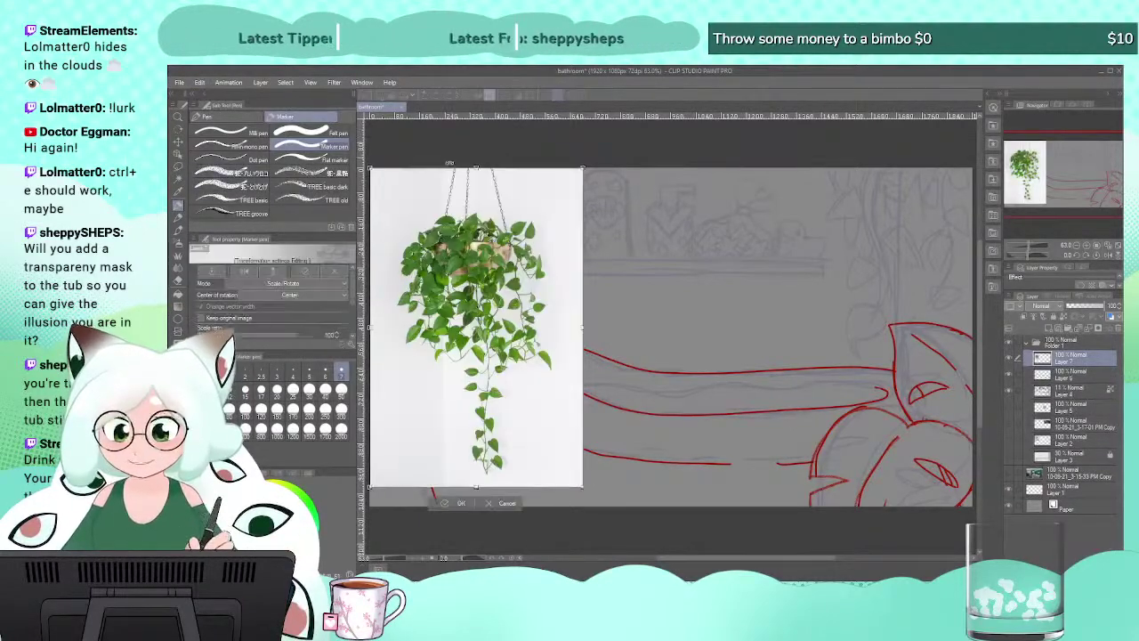
left_click_drag(604, 333, 608, 332)
left_click_drag(561, 265, 587, 250)
left_click_drag(665, 278, 675, 235)
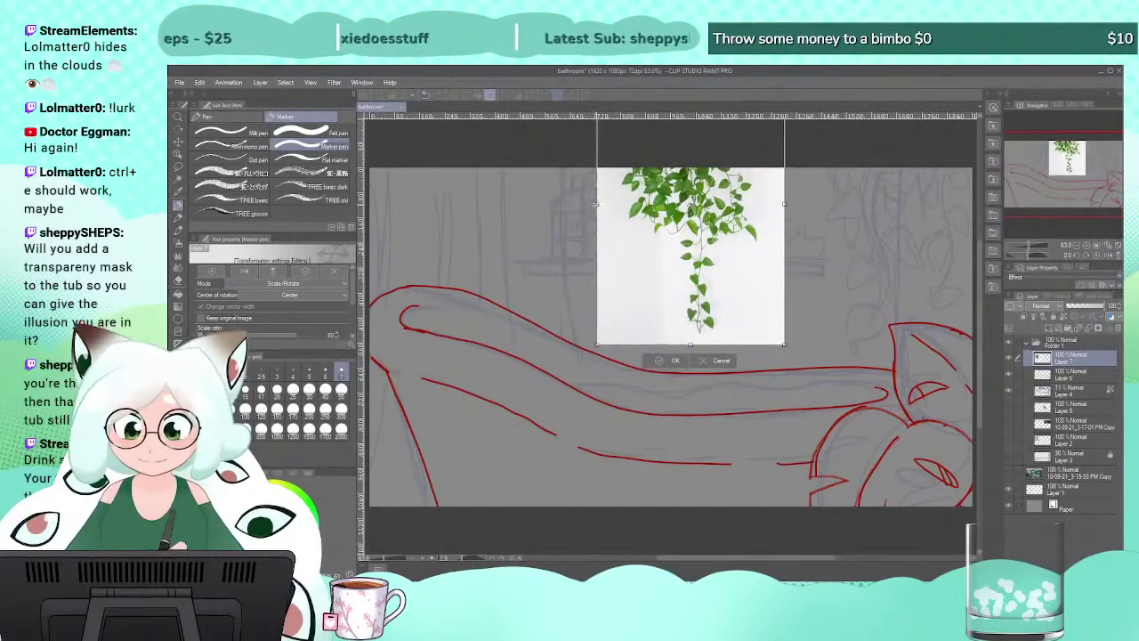
left_click_drag(596, 238, 558, 238)
left_click_drag(642, 267, 650, 252)
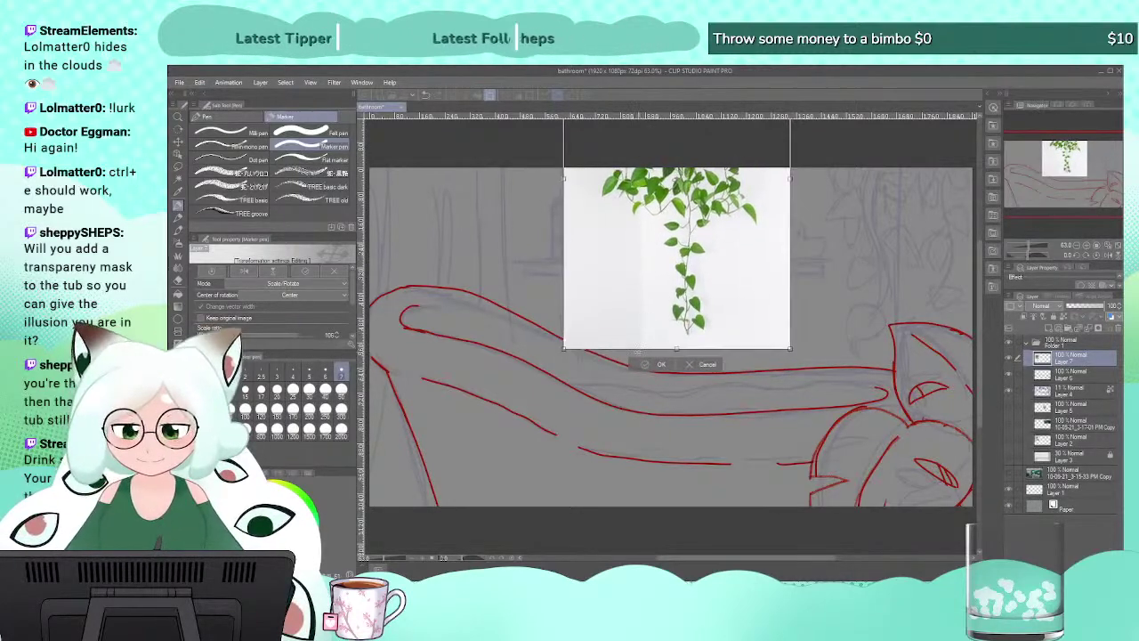
left_click(659, 374)
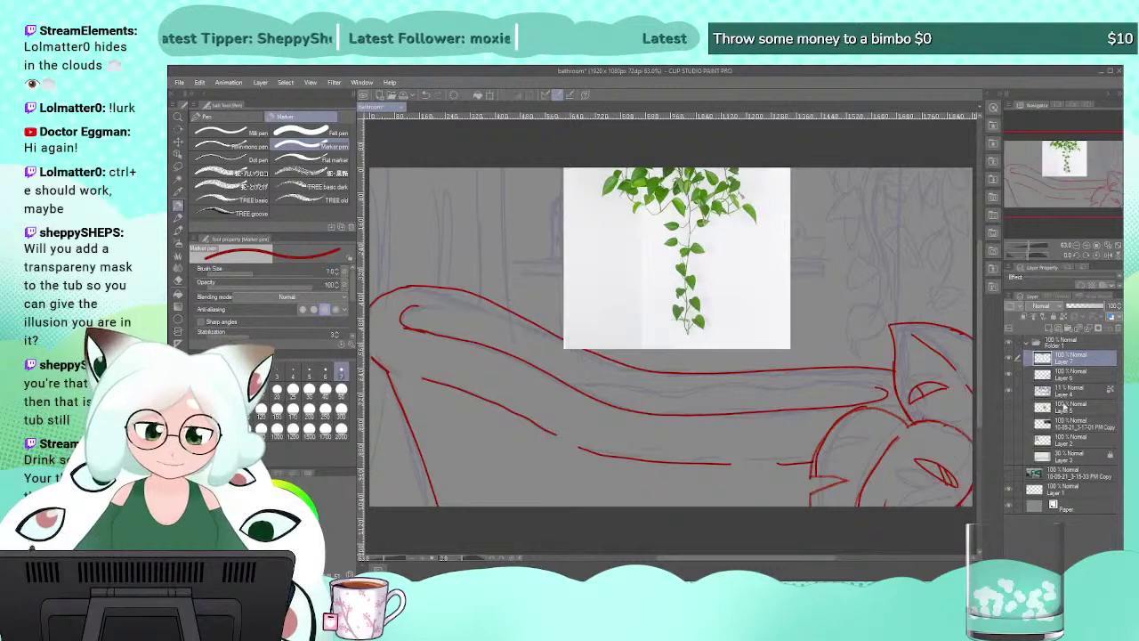
Move the plant photo layer beneath the sketch layer, and reselect the red line art layer with the pencil active.
mouse_move(1065, 359)
left_mouse_down()
mouse_move(1068, 409)
mouse_move(1068, 399)
left_mouse_up()
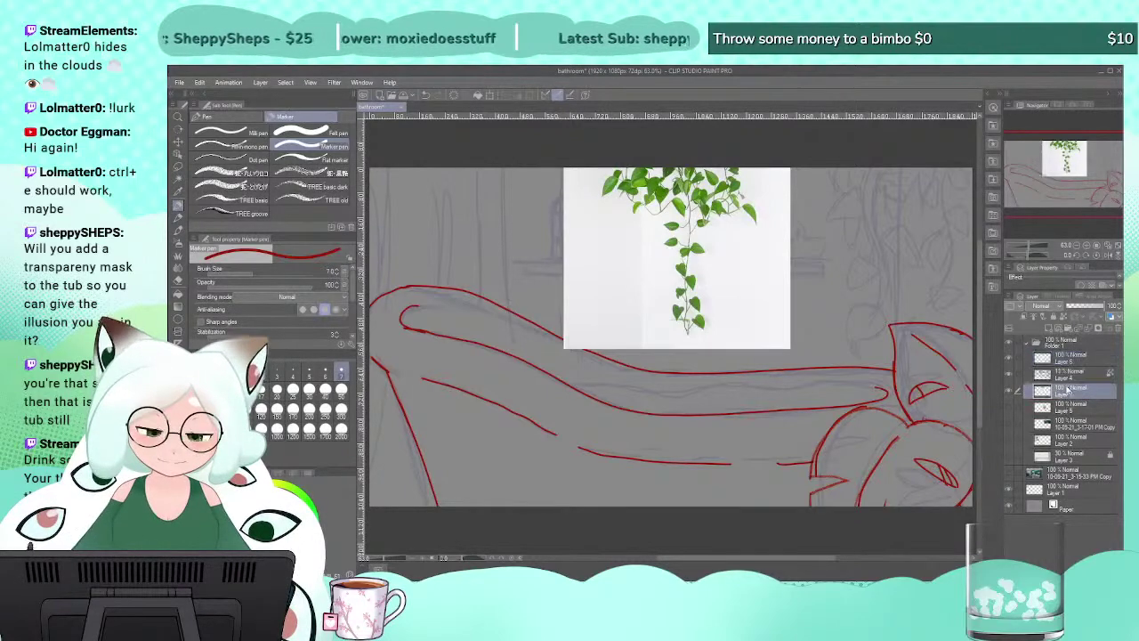
left_click(1063, 362)
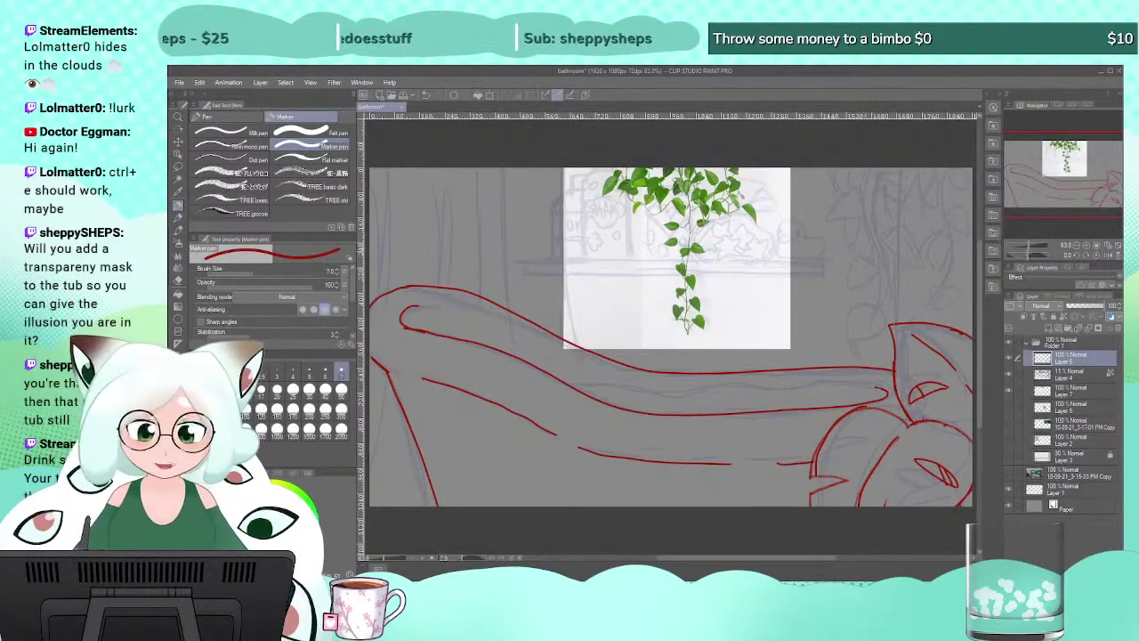
key("p")
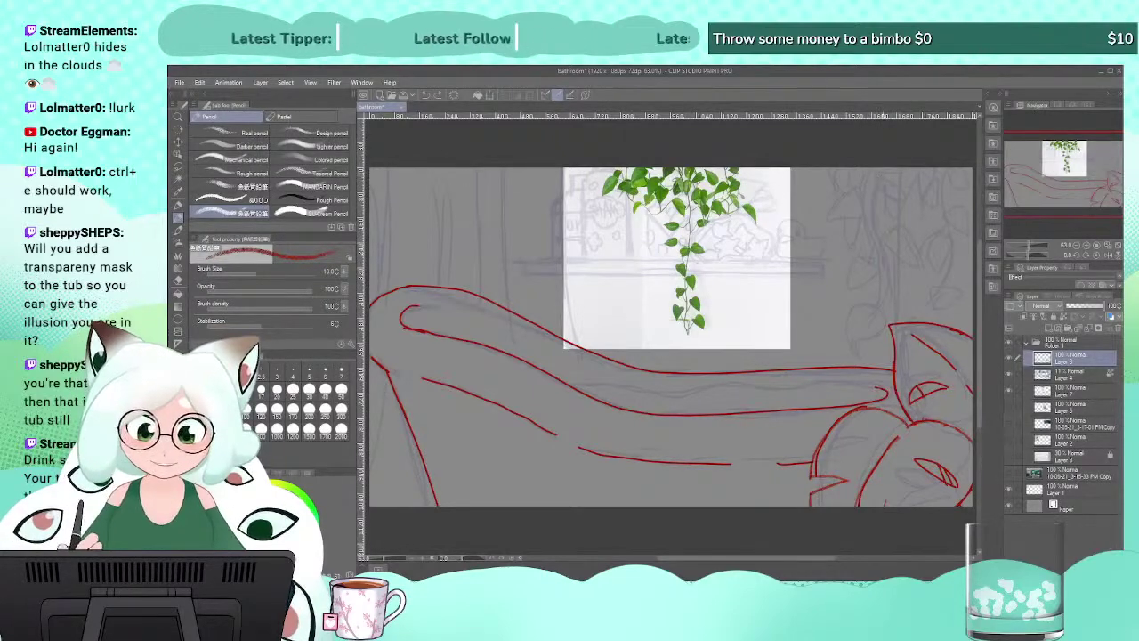
mouse_move(879, 171)
left_mouse_down()
mouse_move(876, 251)
mouse_move(892, 287)
mouse_move(854, 338)
left_mouse_up()
left_click_drag(881, 228, 895, 324)
key("ctrl+z")
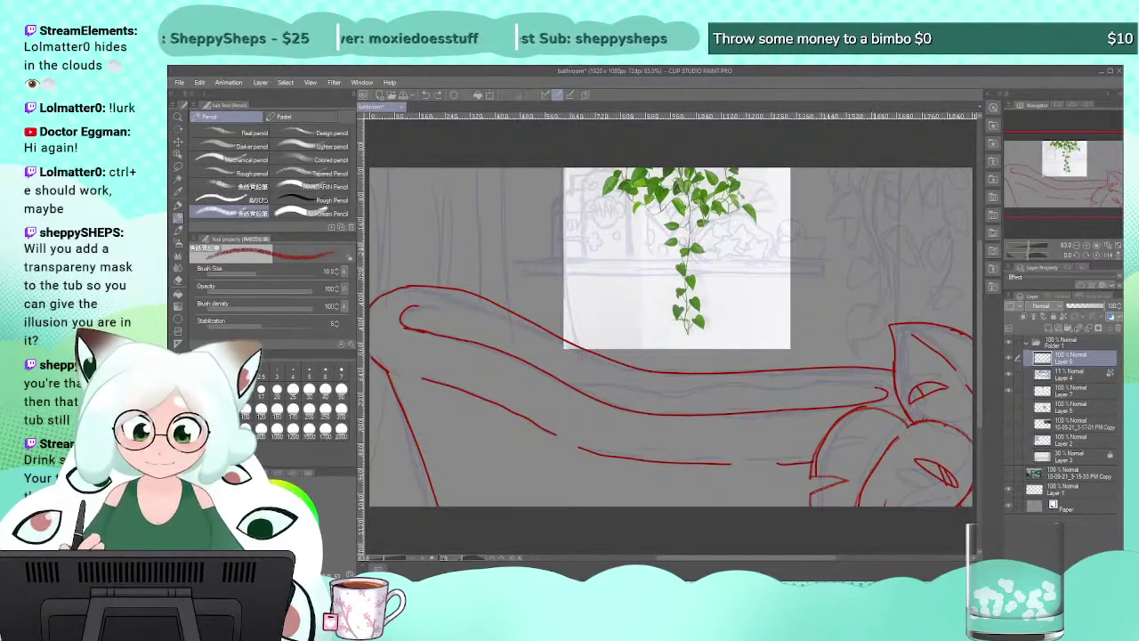
mouse_move(881, 166)
left_mouse_down()
mouse_move(870, 191)
mouse_move(876, 321)
left_mouse_up()
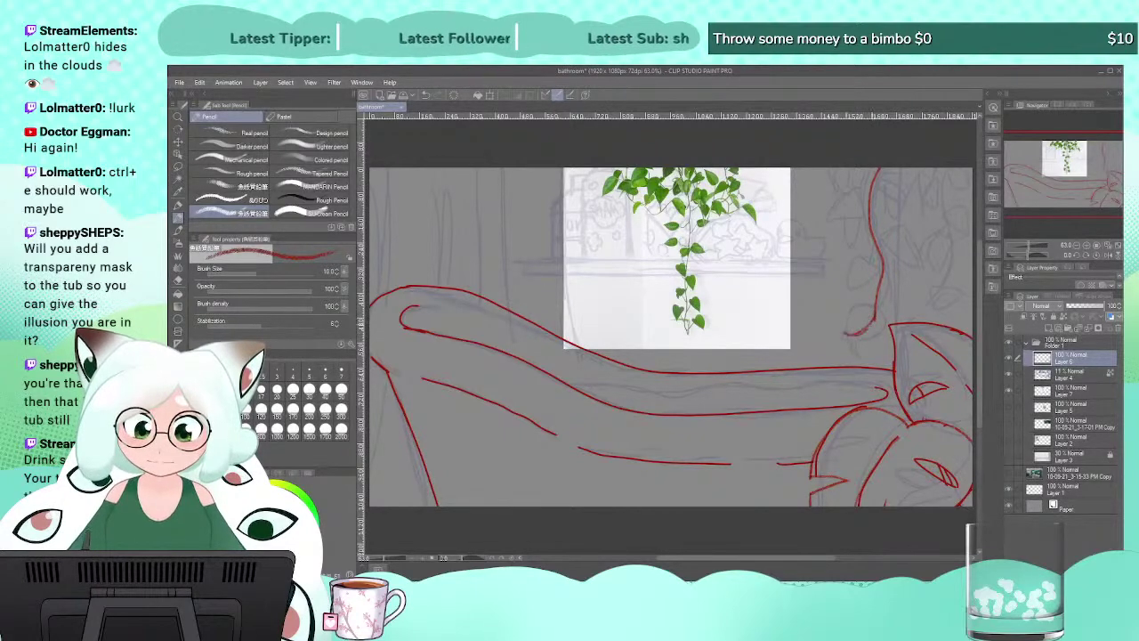
left_click_drag(875, 319, 858, 312)
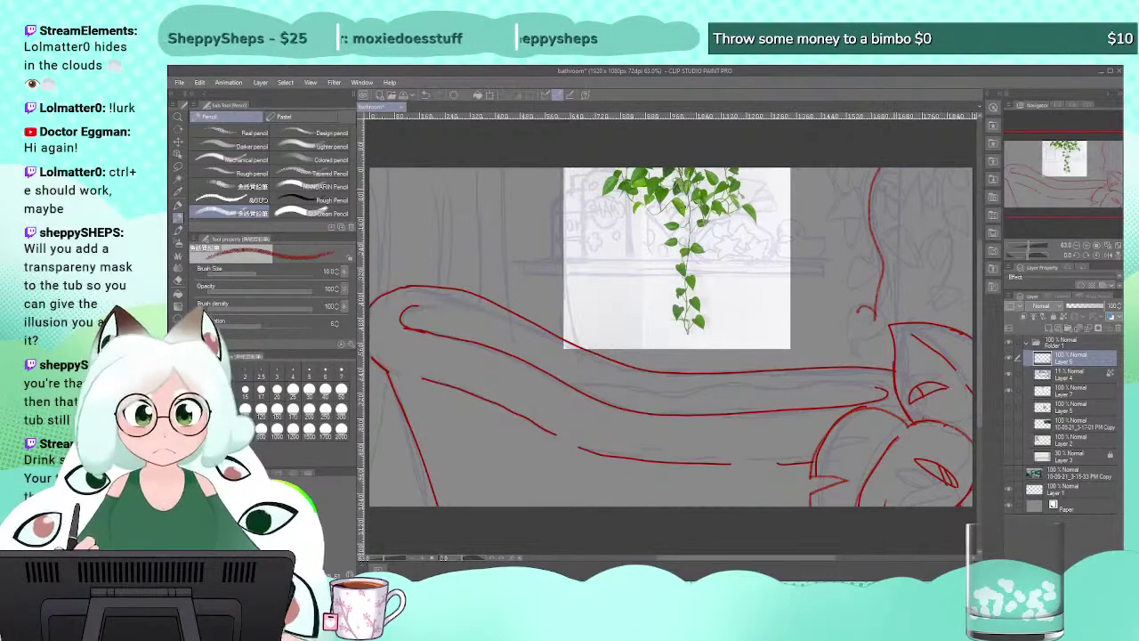
key("ctrl+z")
key("ctrl+z")
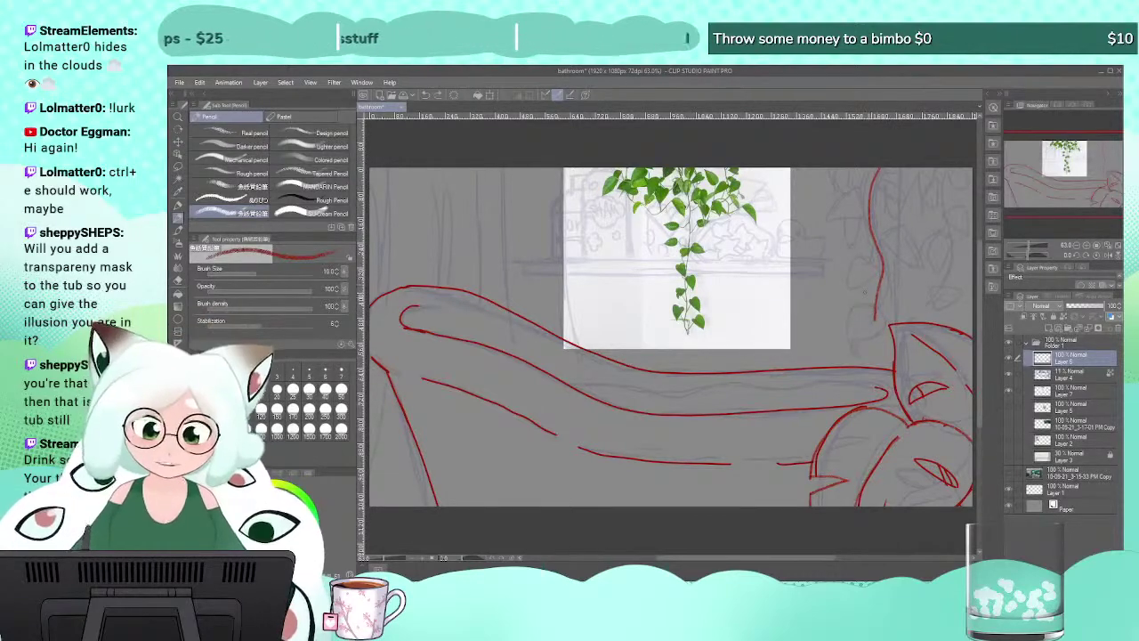
Draw the hanging vine's curved stem from the canvas's upper edge down to the tub's right end, curling at its lower tip.
mouse_move(876, 171)
left_mouse_down()
mouse_move(888, 256)
mouse_move(864, 316)
left_mouse_up()
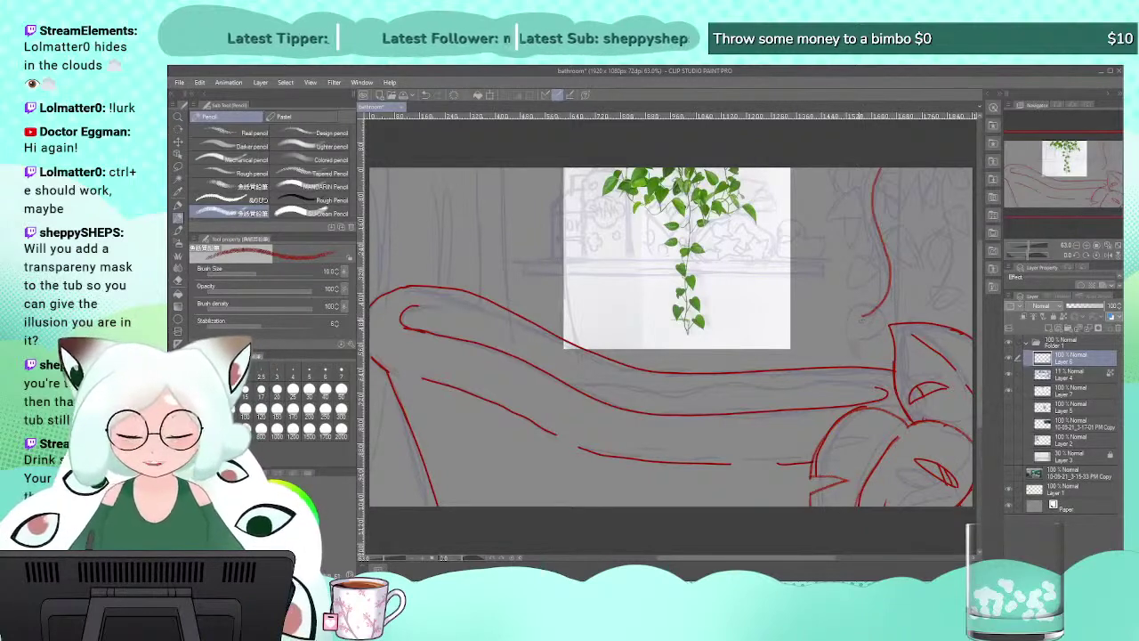
mouse_move(865, 316)
left_mouse_down()
mouse_move(841, 300)
mouse_move(863, 314)
mouse_move(836, 299)
mouse_move(863, 317)
left_mouse_up()
key("ctrl+z")
key("ctrl+z")
key("ctrl+z")
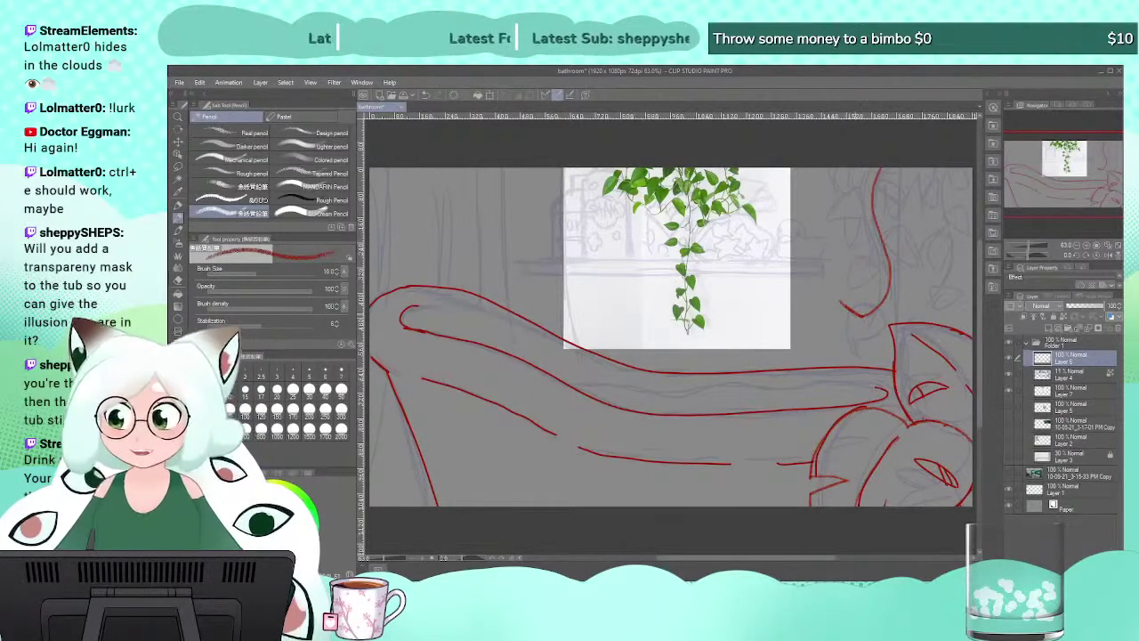
Sketch the first edges of a leaf at the vine's lower tip, undoing and retrying strokes.
left_click_drag(833, 315, 860, 317)
key("ctrl+z")
key("ctrl+z")
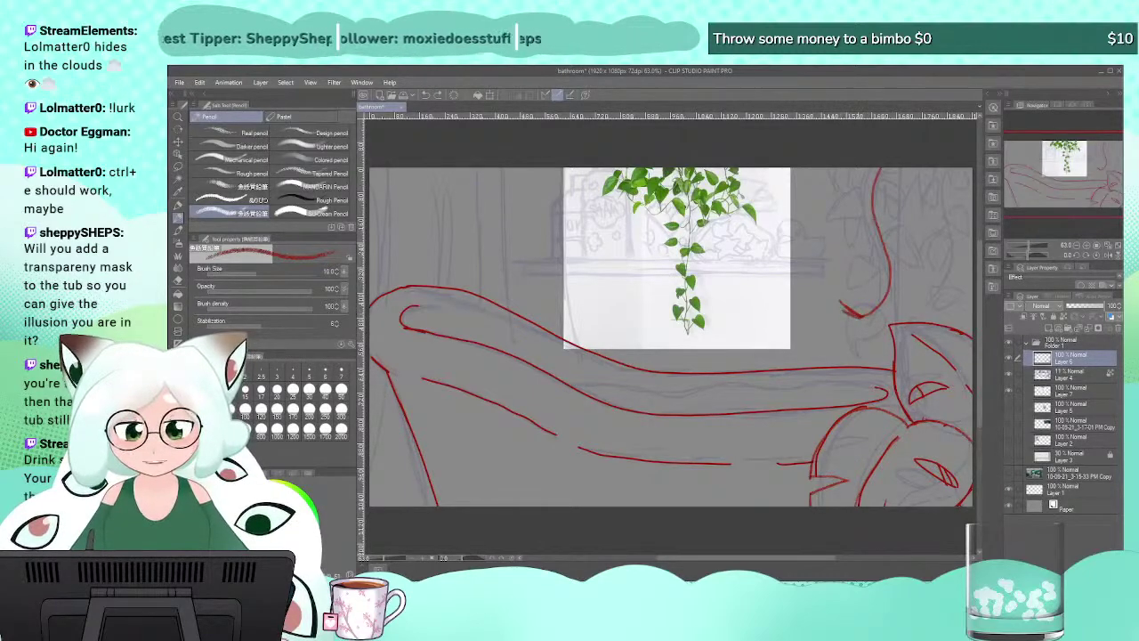
key("ctrl+z")
key("ctrl+z")
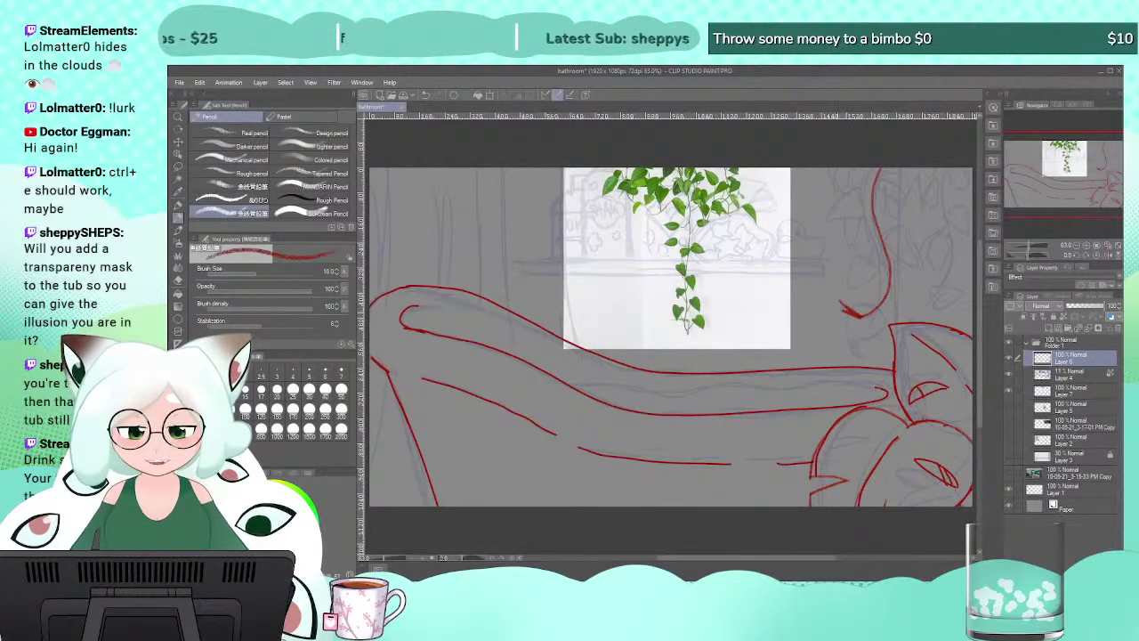
key("ctrl+z")
mouse_move(843, 307)
left_mouse_down()
mouse_move(855, 312)
mouse_move(821, 321)
mouse_move(847, 310)
mouse_move(824, 337)
mouse_move(821, 322)
mouse_move(848, 312)
mouse_move(833, 310)
mouse_move(854, 316)
mouse_move(824, 336)
left_mouse_up()
key("ctrl+z")
key("ctrl+z")
key("ctrl+z")
key("ctrl+z")
key("ctrl+z")
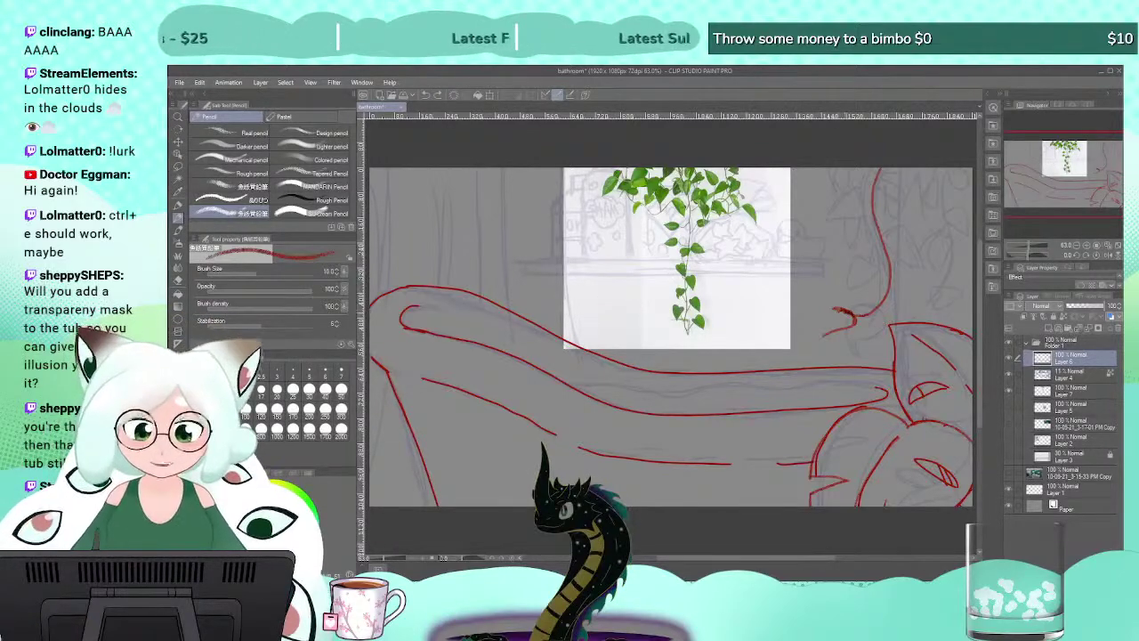
Complete the heart-shaped leaf outline at the vine's lower tip and clean up its lines.
mouse_move(827, 313)
left_mouse_down()
mouse_move(822, 336)
mouse_move(845, 310)
mouse_move(828, 309)
mouse_move(821, 324)
mouse_move(863, 318)
mouse_move(888, 278)
left_mouse_up()
key("e")
key("p")
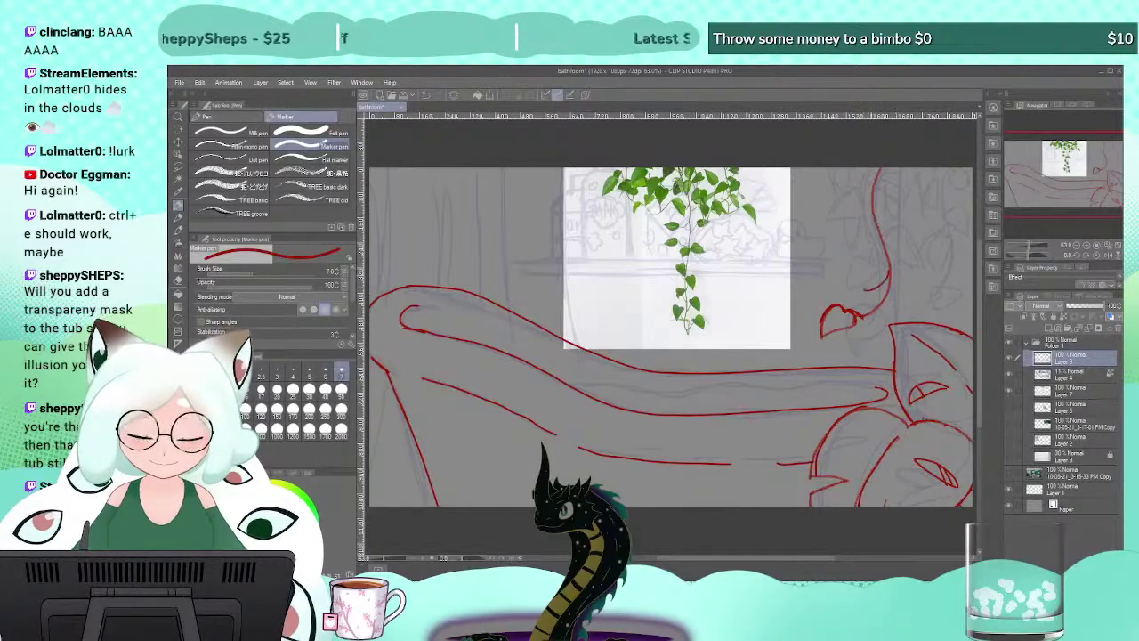
key("ctrl+z")
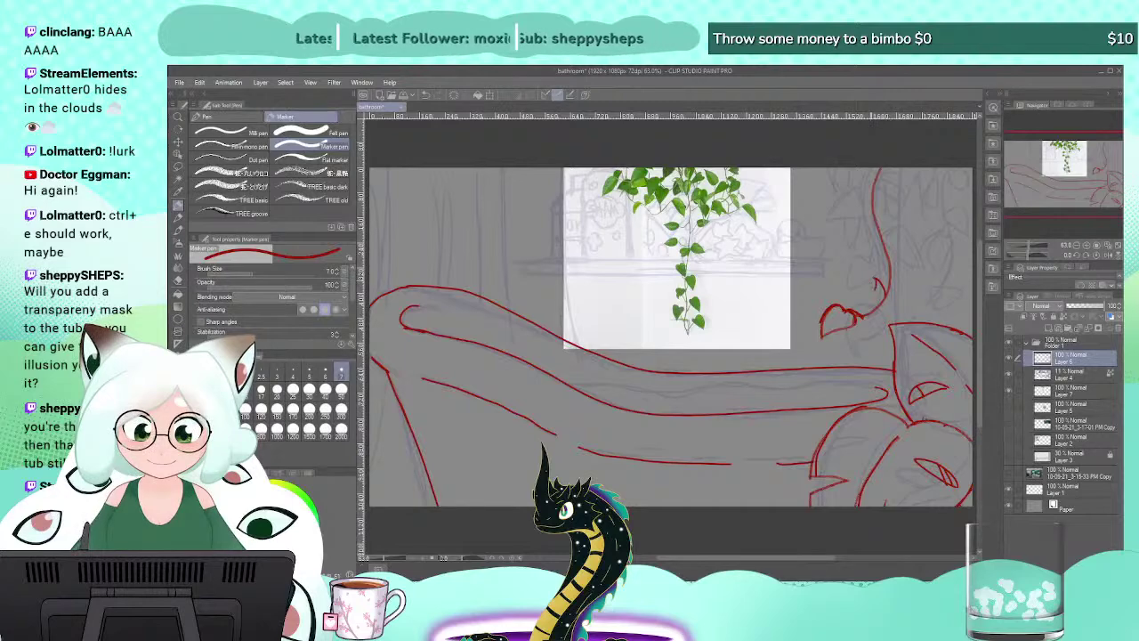
mouse_move(880, 284)
left_mouse_down()
mouse_move(856, 297)
mouse_move(852, 283)
left_mouse_up()
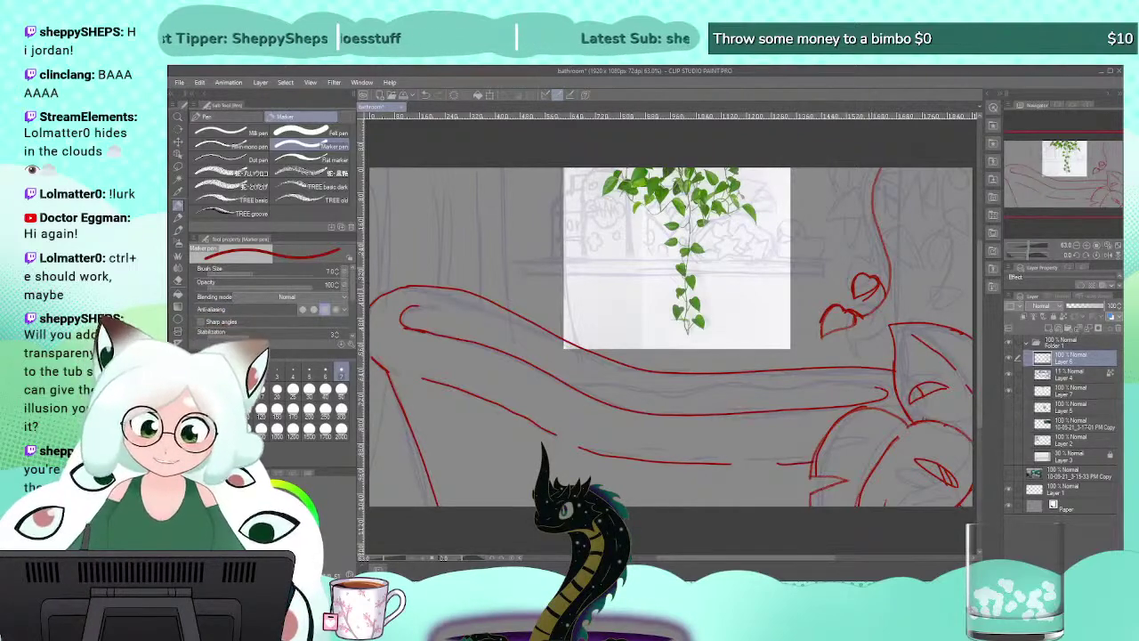
left_click_drag(868, 278, 861, 289)
key("ctrl+z")
key("ctrl+z")
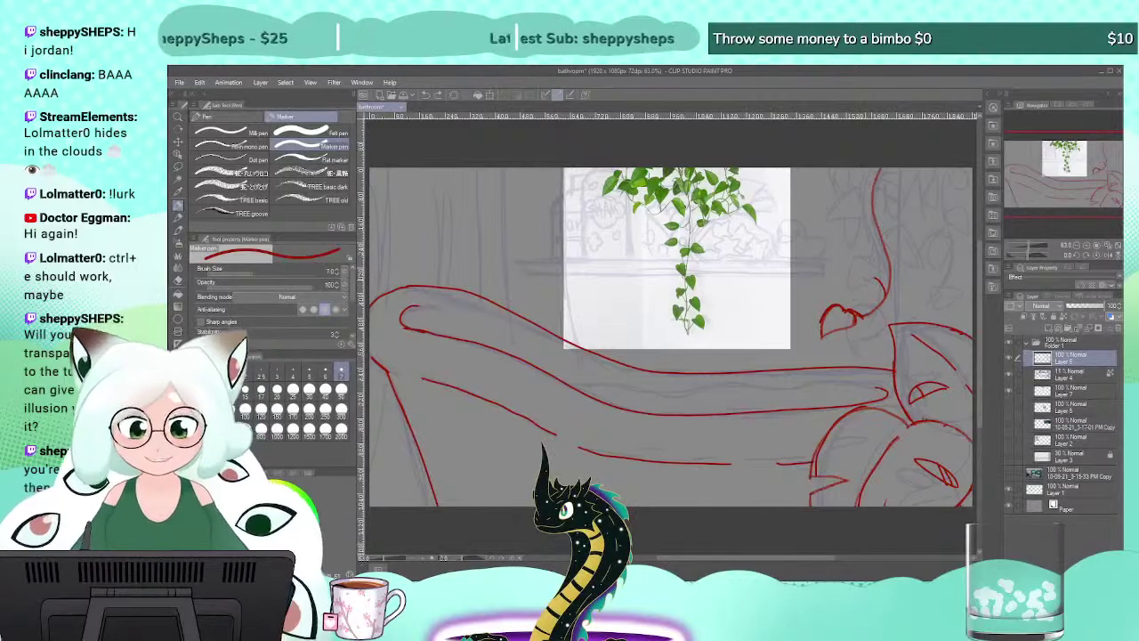
Draw a second heart-shaped leaf with the pencil, just above the leaf at the vine's tip.
key("p")
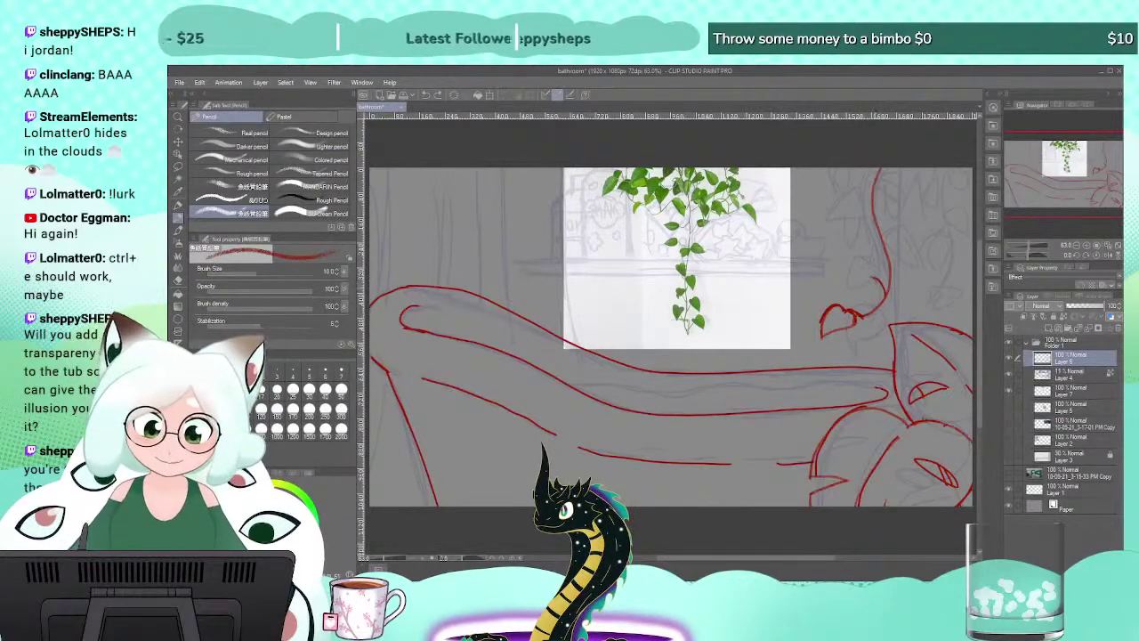
mouse_move(876, 280)
left_mouse_down()
mouse_move(854, 297)
mouse_move(852, 278)
mouse_move(865, 272)
mouse_move(874, 292)
mouse_move(866, 281)
mouse_move(852, 299)
left_mouse_up()
key("ctrl+z")
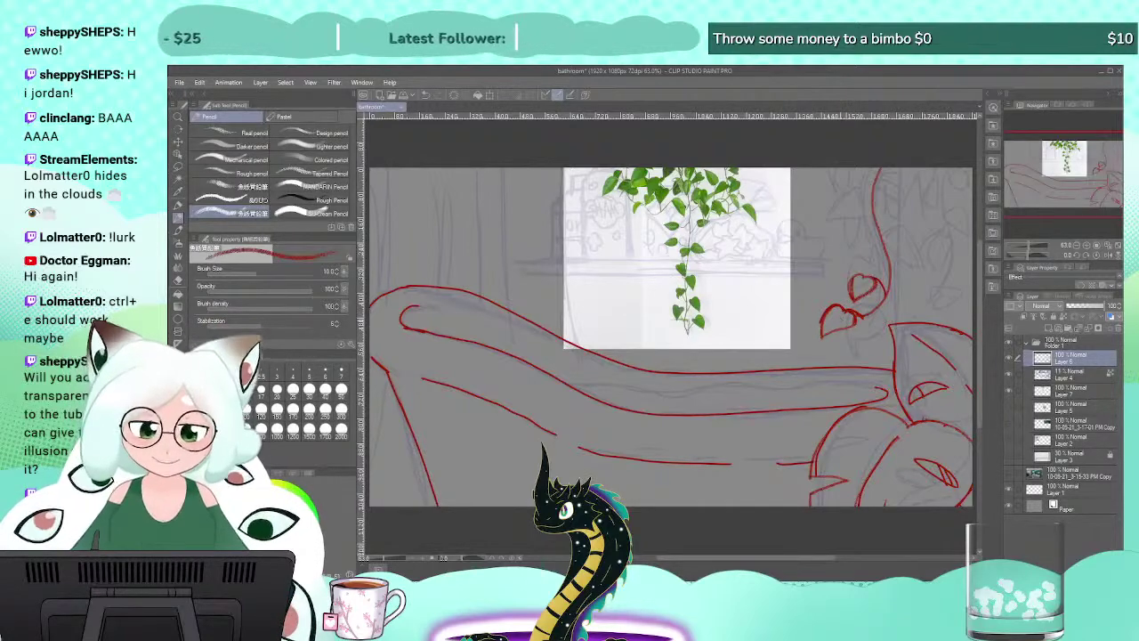
Rub out the tip leaf's outline and redraw it as a cleaner heart shape, adjusting the pencil size.
key("c")
mouse_move(848, 311)
left_mouse_down()
mouse_move(859, 314)
mouse_move(845, 306)
mouse_move(855, 318)
mouse_move(822, 324)
mouse_move(822, 334)
left_mouse_up()
key("bracketright")
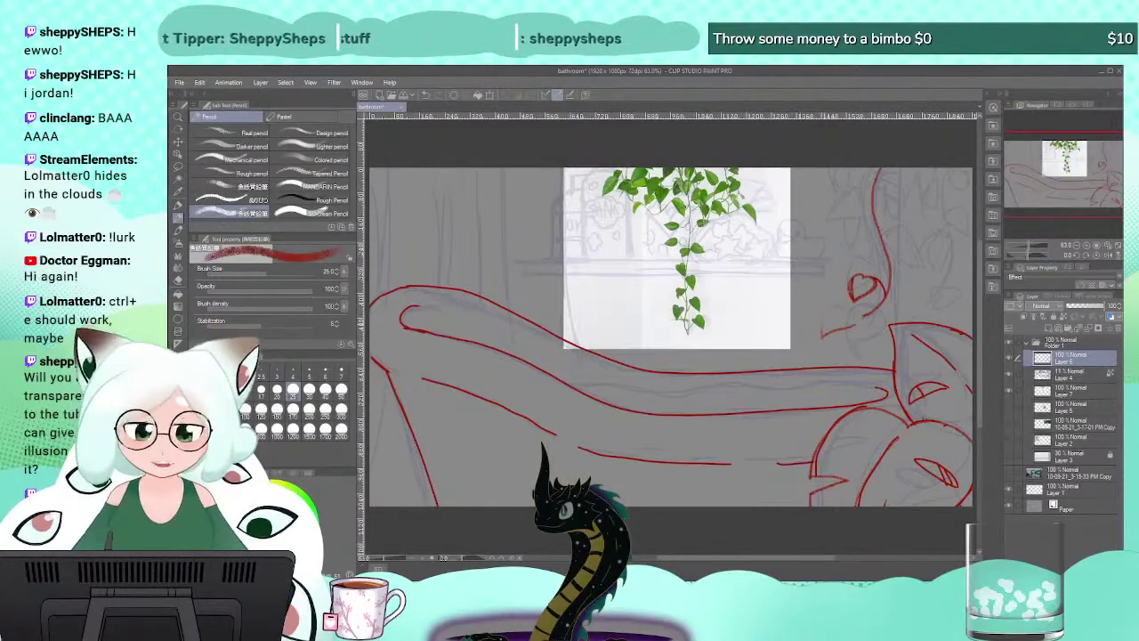
left_click(277, 372)
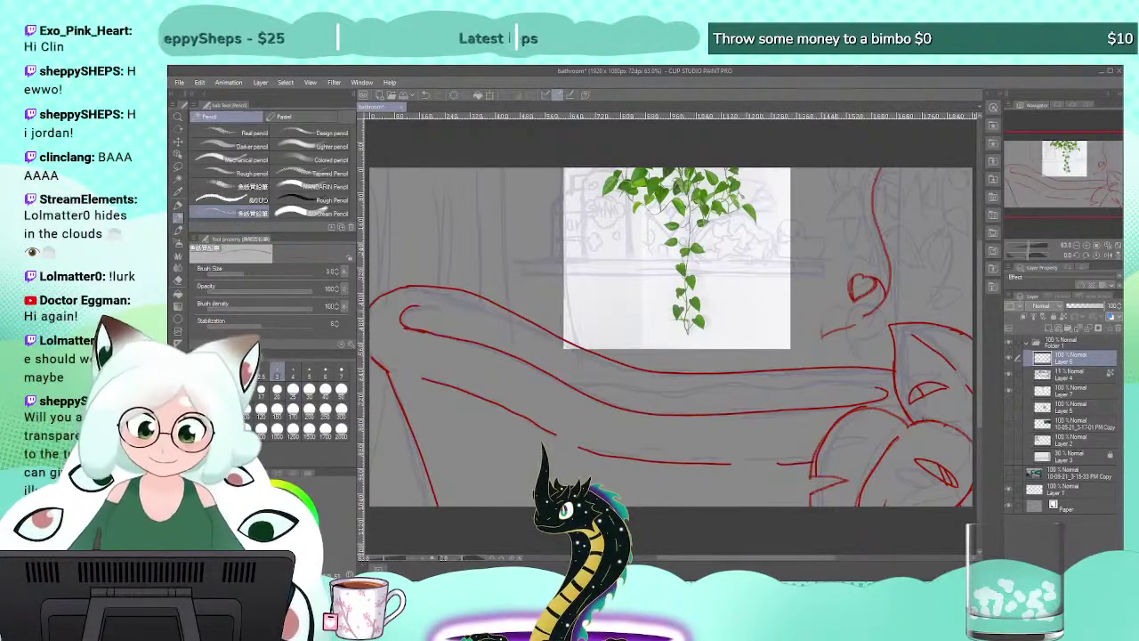
left_click(309, 389)
mouse_move(821, 340)
left_mouse_down()
mouse_move(833, 303)
mouse_move(857, 323)
mouse_move(824, 335)
mouse_move(857, 316)
mouse_move(820, 328)
mouse_move(819, 340)
mouse_move(827, 334)
left_mouse_up()
left_click(229, 389)
key("ctrl+z")
key("ctrl+z")
key("ctrl+z")
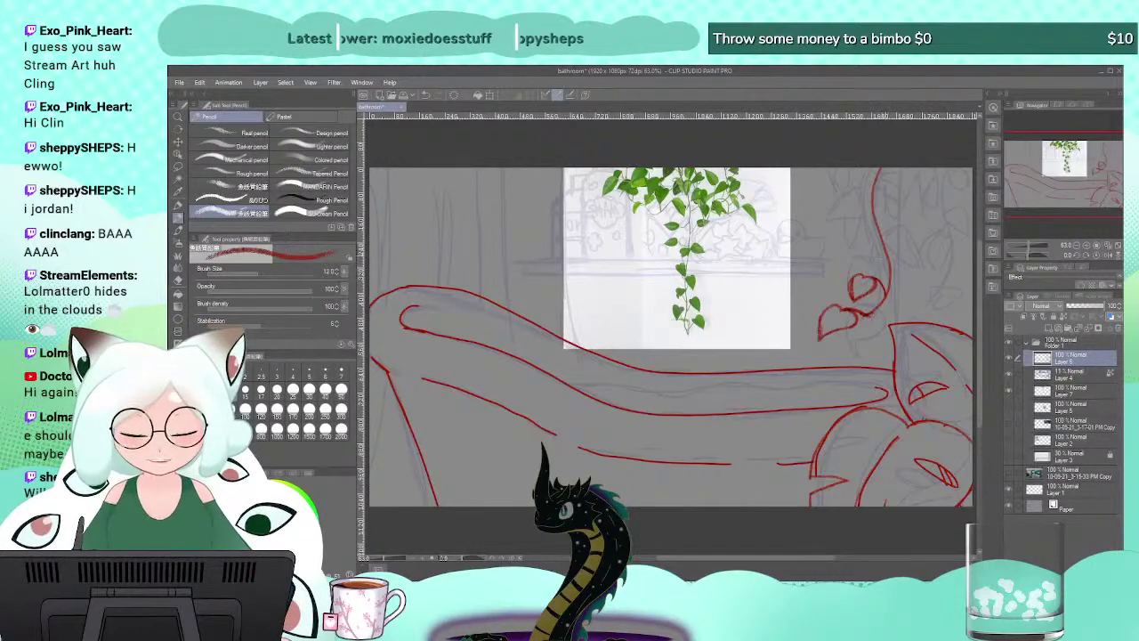
Erase the second leaf above the tip leaf, after undoing a trial stroke beside the stem.
left_click_drag(890, 261, 904, 276)
key("ctrl+z")
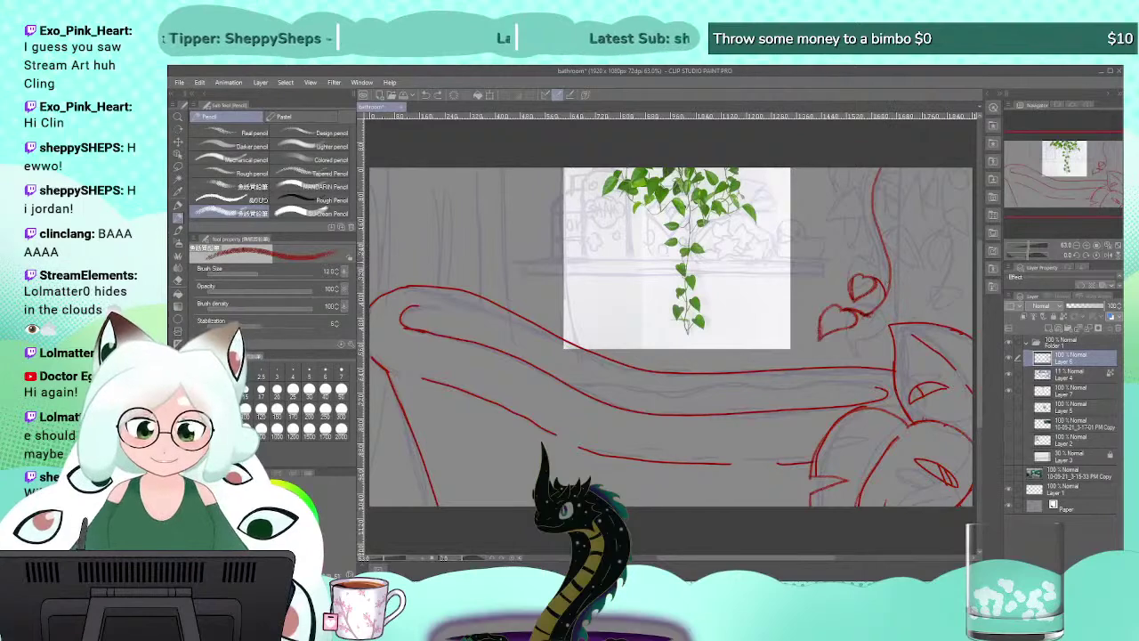
key("e")
mouse_move(868, 280)
left_mouse_down()
mouse_move(853, 294)
mouse_move(879, 283)
mouse_move(881, 294)
mouse_move(853, 300)
left_mouse_up()
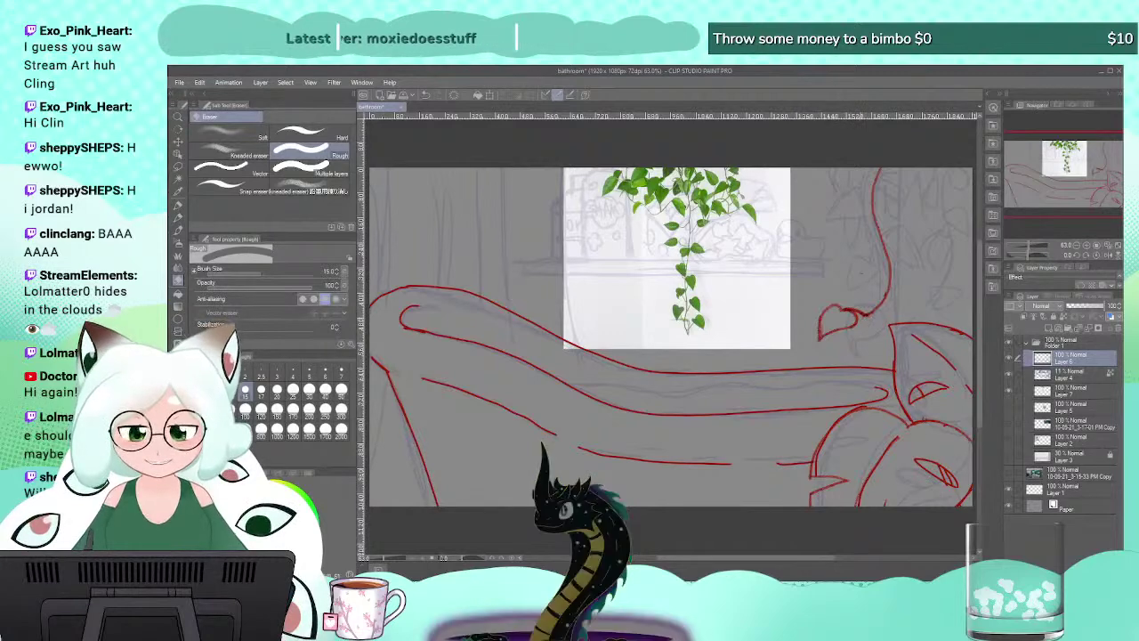
Draw a heart-shaped leaf with the pencil, left of the stem just above the tip leaf, undoing the unsatisfactory strokes.
key("p")
mouse_move(886, 290)
left_mouse_down()
mouse_move(869, 297)
mouse_move(890, 278)
mouse_move(852, 301)
mouse_move(880, 277)
mouse_move(859, 298)
mouse_move(854, 274)
mouse_move(879, 274)
mouse_move(861, 300)
left_mouse_up()
key("ctrl+z")
key("ctrl+z")
key("p")
key("ctrl+z")
key("ctrl+z")
key("ctrl+z")
key("ctrl+z")
key("ctrl+z")
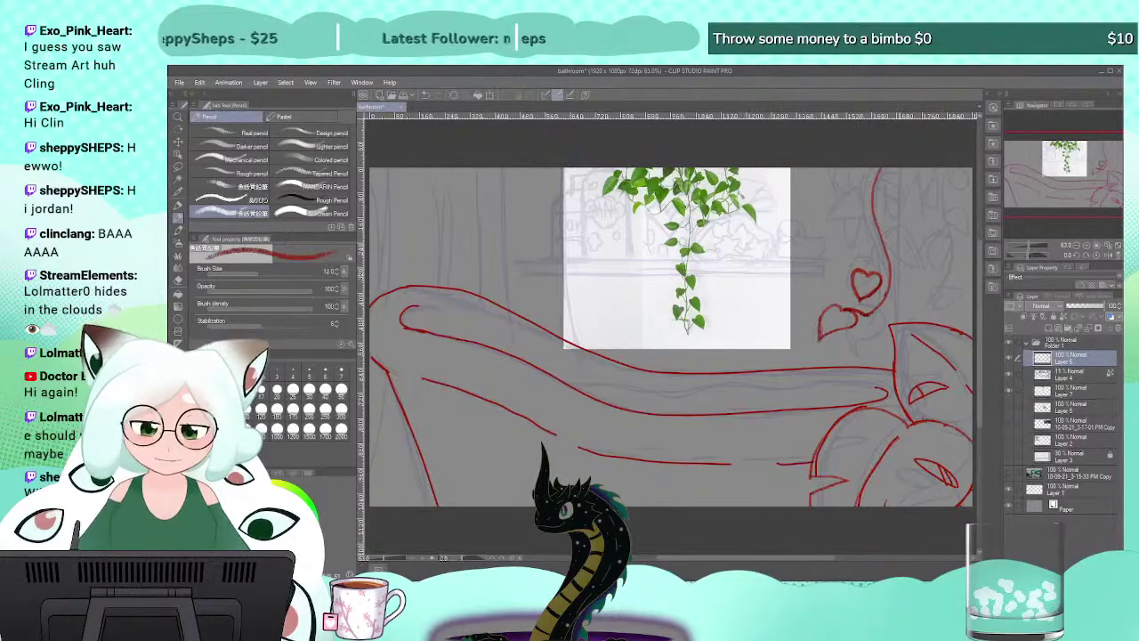
Draw a narrow folded leaf on the right side of the stem, slightly higher than the heart-shaped leaf.
mouse_move(908, 249)
left_mouse_down()
mouse_move(901, 281)
mouse_move(890, 259)
mouse_move(913, 260)
mouse_move(909, 271)
mouse_move(893, 258)
mouse_move(902, 251)
left_mouse_up()
key("ctrl+z")
key("ctrl+z")
key("ctrl+z")
key("ctrl+z")
key("ctrl+z")
left_click_drag(902, 253, 905, 278)
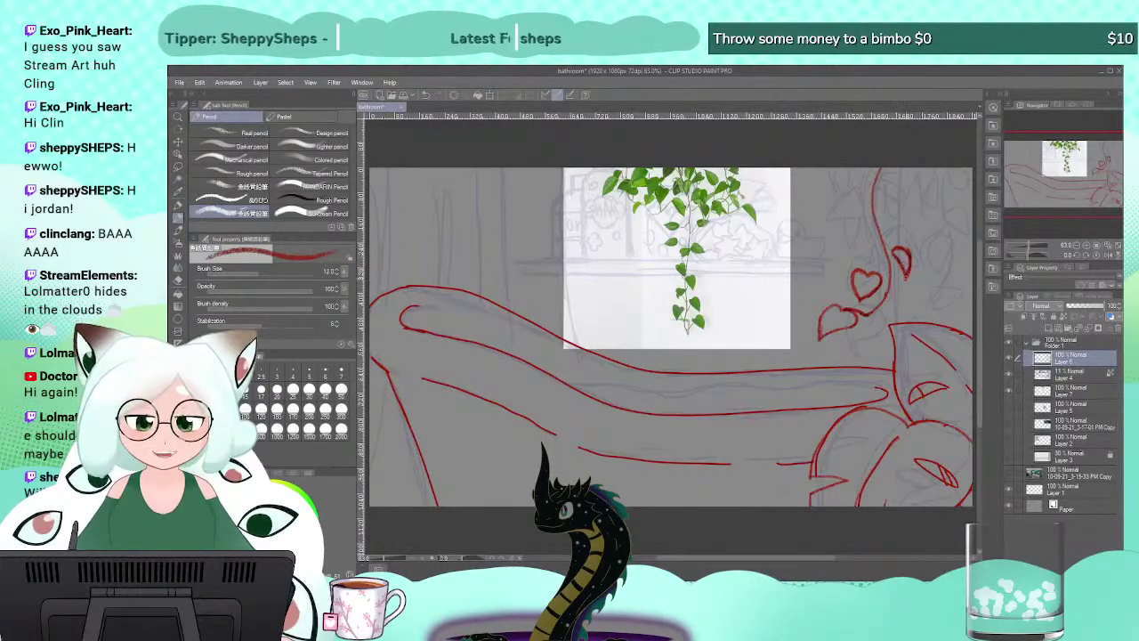
Clean up the narrow leaf with transparent colour, then rework the line joining the heart-shaped leaf to the stem.
key("c")
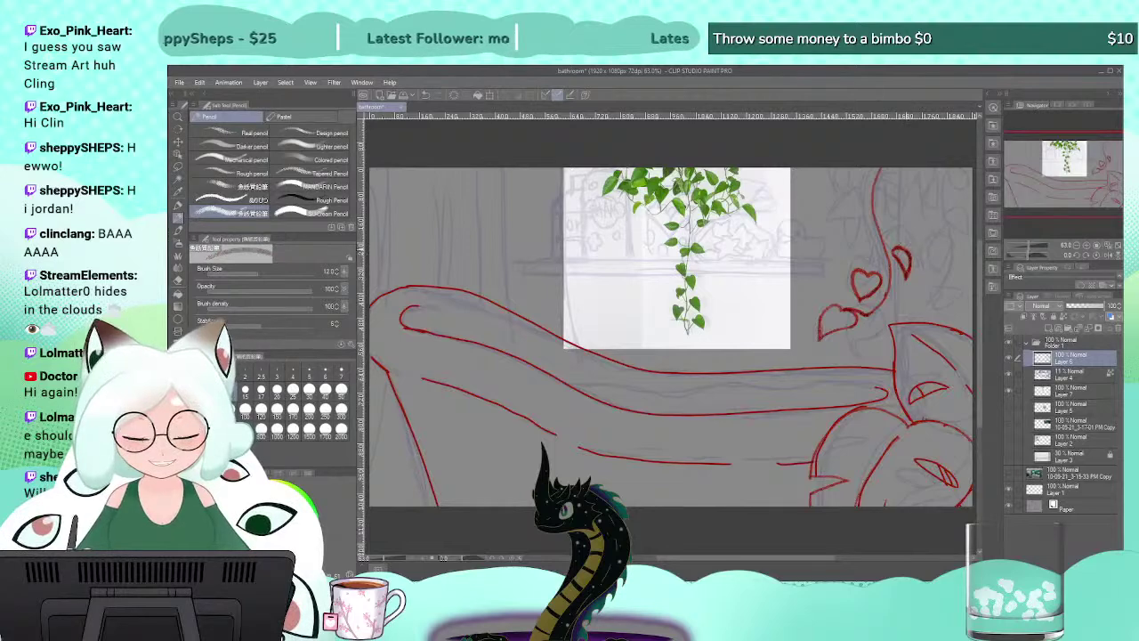
key("c")
mouse_move(899, 259)
left_mouse_down()
mouse_move(906, 269)
mouse_move(906, 254)
left_mouse_up()
key("c")
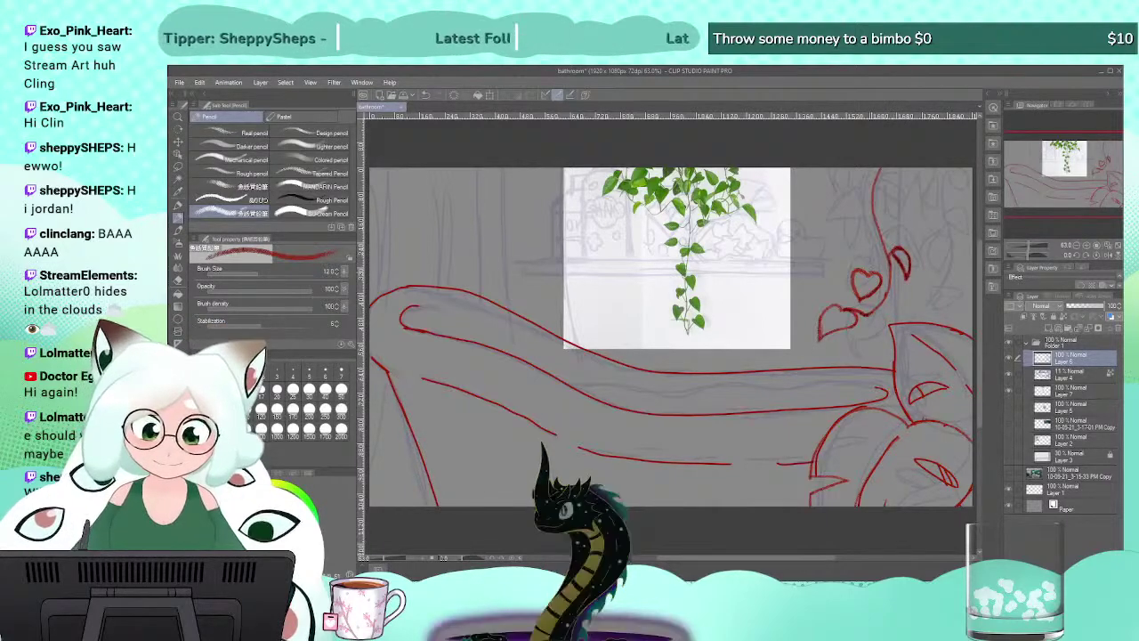
left_click_drag(870, 274, 882, 296)
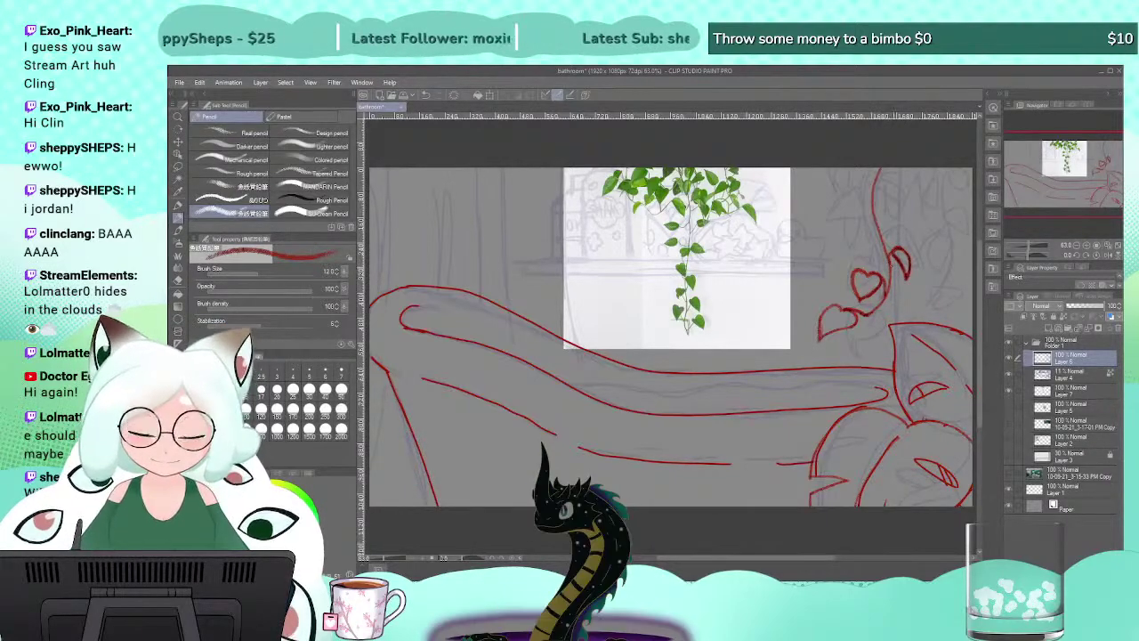
key("p")
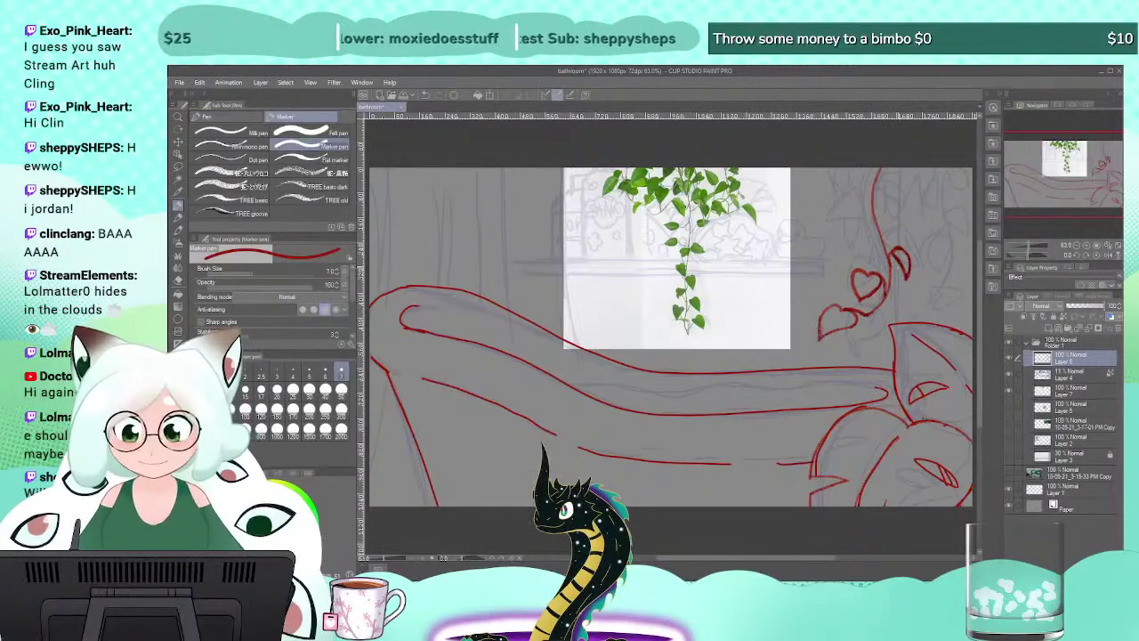
key("e")
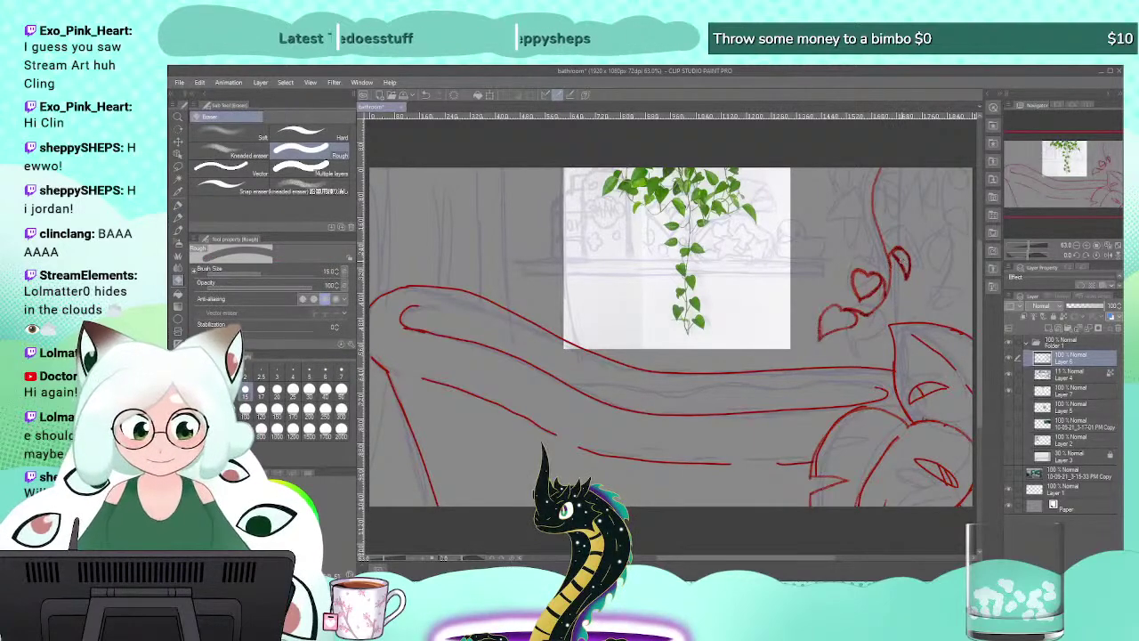
key("p")
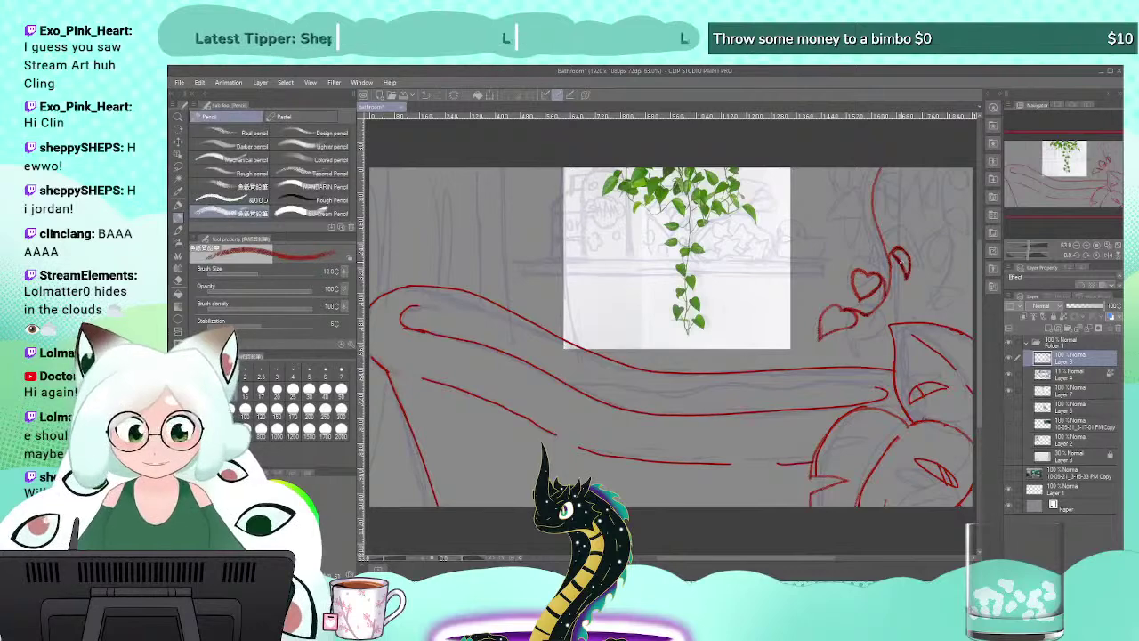
Reshape the top of the narrow leaf and draw a small heart-shaped leaf over the stem above it.
key("c")
left_click(291, 402)
mouse_move(897, 245)
left_mouse_down()
mouse_move(904, 278)
mouse_move(890, 264)
mouse_move(909, 247)
mouse_move(908, 283)
left_mouse_up()
key("c")
key("c")
key("c")
left_click(197, 390)
key("ctrl+z")
key("ctrl+z")
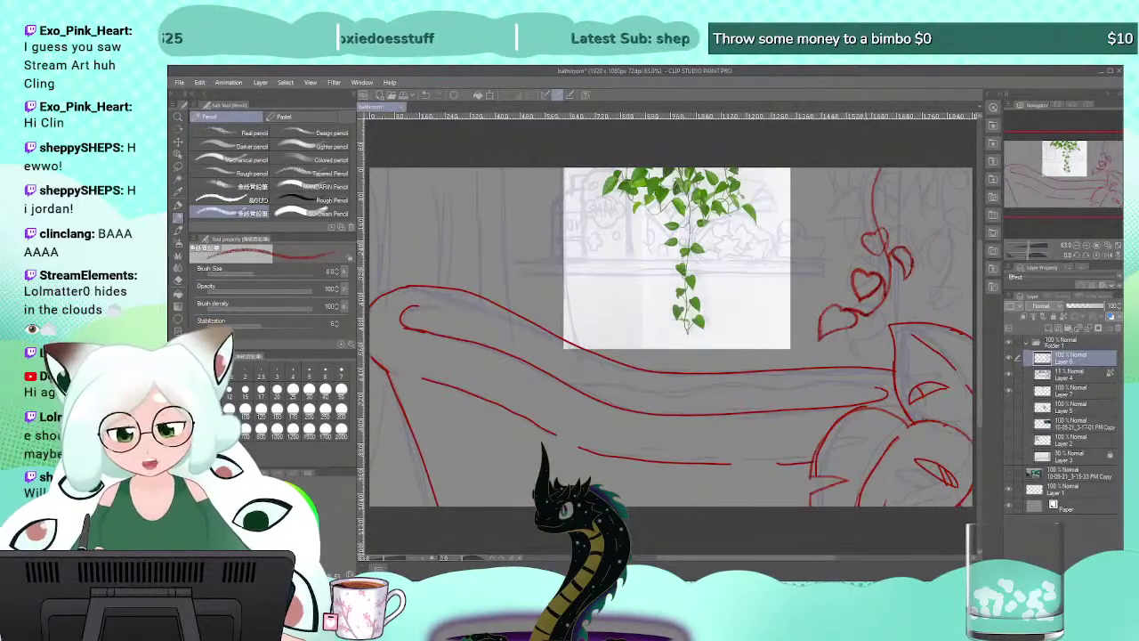
Rub out the stray lines around the small heart-shaped leaf with the pencil in transparent colour at size 20.
key("[")
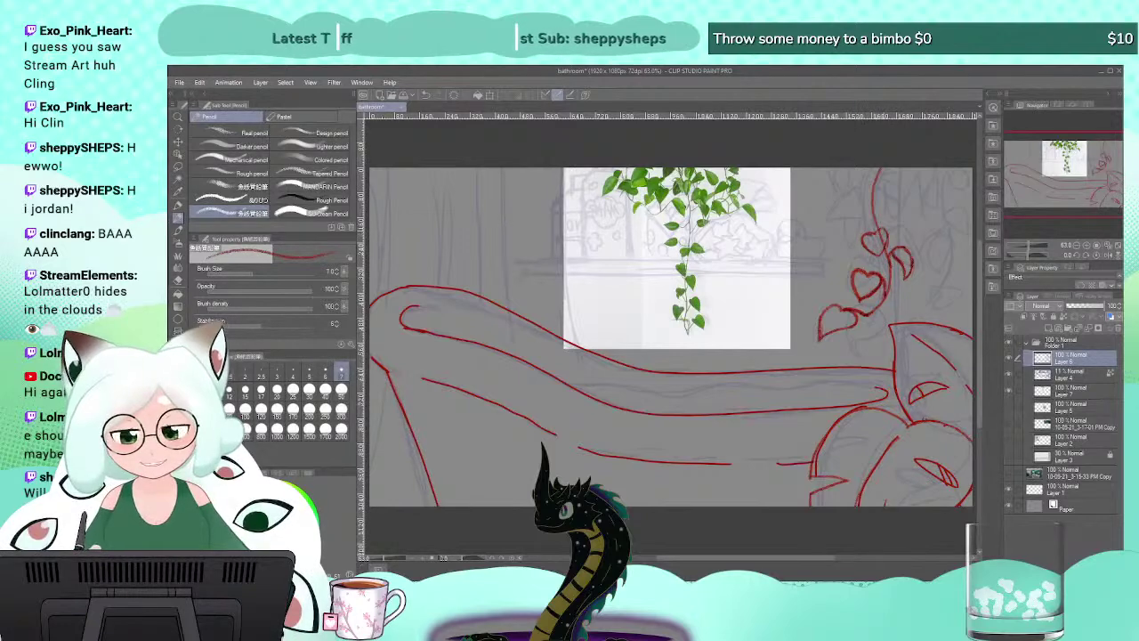
key("c")
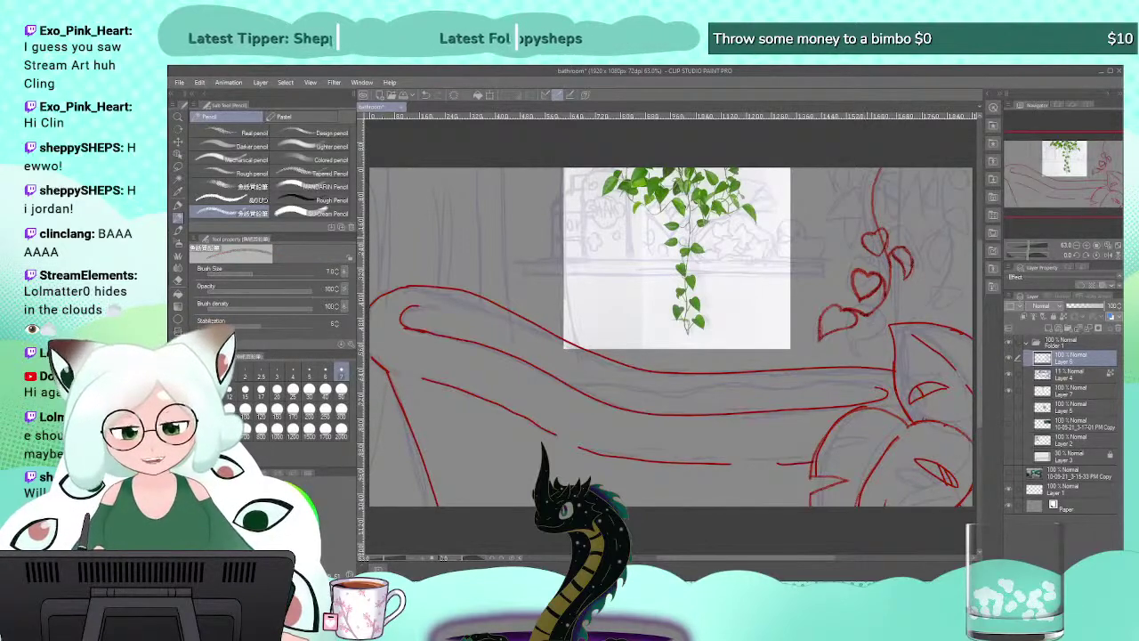
key("]")
key("]")
key("]")
key("]")
key("]")
key("]")
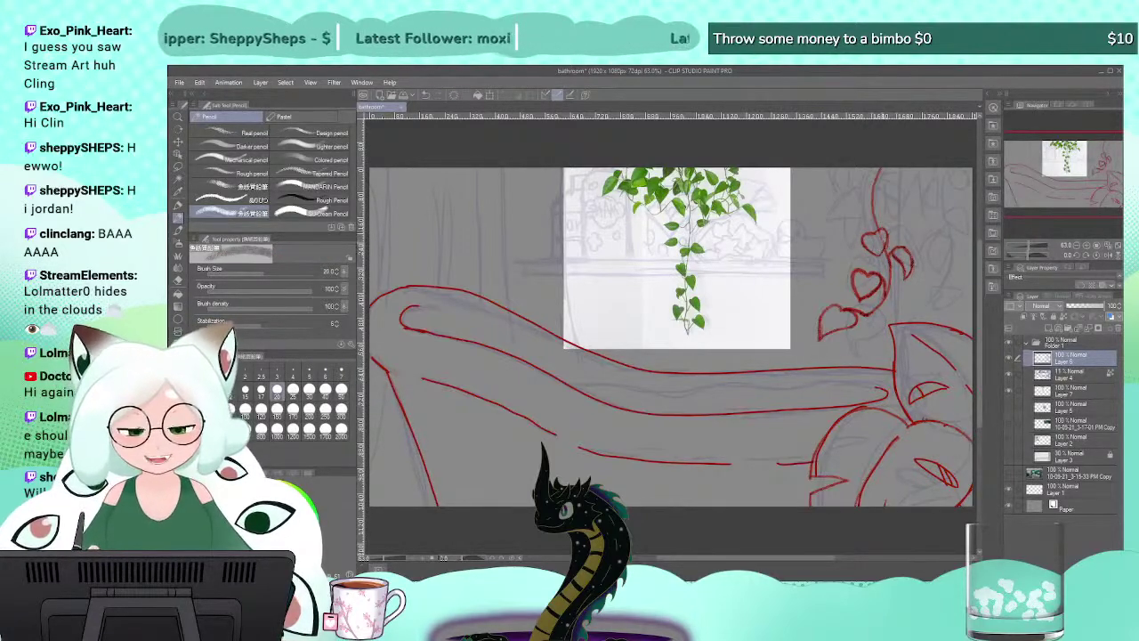
left_click_drag(882, 250, 887, 230)
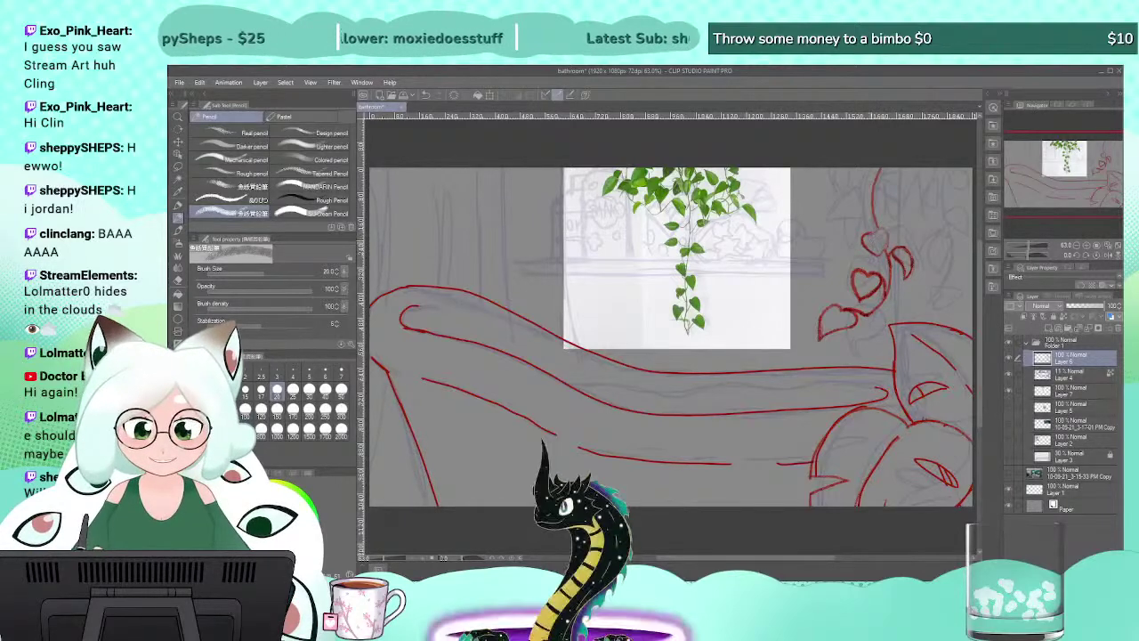
key("c")
key("[")
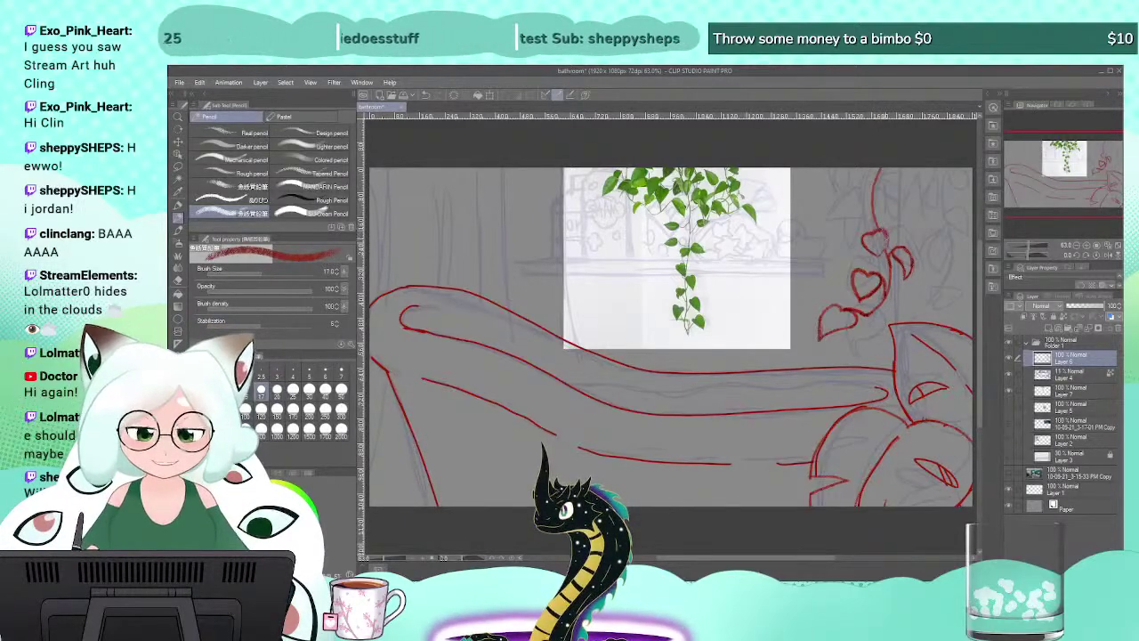
Draw a folded leaf at the vine's lower right, just beside the shape resting on the tub's end.
key("ctrl+z")
key("[")
key("[")
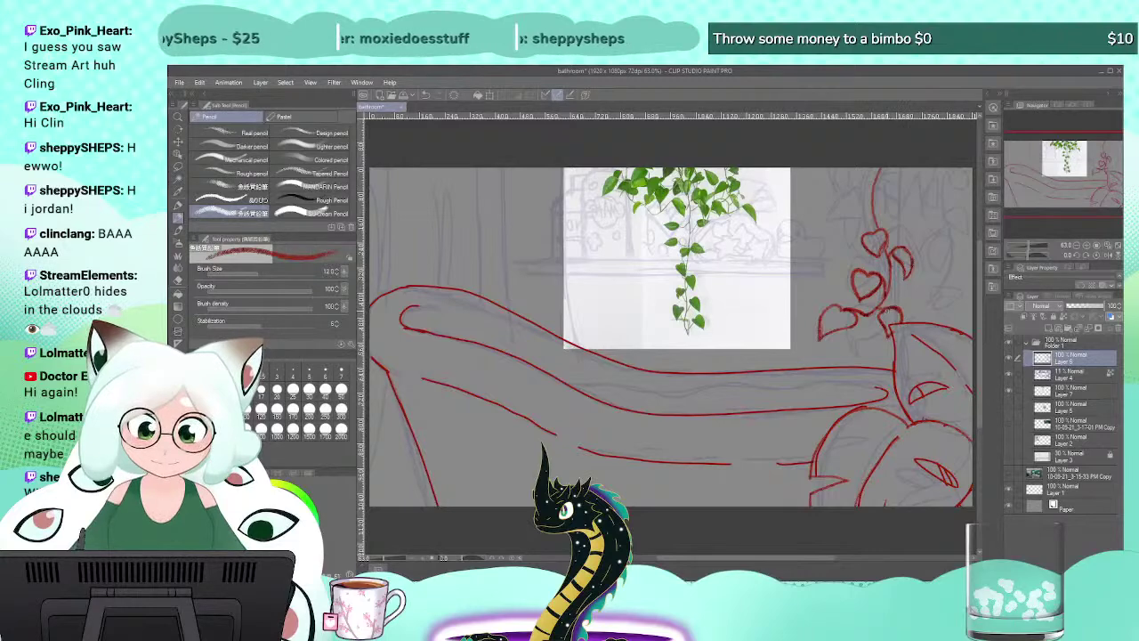
left_click_drag(879, 314, 888, 334)
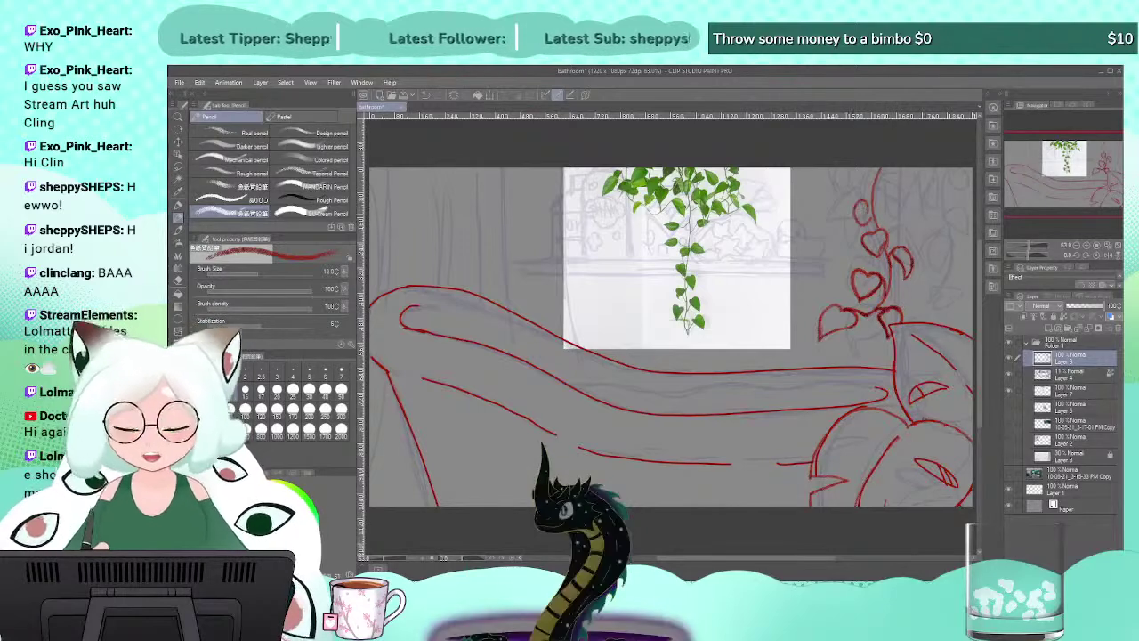
Draw a folded leaf left of the stem, above the small heart-shaped leaf.
key("ctrl+z")
mouse_move(868, 209)
left_mouse_down()
mouse_move(846, 234)
mouse_move(847, 203)
mouse_move(860, 196)
mouse_move(865, 221)
mouse_move(872, 214)
mouse_move(857, 197)
left_mouse_up()
key("ctrl+z")
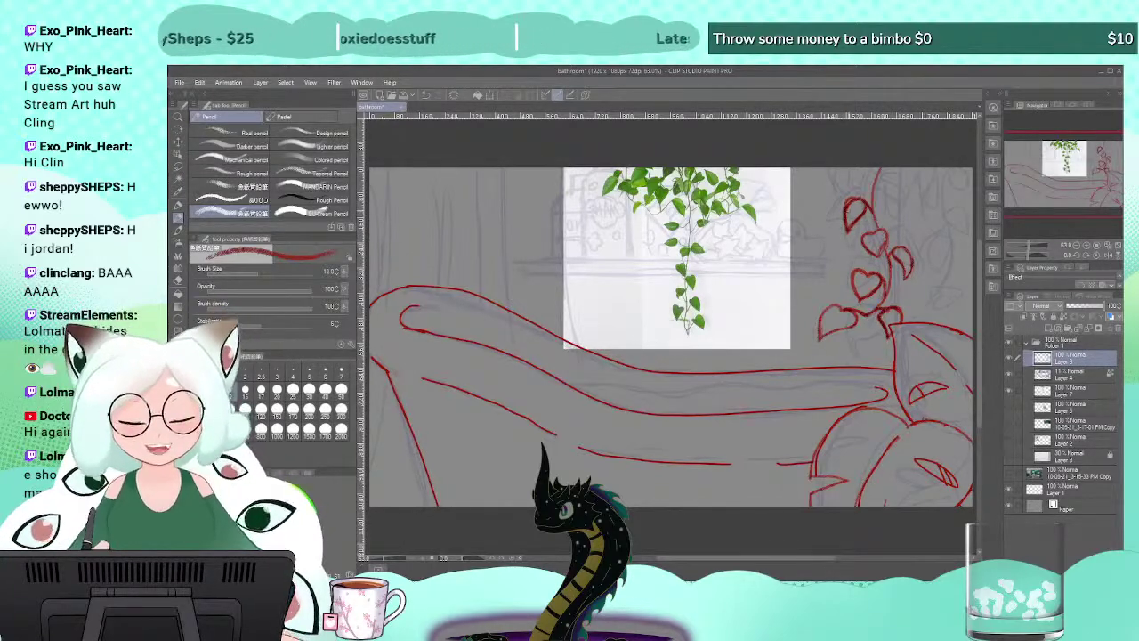
Thin the upper left folded leaf's heavy outline with the eraser and redraw its top edge with the pencil.
key("e")
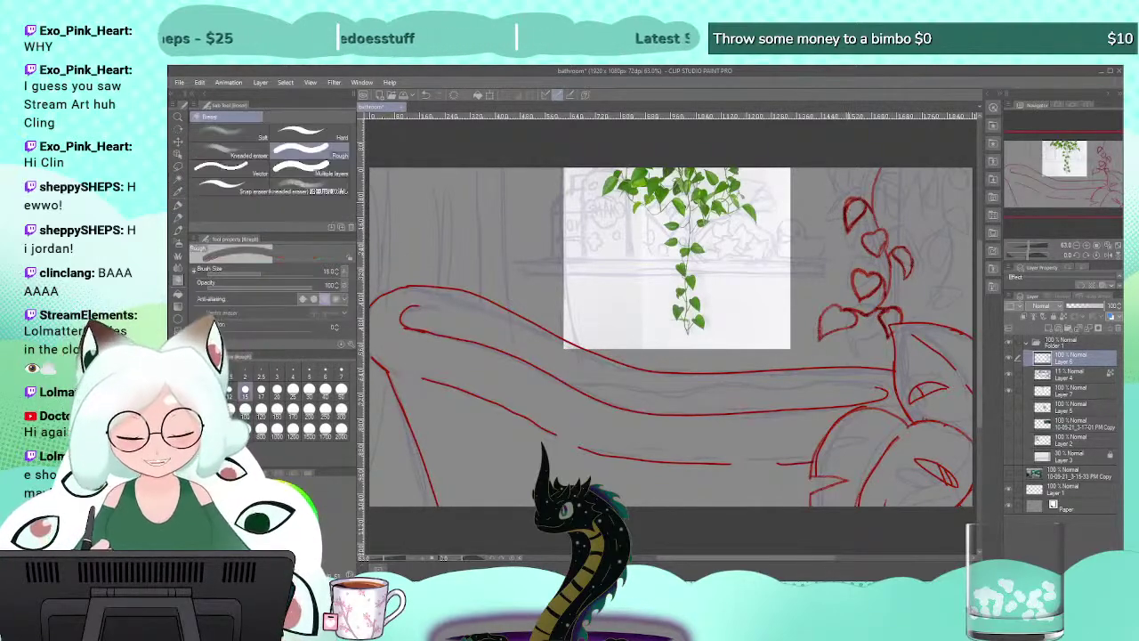
left_click(219, 160)
mouse_move(845, 222)
left_mouse_down()
mouse_move(873, 166)
mouse_move(861, 199)
left_mouse_up()
key("p")
key("ctrl+z")
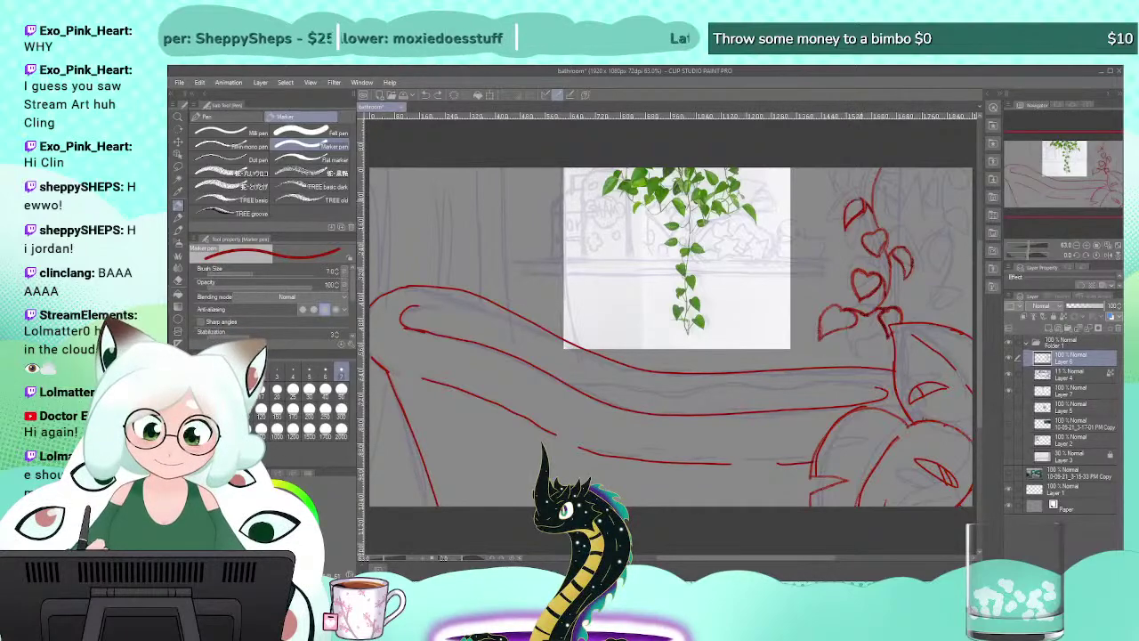
key("p")
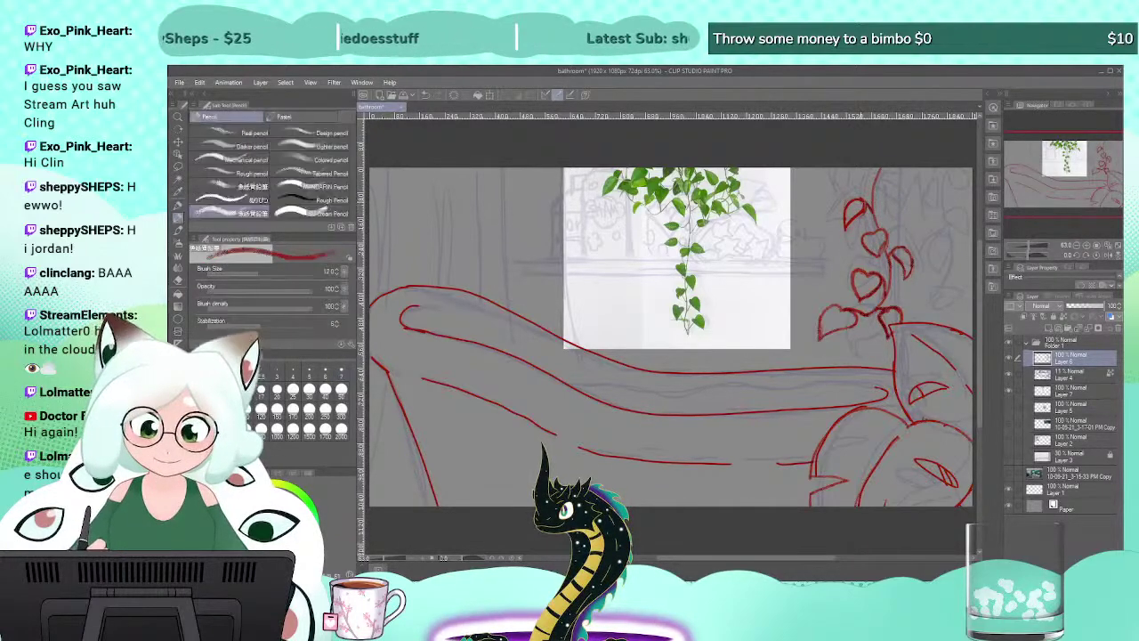
key("ctrl+z")
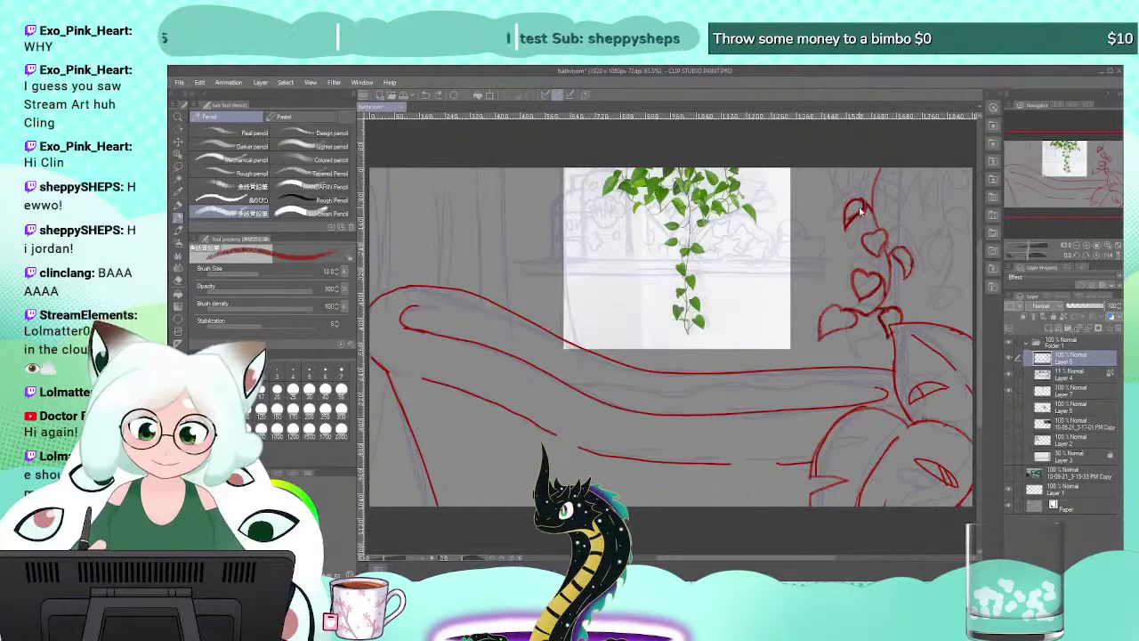
key("ctrl+z")
key("ctrl+z")
mouse_move(858, 200)
left_mouse_down()
mouse_move(865, 214)
mouse_move(849, 225)
mouse_move(867, 202)
left_mouse_up()
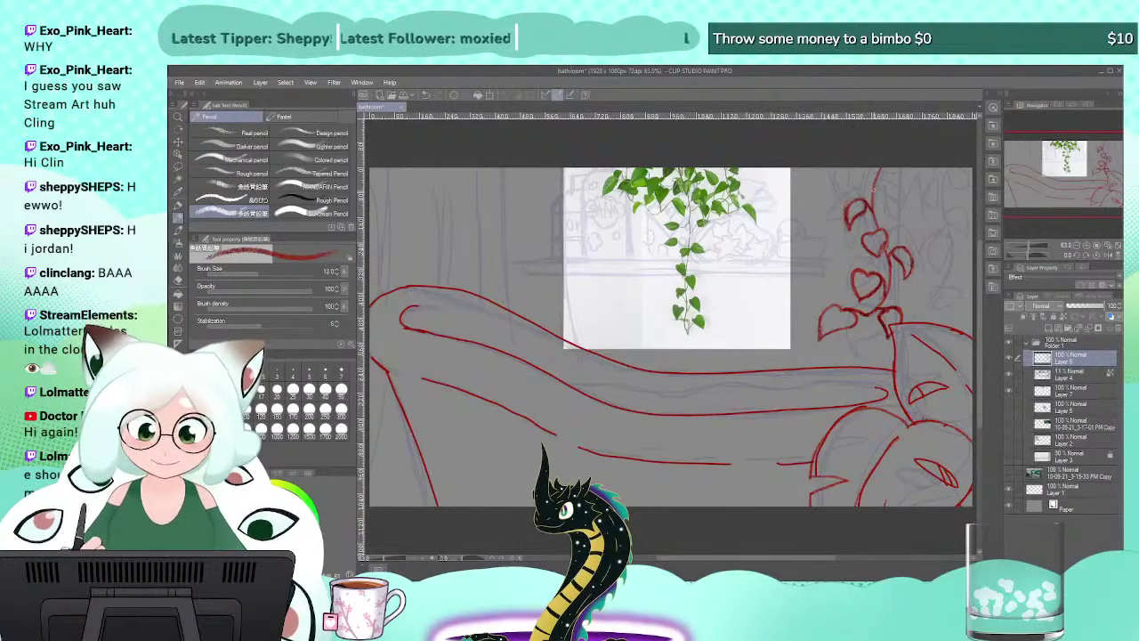
Draw a heart-shaped leaf over the stem near the canvas's top edge and add partial leaf outlines above and below.
key("ctrl+z")
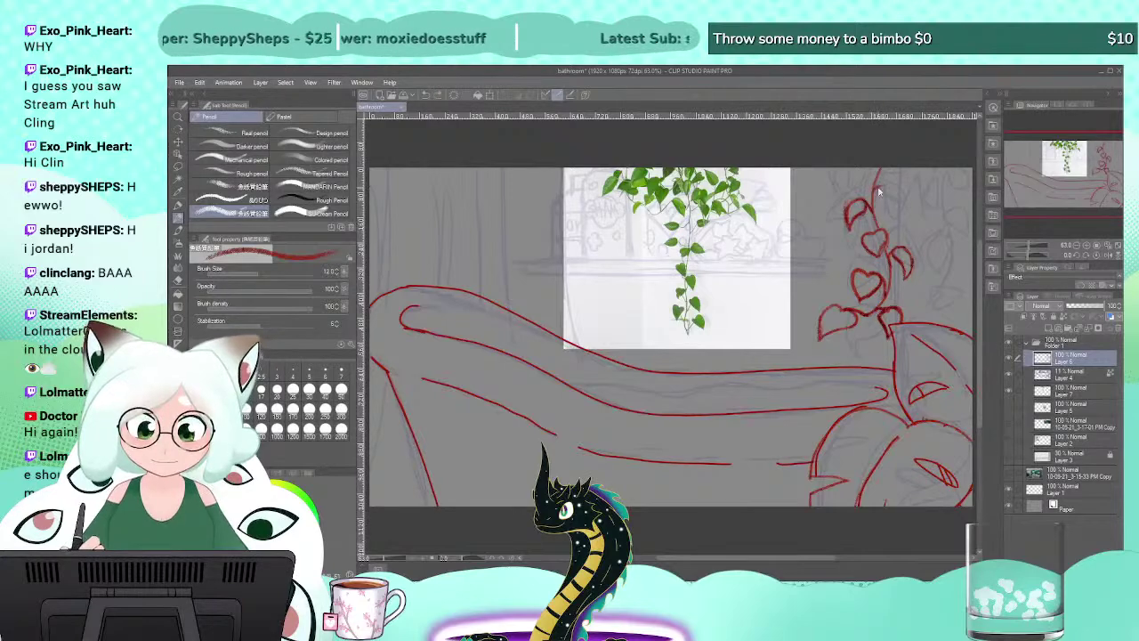
mouse_move(878, 182)
left_mouse_down()
mouse_move(869, 198)
mouse_move(892, 189)
mouse_move(871, 180)
mouse_move(867, 196)
mouse_move(887, 181)
mouse_move(879, 209)
left_mouse_up()
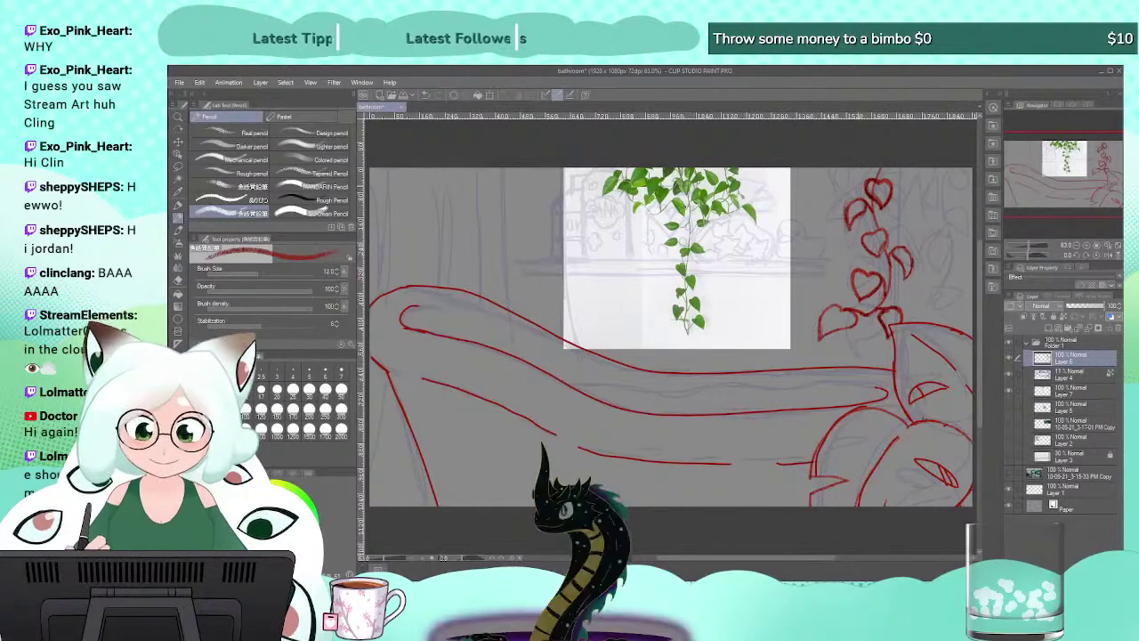
mouse_move(881, 166)
left_mouse_down()
mouse_move(861, 178)
mouse_move(881, 176)
mouse_move(871, 213)
mouse_move(891, 278)
left_mouse_up()
key("ctrl+z")
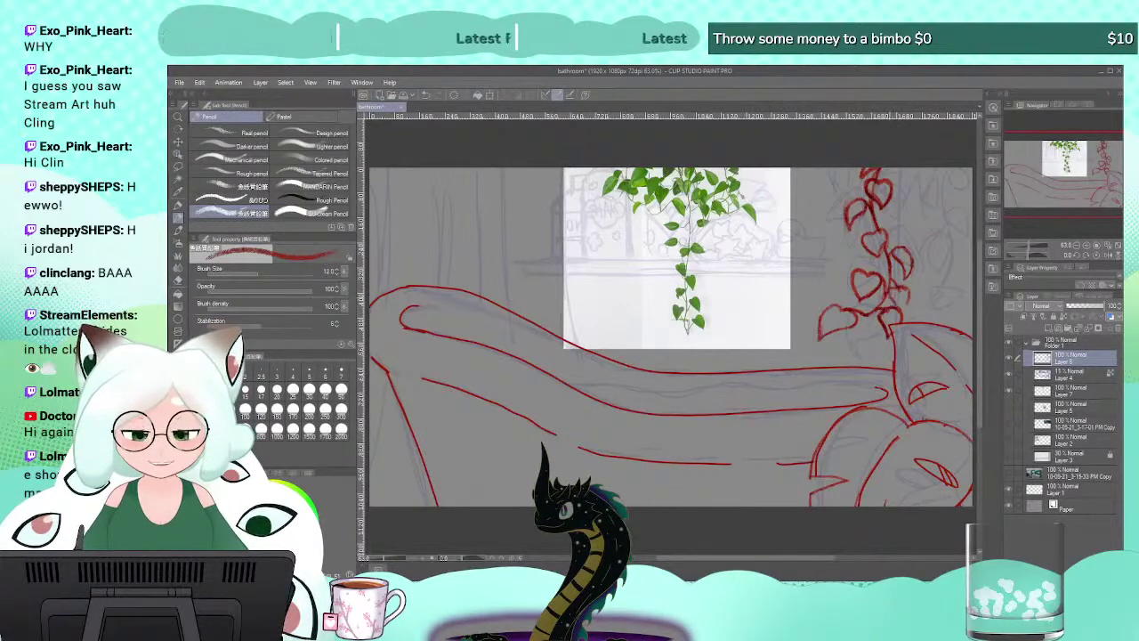
Complete the small leaf low on the vine's right side and add leaves beside the stem at the canvas's top edge.
left_click_drag(899, 287, 907, 298)
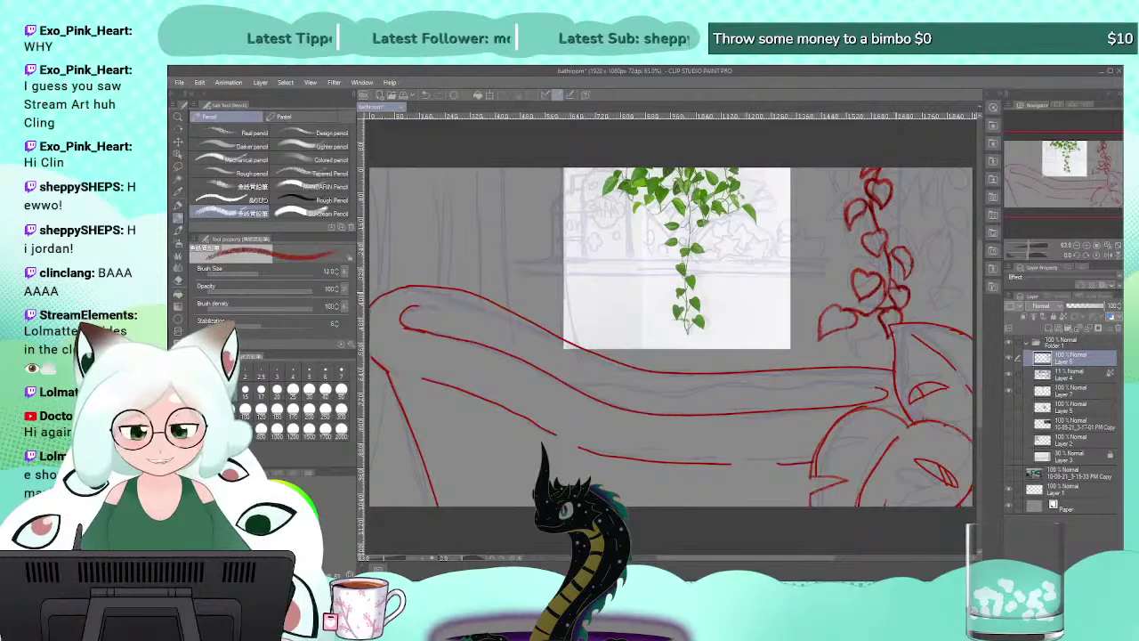
key("c")
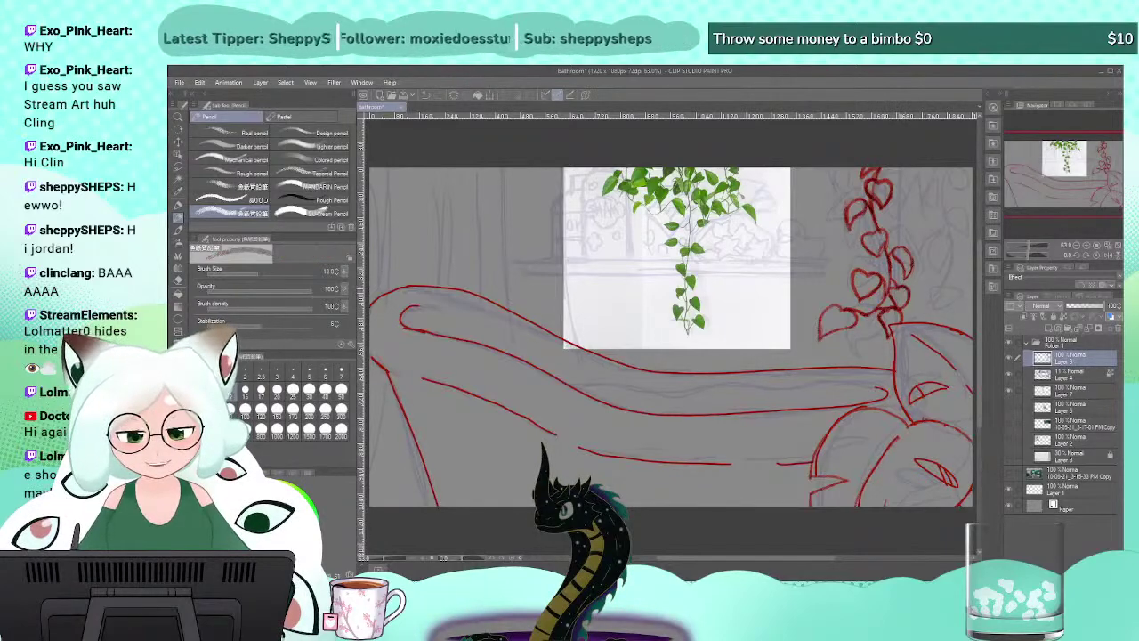
key("c")
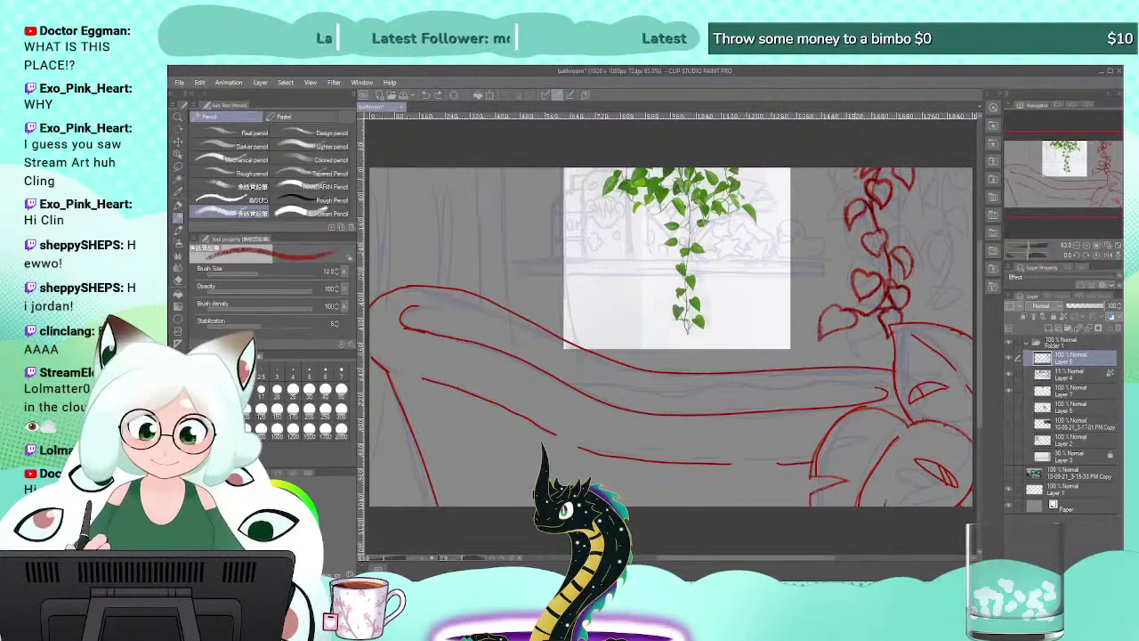
Draw leaves left of the stem along the canvas's top edge and clean up their overlapping lines with transparent colour.
mouse_move(836, 169)
left_mouse_down()
mouse_move(840, 193)
mouse_move(860, 176)
left_mouse_up()
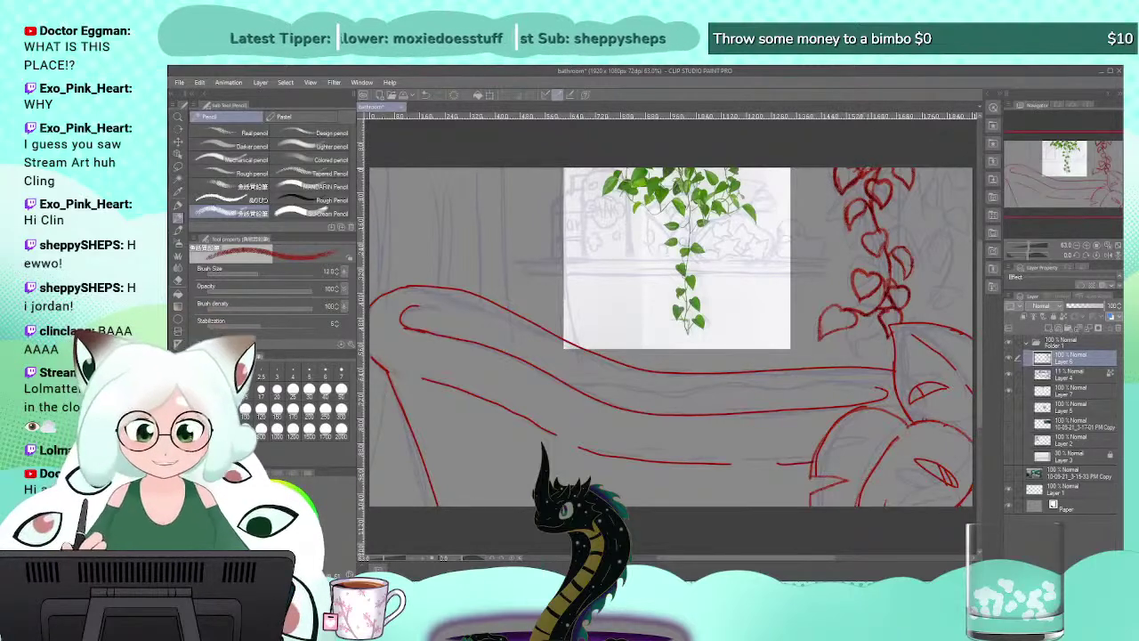
key("c")
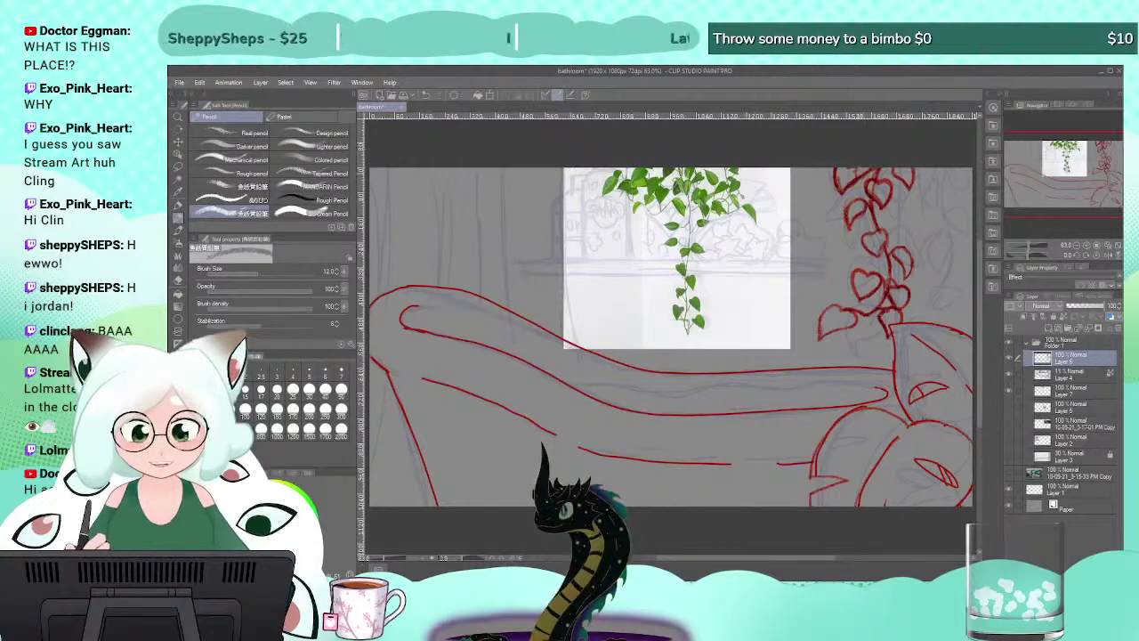
key("x")
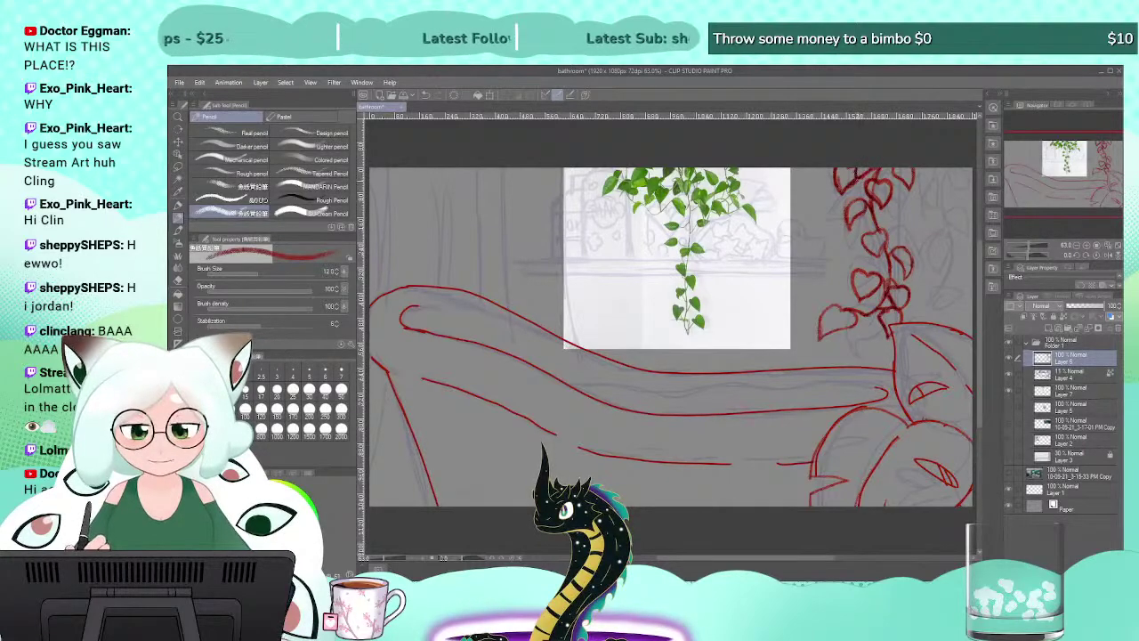
key("x")
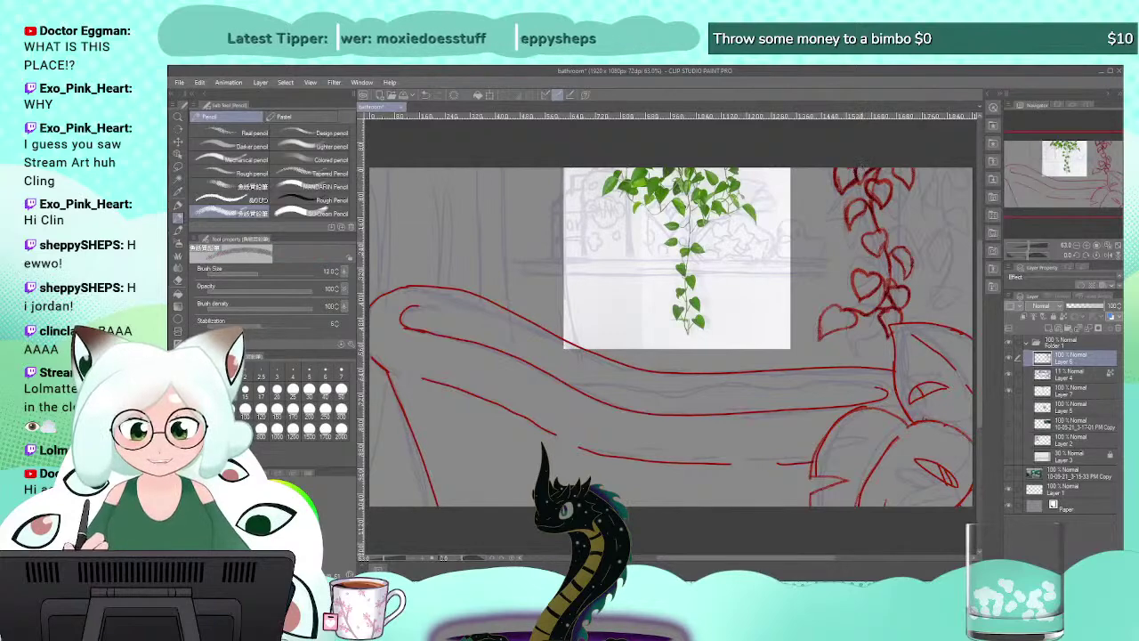
key("x")
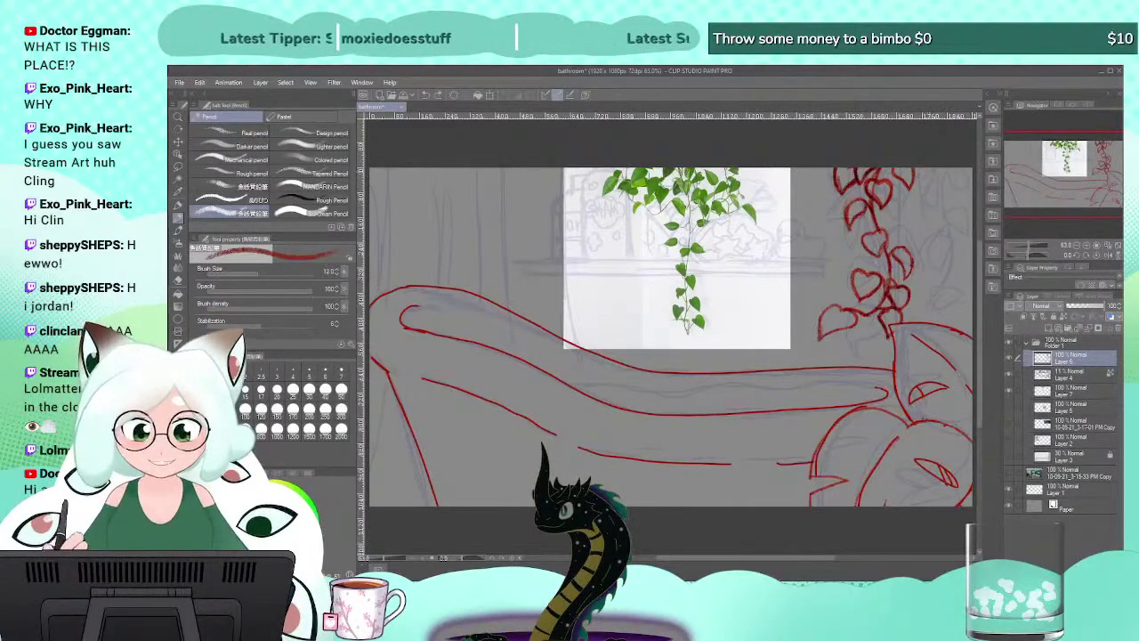
Continue the row of heart-shaped leaves along the canvas's top edge as far as its right corner.
mouse_move(927, 171)
left_mouse_down()
mouse_move(944, 205)
mouse_move(922, 192)
mouse_move(917, 178)
mouse_move(928, 173)
mouse_move(944, 205)
mouse_move(919, 194)
mouse_move(917, 169)
left_mouse_up()
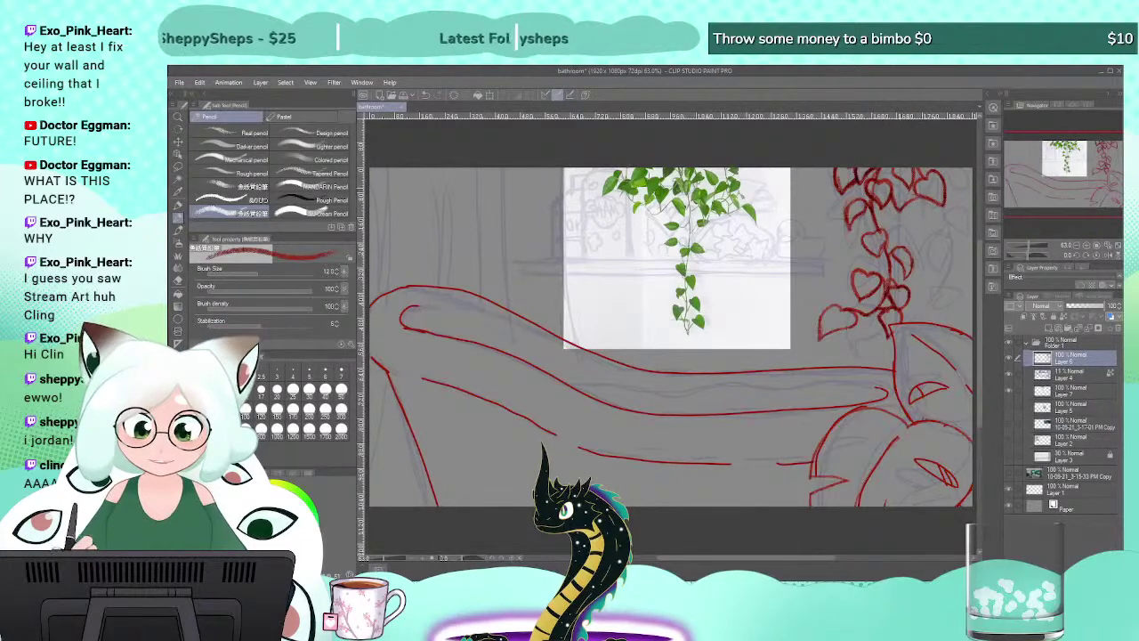
mouse_move(957, 169)
left_mouse_down()
mouse_move(964, 192)
mouse_move(971, 185)
mouse_move(938, 174)
left_mouse_up()
key("ctrl+z")
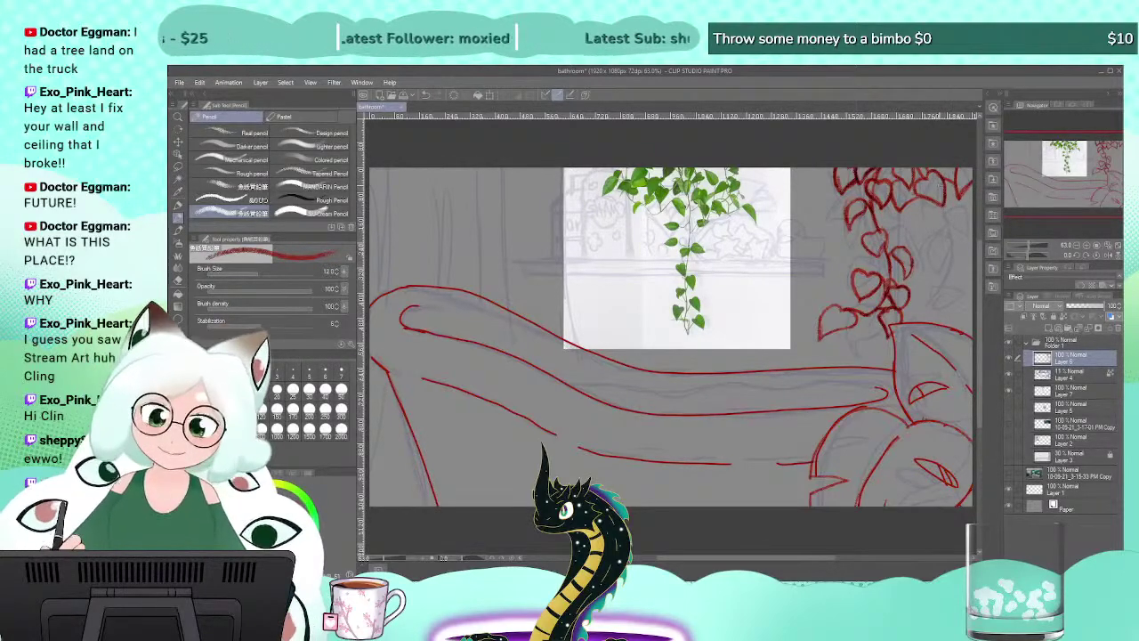
Draw heart-shaped leaves hanging below the top row, between the main stem and the canvas's right edge.
left_click_drag(919, 196, 950, 217)
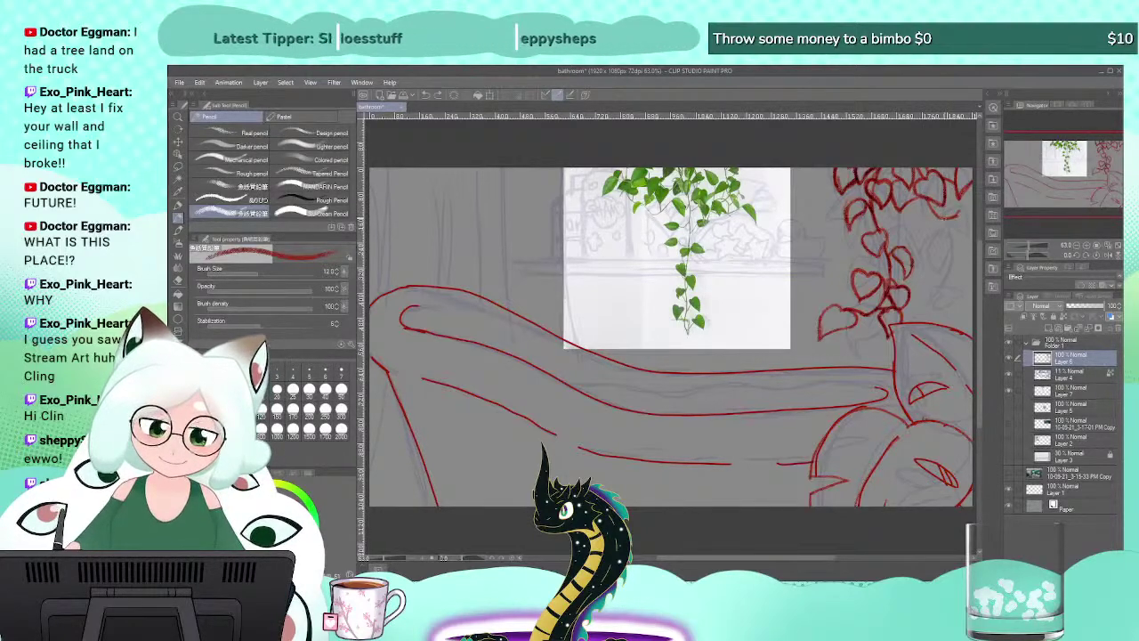
mouse_move(945, 215)
left_mouse_down()
mouse_move(964, 215)
mouse_move(969, 237)
left_mouse_up()
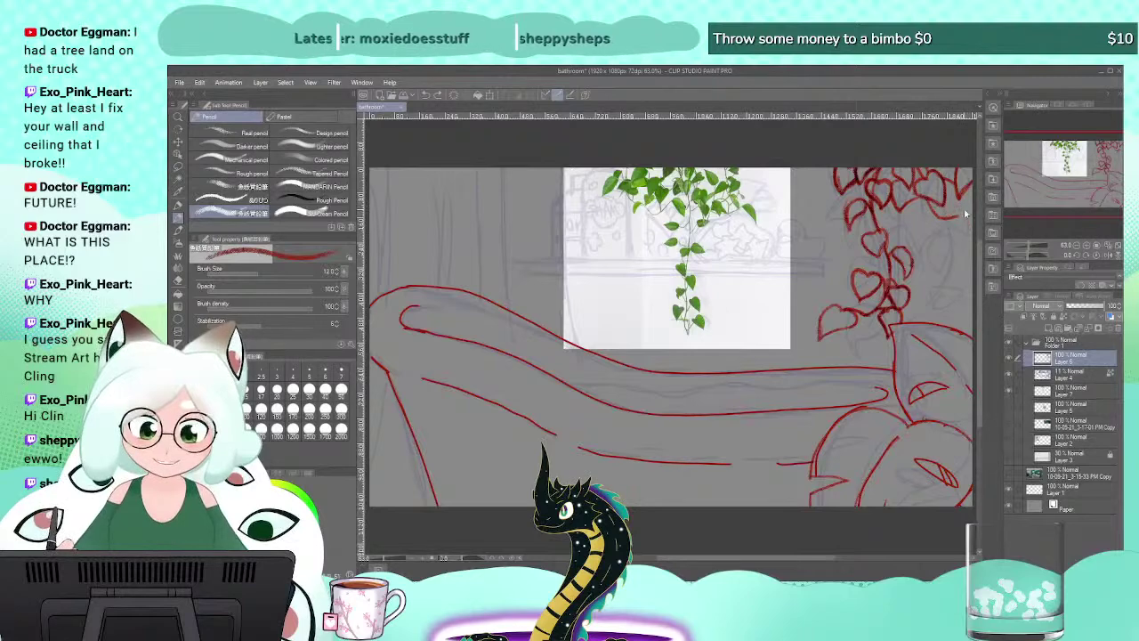
left_click_drag(957, 216, 943, 248)
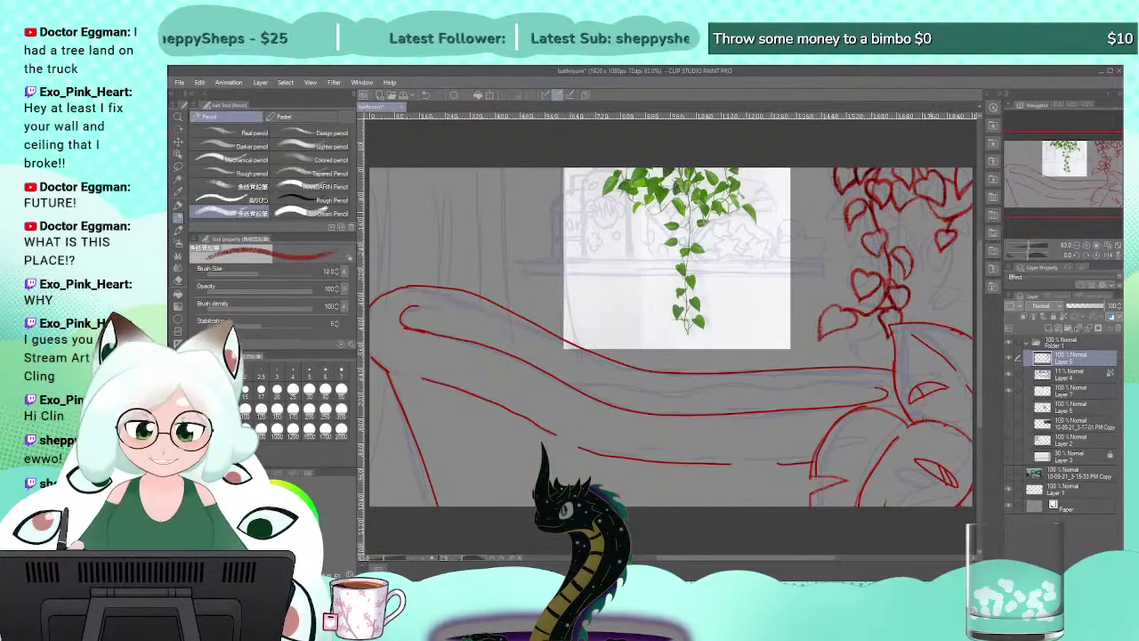
left_click_drag(936, 209, 921, 215)
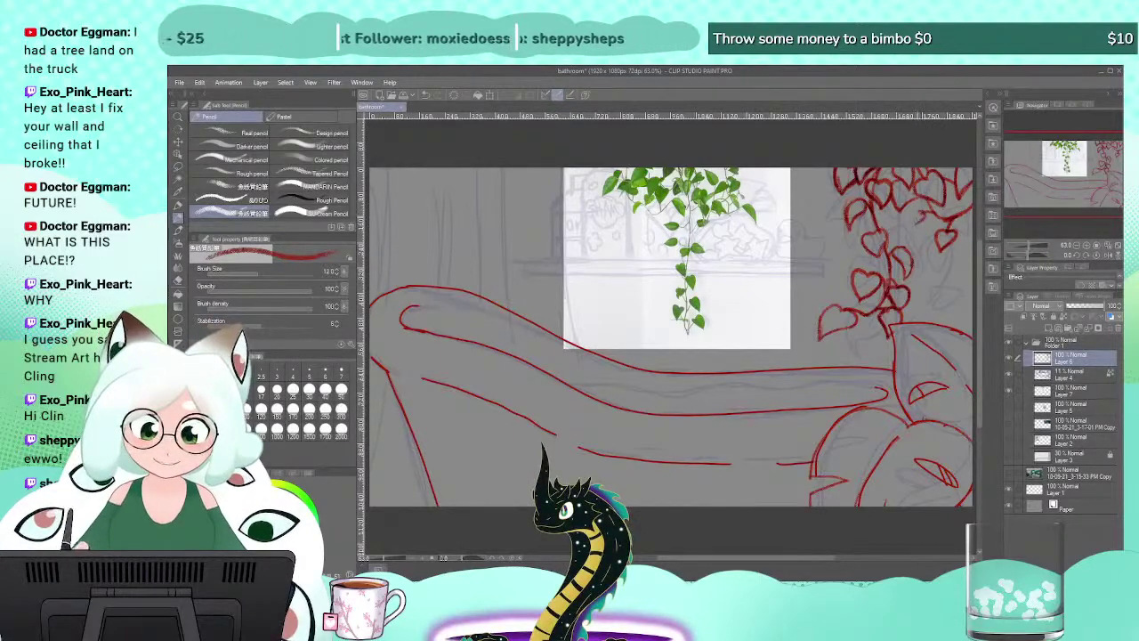
mouse_move(908, 230)
left_mouse_down()
mouse_move(906, 217)
mouse_move(920, 214)
left_mouse_up()
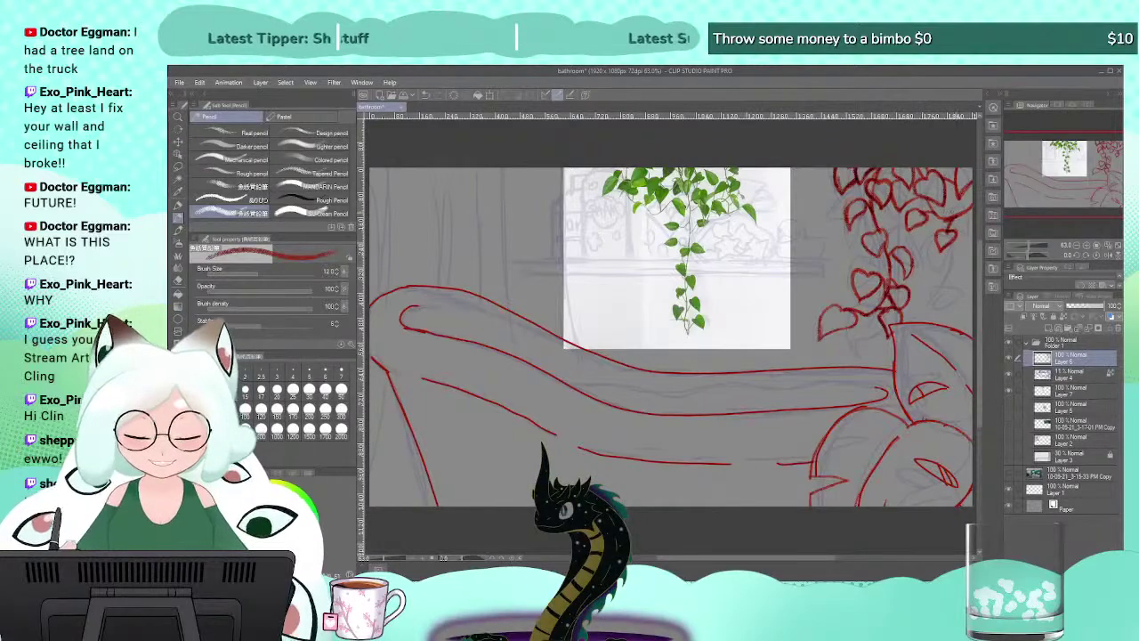
left_click_drag(947, 225, 944, 200)
key("ctrl+z")
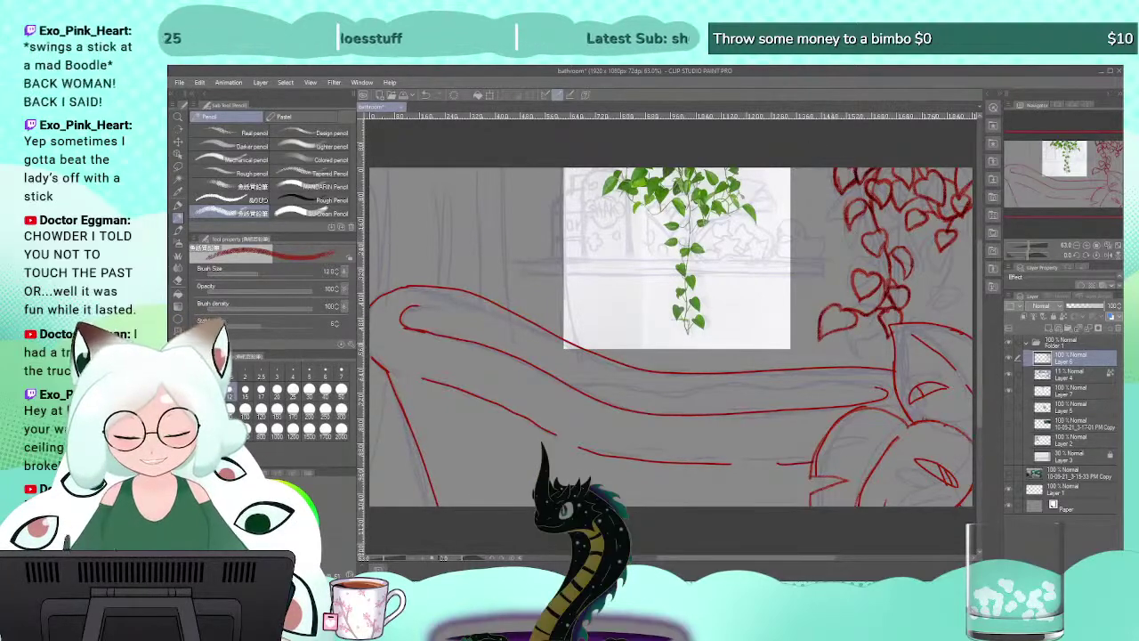
Hide the faint sketch layer and touch up the stem between the vine's upper leaves.
left_click(1008, 375)
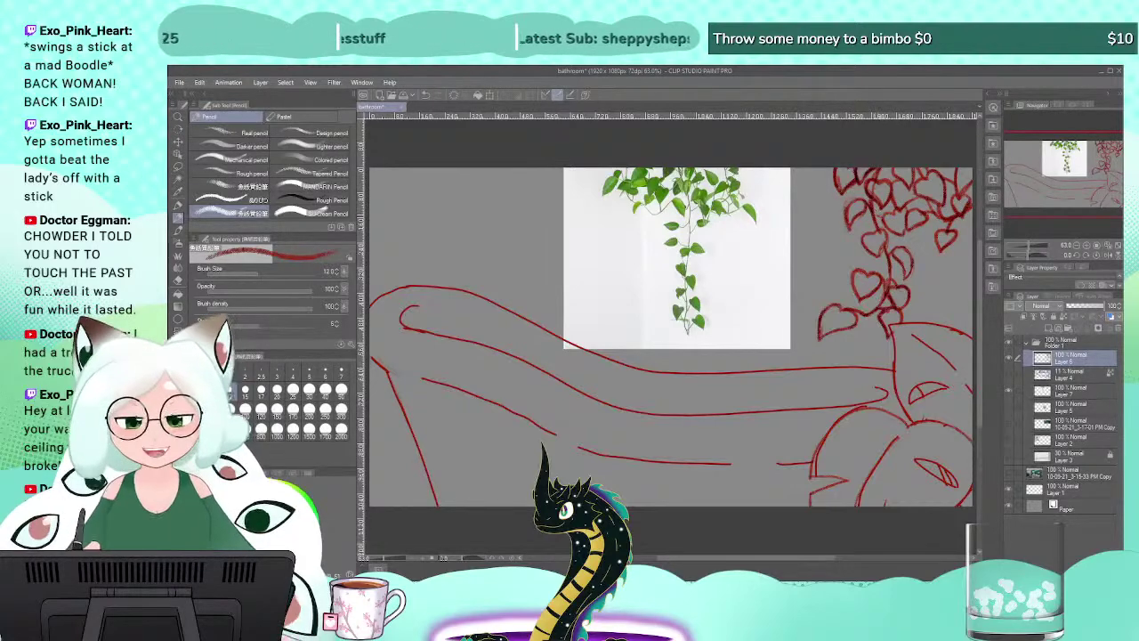
mouse_move(878, 216)
left_mouse_down()
mouse_move(879, 233)
mouse_move(893, 212)
mouse_move(874, 226)
mouse_move(894, 233)
left_mouse_up()
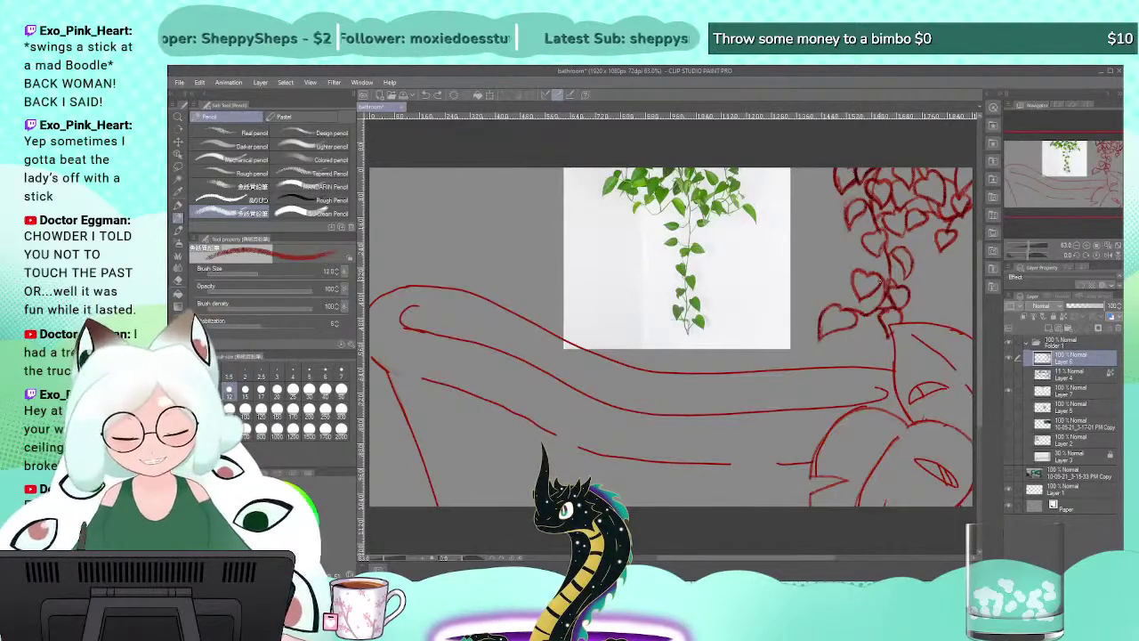
key("p")
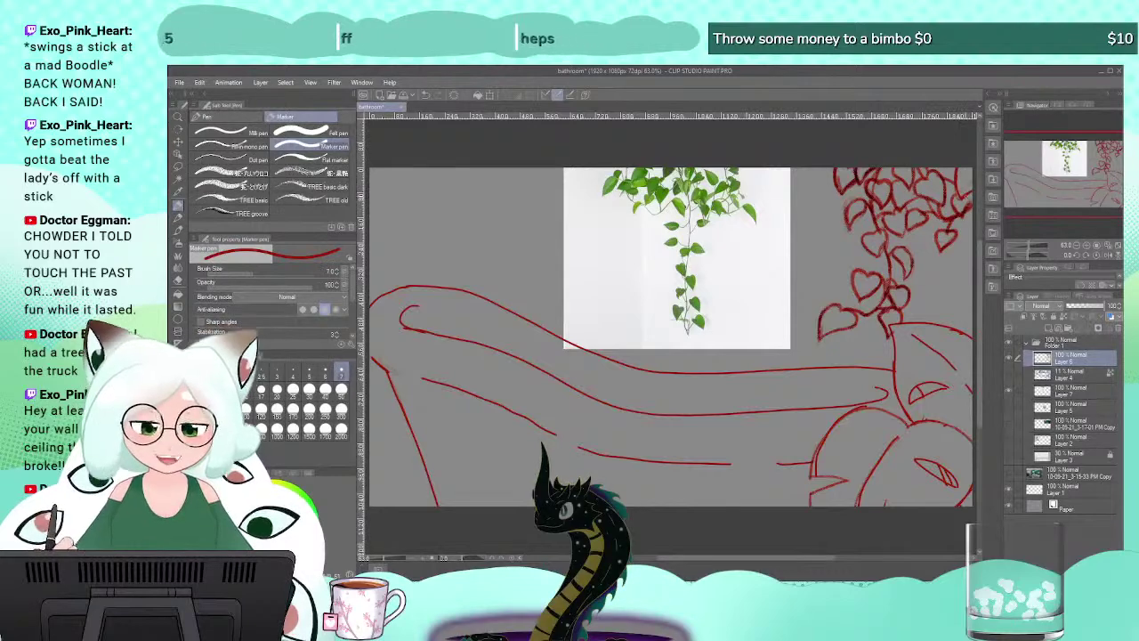
key("p")
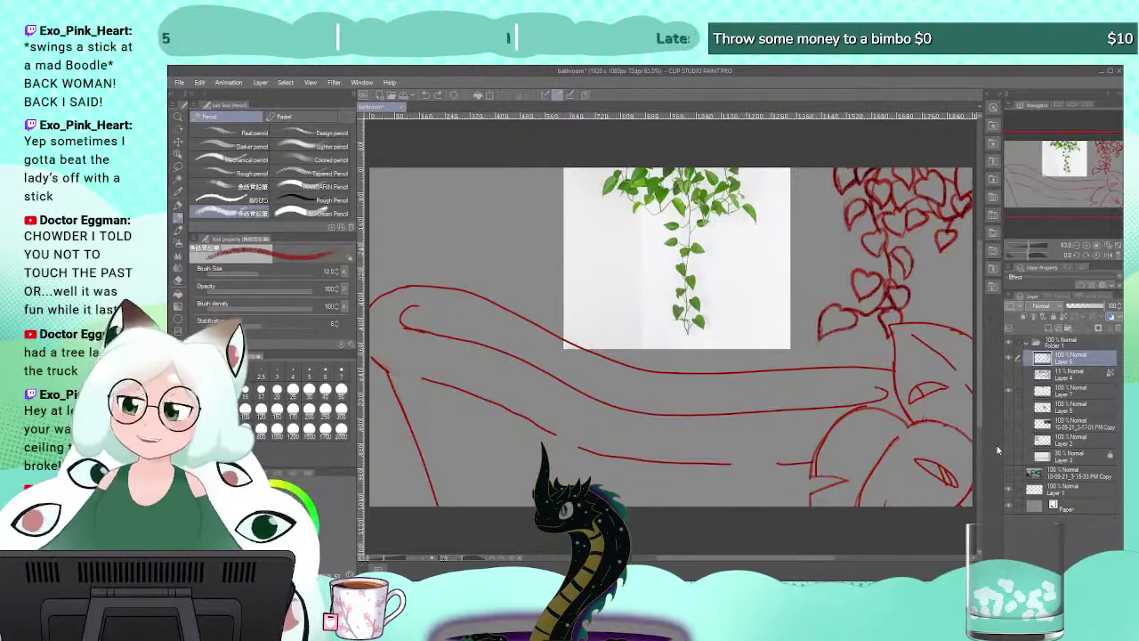
Hide the plant reference photo and show the faint sketch layer again.
left_click(1009, 392)
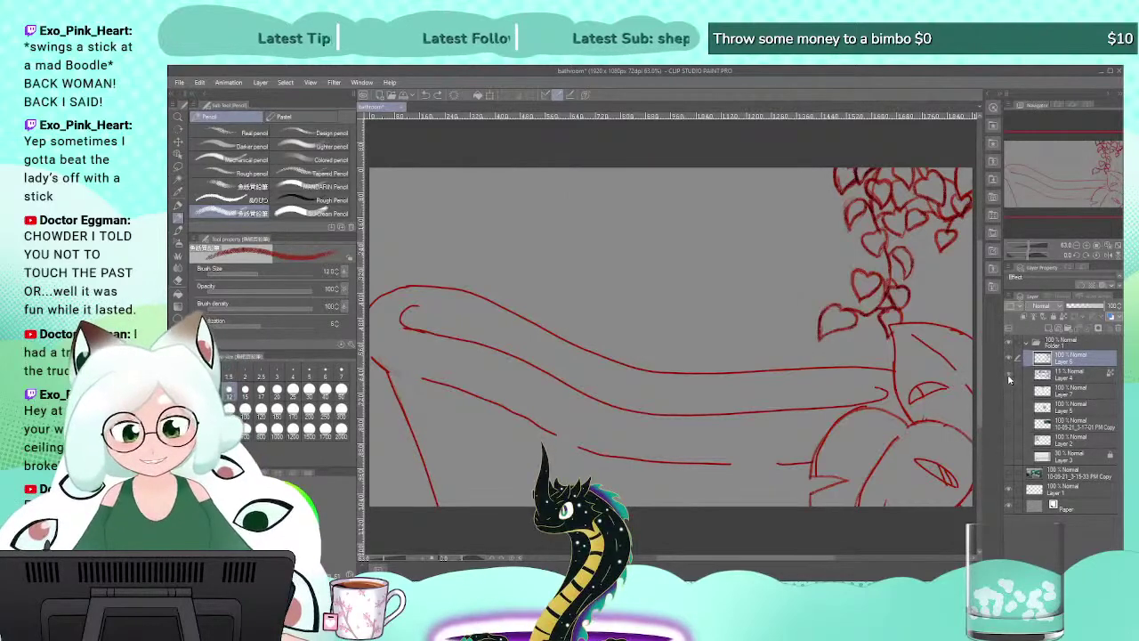
left_click(1009, 377)
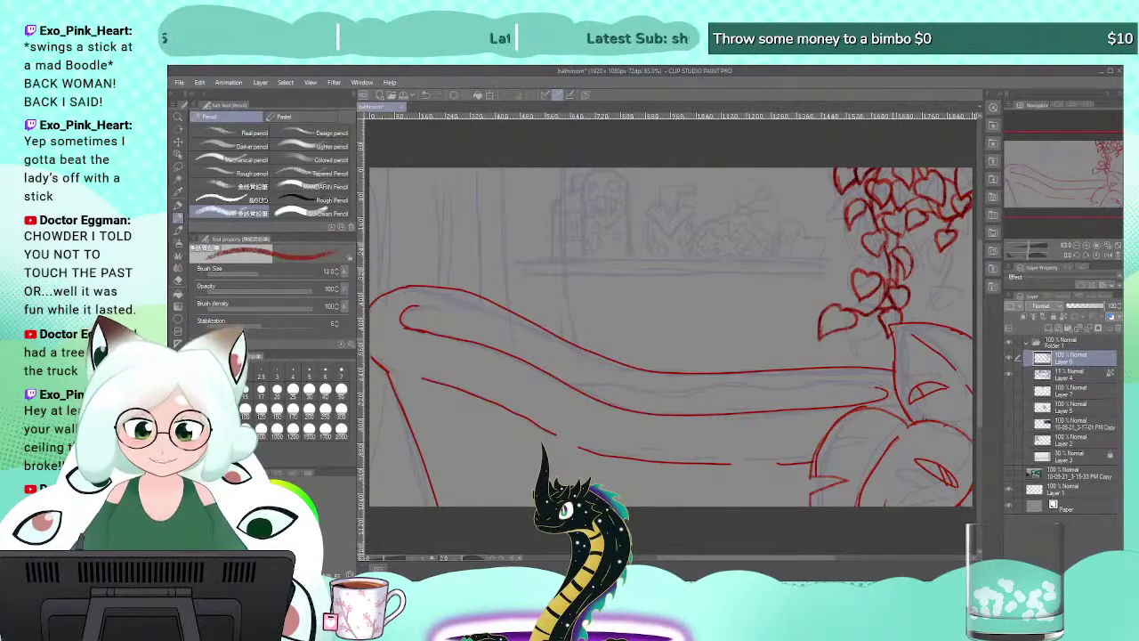
left_click(1009, 389)
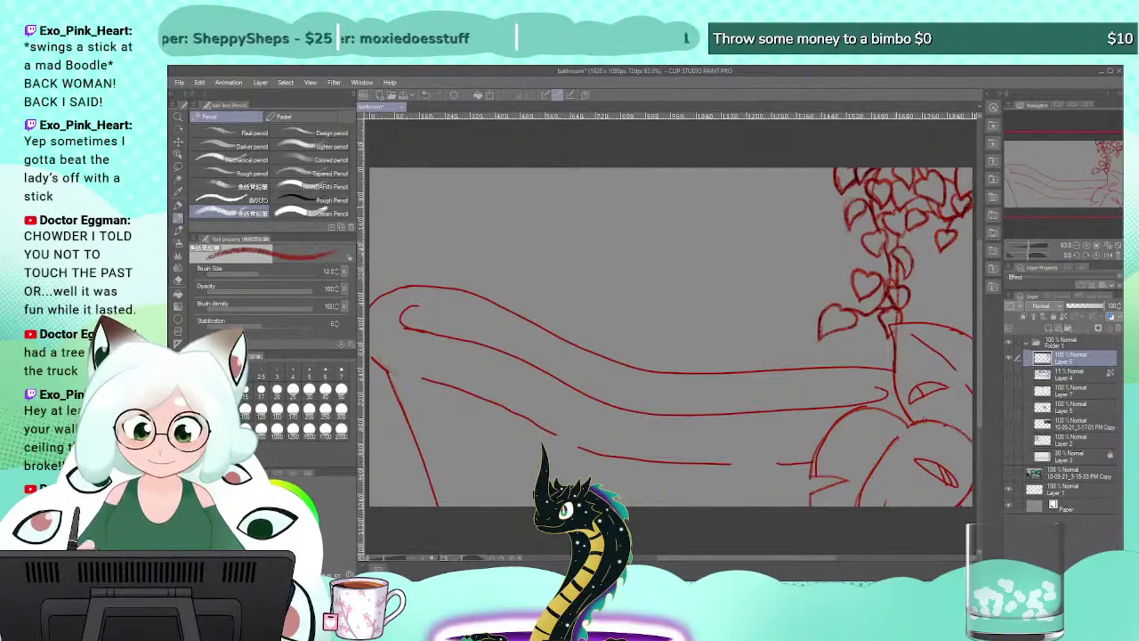
left_click(1008, 375)
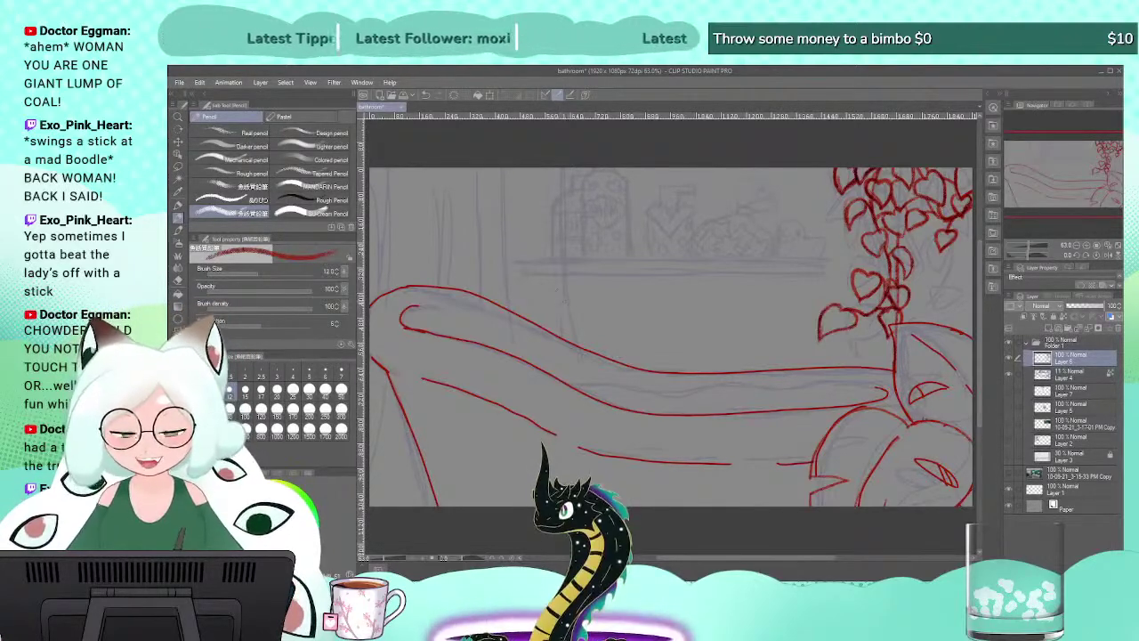
Draw a small circle at each end of the sketched shelf above the bathtub.
left_click_drag(583, 361, 563, 169)
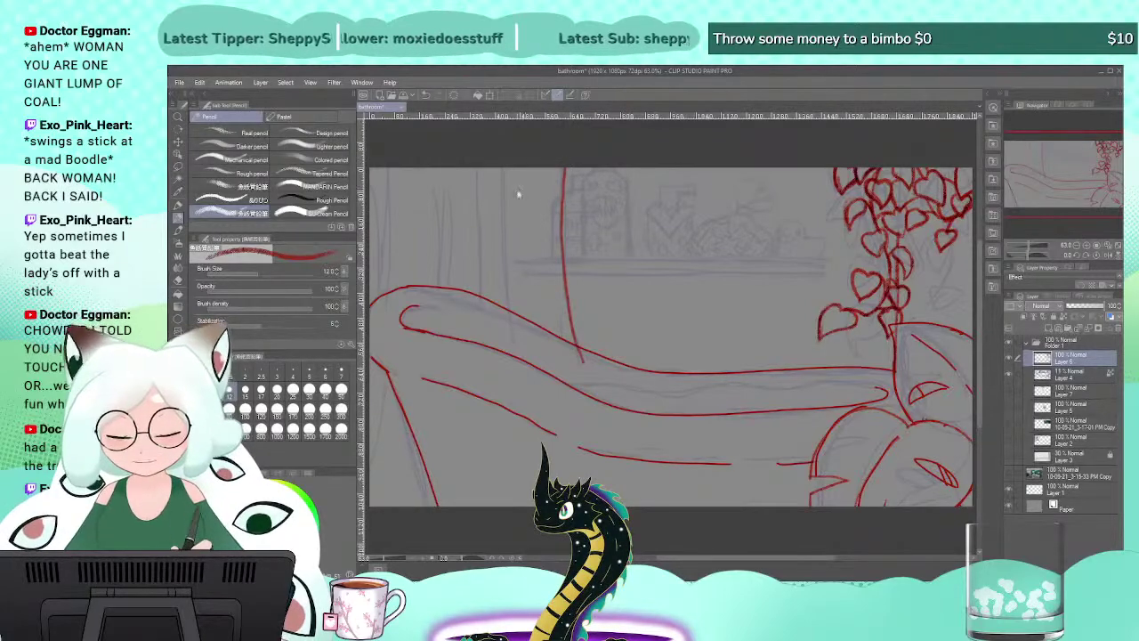
key("ctrl+z")
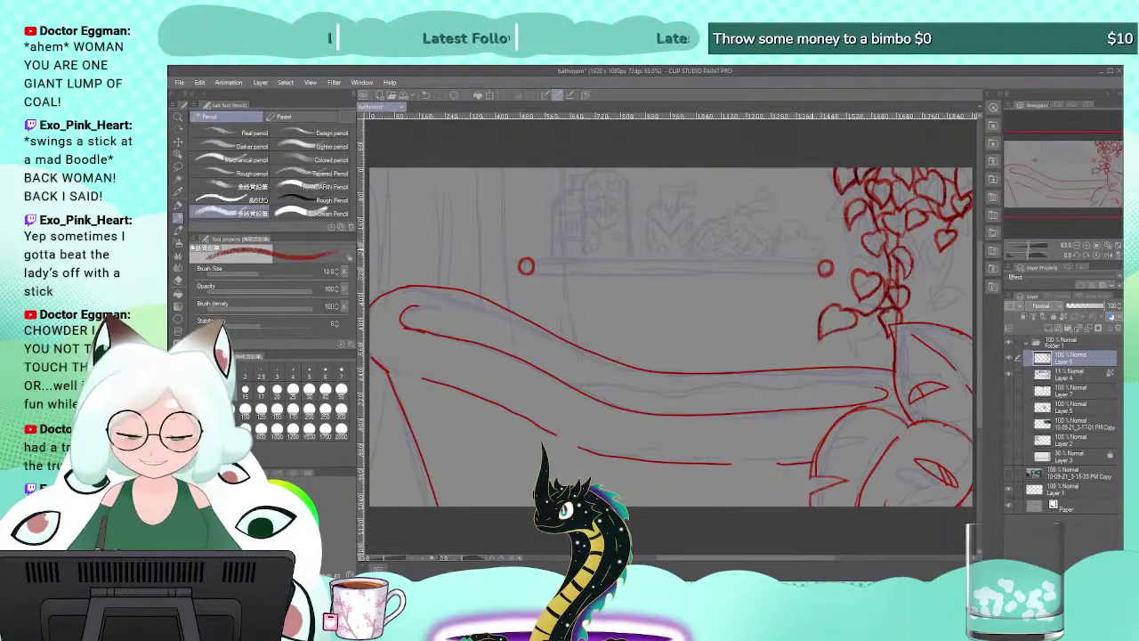
mouse_move(833, 260)
left_mouse_down()
mouse_move(838, 272)
mouse_move(833, 260)
left_mouse_up()
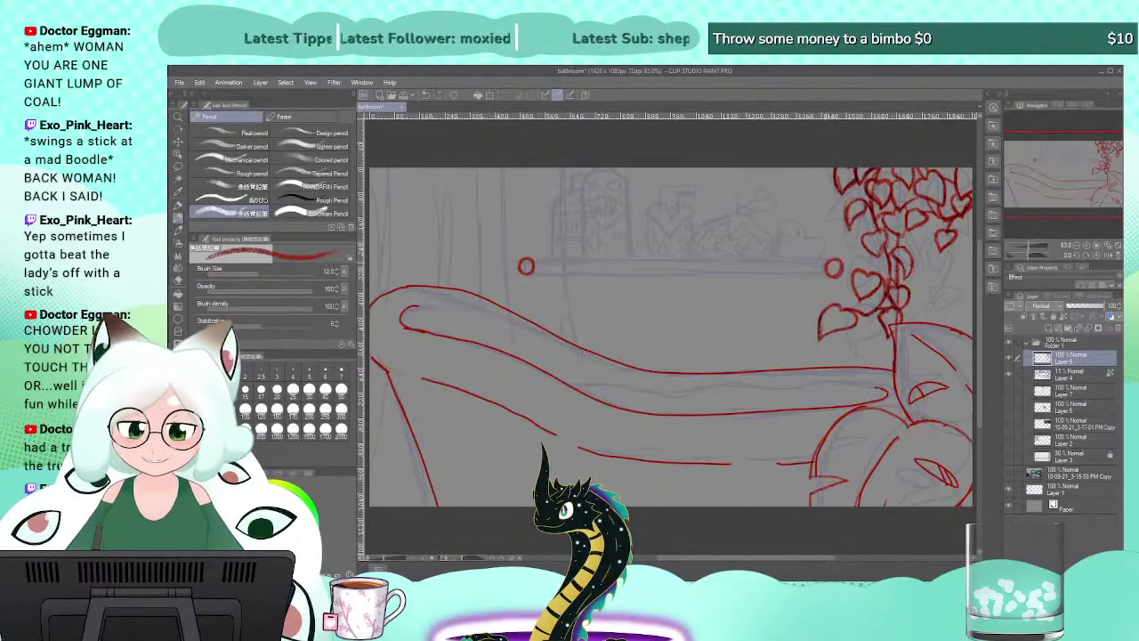
left_click_drag(462, 559, 474, 559)
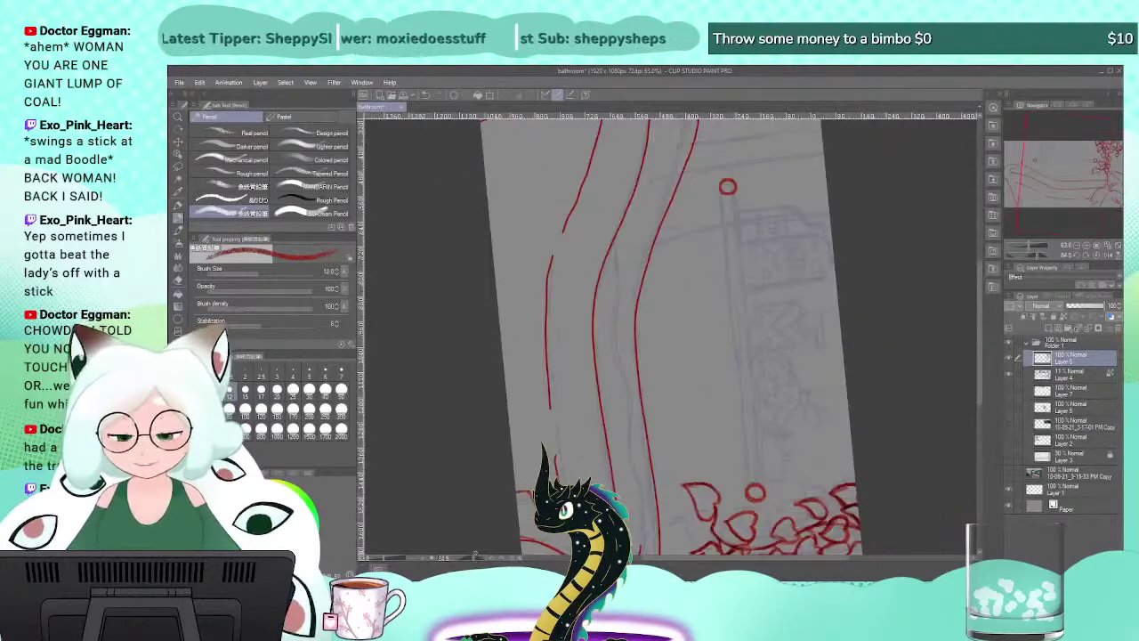
left_click(449, 561)
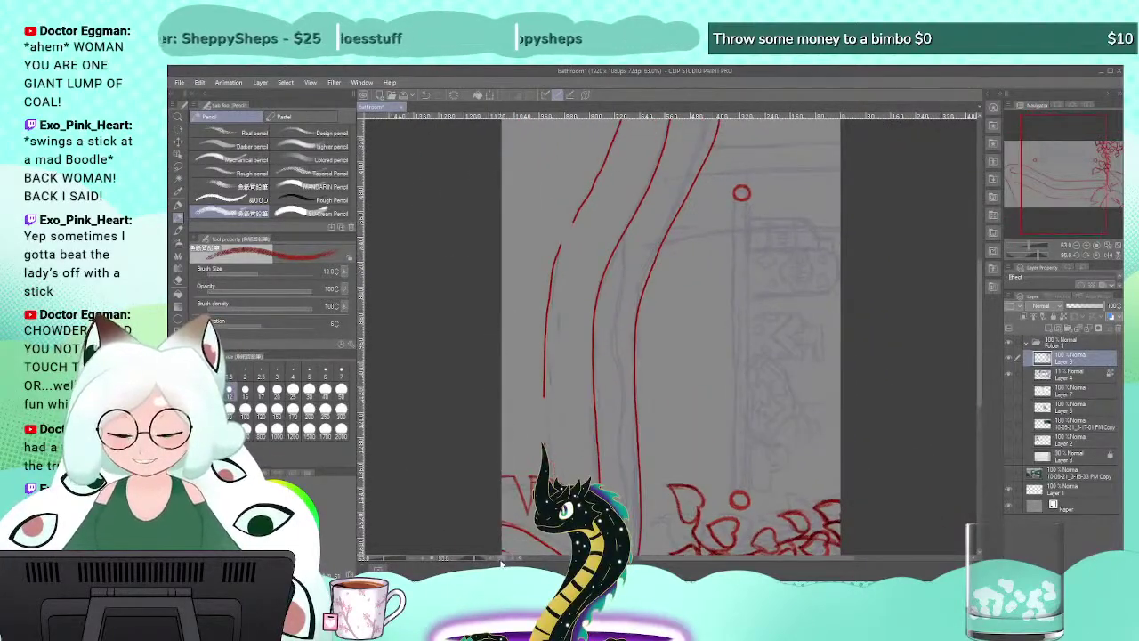
left_click_drag(744, 201, 746, 352)
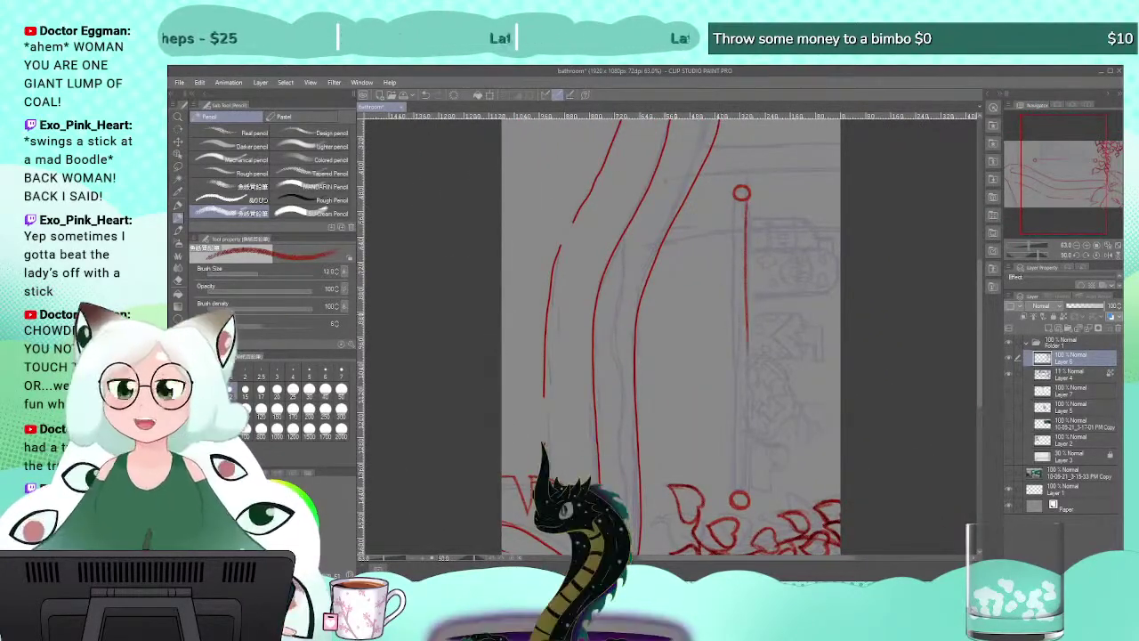
key("ctrl+z")
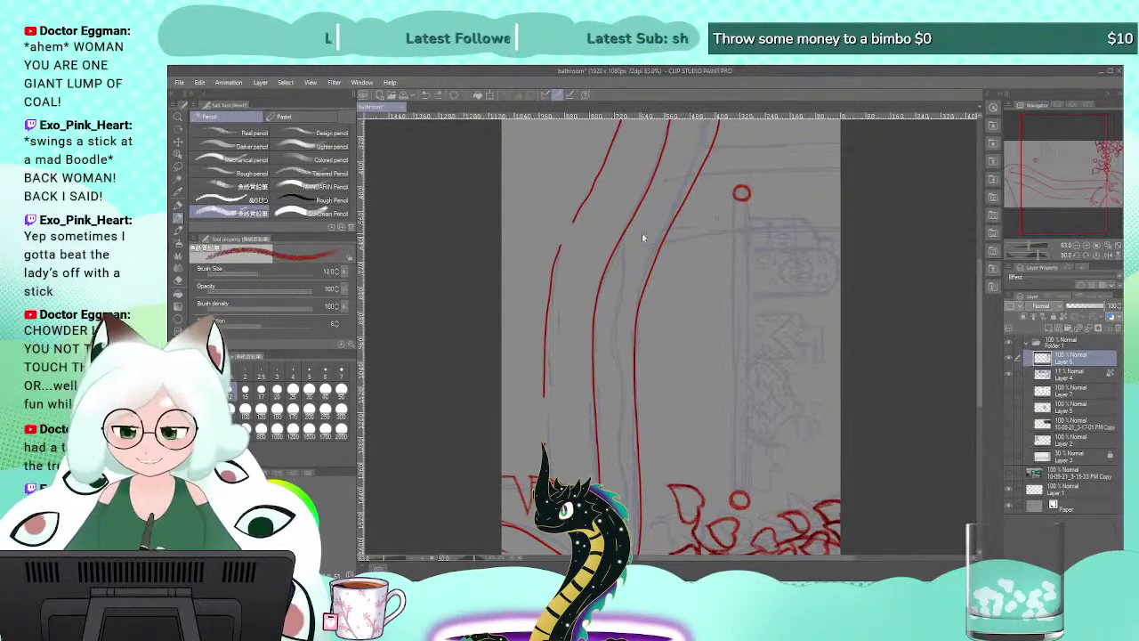
left_click(507, 558)
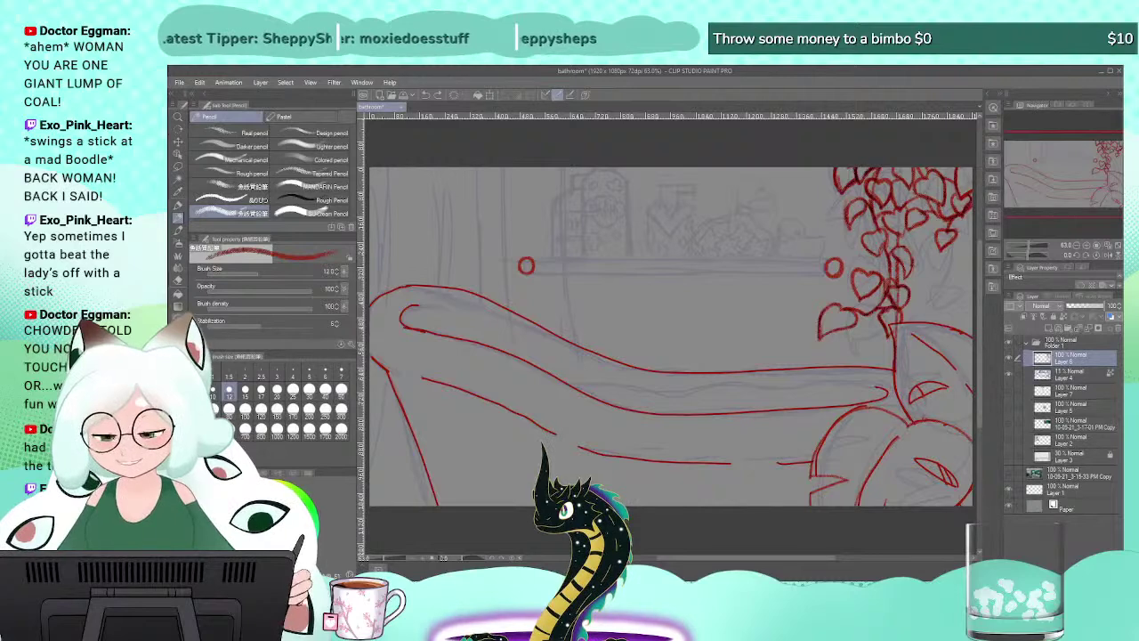
Draw a thin rectangle with unrounded corners along the sketched shelf, spanning the two end circles.
left_click(178, 318)
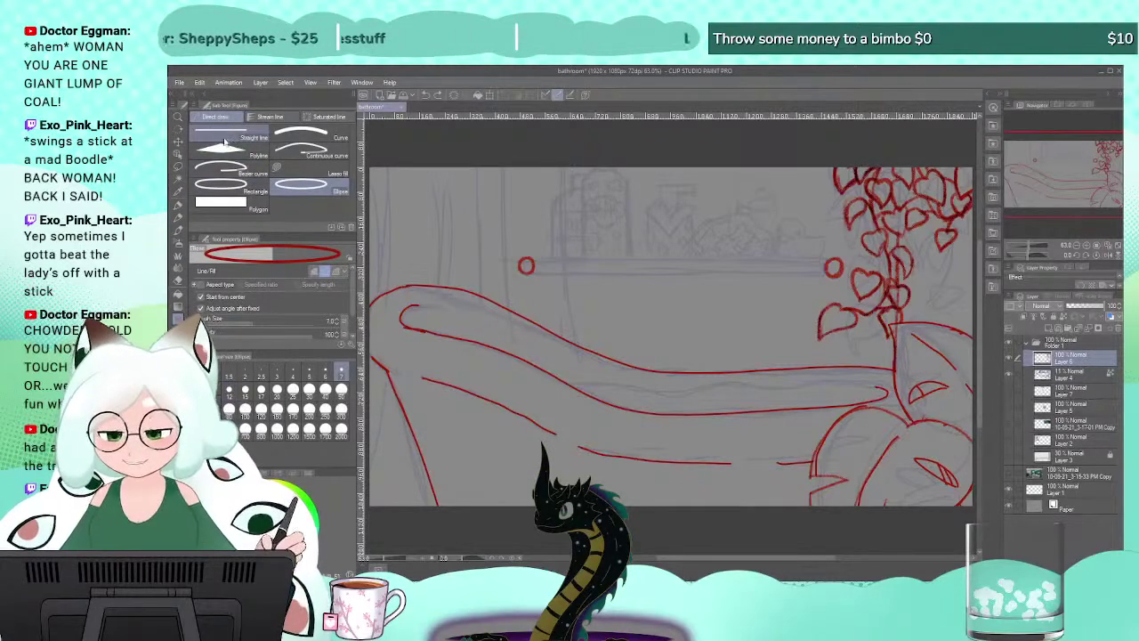
left_click(223, 150)
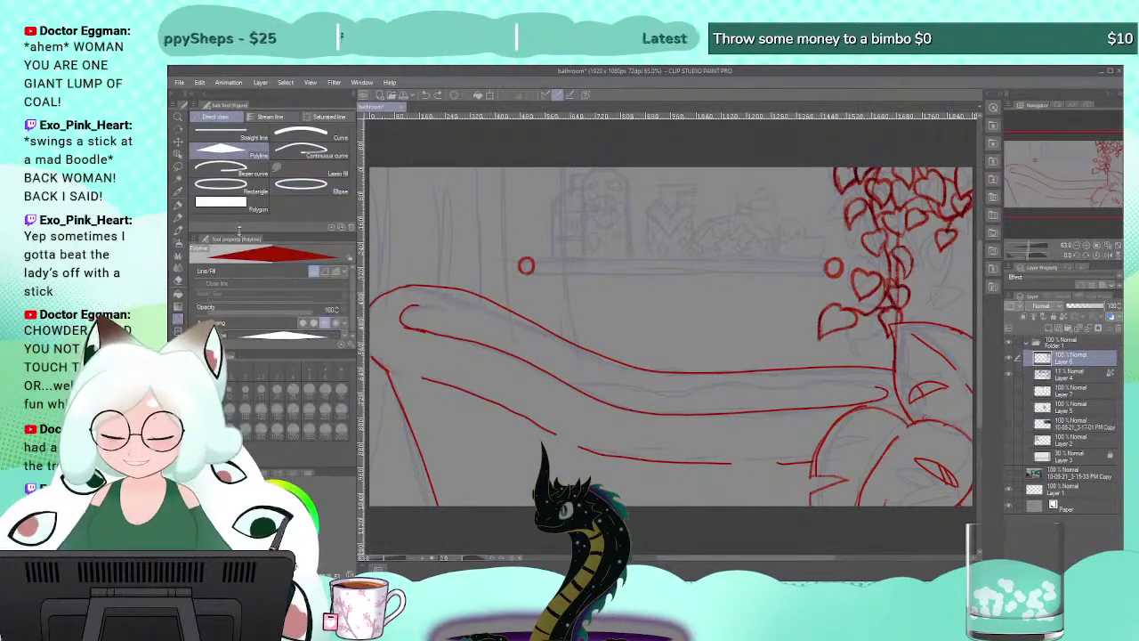
left_click(221, 184)
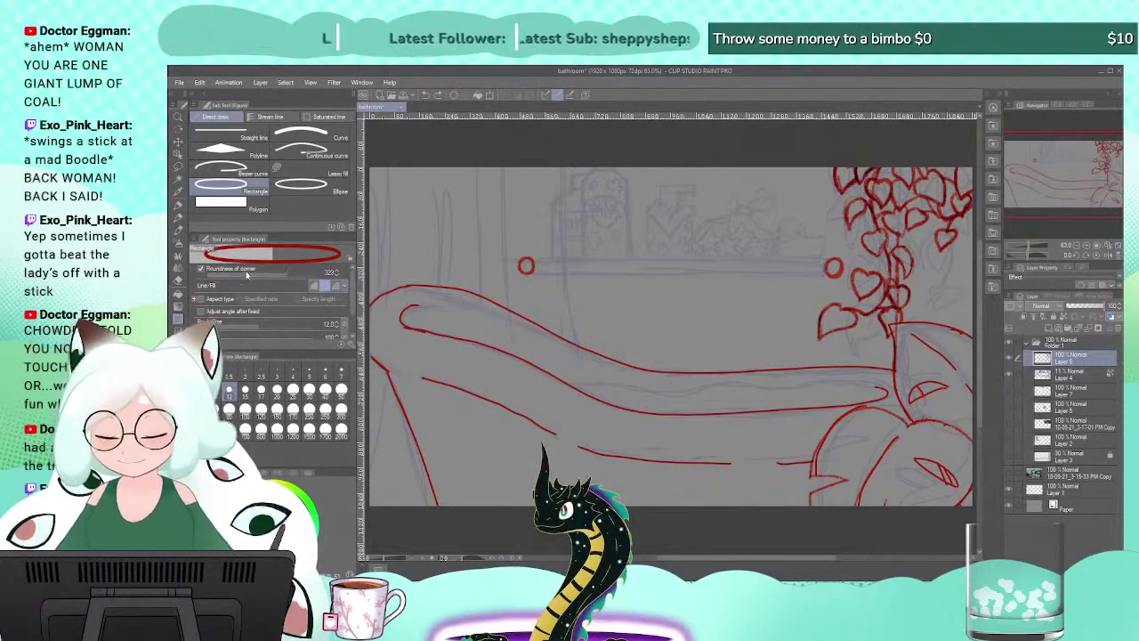
left_click(202, 269)
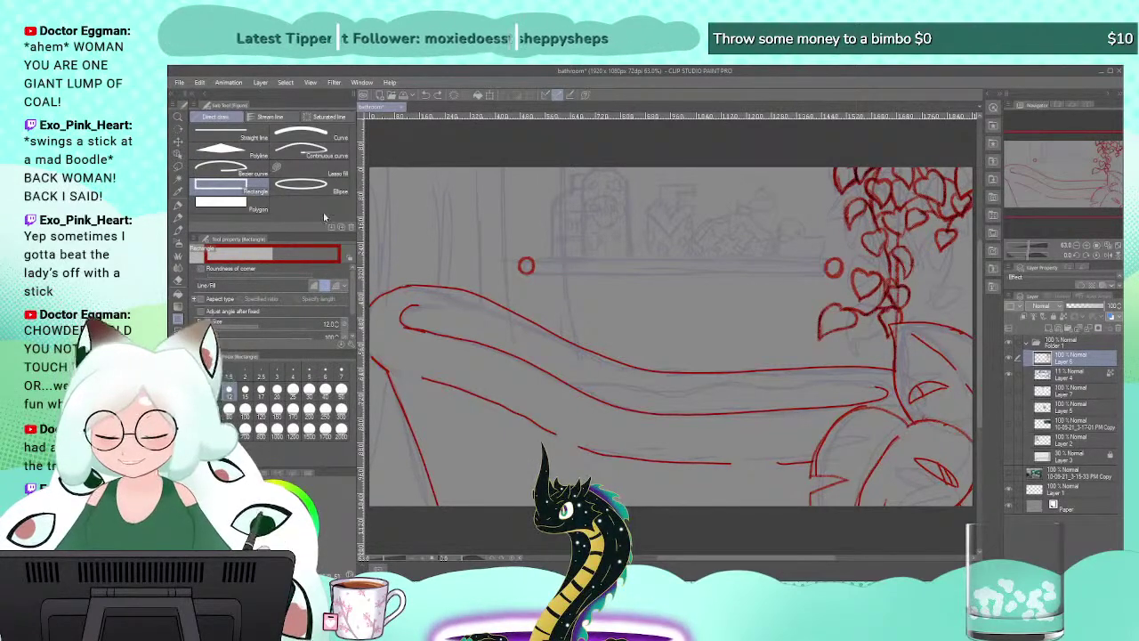
left_click_drag(827, 272, 531, 260)
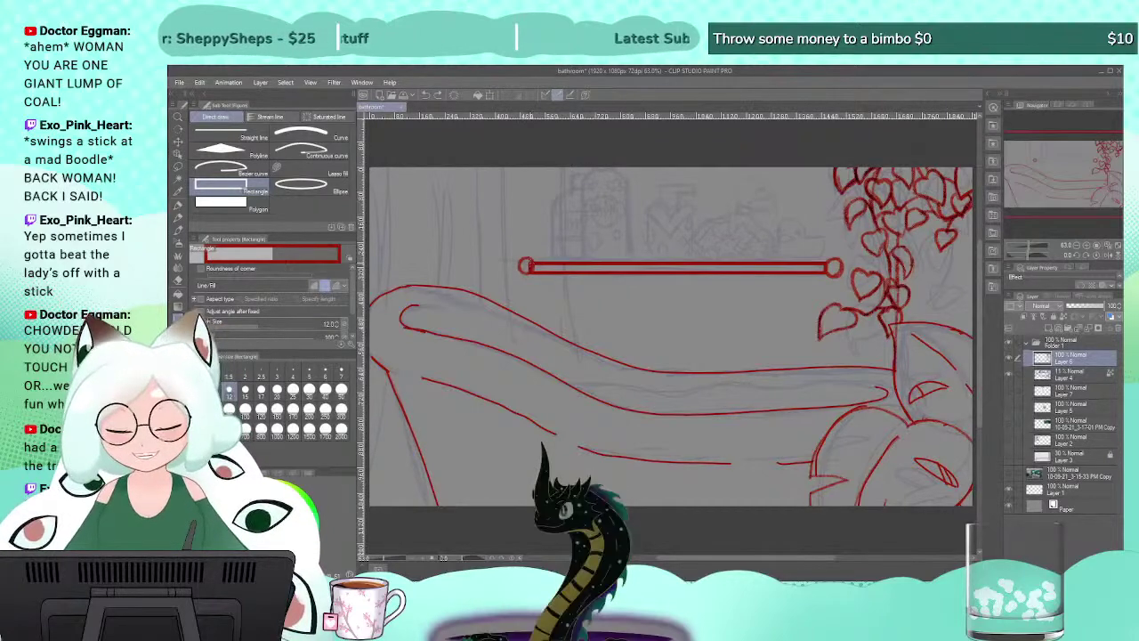
key("ctrl+z")
left_click_drag(833, 274, 521, 259)
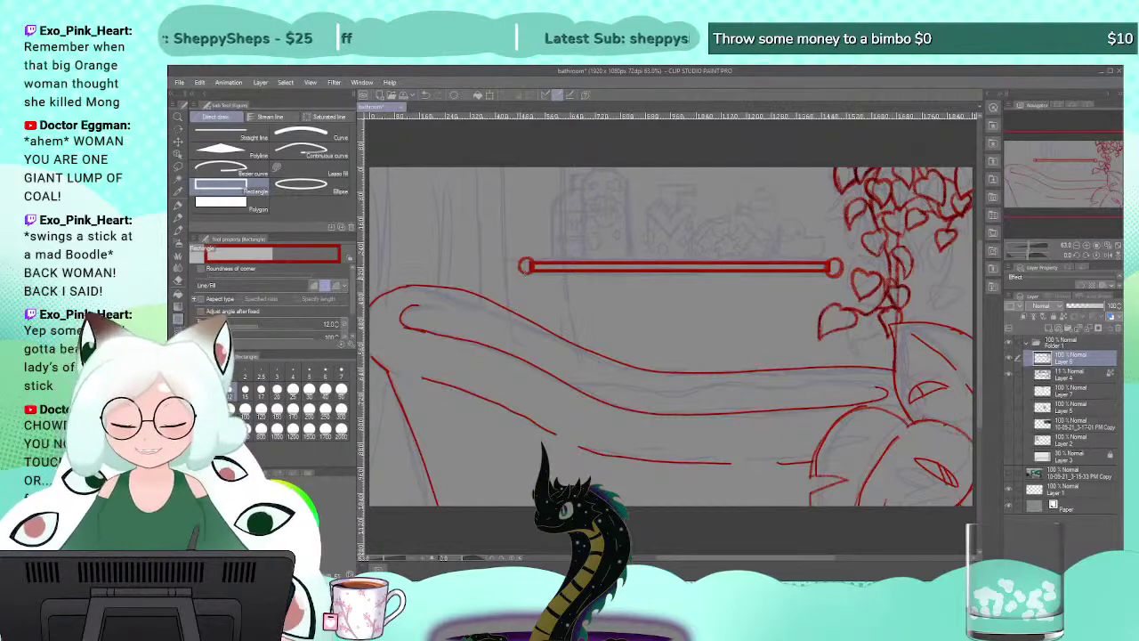
Erase the overlapping circles at both ends of the shelf with the pencil at brush size 50.
key("p")
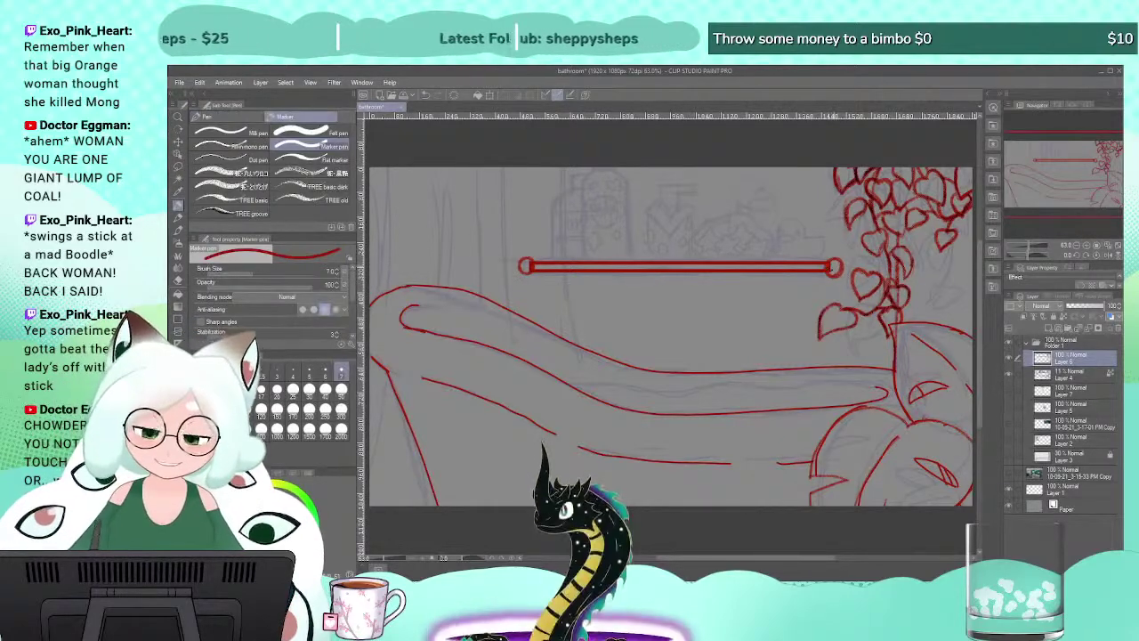
key("p")
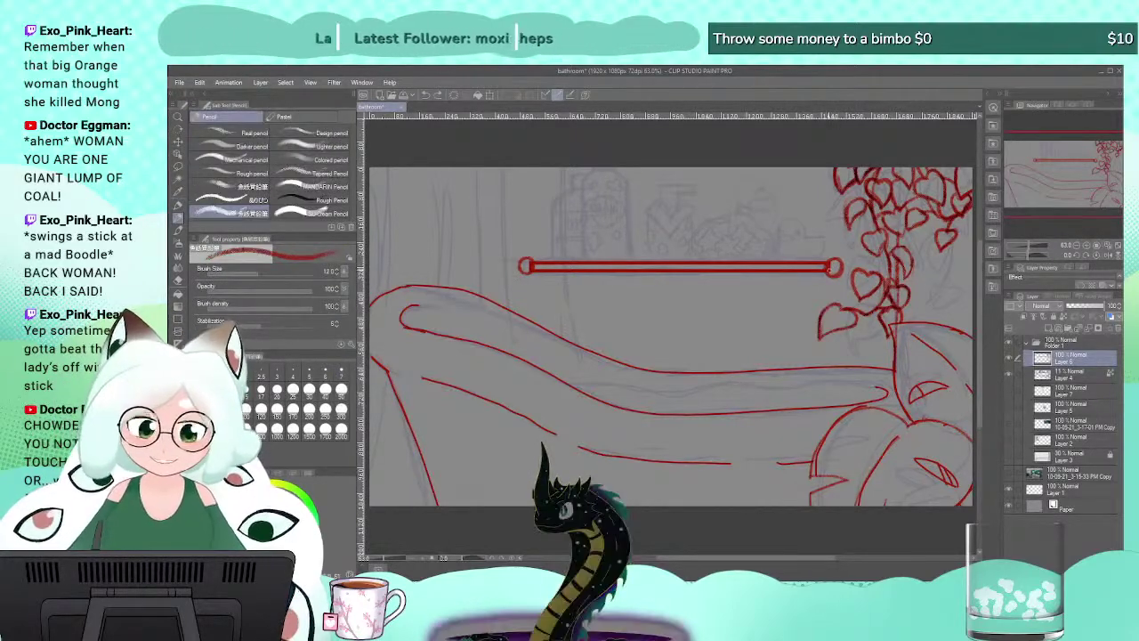
key("bracketright")
key("bracketright")
key("bracketright")
key("bracketright")
key("bracketright")
key("bracketright")
key("bracketright")
left_click_drag(835, 265, 840, 274)
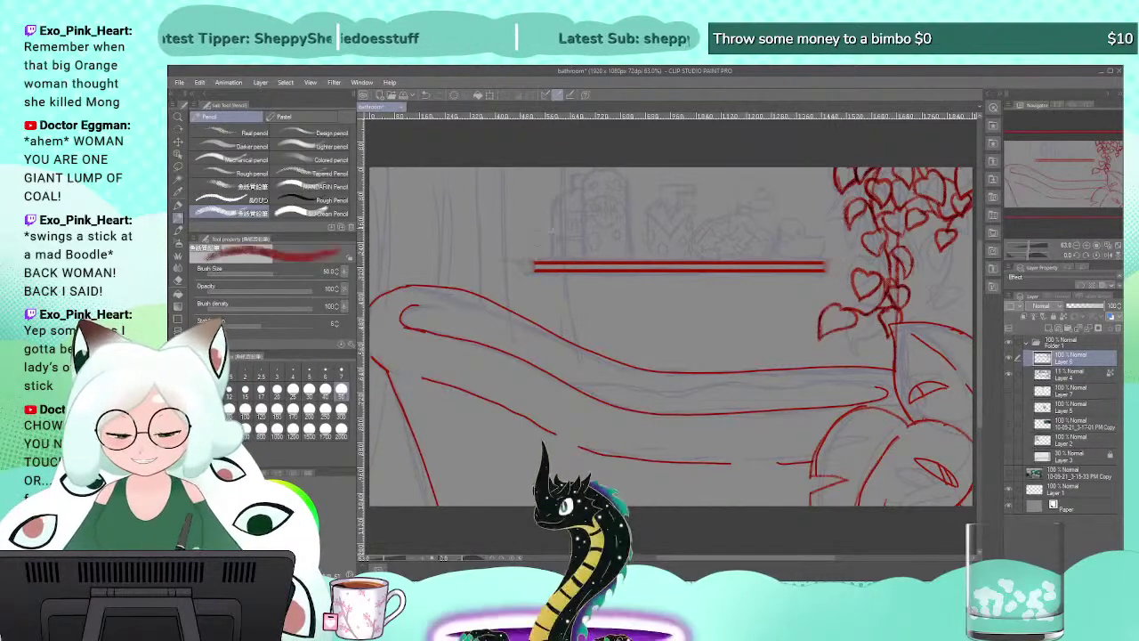
Redraw a small circle at each end of the shelf with the pencil at brush size 15.
key("bracketleft")
key("bracketleft")
key("bracketleft")
key("bracketleft")
key("bracketleft")
key("bracketleft")
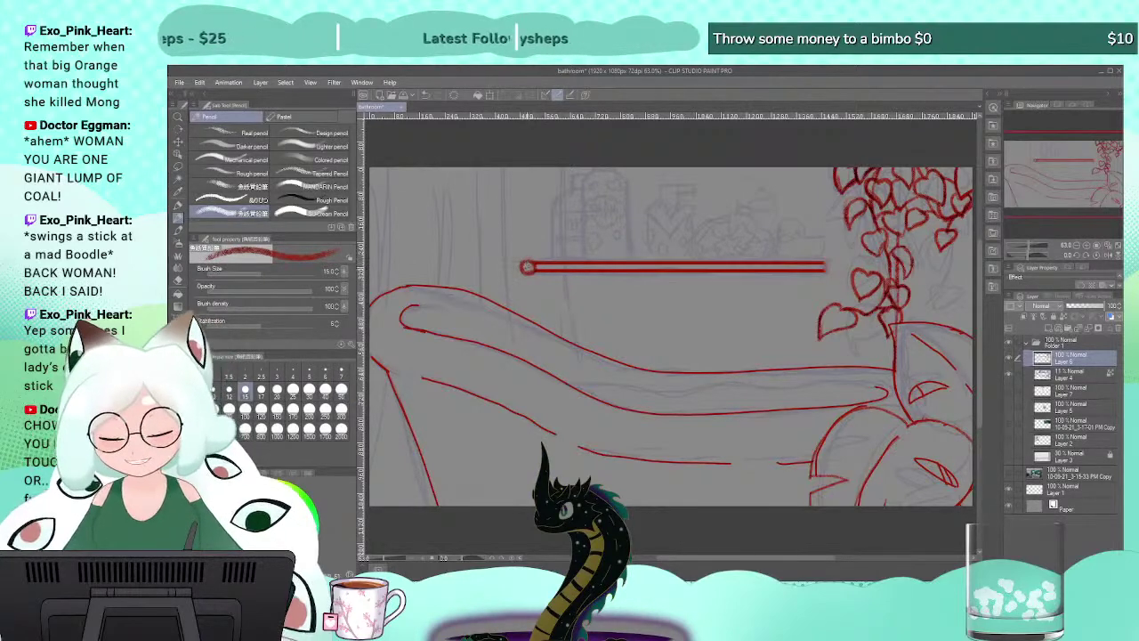
key("bracketright")
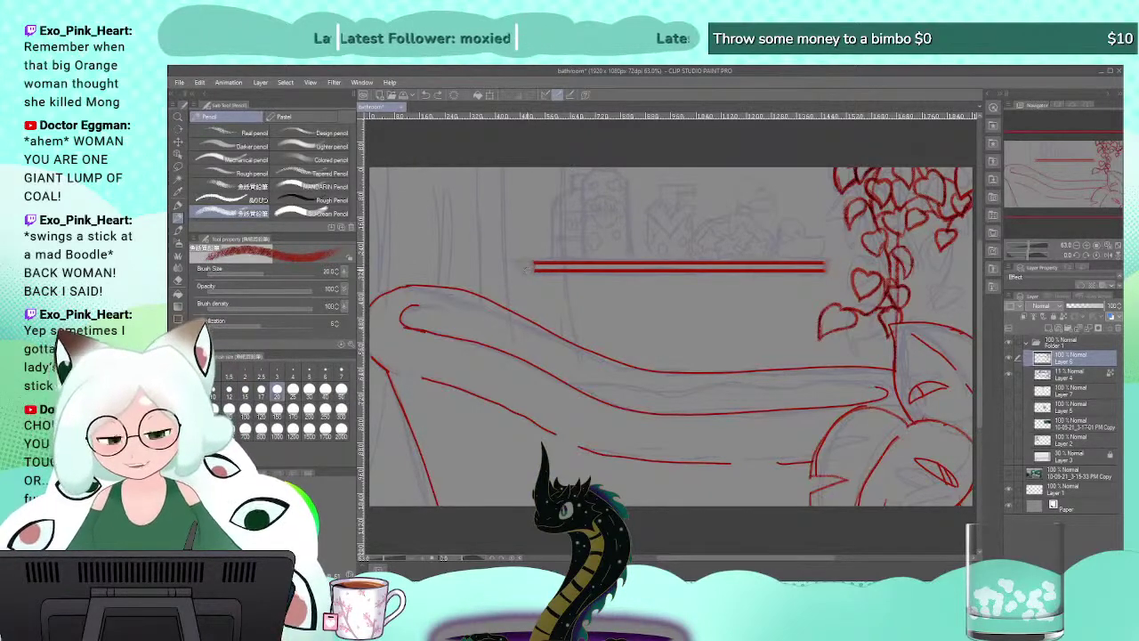
key("bracketleft")
key("bracketleft")
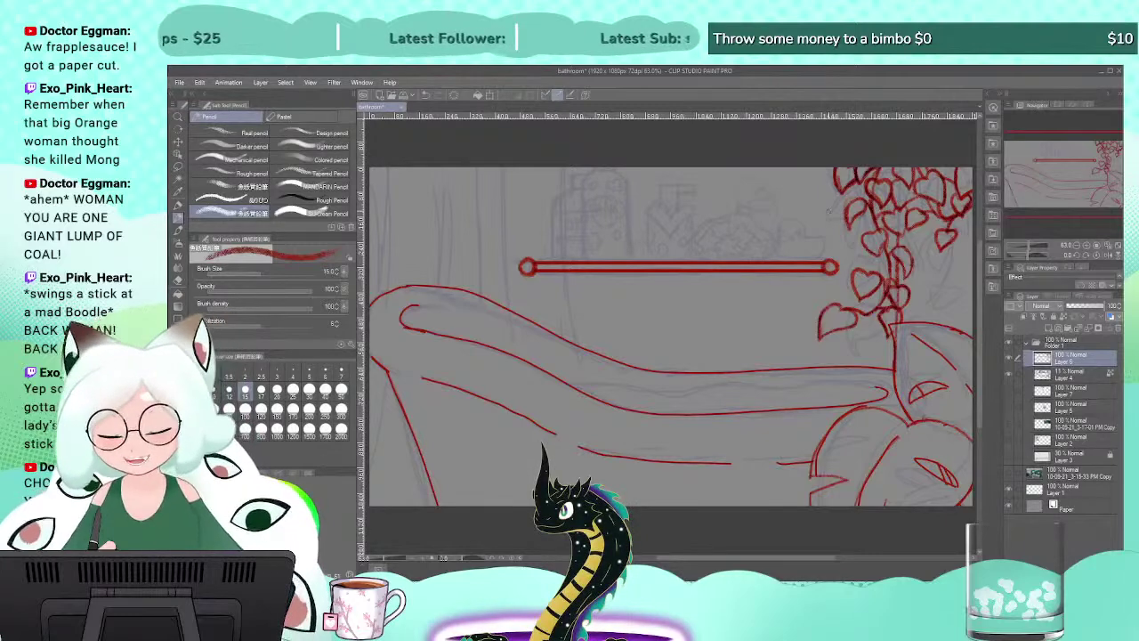
mouse_move(585, 264)
left_mouse_down()
mouse_move(581, 182)
mouse_move(585, 257)
mouse_move(581, 182)
mouse_move(616, 169)
left_mouse_up()
key("ctrl+z")
key("ctrl+z")
key("ctrl+z")
key("ctrl+z")
key("ctrl+z")
key("ctrl+z")
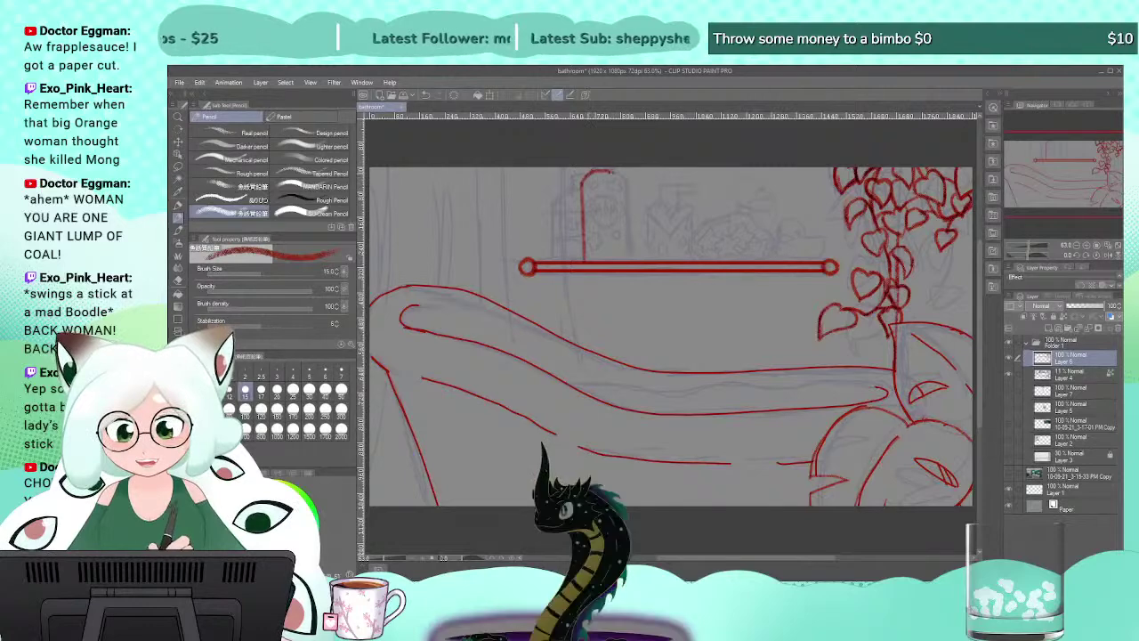
key("ctrl+z")
key("ctrl+z")
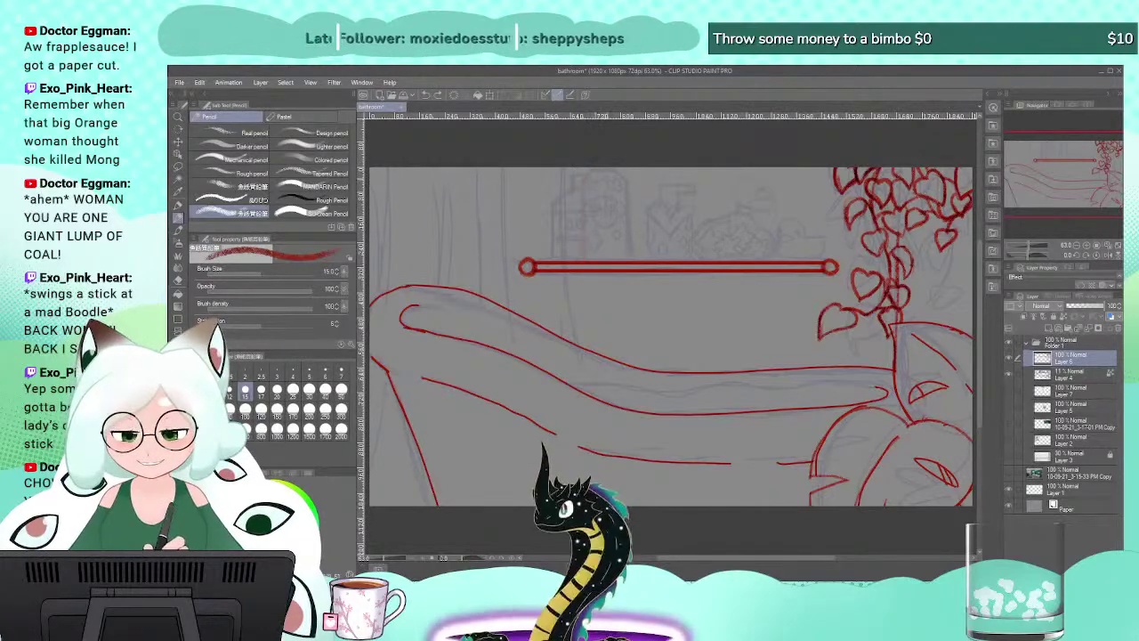
Draw a round-shouldered bottle standing on the shelf, with a cloud-shaped label and small round shapes beneath it.
mouse_move(626, 188)
left_mouse_down()
mouse_move(625, 265)
mouse_move(627, 192)
mouse_move(627, 260)
mouse_move(582, 196)
mouse_move(598, 177)
mouse_move(621, 180)
mouse_move(598, 177)
mouse_move(613, 167)
mouse_move(598, 166)
left_mouse_up()
key("ctrl+z")
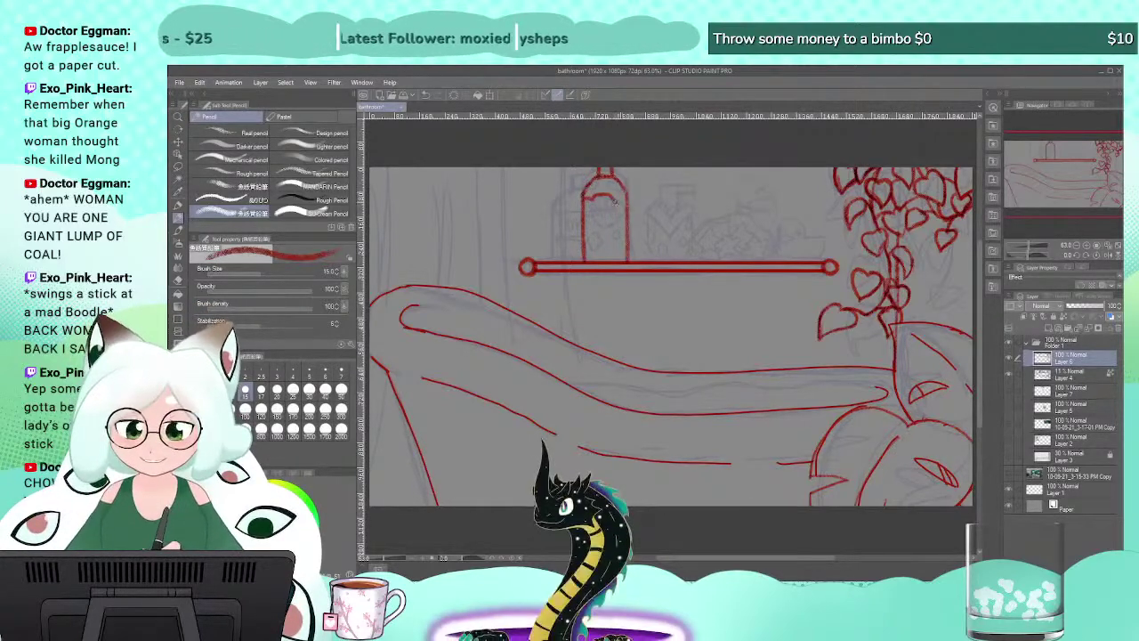
mouse_move(614, 203)
left_mouse_down()
mouse_move(627, 213)
mouse_move(591, 194)
mouse_move(582, 205)
mouse_move(596, 226)
mouse_move(586, 226)
mouse_move(598, 238)
mouse_move(591, 253)
mouse_move(586, 242)
mouse_move(612, 248)
left_mouse_up()
key("ctrl+z")
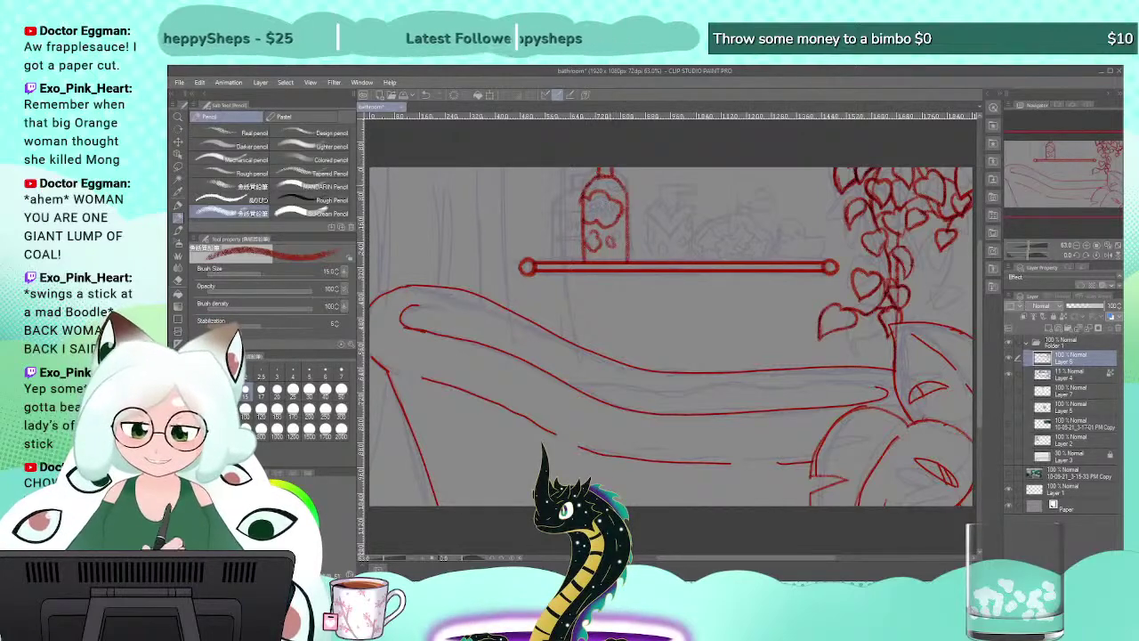
left_click_drag(614, 178, 586, 189)
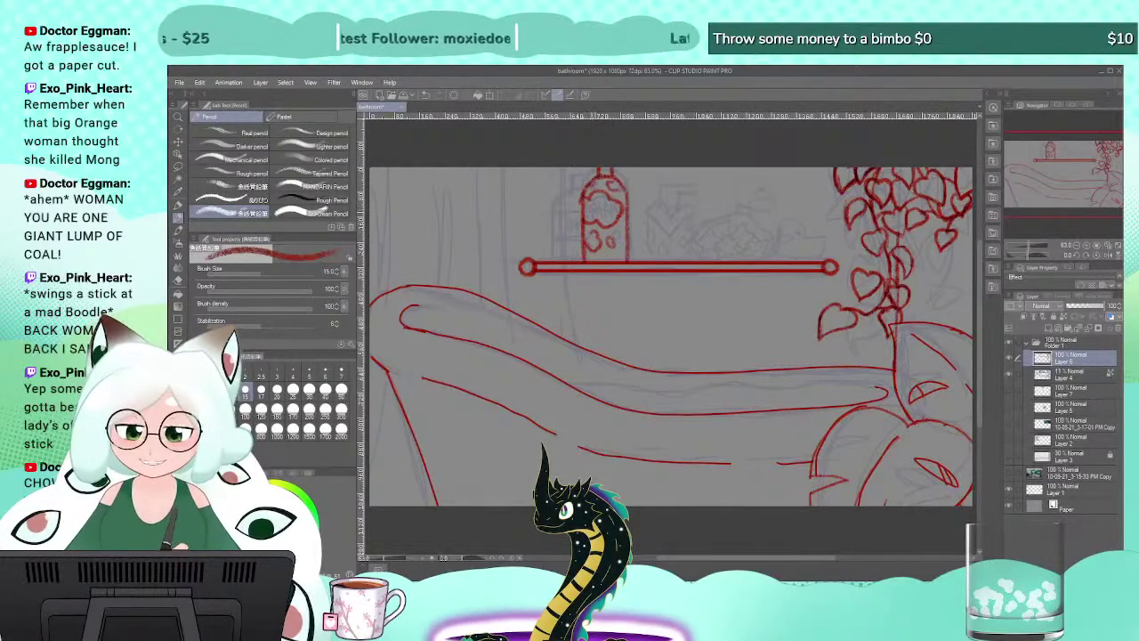
Letter "SHAM" on the bottle's label with the pencil at brush size 7.
key("bracketleft")
key("bracketleft")
key("bracketleft")
key("bracketleft")
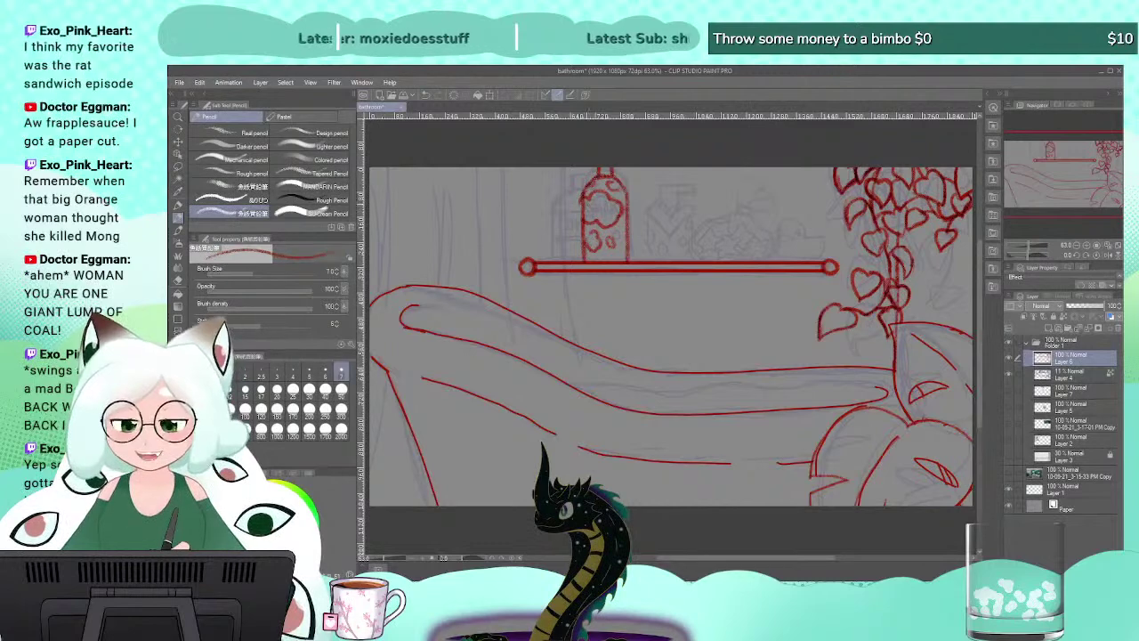
left_click_drag(589, 205, 592, 216)
left_click_drag(596, 204, 597, 215)
left_click_drag(592, 210, 599, 215)
mouse_move(601, 204)
left_mouse_down()
mouse_move(604, 215)
mouse_move(615, 205)
left_mouse_up()
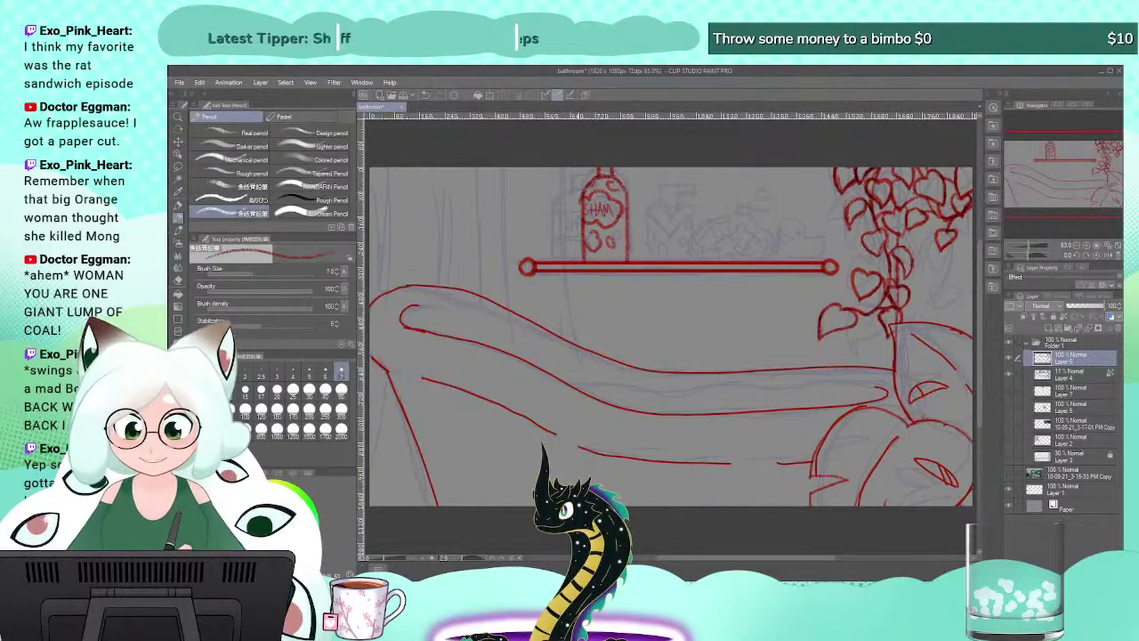
Draw the curtain's inner edge from the top of the canvas across the shelf to the tub rim at brush size 15.
key("bracketright")
key("bracketright")
key("bracketright")
key("bracketright")
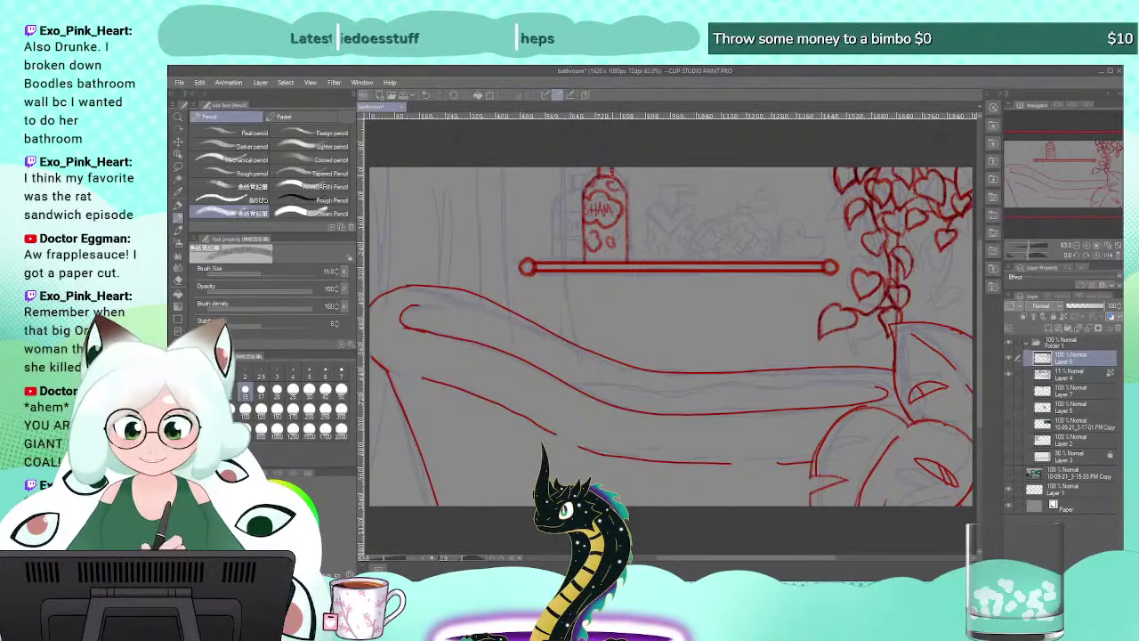
key("c")
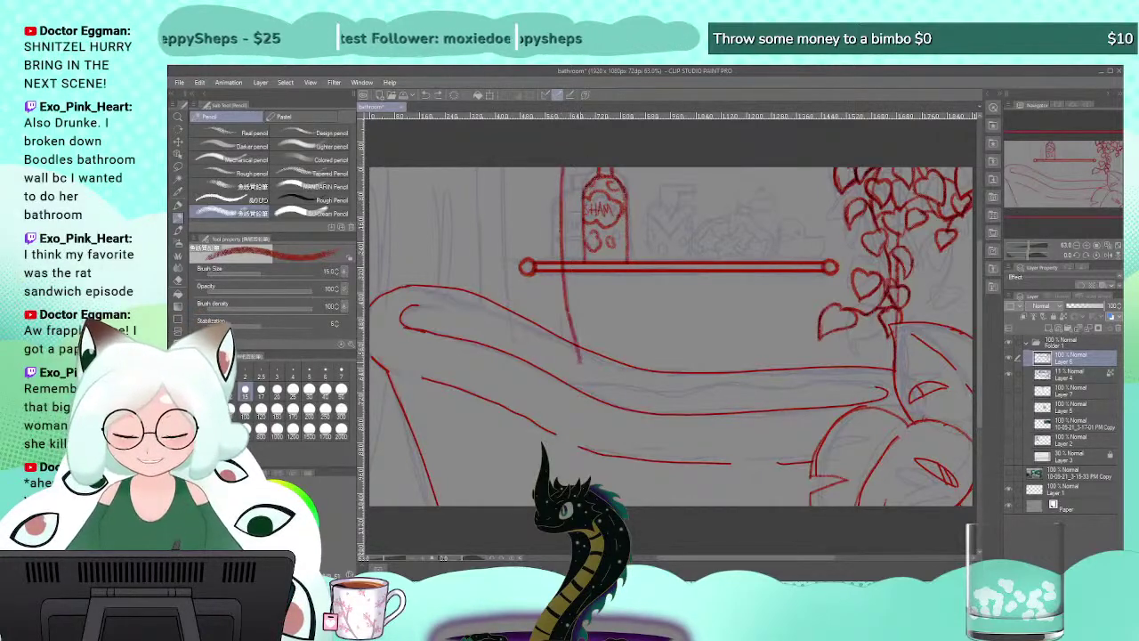
left_click_drag(566, 157, 583, 370)
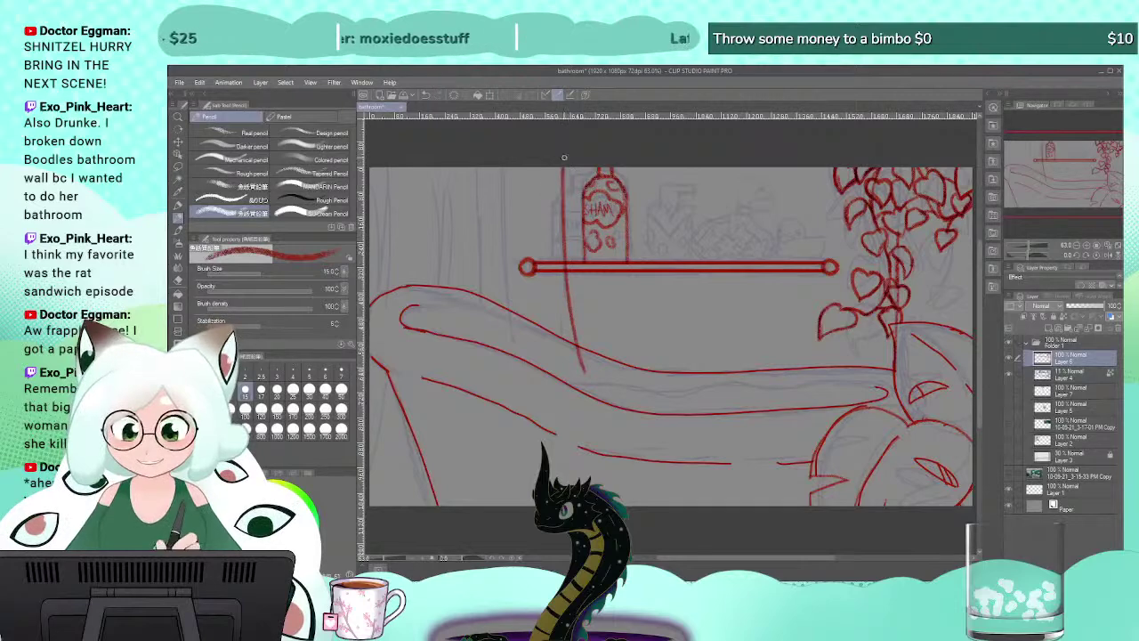
left_click_drag(561, 167, 565, 252)
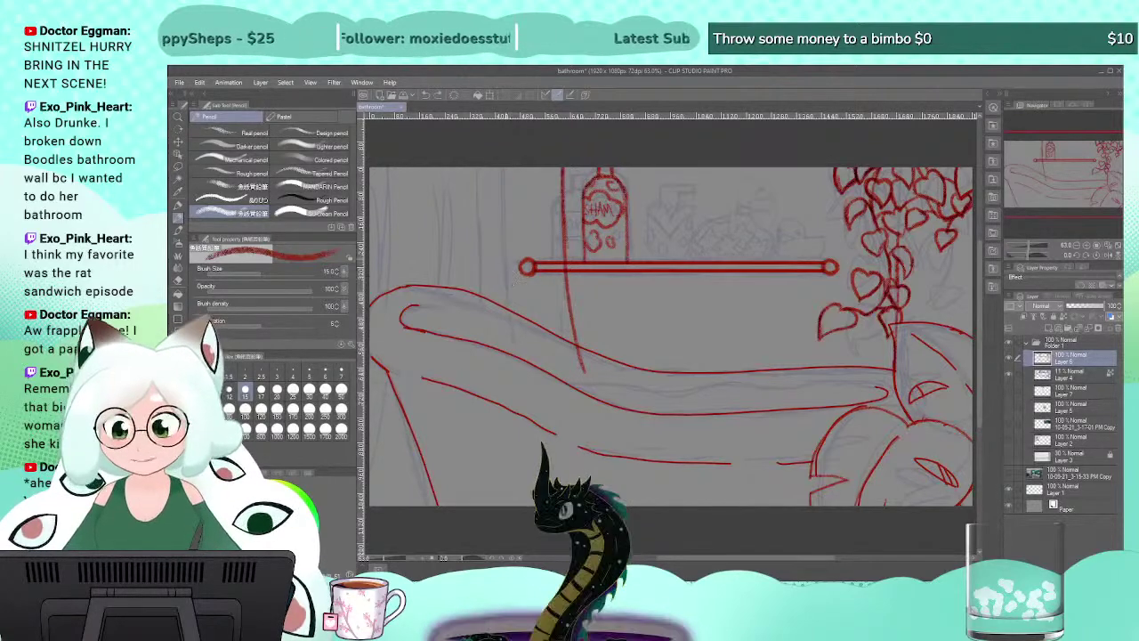
Draw a long curtain fold beside the shelf's outer end, reaching the tub rim, and refine its ends at brush size 12.
mouse_move(515, 323)
left_mouse_down()
mouse_move(505, 172)
mouse_move(512, 329)
mouse_move(503, 183)
left_mouse_up()
key("ctrl+z")
key("ctrl+z")
left_click_drag(503, 183, 512, 328)
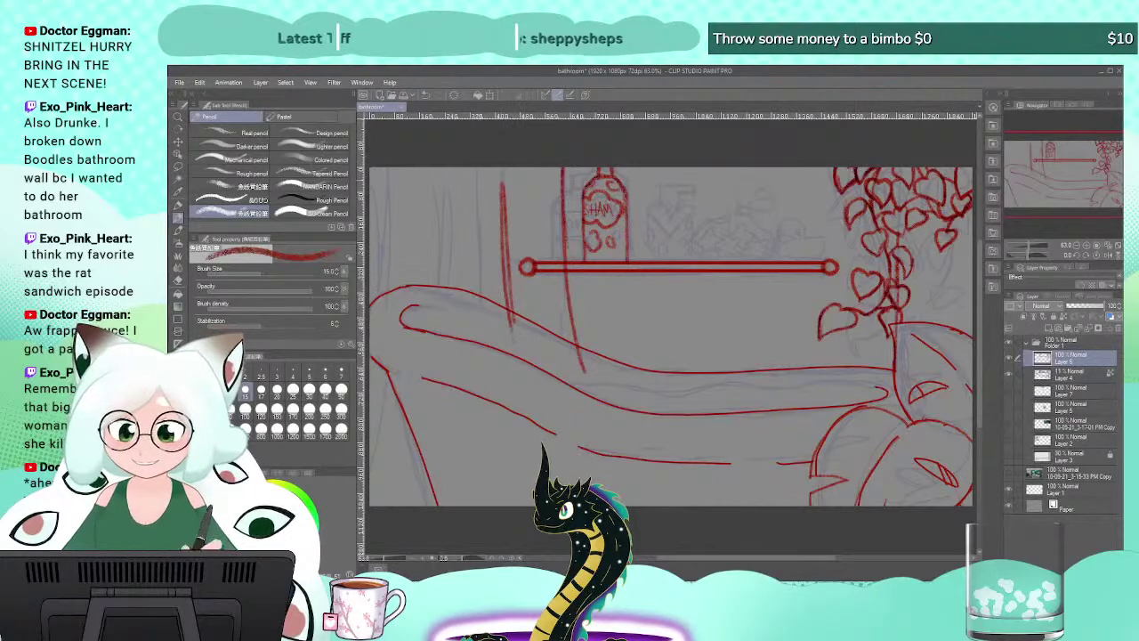
left_click_drag(503, 190, 503, 168)
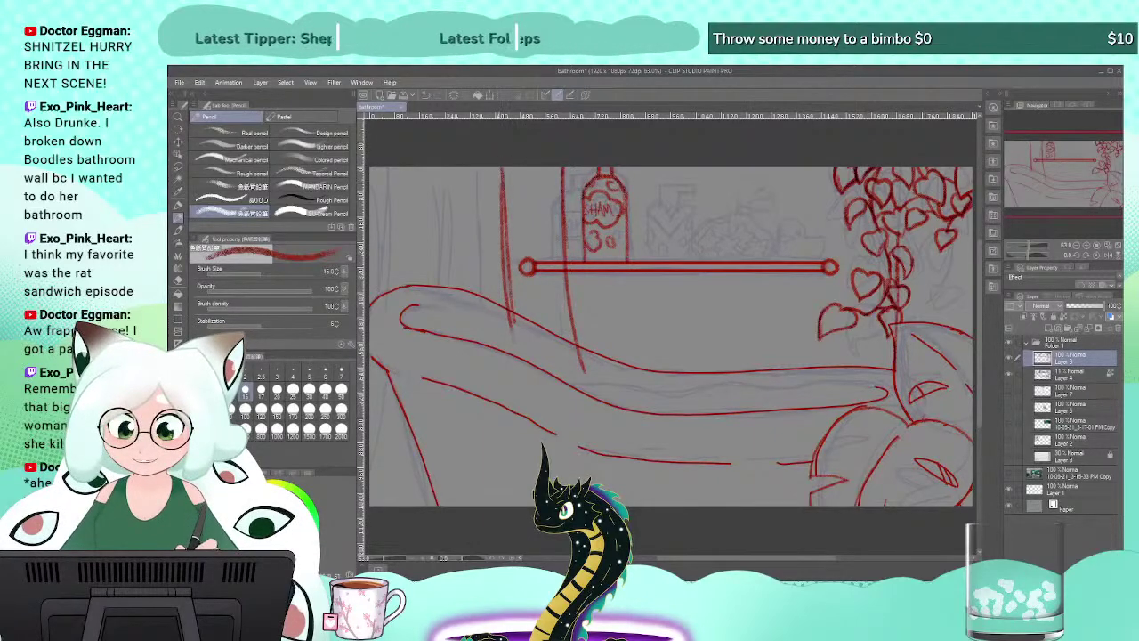
key("bracketleft")
key("ctrl+z")
key("ctrl+z")
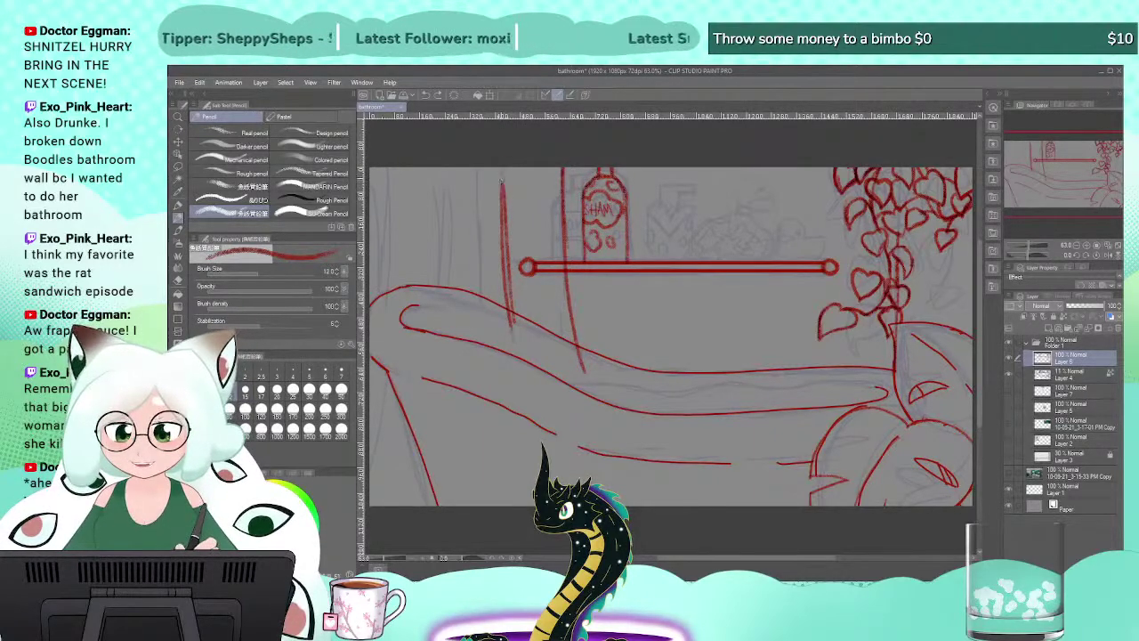
mouse_move(515, 330)
left_mouse_down()
mouse_move(501, 166)
mouse_move(517, 341)
left_mouse_up()
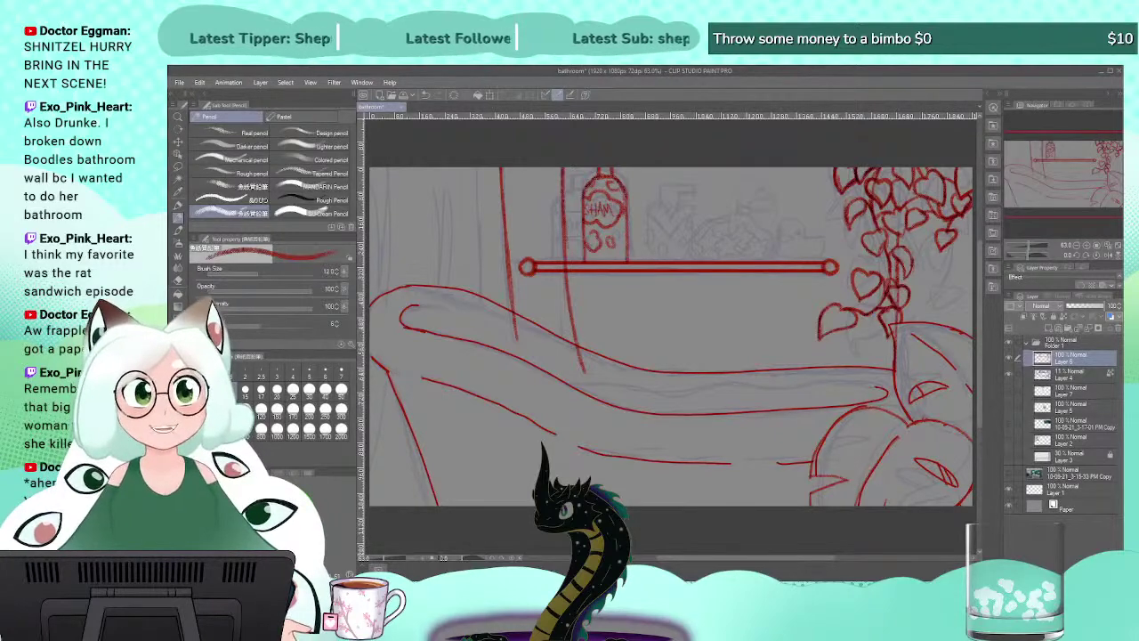
Draw a shorter, slightly curved curtain fold down to the tub rim, farther out from the long fold.
left_click_drag(481, 310, 479, 207)
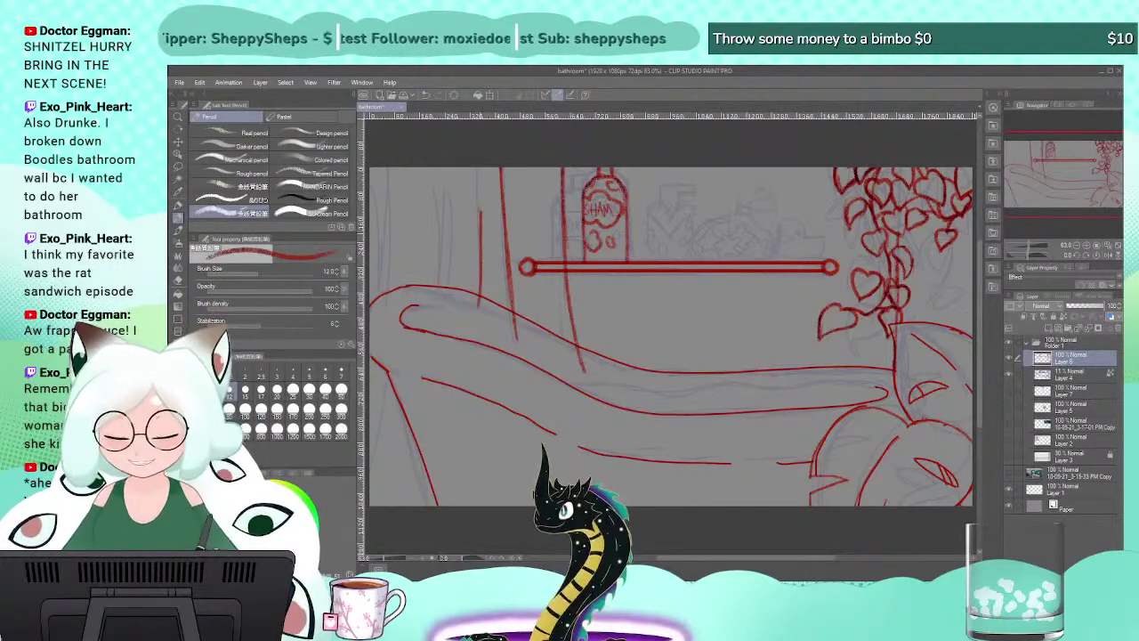
key("ctrl+z")
left_click_drag(480, 313, 476, 167)
key("ctrl+z")
key("ctrl+z")
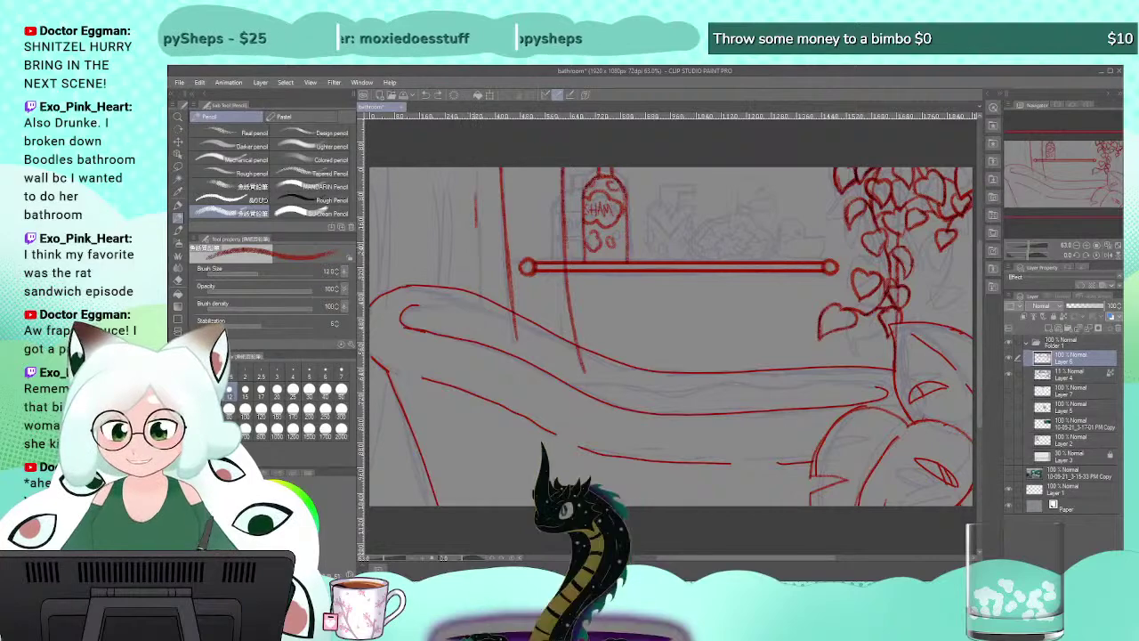
left_click_drag(468, 313, 476, 195)
left_click_drag(444, 301, 449, 167)
key("ctrl+z")
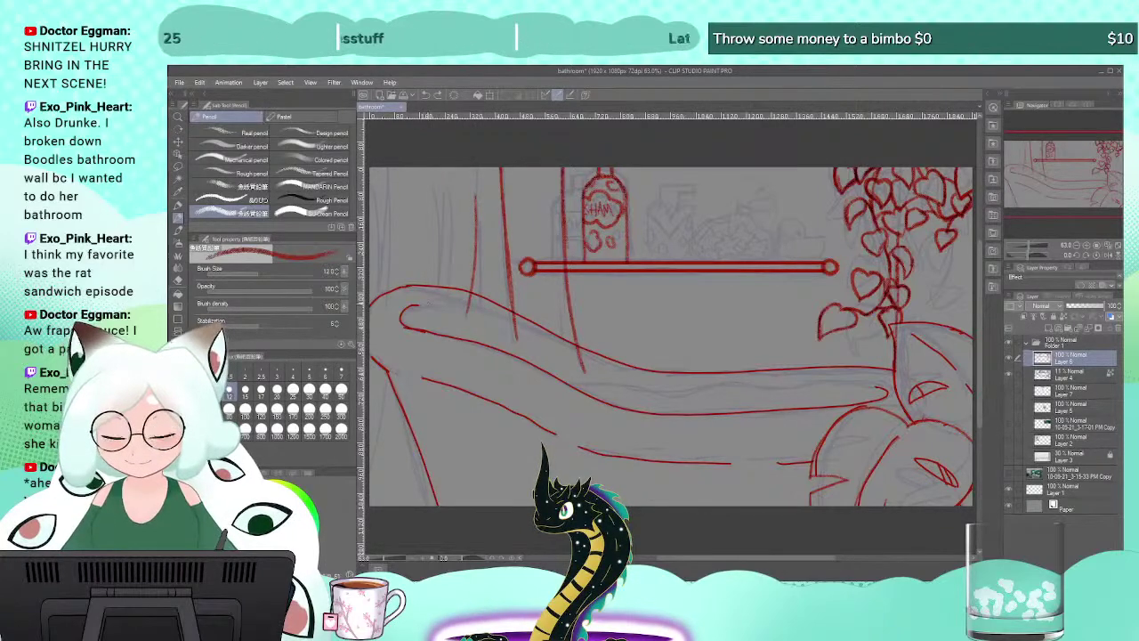
mouse_move(429, 299)
left_mouse_down()
mouse_move(427, 169)
mouse_move(415, 169)
mouse_move(400, 311)
mouse_move(404, 168)
mouse_move(392, 325)
mouse_move(404, 159)
left_mouse_up()
key("ctrl+z")
key("ctrl+z")
key("ctrl+z")
key("ctrl+z")
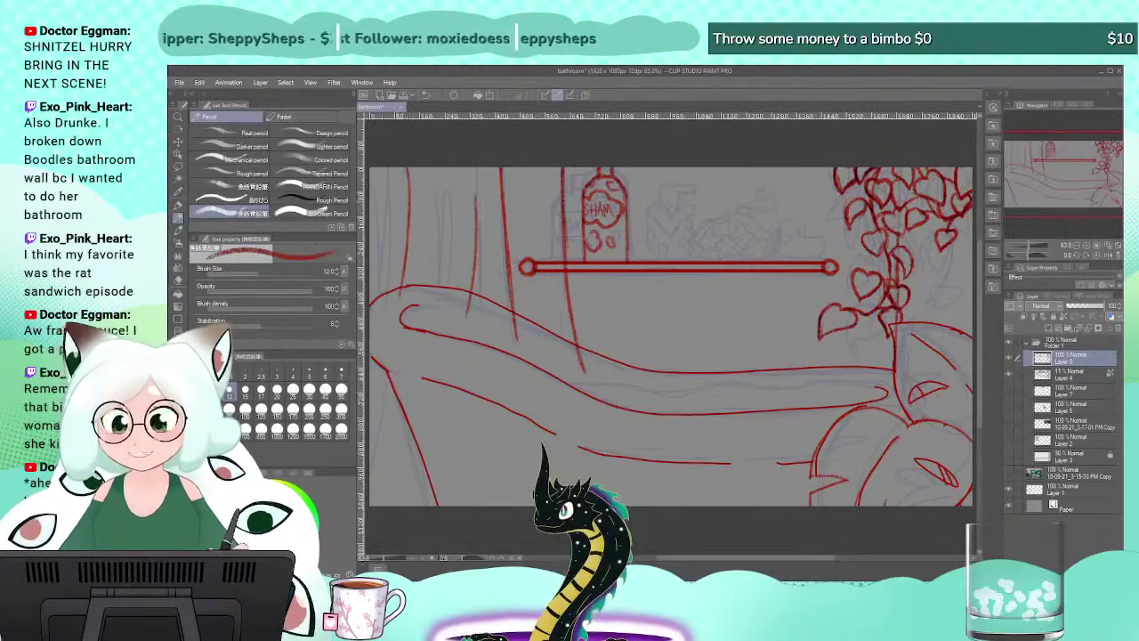
key("ctrl+z")
left_click_drag(410, 288, 415, 168)
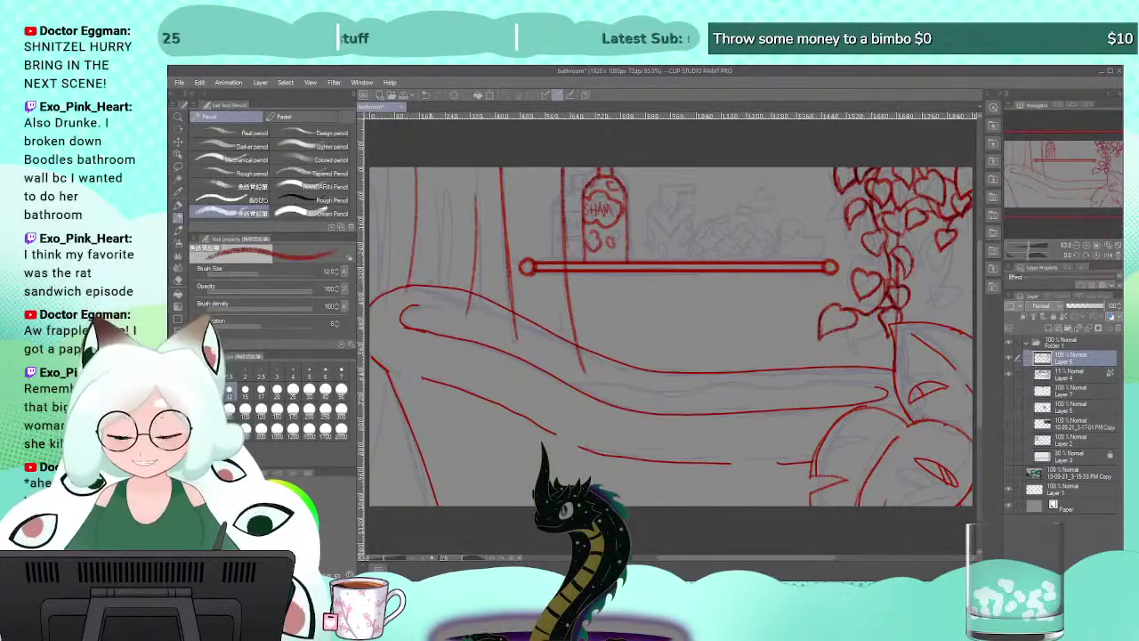
key("ctrl+z")
left_click_drag(409, 297, 423, 157)
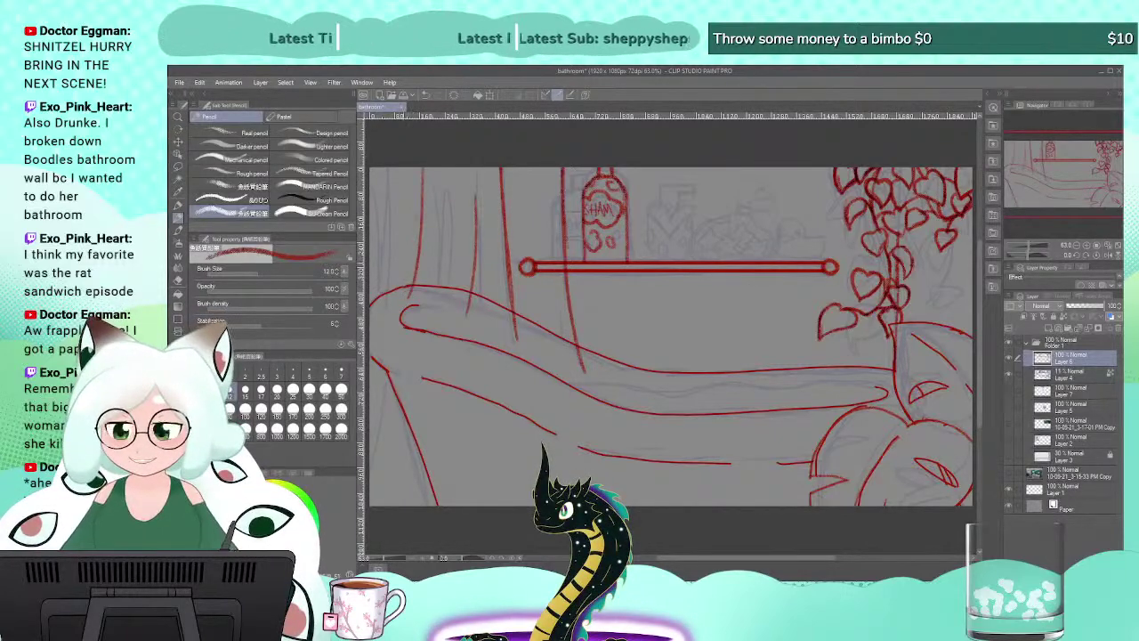
key("ctrl+z")
key("ctrl+z")
mouse_move(397, 313)
left_mouse_down()
mouse_move(410, 169)
mouse_move(396, 319)
left_mouse_up()
key("ctrl+z")
key("ctrl+z")
mouse_move(411, 169)
left_mouse_down()
mouse_move(383, 330)
mouse_move(401, 290)
mouse_move(413, 166)
left_mouse_up()
key("ctrl+z")
key("ctrl+z")
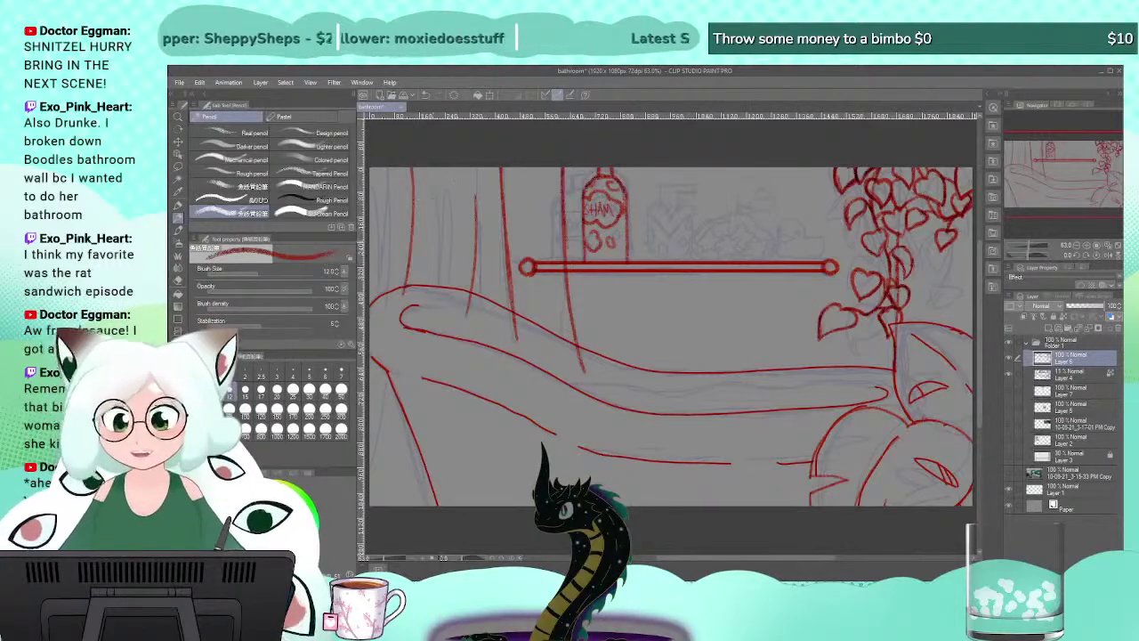
mouse_move(420, 232)
left_mouse_down()
mouse_move(422, 248)
mouse_move(415, 147)
left_mouse_up()
key("ctrl+z")
key("ctrl+z")
key("ctrl+z")
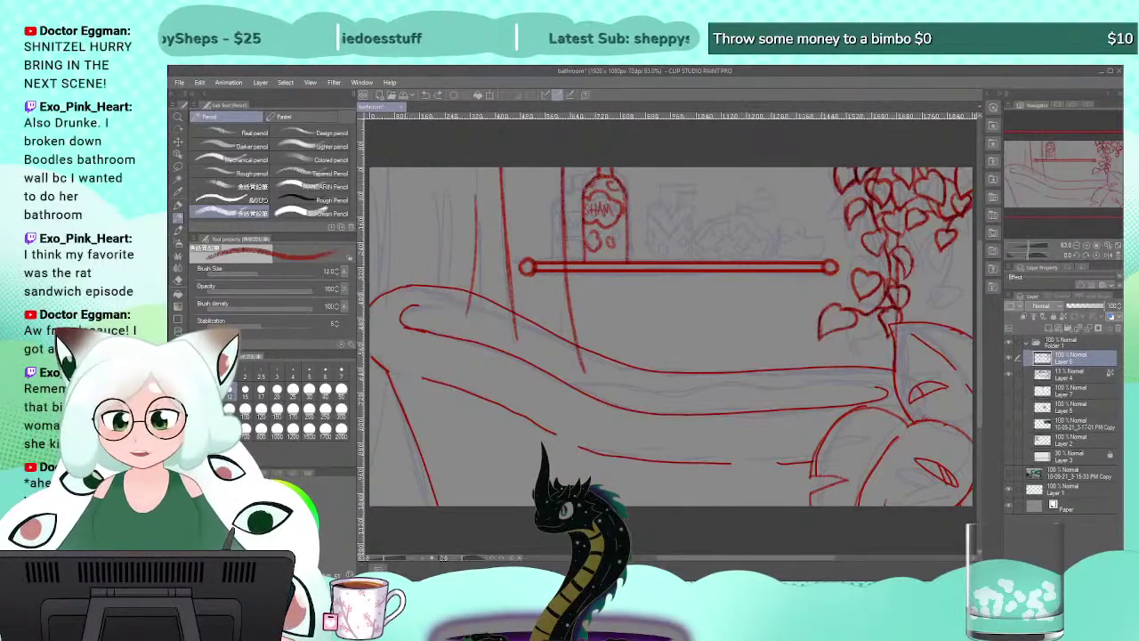
key("ctrl+y")
key("ctrl+z")
key("ctrl+y")
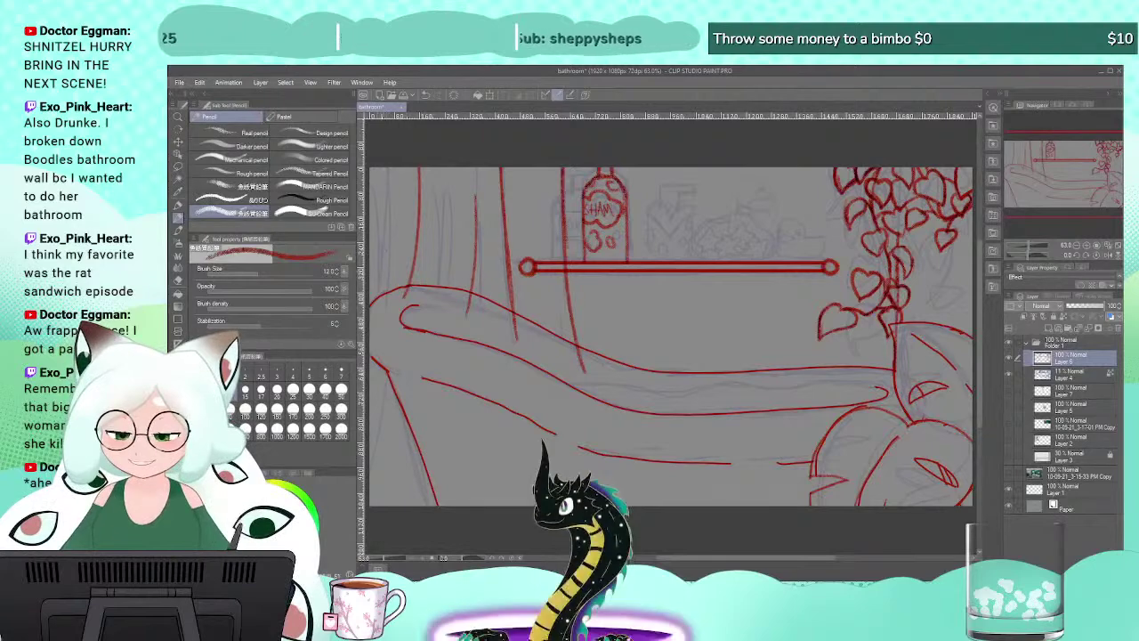
Redraw the curtain's outermost line from the canvas top down past the tub, and erase the part crossing the tub's rim.
key("ctrl+z")
left_click_drag(410, 166, 385, 481)
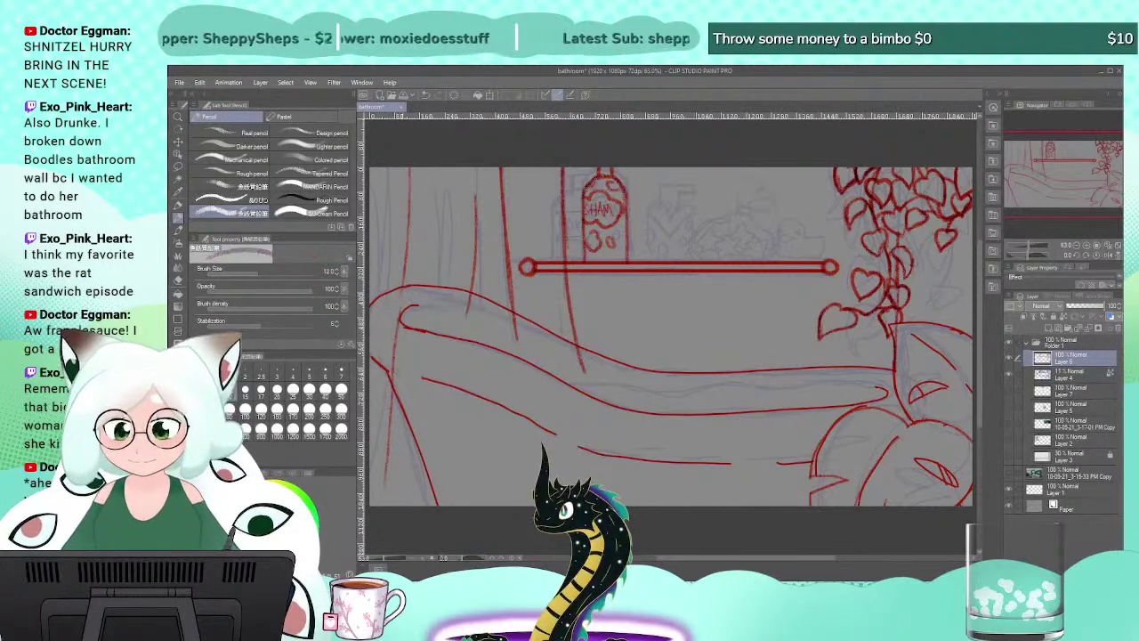
left_click_drag(399, 317, 393, 355)
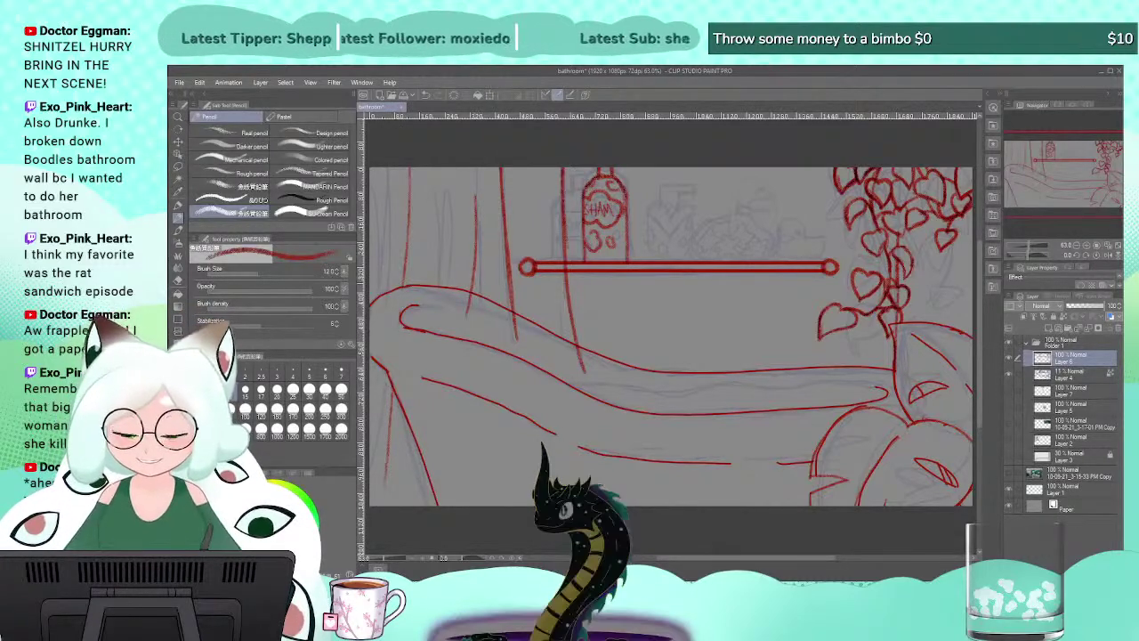
Erase the curtain line ends overlapping the tub rim at brush size 30, and check the line art with the sketch layer briefly hidden.
key("c")
key("]")
key("]")
key("]")
key("]")
key("]")
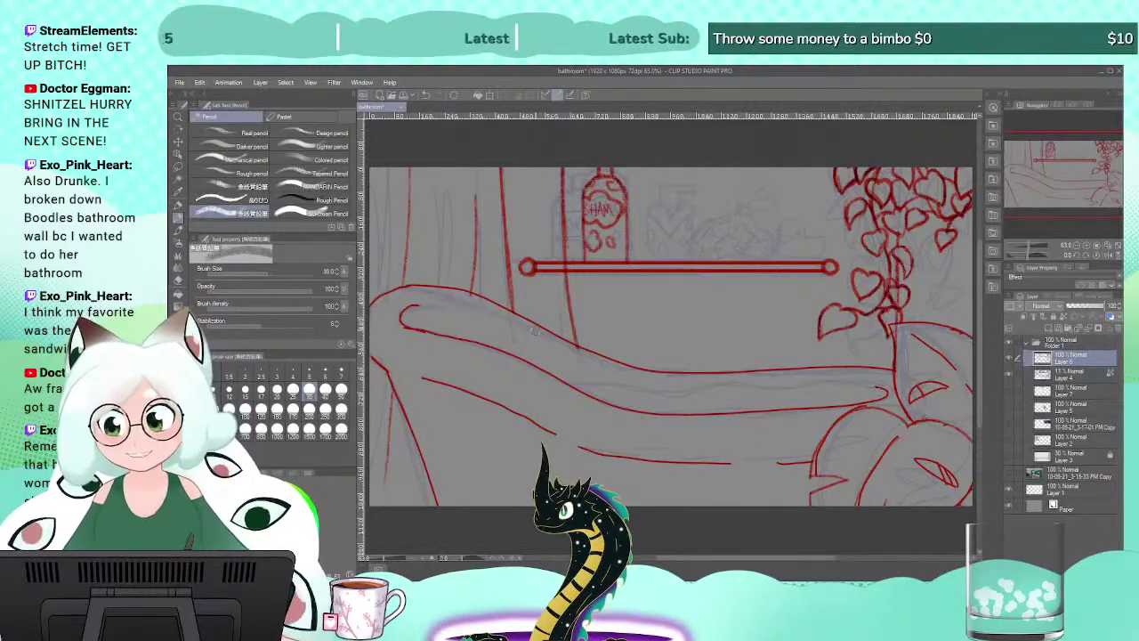
left_click(1008, 374)
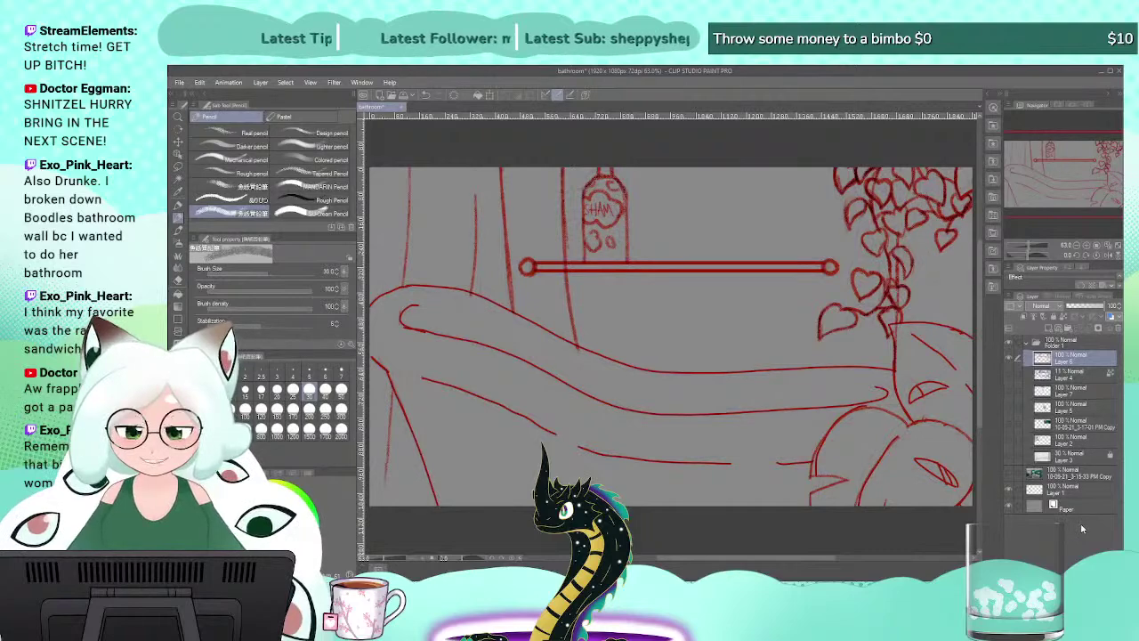
left_click(1007, 379)
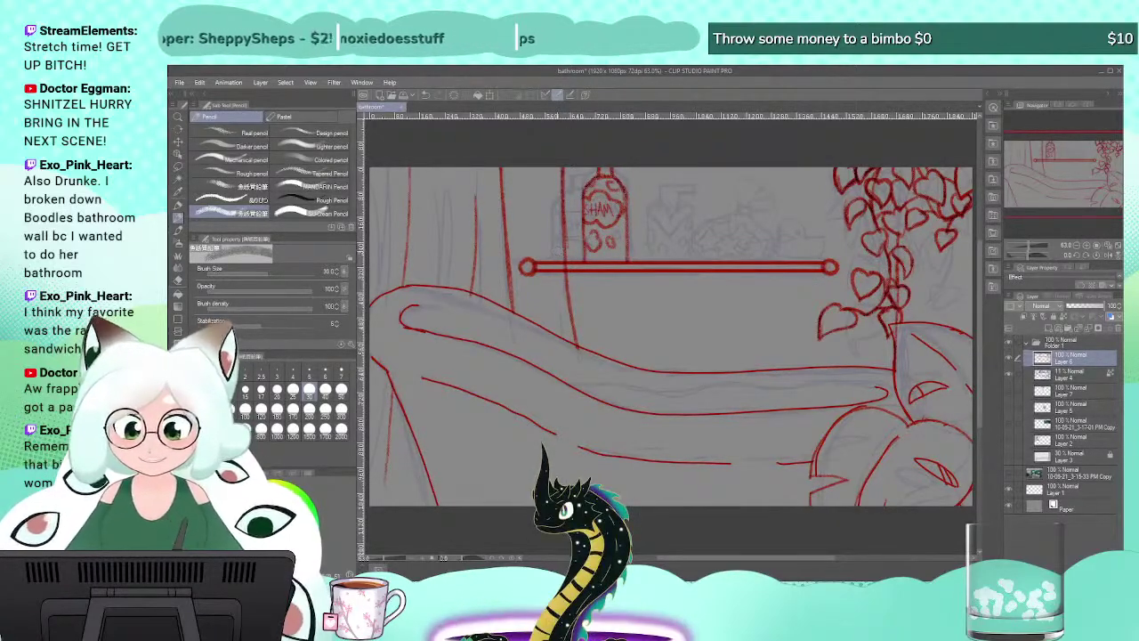
Draw a second bottle behind the "SHAM" bottle and the round body of a jar beside them on the shelf.
left_click(245, 389)
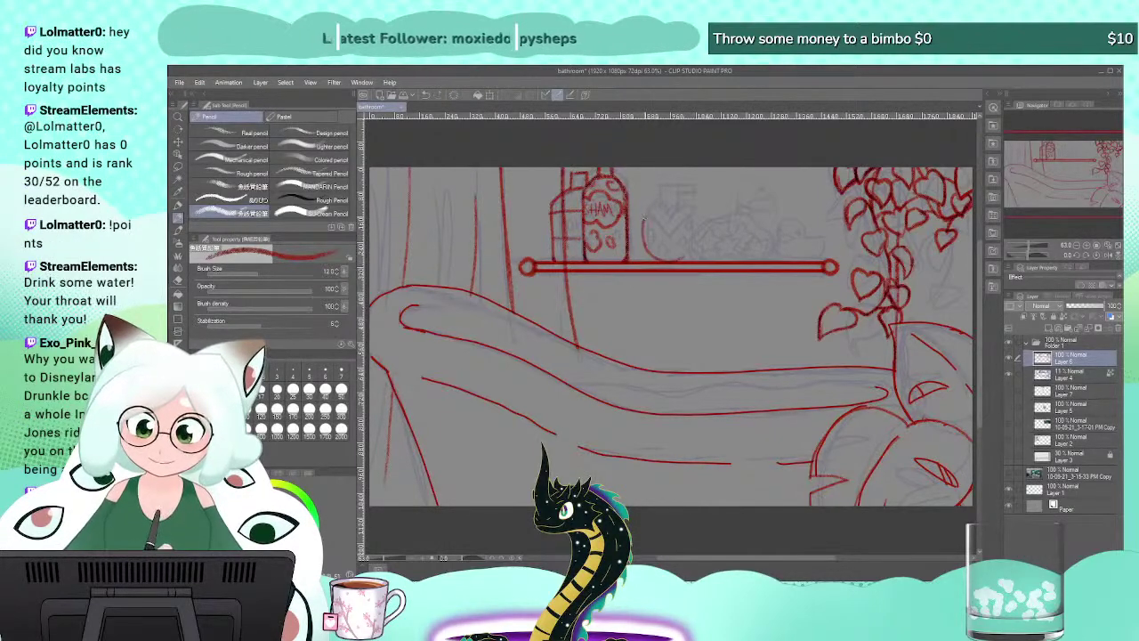
mouse_move(649, 215)
left_mouse_down()
mouse_move(645, 233)
mouse_move(664, 260)
mouse_move(692, 218)
mouse_move(650, 255)
mouse_move(682, 259)
mouse_move(692, 214)
mouse_move(664, 265)
left_mouse_up()
key("ctrl+z")
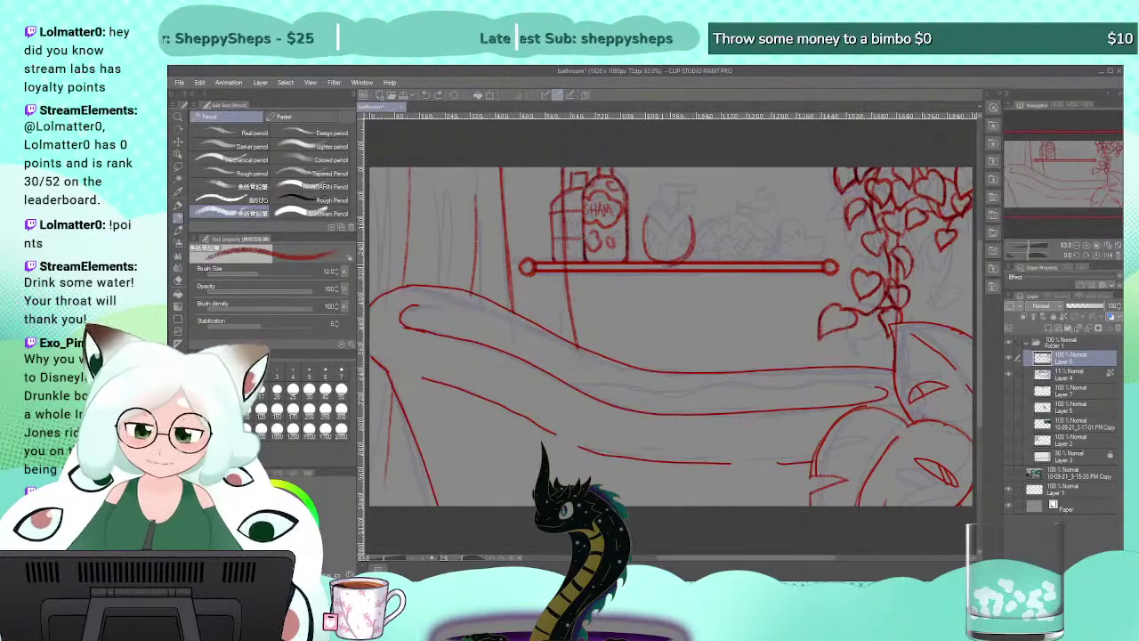
key("ctrl+z")
key("ctrl+z")
mouse_move(653, 215)
left_mouse_down()
mouse_move(651, 253)
mouse_move(666, 262)
mouse_move(692, 243)
mouse_move(649, 247)
mouse_move(676, 262)
mouse_move(689, 210)
left_mouse_up()
key("ctrl+z")
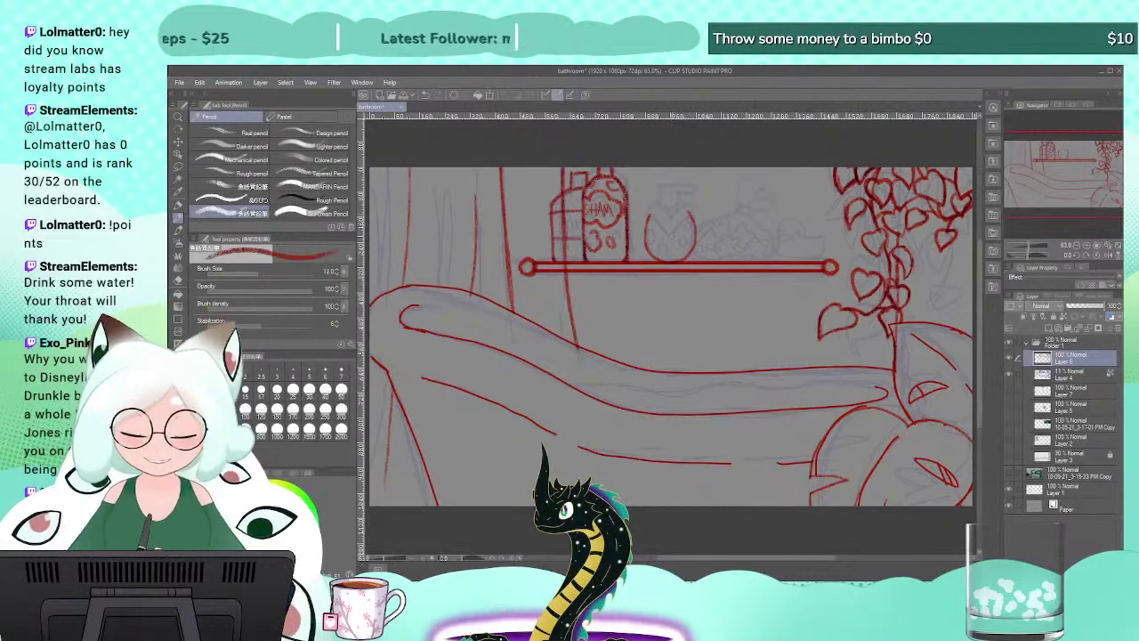
Draw a heart-shaped, ruffled collar across the top of the round jar with the pencil.
mouse_move(690, 221)
left_mouse_down()
mouse_move(670, 236)
mouse_move(672, 217)
mouse_move(676, 230)
mouse_move(693, 212)
mouse_move(671, 219)
mouse_move(679, 211)
mouse_move(670, 236)
left_mouse_up()
key("ctrl+z")
key("ctrl+z")
key("ctrl+z")
key("ctrl+z")
key("ctrl+z")
key("e")
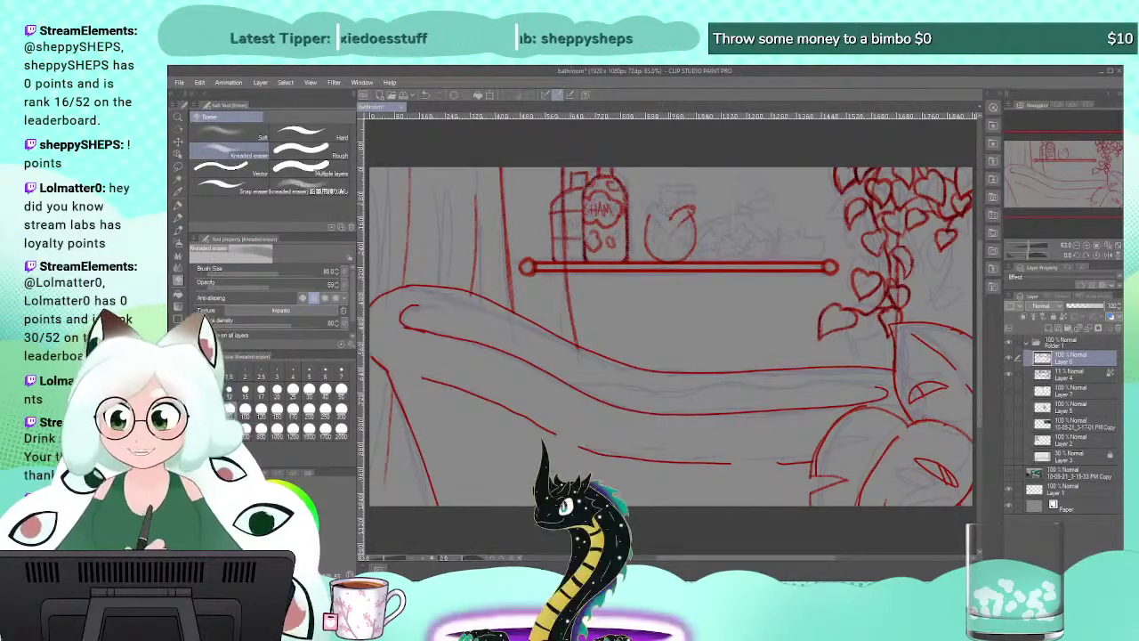
key("p")
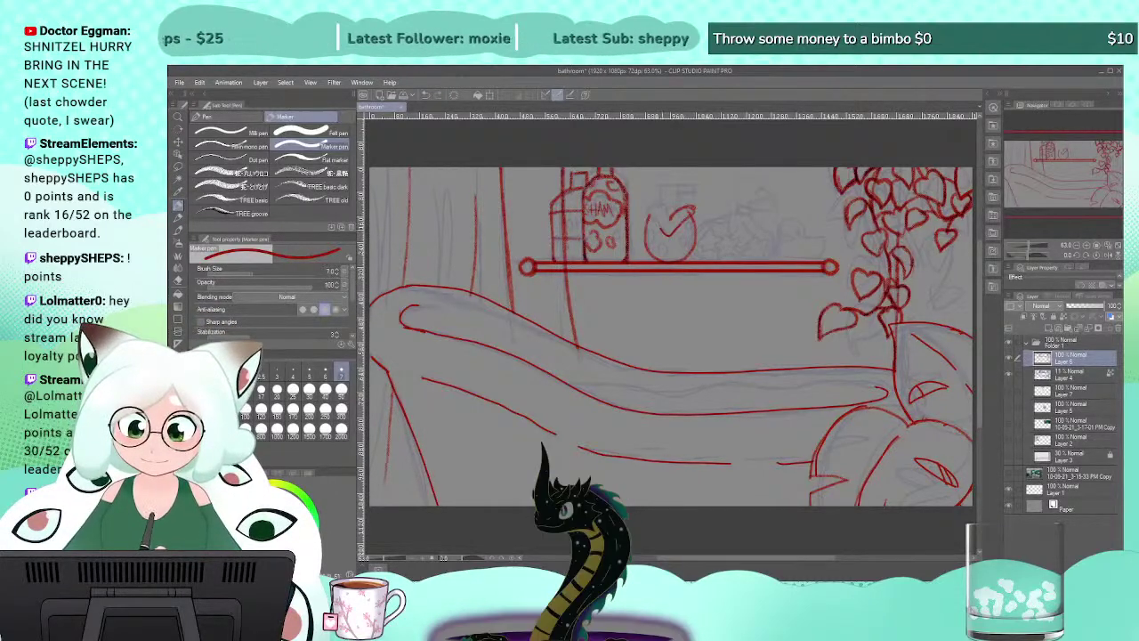
key("p")
left_click_drag(684, 222, 669, 233)
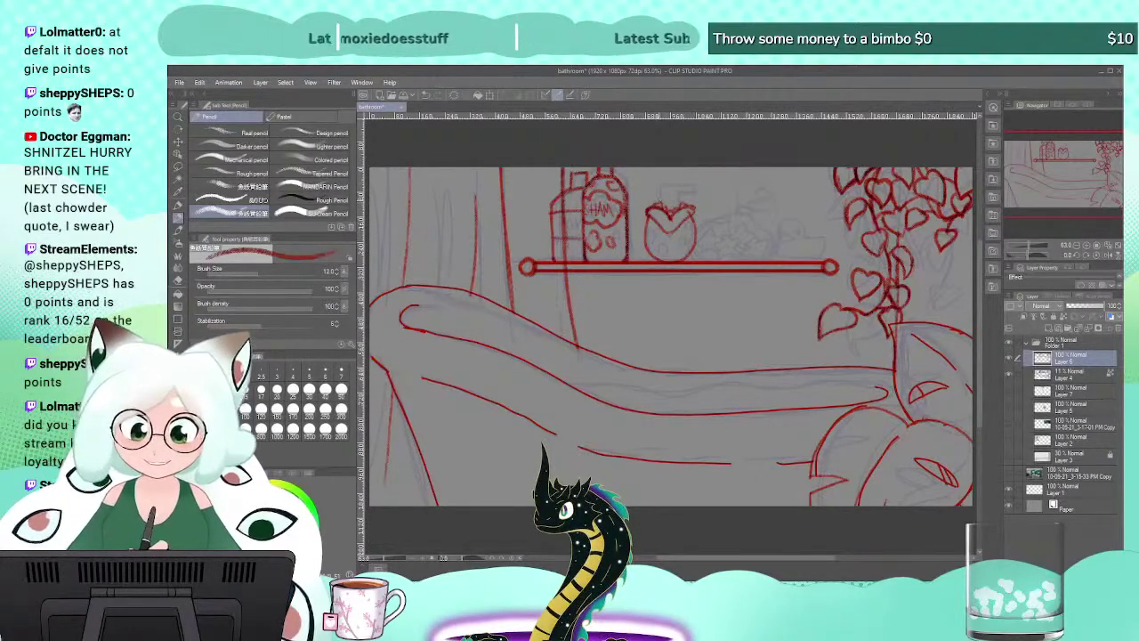
Erase the ruffled collar on the round jar and redraw it as a double-lined, heart-shaped collar with the pencil.
key("e")
mouse_move(692, 205)
left_mouse_down()
mouse_move(691, 221)
mouse_move(670, 230)
mouse_move(650, 210)
left_mouse_up()
key("p")
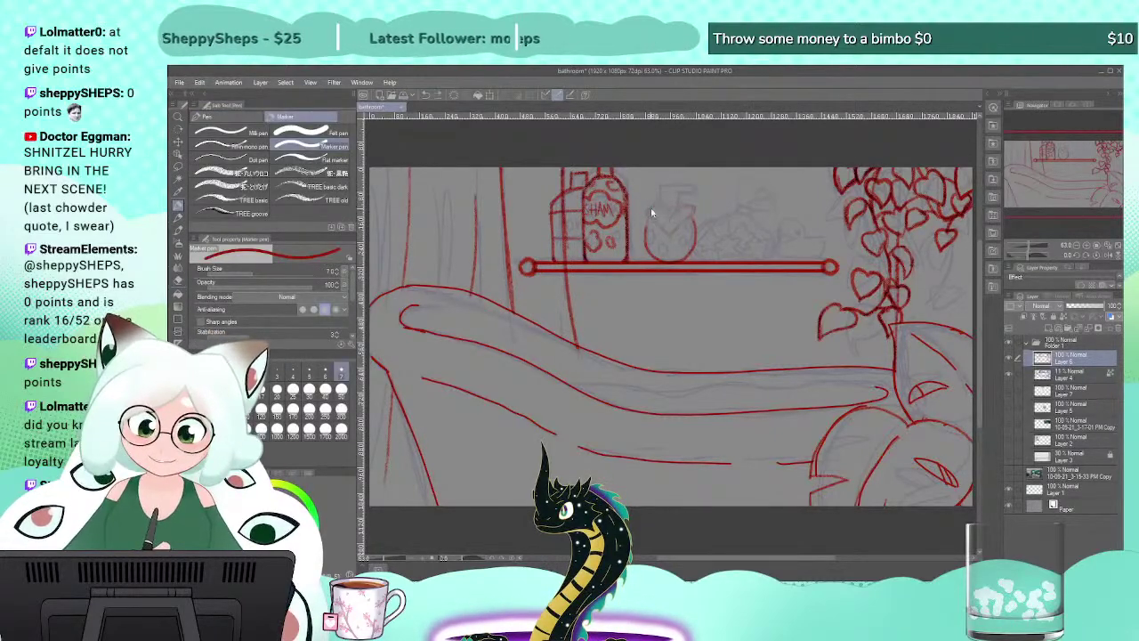
key("p")
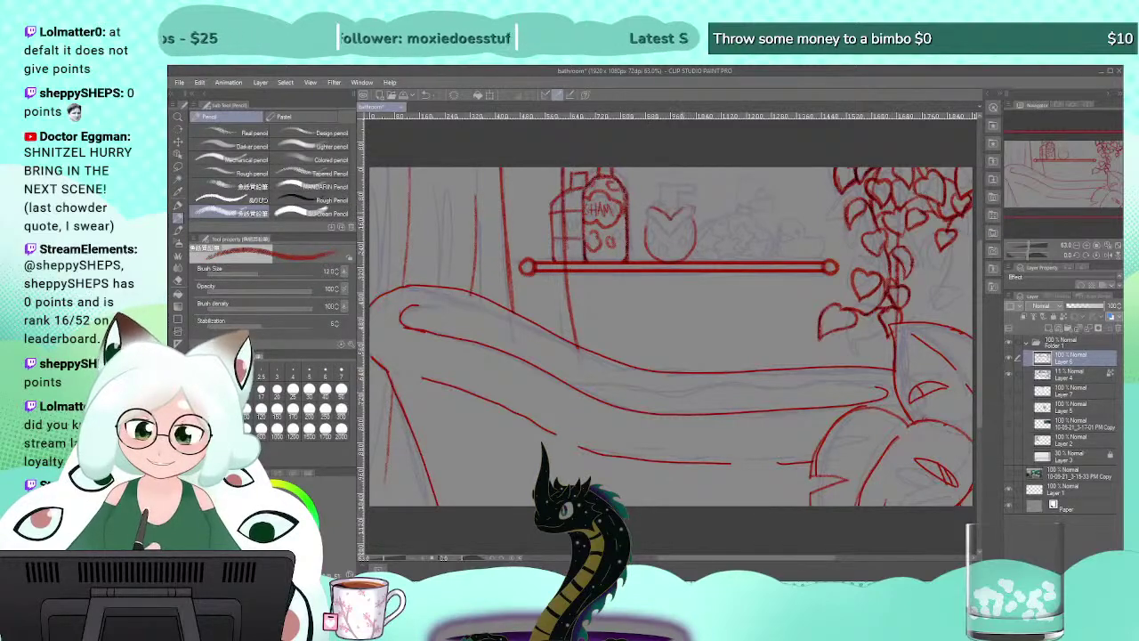
left_click_drag(683, 211, 696, 215)
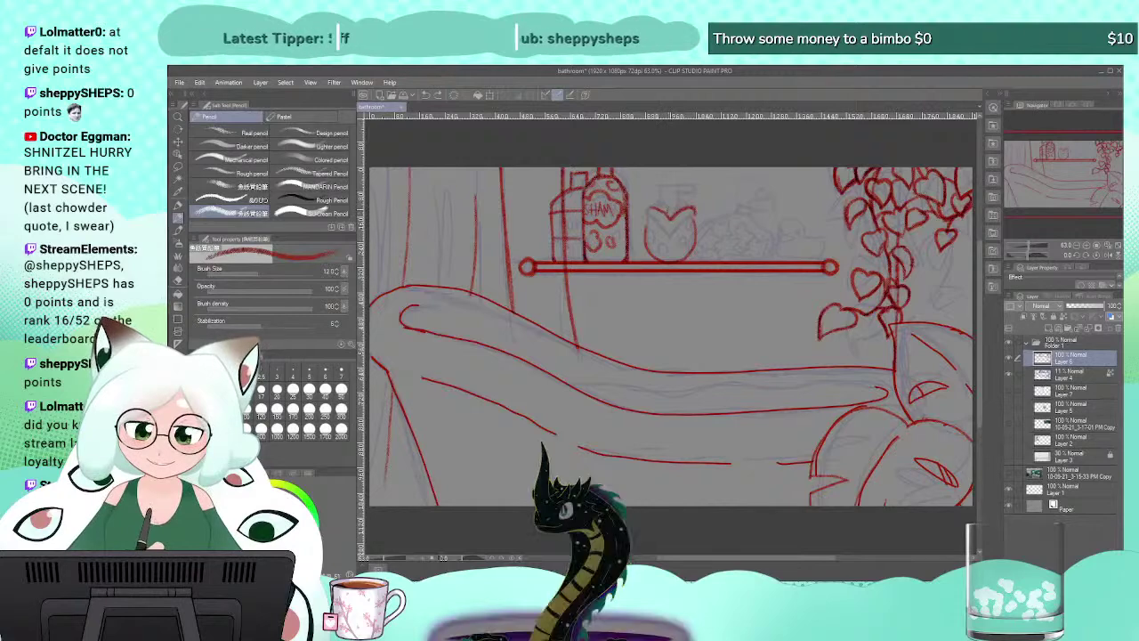
left_click_drag(667, 217, 687, 207)
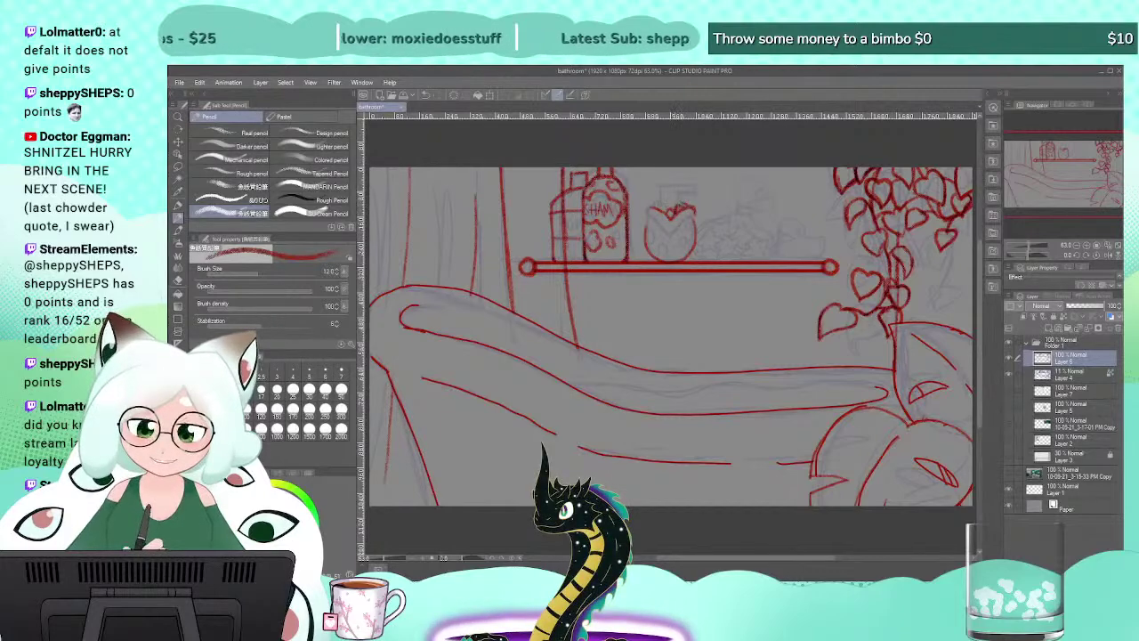
mouse_move(663, 207)
left_mouse_down()
mouse_move(651, 206)
mouse_move(669, 235)
mouse_move(652, 220)
mouse_move(665, 234)
mouse_move(689, 218)
mouse_move(648, 239)
mouse_move(649, 250)
left_mouse_up()
key("ctrl+z")
left_click_drag(694, 217, 696, 238)
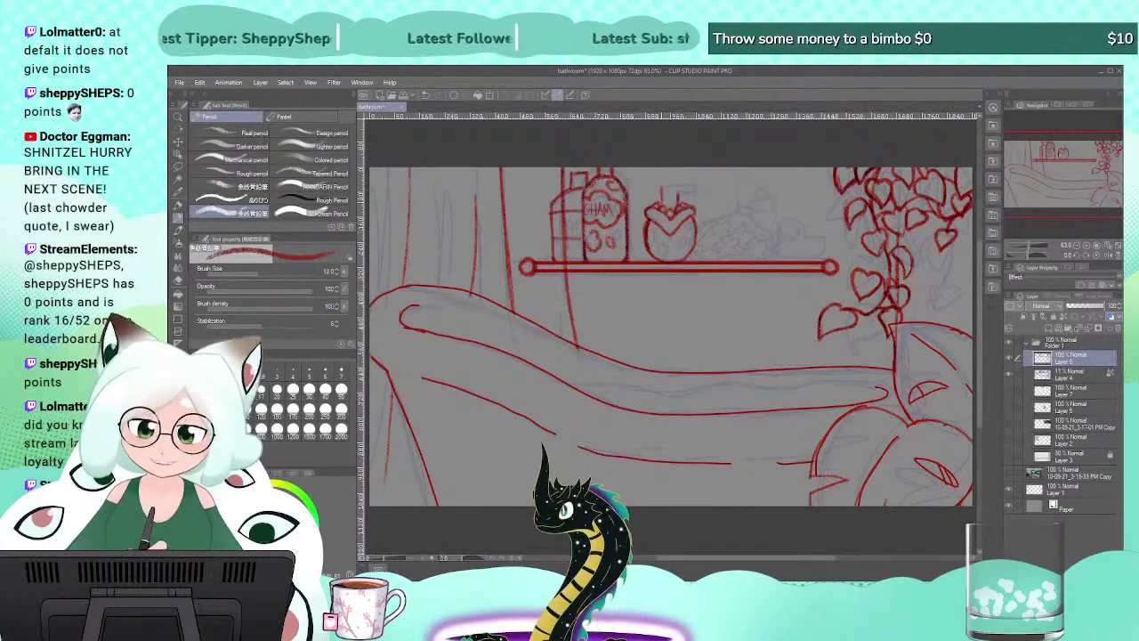
Draw a pump nozzle on top of the round jar and add rounded spots across its body.
mouse_move(662, 204)
left_mouse_down()
mouse_move(688, 184)
mouse_move(678, 193)
left_mouse_up()
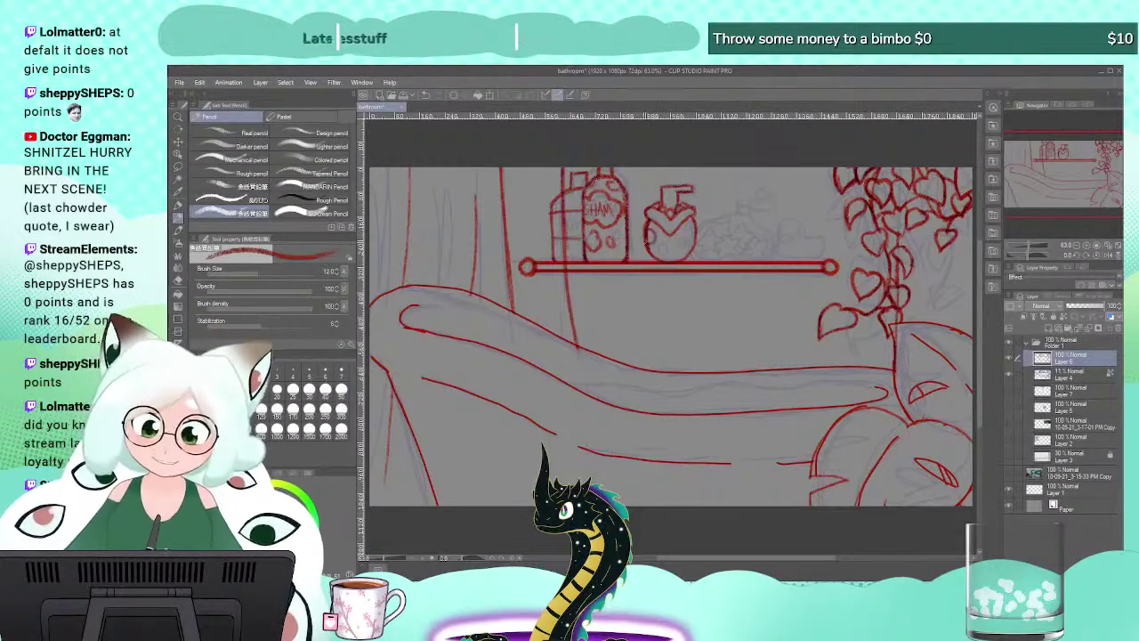
mouse_move(659, 246)
left_mouse_down()
mouse_move(687, 251)
mouse_move(696, 232)
mouse_move(677, 235)
mouse_move(683, 250)
mouse_move(695, 232)
left_mouse_up()
key("ctrl+z")
key("ctrl+z")
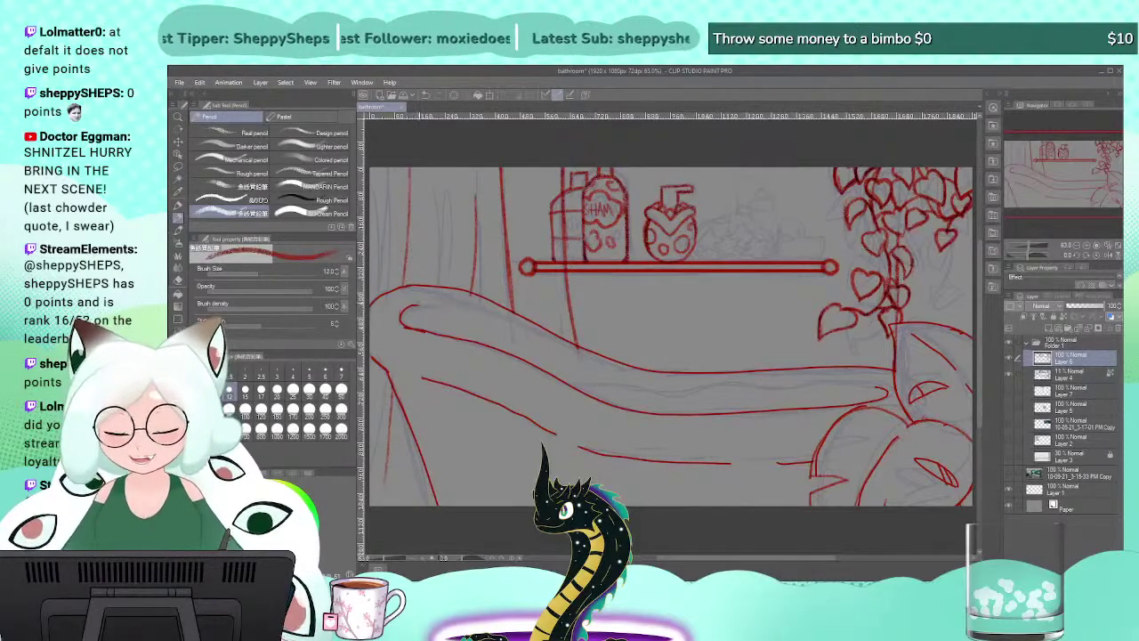
Go over the inner rim line of the bathtub with a thicker pencil stroke from its curled end to the middle.
mouse_move(420, 304)
left_mouse_down()
mouse_move(421, 332)
mouse_move(495, 347)
mouse_move(655, 416)
left_mouse_up()
key("ctrl+z")
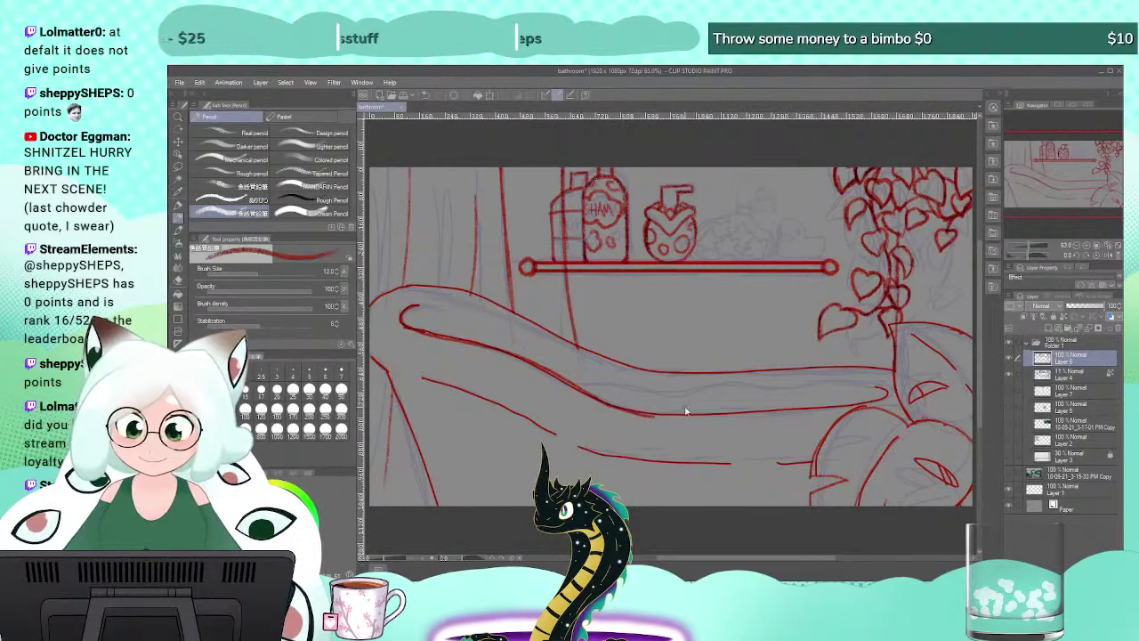
key("ctrl+z")
mouse_move(419, 303)
left_mouse_down()
mouse_move(407, 331)
mouse_move(500, 351)
mouse_move(626, 411)
left_mouse_up()
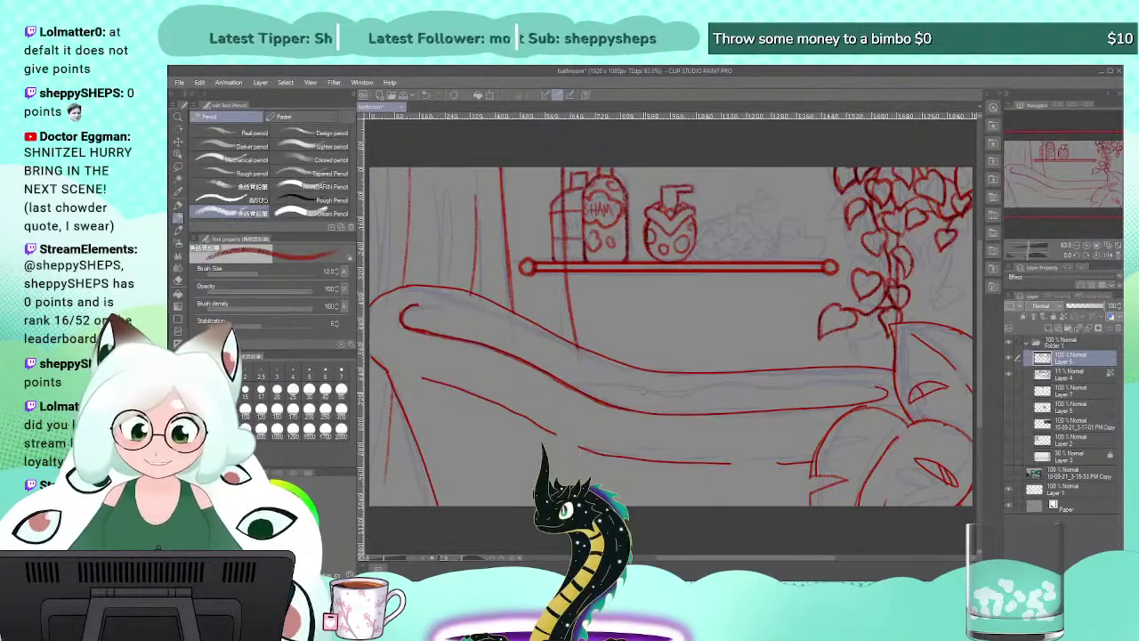
Draw the outline of a rounded pouch with a narrow tied top on the shelf beside the pump jar.
mouse_move(694, 233)
left_mouse_down()
mouse_move(752, 206)
mouse_move(772, 238)
mouse_move(765, 261)
left_mouse_up()
key("ctrl+z")
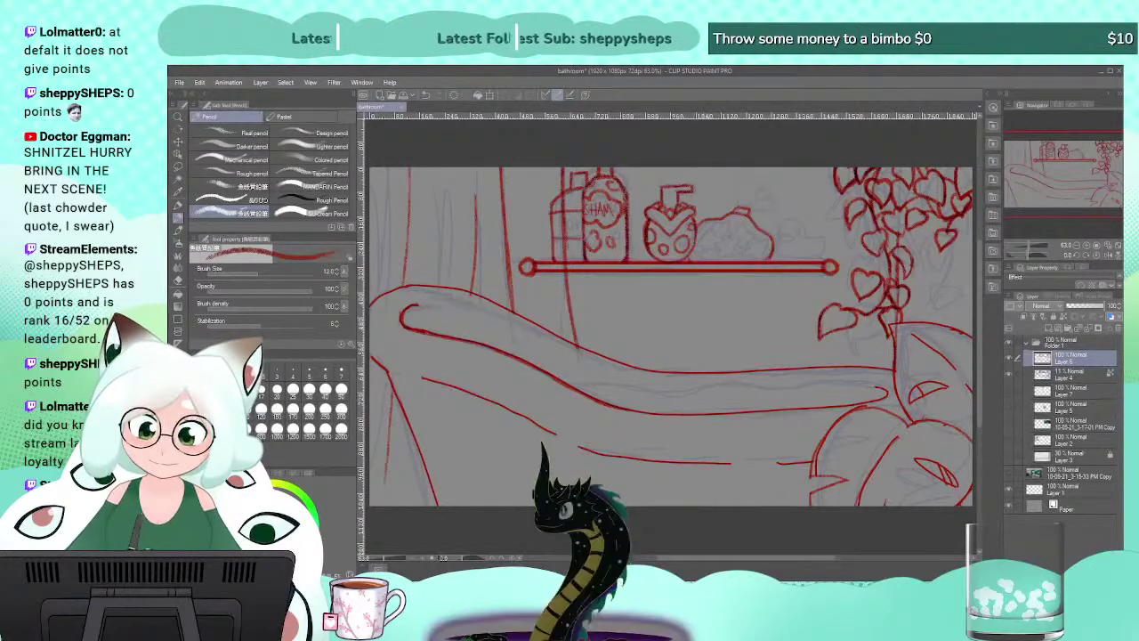
mouse_move(700, 231)
left_mouse_down()
mouse_move(715, 243)
mouse_move(705, 254)
mouse_move(703, 234)
mouse_move(709, 255)
mouse_move(696, 256)
mouse_move(717, 239)
mouse_move(699, 259)
left_mouse_up()
key("ctrl+z")
key("ctrl+z")
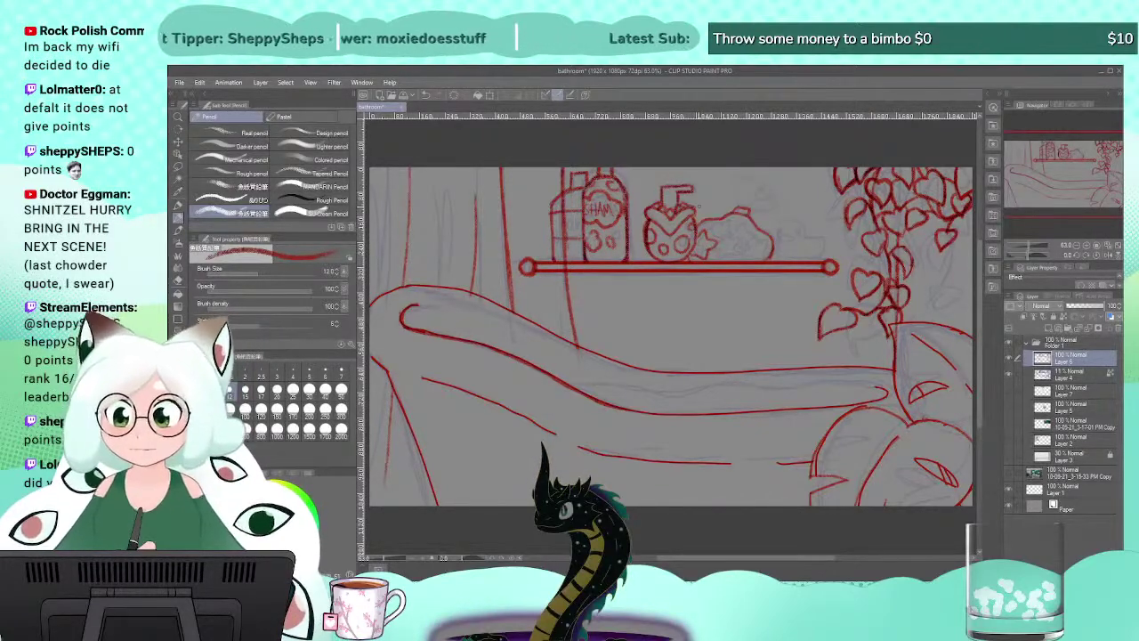
key("ctrl+z")
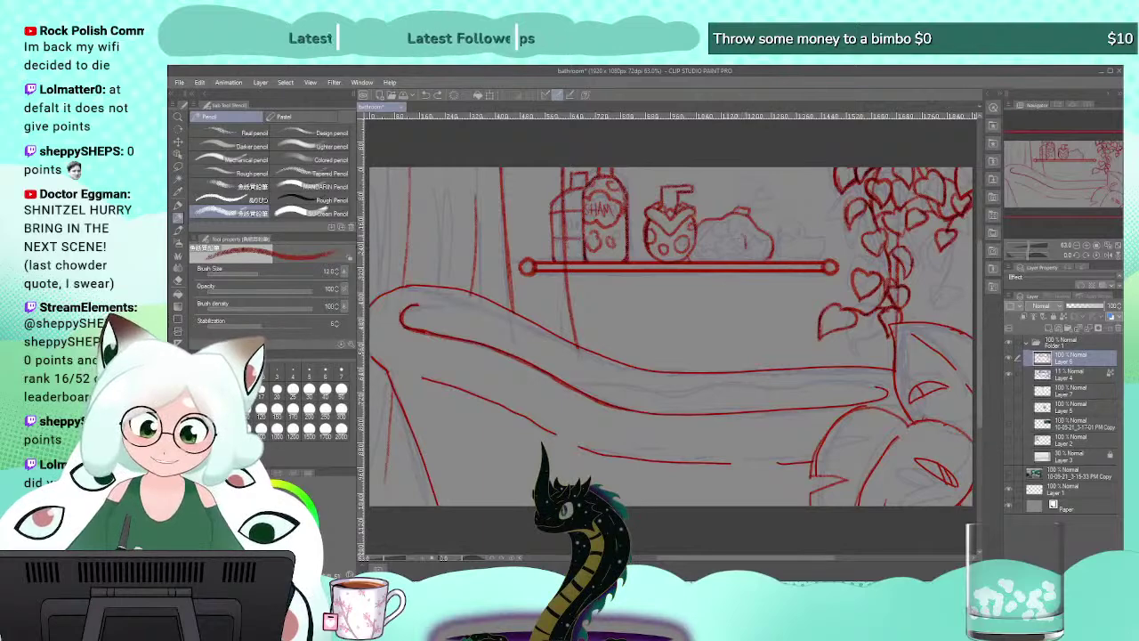
mouse_move(740, 242)
left_mouse_down()
mouse_move(726, 256)
mouse_move(749, 245)
mouse_move(727, 246)
mouse_move(745, 258)
left_mouse_up()
key("ctrl+z")
left_click_drag(745, 259, 740, 242)
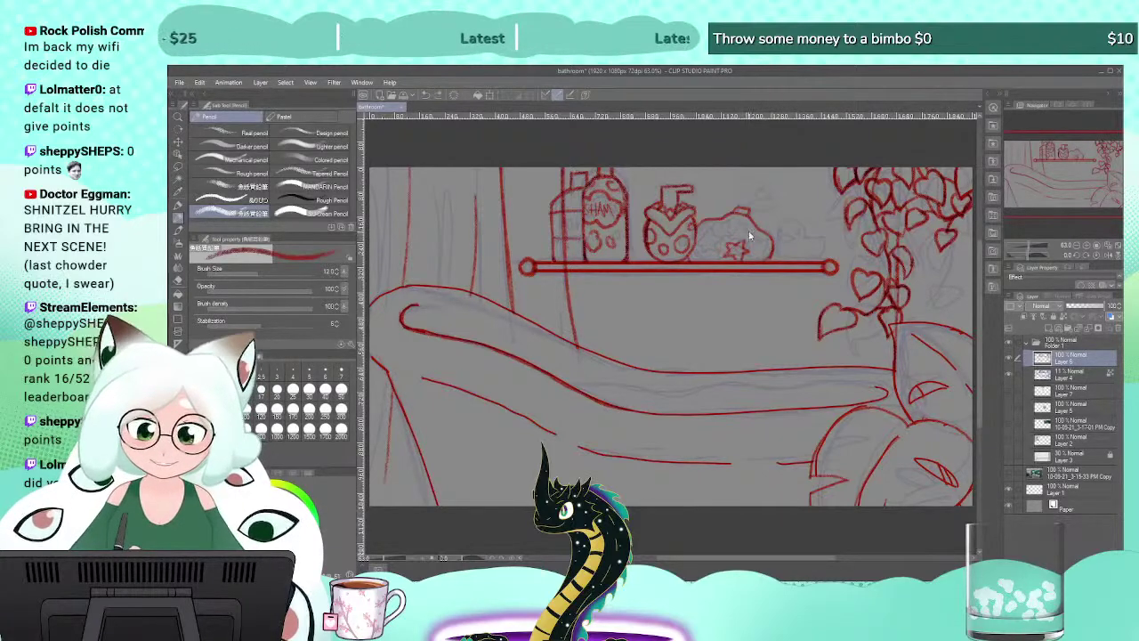
key("ctrl+z")
key("ctrl+z")
key("ctrl+z")
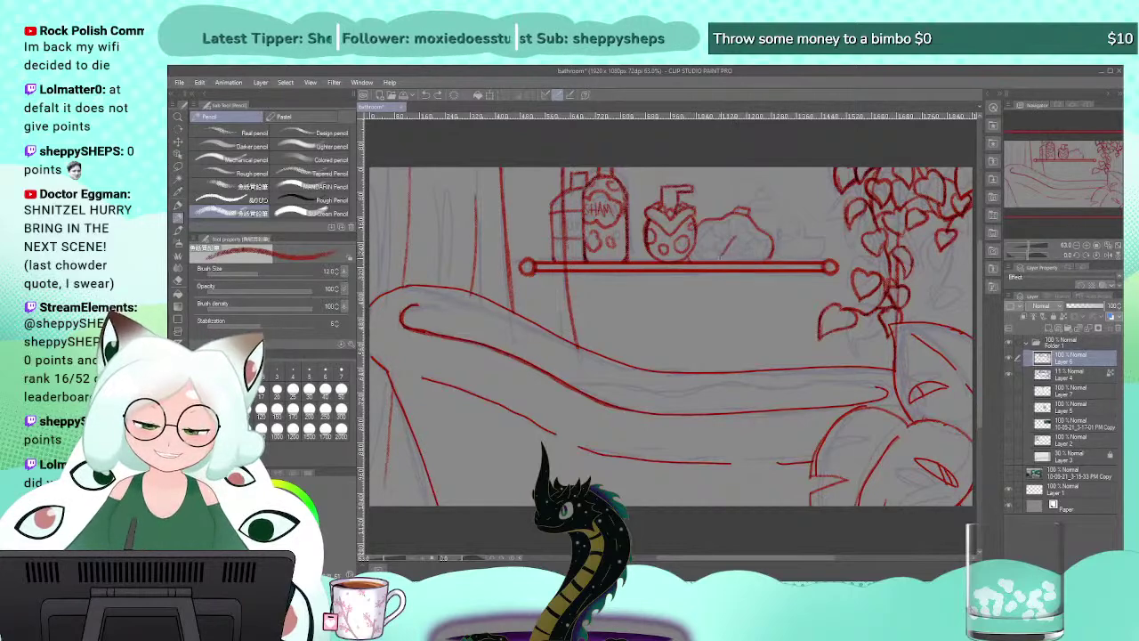
mouse_move(720, 258)
left_mouse_down()
mouse_move(746, 251)
mouse_move(727, 259)
left_mouse_up()
key("ctrl+z")
key("ctrl+z")
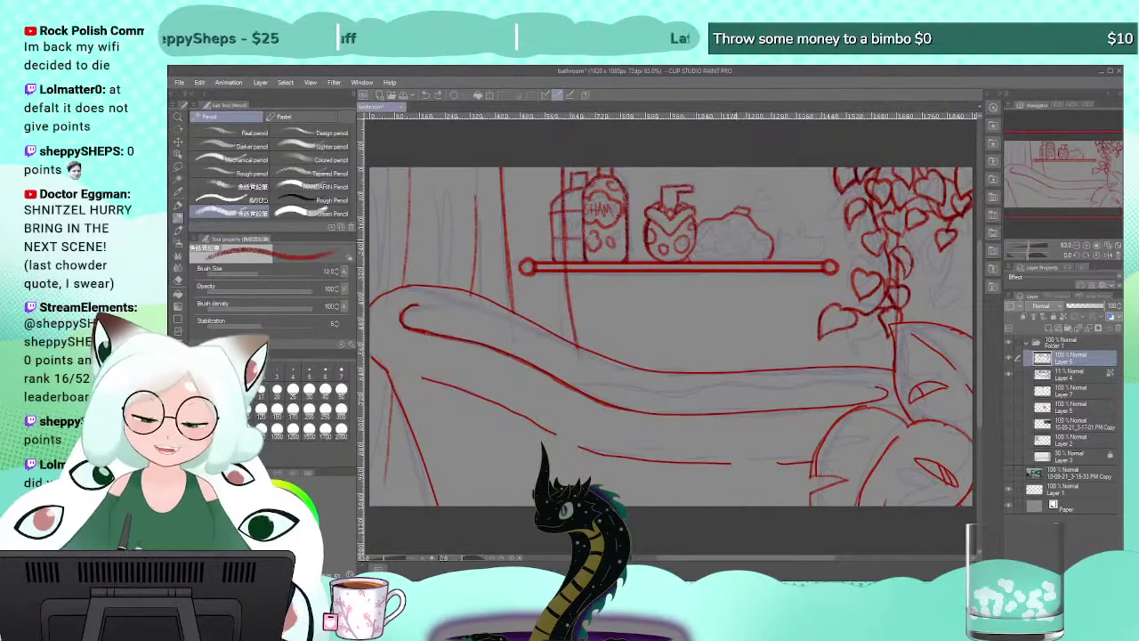
key("ctrl+z")
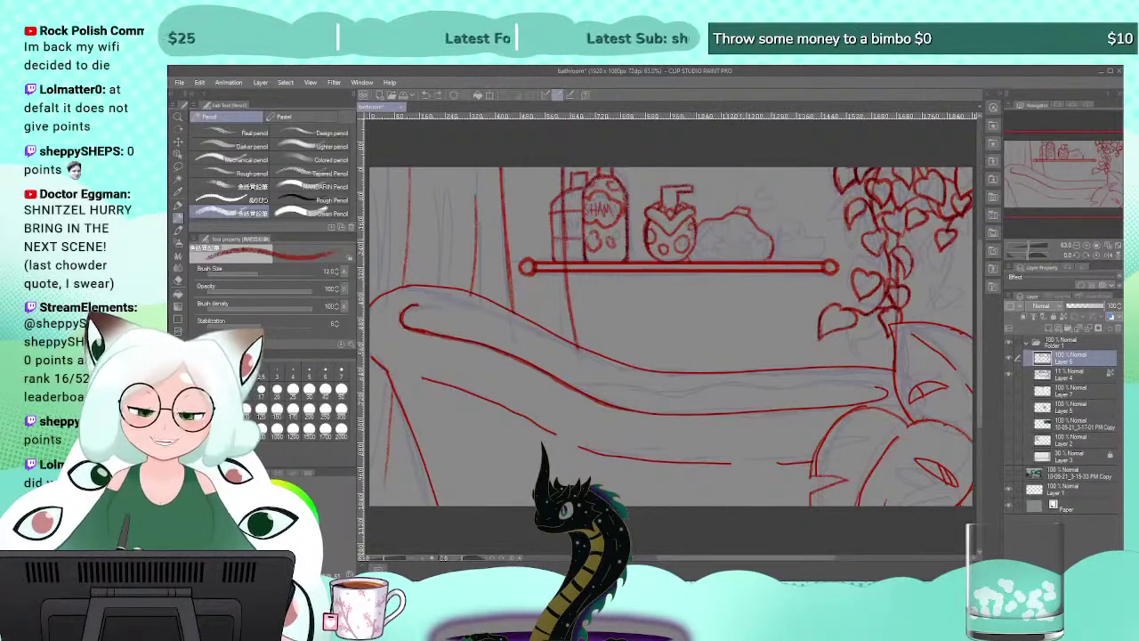
Draw a star from crossing lines in the lower middle of the pouch.
left_click_drag(722, 254, 748, 245)
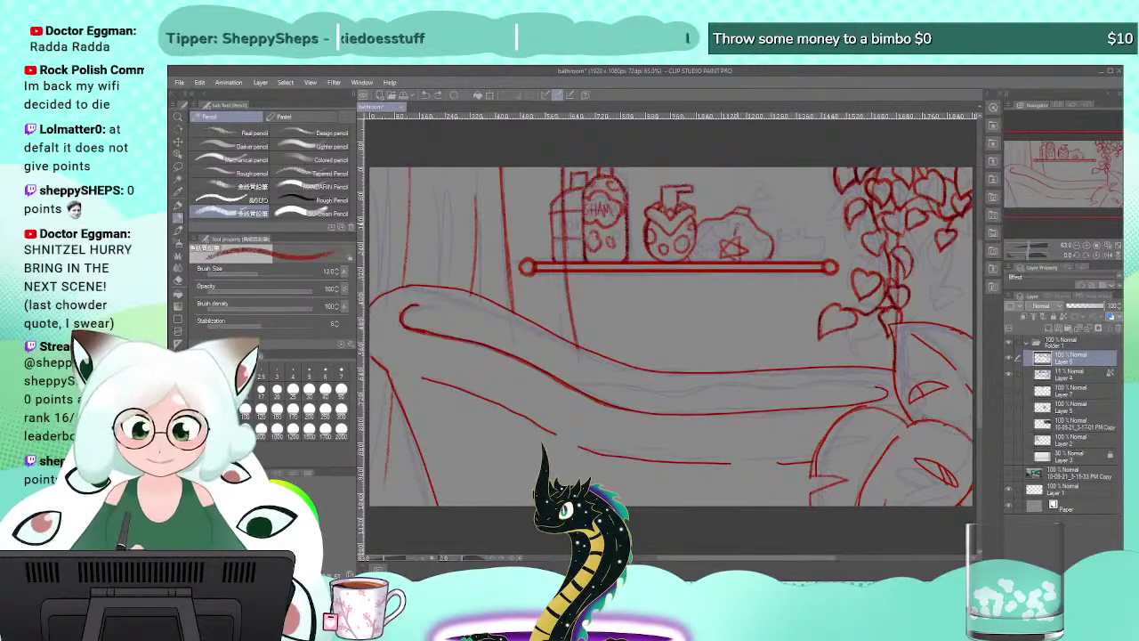
key("ctrl+z")
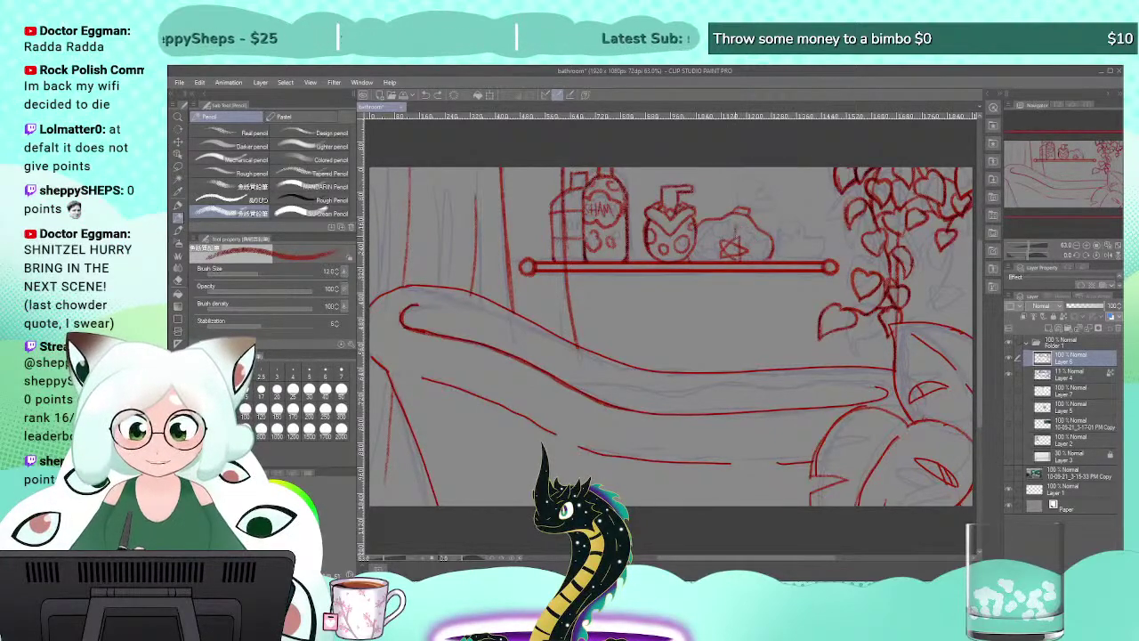
mouse_move(738, 228)
left_mouse_down()
mouse_move(757, 235)
mouse_move(737, 241)
mouse_move(749, 246)
mouse_move(729, 234)
left_mouse_up()
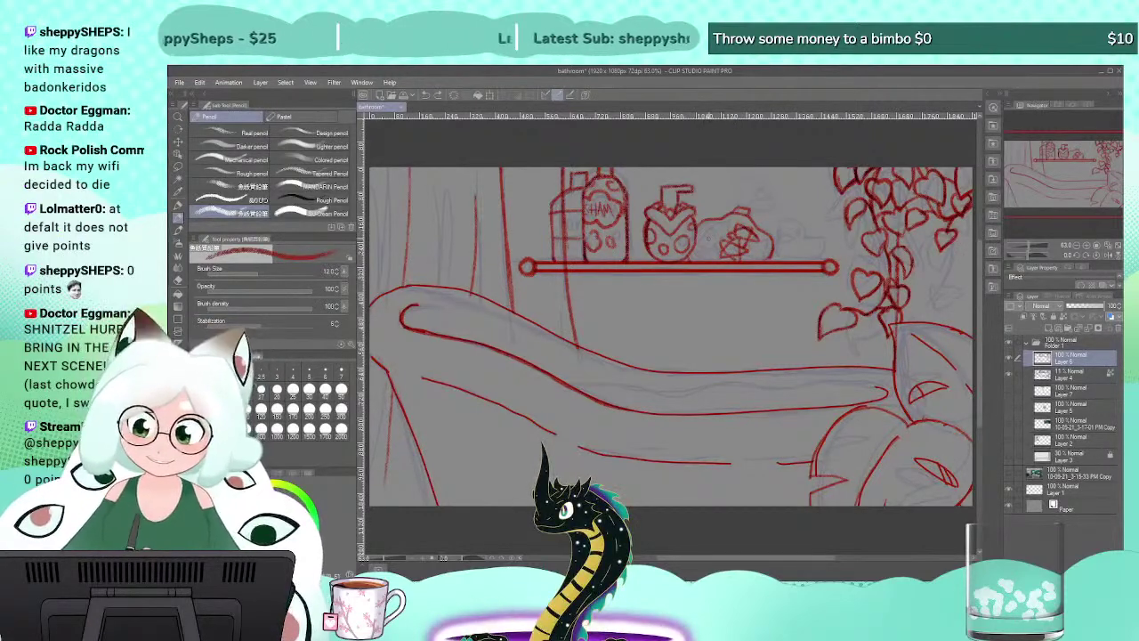
key("ctrl+z")
key("ctrl+z")
key("ctrl+z")
key("ctrl+z")
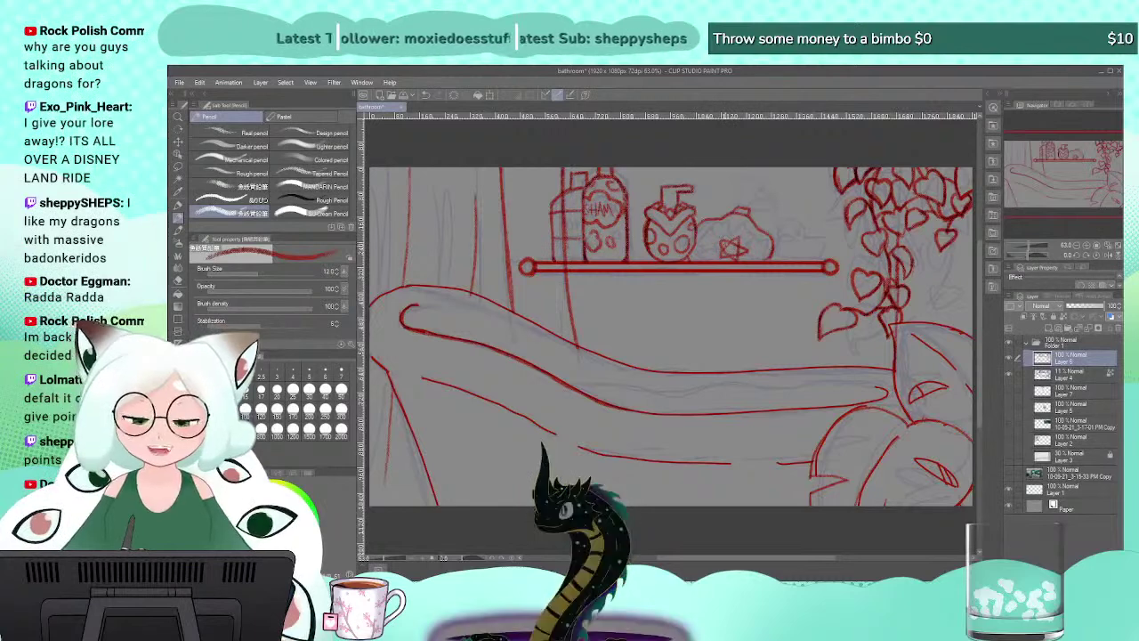
Clear the lines crossing inside the star using the transparent color, and fill the rest of the pouch with more stars.
key("c")
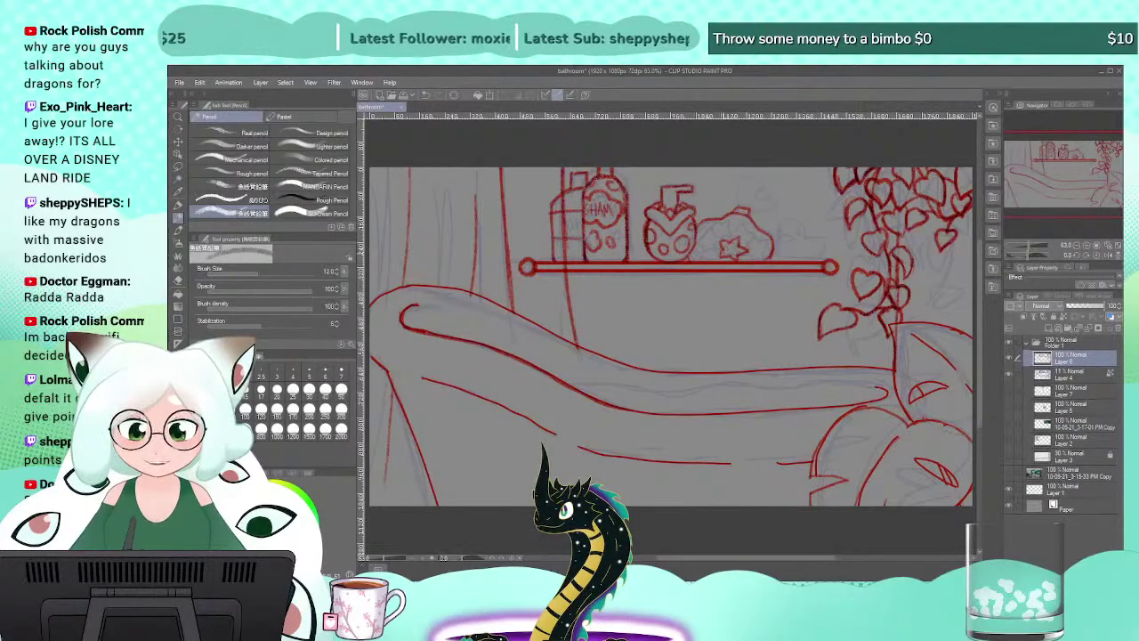
key("c")
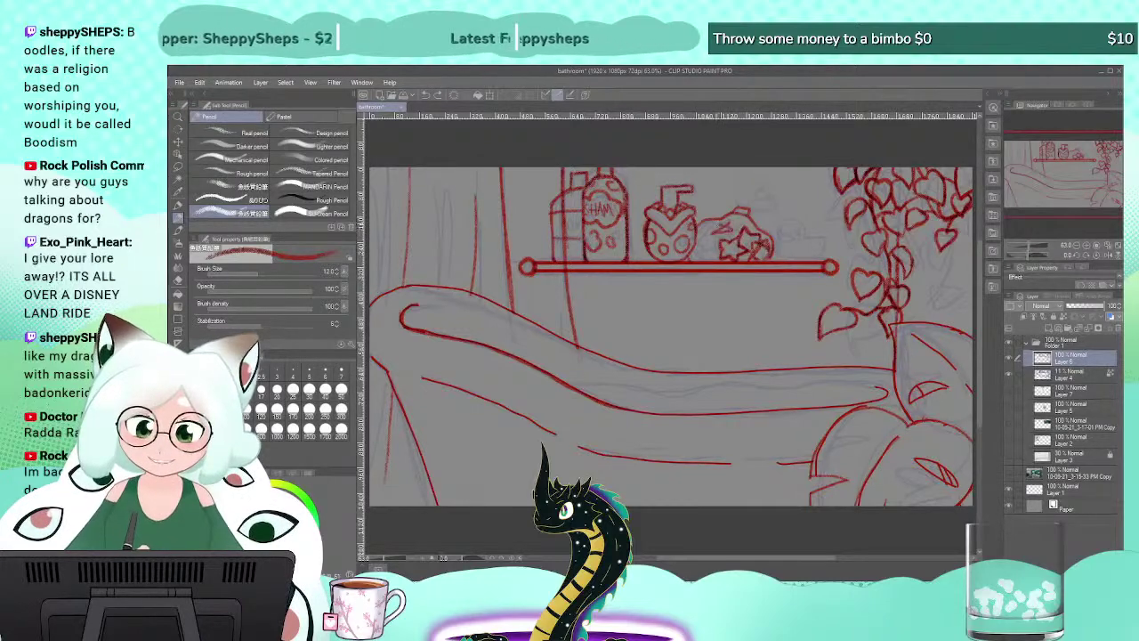
left_click_drag(731, 233, 701, 257)
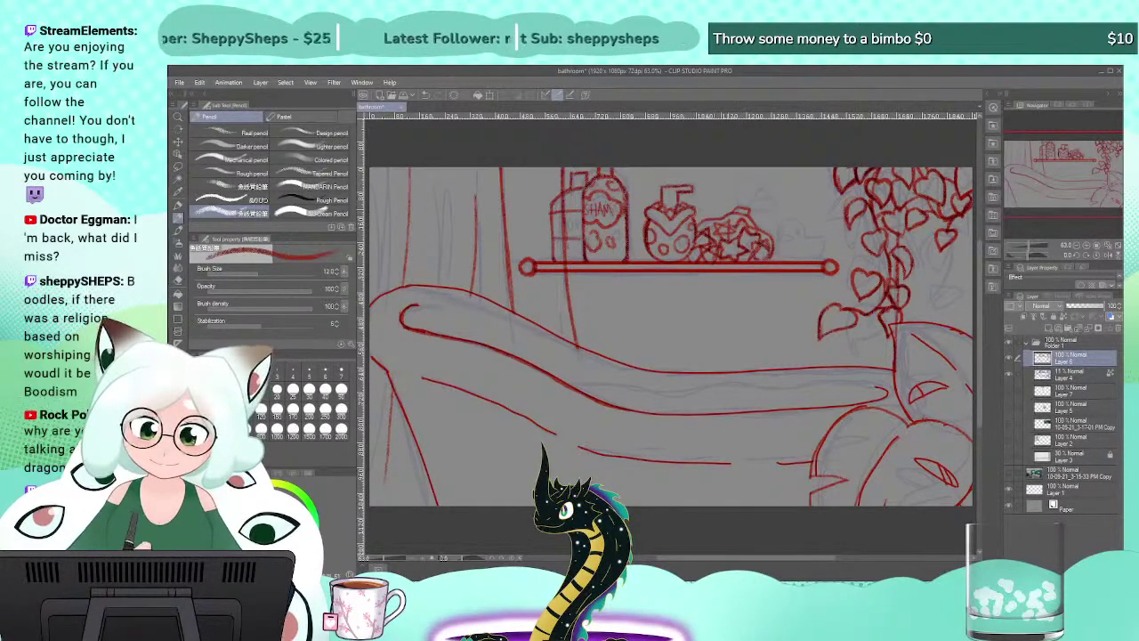
Fade the crowded star pattern inside the pouch with the kneaded eraser at a tilted 100% view, and return to the pencil.
left_click(1085, 254)
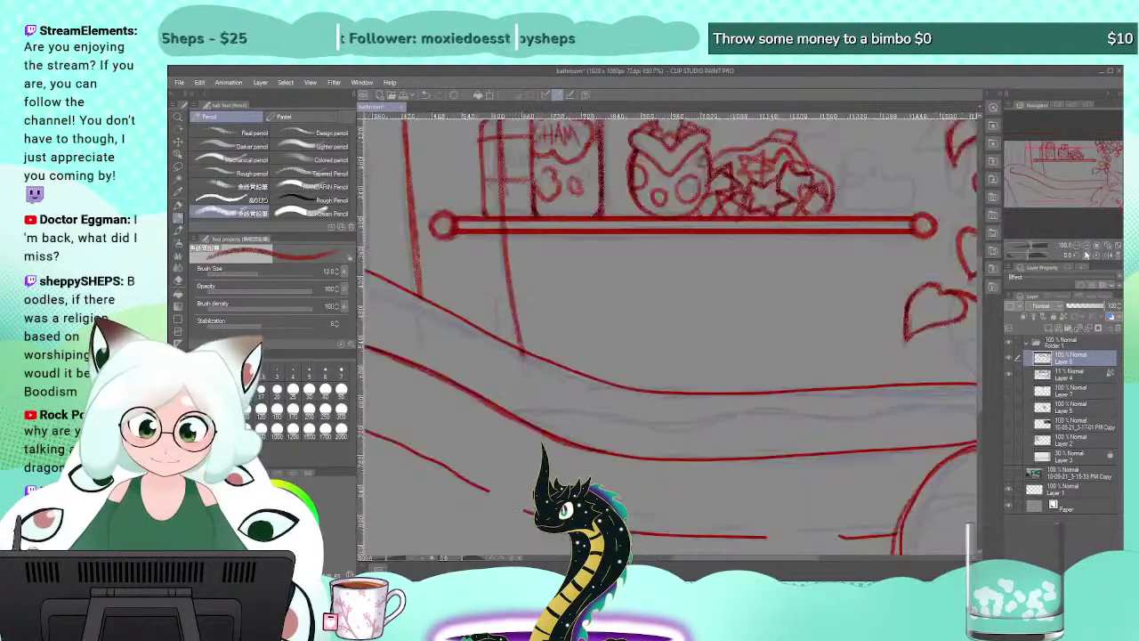
left_click(1086, 255)
left_click_drag(1062, 173, 1071, 157)
key("e")
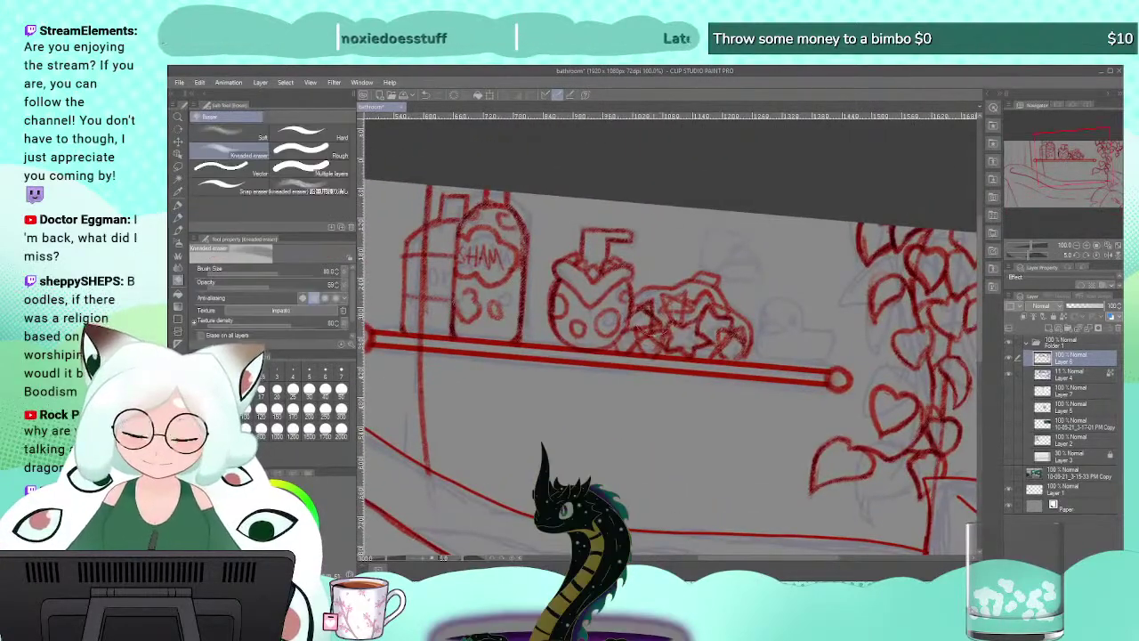
mouse_move(657, 333)
left_mouse_down()
mouse_move(684, 324)
mouse_move(734, 340)
mouse_move(663, 328)
mouse_move(725, 333)
mouse_move(646, 344)
mouse_move(635, 299)
left_mouse_up()
key("p")
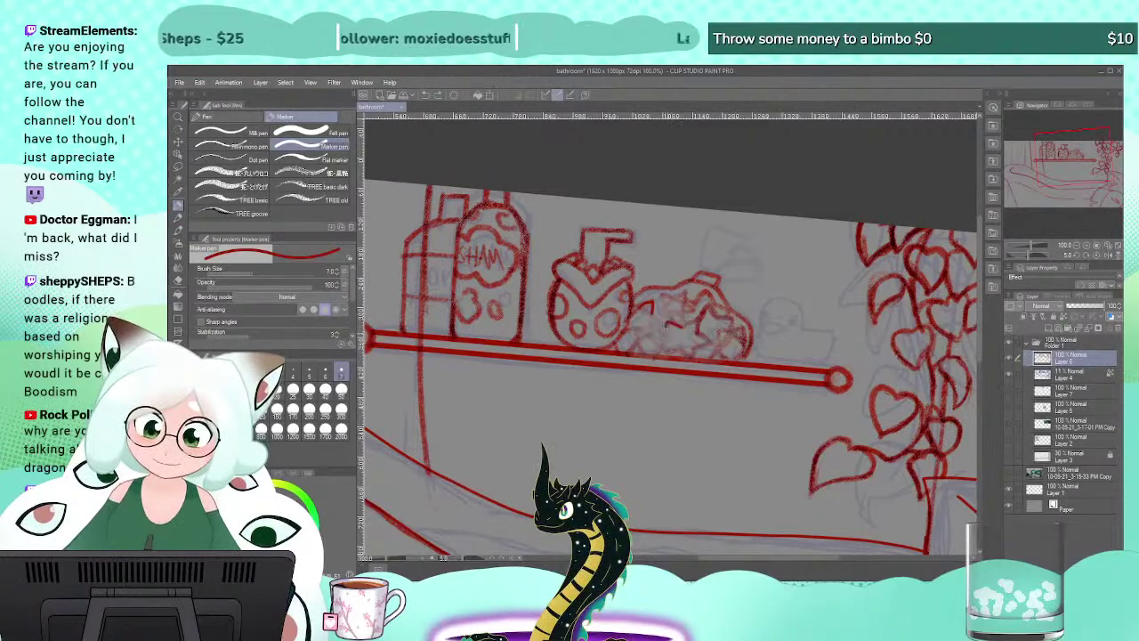
key("p")
Redraw the pouch's stars cleanly over the faded ones and add a fanned, gathered top above its tie.
mouse_move(671, 324)
left_mouse_down()
mouse_move(697, 315)
mouse_move(668, 335)
mouse_move(696, 358)
mouse_move(697, 323)
mouse_move(723, 309)
mouse_move(734, 331)
mouse_move(718, 347)
mouse_move(750, 327)
mouse_move(714, 360)
mouse_move(746, 334)
left_mouse_up()
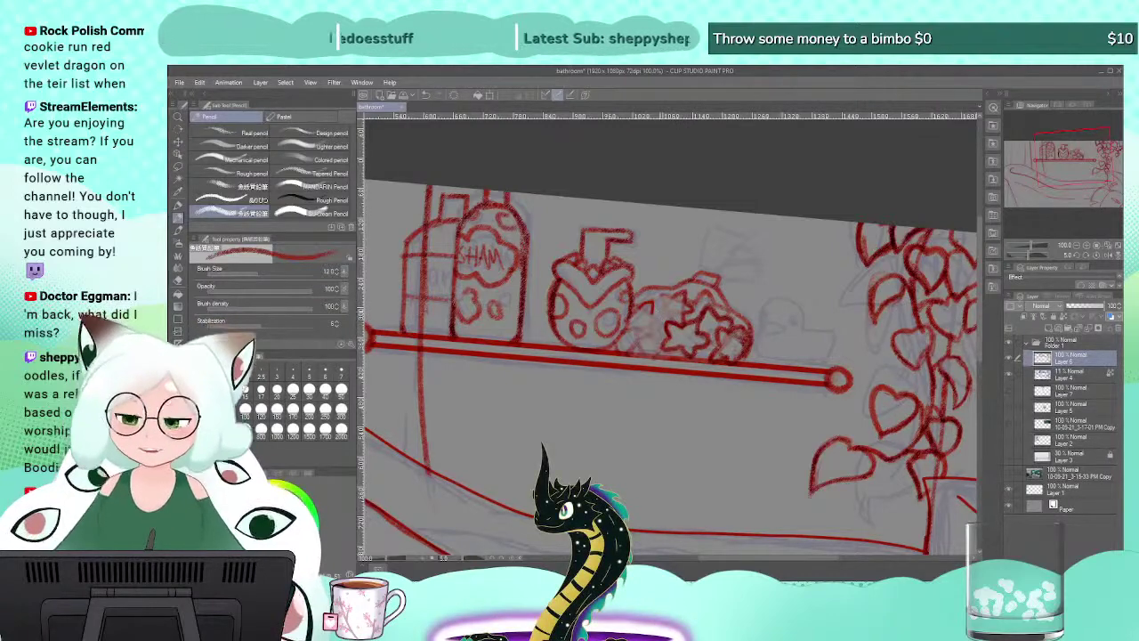
mouse_move(665, 317)
left_mouse_down()
mouse_move(658, 296)
mouse_move(671, 296)
mouse_move(658, 317)
mouse_move(696, 305)
mouse_move(728, 315)
left_mouse_up()
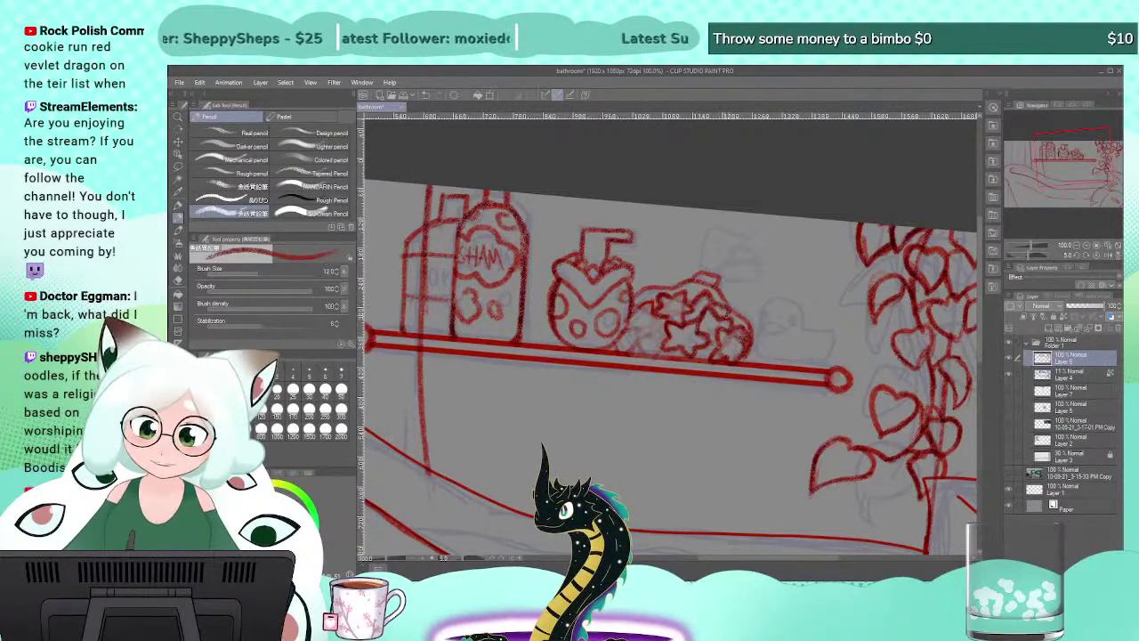
left_click_drag(646, 301, 664, 325)
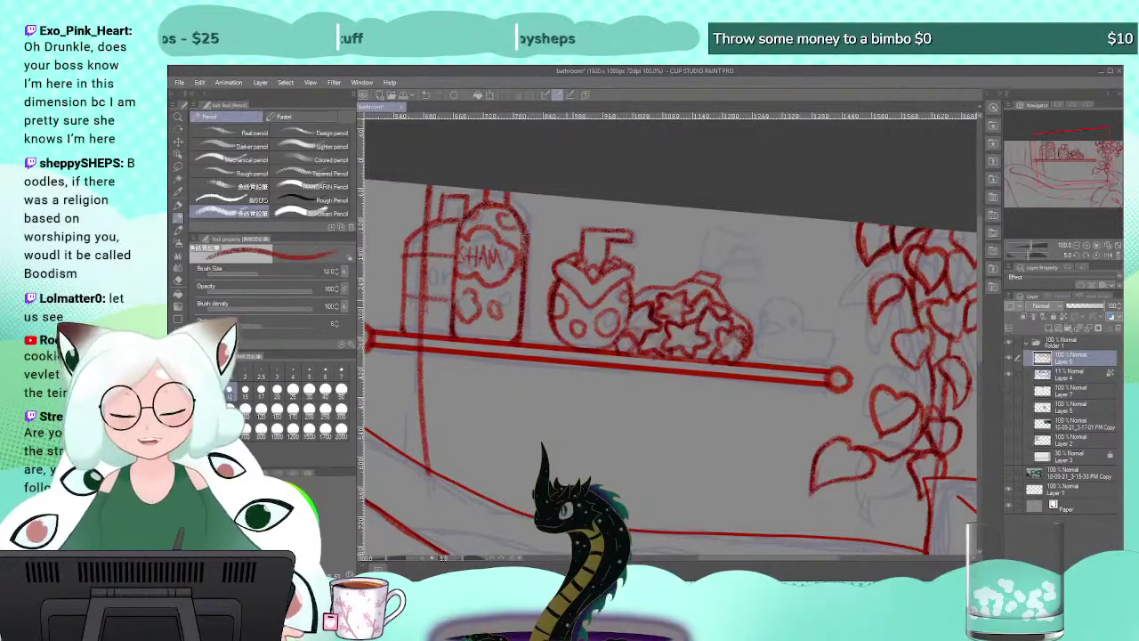
mouse_move(701, 272)
left_mouse_down()
mouse_move(705, 230)
mouse_move(749, 238)
mouse_move(744, 260)
mouse_move(756, 267)
mouse_move(717, 275)
mouse_move(742, 247)
left_mouse_up()
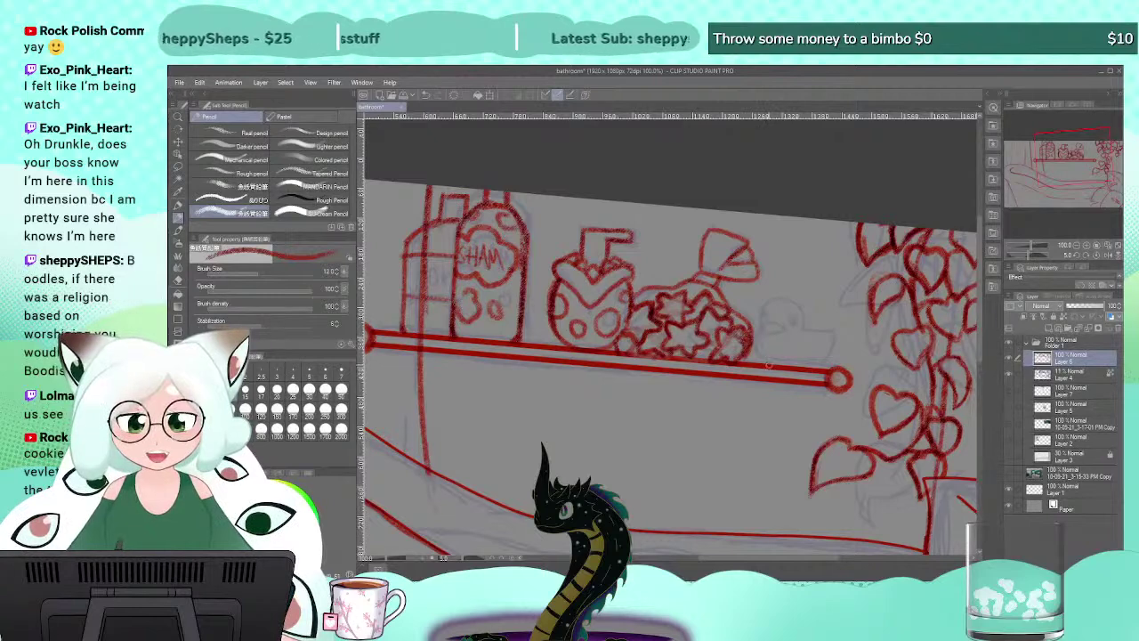
Draw the head and body outline of a rubber duck at the end of the shelf beside the pouch.
mouse_move(761, 331)
left_mouse_down()
mouse_move(771, 307)
mouse_move(808, 319)
mouse_move(807, 337)
mouse_move(840, 343)
mouse_move(829, 367)
left_mouse_up()
mouse_move(786, 334)
left_mouse_down()
mouse_move(766, 338)
mouse_move(795, 324)
mouse_move(766, 337)
left_mouse_up()
key("ctrl+z")
key("ctrl+z")
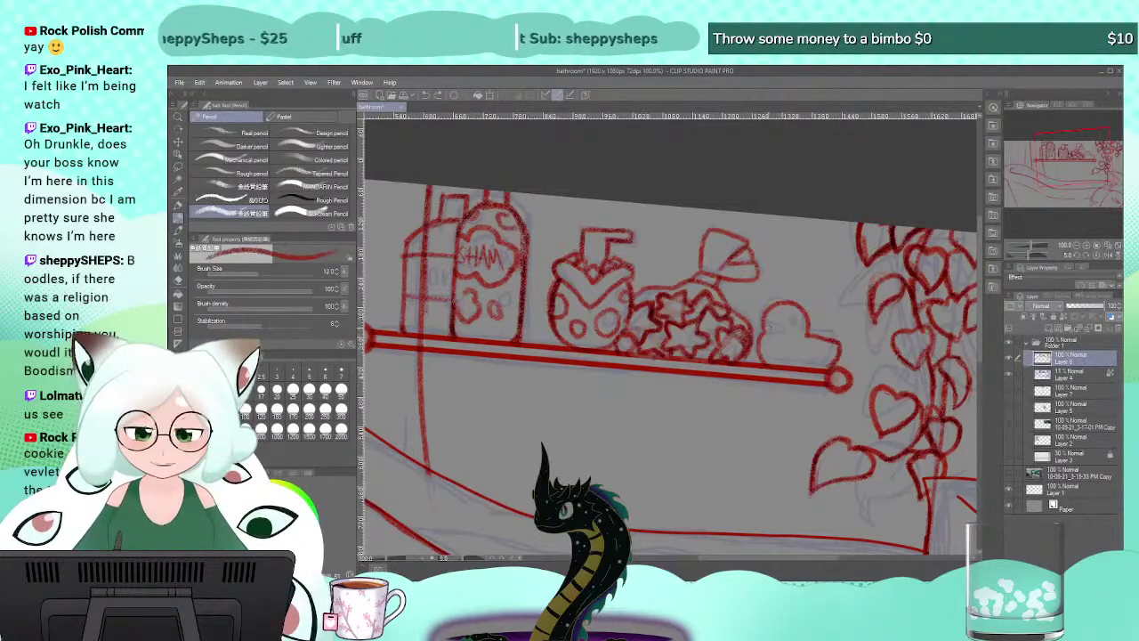
Draw the rubber duck's beak and eye with the pencil, and try a curved line along its lower body.
key("e")
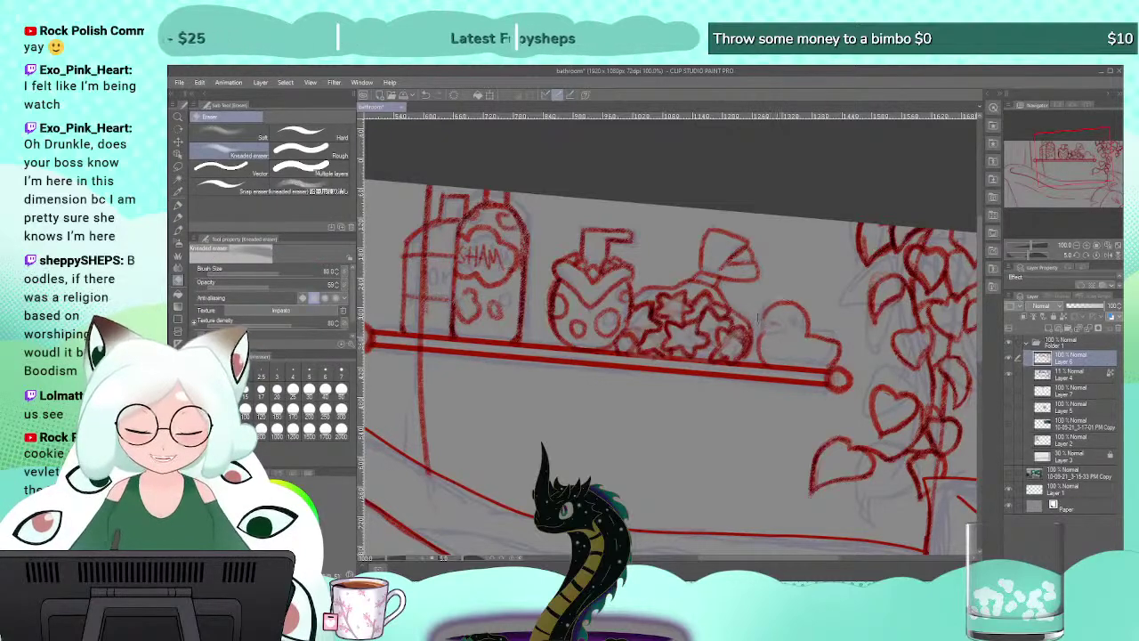
key("p")
mouse_move(766, 332)
left_mouse_down()
mouse_move(786, 332)
mouse_move(762, 334)
mouse_move(775, 323)
mouse_move(785, 333)
mouse_move(759, 337)
mouse_move(772, 313)
mouse_move(793, 324)
left_mouse_up()
key("ctrl+z")
key("ctrl+z")
key("p")
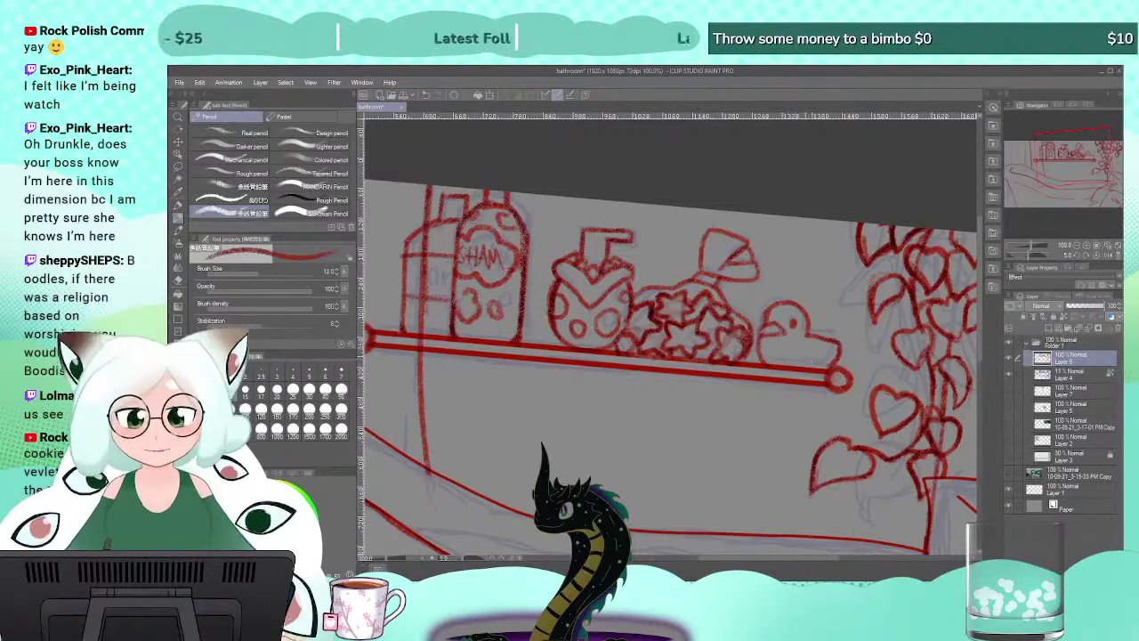
left_click_drag(824, 360, 793, 358)
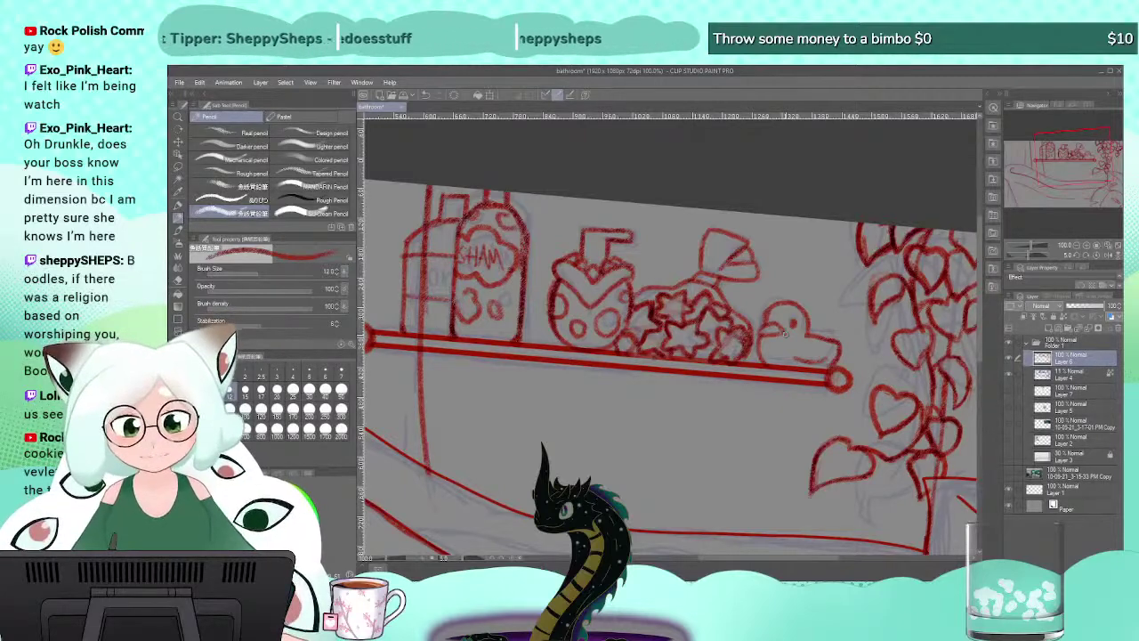
key("ctrl+z")
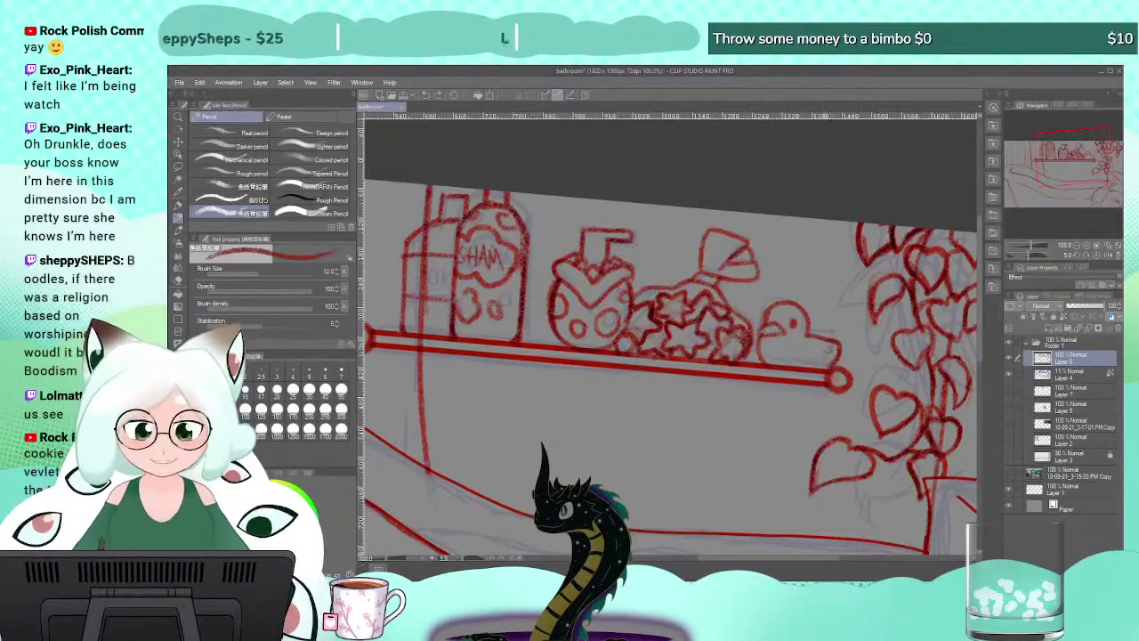
Adjust the curved line under the rubber duck's body, and show the whole canvas upright.
left_click_drag(829, 348, 797, 359)
key("ctrl+z")
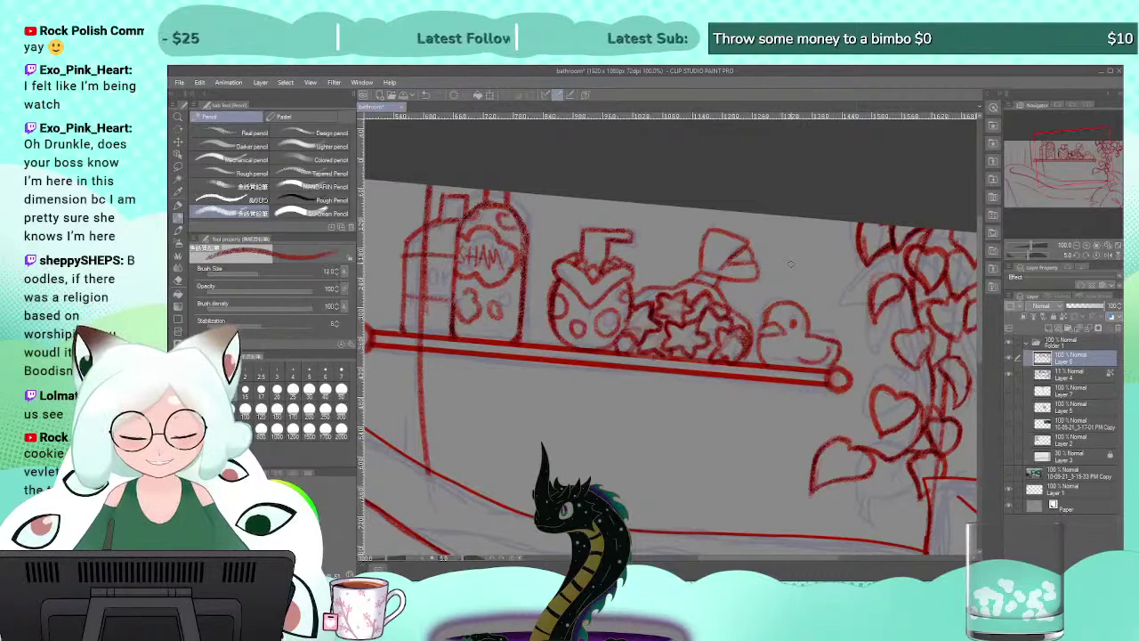
left_click(1110, 253)
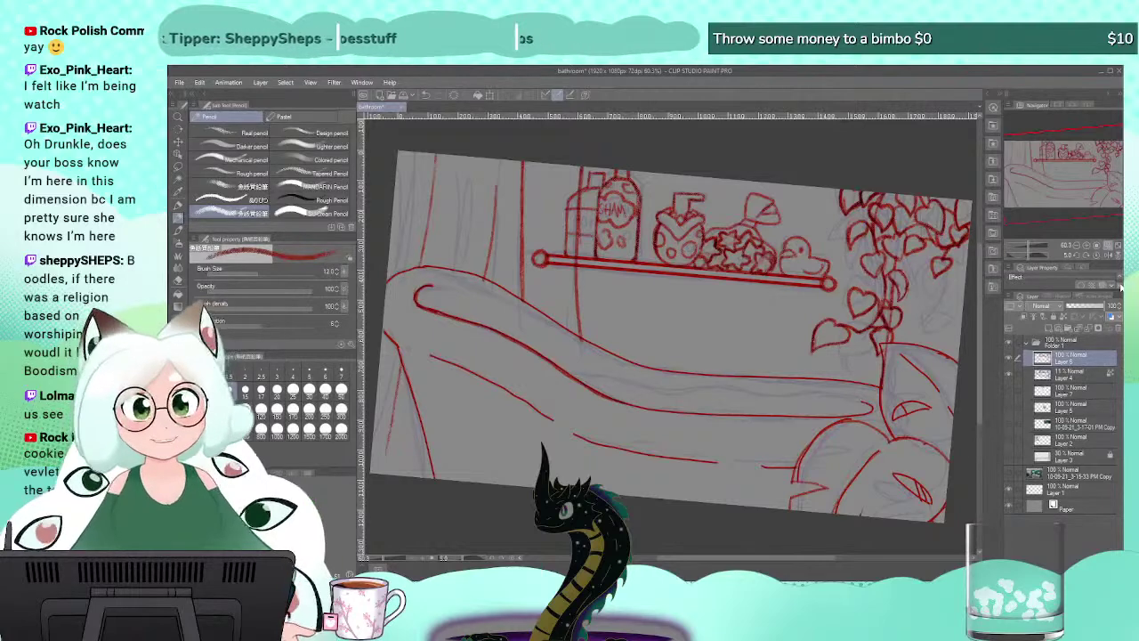
left_click(1096, 246)
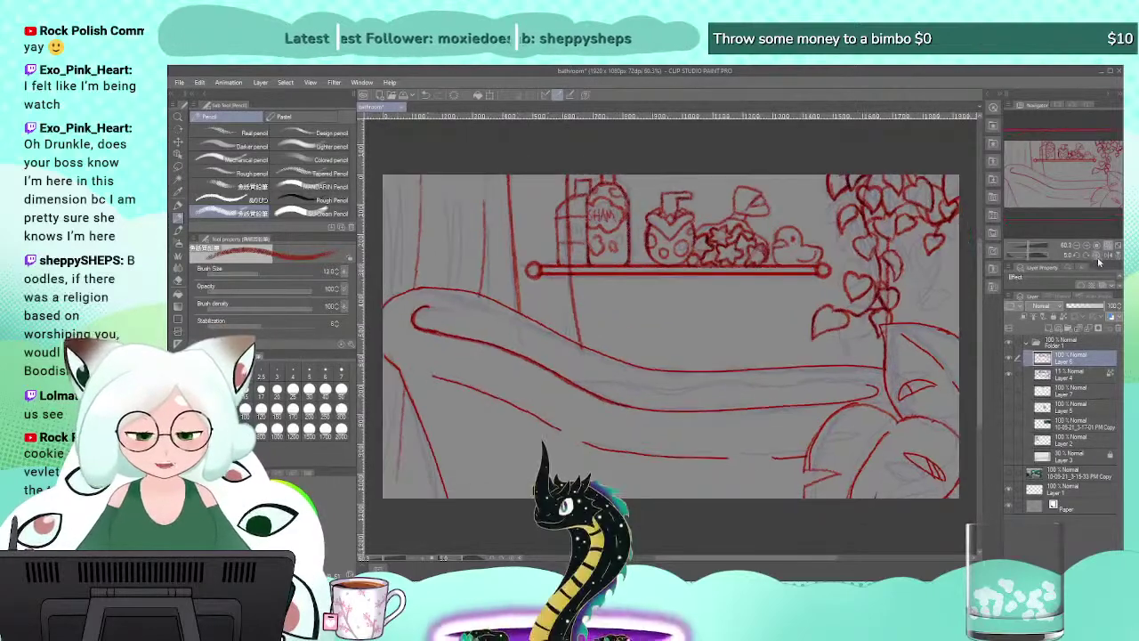
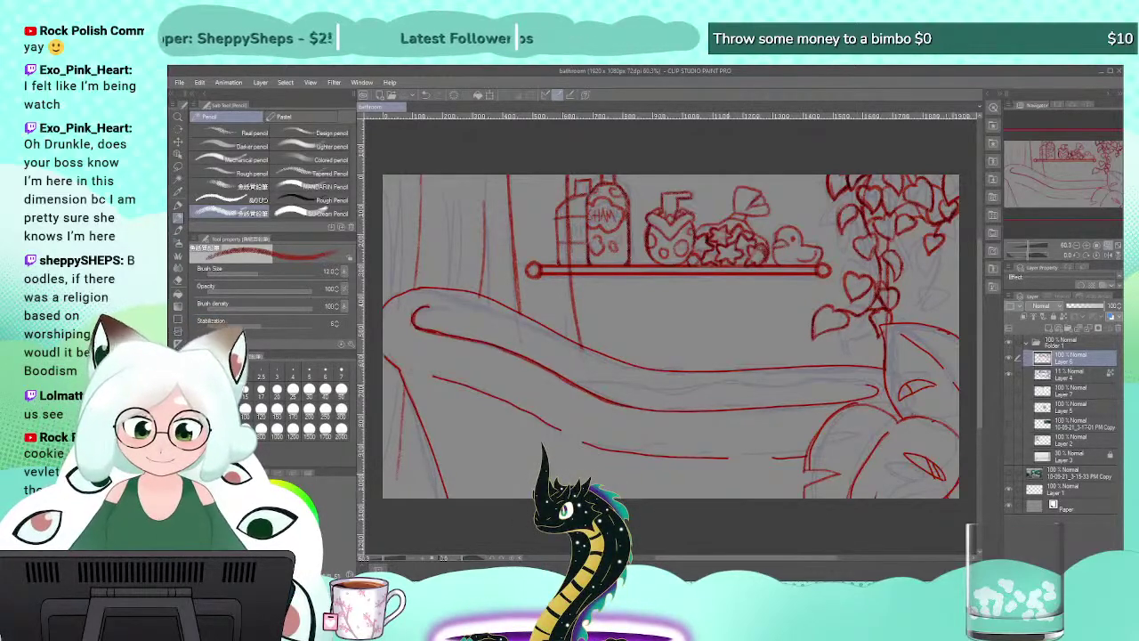
Hide the faint sketch layer to check the line art, show it again, and return to the line art layer.
left_click(1008, 374)
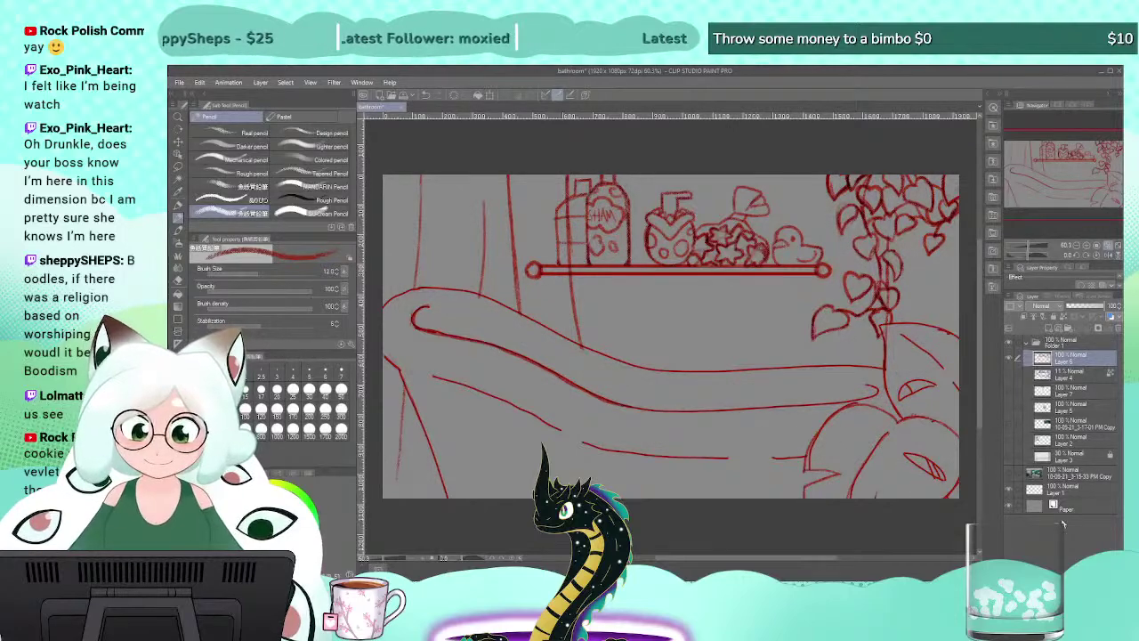
left_click(1018, 375)
left_click(1011, 376)
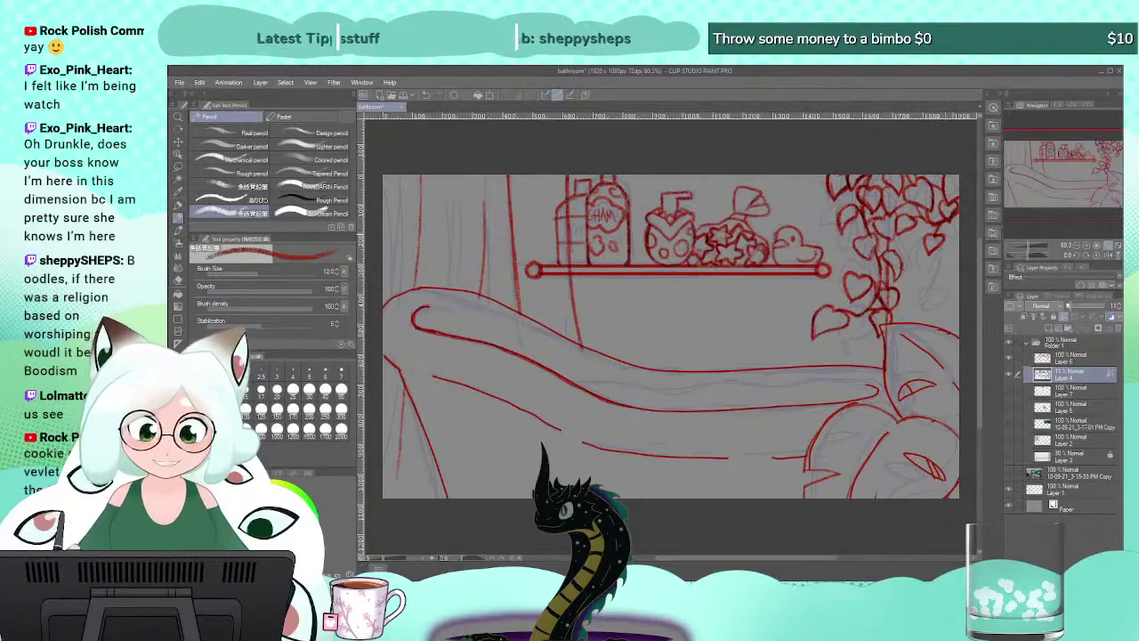
left_click(1072, 359)
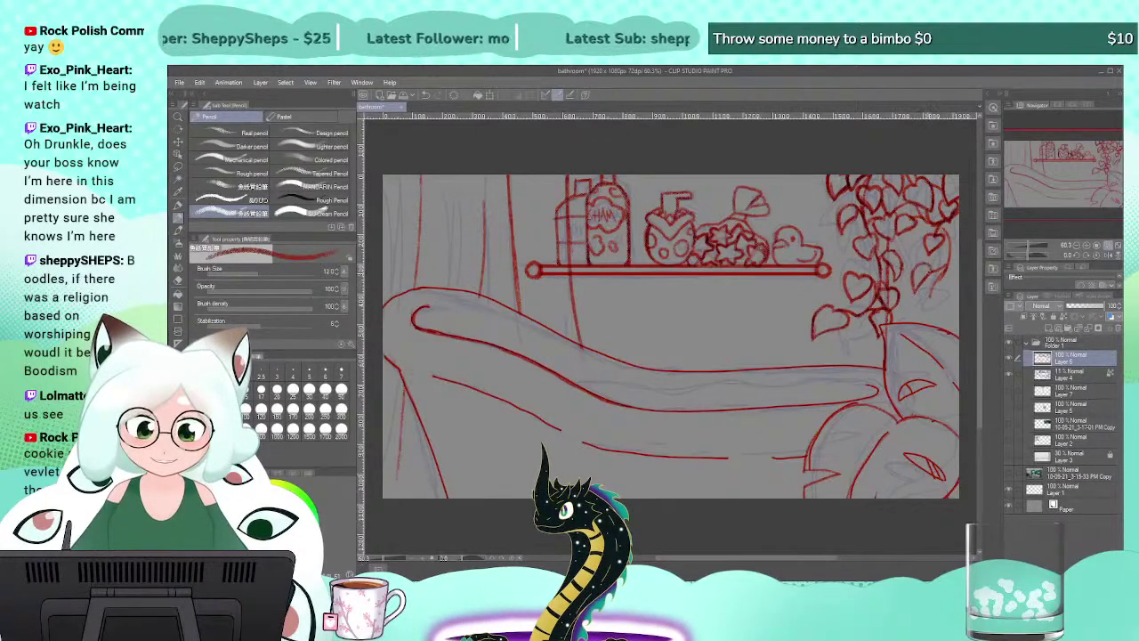
Draw a pointed leaf at the lower end of the vine's outer strand, cleaning it up with the transparent colour.
mouse_move(931, 284)
left_mouse_down()
mouse_move(920, 298)
mouse_move(938, 312)
left_mouse_up()
mouse_move(929, 296)
left_mouse_down()
mouse_move(940, 288)
mouse_move(927, 298)
left_mouse_up()
mouse_move(930, 295)
left_mouse_down()
mouse_move(944, 299)
mouse_move(938, 316)
left_mouse_up()
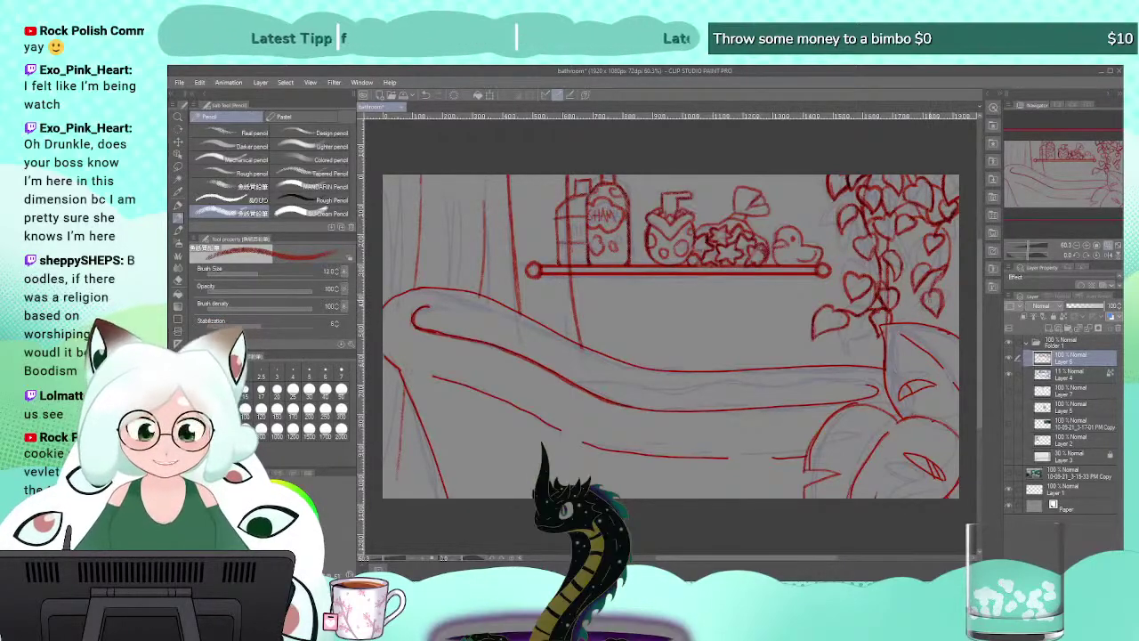
key("c")
key("c")
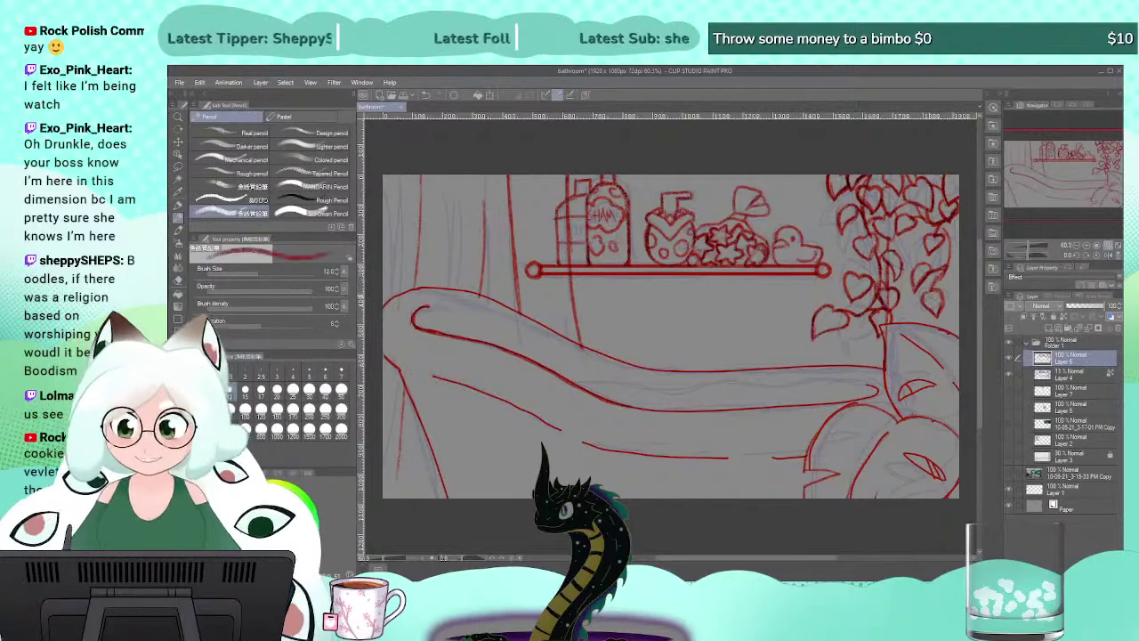
Draw the vine's outer stem from the lowest leaf upward, and refine that leaf's edge with the pencil.
mouse_move(926, 294)
left_mouse_down()
mouse_move(943, 312)
mouse_move(949, 230)
left_mouse_up()
key("c")
key("c")
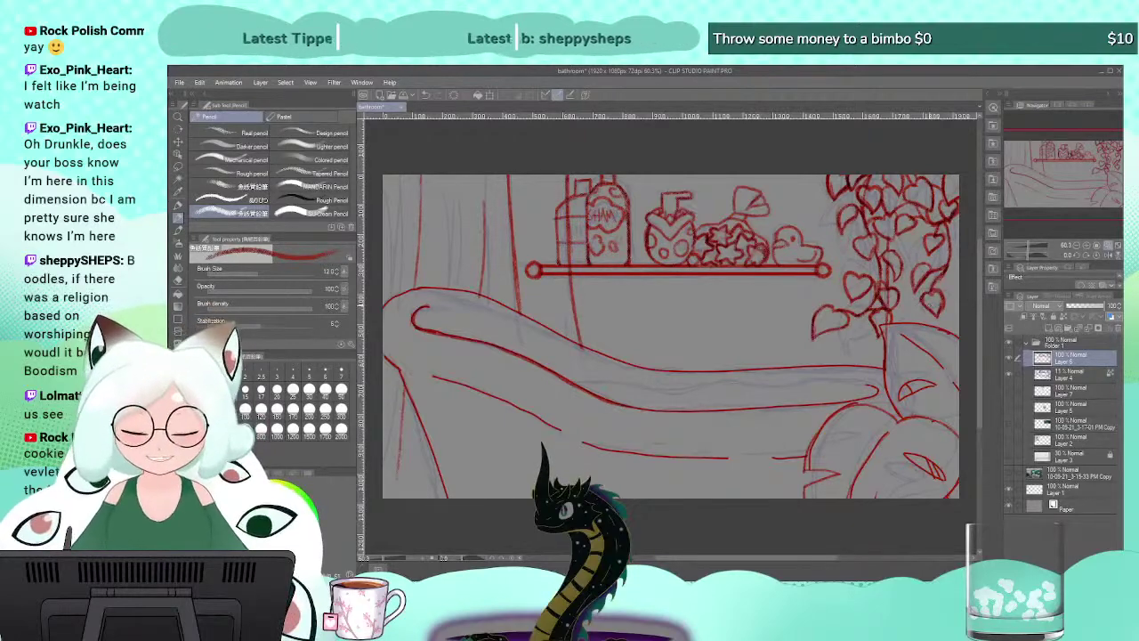
key("p")
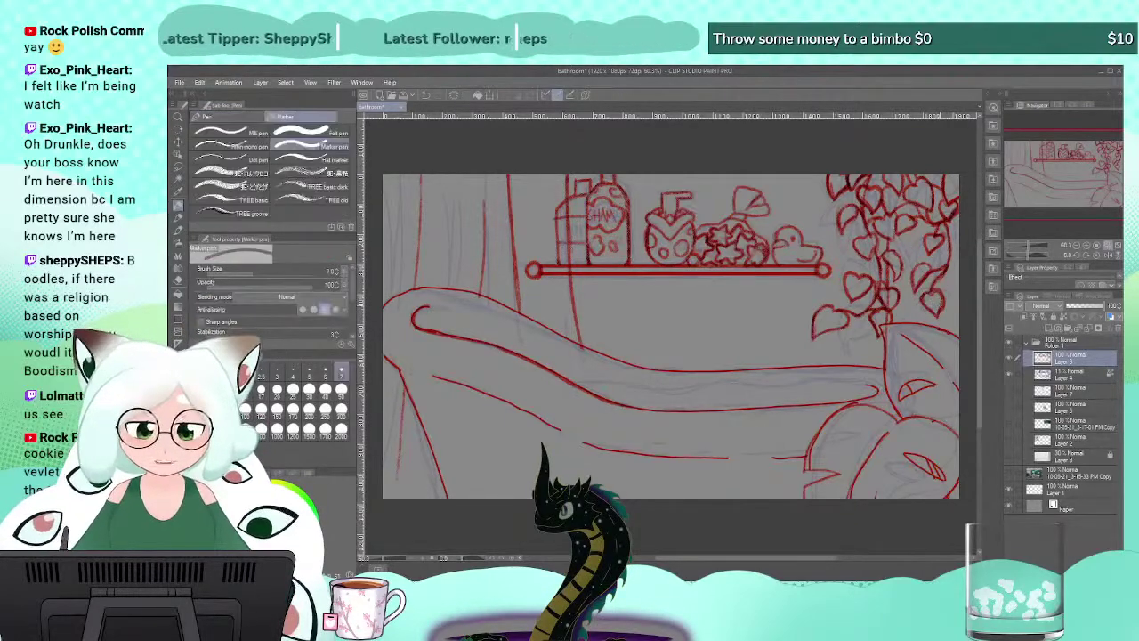
key("p")
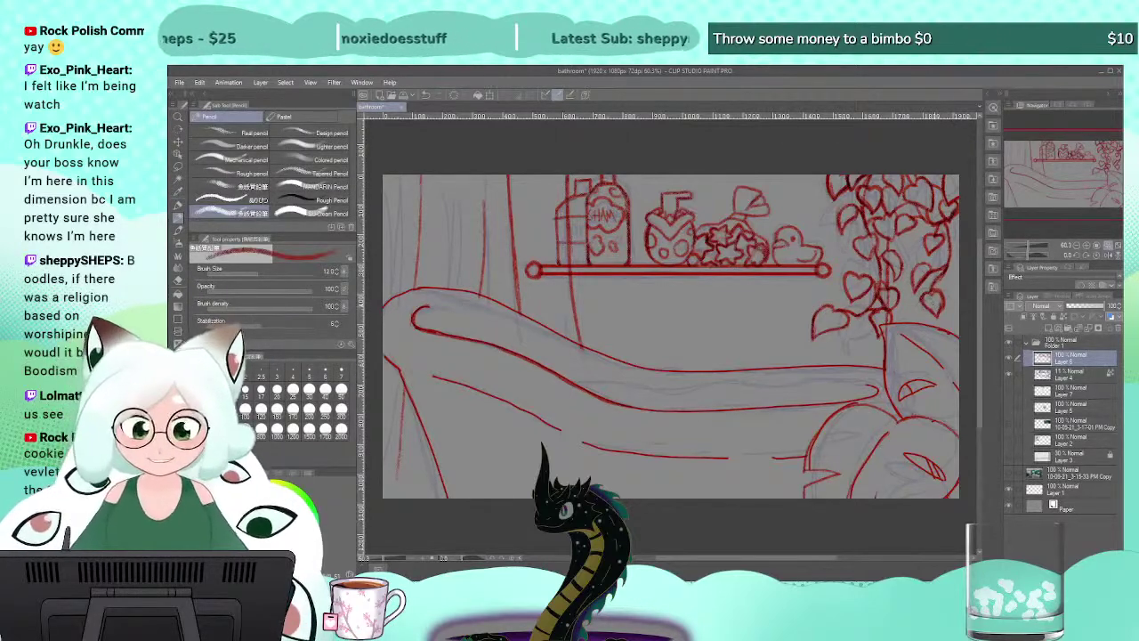
left_click_drag(936, 296, 942, 313)
key("c")
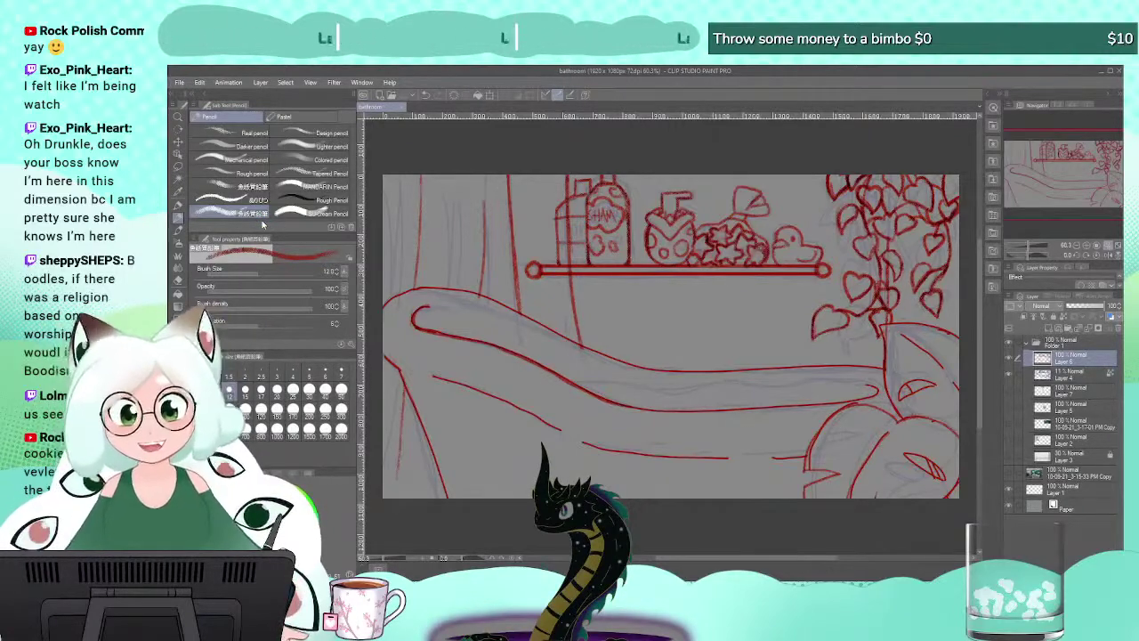
Darken the curved outline of the large round form at the tub's end, and trim it with a size 8 transparent stroke.
left_click_drag(827, 425, 852, 407)
mouse_move(821, 431)
left_mouse_down()
mouse_move(864, 405)
mouse_move(880, 411)
mouse_move(841, 413)
mouse_move(806, 472)
left_mouse_up()
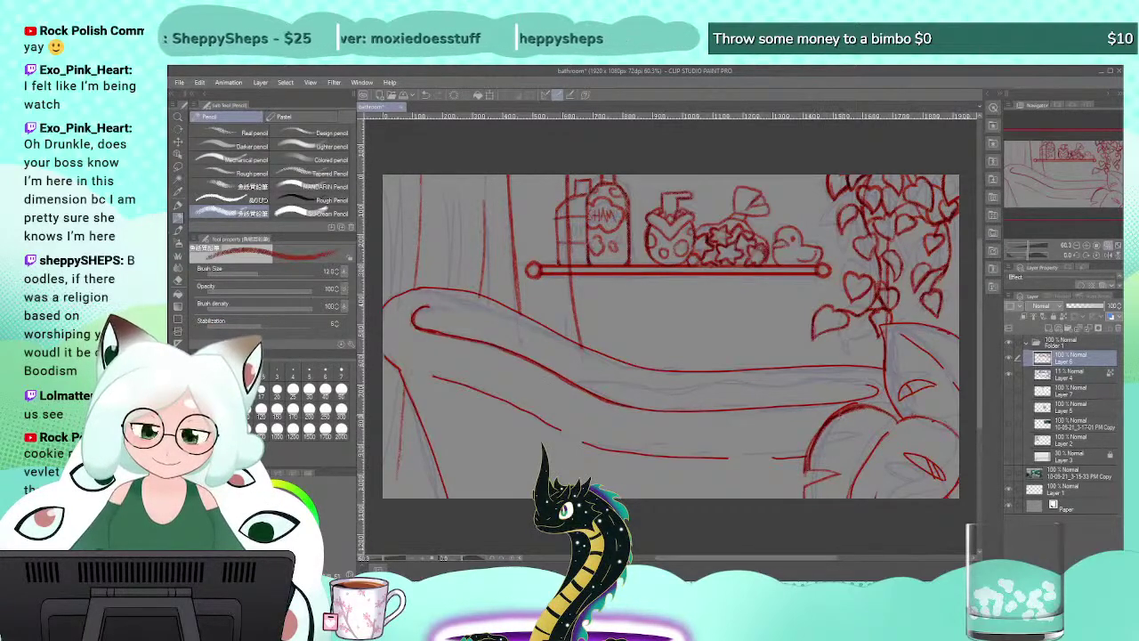
key("c")
key("bracketleft")
key("bracketleft")
key("bracketleft")
left_click_drag(852, 407, 824, 422)
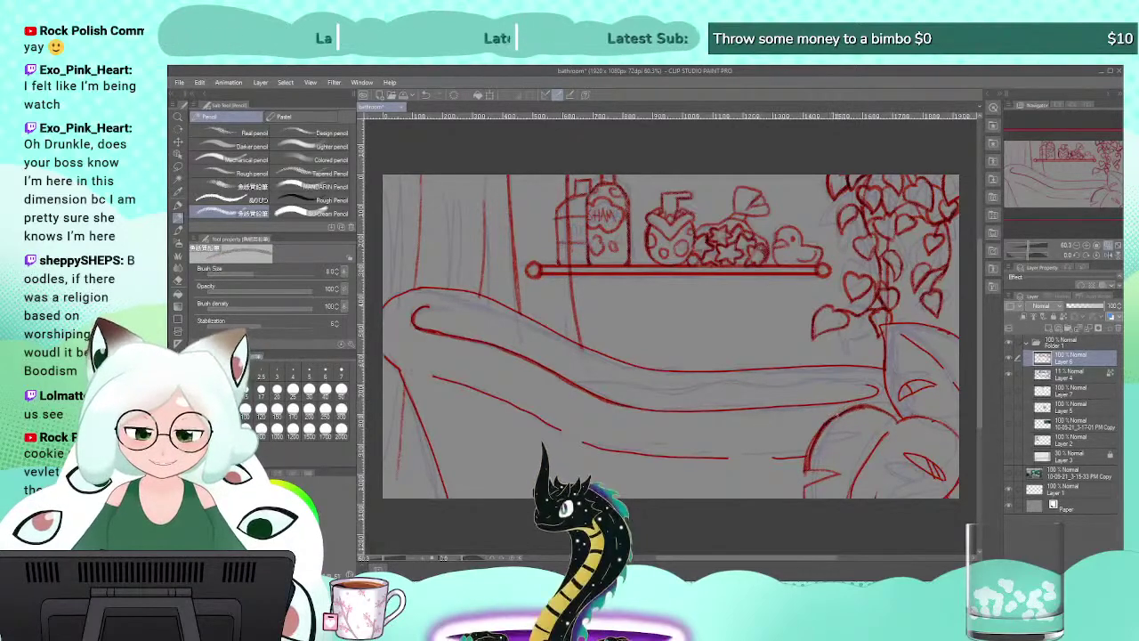
Set the pencil size to 15 and refine the thickened arc of the round form at the tub's end.
key("bracketright")
key("bracketright")
key("bracketright")
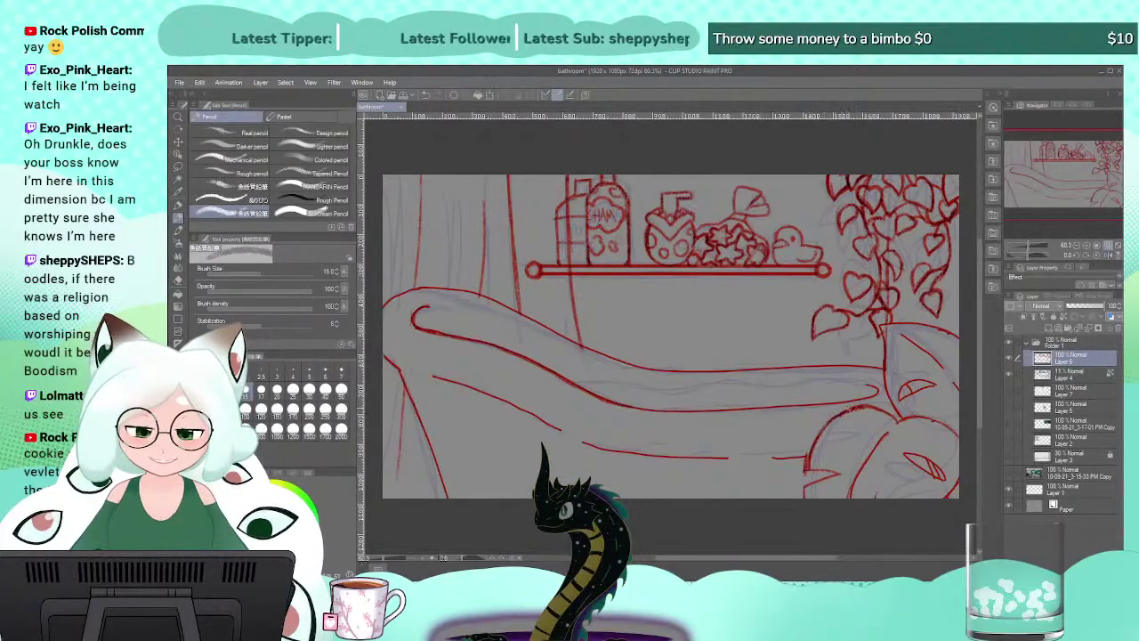
mouse_move(806, 452)
left_mouse_down()
mouse_move(805, 475)
mouse_move(824, 425)
mouse_move(859, 406)
left_mouse_up()
key("c")
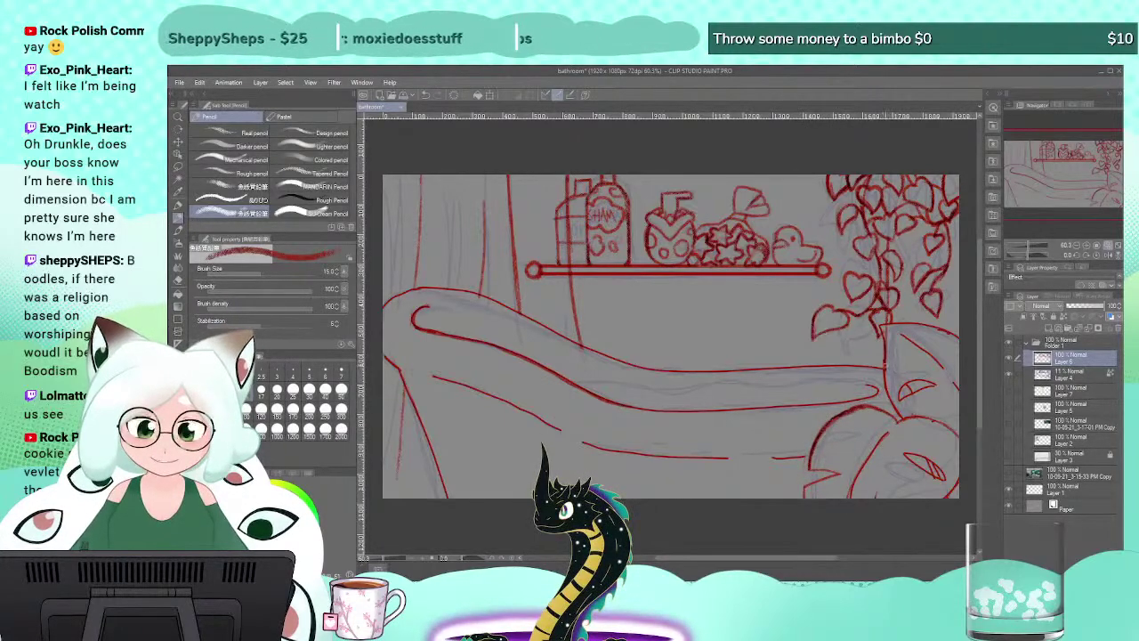
Thicken the small pointed slit inside the lower round form, replacing the first stroke.
left_click_drag(927, 458, 940, 478)
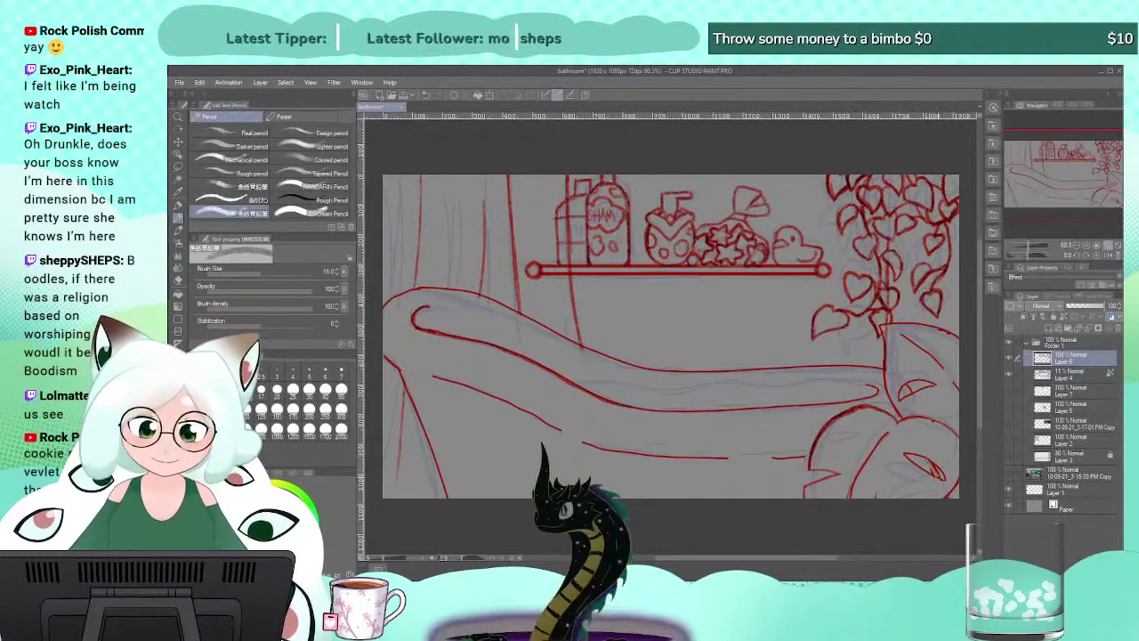
key("ctrl+z")
key("c")
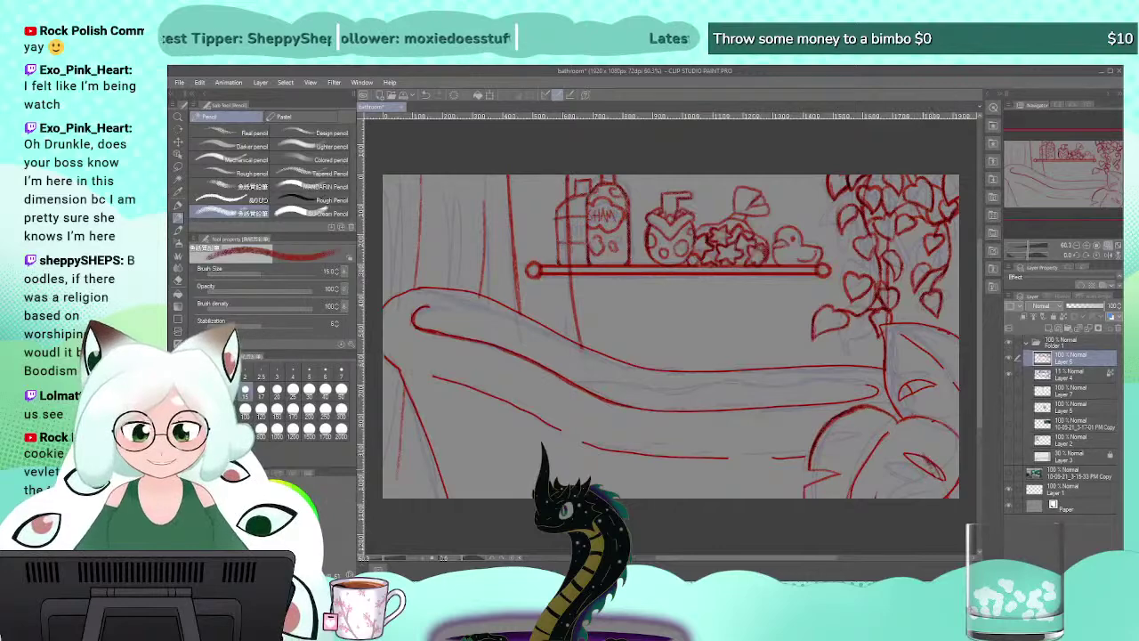
left_click_drag(925, 460, 937, 470)
key("c")
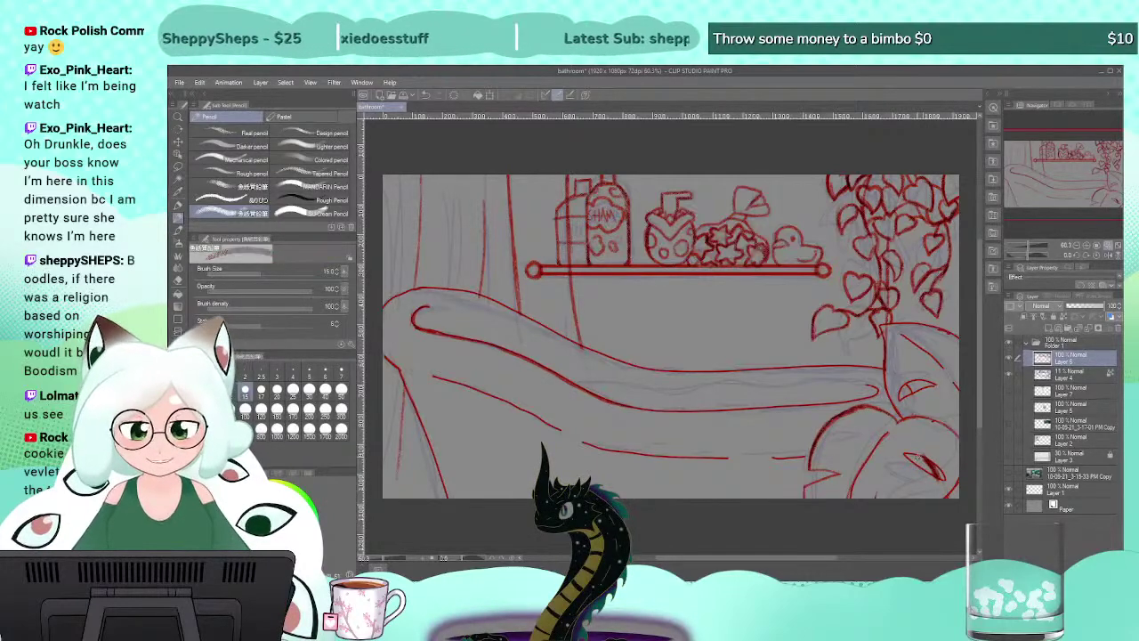
Hide the sketch layer, check the line art mirrored horizontally, and flip the view back.
left_click(1108, 255)
left_click(1009, 375)
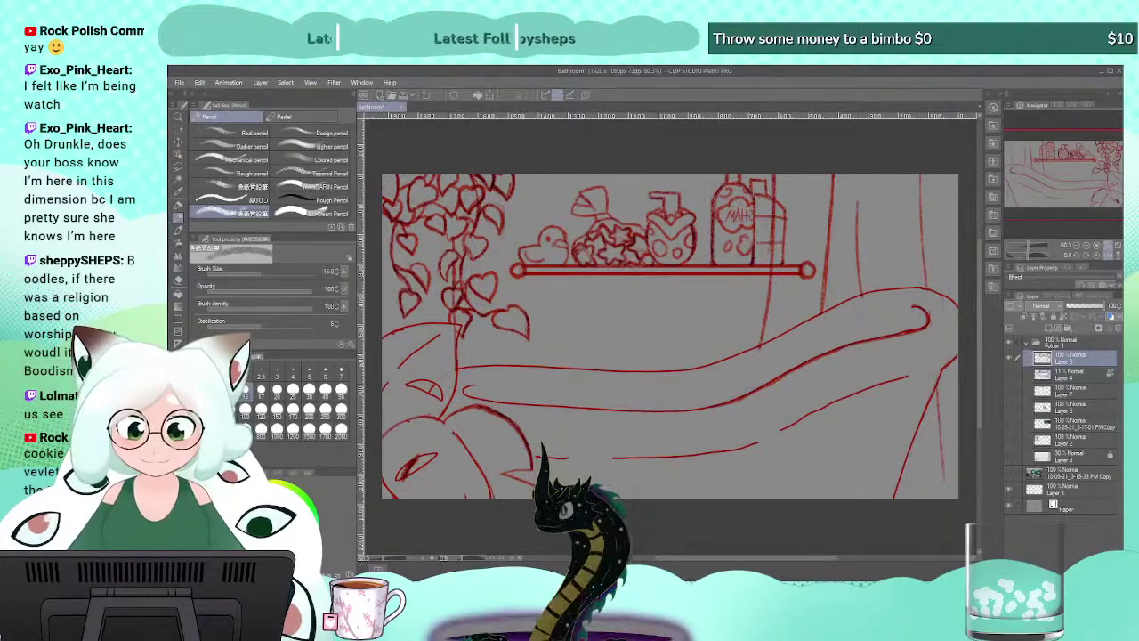
key("h")
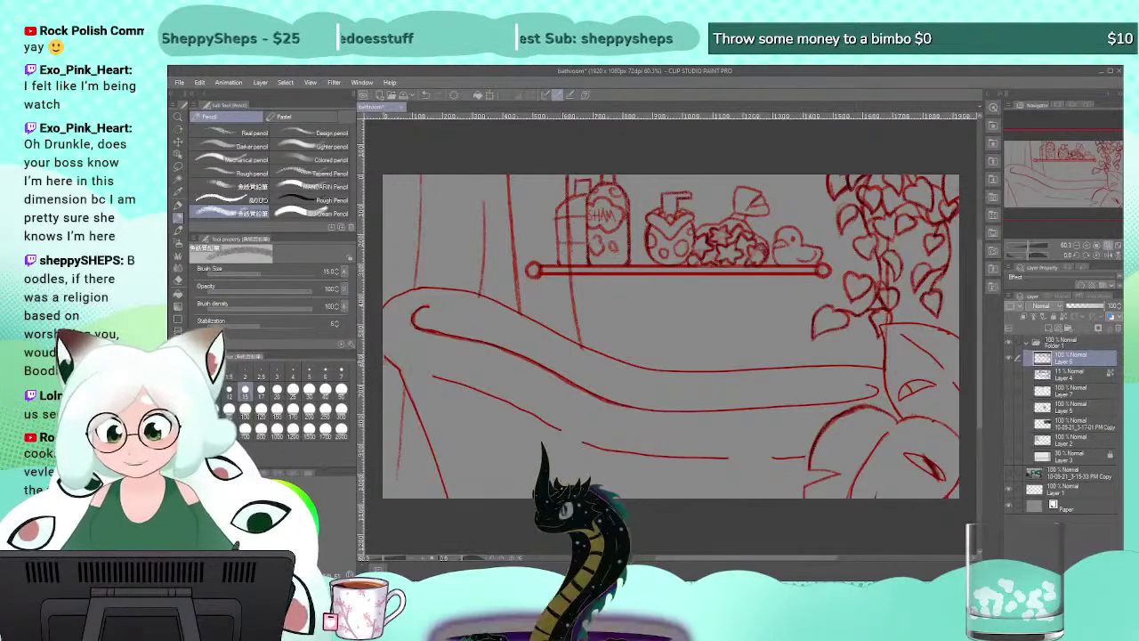
Thicken the tub's slanted outer side line down to the canvas edge, trimming its edges with the transparent colour.
key("c")
left_click_drag(382, 355, 425, 434)
mouse_move(398, 375)
left_mouse_down()
mouse_move(448, 497)
mouse_move(423, 427)
left_mouse_up()
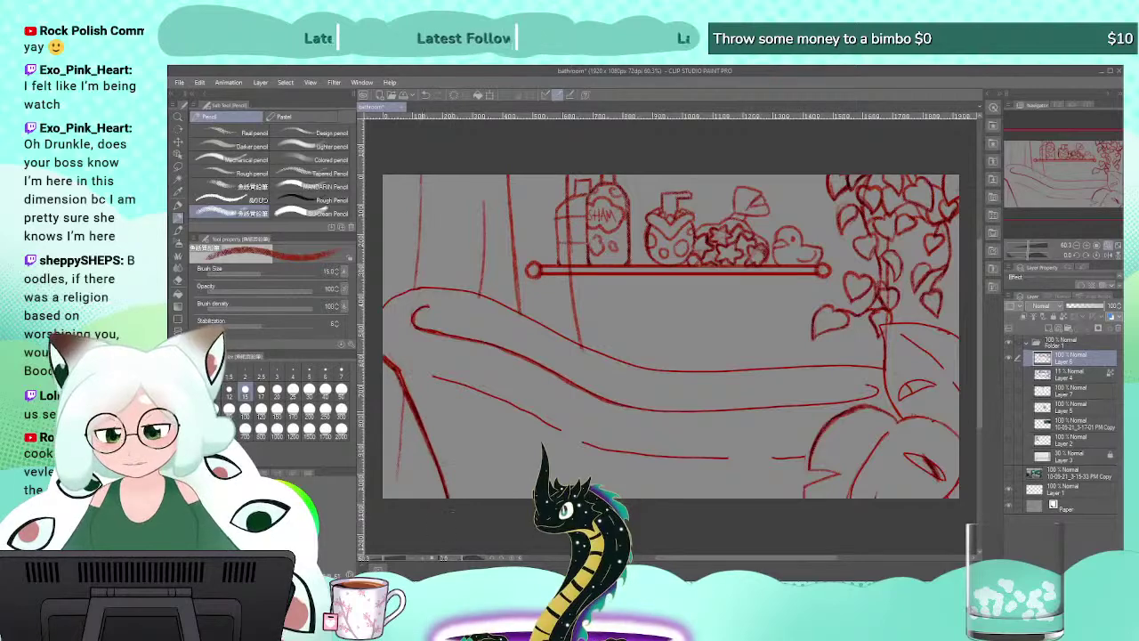
key("c")
left_click_drag(396, 366, 424, 423)
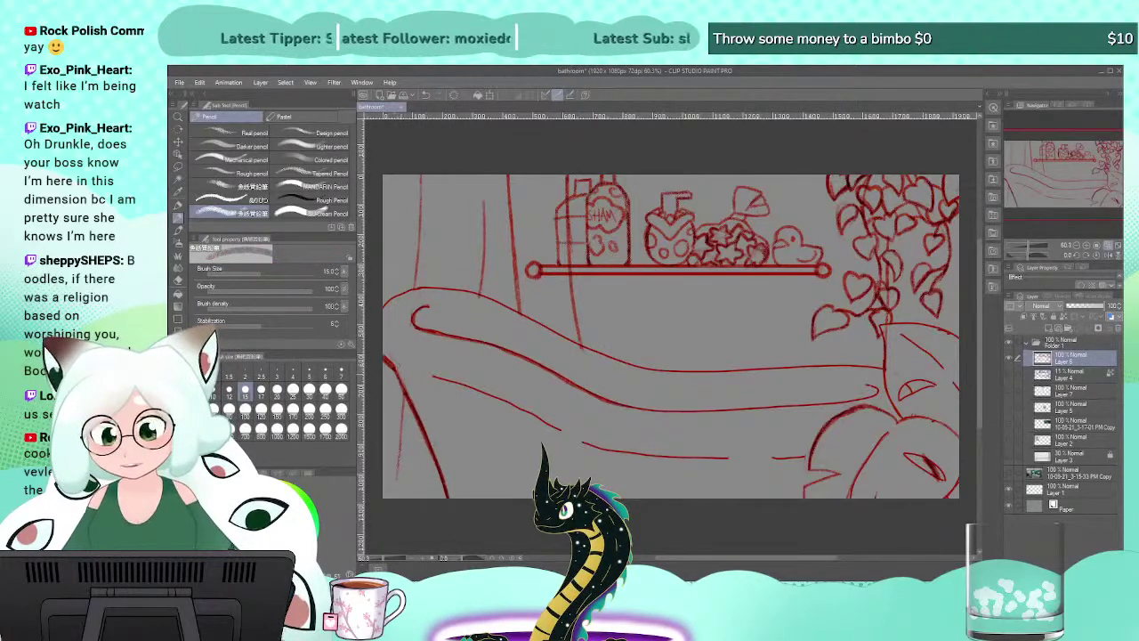
left_click_drag(394, 361, 383, 356)
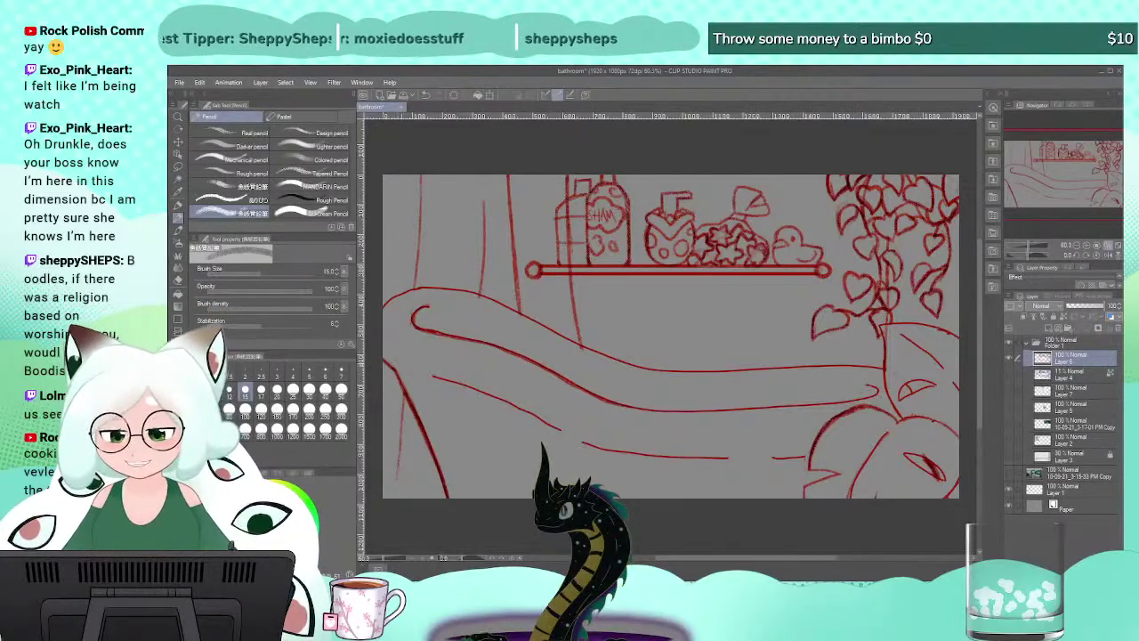
key("c")
mouse_move(393, 370)
left_mouse_down()
mouse_move(371, 348)
mouse_move(422, 427)
left_mouse_up()
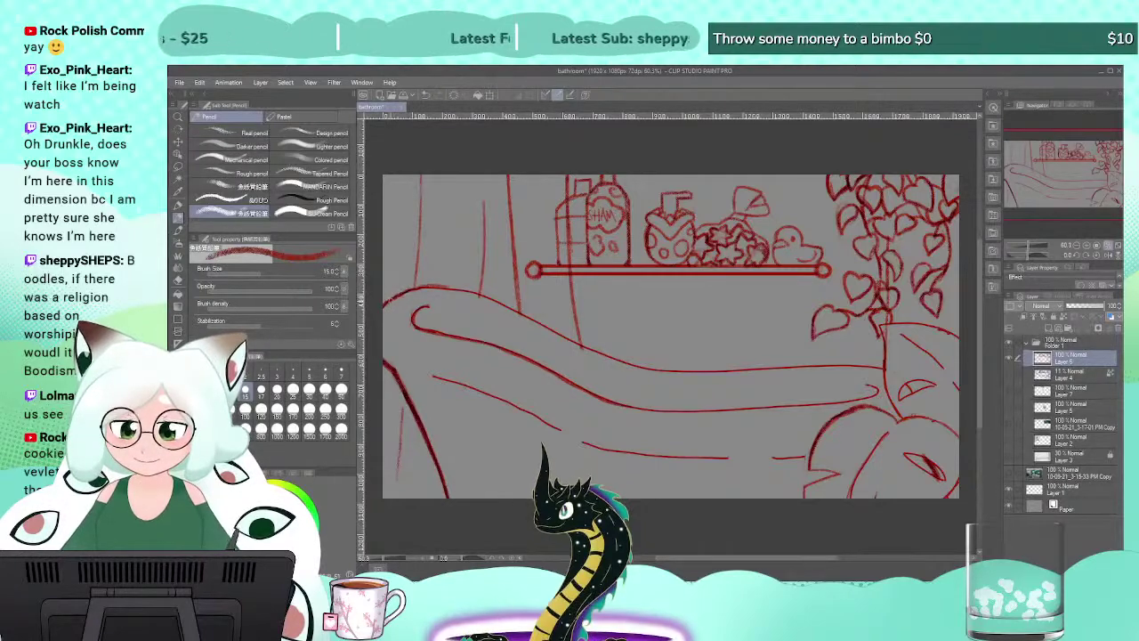
Thicken the tub's upper rim along its full length, redo the stroke, and clean up its thin far end.
mouse_move(388, 296)
left_mouse_down()
mouse_move(436, 292)
mouse_move(513, 311)
mouse_move(602, 354)
mouse_move(677, 372)
mouse_move(883, 370)
left_mouse_up()
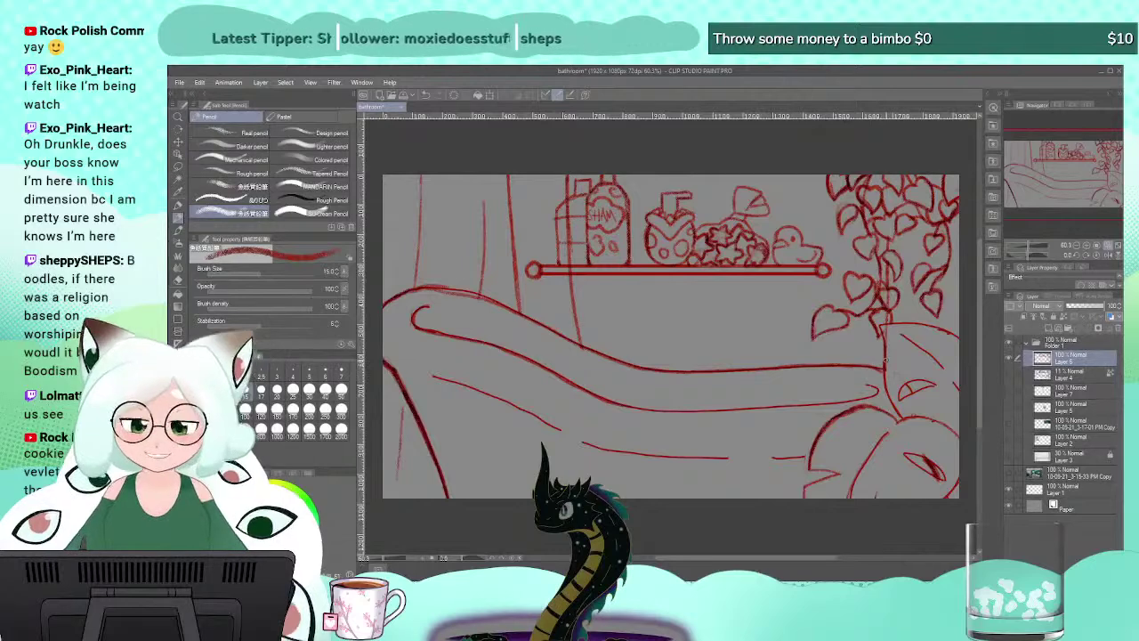
key("ctrl+z")
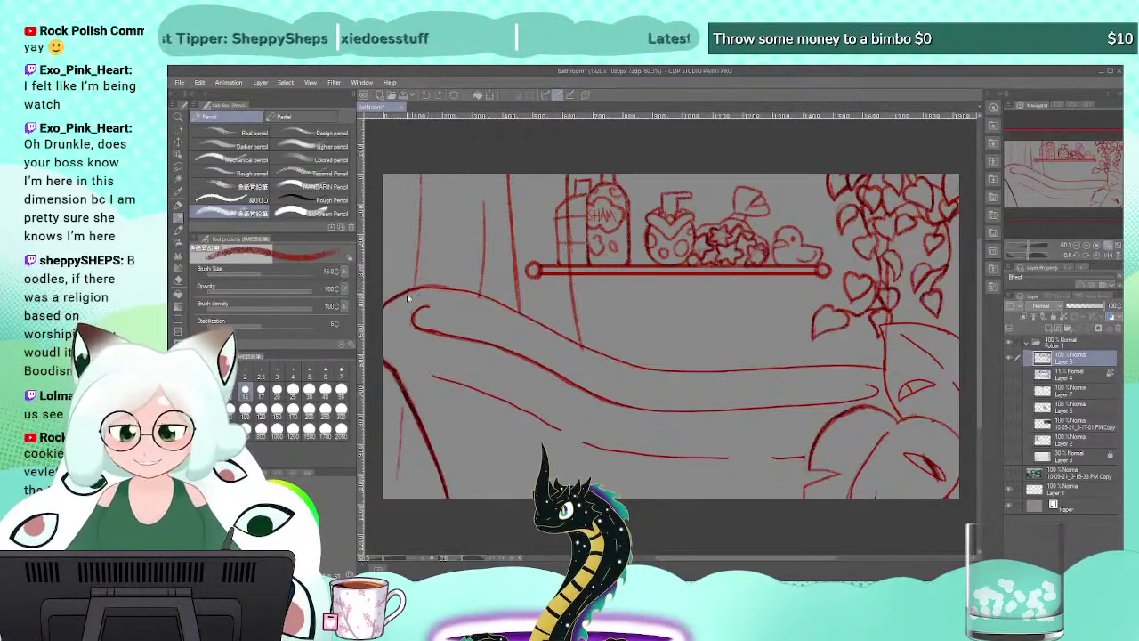
mouse_move(414, 290)
left_mouse_down()
mouse_move(463, 290)
mouse_move(655, 368)
mouse_move(886, 364)
left_mouse_up()
key("c")
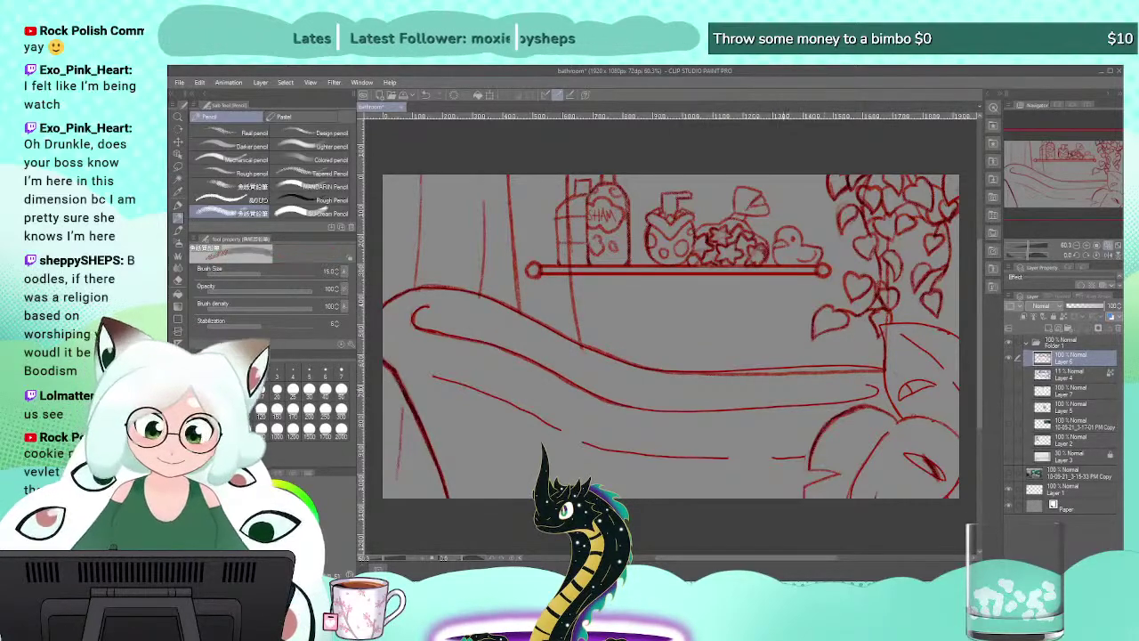
mouse_move(817, 374)
left_mouse_down()
mouse_move(728, 376)
mouse_move(886, 370)
left_mouse_up()
left_click_drag(700, 375, 755, 374)
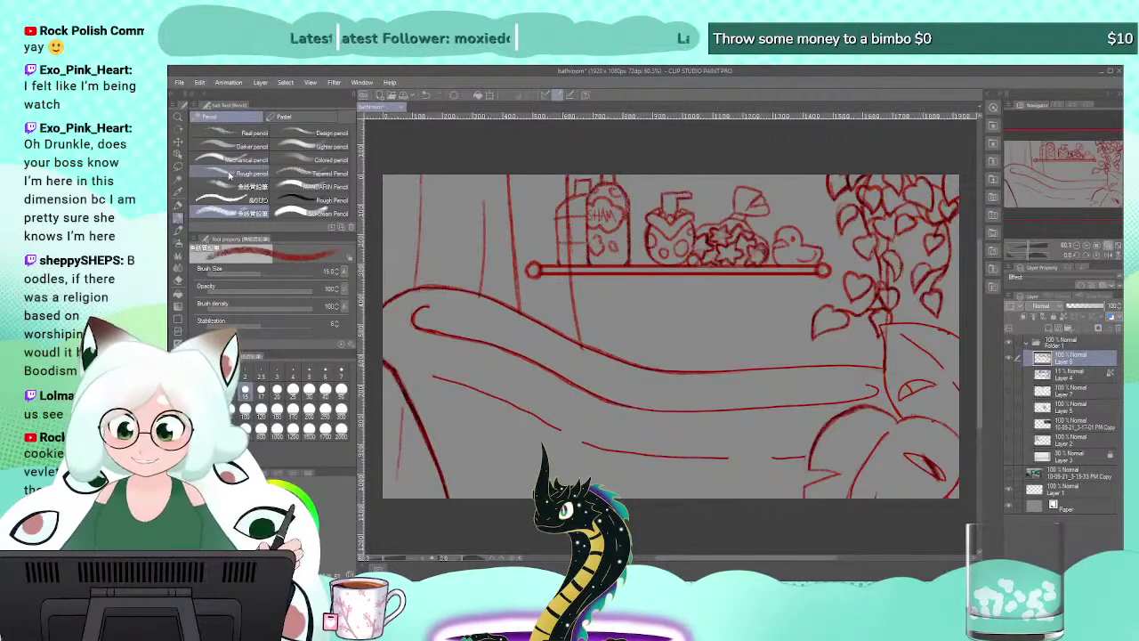
Fade the shelf's curtain-side end and the bottle outline behind the curtain with the kneaded eraser, redoing the first pass.
key("p")
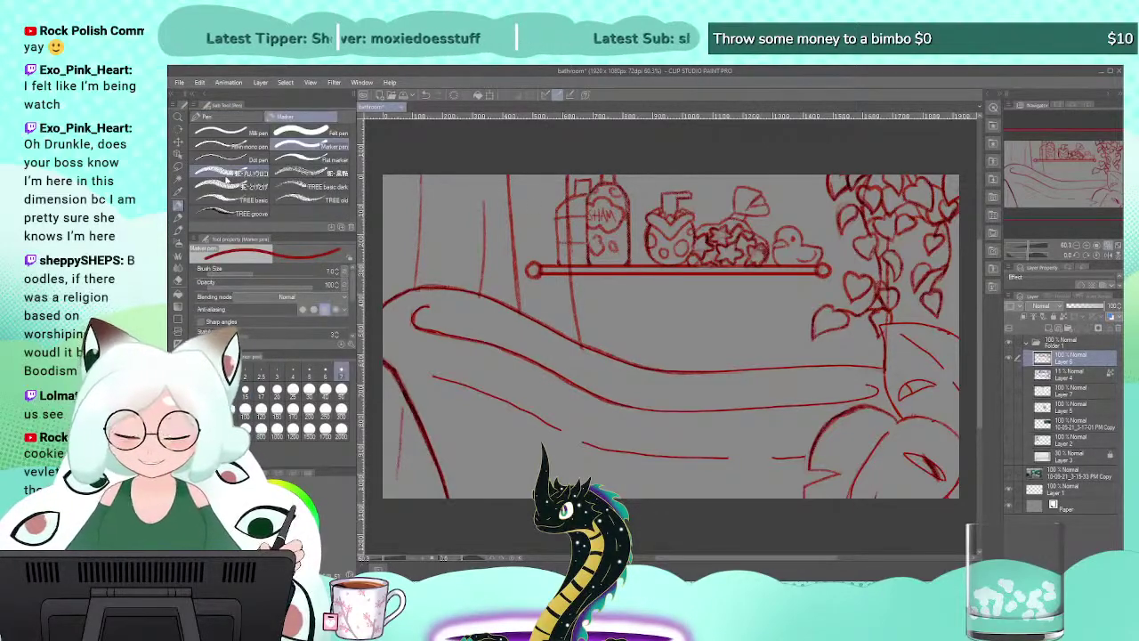
key("e")
key("bracketright")
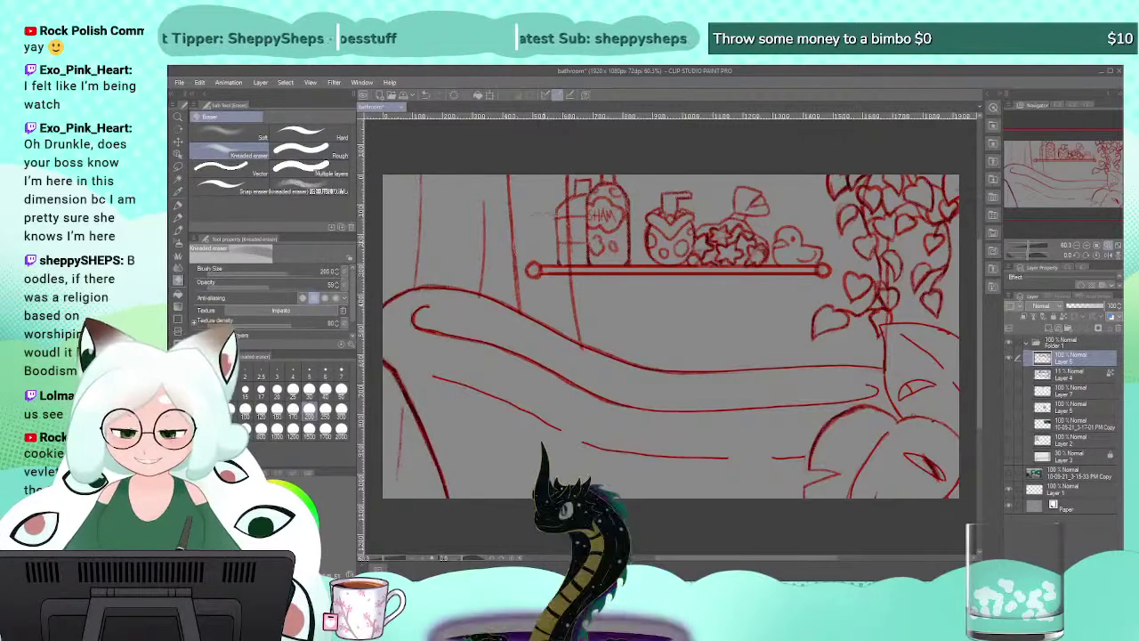
mouse_move(543, 245)
left_mouse_down()
mouse_move(542, 174)
mouse_move(532, 239)
mouse_move(541, 280)
mouse_move(538, 178)
left_mouse_up()
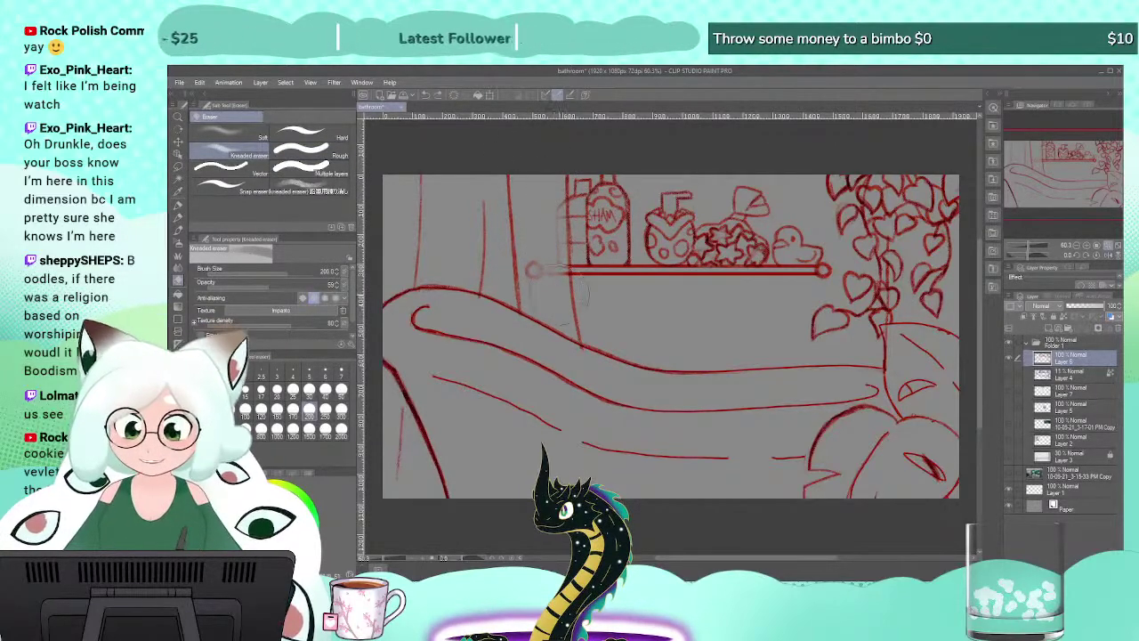
key("ctrl+z")
key("ctrl+z")
key("ctrl+z")
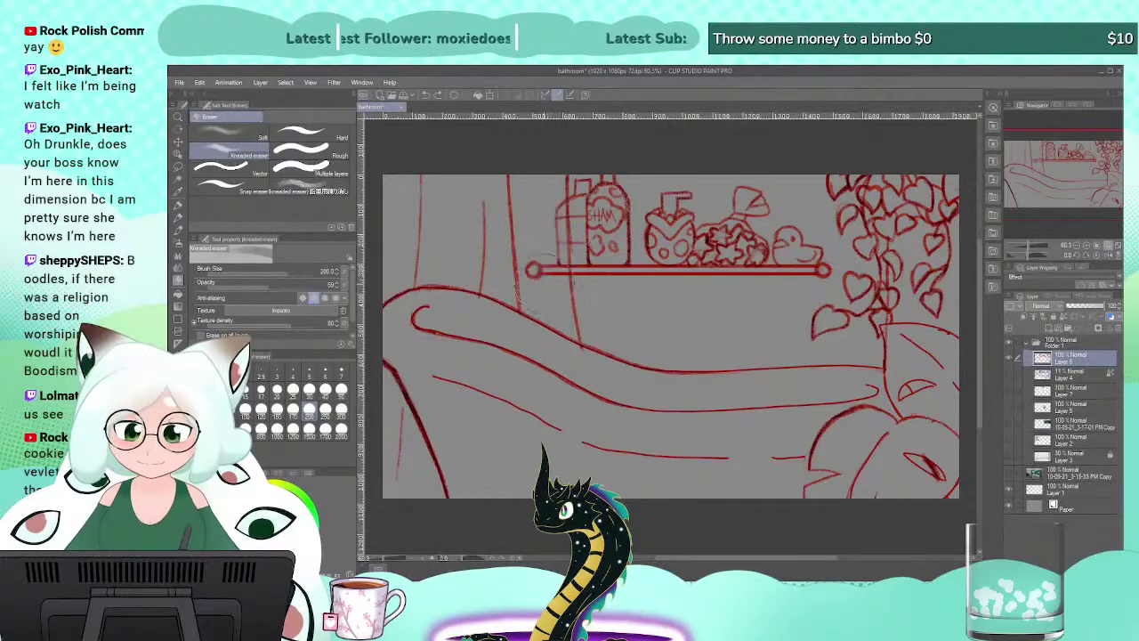
mouse_move(532, 239)
left_mouse_down()
mouse_move(542, 255)
mouse_move(555, 187)
left_mouse_up()
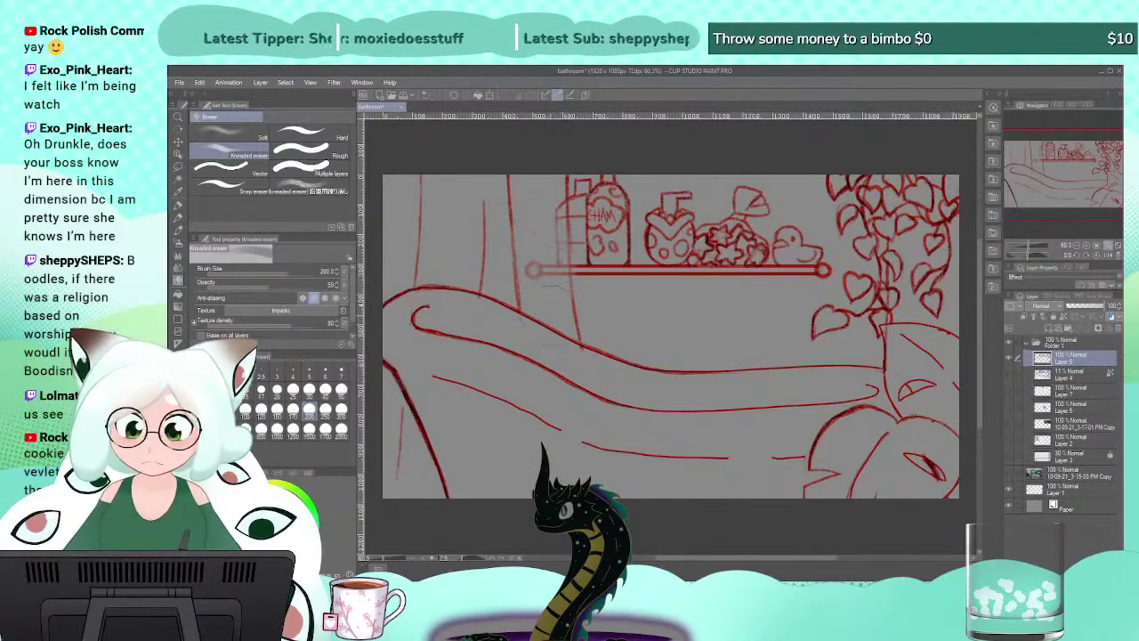
Darken the curtain's front edge down to the tub rim and its nearest fold line with the pencil.
key("p")
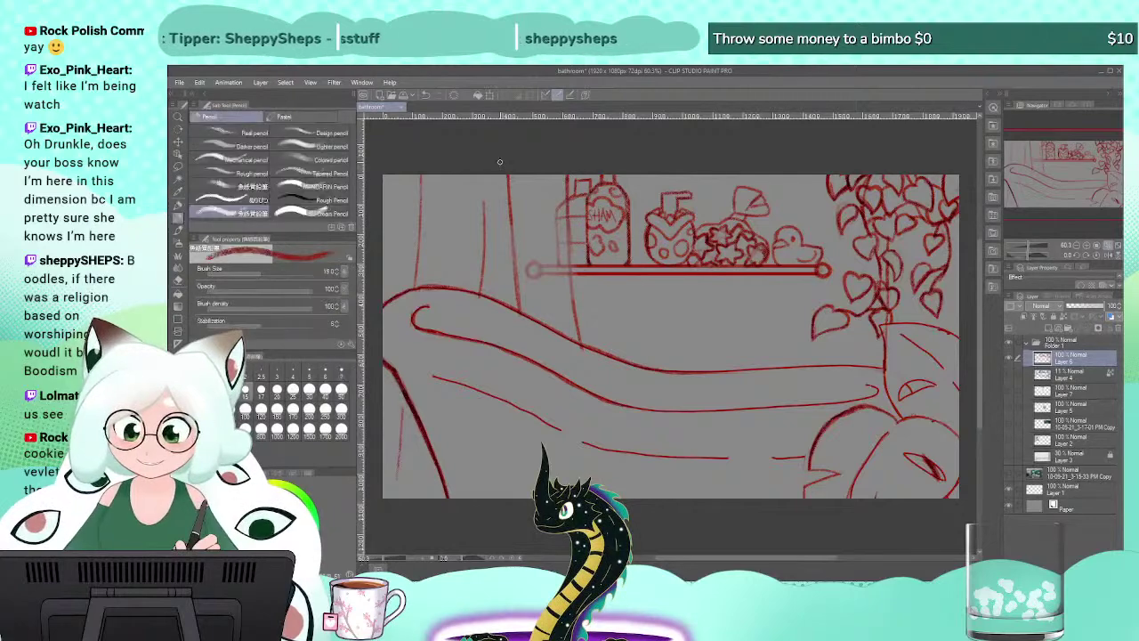
left_click_drag(568, 200, 583, 347)
left_click_drag(521, 310, 511, 201)
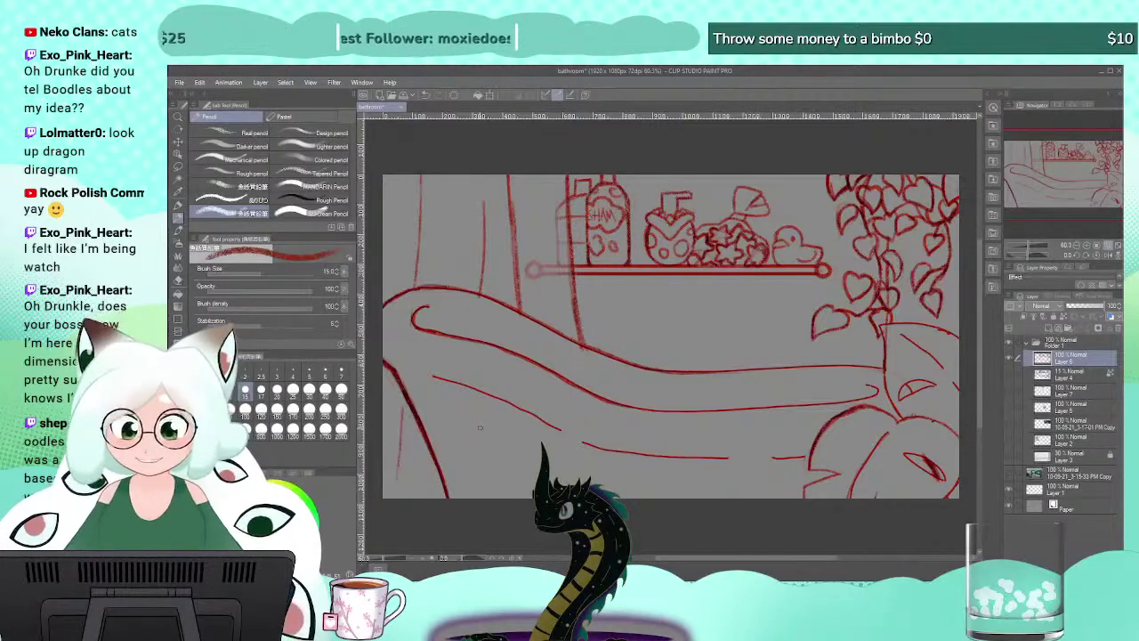
Undo the short extra fold stroke and thin the nearest curtain fold line using the transparent colour.
left_click_drag(532, 221, 533, 255)
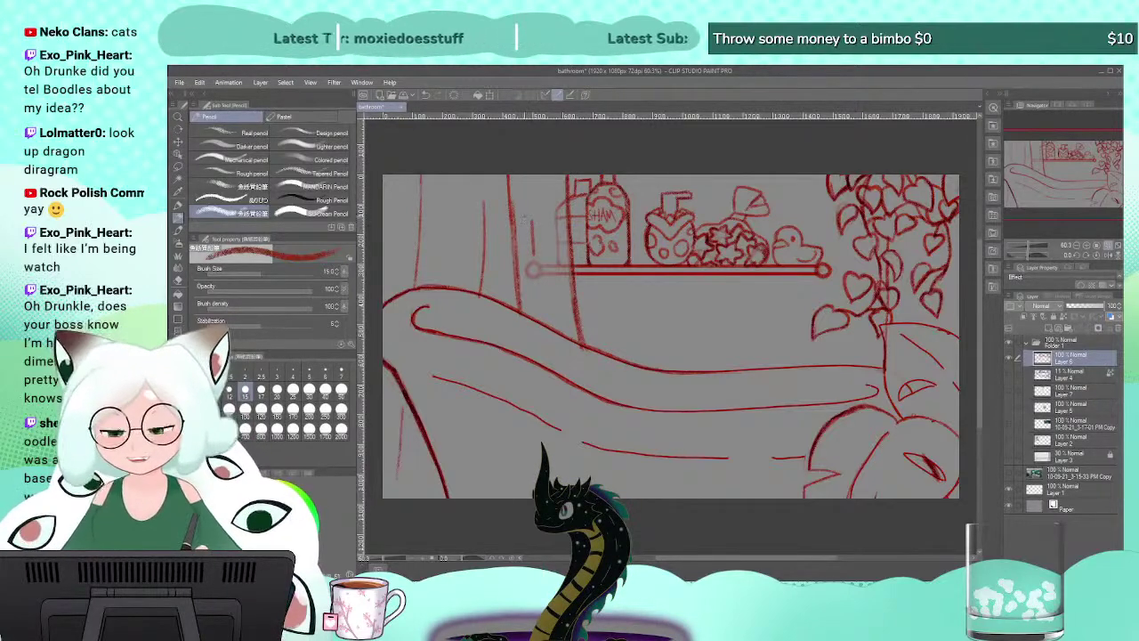
key("c")
key("ctrl+z")
left_click_drag(516, 199, 520, 292)
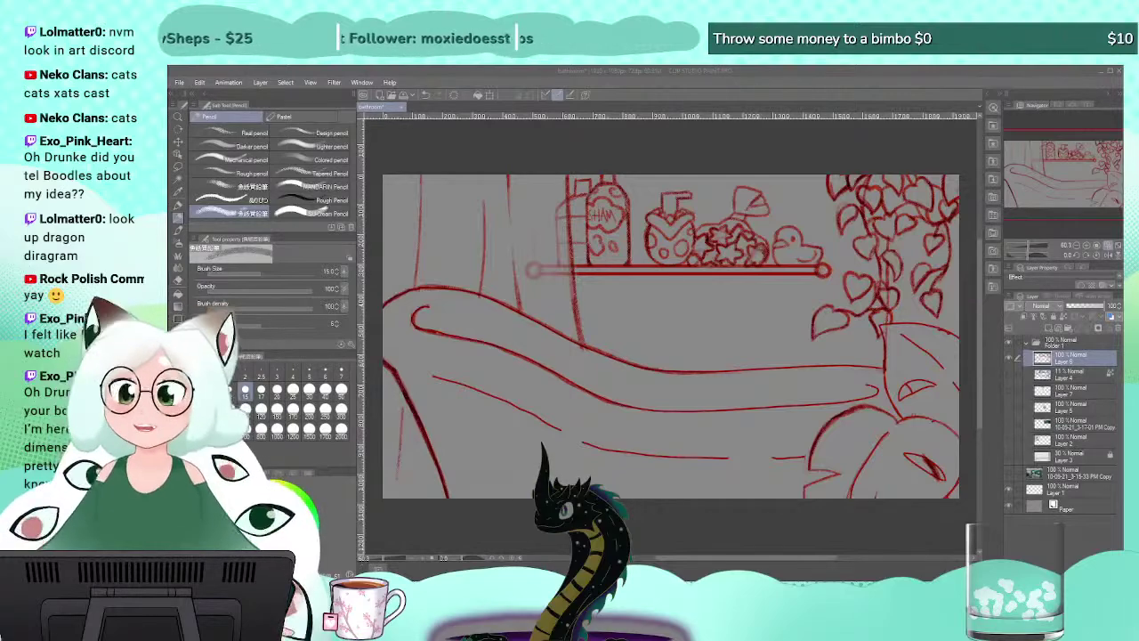
Add a new layer above the line art and switch to the Marker pen.
left_click(1048, 328)
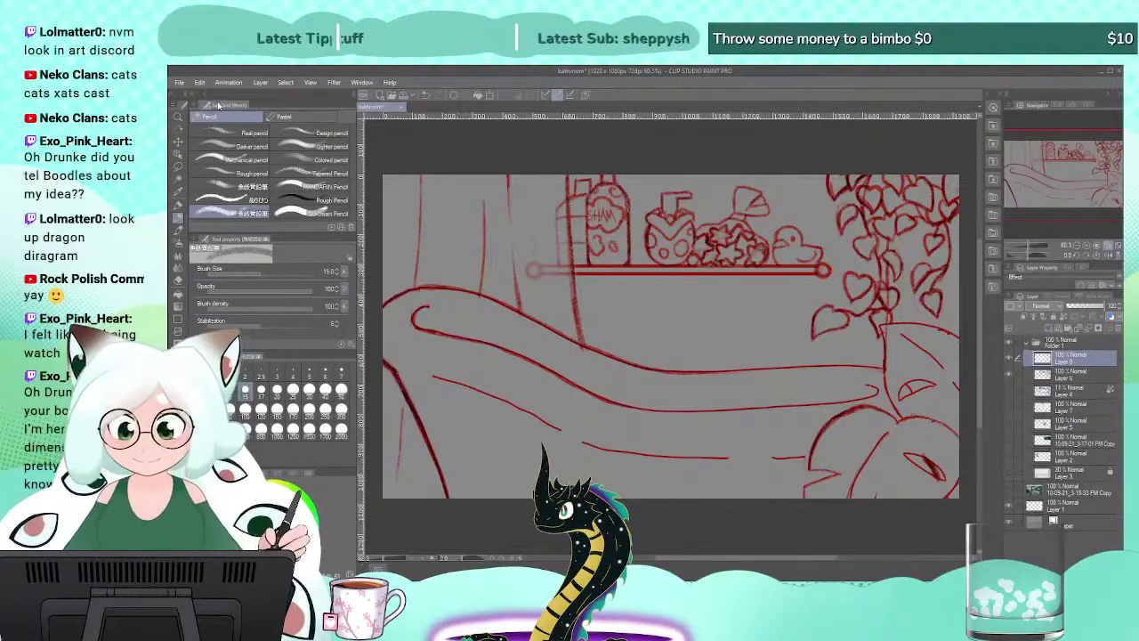
left_click(178, 203)
left_click(222, 132)
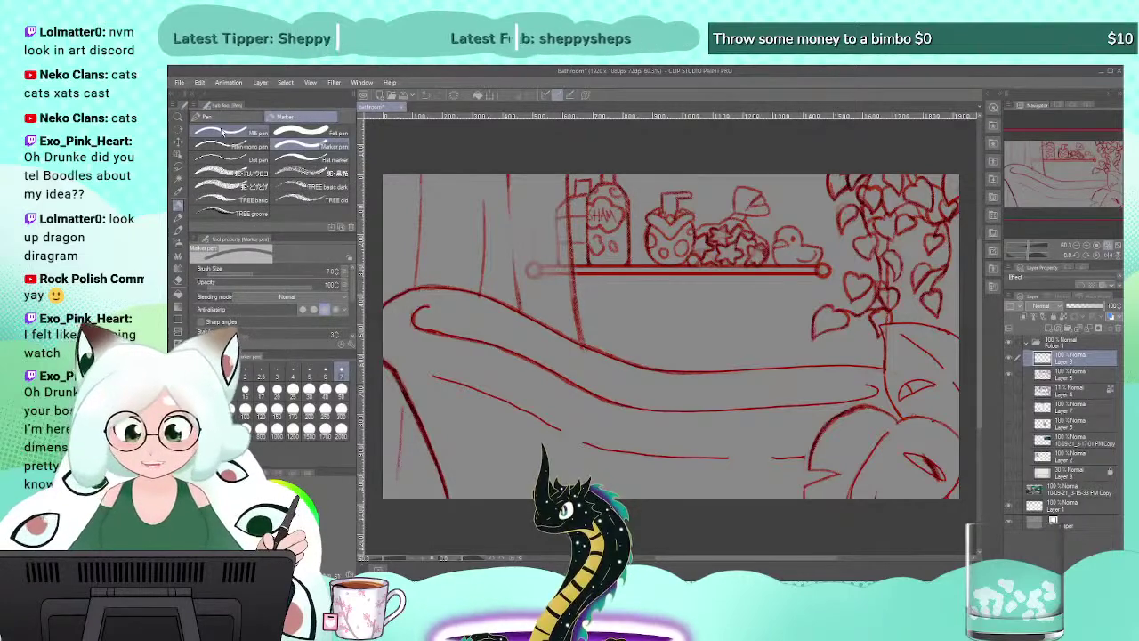
Try a small crescent moon motif on the curtain between its fold line and front edge.
left_click_drag(554, 192, 552, 229)
key("ctrl+z")
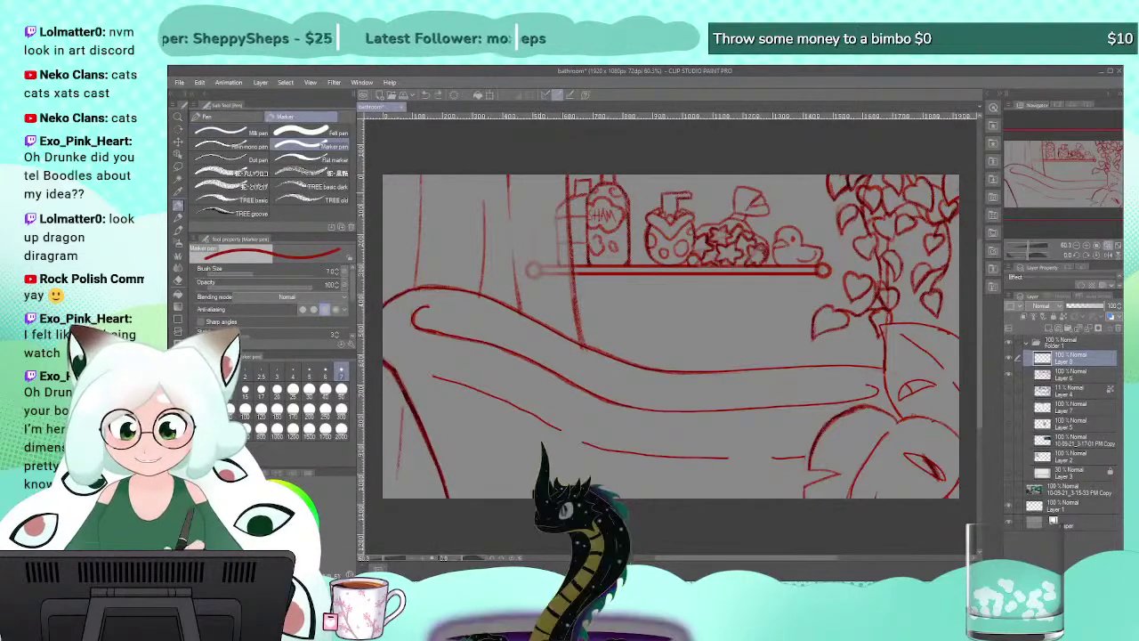
mouse_move(544, 189)
left_mouse_down()
mouse_move(541, 212)
mouse_move(556, 214)
mouse_move(528, 181)
mouse_move(533, 209)
mouse_move(553, 208)
mouse_move(520, 190)
mouse_move(537, 179)
mouse_move(531, 211)
mouse_move(545, 204)
mouse_move(537, 185)
mouse_move(546, 203)
mouse_move(537, 183)
mouse_move(536, 201)
mouse_move(542, 180)
left_mouse_up()
key("ctrl+z")
key("ctrl+z")
key("ctrl+z")
key("ctrl+z")
key("ctrl+z")
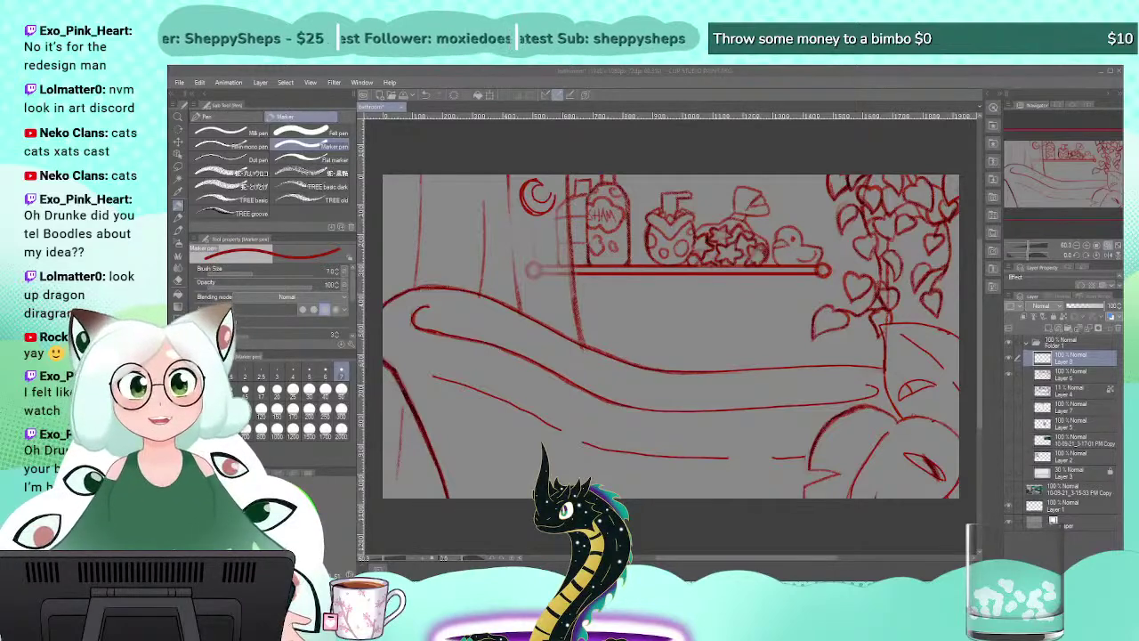
left_click(508, 275)
key("ctrl+z")
key("ctrl+z")
key("ctrl+z")
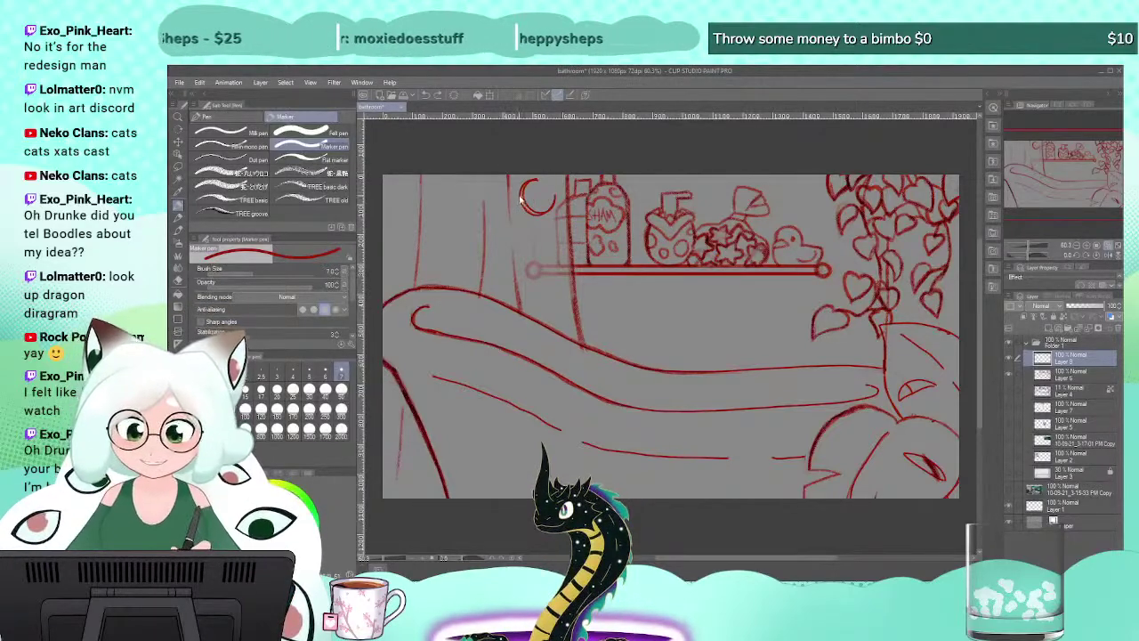
key("ctrl+z")
Try a small double-ringed circle on the curtain near the shelf.
mouse_move(556, 221)
left_mouse_down()
mouse_move(517, 244)
mouse_move(547, 268)
left_mouse_up()
key("ctrl+z")
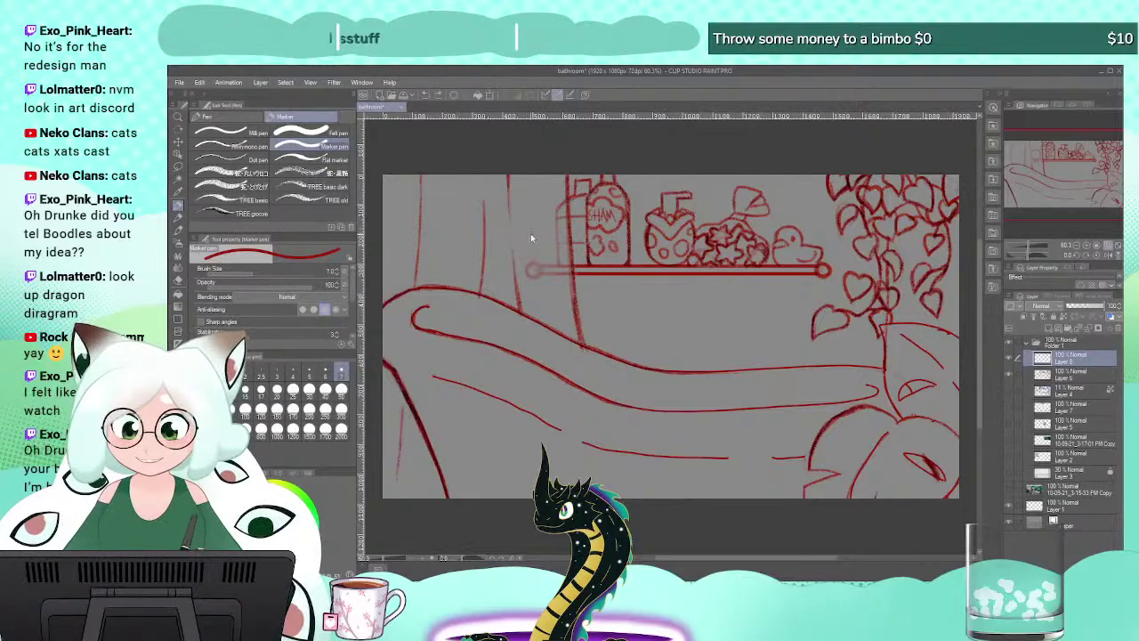
left_click_drag(546, 203, 547, 239)
key("ctrl+z")
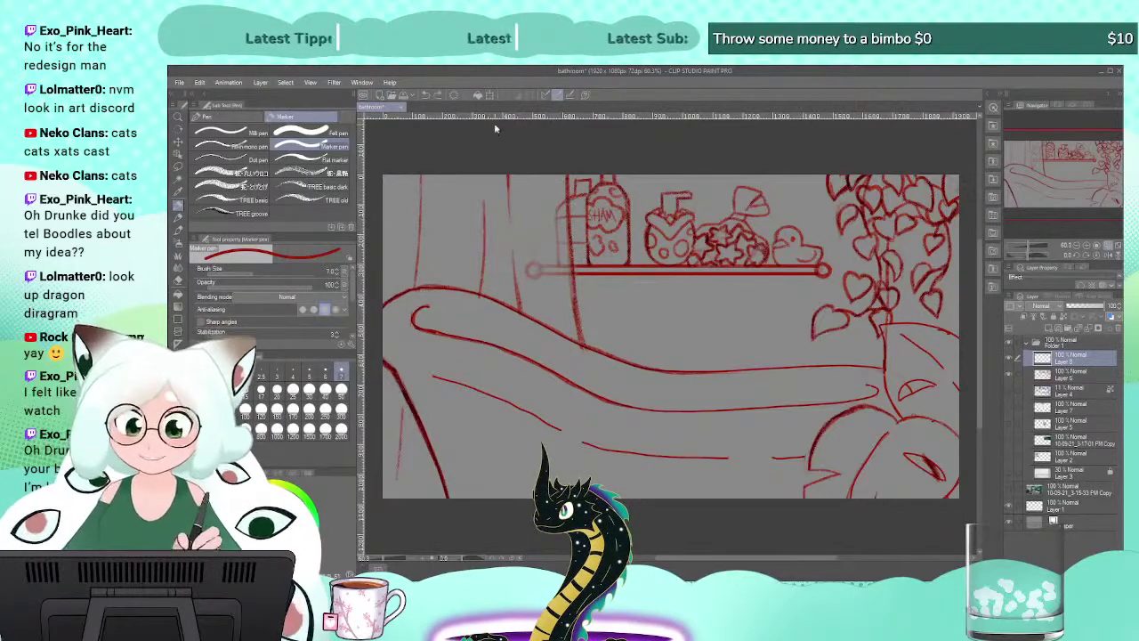
mouse_move(545, 195)
left_mouse_down()
mouse_move(514, 239)
mouse_move(525, 235)
mouse_move(517, 230)
mouse_move(532, 243)
mouse_move(538, 205)
mouse_move(518, 233)
mouse_move(556, 219)
mouse_move(541, 193)
mouse_move(553, 217)
left_mouse_up()
key("ctrl+z")
key("ctrl+z")
key("ctrl+z")
key("ctrl+z")
key("ctrl+z")
left_click_drag(531, 205, 553, 192)
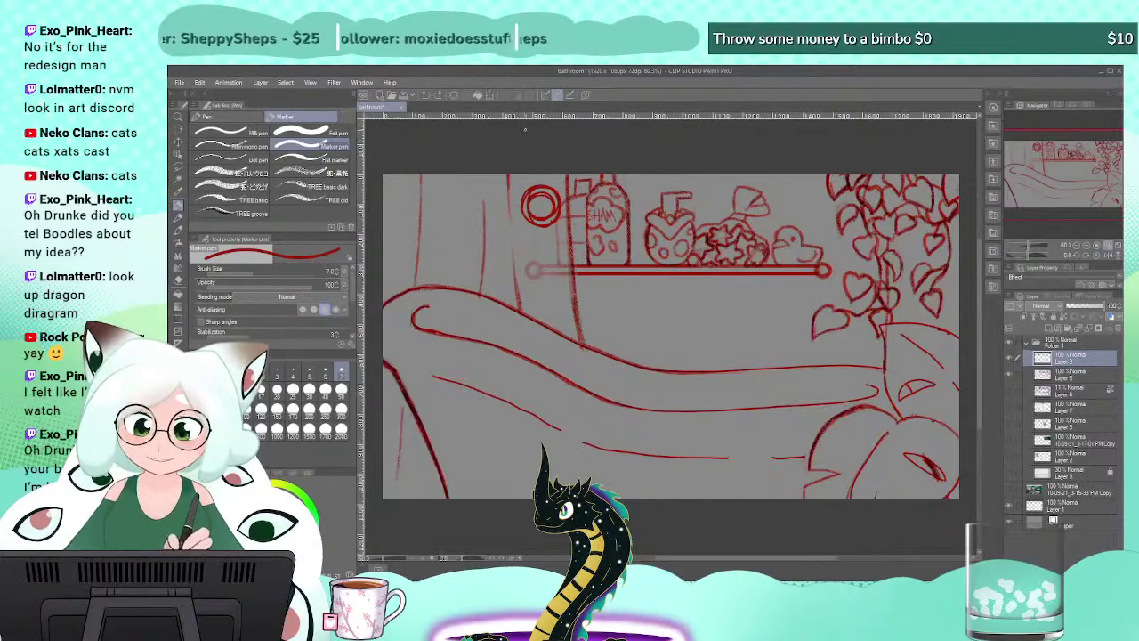
key("ctrl+z")
key("ctrl+z")
key("ctrl+z")
Draw a larger plain circle on the curtain between the fold line and front edge, retrying until the outline is clean.
mouse_move(535, 225)
left_mouse_down()
mouse_move(521, 192)
mouse_move(540, 227)
mouse_move(517, 214)
mouse_move(539, 185)
mouse_move(525, 184)
mouse_move(534, 232)
mouse_move(559, 205)
mouse_move(544, 185)
mouse_move(534, 234)
mouse_move(538, 191)
mouse_move(537, 233)
mouse_move(558, 210)
mouse_move(540, 189)
mouse_move(556, 220)
left_mouse_up()
key("ctrl+z")
key("ctrl+z")
key("ctrl+z")
key("ctrl+z")
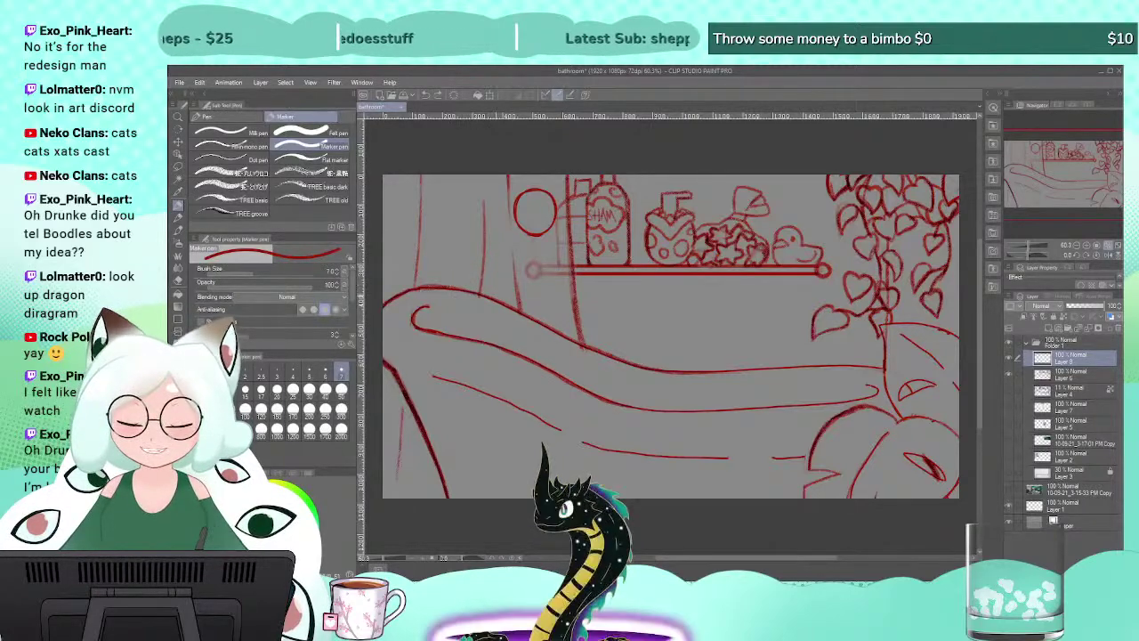
Draw a second circle lower on the curtain, overlapping the tub rim, redoing the uneven strokes.
mouse_move(485, 287)
left_mouse_down()
mouse_move(498, 251)
mouse_move(509, 267)
mouse_move(491, 248)
mouse_move(505, 260)
mouse_move(467, 258)
mouse_move(498, 259)
mouse_move(461, 293)
mouse_move(472, 254)
mouse_move(459, 293)
left_mouse_up()
key("ctrl+z")
key("ctrl+z")
key("ctrl+z")
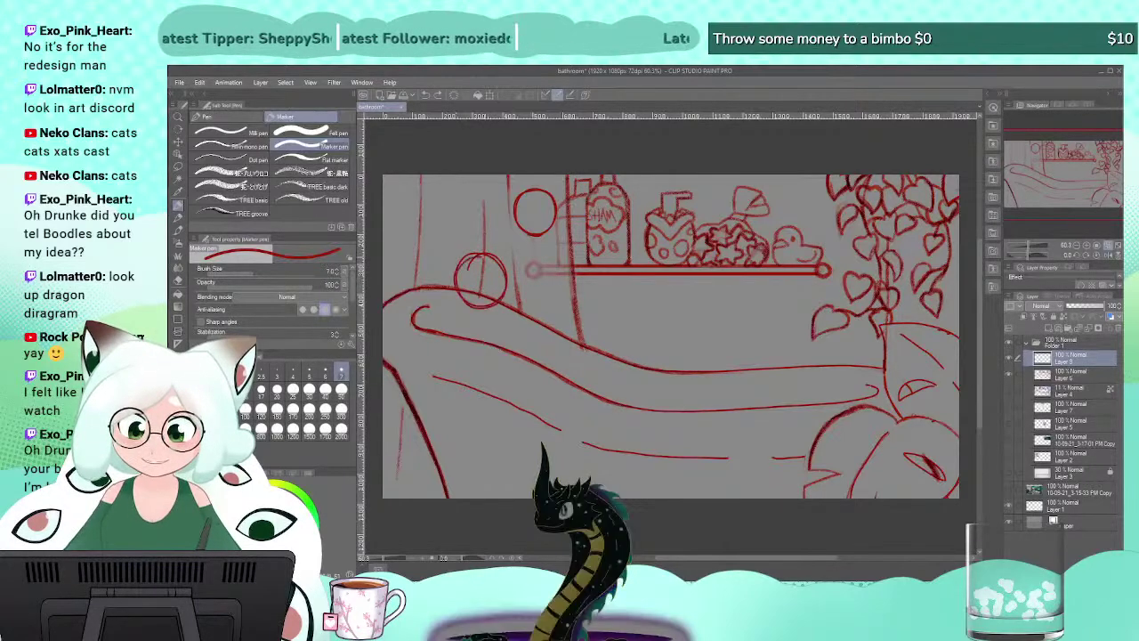
Draw a partial circle cut off by the curtain's front edge just above the tub rim.
mouse_move(556, 325)
left_mouse_down()
mouse_move(561, 301)
mouse_move(546, 328)
left_mouse_up()
key("ctrl+z")
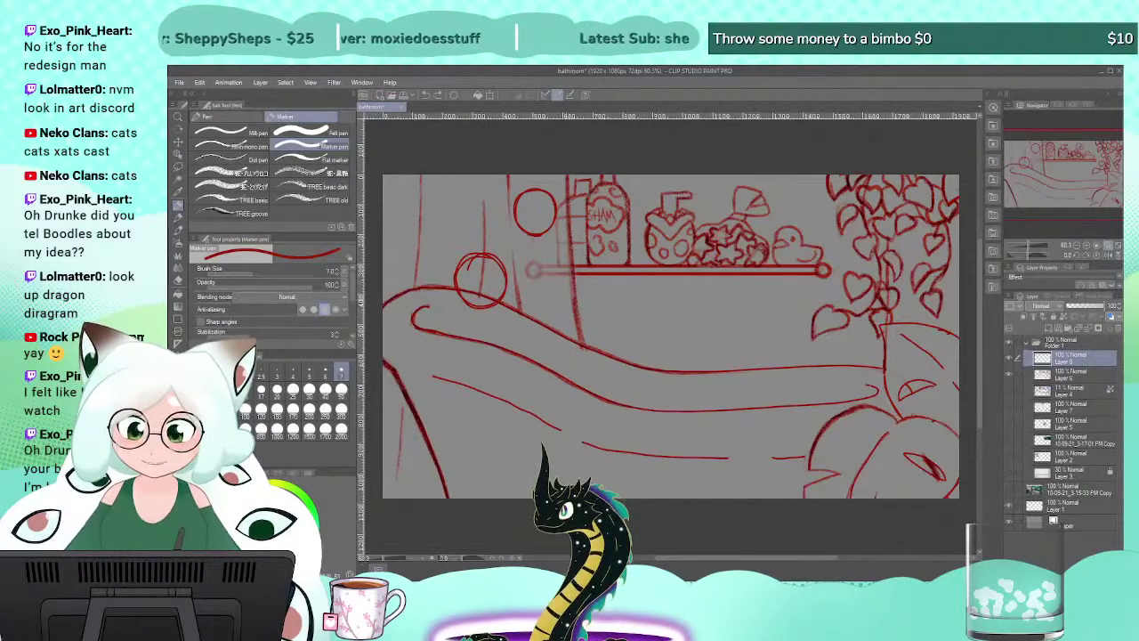
mouse_move(570, 283)
left_mouse_down()
mouse_move(554, 315)
mouse_move(577, 329)
left_mouse_up()
left_click_drag(555, 285, 551, 312)
Draw another circle on the curtain against the canvas's upper edge, redoing its outline.
mouse_move(479, 188)
left_mouse_down()
mouse_move(457, 205)
mouse_move(480, 183)
left_mouse_up()
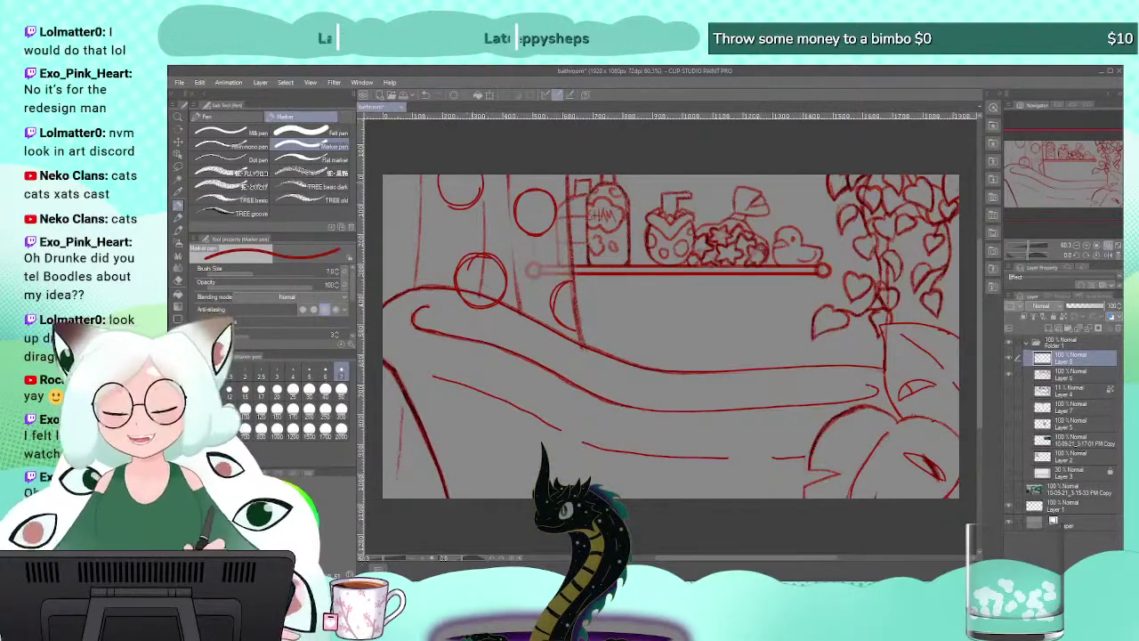
key("ctrl+z")
mouse_move(482, 200)
left_mouse_down()
mouse_move(445, 178)
mouse_move(472, 172)
mouse_move(442, 198)
left_mouse_up()
key("ctrl+z")
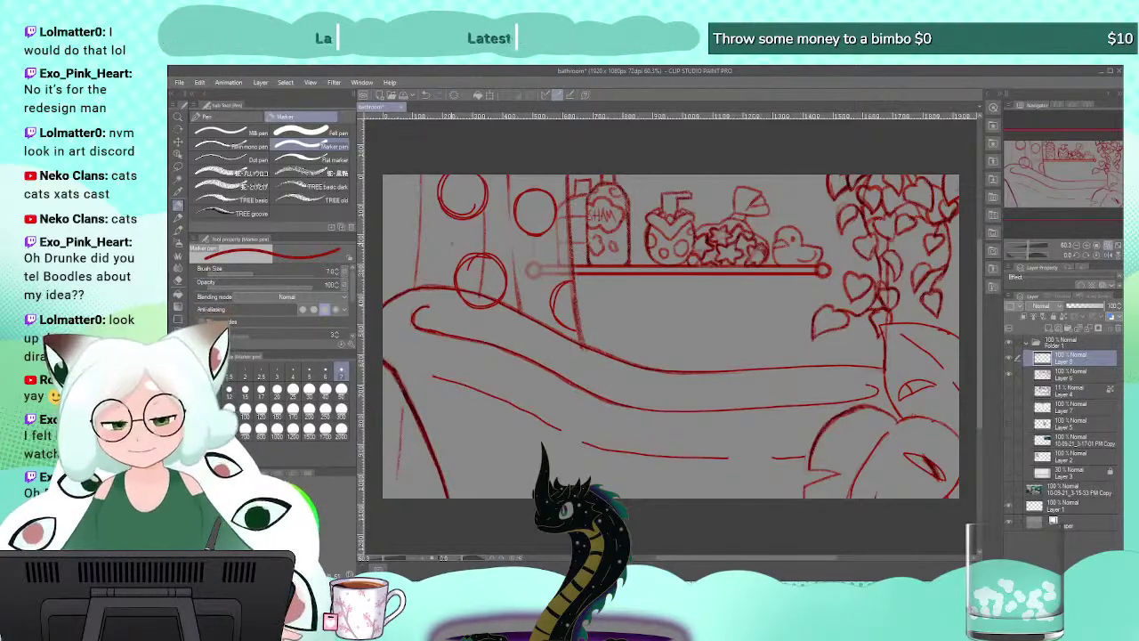
Draw a circle across the outermost curtain fold above the tub's curled end, replacing the first attempts.
mouse_move(430, 260)
left_mouse_down()
mouse_move(416, 269)
mouse_move(399, 251)
mouse_move(434, 254)
mouse_move(390, 235)
mouse_move(433, 244)
mouse_move(432, 234)
mouse_move(417, 265)
left_mouse_up()
key("ctrl+z")
key("ctrl+z")
key("ctrl+z")
mouse_move(418, 219)
left_mouse_down()
mouse_move(431, 266)
mouse_move(439, 257)
mouse_move(421, 268)
left_mouse_up()
Split the outermost curtain circle with a downward diagonal line, replacing the first line.
left_click_drag(406, 224, 439, 262)
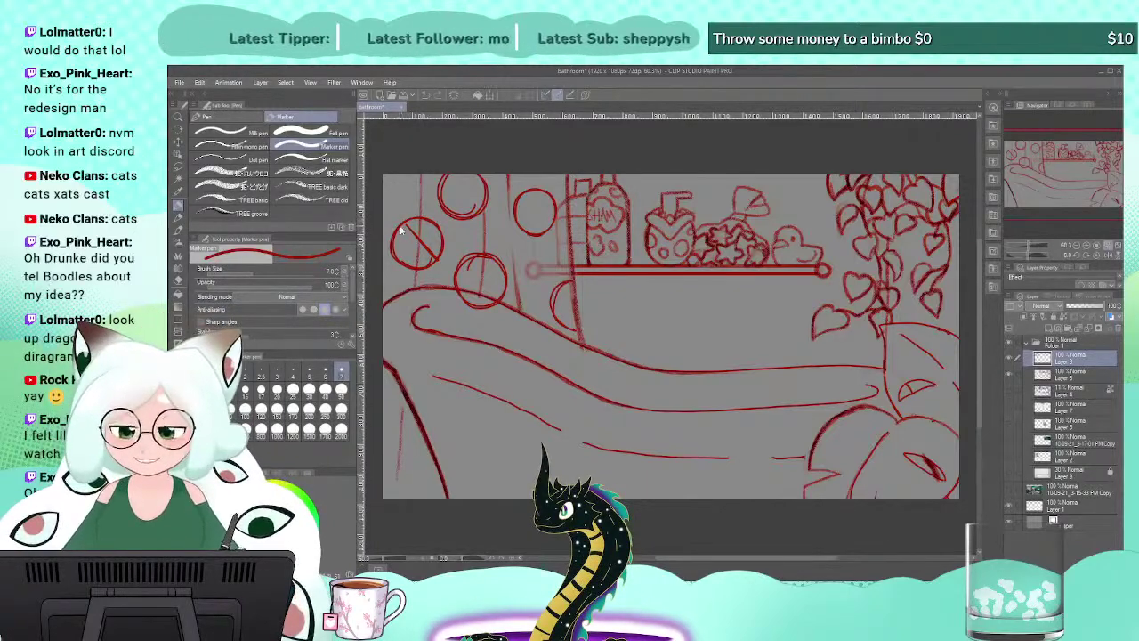
key("ctrl+z")
left_click_drag(403, 226, 438, 266)
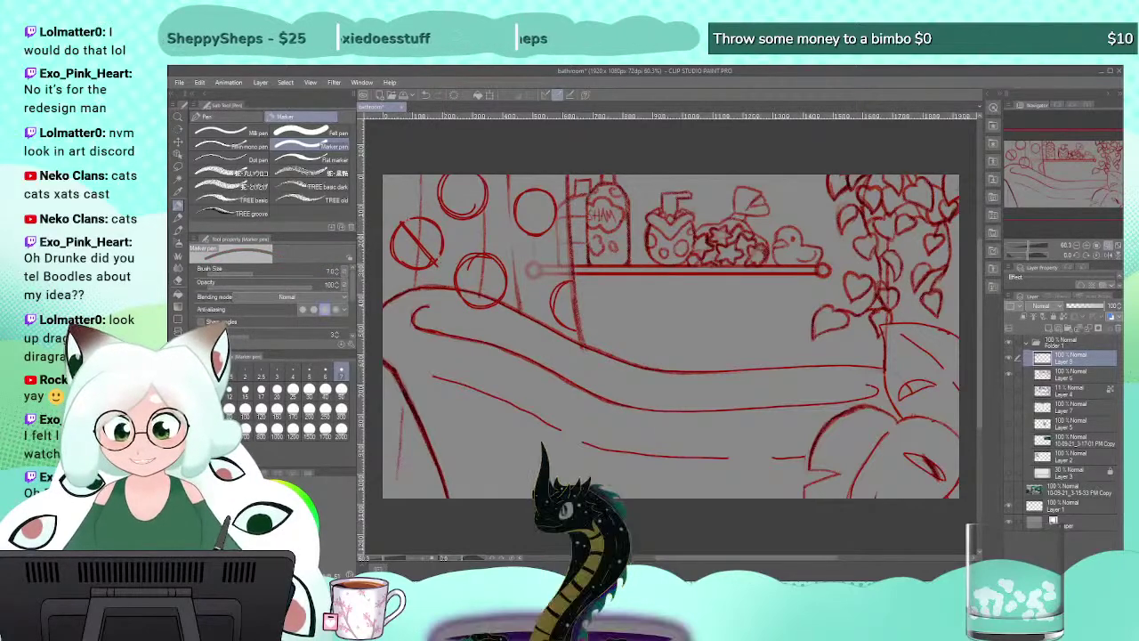
Remove the half of the outermost circle above its diagonal using a larger brush, and thicken the remaining diagonal edge.
key("bracketright")
key("bracketright")
key("bracketright")
key("bracketright")
key("bracketright")
key("bracketright")
key("bracketright")
key("bracketright")
key("bracketright")
key("bracketright")
mouse_move(413, 218)
left_mouse_down()
mouse_move(436, 229)
mouse_move(439, 254)
left_mouse_up()
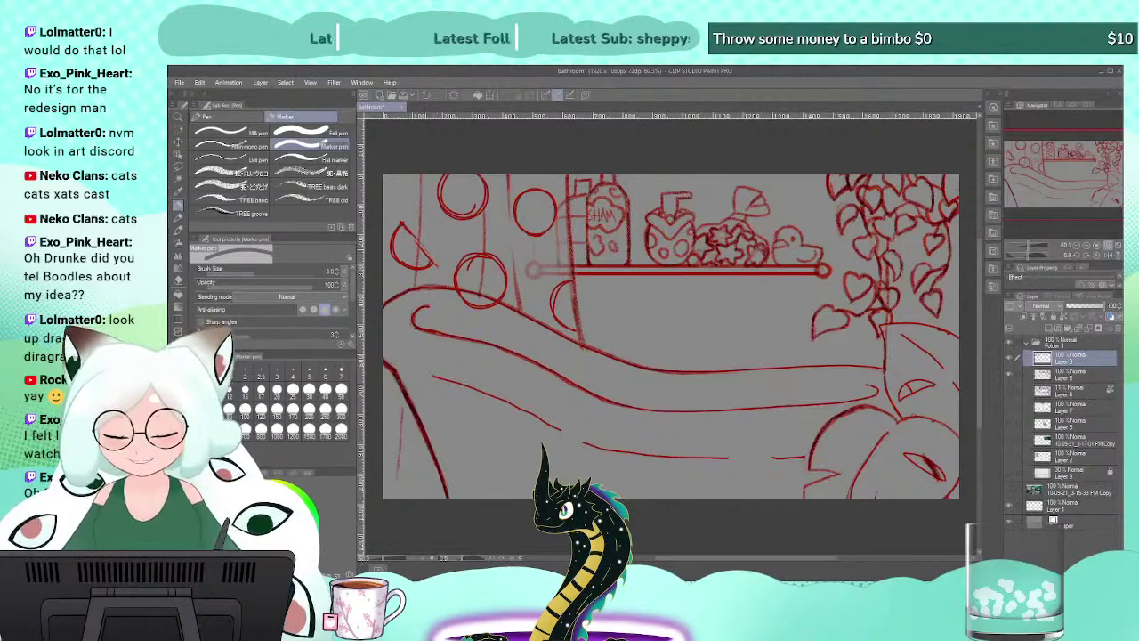
key("c")
left_click_drag(405, 225, 436, 265)
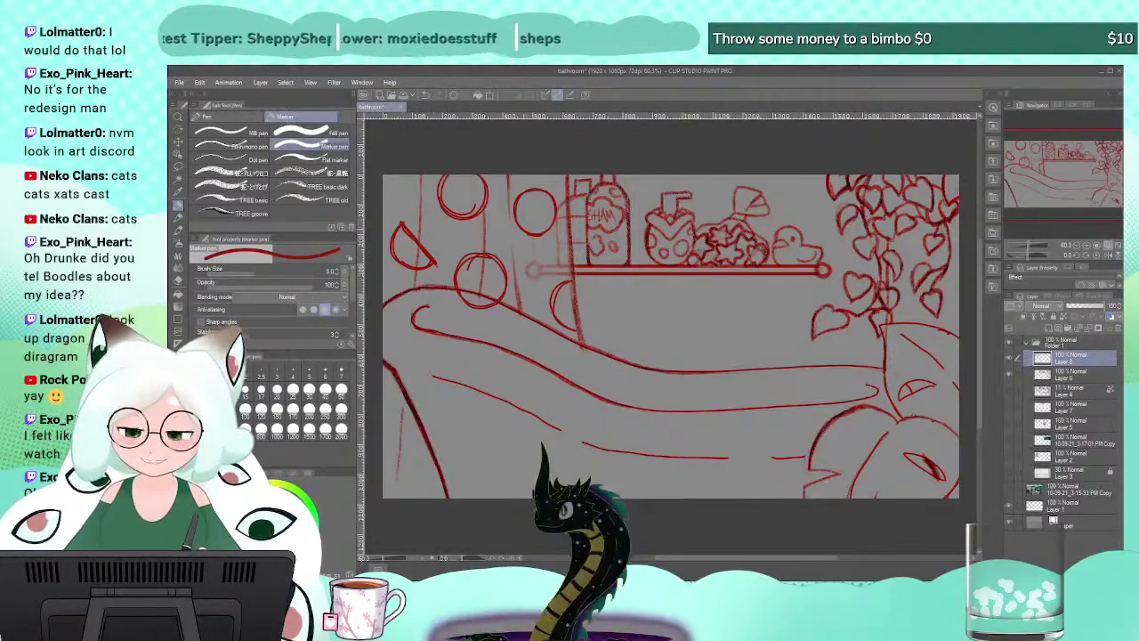
Draw a rising diagonal line across the curtain circle nearest the shelf, redoing it until it fits.
left_click_drag(521, 232, 540, 193)
key("ctrl+z")
mouse_move(521, 232)
left_mouse_down()
mouse_move(549, 193)
mouse_move(553, 201)
left_mouse_up()
key("ctrl+z")
key("ctrl+z")
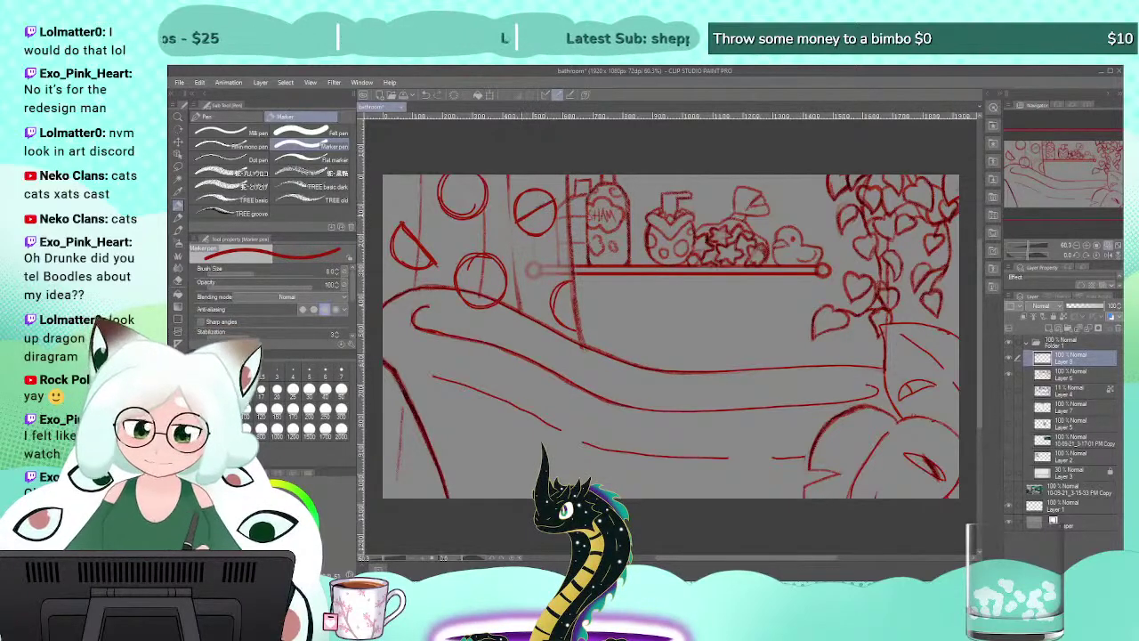
Erase the half above the diagonal of the circle nearest the shelf using an enlarged Rough eraser.
key("e")
left_click(301, 156)
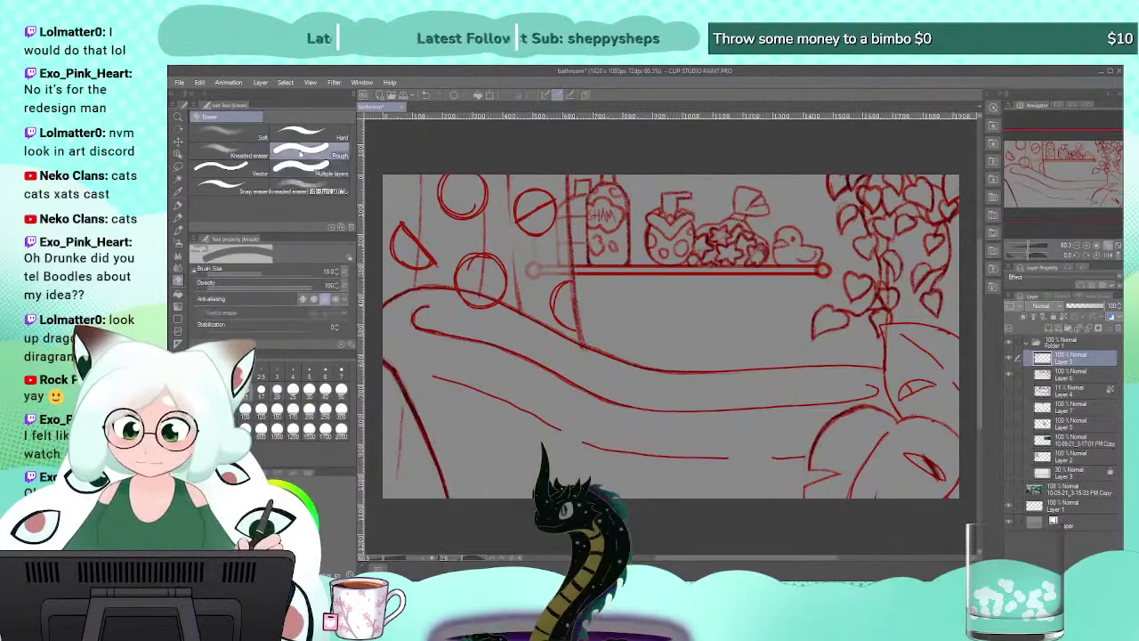
key("]")
key("]")
key("]")
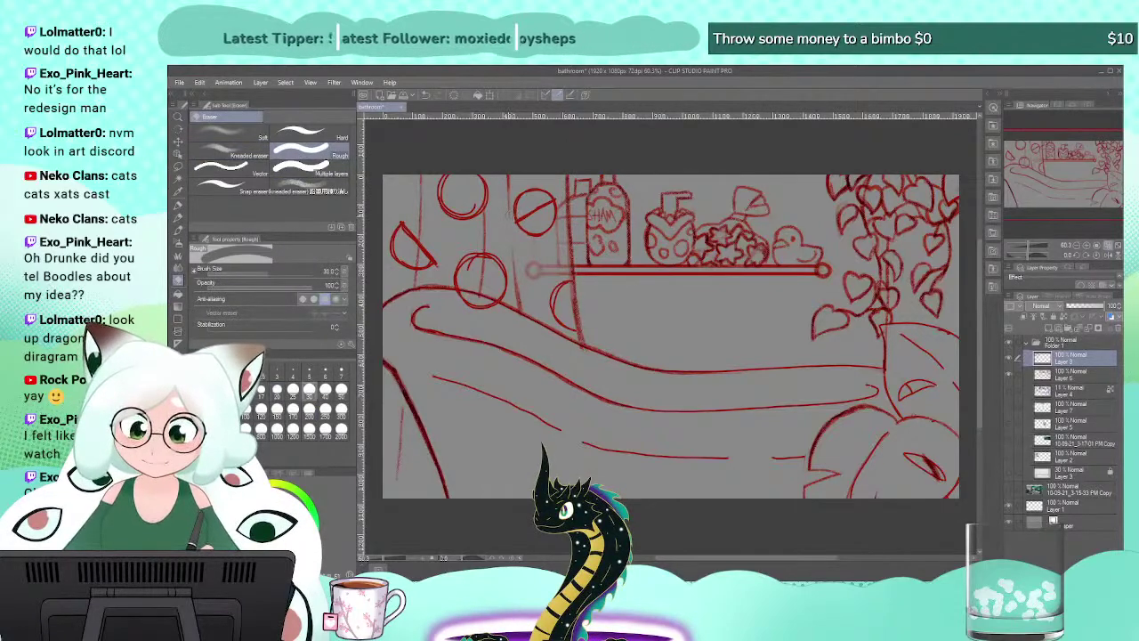
left_click_drag(513, 216, 549, 190)
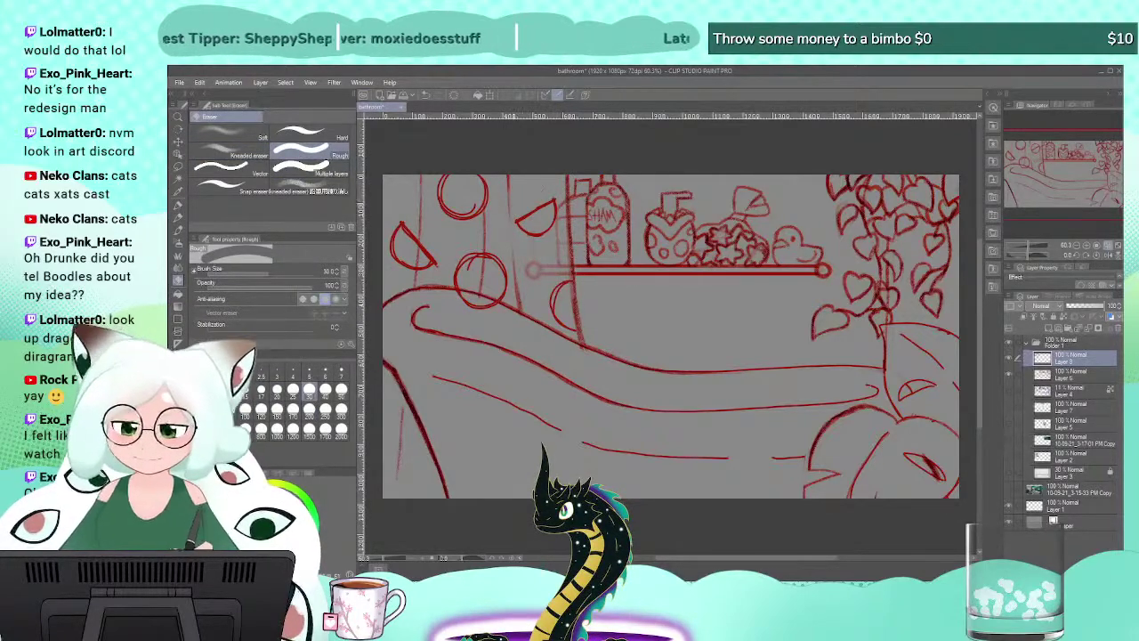
Draw a circle over the tub's slanted side line and a partial one at the canvas's lower corner with the Marker pen.
key("p")
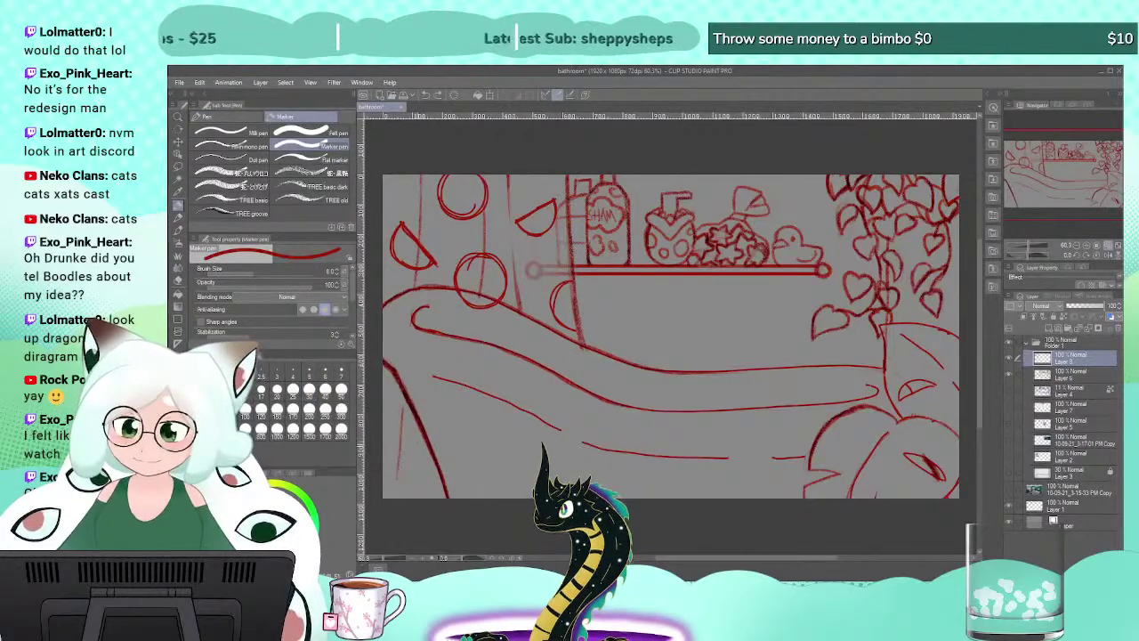
key("p")
key("p")
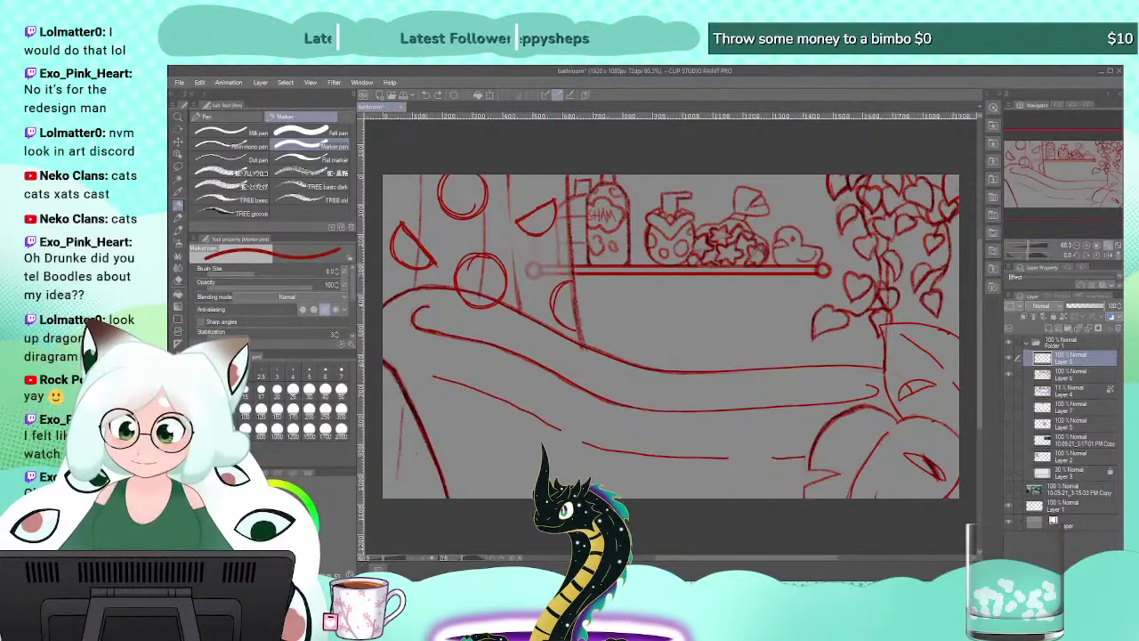
mouse_move(417, 453)
left_mouse_down()
mouse_move(444, 426)
mouse_move(401, 422)
mouse_move(447, 437)
mouse_move(436, 454)
mouse_move(394, 443)
mouse_move(427, 463)
mouse_move(412, 420)
mouse_move(422, 416)
mouse_move(399, 498)
left_mouse_up()
key("ctrl+z")
key("ctrl+z")
key("ctrl+z")
key("ctrl+z")
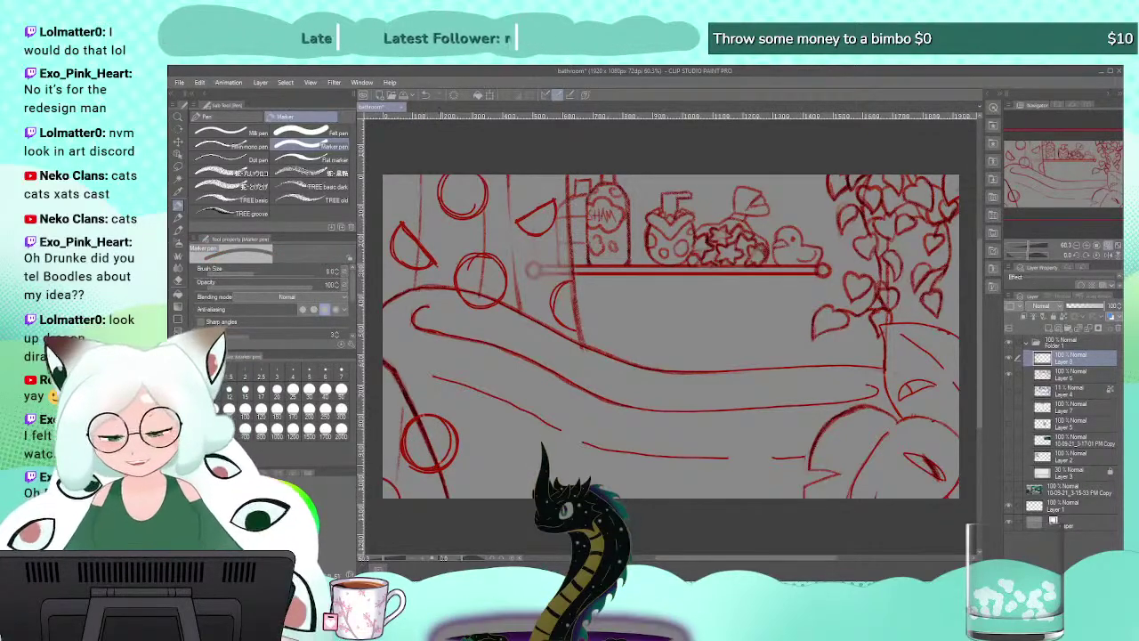
Erase the parts of the curtain circles that overlap the tub's slanted side and upper rim, using the Rough eraser at size 30.
key("]")
key("]")
key("]")
key("]")
key("]")
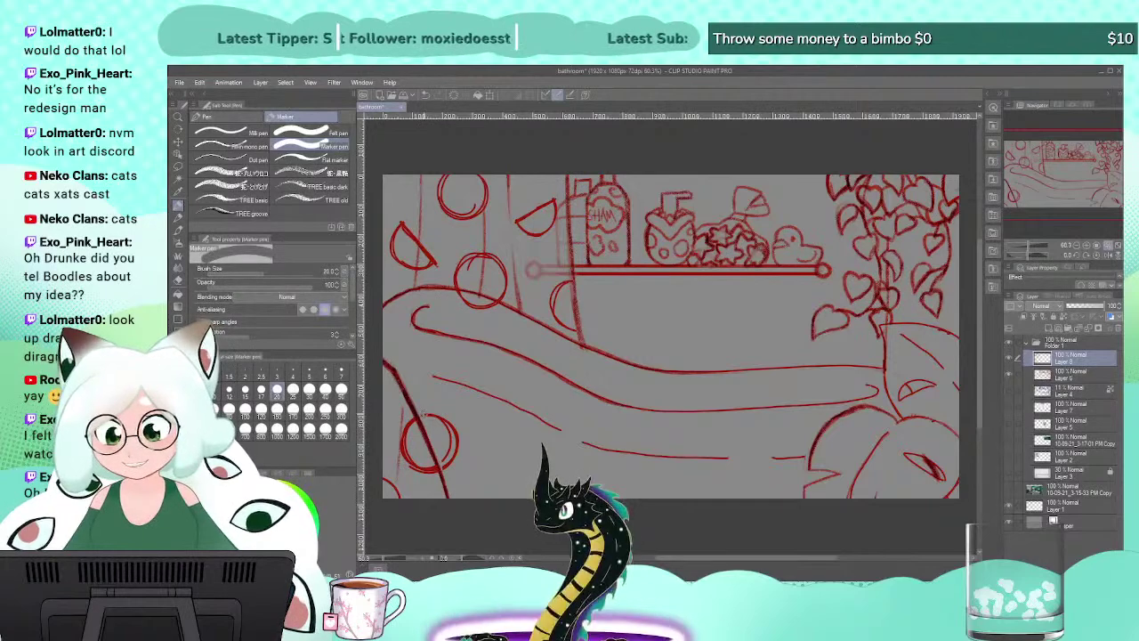
left_click(293, 378)
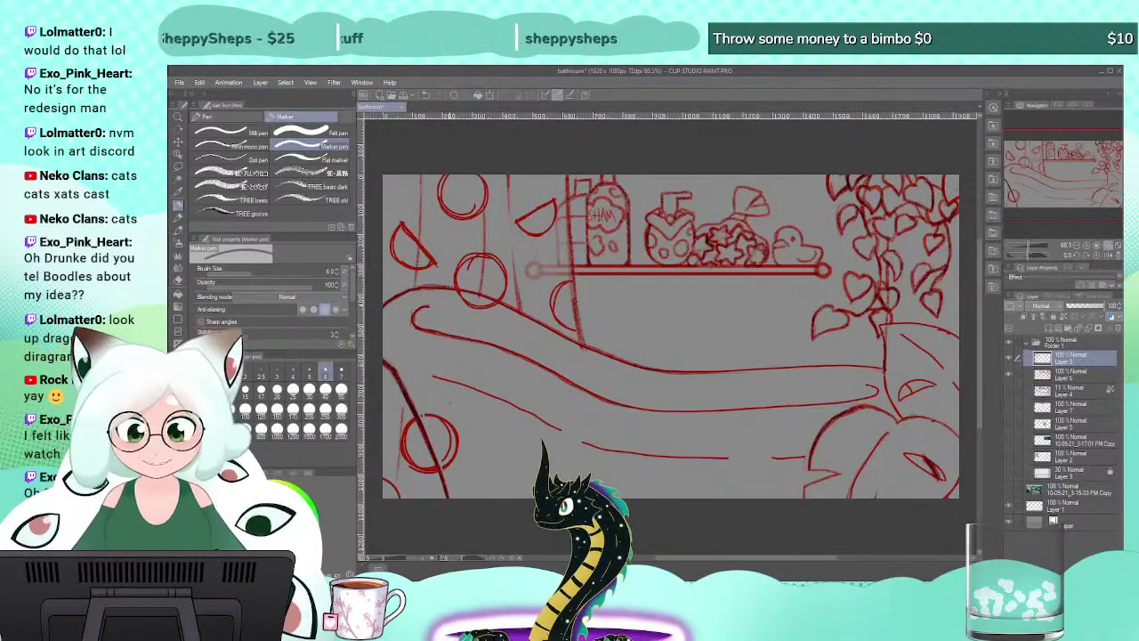
key("e")
mouse_move(441, 413)
left_mouse_down()
mouse_move(448, 466)
mouse_move(450, 419)
left_mouse_up()
left_click_drag(459, 294, 493, 304)
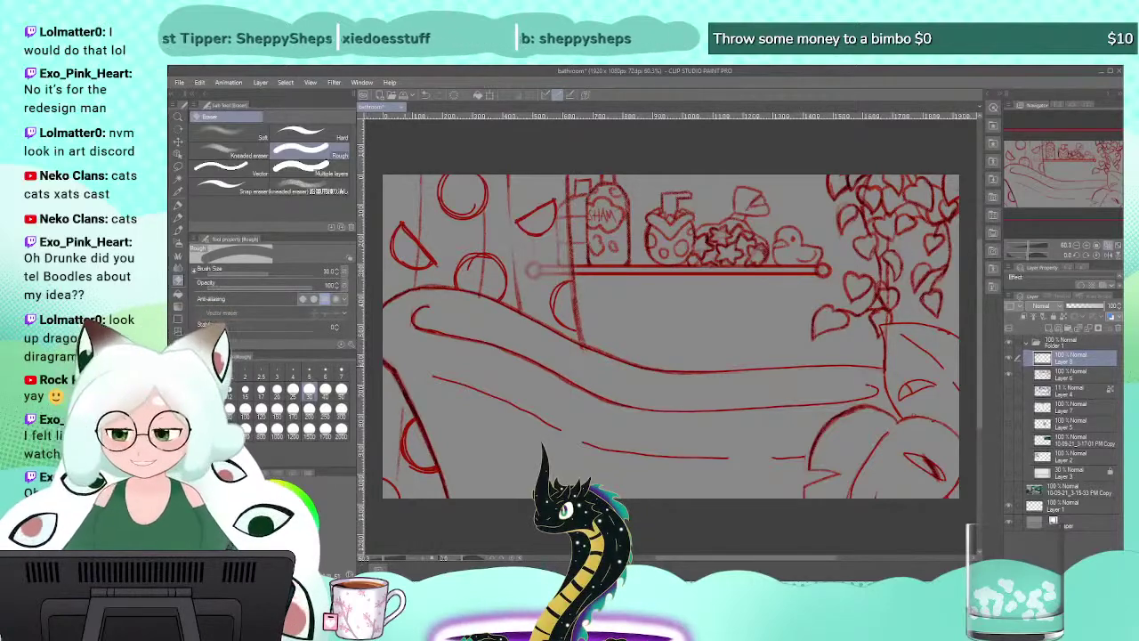
Draw a citrus slice's inner ring and spokes in the circle behind the tub's slanted side with the Marker pen, redoing strokes until they fit.
key("p")
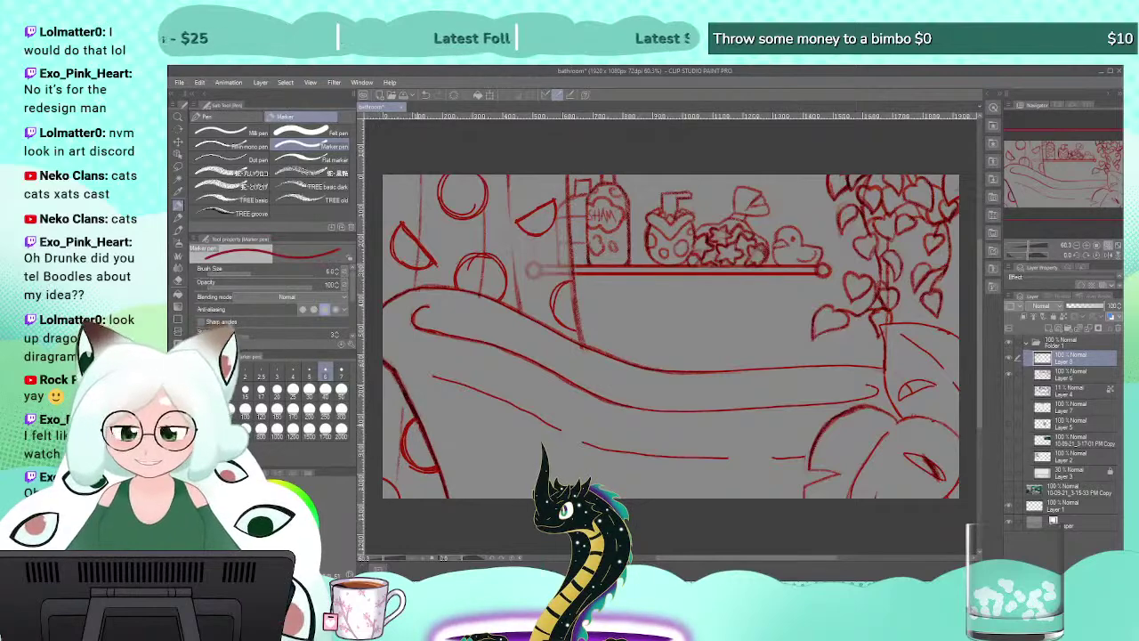
left_click_drag(410, 448, 437, 466)
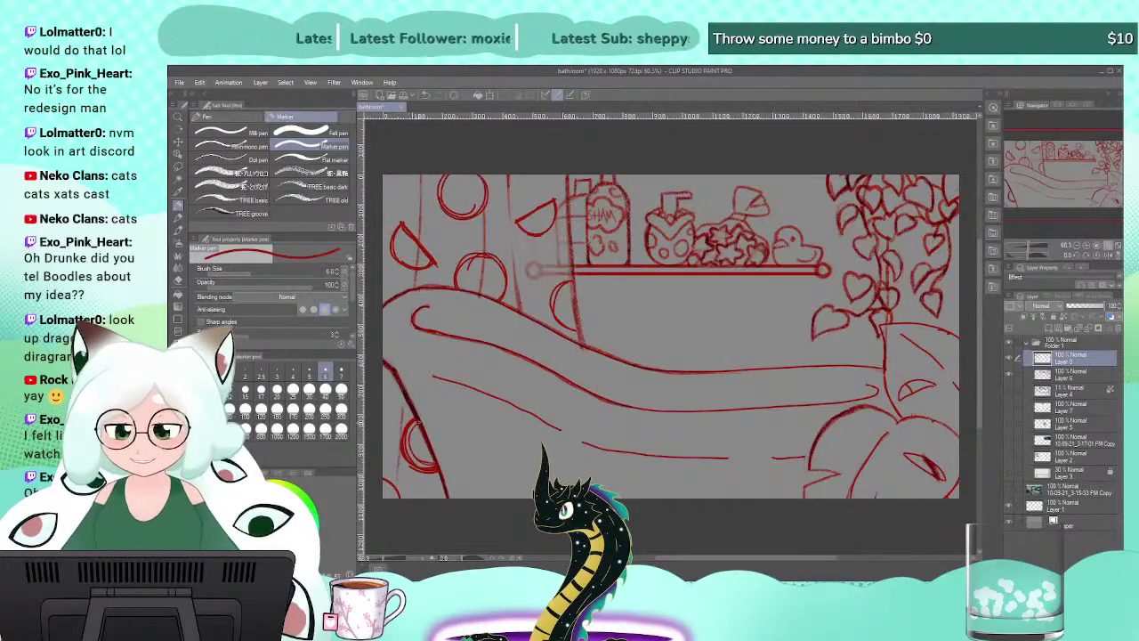
key("ctrl+z")
mouse_move(418, 422)
left_mouse_down()
mouse_move(412, 454)
mouse_move(418, 422)
left_mouse_up()
key("ctrl+z")
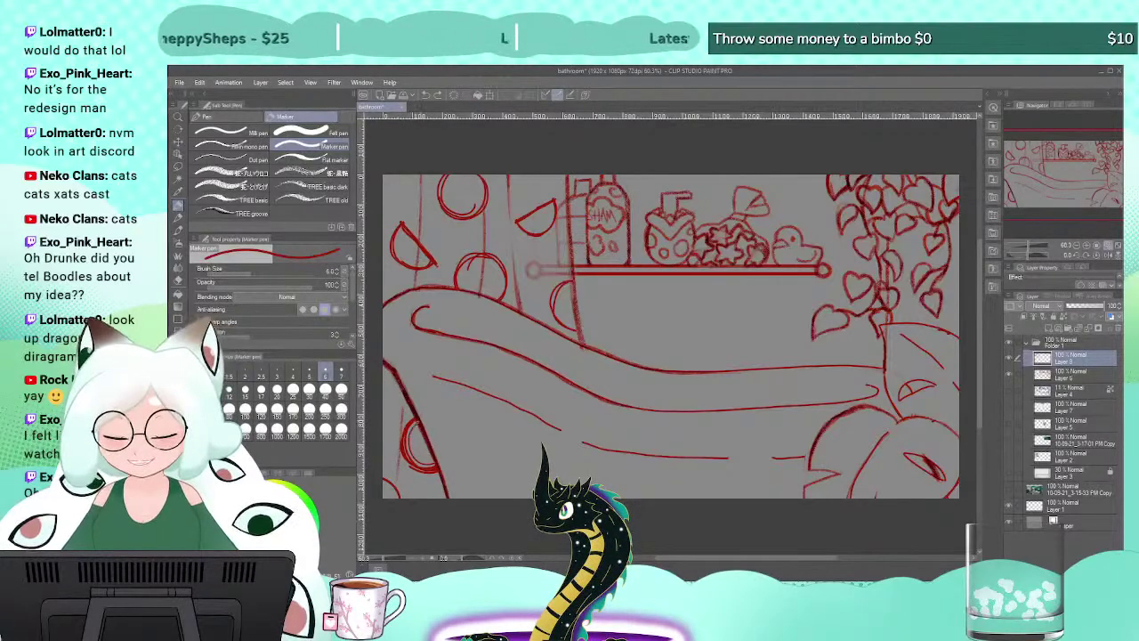
left_click_drag(429, 461, 423, 440)
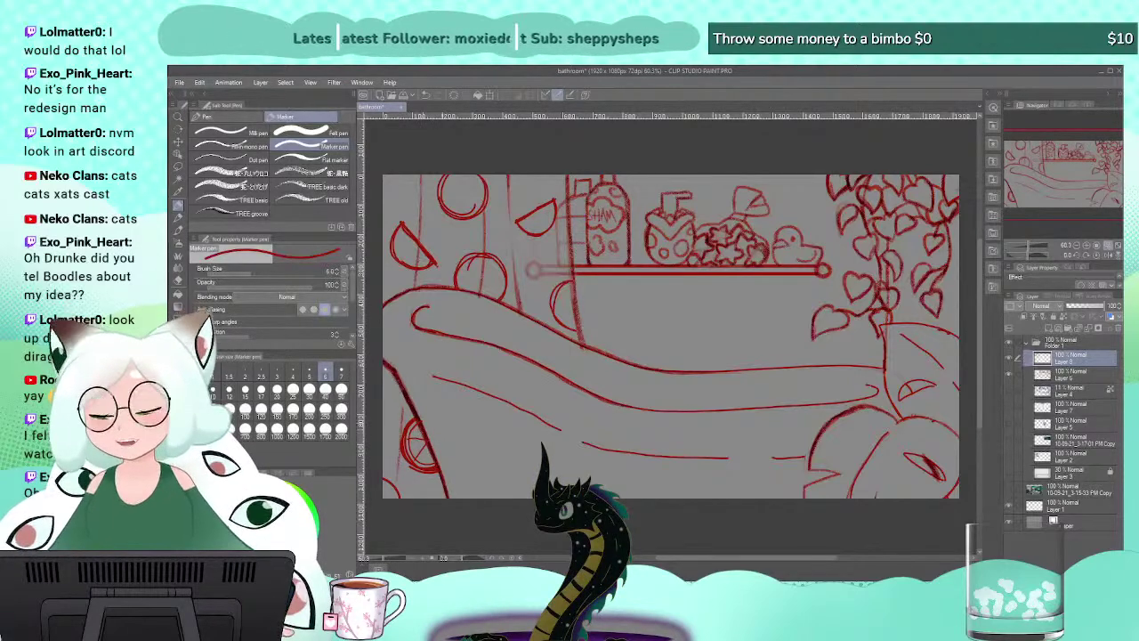
key("ctrl+z")
key("ctrl+z")
mouse_move(426, 449)
left_mouse_down()
mouse_move(420, 466)
mouse_move(423, 437)
left_mouse_up()
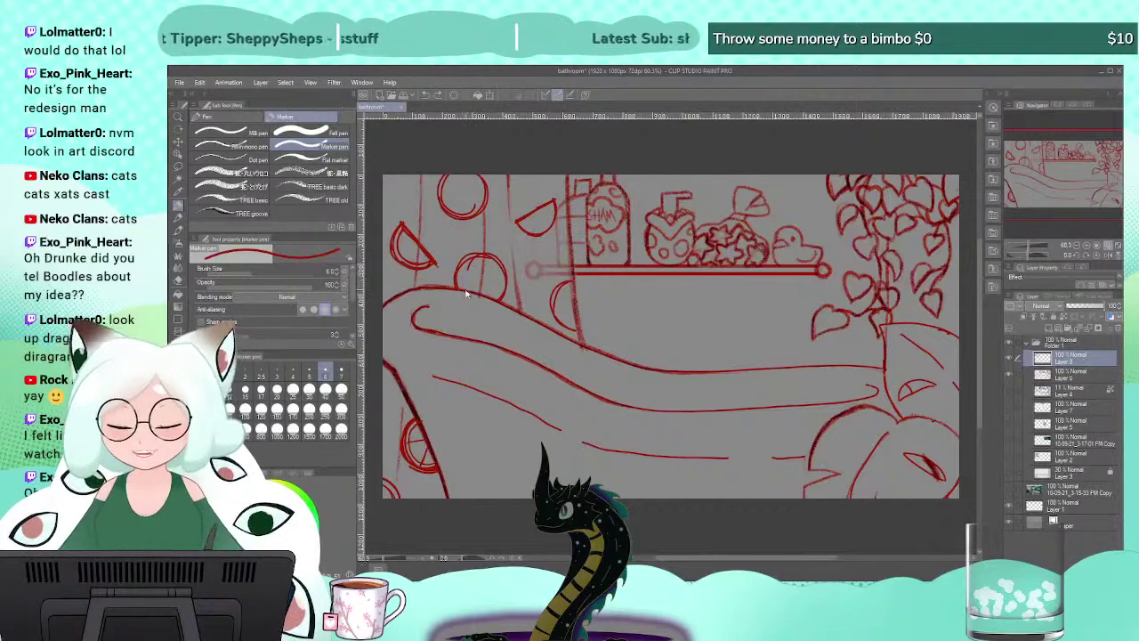
Draw an inner ring and radiating spokes inside the curtain circle at the tub's rim, redoing the spokes until they look even.
mouse_move(465, 293)
left_mouse_down()
mouse_move(461, 269)
mouse_move(485, 260)
mouse_move(498, 283)
mouse_move(497, 303)
mouse_move(478, 261)
mouse_move(464, 286)
left_mouse_up()
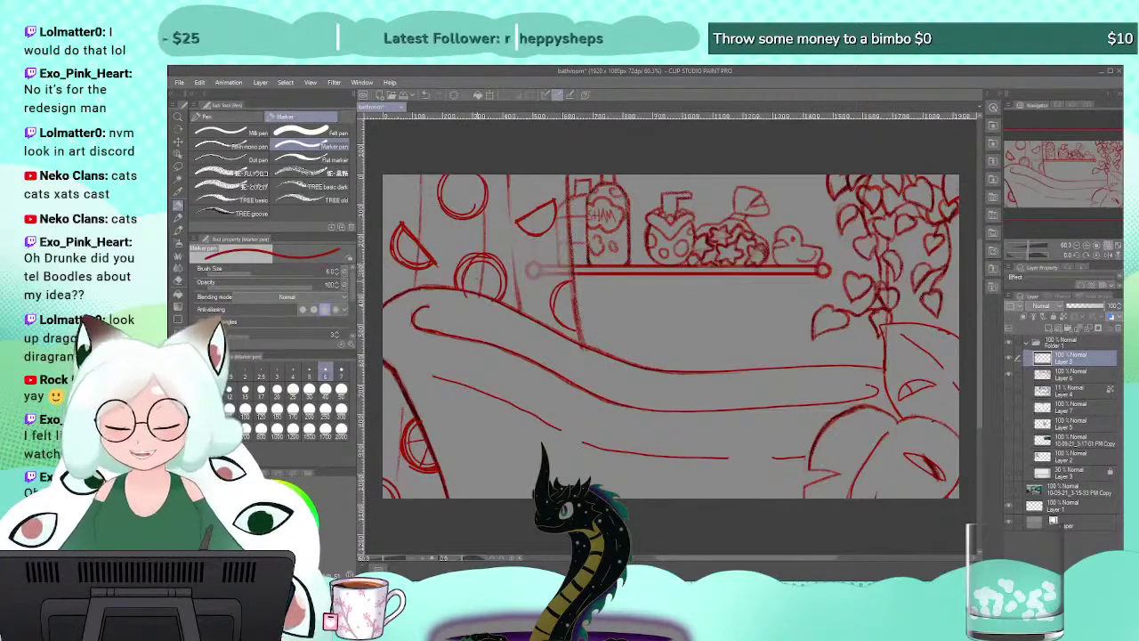
mouse_move(498, 274)
left_mouse_down()
mouse_move(468, 291)
mouse_move(486, 297)
left_mouse_up()
key("ctrl+z")
key("ctrl+z")
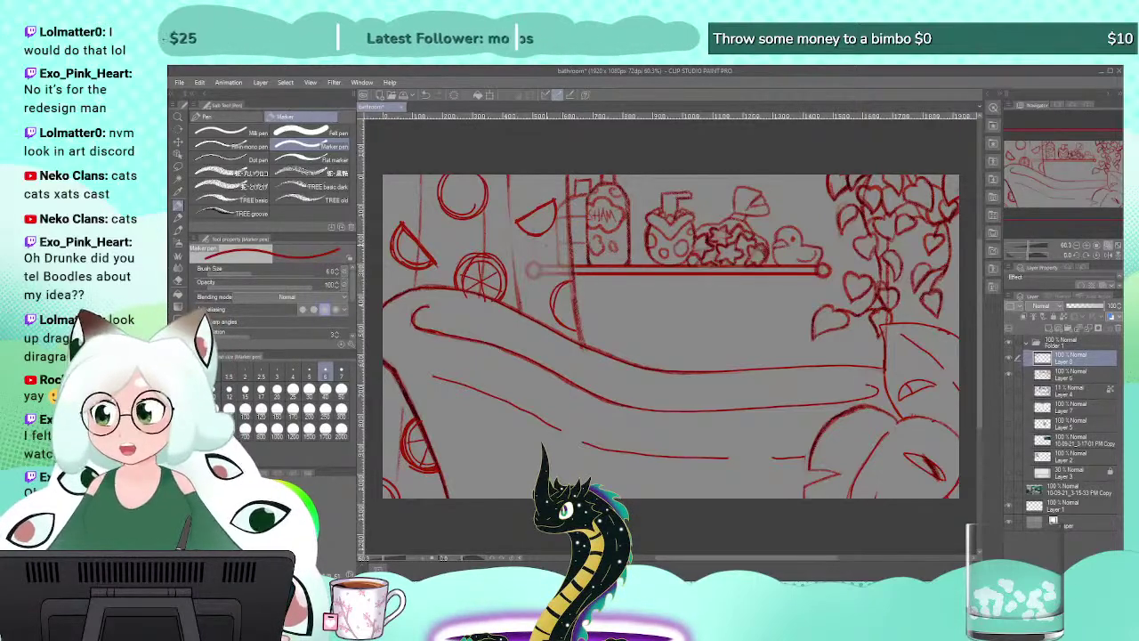
key("ctrl+z")
key("ctrl+z")
key("ctrl+z")
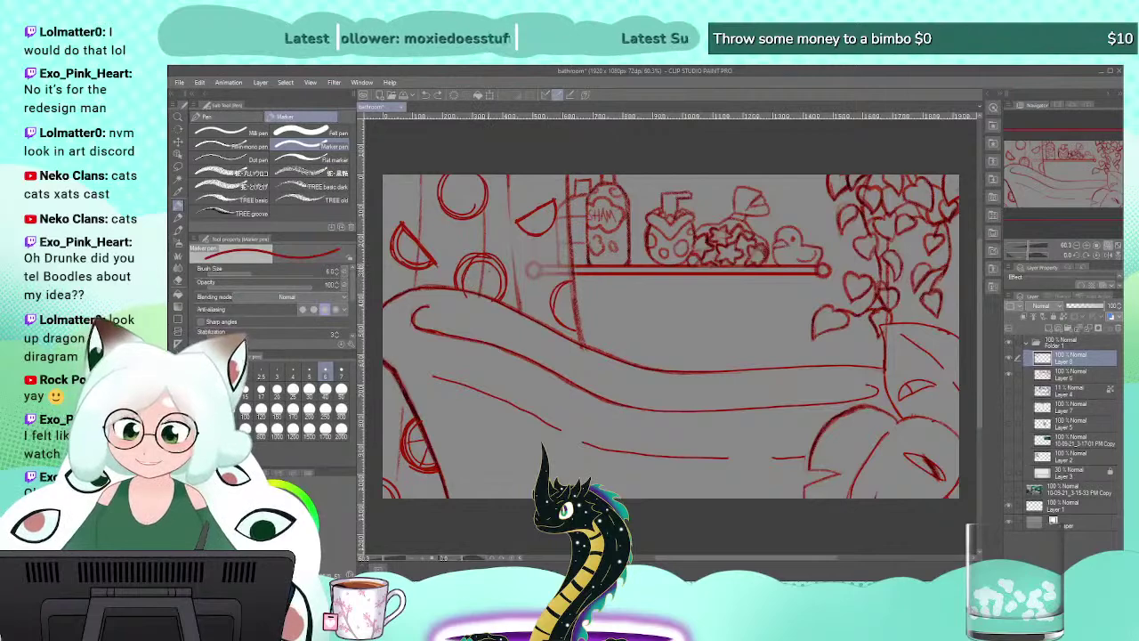
left_click_drag(490, 267, 470, 303)
key("ctrl+z")
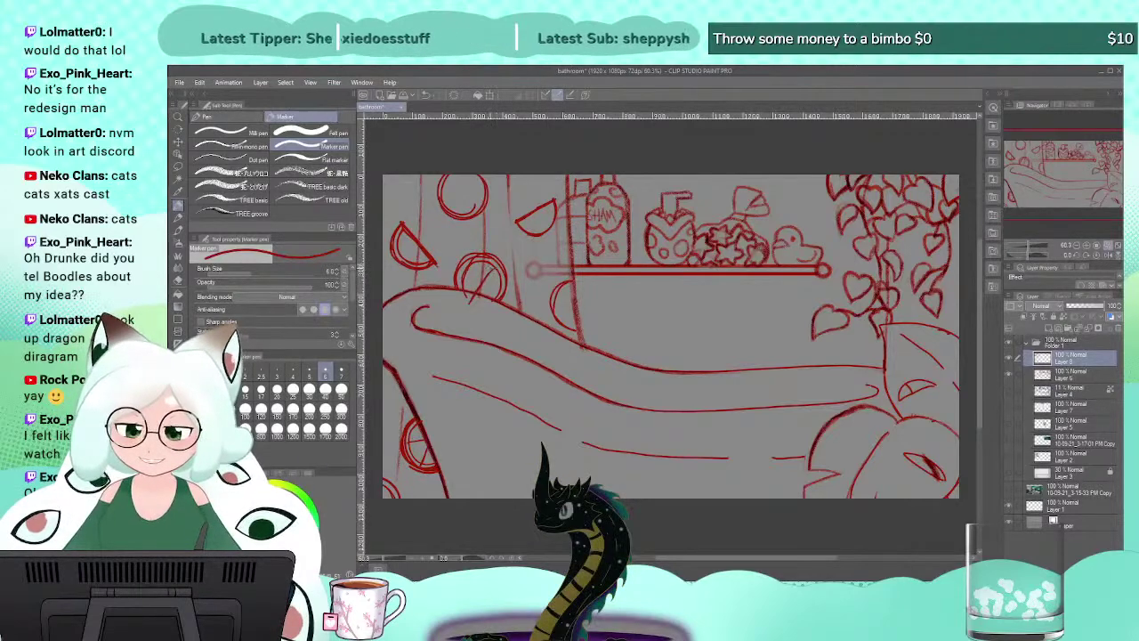
mouse_move(480, 262)
left_mouse_down()
mouse_move(485, 306)
mouse_move(501, 288)
mouse_move(462, 280)
mouse_move(498, 287)
left_mouse_up()
key("ctrl+z")
key("ctrl+z")
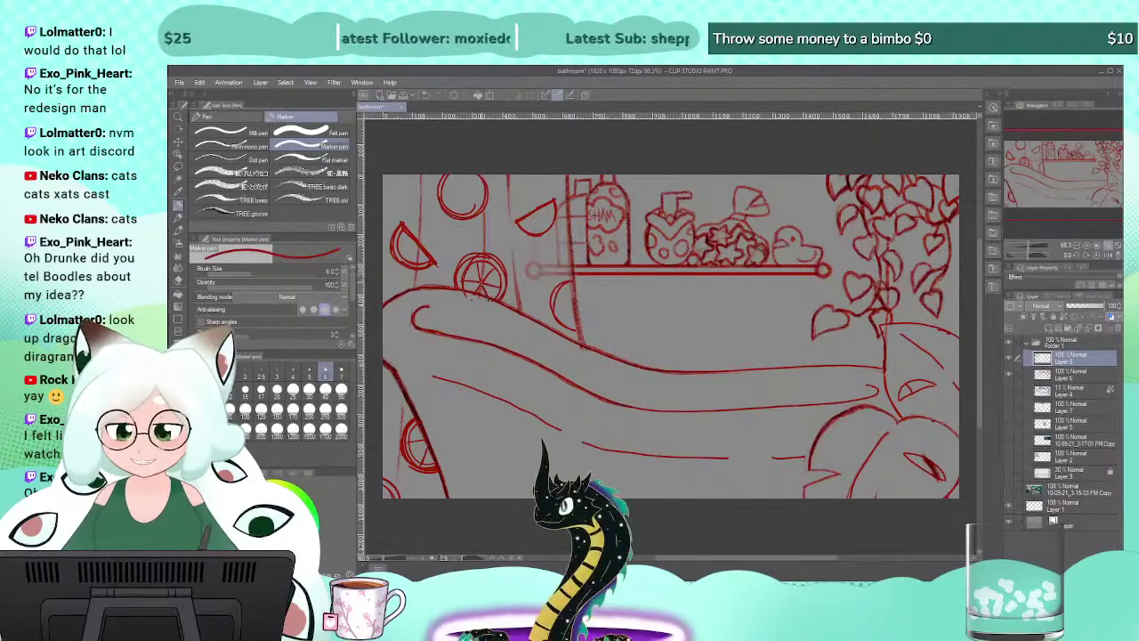
Add citrus segment lines to the half-circle beneath the shelf, the other half-circles and the uppermost full circle on the curtain.
mouse_move(576, 326)
left_mouse_down()
mouse_move(555, 303)
mouse_move(572, 284)
mouse_move(564, 321)
left_mouse_up()
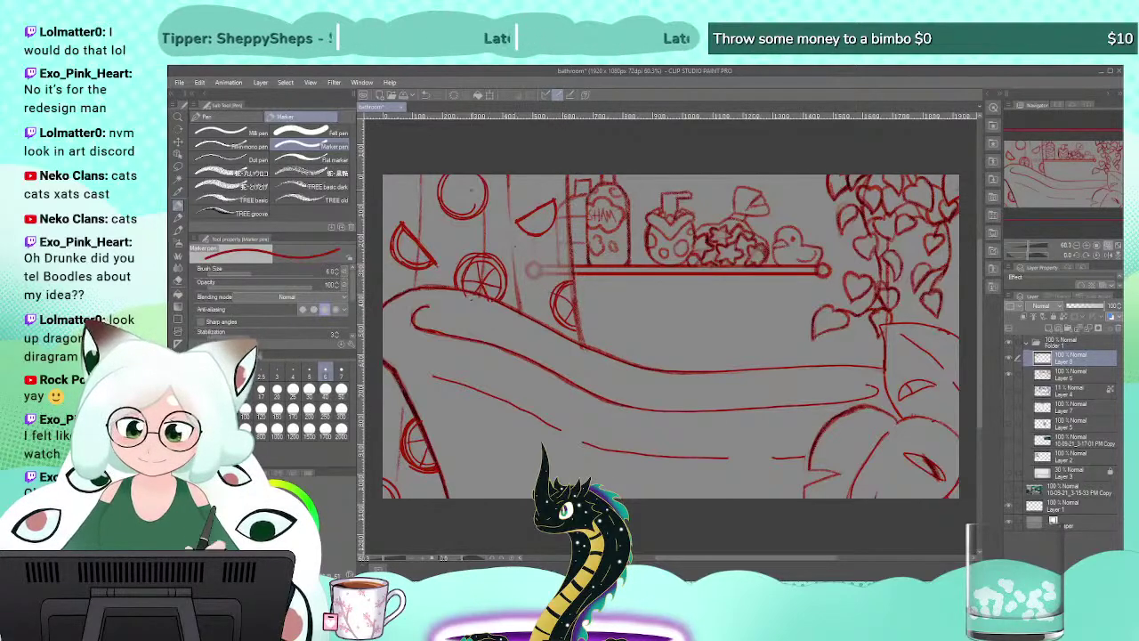
mouse_move(554, 200)
left_mouse_down()
mouse_move(548, 224)
mouse_move(524, 233)
mouse_move(518, 224)
mouse_move(534, 213)
left_mouse_up()
key("ctrl+z")
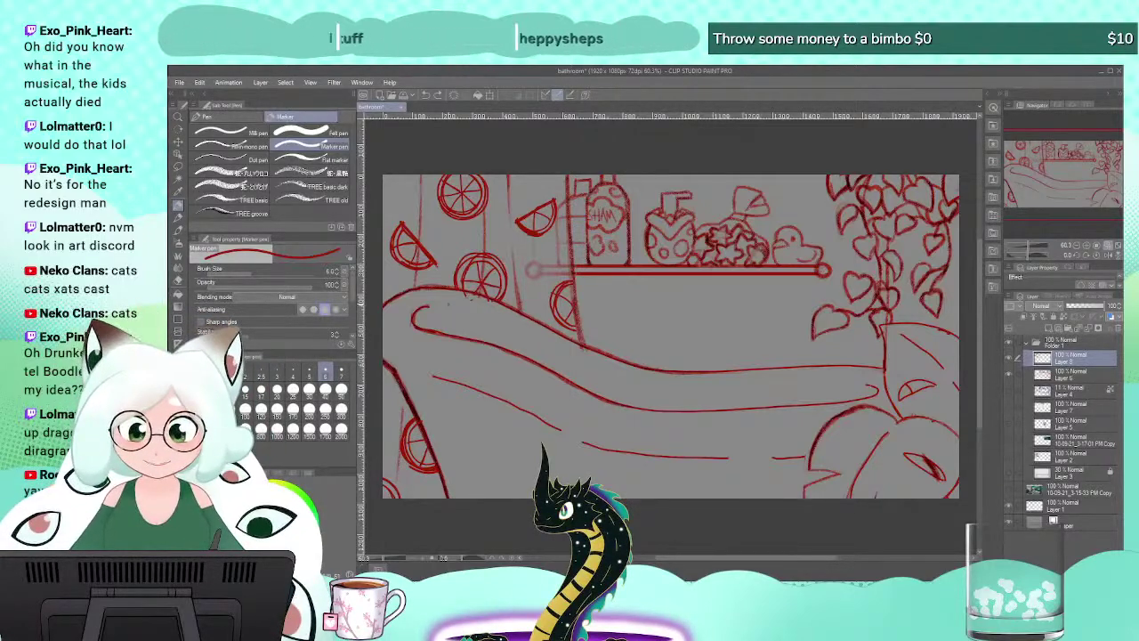
Add a new layer above the citrus pattern and hide the layer holding the citrus slices.
left_click(1009, 369)
left_click(1009, 368)
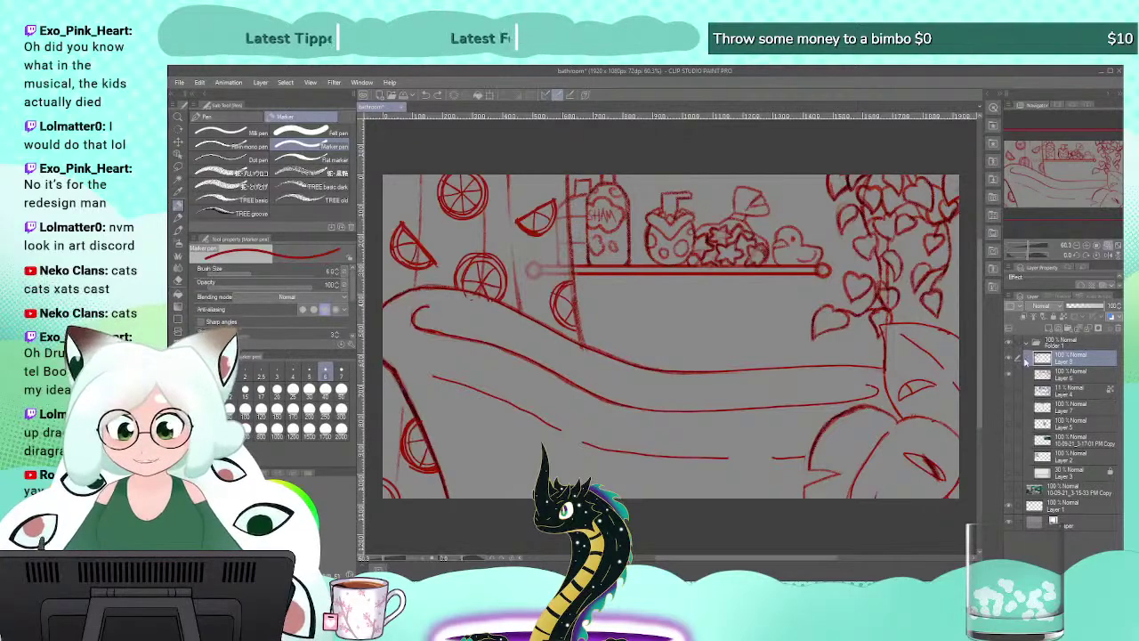
left_click(1048, 329)
left_click(1010, 375)
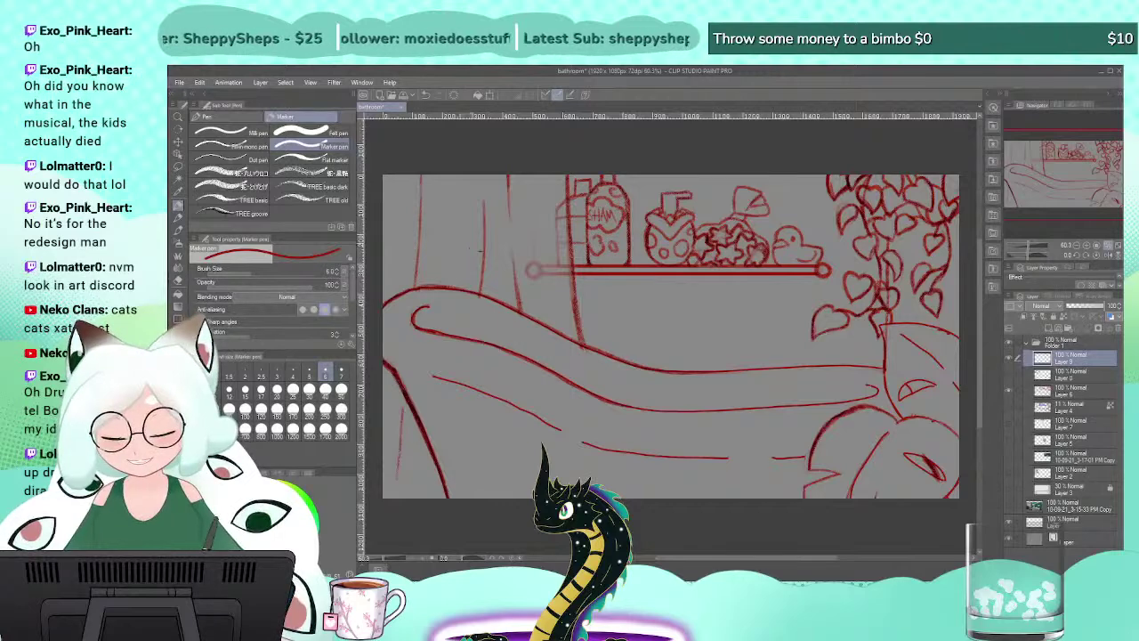
Draw a tilted cat head on the curtain's outer fold from a circle and two pointed ears.
mouse_move(460, 214)
left_mouse_down()
mouse_move(455, 257)
mouse_move(451, 203)
mouse_move(468, 222)
mouse_move(424, 226)
mouse_move(432, 248)
left_mouse_up()
key("ctrl+z")
key("ctrl+z")
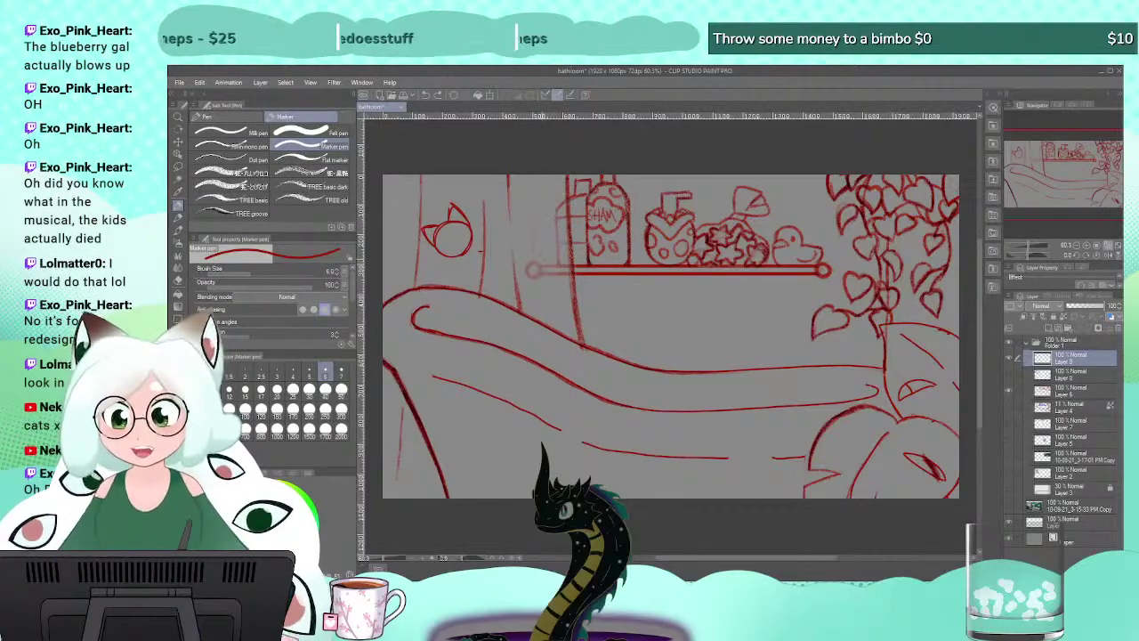
Draw a second cat head on the curtain beside the shampoo bottle and erase the circle lines beneath the ears of both heads.
mouse_move(534, 251)
left_mouse_down()
mouse_move(543, 224)
mouse_move(539, 251)
left_mouse_up()
key("ctrl+z")
mouse_move(520, 199)
left_mouse_down()
mouse_move(549, 217)
mouse_move(520, 201)
mouse_move(552, 214)
mouse_move(529, 220)
mouse_move(534, 185)
mouse_move(550, 213)
mouse_move(550, 184)
mouse_move(538, 188)
left_mouse_up()
key("ctrl+z")
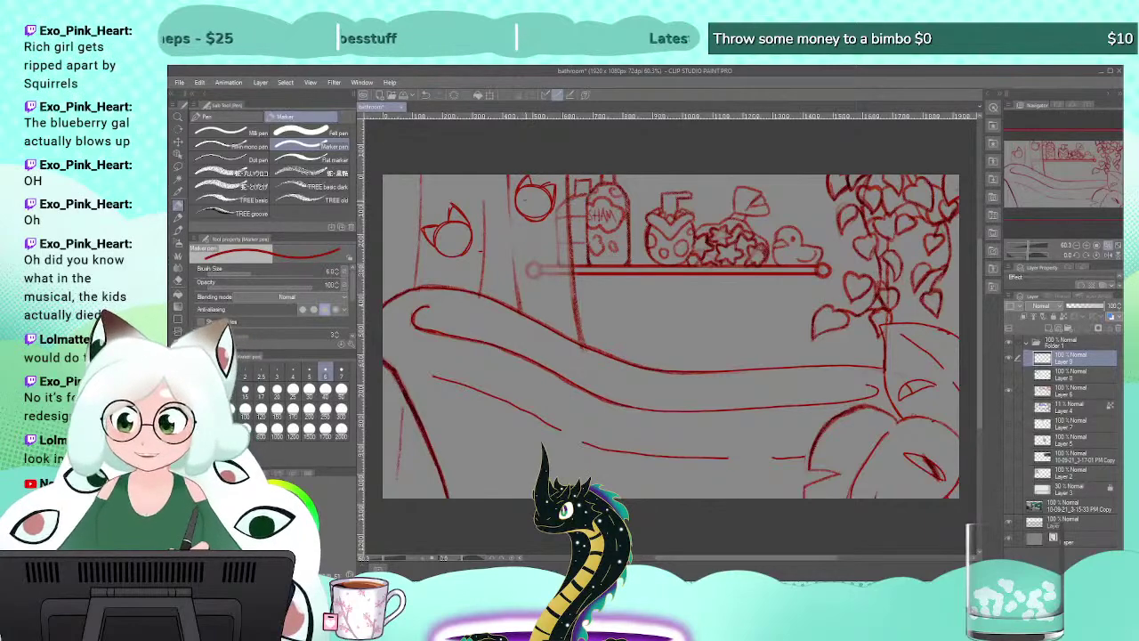
key("c")
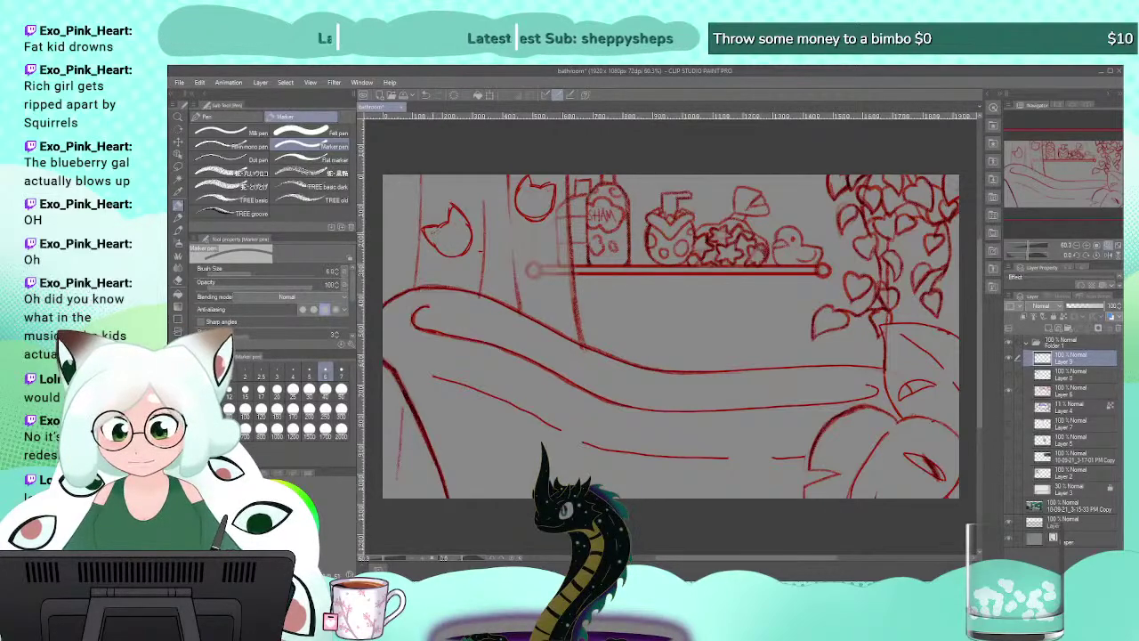
key("c")
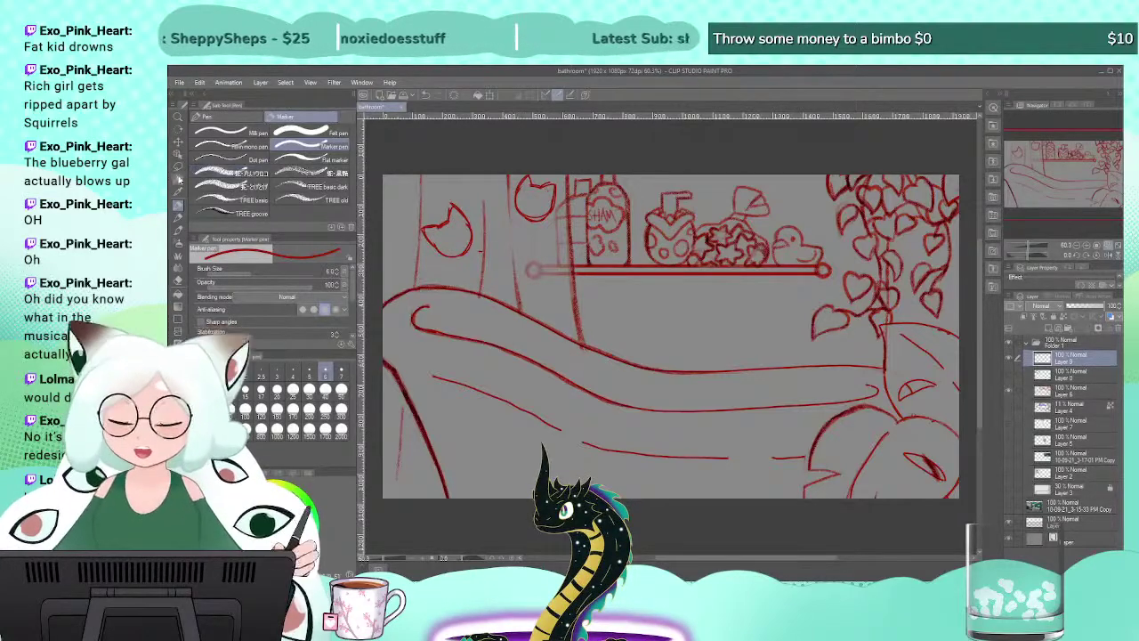
Lasso the cat head beside the shampoo bottle, rotate it upright and shift it slightly down.
key("m")
mouse_move(538, 227)
left_mouse_down()
mouse_move(543, 160)
mouse_move(527, 220)
left_mouse_up()
left_click(571, 245)
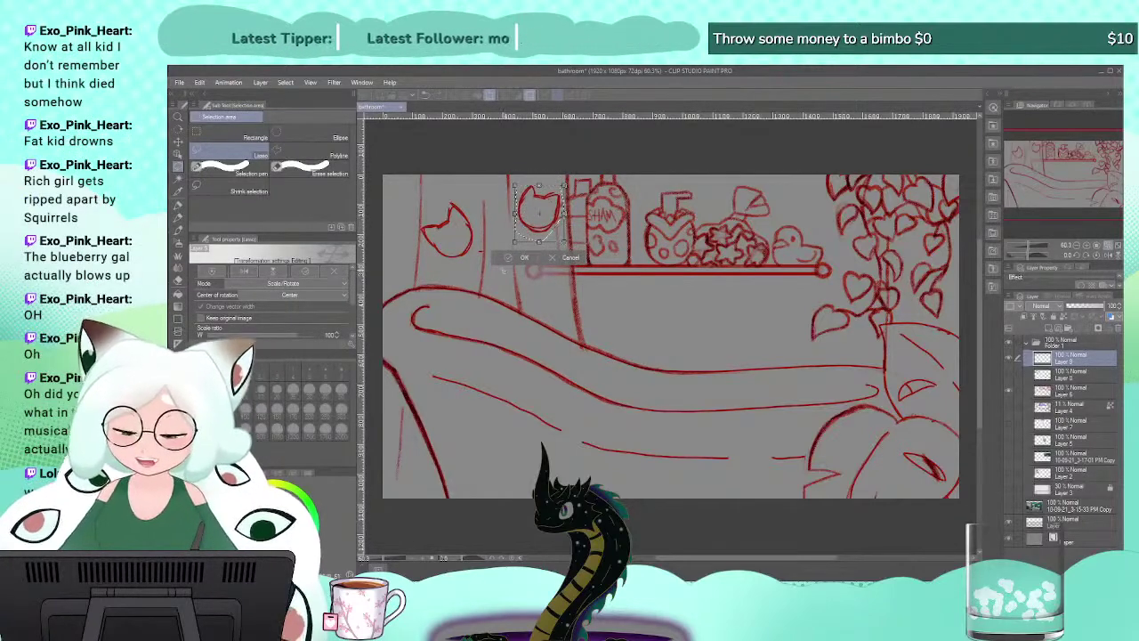
left_click(504, 259)
left_click(452, 259)
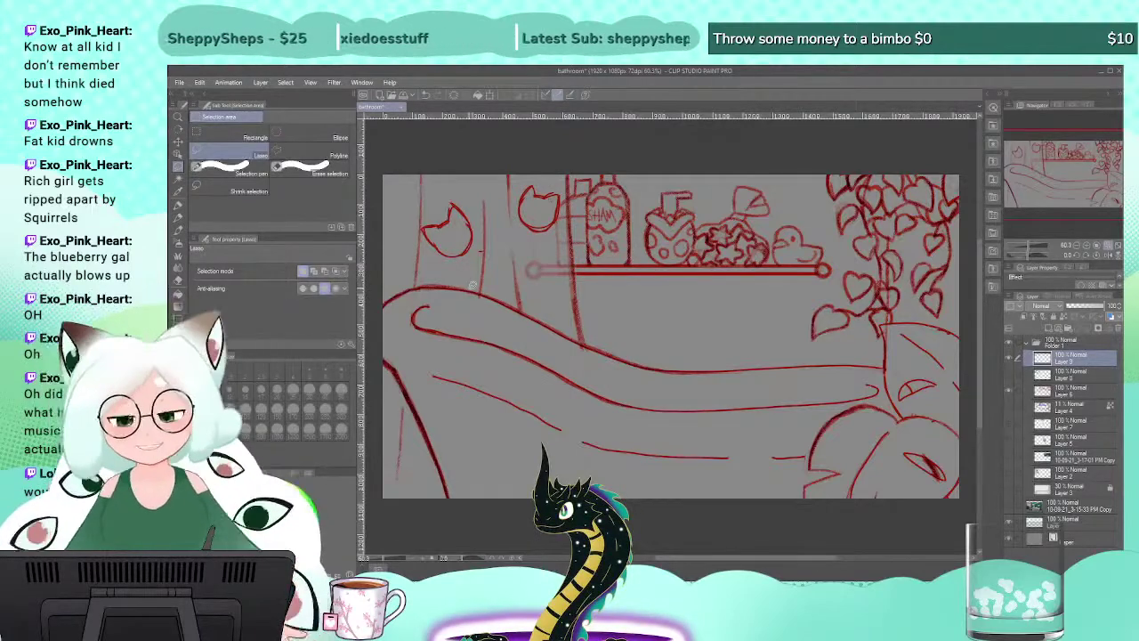
Lasso the lower cat head, move it onto the neighbouring fold line, deselect it and switch back to the Marker pen.
mouse_move(427, 191)
left_mouse_down()
mouse_move(445, 189)
mouse_move(485, 233)
mouse_move(425, 194)
left_mouse_up()
key("ctrl+t")
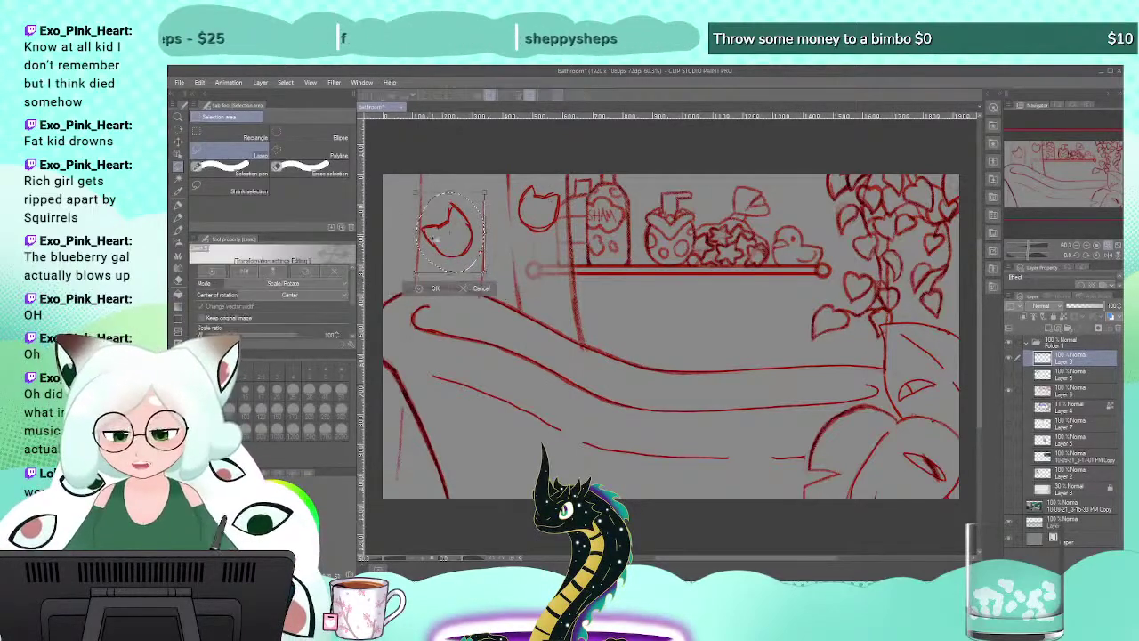
left_click_drag(417, 233, 466, 248)
left_click(447, 294)
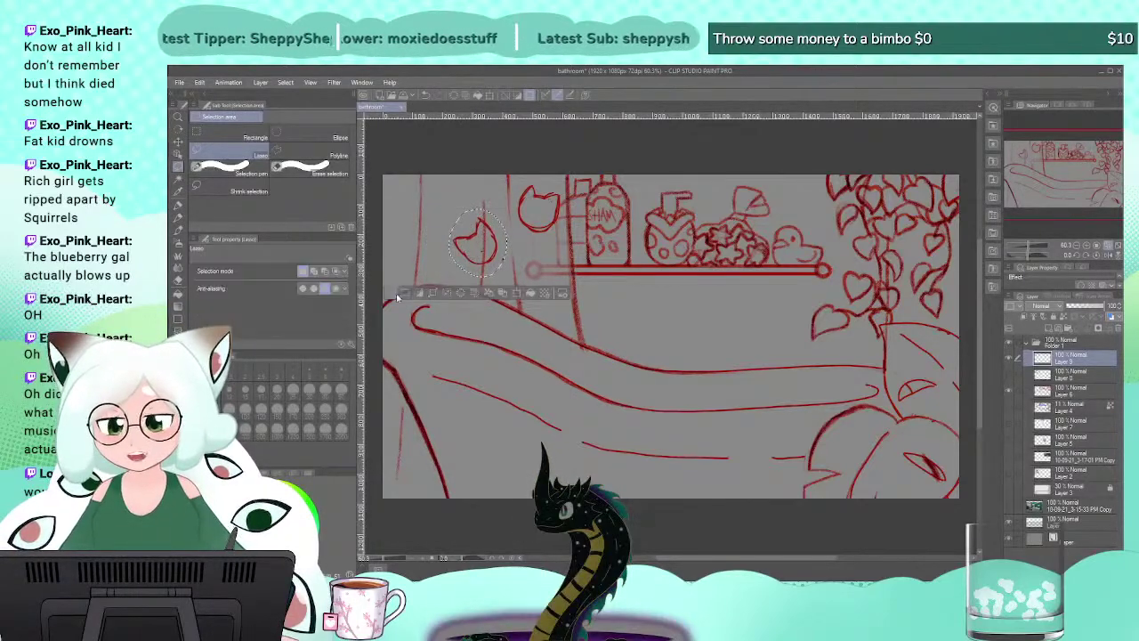
key("ctrl+d")
key("p")
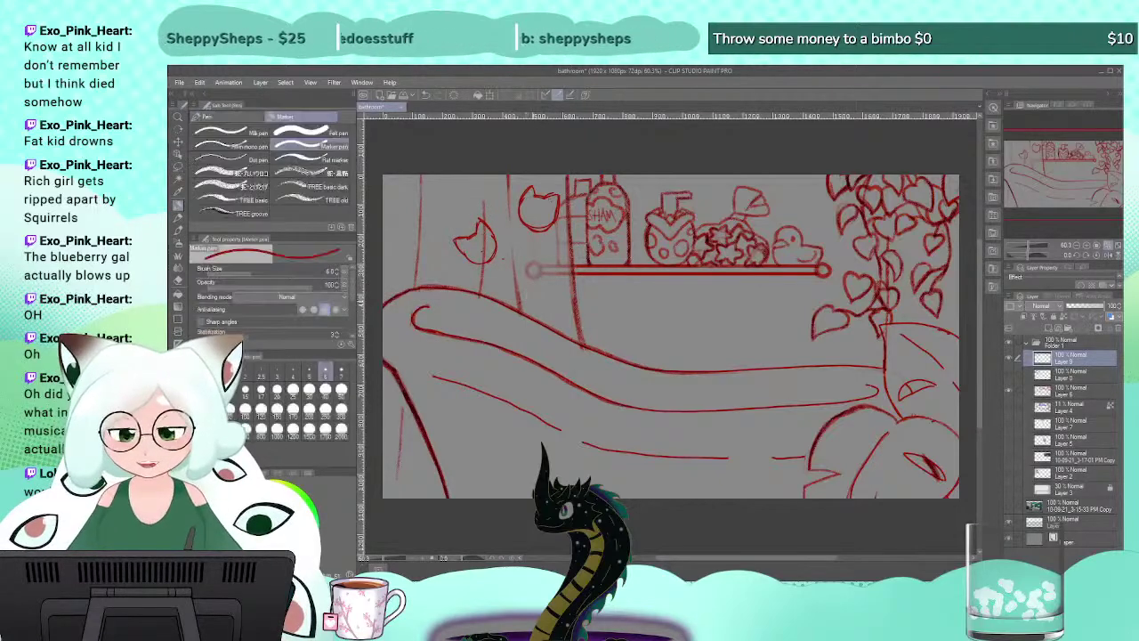
mouse_move(531, 271)
left_mouse_down()
mouse_move(541, 306)
mouse_move(523, 299)
mouse_move(535, 266)
mouse_move(548, 277)
mouse_move(541, 307)
mouse_move(557, 281)
mouse_move(546, 289)
mouse_move(536, 270)
mouse_move(541, 301)
left_mouse_up()
key("ctrl+z")
key("ctrl+z")
key("ctrl+z")
key("ctrl+z")
key("ctrl+z")
key("ctrl+z")
key("ctrl+z")
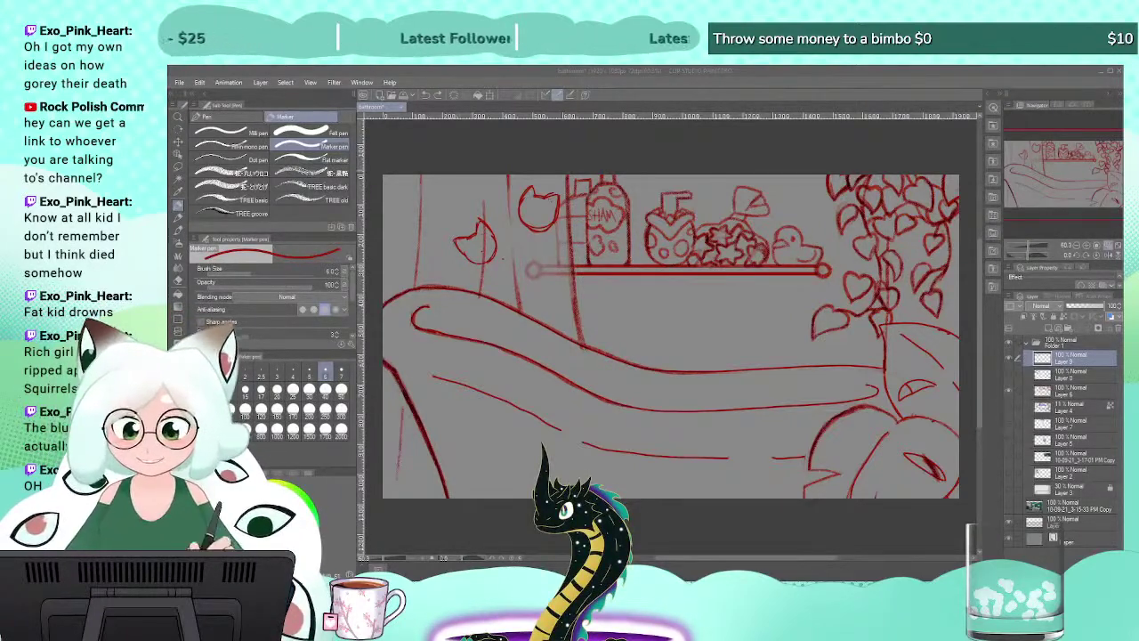
Draw the lower part of a cat head cut off by the canvas's upper edge, above the tilted cat head.
left_click(469, 189)
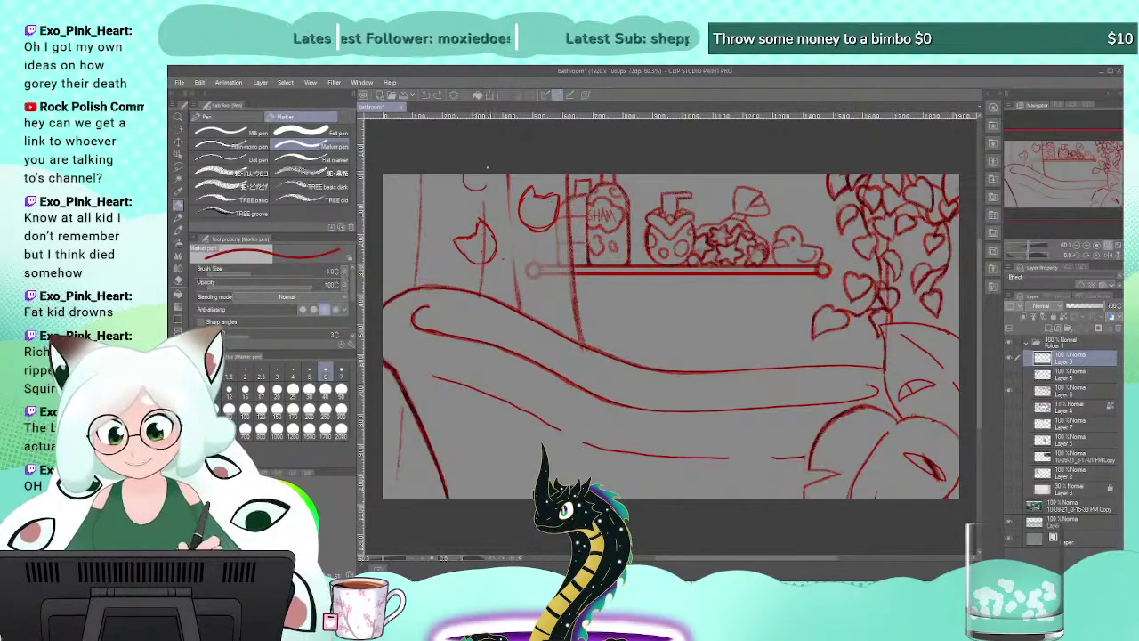
mouse_move(459, 176)
left_mouse_down()
mouse_move(492, 176)
mouse_move(459, 176)
mouse_move(492, 176)
mouse_move(467, 187)
left_mouse_up()
key("ctrl+z")
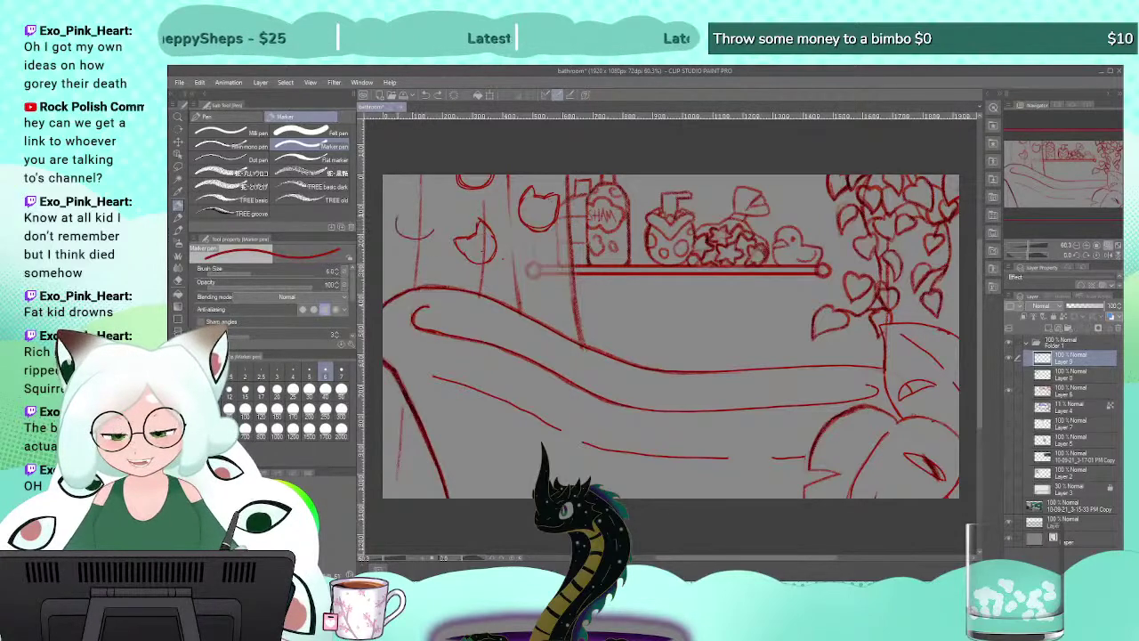
Lasso the cat head beside the shampoo bottle, delete it and clear the selection.
left_click(179, 167)
mouse_move(519, 222)
left_mouse_down()
mouse_move(572, 213)
mouse_move(523, 233)
left_mouse_up()
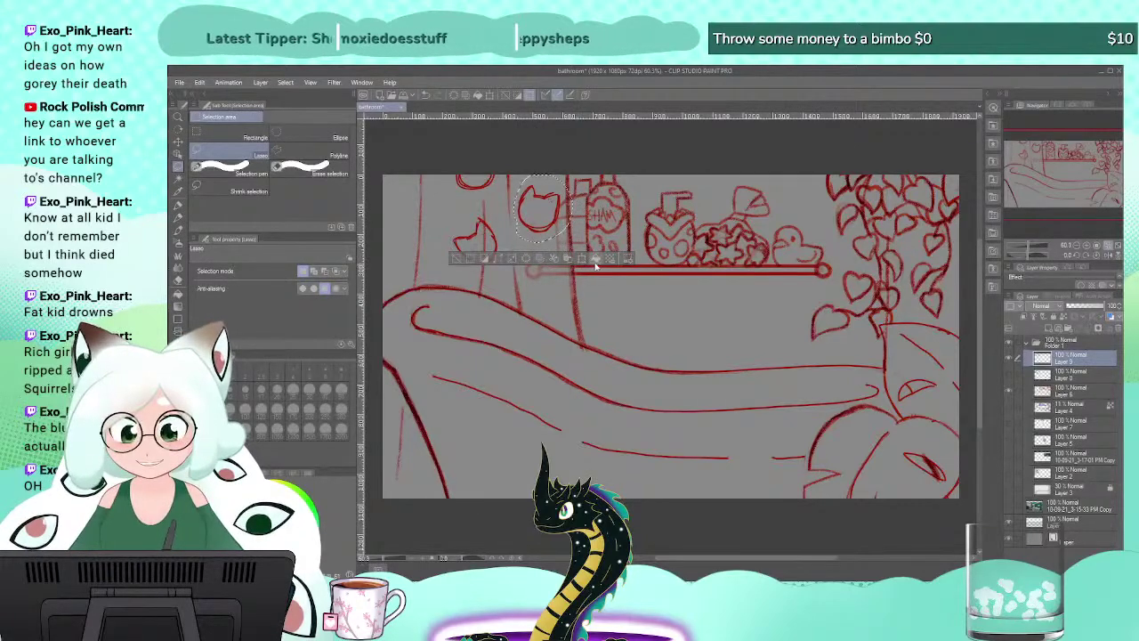
key("Delete")
left_click(462, 259)
Redraw the cat head beside the shampoo bottle with two pointed ears and erase the circle lines beneath them.
key("p")
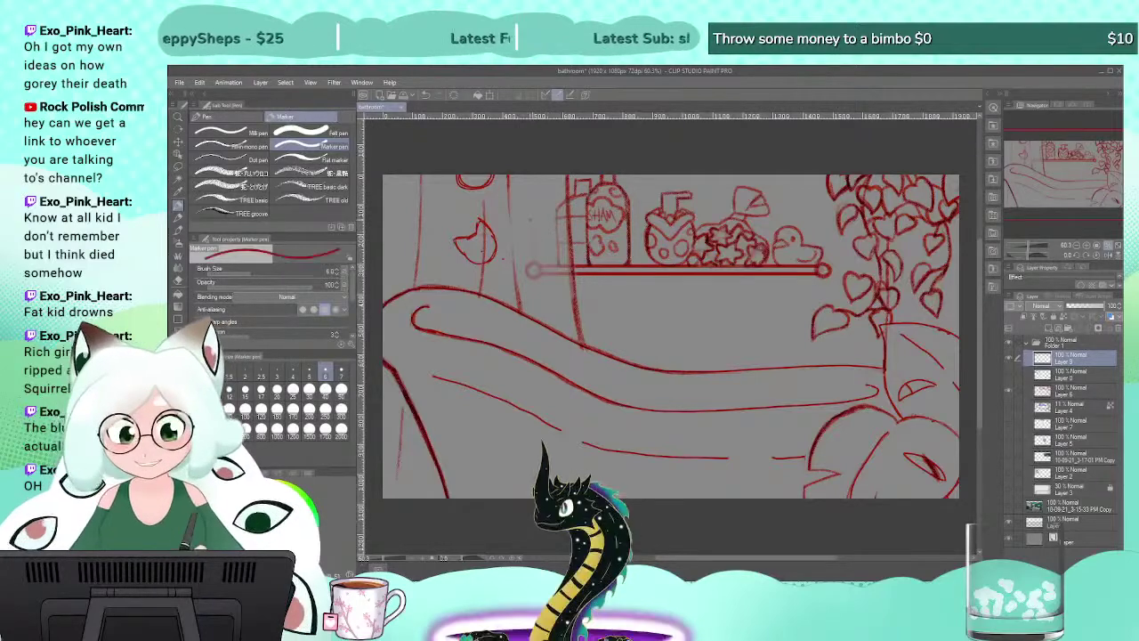
mouse_move(539, 234)
left_mouse_down()
mouse_move(554, 203)
mouse_move(518, 208)
mouse_move(556, 210)
mouse_move(517, 214)
mouse_move(549, 206)
mouse_move(534, 235)
mouse_move(557, 201)
left_mouse_up()
key("ctrl+z")
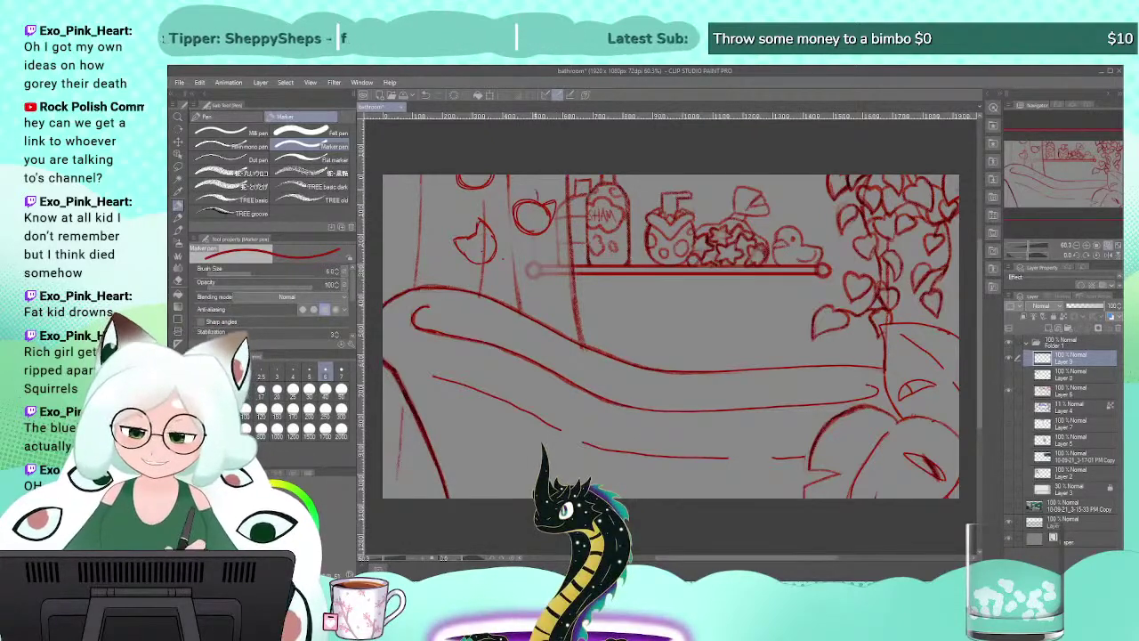
left_click_drag(519, 200, 534, 191)
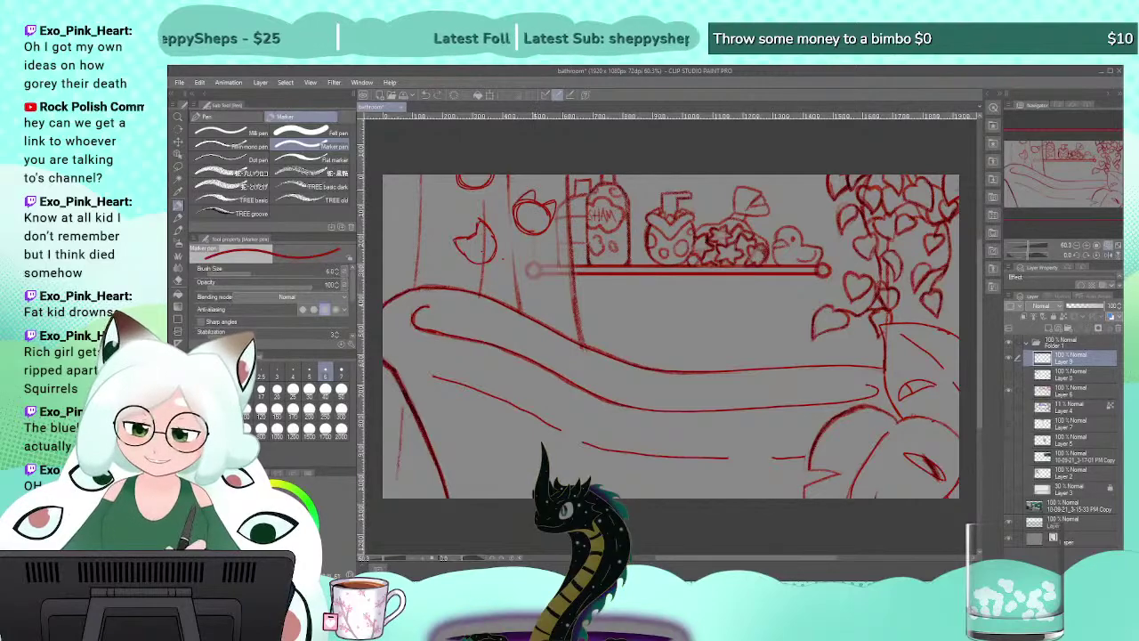
key("c")
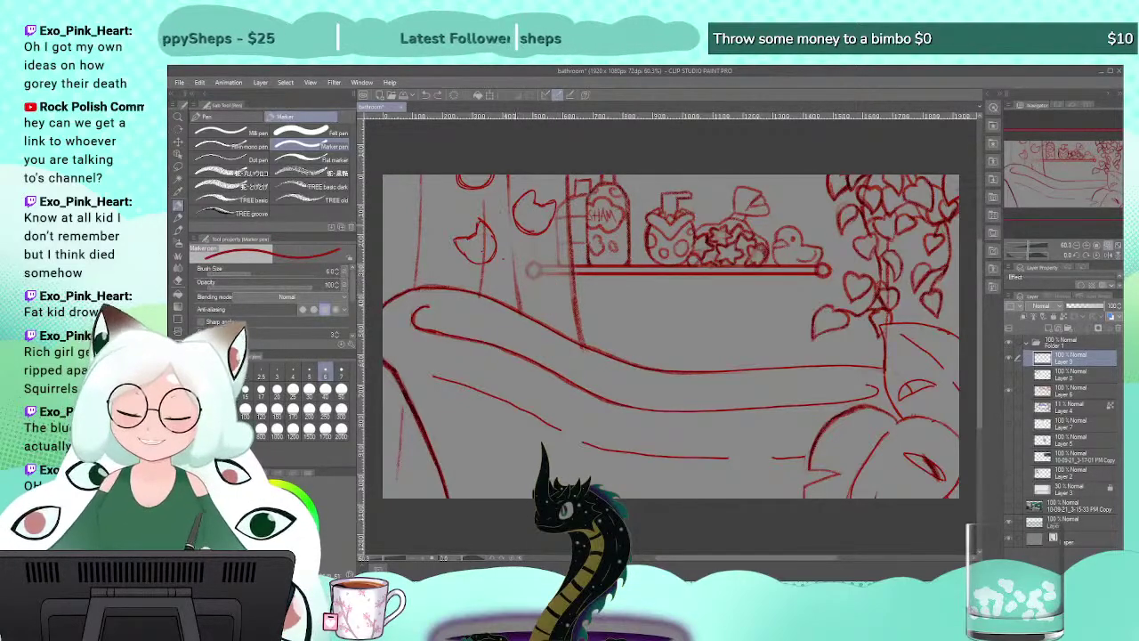
mouse_move(545, 276)
left_mouse_down()
mouse_move(540, 304)
mouse_move(550, 299)
mouse_move(536, 273)
mouse_move(525, 297)
mouse_move(556, 281)
left_mouse_up()
key("ctrl+z")
key("ctrl+z")
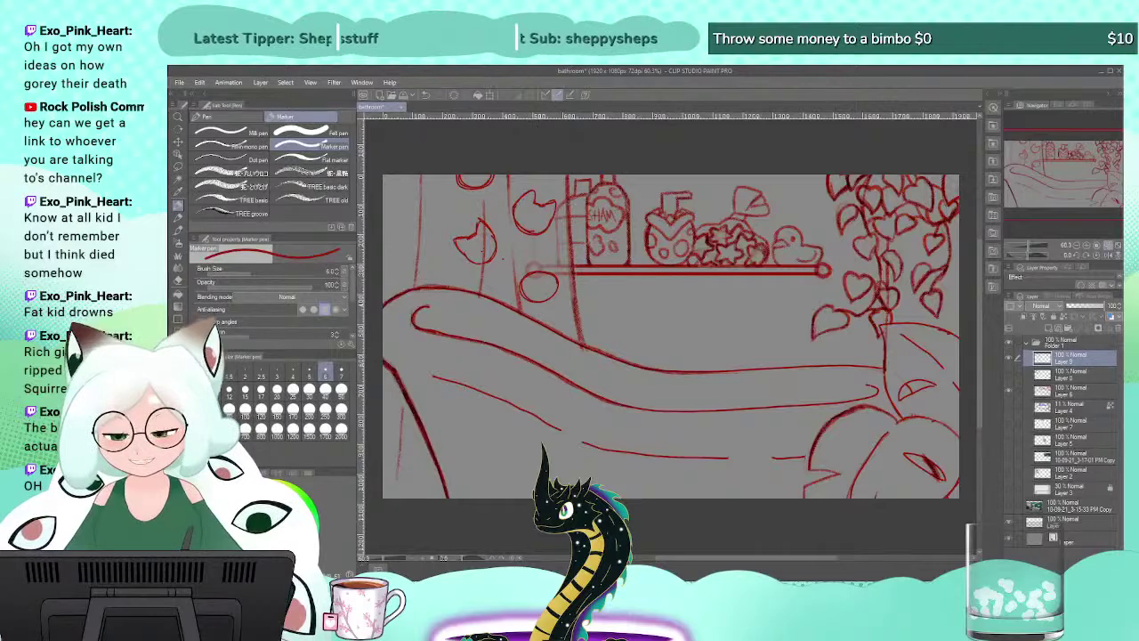
key("ctrl+z")
mouse_move(554, 305)
left_mouse_down()
mouse_move(527, 301)
mouse_move(559, 289)
left_mouse_up()
key("ctrl+z")
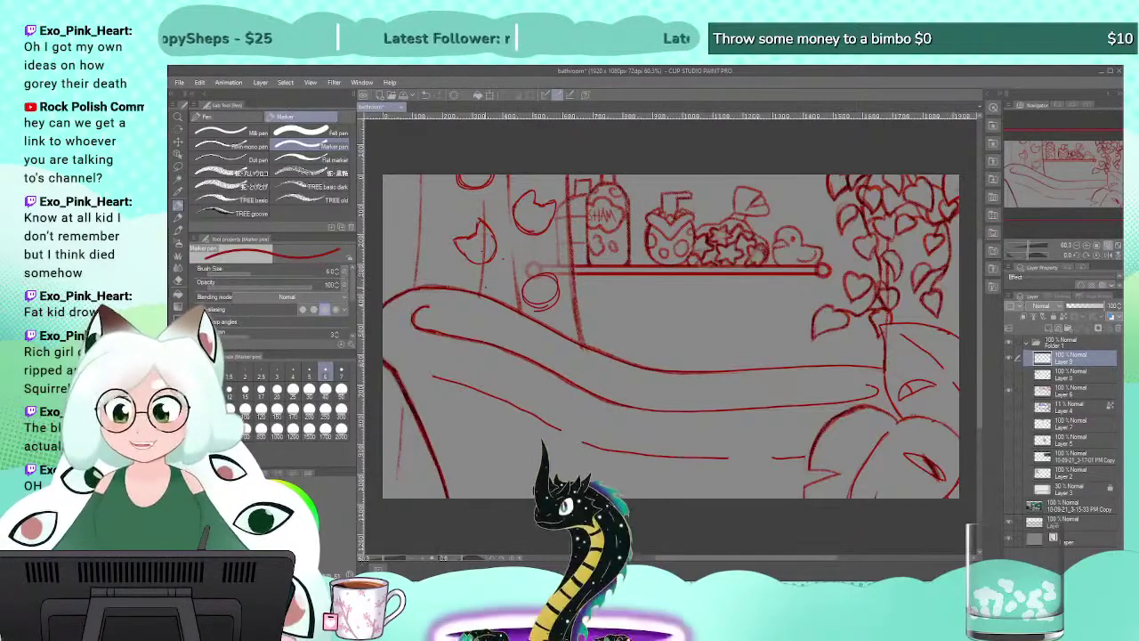
key("ctrl+z")
key("ctrl+z")
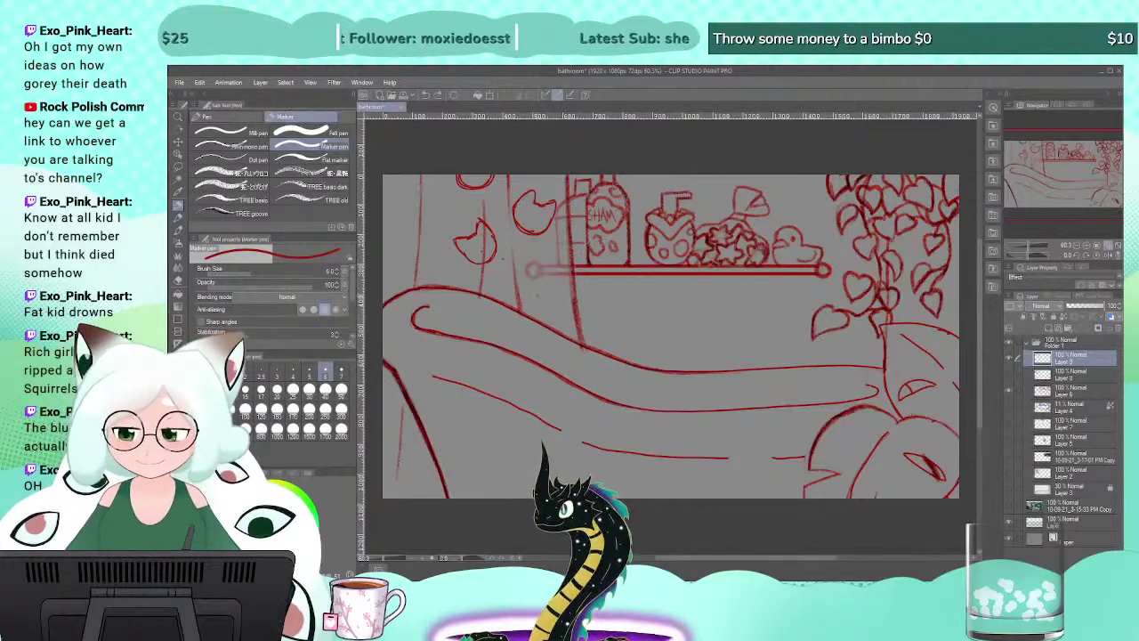
Draw another cat head with two pointed ears over the free end of the shelf, below the upper cat head.
mouse_move(521, 286)
left_mouse_down()
mouse_move(544, 298)
mouse_move(527, 299)
mouse_move(546, 296)
mouse_move(552, 274)
left_mouse_up()
key("ctrl+z")
key("ctrl+z")
key("ctrl+z")
key("ctrl+z")
key("ctrl+z")
key("ctrl+z")
key("ctrl+z")
key("ctrl+z")
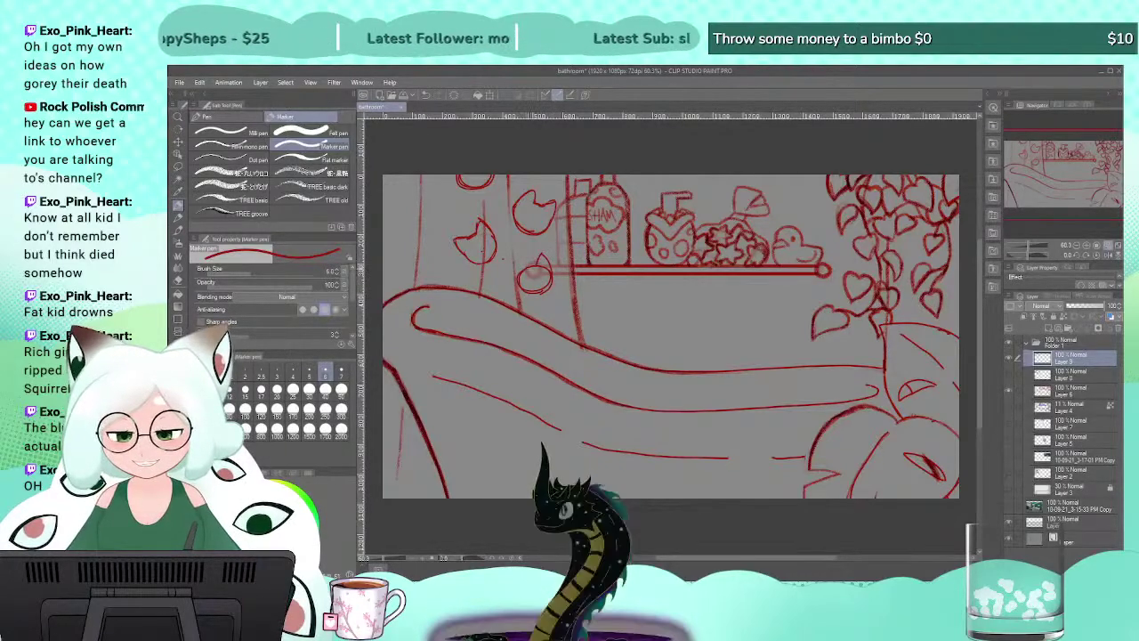
key("ctrl+z")
mouse_move(544, 255)
left_mouse_down()
mouse_move(551, 272)
mouse_move(530, 266)
left_mouse_up()
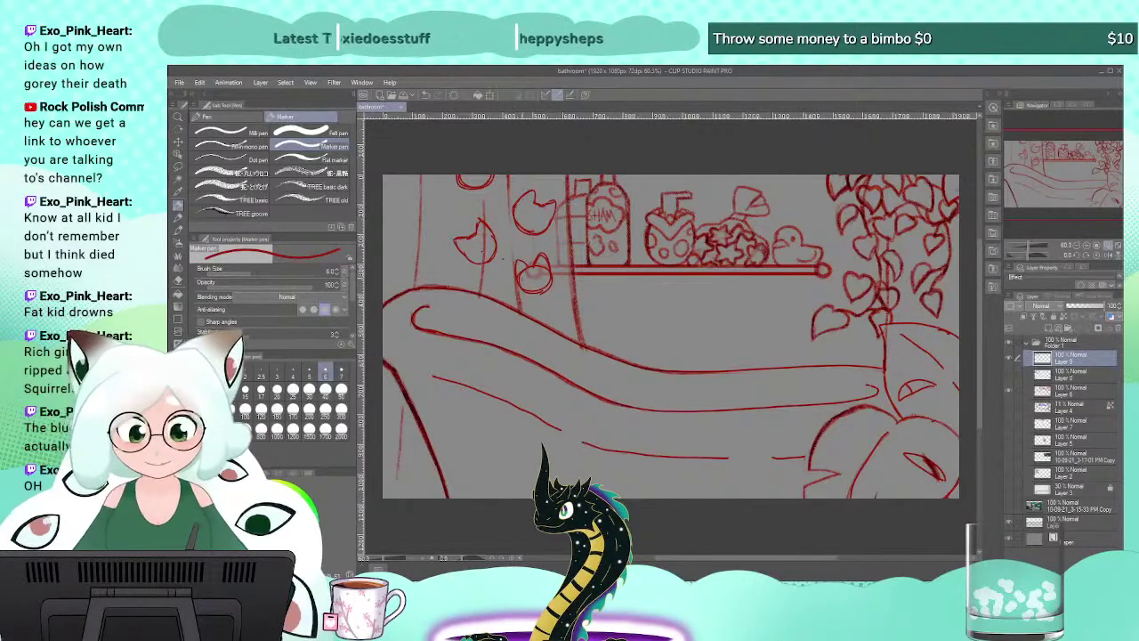
Erase the circle lines beneath the new cat head's ears with the Marker pen in transparent colour and set the brush size to 7.
key("c")
key("]")
key("]")
key("]")
key("]")
key("]")
key("]")
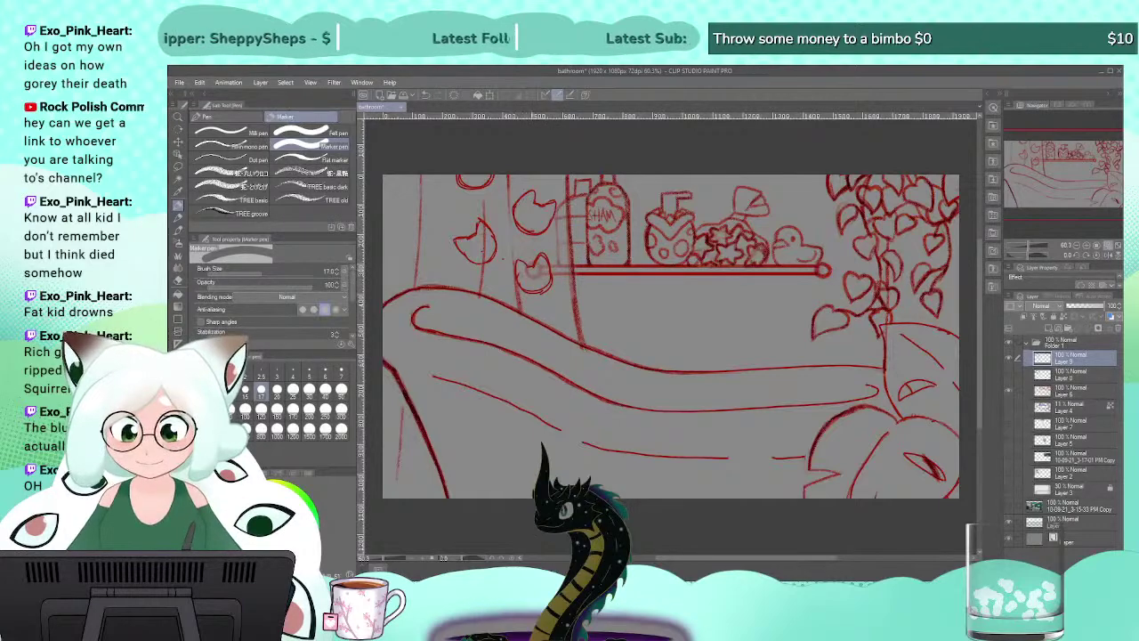
key("]")
key("bracketleft")
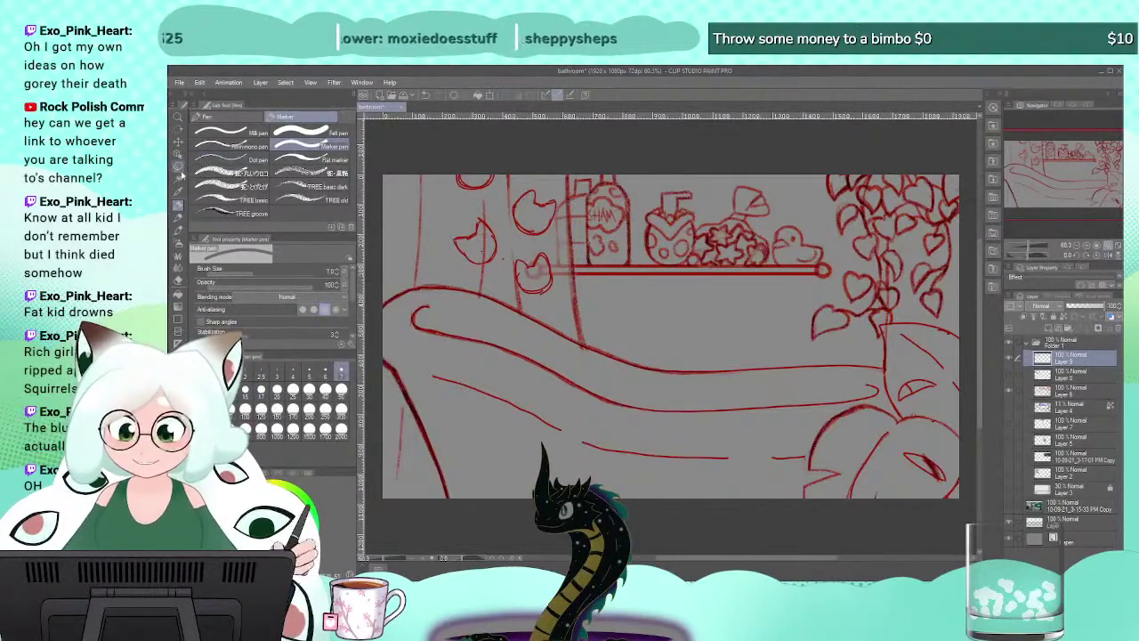
Lasso the new cat head, move it down, flip it horizontally, rotate it, deselect it and return to the Marker pen.
left_click(178, 168)
mouse_move(510, 267)
left_mouse_down()
mouse_move(562, 287)
mouse_move(520, 252)
mouse_move(528, 286)
mouse_move(541, 287)
mouse_move(495, 270)
mouse_move(490, 279)
mouse_move(502, 256)
mouse_move(496, 270)
mouse_move(530, 295)
left_mouse_up()
left_click(574, 317)
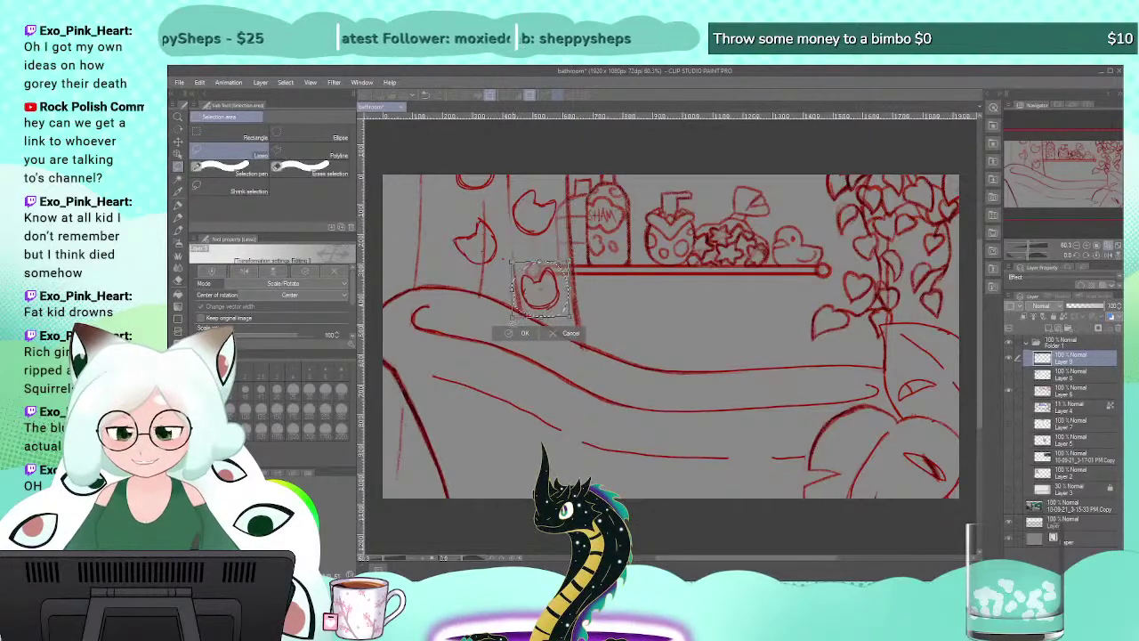
left_click(244, 272)
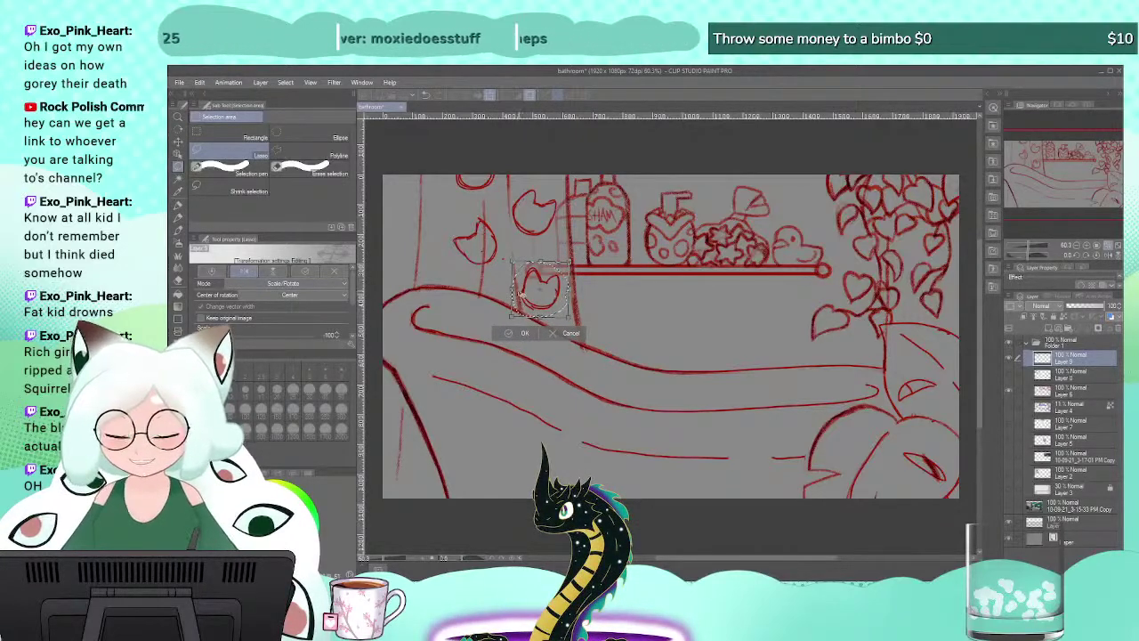
left_click_drag(499, 266, 532, 301)
left_click(511, 342)
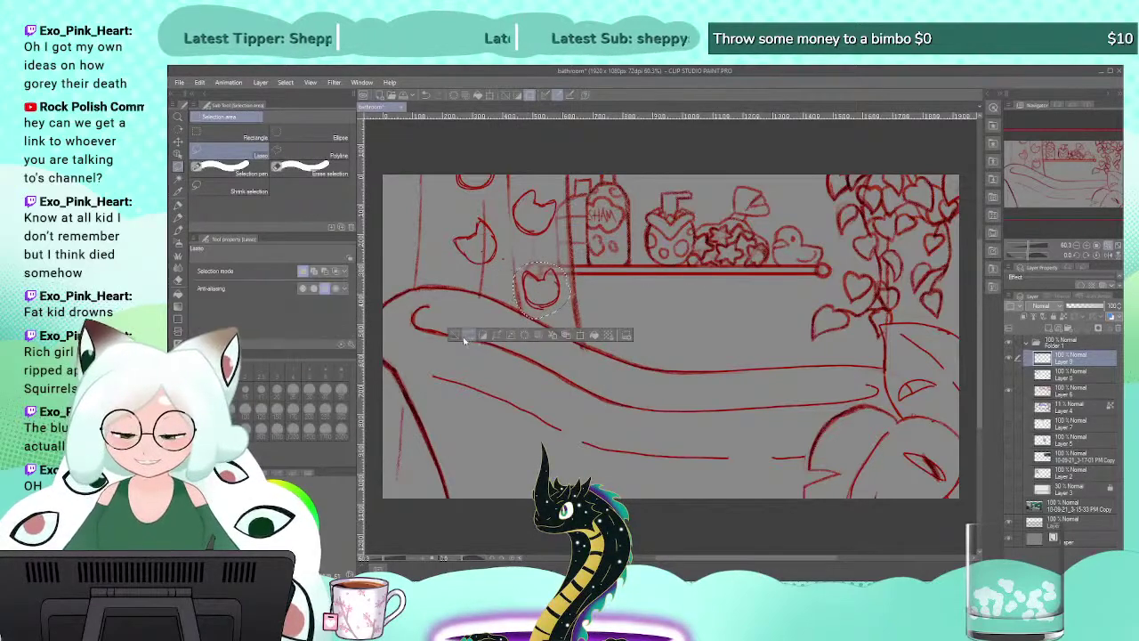
key("p")
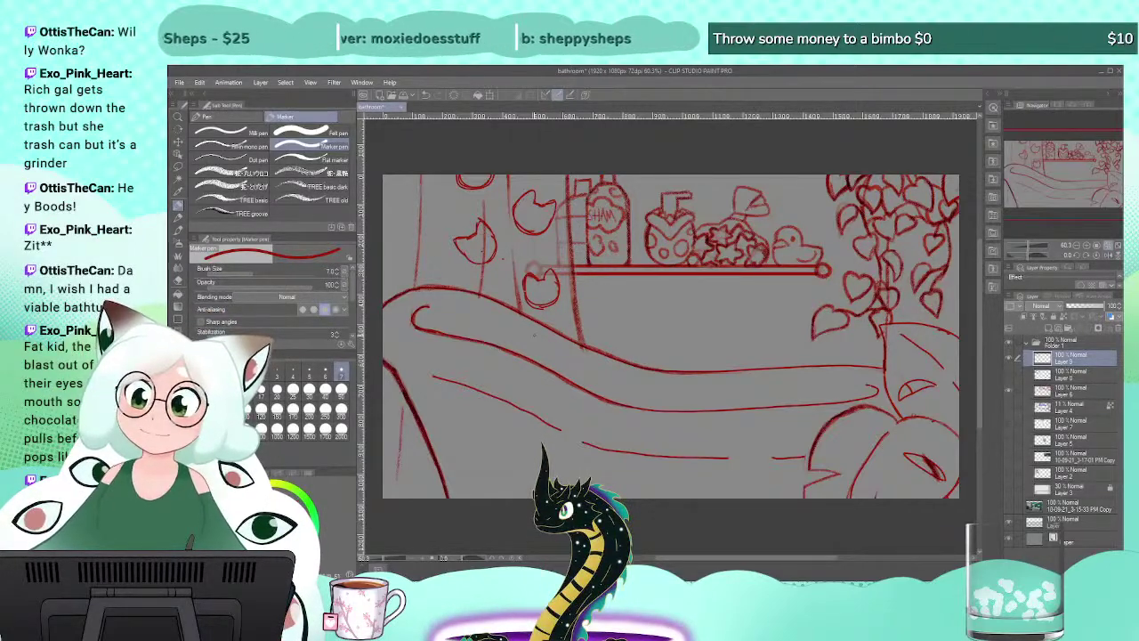
Lasso the three complete cat heads, place a copy of them over the outermost curtain fold and merge the copy into the original layer.
left_click_drag(409, 209, 430, 211)
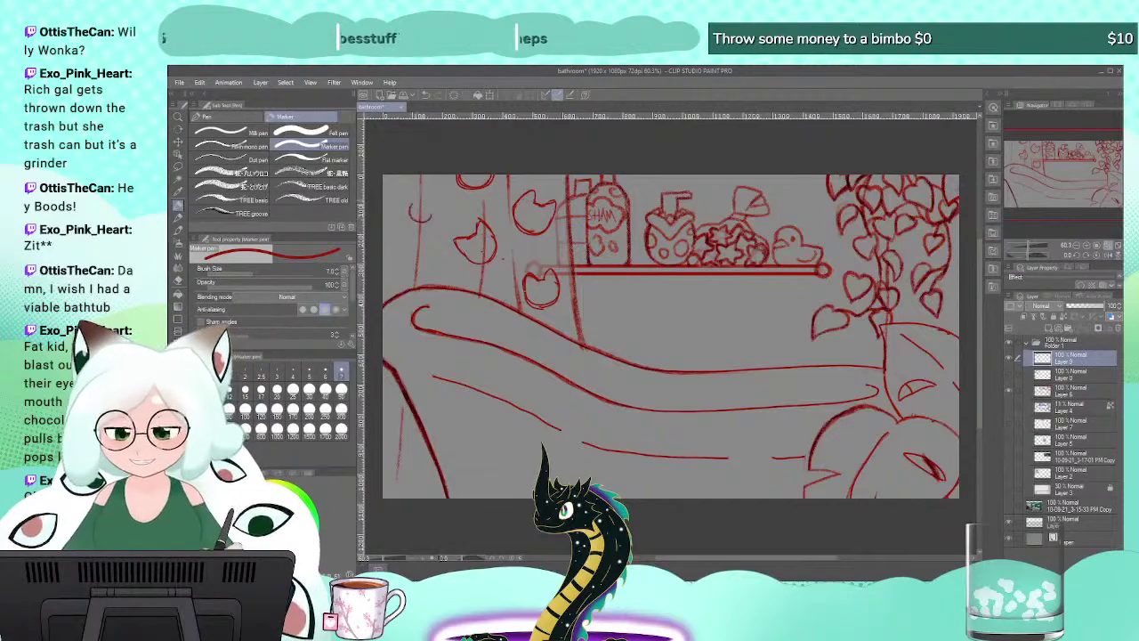
left_click(179, 153)
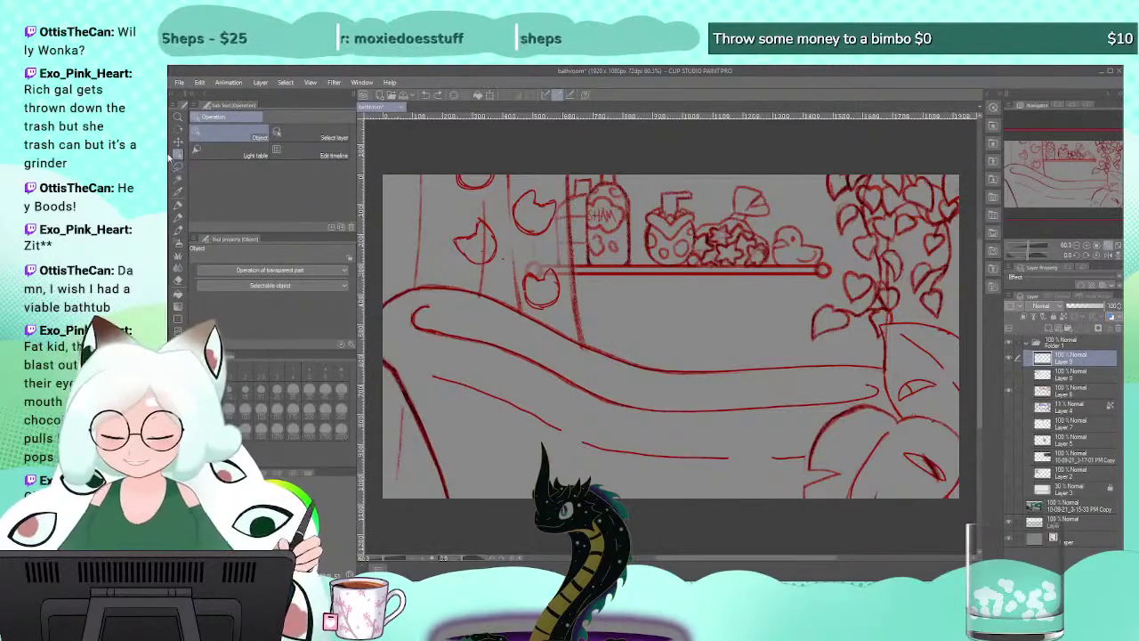
left_click(178, 167)
mouse_move(449, 259)
left_mouse_down()
mouse_move(486, 292)
mouse_move(577, 251)
mouse_move(495, 194)
mouse_move(447, 226)
left_mouse_up()
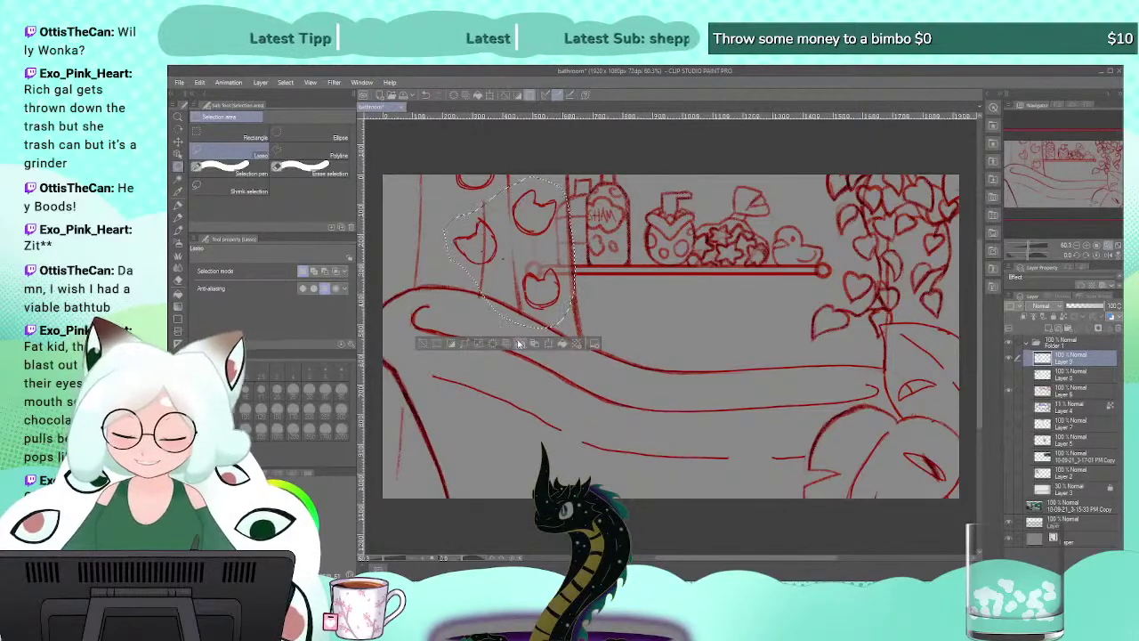
left_click(520, 343)
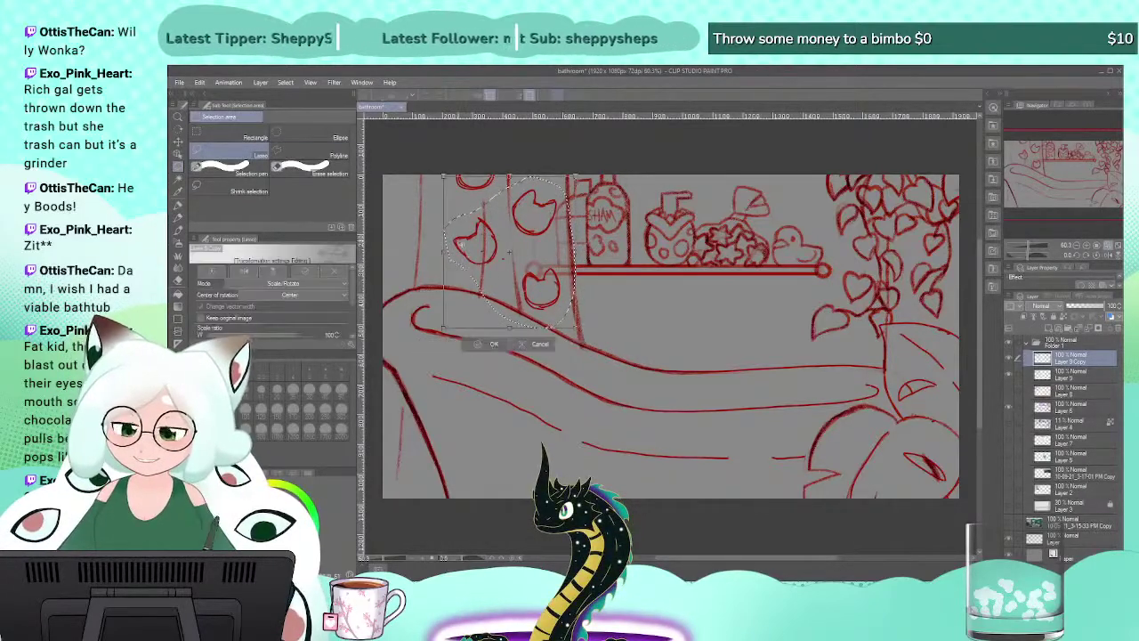
mouse_move(509, 252)
left_mouse_down()
mouse_move(409, 213)
mouse_move(417, 216)
left_mouse_up()
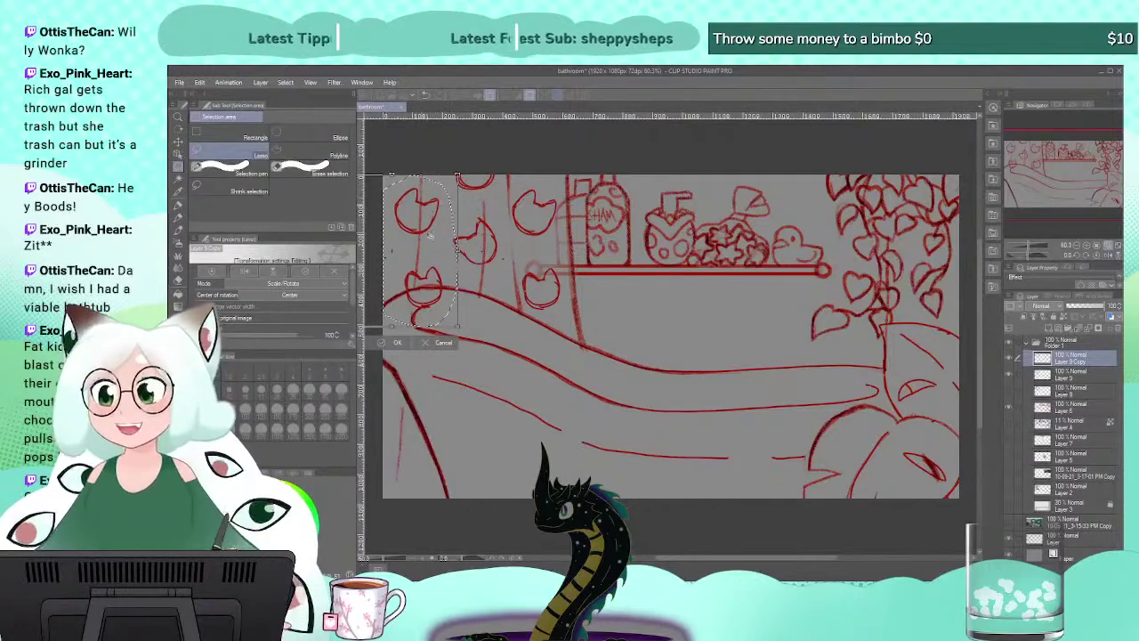
left_click(382, 344)
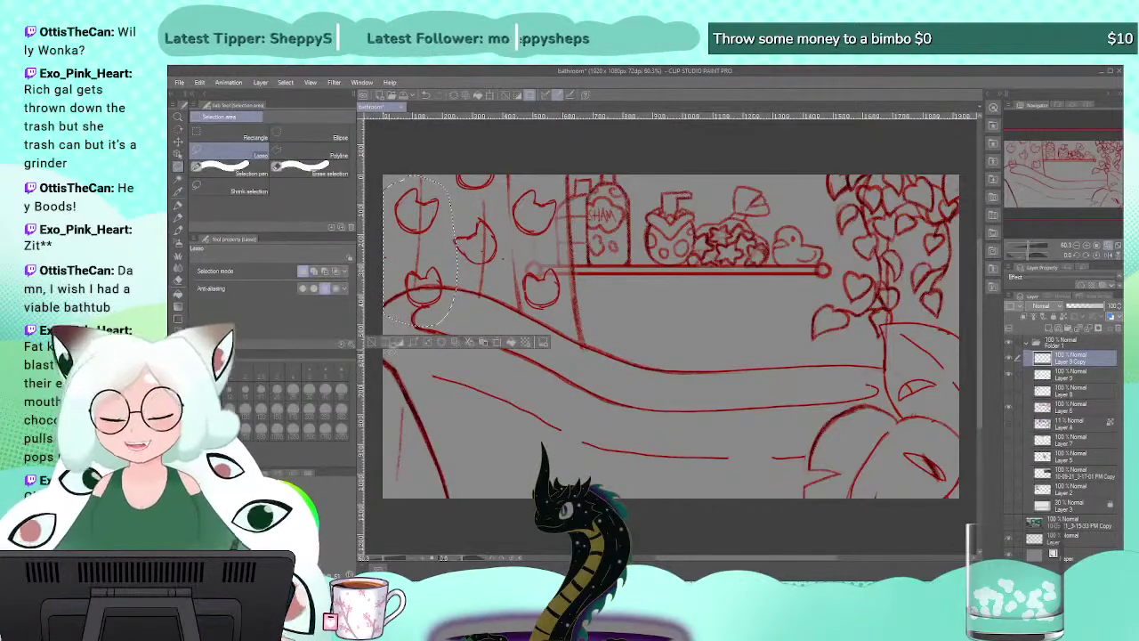
left_click(389, 342)
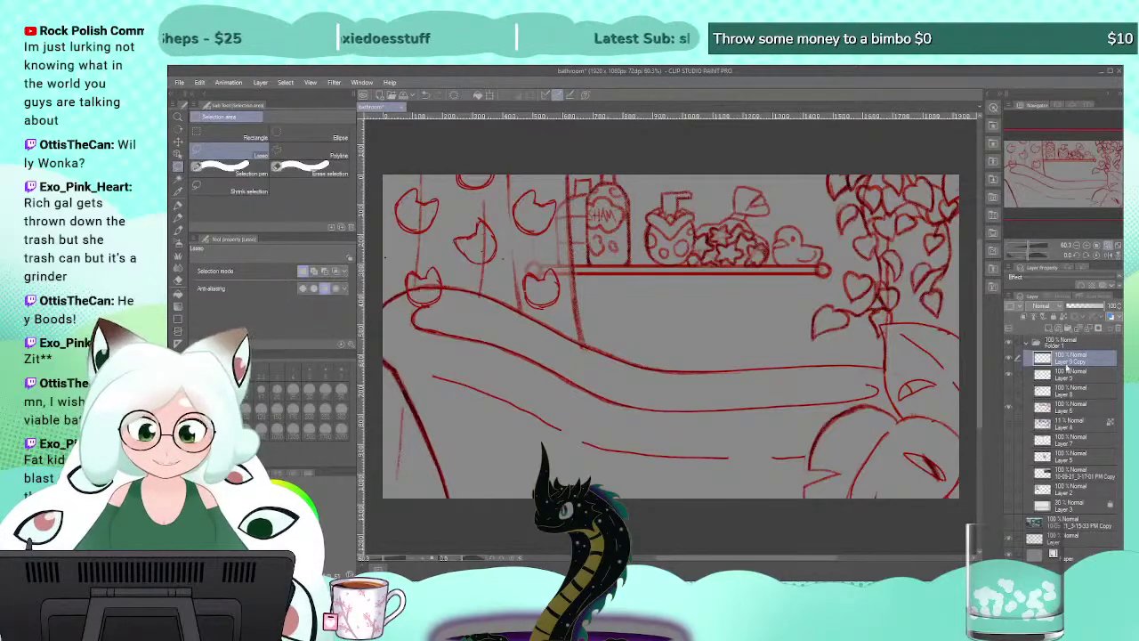
key("ctrl+e")
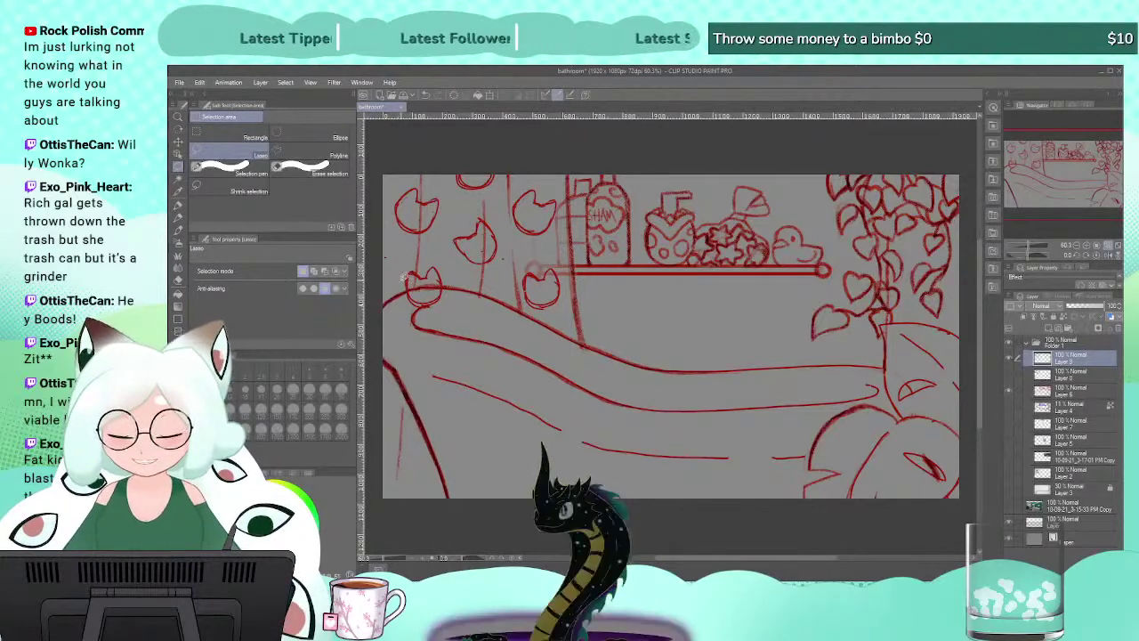
Copy a lassoed group of cat heads and place the copy on the curtain part below the tub's rim.
mouse_move(391, 251)
left_mouse_down()
mouse_move(422, 178)
mouse_move(454, 192)
mouse_move(500, 278)
mouse_move(384, 271)
mouse_move(431, 274)
mouse_move(423, 482)
left_mouse_up()
left_click(482, 331)
left_click(497, 329)
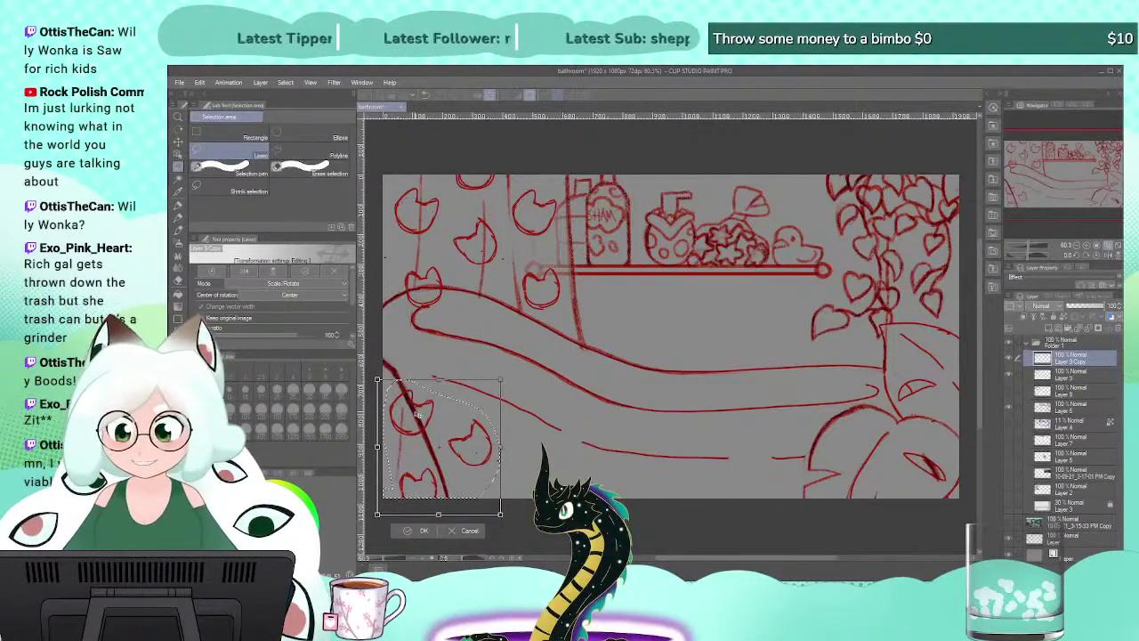
left_click(410, 530)
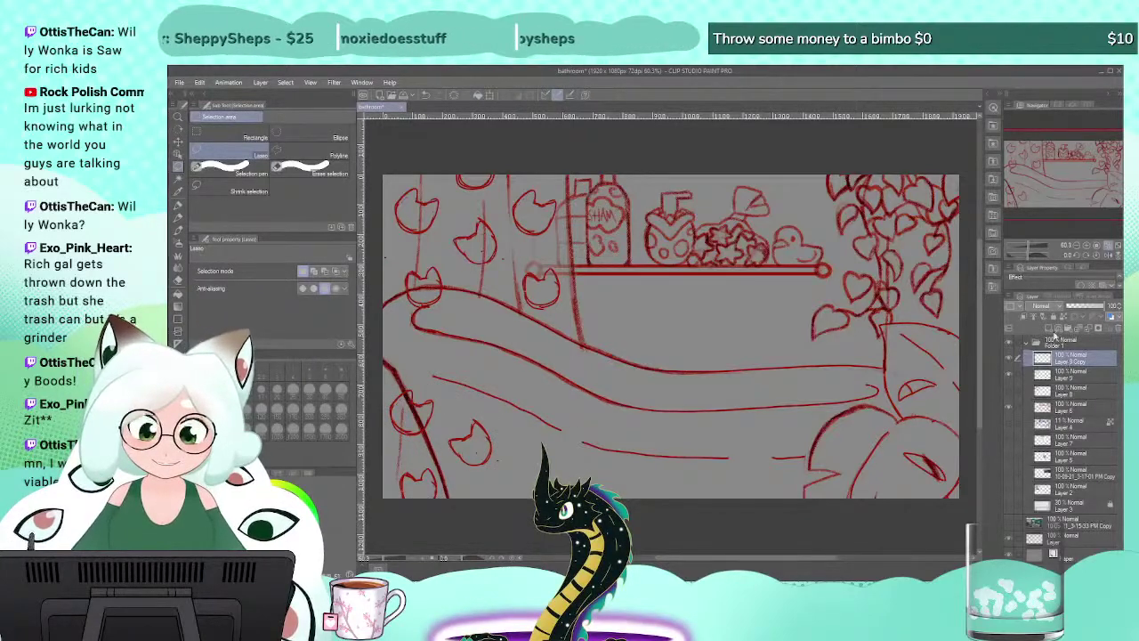
Erase the copied cat head lying on the tub and the cat-head lines that overlap the tub's outline.
key("e")
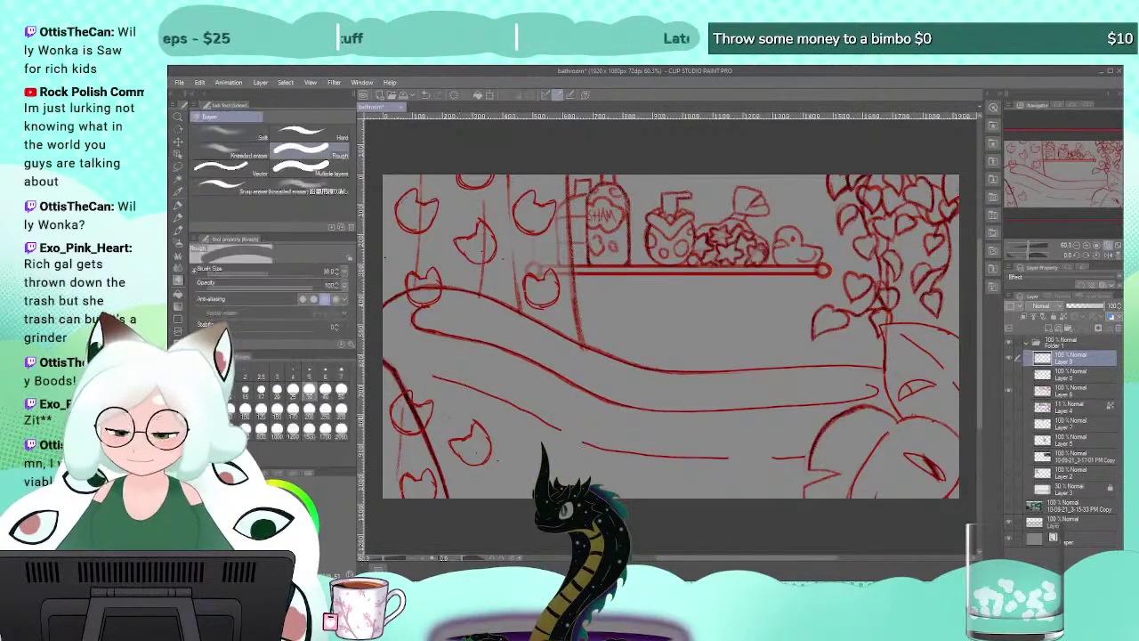
mouse_move(431, 399)
left_mouse_down()
mouse_move(420, 432)
mouse_move(487, 462)
left_mouse_up()
left_click_drag(418, 286, 405, 305)
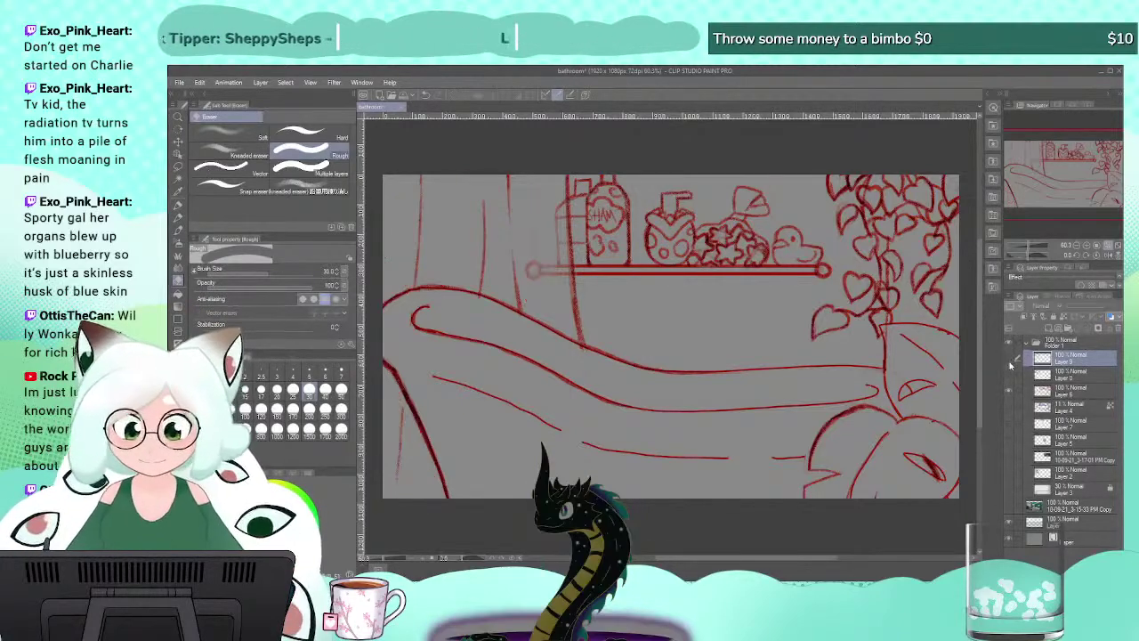
Lasso the cat head beneath the shelf's end, shift it slightly upward and clear the selection.
left_click(178, 167)
mouse_move(530, 262)
left_mouse_down()
mouse_move(550, 317)
mouse_move(539, 261)
mouse_move(530, 289)
left_mouse_up()
left_click(579, 334)
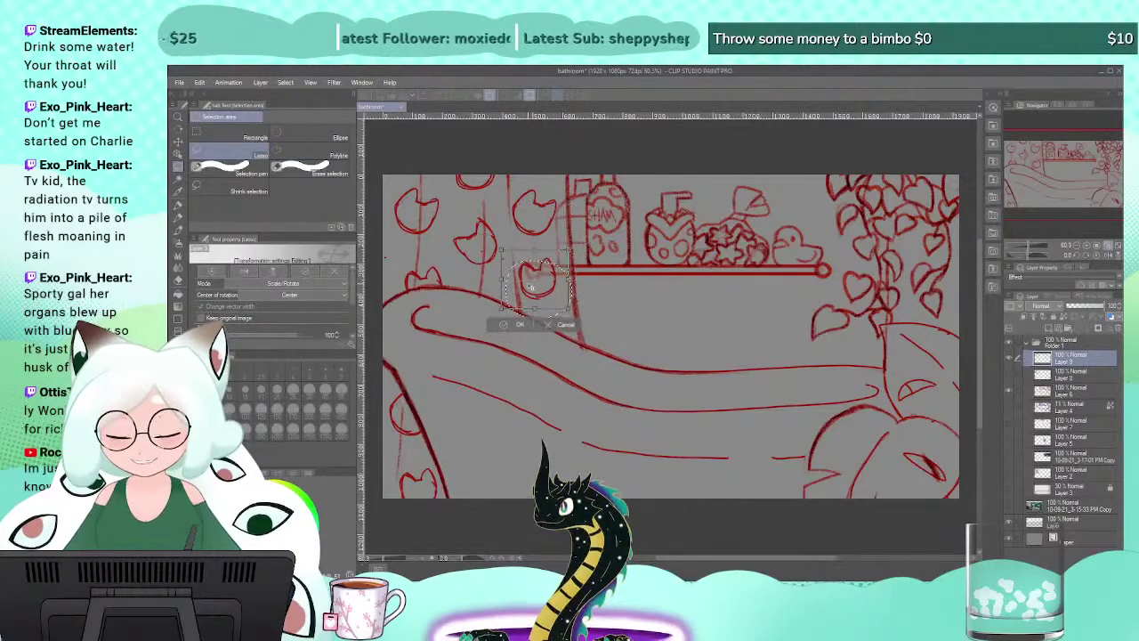
left_click(503, 329)
left_click(449, 324)
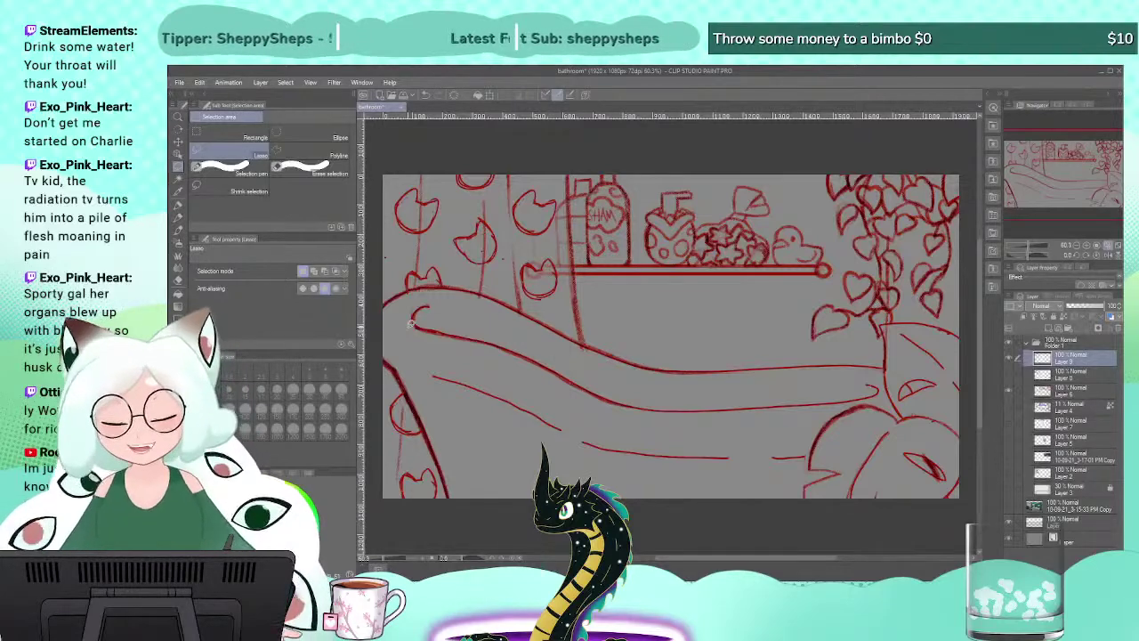
Scale the whole cat-head pattern down slightly and reposition it on the curtain folds.
key("ctrl+t")
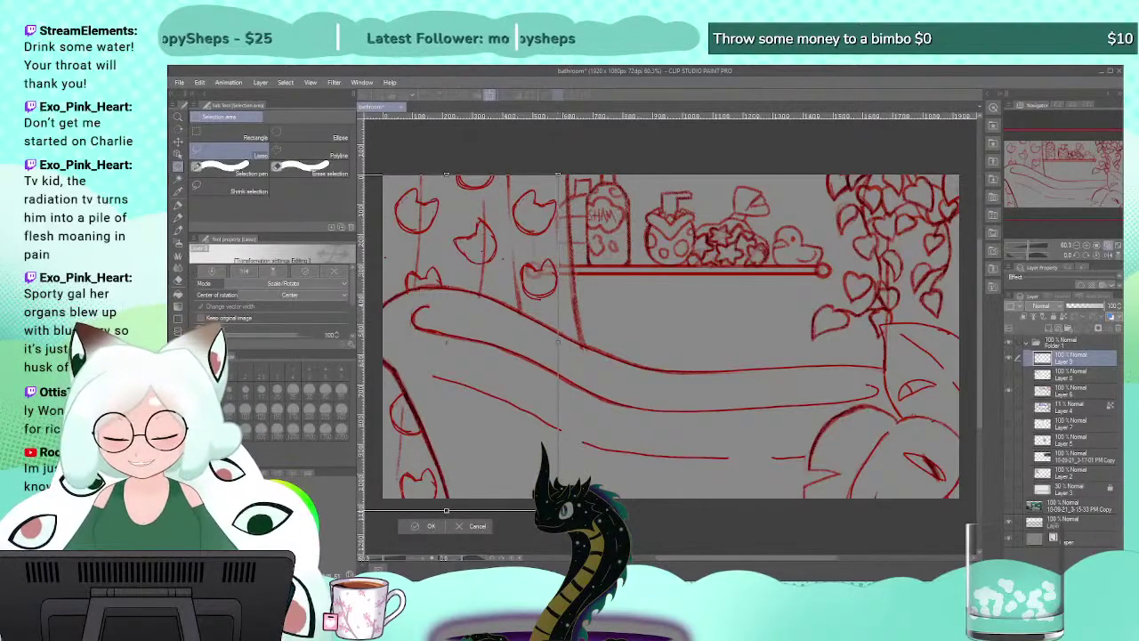
left_click_drag(447, 511, 447, 495)
left_click_drag(418, 204, 423, 202)
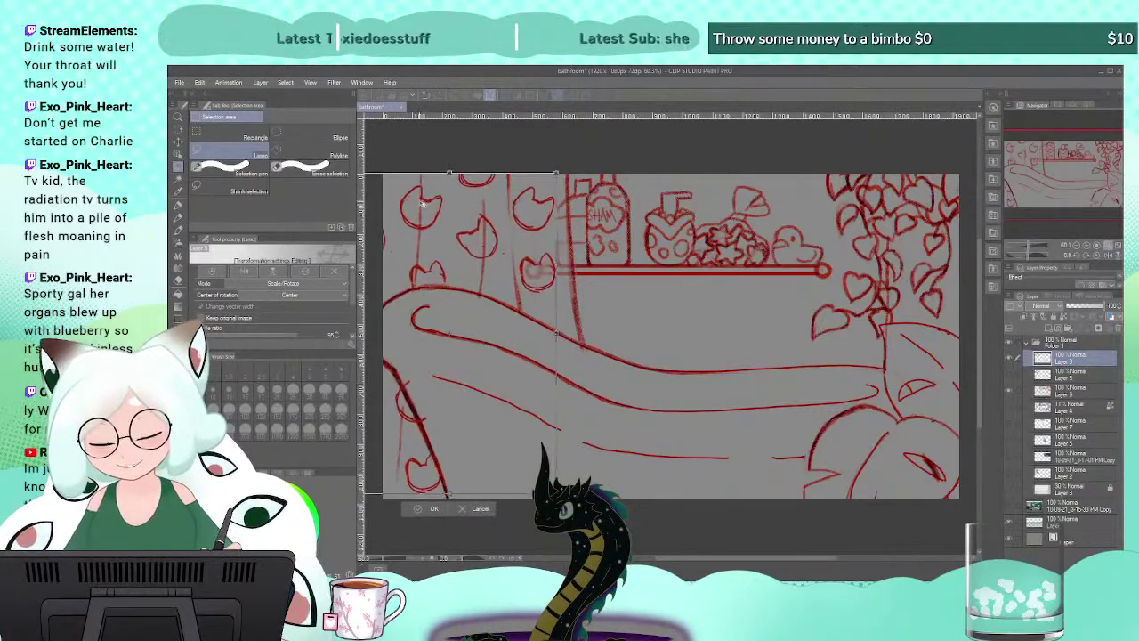
left_click(420, 509)
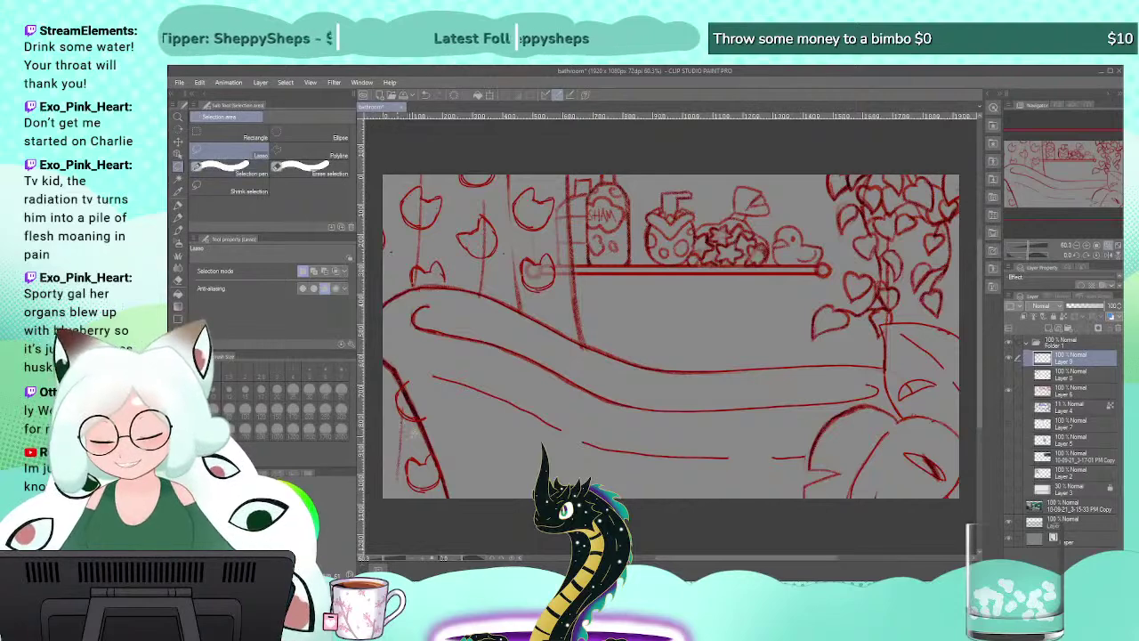
Lasso each of the two cat heads below the tub's rim, nudge them away from the tub's edge and deselect.
mouse_move(415, 435)
left_mouse_down()
mouse_move(429, 441)
mouse_move(396, 418)
left_mouse_up()
left_click(497, 460)
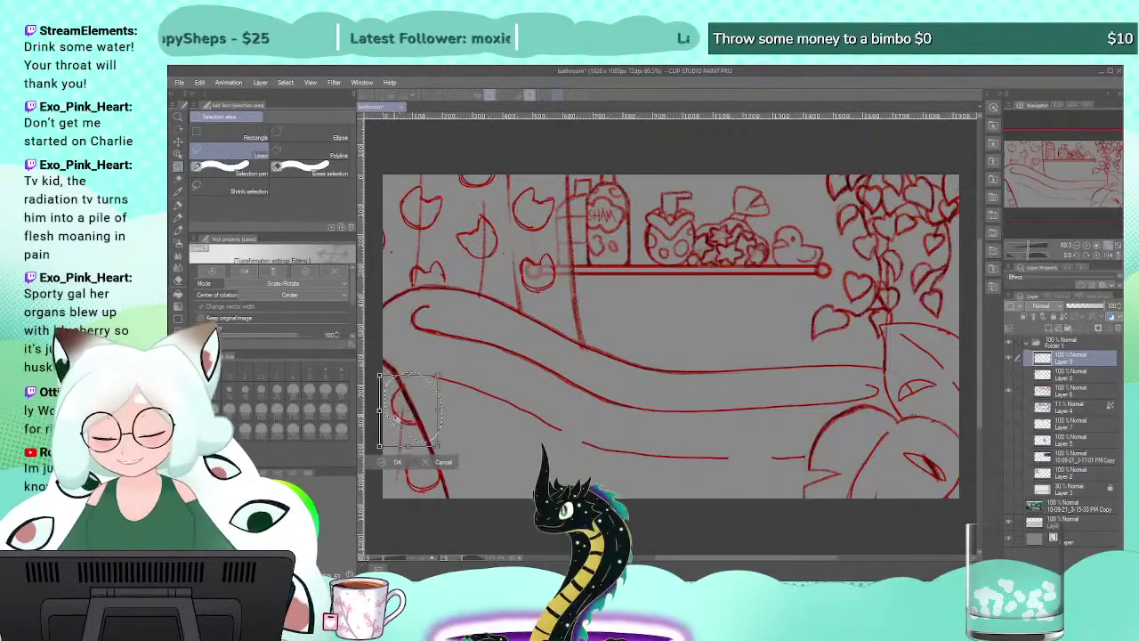
left_click(398, 461)
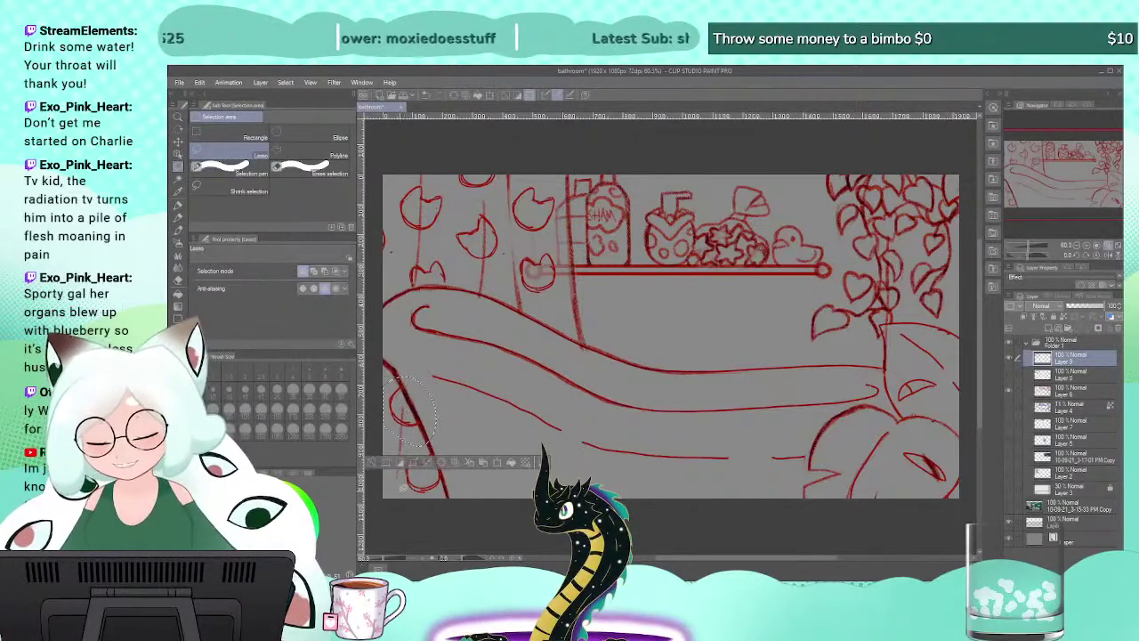
mouse_move(401, 485)
left_mouse_down()
mouse_move(433, 445)
mouse_move(406, 494)
mouse_move(411, 480)
left_mouse_up()
left_click(497, 514)
left_click(391, 515)
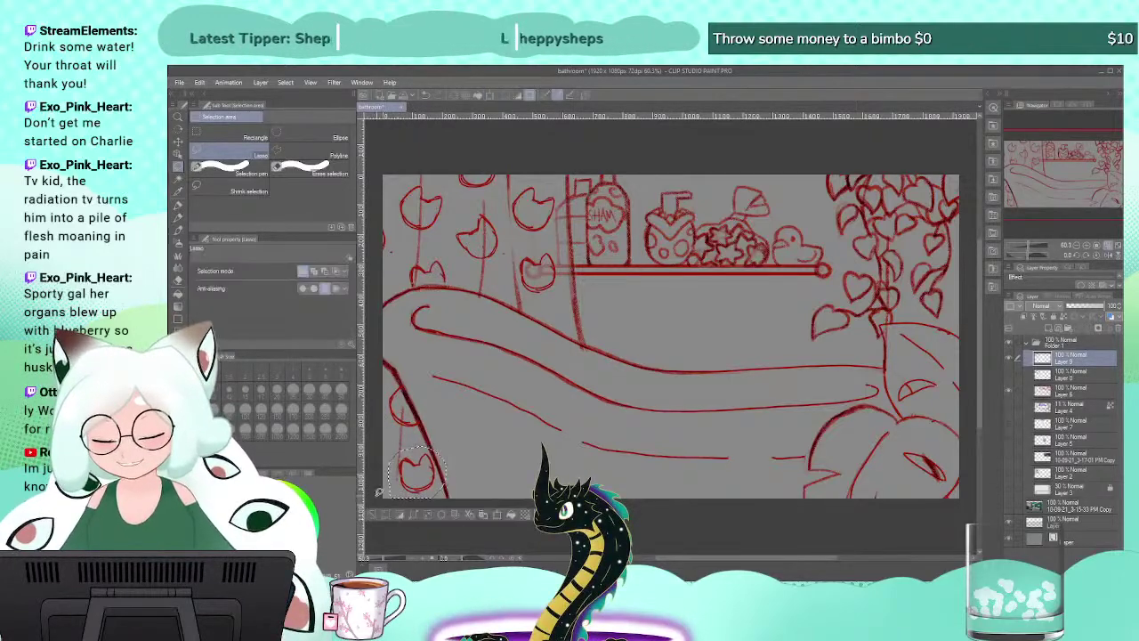
left_click(375, 515)
Nudge the lassoed cat head at the shelf's end slightly lower, clear the selection and switch to the Pencil tool.
mouse_move(514, 279)
left_mouse_down()
mouse_move(569, 278)
mouse_move(525, 301)
left_mouse_up()
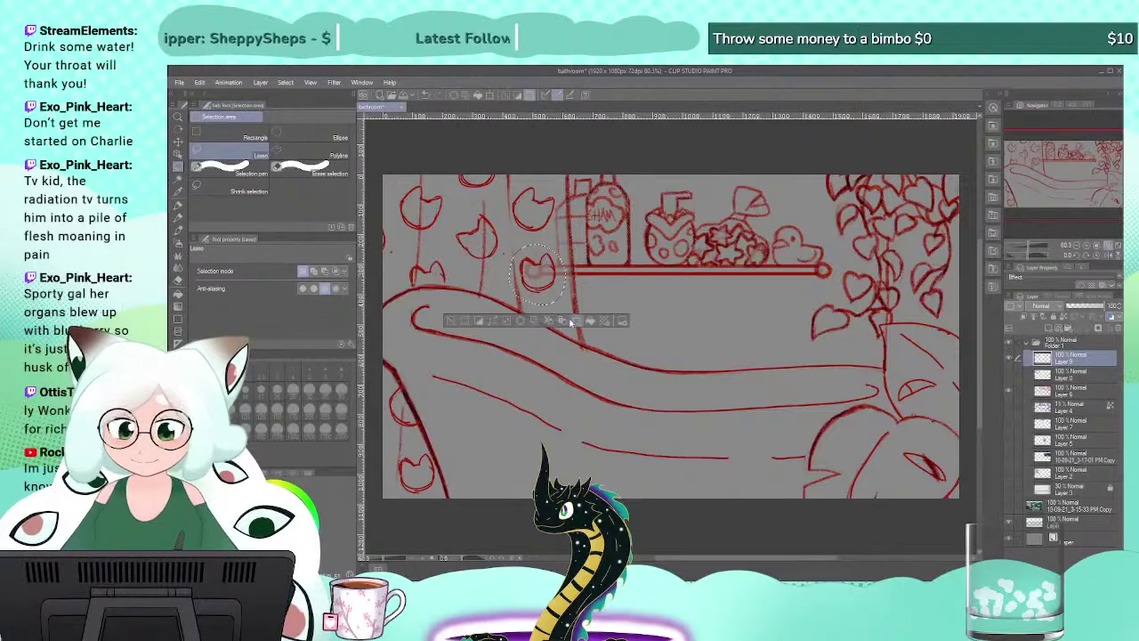
left_click(572, 322)
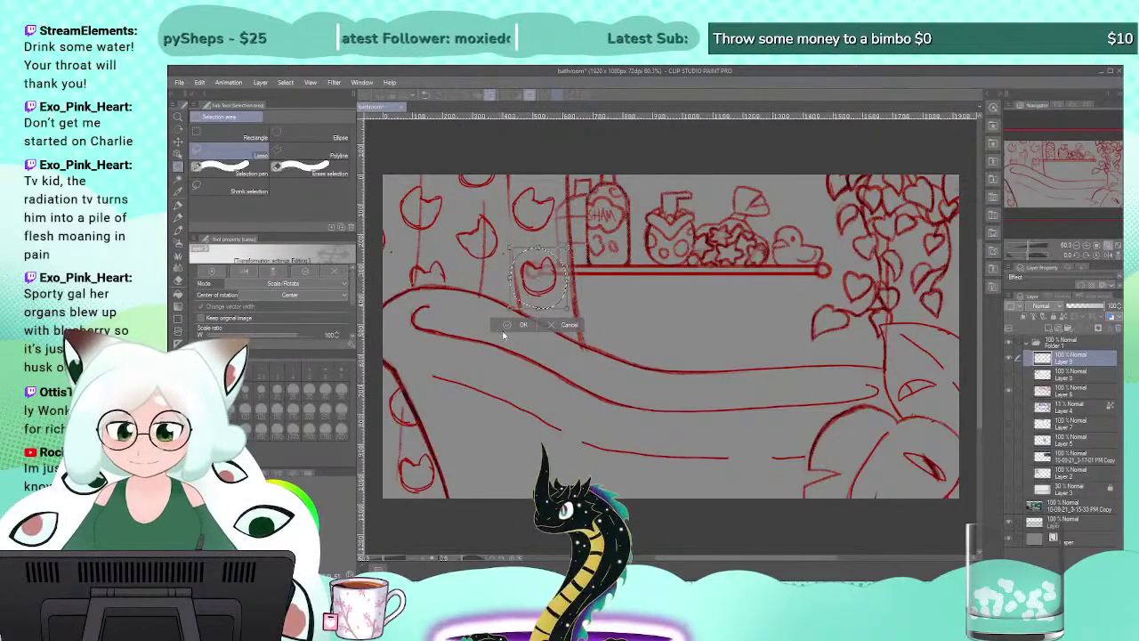
left_click(524, 324)
key("ctrl+d")
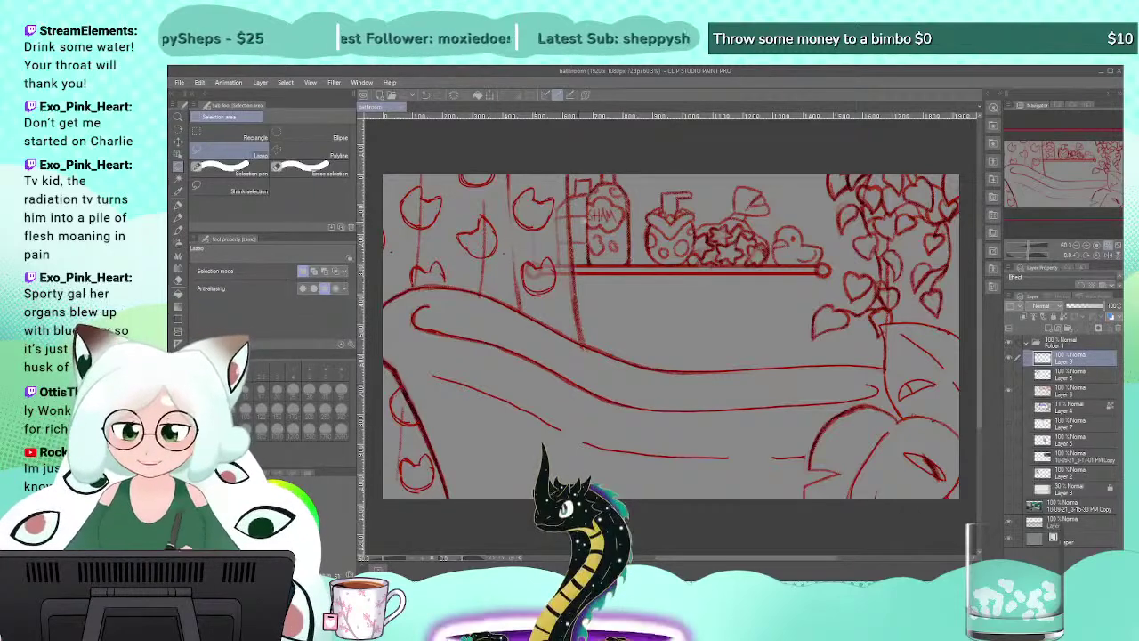
key("p")
key("p")
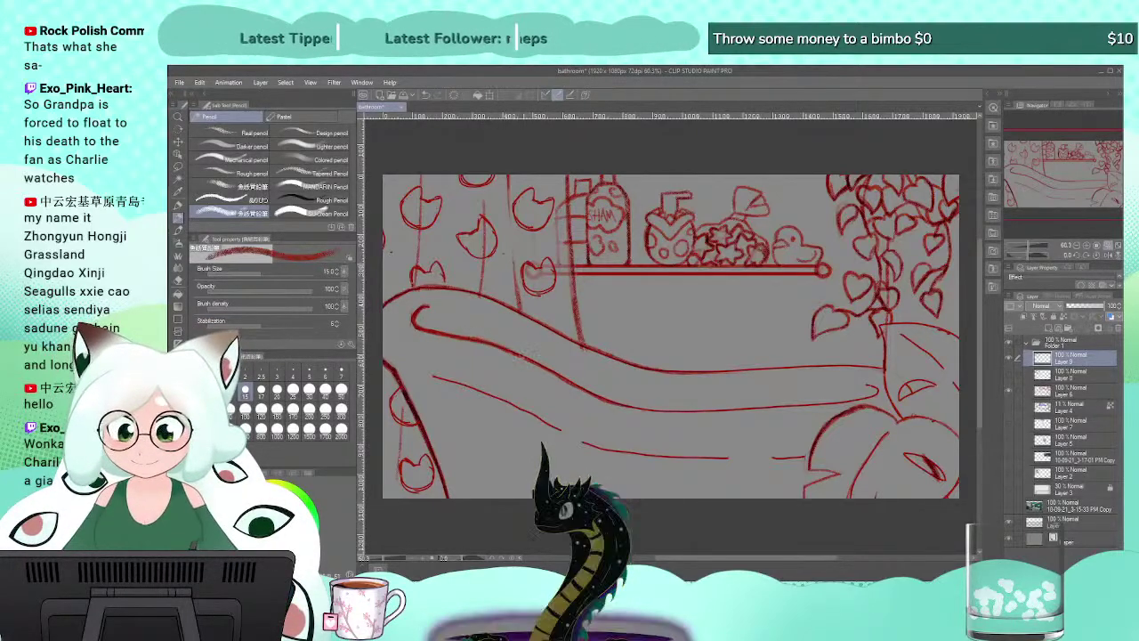
Retrace the lower line of the tub's rim toward the faucet end, undoing the first attempt and redrawing it.
mouse_move(598, 408)
left_mouse_down()
mouse_move(710, 411)
mouse_move(877, 390)
left_mouse_up()
key("ctrl+z")
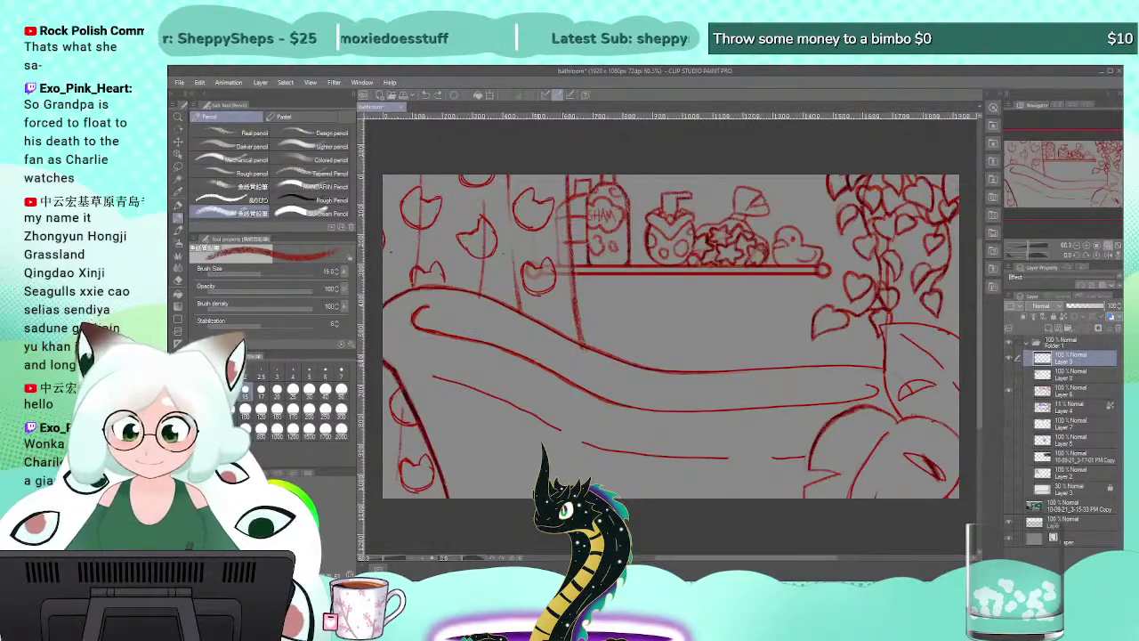
left_click_drag(630, 409, 879, 394)
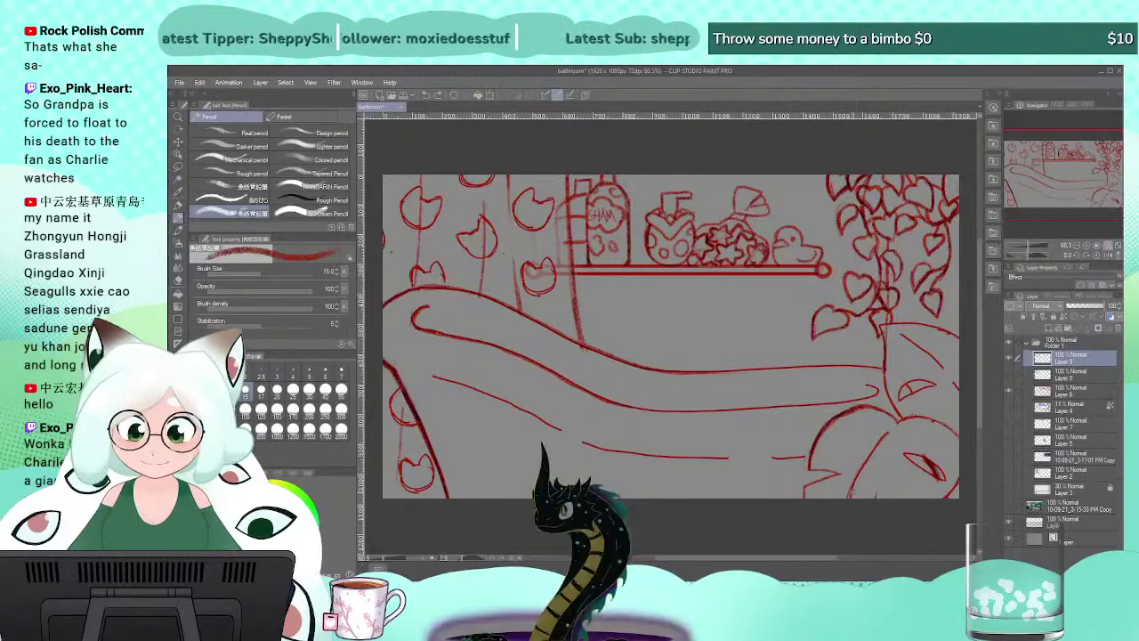
Move the 3-17-01 PM Copy image layer and Layer 2 out of Folder 1, placing them below it.
left_click(1027, 345)
left_click(1027, 345)
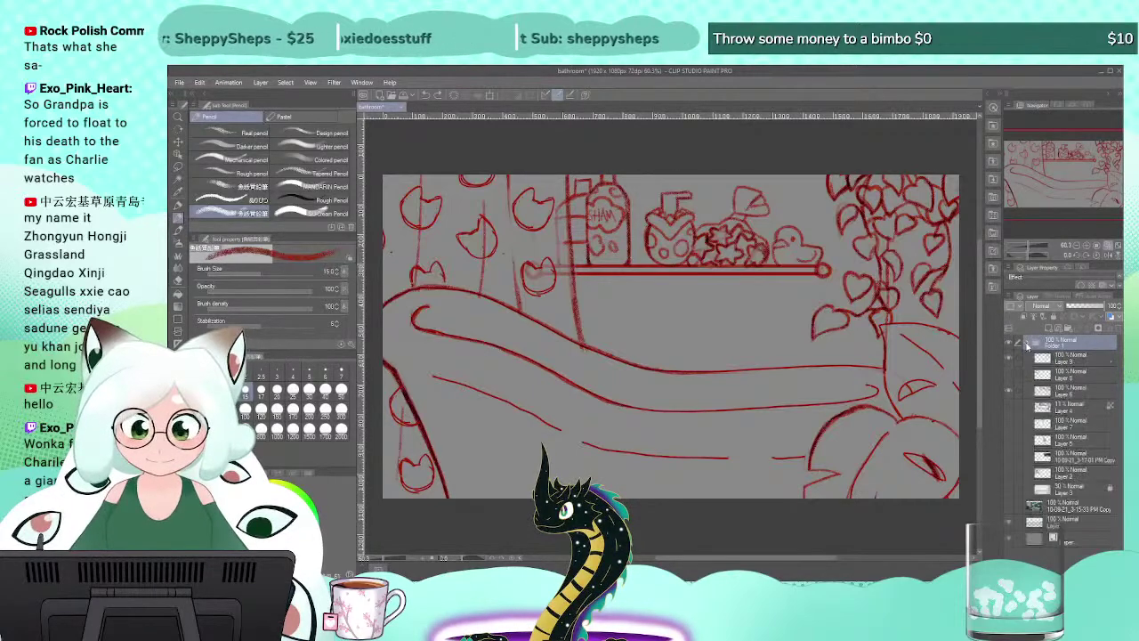
left_click(1065, 461)
left_click_drag(1062, 472, 1062, 498)
left_click(1049, 457)
left_click(1009, 459)
left_click(1009, 458)
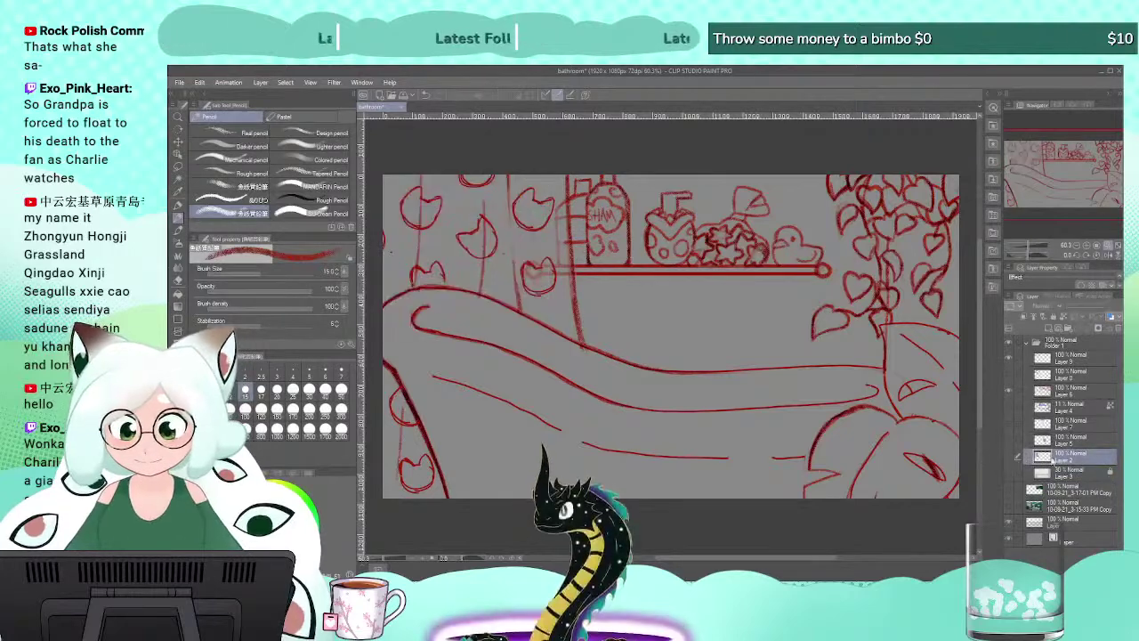
left_click_drag(1066, 459, 1064, 483)
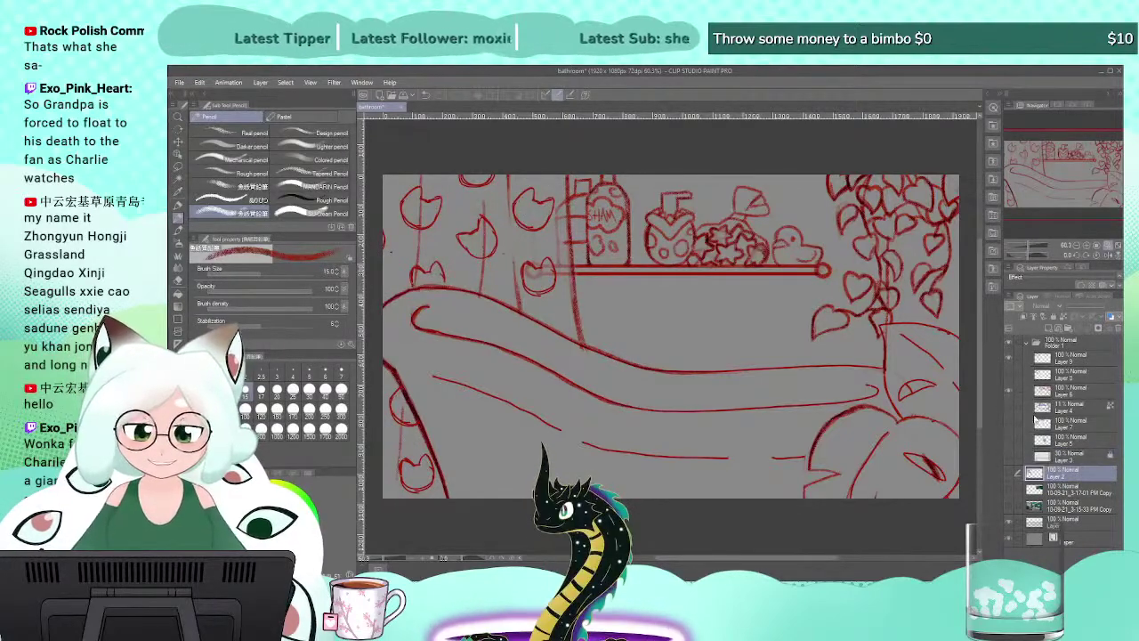
Show the plant reference Layers 5 and 7, move both out of Folder 1 and save the document.
left_click(1012, 441)
left_click_drag(1065, 442, 1067, 466)
left_click(1011, 422)
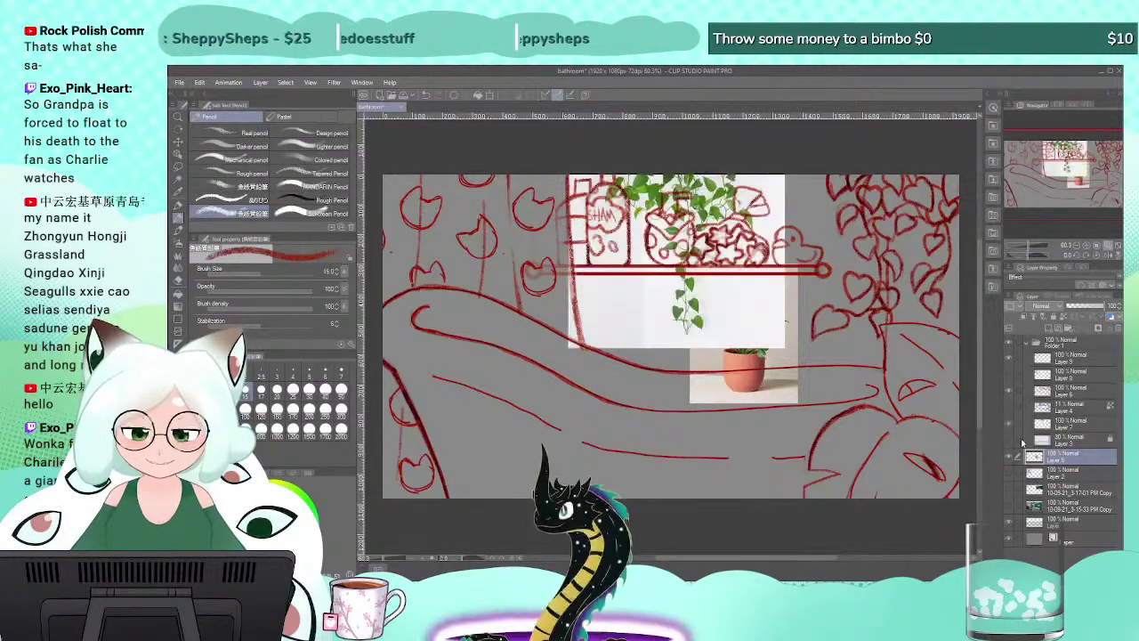
left_click(1062, 428)
left_click_drag(1062, 428, 1063, 463)
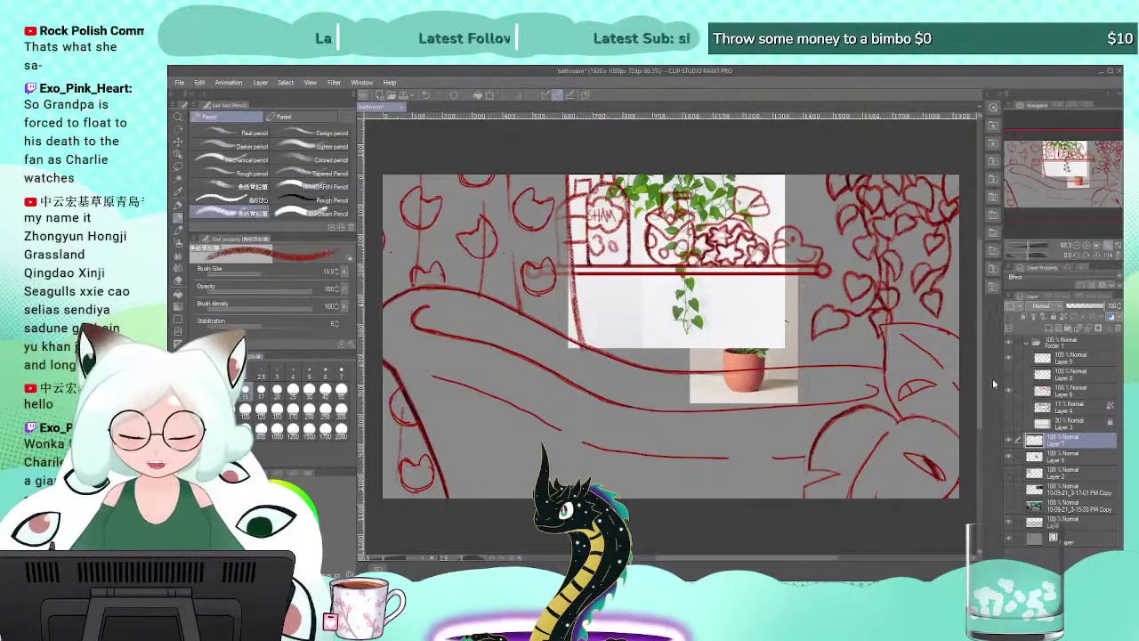
left_click(1022, 341)
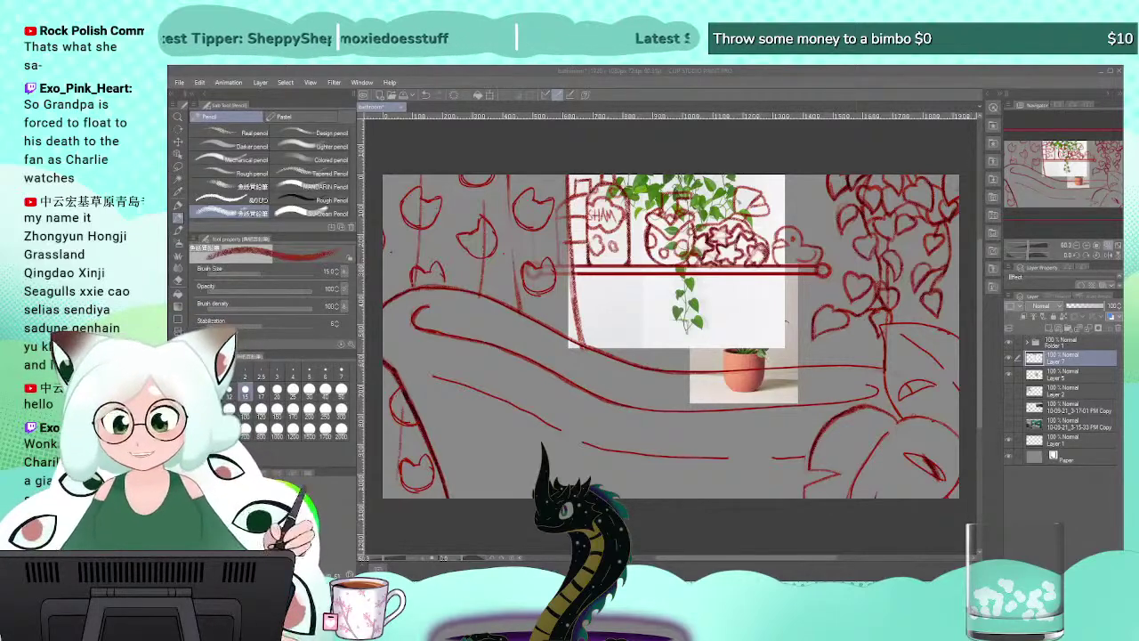
left_click(179, 83)
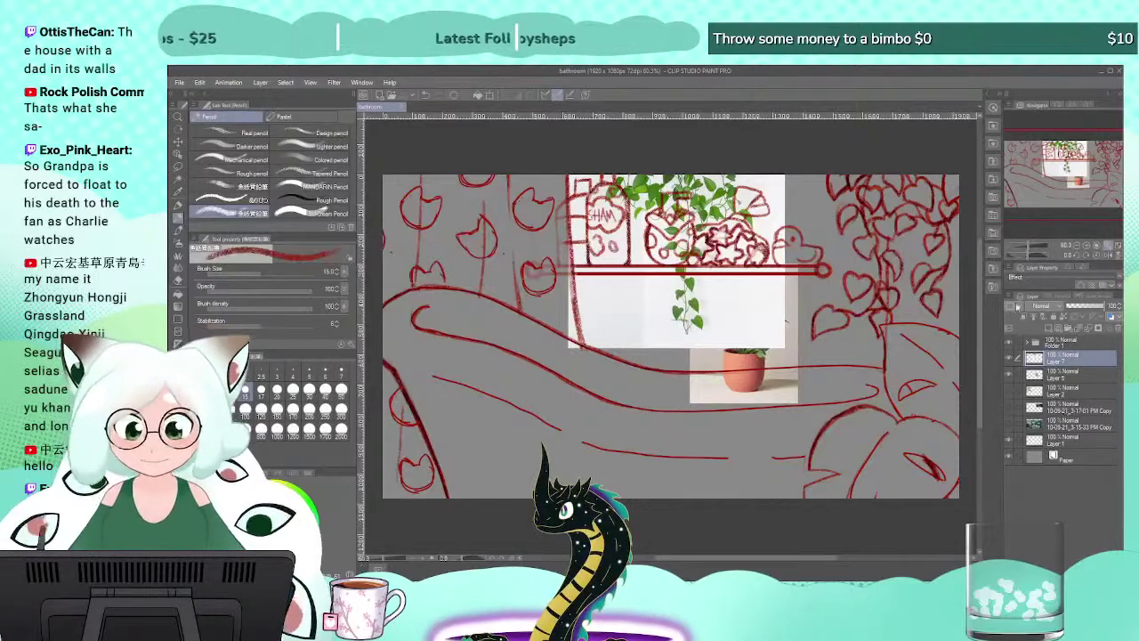
Shrink the hanging-plant photo on Layer 7 and place it beside the potted-plant photo under the shelf.
key("k")
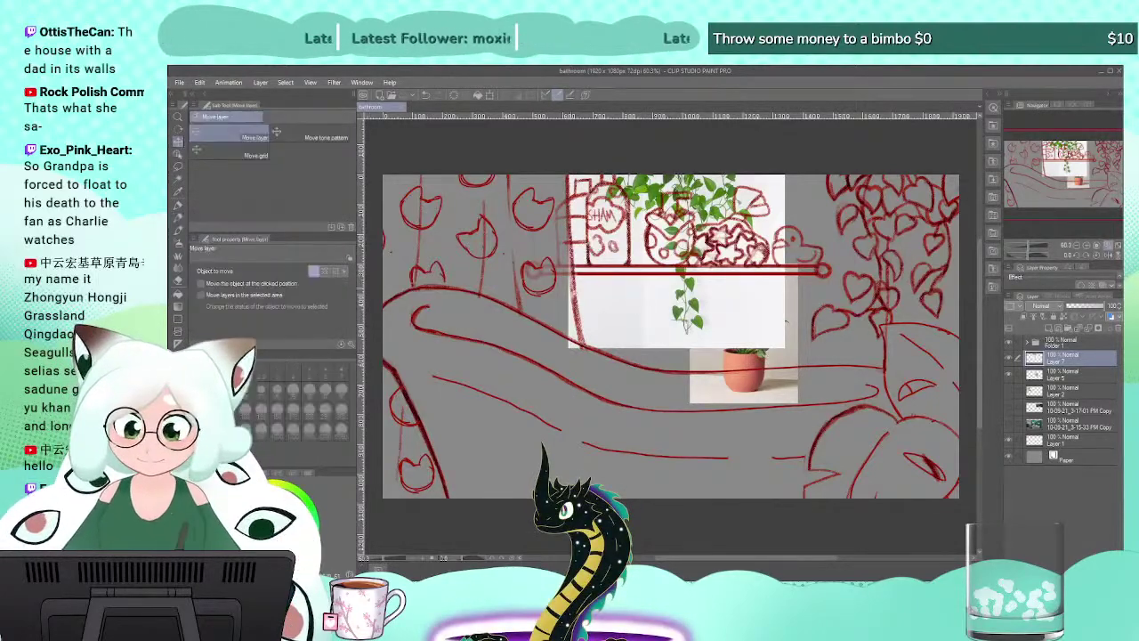
left_click_drag(604, 302, 622, 298)
left_click(491, 96)
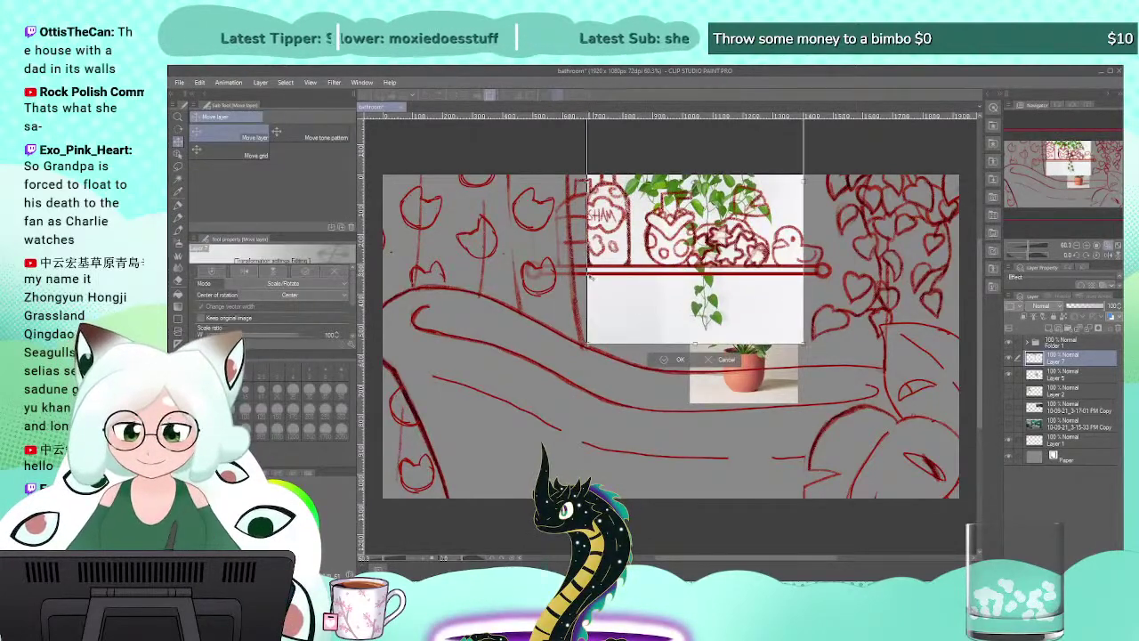
left_click_drag(587, 344, 658, 239)
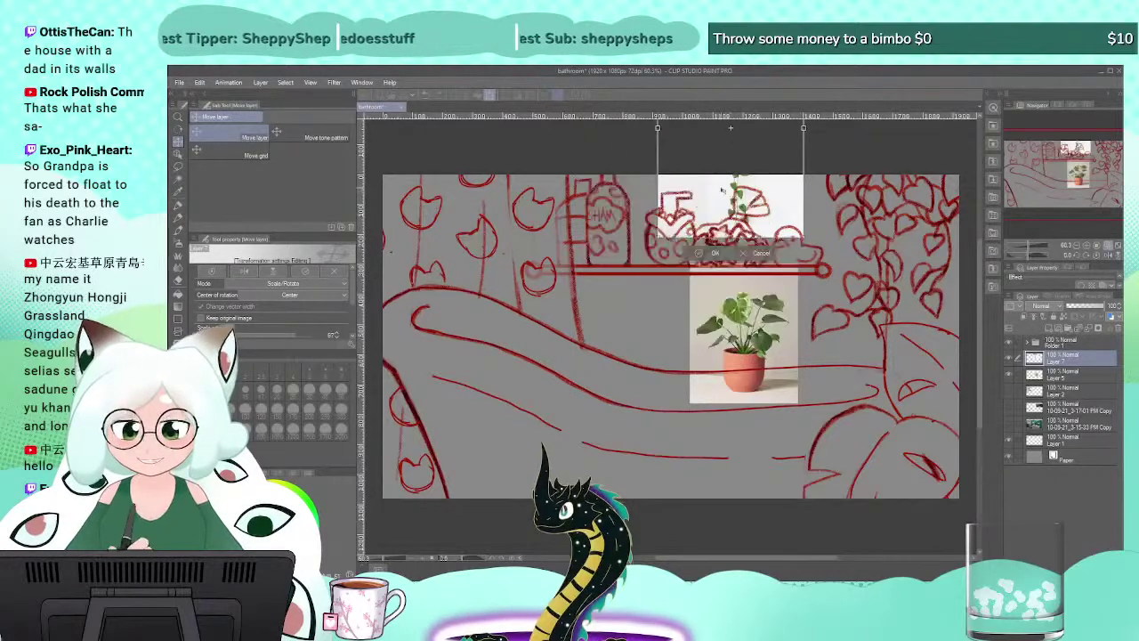
left_click_drag(741, 151, 528, 436)
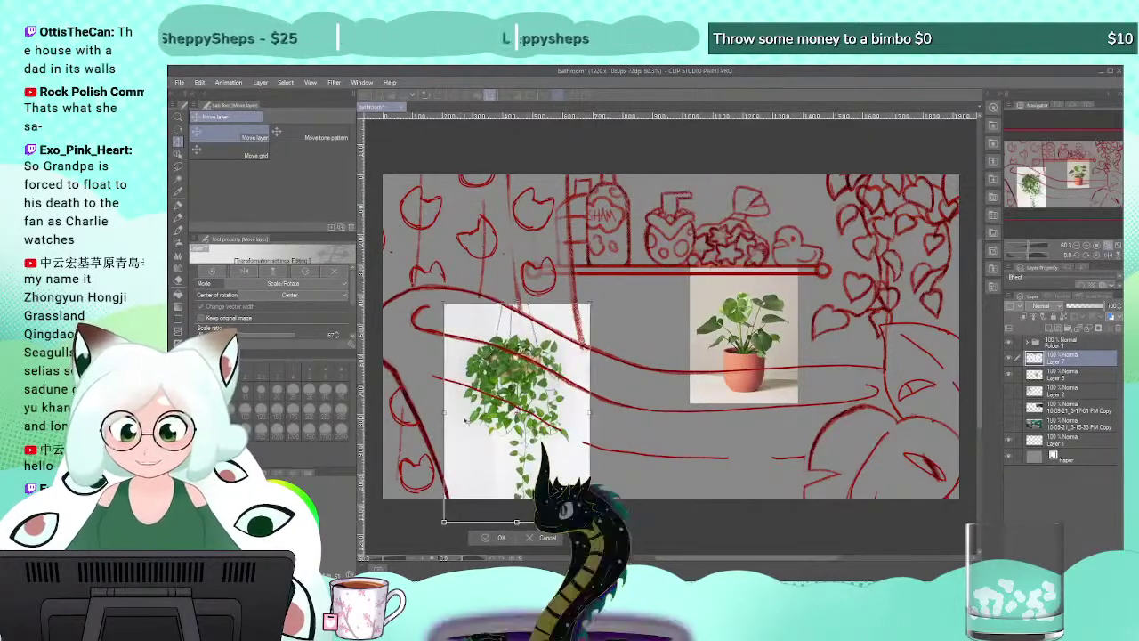
left_click_drag(445, 413, 630, 343)
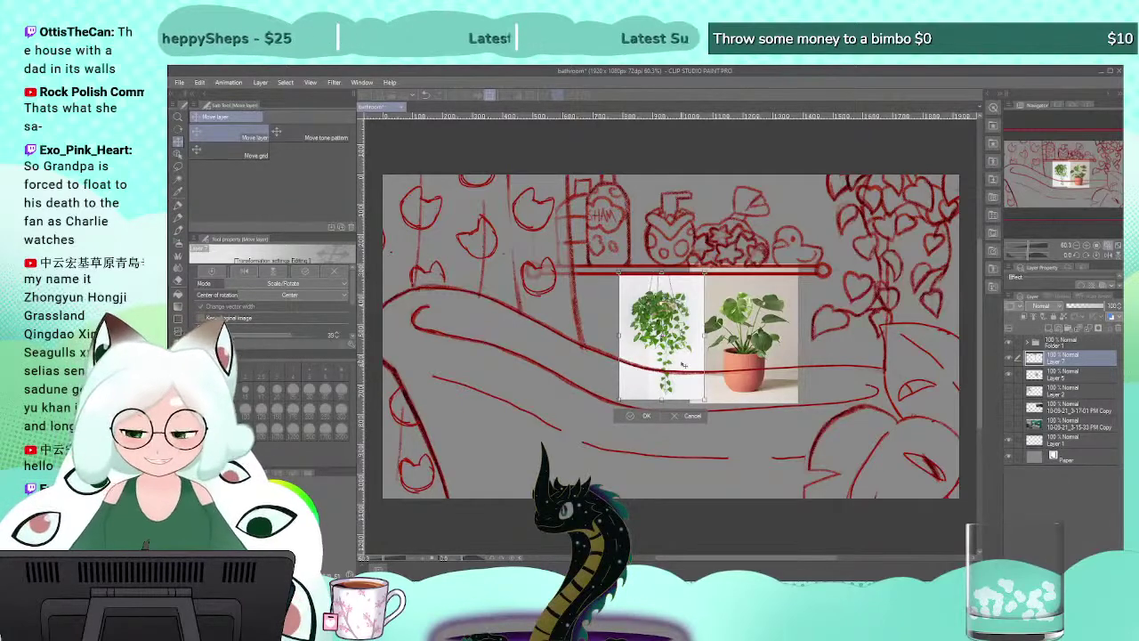
left_click(646, 415)
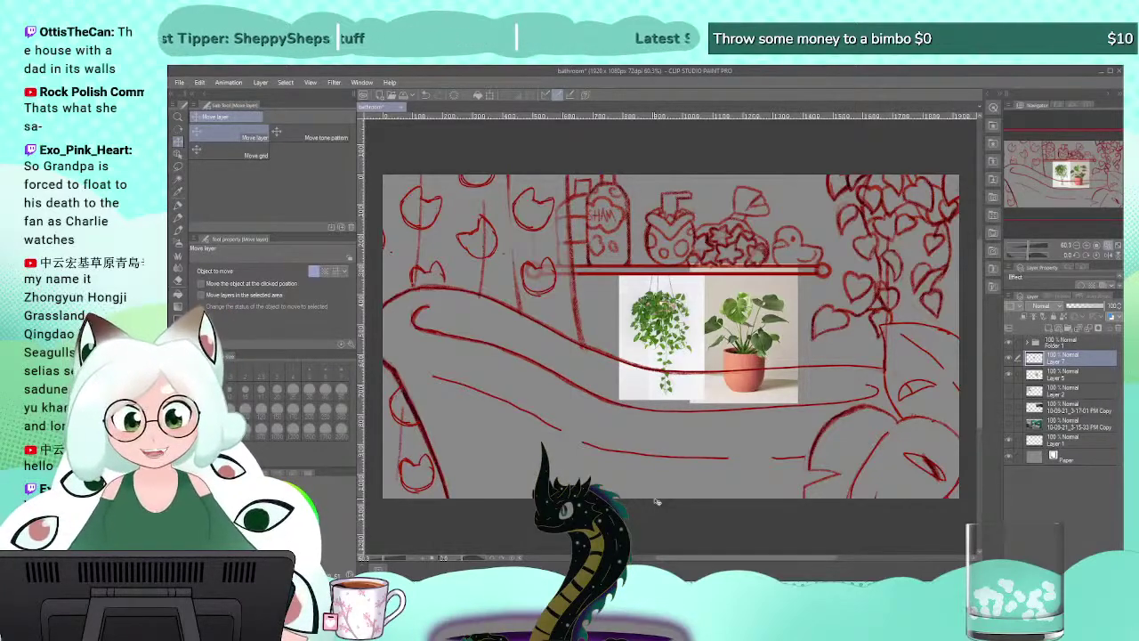
Briefly check the Layer 2 reference photo, then add a new vector layer above Folder 1.
left_click(1009, 409)
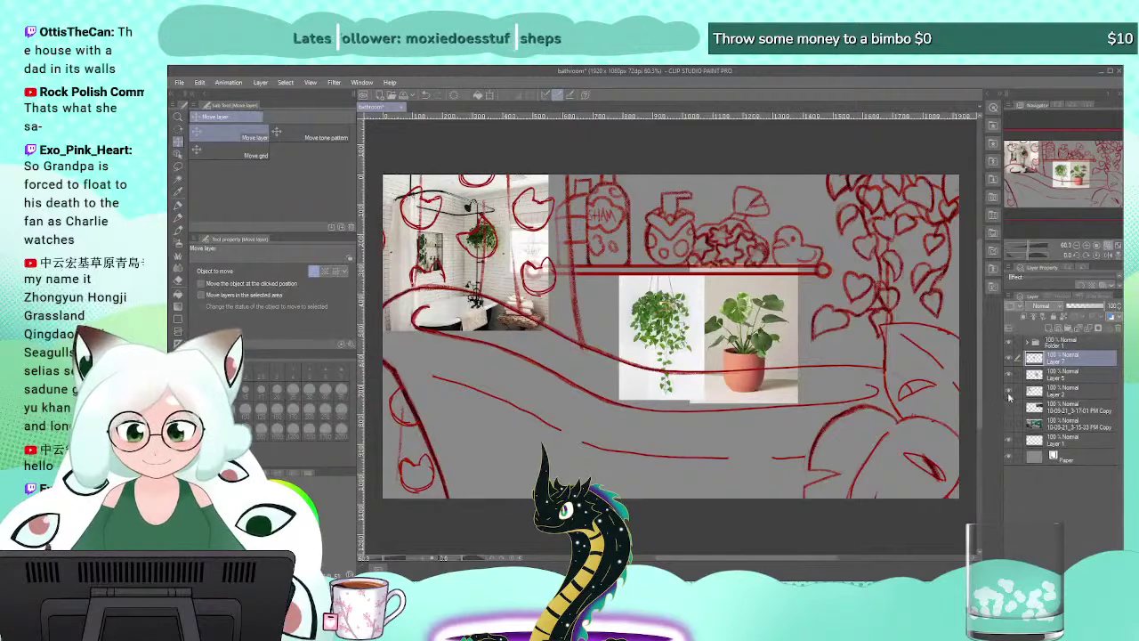
left_click(1009, 410)
left_click(1053, 344)
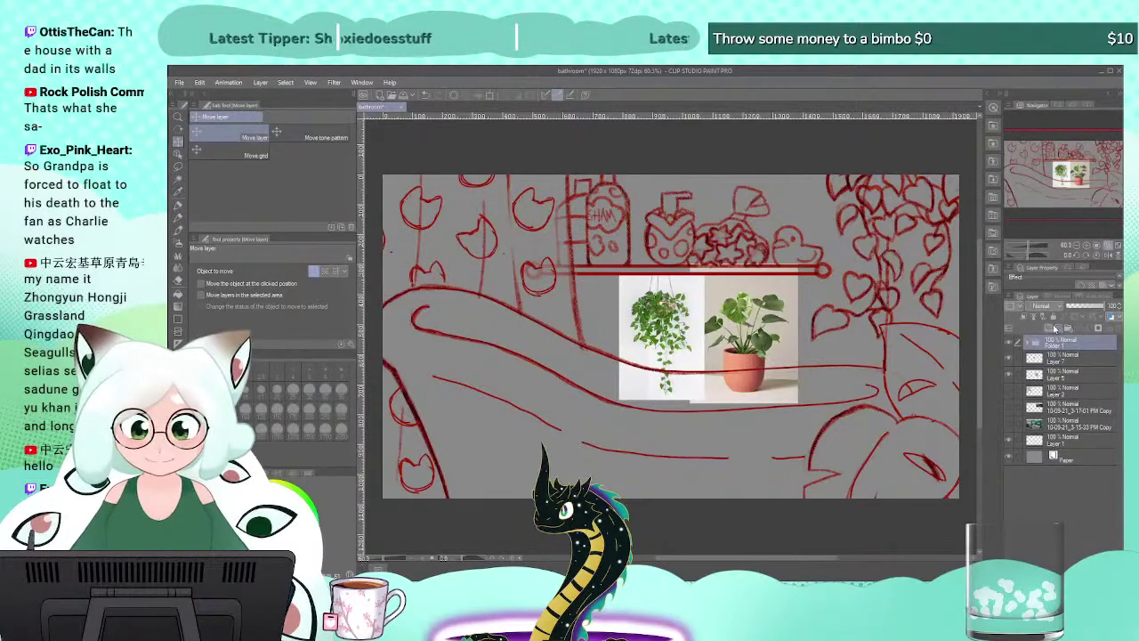
left_click(1067, 329)
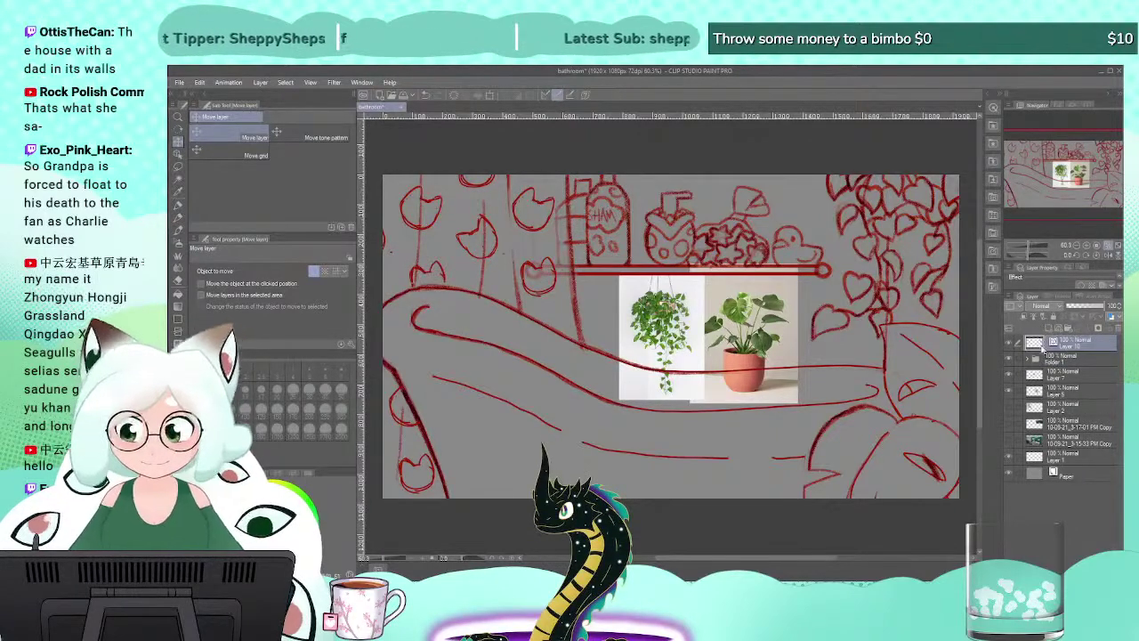
Hide the two plant photo layers, lower Folder 1's opacity to 11% and make the new vector layer active.
left_click(1009, 375)
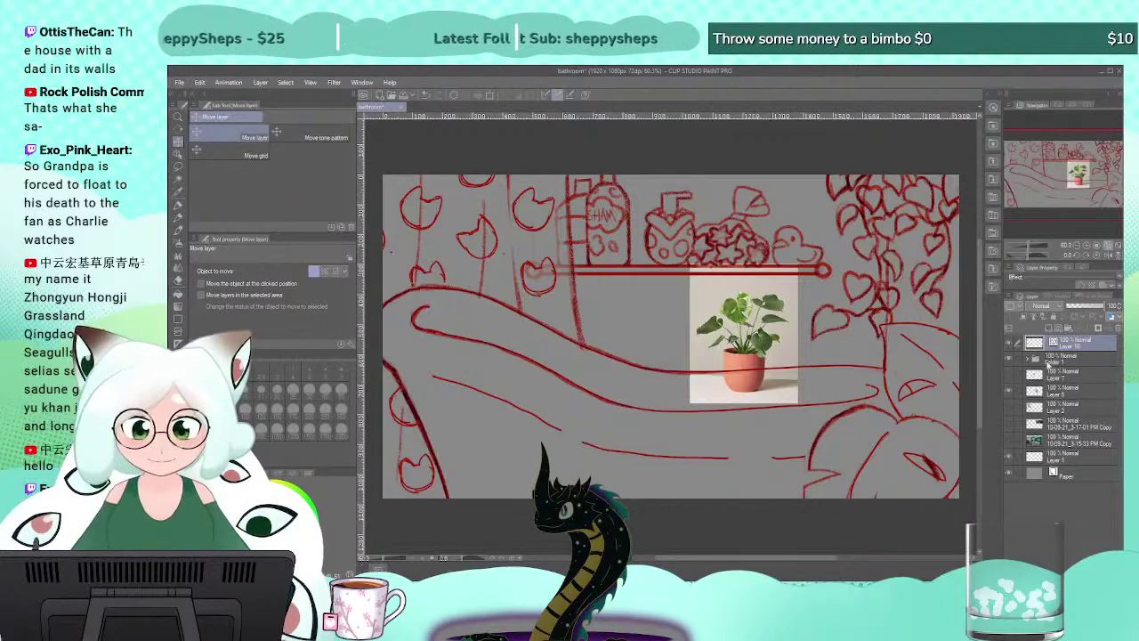
left_click(1009, 391)
left_click(1056, 361)
left_click_drag(1097, 307, 1071, 309)
left_click(1065, 345)
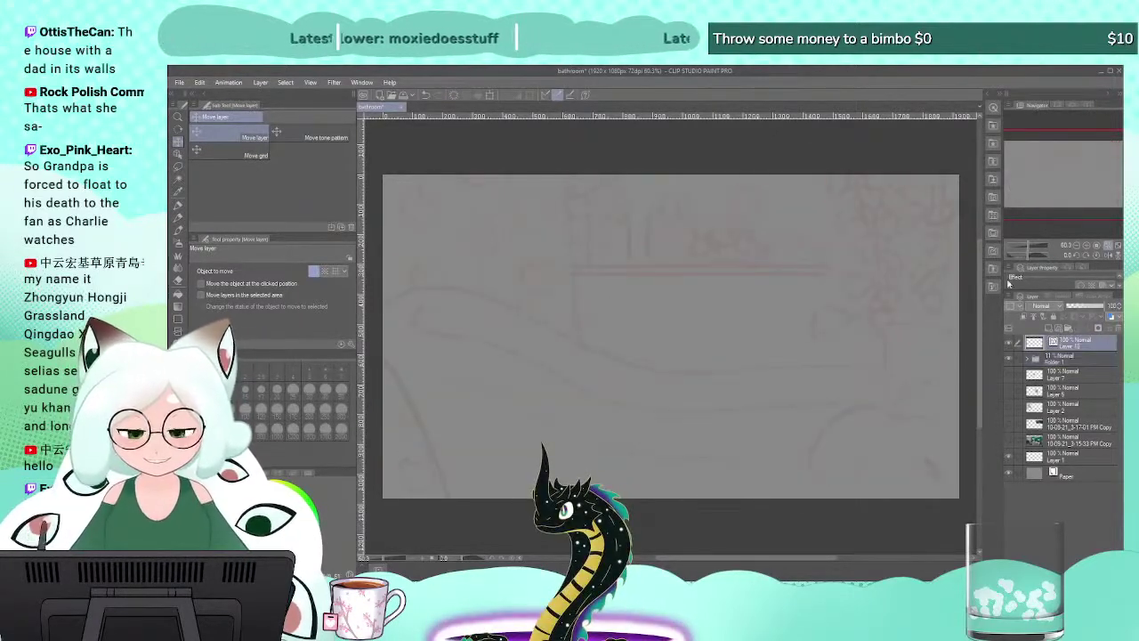
Set the drawing colour to black and test the SU-Cream Pencil with strokes over the faded sketch.
left_click(178, 231)
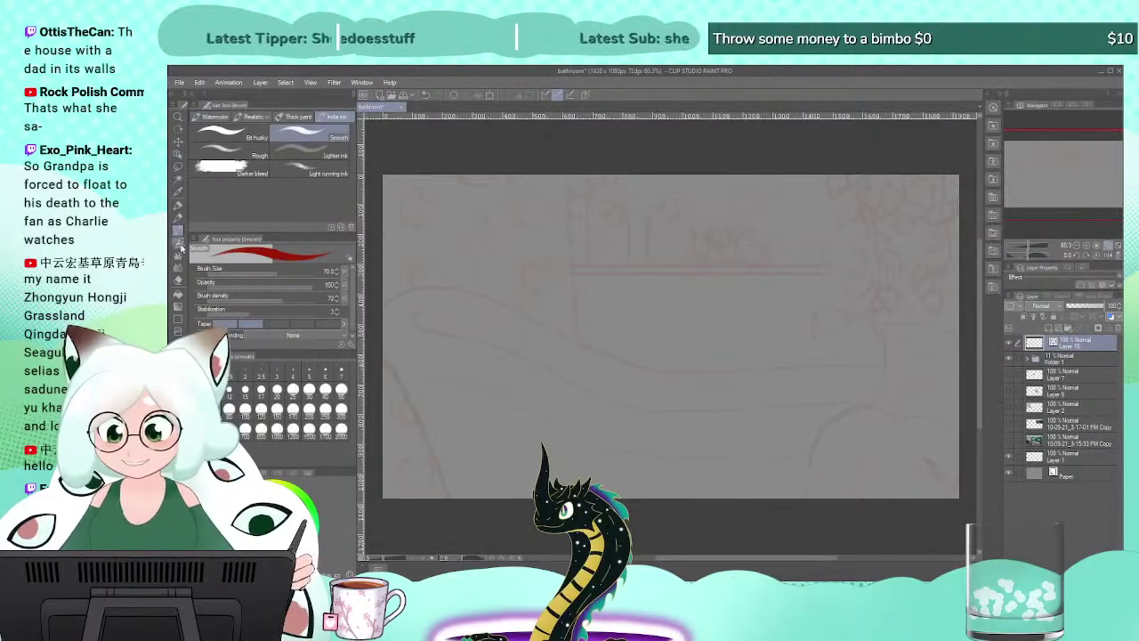
left_click(179, 220)
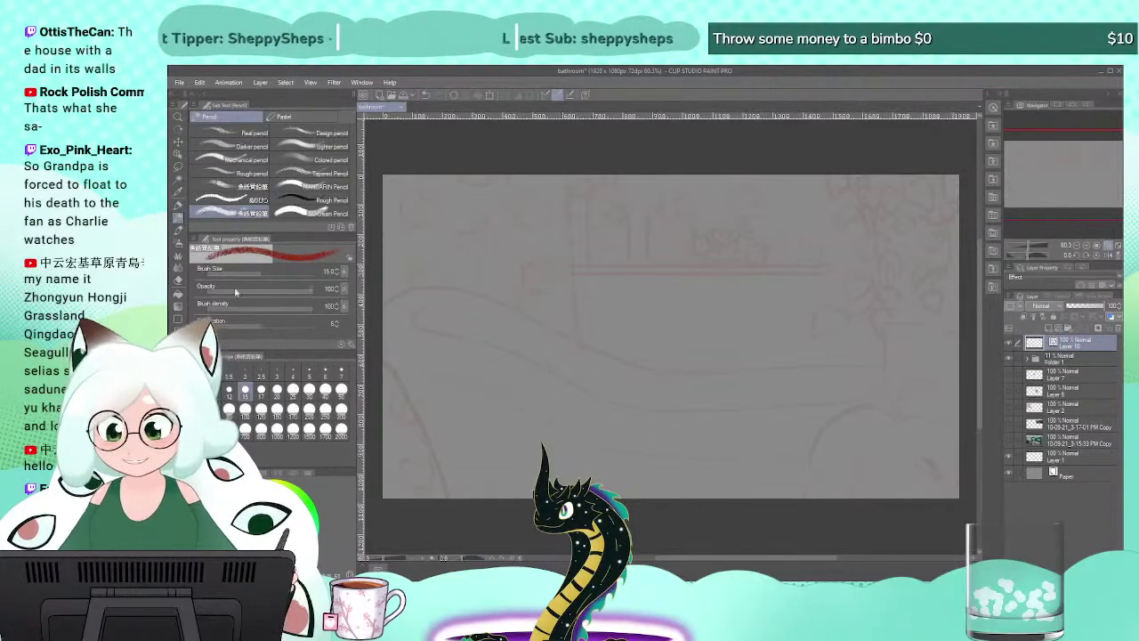
left_click(293, 214)
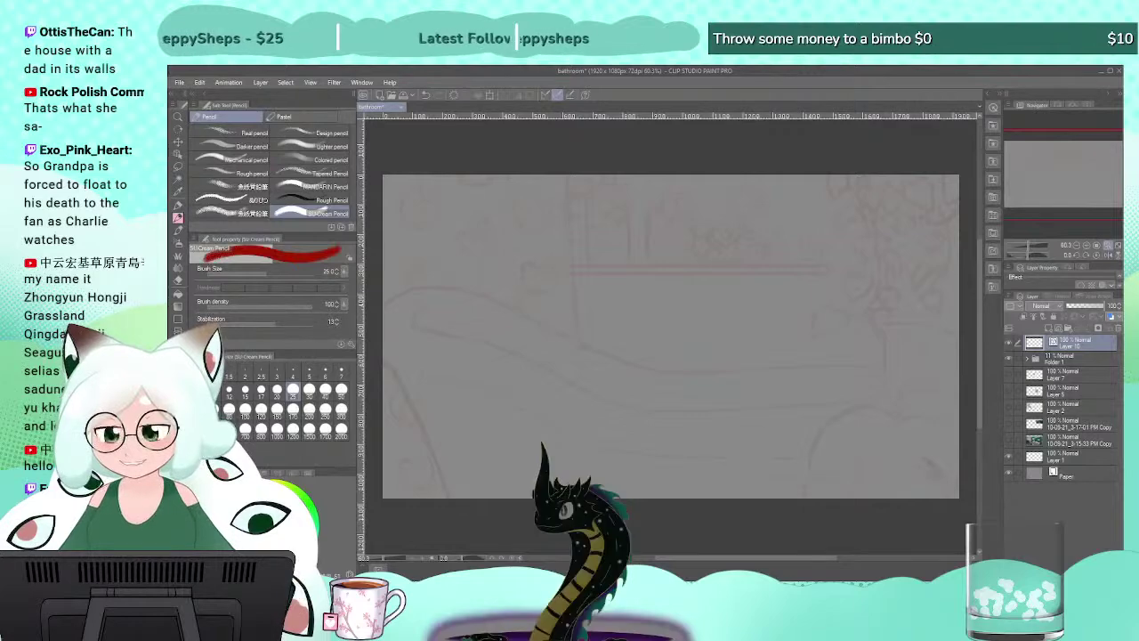
left_click(252, 555)
mouse_move(532, 361)
left_mouse_down()
mouse_move(495, 294)
mouse_move(452, 404)
mouse_move(426, 305)
left_mouse_up()
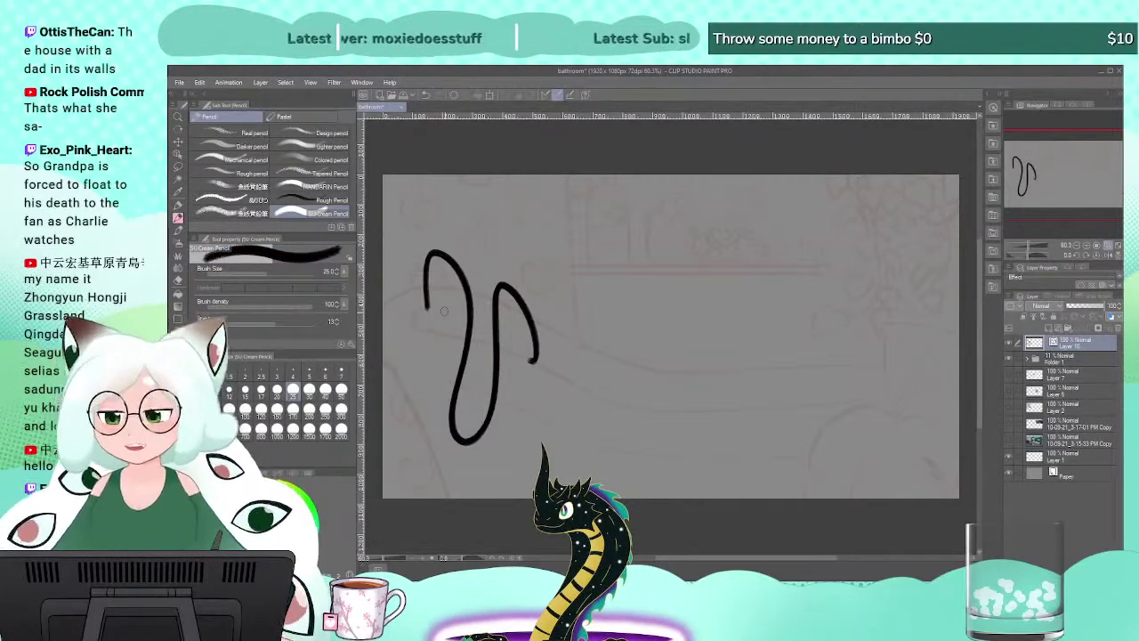
left_click(1087, 245)
left_click_drag(1040, 178, 1020, 183)
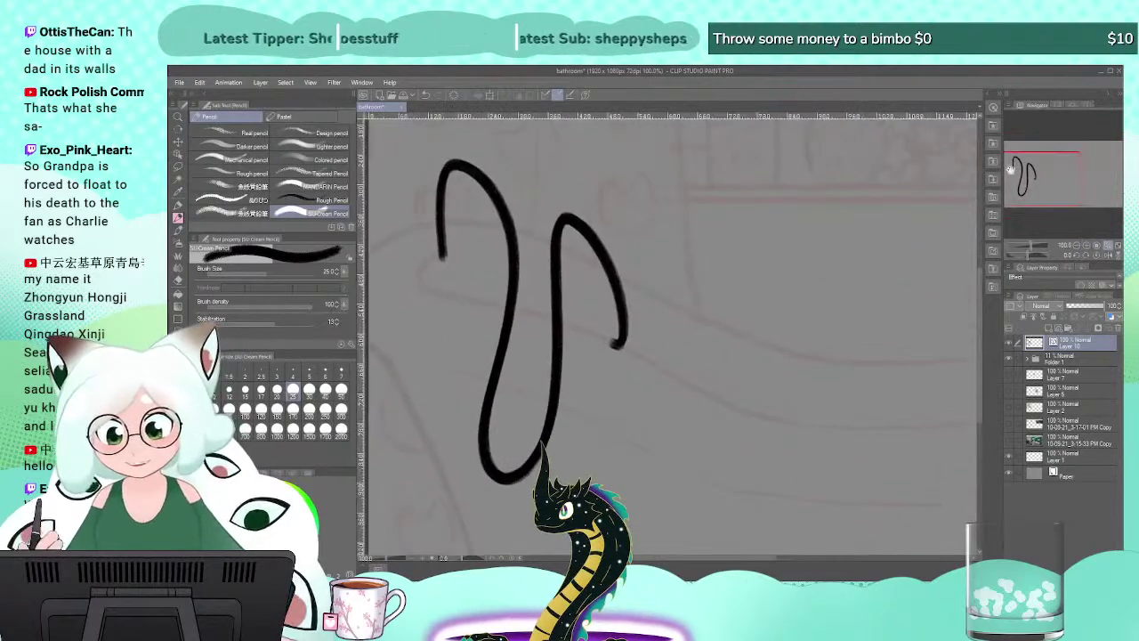
key("ctrl+z")
mouse_move(509, 473)
left_mouse_down()
mouse_move(478, 456)
mouse_move(410, 251)
left_mouse_up()
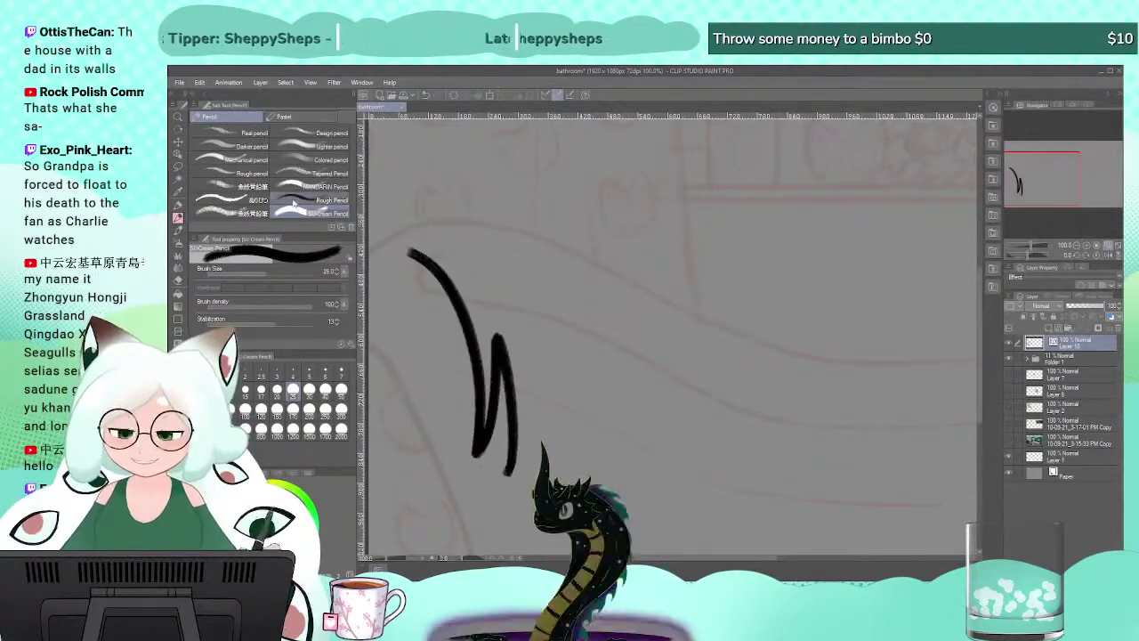
Test the Rough Pencil and the neighbouring textured pencil with quick strokes, then undo both.
left_click(307, 201)
mouse_move(535, 311)
left_mouse_down()
mouse_move(538, 458)
mouse_move(478, 260)
mouse_move(440, 260)
left_mouse_up()
left_click(255, 214)
mouse_move(581, 331)
left_mouse_down()
mouse_move(572, 477)
mouse_move(541, 282)
mouse_move(557, 479)
left_mouse_up()
left_click(309, 213)
key("ctrl+z")
key("ctrl+z")
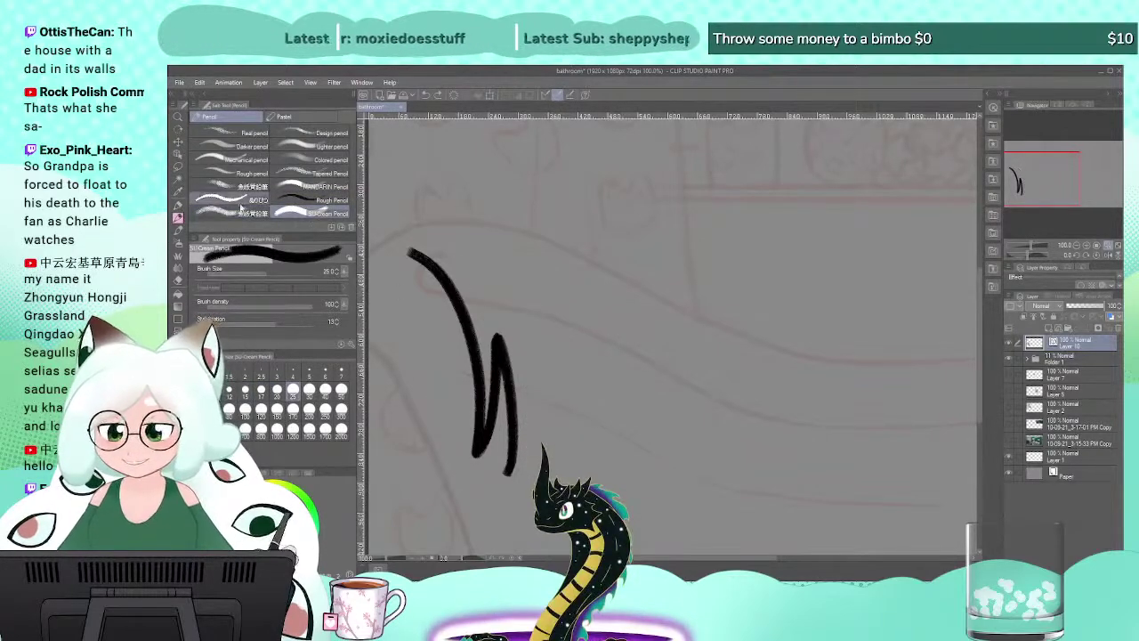
Remove the cream pencil scribble, try the thin line pencil and a dot with the Pen tool, and undo.
left_click(245, 201)
key("ctrl+z")
mouse_move(500, 456)
left_mouse_down()
mouse_move(476, 362)
mouse_move(430, 266)
mouse_move(447, 461)
left_mouse_up()
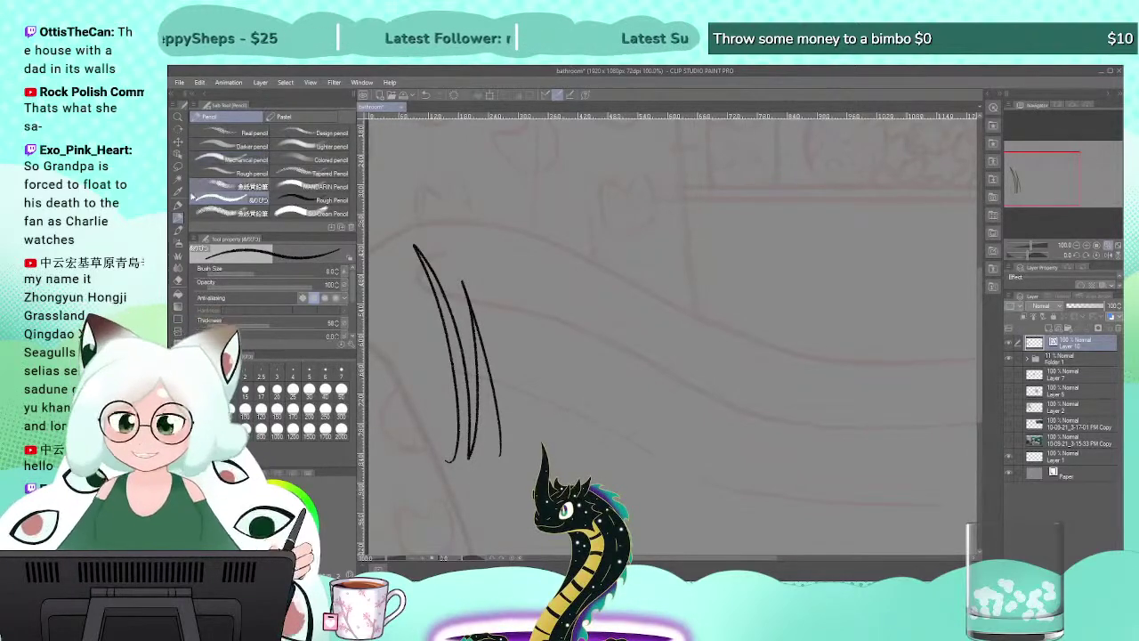
key("p")
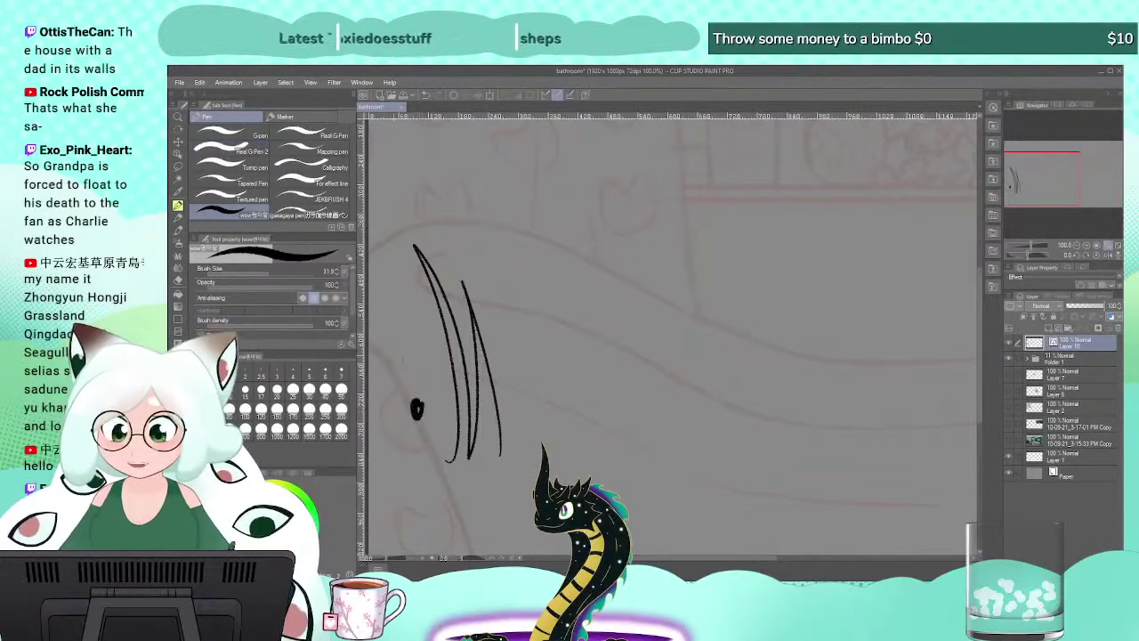
key("ctrl+z")
Scribble loose test lines with the gaegaya pen and clear them from the layer.
left_click(307, 214)
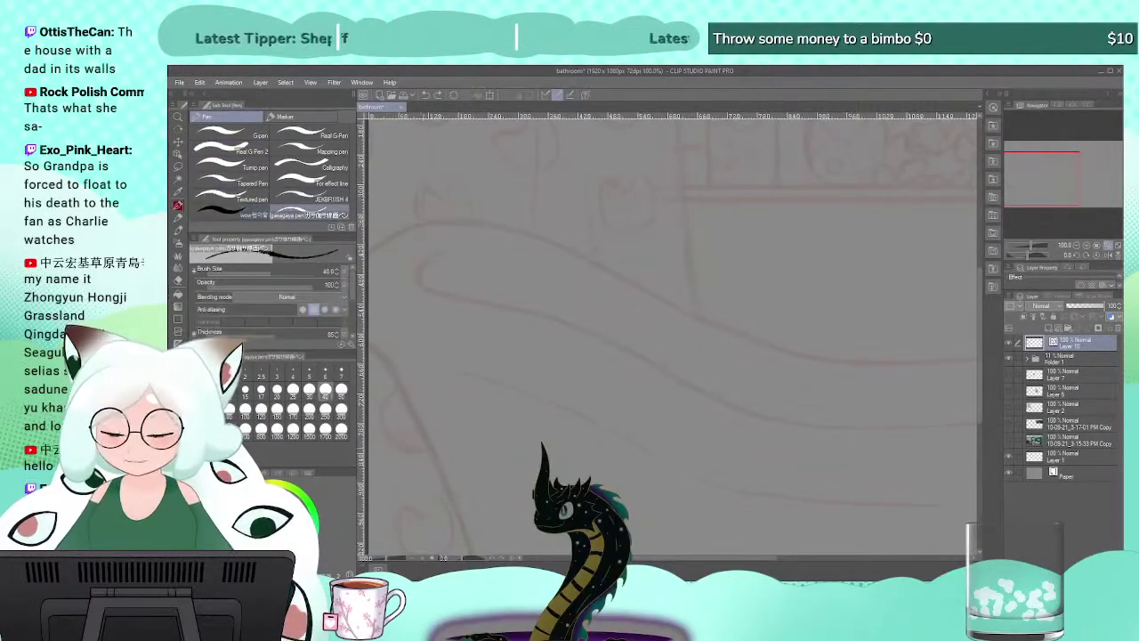
mouse_move(421, 474)
left_mouse_down()
mouse_move(411, 314)
mouse_move(464, 289)
mouse_move(503, 496)
mouse_move(497, 267)
mouse_move(456, 331)
left_mouse_up()
mouse_move(518, 376)
left_mouse_down()
mouse_move(529, 433)
mouse_move(602, 345)
mouse_move(559, 347)
mouse_move(586, 350)
mouse_move(533, 362)
mouse_move(474, 399)
left_mouse_up()
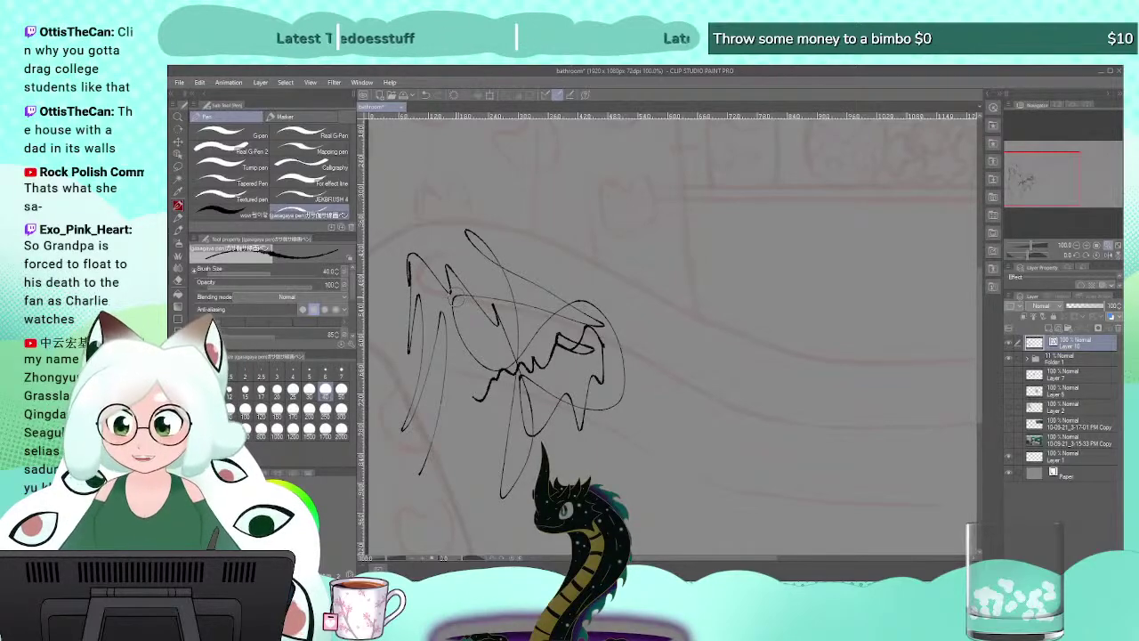
key("Delete")
Return to the bold black pen and draw a zigzag stroke to test its line weight.
left_click(224, 216)
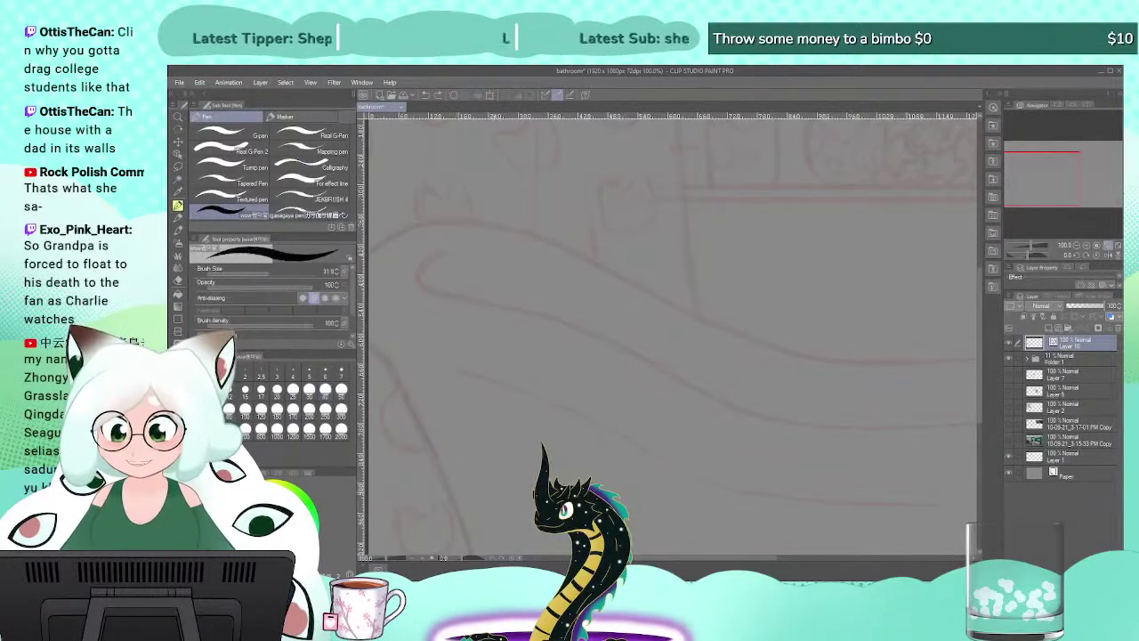
mouse_move(488, 509)
left_mouse_down()
mouse_move(492, 437)
mouse_move(469, 347)
mouse_move(423, 397)
mouse_move(429, 294)
left_mouse_up()
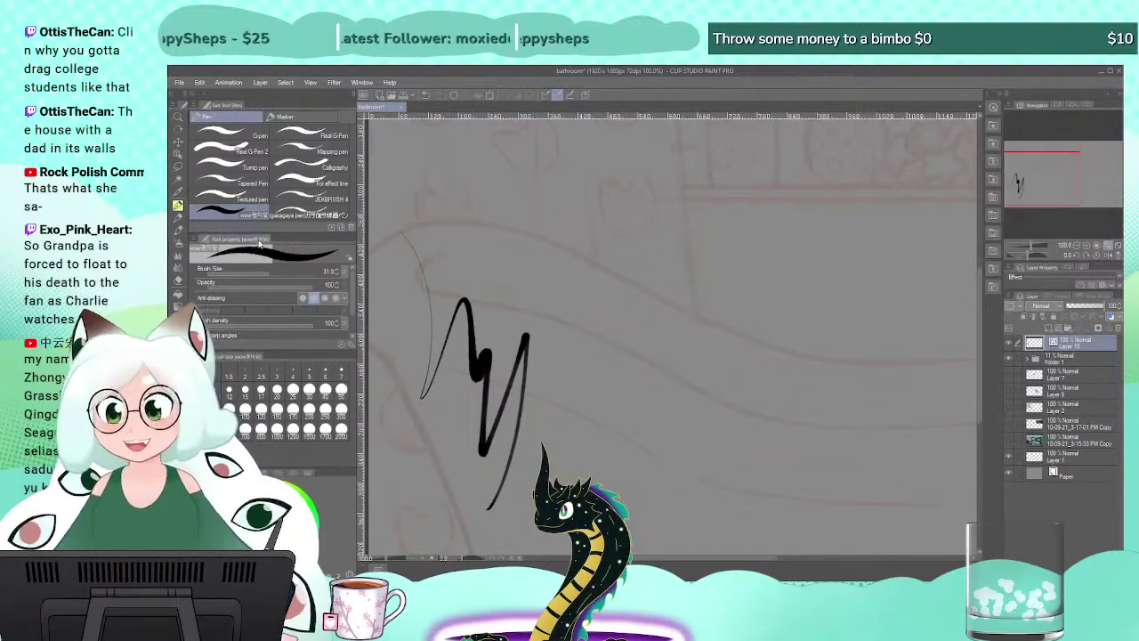
Compare JEXBRUSH 4 and the pen below it with test strokes, clear all scribbles, and return to the gasagaya pen.
left_click(311, 199)
key("ctrl+z")
mouse_move(574, 342)
left_mouse_down()
mouse_move(534, 471)
mouse_move(539, 273)
mouse_move(497, 459)
mouse_move(475, 246)
left_mouse_up()
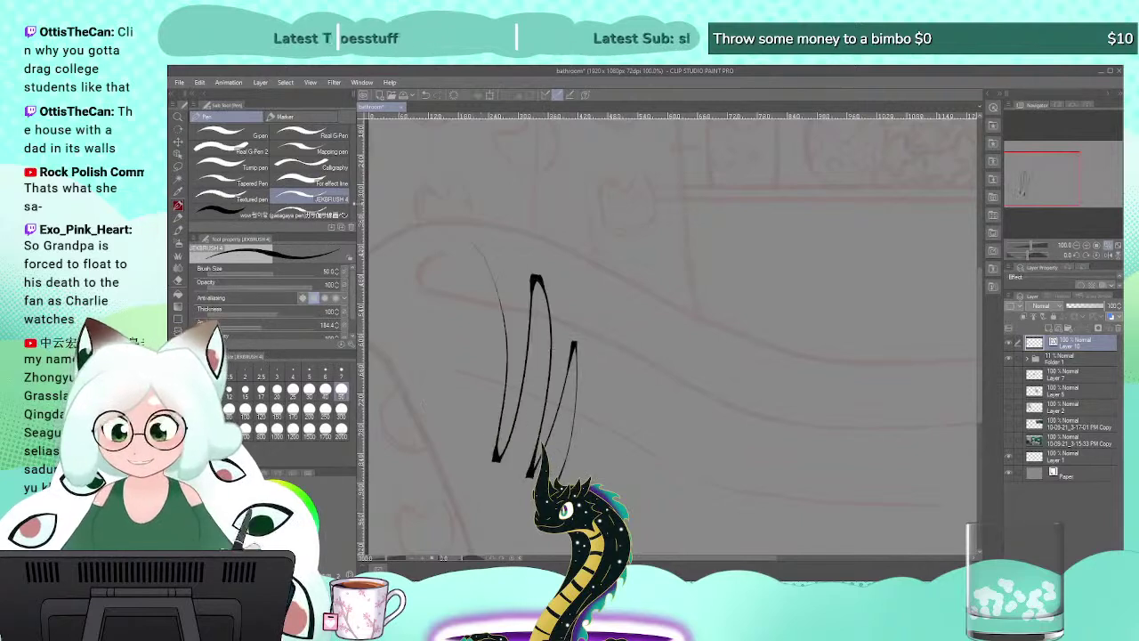
left_click(304, 215)
mouse_move(488, 294)
left_mouse_down()
mouse_move(468, 427)
mouse_move(432, 418)
mouse_move(411, 396)
left_mouse_up()
left_click(234, 212)
key("ctrl+z")
key("ctrl+z")
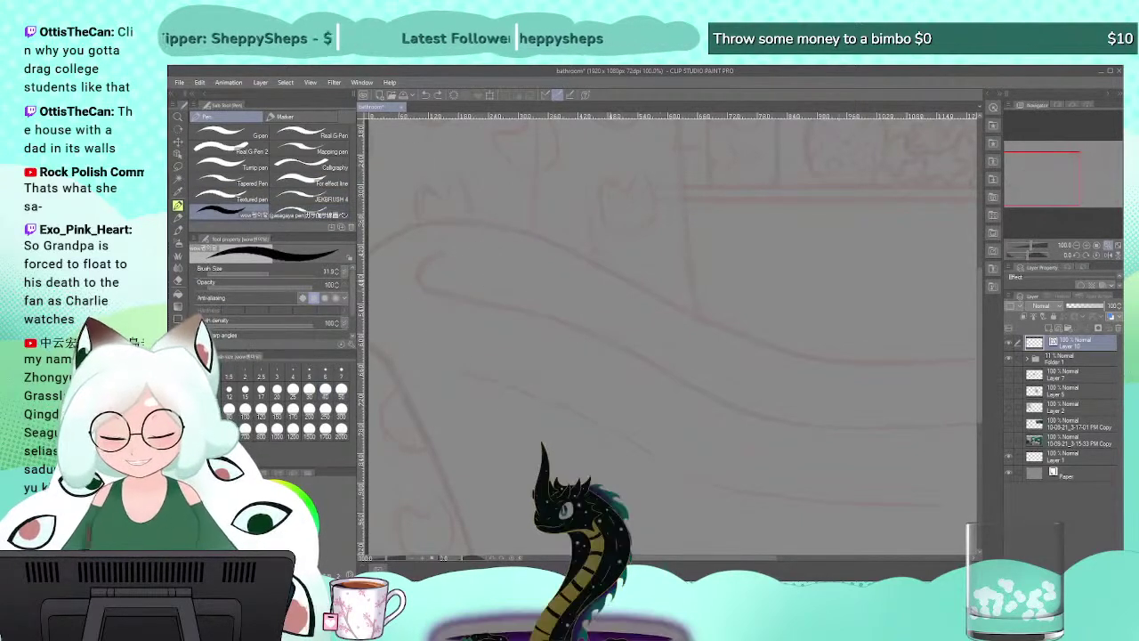
Try to ink the steep sketch line at the canvas's lower-left edge with the gasagaya pen, undoing each stroke.
left_click_drag(1057, 194, 1042, 189)
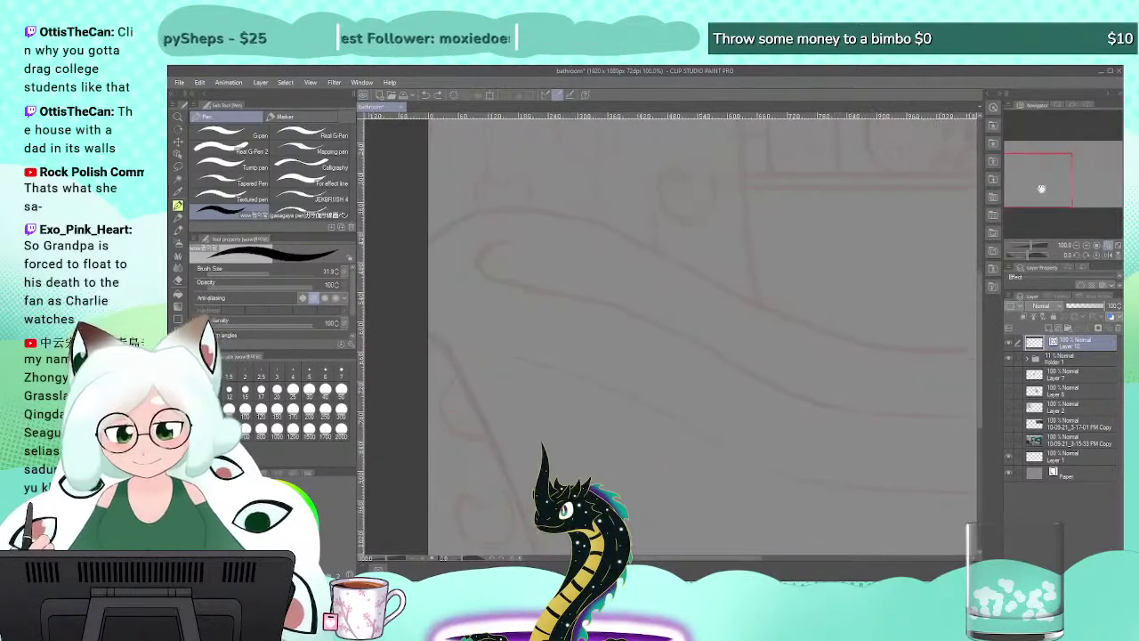
left_click(1109, 247)
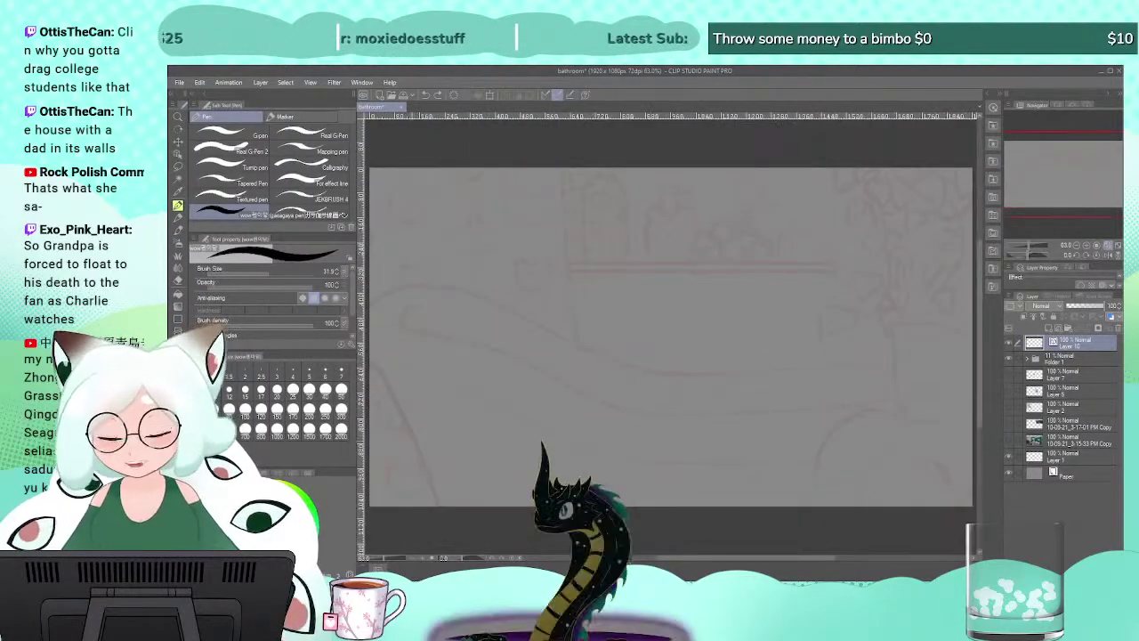
mouse_move(436, 510)
left_mouse_down()
mouse_move(424, 468)
mouse_move(366, 365)
left_mouse_up()
left_click(1041, 169)
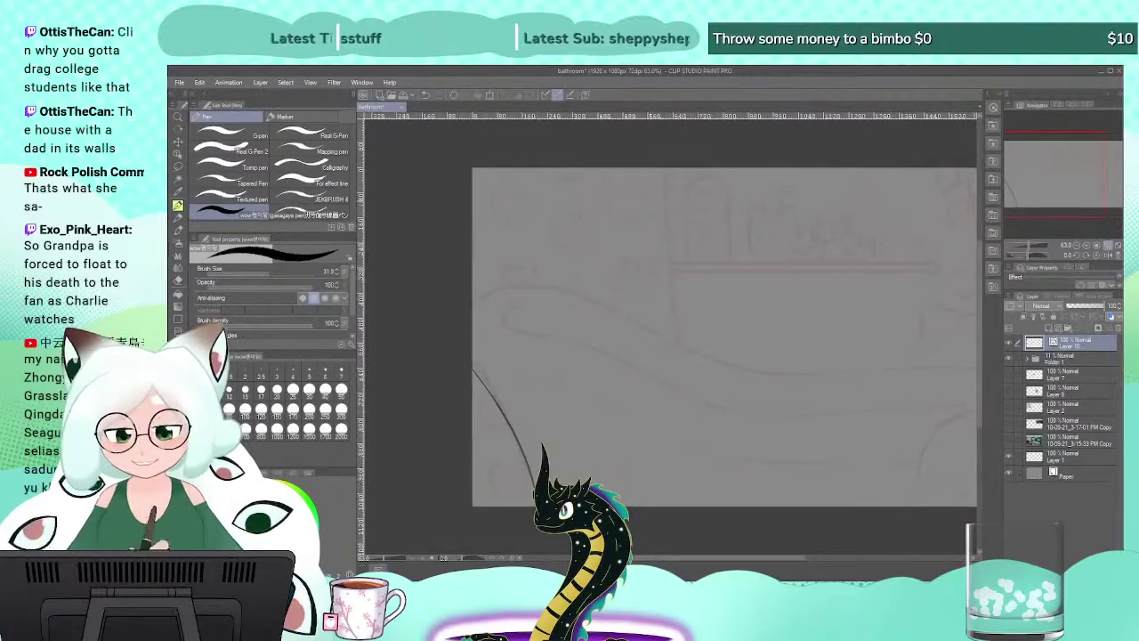
key("ctrl+z")
left_click_drag(477, 362, 531, 484)
key("ctrl+z")
left_click_drag(484, 366, 534, 487)
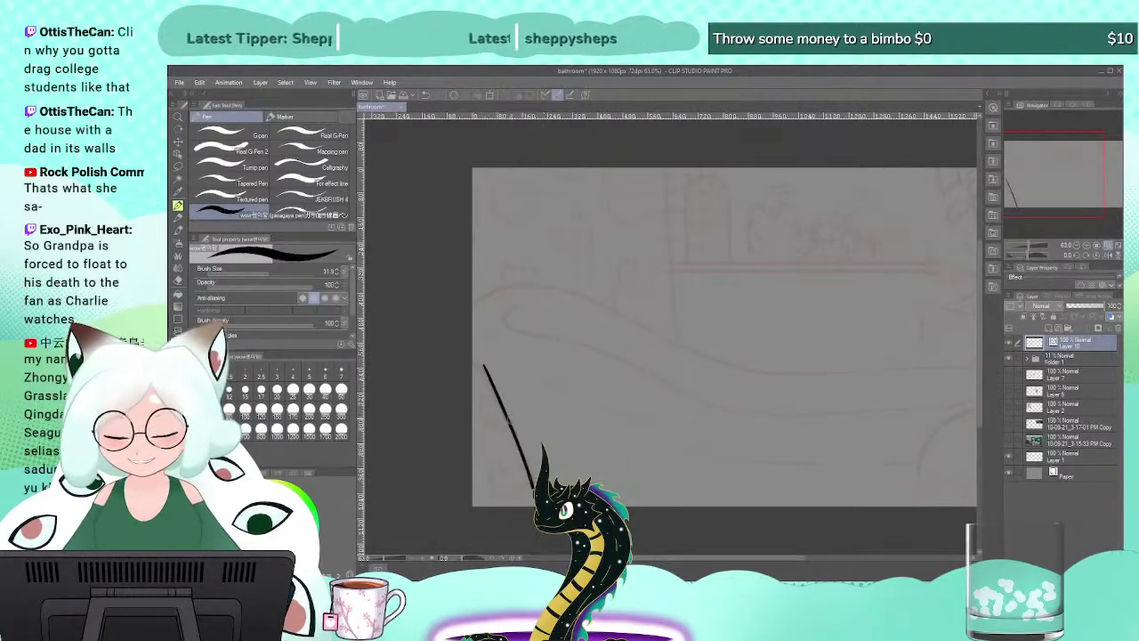
key("ctrl+z")
left_click_drag(486, 364, 533, 491)
key("ctrl+z")
left_click_drag(473, 356, 534, 504)
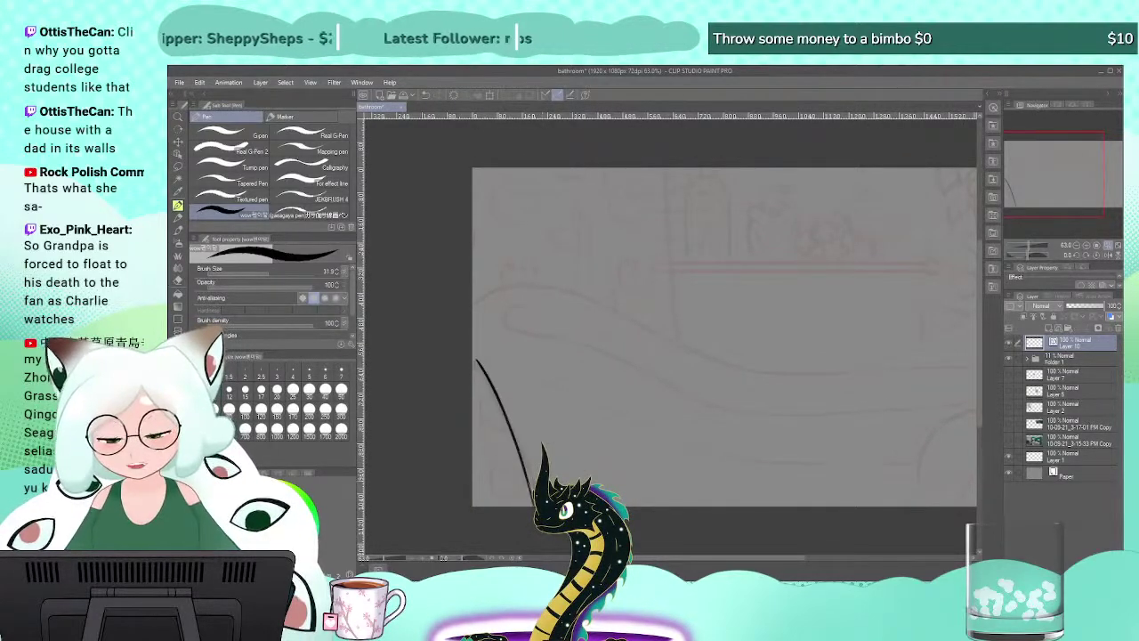
key("ctrl+z")
left_click_drag(479, 365, 532, 493)
key("ctrl+z")
left_click_drag(480, 369, 534, 497)
key("ctrl+z")
left_click_drag(465, 344, 522, 484)
key("ctrl+z")
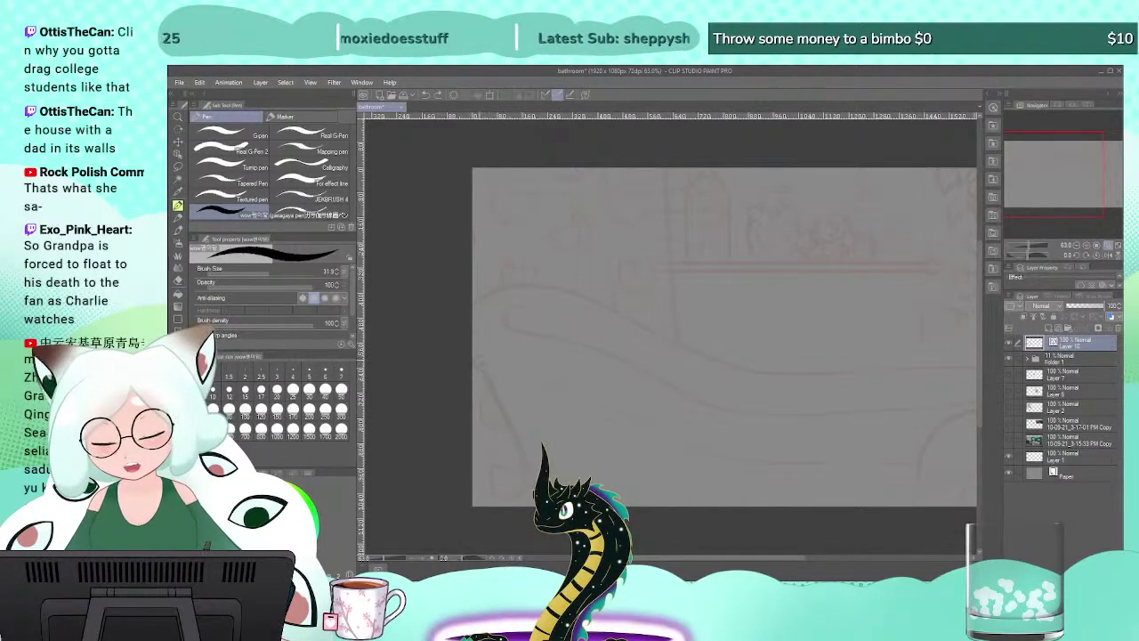
left_click_drag(476, 359, 532, 490)
key("ctrl+z")
left_click_drag(476, 356, 534, 489)
key("ctrl+z")
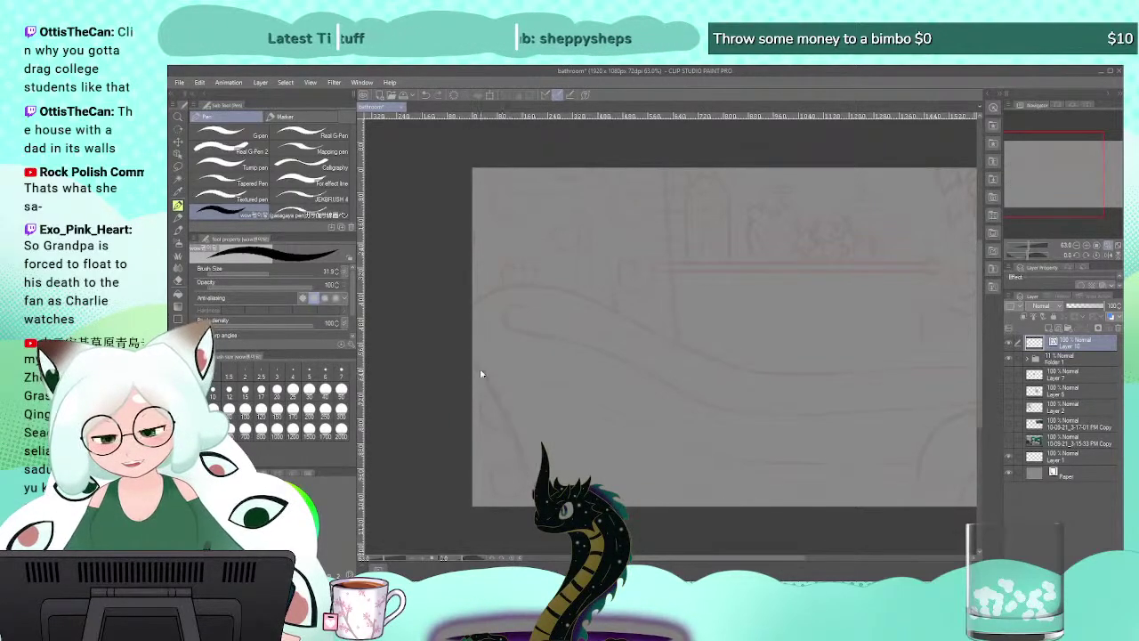
left_click_drag(476, 359, 534, 489)
key("ctrl+z")
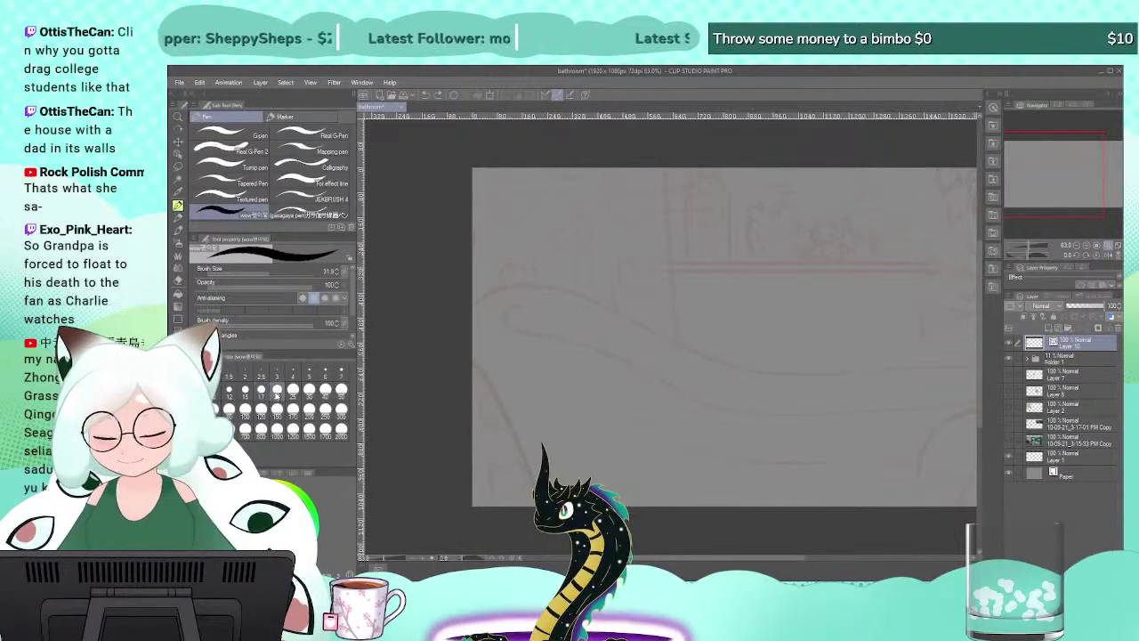
mouse_move(478, 363)
left_mouse_down()
mouse_move(523, 456)
mouse_move(513, 431)
left_mouse_up()
key("ctrl+z")
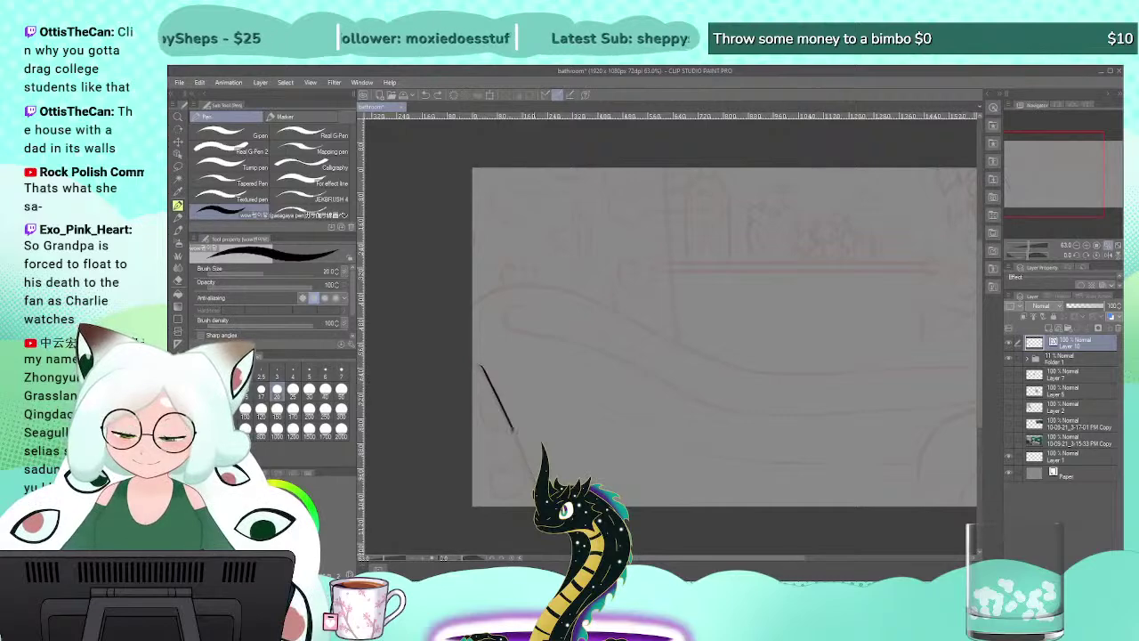
Set the brush size to 30 and ink the steep line at the canvas's lower-left edge, redrawing it until it follows the sketch.
left_click(308, 392)
key("ctrl+z")
left_click_drag(481, 364, 534, 503)
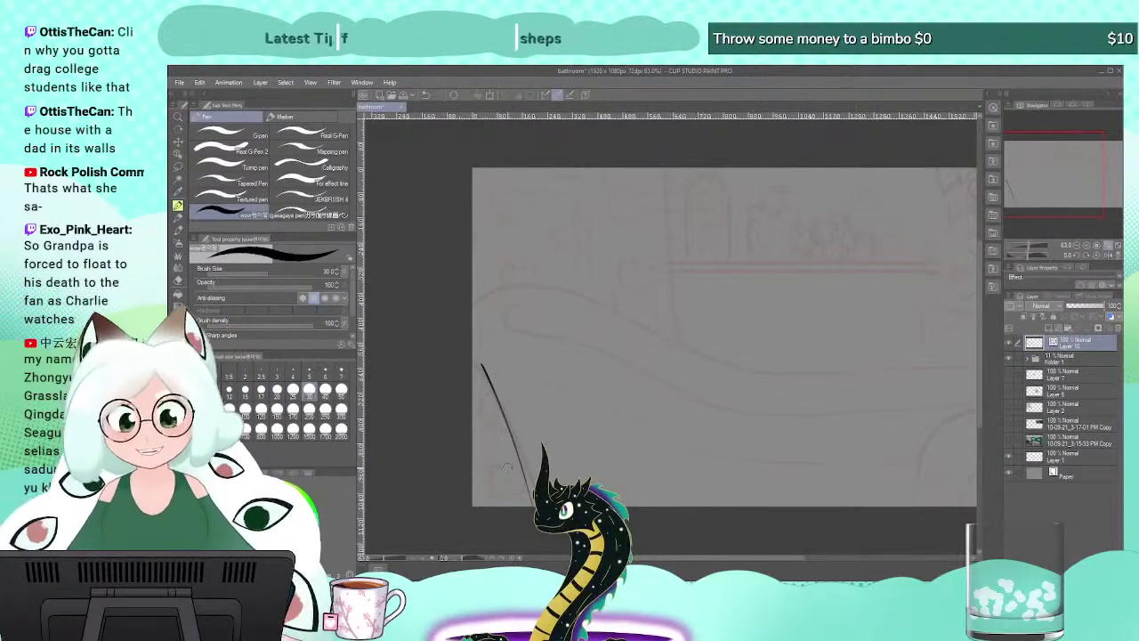
key("ctrl+z")
left_click_drag(479, 365, 535, 496)
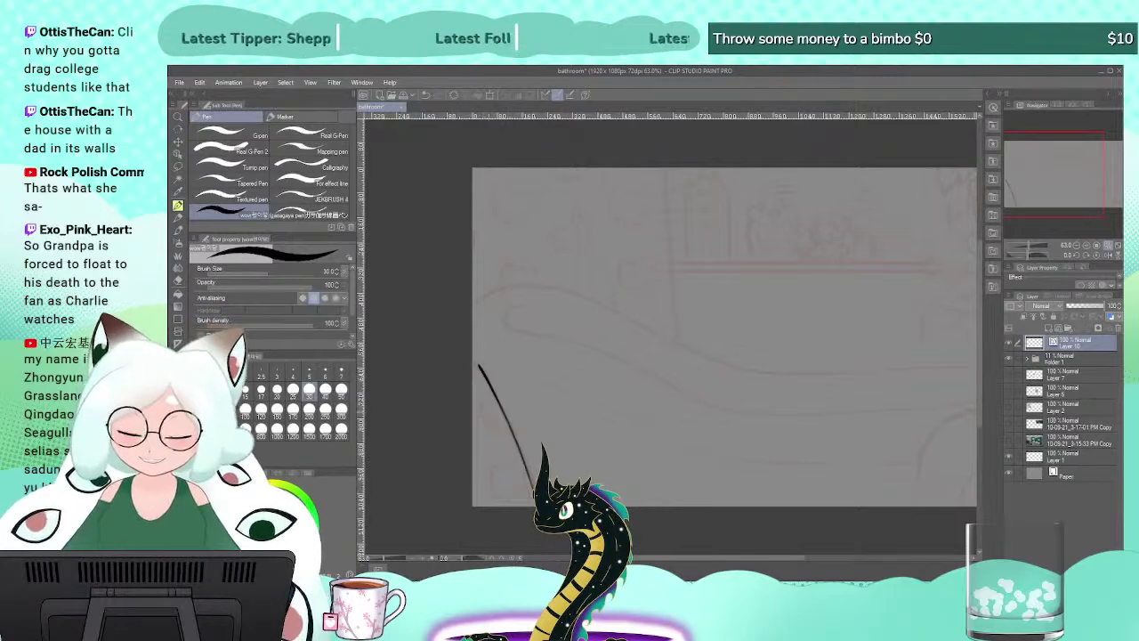
key("ctrl+z")
left_click_drag(483, 370, 537, 491)
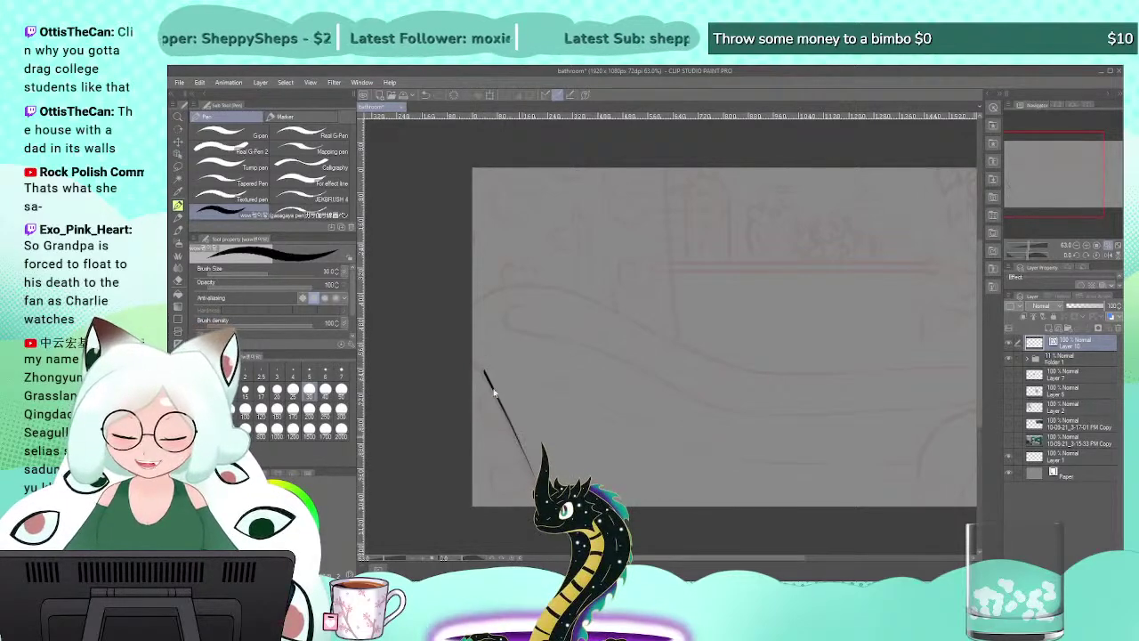
key("ctrl+z")
left_click_drag(484, 371, 525, 454)
key("ctrl+z")
left_click_drag(483, 369, 525, 454)
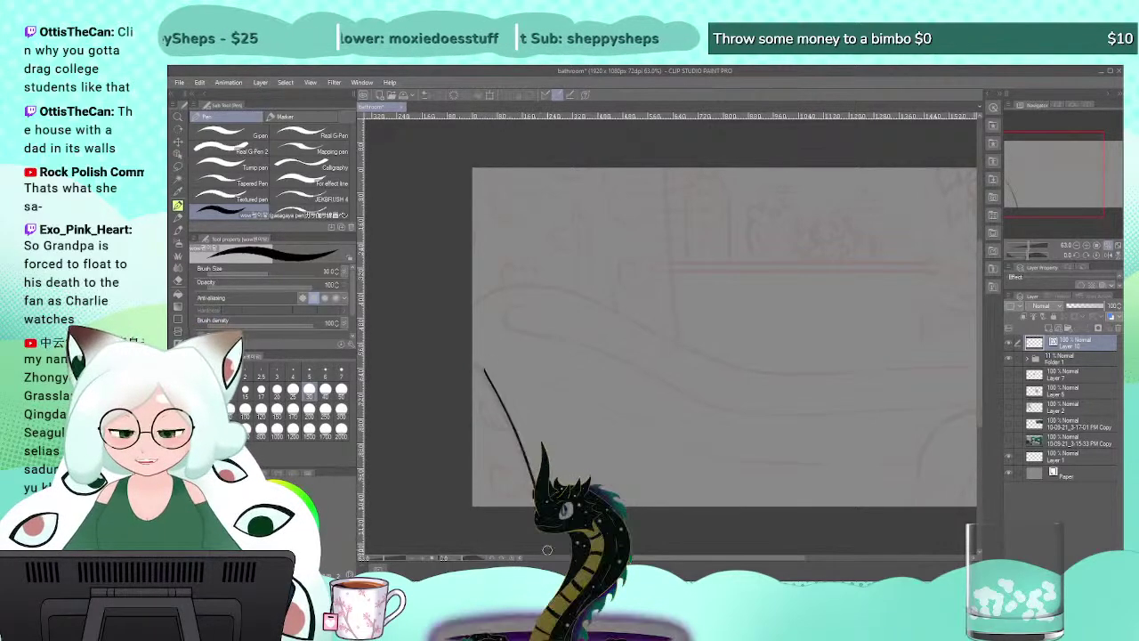
key("ctrl+z")
left_click_drag(483, 368, 525, 454)
key("ctrl+z")
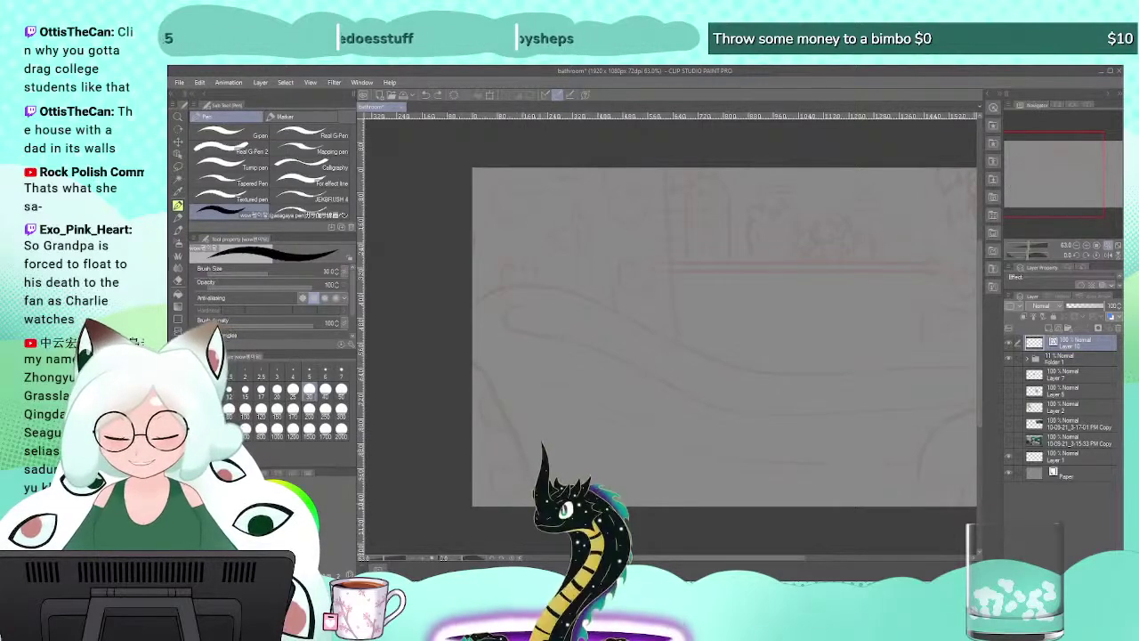
left_click_drag(484, 370, 525, 453)
key("ctrl+z")
left_click_drag(469, 353, 524, 456)
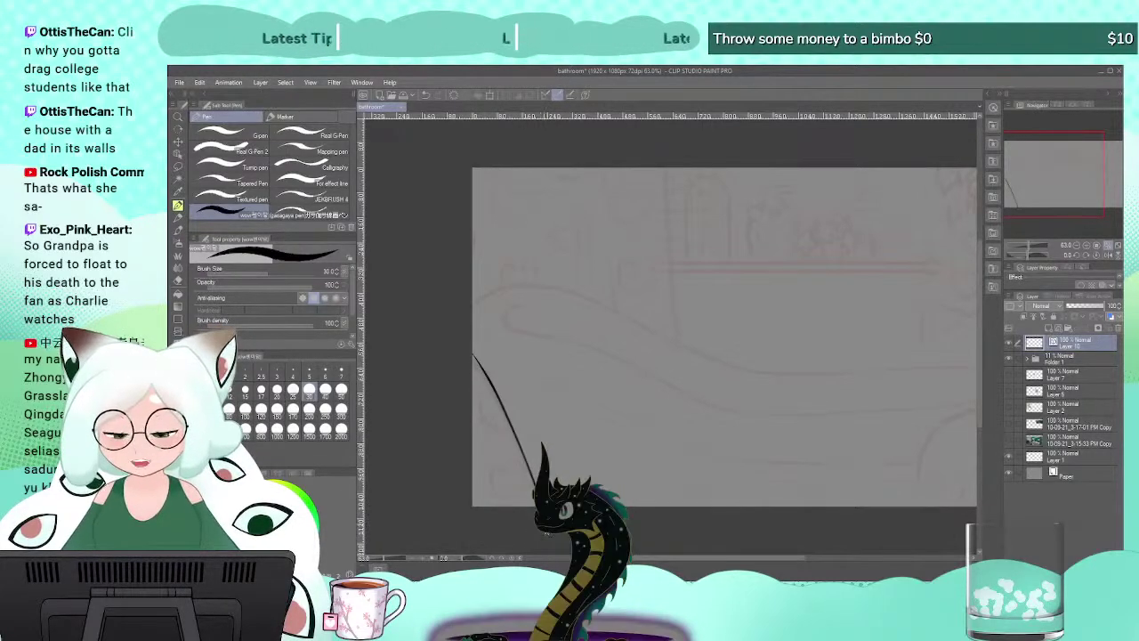
key("ctrl+z")
left_click_drag(479, 363, 522, 456)
key("ctrl+z")
left_click_drag(478, 362, 523, 463)
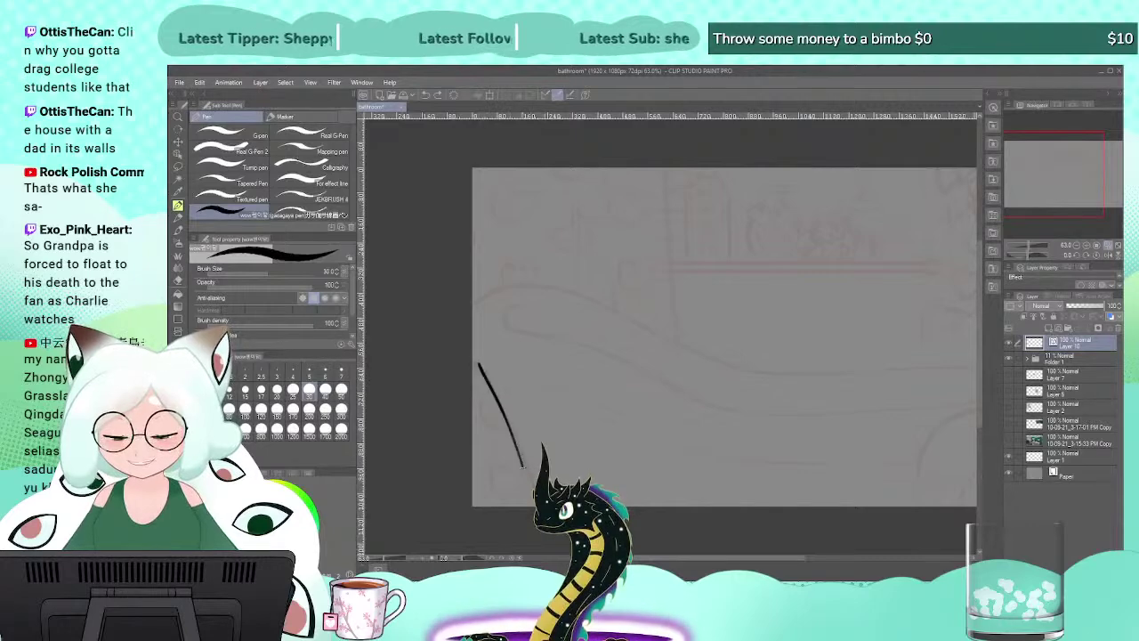
key("ctrl+z")
left_click_drag(478, 362, 525, 456)
key("ctrl+z")
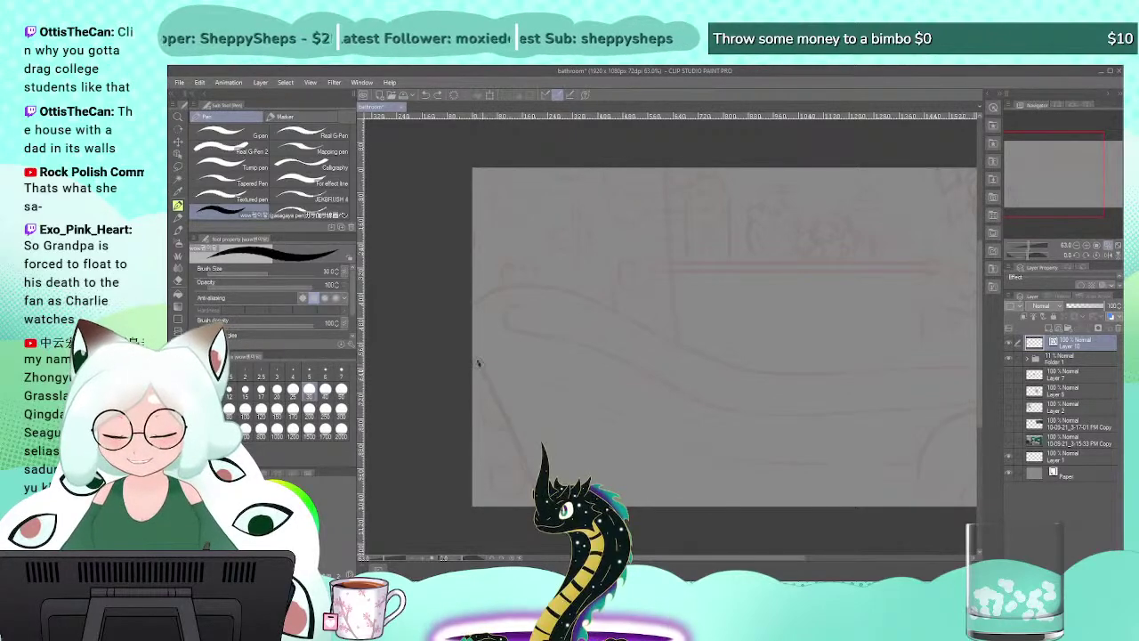
left_click_drag(478, 361, 523, 456)
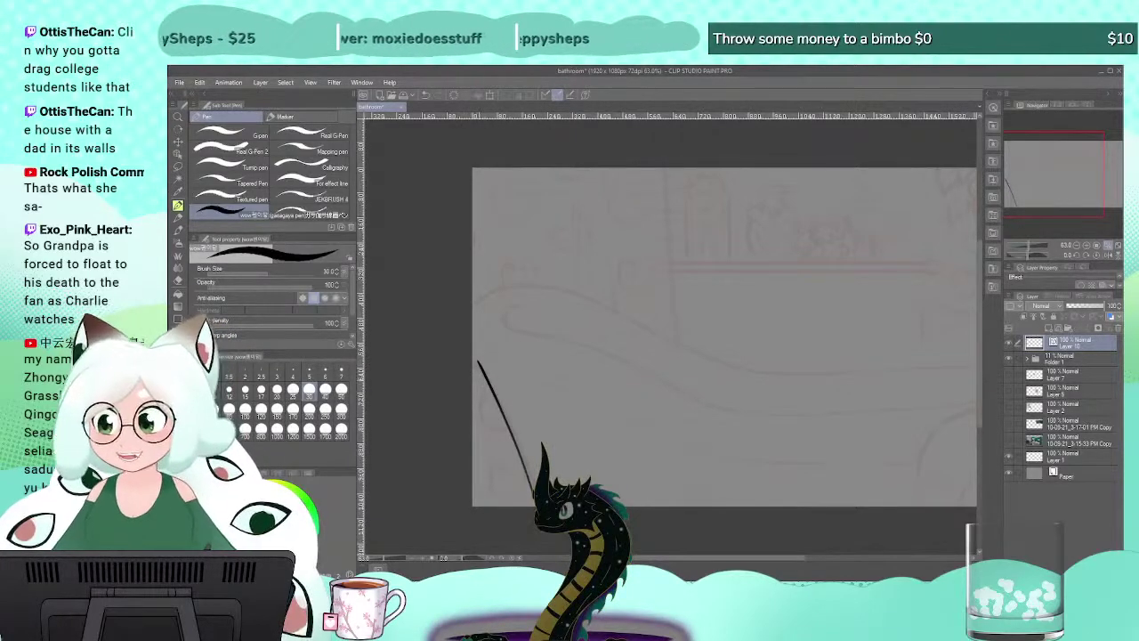
key("ctrl+z")
mouse_move(478, 361)
left_mouse_down()
mouse_move(525, 455)
mouse_move(504, 433)
mouse_move(540, 483)
left_mouse_up()
key("ctrl+z")
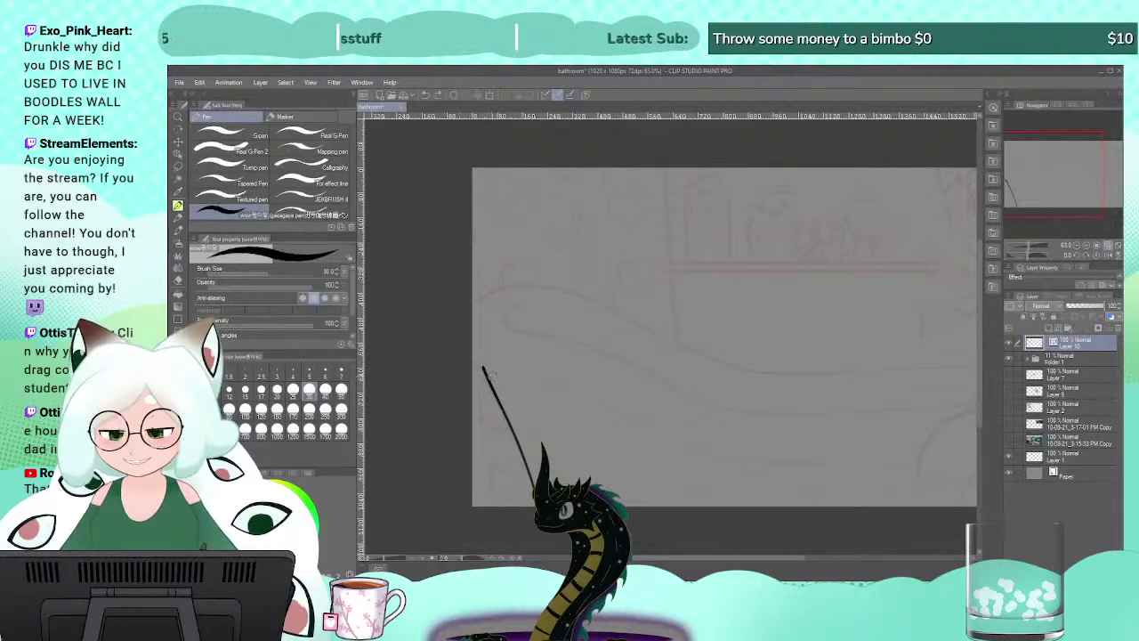
Ink a short segment joining the steep line's upper end to the canvas's left edge, and clean up the corner with the Vector eraser.
left_click_drag(490, 377, 461, 336)
key("ctrl+z")
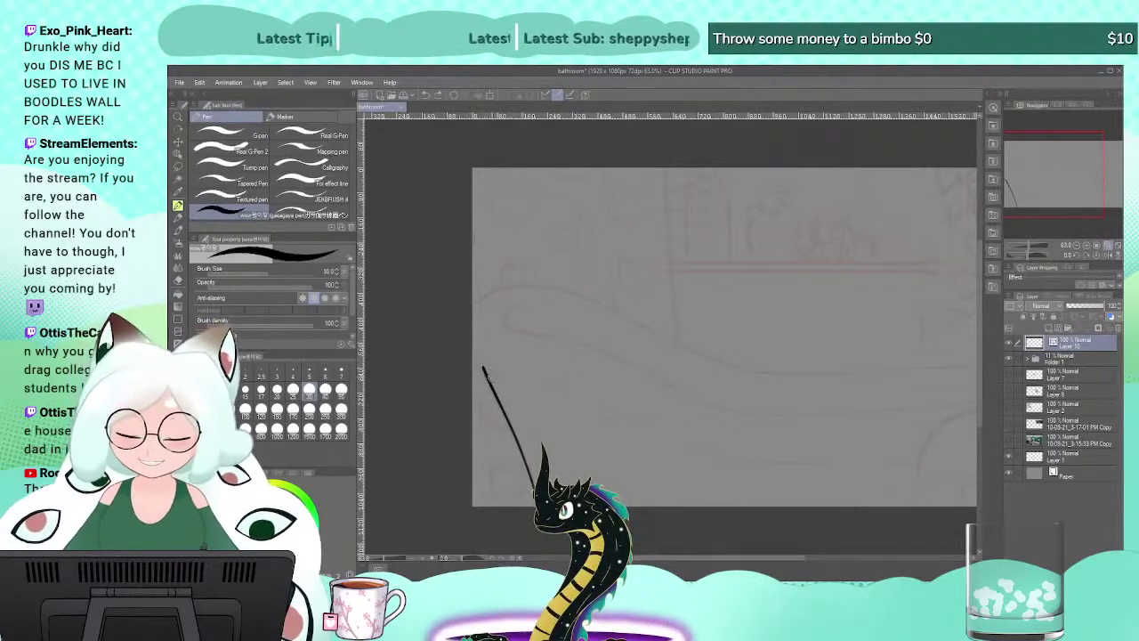
mouse_move(490, 376)
left_mouse_down()
mouse_move(467, 345)
mouse_move(468, 360)
left_mouse_up()
key("ctrl+z")
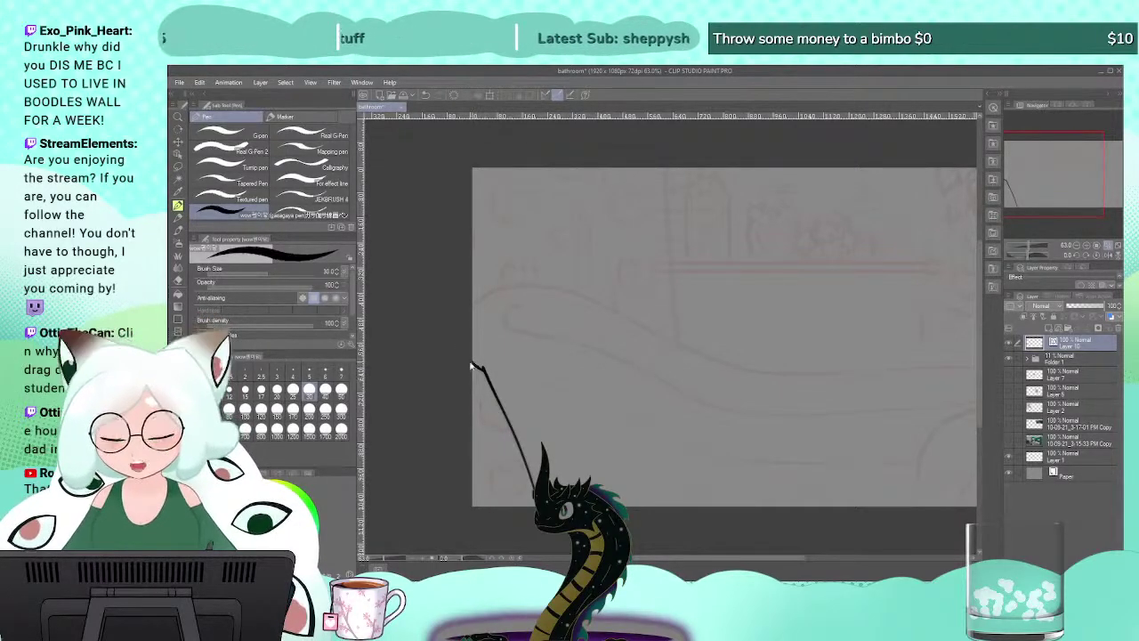
left_click_drag(485, 368, 462, 349)
key("ctrl+z")
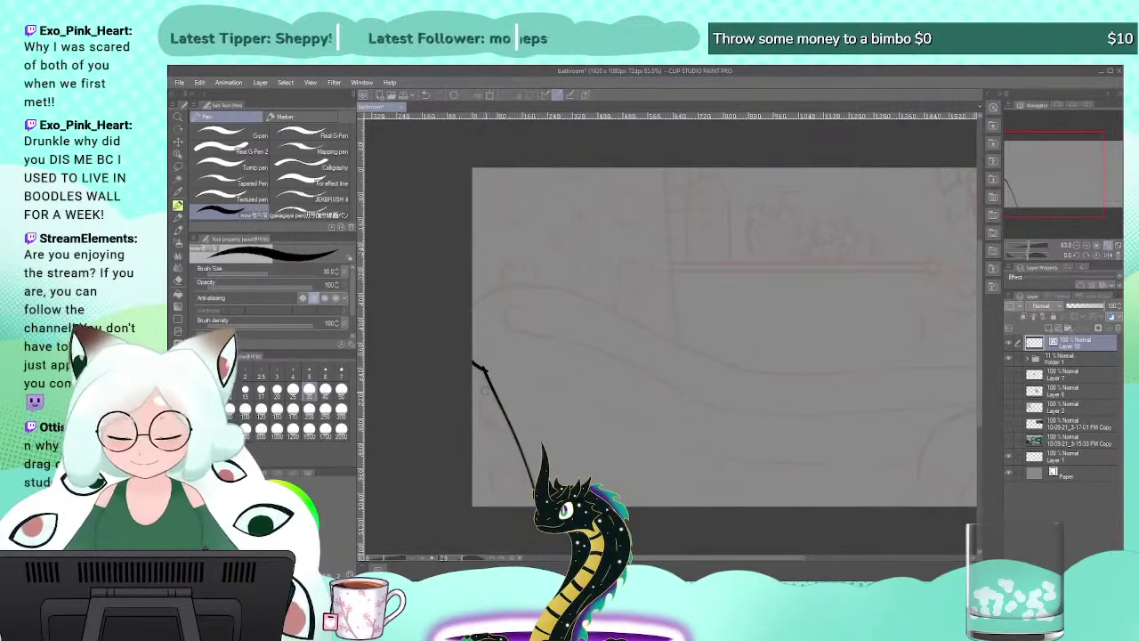
key("e")
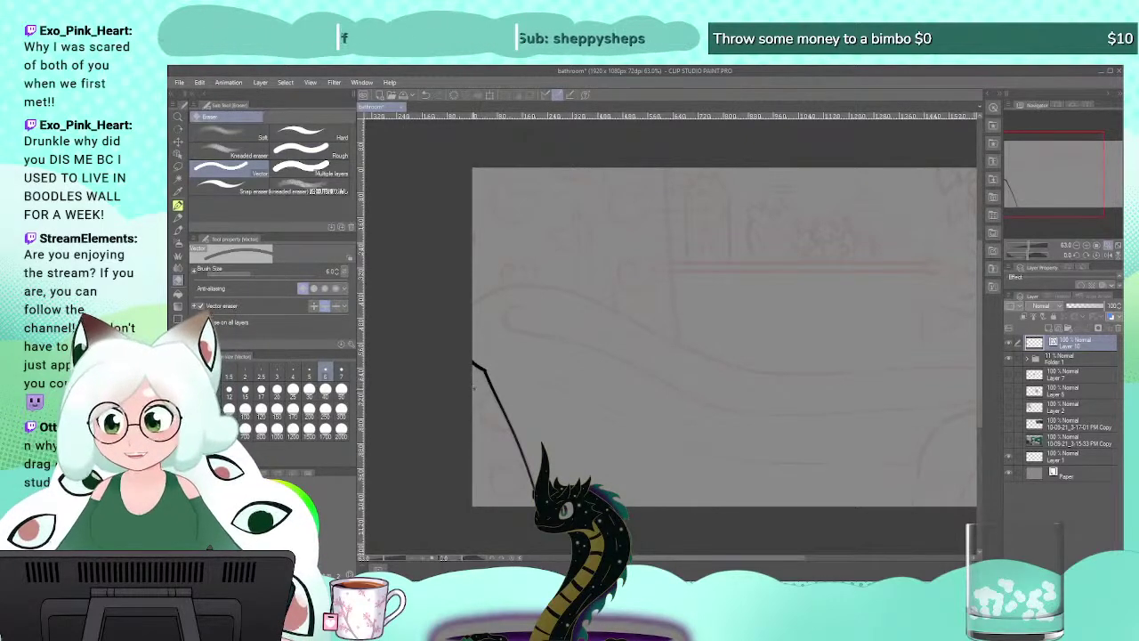
key("p")
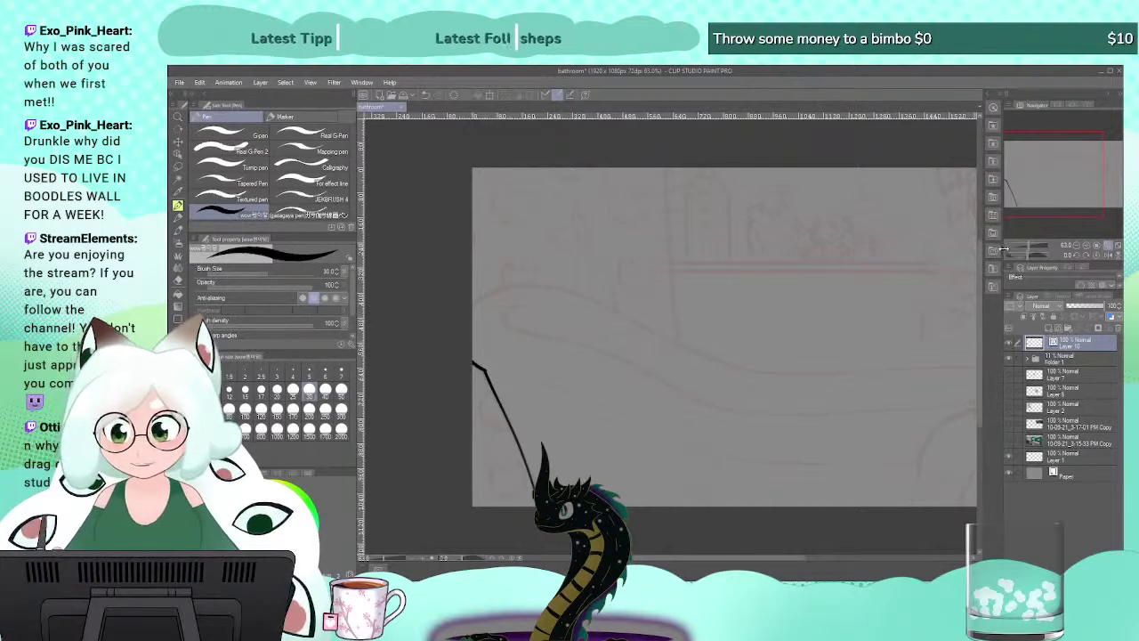
Try to ink the long wavy sketch line across the canvas and the curve above its left end, undoing each stroke.
left_click_drag(1022, 184, 1045, 190)
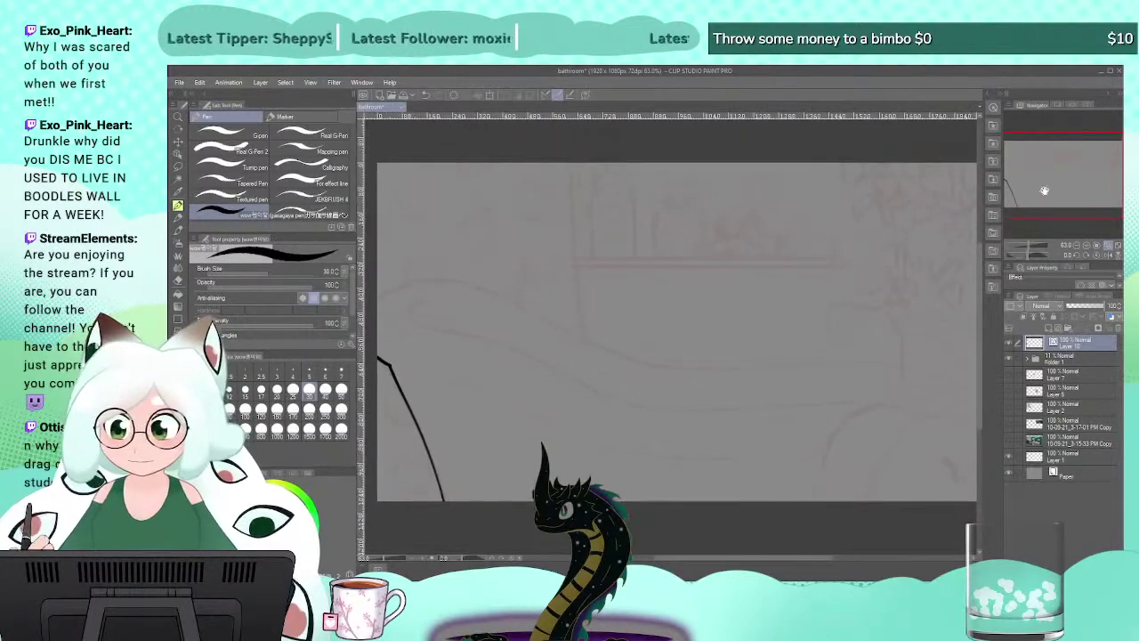
left_click(1109, 245)
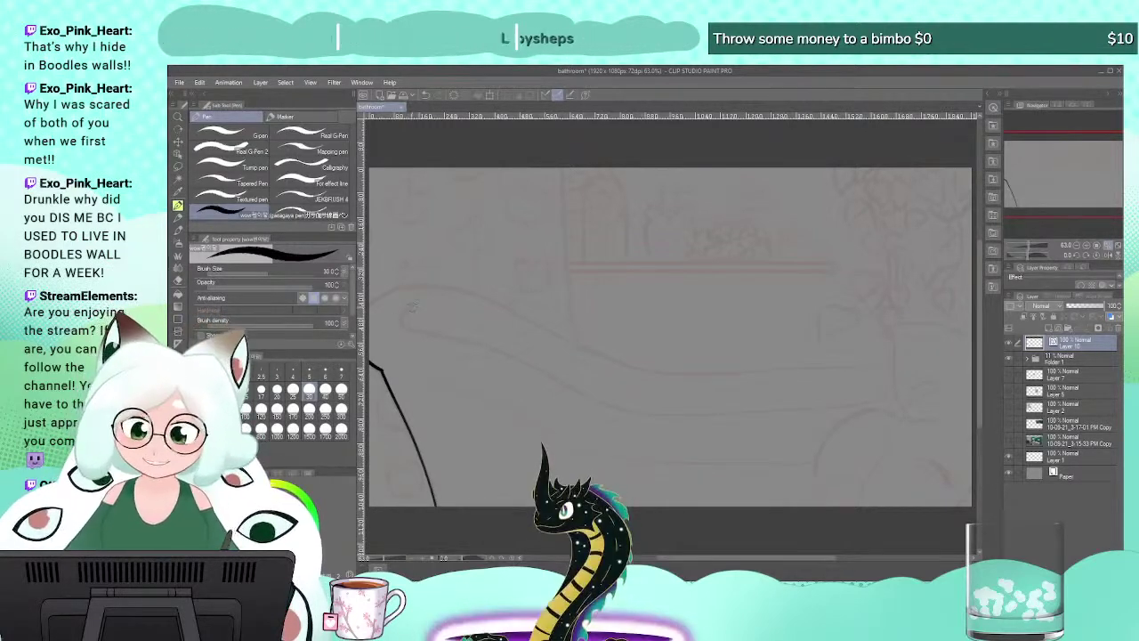
mouse_move(411, 307)
left_mouse_down()
mouse_move(406, 328)
mouse_move(603, 393)
mouse_move(765, 411)
left_mouse_up()
key("ctrl+z")
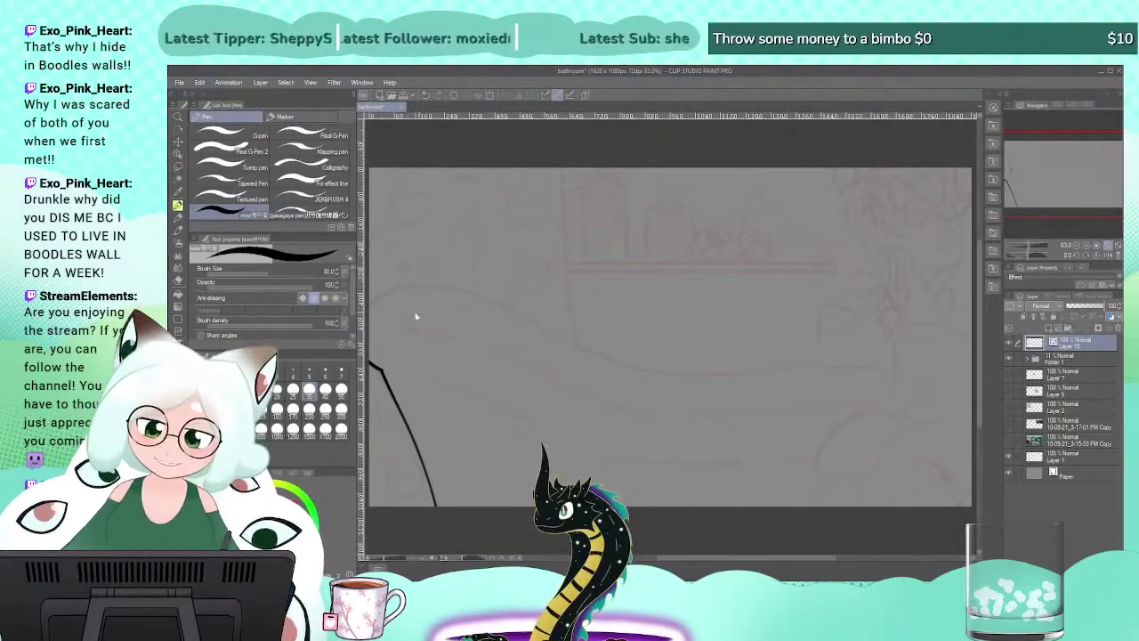
key("ctrl+z")
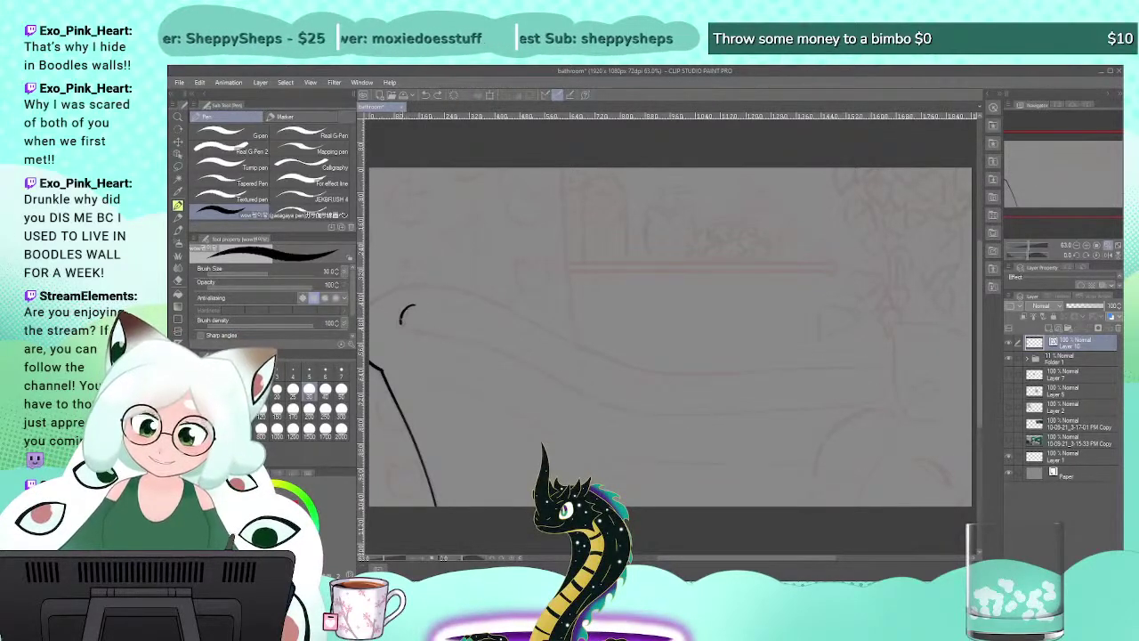
mouse_move(401, 324)
left_mouse_down()
mouse_move(656, 412)
mouse_move(893, 397)
left_mouse_up()
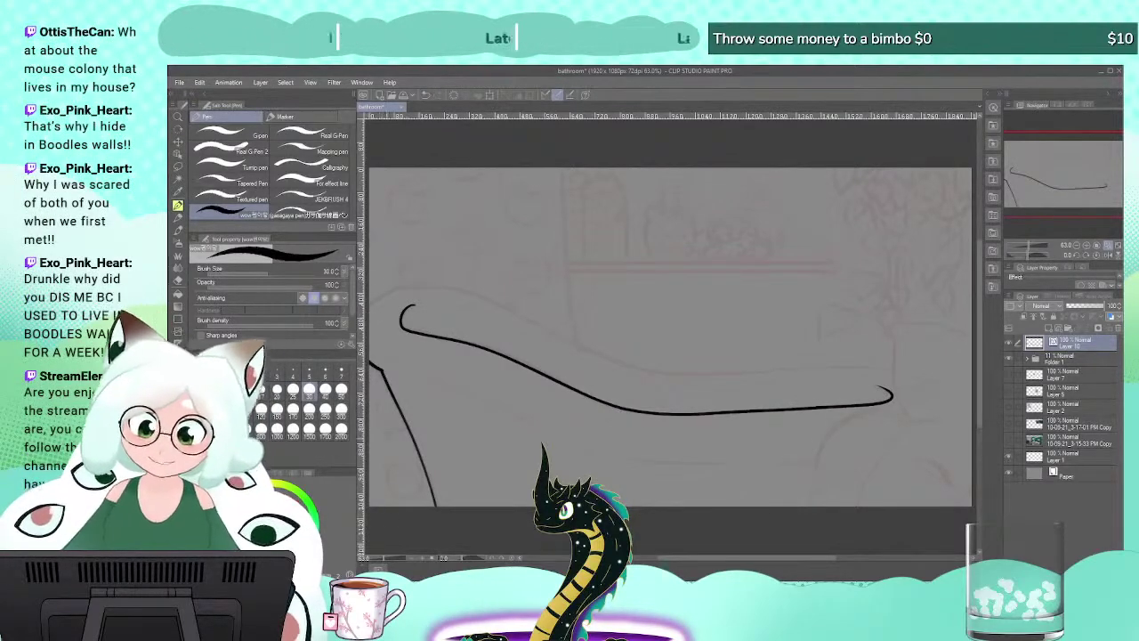
key("ctrl+z")
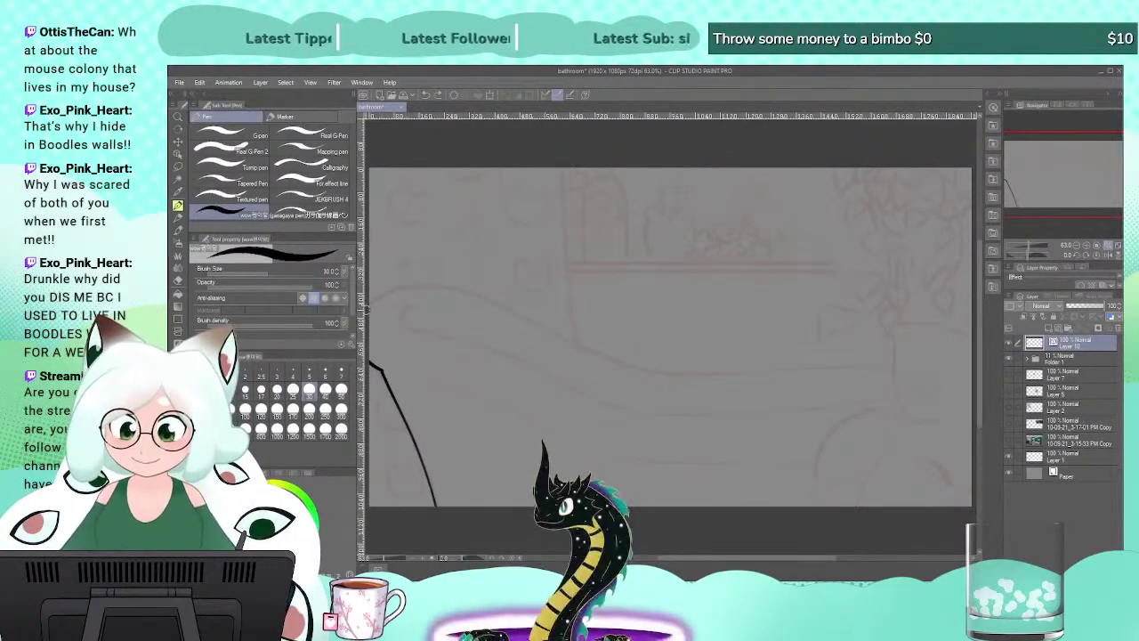
mouse_move(364, 308)
left_mouse_down()
mouse_move(432, 280)
mouse_move(472, 285)
left_mouse_up()
key("ctrl+z")
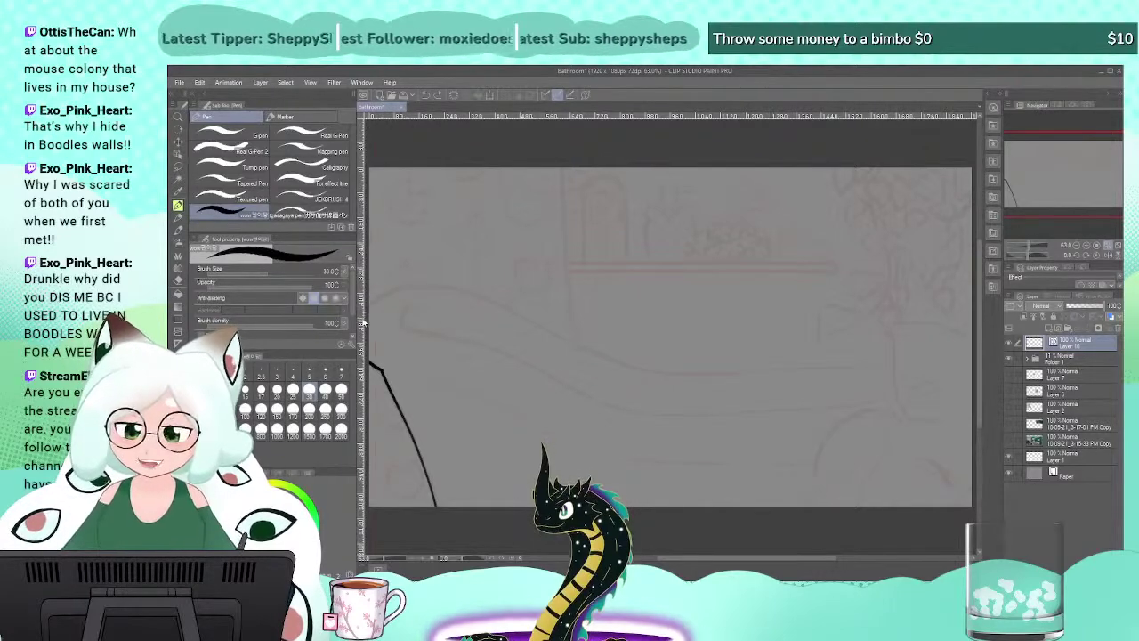
On Layer 10, ink the short curve rising from the canvas's left edge at the wavy line's start, redrawing it until it follows the sketch.
left_click(1079, 475)
left_click_drag(463, 559, 474, 564)
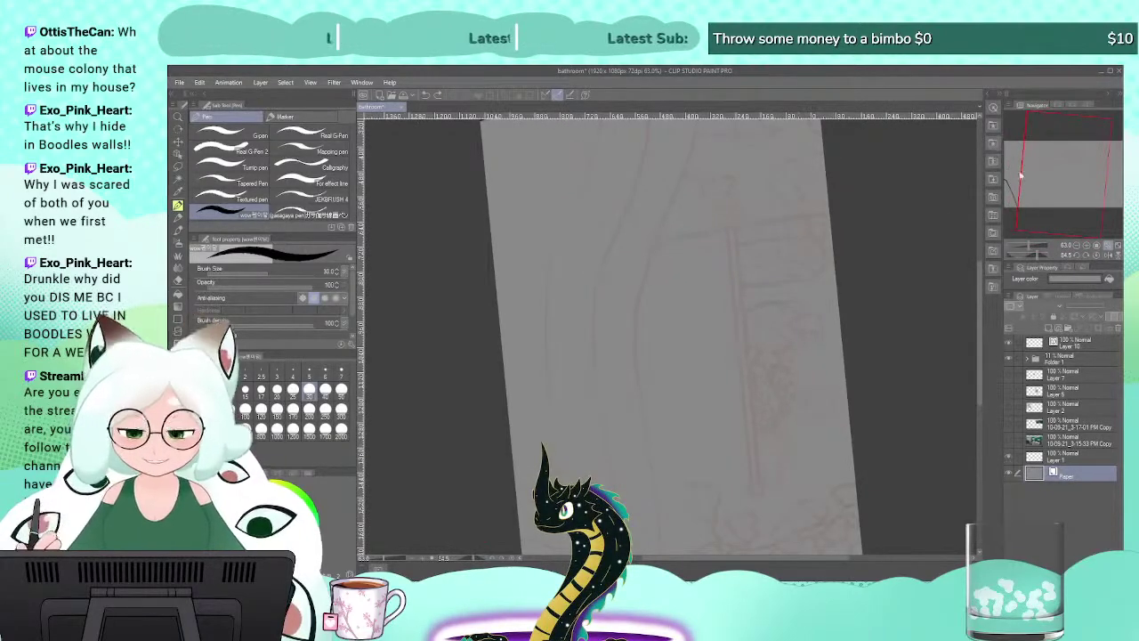
mouse_move(1021, 176)
left_mouse_down()
mouse_move(1004, 165)
mouse_move(1002, 175)
left_mouse_up()
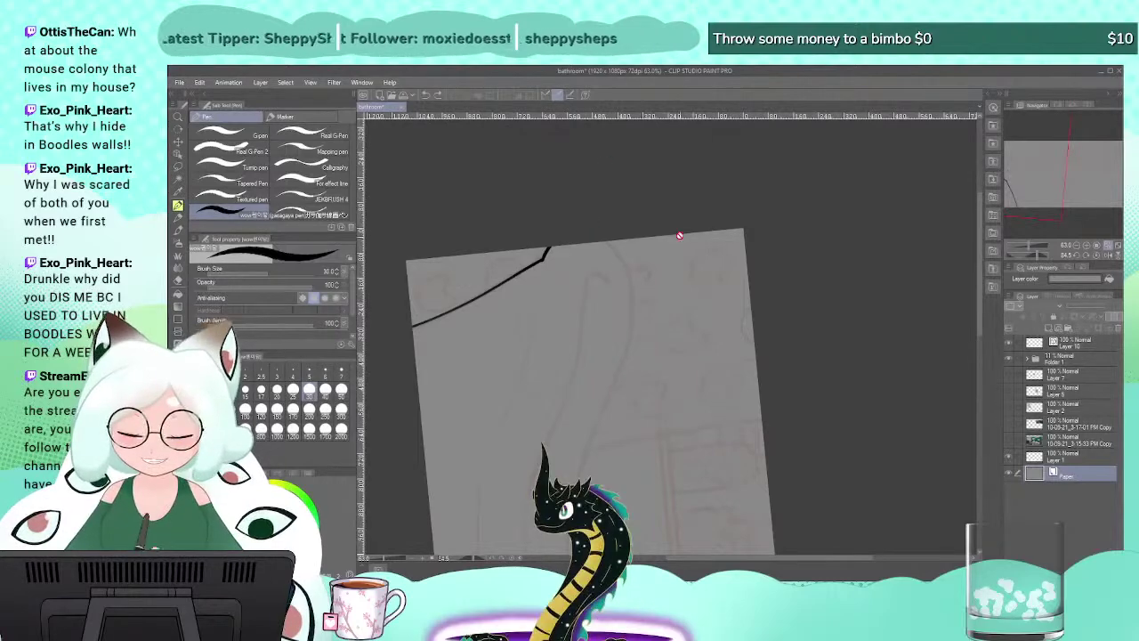
left_click(1072, 381)
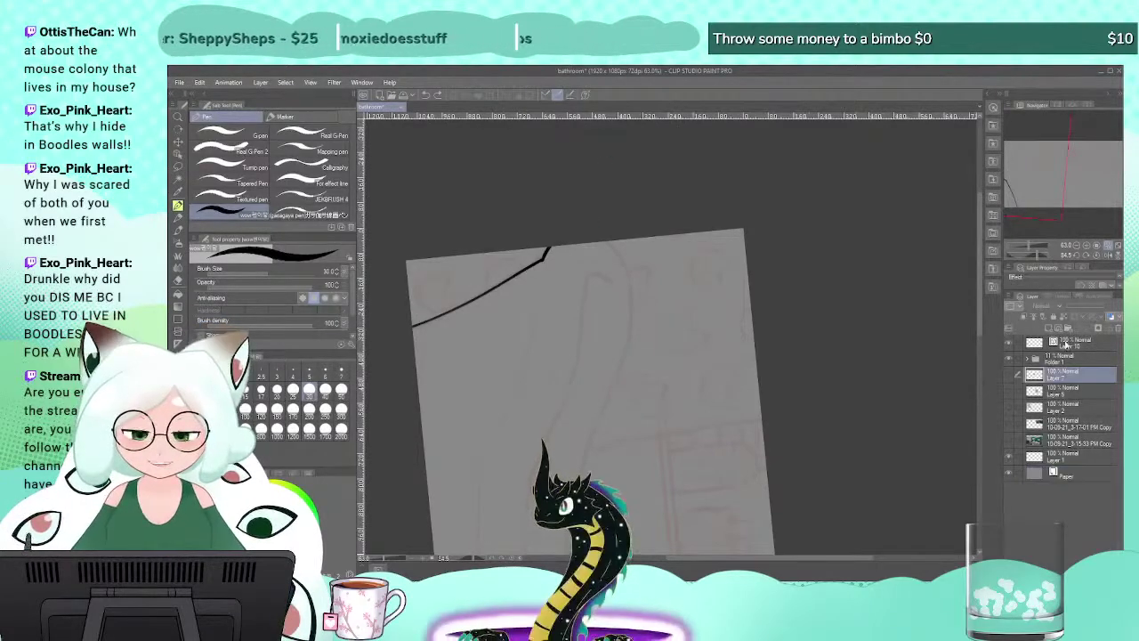
left_click(1066, 344)
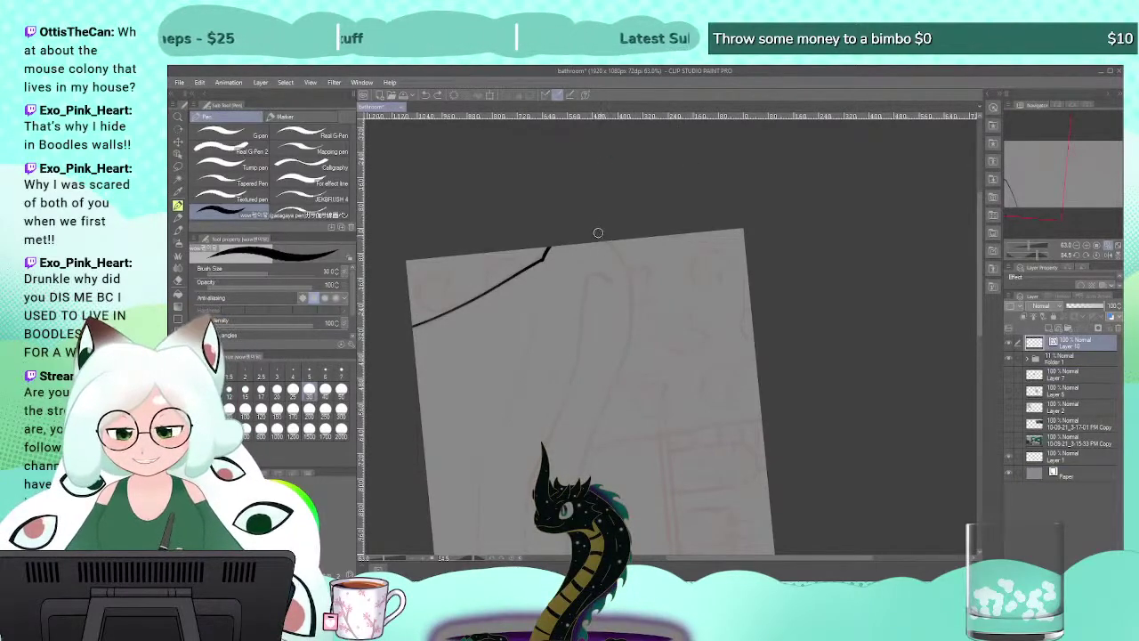
left_click_drag(621, 258, 627, 277)
key("ctrl+z")
left_click_drag(592, 229, 643, 326)
key("ctrl+z")
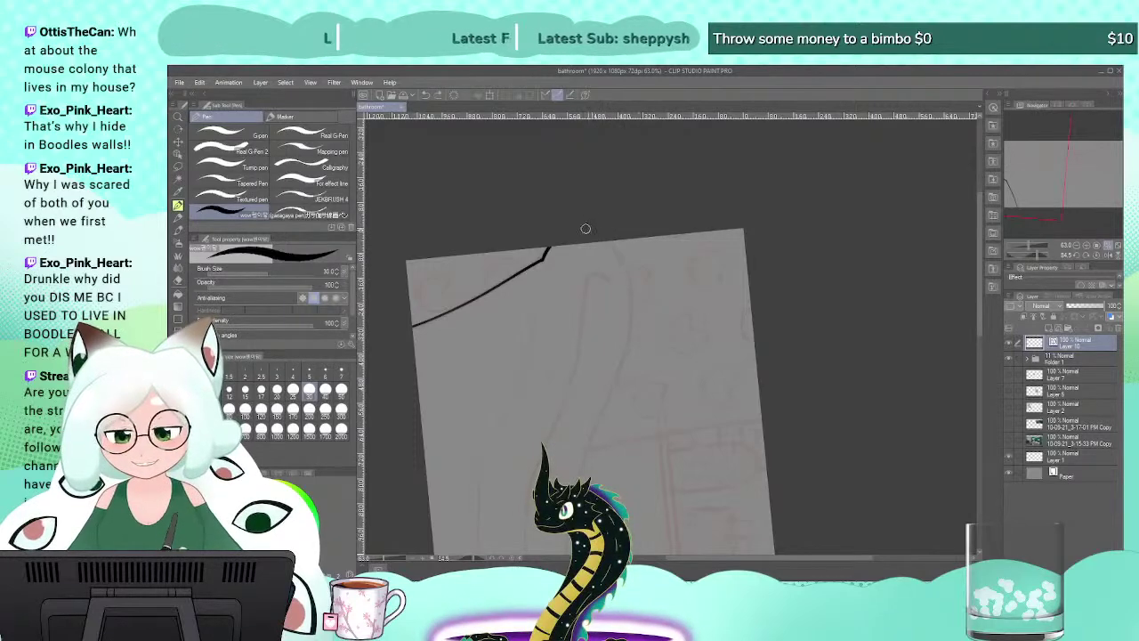
mouse_move(586, 229)
left_mouse_down()
mouse_move(619, 254)
mouse_move(647, 315)
left_mouse_up()
key("ctrl+z")
left_click_drag(605, 240, 645, 334)
key("ctrl+z")
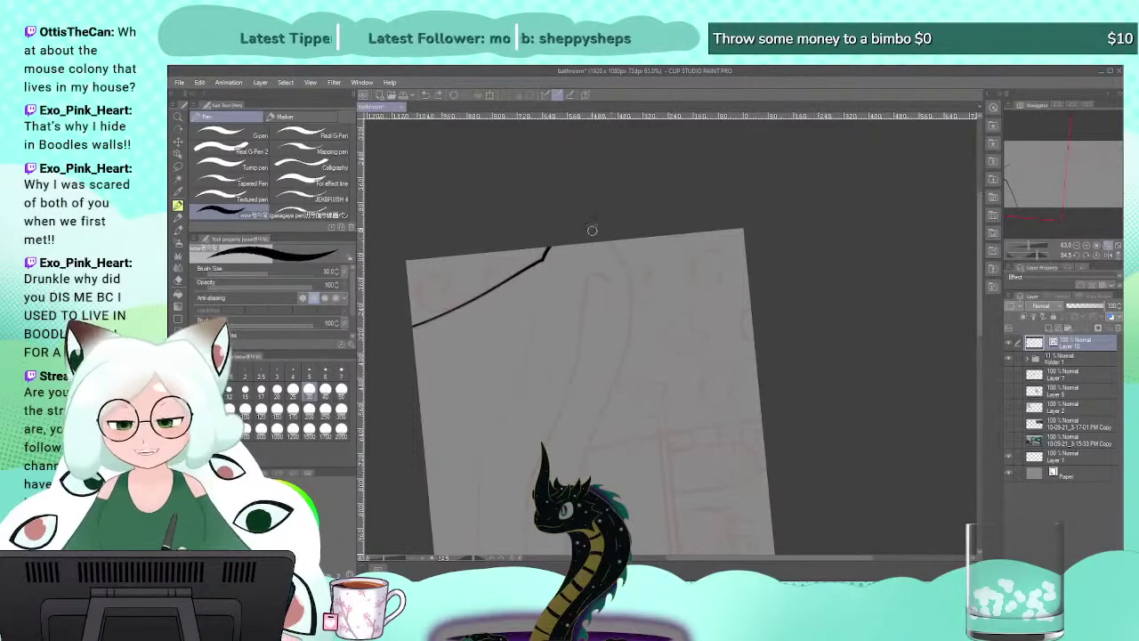
left_click_drag(605, 238, 647, 343)
key("ctrl+z")
mouse_move(606, 240)
left_mouse_down()
mouse_move(645, 354)
mouse_move(630, 349)
left_mouse_up()
left_click_drag(1040, 173, 1064, 190)
key("ctrl+z")
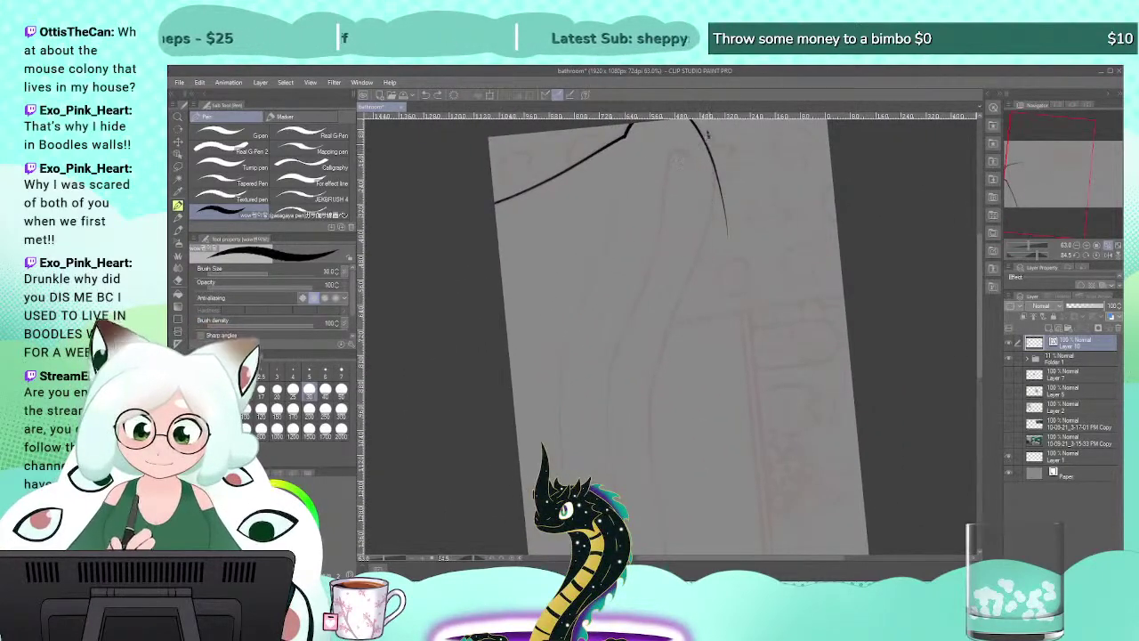
Ink the long downward slope of the wavy sketch line from the first curve's crest, redrawing the stroke once.
mouse_move(710, 163)
left_mouse_down()
mouse_move(711, 217)
mouse_move(658, 388)
left_mouse_up()
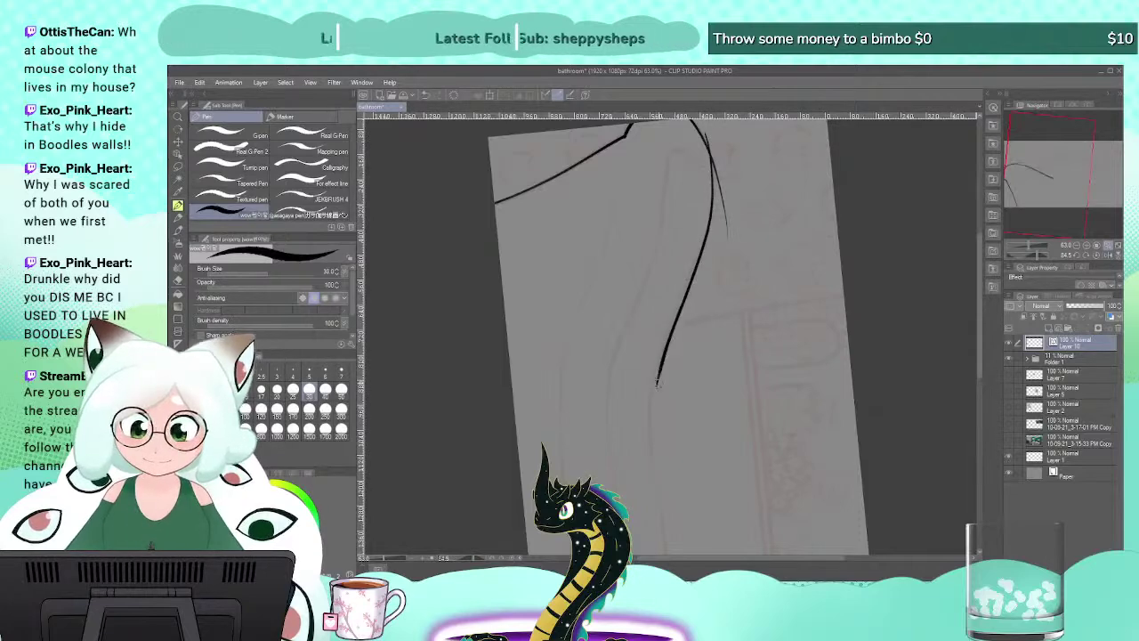
key("ctrl+z")
mouse_move(705, 132)
left_mouse_down()
mouse_move(713, 184)
mouse_move(643, 454)
left_mouse_up()
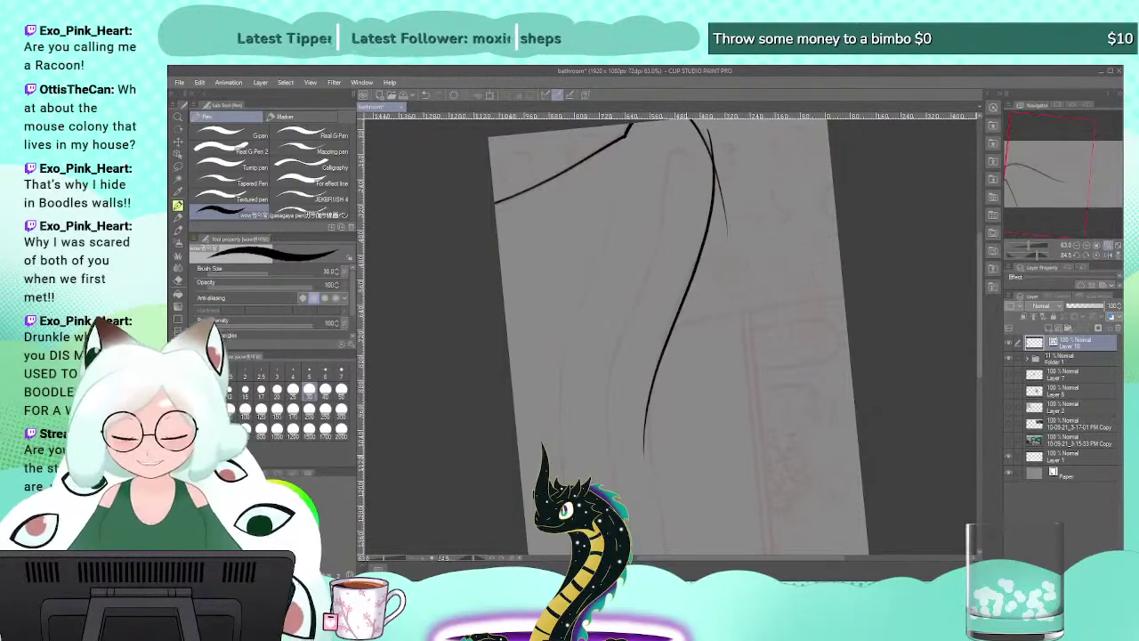
Ink the nearly level right-hand stretch of the wavy line up to where it starts to drop, redrawing it until it follows the sketch.
left_click_drag(1029, 197, 1065, 203)
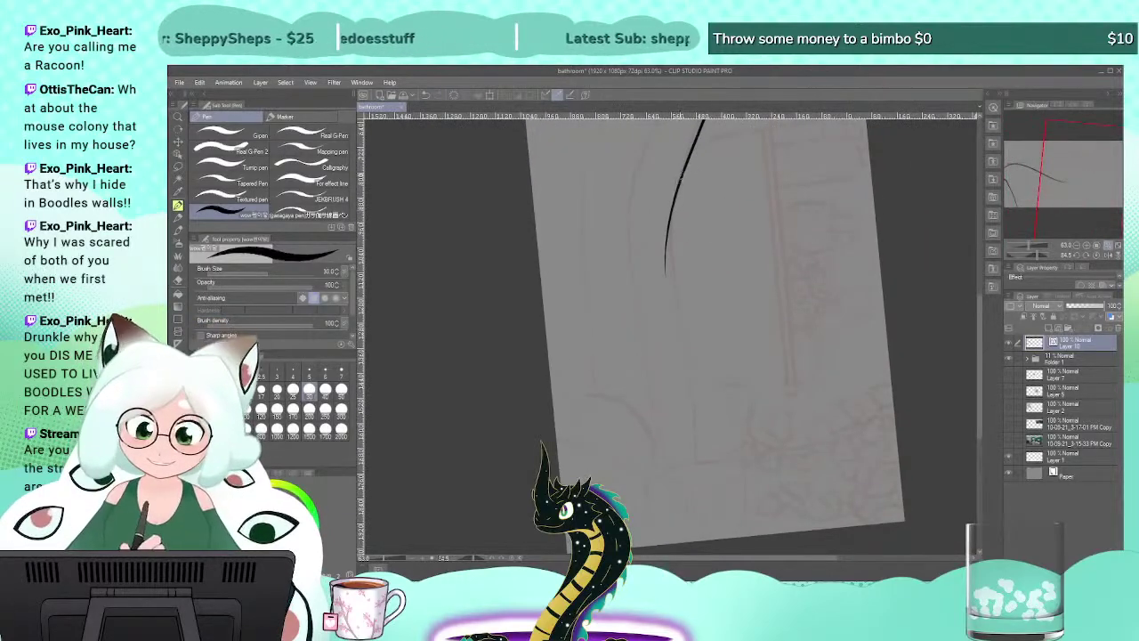
left_click_drag(683, 173, 672, 296)
key("ctrl+z")
mouse_move(680, 181)
left_mouse_down()
mouse_move(672, 288)
mouse_move(694, 439)
left_mouse_up()
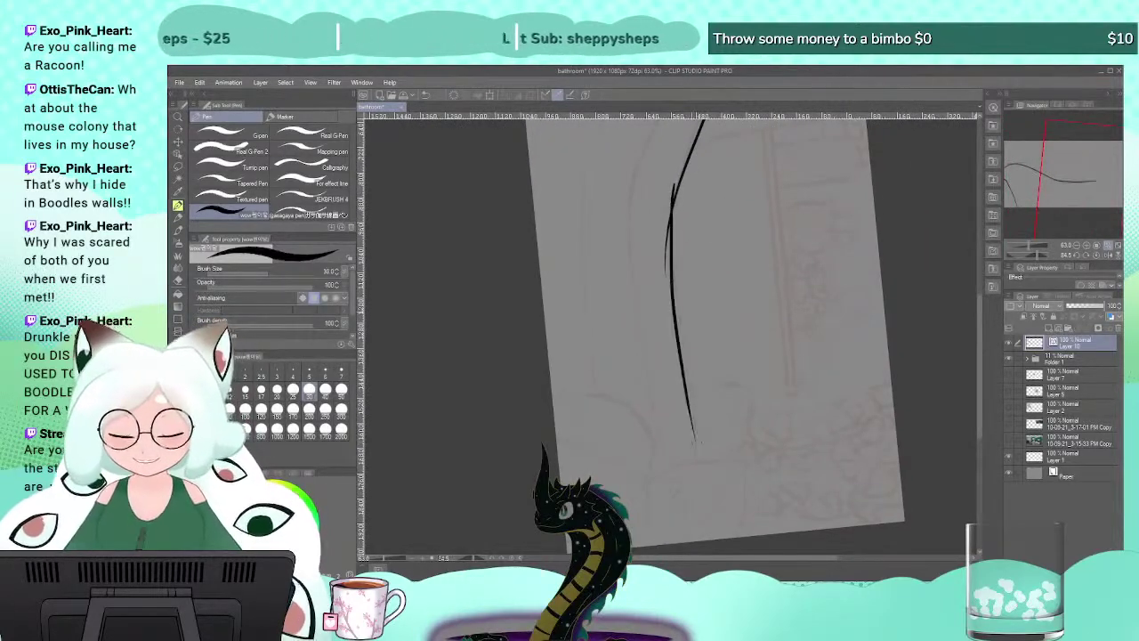
key("ctrl+z")
left_click_drag(674, 183, 685, 485)
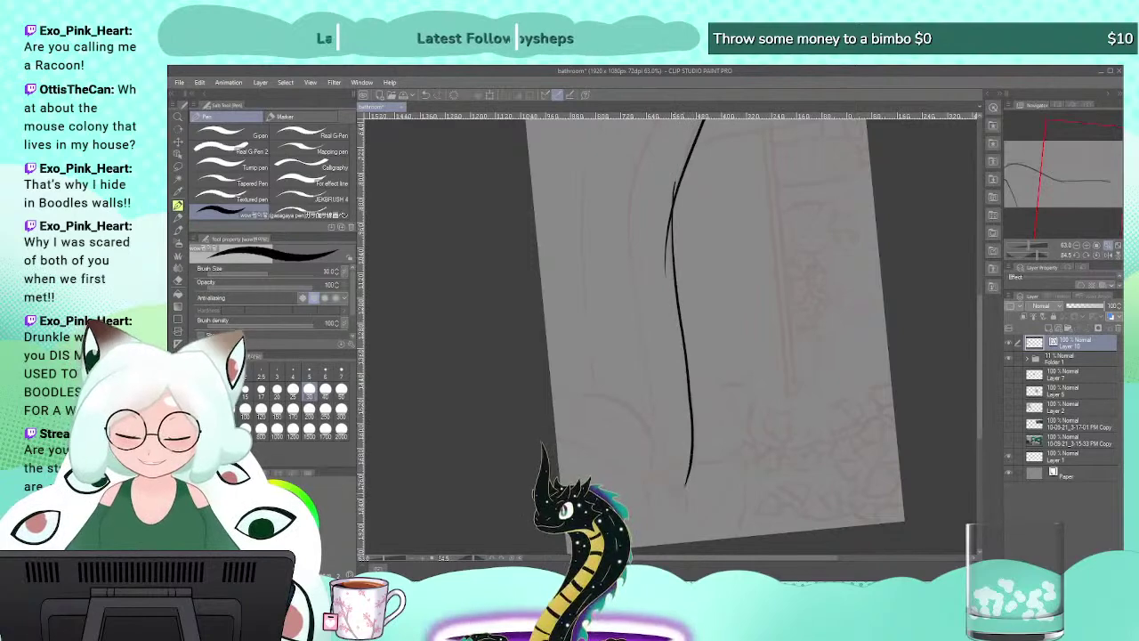
key("ctrl+z")
left_click_drag(672, 205, 696, 389)
key("ctrl+z")
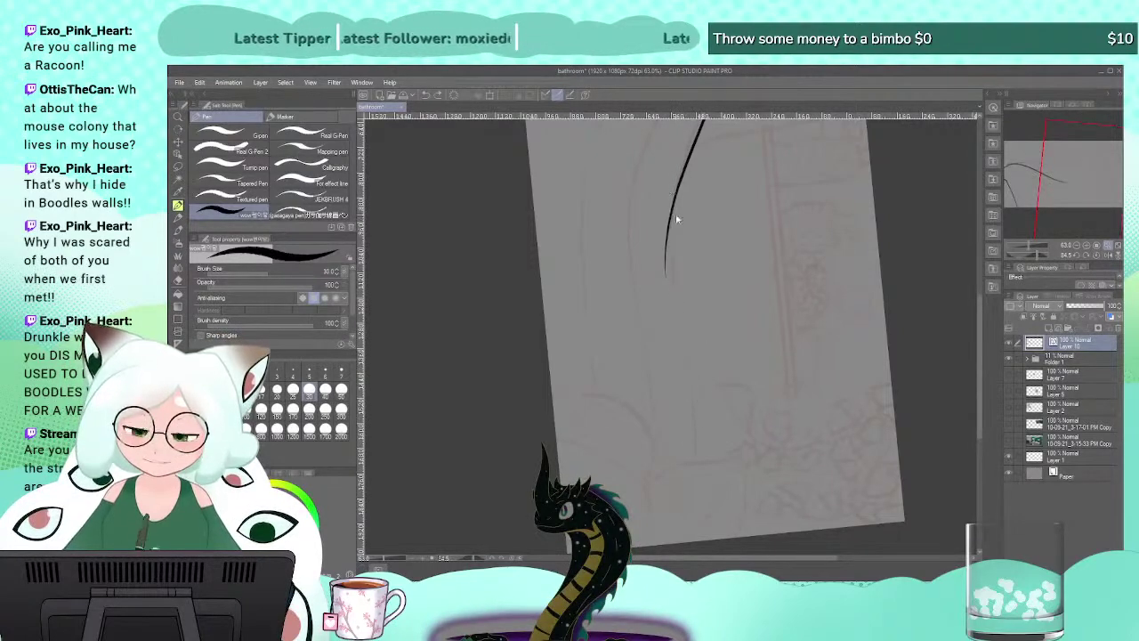
left_click_drag(676, 176, 681, 492)
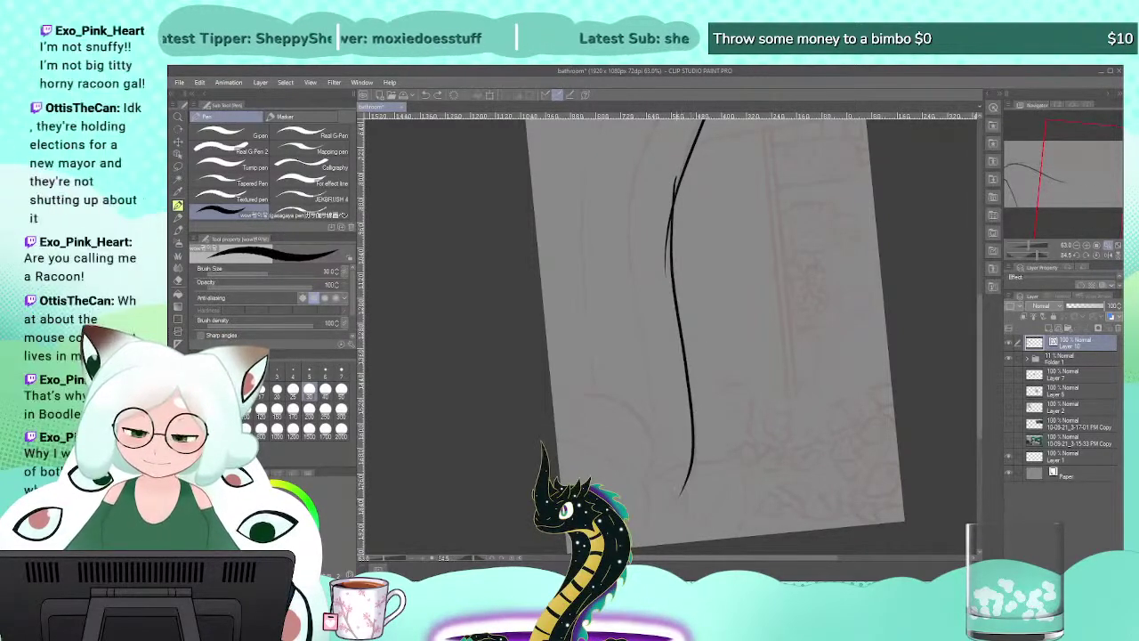
Trim the overshooting stroke ends at the wavy line's crest and middle joint with the Vector eraser.
left_click(504, 561)
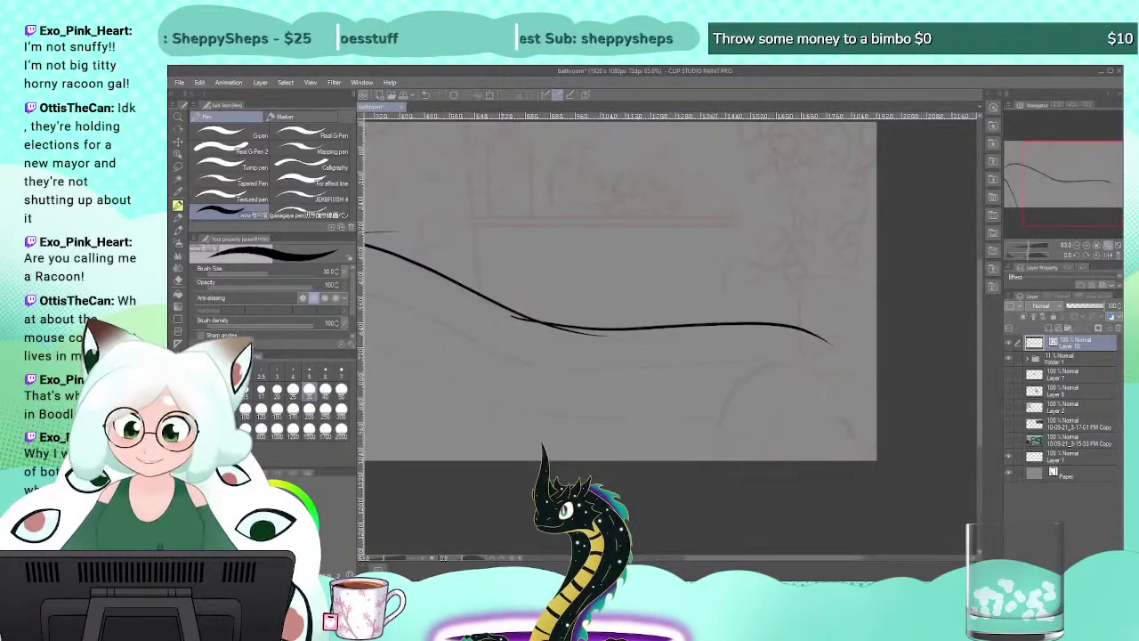
left_click(1109, 243)
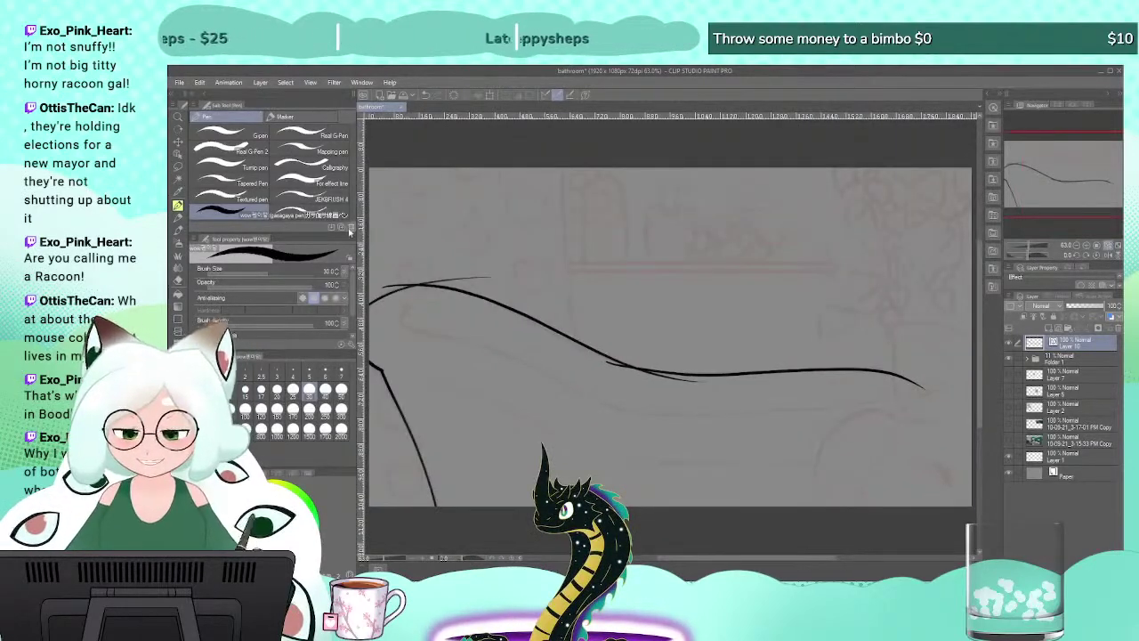
key("e")
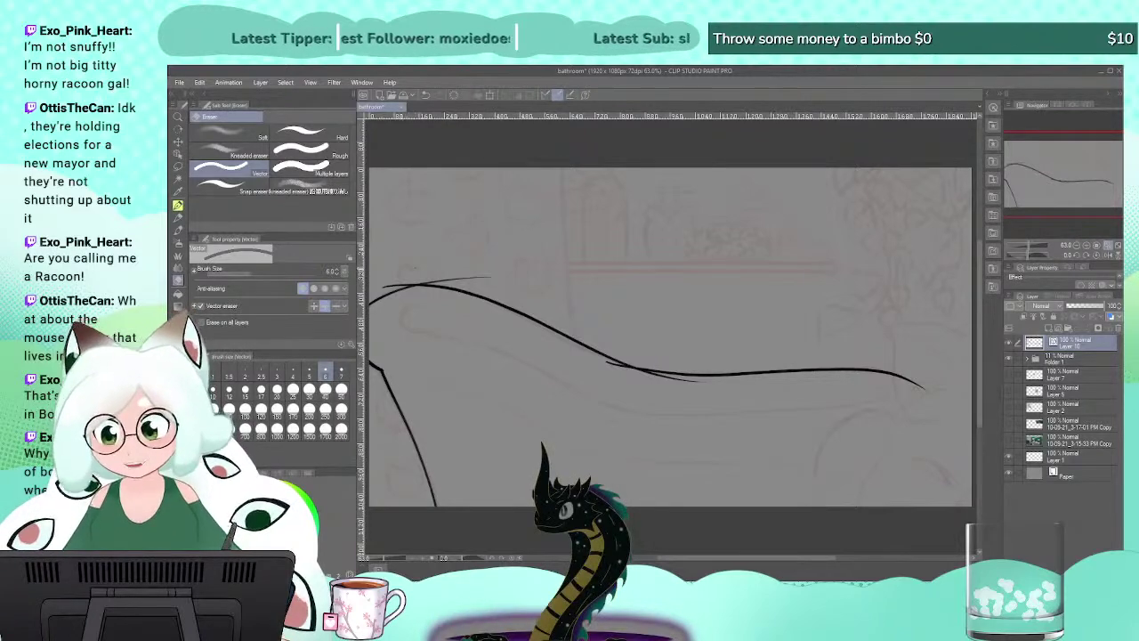
left_click(445, 281)
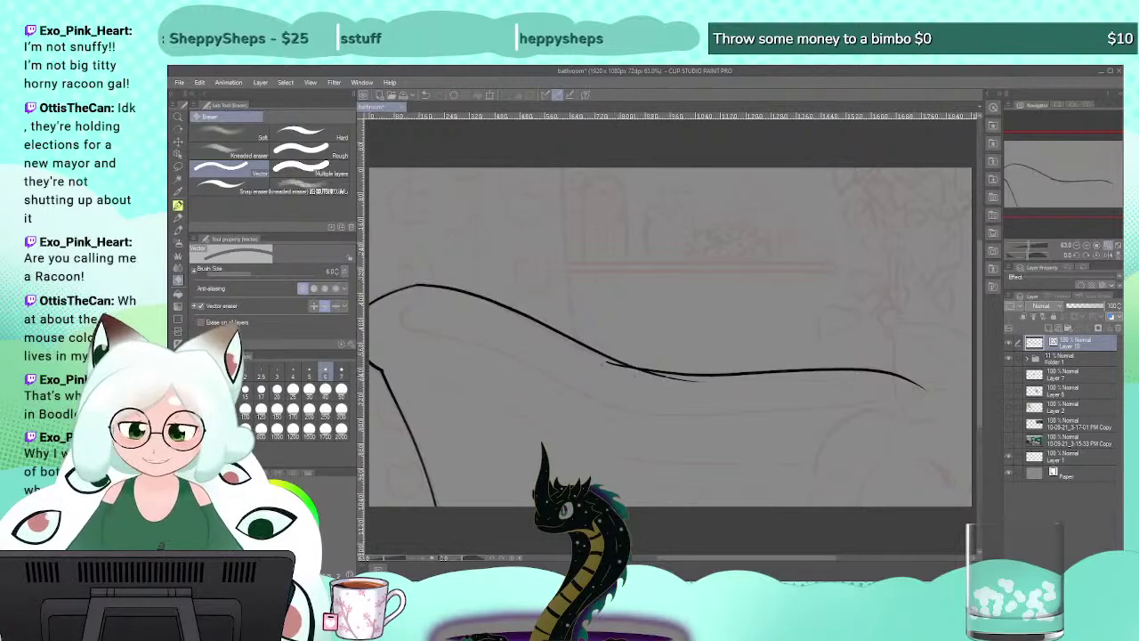
left_click(675, 379)
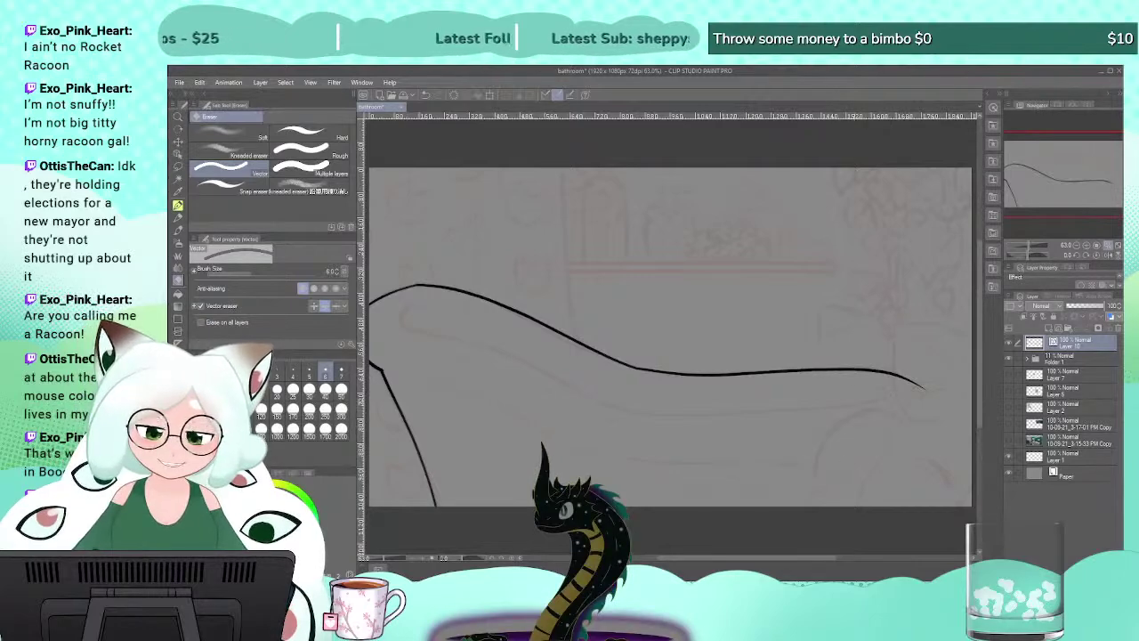
Ink the rounded curve turning down from the wavy line's right end with the gasagaya pen, redrawing it until it fits.
key("p")
left_click_drag(917, 431, 832, 453)
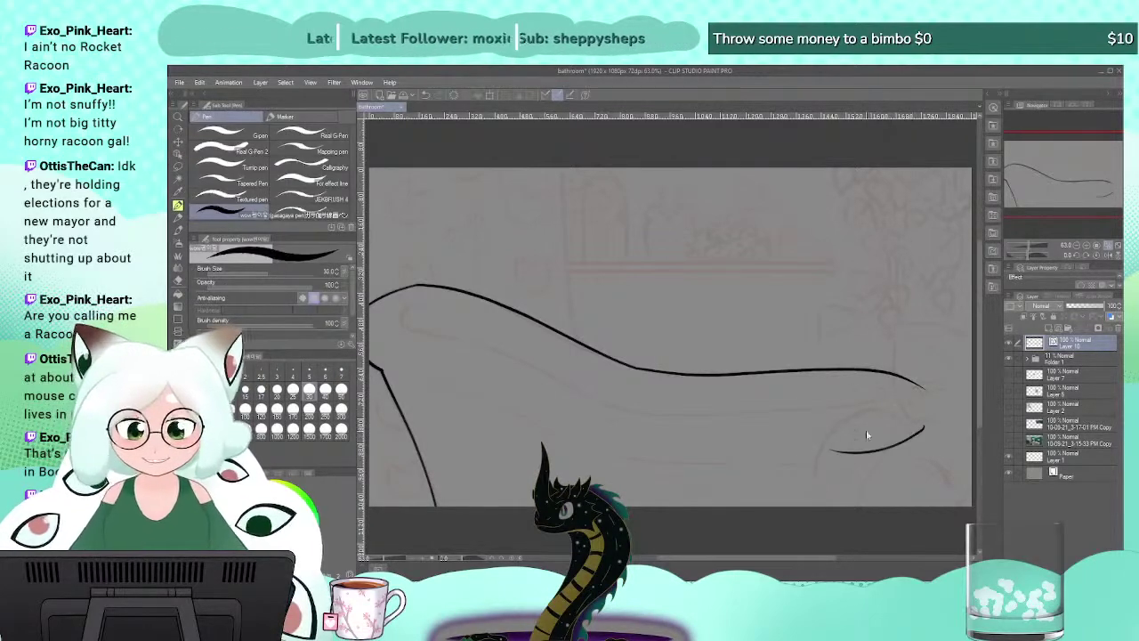
key("ctrl+z")
key("ctrl+z")
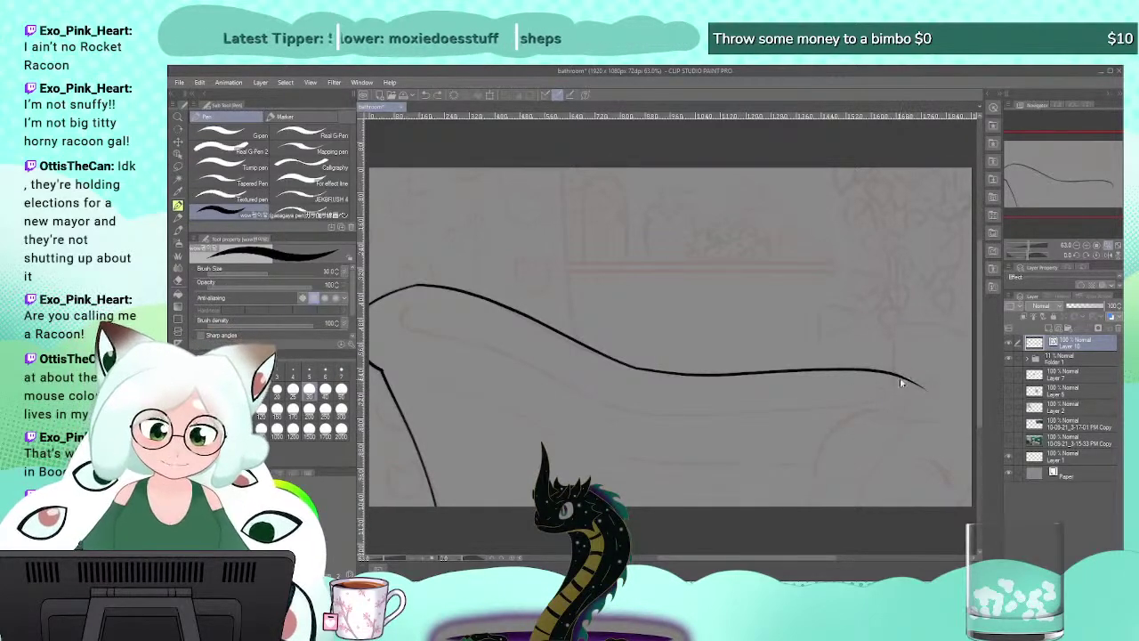
mouse_move(908, 380)
left_mouse_down()
mouse_move(932, 418)
mouse_move(914, 384)
mouse_move(928, 427)
mouse_move(920, 445)
left_mouse_up()
key("ctrl+z")
key("ctrl+z")
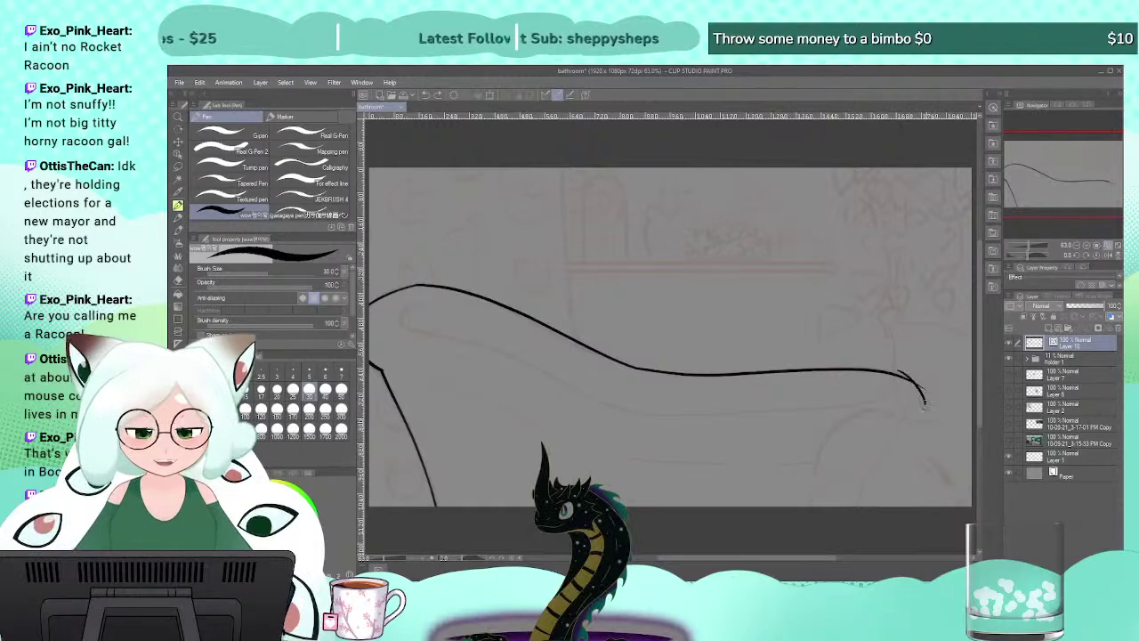
left_click_drag(923, 403, 926, 436)
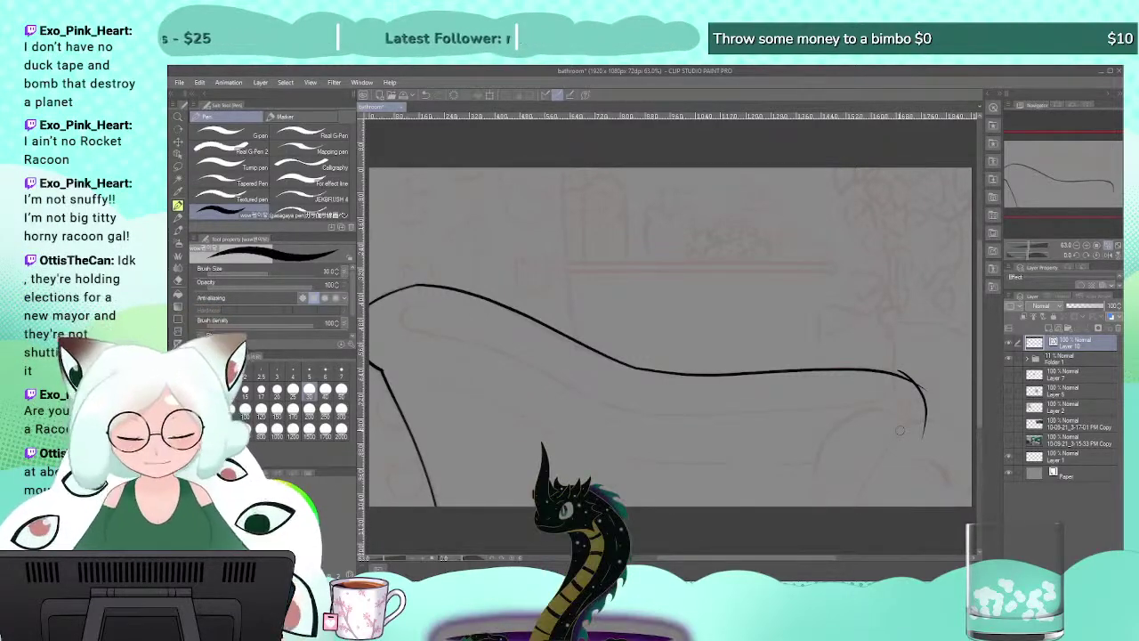
Ink the short inward curve under the rounded right end and the steep line from it to the canvas's bottom edge.
left_click_drag(1026, 186, 1023, 186)
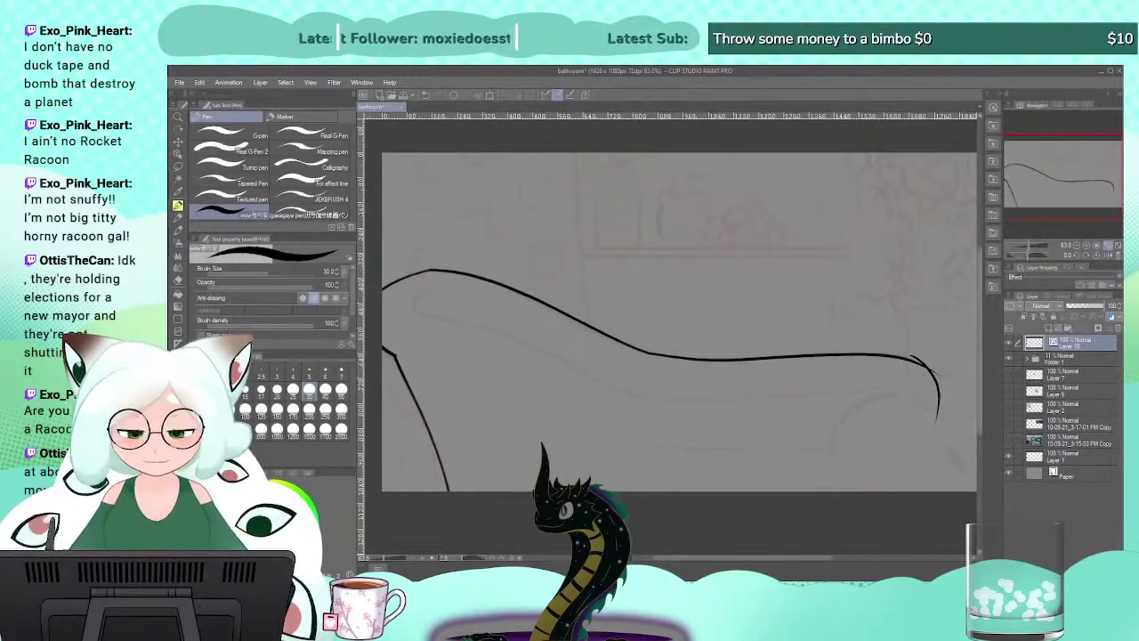
mouse_move(941, 404)
left_mouse_down()
mouse_move(889, 447)
mouse_move(888, 489)
left_mouse_up()
key("ctrl+z")
key("ctrl+z")
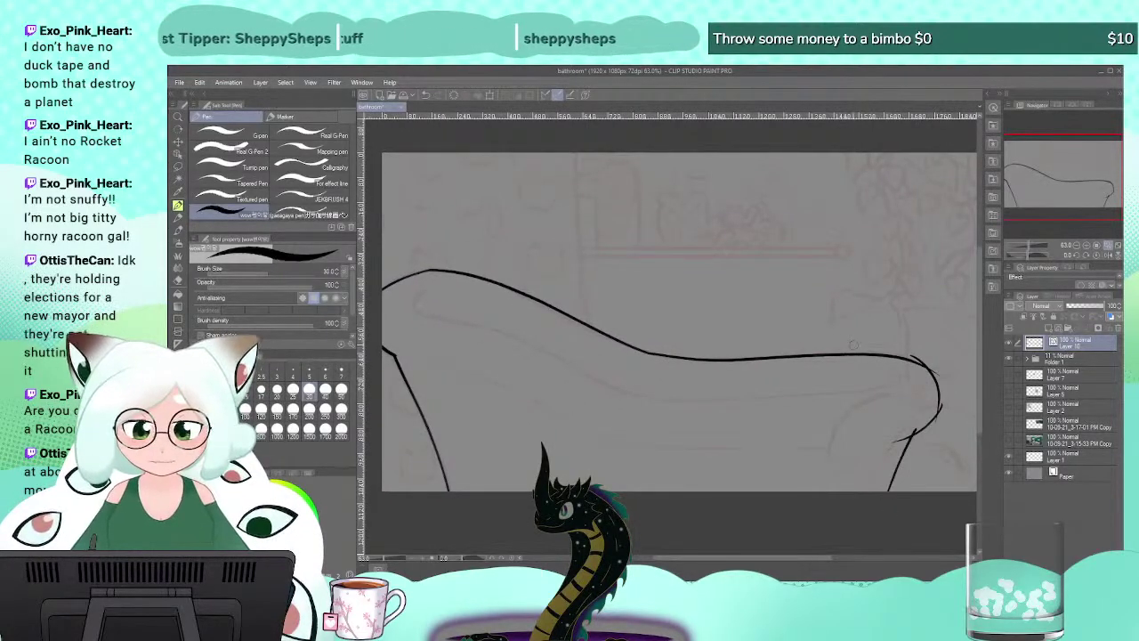
key("ctrl+z")
key("ctrl+z")
left_click_drag(920, 429, 897, 490)
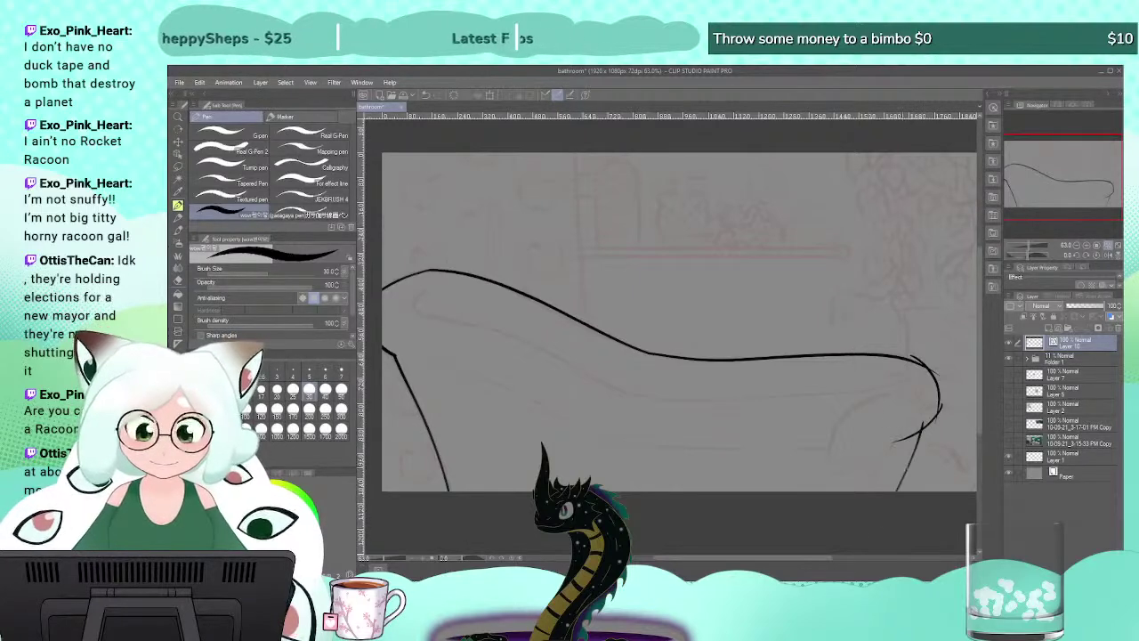
key("ctrl+z")
key("ctrl+z")
left_click_drag(922, 429, 890, 492)
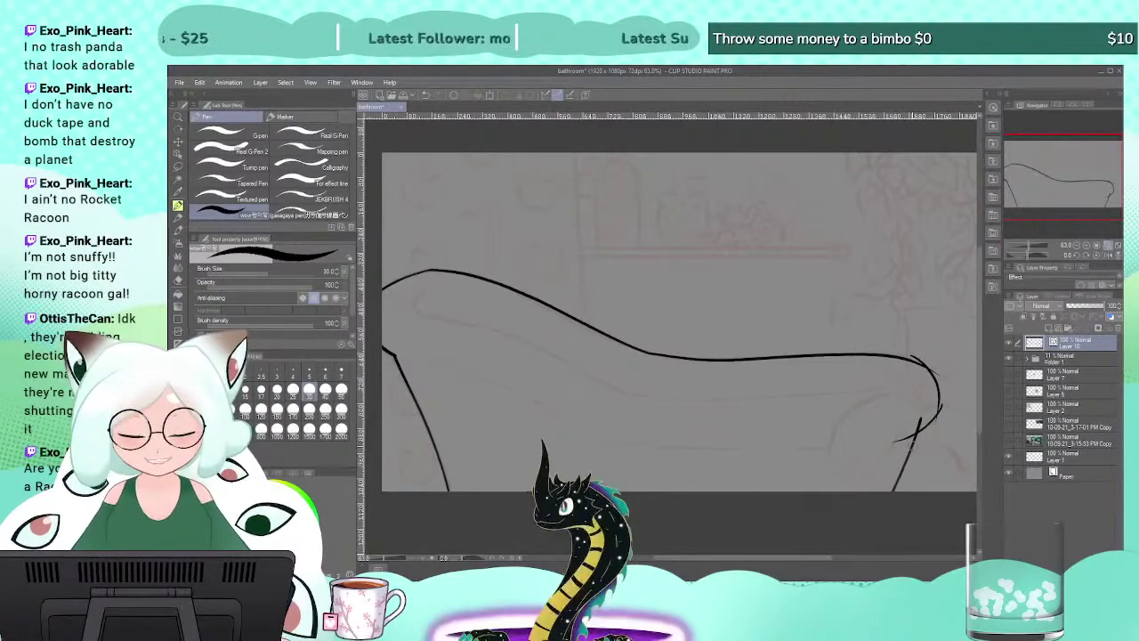
Erase the stroke overhangs at the lower corner and upper joint of the rounded right end with the Vector eraser.
key("e")
left_click_drag(924, 418, 894, 442)
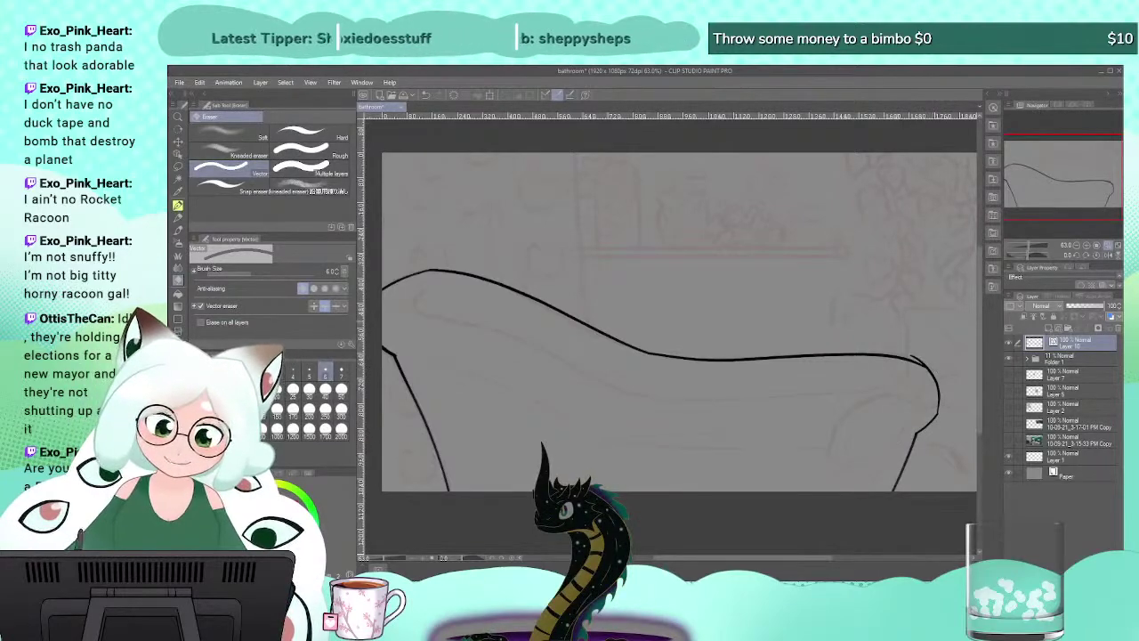
left_click_drag(918, 353, 913, 359)
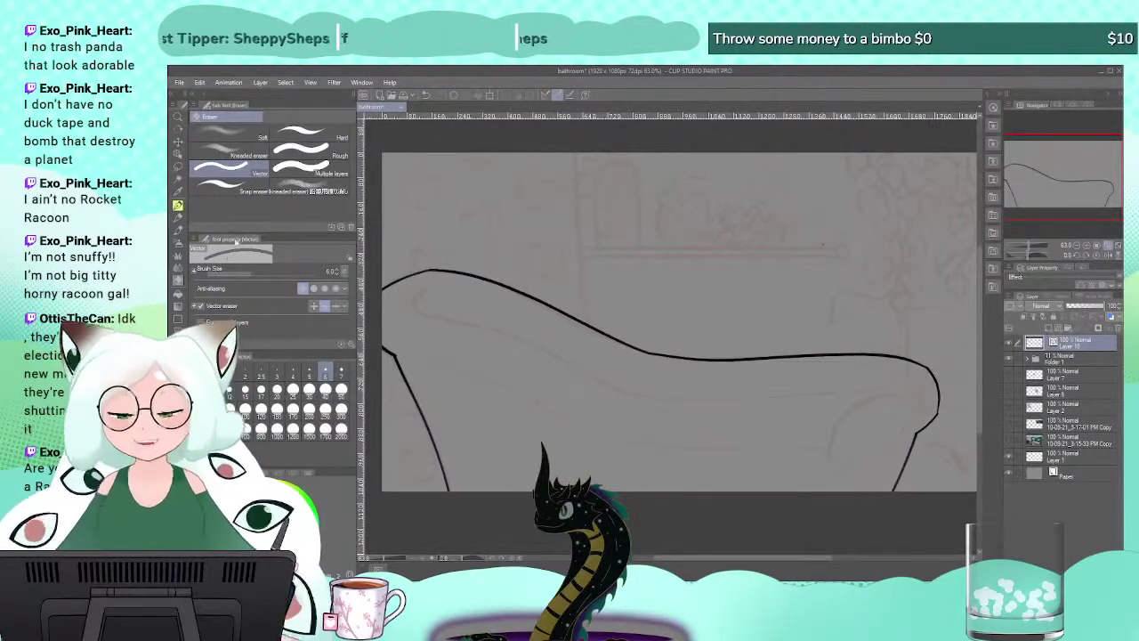
Join the ink strokes around the rounded right end with the Connect vector line tool.
left_click(178, 369)
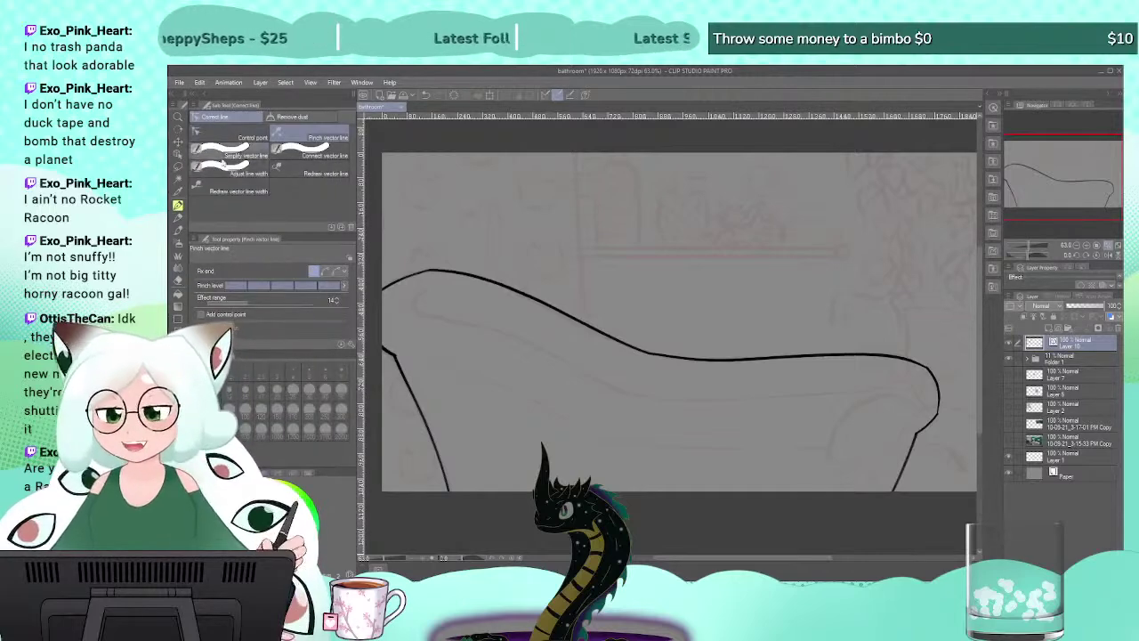
left_click(300, 154)
left_click_drag(936, 410, 934, 415)
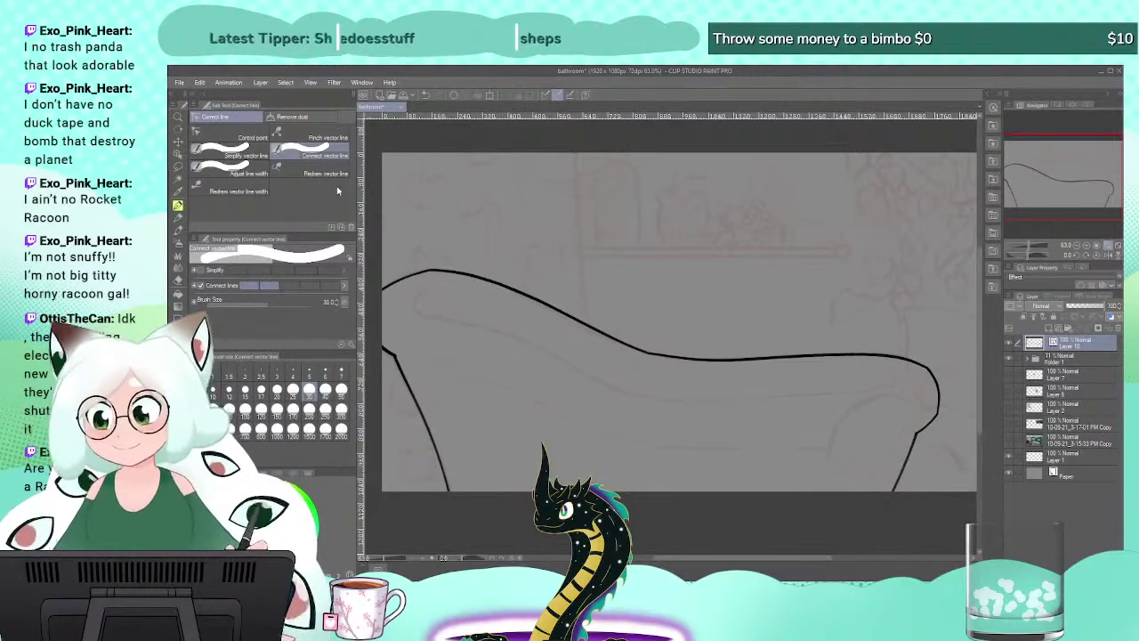
Delete the control points at the two kinks of the rounded right end and set the Control point tool to move control points.
left_click(227, 151)
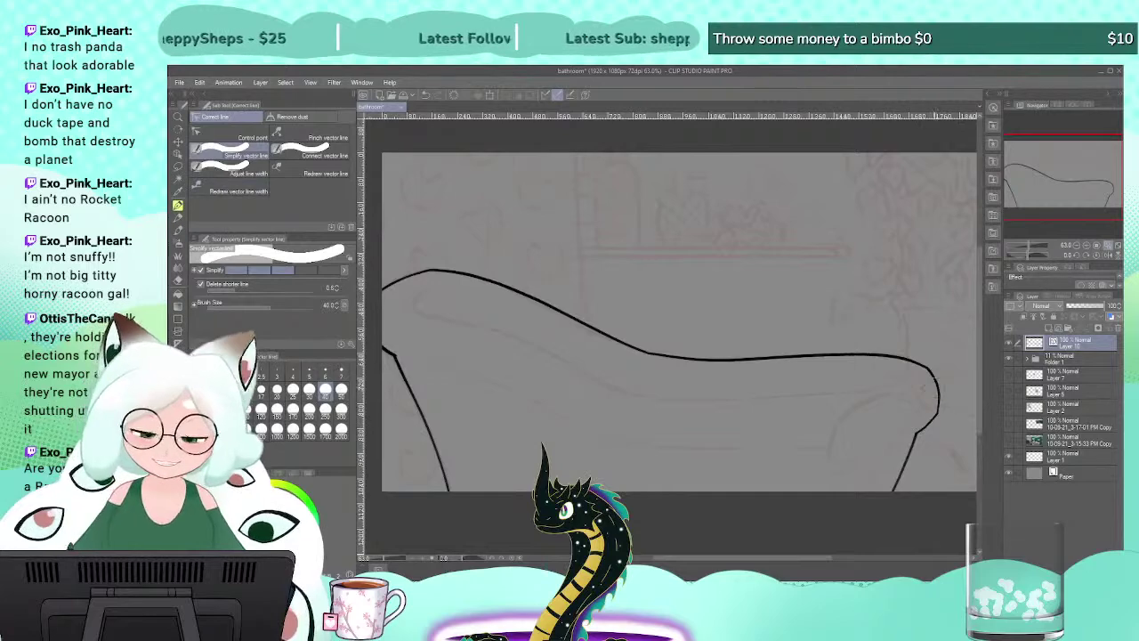
left_click(249, 137)
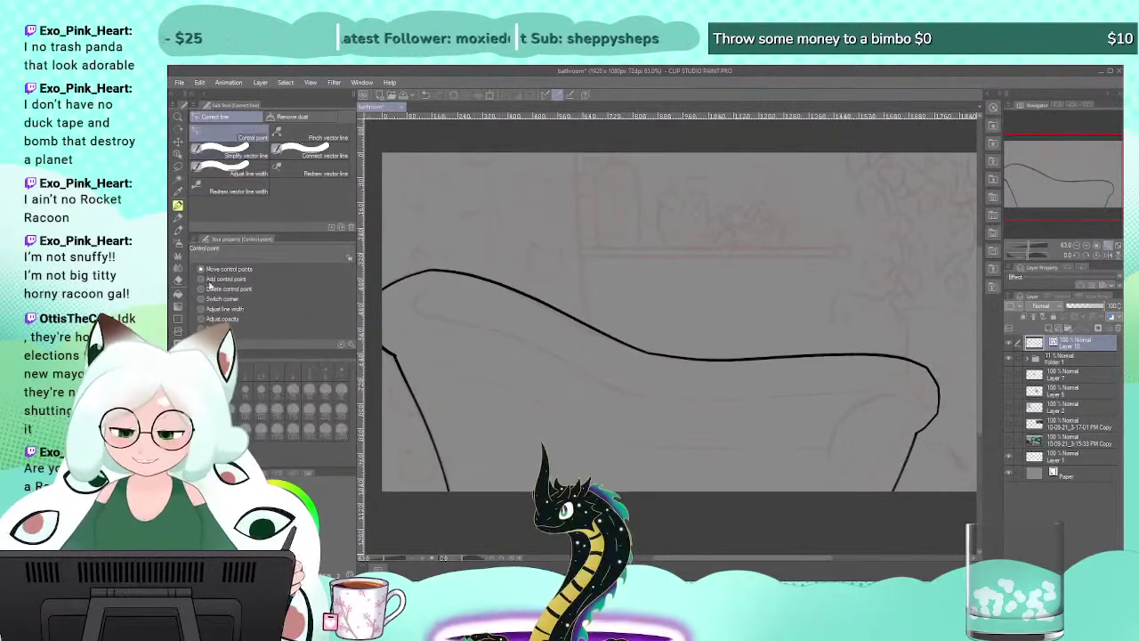
left_click(210, 288)
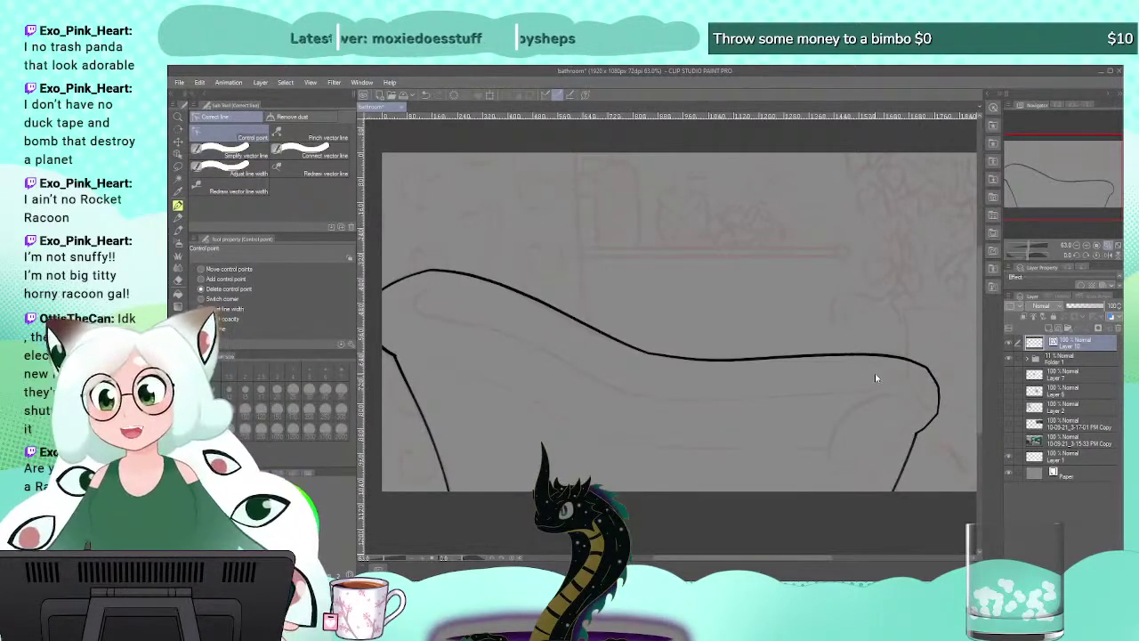
left_click(938, 410)
left_click(926, 368)
left_click(221, 268)
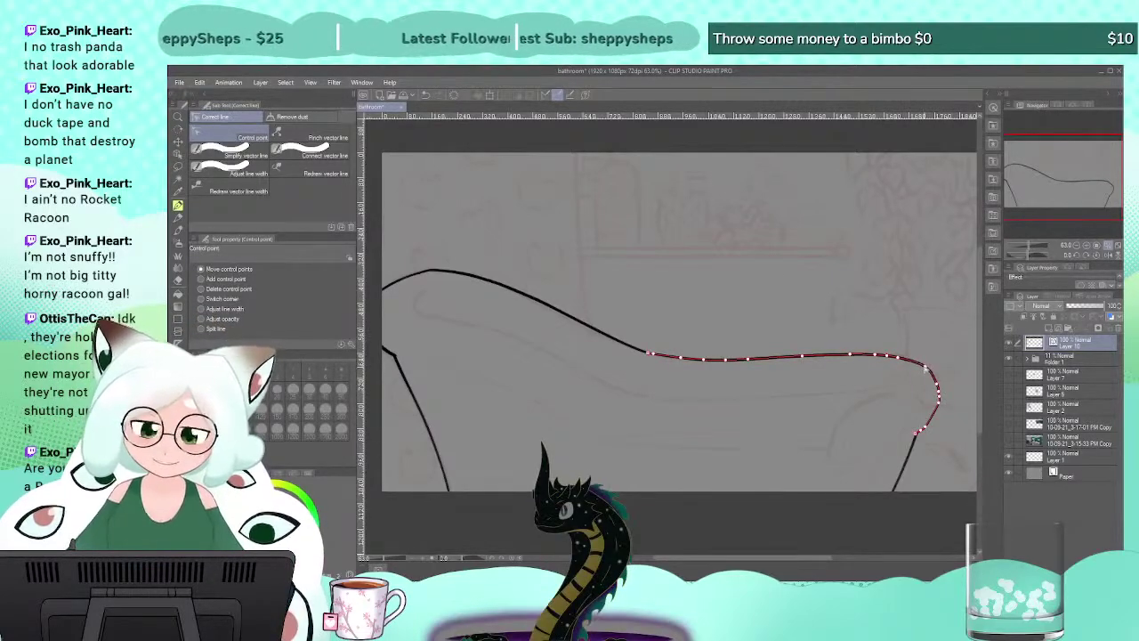
Simplify the vector line around the rounded right end with the Simplify vector line tool and return to the Control point tool.
left_click(233, 155)
mouse_move(919, 370)
left_mouse_down()
mouse_move(932, 413)
mouse_move(923, 429)
left_mouse_up()
left_click(228, 136)
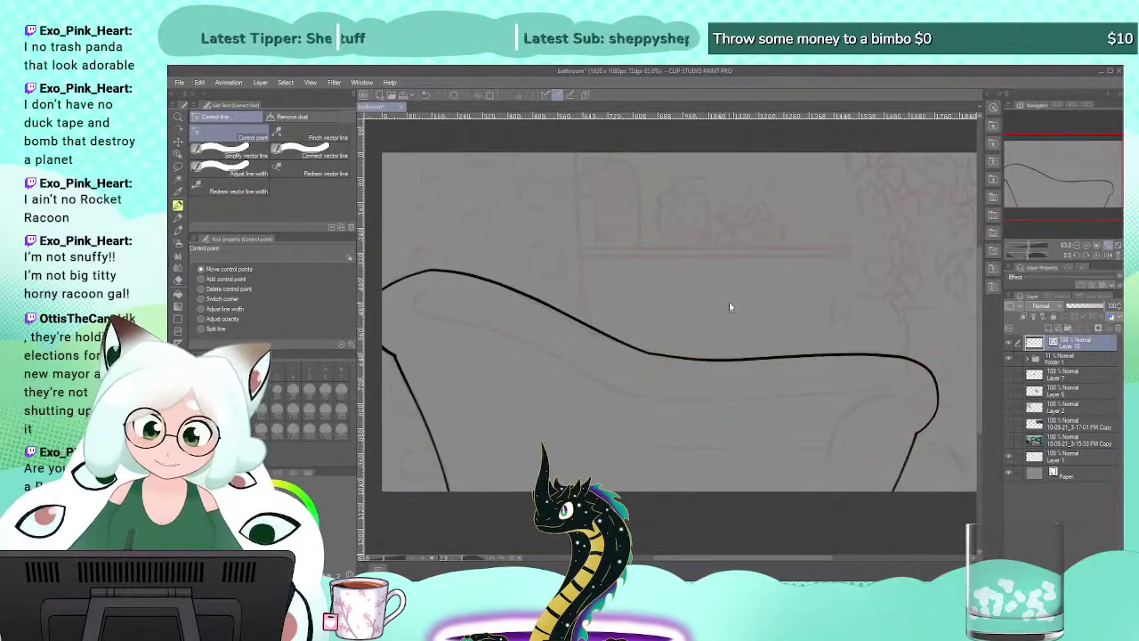
Try to ink the bathtub's inner rim with the pen, as one long curve below the upper outline with hooked ends.
left_click_drag(1029, 180, 1025, 180)
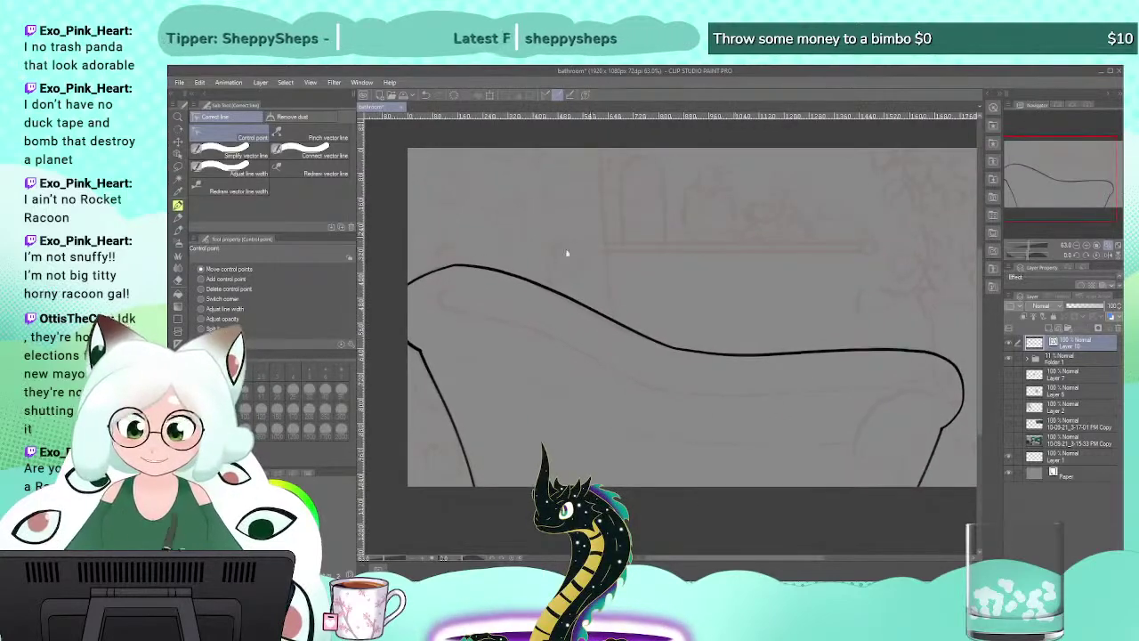
key("p")
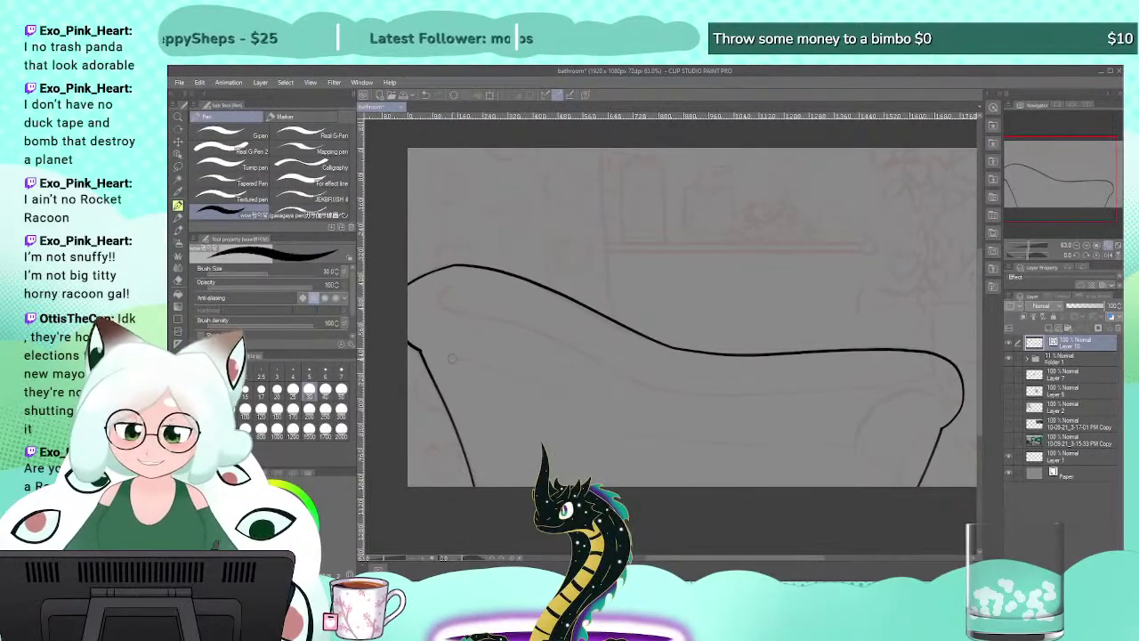
left_click_drag(423, 350, 623, 424)
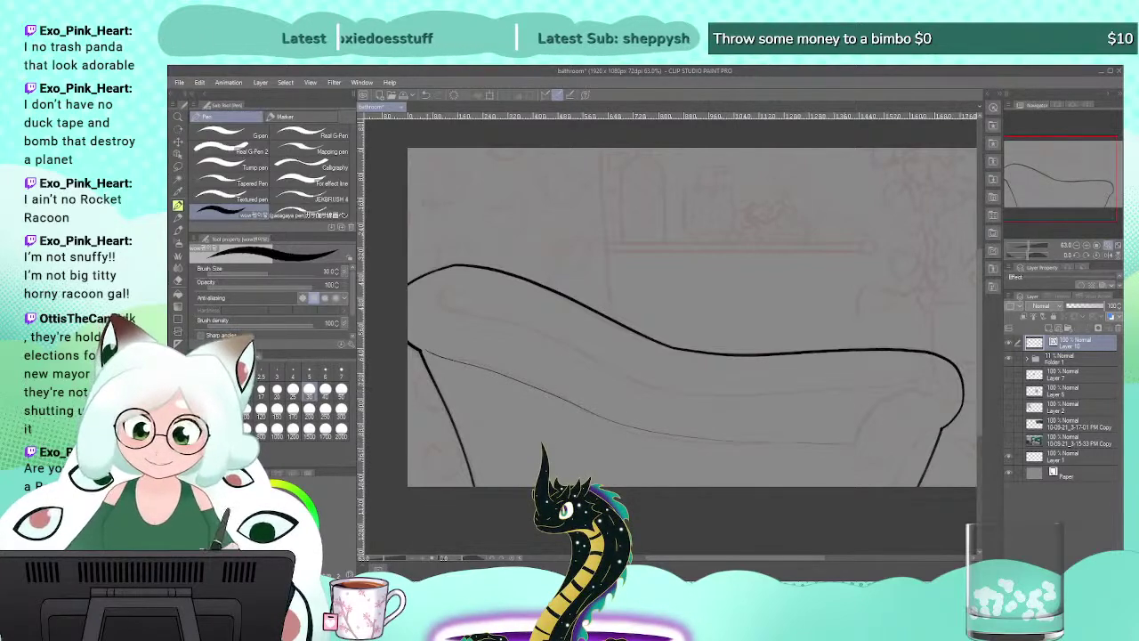
key("ctrl+z")
mouse_move(451, 288)
left_mouse_down()
mouse_move(441, 296)
mouse_move(475, 317)
mouse_move(677, 389)
mouse_move(909, 388)
mouse_move(925, 370)
left_mouse_up()
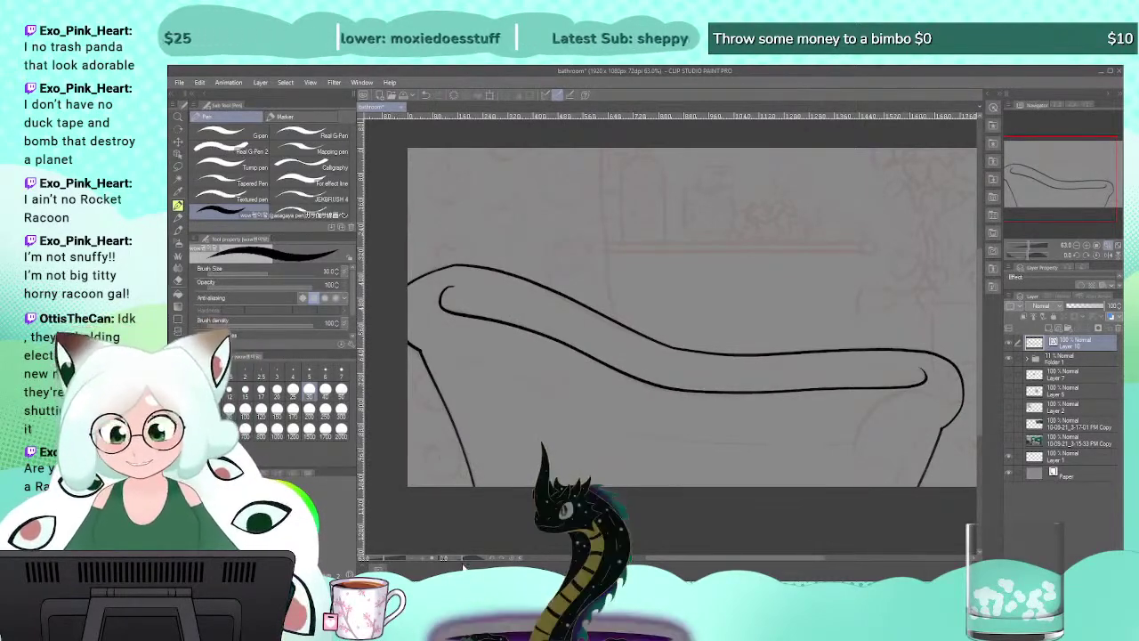
Rotate the canvas a quarter turn, zoom out to 33.3% and undo the inner rim stroke.
left_click_drag(463, 558, 475, 565)
left_click(1078, 247)
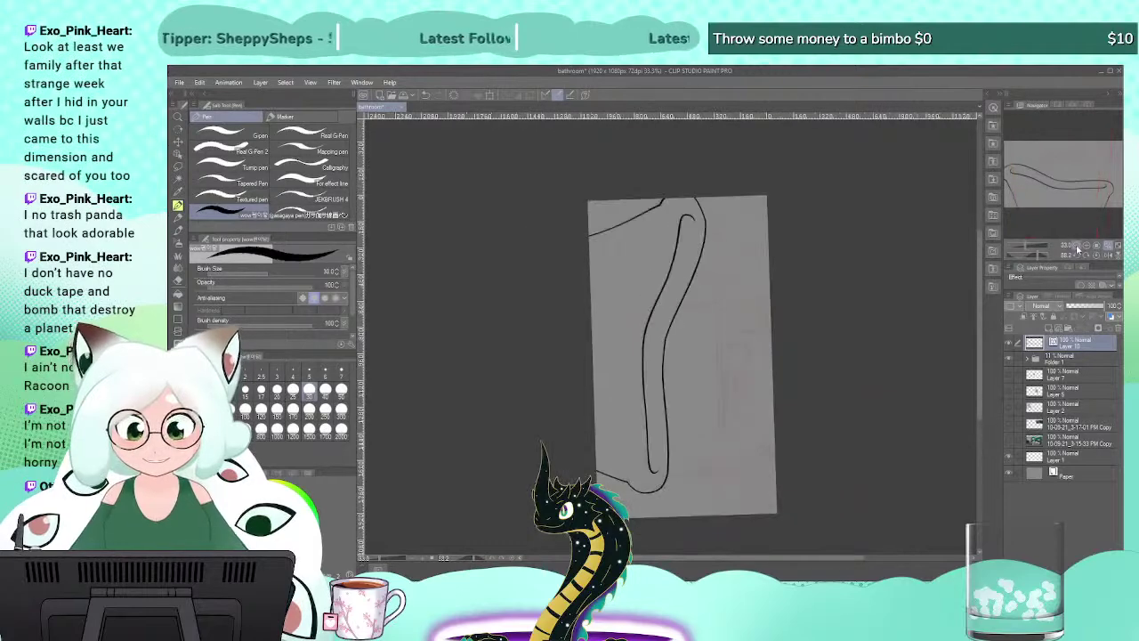
left_click(501, 560)
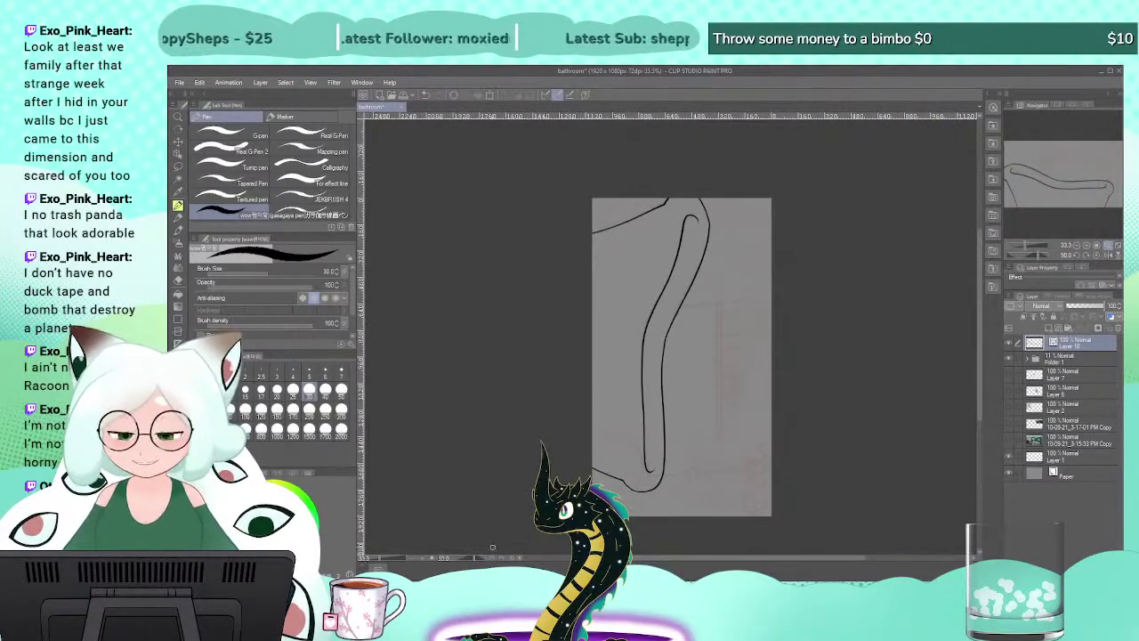
key("ctrl+z")
Try to ink the inner rim curve on the rotated canvas, undoing each trial stroke.
left_click_drag(686, 224, 693, 220)
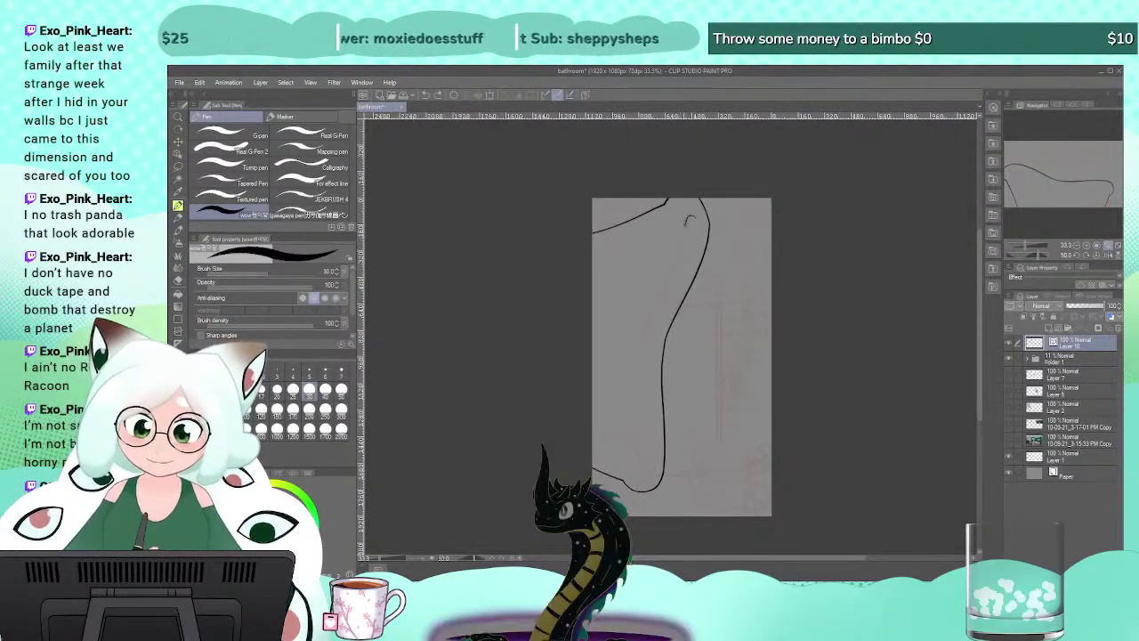
left_click_drag(675, 267, 652, 354)
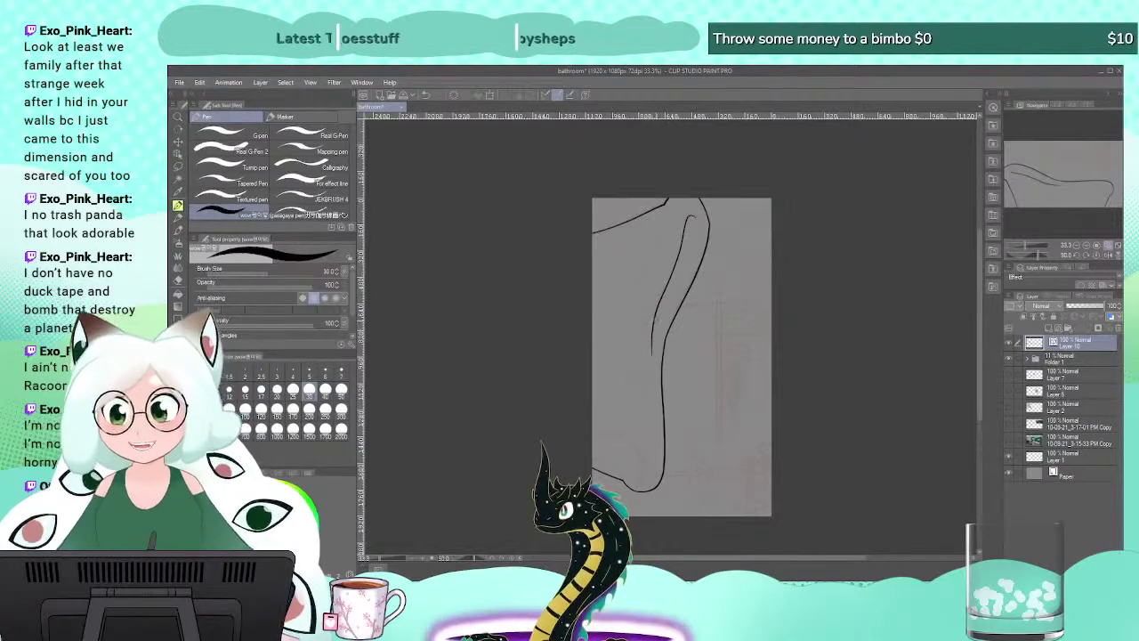
key("ctrl+z")
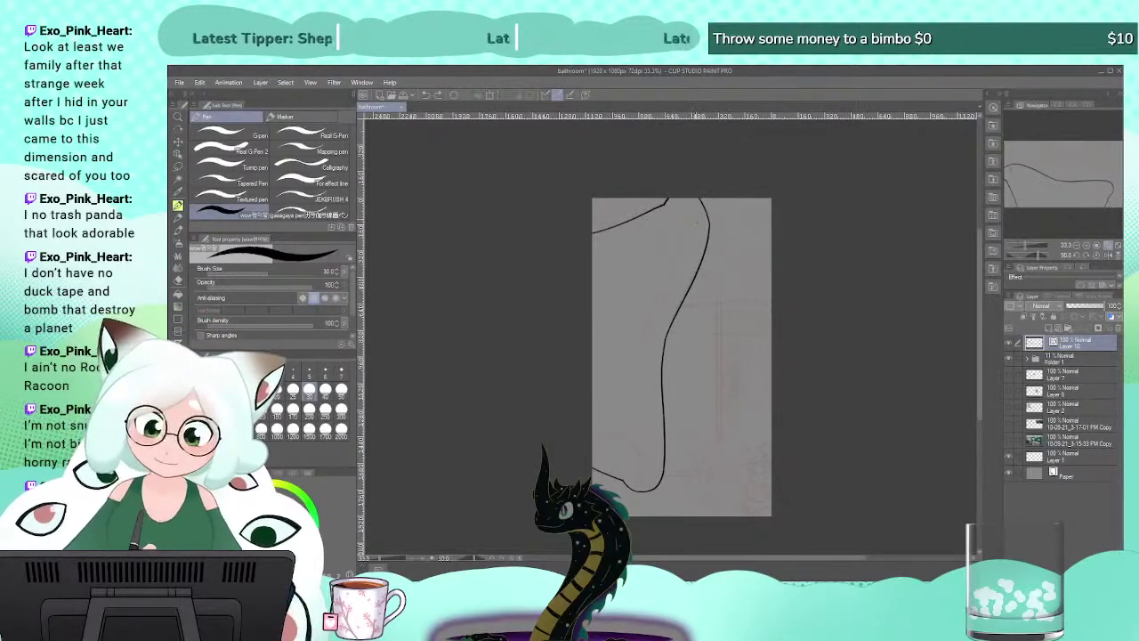
left_click_drag(679, 258, 643, 345)
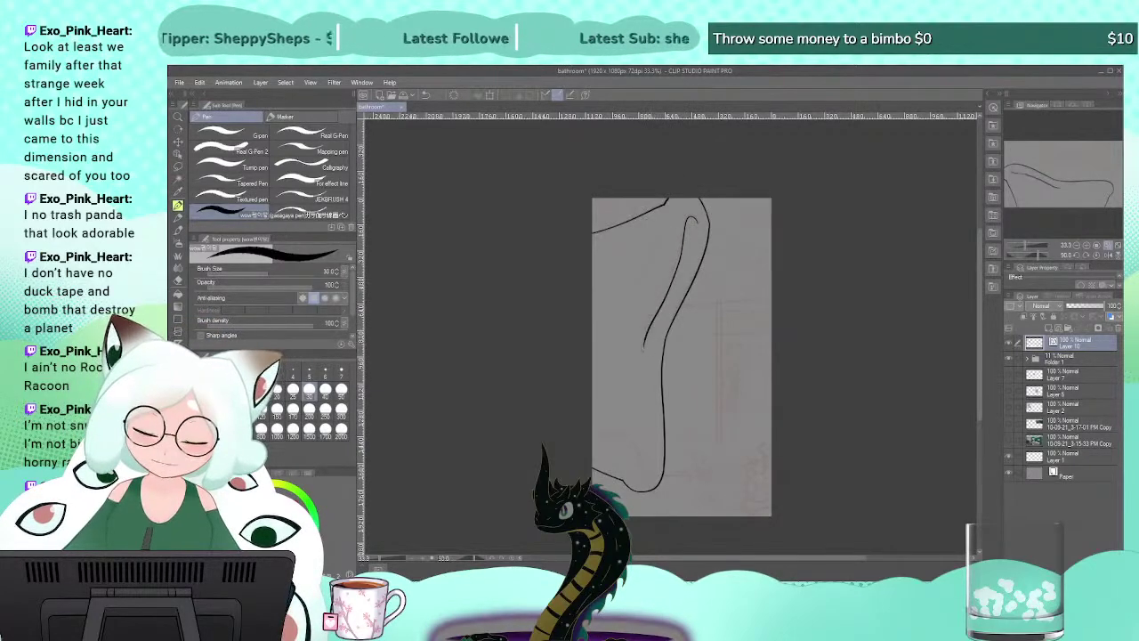
key("ctrl+z")
mouse_move(689, 223)
left_mouse_down()
mouse_move(694, 215)
mouse_move(647, 320)
mouse_move(637, 383)
mouse_move(648, 471)
left_mouse_up()
key("ctrl+z")
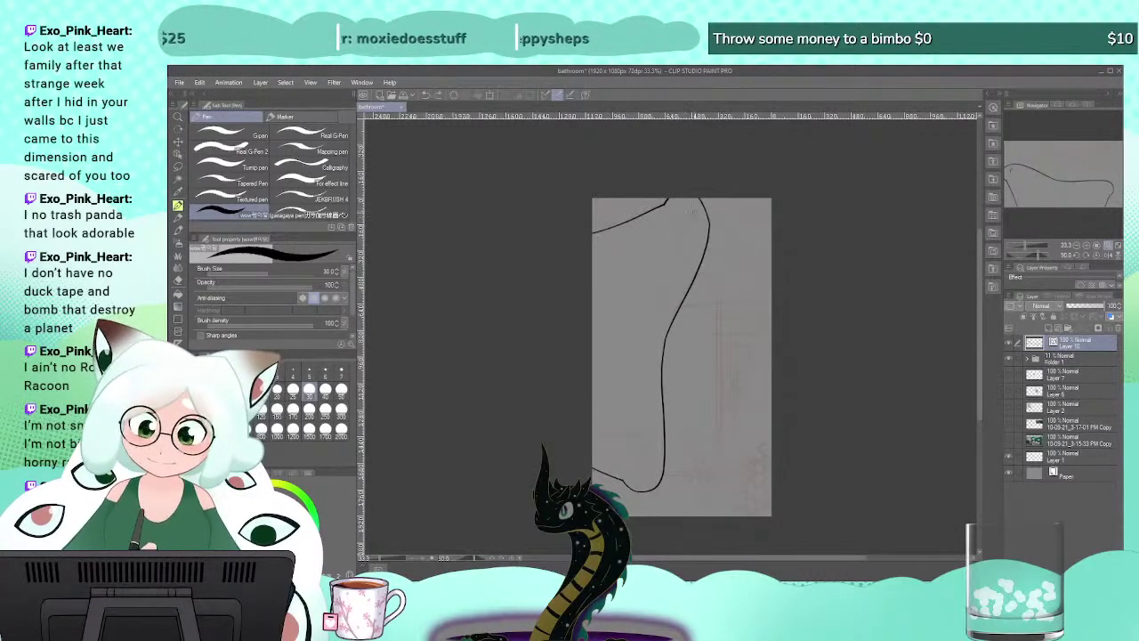
mouse_move(691, 220)
left_mouse_down()
mouse_move(665, 298)
mouse_move(687, 220)
mouse_move(649, 328)
left_mouse_up()
key("ctrl+z")
Ink the full inner rim curve with hooked ends, reset the canvas rotation and zoom to 66.7%.
left_click_drag(638, 378, 650, 478)
left_click(514, 558)
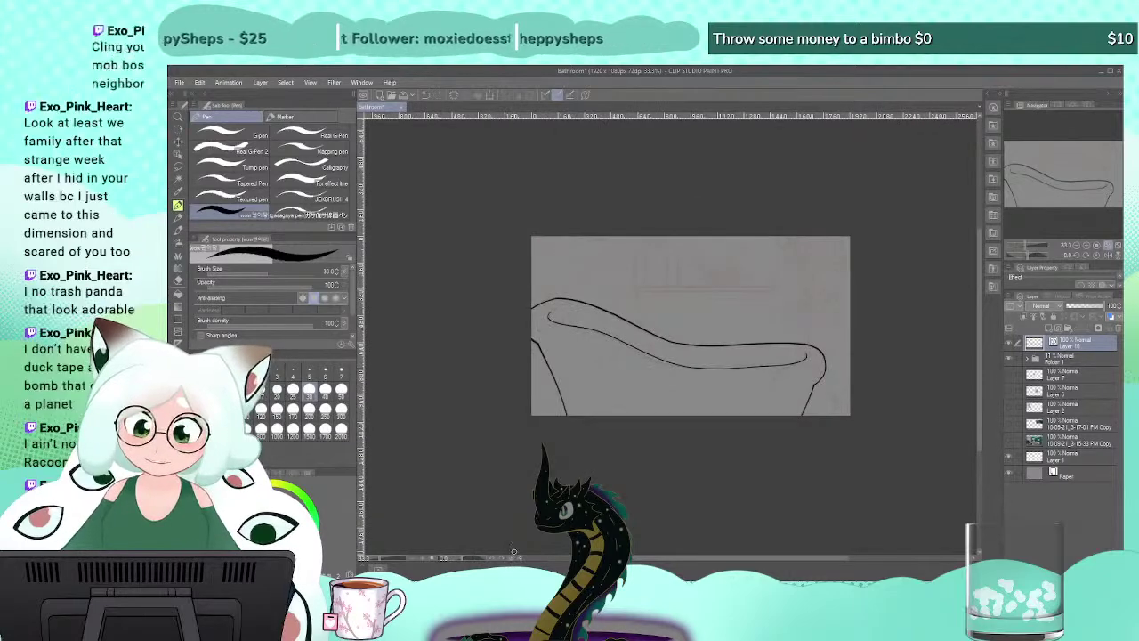
left_click(1086, 247)
left_click(1087, 247)
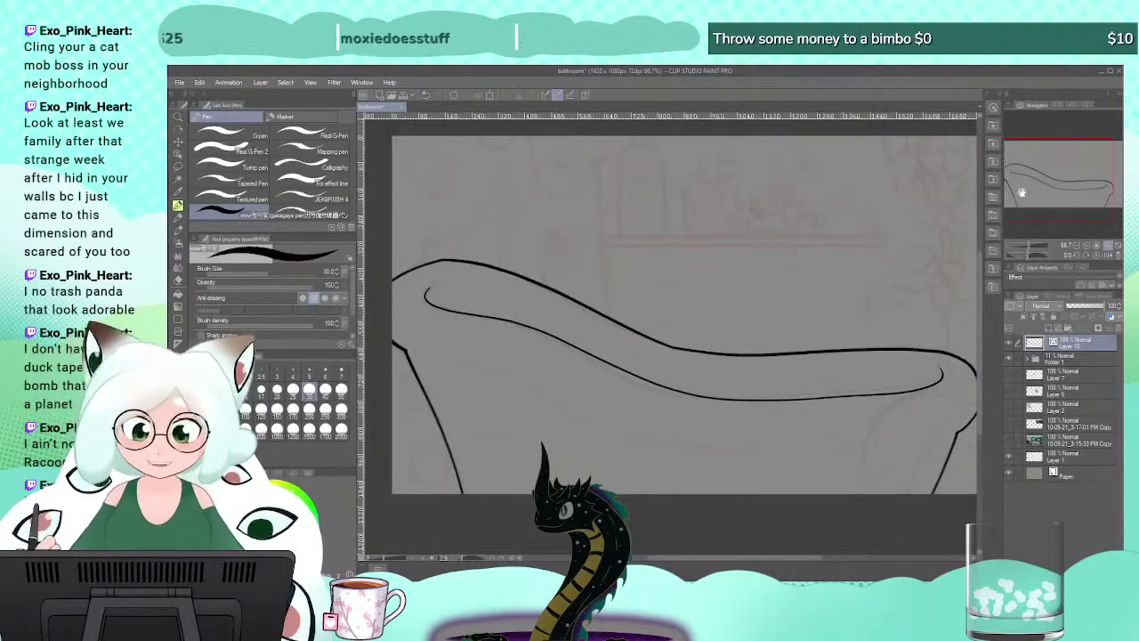
Thicken the inner rim line along its length with the Adjust line width tool.
left_click(178, 370)
left_click(178, 382)
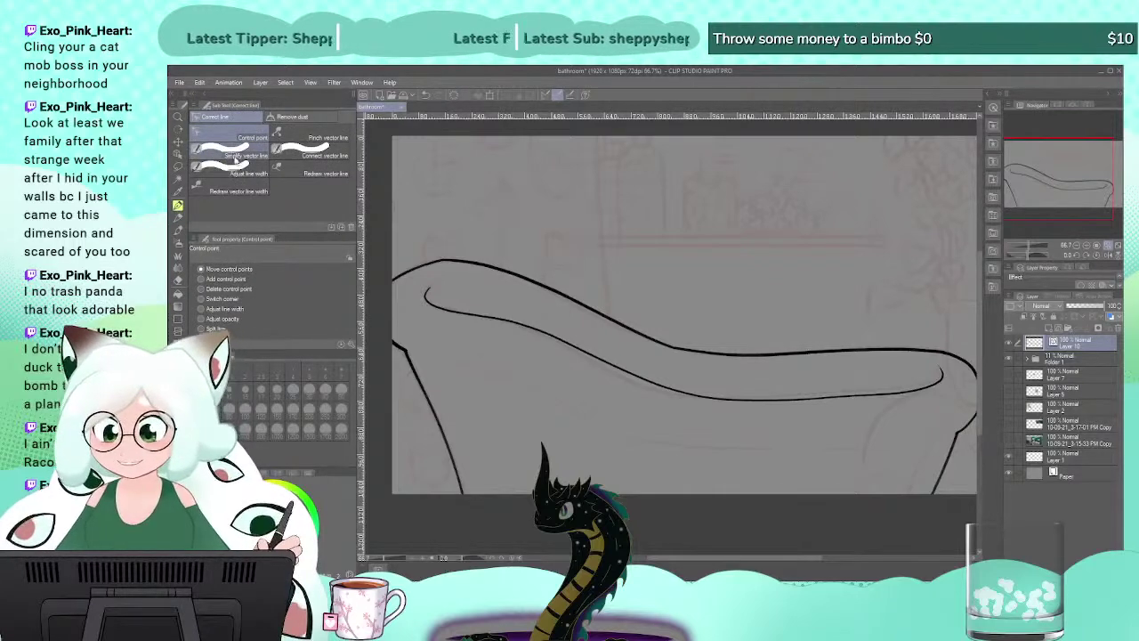
left_click(236, 171)
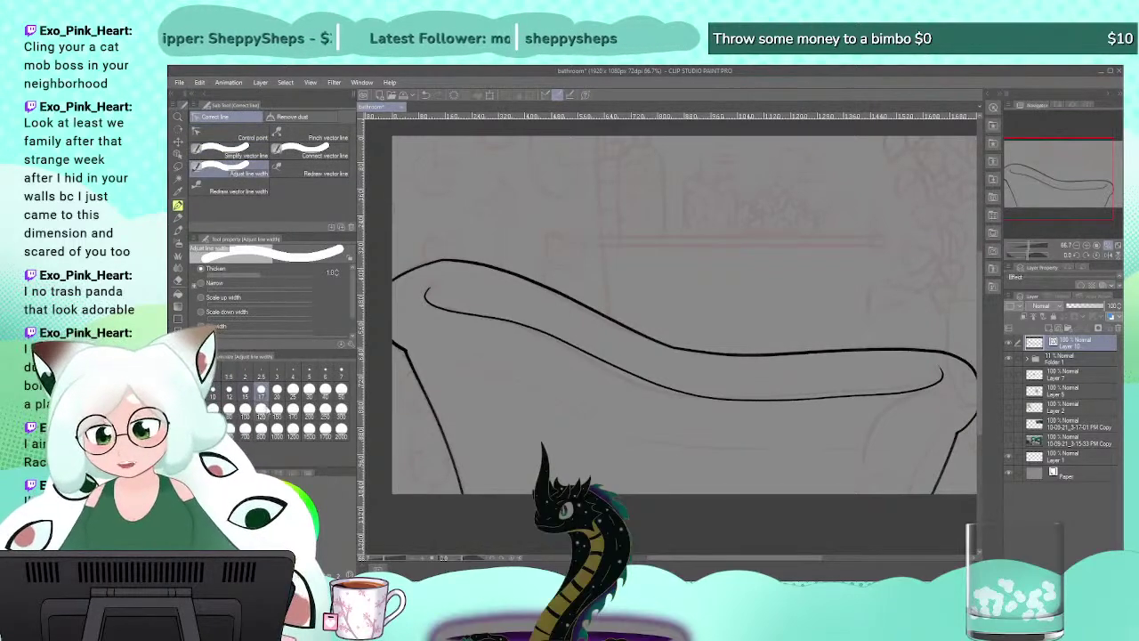
left_click_drag(513, 320, 584, 352)
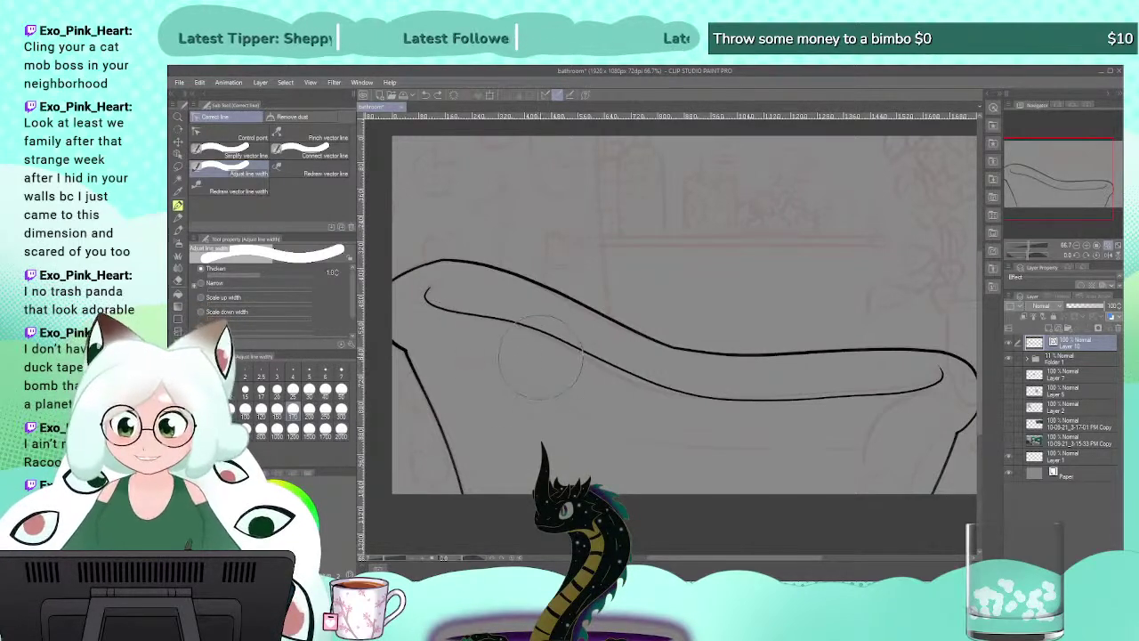
left_click_drag(547, 352, 721, 396)
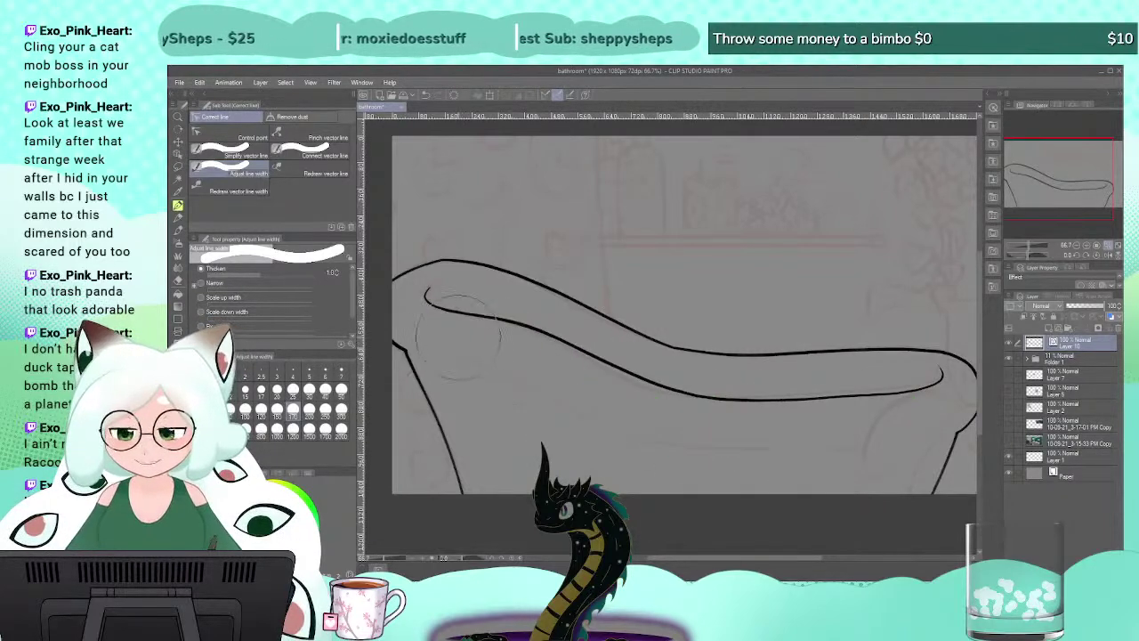
left_click_drag(761, 434, 876, 414)
left_click_drag(874, 438, 889, 435)
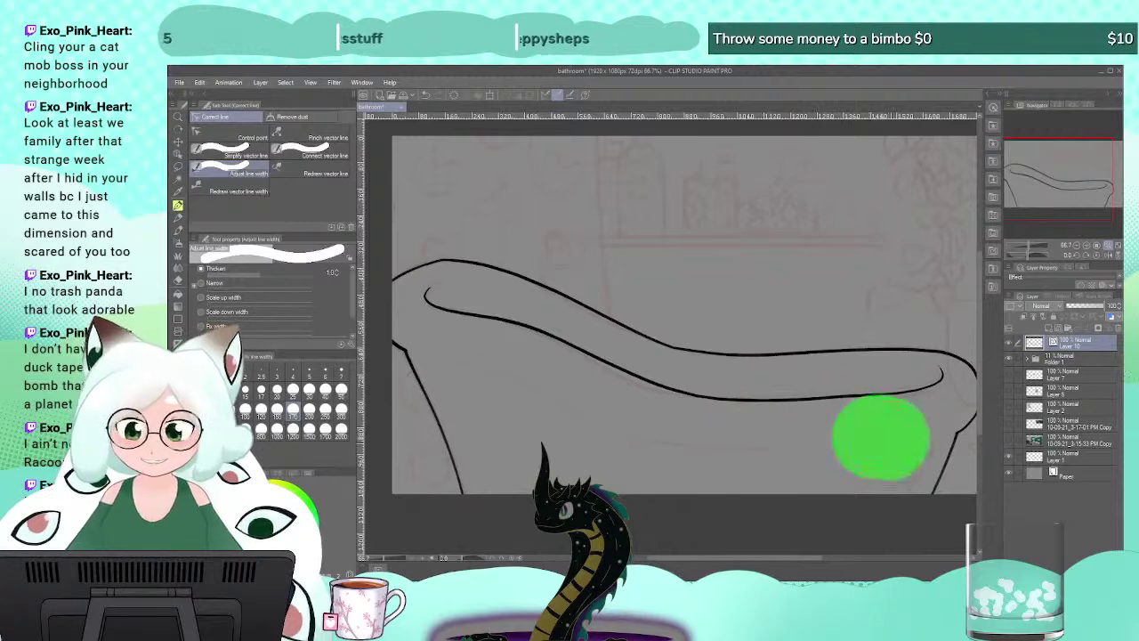
left_click(826, 415)
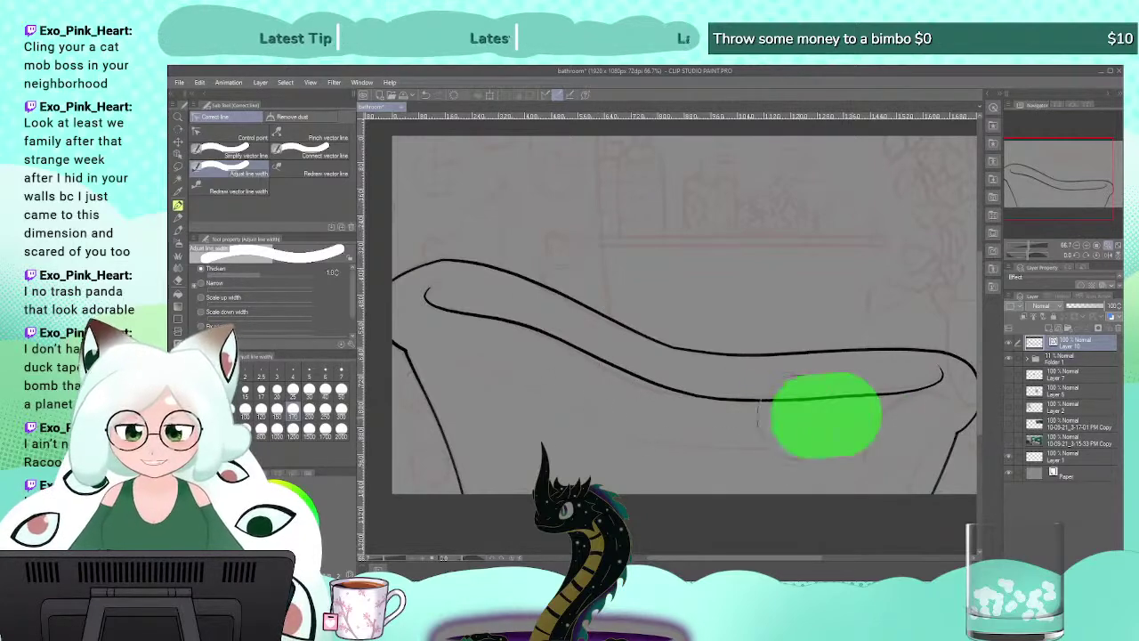
left_click(1108, 246)
key("p")
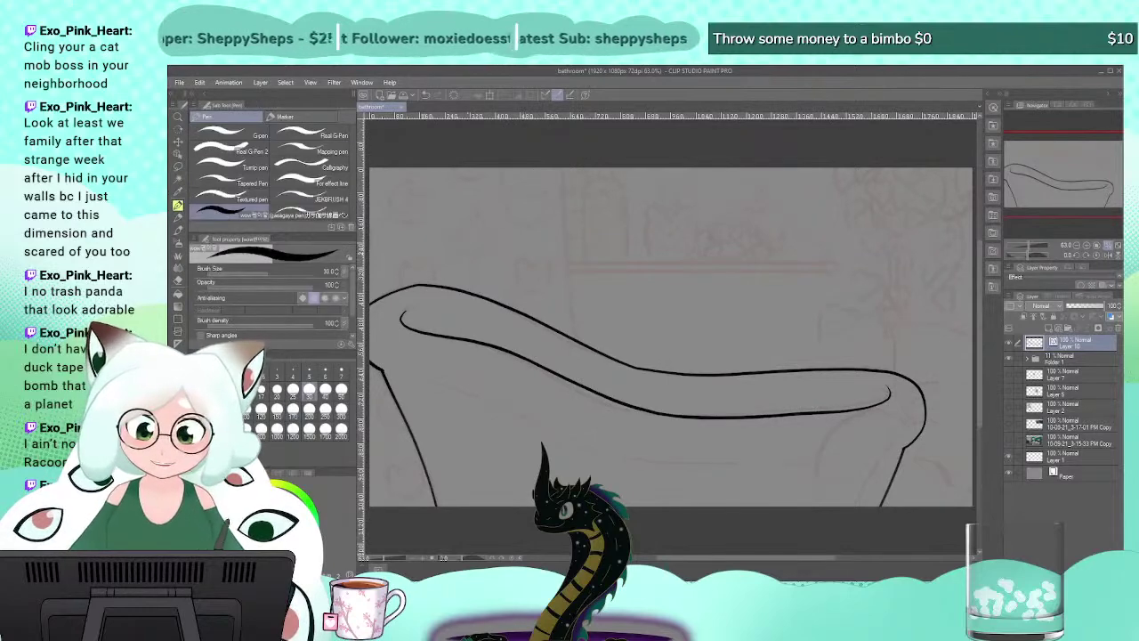
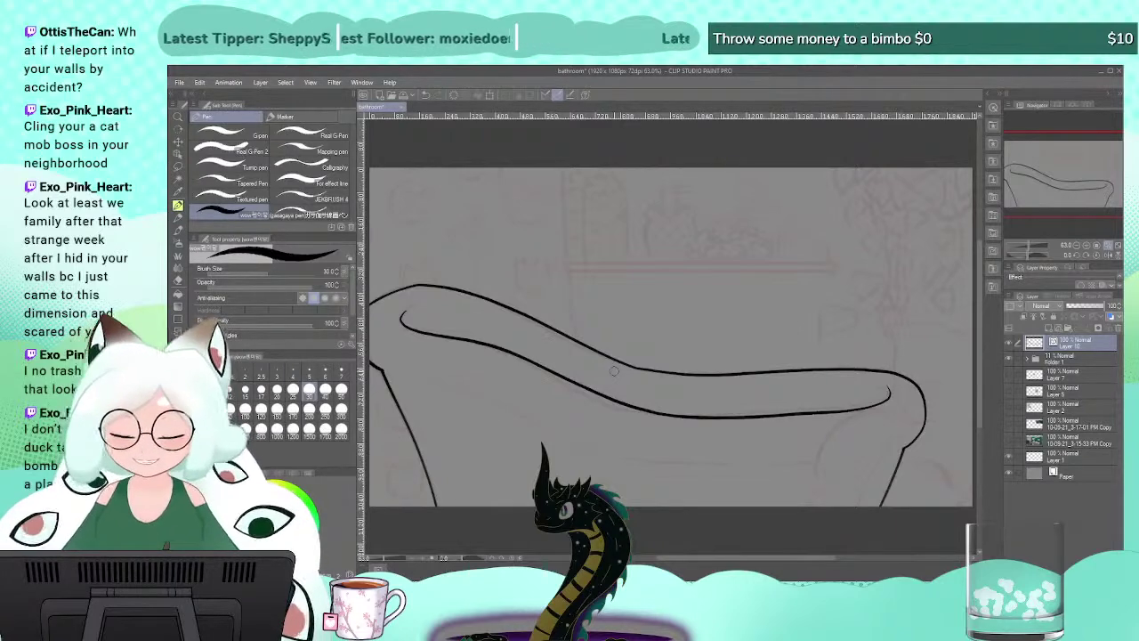
left_click(1077, 245)
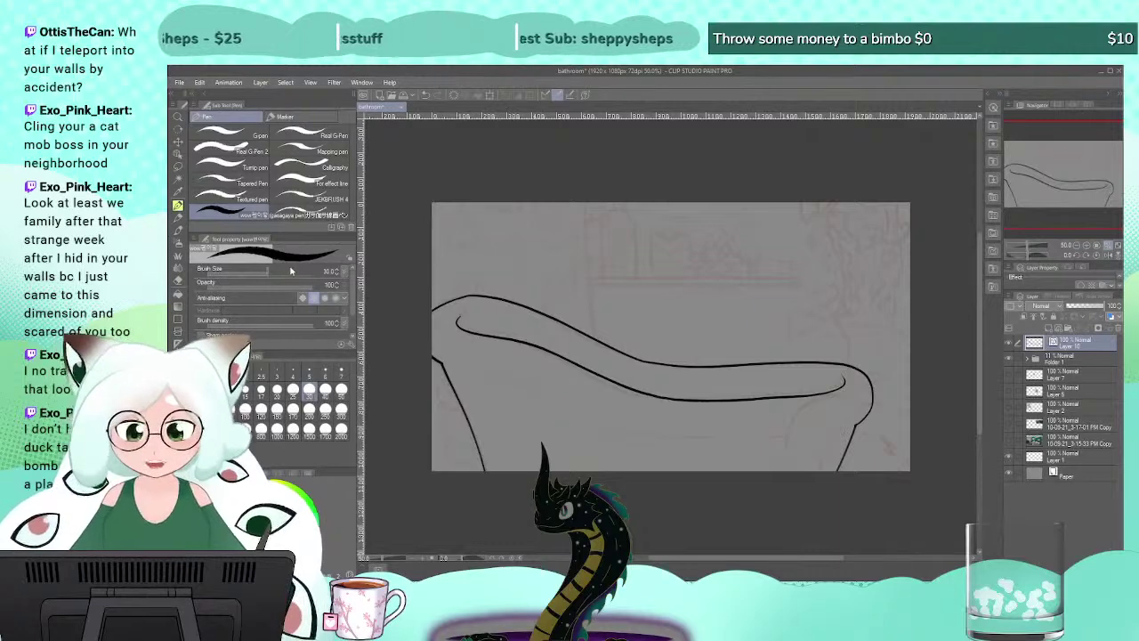
key("ctrl+plus")
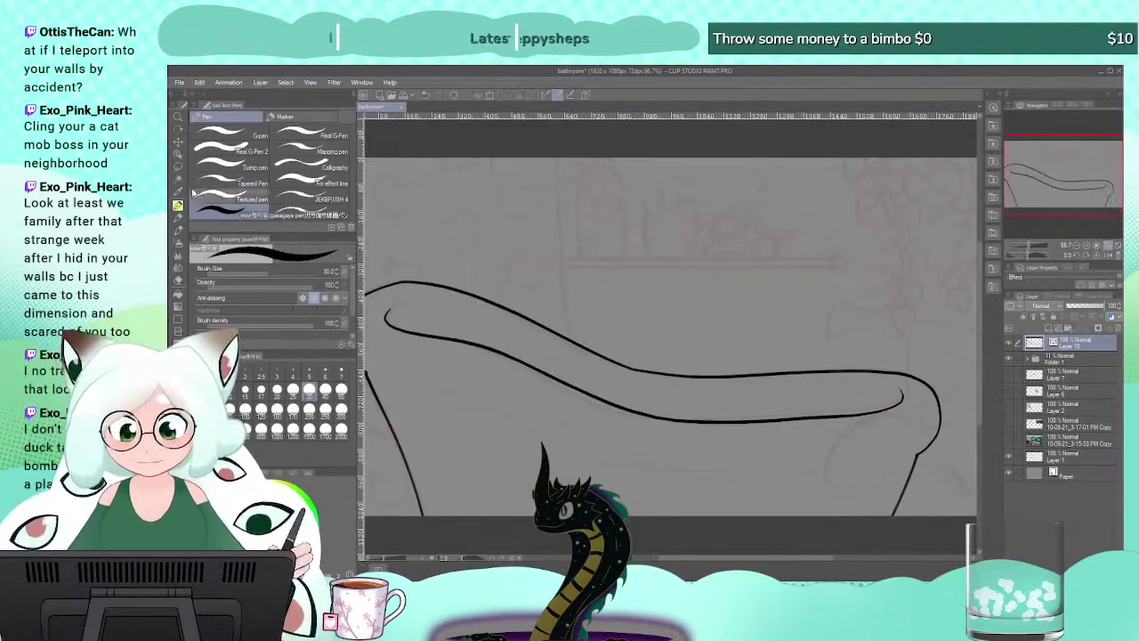
left_click(178, 171)
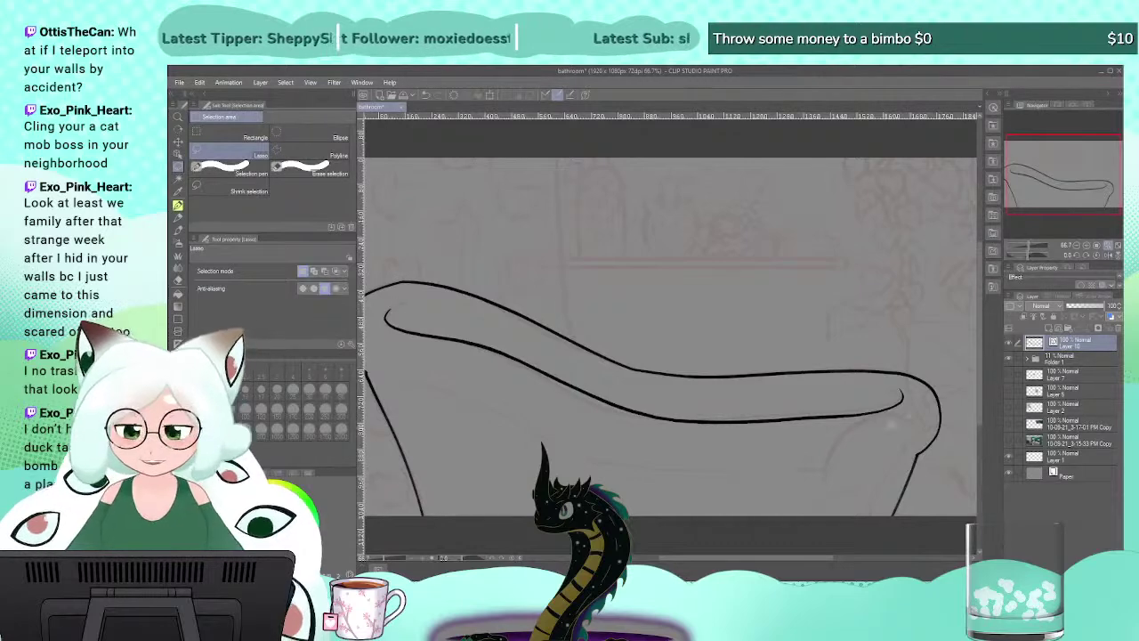
left_click(1077, 248)
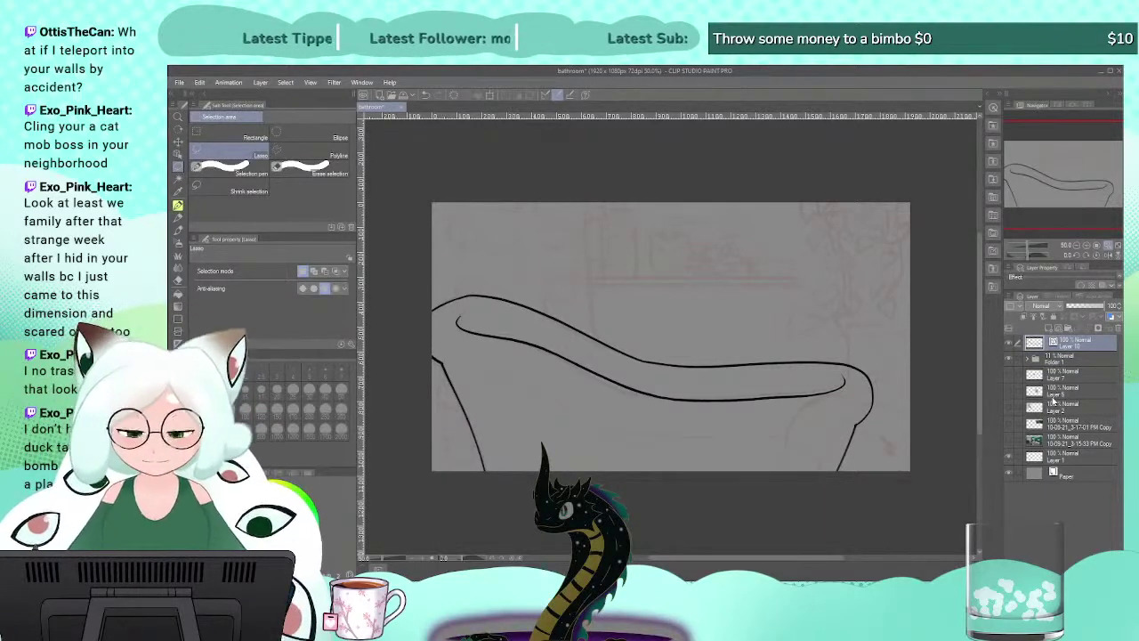
left_click(1088, 246)
left_click_drag(1059, 183, 1063, 189)
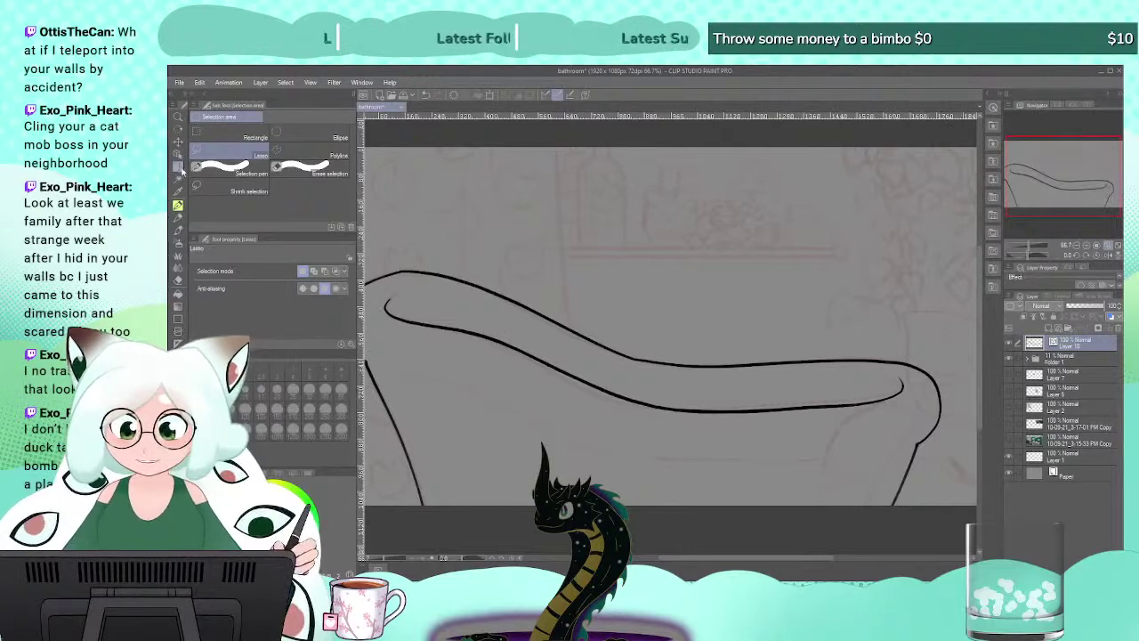
Add a new raster layer and place it directly beneath the vector line art layer, Layer 10.
left_click(1048, 328)
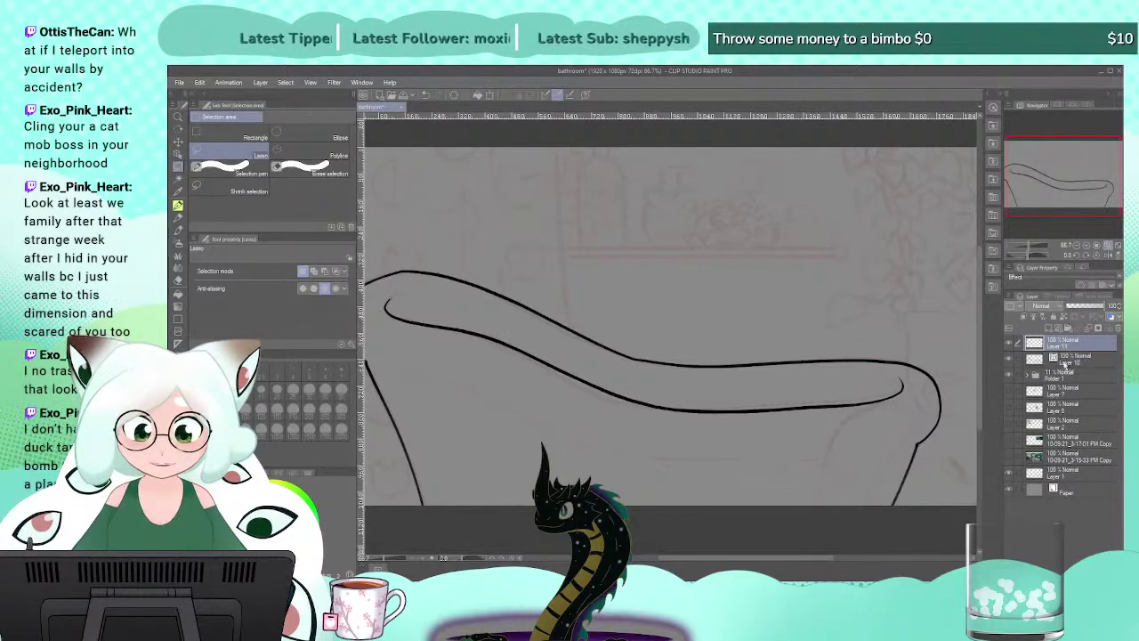
left_click_drag(1064, 363, 1065, 365)
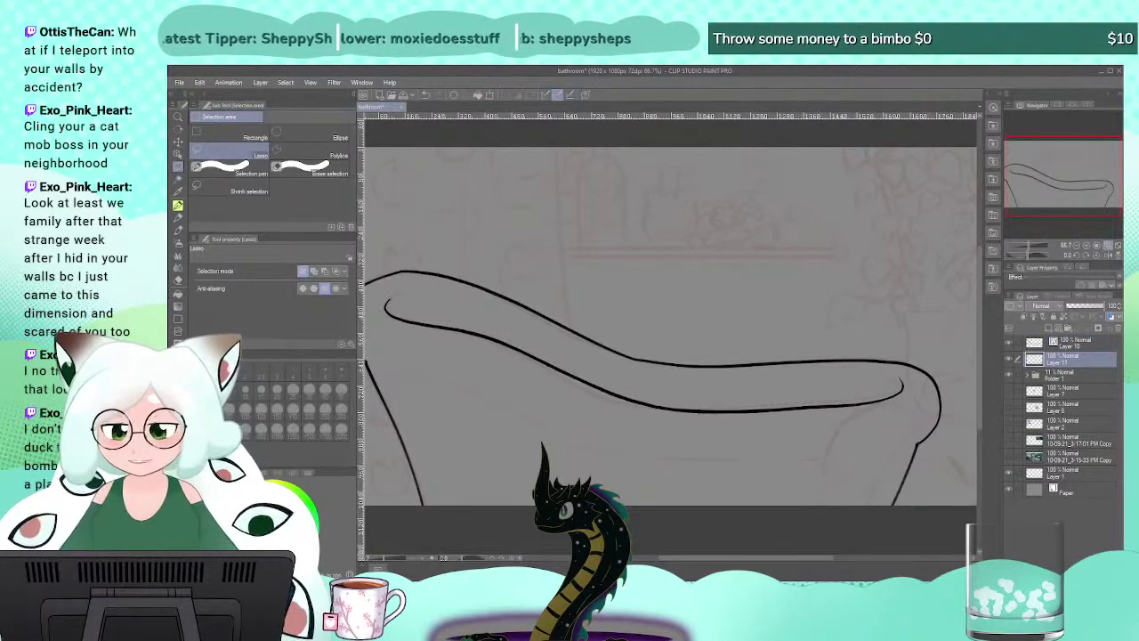
left_click_drag(1064, 188, 1057, 191)
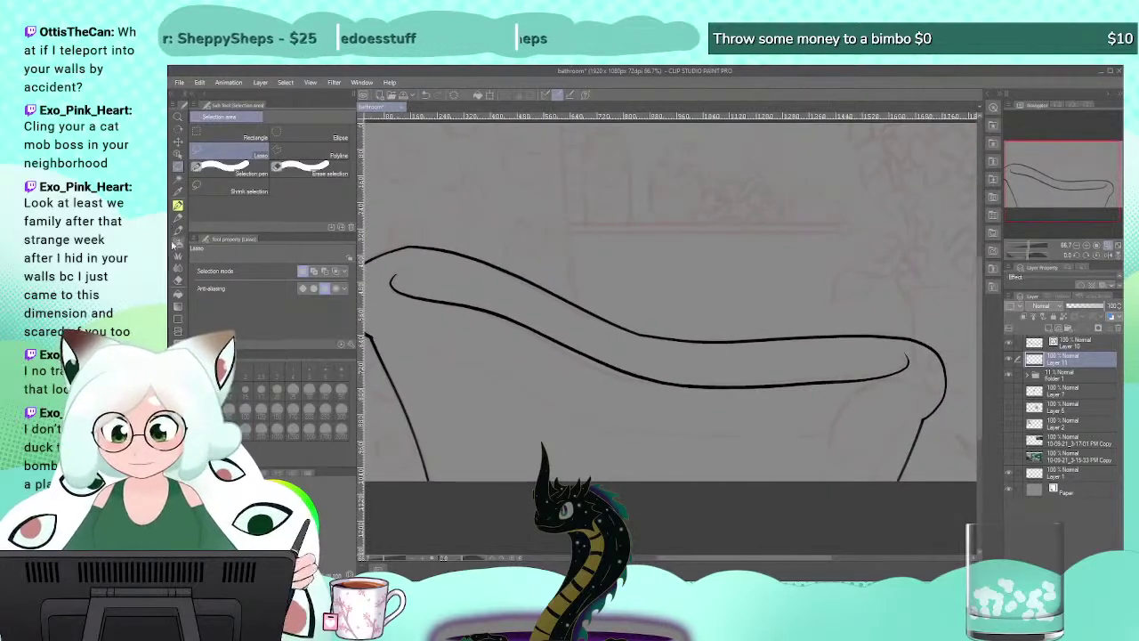
Choose the Marker pen at brush size 150, set Layer 10 as the reference layer and reselect the new raster layer.
left_click(178, 207)
left_click(285, 116)
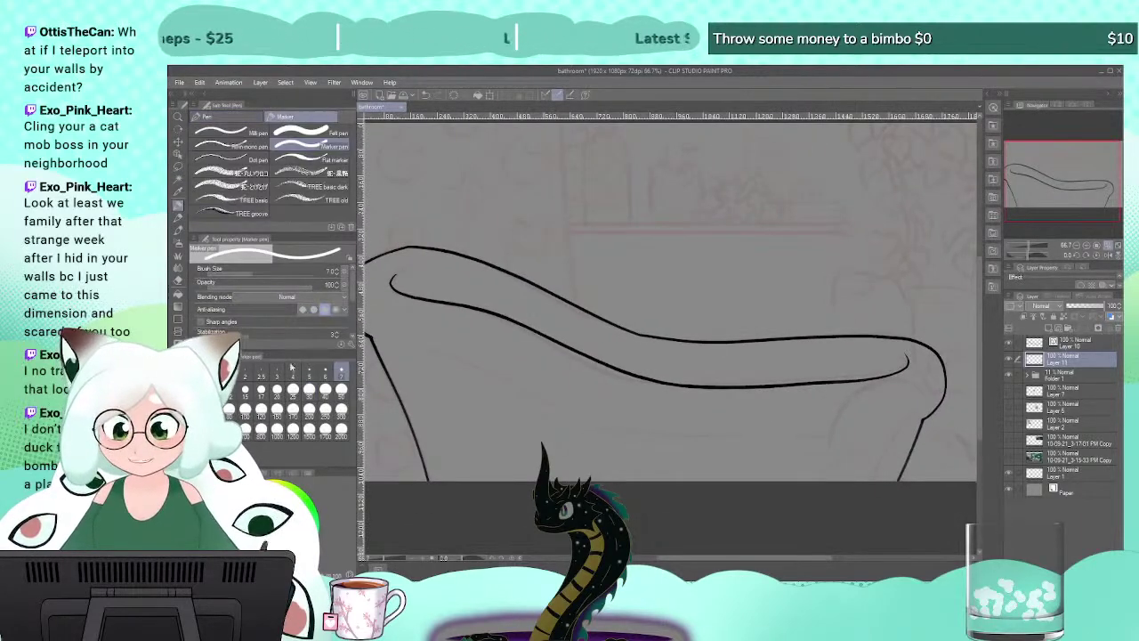
left_click(279, 434)
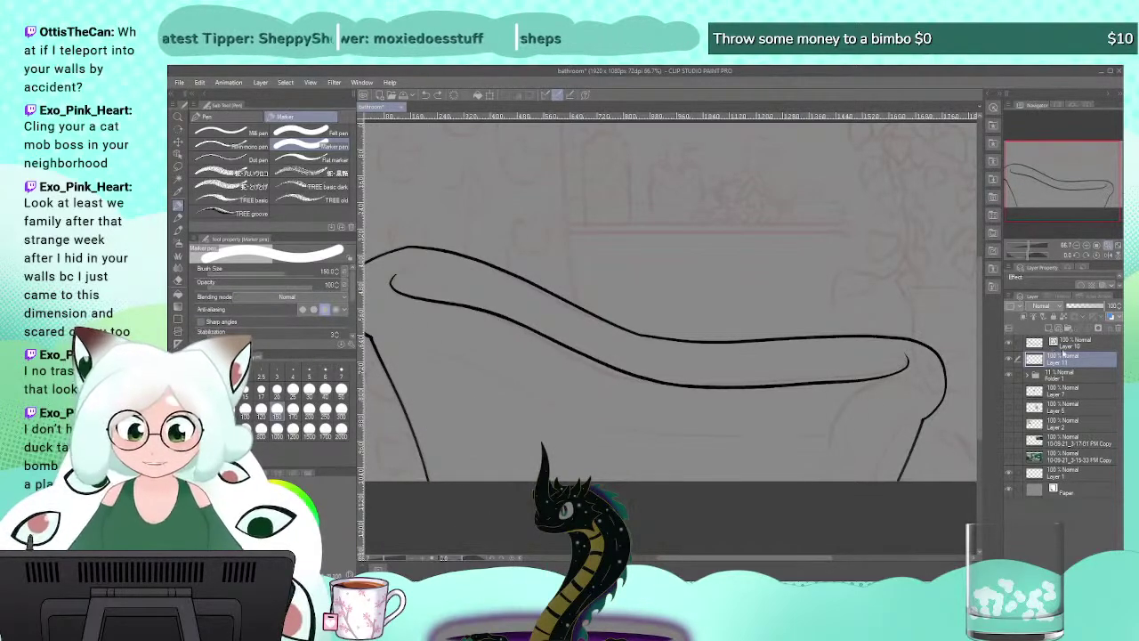
left_click(1037, 344)
left_click(1036, 357)
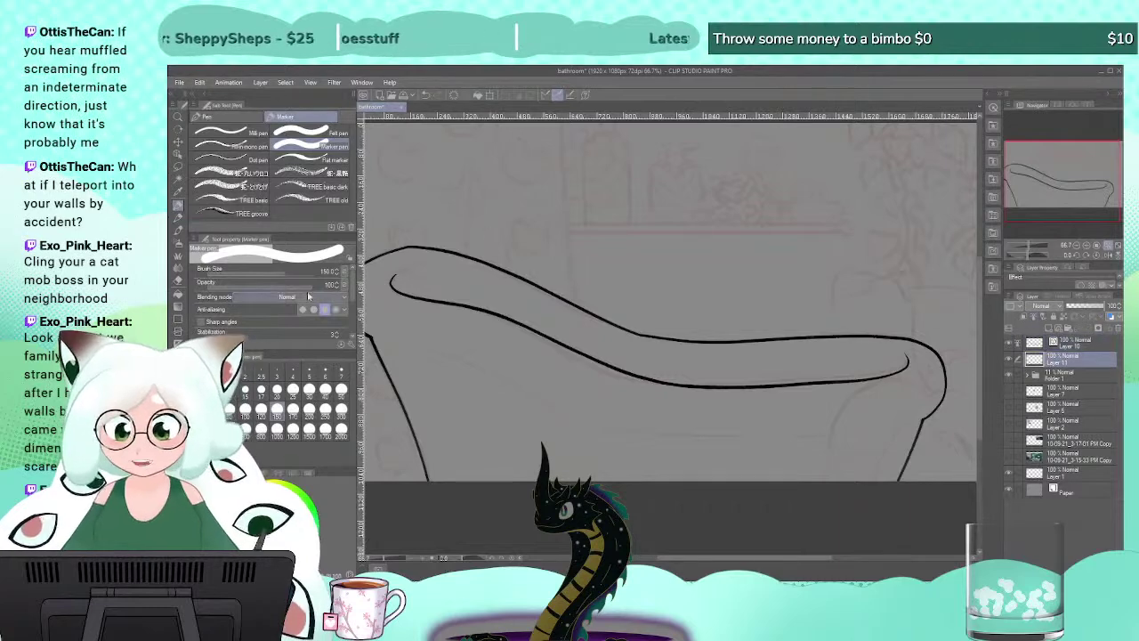
Fill the bathtub body with white using the Marker pen, from the side outlines up to the inner rim line.
scroll(326, 279, "down", 3)
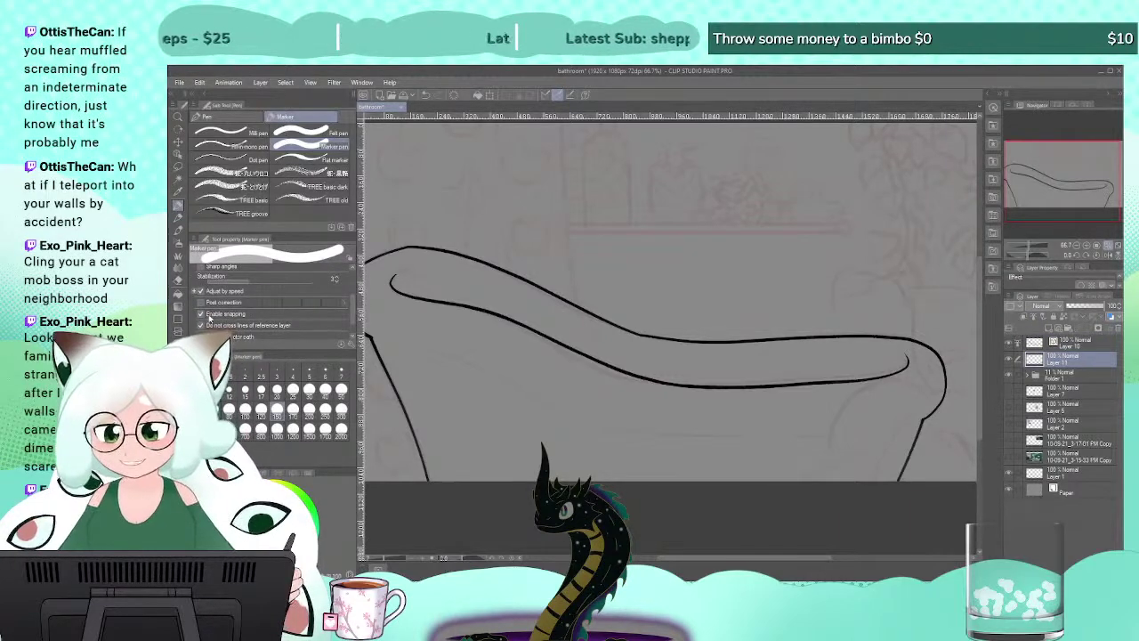
mouse_move(411, 392)
left_mouse_down()
mouse_move(437, 470)
mouse_move(384, 334)
mouse_move(483, 449)
mouse_move(519, 389)
mouse_move(640, 449)
left_mouse_up()
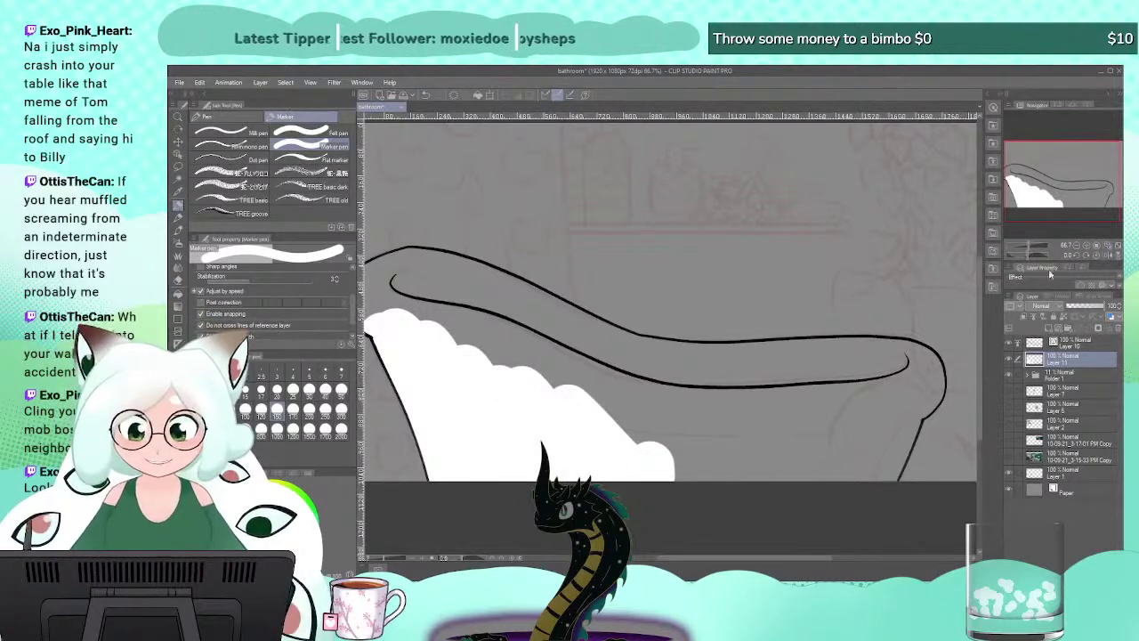
left_click(1108, 246)
mouse_move(767, 517)
left_mouse_down()
mouse_move(854, 525)
mouse_move(881, 449)
mouse_move(801, 480)
mouse_move(658, 485)
mouse_move(556, 465)
left_mouse_up()
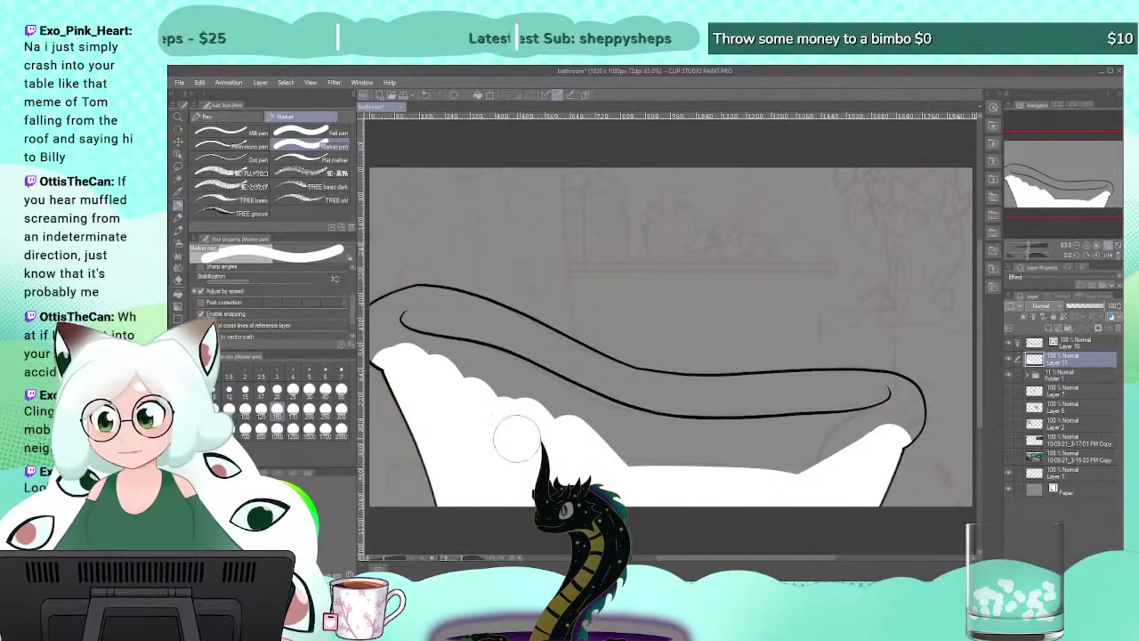
left_click_drag(556, 384, 414, 355)
mouse_move(579, 410)
left_mouse_down()
mouse_move(655, 438)
mouse_move(835, 428)
mouse_move(660, 435)
mouse_move(617, 426)
mouse_move(706, 434)
mouse_move(574, 408)
mouse_move(638, 452)
mouse_move(621, 473)
mouse_move(755, 482)
mouse_move(716, 481)
left_mouse_up()
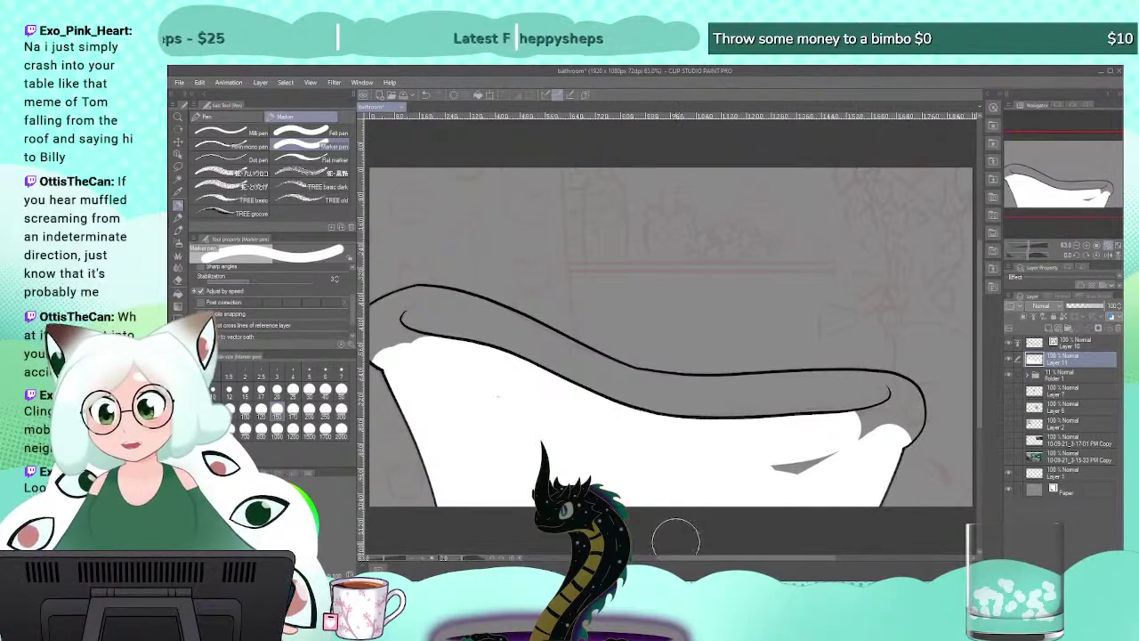
mouse_move(832, 393)
left_mouse_down()
mouse_move(872, 424)
mouse_move(753, 469)
left_mouse_up()
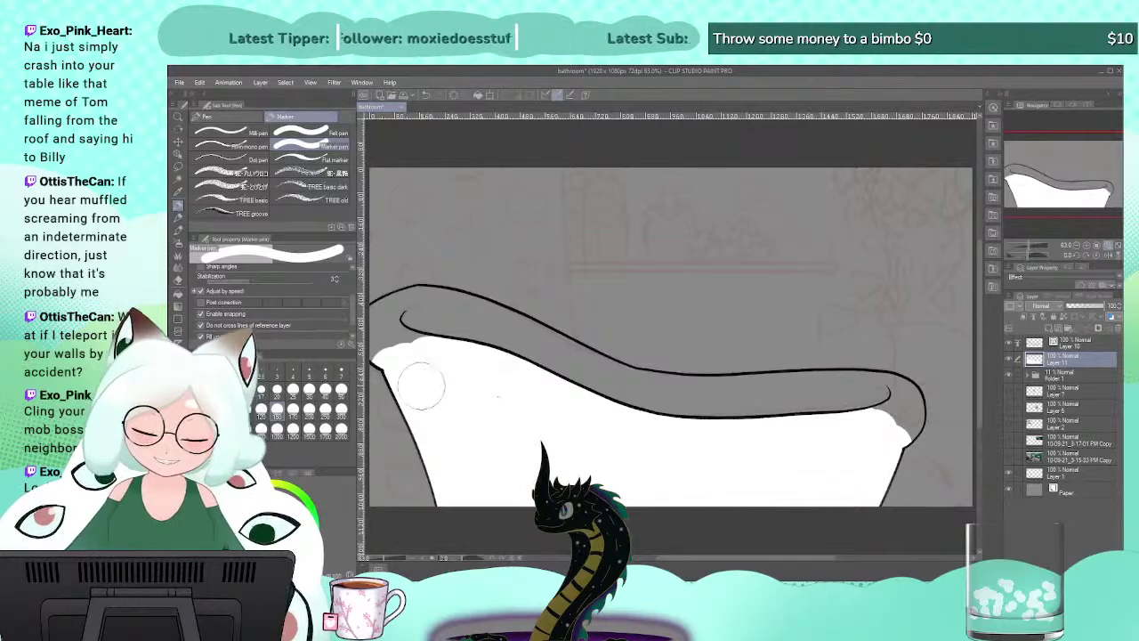
Fill the left end of the tub rim with white around the hooked line, using a smaller brush.
left_click_drag(1072, 178, 1061, 171)
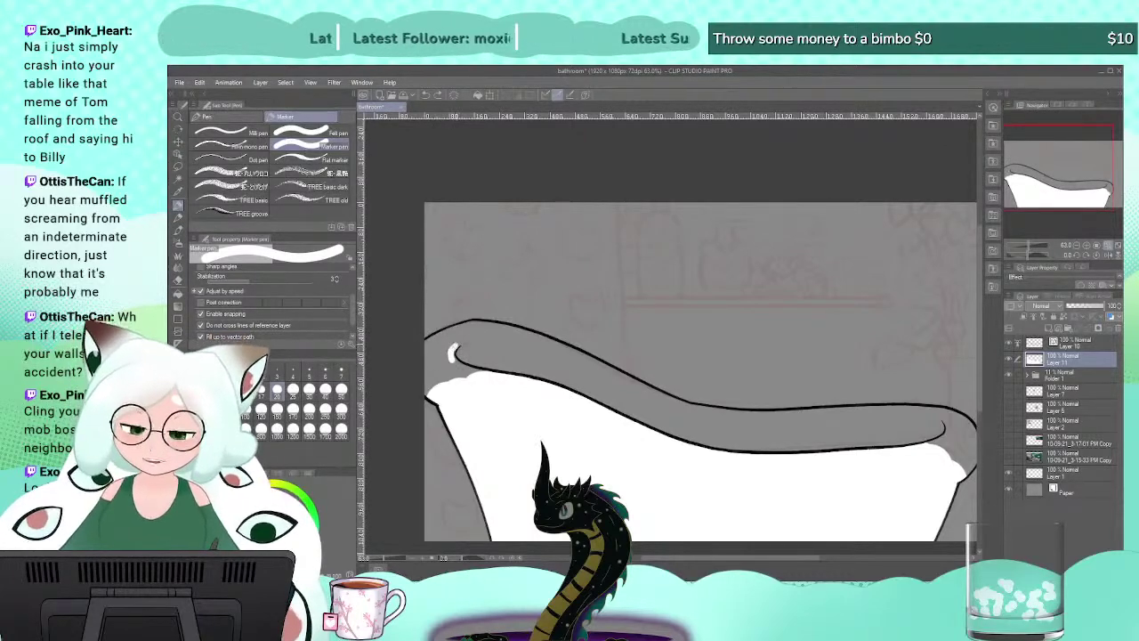
mouse_move(454, 344)
left_mouse_down()
mouse_move(436, 334)
mouse_move(454, 347)
left_mouse_up()
key("ctrl+z")
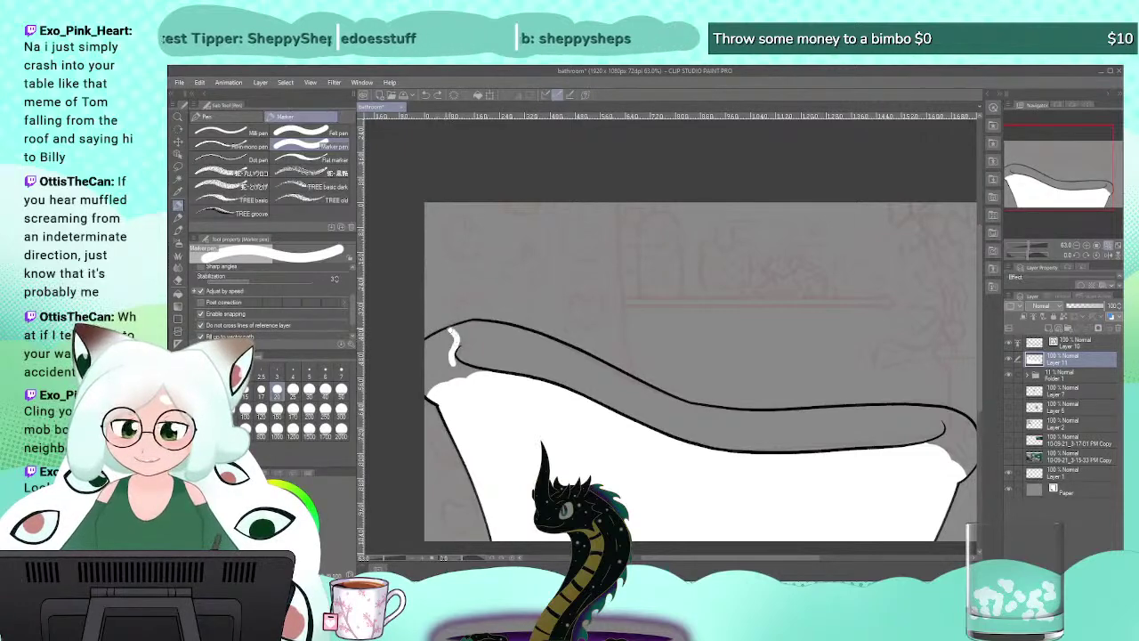
left_click(1086, 246)
left_click_drag(1043, 173, 1018, 178)
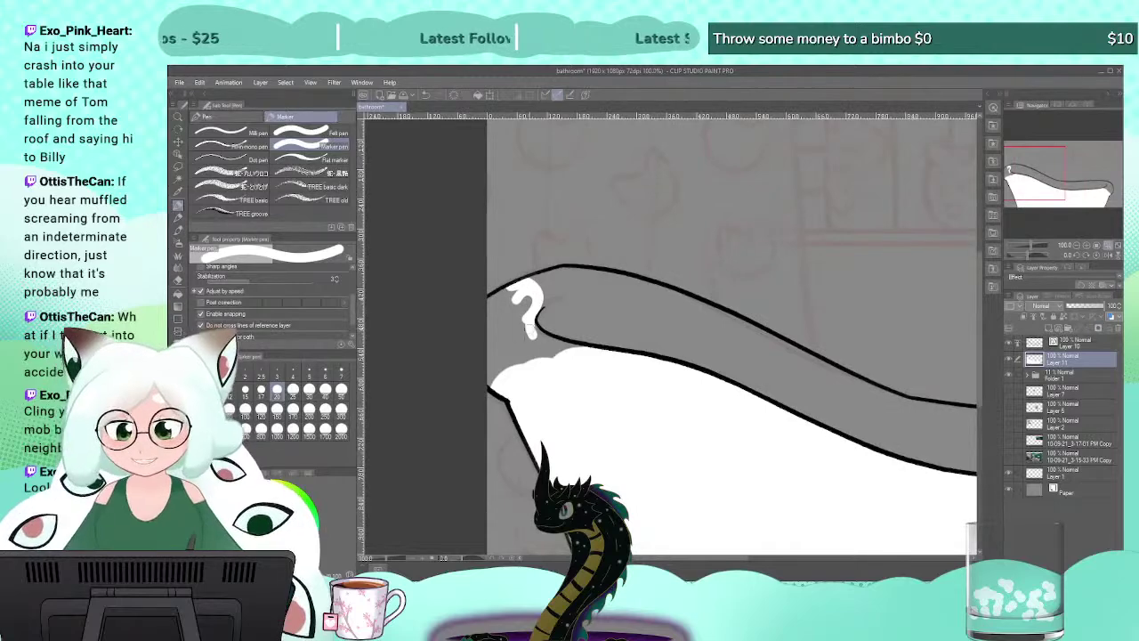
mouse_move(531, 330)
left_mouse_down()
mouse_move(573, 355)
mouse_move(523, 339)
mouse_move(536, 310)
mouse_move(504, 302)
mouse_move(484, 316)
mouse_move(482, 345)
mouse_move(492, 373)
left_mouse_up()
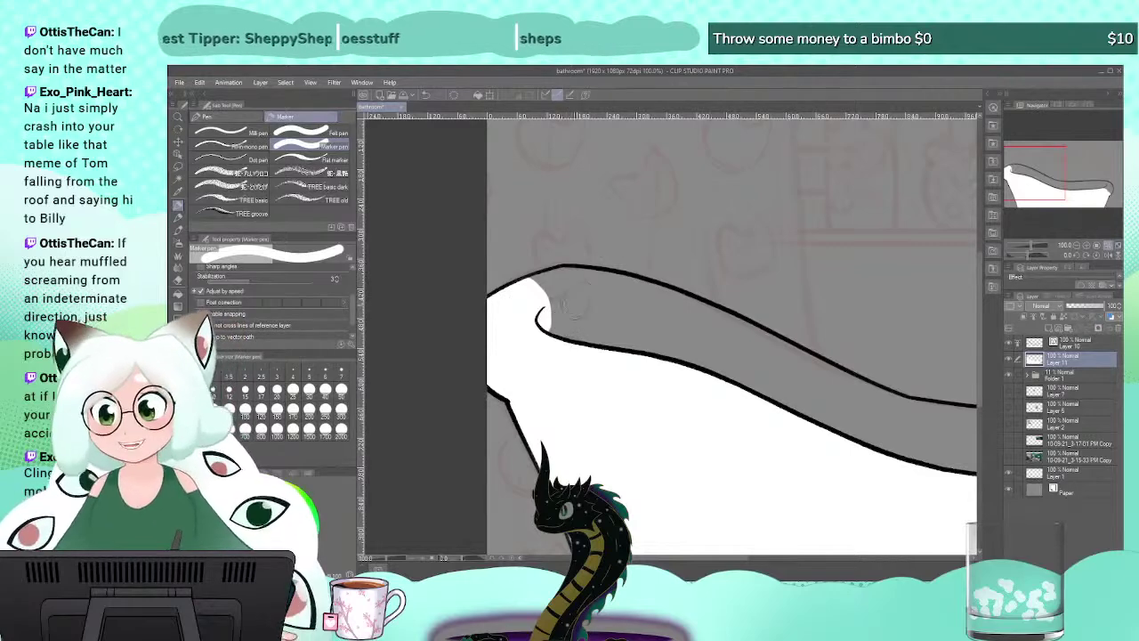
Erase the white spilling past the left rim hook with a smaller brush in transparent colour.
key("c")
key("bracketleft")
key("bracketleft")
key("bracketleft")
key("bracketleft")
left_click_drag(551, 330, 548, 311)
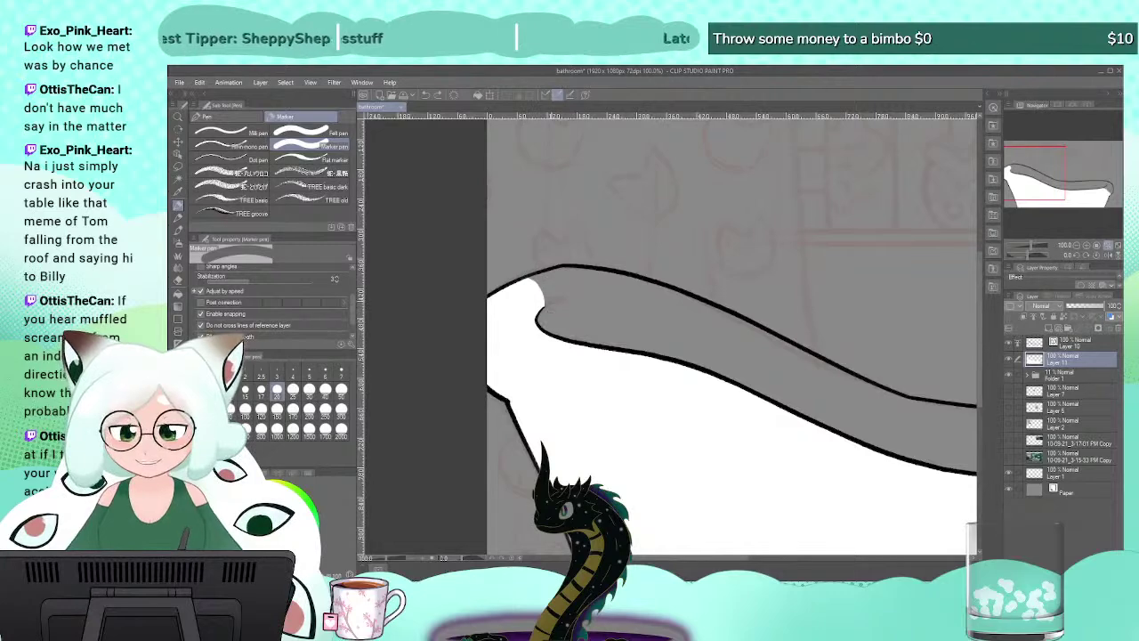
Fill the rounded right end of the tub rim with white, from the hook to the outer outline.
left_click(1108, 255)
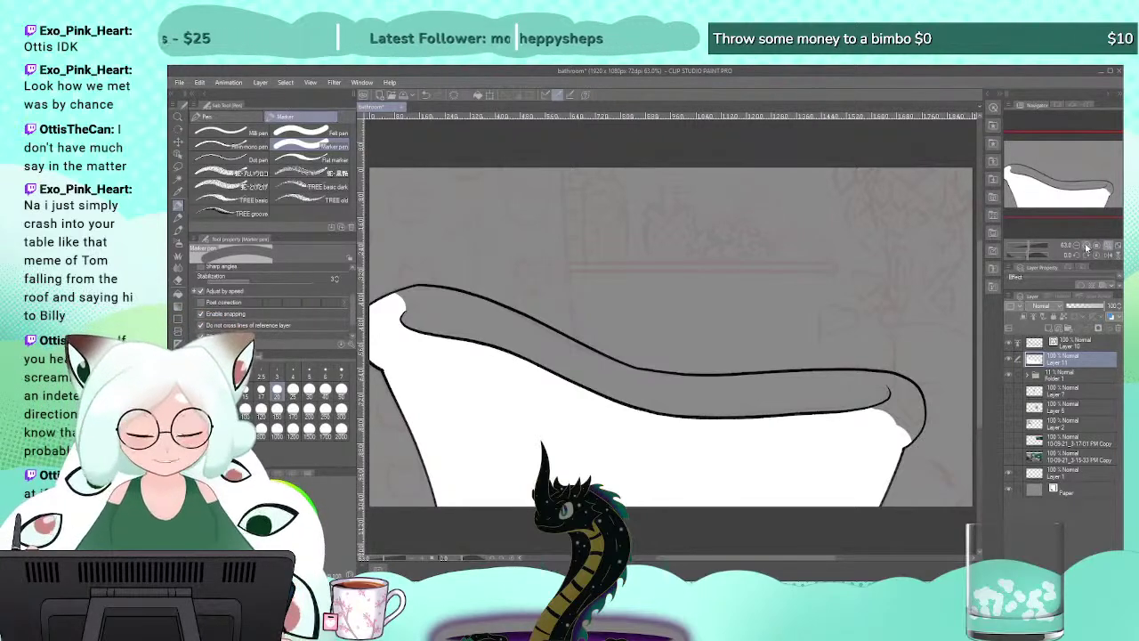
left_click(1086, 247)
left_click_drag(1073, 206, 1088, 178)
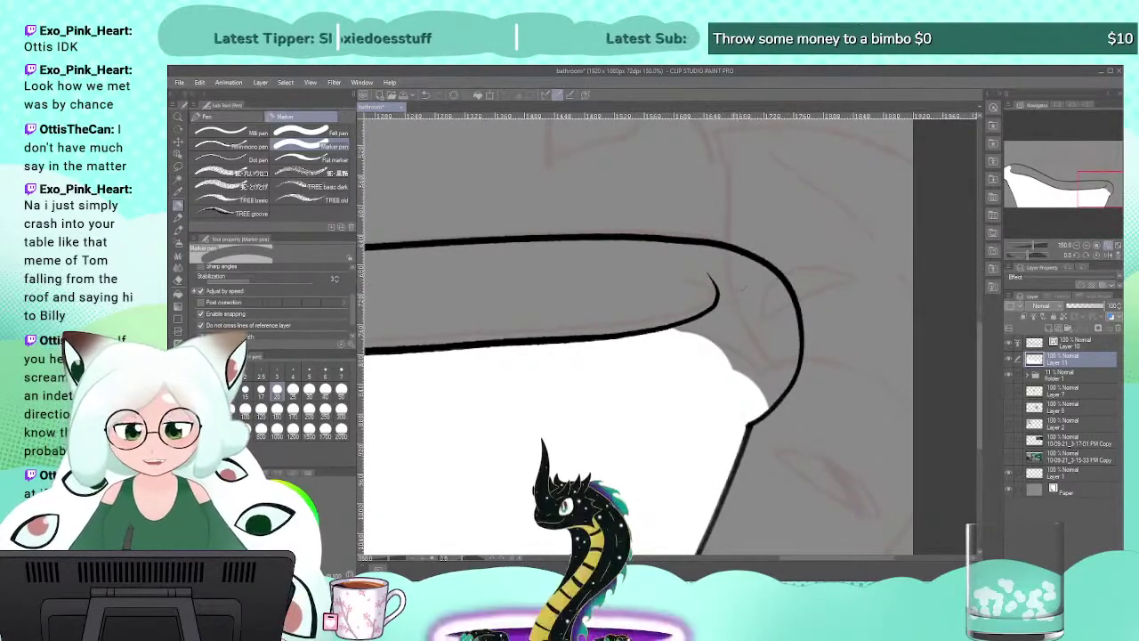
key("x")
mouse_move(745, 281)
left_mouse_down()
mouse_move(724, 306)
mouse_move(761, 271)
mouse_move(789, 293)
mouse_move(797, 361)
mouse_move(755, 411)
left_mouse_up()
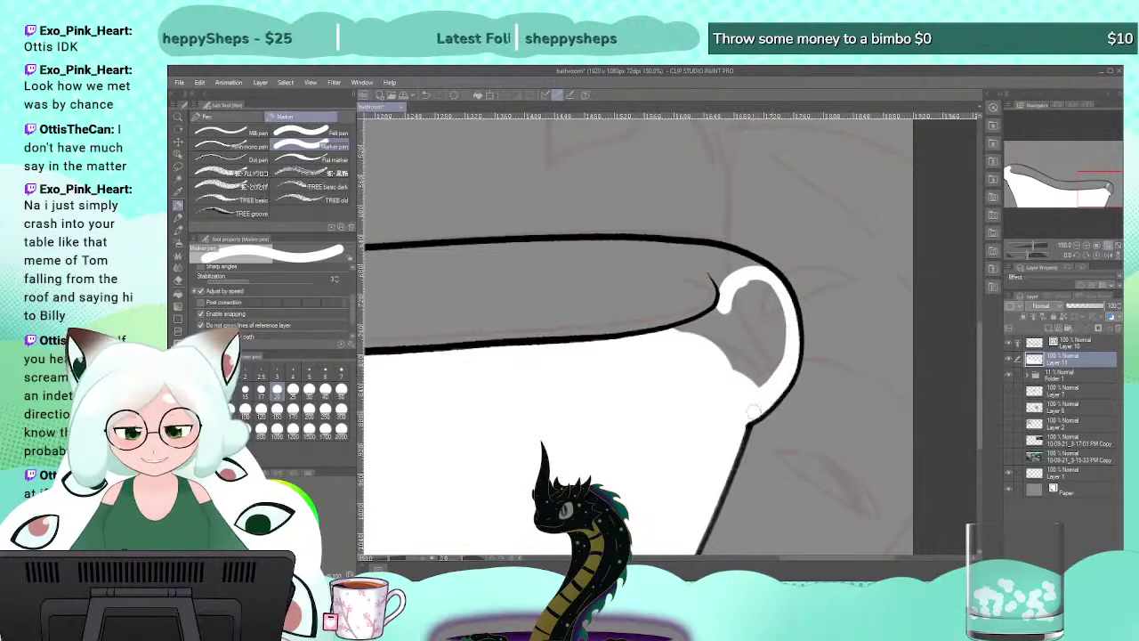
mouse_move(672, 335)
left_mouse_down()
mouse_move(708, 321)
mouse_move(672, 333)
mouse_move(728, 297)
mouse_move(731, 321)
mouse_move(757, 301)
mouse_move(757, 334)
left_mouse_up()
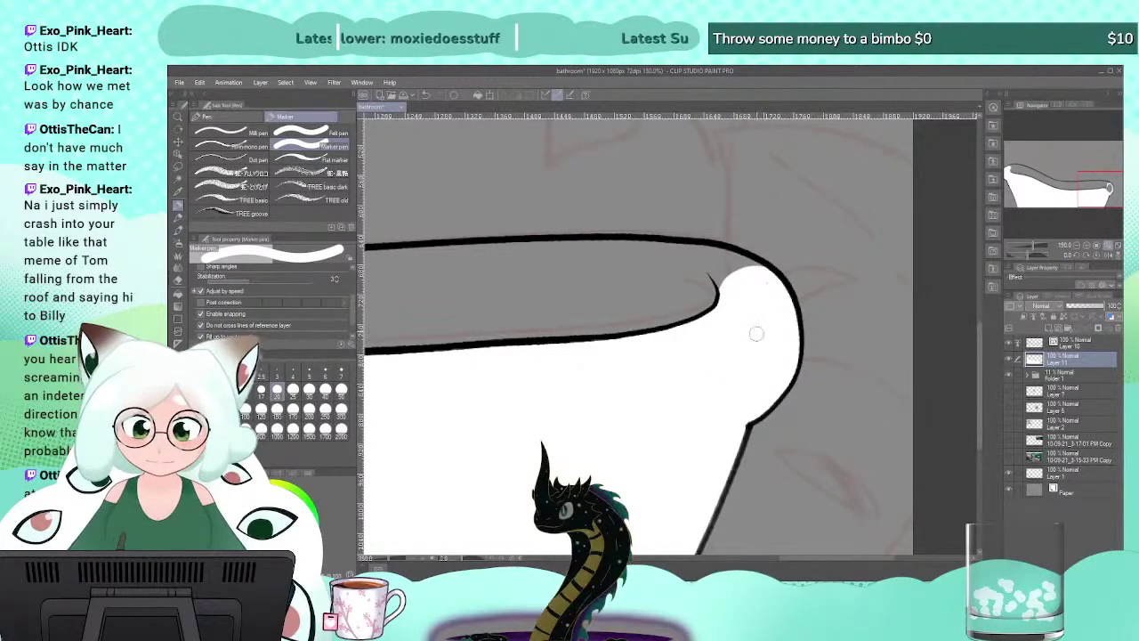
mouse_move(725, 285)
left_mouse_down()
mouse_move(712, 263)
mouse_move(759, 273)
mouse_move(746, 271)
left_mouse_up()
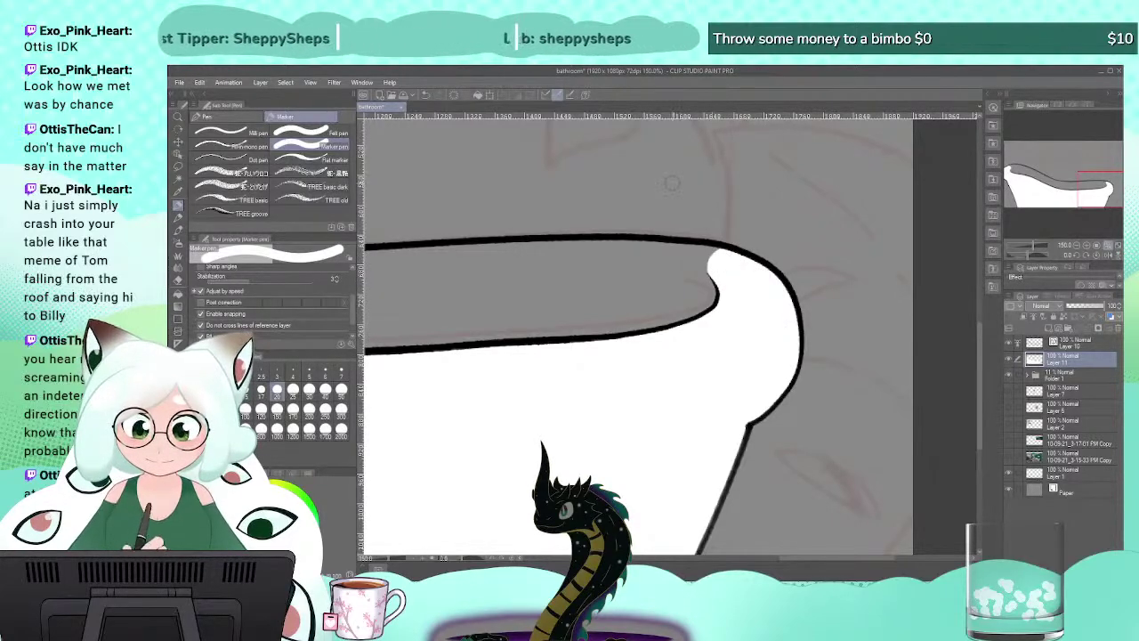
On vector line art Layer 10, lasso the start of the back rim line beside the right hook.
left_click(1110, 249)
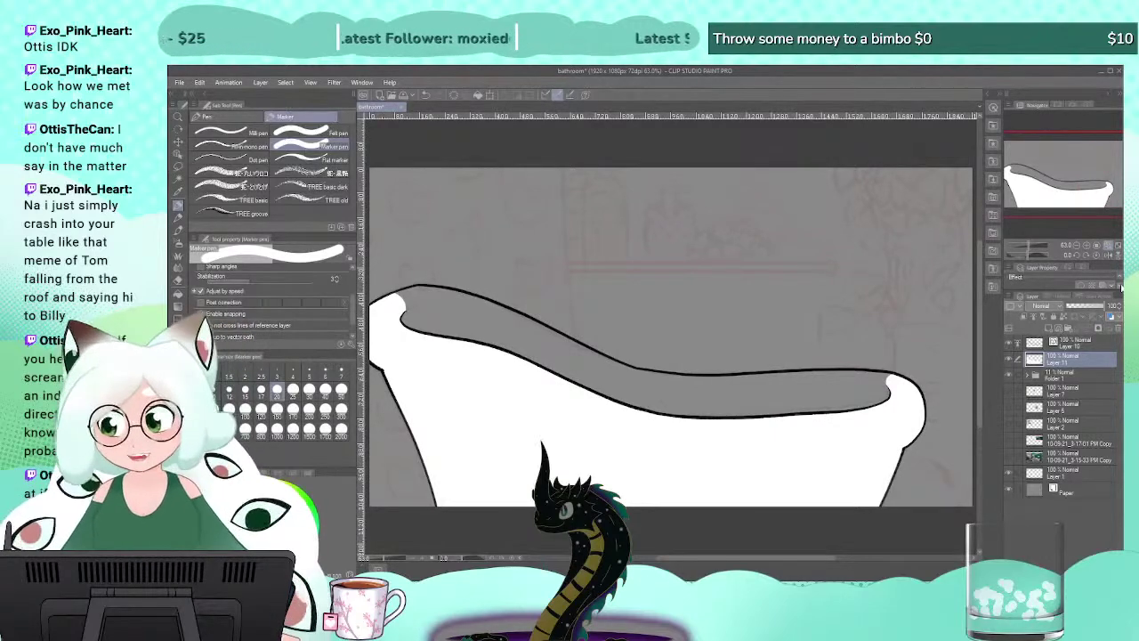
left_click(1061, 344)
left_click(1087, 248)
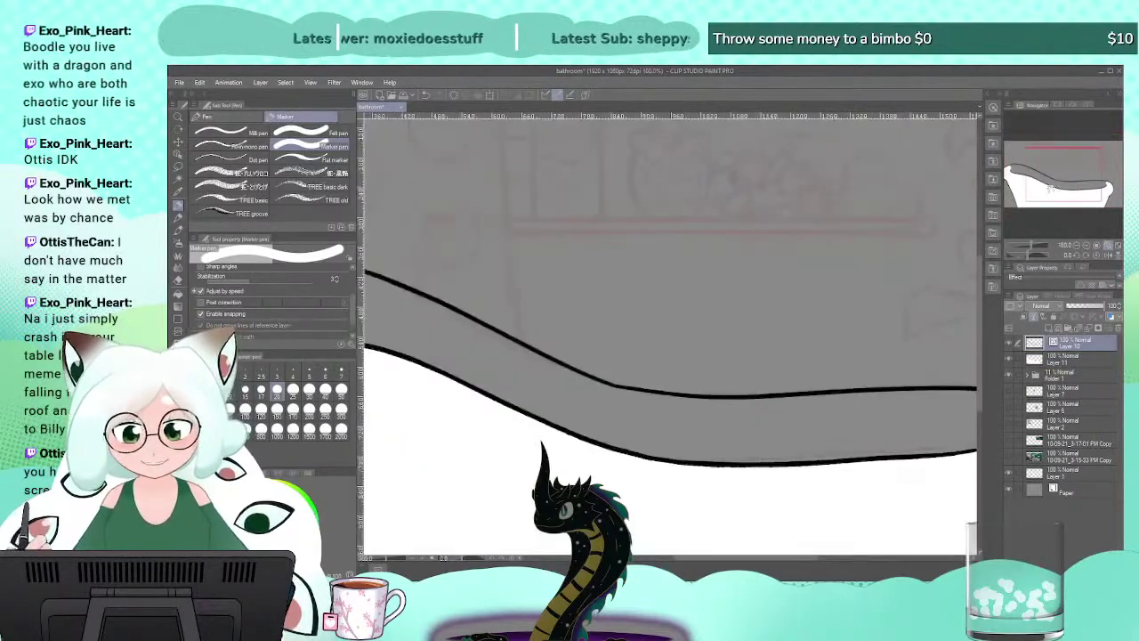
left_click_drag(1050, 186, 1066, 191)
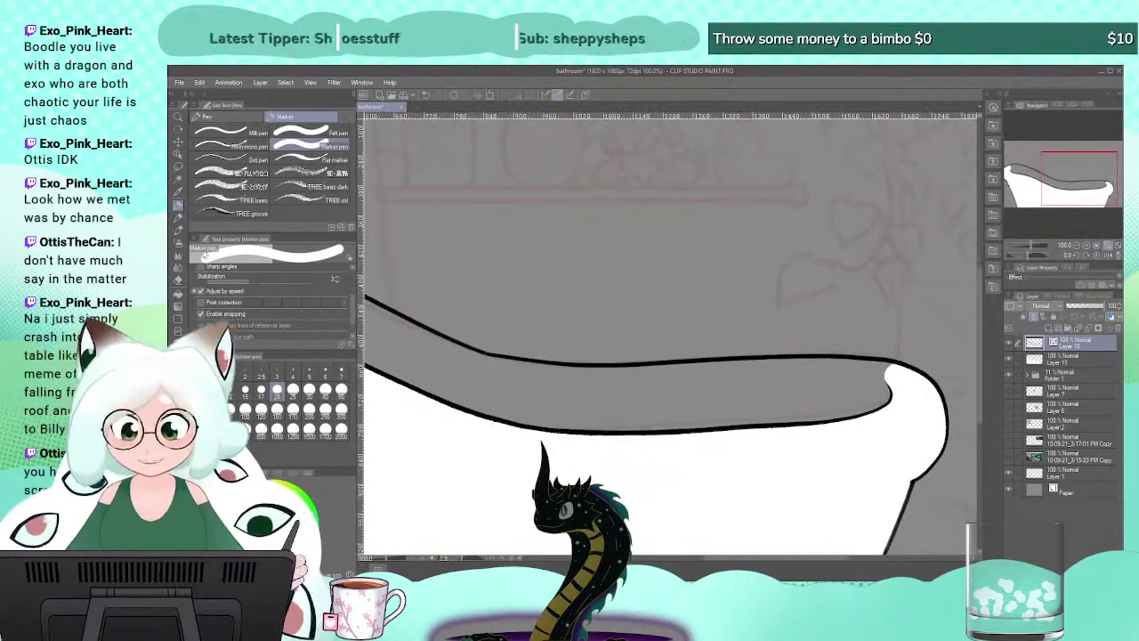
left_click(178, 165)
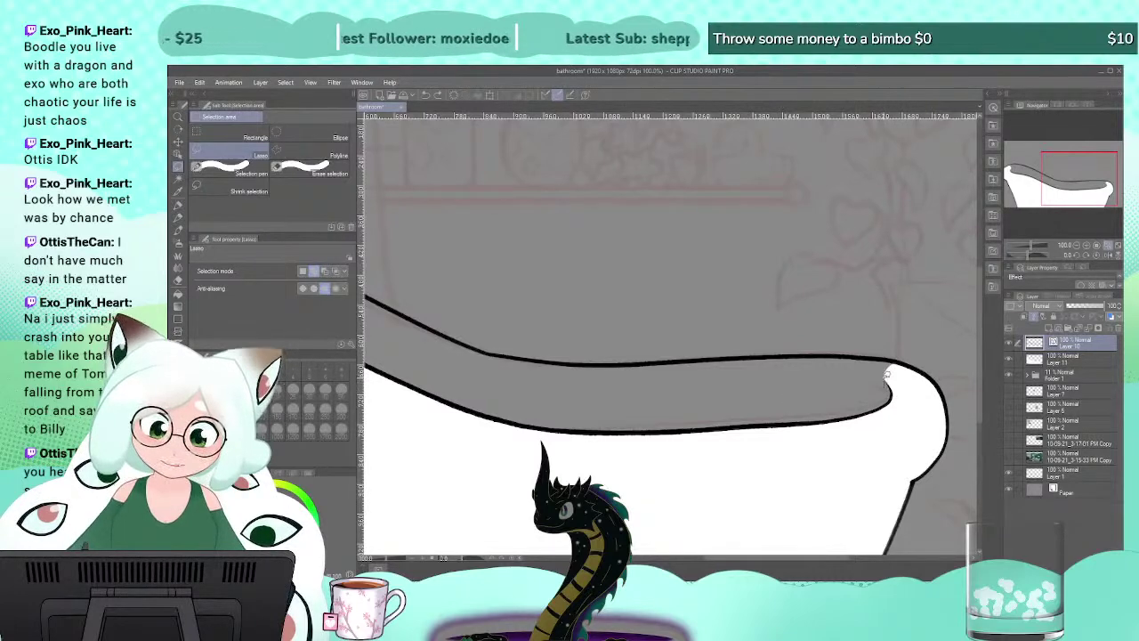
mouse_move(905, 358)
left_mouse_down()
mouse_move(906, 335)
mouse_move(847, 363)
mouse_move(865, 395)
mouse_move(887, 394)
left_mouse_up()
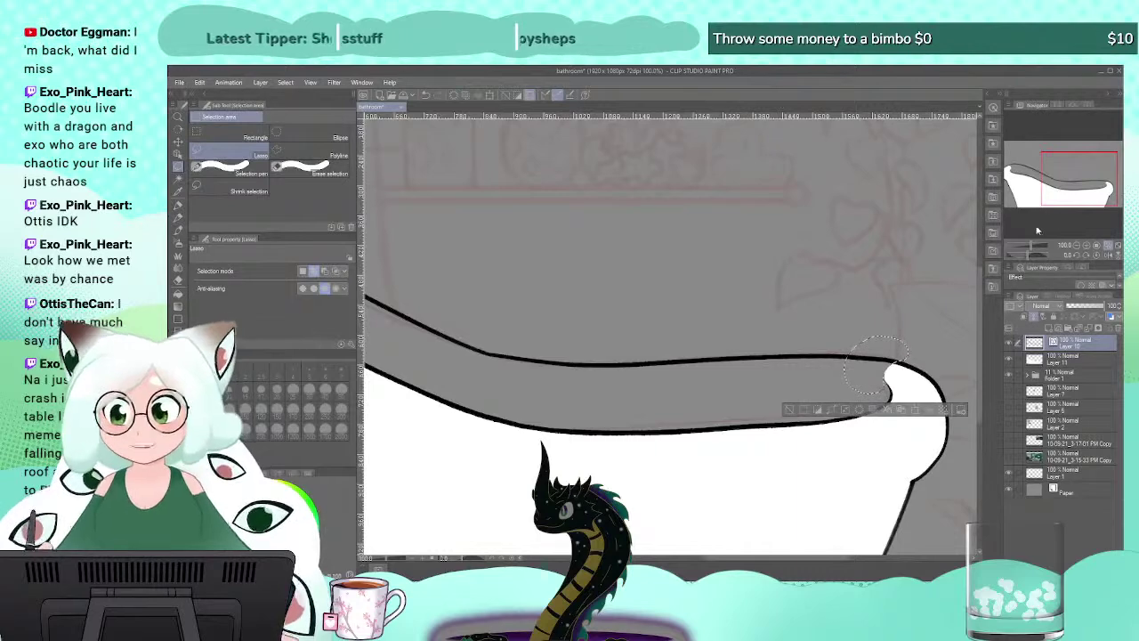
Add the back rim line's left end, above the left hook, to the lasso selection.
left_click_drag(1042, 218, 1002, 180)
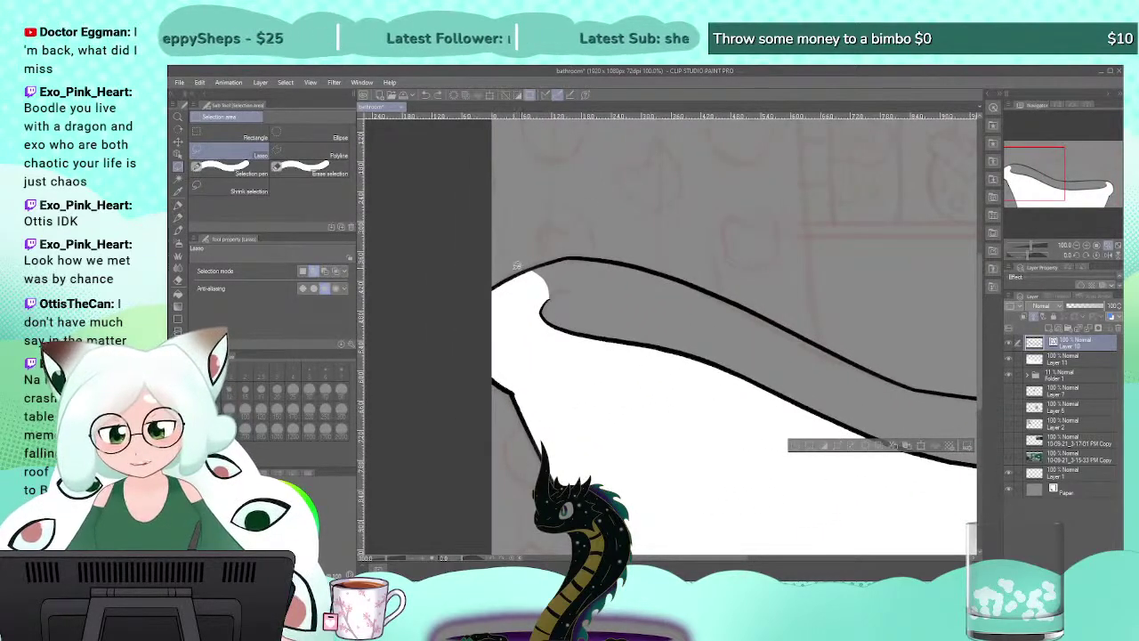
mouse_move(531, 267)
left_mouse_down()
mouse_move(566, 276)
mouse_move(557, 238)
mouse_move(535, 265)
left_mouse_up()
key("ctrl+z")
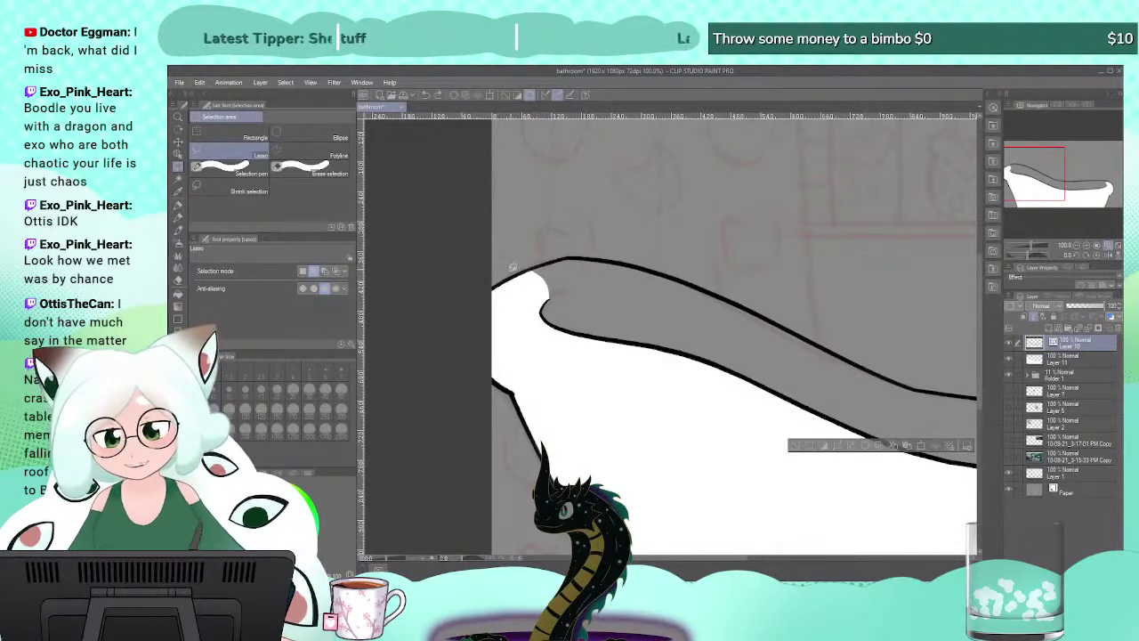
mouse_move(510, 269)
left_mouse_down()
mouse_move(534, 268)
mouse_move(520, 258)
left_mouse_up()
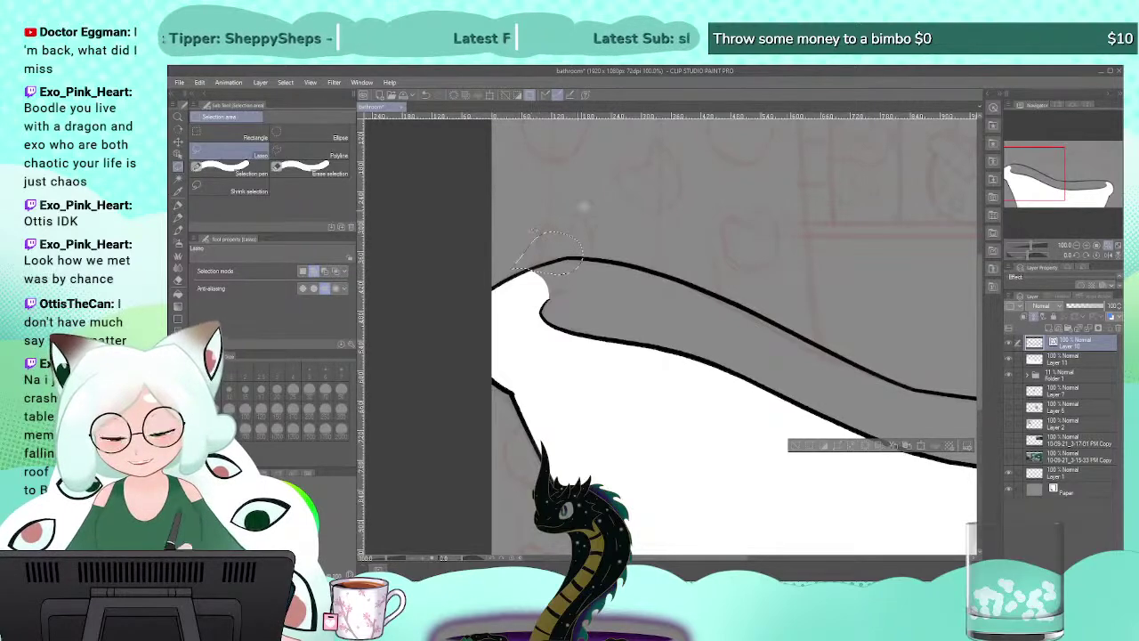
Extend the selection along the whole back rim line, place it on its own layer and deselect.
left_click(1109, 247)
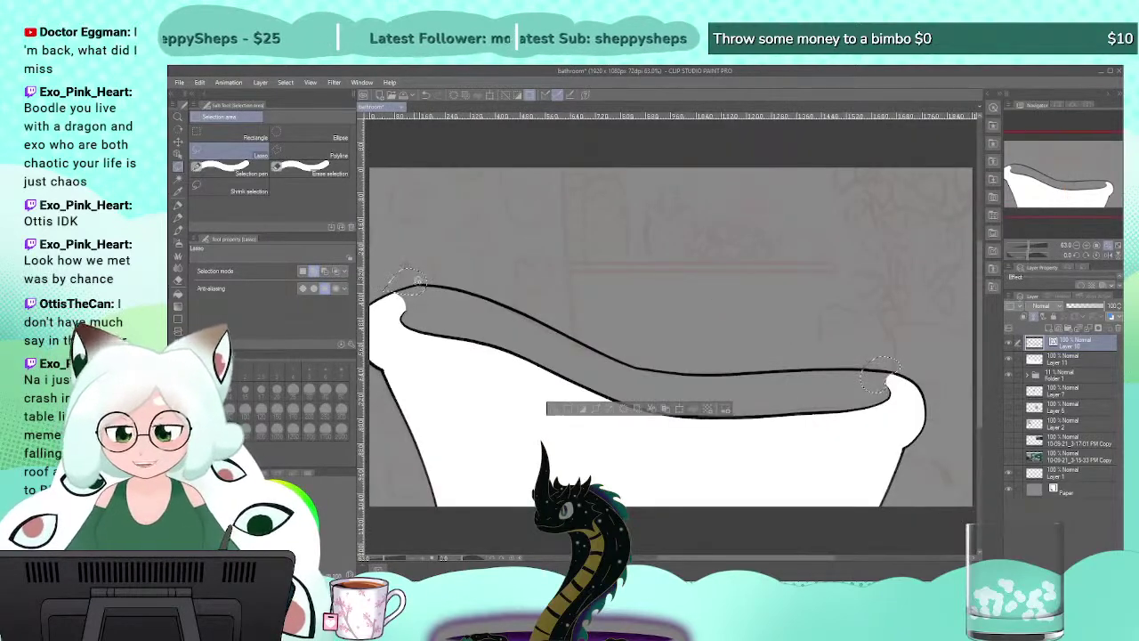
mouse_move(418, 285)
left_mouse_down()
mouse_move(548, 348)
mouse_move(695, 396)
mouse_move(895, 378)
mouse_move(405, 267)
left_mouse_up()
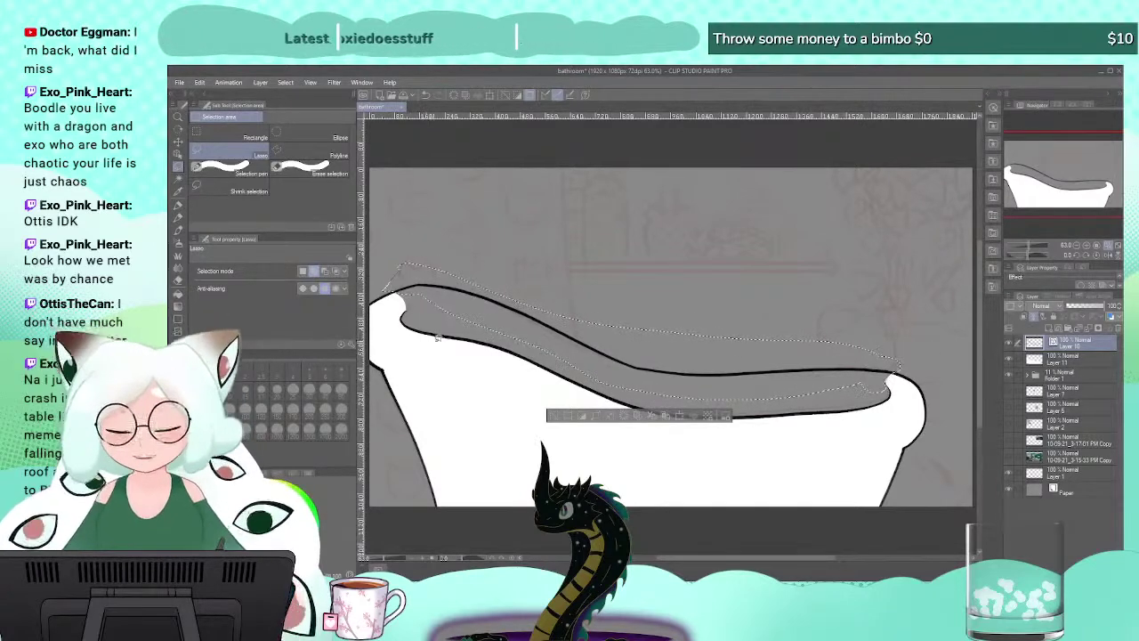
left_click(665, 418)
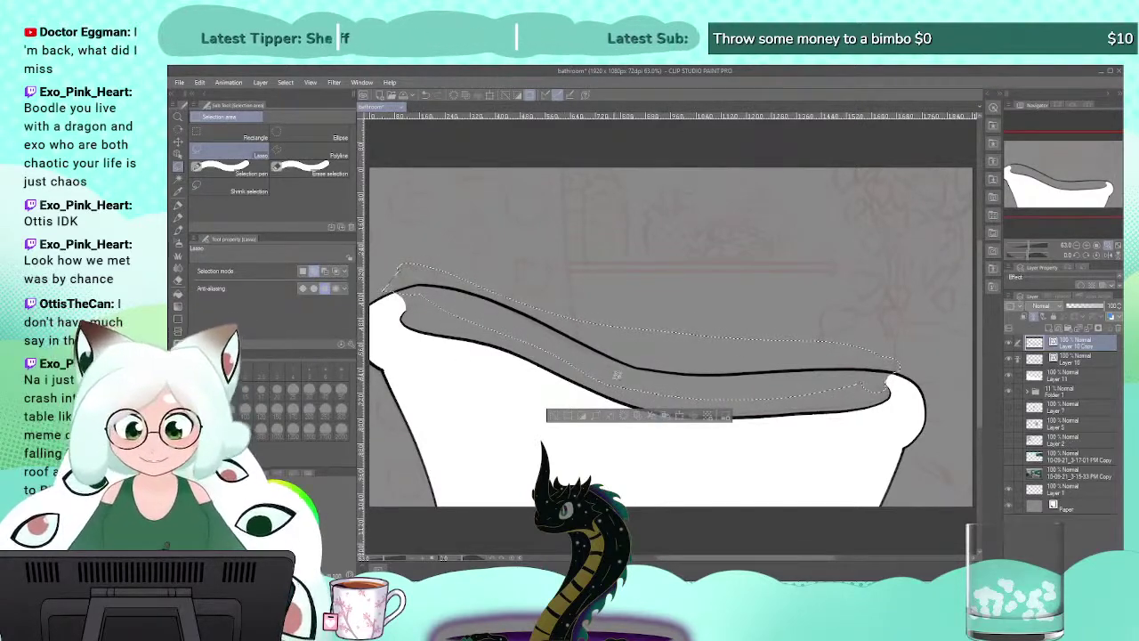
left_click(553, 418)
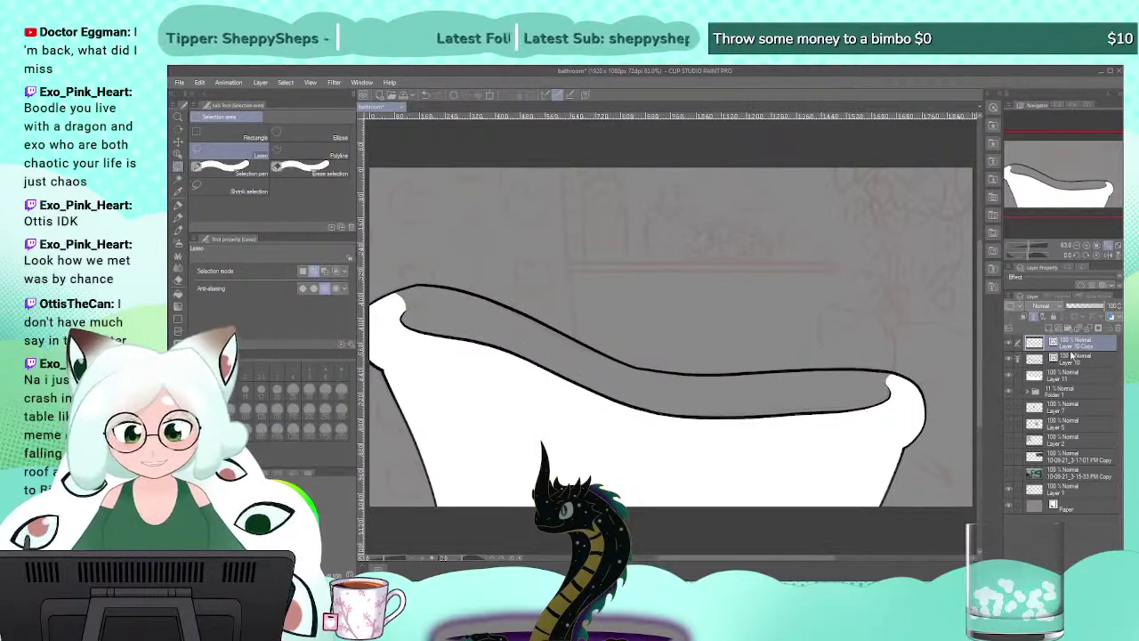
Lower the white fill layer's opacity to 49% and move the back rim line layer beneath it.
left_click(1060, 372)
left_click(1085, 305)
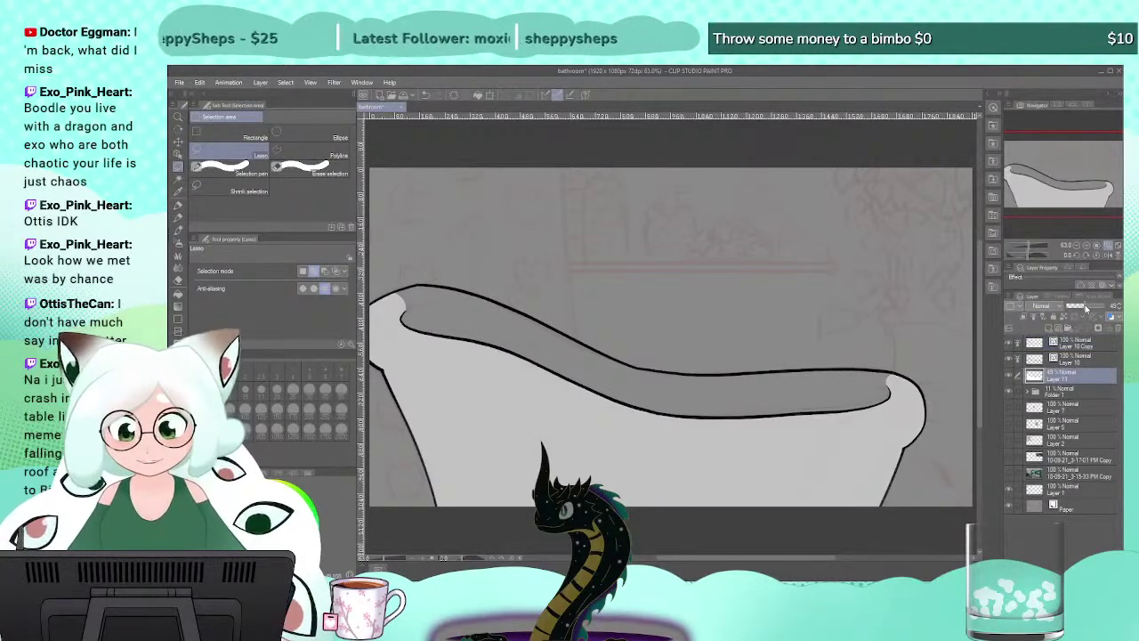
left_click_drag(1064, 349, 1064, 383)
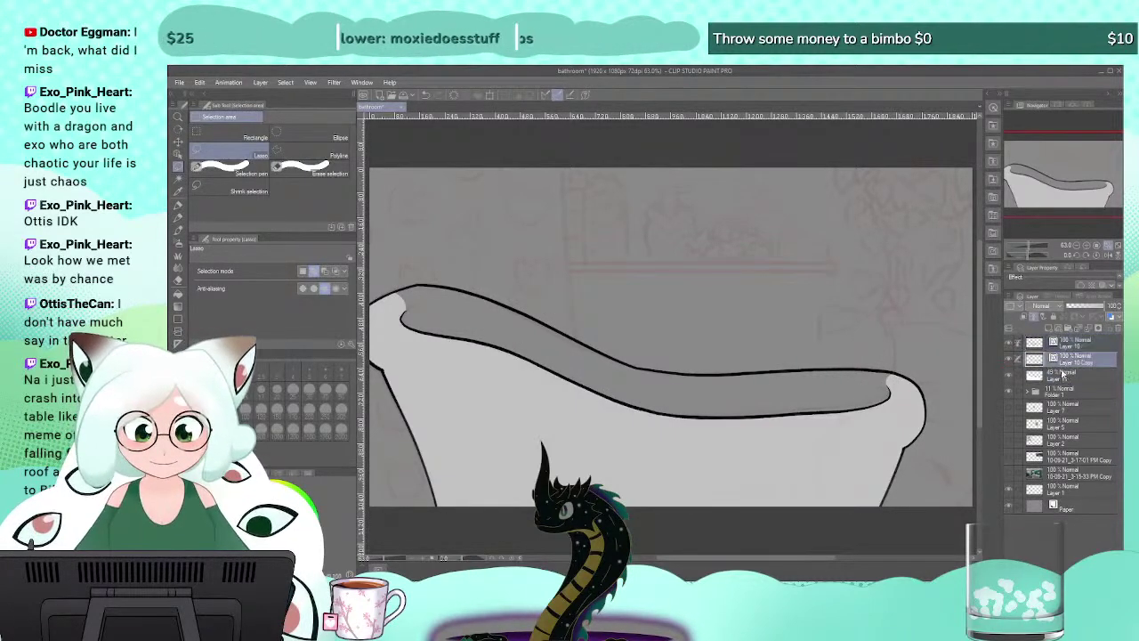
left_click(1059, 358)
Rename the two line layers "front tub" and "back tub", and add a raster layer directly beneath "back tub".
left_click(1060, 346)
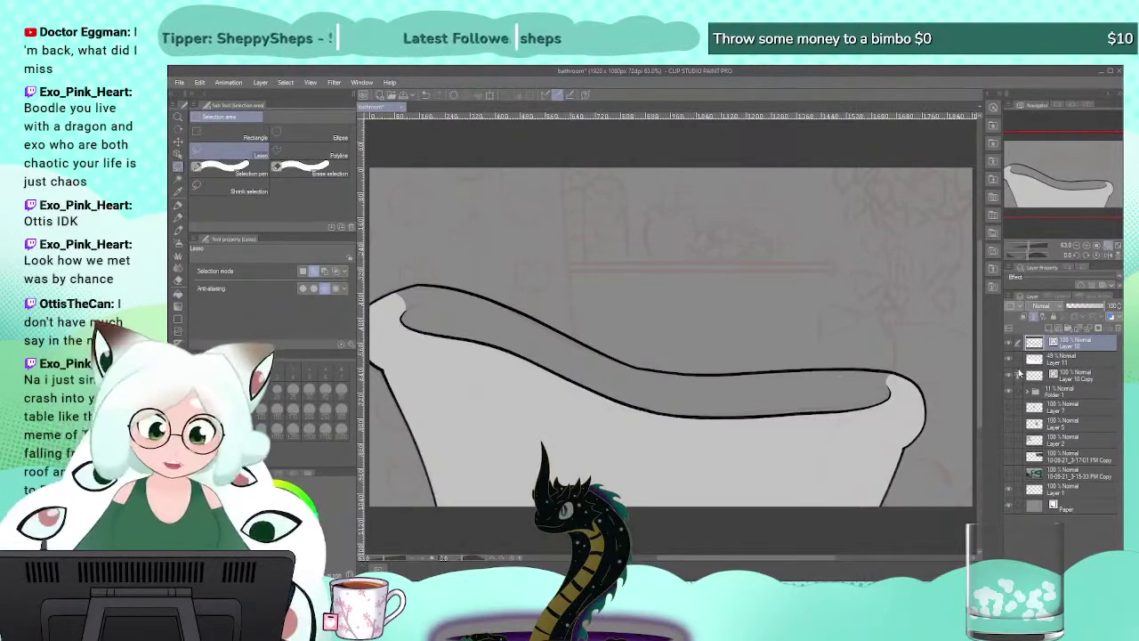
left_click(1068, 381)
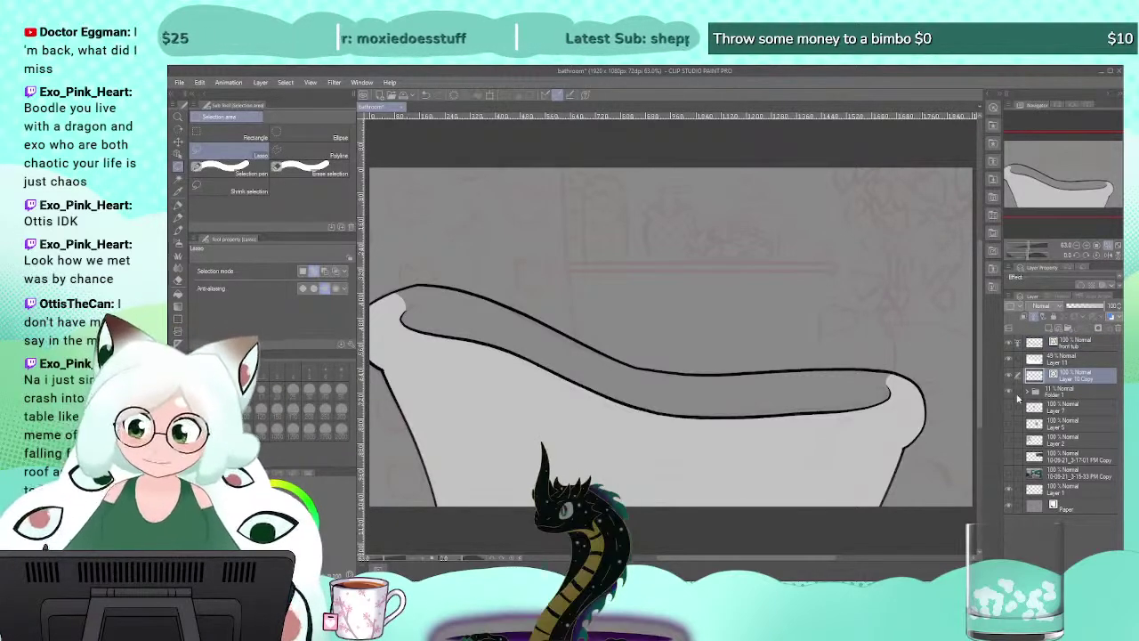
left_click(1050, 328)
left_click_drag(1064, 402, 1063, 400)
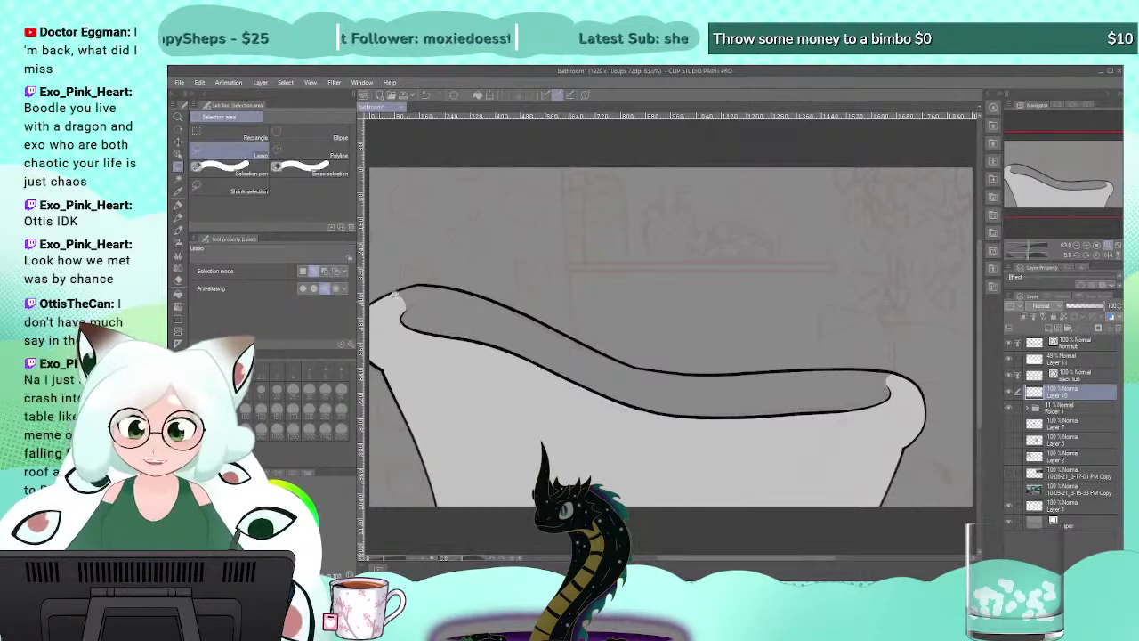
Fill the whole tub silhouette, interior included, with white on the raster layer directly beneath the "back tub" line layer.
left_click(1034, 342)
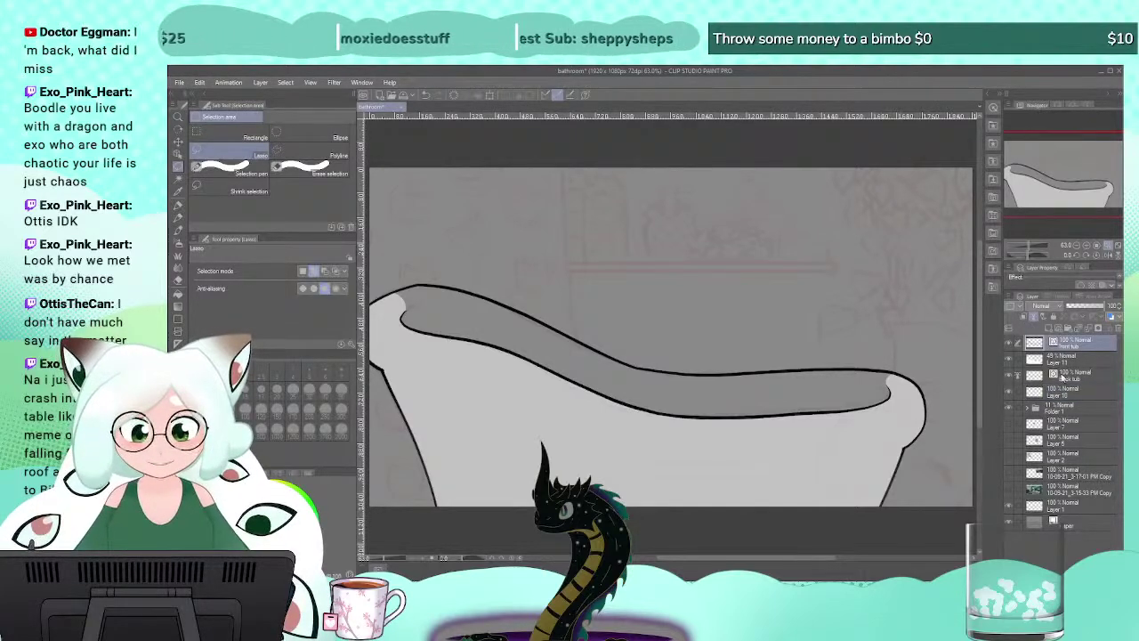
left_click(1065, 390)
left_click_drag(1046, 186, 1042, 189)
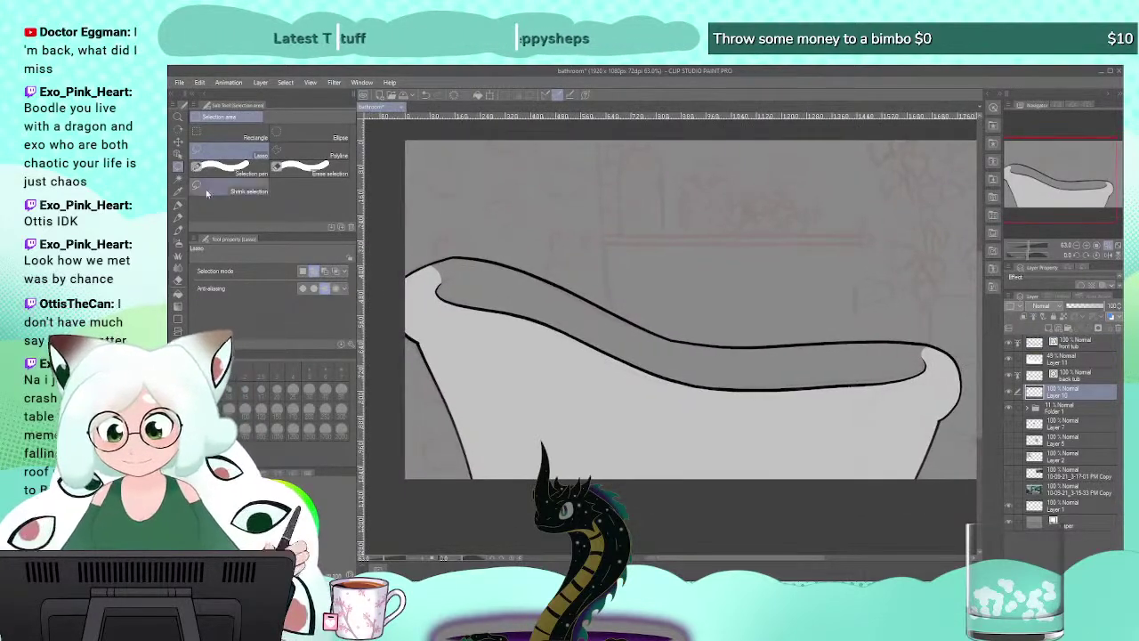
left_click(178, 246)
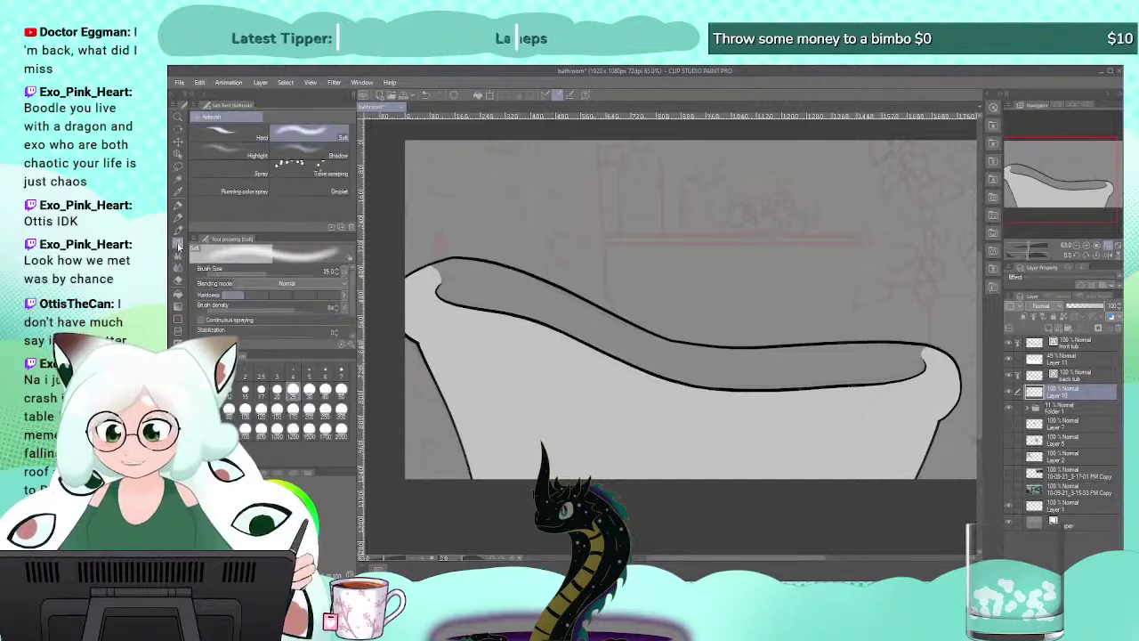
left_click(178, 301)
left_click(525, 383)
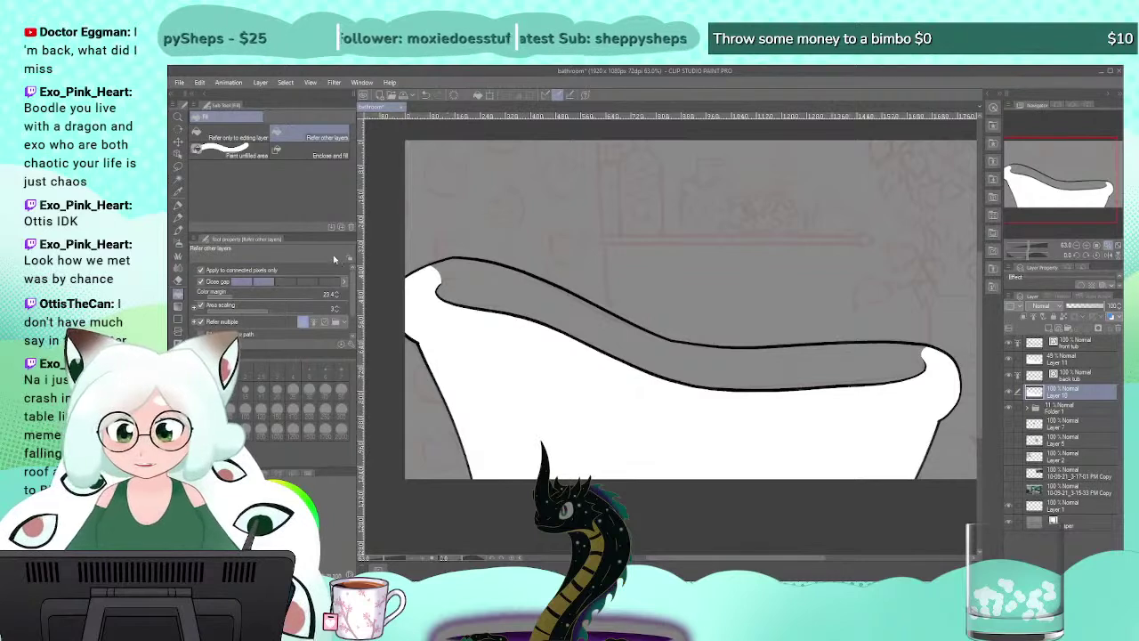
left_click(462, 286)
key("ctrl+z")
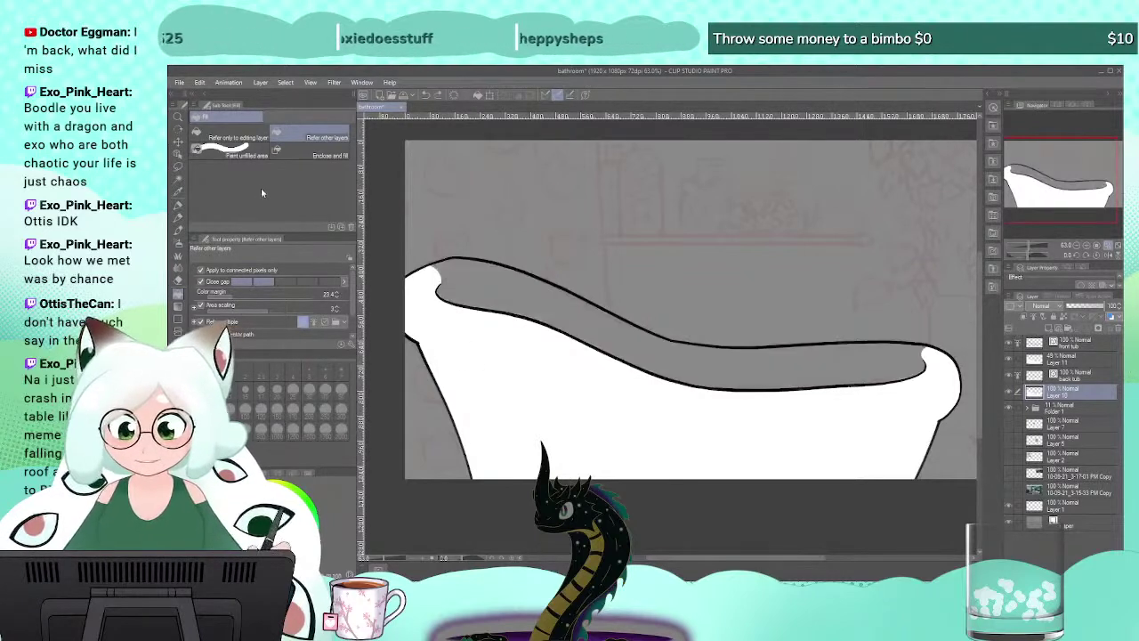
key("ctrl+z")
left_click(521, 413)
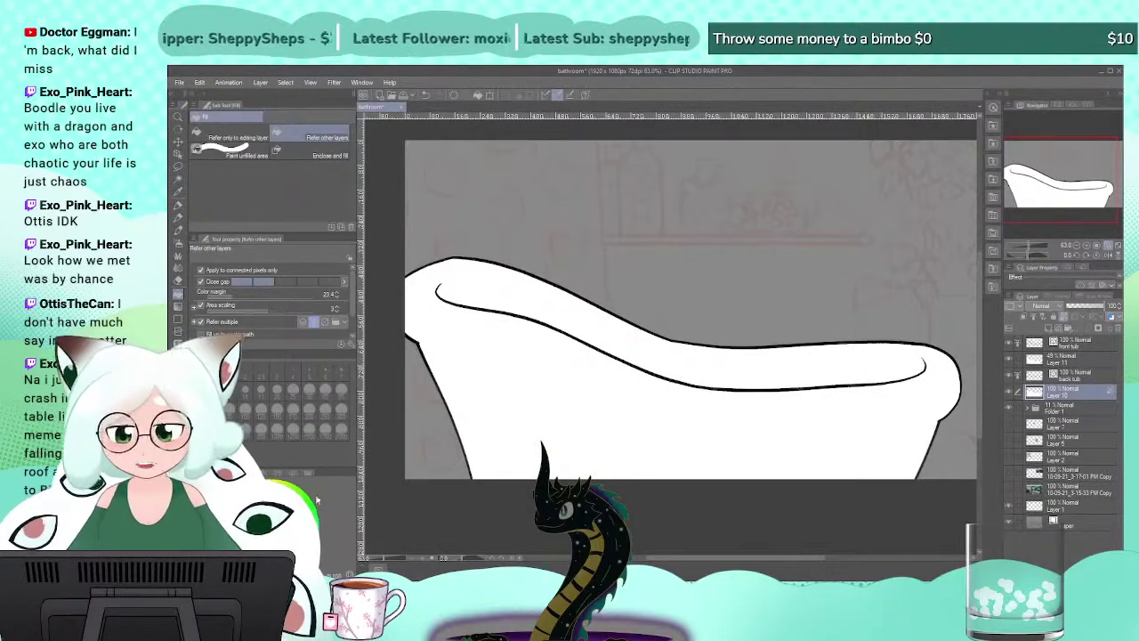
Recolour the back tub fill light cyan and raise the front white fill layer's opacity to 100%.
left_click(479, 96)
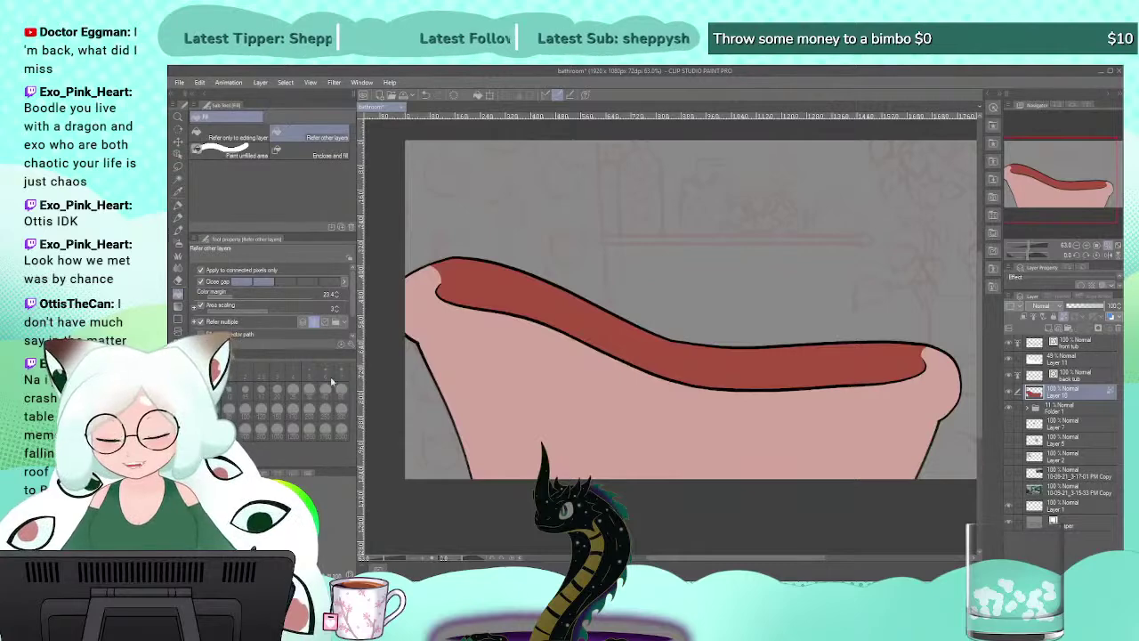
left_click(479, 95)
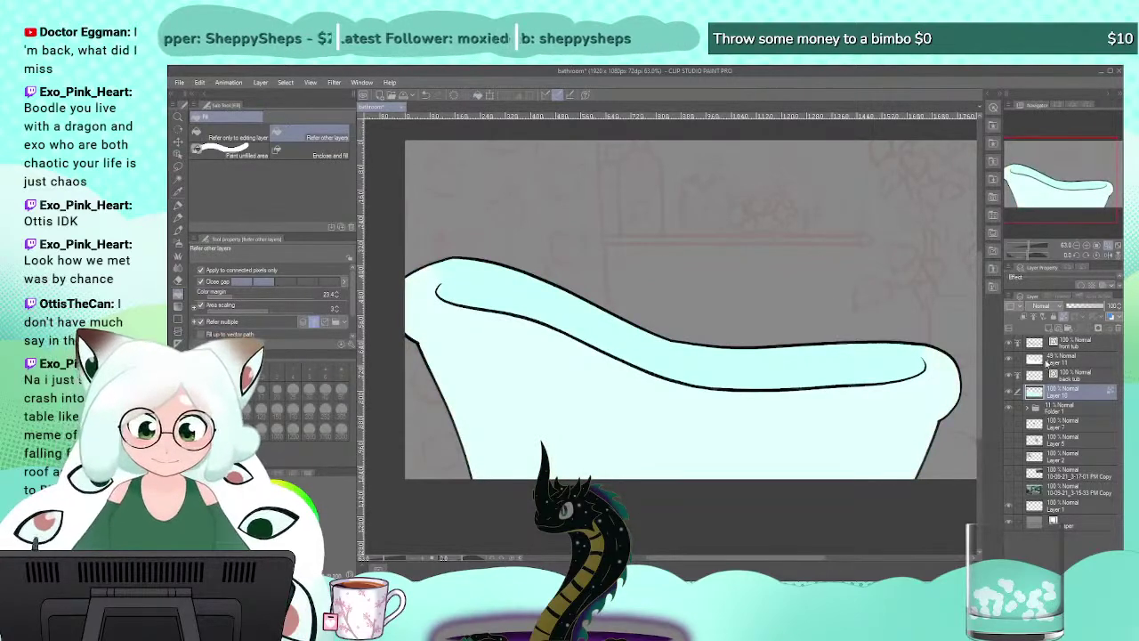
left_click(1012, 363)
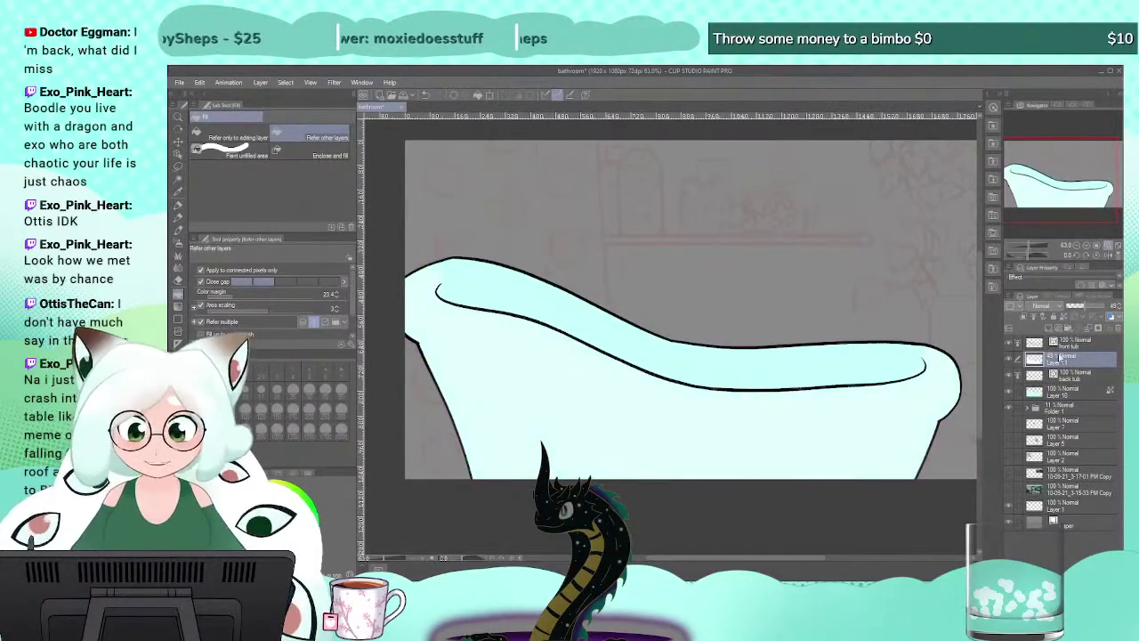
left_click_drag(1108, 313, 1120, 316)
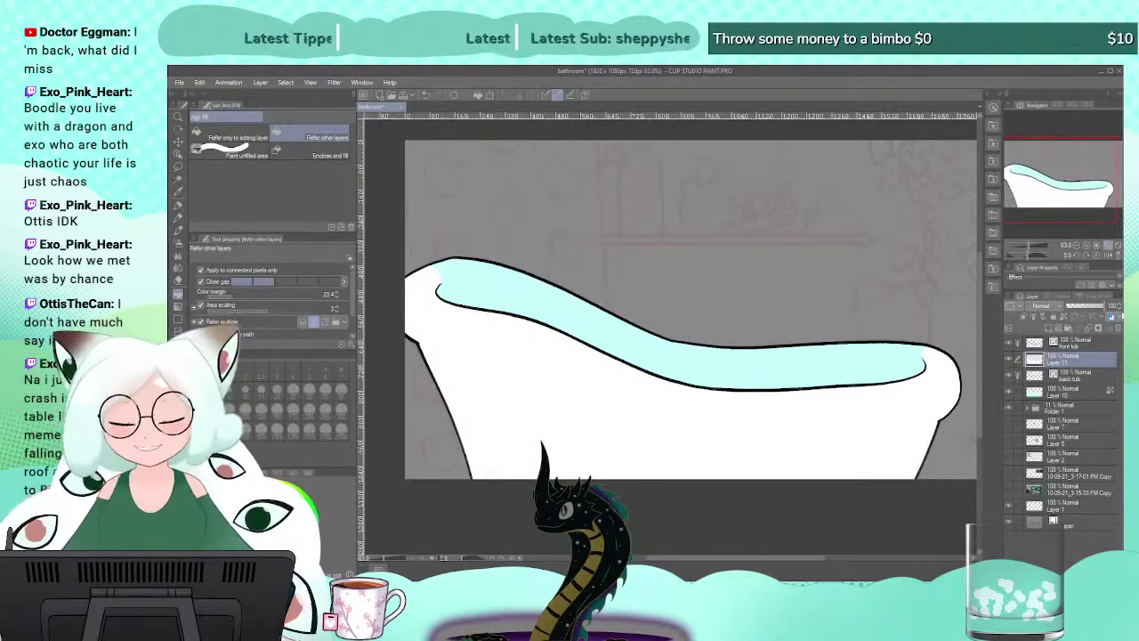
Group the "front tub" line layer and its white fill layer into a folder named "front tub", and collapse it.
left_click(1066, 343)
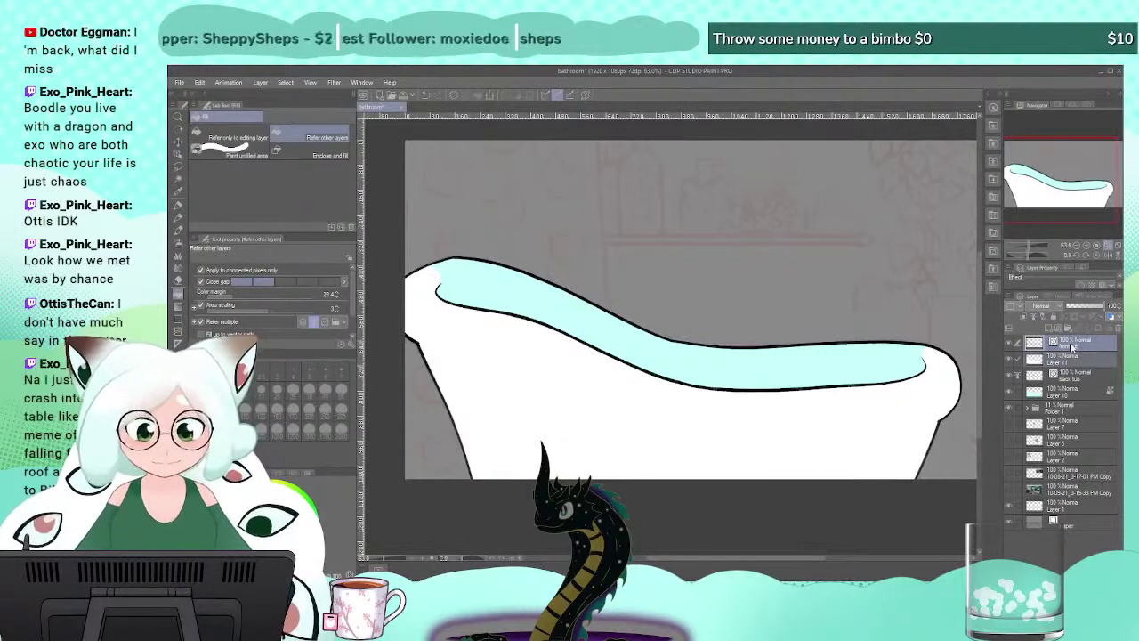
key("ctrl+g")
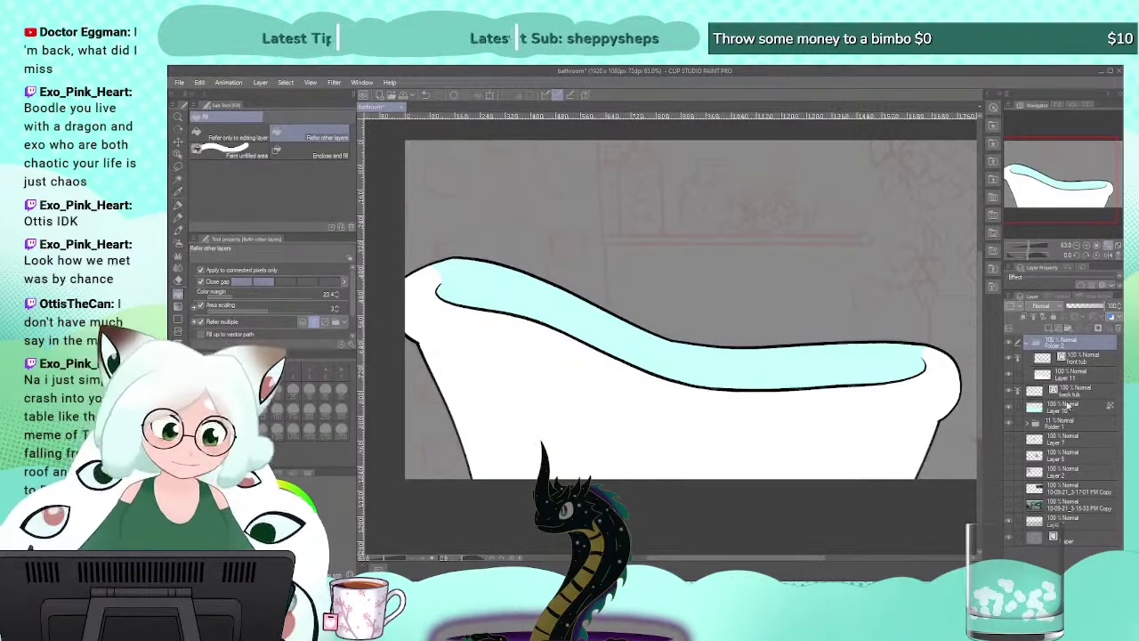
left_click(1027, 343)
Group the "back tub" line layer and its light cyan fill layer into a folder named "back tub".
left_click(1055, 360)
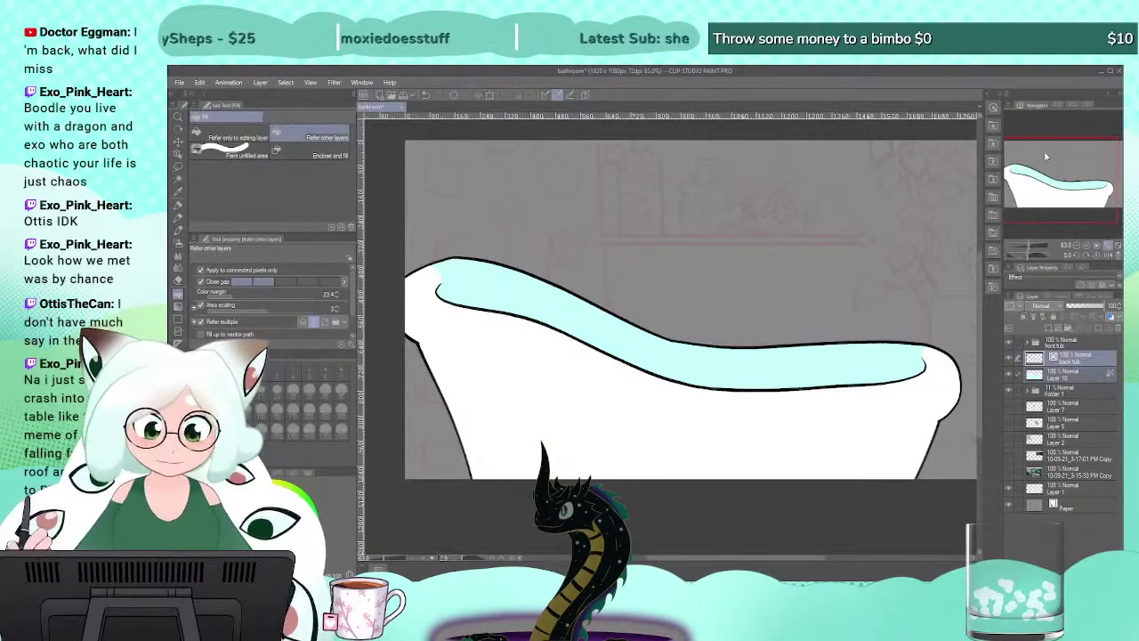
key("ctrl+g")
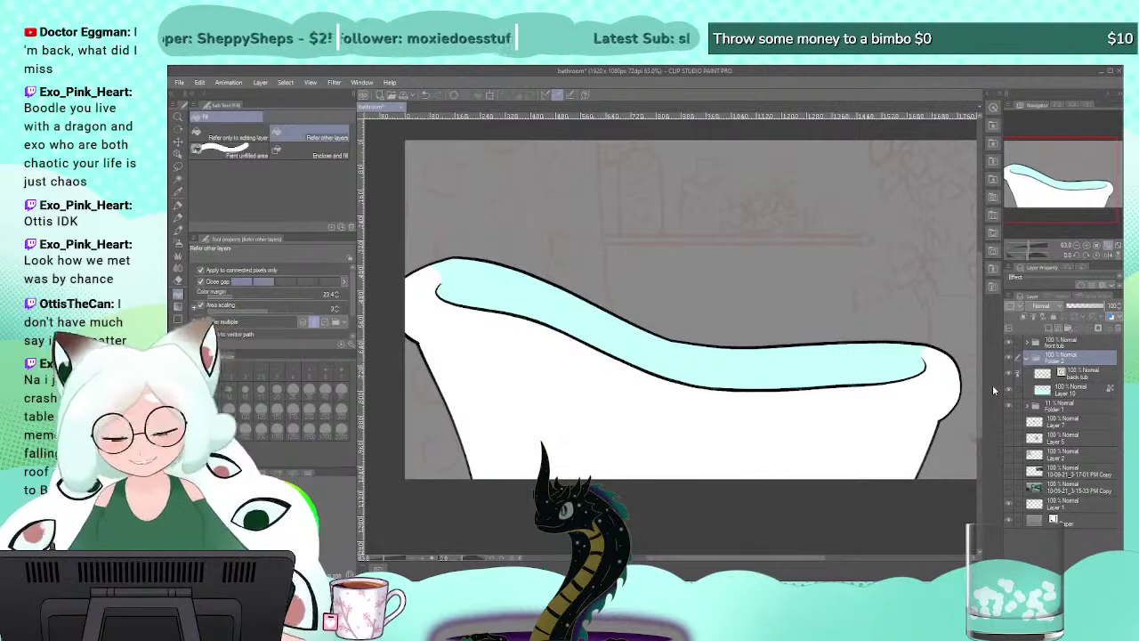
type("back tub")
key("Return")
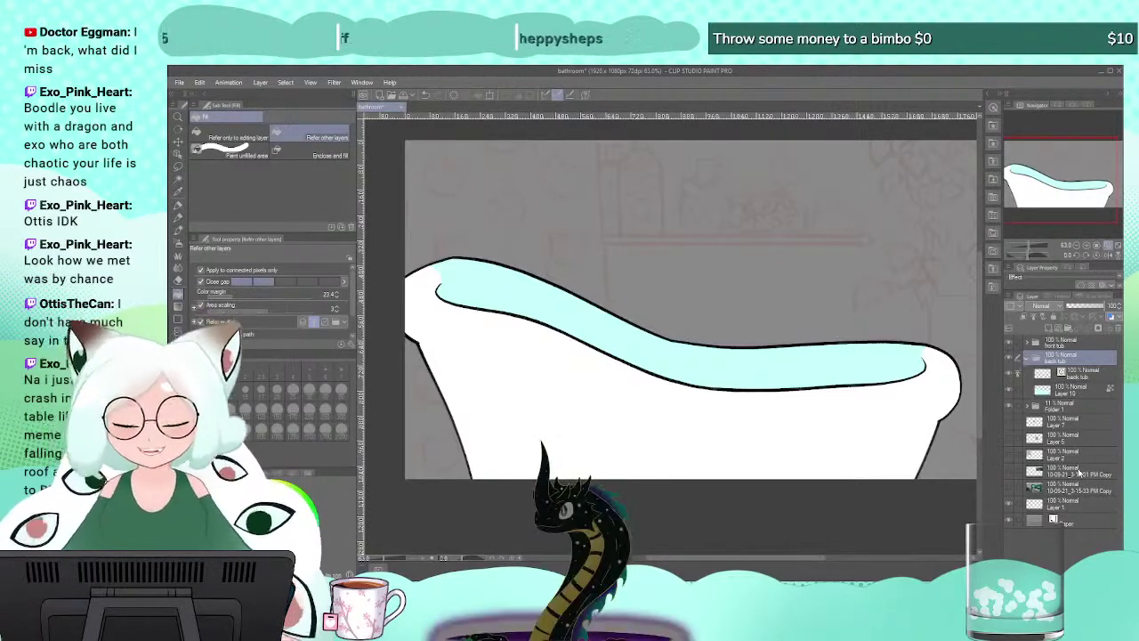
Try moving the "front tub" folder downward over the back tub, and undo the move.
left_click(1059, 344)
left_click(178, 143)
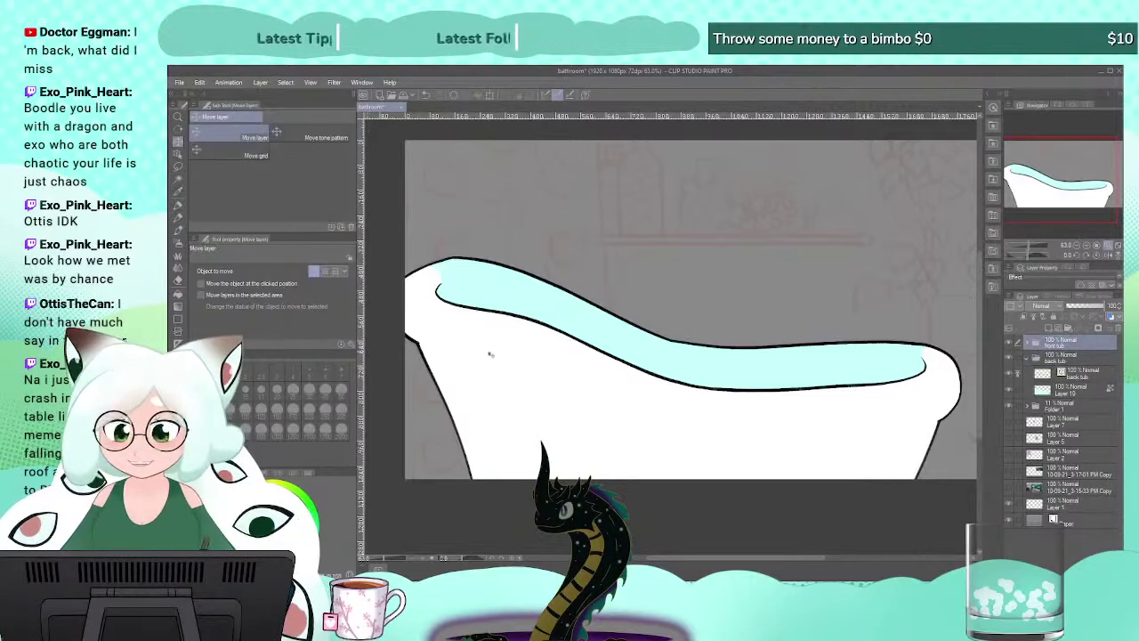
left_click_drag(491, 355, 504, 419)
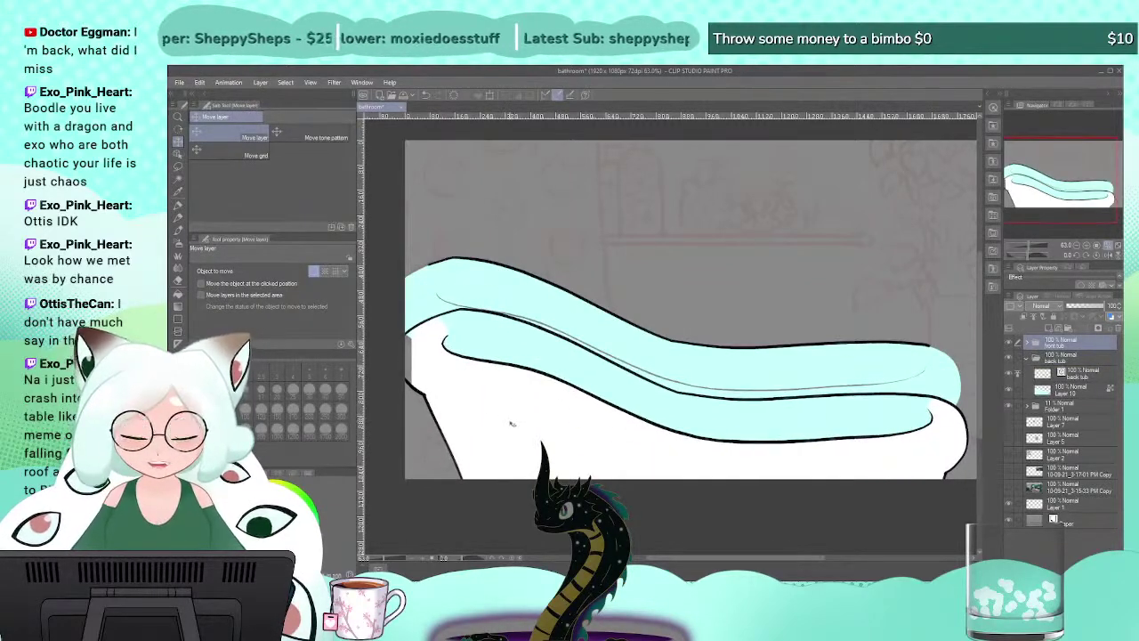
key("ctrl+z")
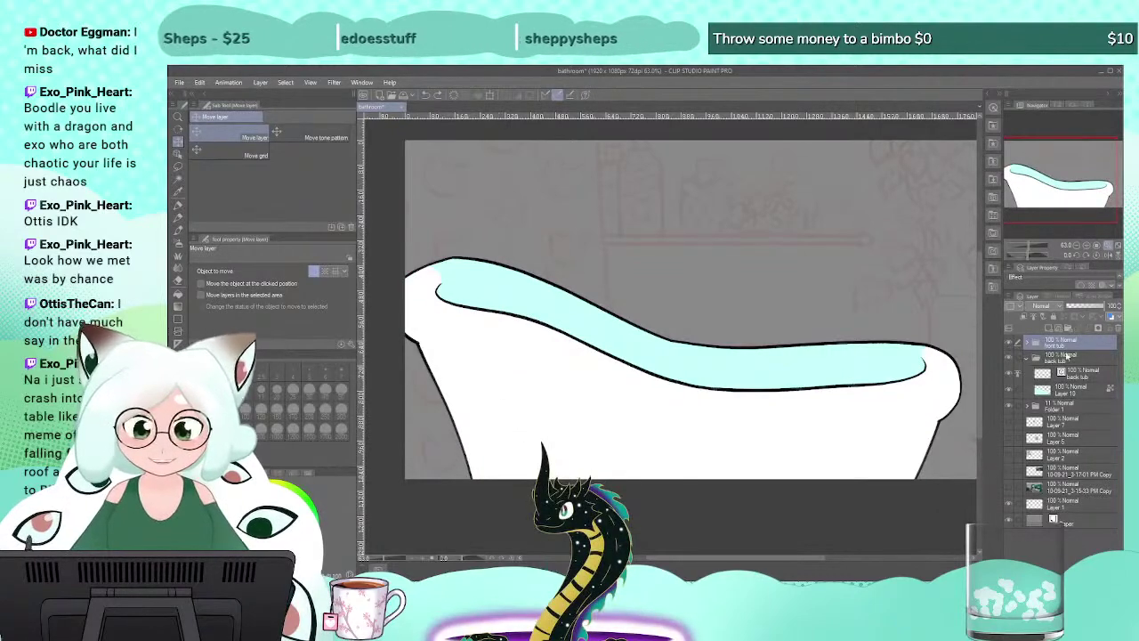
Lower the "back tub" folder's opacity to 28% and vector-erase a small bit of the duplicate back rim line on the "front tub" line layer.
left_click(1046, 358)
left_click_drag(1077, 307, 1080, 307)
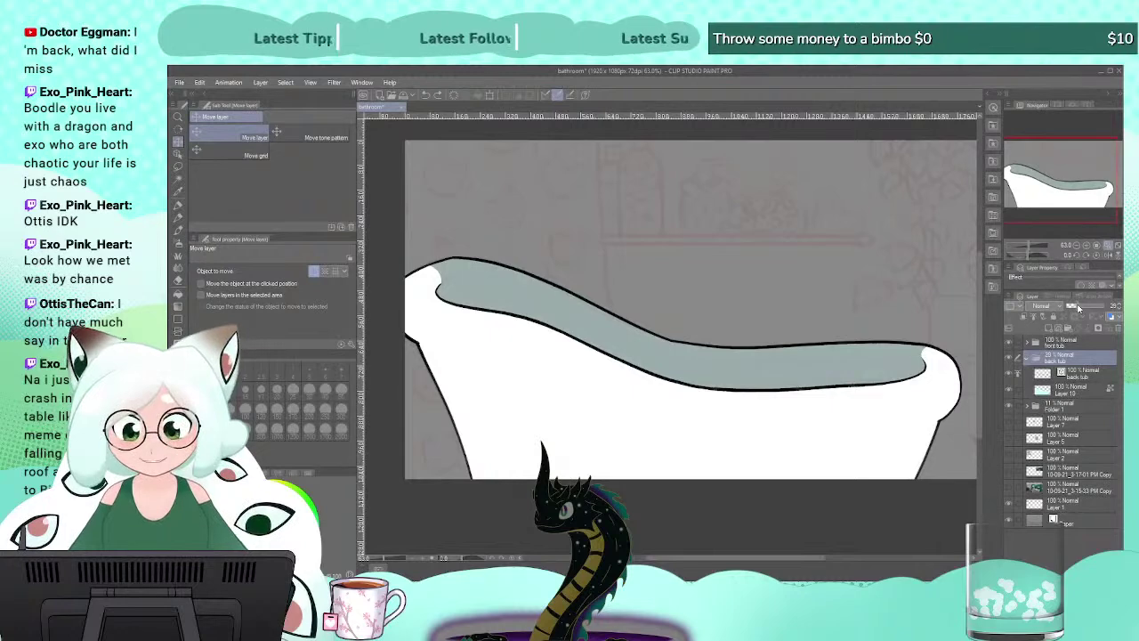
left_click(1031, 343)
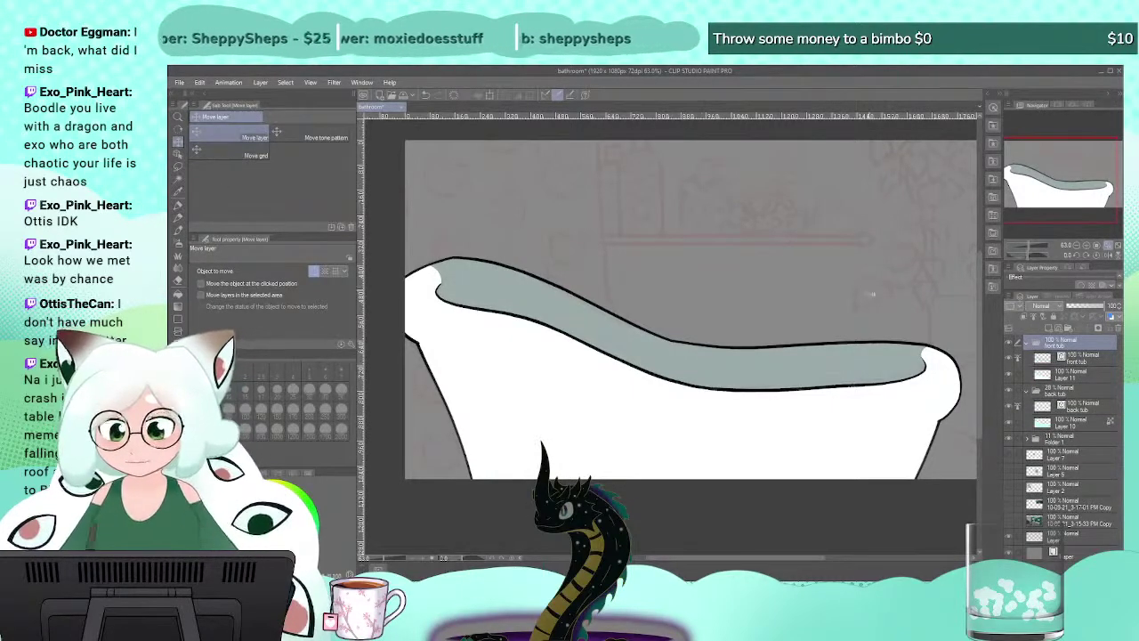
left_click(179, 276)
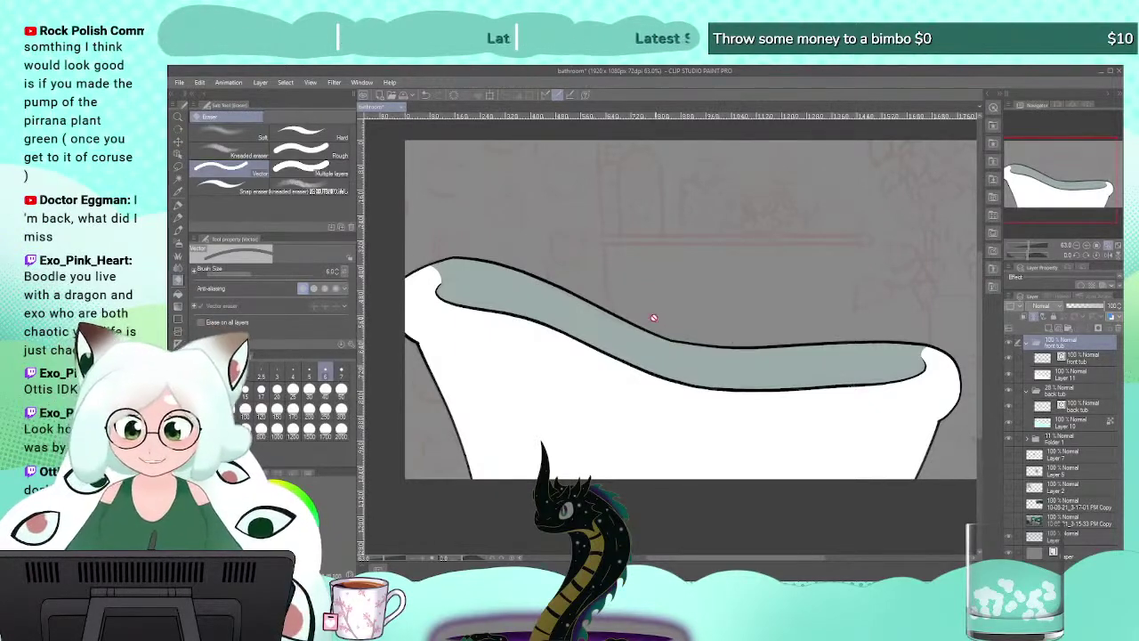
left_click(1073, 361)
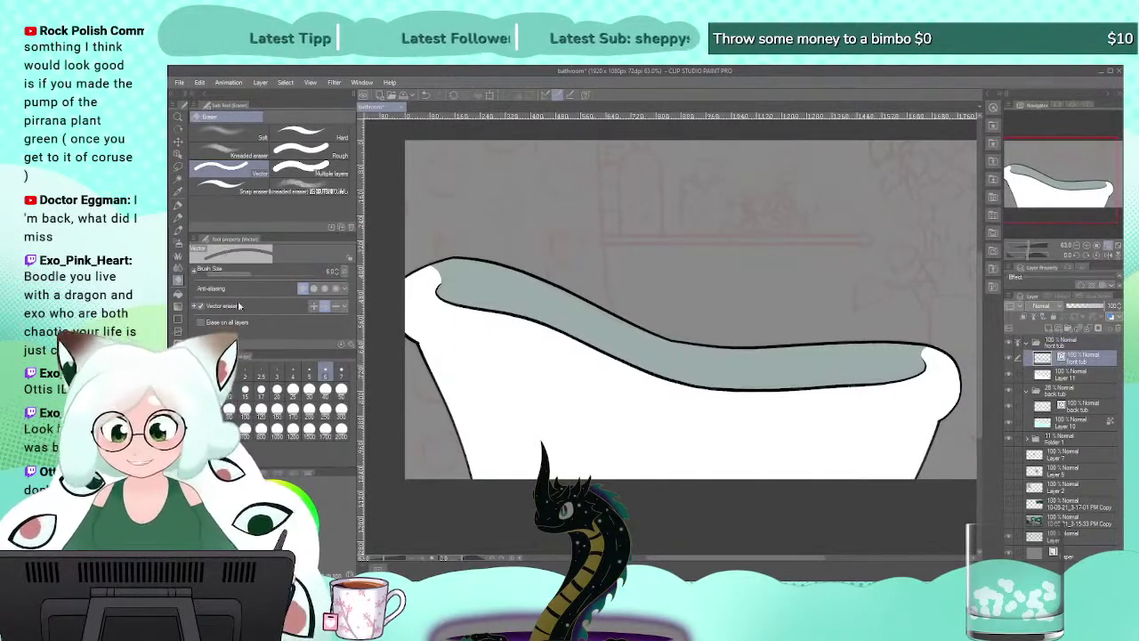
left_click(315, 308)
left_click_drag(660, 336, 672, 340)
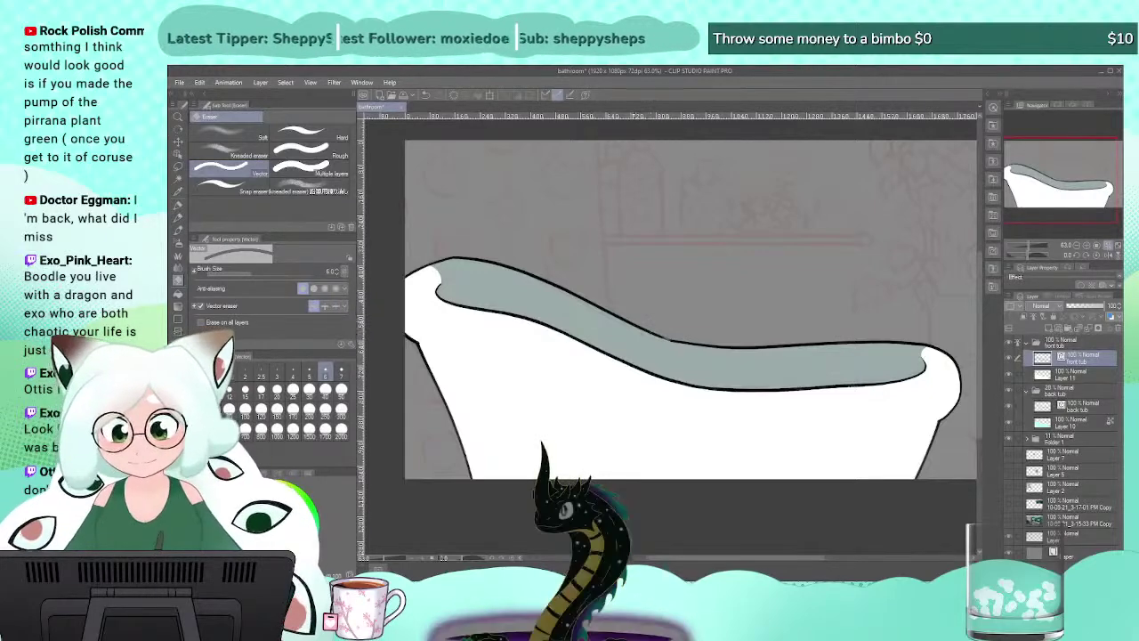
Enlarge the vector eraser to size 80 and erase the middle stretch of the duplicate back rim line on the "front tub" layer.
key("bracketright")
key("bracketright")
key("bracketright")
key("bracketright")
key("bracketright")
key("bracketright")
key("bracketright")
key("bracketright")
key("bracketright")
key("bracketright")
key("bracketright")
key("bracketright")
key("bracketright")
key("bracketright")
left_click_drag(594, 305, 700, 342)
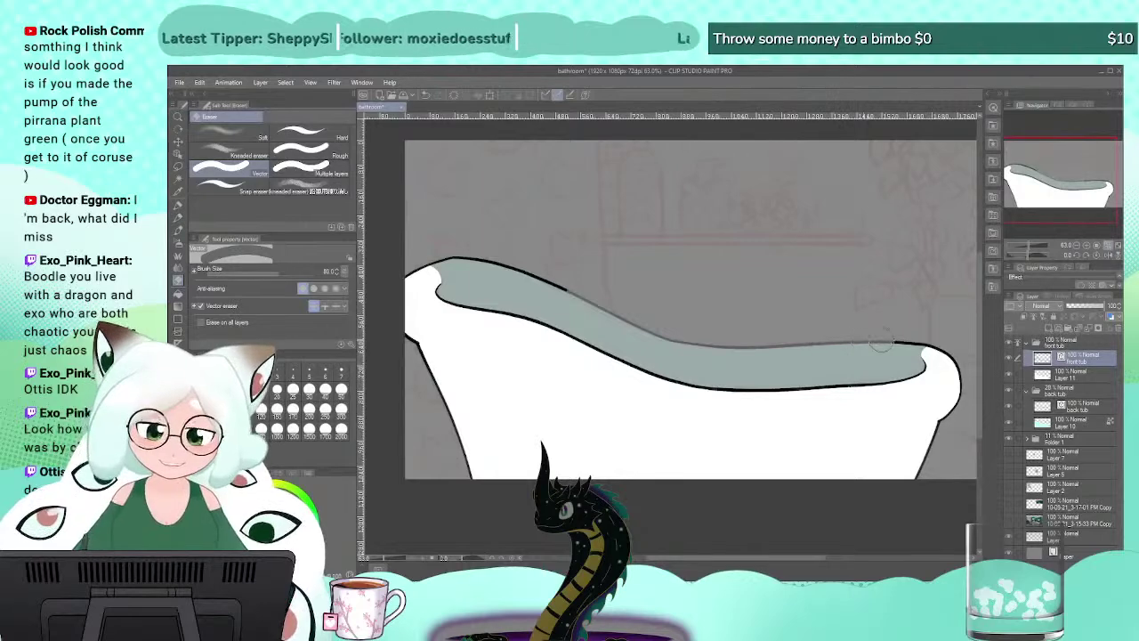
Erase the remaining duplicate rim line at the tub's right end, up to where the white front rim begins.
left_click(1088, 247)
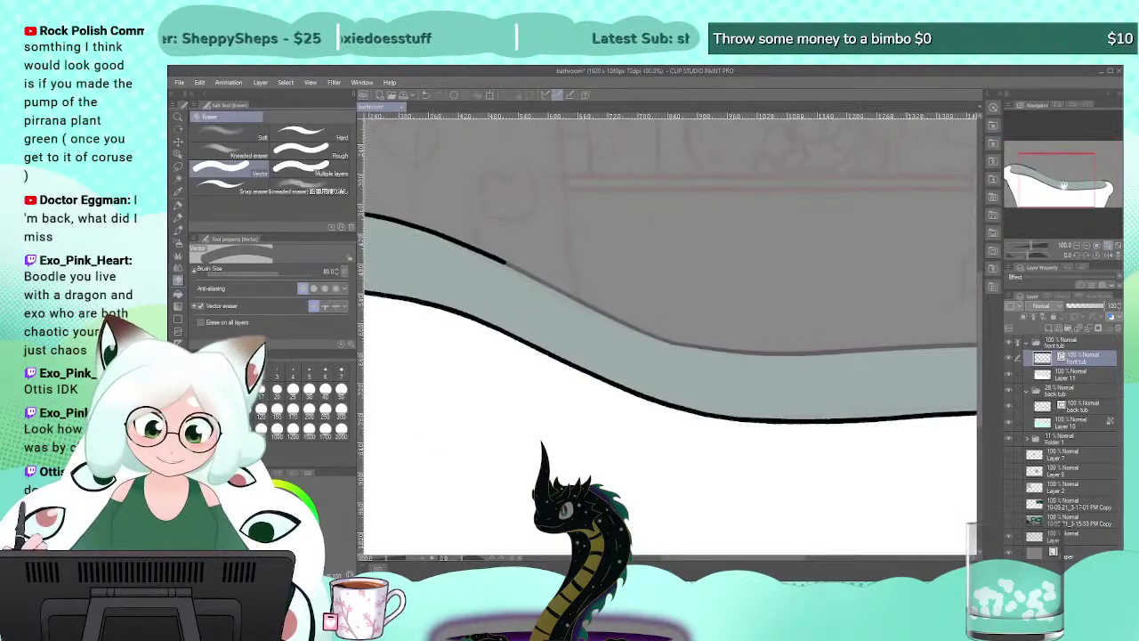
left_click(1087, 249)
left_click(1087, 247)
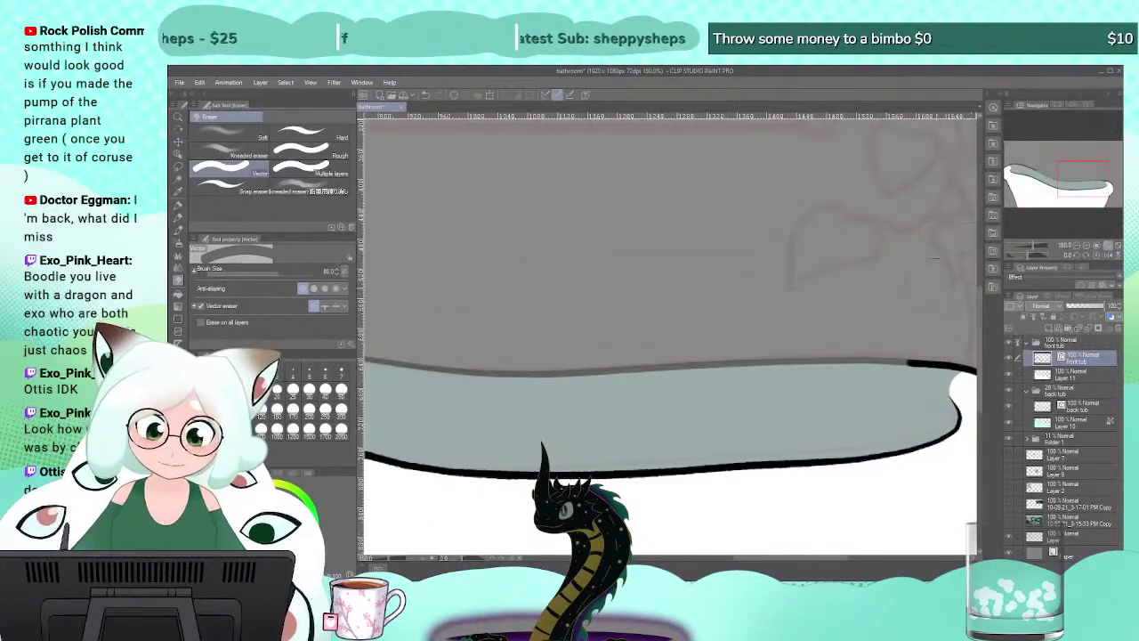
left_click_drag(1061, 181, 1067, 182)
left_click_drag(835, 351, 872, 343)
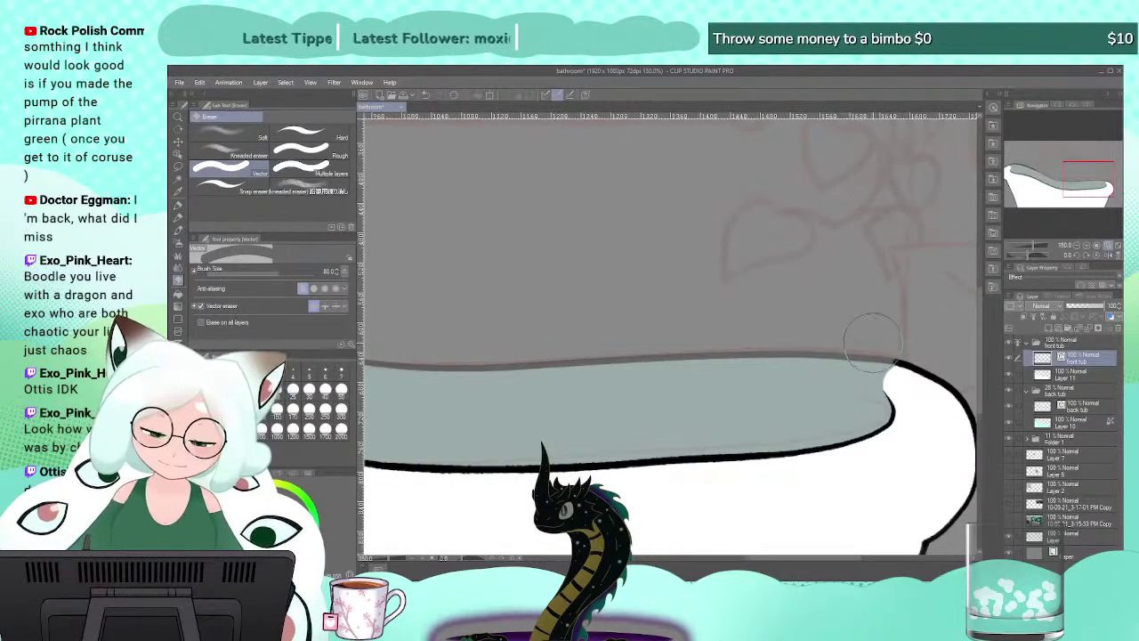
Erase the duplicate rim line's left part up to the white front rim, switching the vector eraser to whole-line mode.
left_click_drag(1076, 198, 1010, 170)
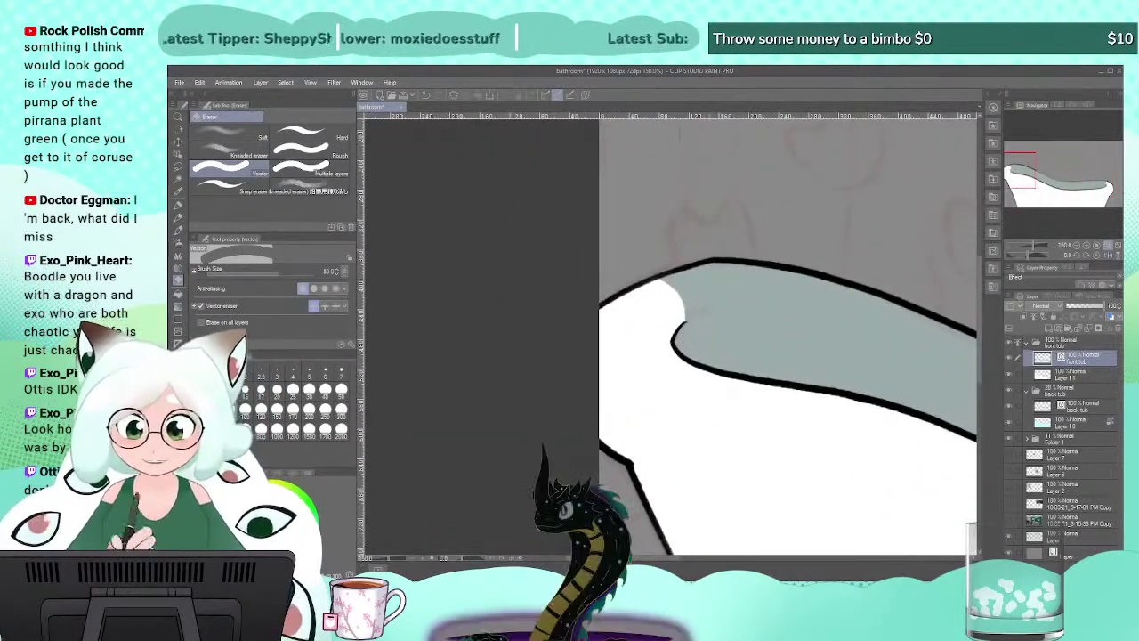
mouse_move(683, 256)
left_mouse_down()
mouse_move(707, 263)
mouse_move(663, 278)
mouse_move(805, 271)
left_mouse_up()
key("ctrl+z")
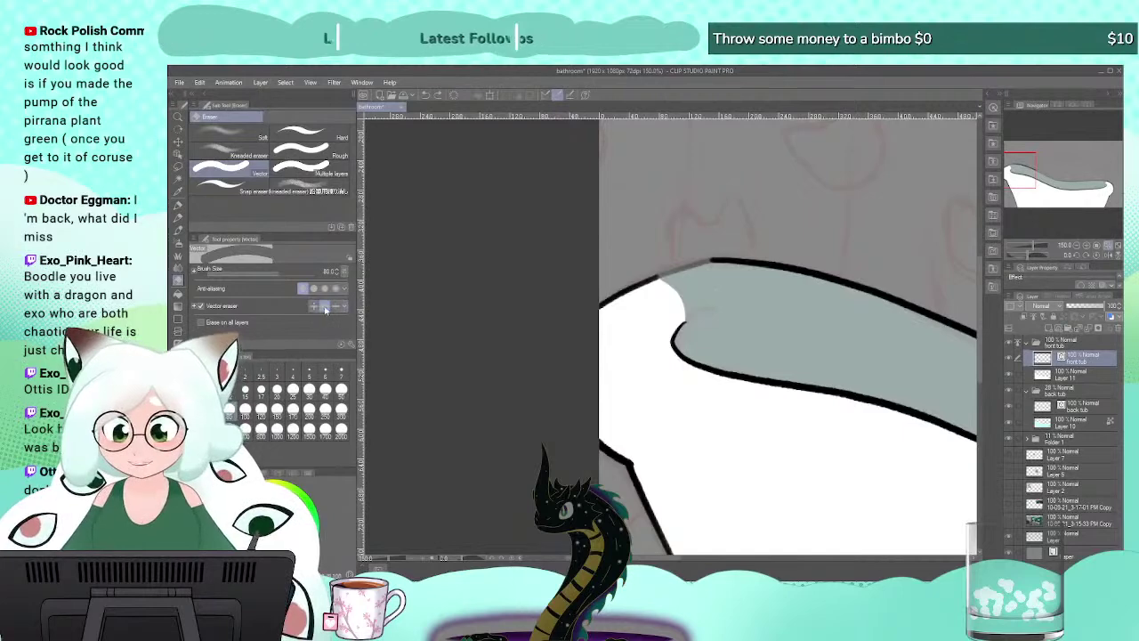
left_click(335, 306)
left_click(756, 283)
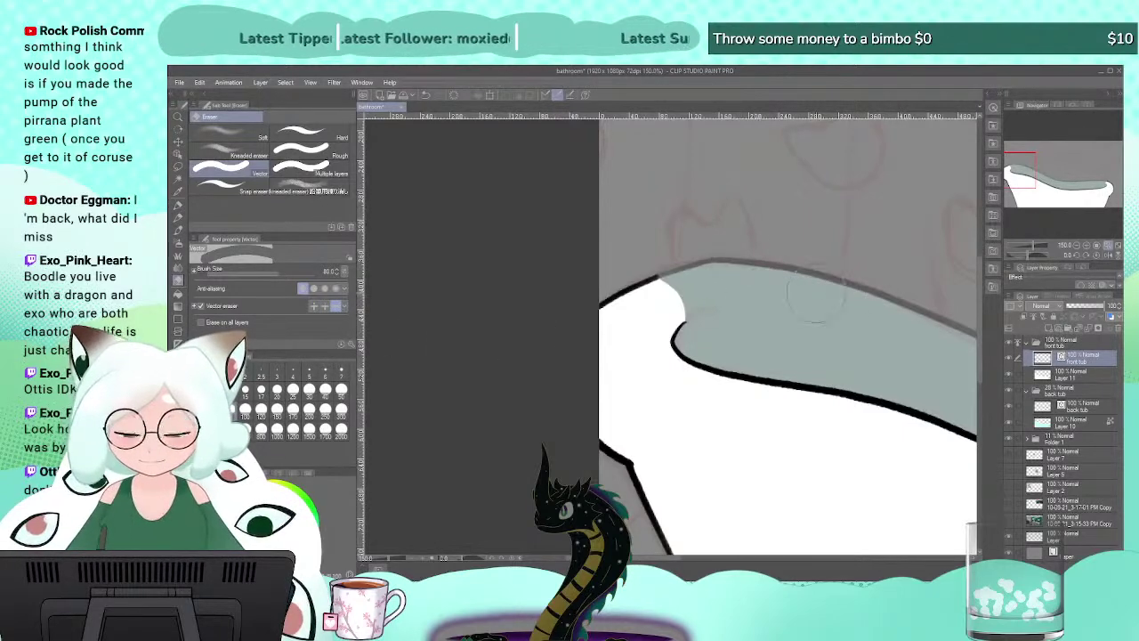
Restore the "back tub" folder's opacity to 100%.
left_click(1100, 250)
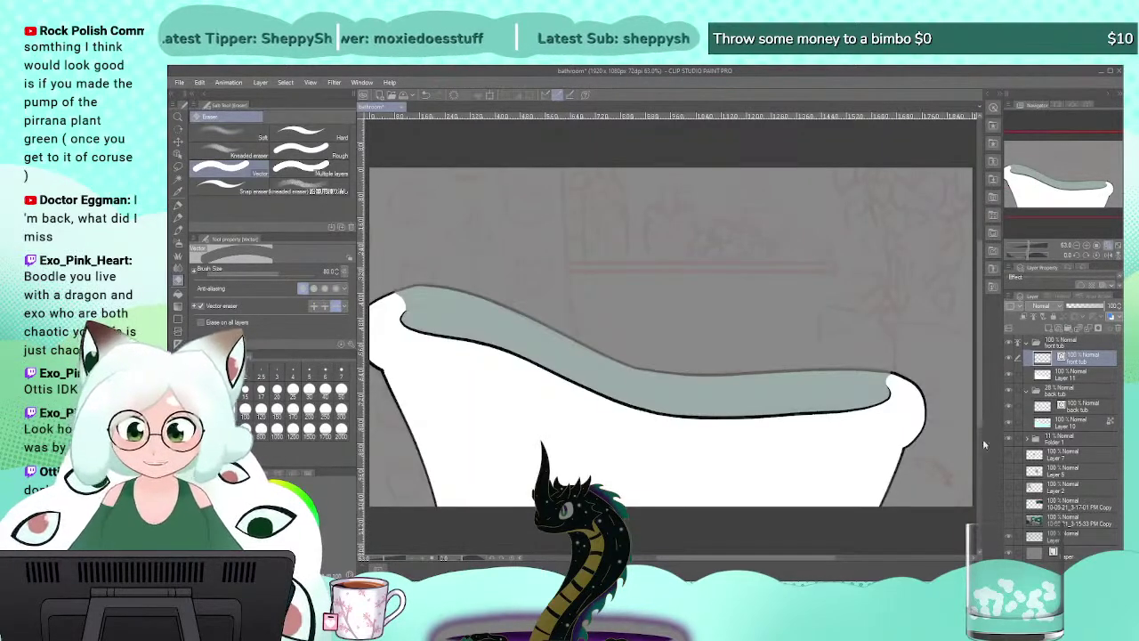
left_click(1075, 390)
left_click_drag(1080, 306, 1122, 319)
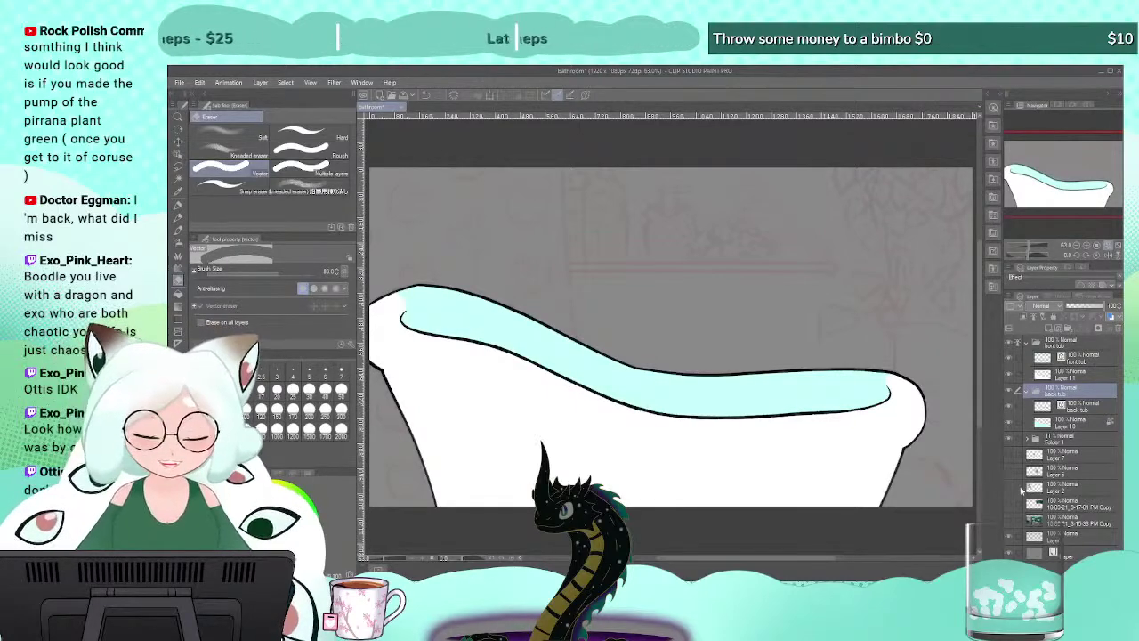
Show the green bathroom reference photo layer and move the photo left into the empty area above the tub.
left_click(1011, 519)
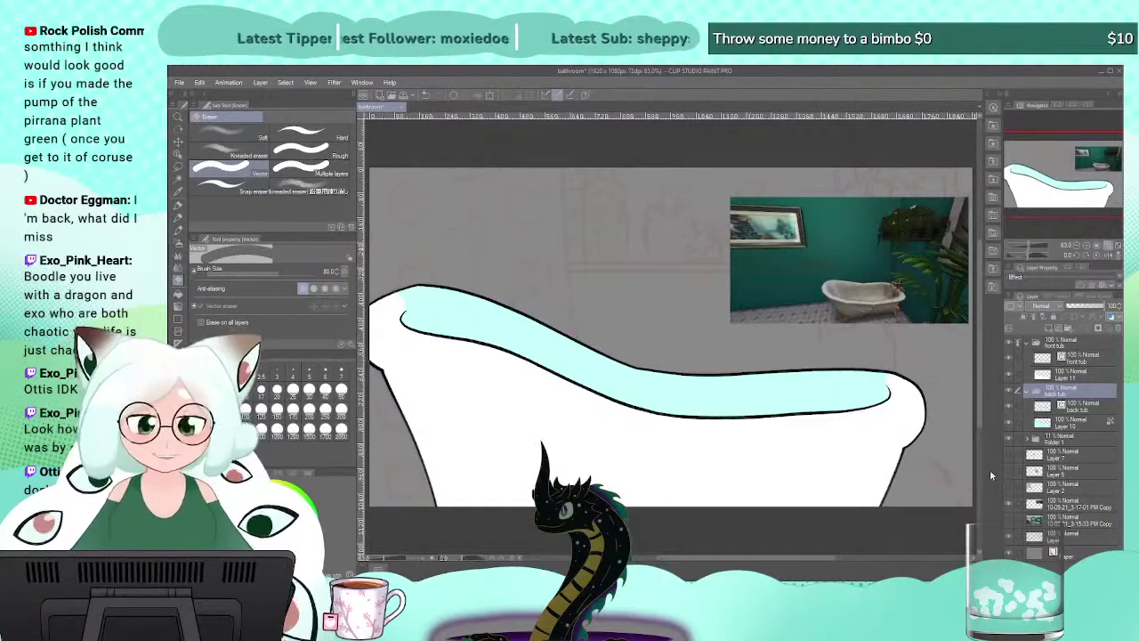
left_click(1068, 505)
left_click(177, 143)
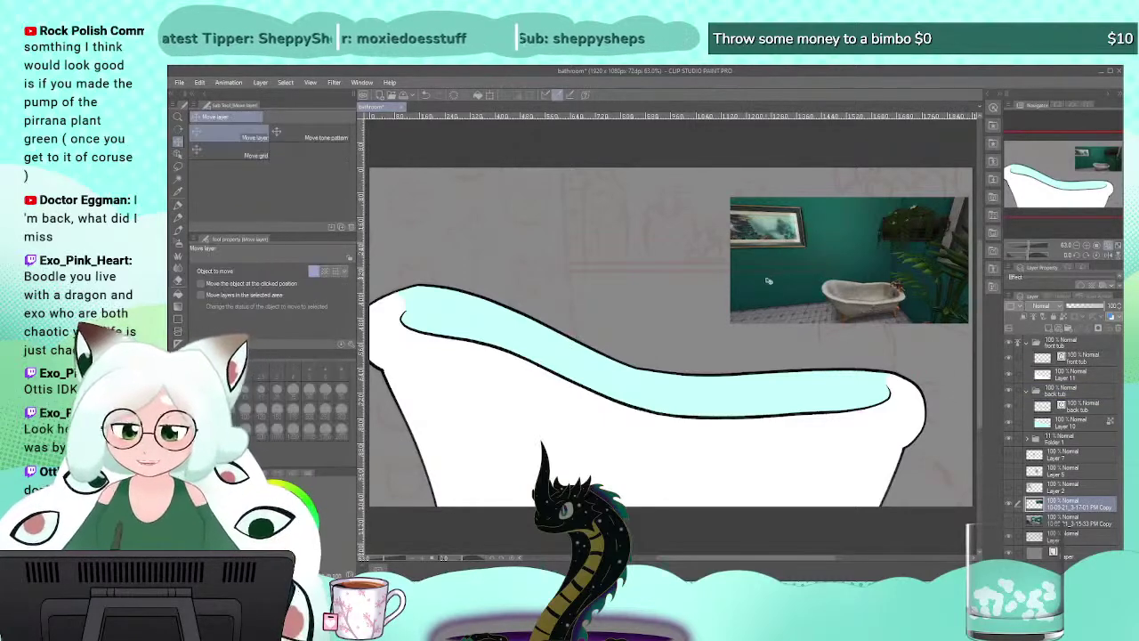
left_click_drag(766, 280, 520, 256)
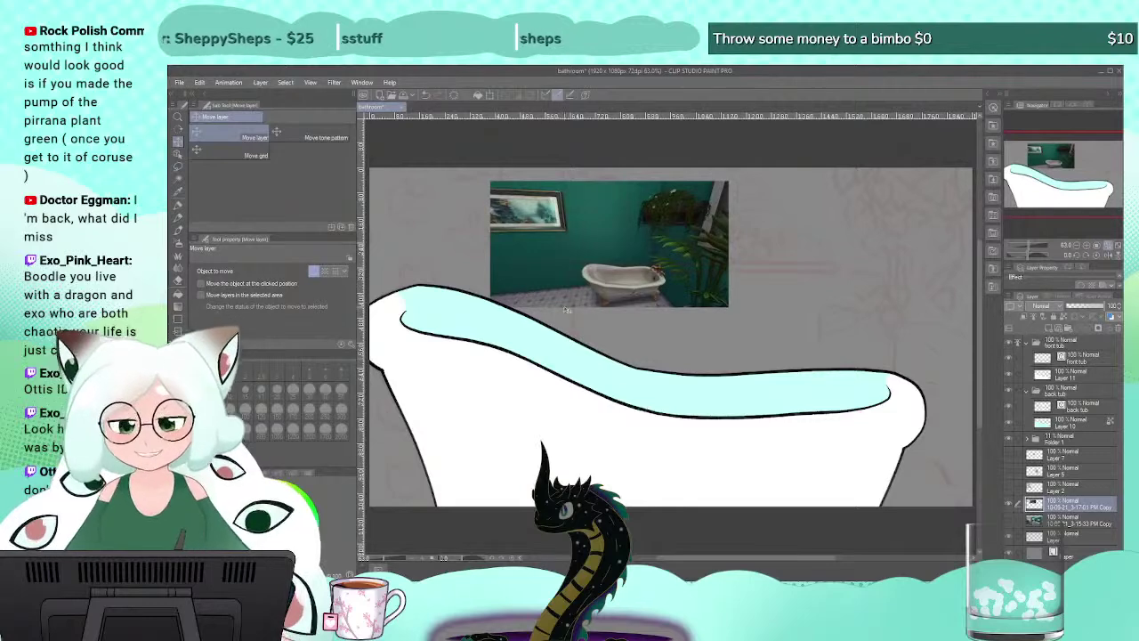
Expand the sketch folder "Folder 1", select its topmost layer and activate the Pen tool.
left_click(1076, 407)
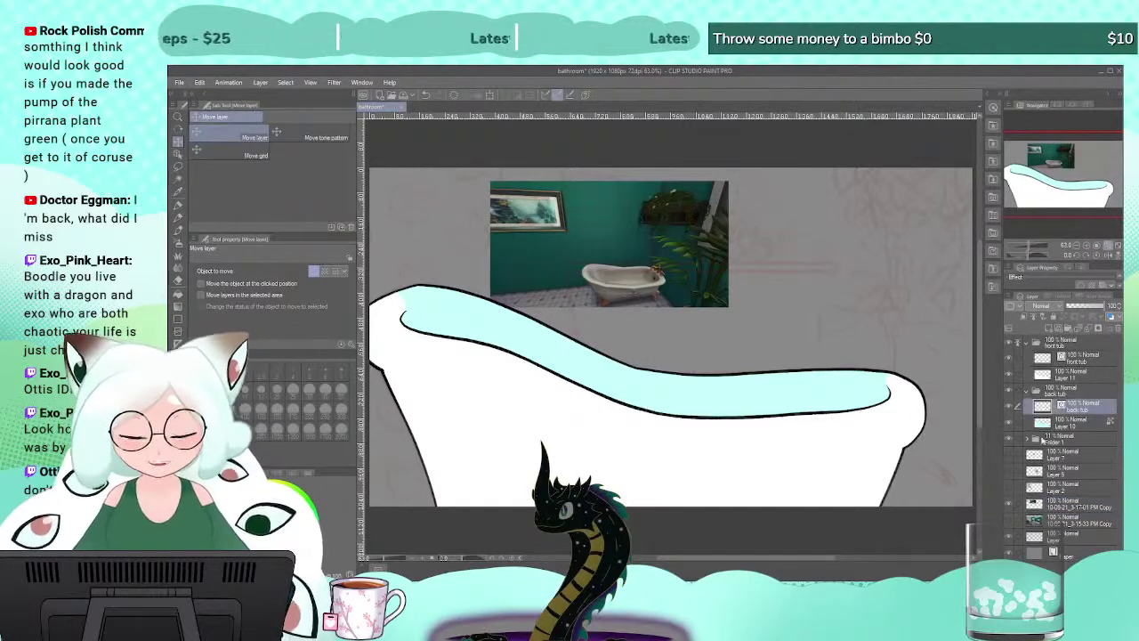
left_click(1058, 444)
left_click(1028, 440)
left_click(1049, 459)
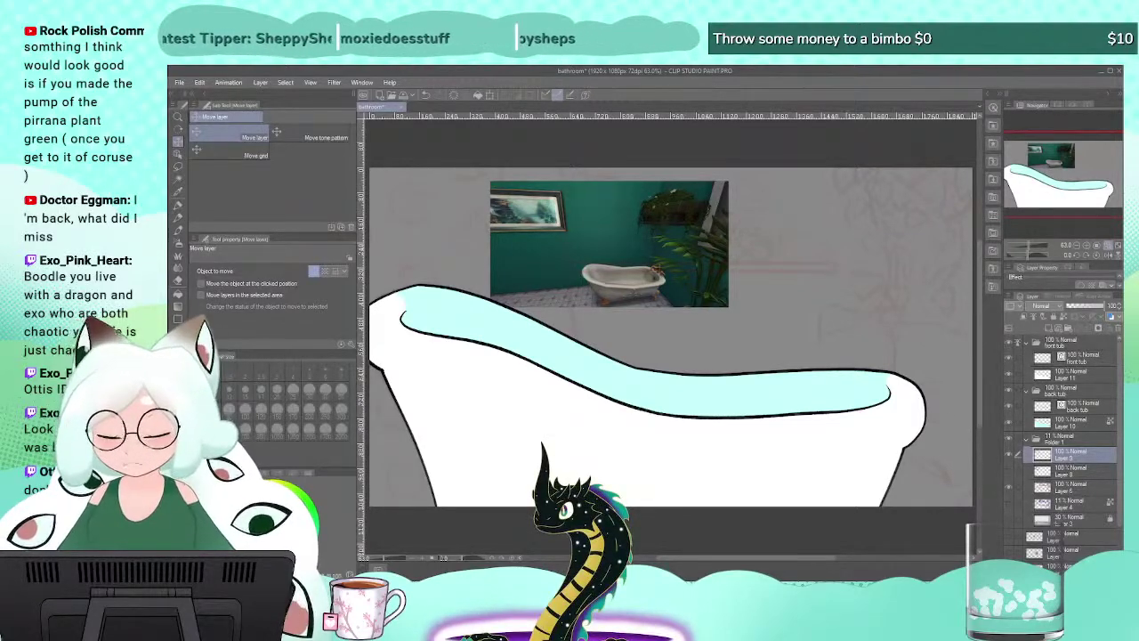
left_click(1087, 246)
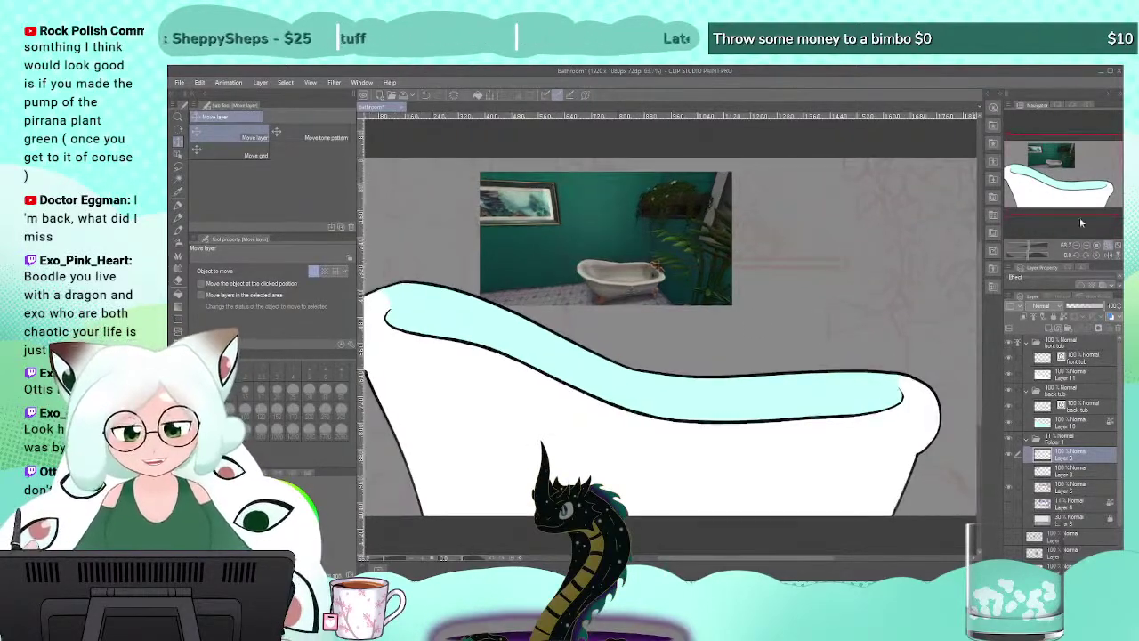
left_click_drag(1072, 172, 1064, 191)
left_click(1087, 245)
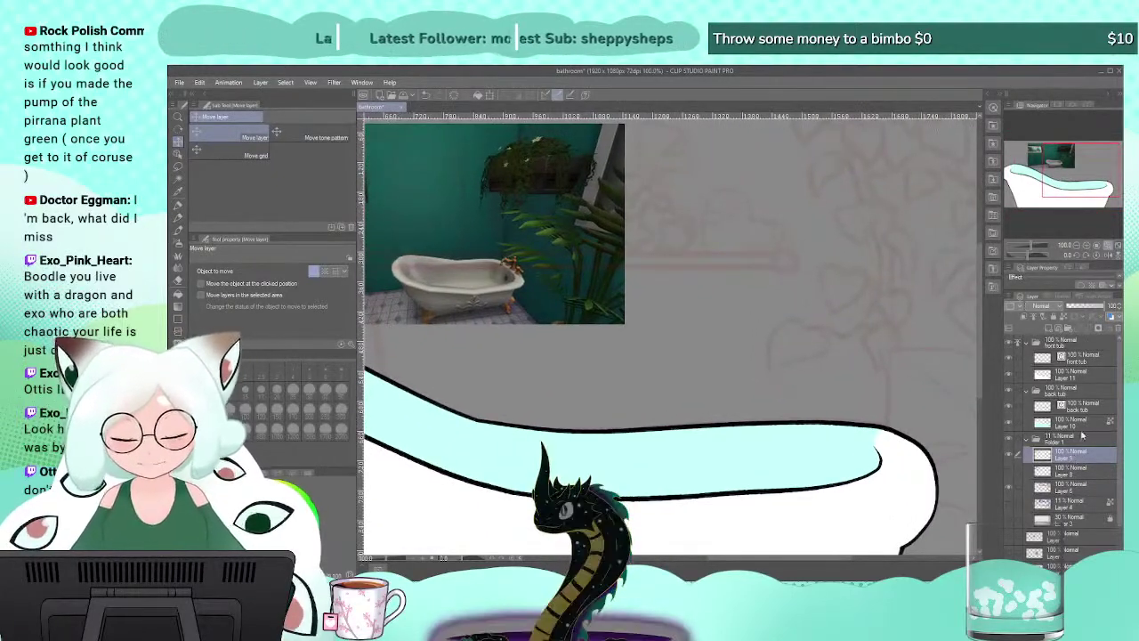
key("p")
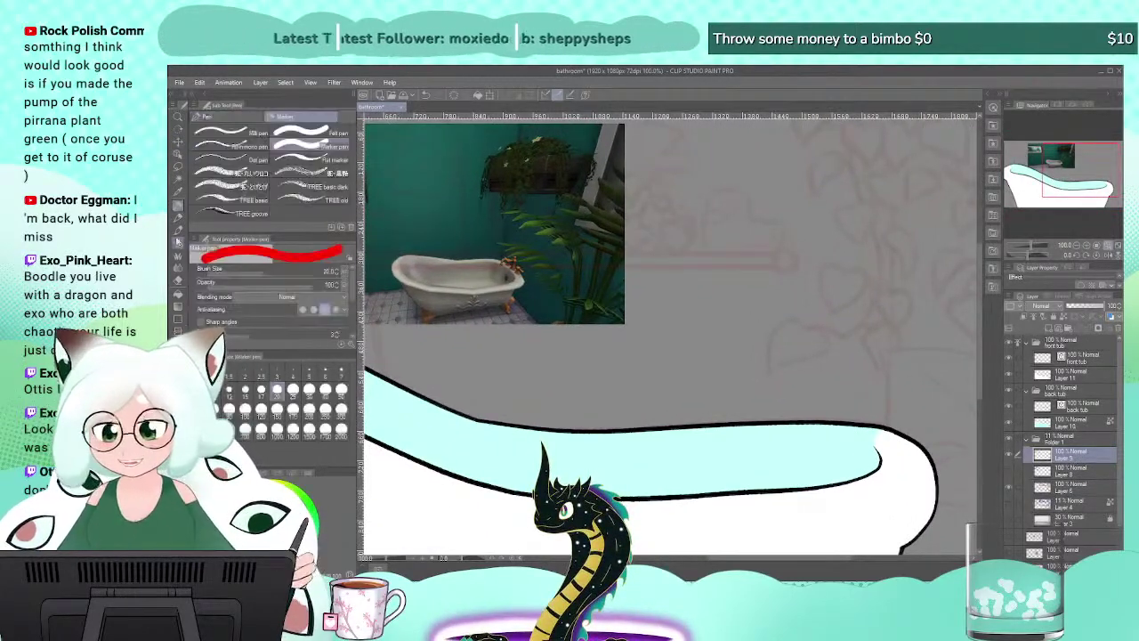
left_click(226, 116)
Lower the opacity of the "back tub" folder to 41% and the "front tub" folder to 24%.
left_click(1068, 390)
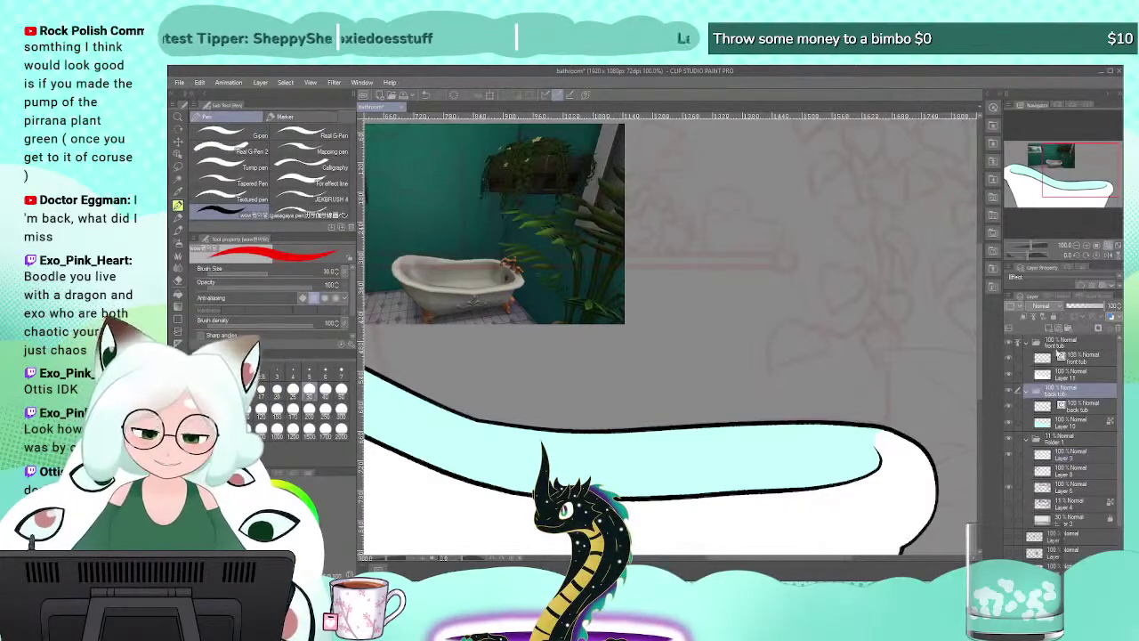
left_click(1083, 307)
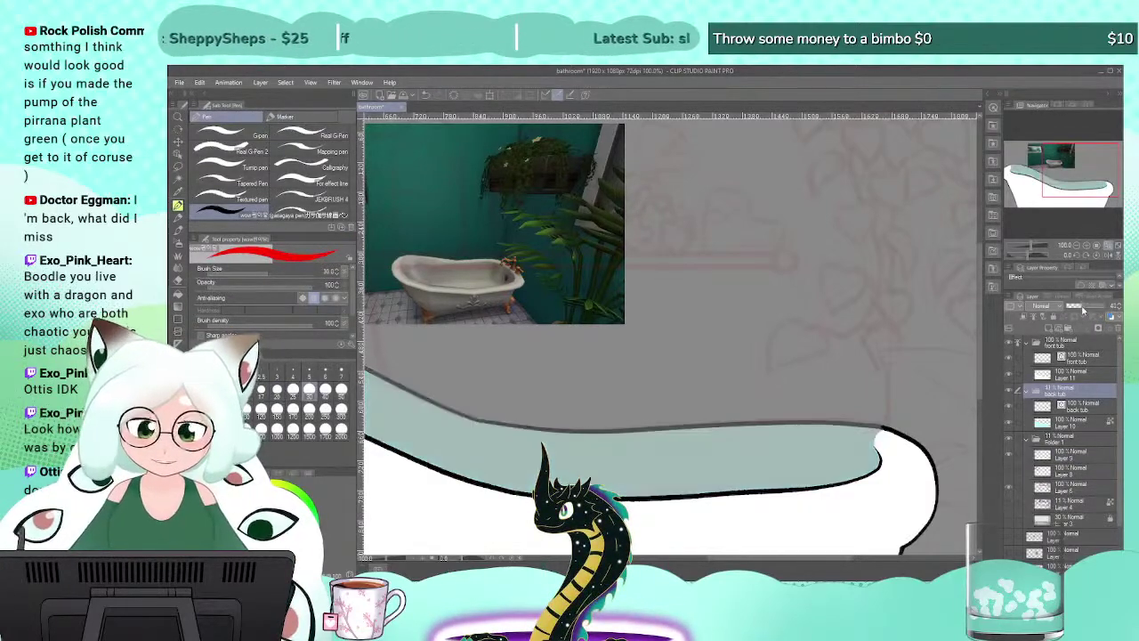
left_click(1059, 342)
left_click(1081, 307)
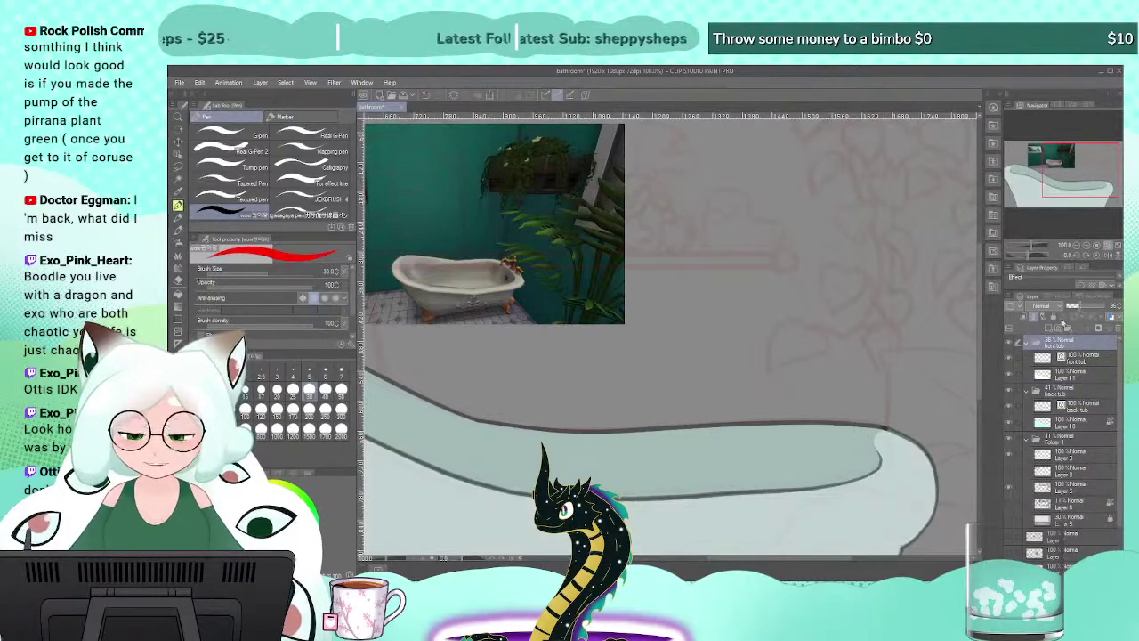
left_click(1073, 307)
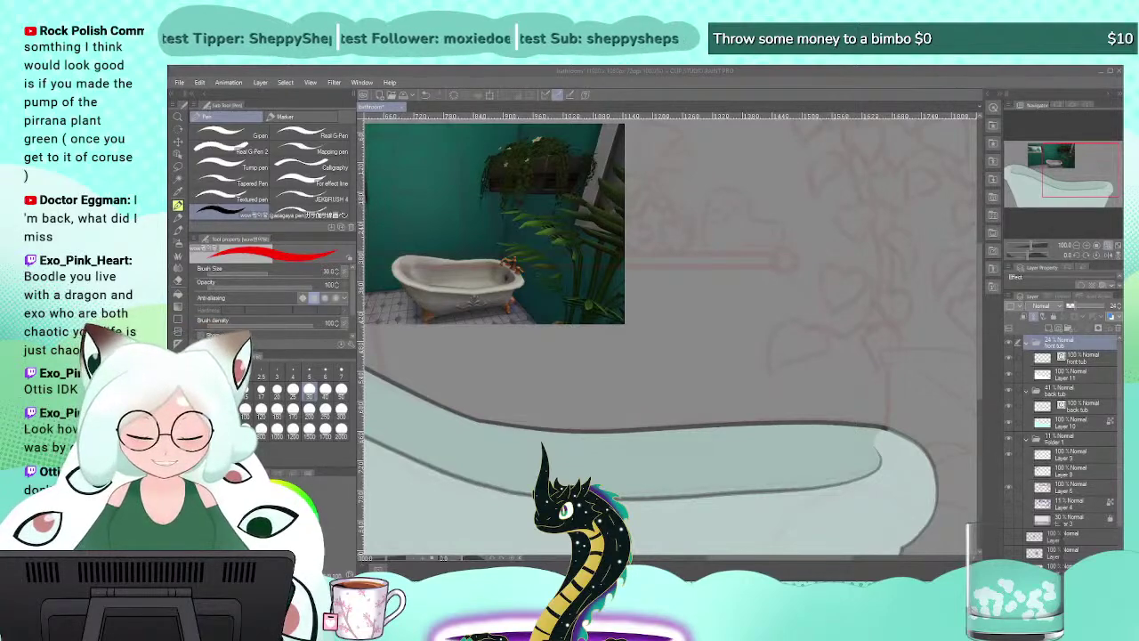
Add a new layer at the top of "Folder 1" and set up the Cream Pencil at brush size 15.
left_click(1061, 452)
left_click(1008, 456)
left_click(1008, 457)
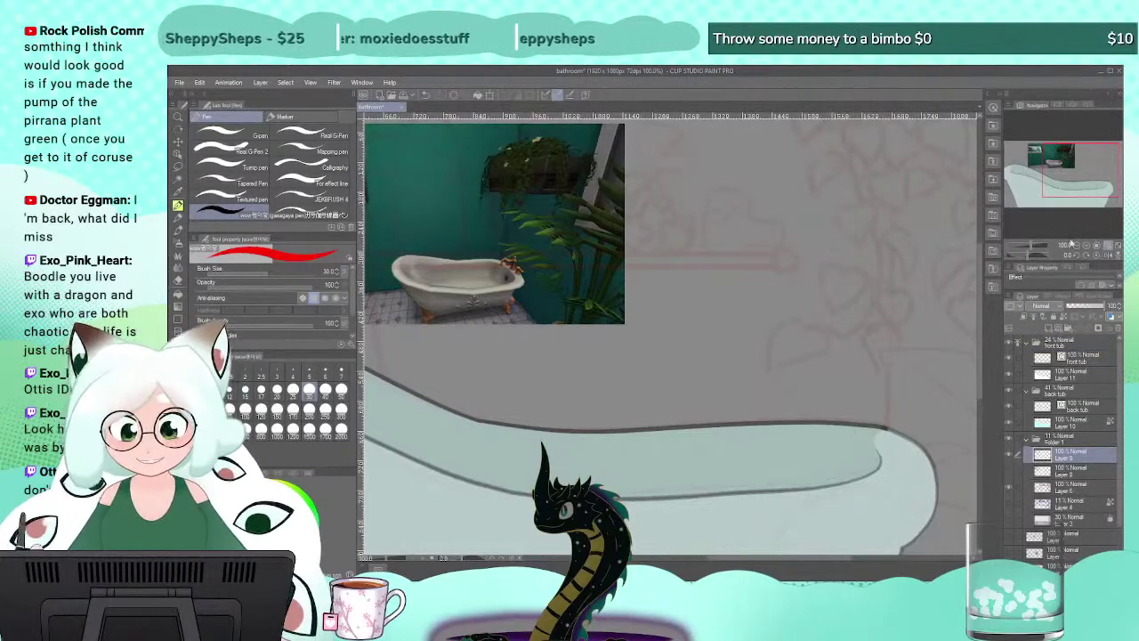
left_click(1050, 198)
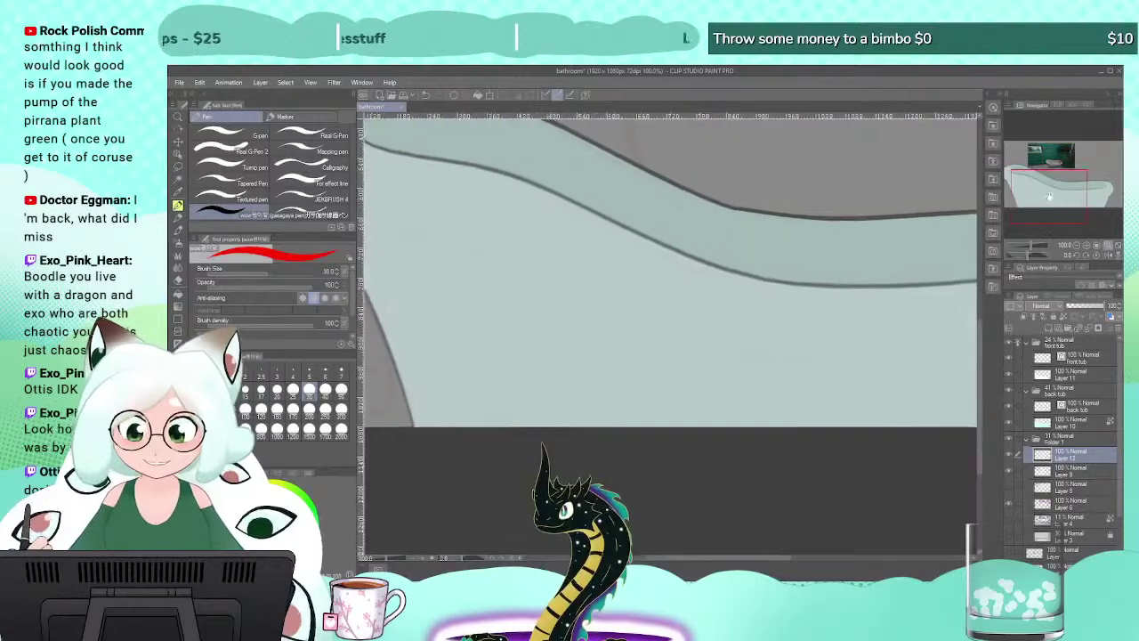
left_click_drag(1050, 196, 1079, 175)
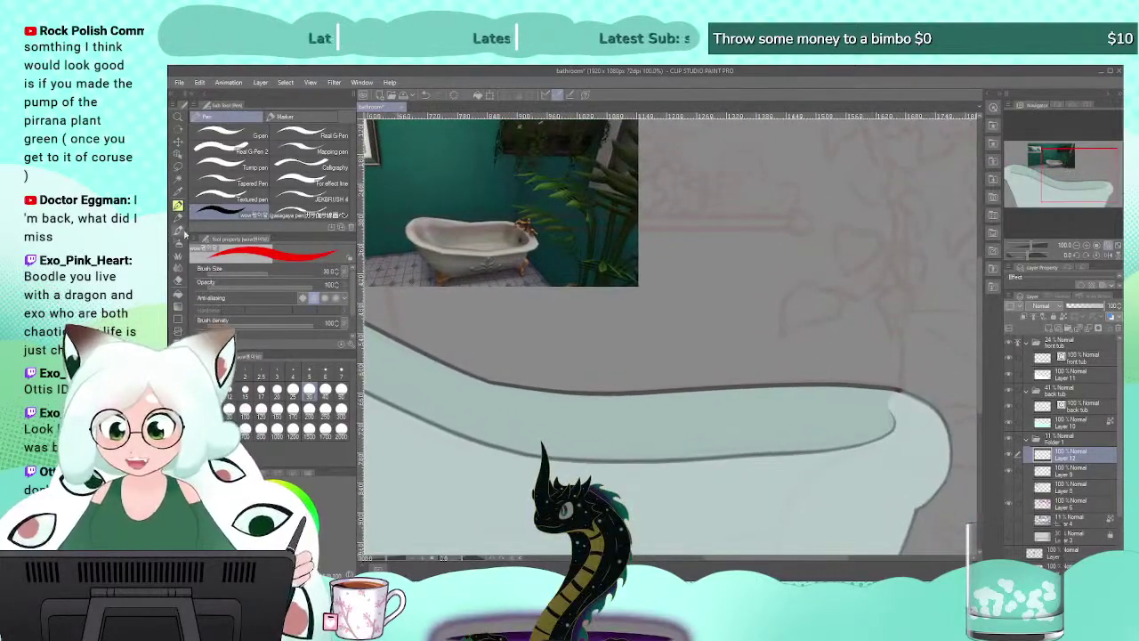
left_click(178, 218)
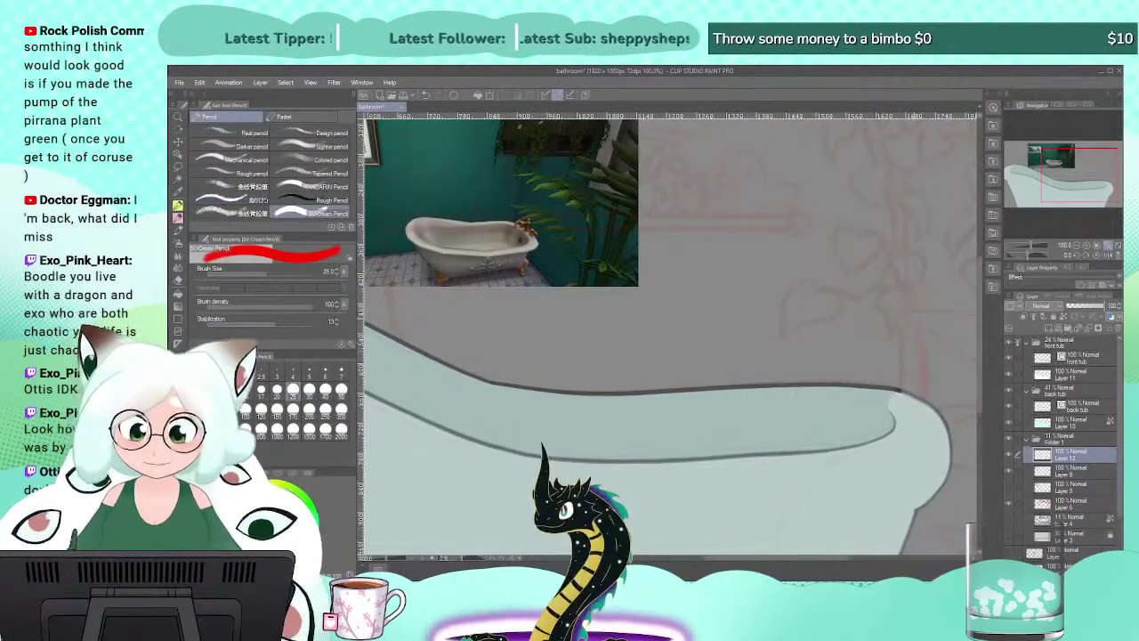
left_click(245, 390)
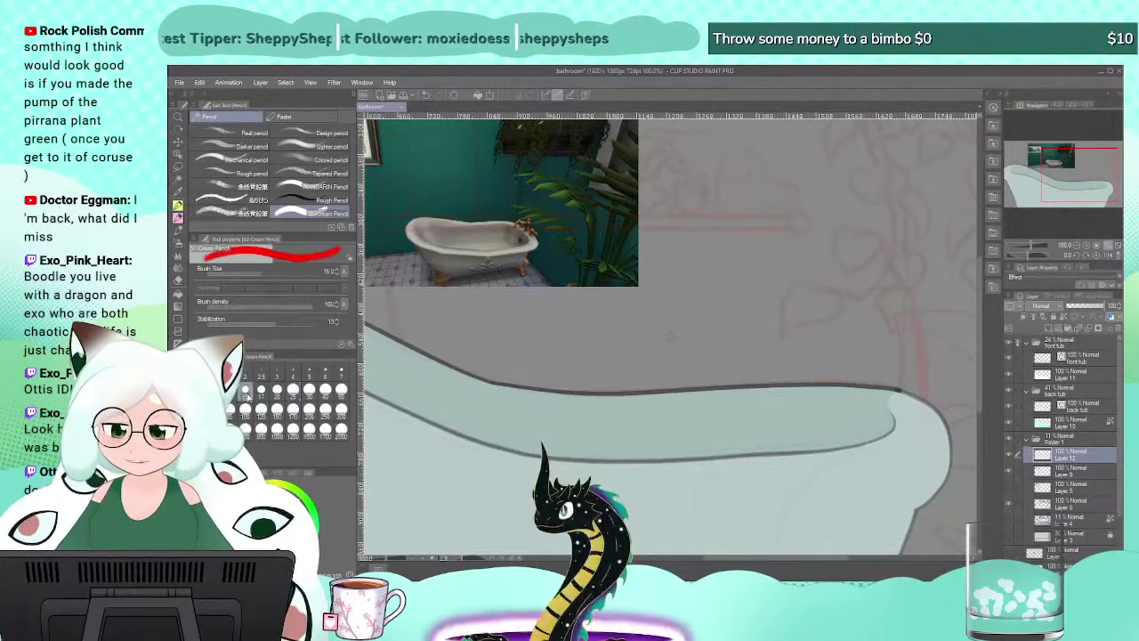
Raise the opacity of "Folder 1" to 22% and reselect the new empty layer inside it.
left_click(1056, 439)
mouse_move(1078, 307)
left_mouse_down()
mouse_move(1090, 310)
mouse_move(1074, 307)
left_mouse_up()
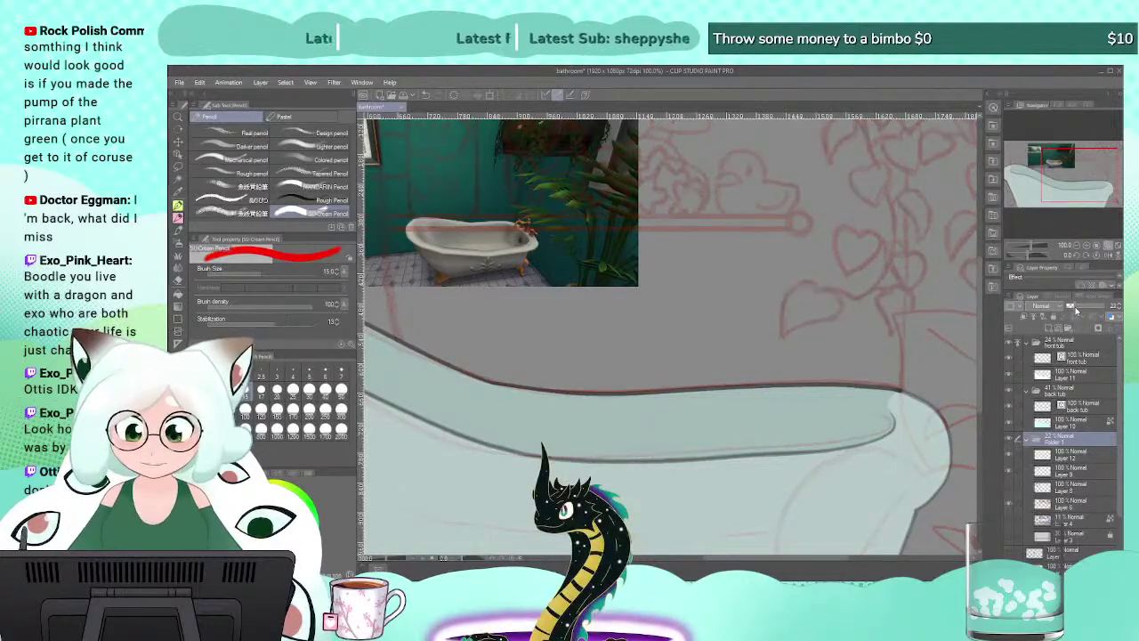
left_click(1070, 456)
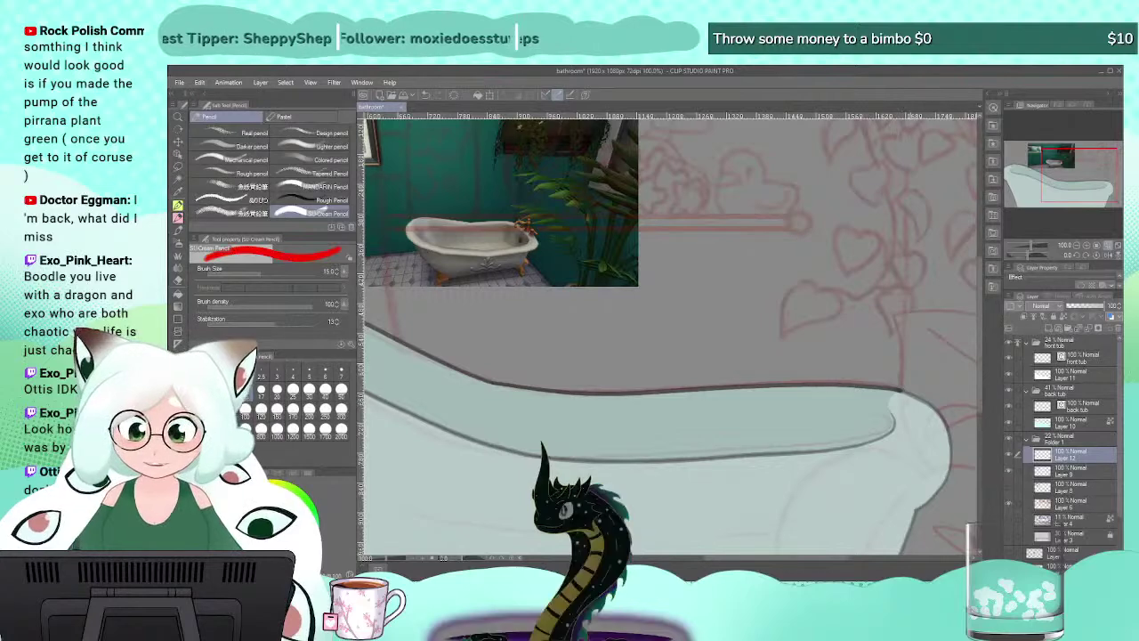
Switch to a textured pencil brush and move the new layer out of "Folder 1" to directly above it.
left_click_drag(910, 340, 910, 394)
key("ctrl+z")
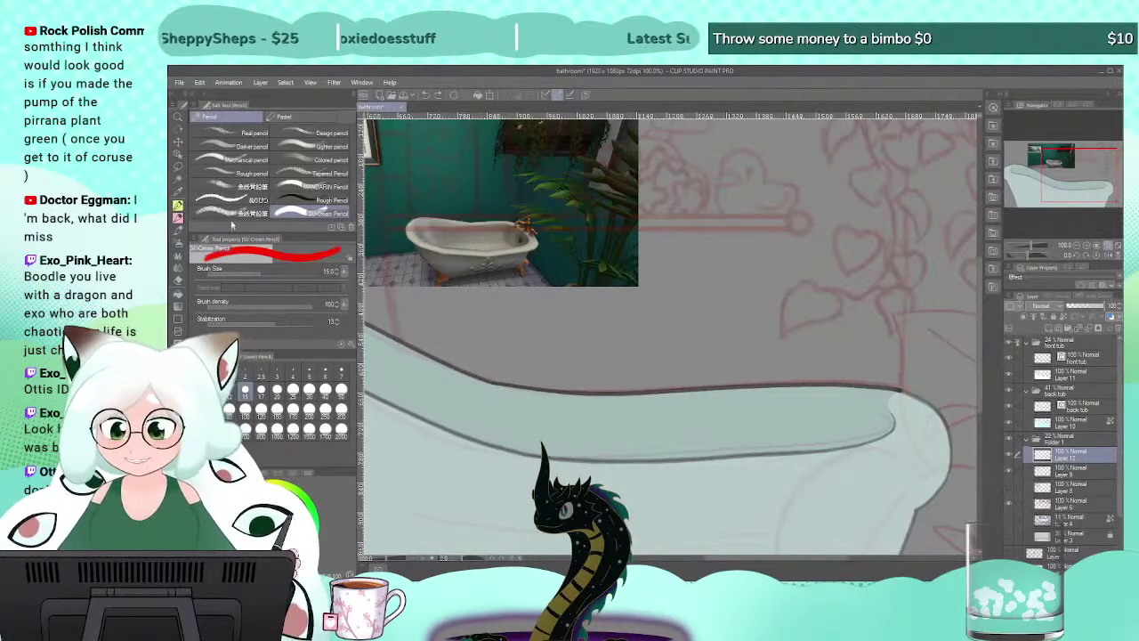
left_click(233, 212)
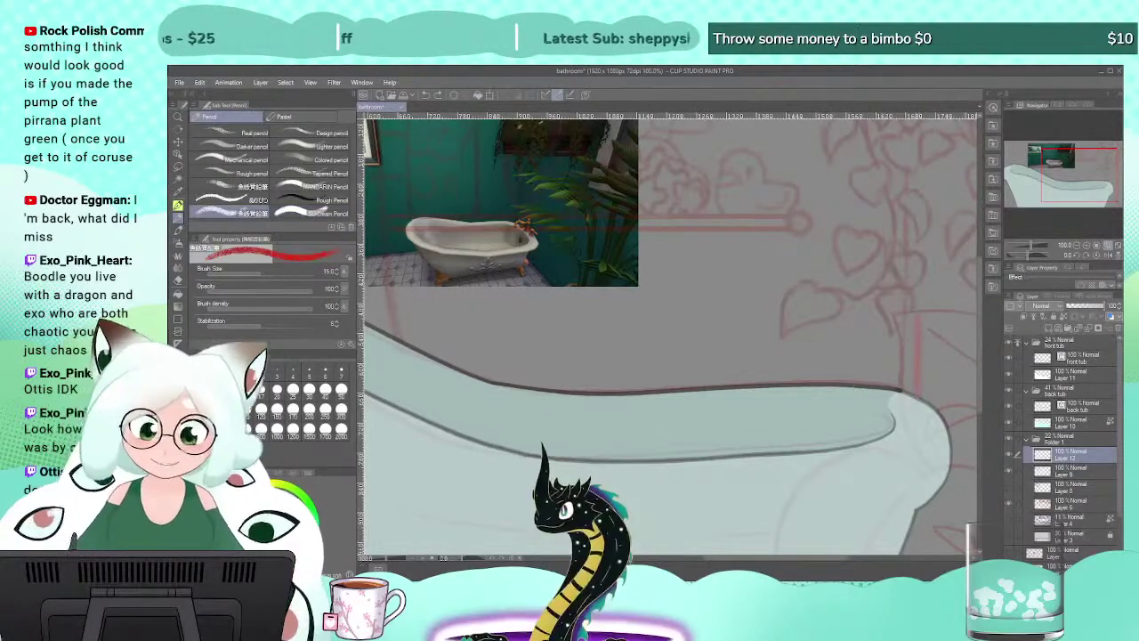
key("ctrl+z")
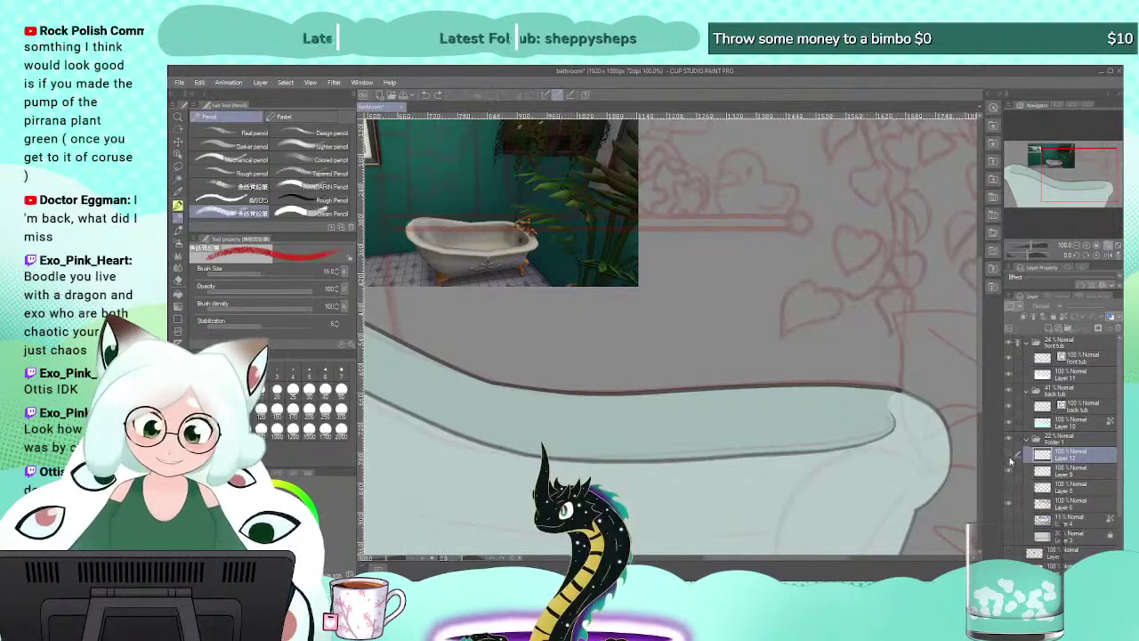
left_click_drag(1060, 437, 1031, 439)
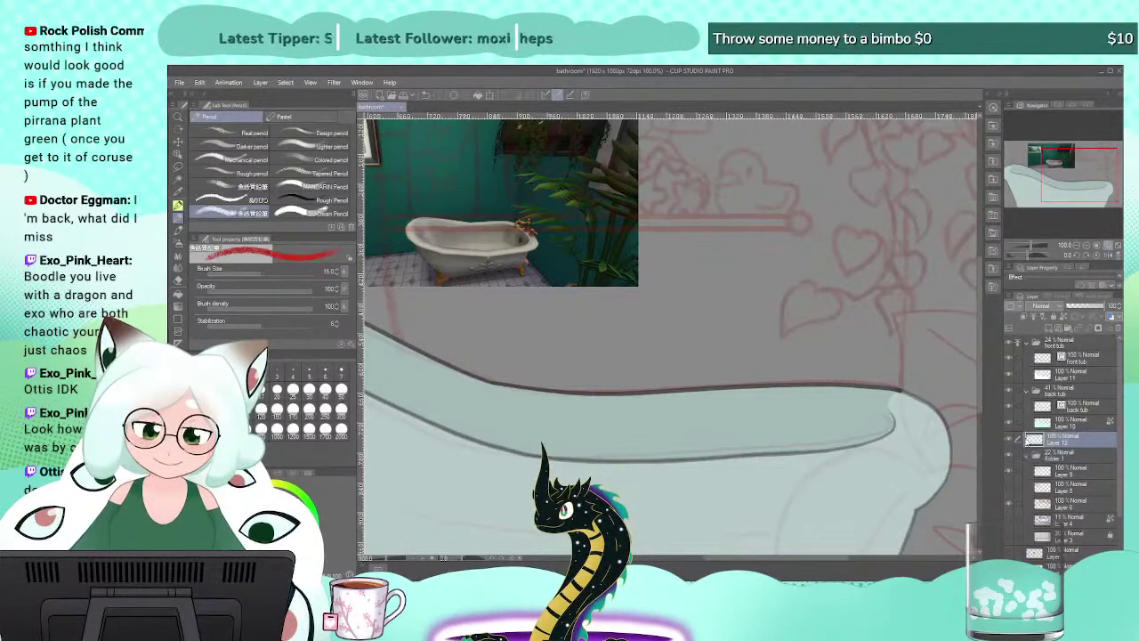
Test a vertical pencil stroke above the tub's right end, undo it and set the brush size to 17.
mouse_move(894, 332)
left_mouse_down()
mouse_move(900, 402)
mouse_move(826, 438)
mouse_move(819, 425)
left_mouse_up()
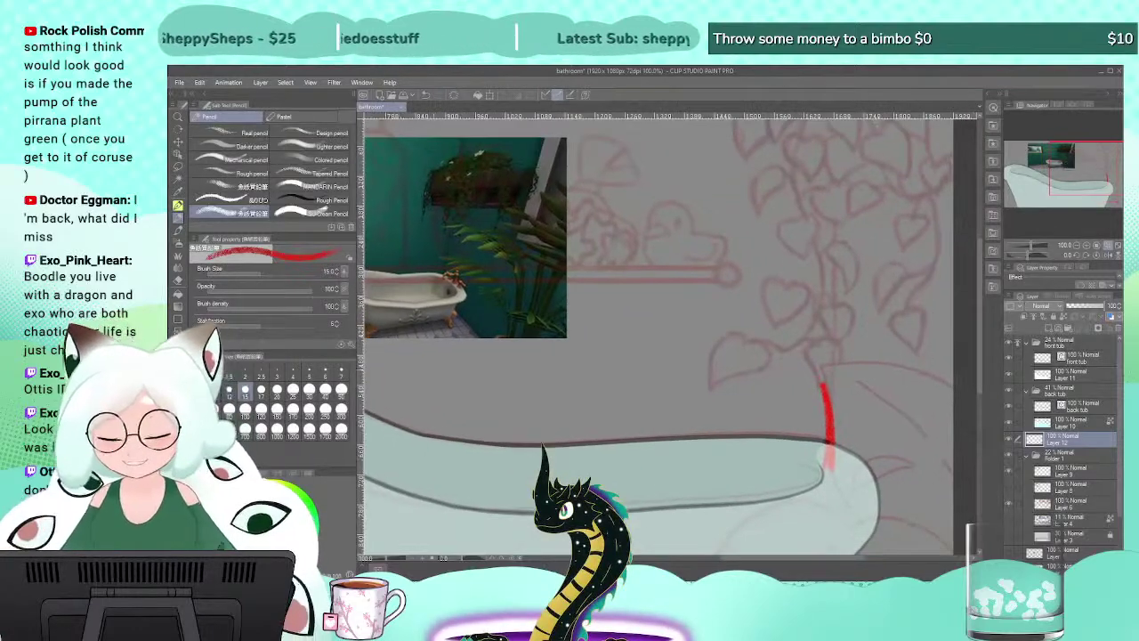
key("ctrl+z")
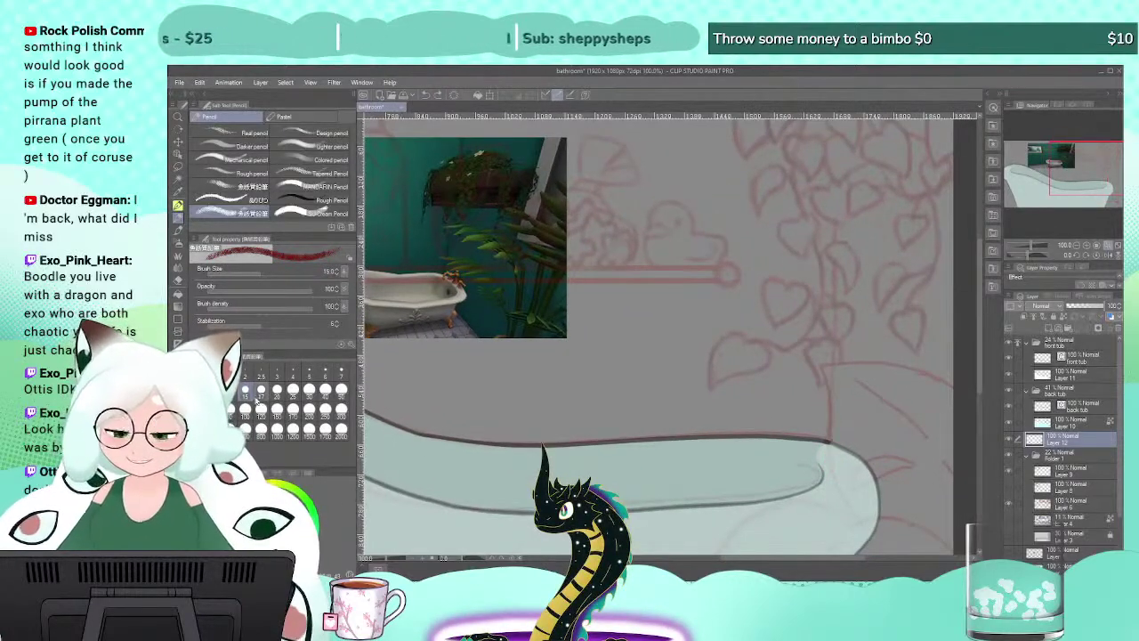
left_click(259, 391)
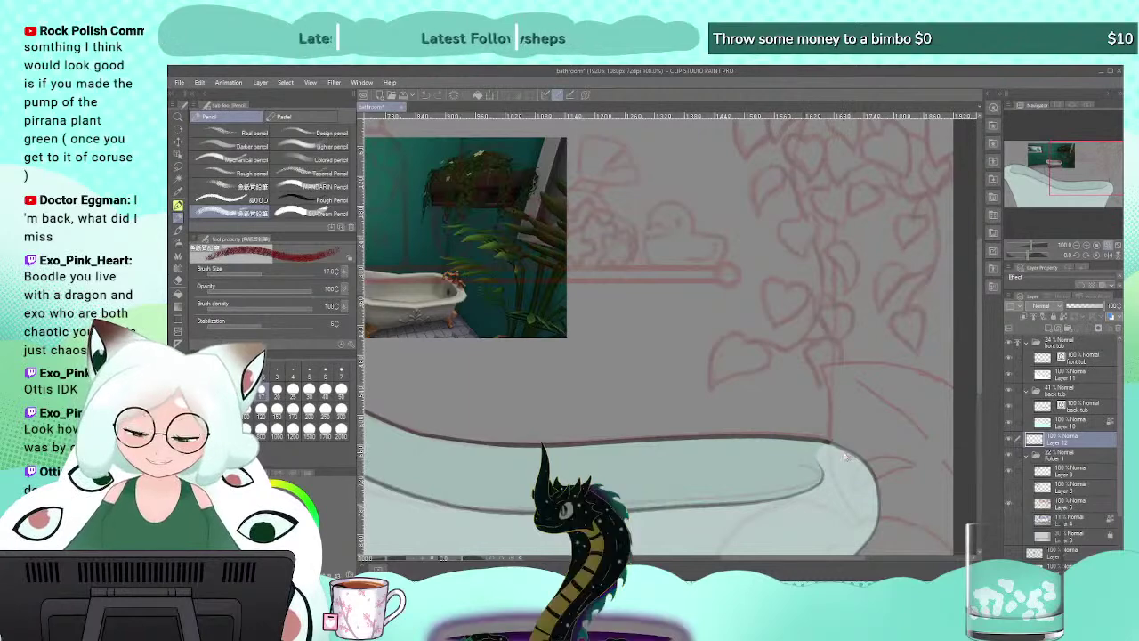
Try to sketch an upright pipe with a rounded top and an oval base on the tub's right rim.
mouse_move(850, 457)
left_mouse_down()
mouse_move(824, 453)
mouse_move(833, 455)
mouse_move(844, 397)
mouse_move(847, 451)
mouse_move(841, 392)
left_mouse_up()
key("ctrl+z")
mouse_move(846, 448)
left_mouse_down()
mouse_move(846, 407)
mouse_move(818, 418)
mouse_move(819, 401)
mouse_move(817, 417)
mouse_move(823, 372)
mouse_move(845, 387)
mouse_move(842, 417)
left_mouse_up()
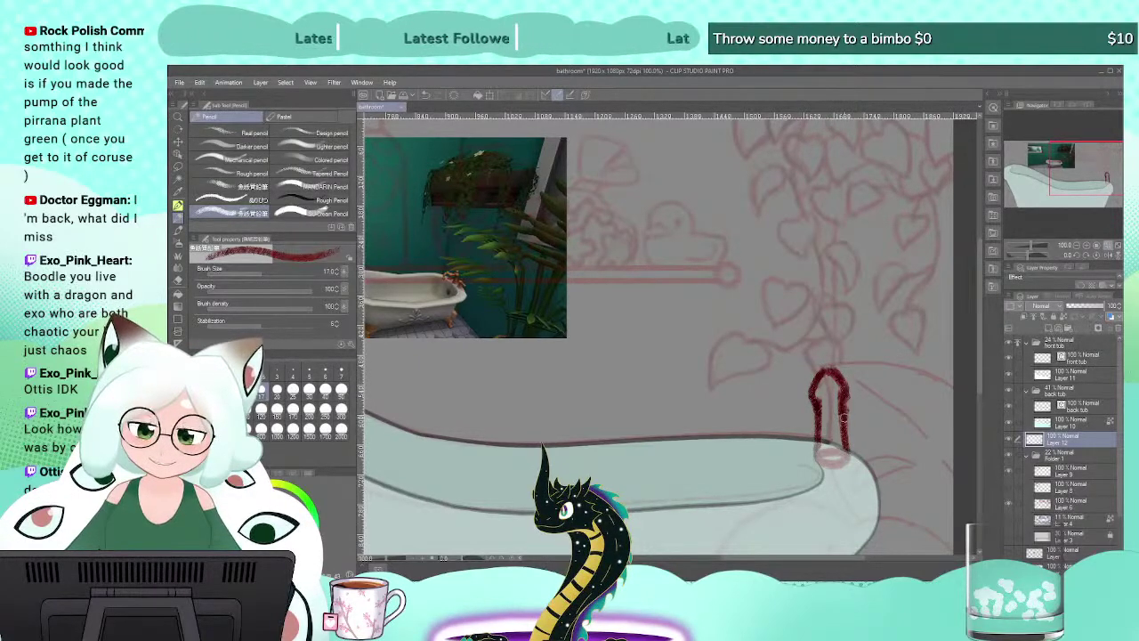
Undo all the pencil strokes of the pipe sketch on the tub's right rim.
key("ctrl+z")
key("ctrl+z")
key("ctrl+z")
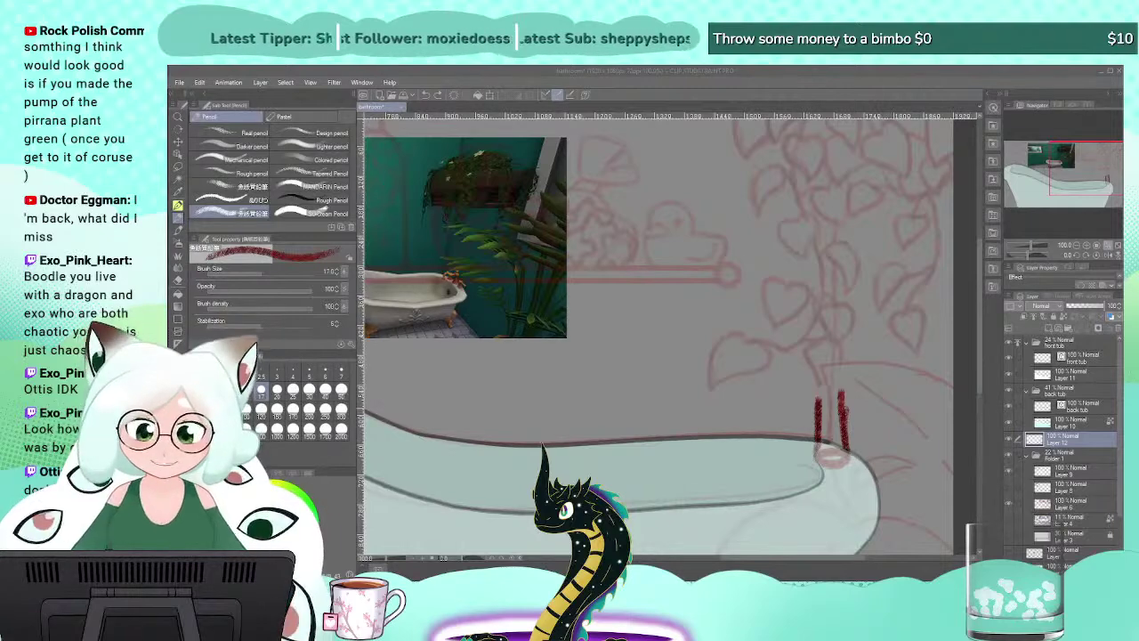
key("ctrl+z")
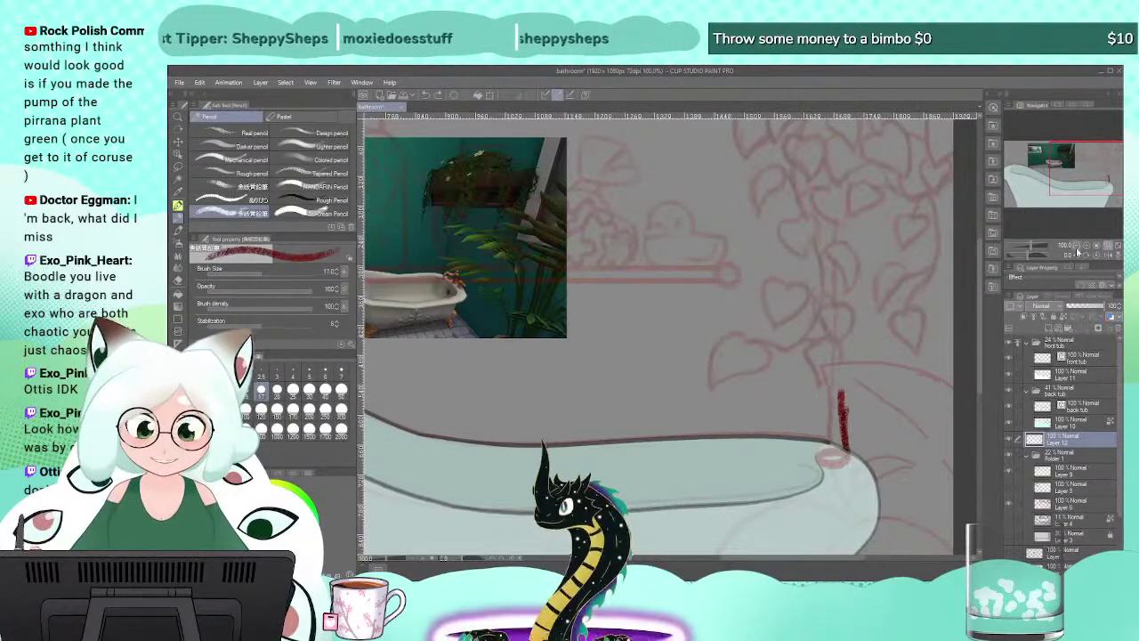
left_click(1077, 247)
left_click_drag(1063, 190, 1051, 187)
key("ctrl+z")
key("ctrl+z")
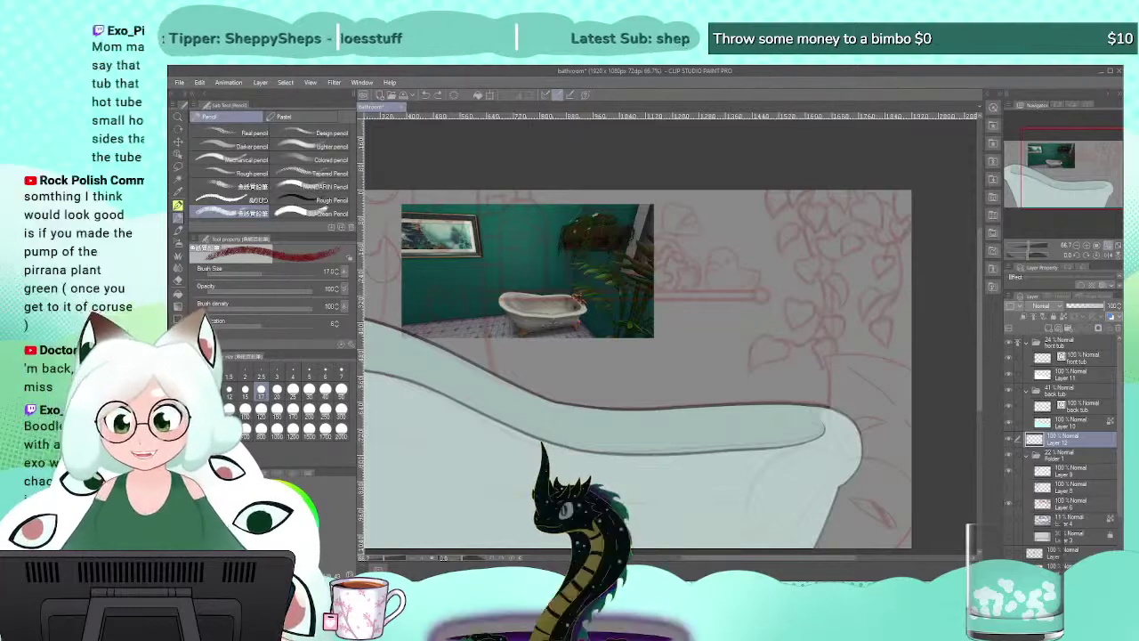
Sketch a straight vertical pipe in dark red pencil from the tub's right rim up to the canvas's top edge.
left_click(1086, 245)
left_click_drag(1070, 200, 1069, 161)
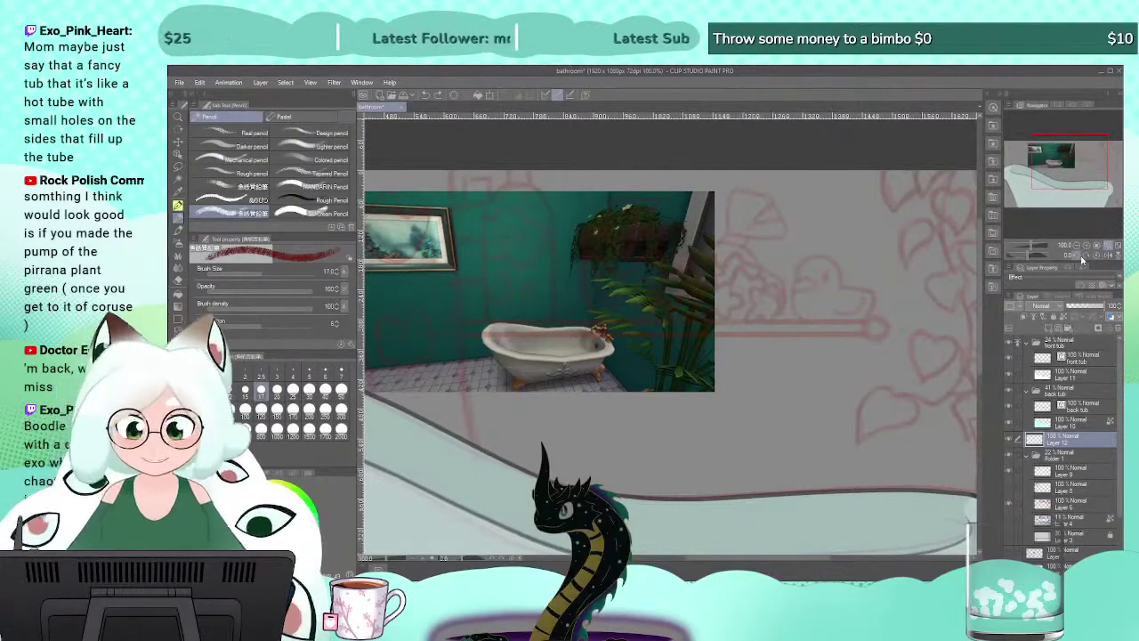
left_click_drag(1067, 161, 1079, 164)
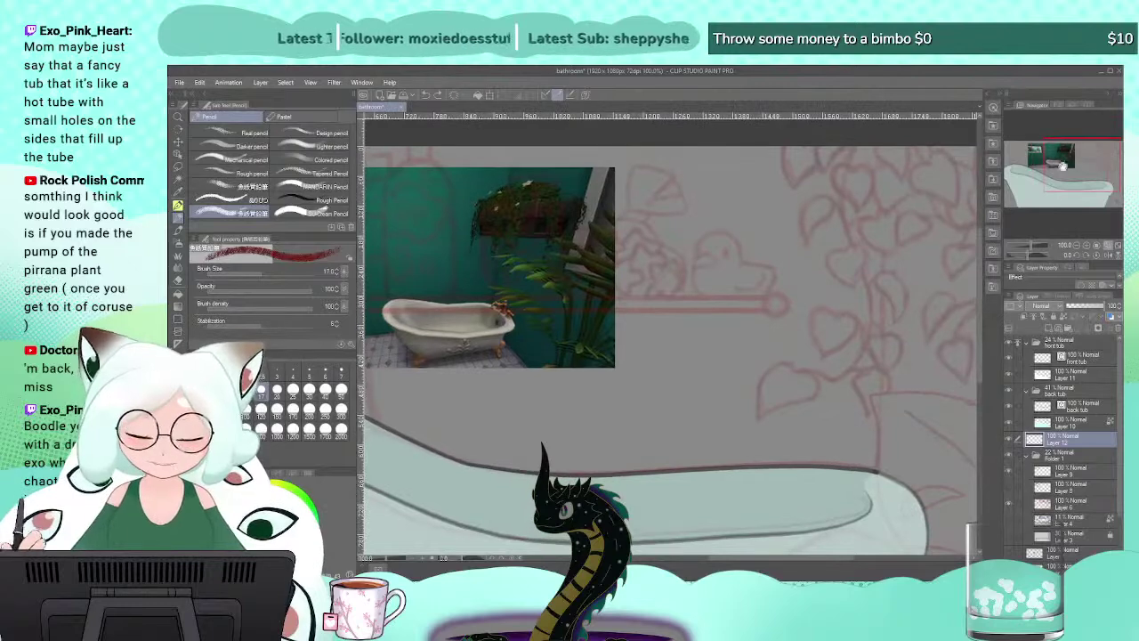
left_click_drag(897, 489, 900, 430)
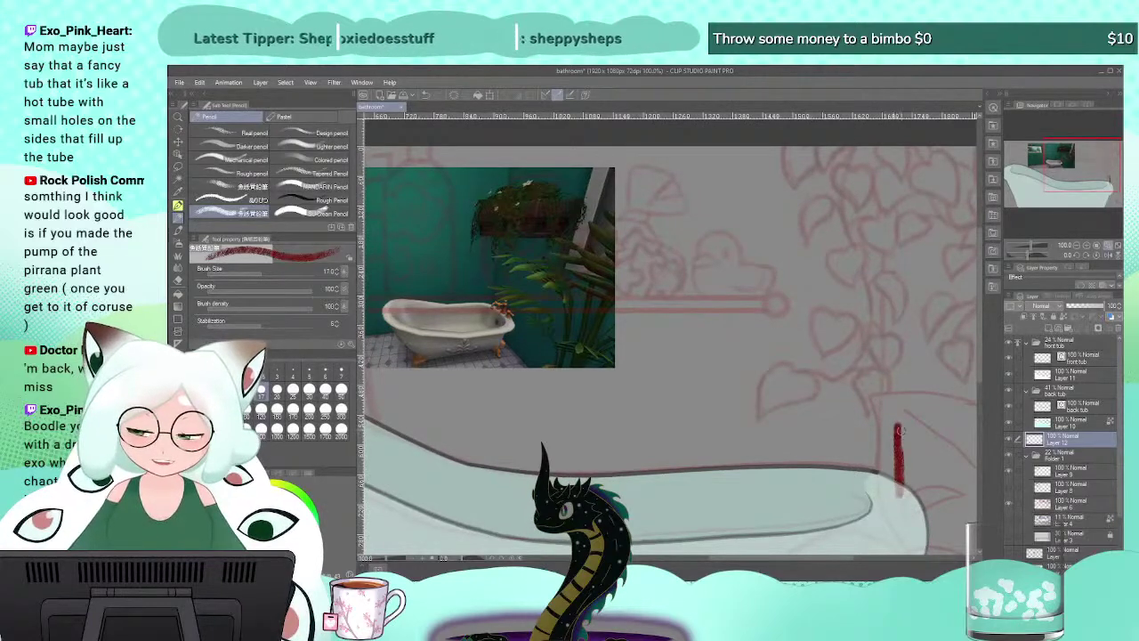
left_click(1075, 244)
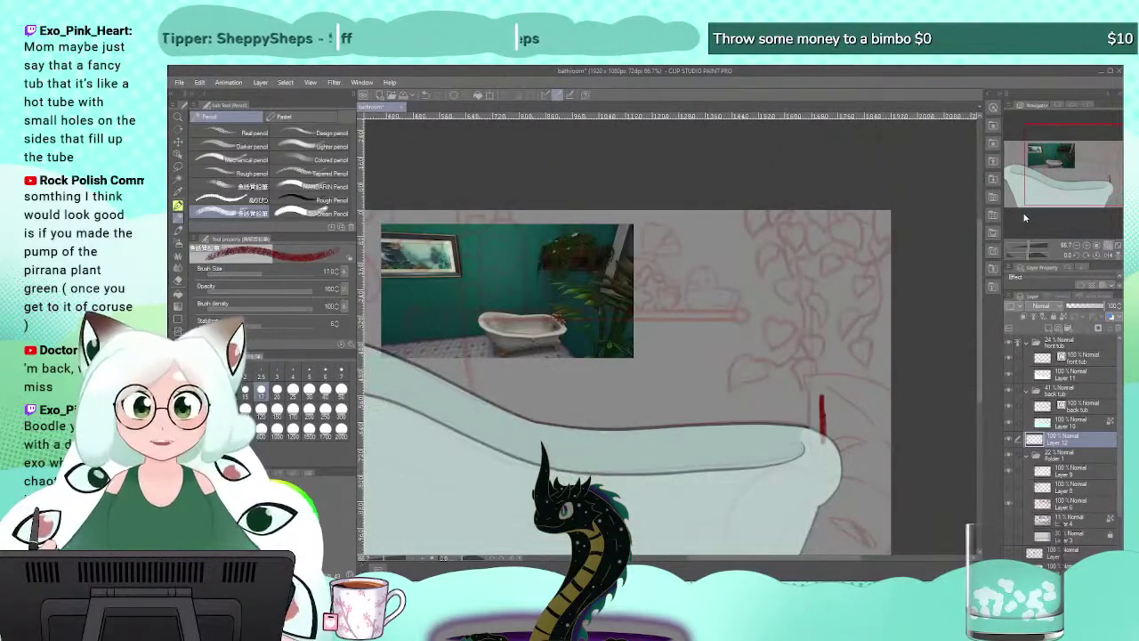
key("ctrl+z")
mouse_move(821, 443)
left_mouse_down()
mouse_move(822, 198)
mouse_move(820, 440)
left_mouse_up()
key("ctrl+z")
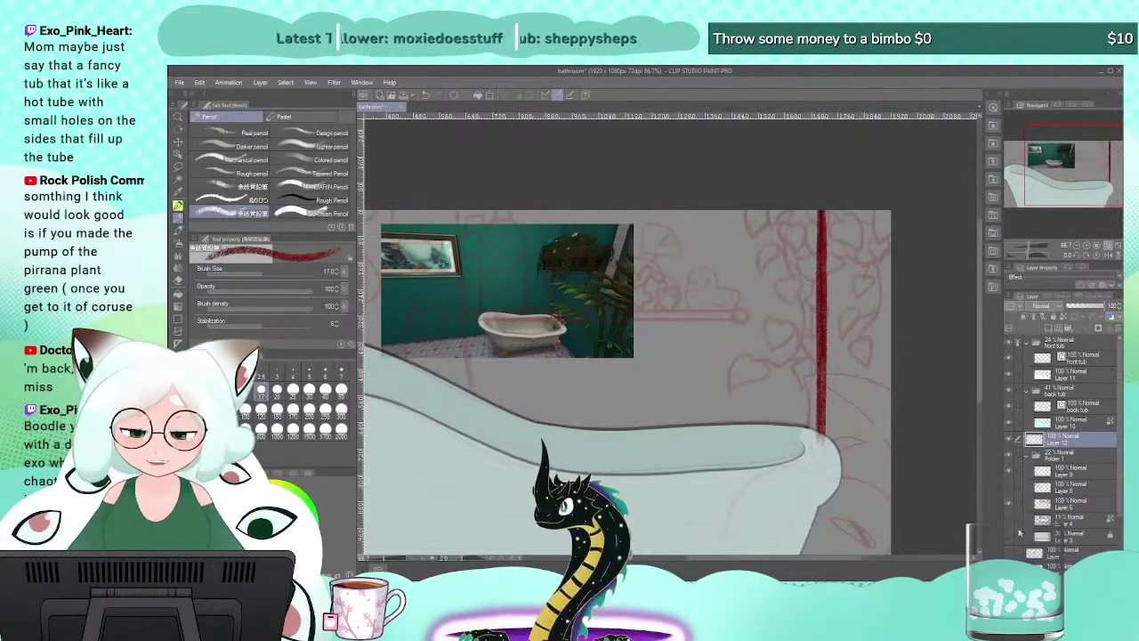
Show the white-tiled bathroom reference photo beside the green bathroom photo.
scroll(1107, 470, "down", 3)
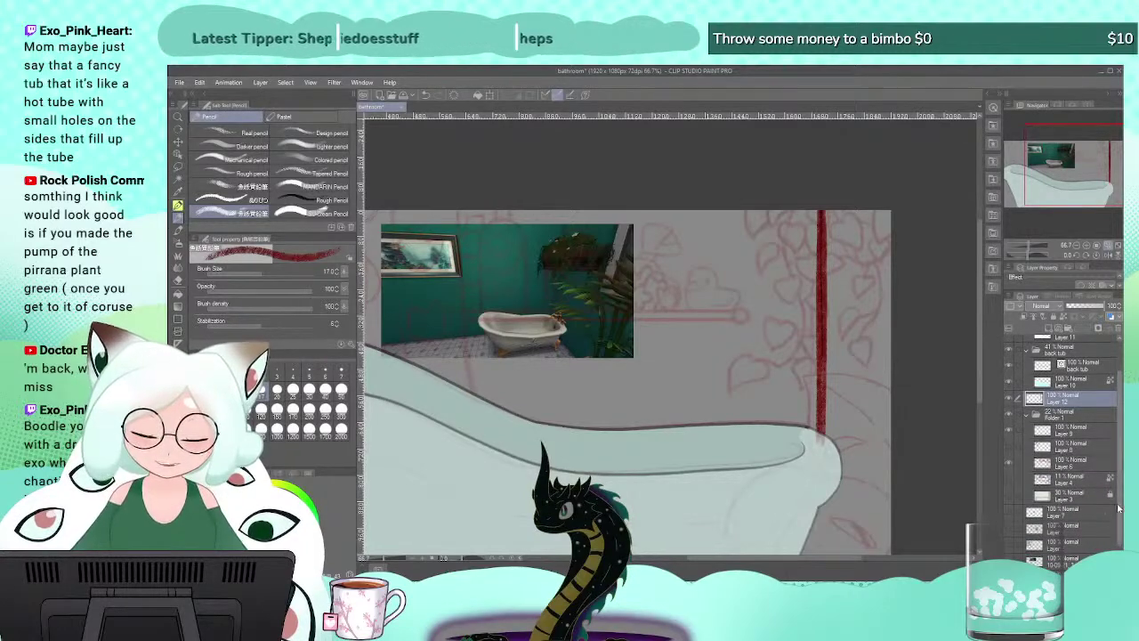
left_click(1008, 539)
left_click(1008, 540)
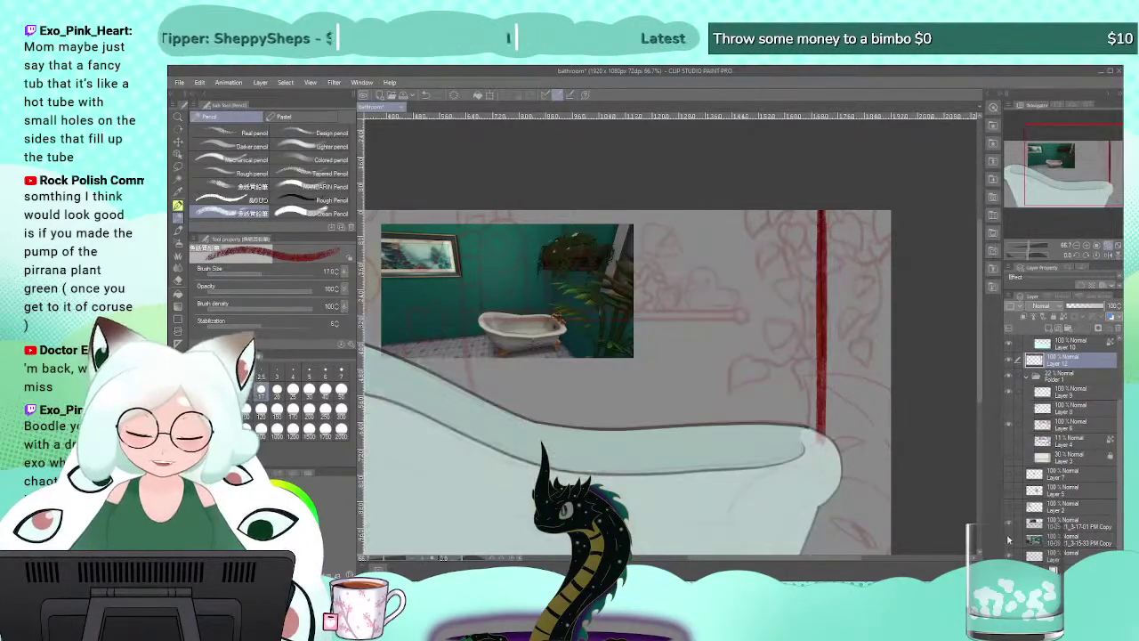
left_click(1011, 518)
left_click_drag(1050, 176, 1030, 175)
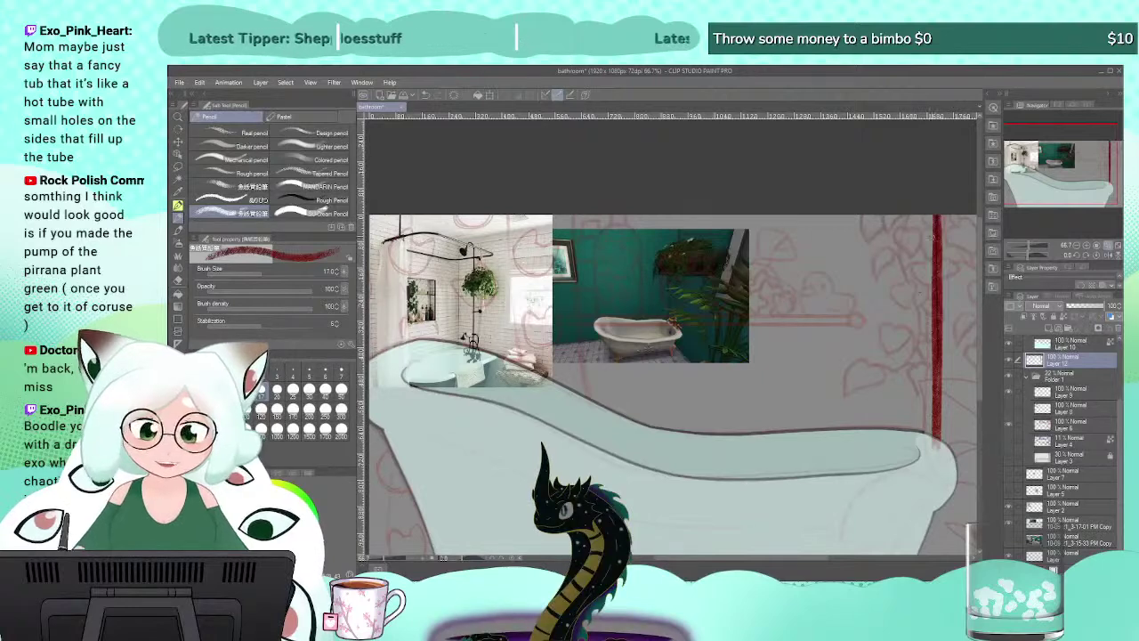
Undo the last pipe strokes and redraw the straight vertical pencil line from the tub's right rim to the canvas's top edge.
left_click_drag(939, 219, 941, 325)
key("ctrl+z")
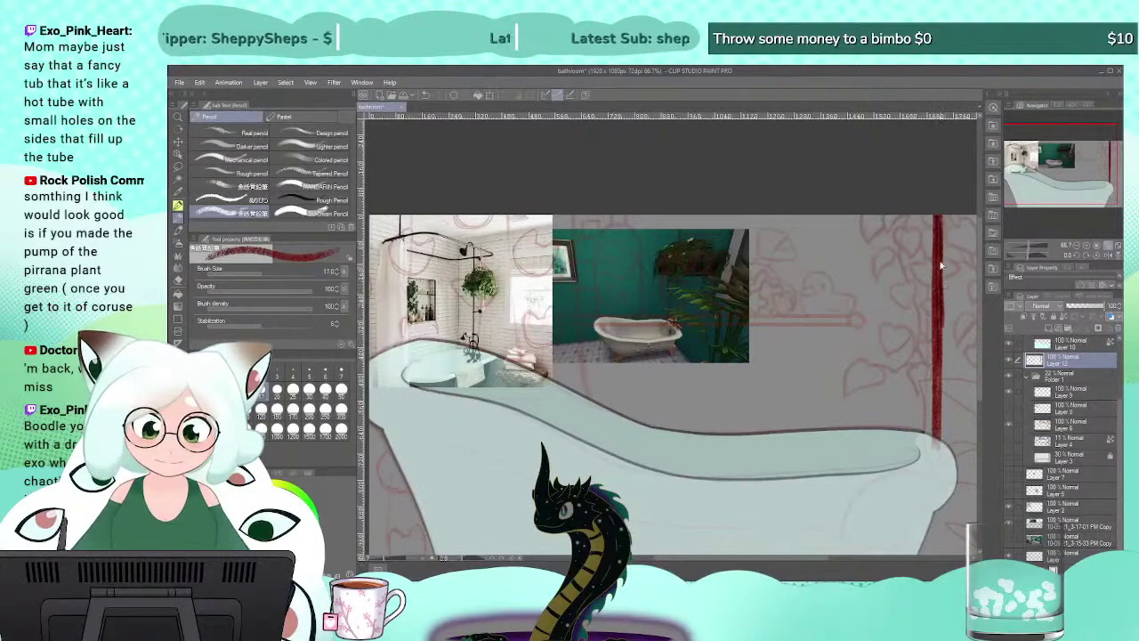
key("ctrl+z")
key("ctrl+z")
key("ctrl+z")
mouse_move(936, 445)
left_mouse_down()
mouse_move(938, 205)
mouse_move(943, 379)
mouse_move(948, 208)
left_mouse_up()
key("ctrl+z")
key("ctrl+z")
mouse_move(936, 445)
left_mouse_down()
mouse_move(944, 206)
mouse_move(940, 452)
left_mouse_up()
left_click_drag(946, 342, 944, 204)
mouse_move(938, 444)
left_mouse_down()
mouse_move(939, 208)
mouse_move(941, 444)
mouse_move(937, 233)
mouse_move(944, 358)
left_mouse_up()
Thicken the vertical pipe on the tub's right rim with overlapping dark red pencil strokes at brush size 40.
key("bracketright")
key("bracketright")
key("bracketright")
key("bracketright")
left_click_drag(941, 208, 935, 418)
left_click_drag(933, 211, 935, 363)
left_click_drag(938, 253, 936, 406)
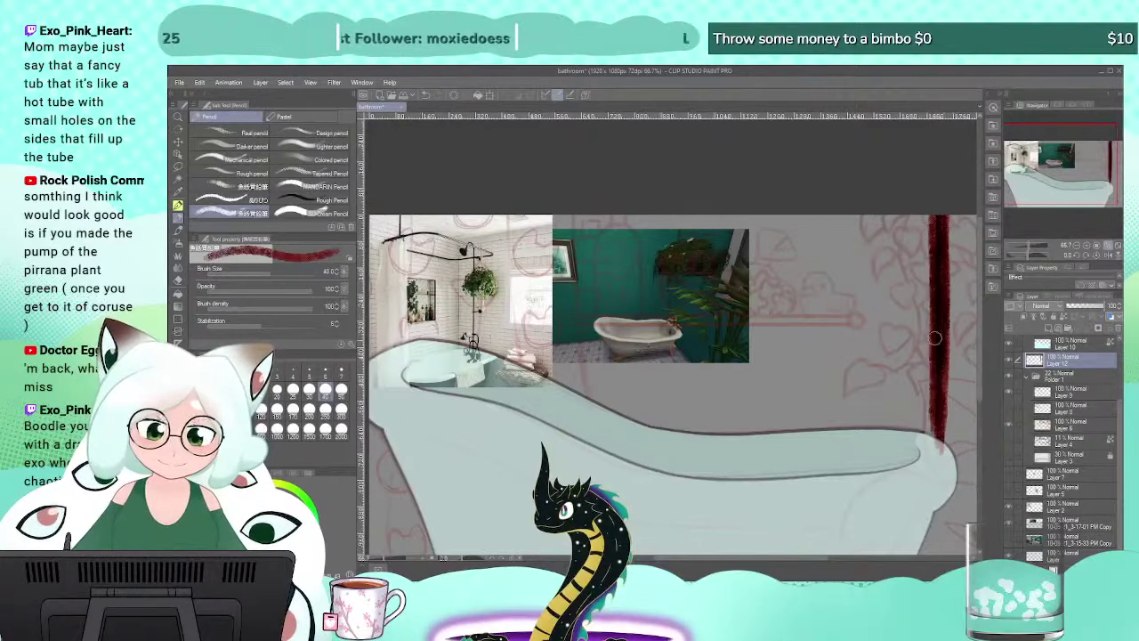
left_click_drag(937, 336, 935, 438)
left_click_drag(934, 394, 934, 445)
left_click_drag(942, 326, 943, 438)
left_click_drag(944, 271, 945, 443)
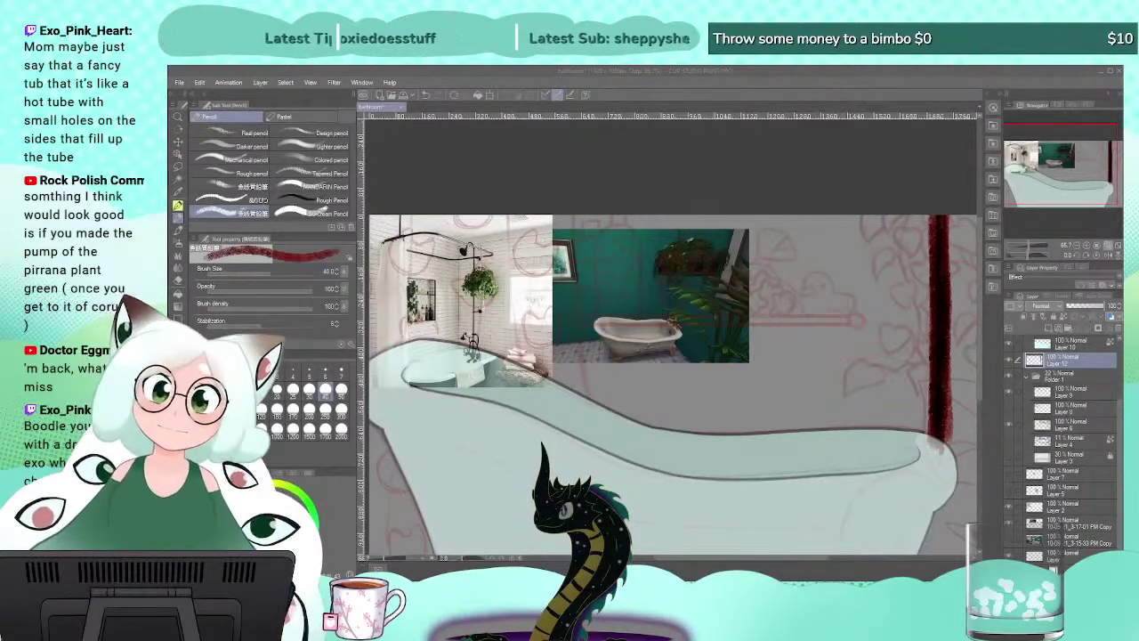
Try the pipe sketch farther left over the tub's inner right end, and clear its layer.
left_click(905, 454)
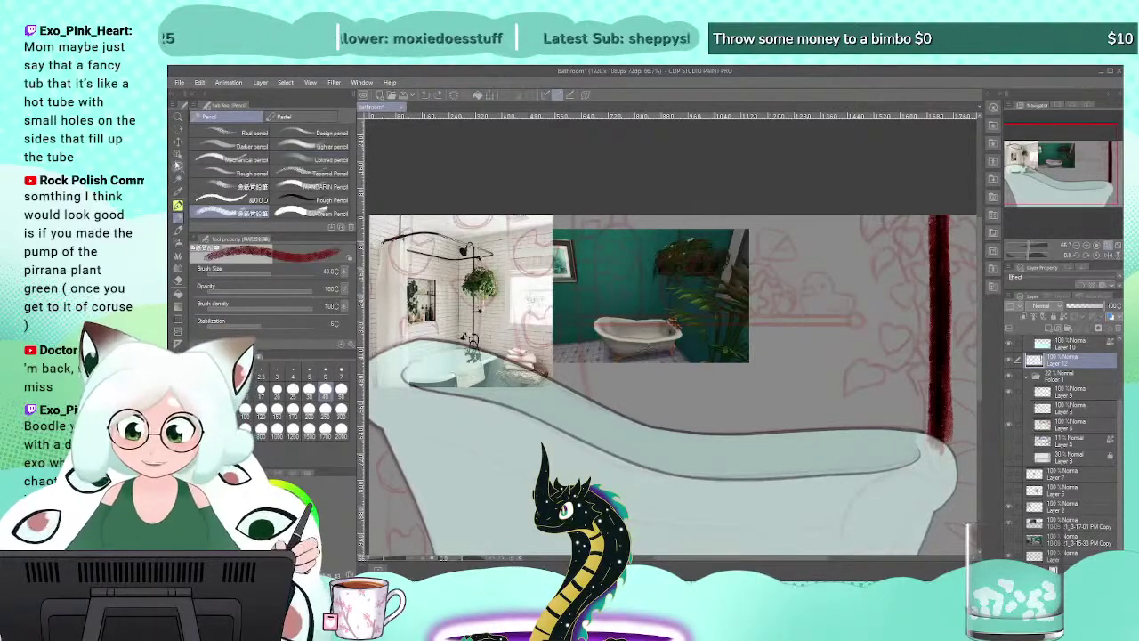
key("k")
left_click_drag(939, 339, 908, 356)
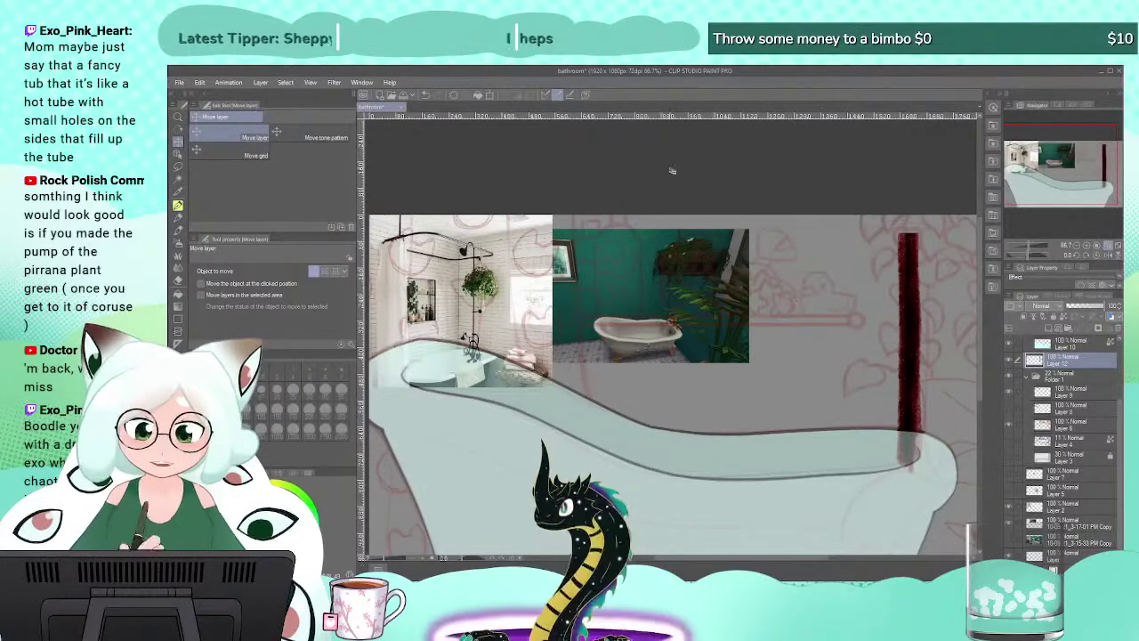
left_click(487, 96)
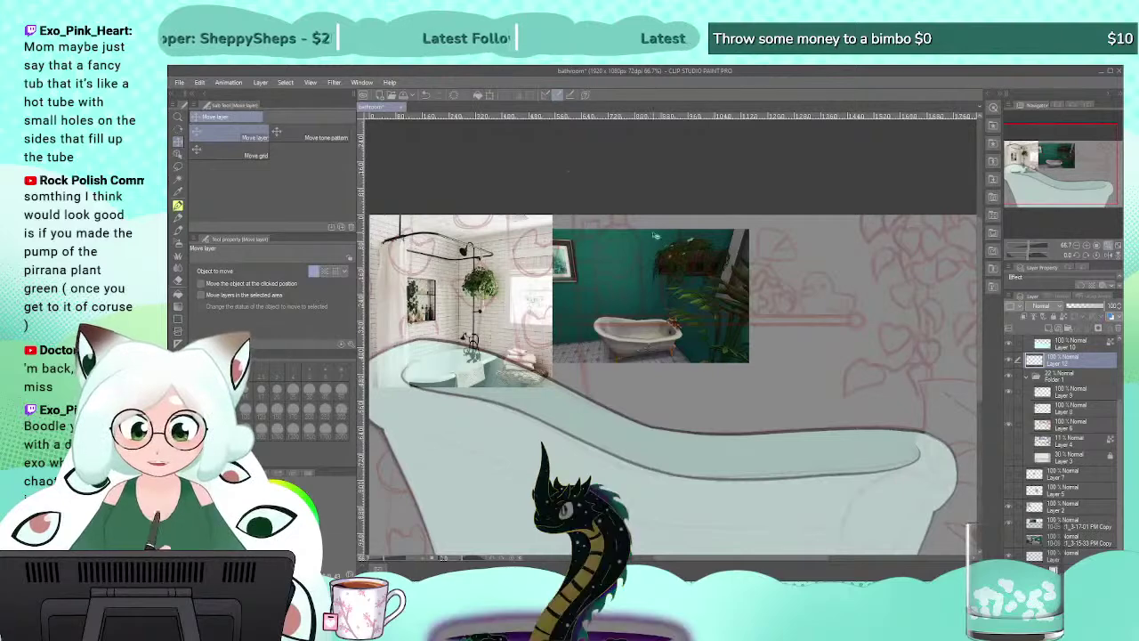
Try to draw the vertical pipe from the tub's inner right end with the pen in dark red.
key("p")
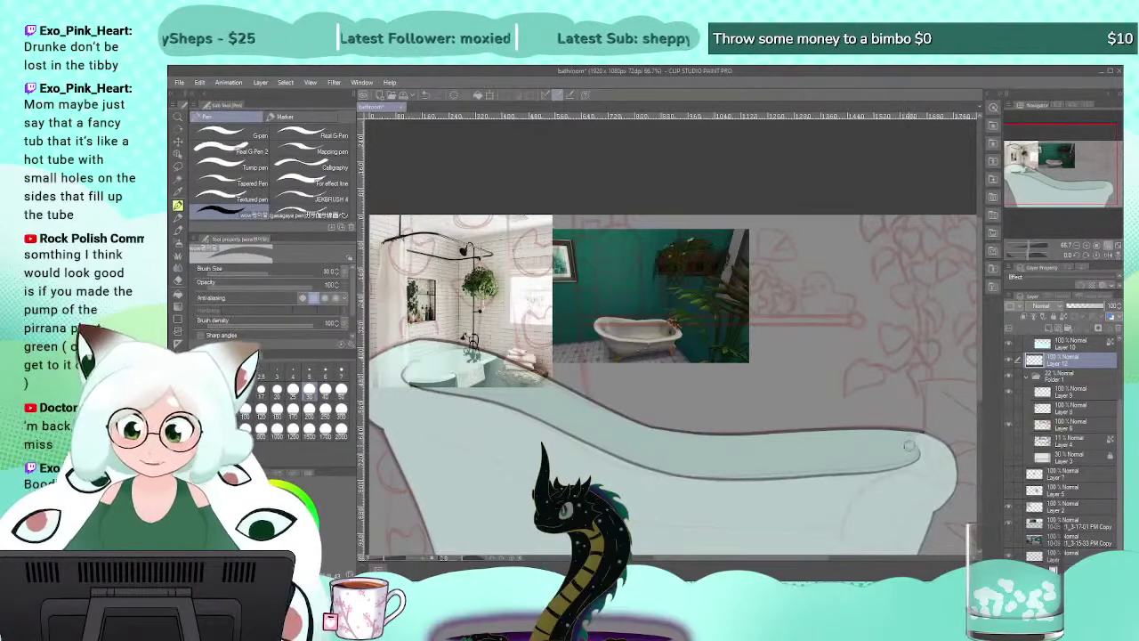
key("c")
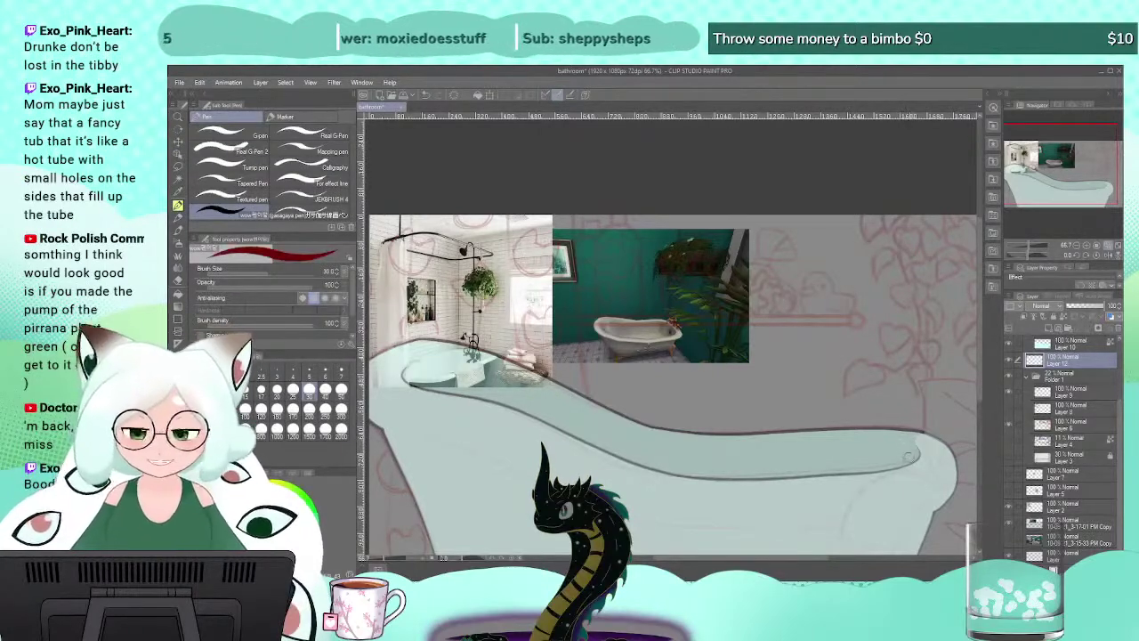
left_click_drag(914, 459, 914, 355)
key("ctrl+z")
left_click_drag(918, 458, 915, 212)
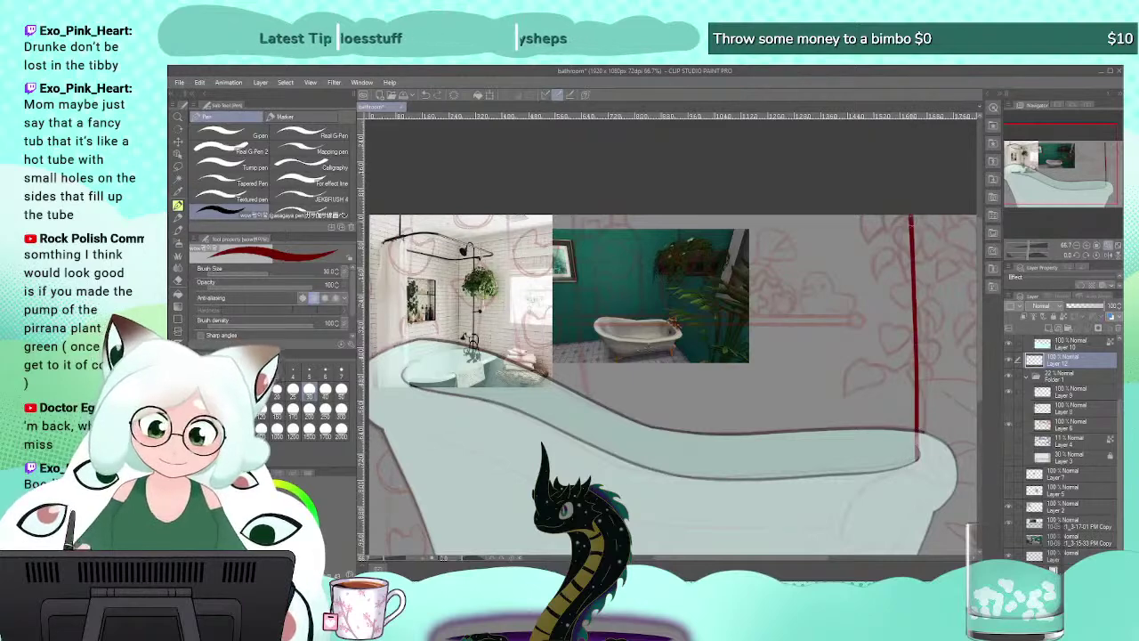
key("ctrl+z")
Try to sketch a thick vertical pipe in pencil from the tub's inner right end, with a short curved spout at its base.
key("p")
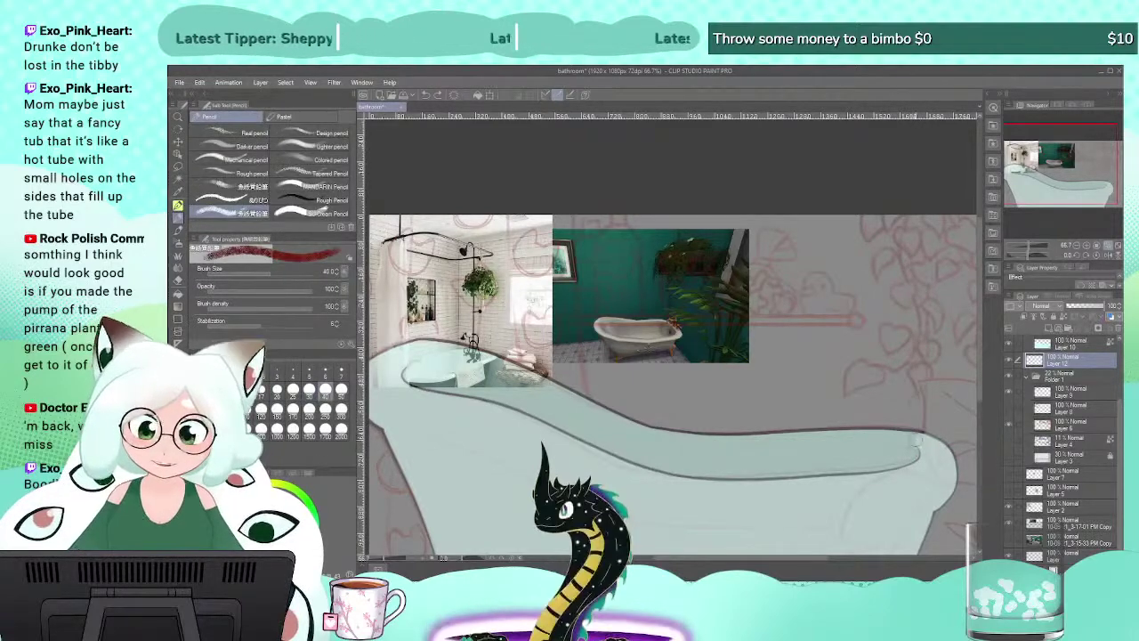
left_click_drag(917, 465, 920, 214)
key("ctrl+z")
left_click_drag(915, 455, 918, 215)
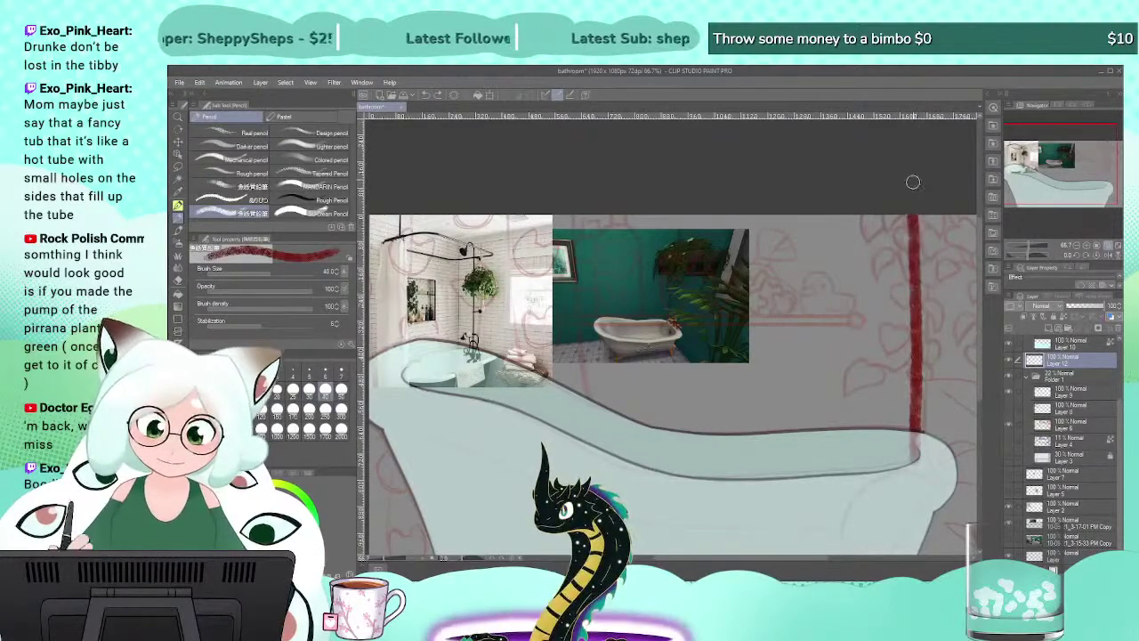
key("ctrl+z")
mouse_move(917, 461)
left_mouse_down()
mouse_move(917, 195)
mouse_move(913, 454)
mouse_move(918, 218)
left_mouse_up()
key("ctrl+z")
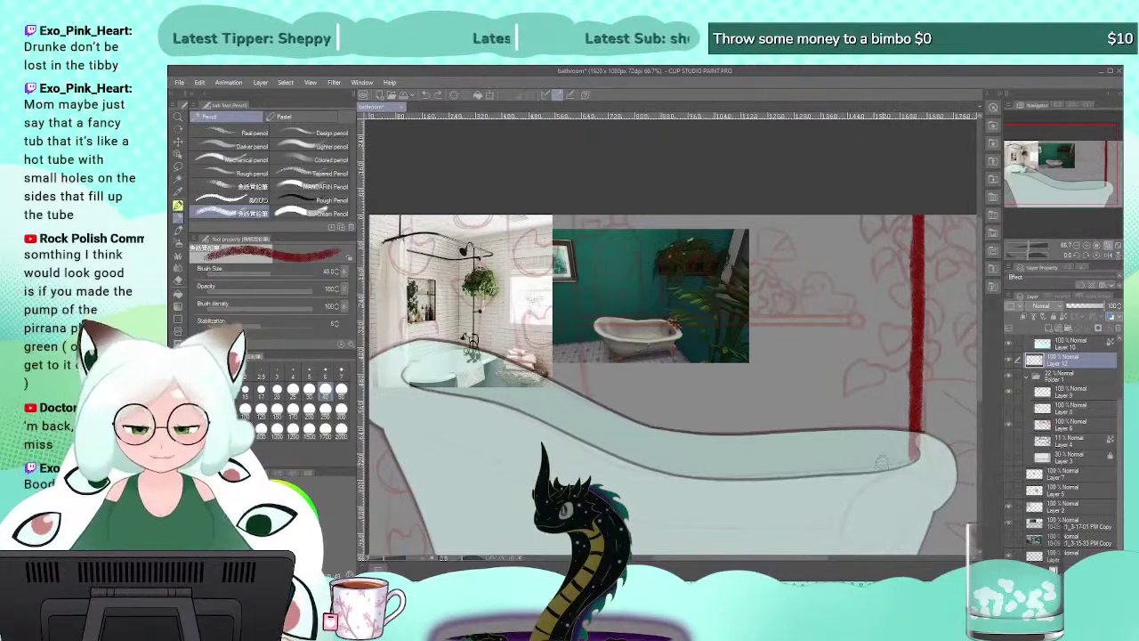
key("ctrl+z")
mouse_move(891, 456)
left_mouse_down()
mouse_move(864, 457)
mouse_move(870, 466)
mouse_move(901, 450)
mouse_move(869, 472)
left_mouse_up()
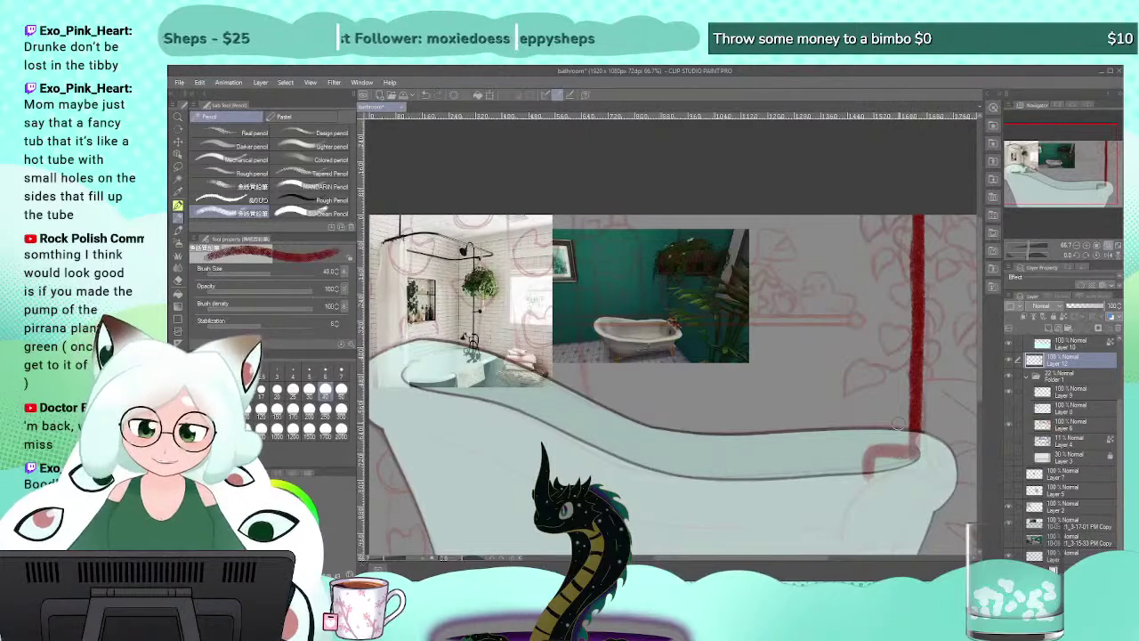
key("ctrl+z")
key("ctrl+z")
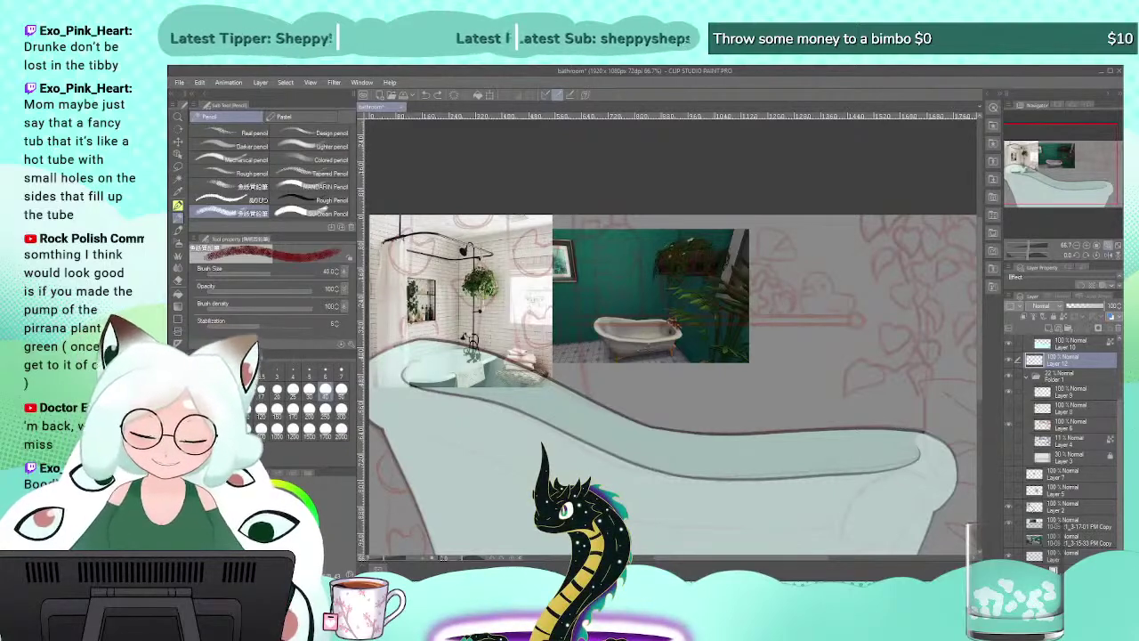
Hide the white-tiled and green bathroom reference photos and fit the whole canvas in view.
left_click(1009, 525)
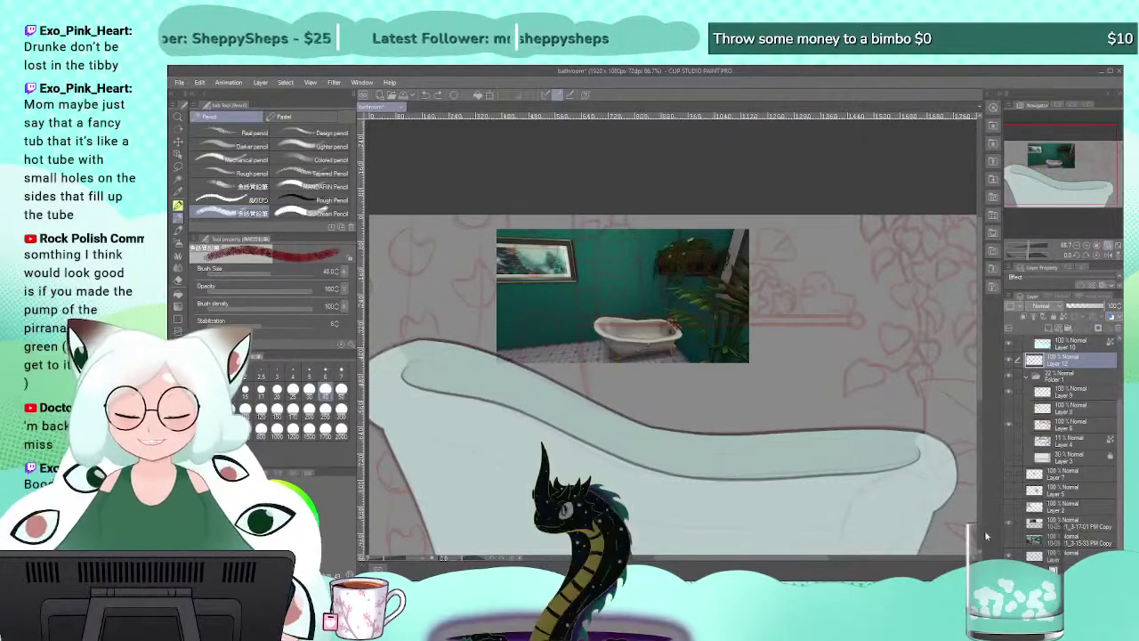
left_click(1008, 539)
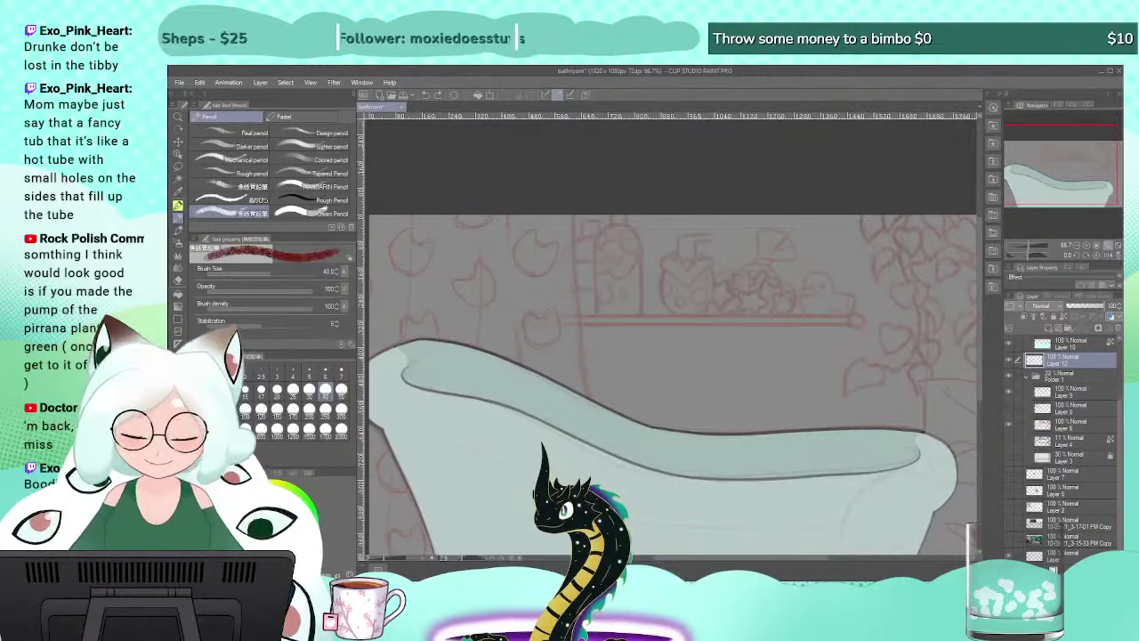
left_click(1108, 246)
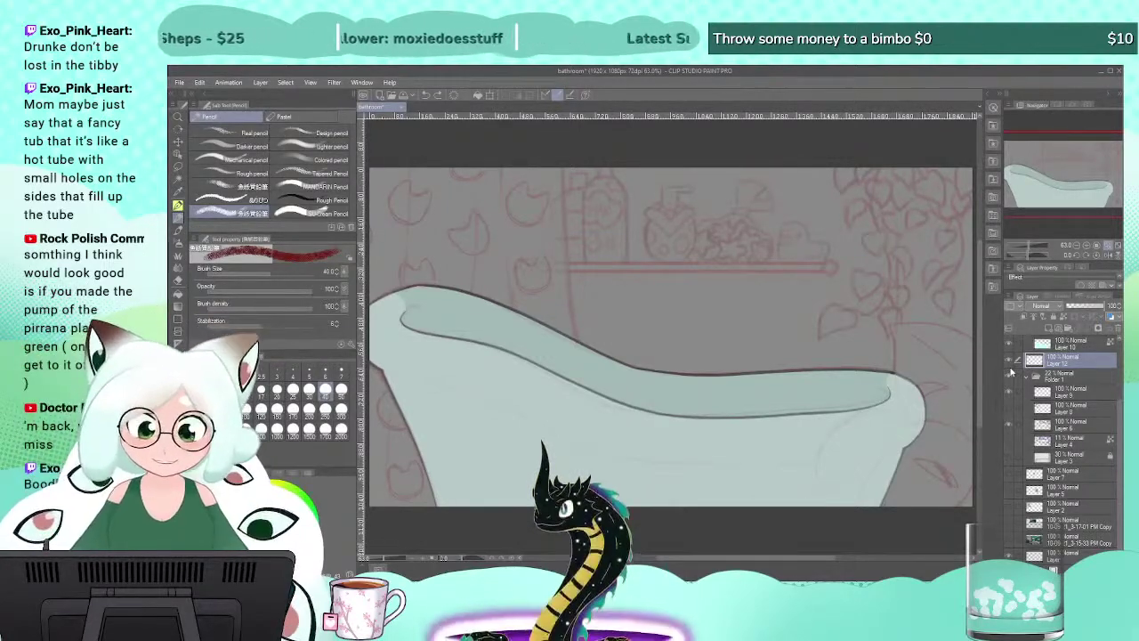
Replace the empty pipe layer with a new raster layer directly below the back tub folder.
scroll(1120, 425, "up", 3)
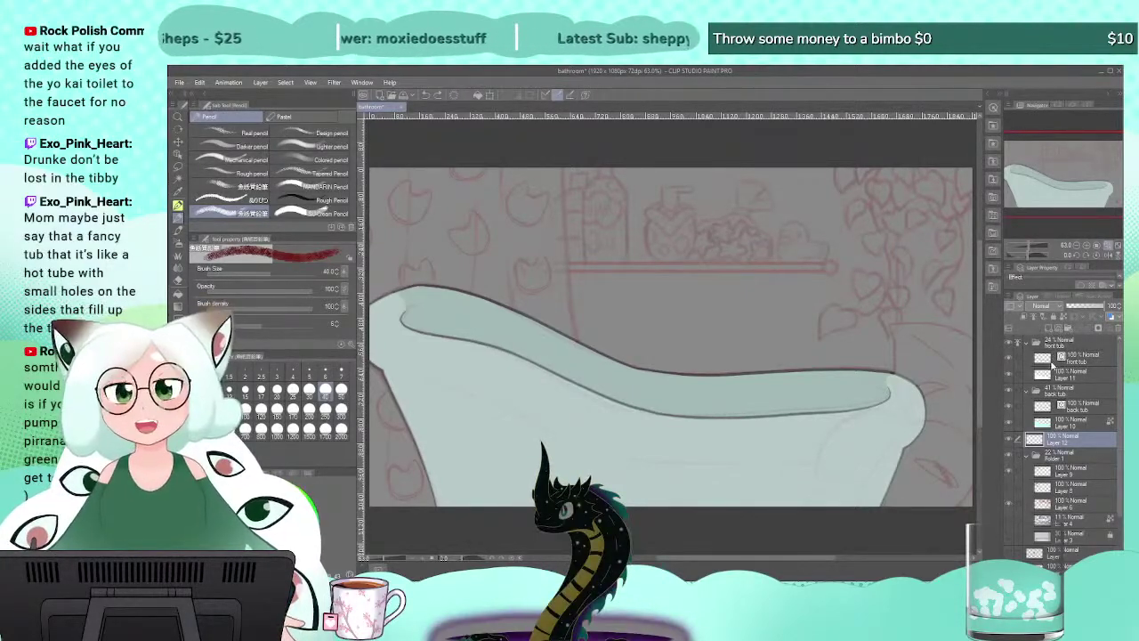
left_click(1066, 345)
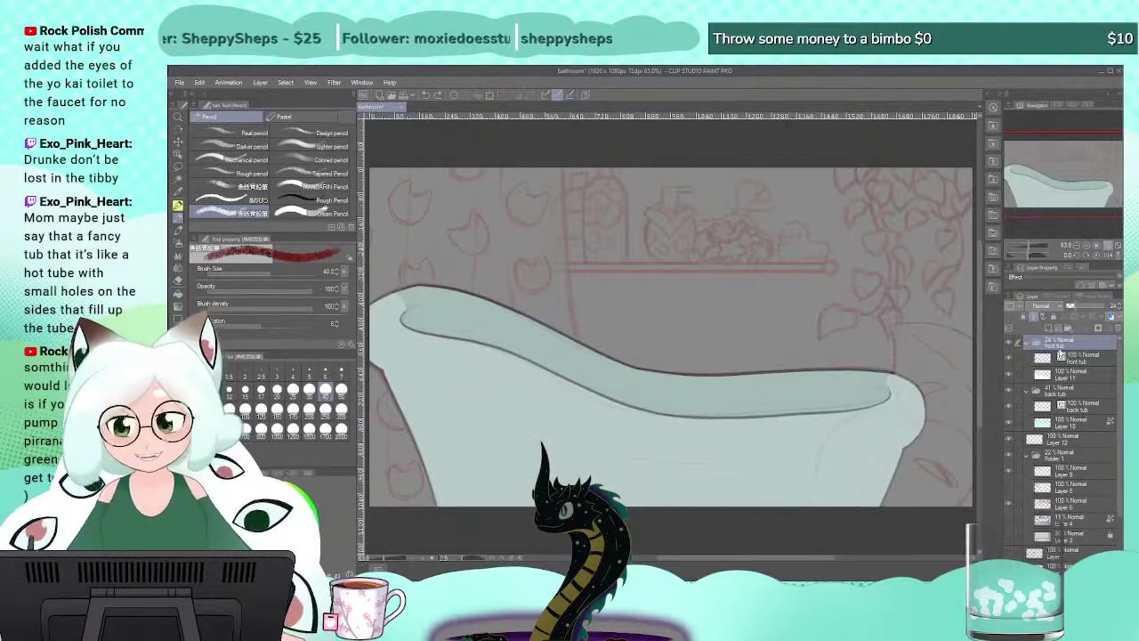
left_click(1060, 440)
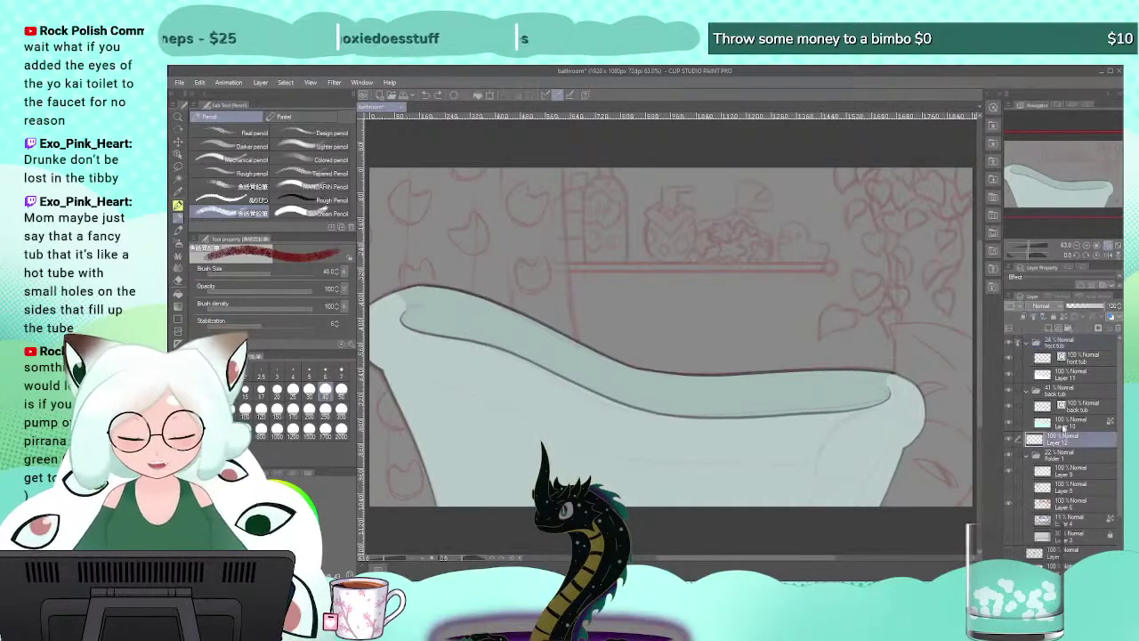
left_click(1049, 329)
left_click(1059, 455)
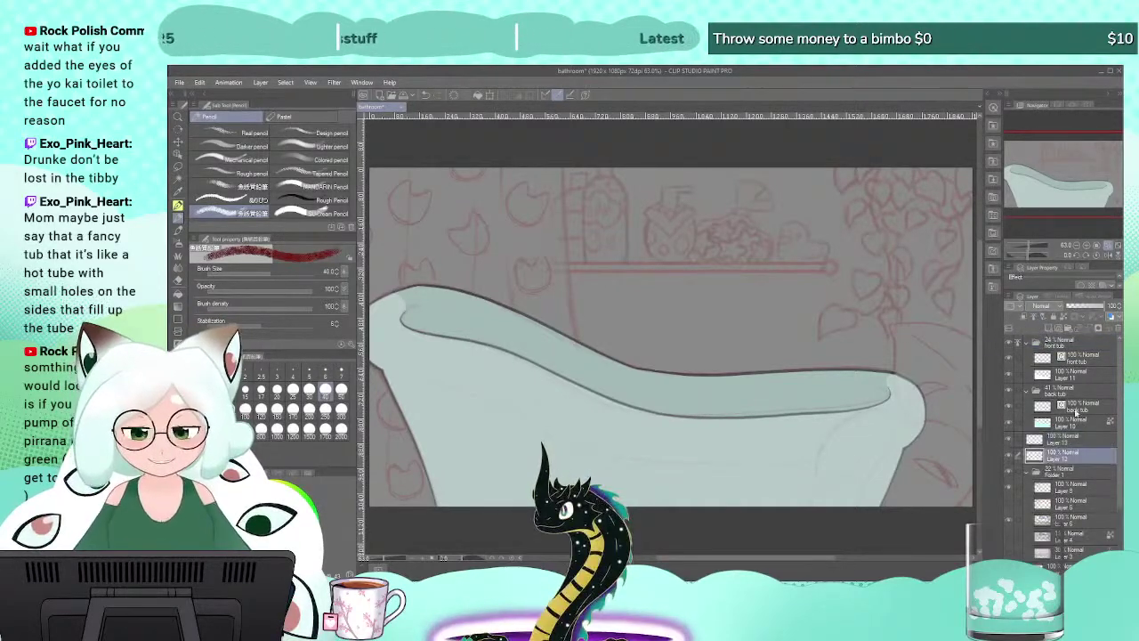
left_click(1110, 329)
left_click(1061, 439)
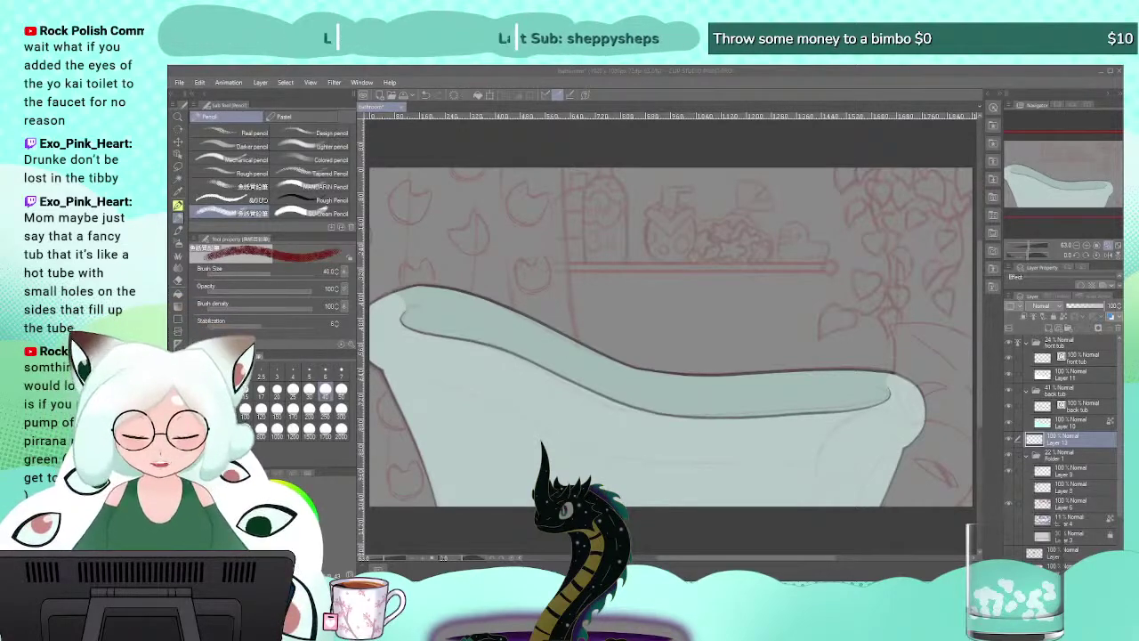
Switch to the pen and raise the front tub and back tub folders to 100% opacity.
left_click(178, 205)
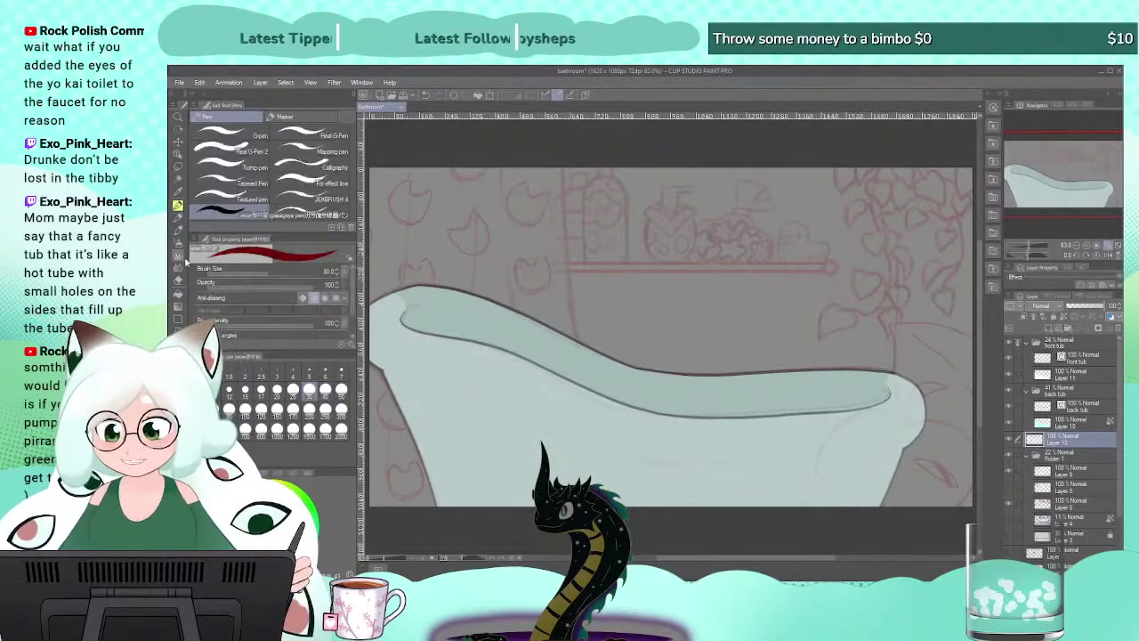
key("p")
key("p")
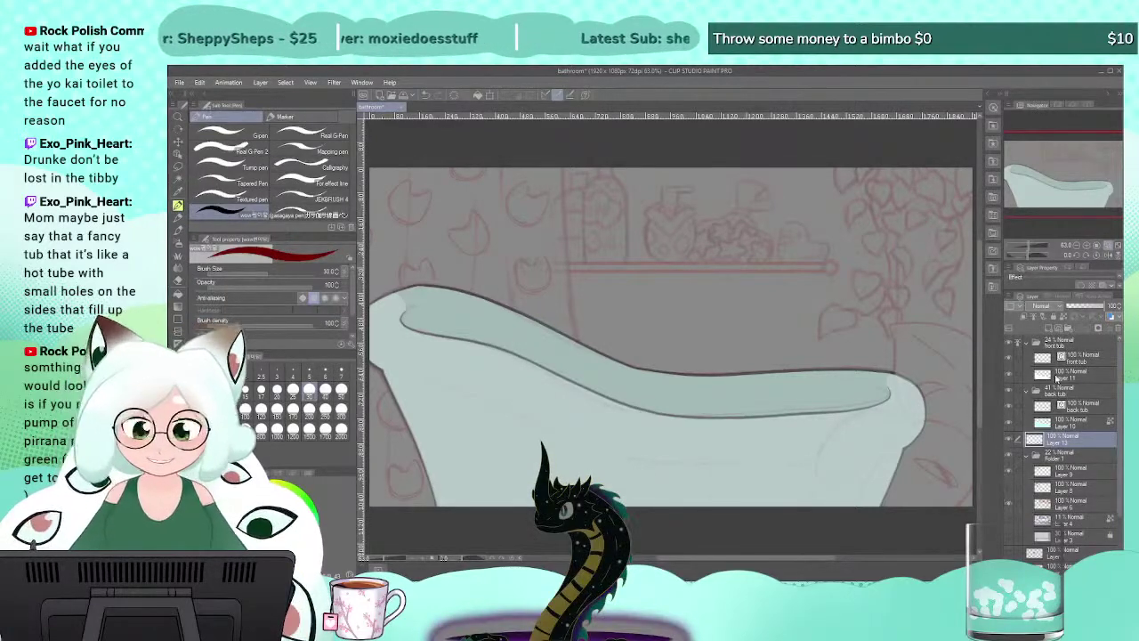
left_click(1077, 411)
left_click(1065, 345)
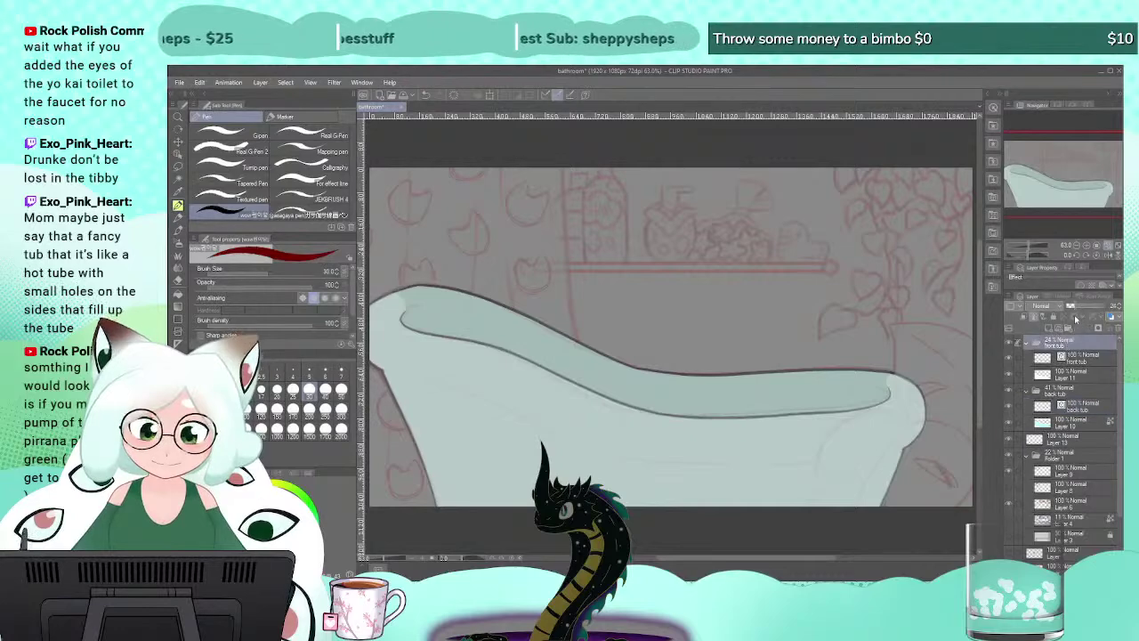
left_click_drag(1076, 306, 1112, 307)
left_click(1071, 386)
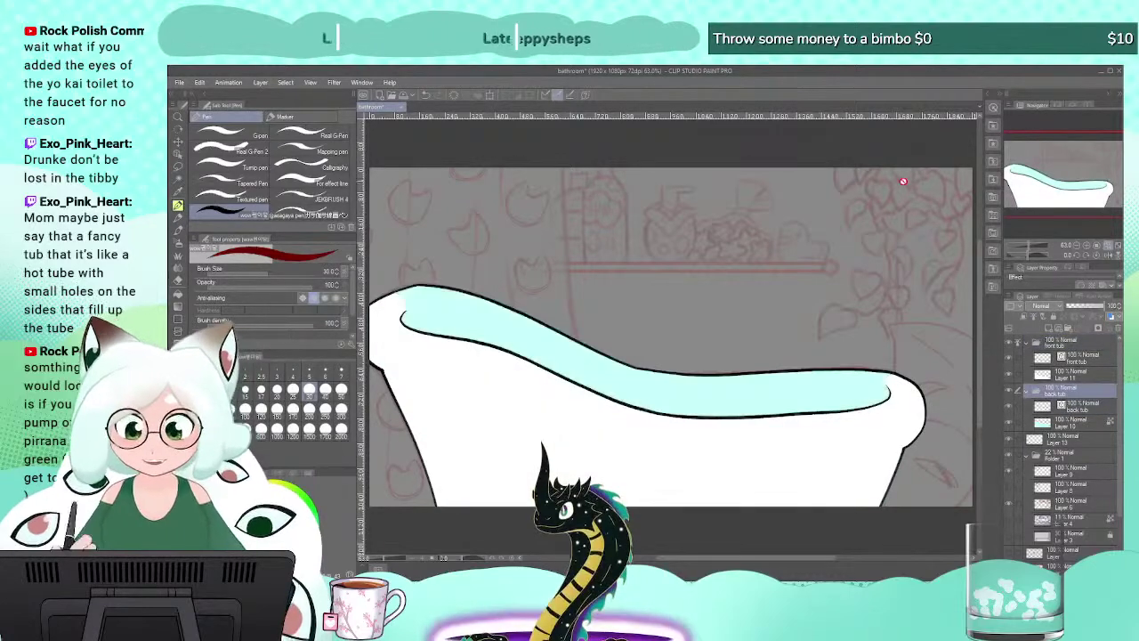
Set the pen's drawing colour to black to match the tub's outline.
left_click(1095, 246)
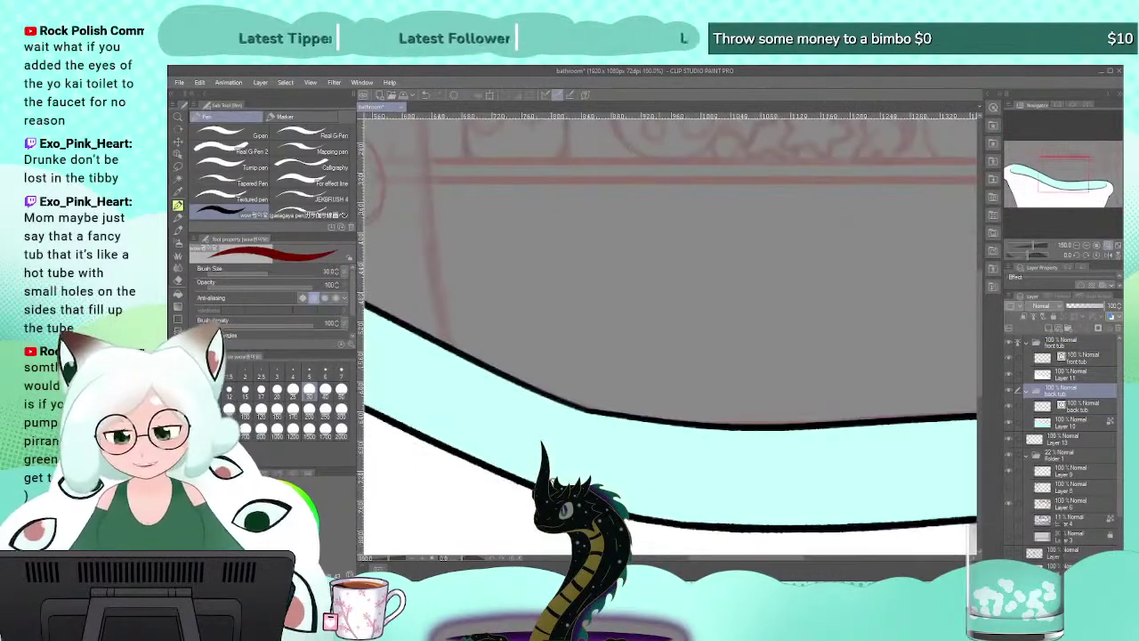
left_click(269, 547)
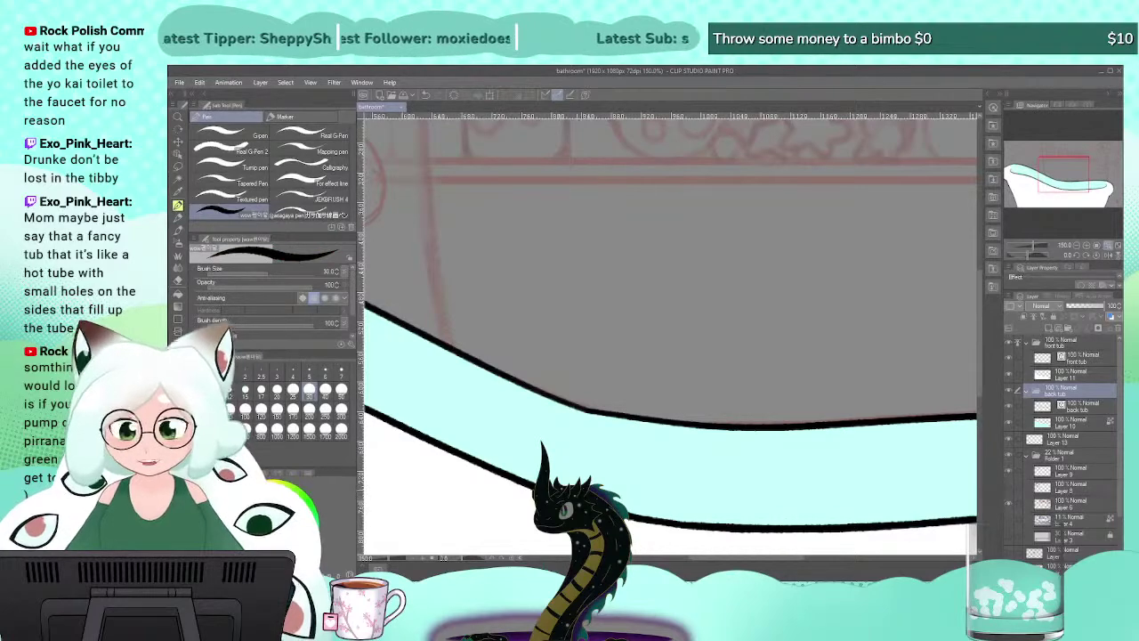
left_click(1107, 246)
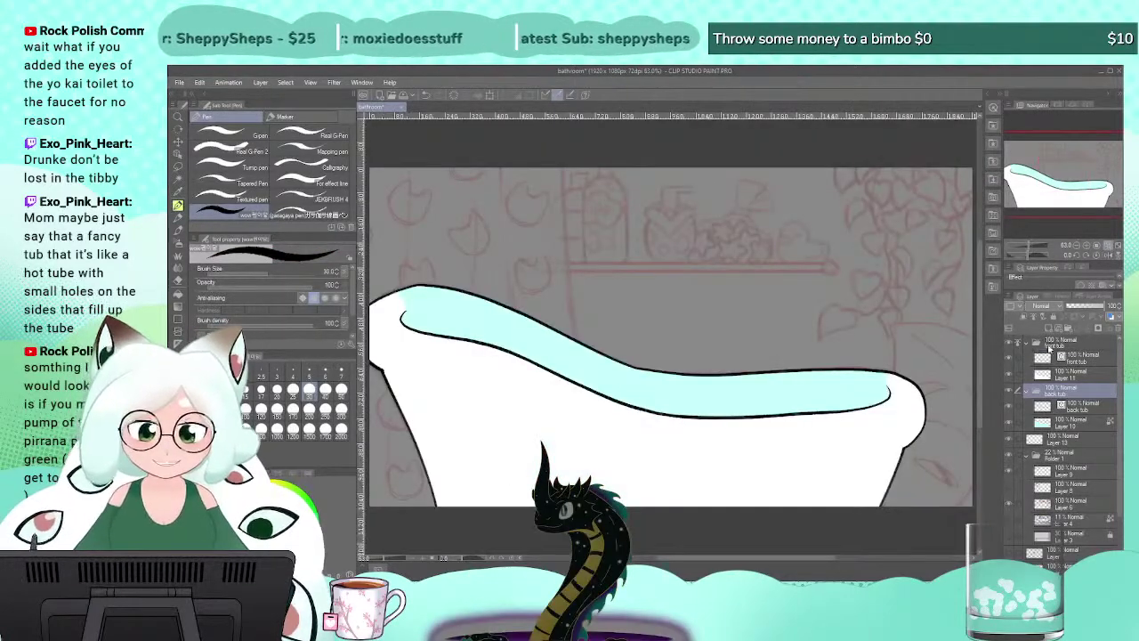
Lower the front tub folder's opacity to 32% and the back tub folder's opacity to 33%.
left_click(1052, 345)
left_click(1085, 308)
left_click(1062, 393)
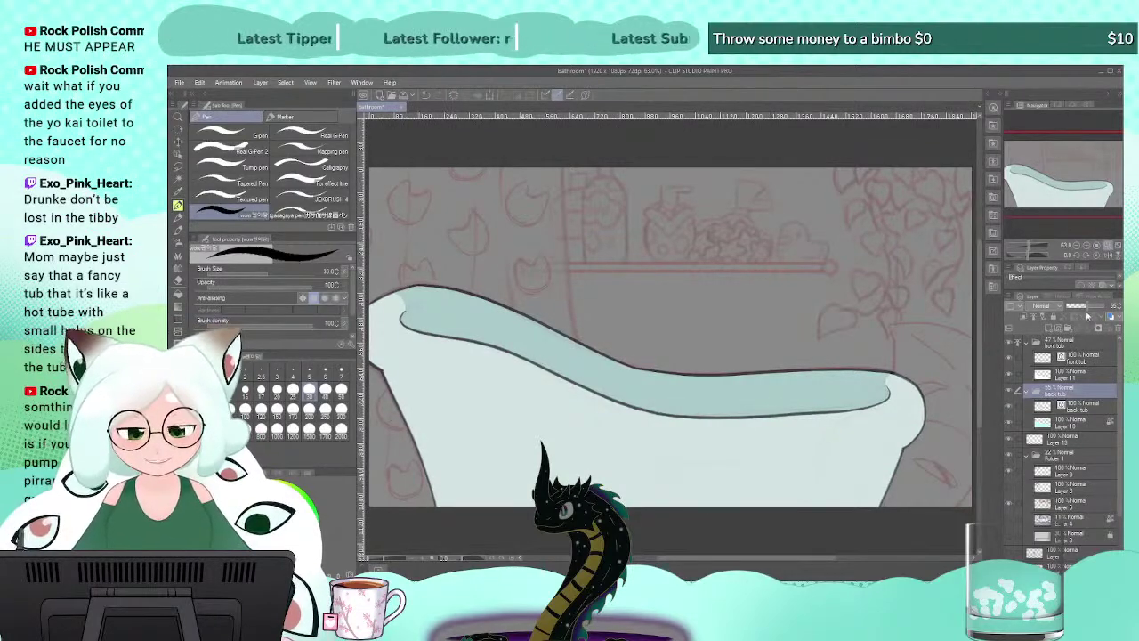
mouse_move(1087, 316)
left_mouse_down()
mouse_move(1079, 324)
mouse_move(1073, 308)
left_mouse_up()
left_click(1071, 345)
Try to ink the slanted vertical line at the shelf's left end in black on the layer below the back tub folder.
left_click(1066, 441)
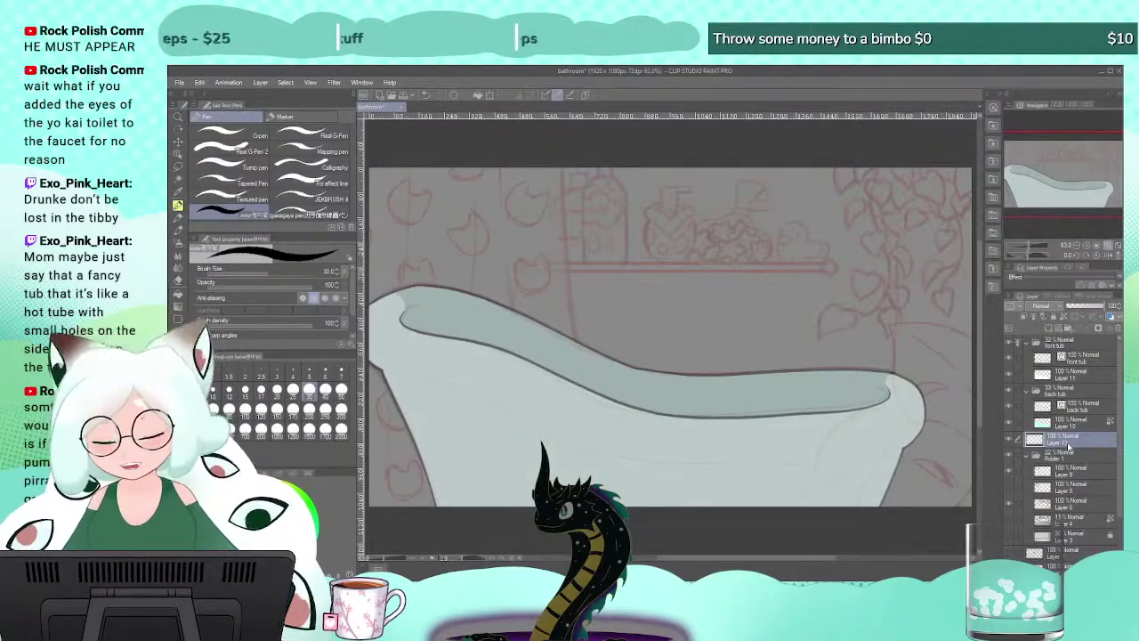
left_click_drag(584, 380, 567, 223)
key("ctrl+z")
left_click_drag(562, 160, 582, 363)
key("ctrl+z")
key("ctrl+z")
left_click_drag(562, 158, 602, 485)
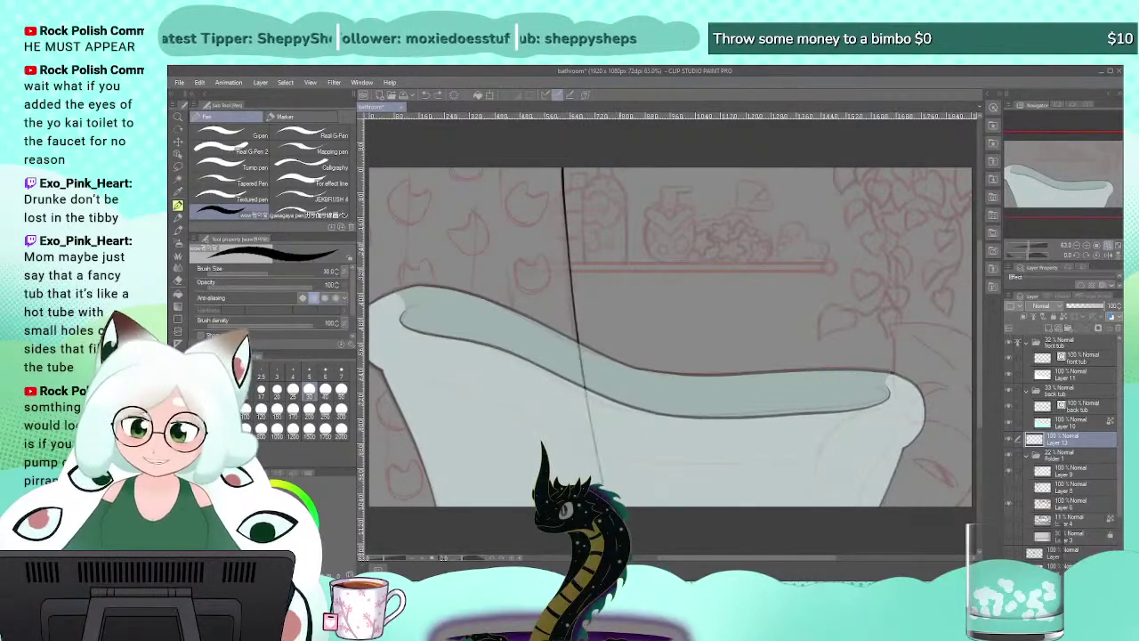
key("ctrl+z")
Replace the empty raster layer with a new vector layer, placed above the sketch folder, and collapse that folder.
left_click(1118, 329)
left_click(1057, 328)
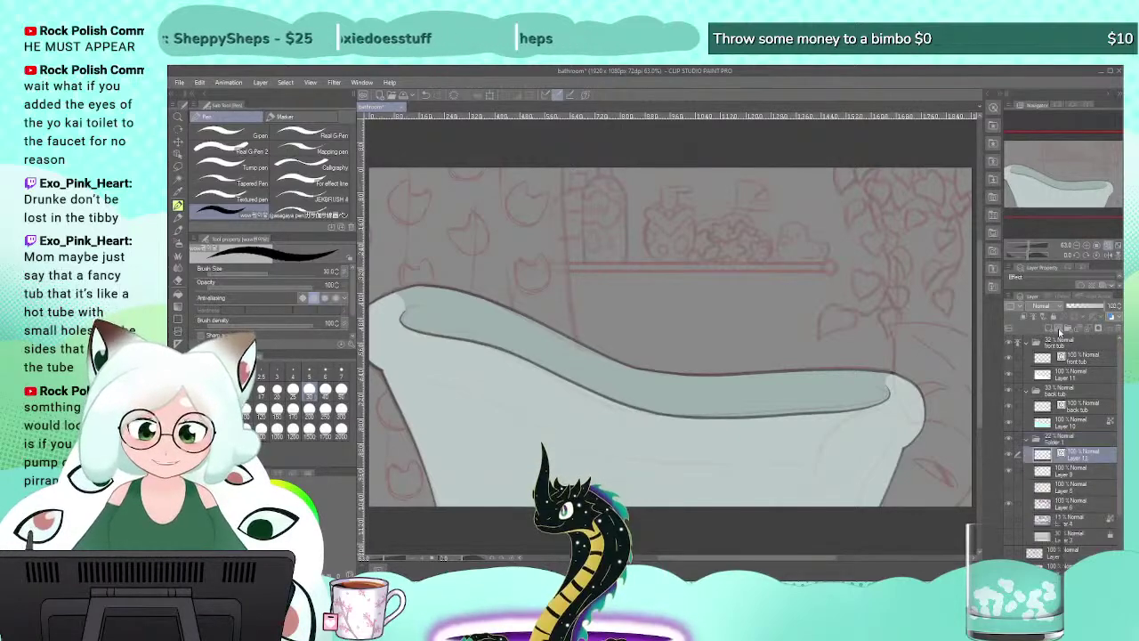
left_click_drag(1063, 459, 1064, 432)
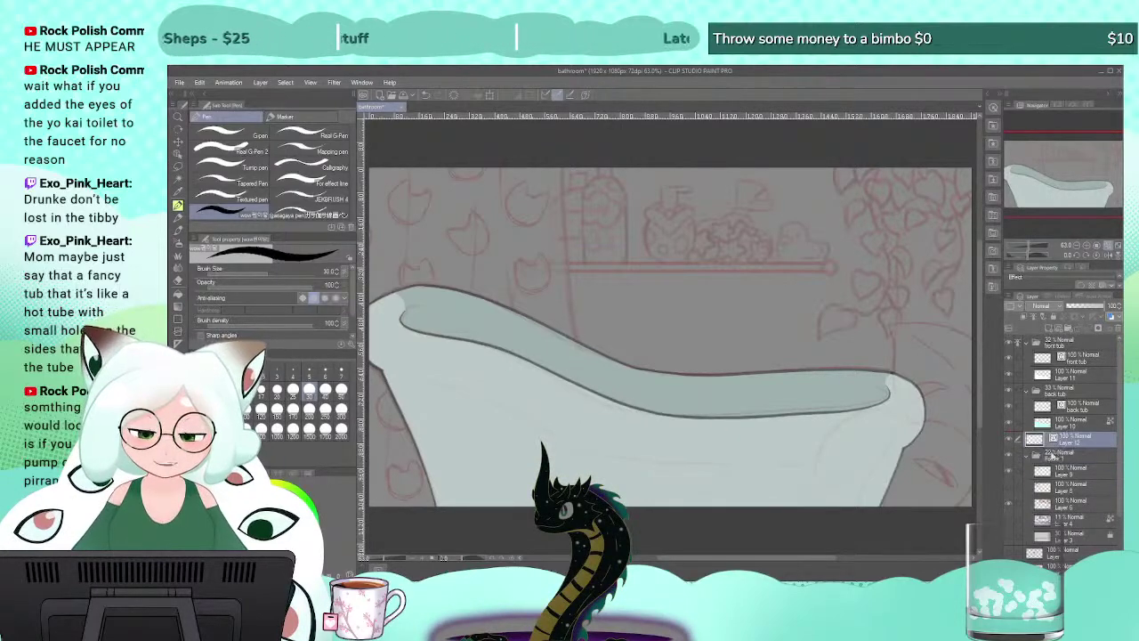
left_click(1028, 456)
Try to ink the long slanted vertical line beside the shelf, running between the canvas's upper edge and the tub.
mouse_move(561, 167)
left_mouse_down()
mouse_move(587, 383)
mouse_move(564, 214)
mouse_move(580, 319)
left_mouse_up()
key("ctrl+z")
key("ctrl+z")
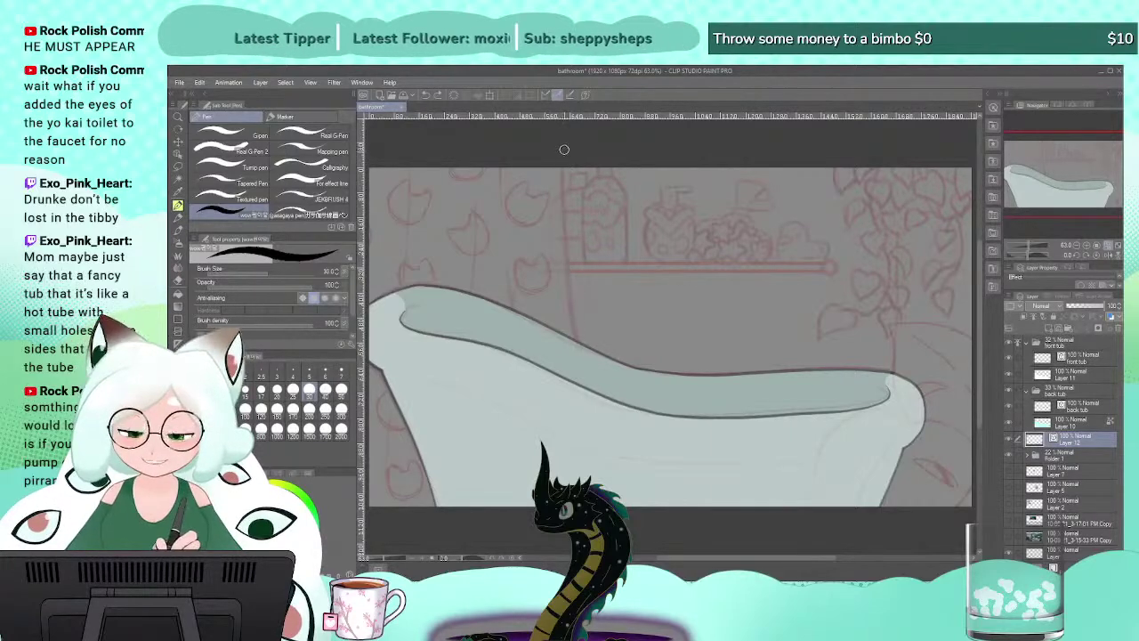
mouse_move(563, 167)
left_mouse_down()
mouse_move(575, 311)
mouse_move(623, 504)
left_mouse_up()
key("ctrl+z")
mouse_move(562, 168)
left_mouse_down()
mouse_move(576, 301)
mouse_move(589, 315)
mouse_move(563, 205)
mouse_move(575, 307)
mouse_move(641, 520)
mouse_move(575, 331)
mouse_move(560, 167)
left_mouse_up()
key("ctrl+z")
key("ctrl+z")
key("ctrl+z")
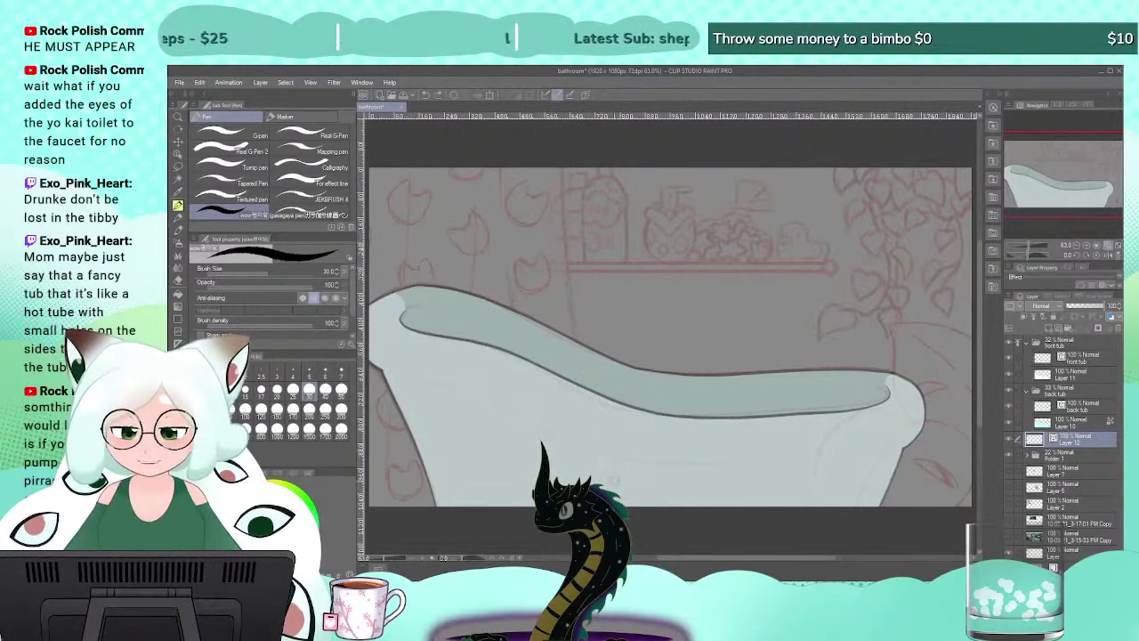
left_click_drag(589, 400, 561, 167)
key("ctrl+z")
mouse_move(620, 490)
left_mouse_down()
mouse_move(572, 277)
mouse_move(570, 168)
left_mouse_up()
Undo the slanted line and ink a small circle for each end of the shelf, the left one over the cat-shaped sketch.
left_click(1086, 245)
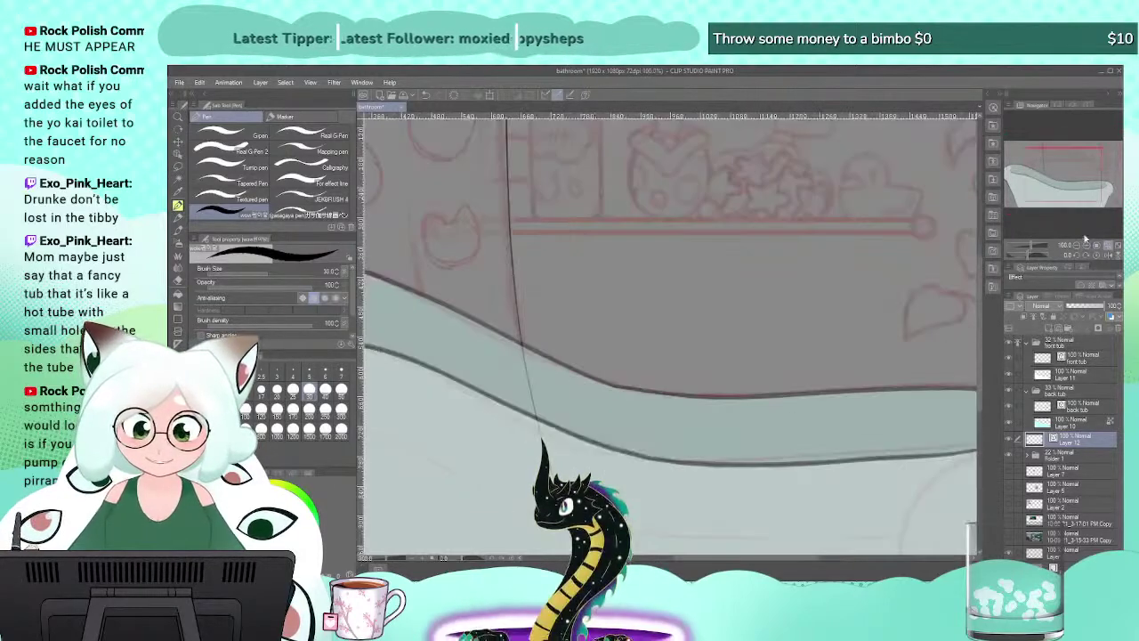
left_click_drag(1045, 179, 1052, 169)
key("ctrl+z")
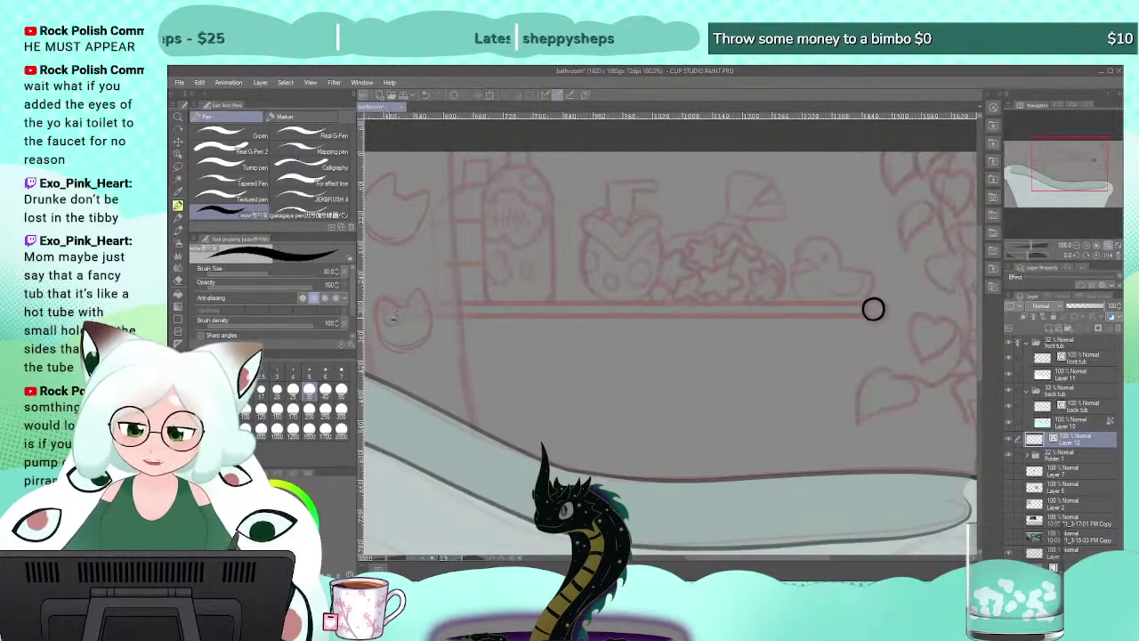
mouse_move(392, 317)
left_mouse_down()
mouse_move(394, 297)
mouse_move(395, 319)
left_mouse_up()
key("ctrl+z")
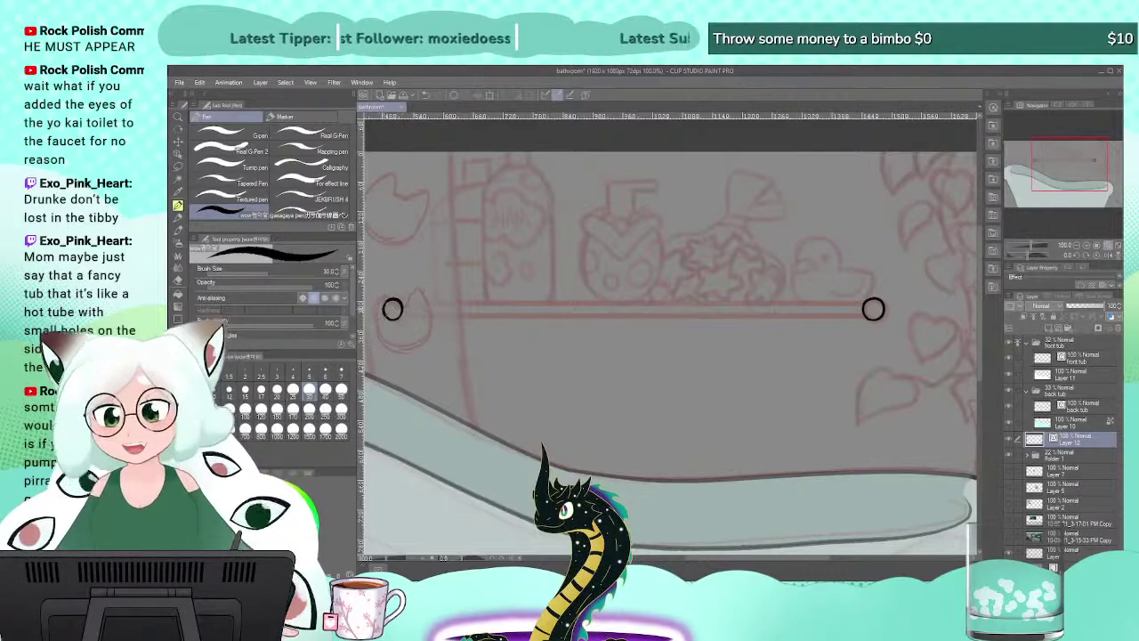
Try a first shelf line between the two end circles, and raise the pen's stabilization to 68.
left_click(462, 559)
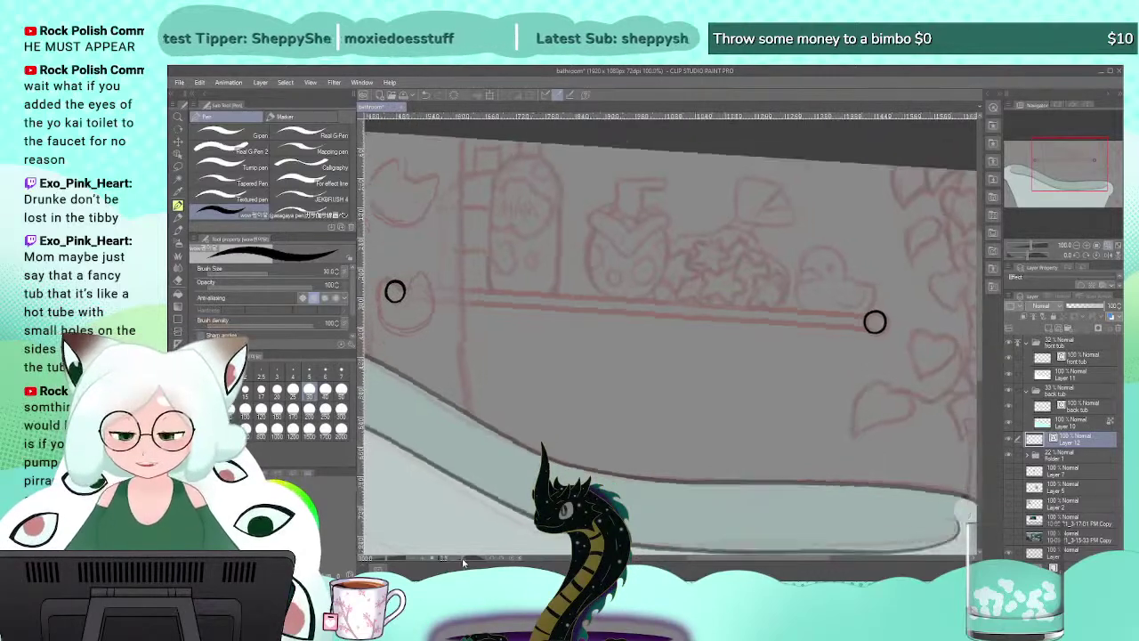
left_click_drag(462, 562, 490, 559)
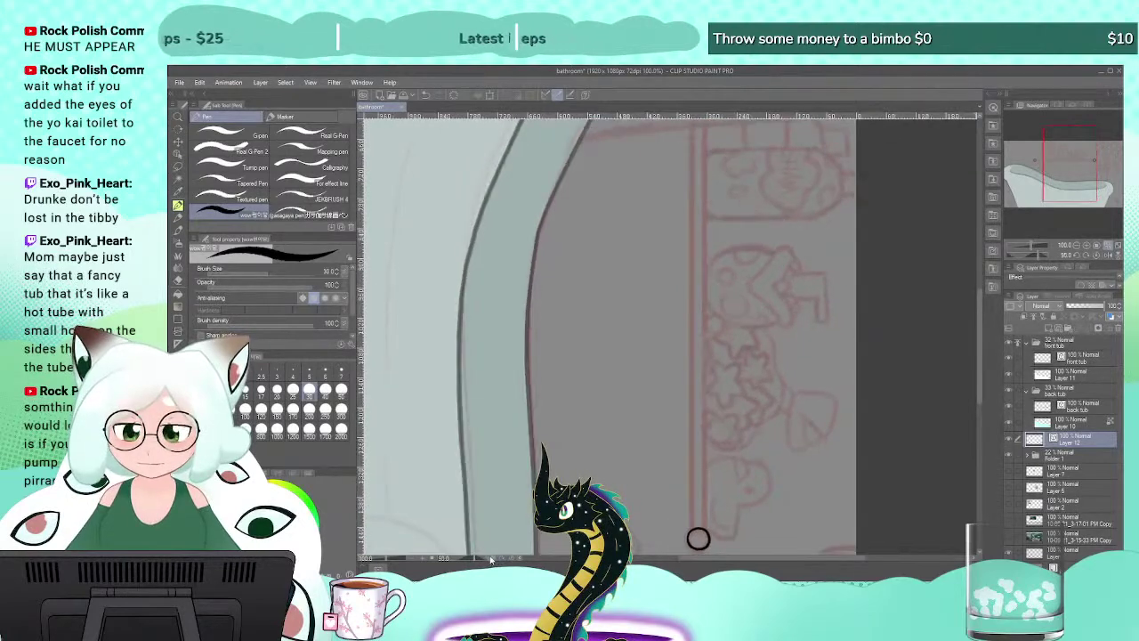
key("ctrl+minus")
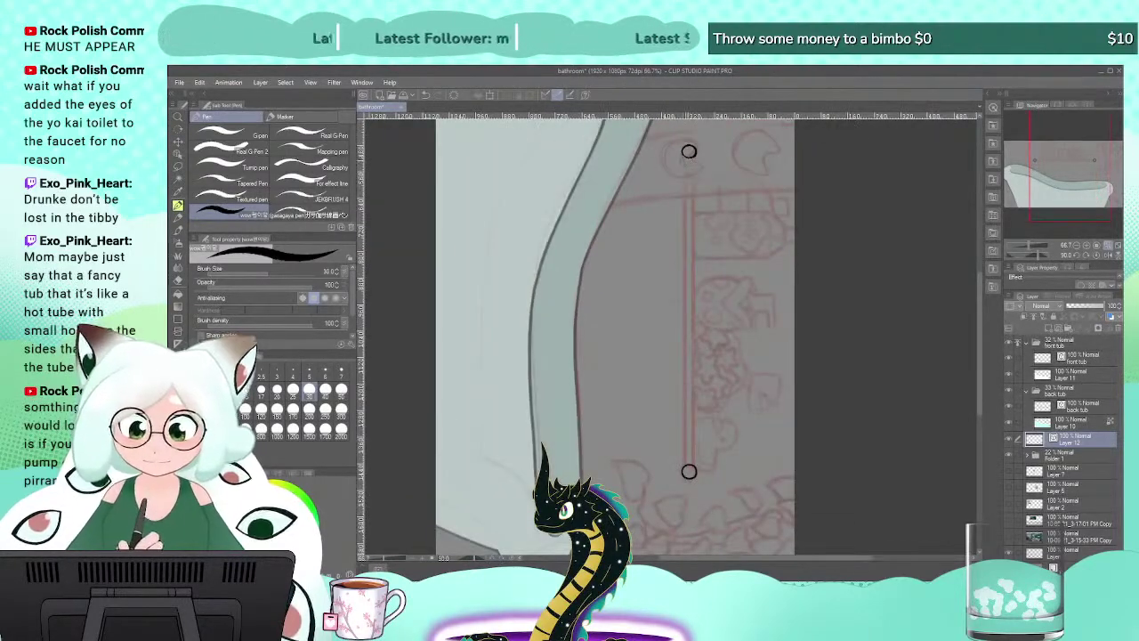
left_click_drag(687, 154, 686, 341)
key("ctrl+z")
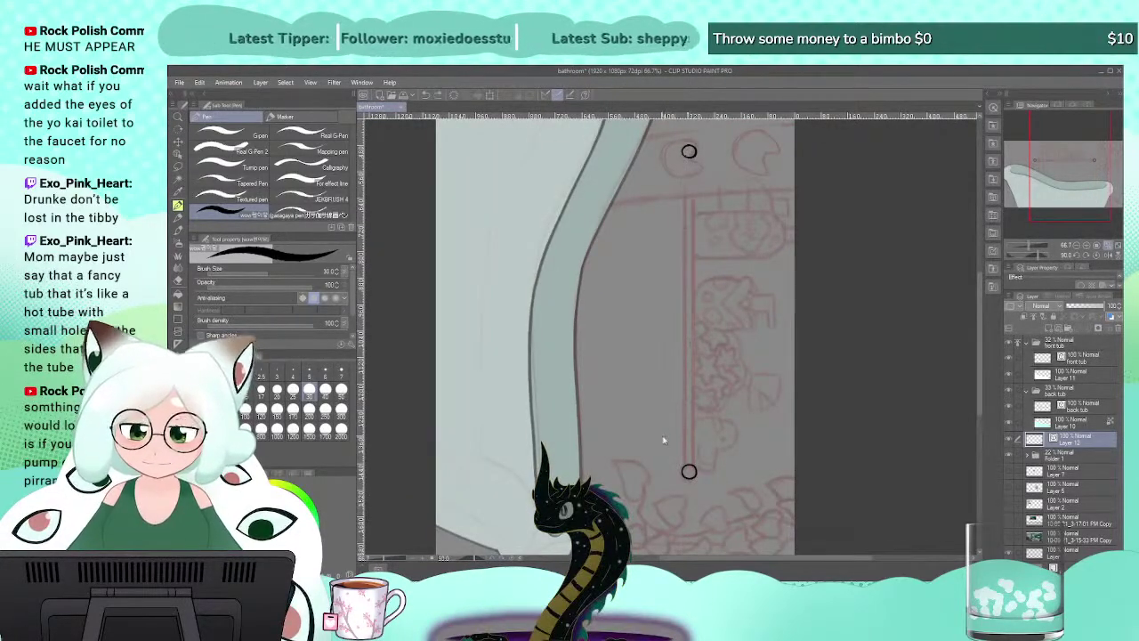
scroll(240, 311, "down", 1)
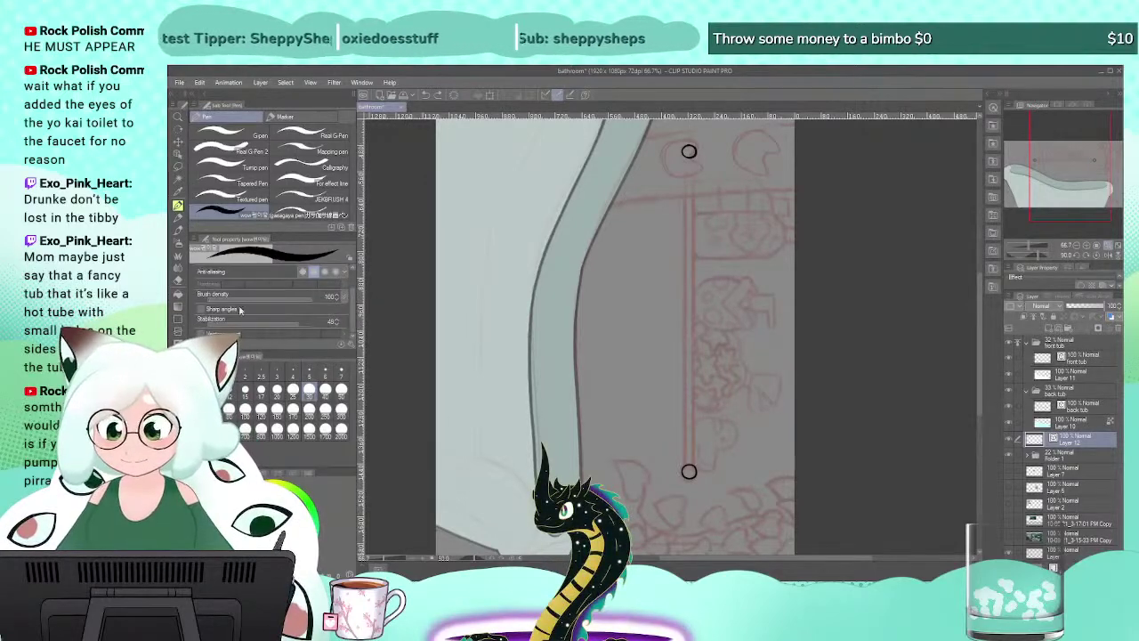
left_click(306, 323)
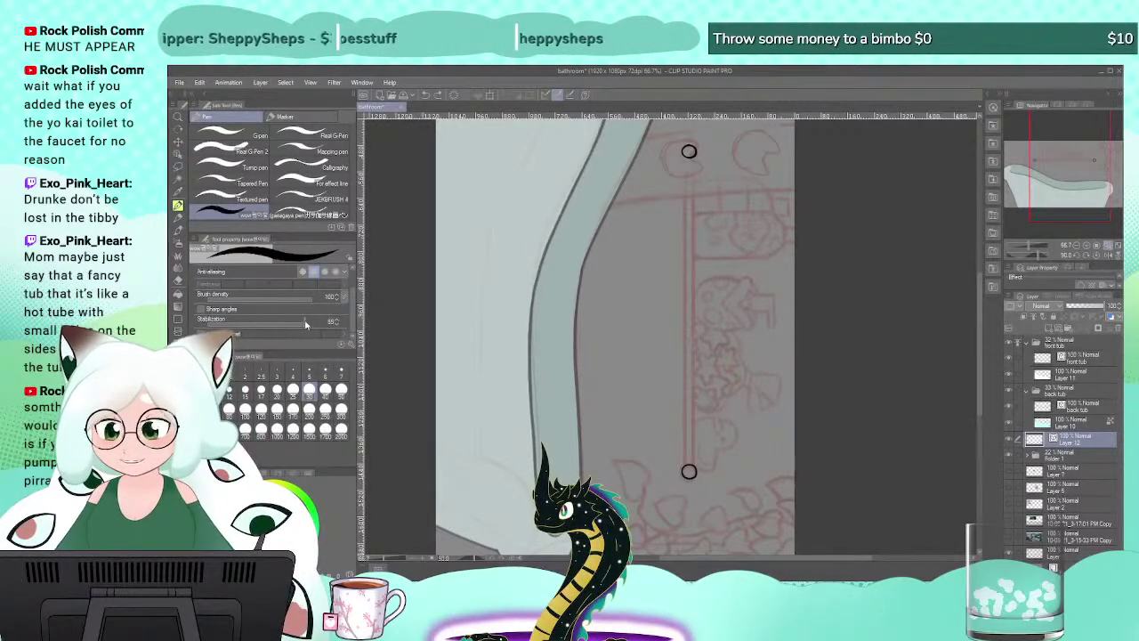
Ink two long parallel lines joining the end circles to form the shelf's upper and lower edges.
left_click(1076, 244)
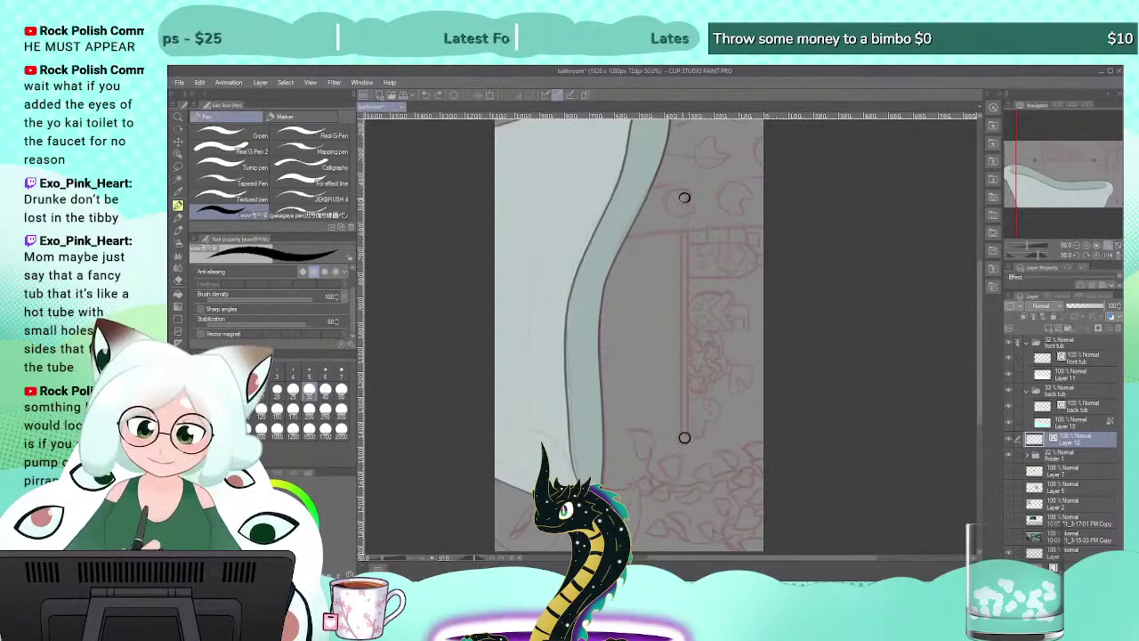
left_click_drag(683, 241, 682, 274)
key("ctrl+z")
left_click_drag(683, 203, 684, 436)
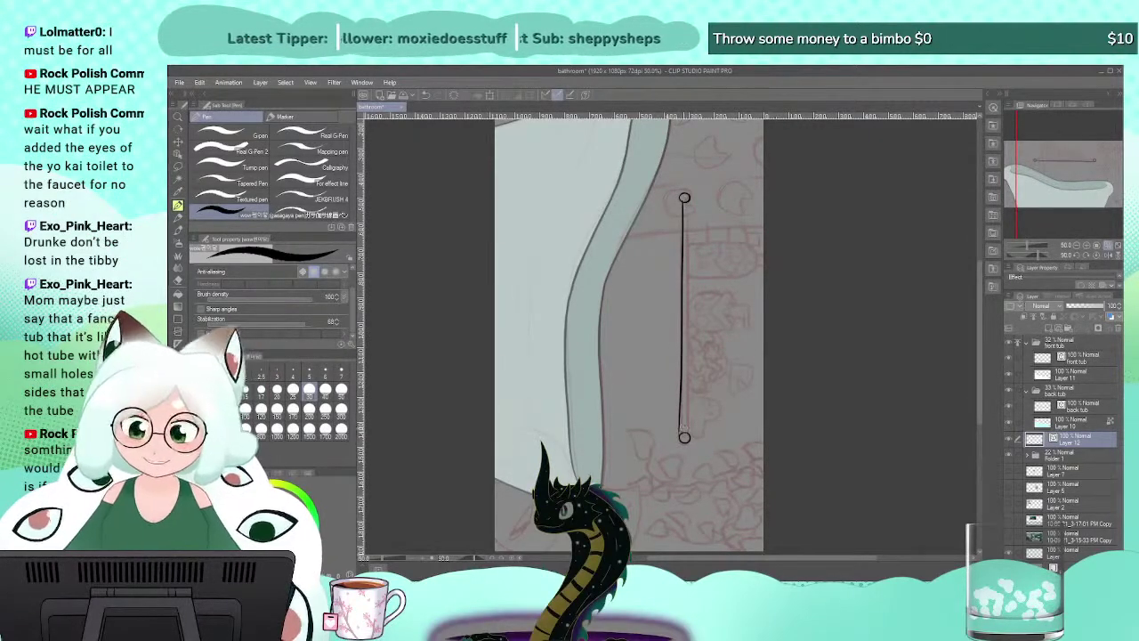
key("ctrl+z")
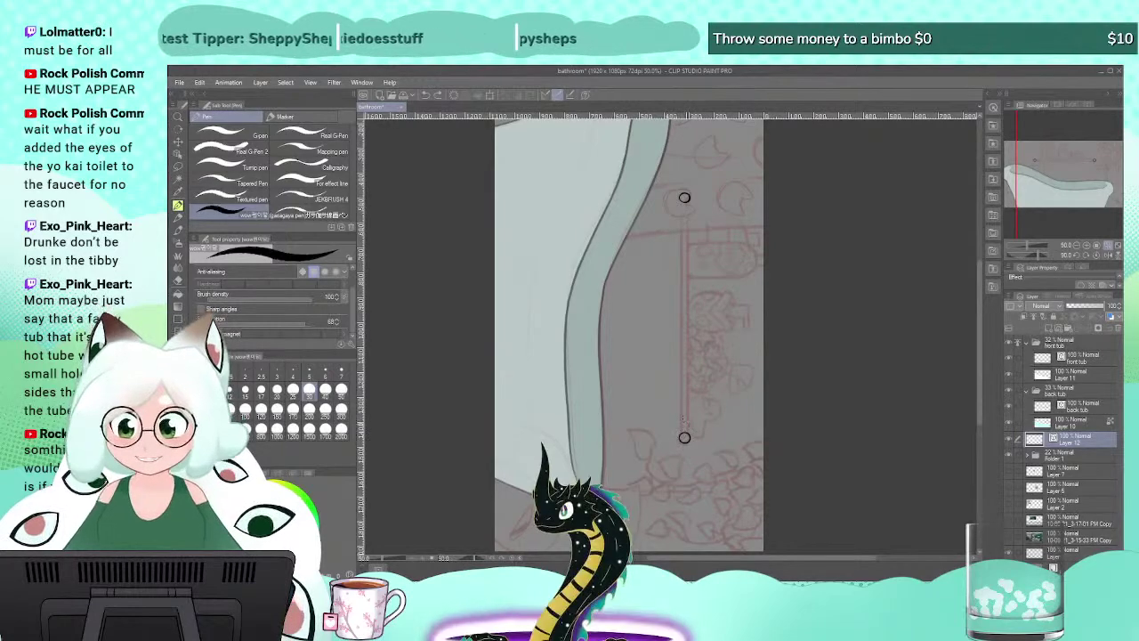
left_click_drag(687, 438, 687, 251)
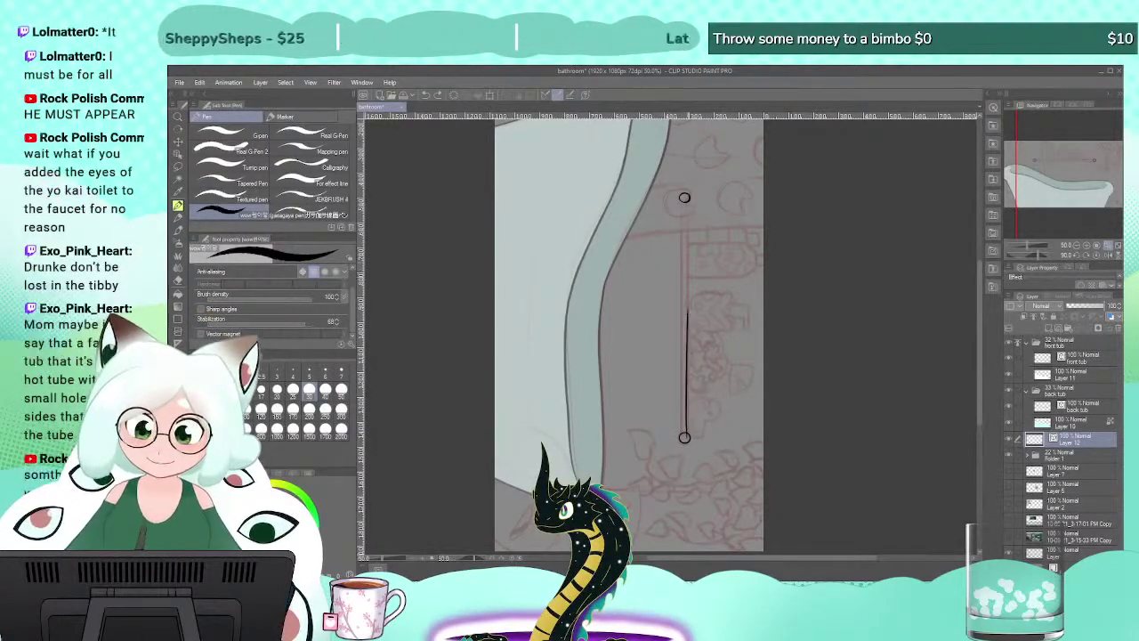
key("ctrl+z")
left_click_drag(687, 198, 686, 437)
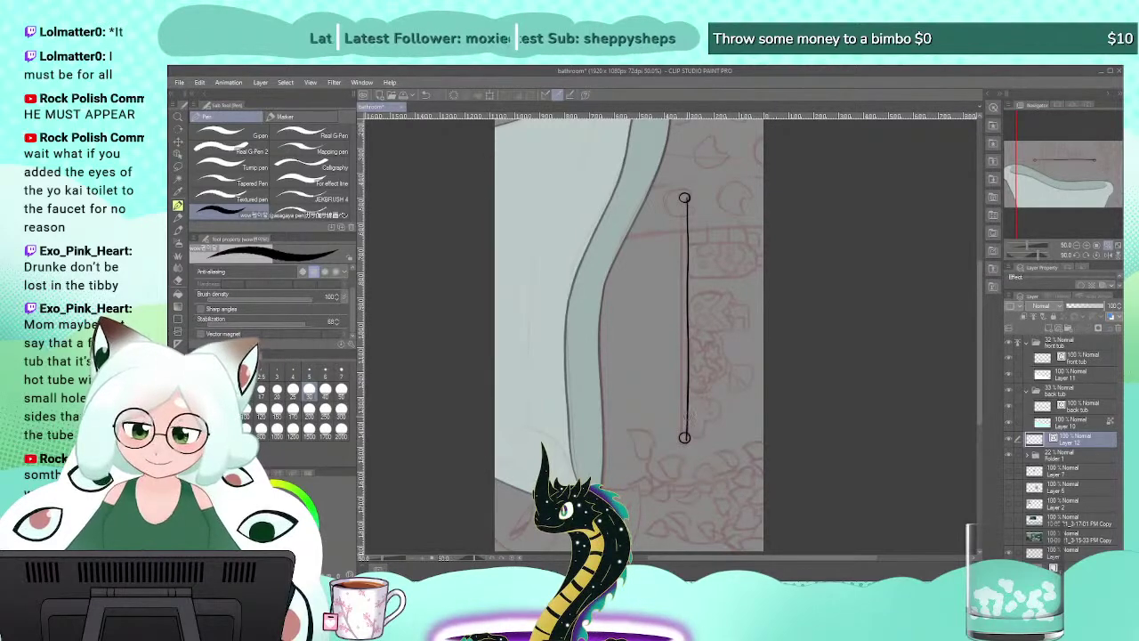
key("ctrl+z")
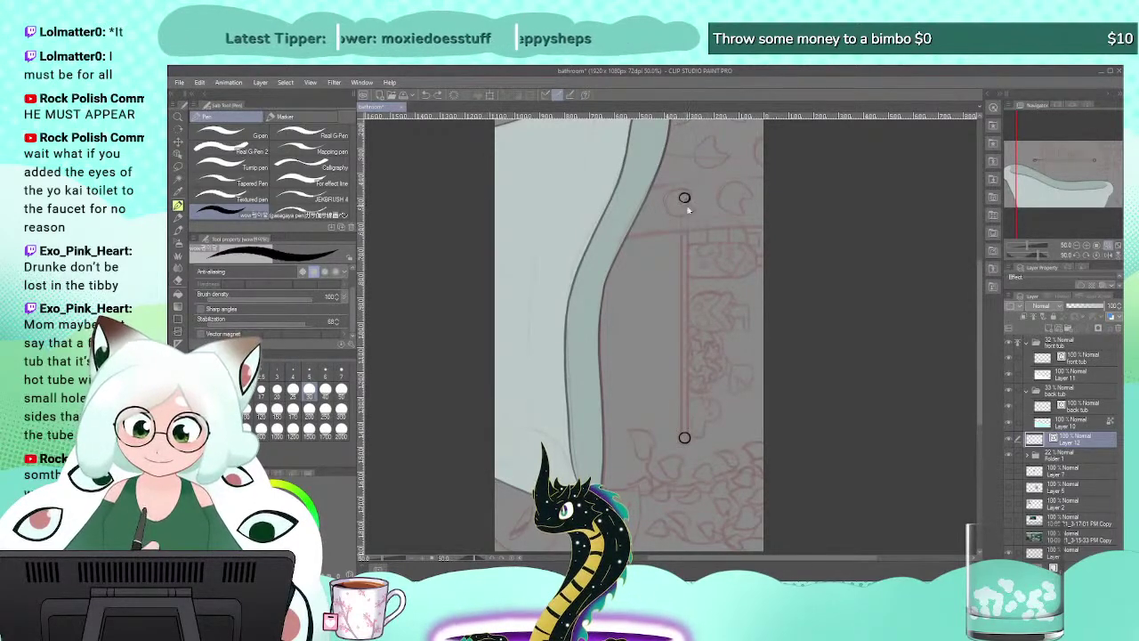
mouse_move(684, 207)
left_mouse_down()
mouse_move(686, 423)
mouse_move(685, 200)
left_mouse_up()
key("ctrl+z")
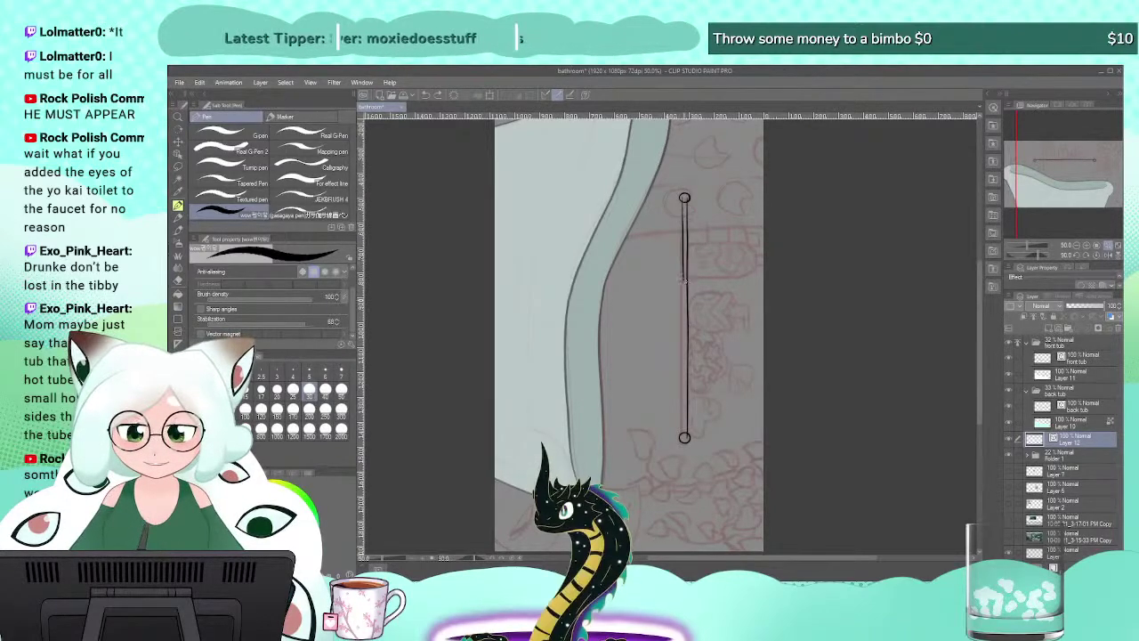
left_click_drag(685, 436, 684, 202)
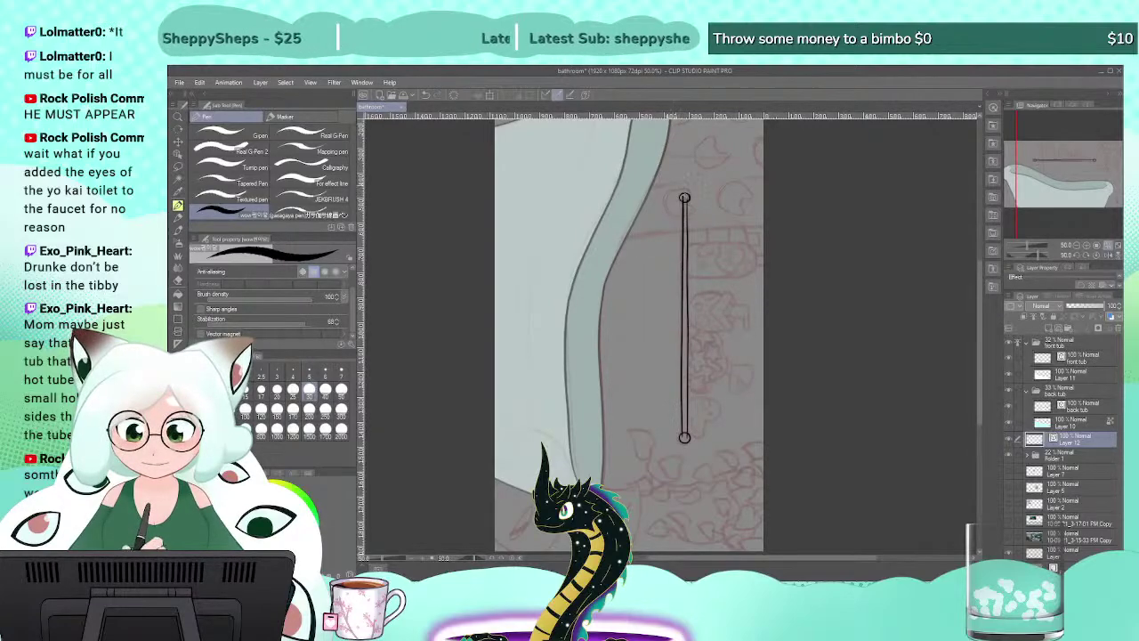
left_click(512, 559)
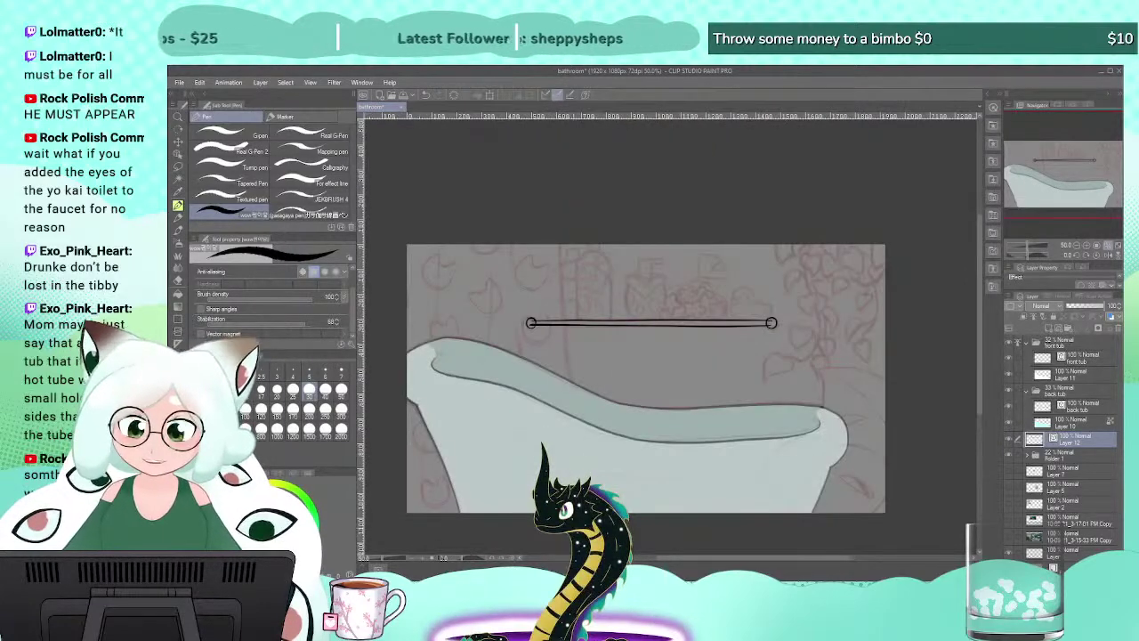
Set the vector eraser to size 17 and to erase only up to intersections, and trim the shelf line ends inside both circles.
left_click(1086, 244)
left_click(1086, 243)
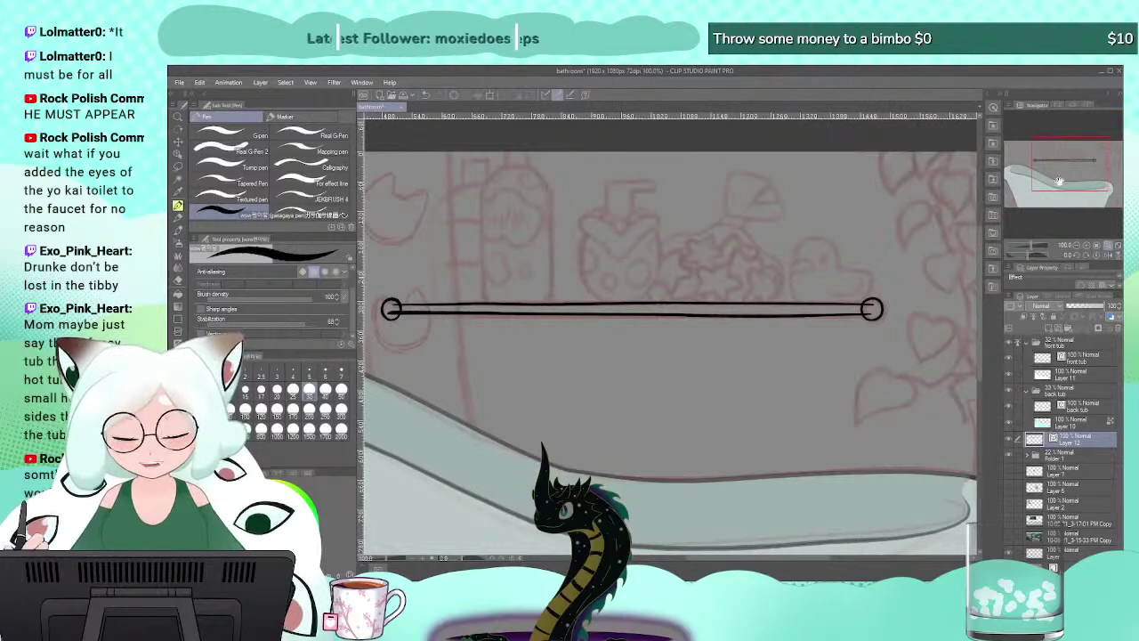
left_click_drag(1058, 181, 1054, 180)
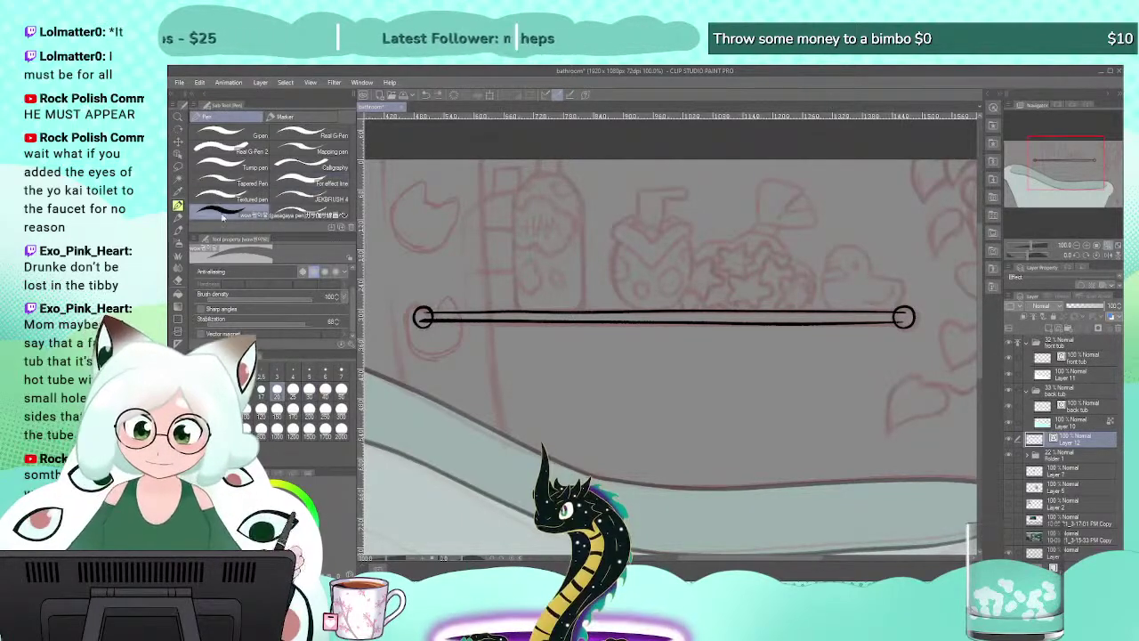
key("e")
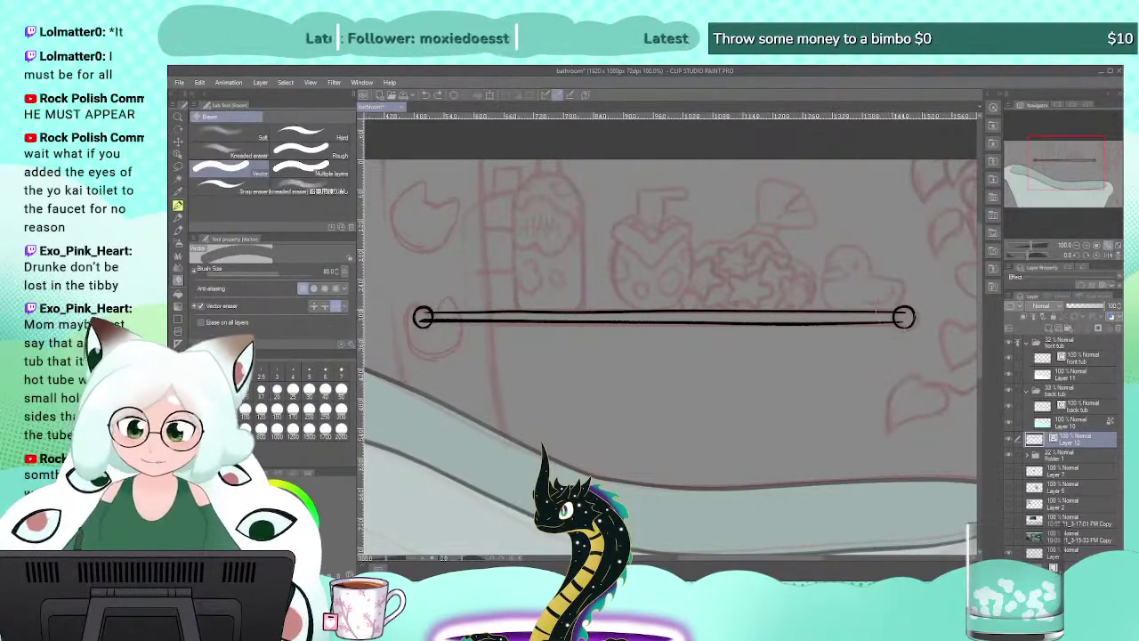
left_click(261, 391)
left_click(899, 321)
left_click(901, 312)
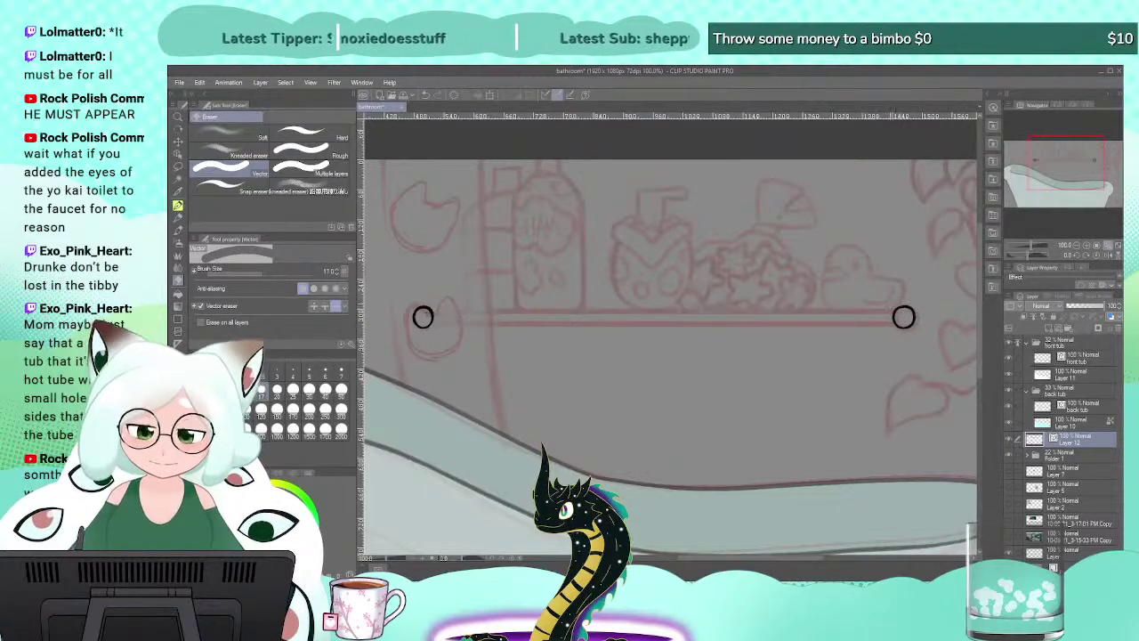
key("ctrl+z")
left_click(314, 306)
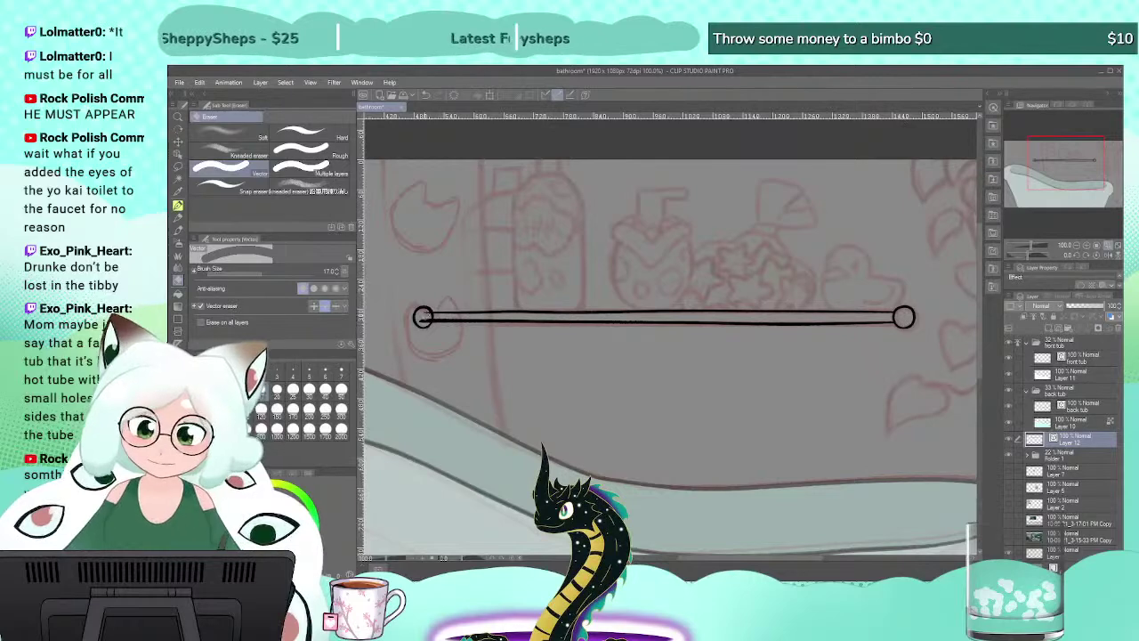
Ink the straight left side of the sketched shampoo bottle with the pen, rising from the shelf's upper edge.
key("p")
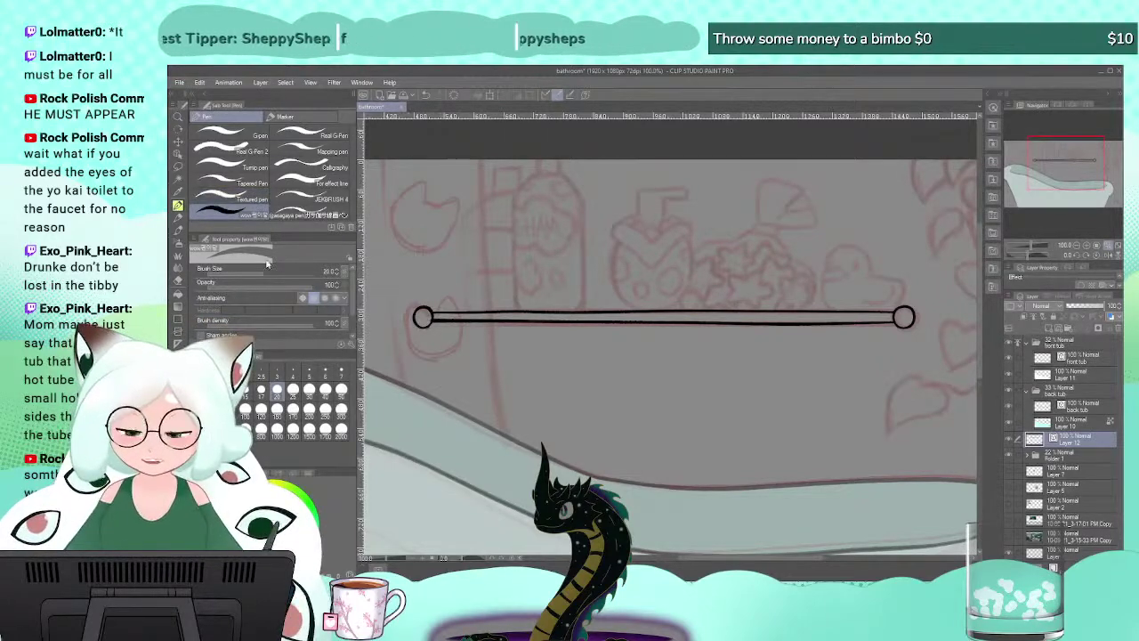
key("p")
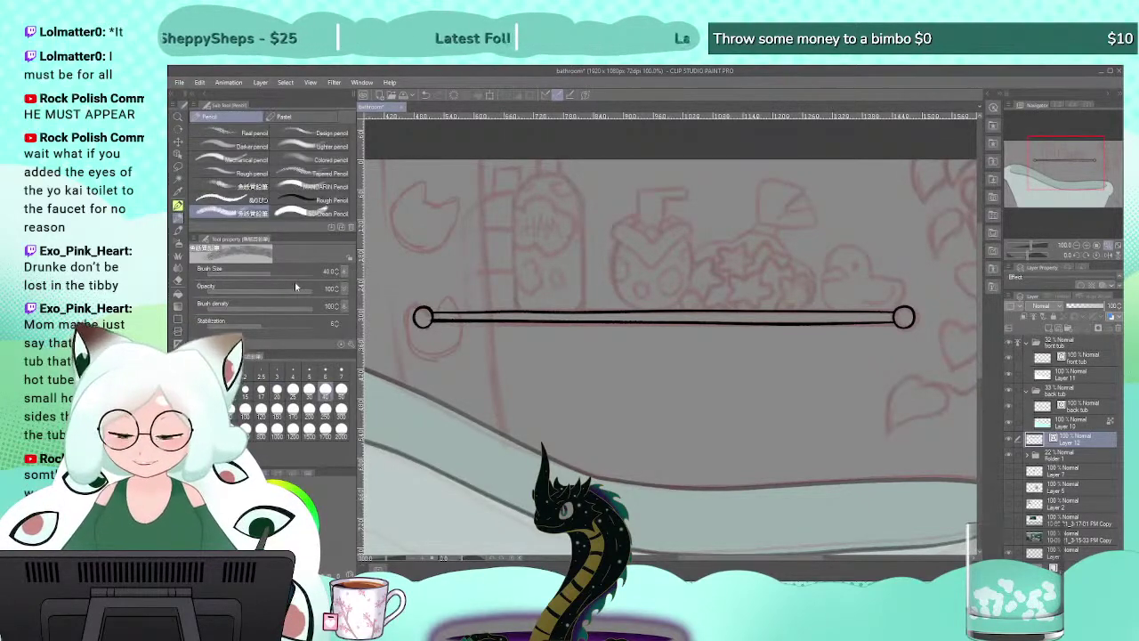
key("p")
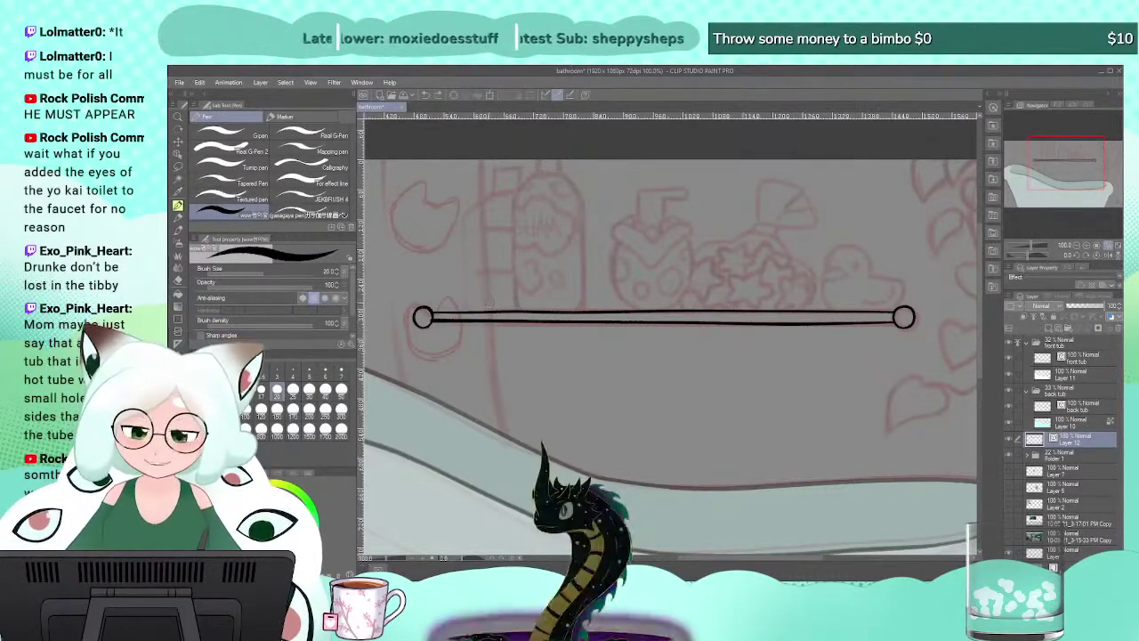
left_click_drag(463, 221, 514, 190)
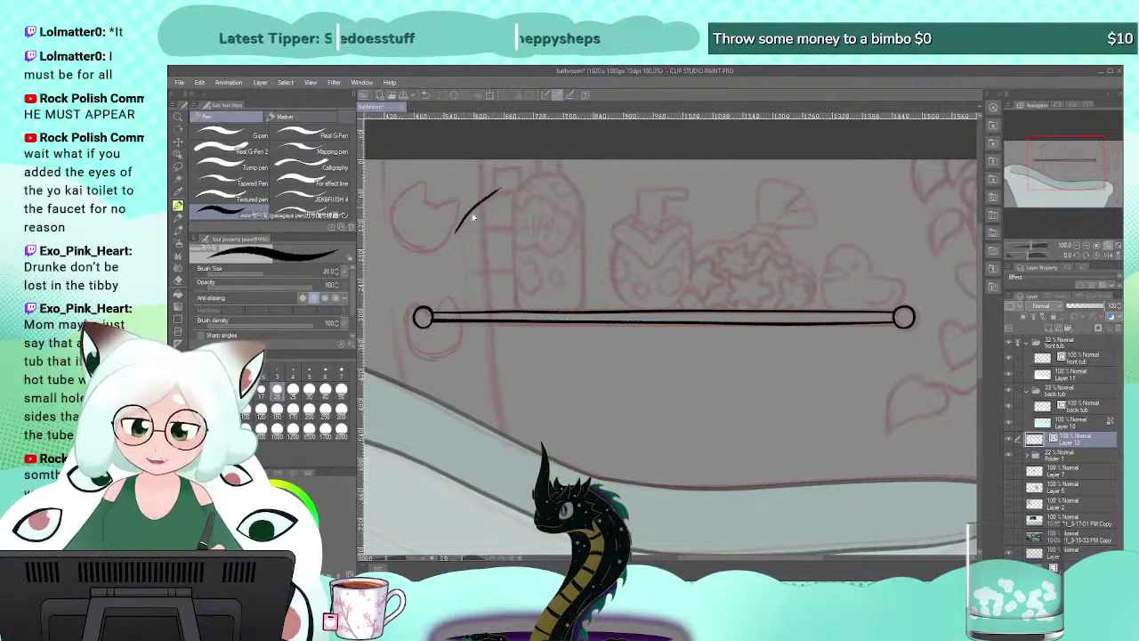
key("ctrl+z")
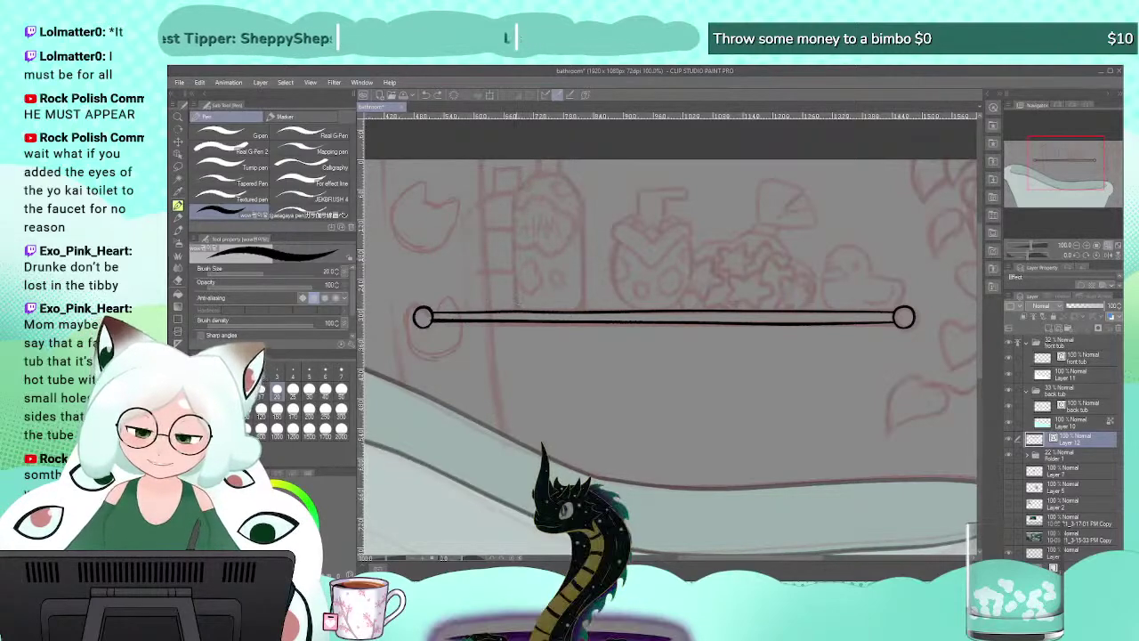
mouse_move(513, 199)
left_mouse_down()
mouse_move(519, 300)
mouse_move(515, 180)
left_mouse_up()
key("ctrl+z")
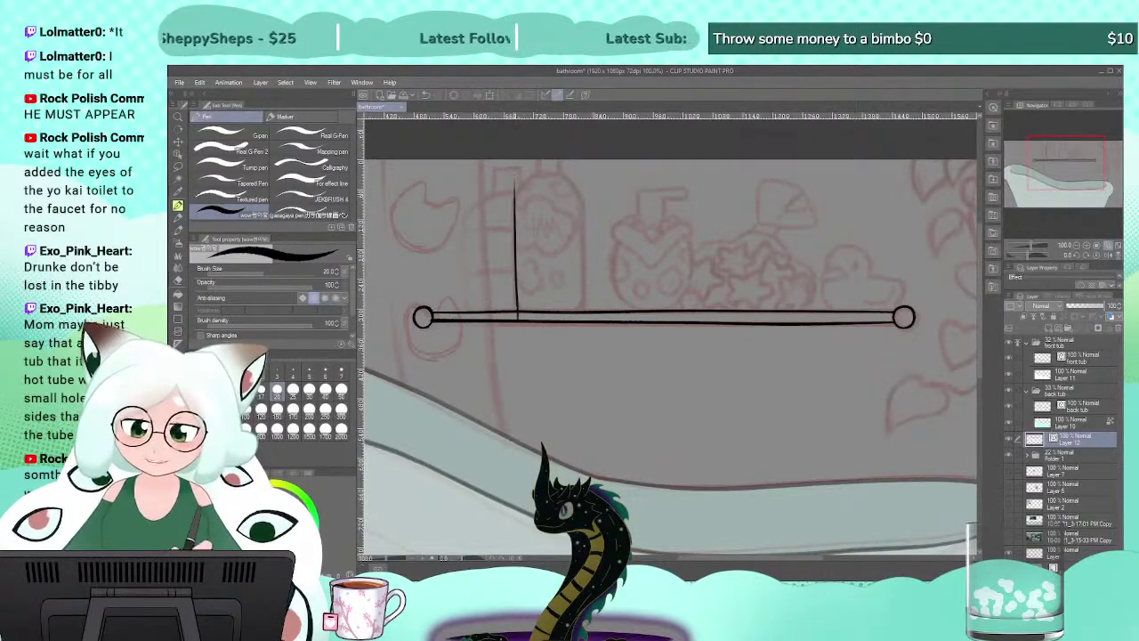
key("ctrl+z")
left_click_drag(515, 317, 514, 229)
key("ctrl+z")
left_click_drag(516, 326, 514, 175)
key("ctrl+z")
left_click_drag(516, 314, 514, 171)
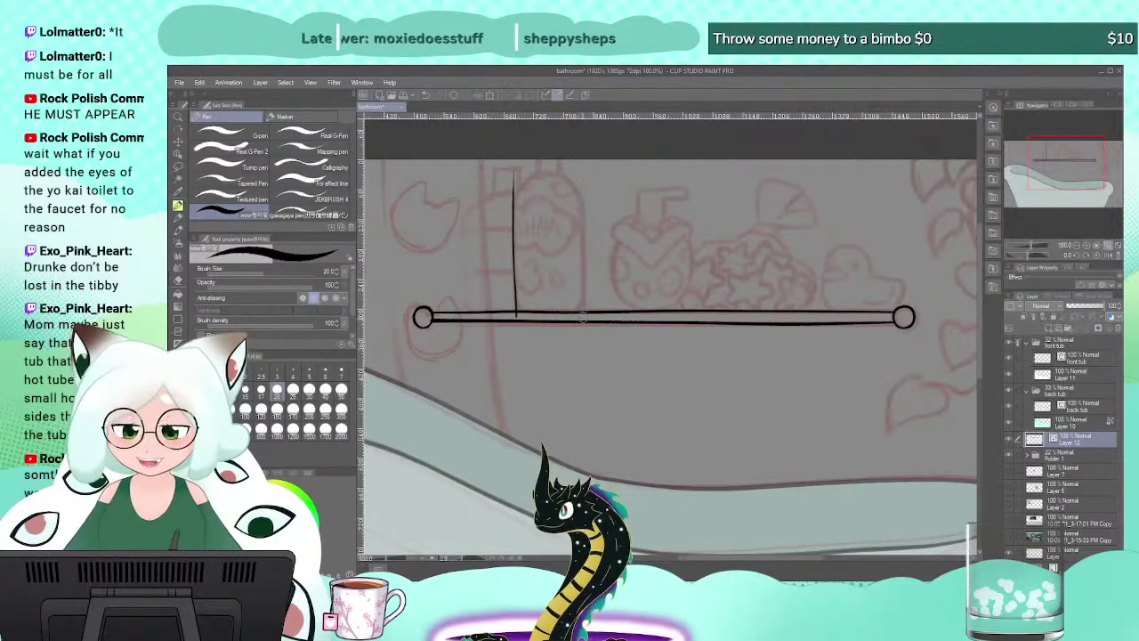
Ink the shampoo bottle's straight right side and the curve of its left shoulder.
left_click_drag(585, 317, 579, 171)
key("ctrl+z")
key("ctrl+z")
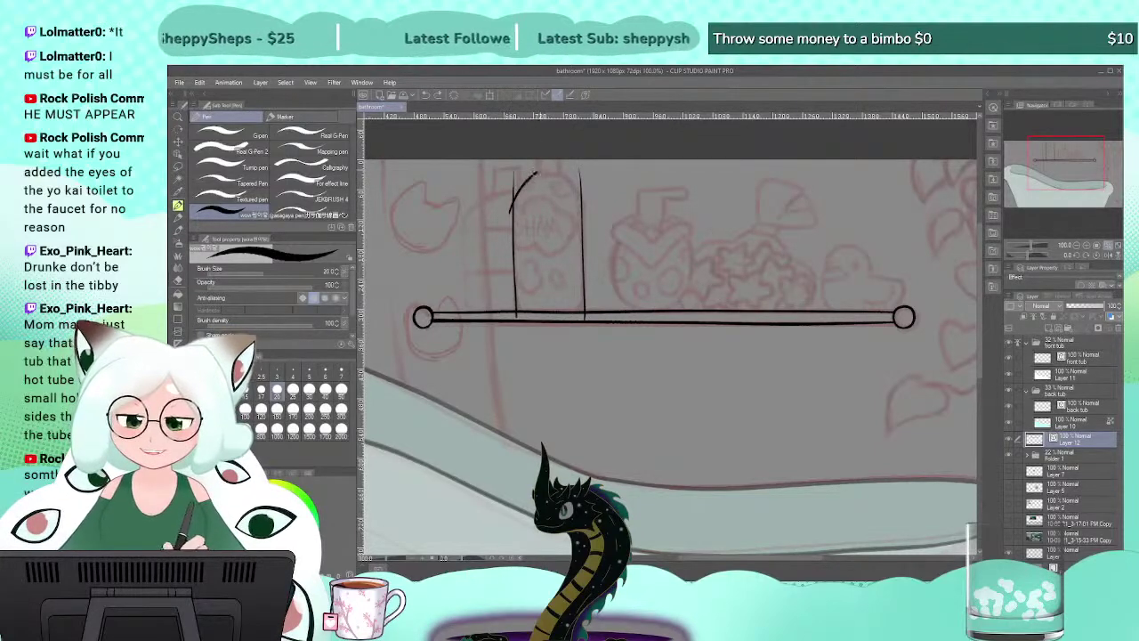
Ink the shampoo bottle's right shoulder and flat top, and trim the overshooting line ends with the vector eraser.
left_click_drag(583, 228, 556, 172)
key("ctrl+z")
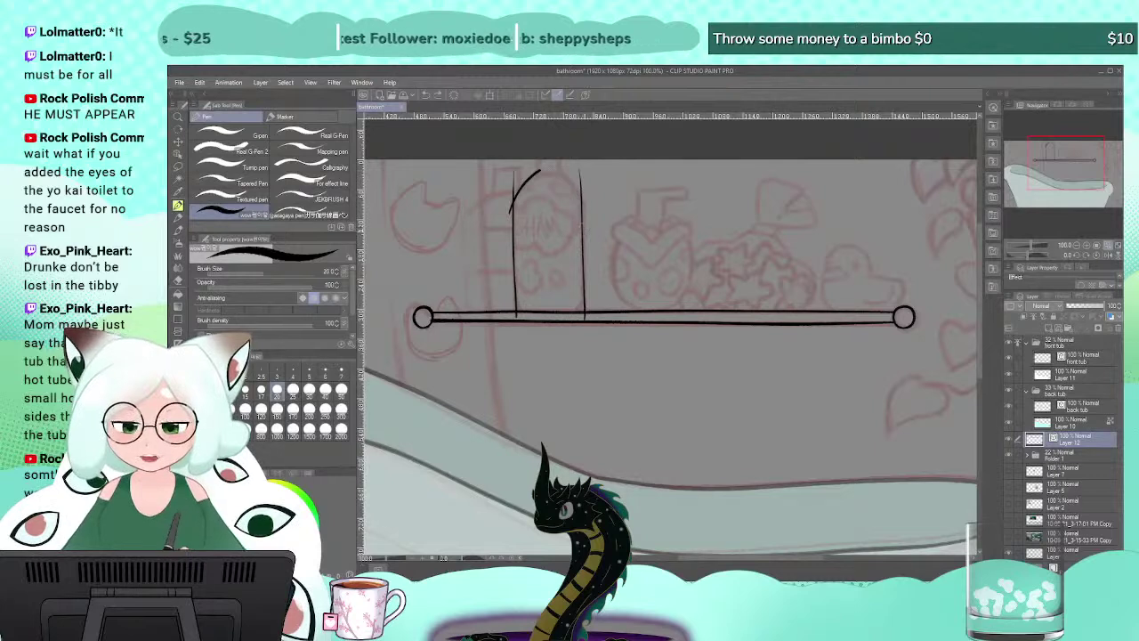
left_click_drag(584, 233, 553, 172)
key("ctrl+z")
key("ctrl+z")
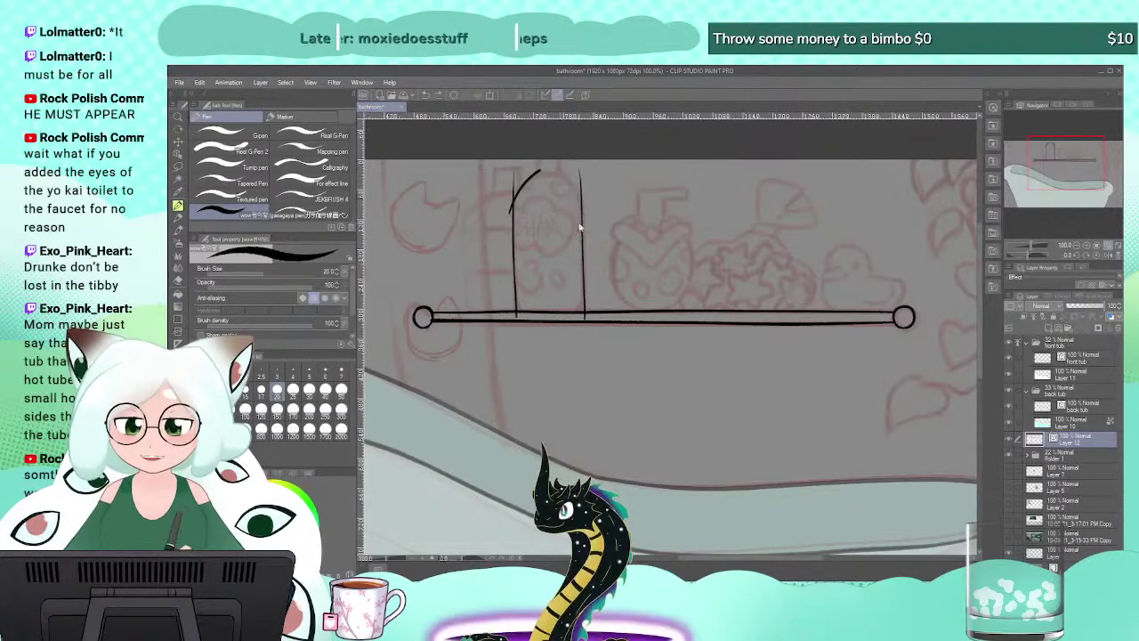
mouse_move(584, 228)
left_mouse_down()
mouse_move(583, 203)
mouse_move(552, 167)
mouse_move(525, 174)
mouse_move(542, 170)
left_mouse_up()
key("ctrl+z")
key("ctrl+z")
key("ctrl+z")
key("ctrl+z")
key("ctrl+z")
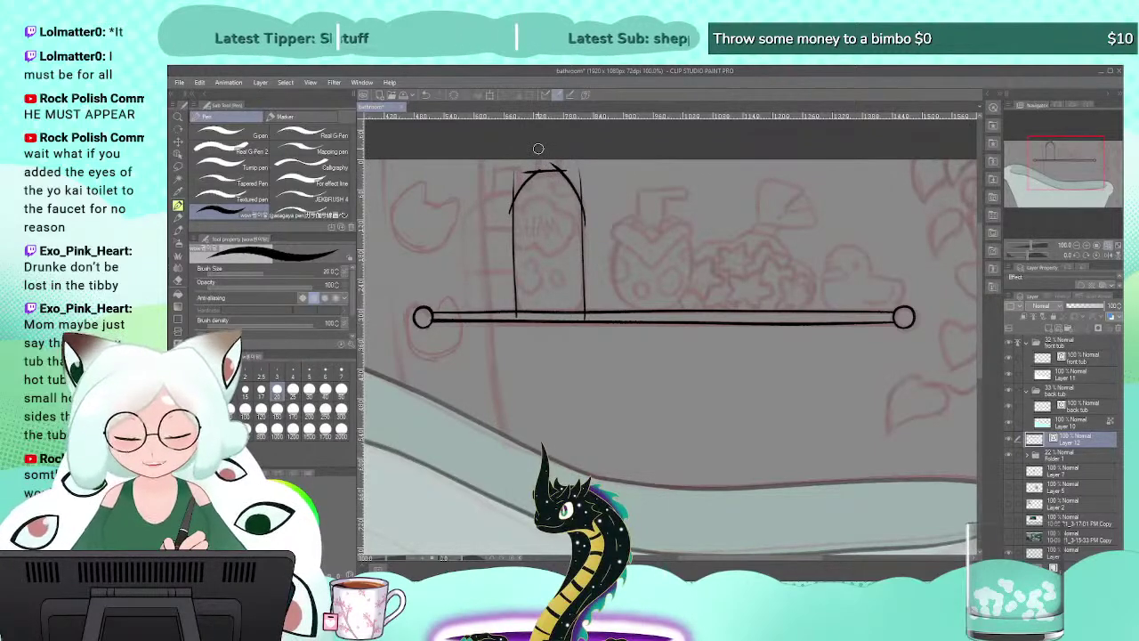
key("e")
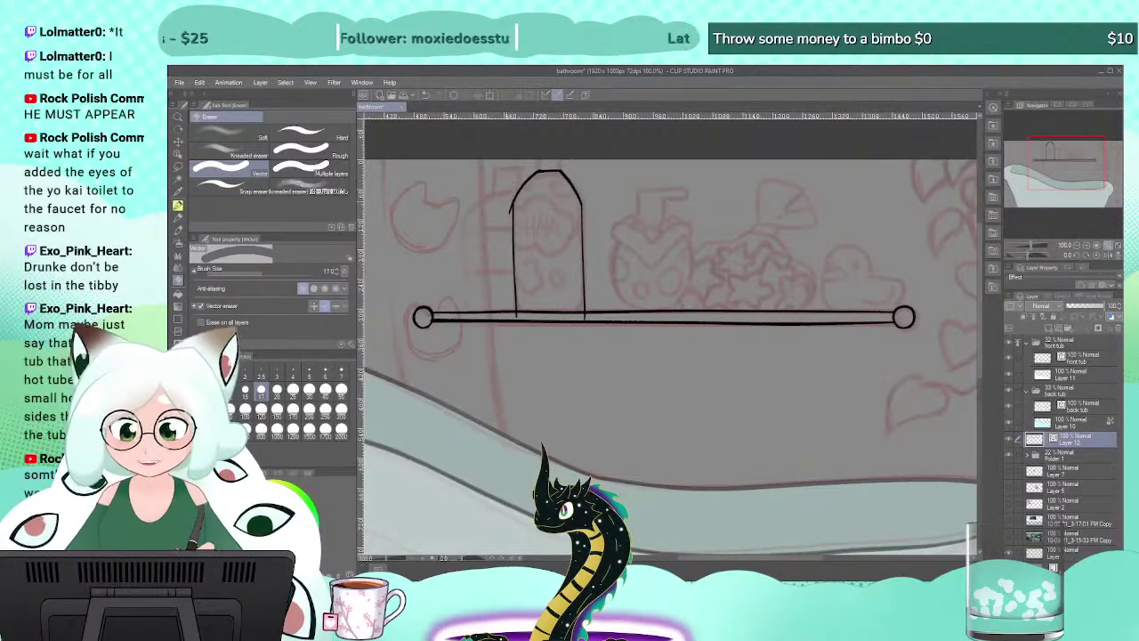
left_click(507, 214)
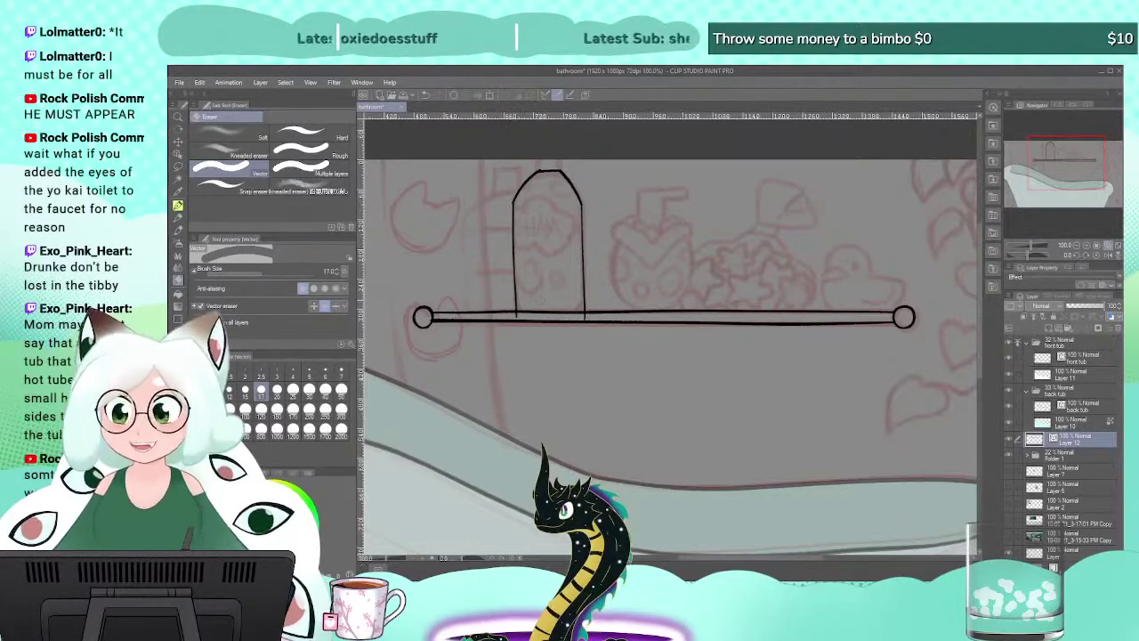
Ink rounded bottom corners on the shampoo bottle and trim the leftover line ends with the vector eraser at size 5.
key("p")
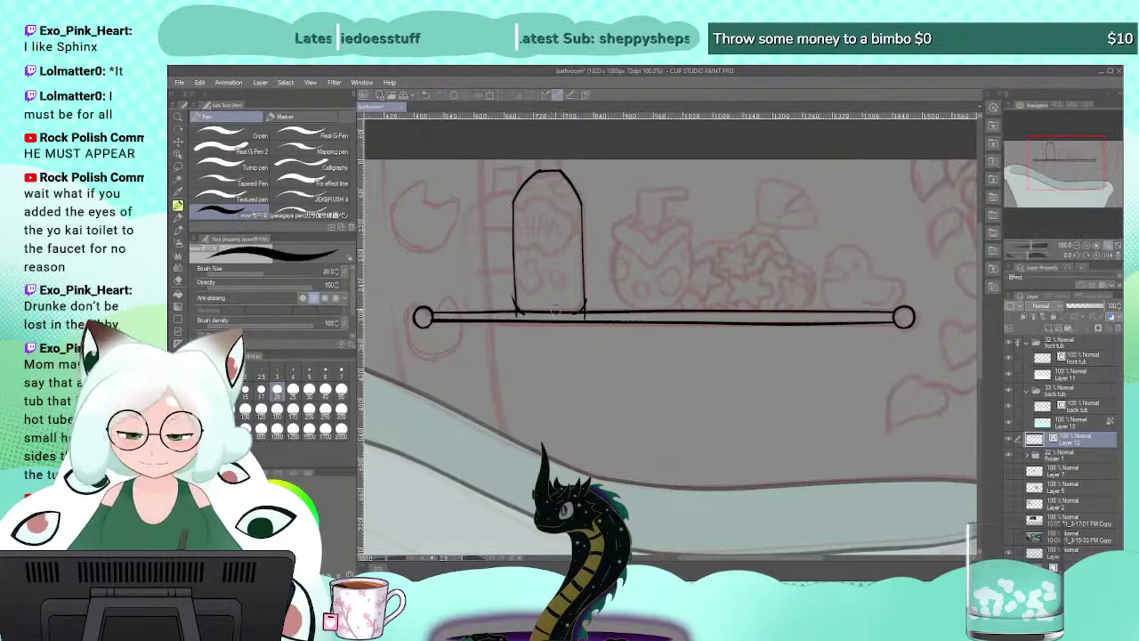
key("e")
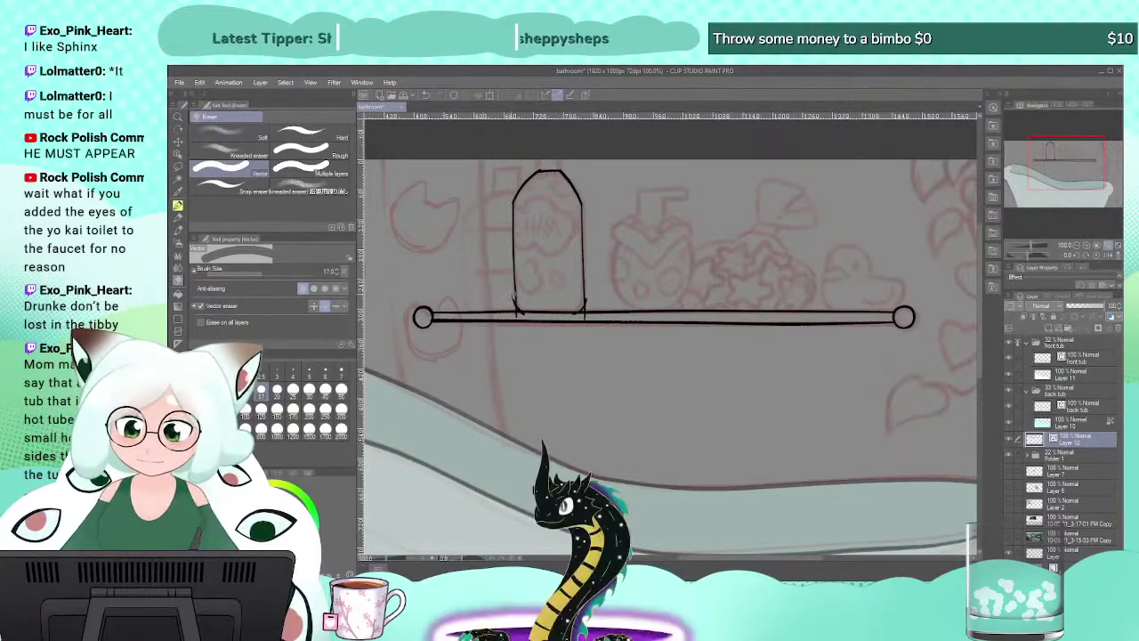
key("bracketleft")
key("bracketleft")
key("bracketleft")
key("bracketleft")
key("bracketleft")
key("bracketleft")
key("bracketleft")
left_click_drag(509, 308, 505, 315)
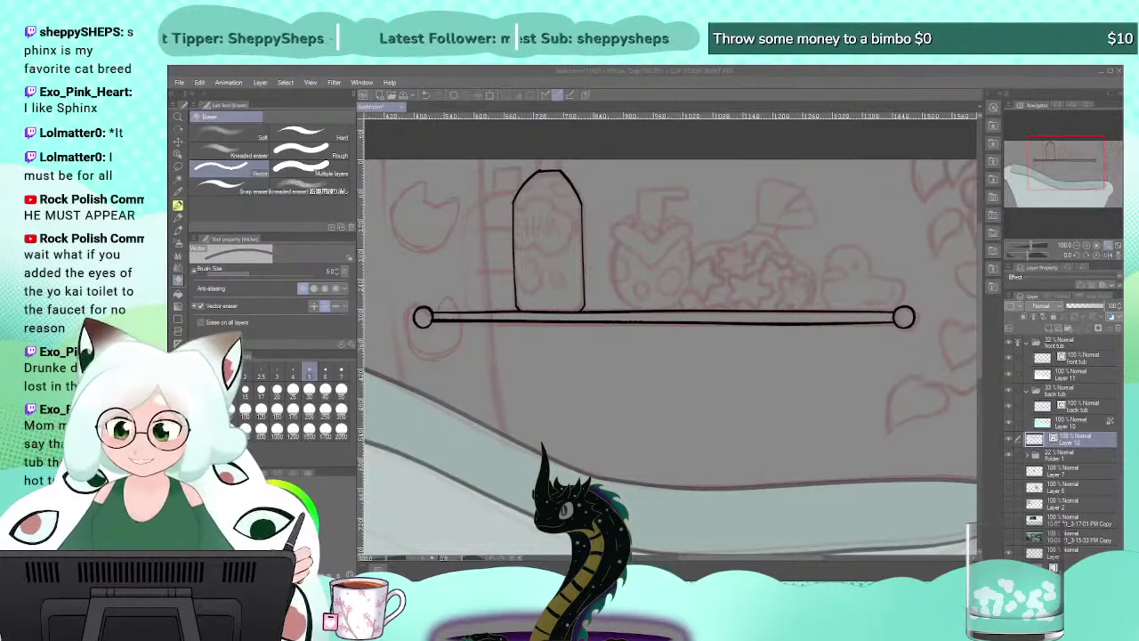
Join the lines at the shampoo bottle's lower left corner using Connect vector line at brush size 8.
left_click(178, 382)
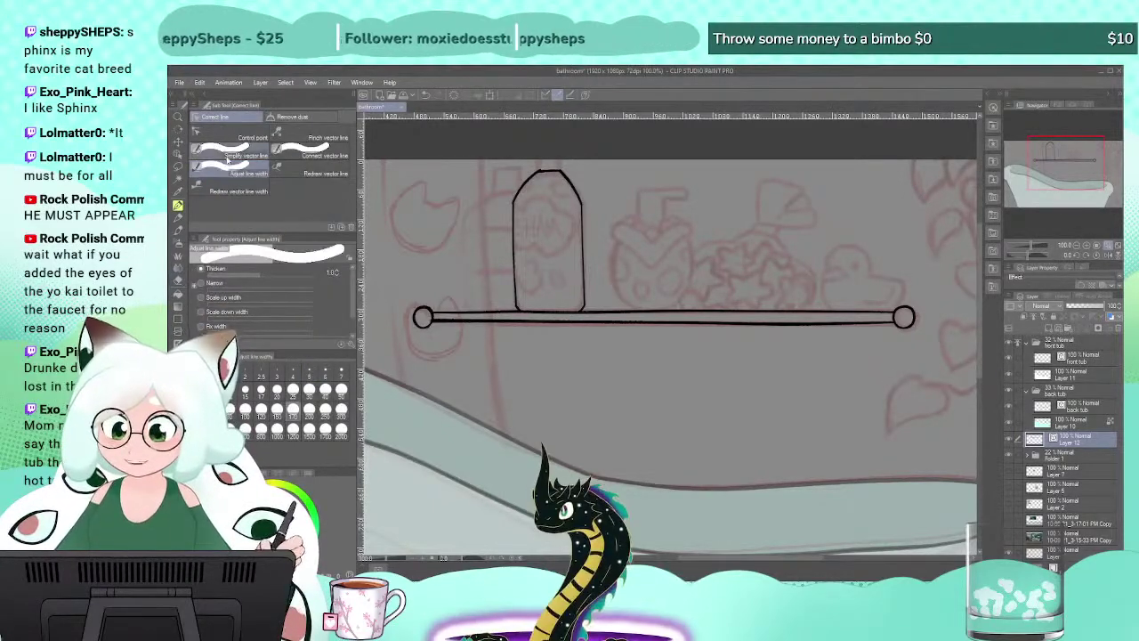
left_click(301, 155)
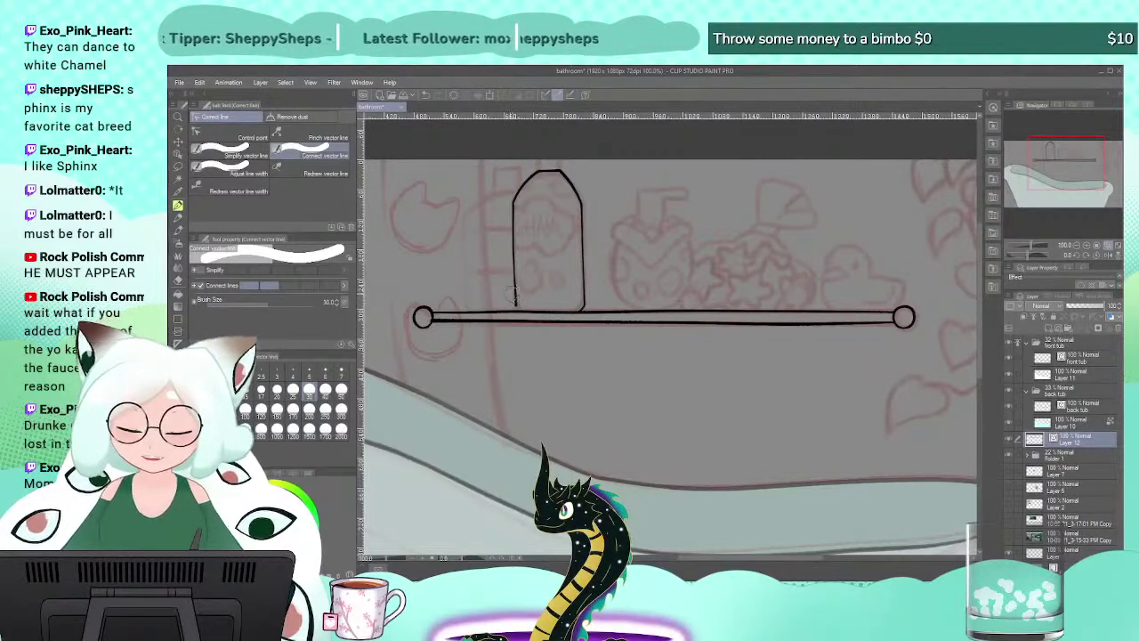
key("bracketleft")
key("bracketleft")
key("bracketleft")
key("bracketleft")
key("bracketleft")
key("bracketleft")
key("bracketleft")
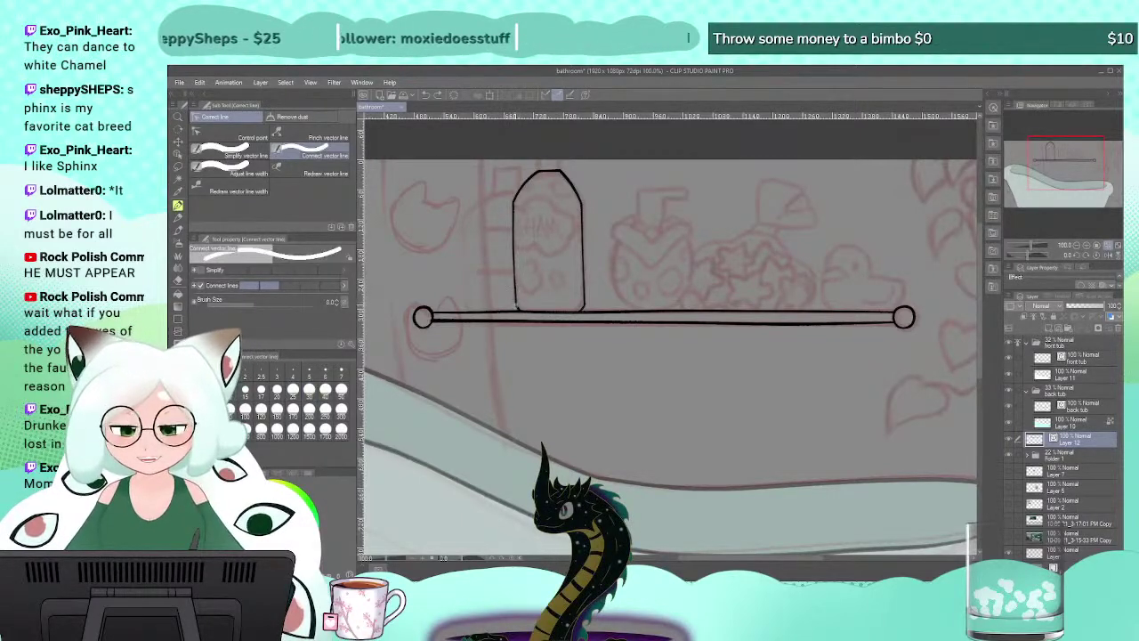
Ink two short vertical neck lines above the shampoo bottle and trim their ends inside the bottle's shoulders.
key("p")
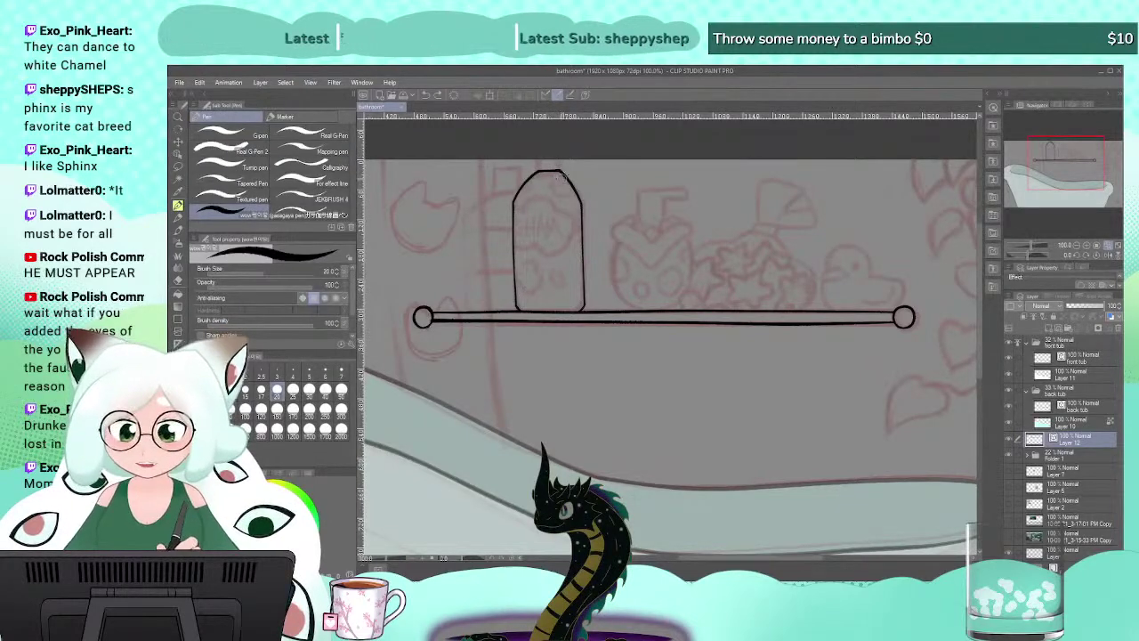
left_click_drag(560, 180, 560, 148)
key("ctrl+z")
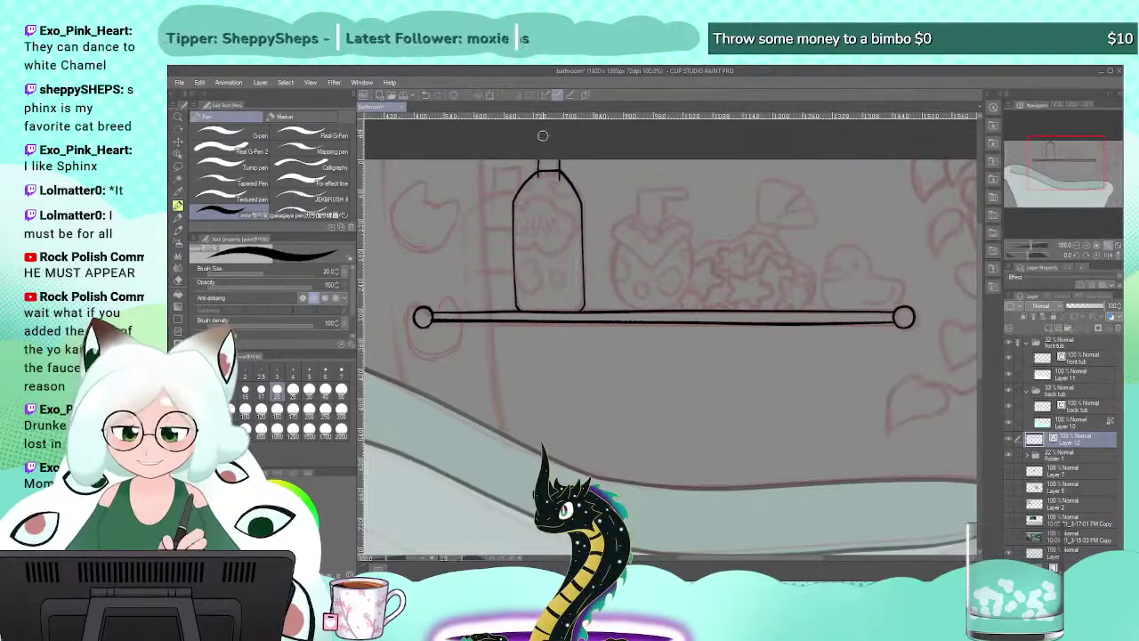
left_click_drag(538, 181, 540, 136)
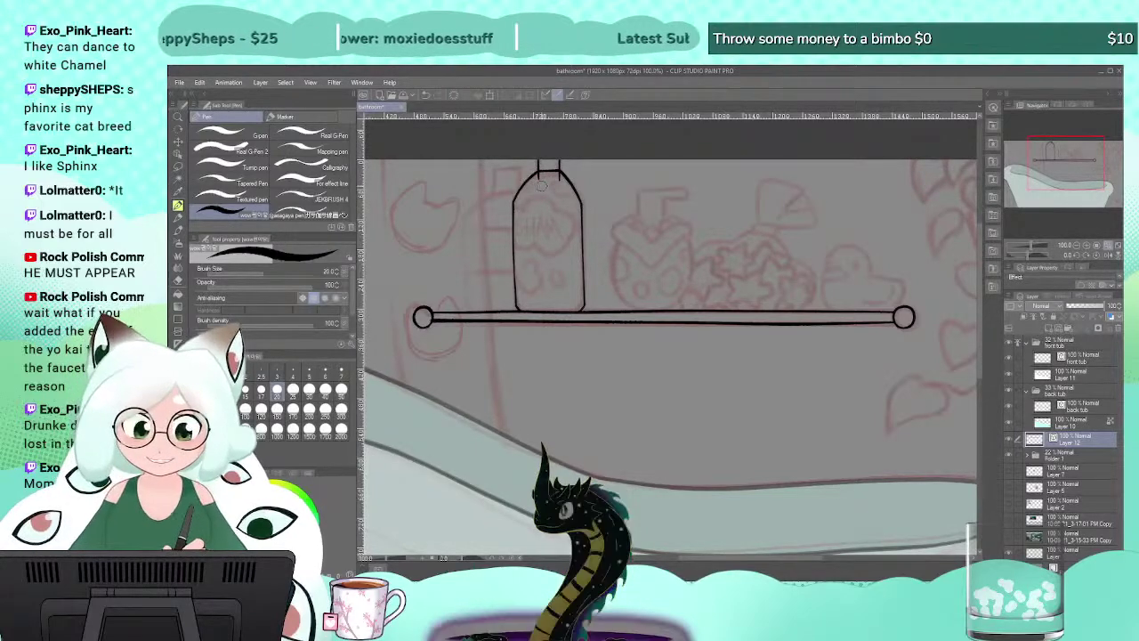
key("e")
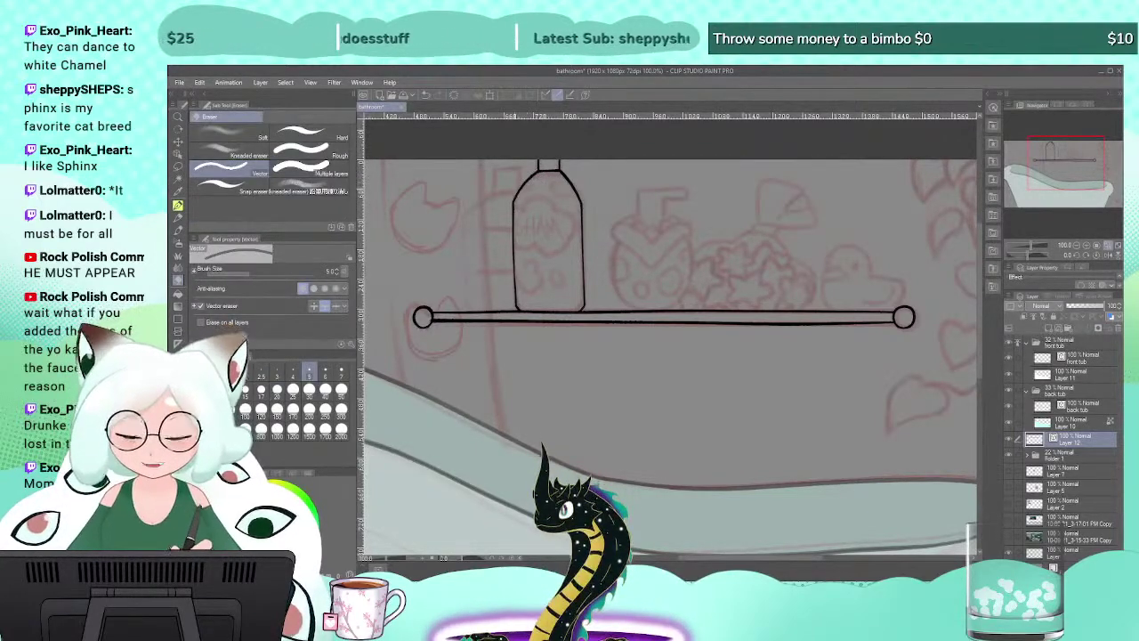
Ink the short sides and flat top of the cap for the second bottle behind the shampoo bottle.
key("p")
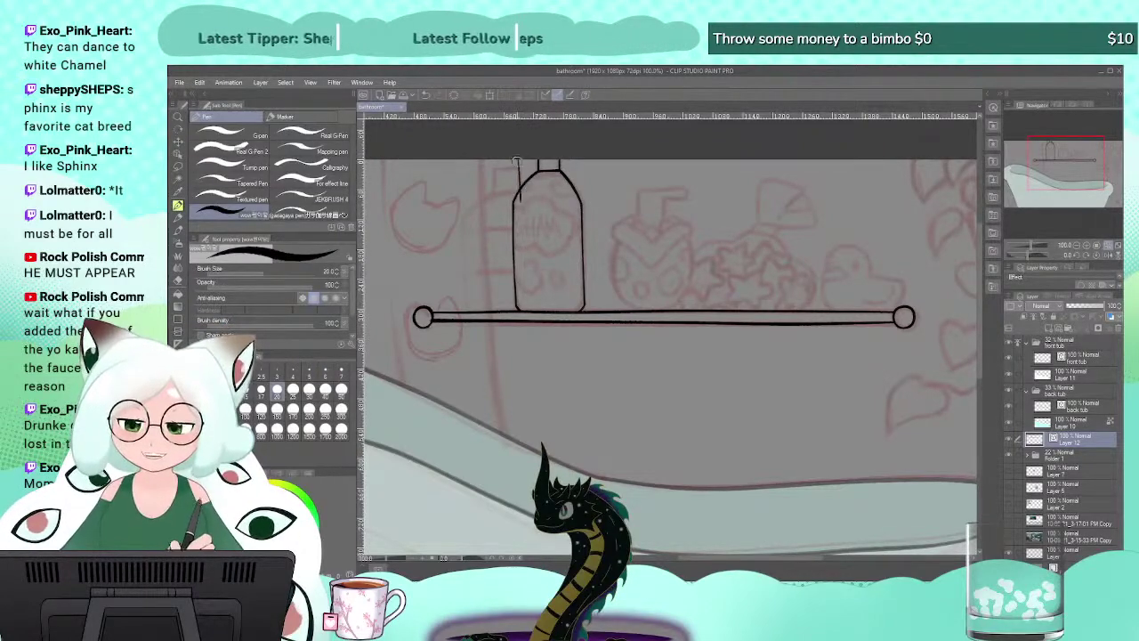
mouse_move(522, 165)
left_mouse_down()
mouse_move(474, 172)
mouse_move(496, 166)
mouse_move(467, 310)
mouse_move(463, 225)
left_mouse_up()
key("ctrl+z")
key("ctrl+z")
key("ctrl+z")
key("ctrl+z")
key("ctrl+z")
key("ctrl+z")
key("ctrl+z")
Ink the back bottle's straight left side, rising from the shelf's upper edge.
left_click_drag(471, 311, 463, 208)
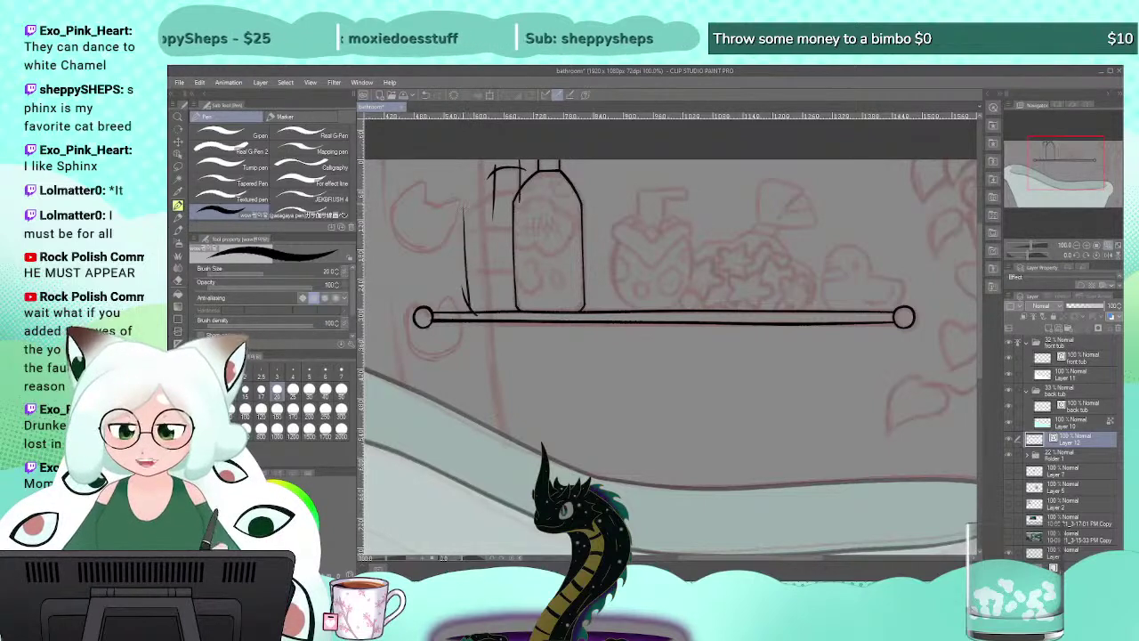
key("ctrl+z")
left_click_drag(472, 311, 464, 207)
key("ctrl+z")
left_click_drag(473, 312, 463, 205)
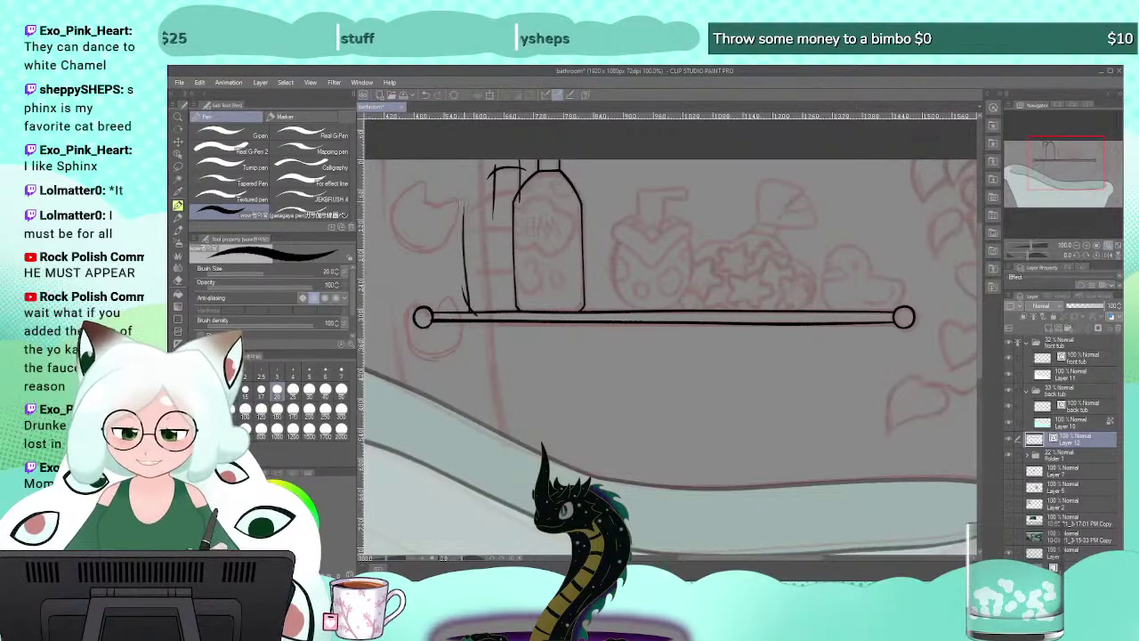
key("ctrl+z")
key("ctrl+z")
Ink the back bottle's curved left shoulder, running from its left side to the cap and the front bottle.
mouse_move(474, 313)
left_mouse_down()
mouse_move(465, 212)
mouse_move(492, 194)
left_mouse_up()
key("ctrl+z")
mouse_move(465, 230)
left_mouse_down()
mouse_move(496, 193)
mouse_move(466, 228)
left_mouse_up()
key("ctrl+z")
key("ctrl+z")
mouse_move(520, 190)
left_mouse_down()
mouse_move(487, 196)
mouse_move(461, 237)
mouse_move(504, 191)
left_mouse_up()
key("ctrl+z")
key("ctrl+z")
Trim the overshooting line ends at the back bottle's shoulder, bottom corner and cap with the vector eraser.
key("e")
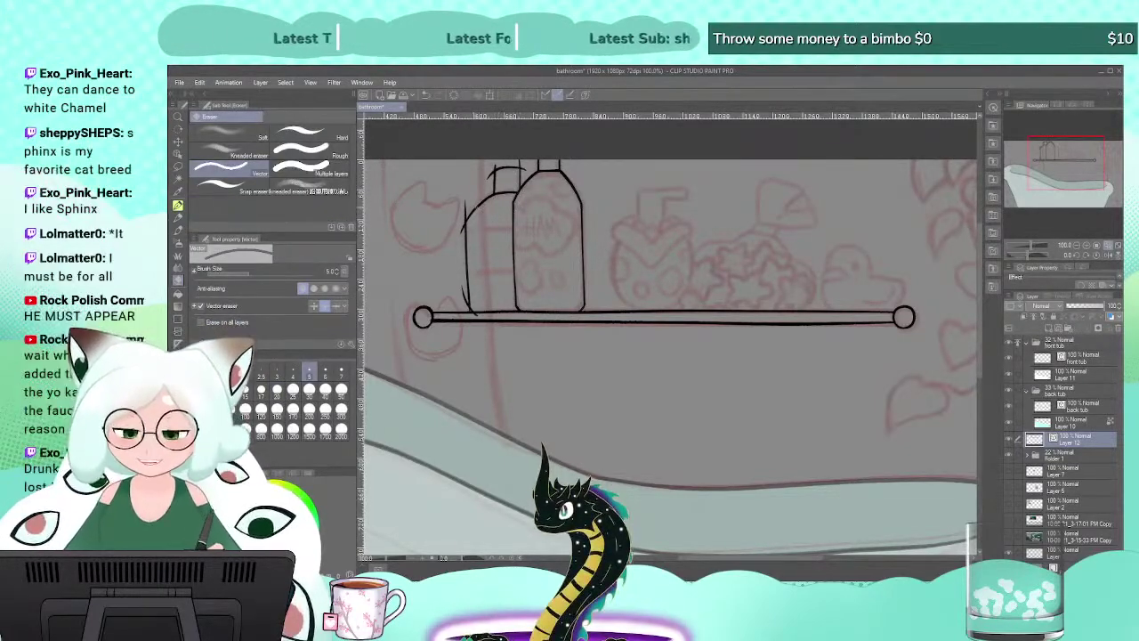
left_click_drag(463, 205, 468, 212)
left_click_drag(460, 293, 466, 299)
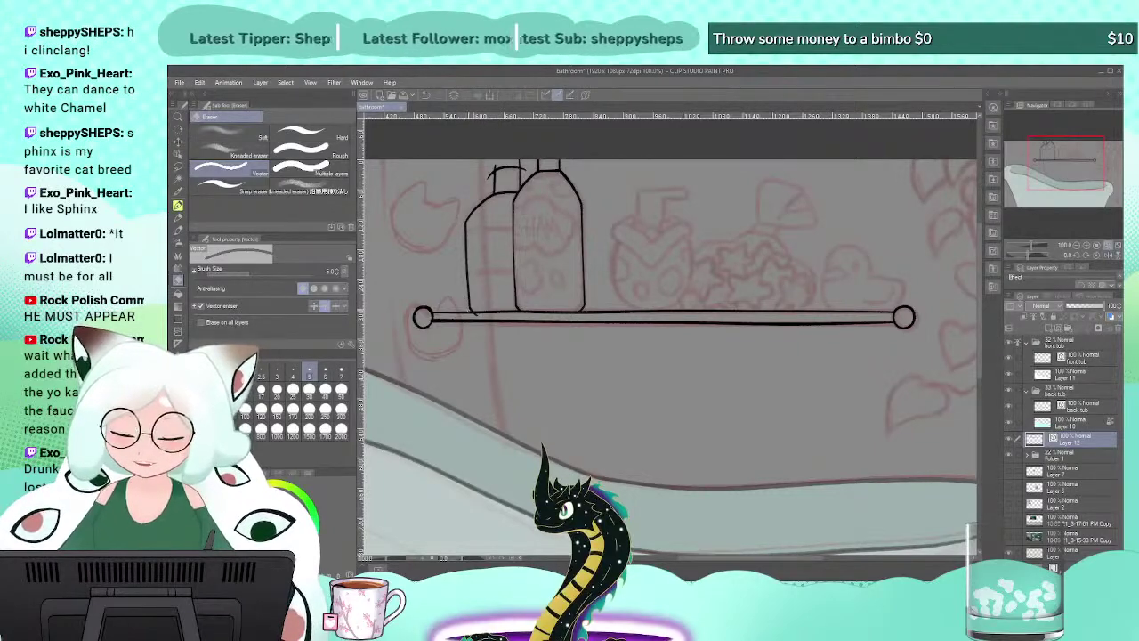
left_click_drag(487, 171, 522, 164)
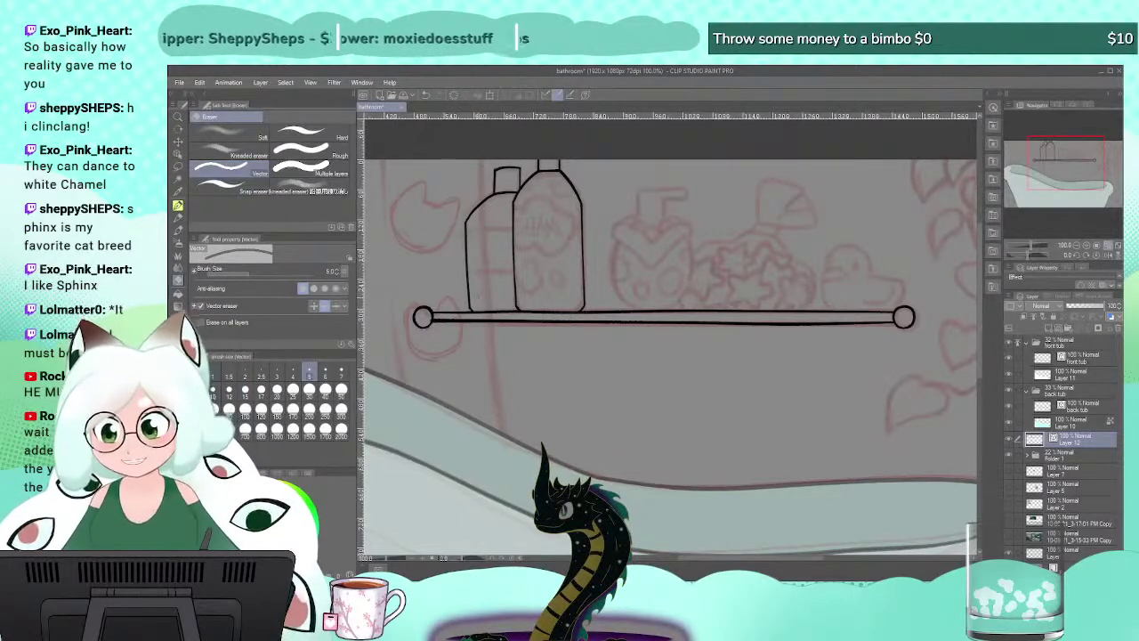
Try to ink two horizontal label lines across the back bottle and trim their ends.
key("p")
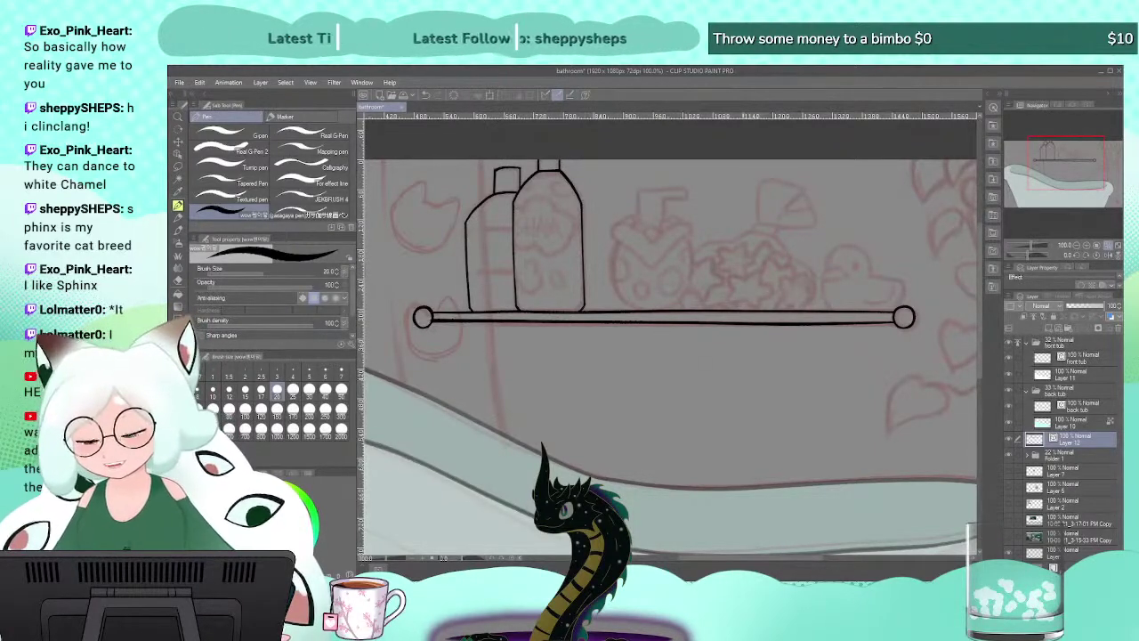
left_click_drag(500, 230, 526, 237)
left_click_drag(530, 230, 442, 234)
key("ctrl+z")
left_click_drag(530, 277, 436, 280)
key("ctrl+z")
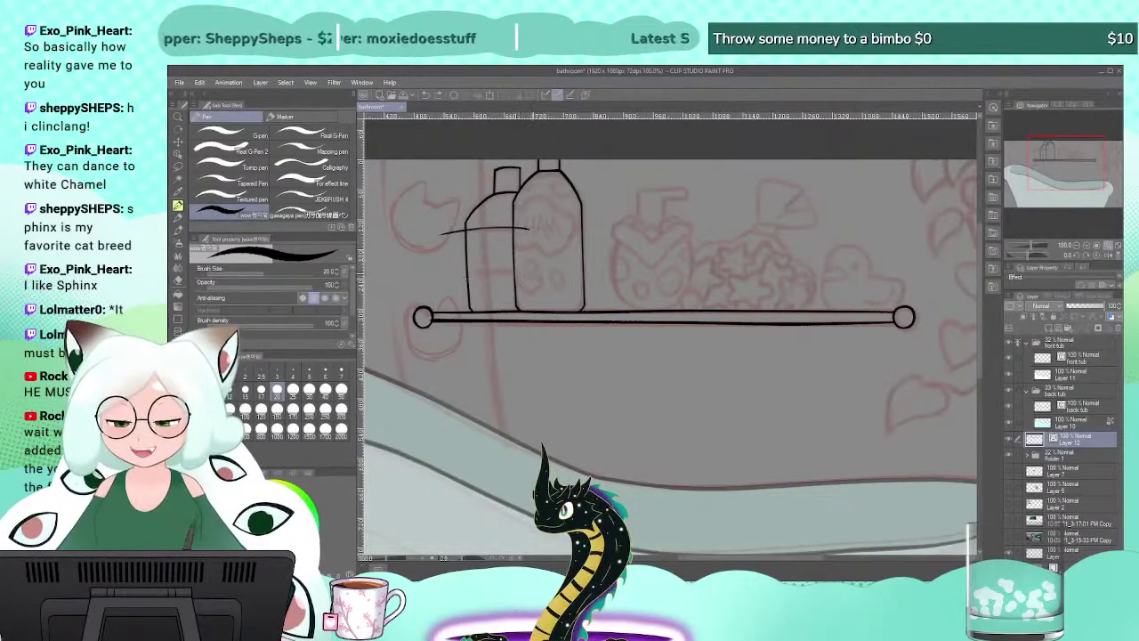
left_click_drag(532, 273, 429, 280)
key("e")
left_click_drag(452, 225, 450, 285)
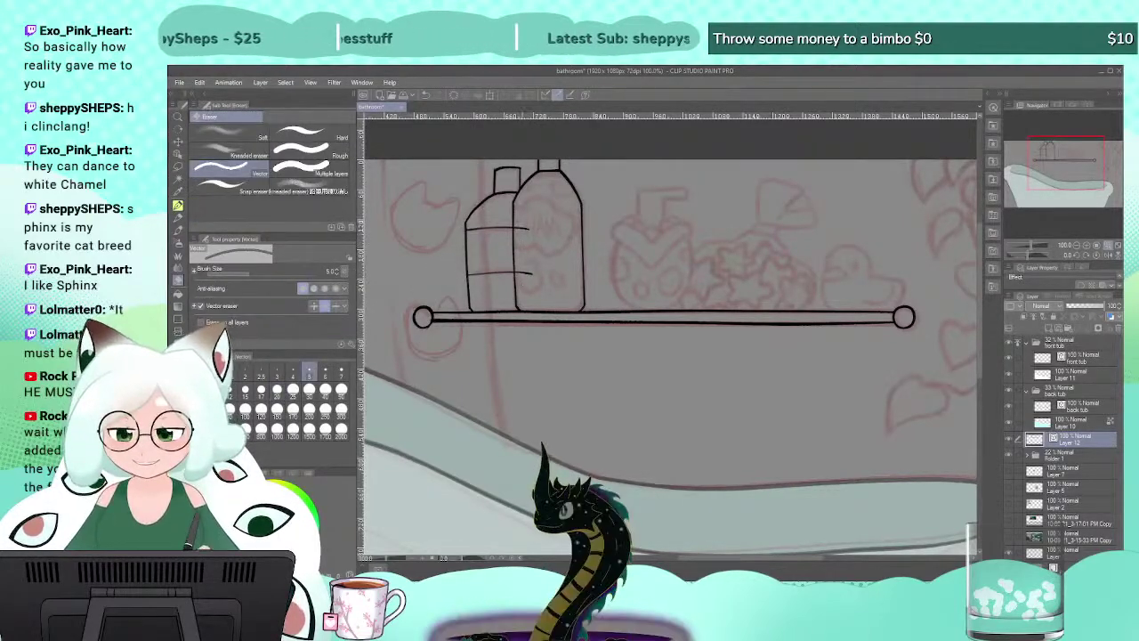
left_click_drag(523, 227, 523, 277)
key("ctrl+z")
key("ctrl+z")
key("ctrl+z")
key("ctrl+z")
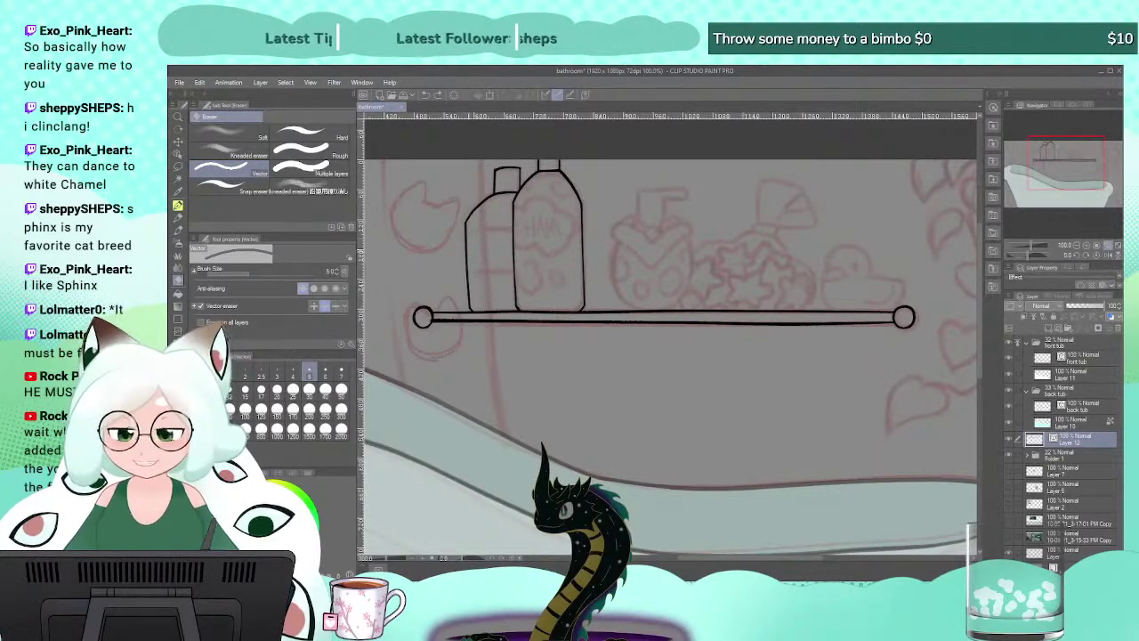
Connect the back bottle's left side with its shoulder and bottom corner using Connect vector line at brush size 25.
key("p")
key("y")
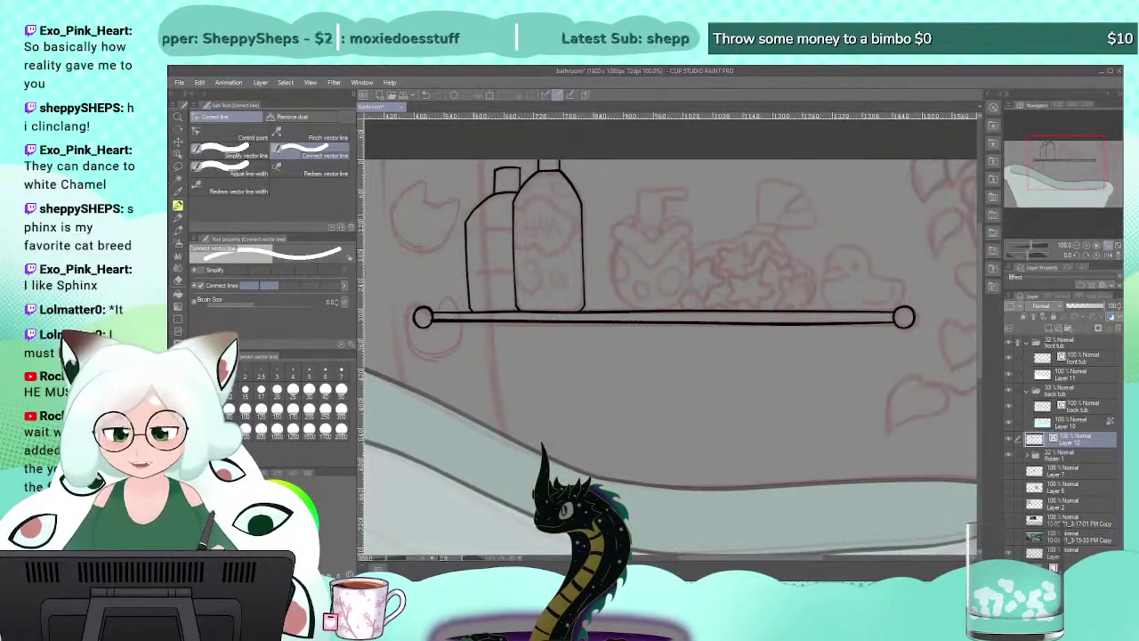
key("bracketright")
key("bracketright")
key("bracketright")
key("bracketright")
key("bracketright")
key("bracketright")
left_click_drag(466, 218, 466, 233)
left_click_drag(469, 299, 472, 309)
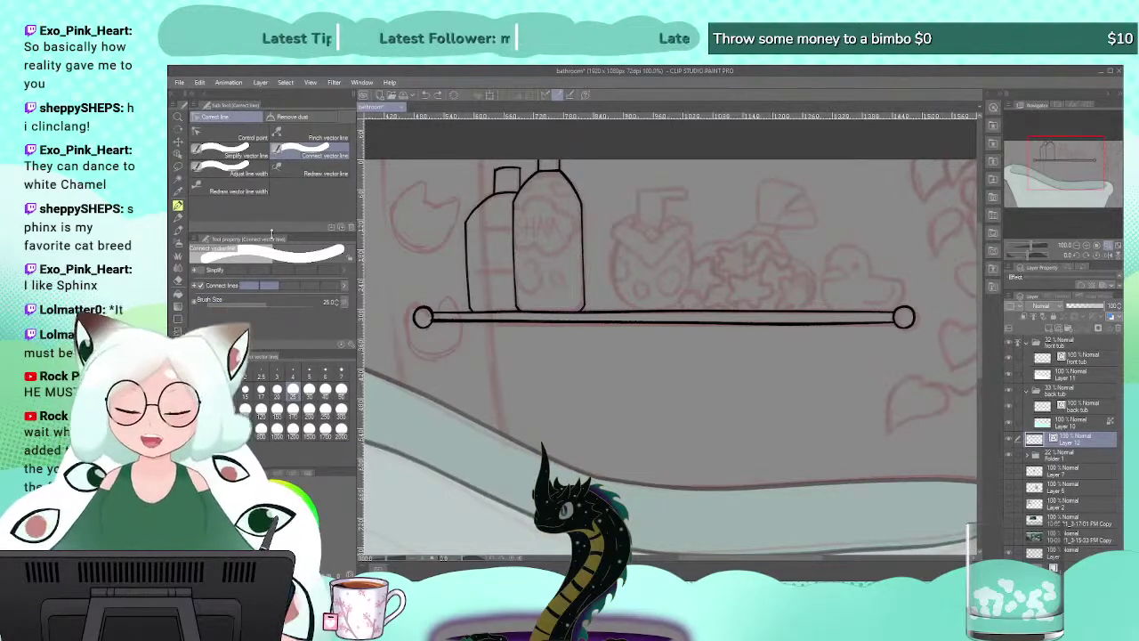
Try to refine the back bottle's left outline with Simplify vector line and the Control point tool's corner-switching and point-moving modes.
left_click(233, 149)
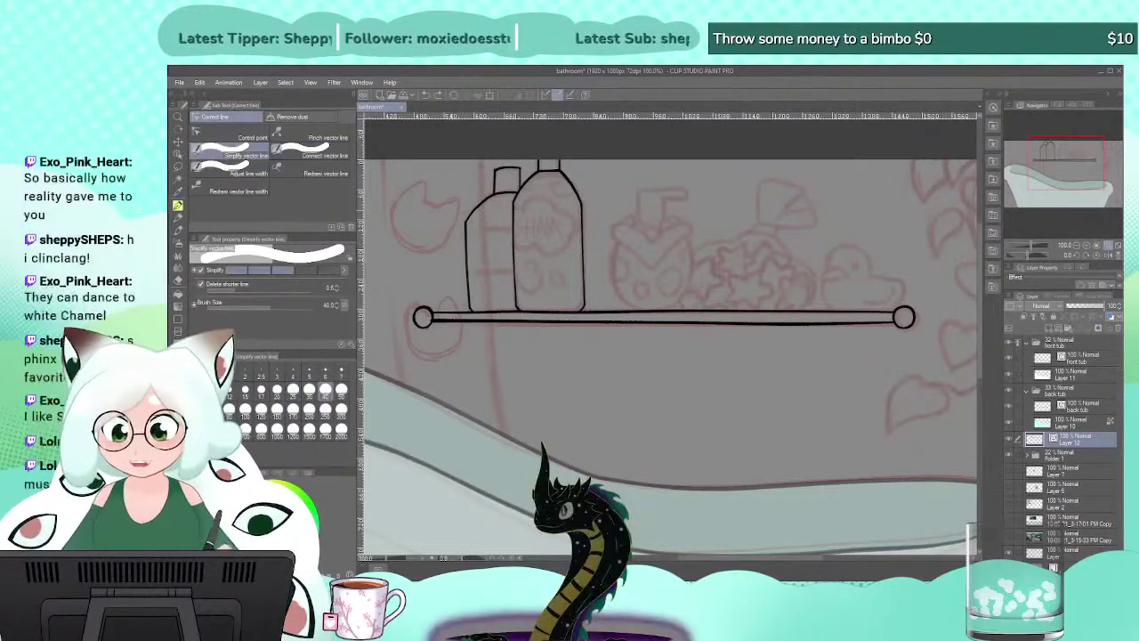
left_click(234, 142)
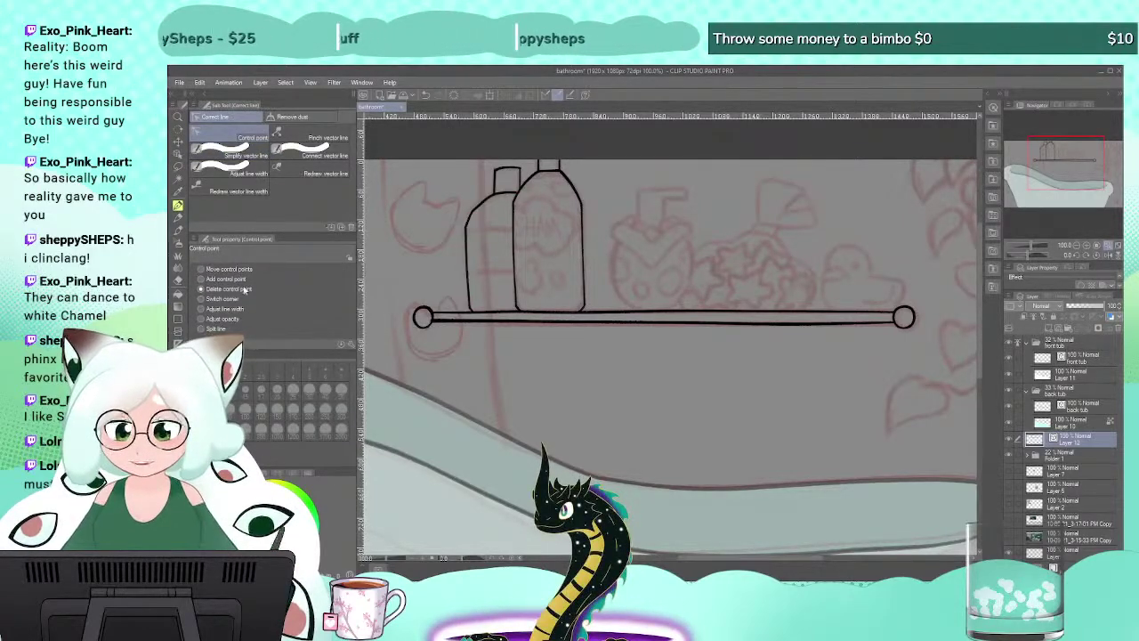
left_click(202, 299)
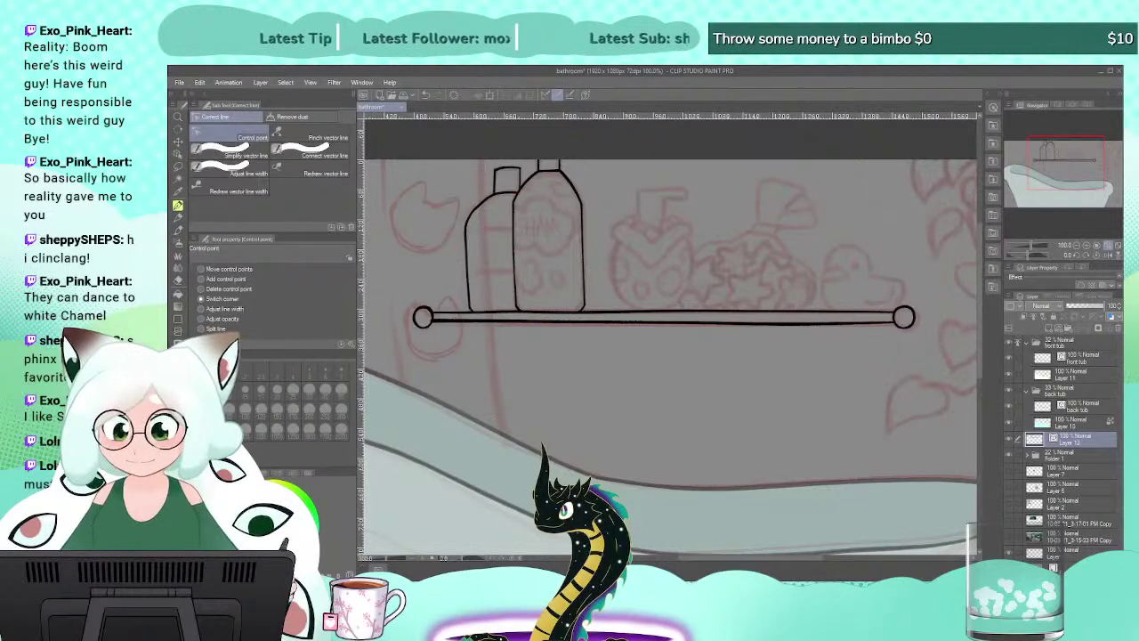
left_click(203, 269)
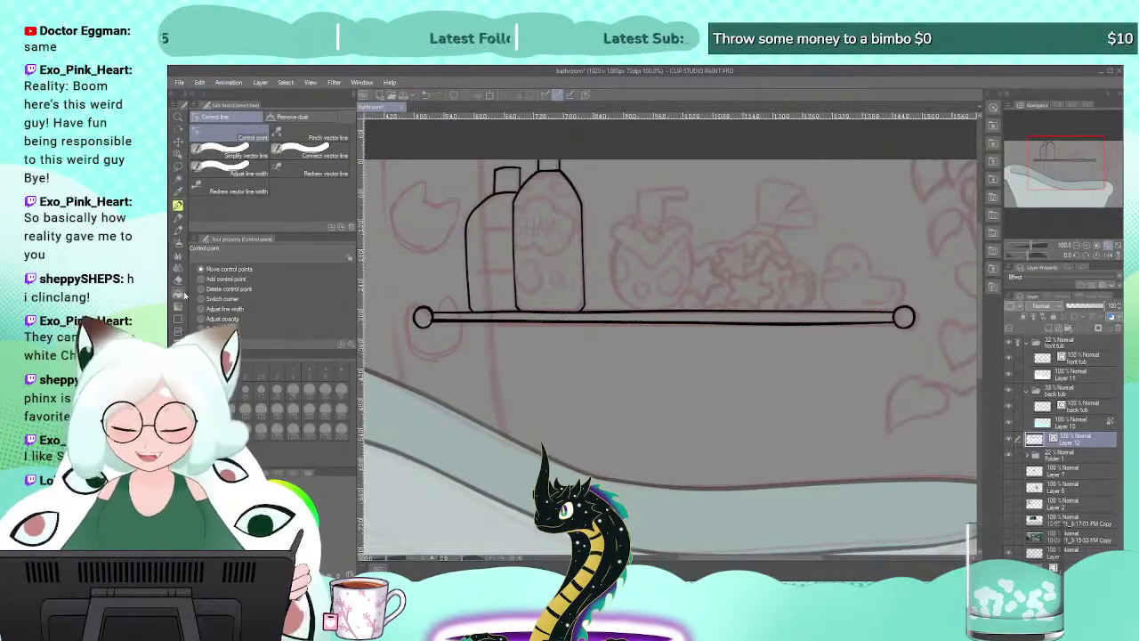
left_click(230, 156)
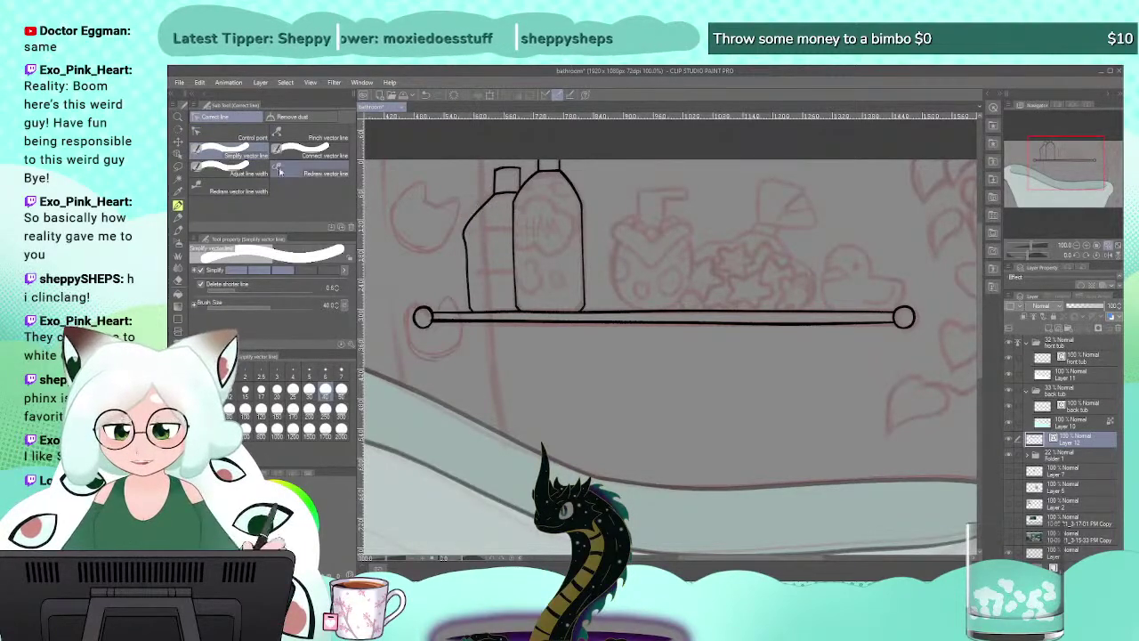
left_click(229, 140)
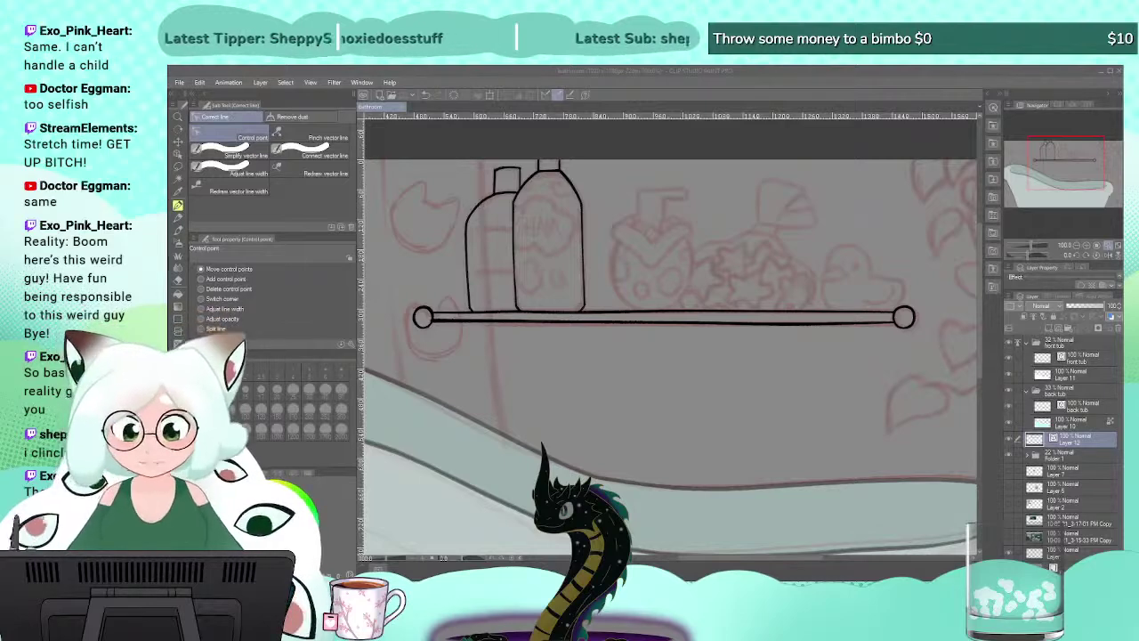
Fit the whole bathroom drawing in view, and switch to the browser to look at the pencil-sketched reference image.
left_click(1107, 245)
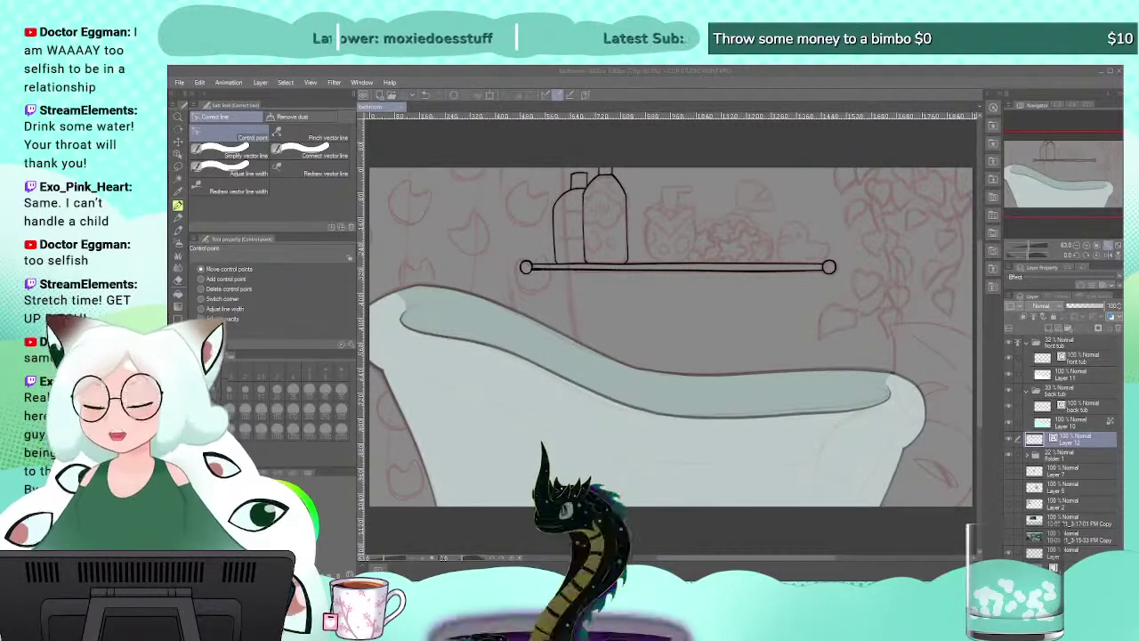
key("alt+Tab")
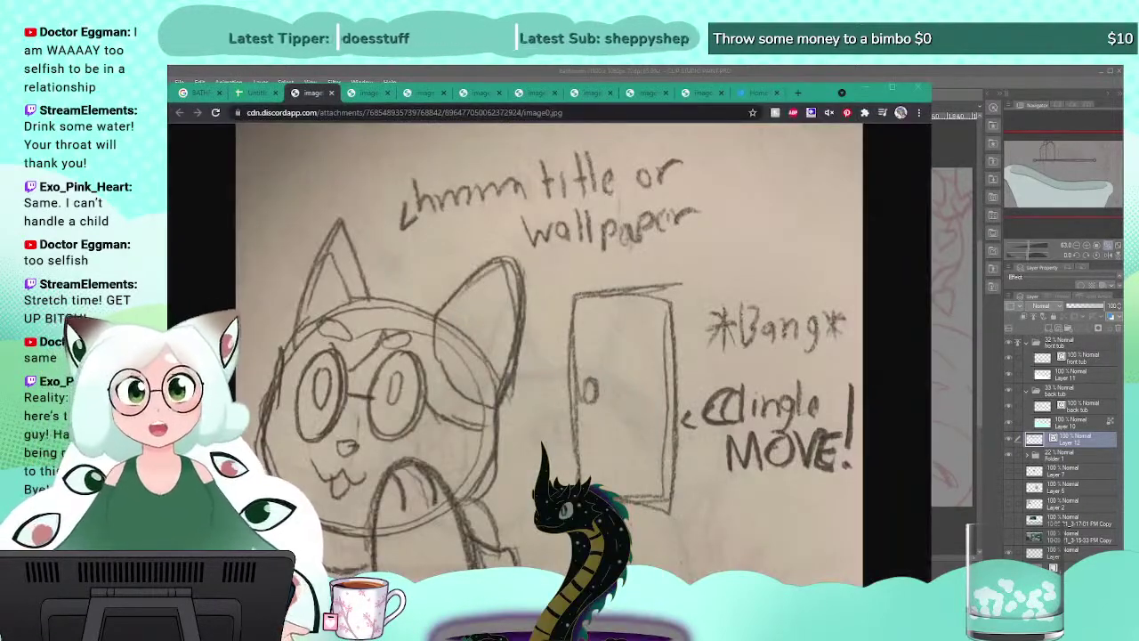
Reposition the browser window so the first pencil sketch is fully visible, and view the second sketch with the "Pink!" caption.
left_click(818, 93)
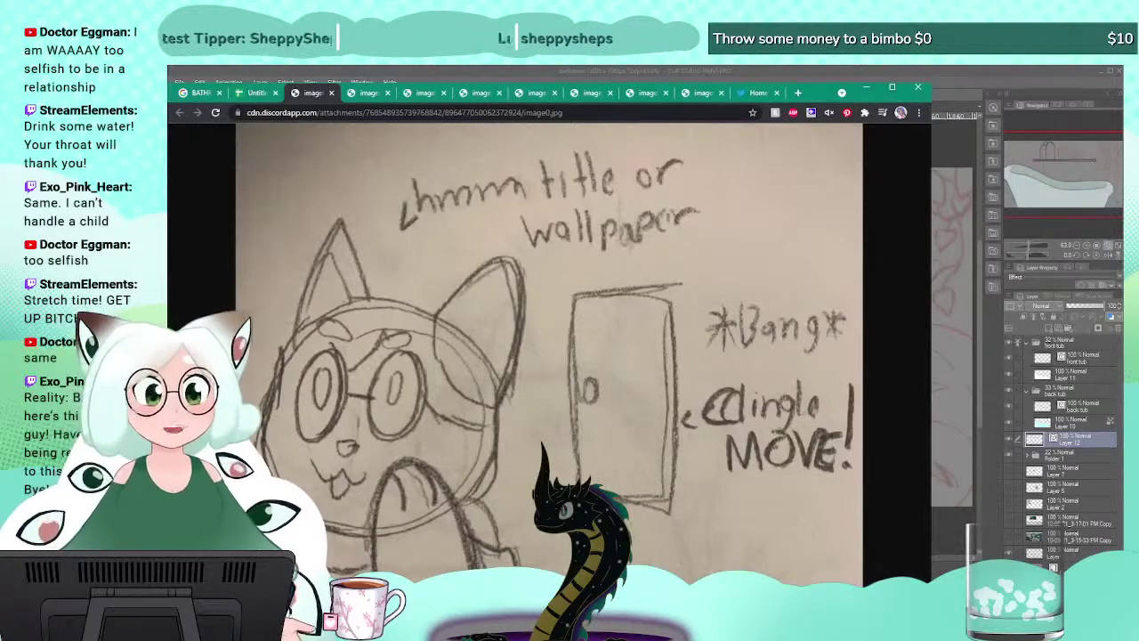
left_click_drag(931, 83, 922, 124)
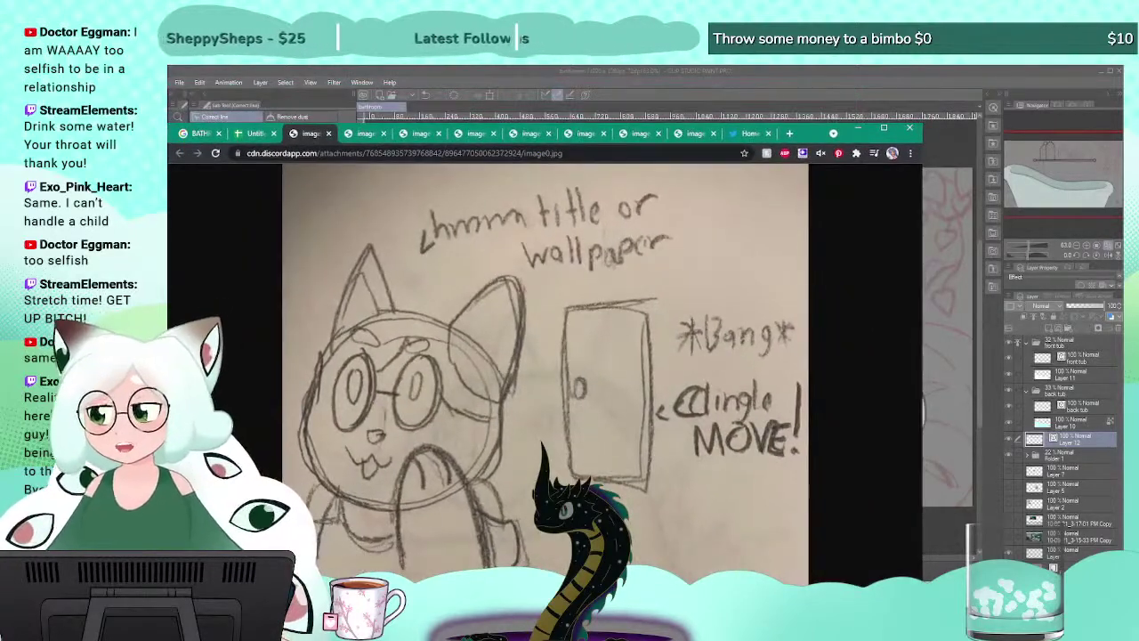
left_click(858, 129)
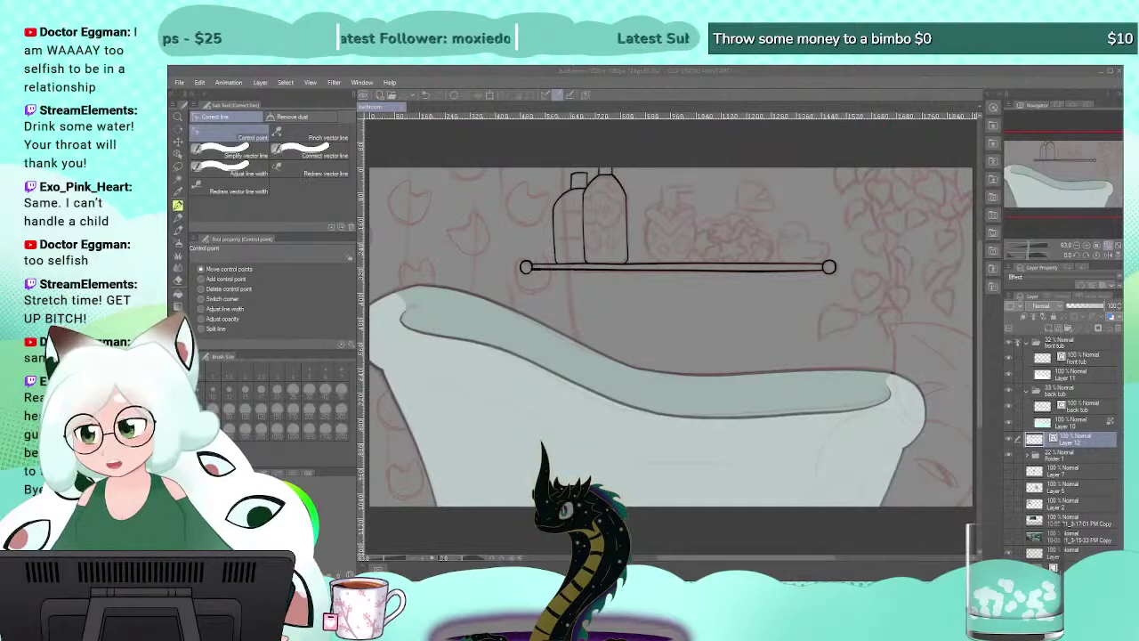
key("alt+Tab")
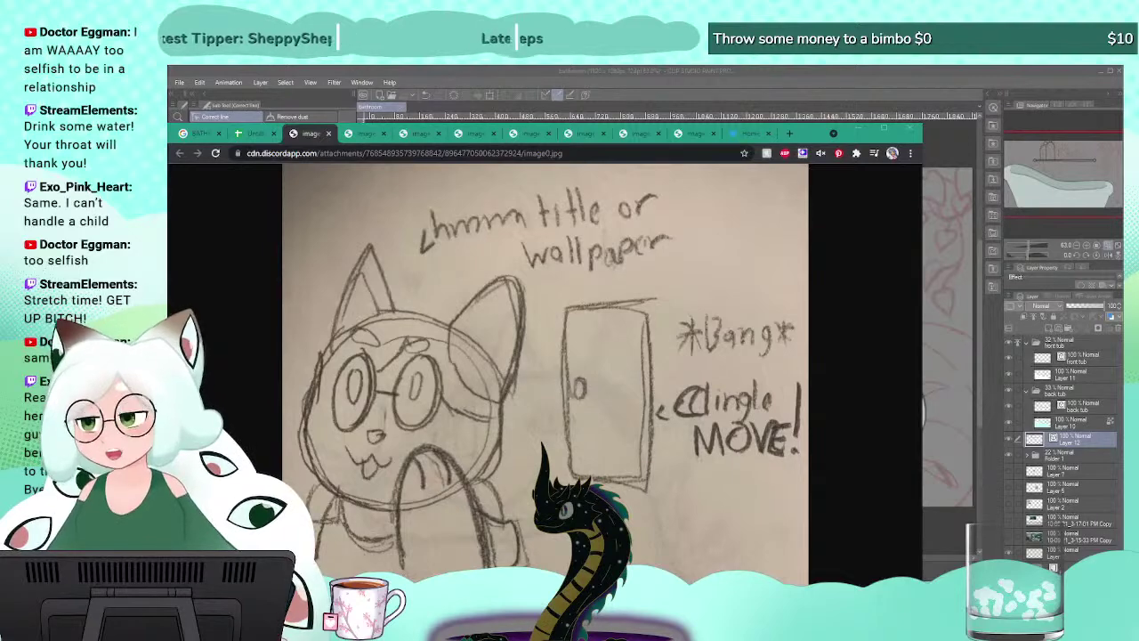
left_click_drag(810, 133, 812, 80)
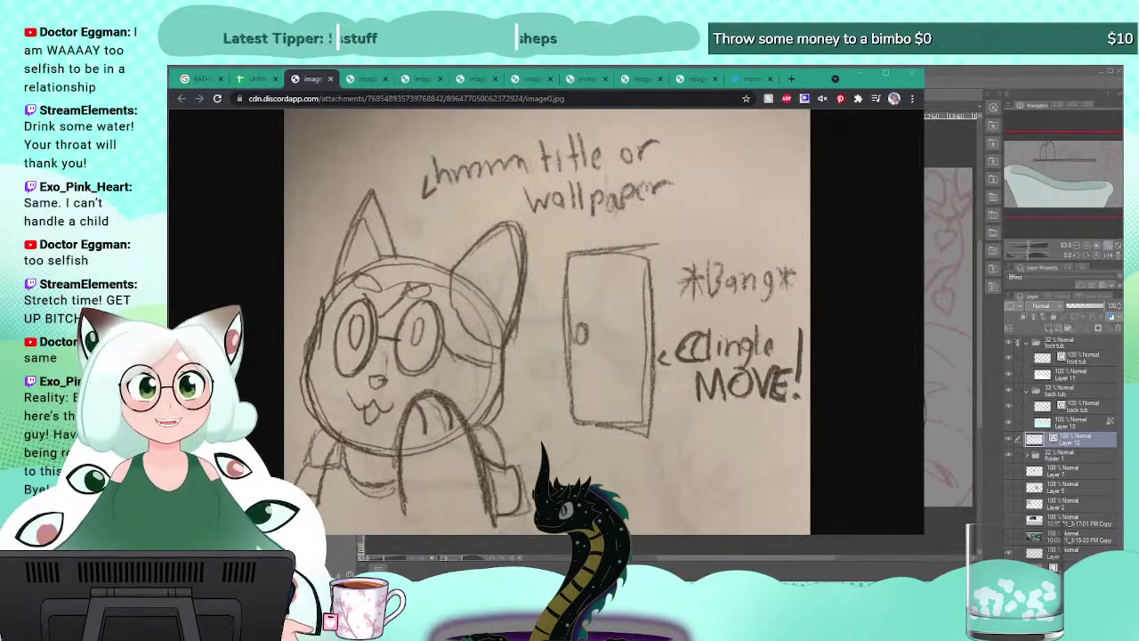
left_click(813, 79)
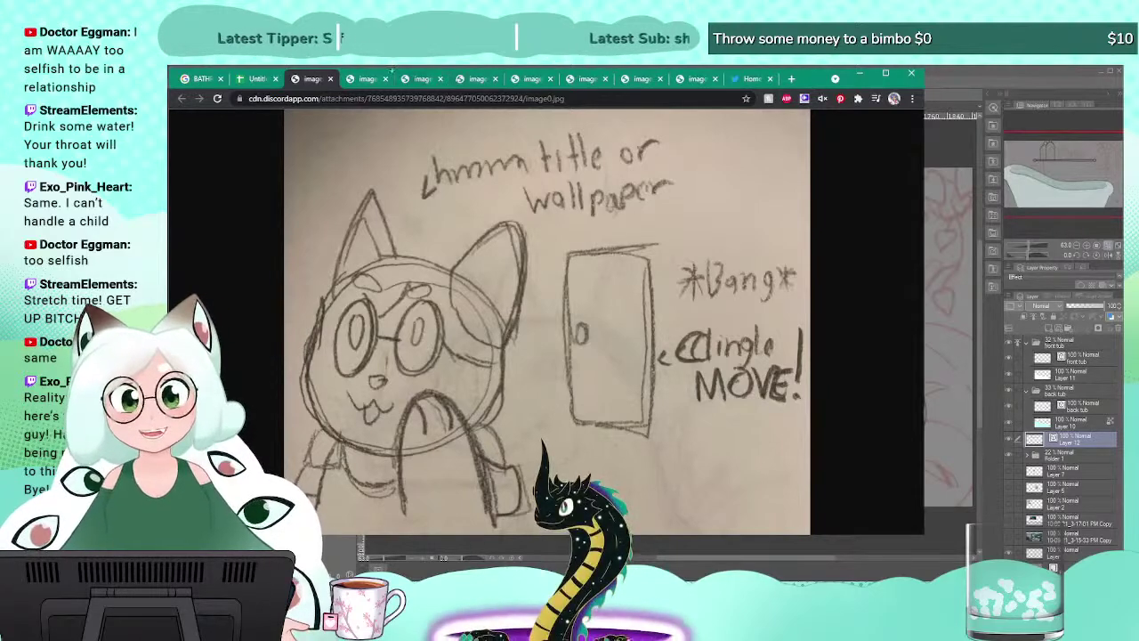
left_click(366, 78)
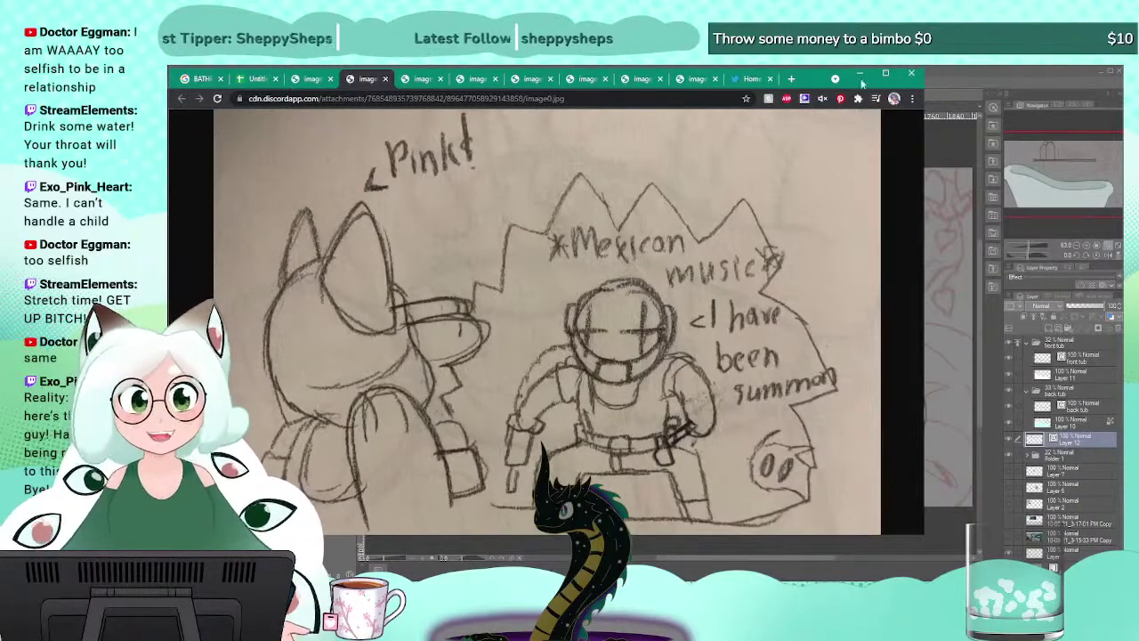
Open YouTube alongside the sketch images, search for "deceeeeee" and look through the results.
left_click(791, 78)
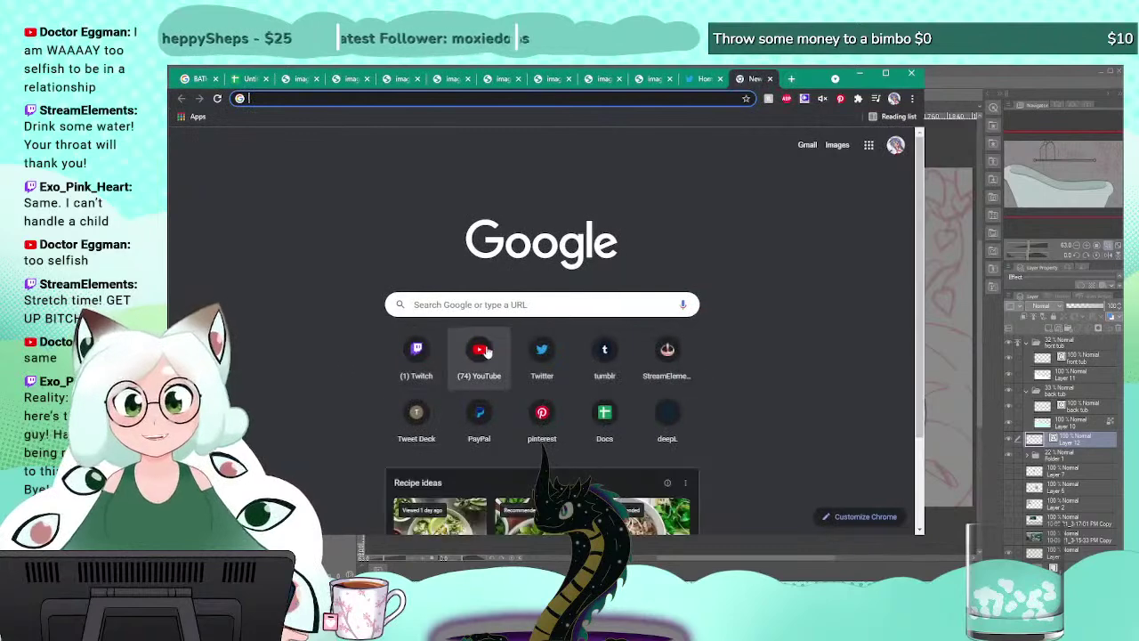
left_click(488, 346)
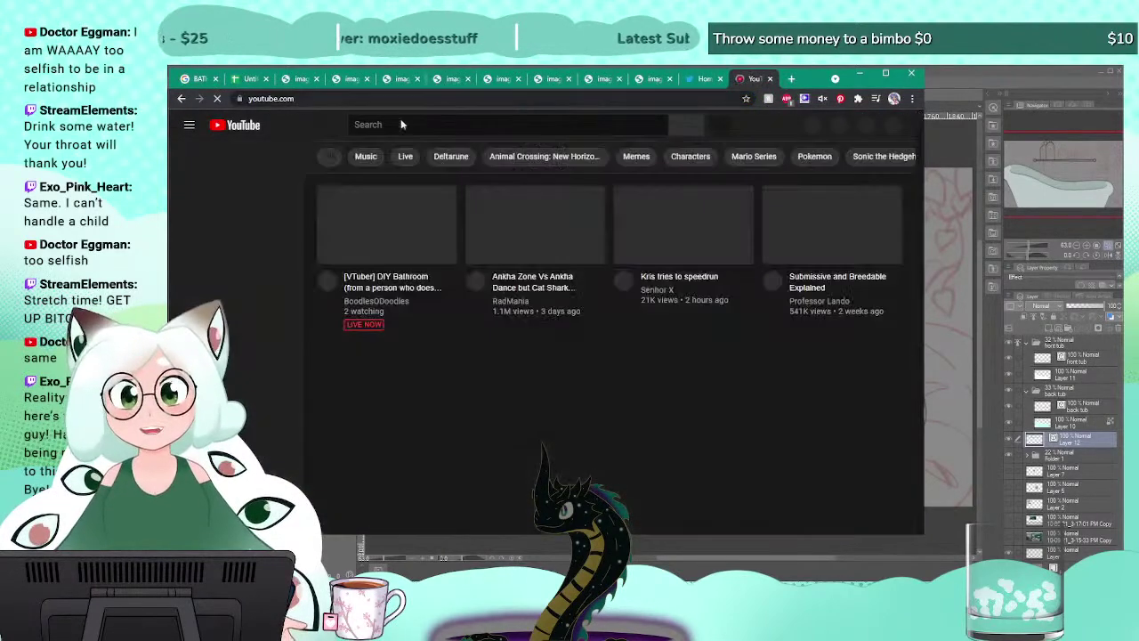
left_click(386, 124)
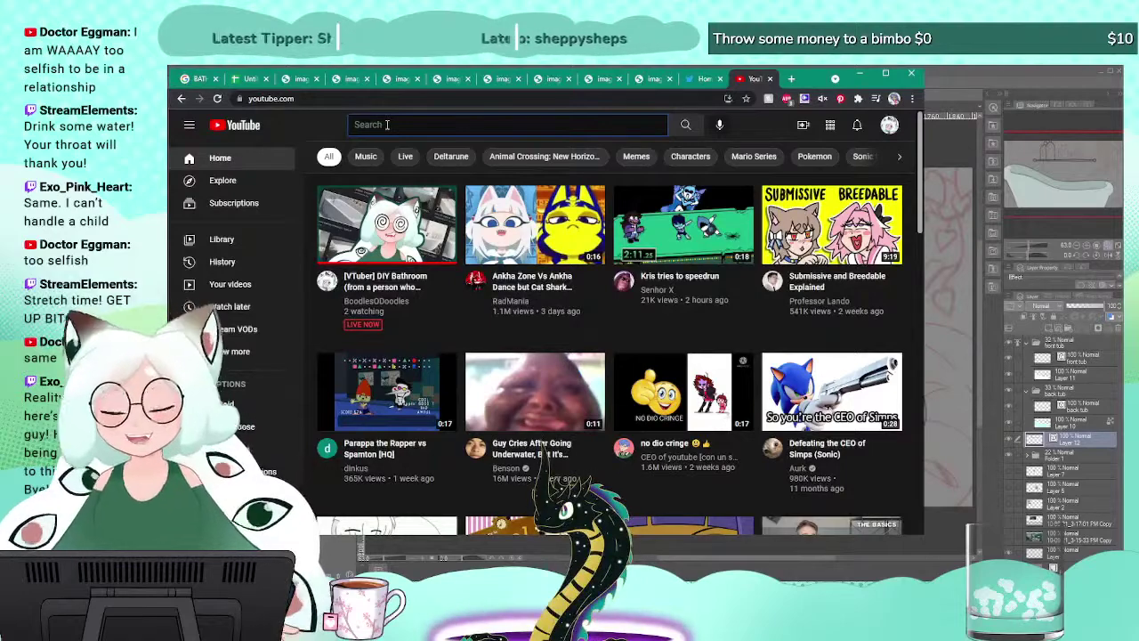
type("de")
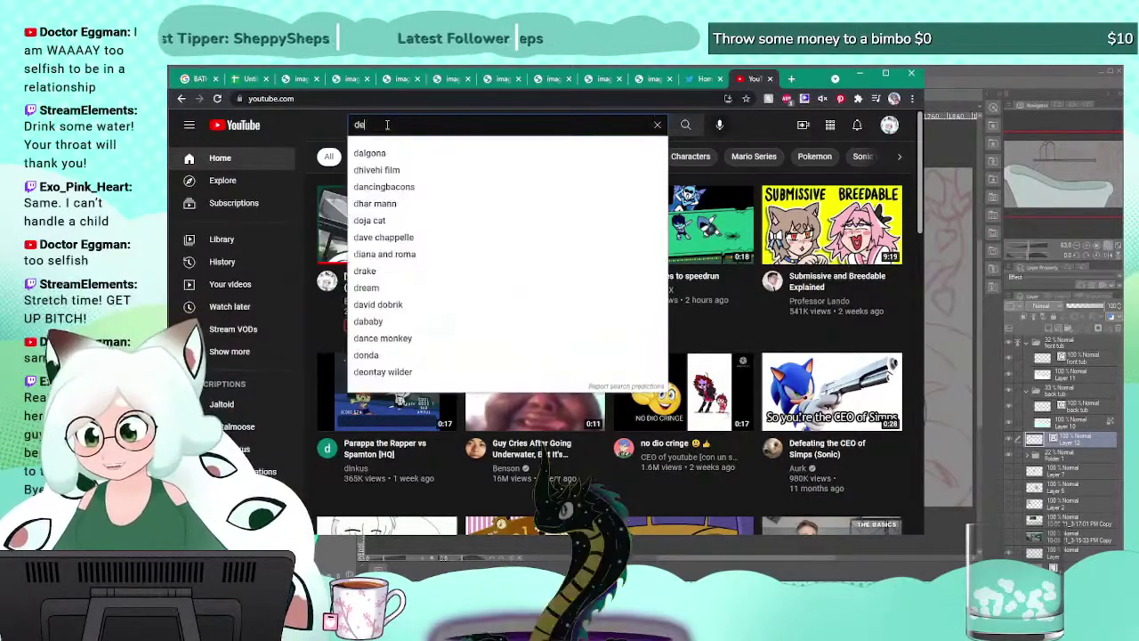
type("ceeeeee")
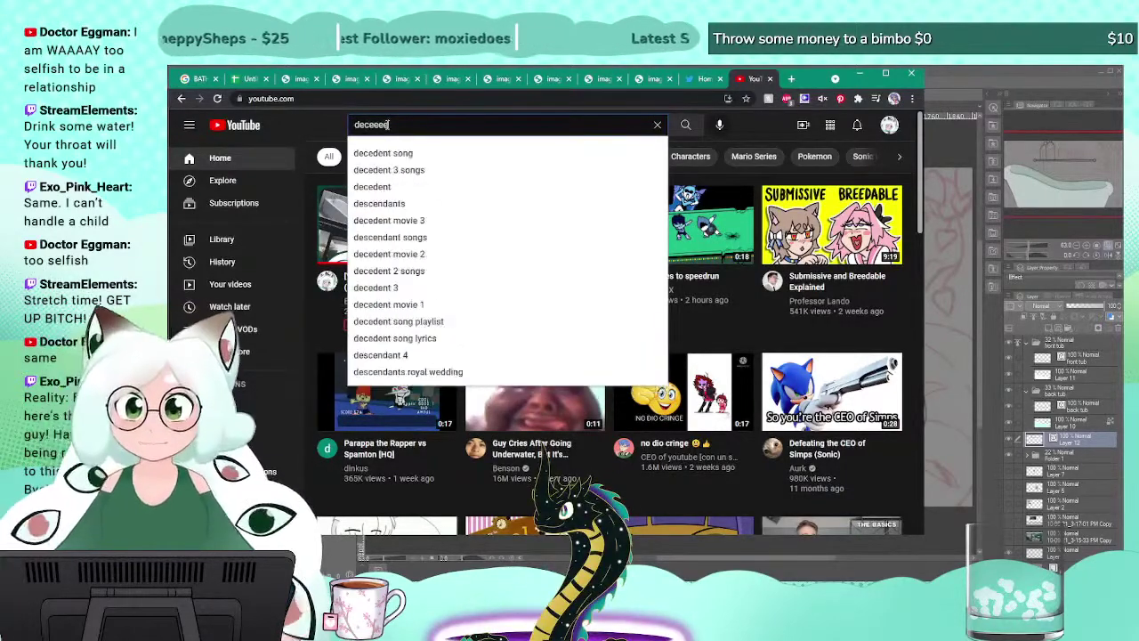
key("Return")
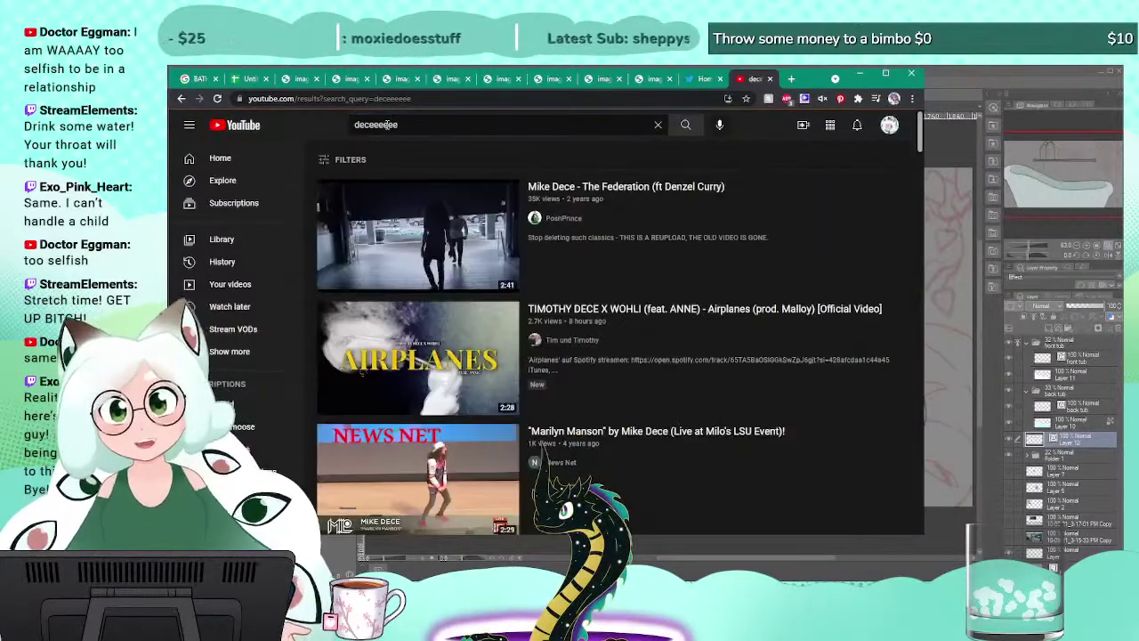
scroll(541, 242, "down", 5)
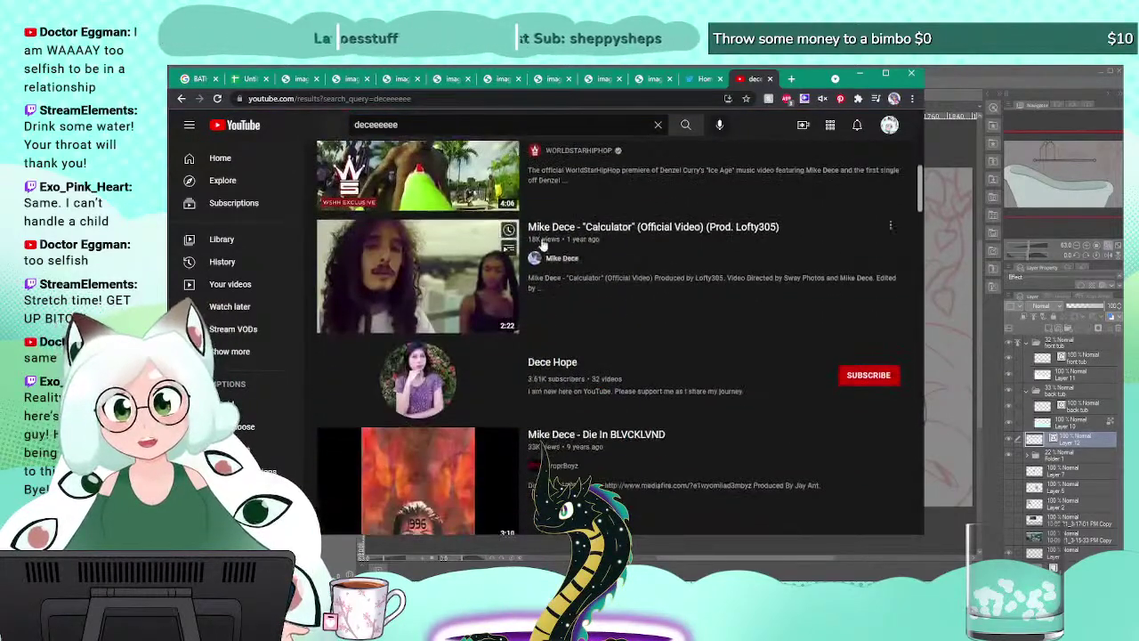
Extend the YouTube search to "deceeeeee song" and look through the results.
left_click(426, 126)
type("song")
key("Return")
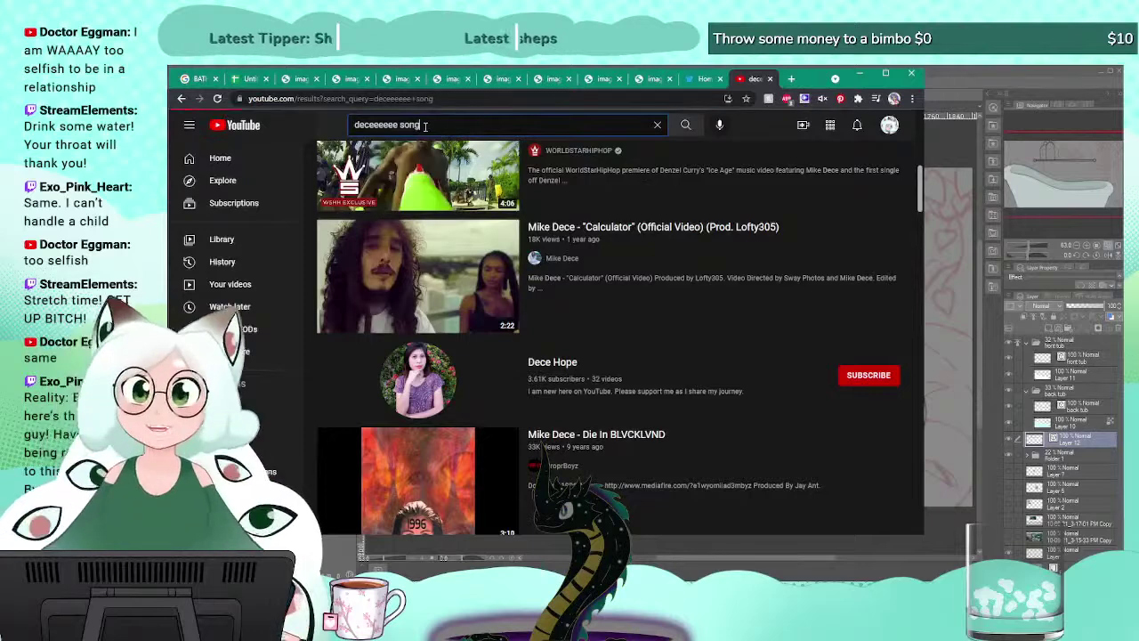
scroll(666, 156, "down", 1)
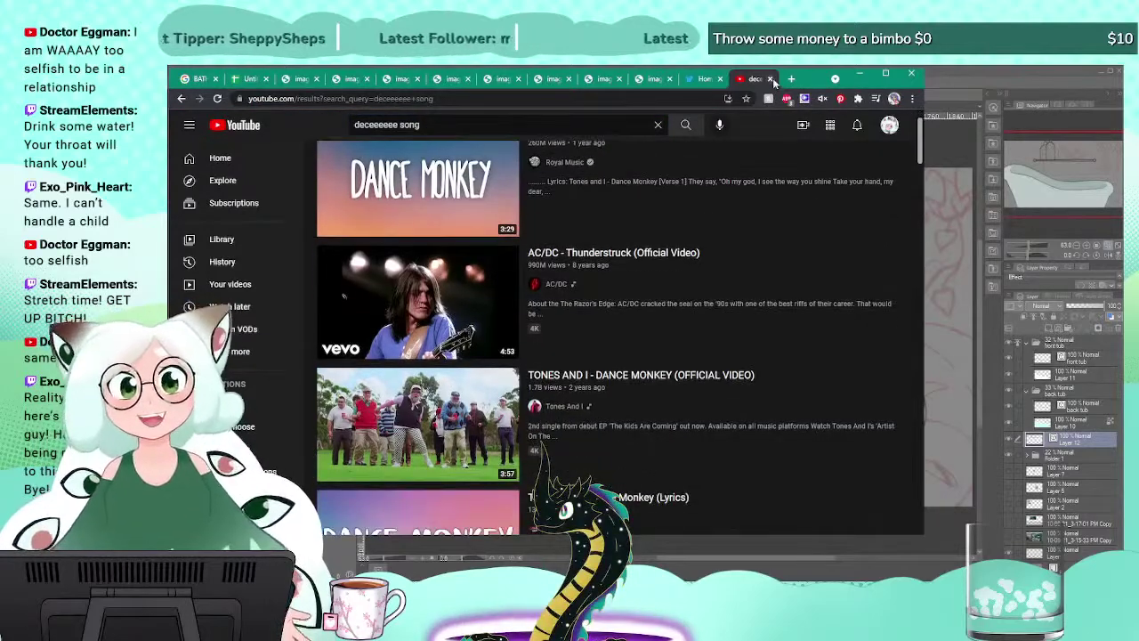
Replace the YouTube search with "dieceeee", look at the results and close YouTube.
left_click_drag(434, 124, 372, 124)
key("BackSpace")
key("BackSpace")
key("BackSpace")
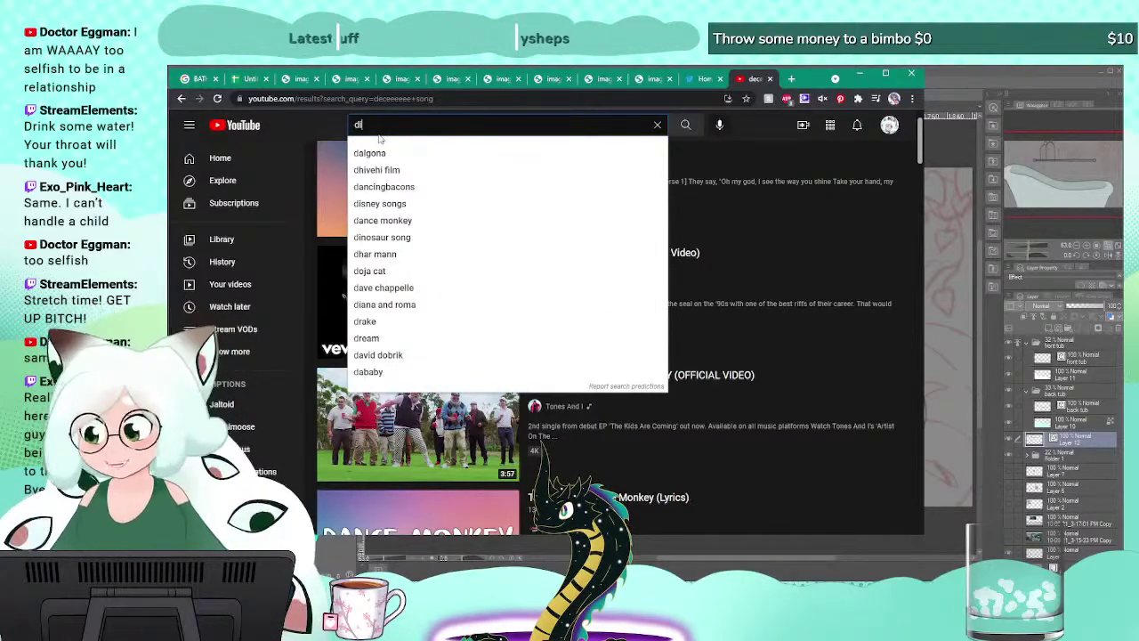
type("ieceeee")
key("Return")
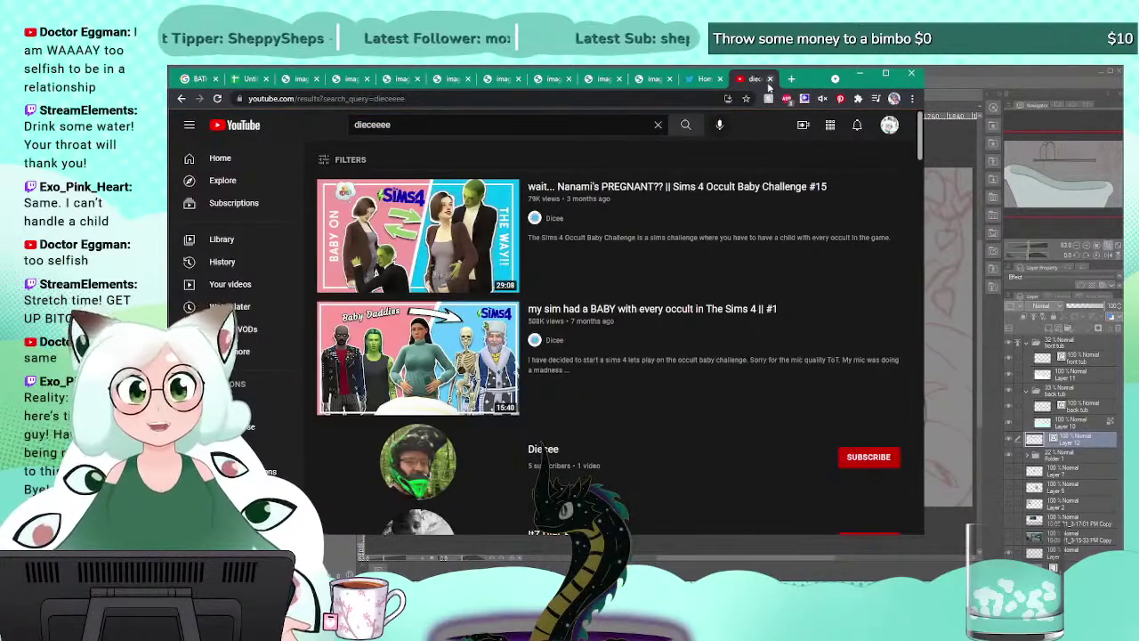
left_click(770, 79)
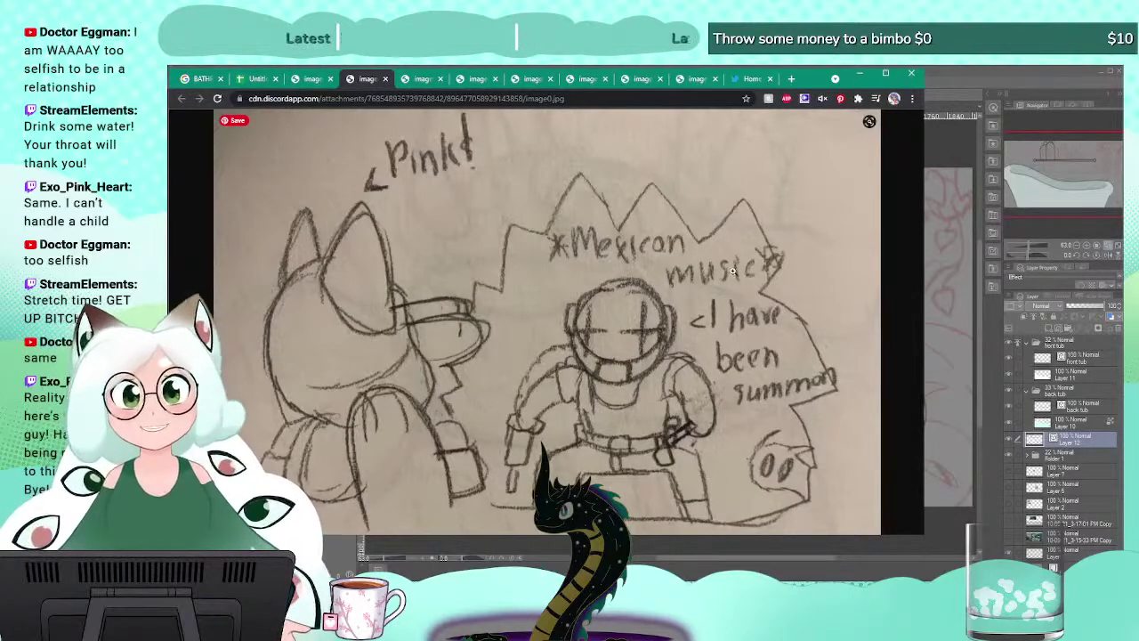
Look through the remaining pencil-sketch images up to the one captioned "Why me", and close all the sketch images.
left_click(418, 79)
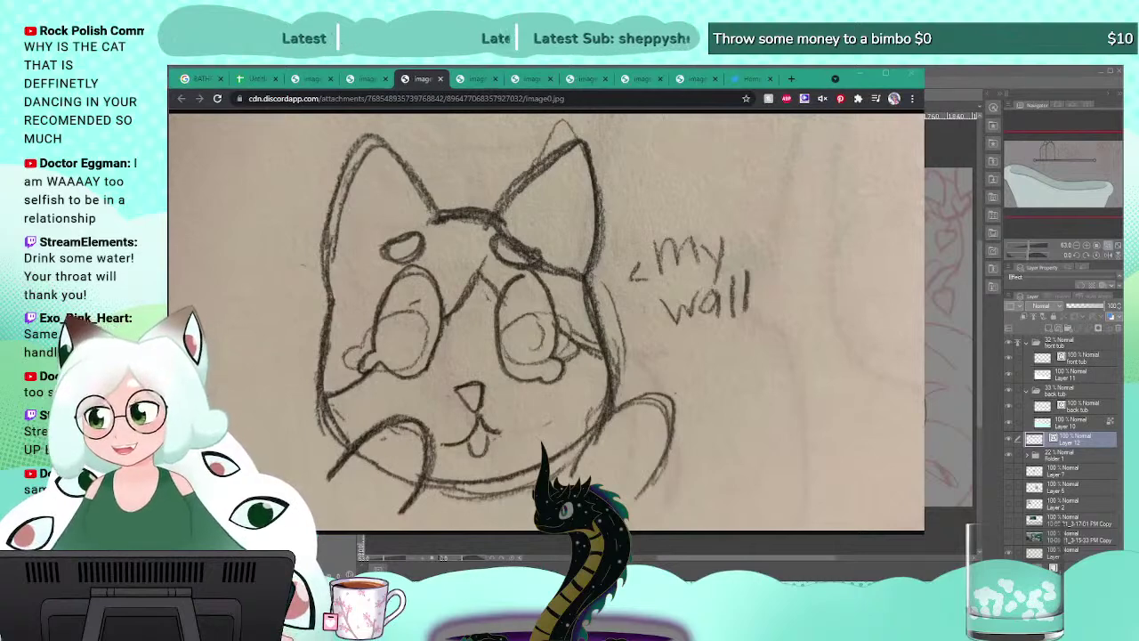
left_click(359, 80)
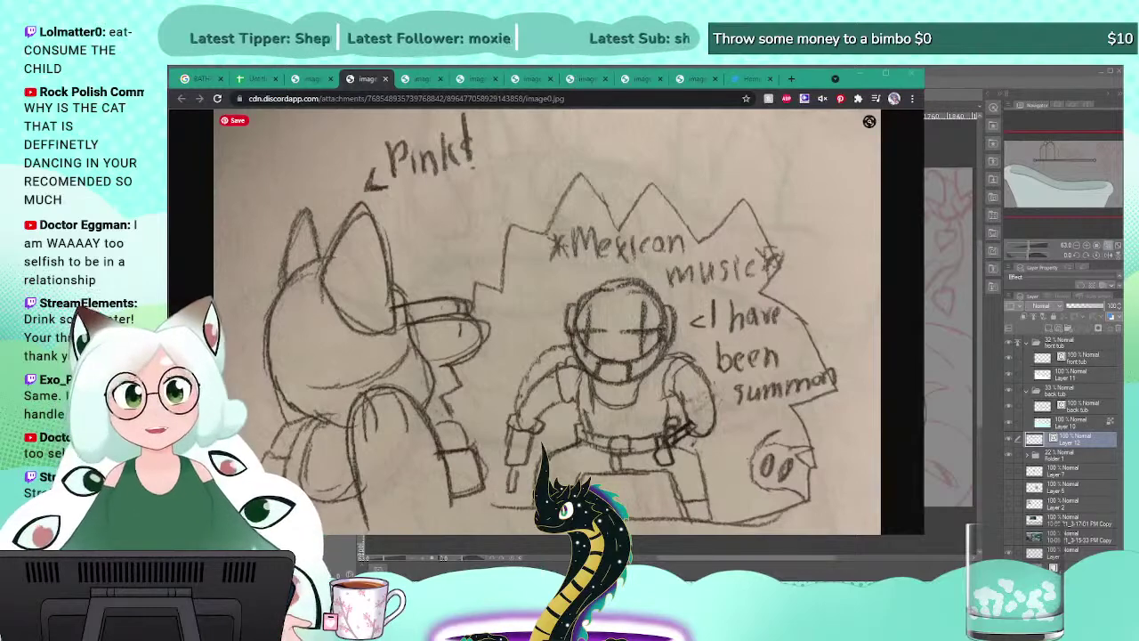
left_click(680, 218)
left_click(680, 218)
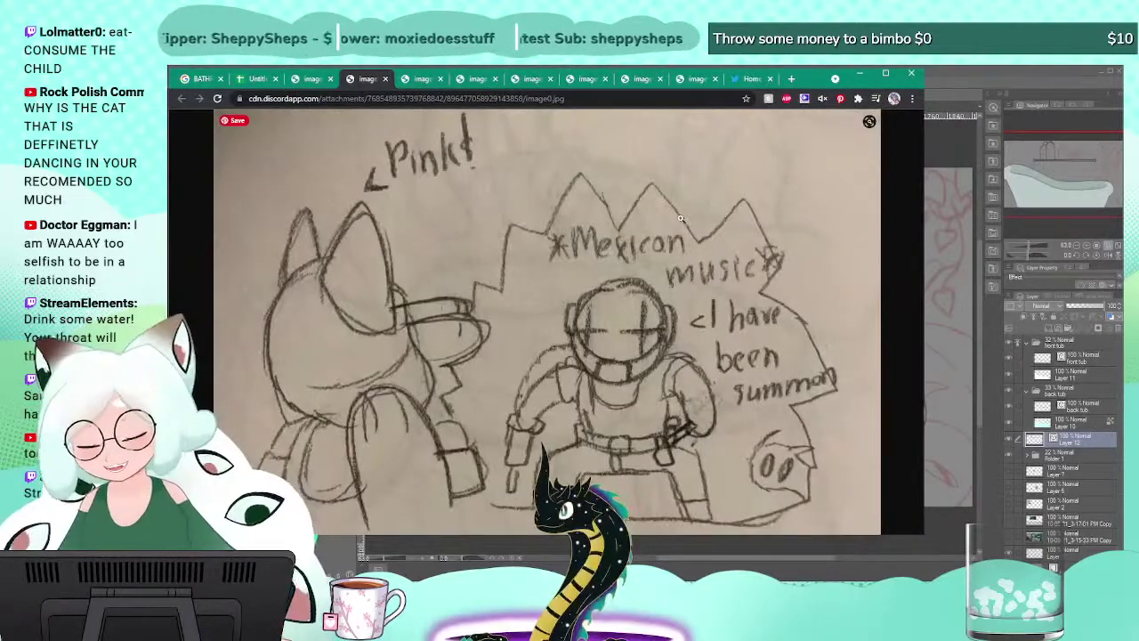
left_click(405, 80)
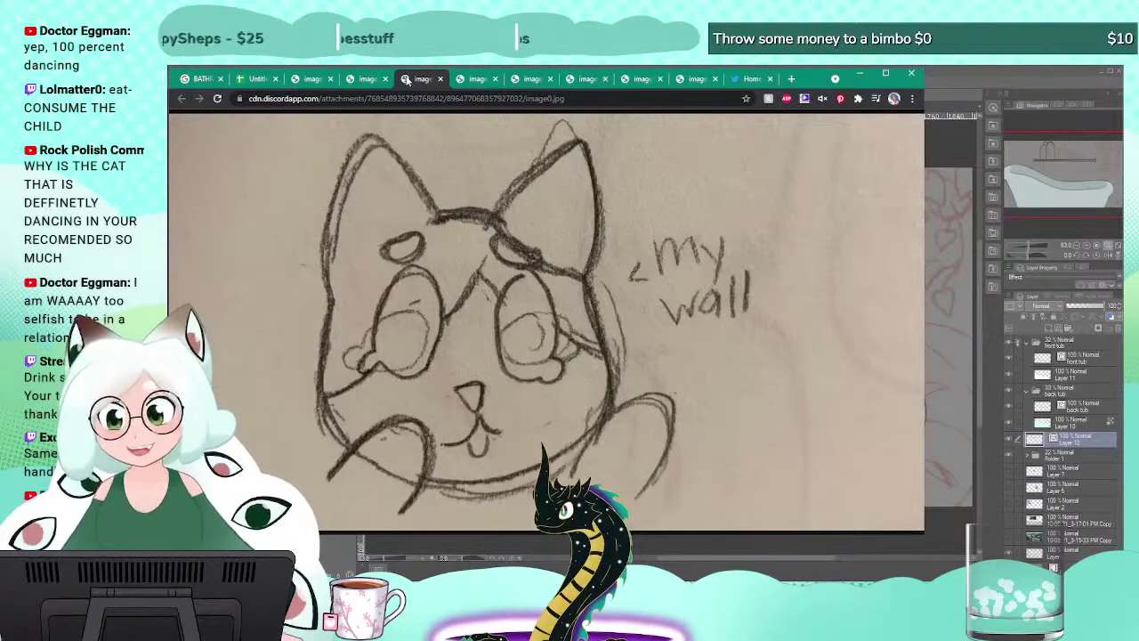
left_click(464, 81)
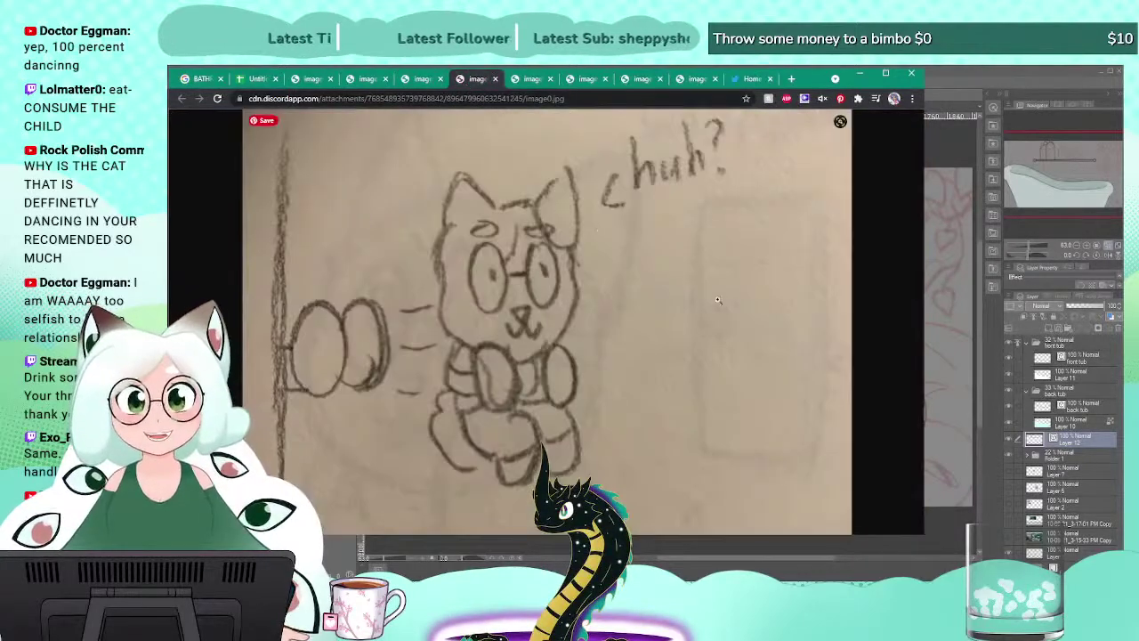
left_click(519, 81)
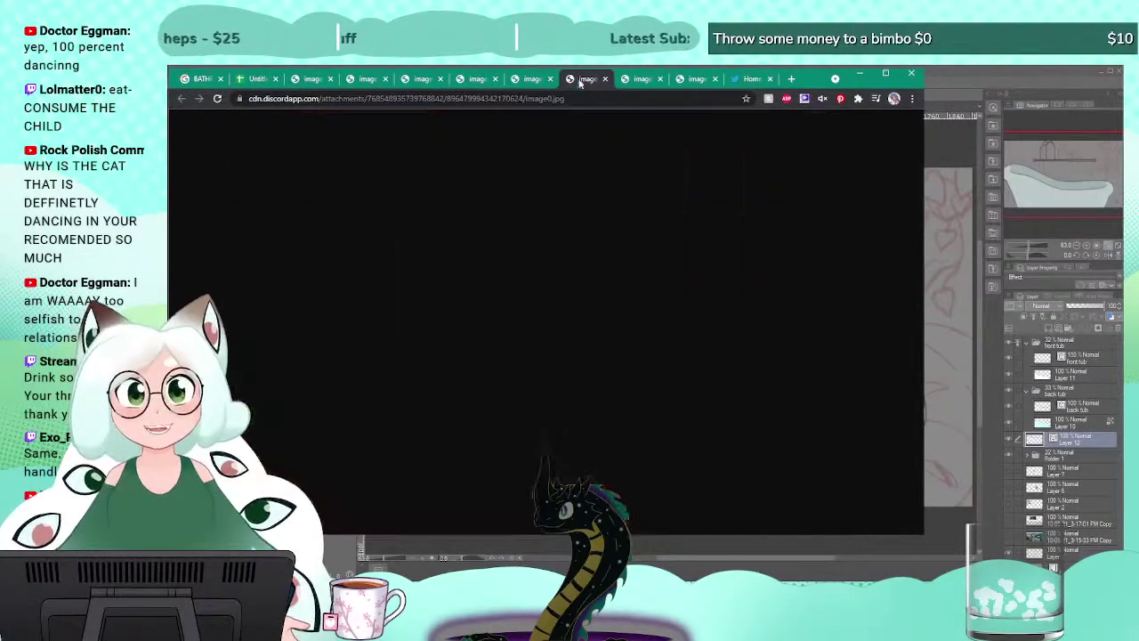
left_click(574, 79)
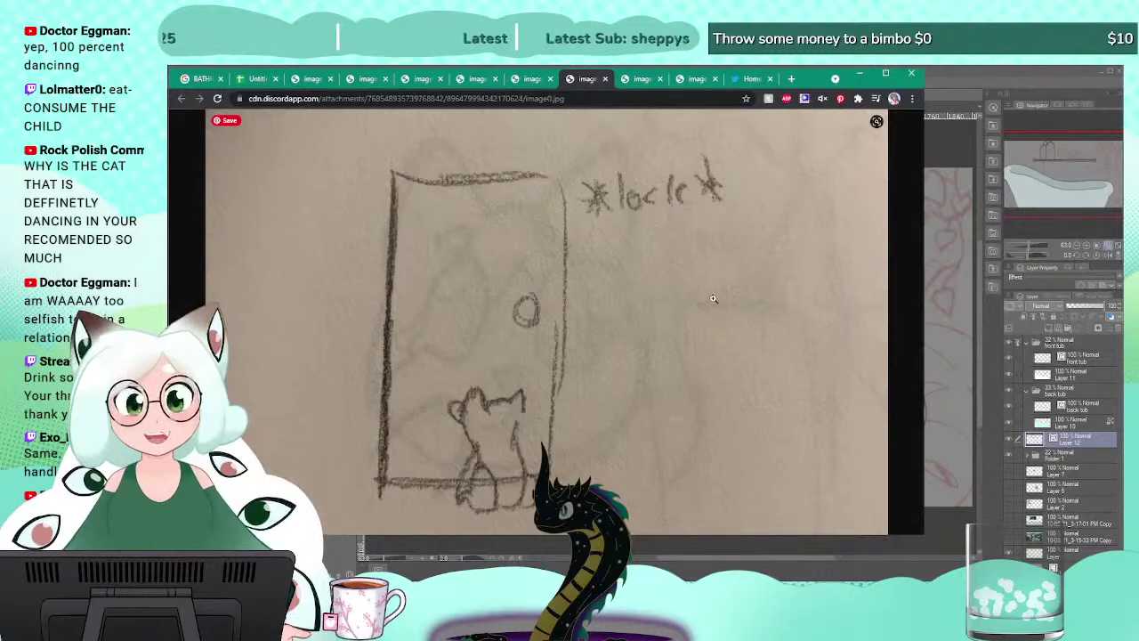
left_click(636, 81)
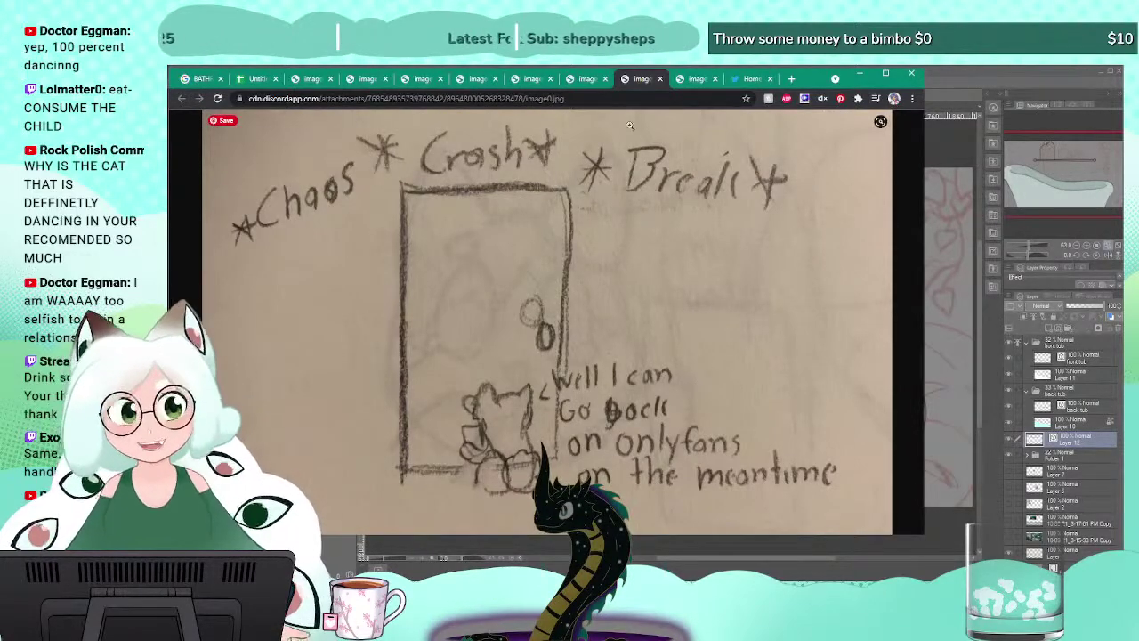
left_click(687, 79)
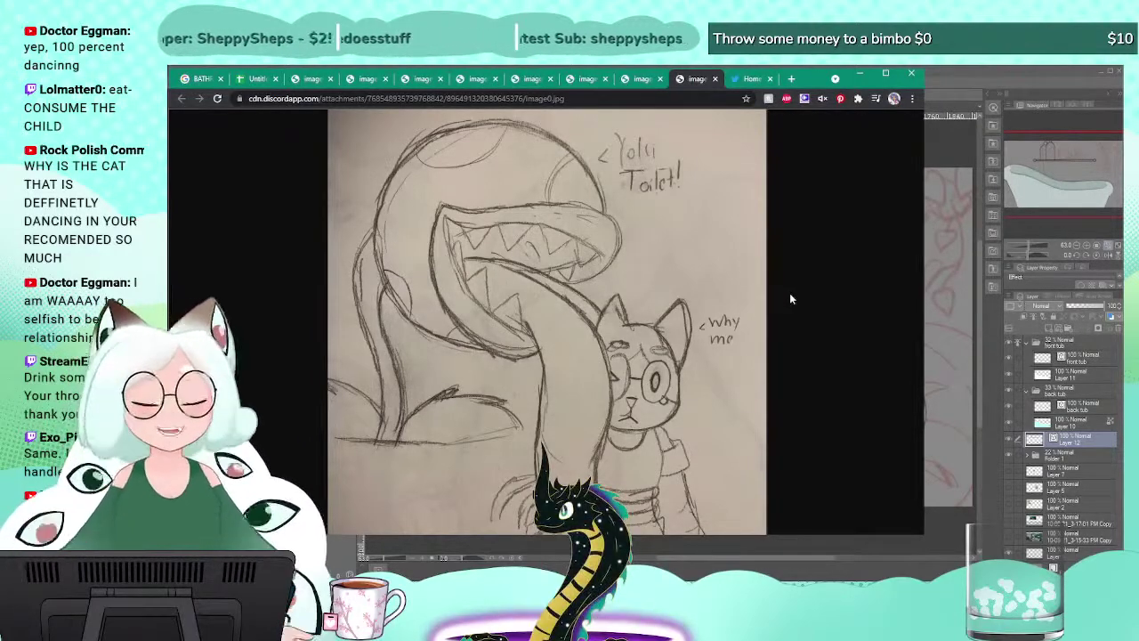
left_click(714, 79)
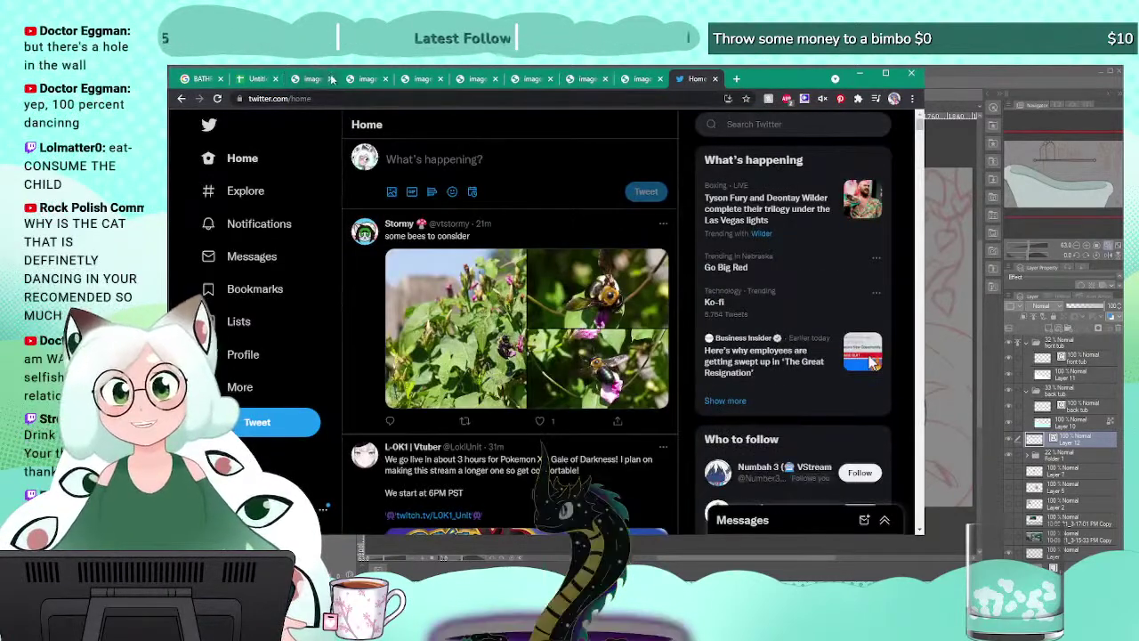
left_click(331, 79)
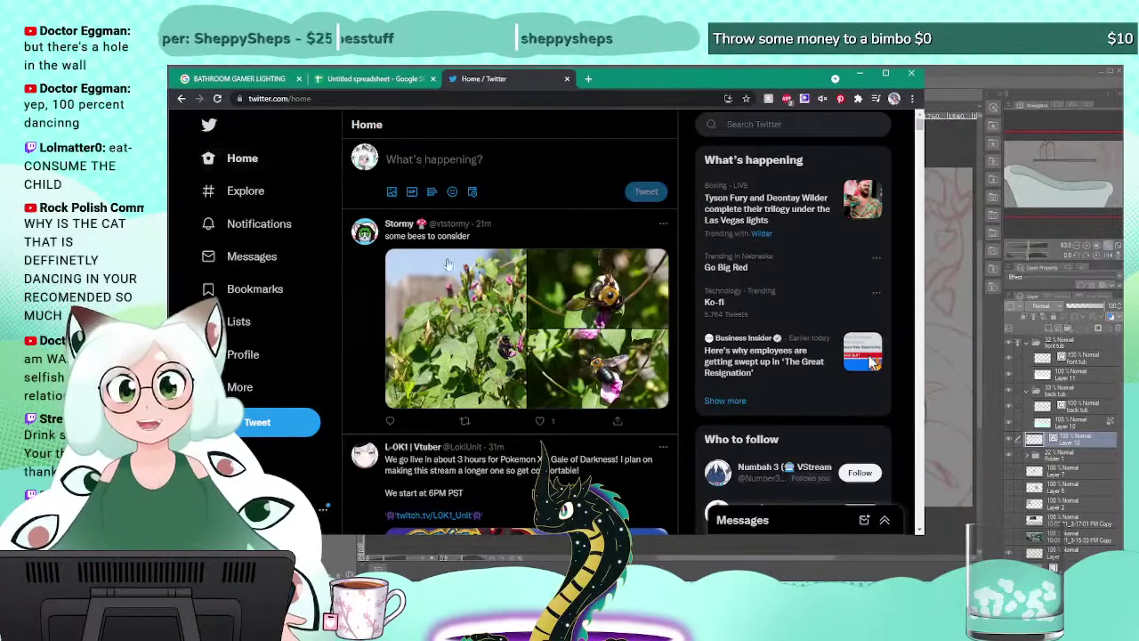
Skim the Twitter home feed and switch back to the bathroom drawing in Clip Studio Paint.
scroll(487, 350, "down", 5)
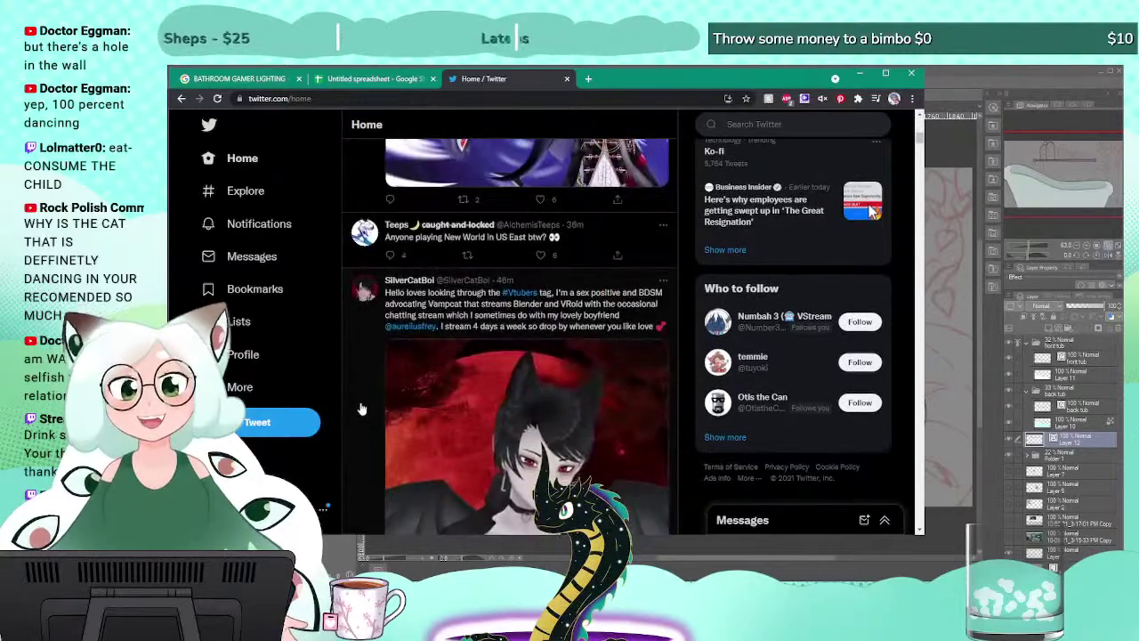
scroll(364, 387, "up", 5)
scroll(365, 374, "down", 5)
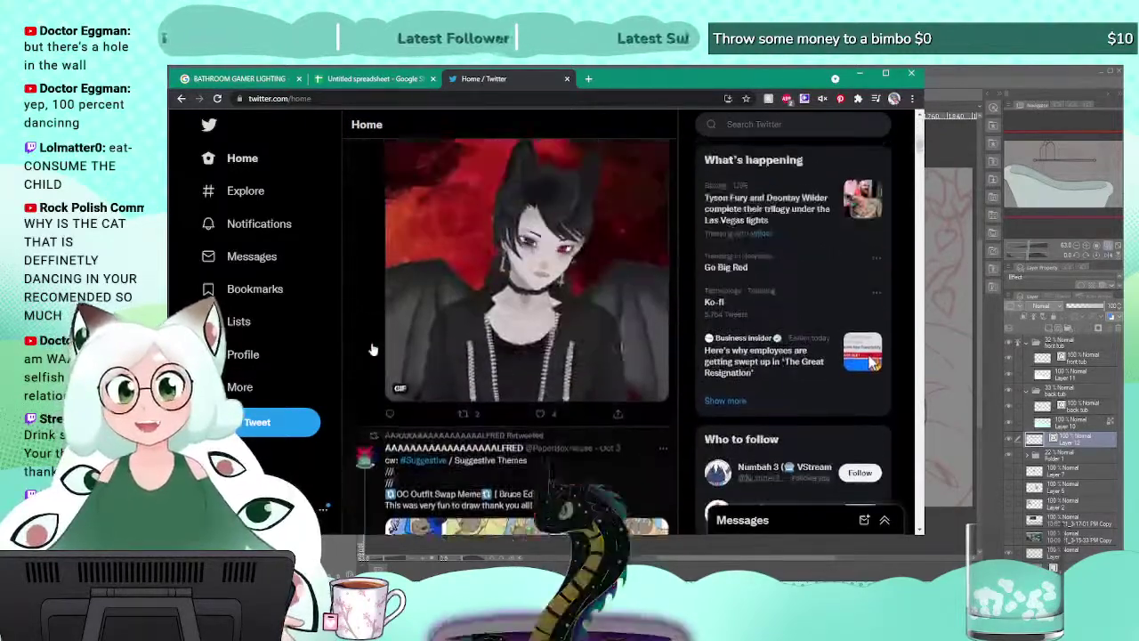
scroll(372, 350, "up", 2)
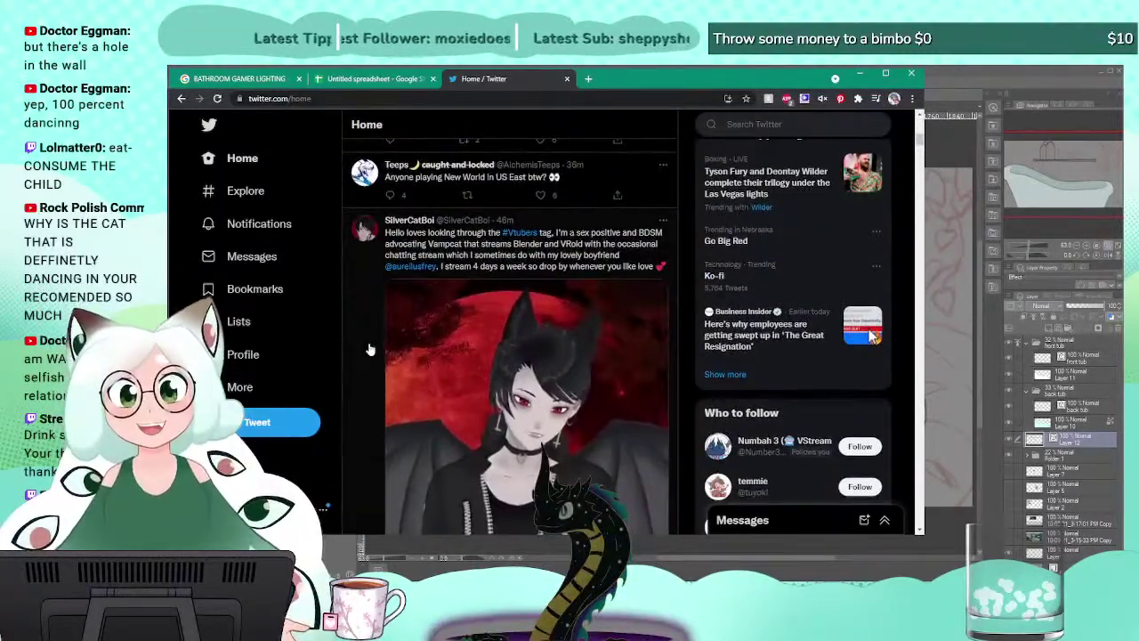
scroll(370, 348, "up", 3)
left_click(588, 79)
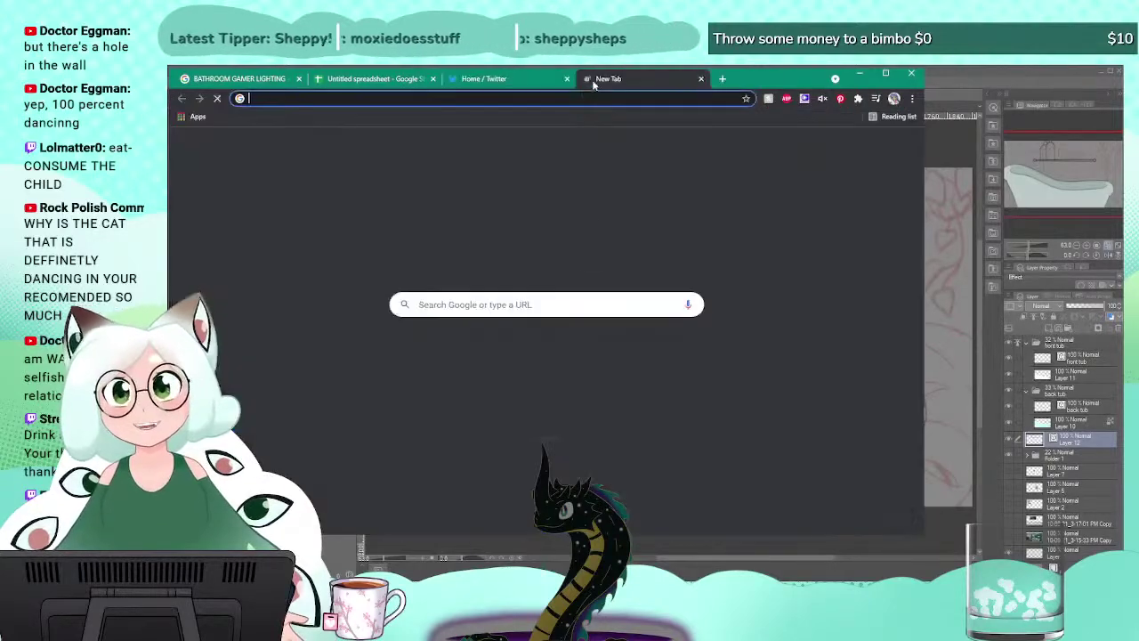
left_click(859, 74)
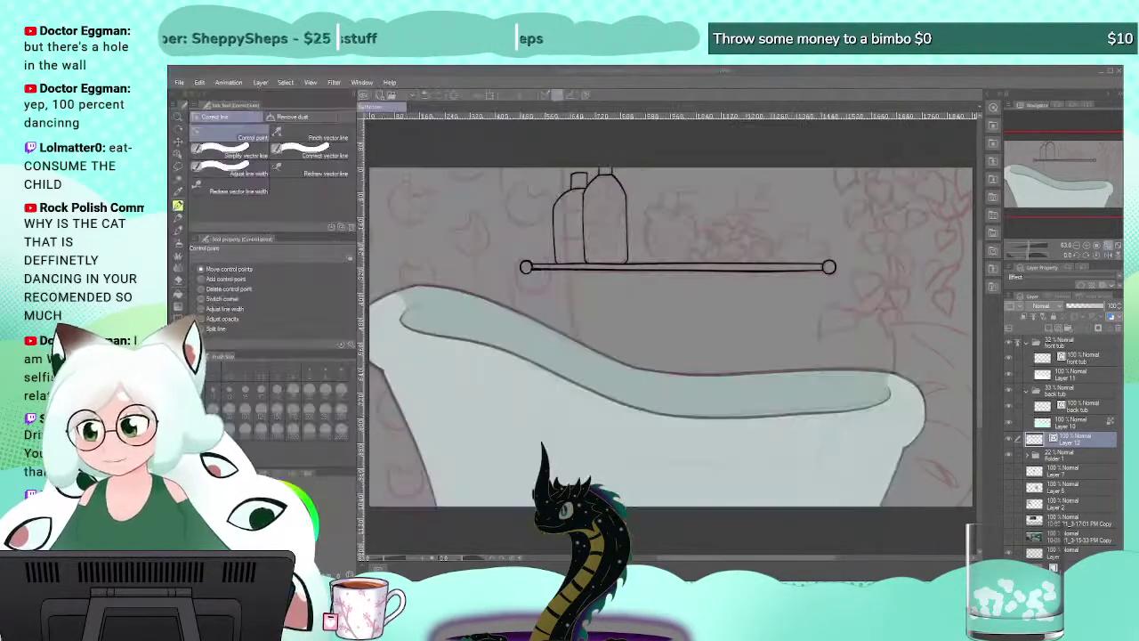